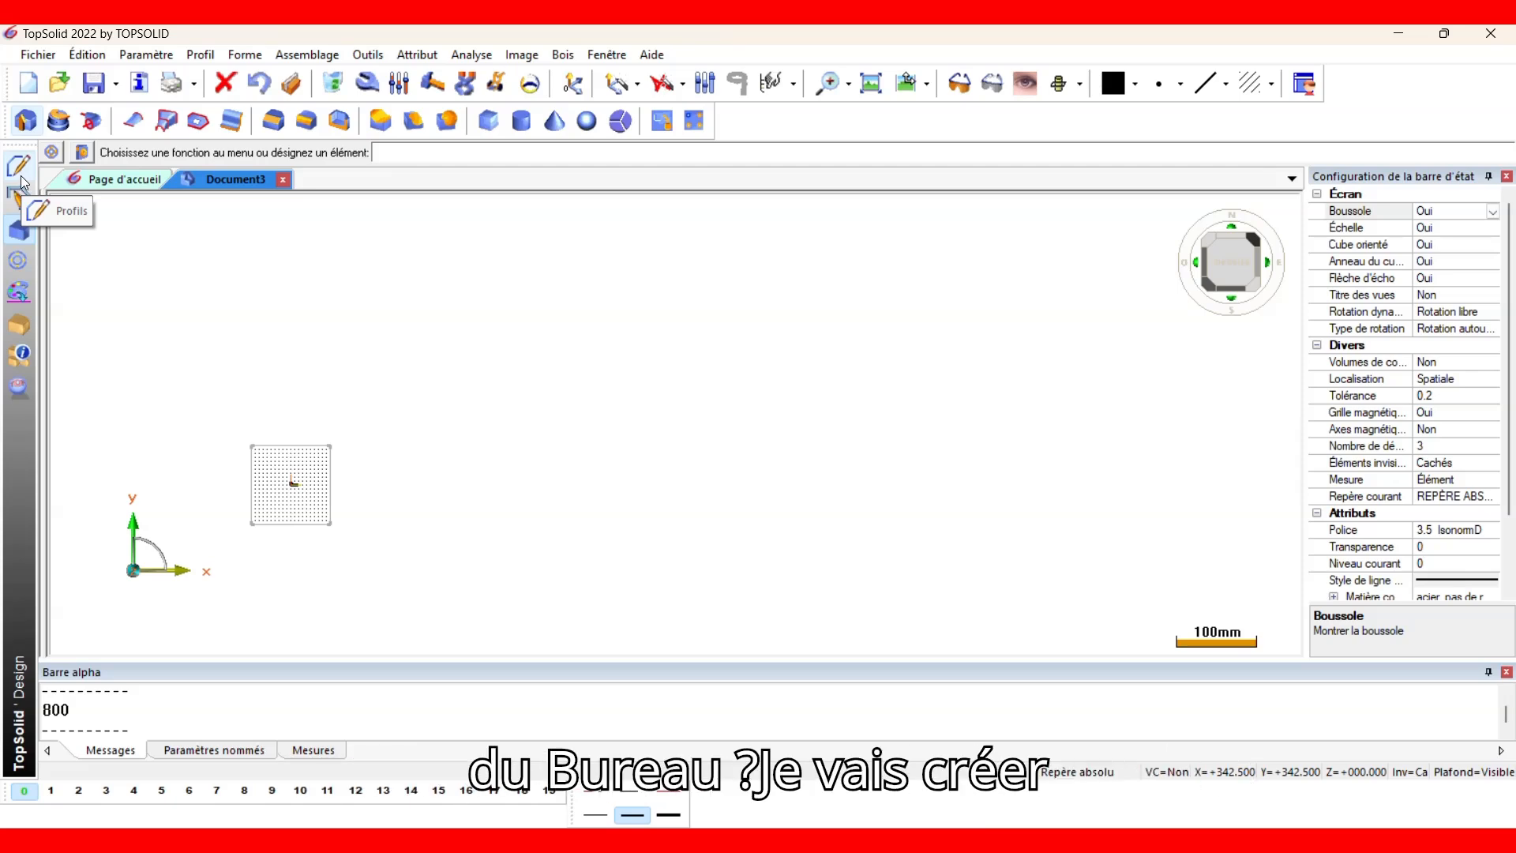
Draw a rectangular contour about 410 by 203 mm for the desk top and dimension it automatically.
{"action": "left_click", "coordinate": [20, 167]}
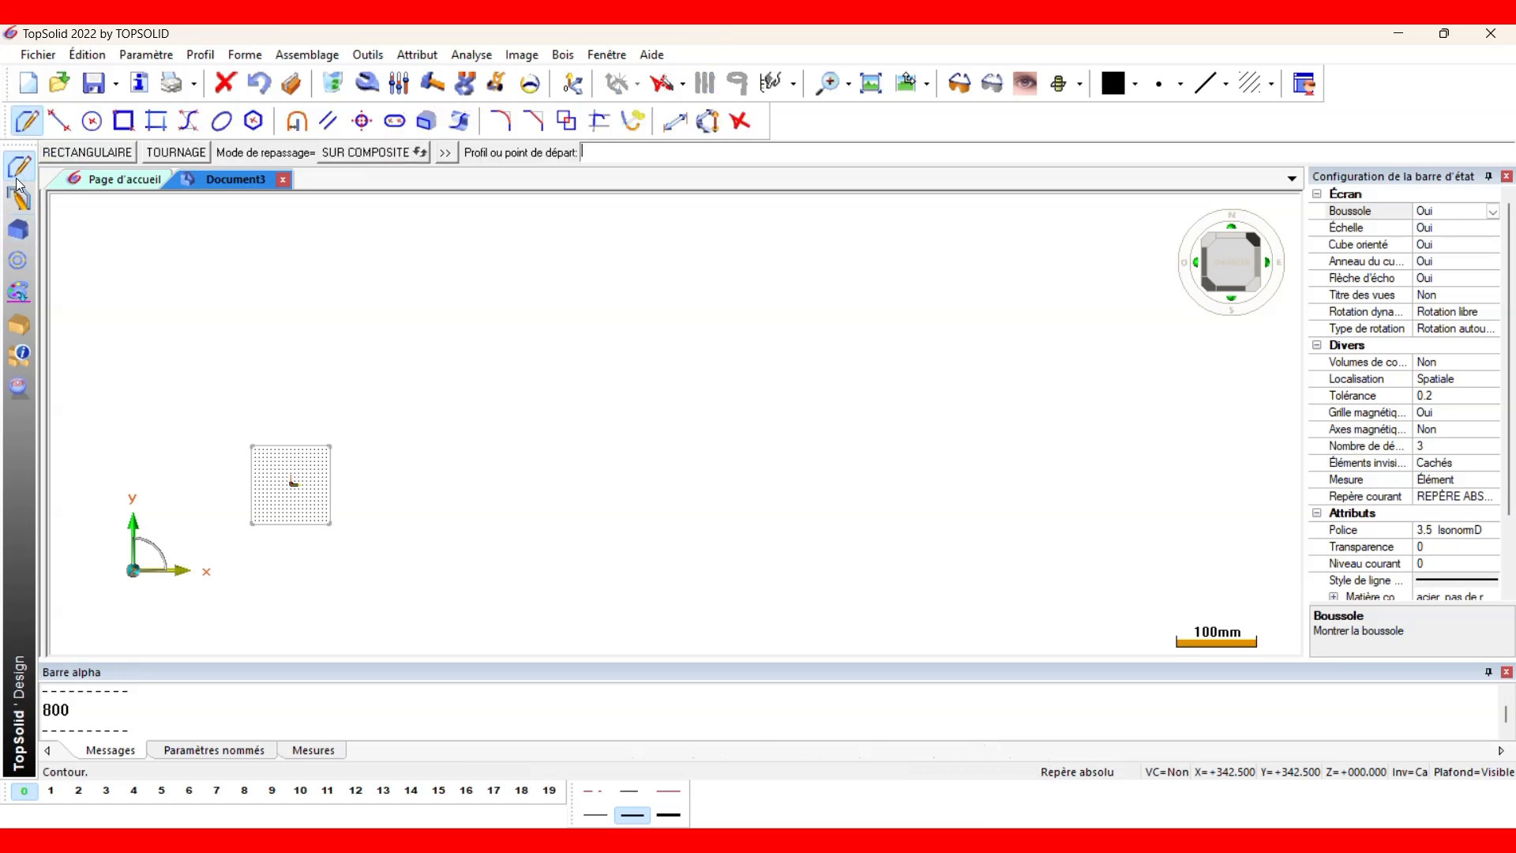
{"action": "left_click", "coordinate": [84, 155]}
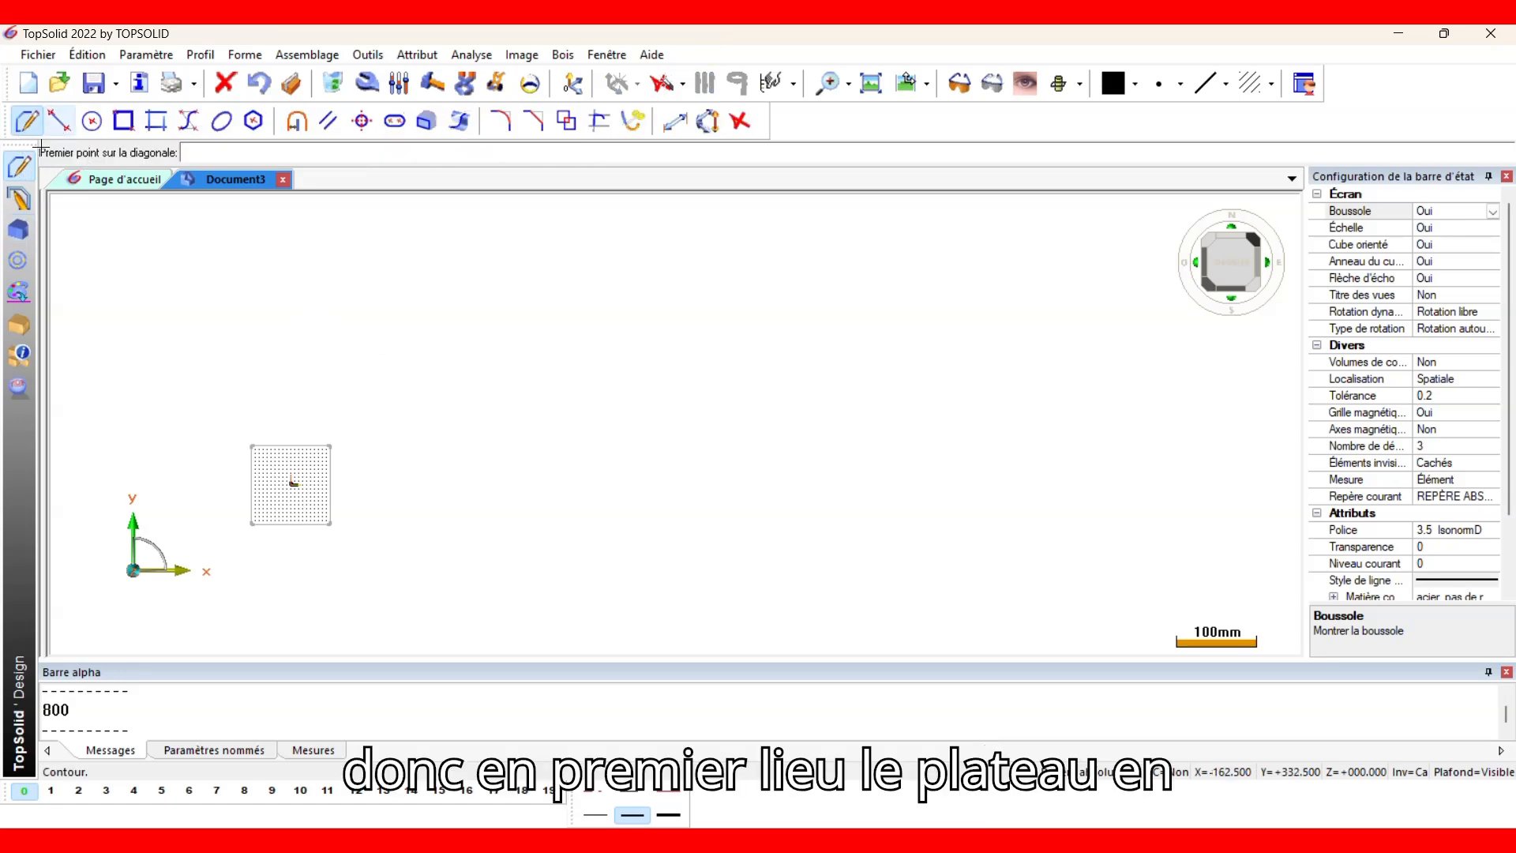
{"action": "left_click", "coordinate": [22, 169]}
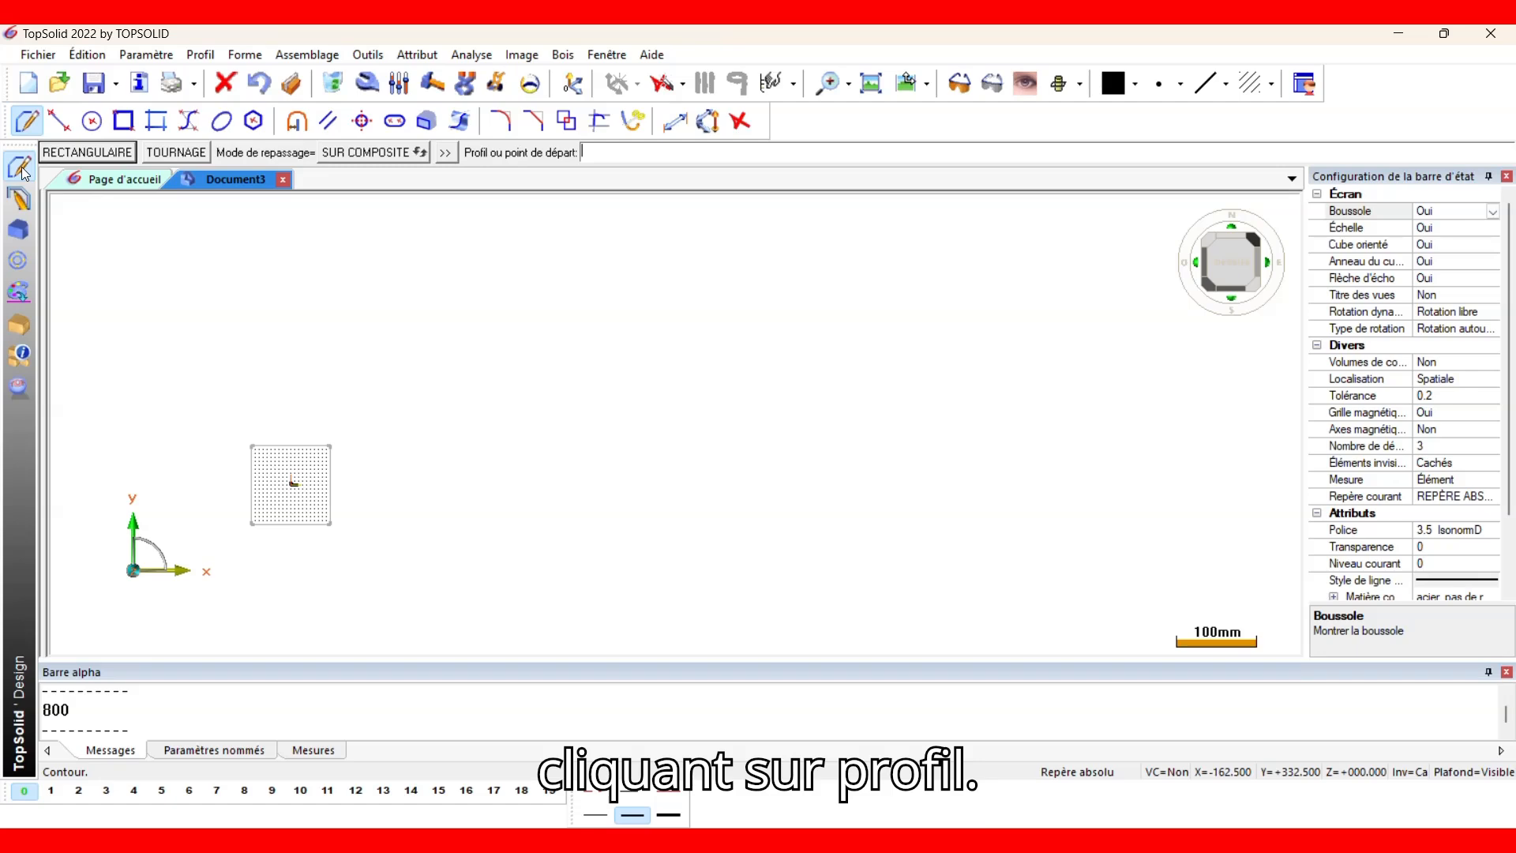
{"action": "left_click", "coordinate": [75, 154]}
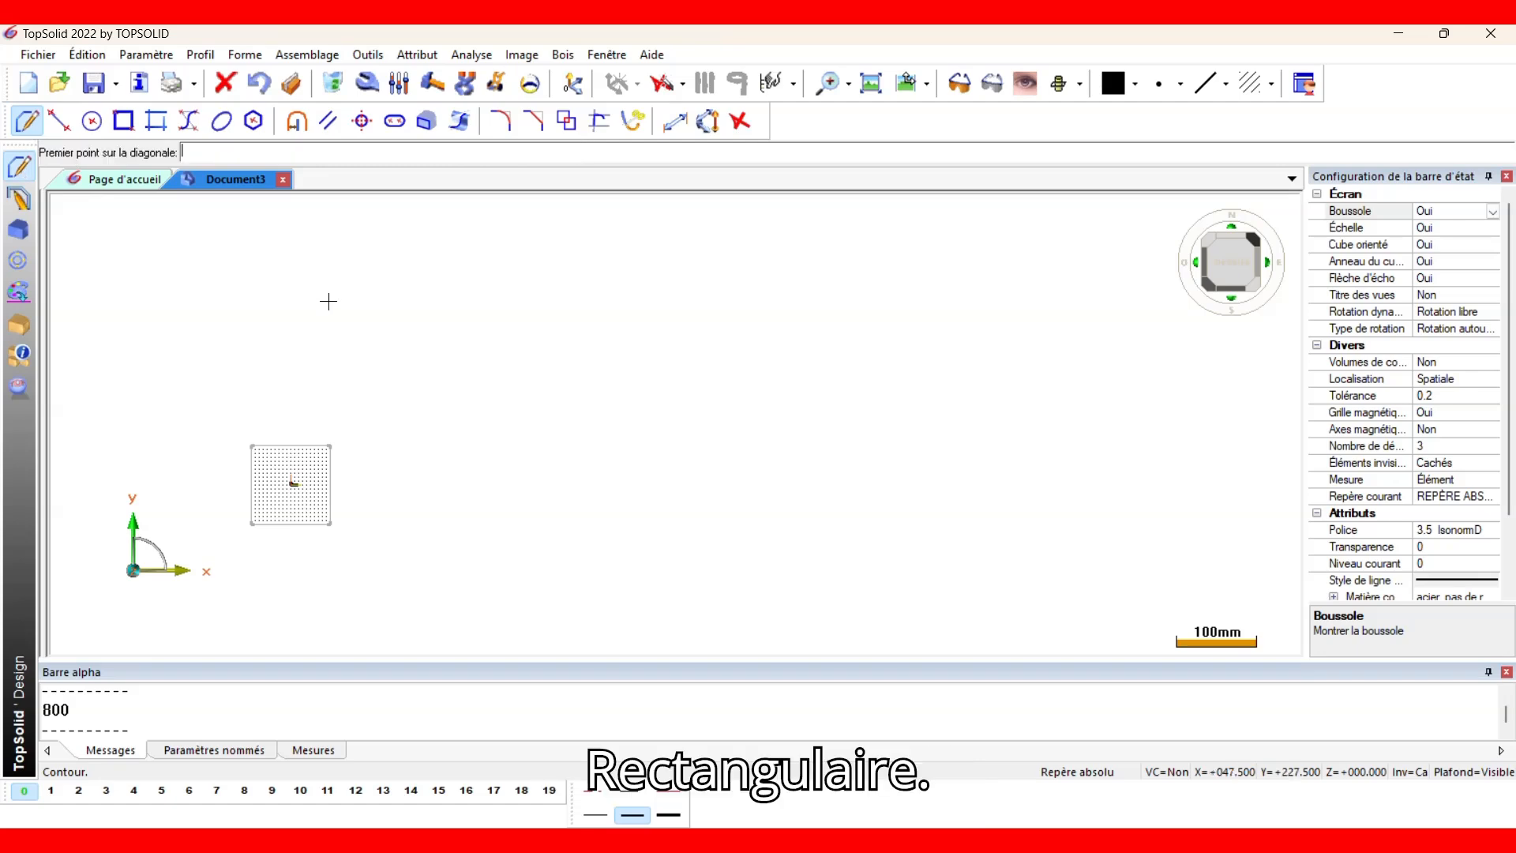
{"action": "left_click", "coordinate": [418, 303]}
{"action": "left_click", "coordinate": [745, 464]}
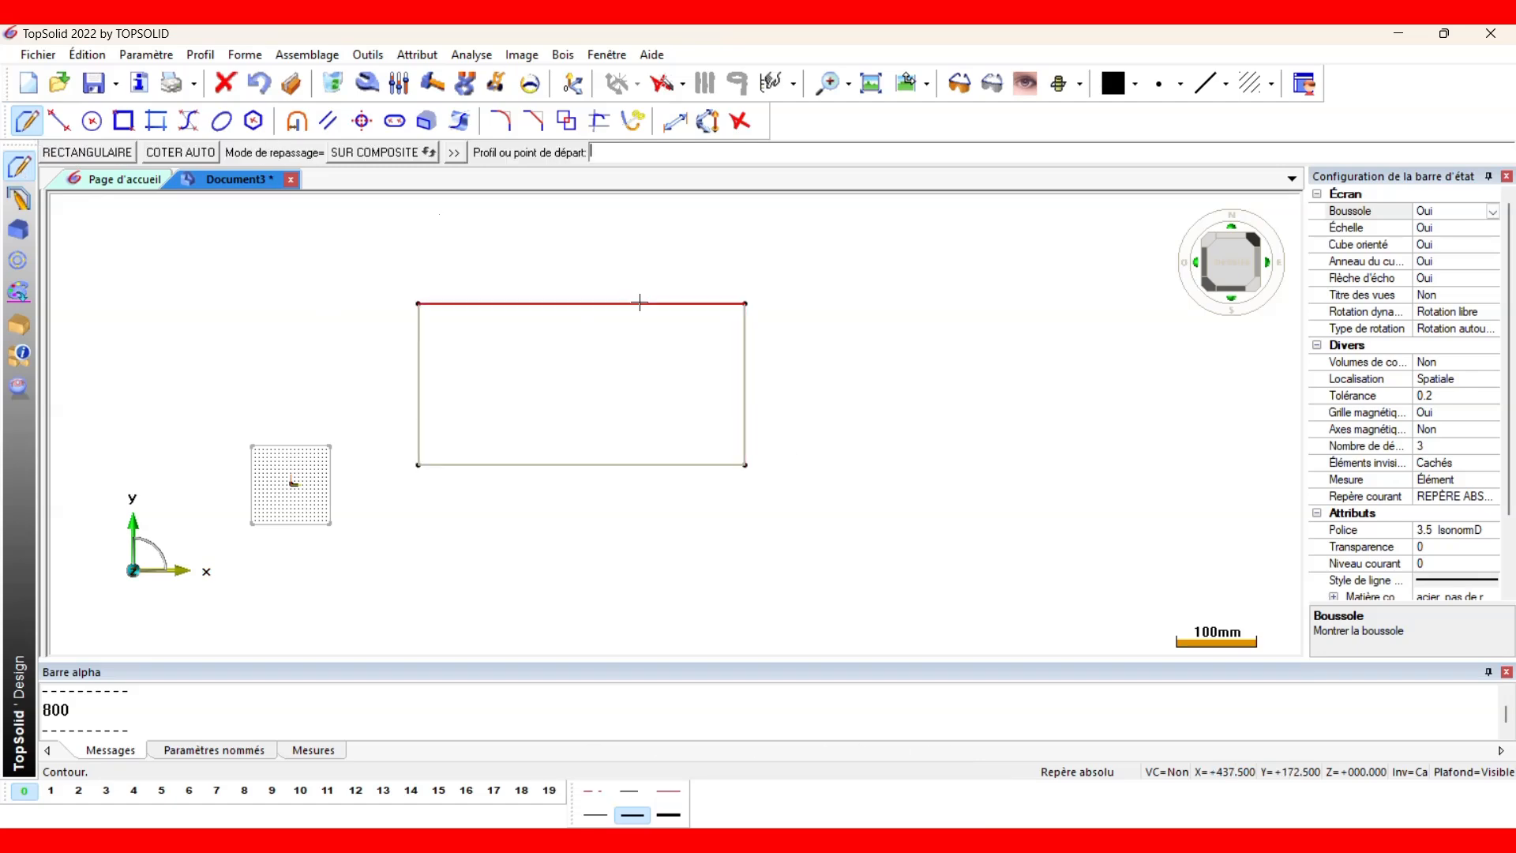
{"action": "left_click", "coordinate": [181, 151]}
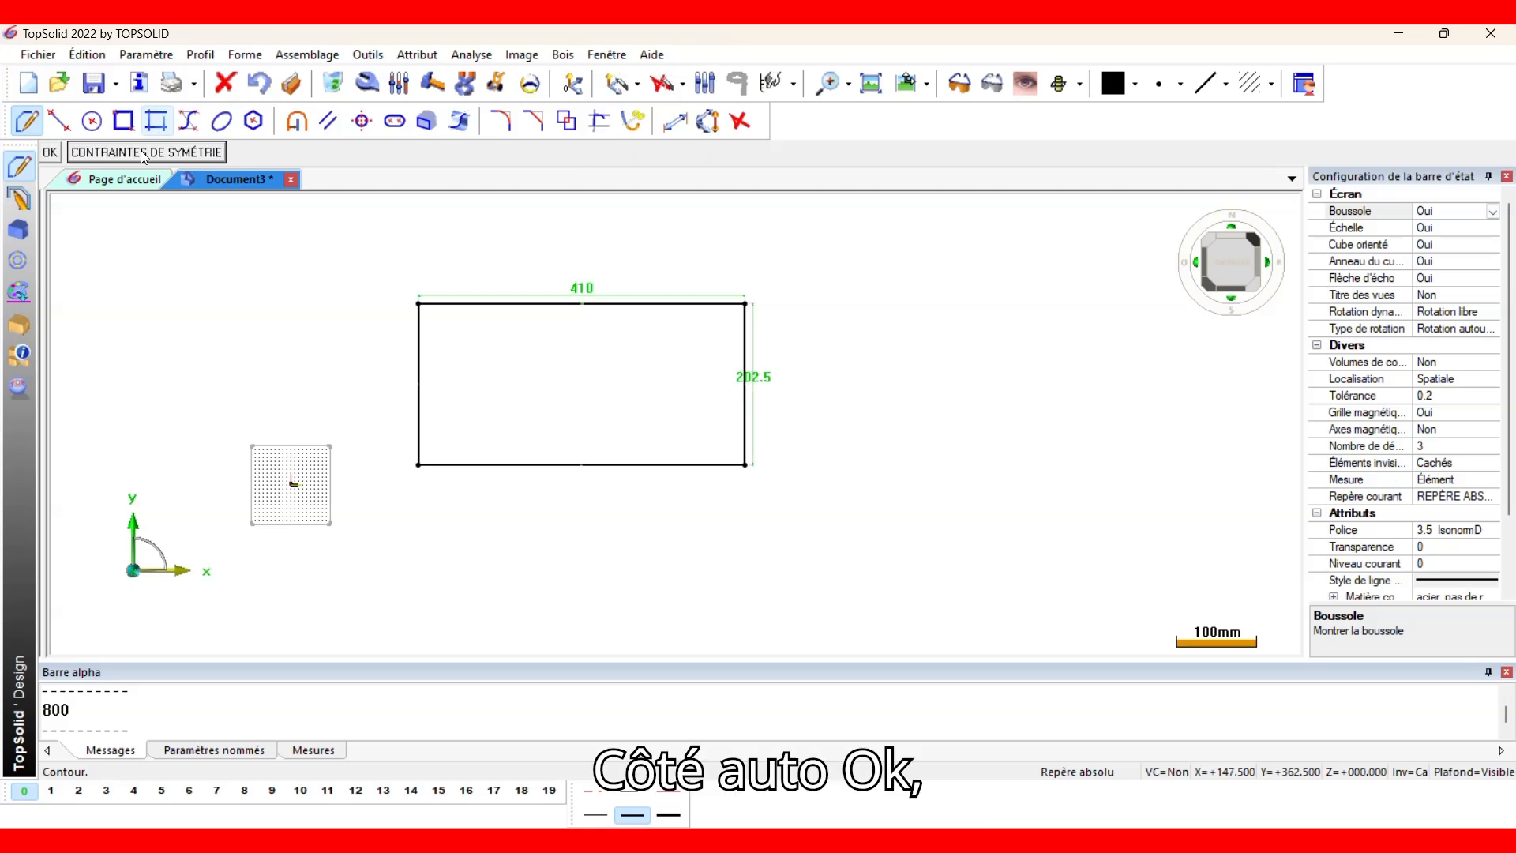
{"action": "left_click", "coordinate": [49, 152]}
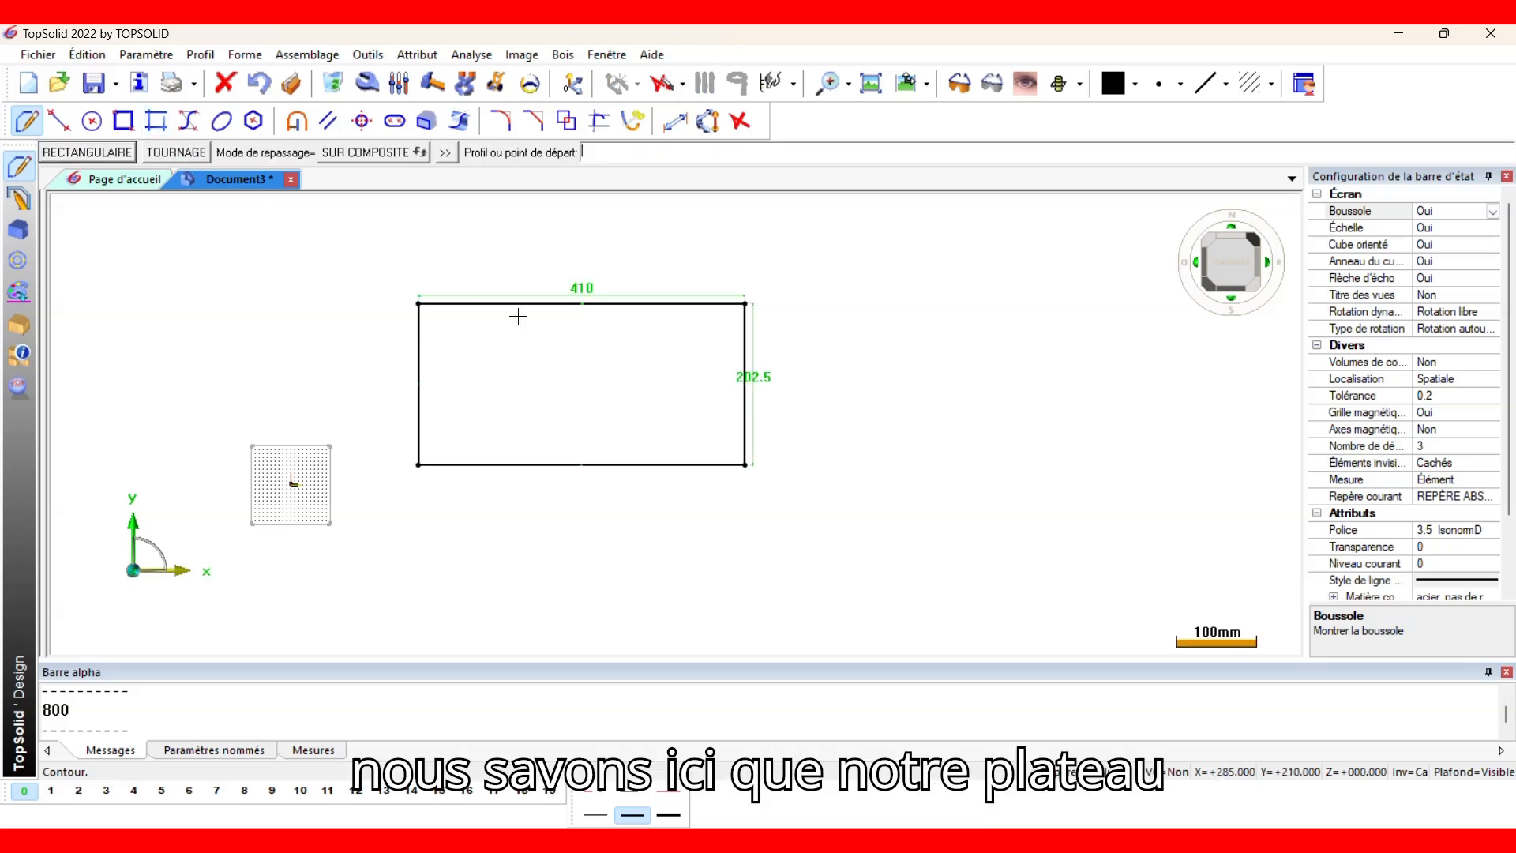
Set the desk top rectangle's length to 1200 mm and its depth to 700 mm.
{"action": "left_click", "coordinate": [580, 288]}
{"action": "type", "text": "1200"}
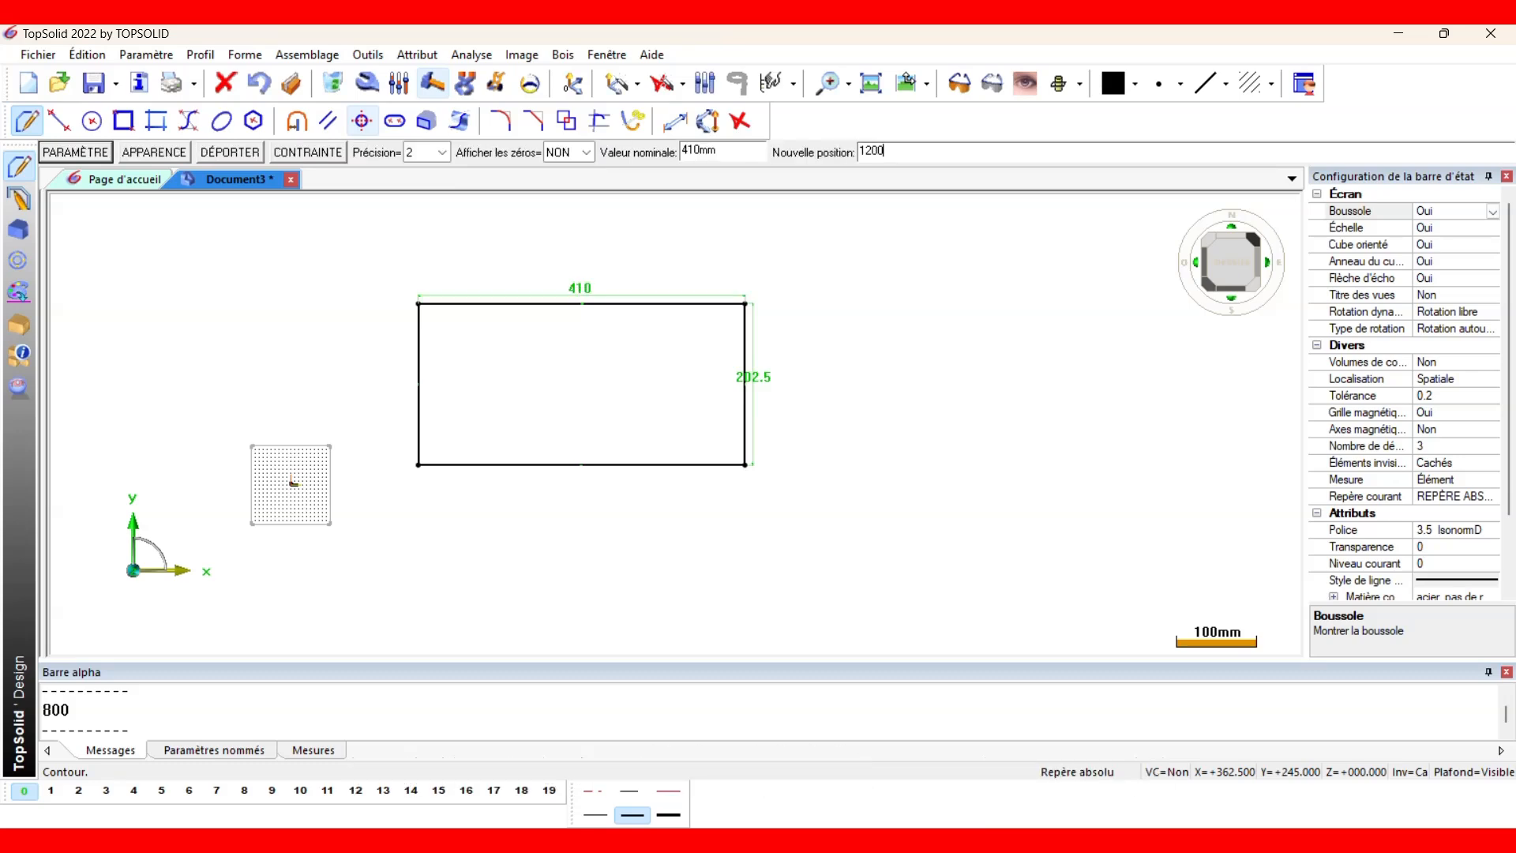
{"action": "key", "text": "Return"}
{"action": "scroll", "coordinate": [568, 299], "scroll_direction": "down", "scroll_amount": 2}
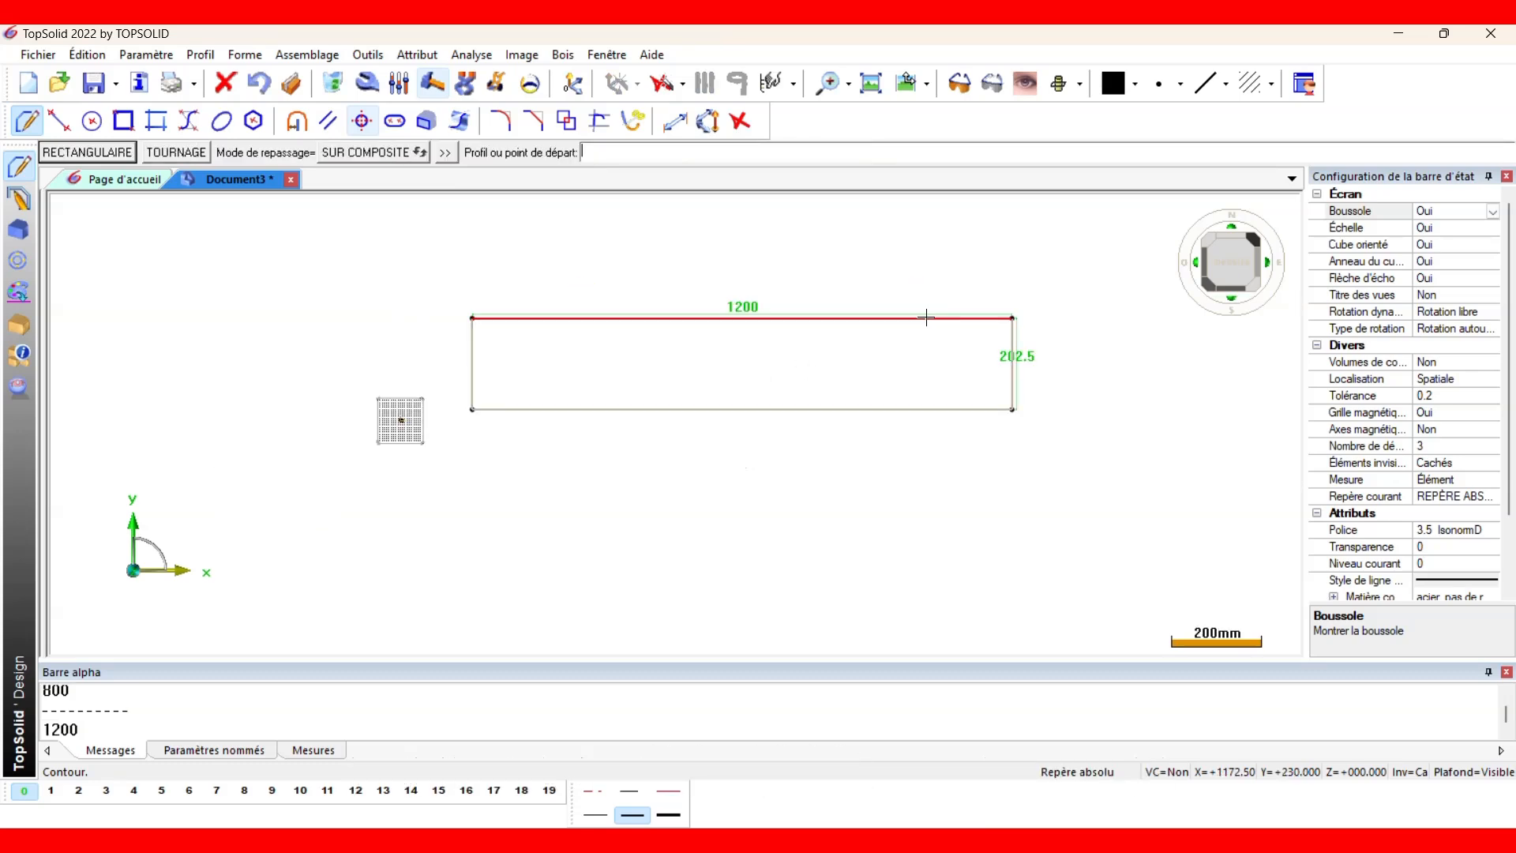
{"action": "left_click", "coordinate": [1024, 357]}
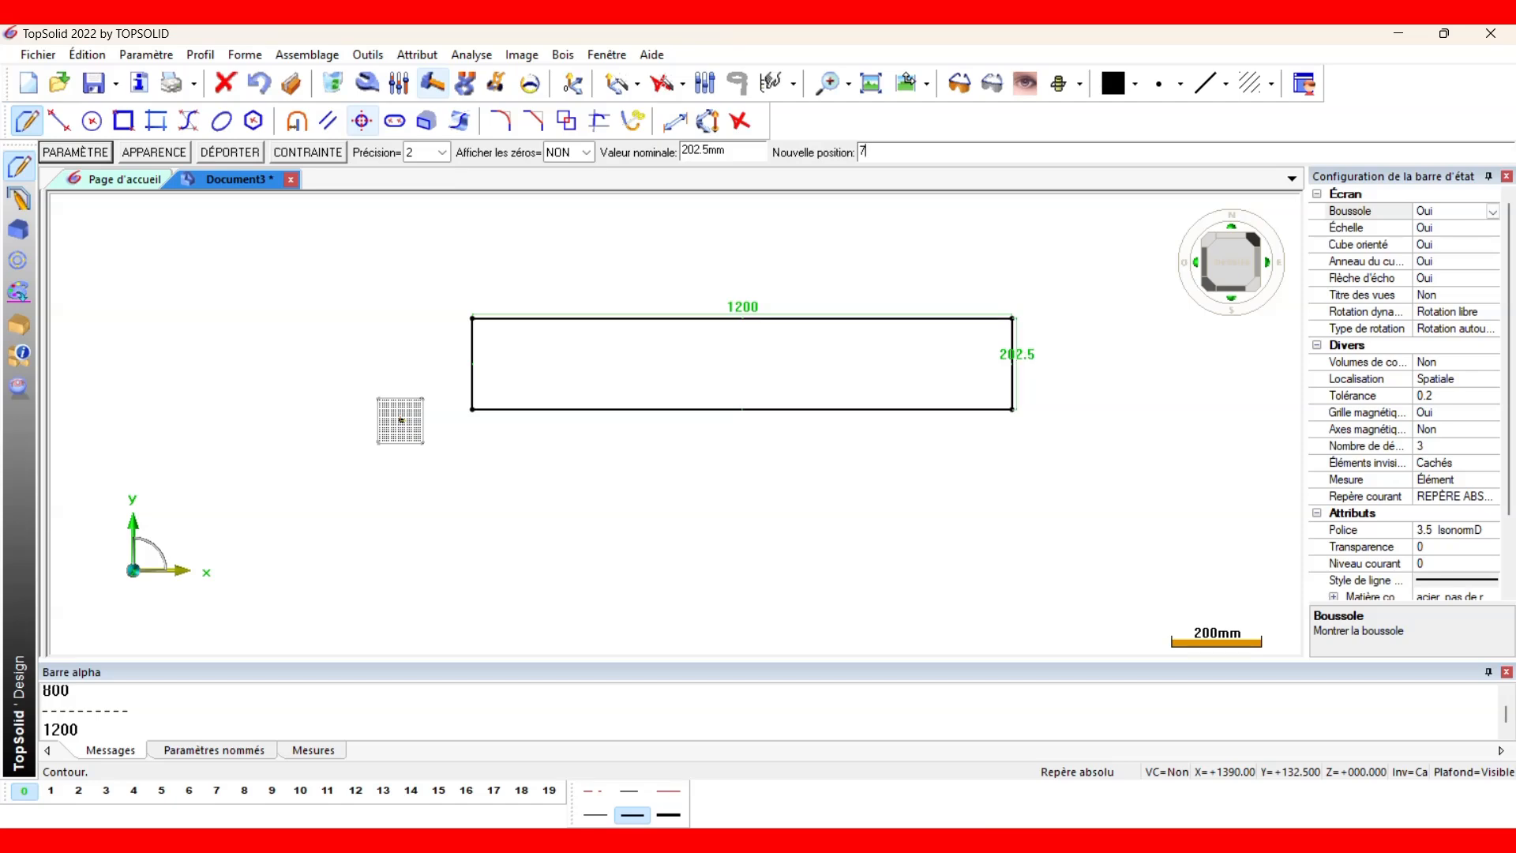
{"action": "key", "text": "Return"}
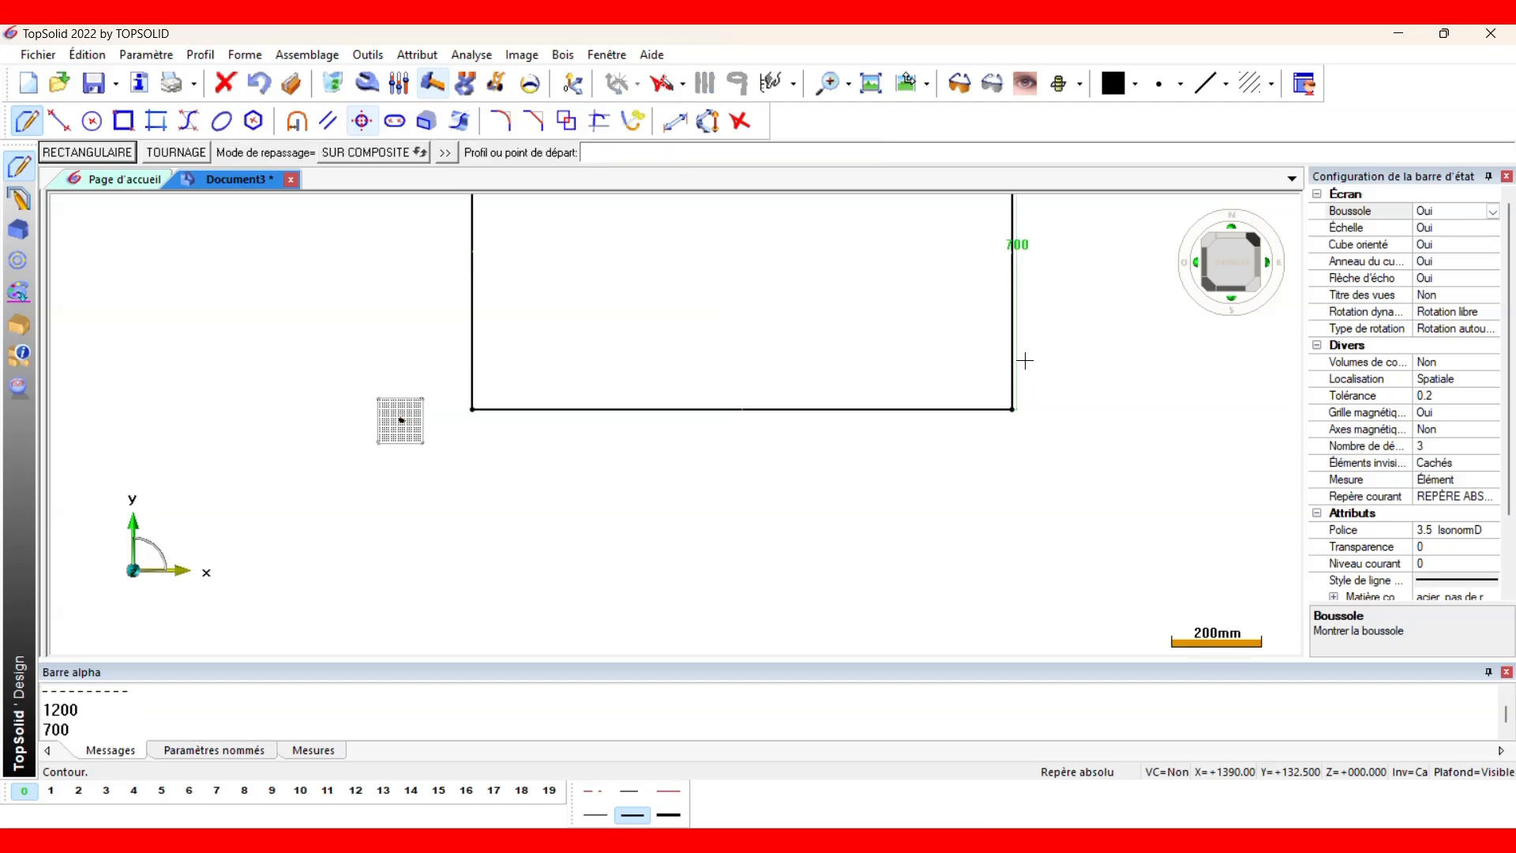
{"action": "scroll", "coordinate": [1024, 360], "scroll_direction": "down", "scroll_amount": 1}
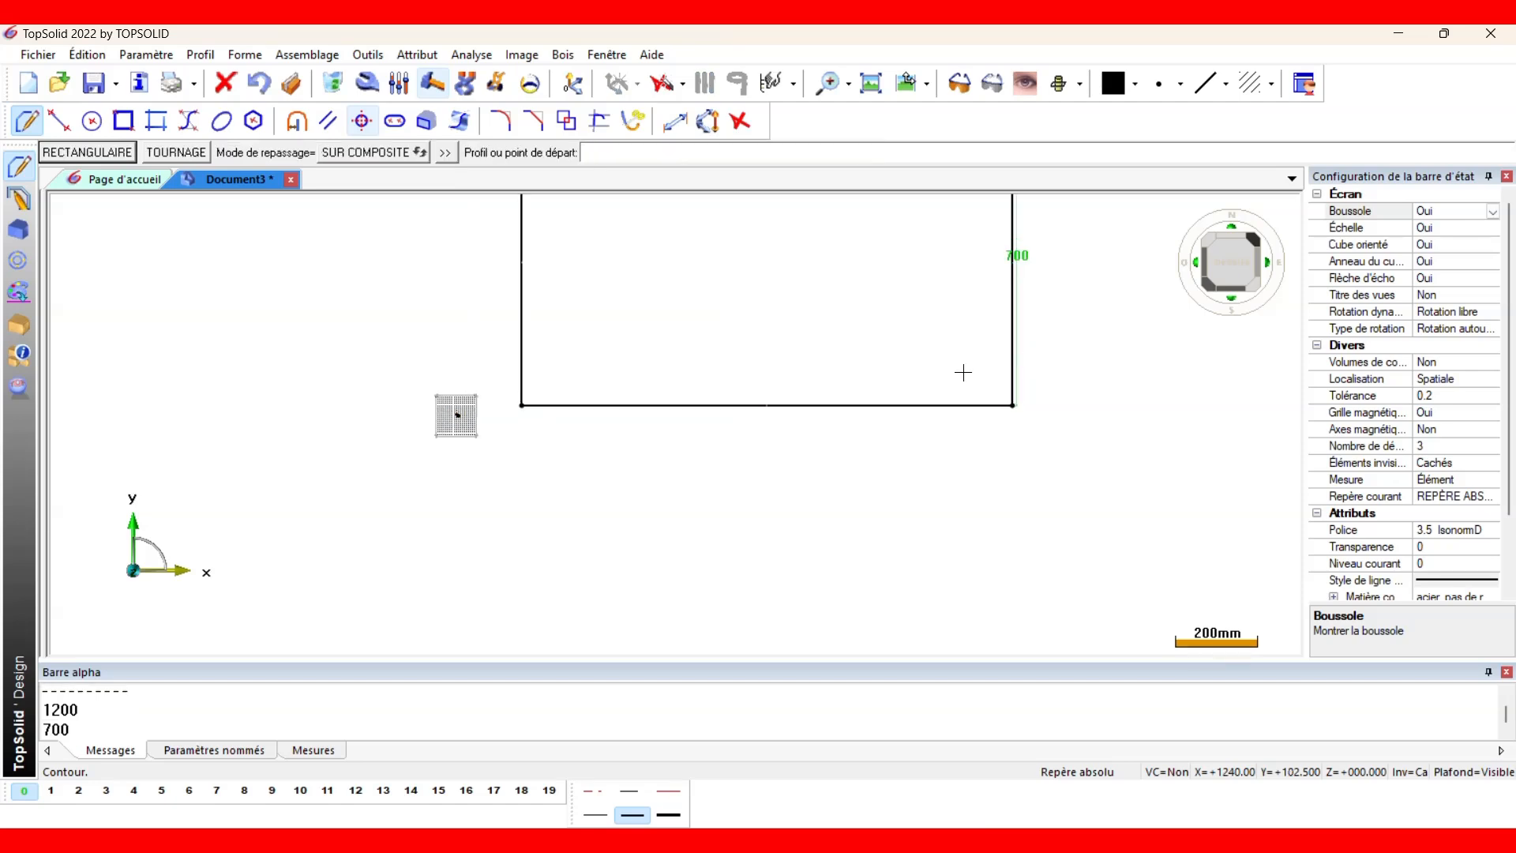
{"action": "left_click", "coordinate": [872, 84]}
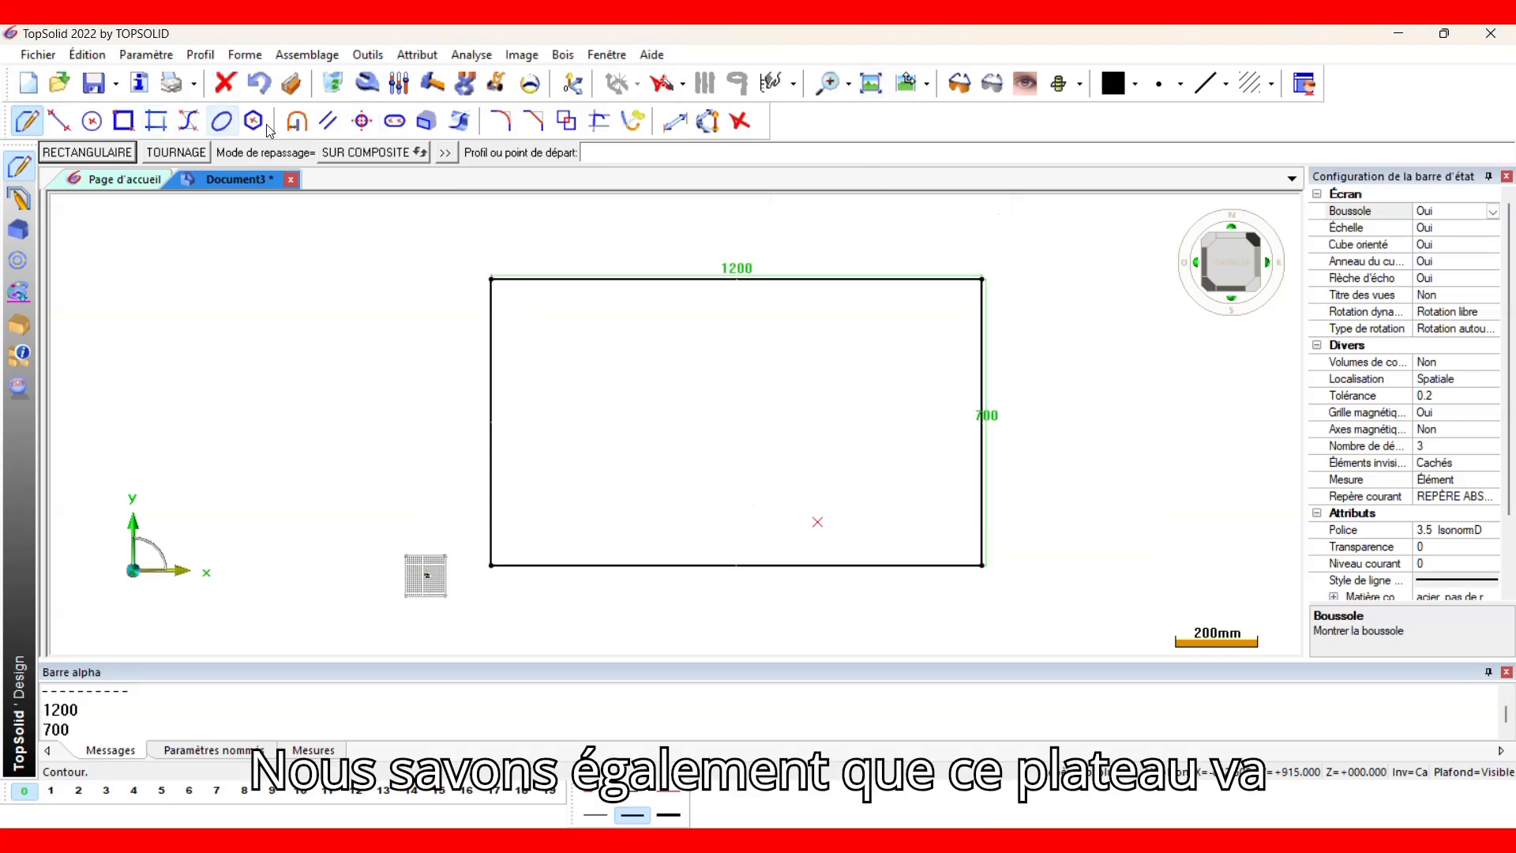
Create a parallel profile 10 mm inside the desk top rectangle and place its dimension beside the left edge.
{"action": "left_click", "coordinate": [326, 124]}
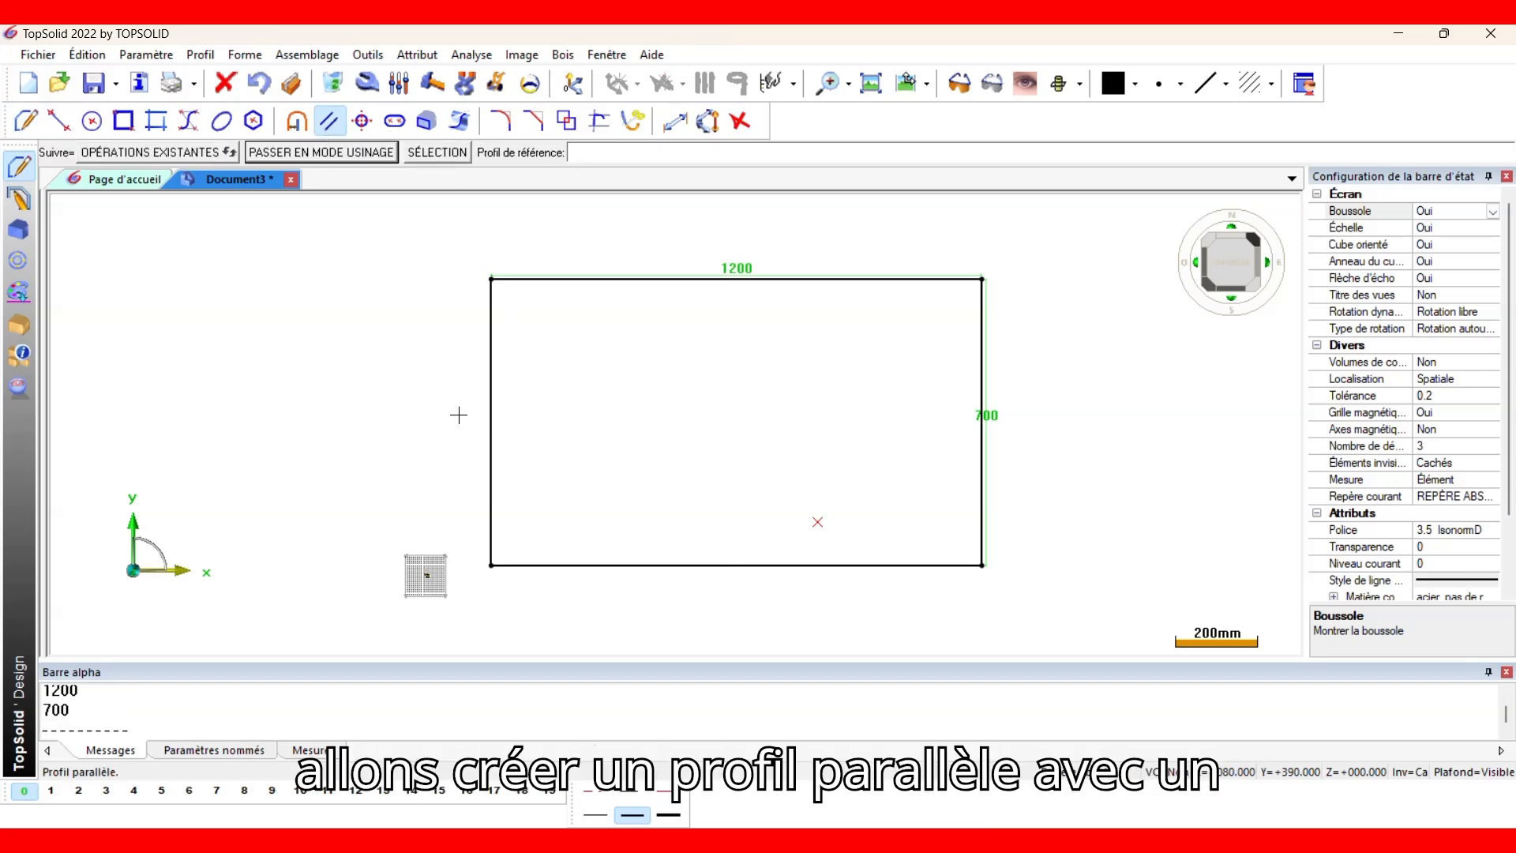
{"action": "left_click", "coordinate": [489, 399]}
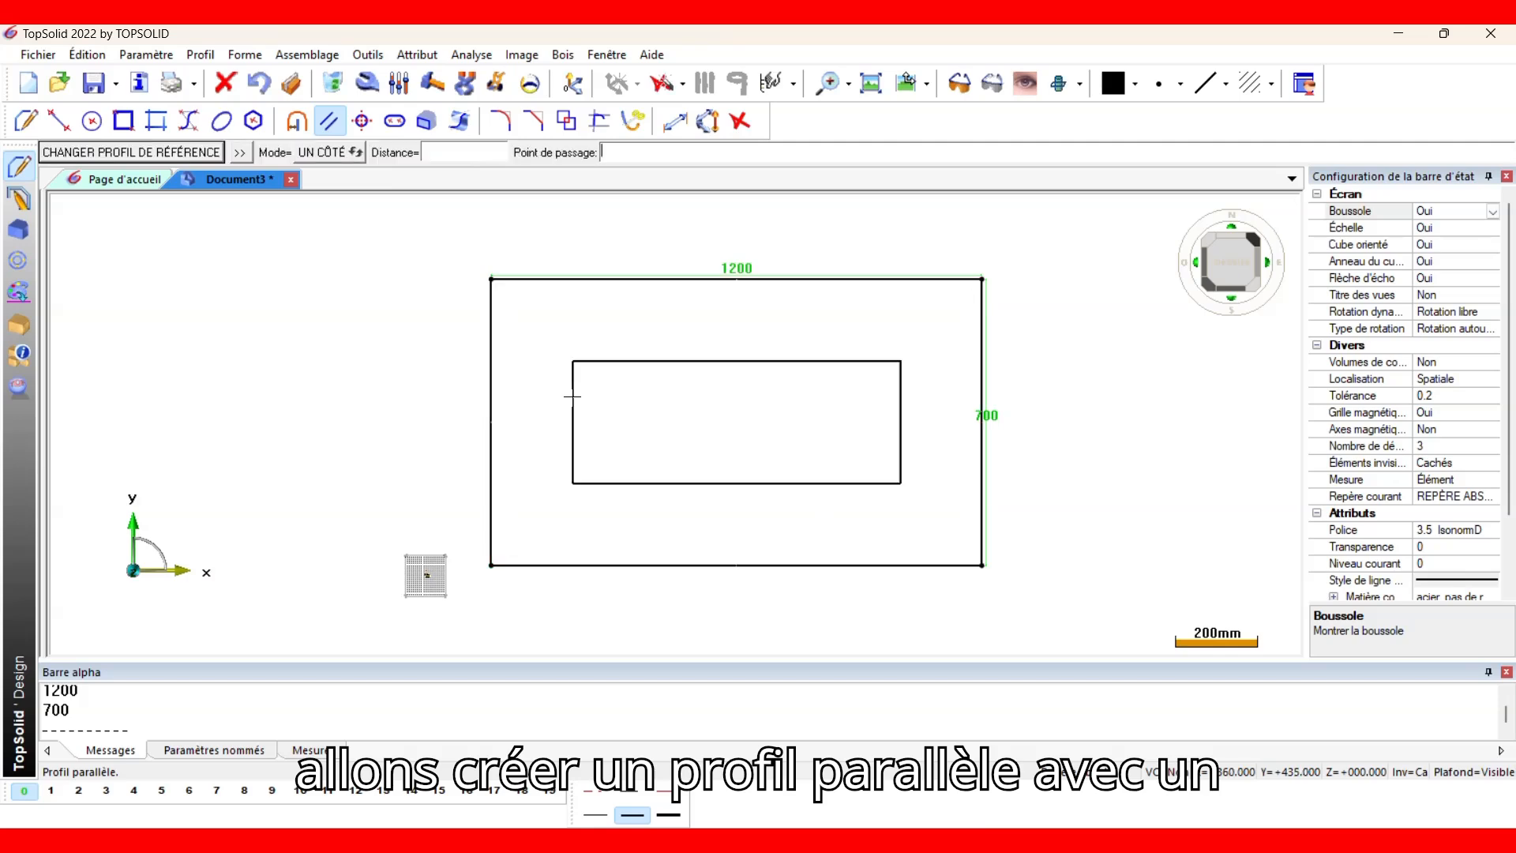
{"action": "type", "text": "10"}
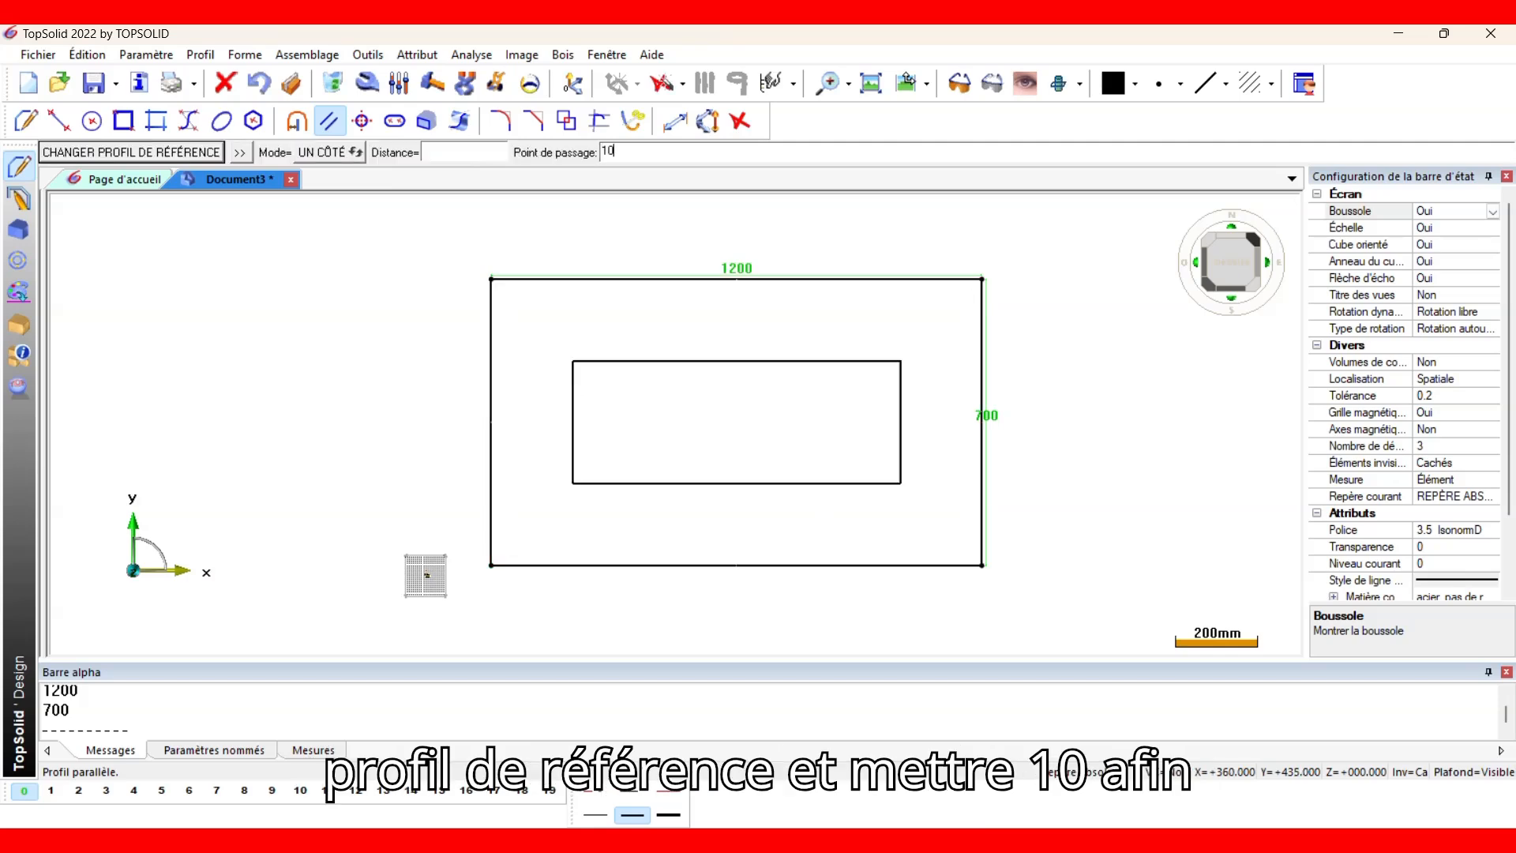
{"action": "key", "text": "Return"}
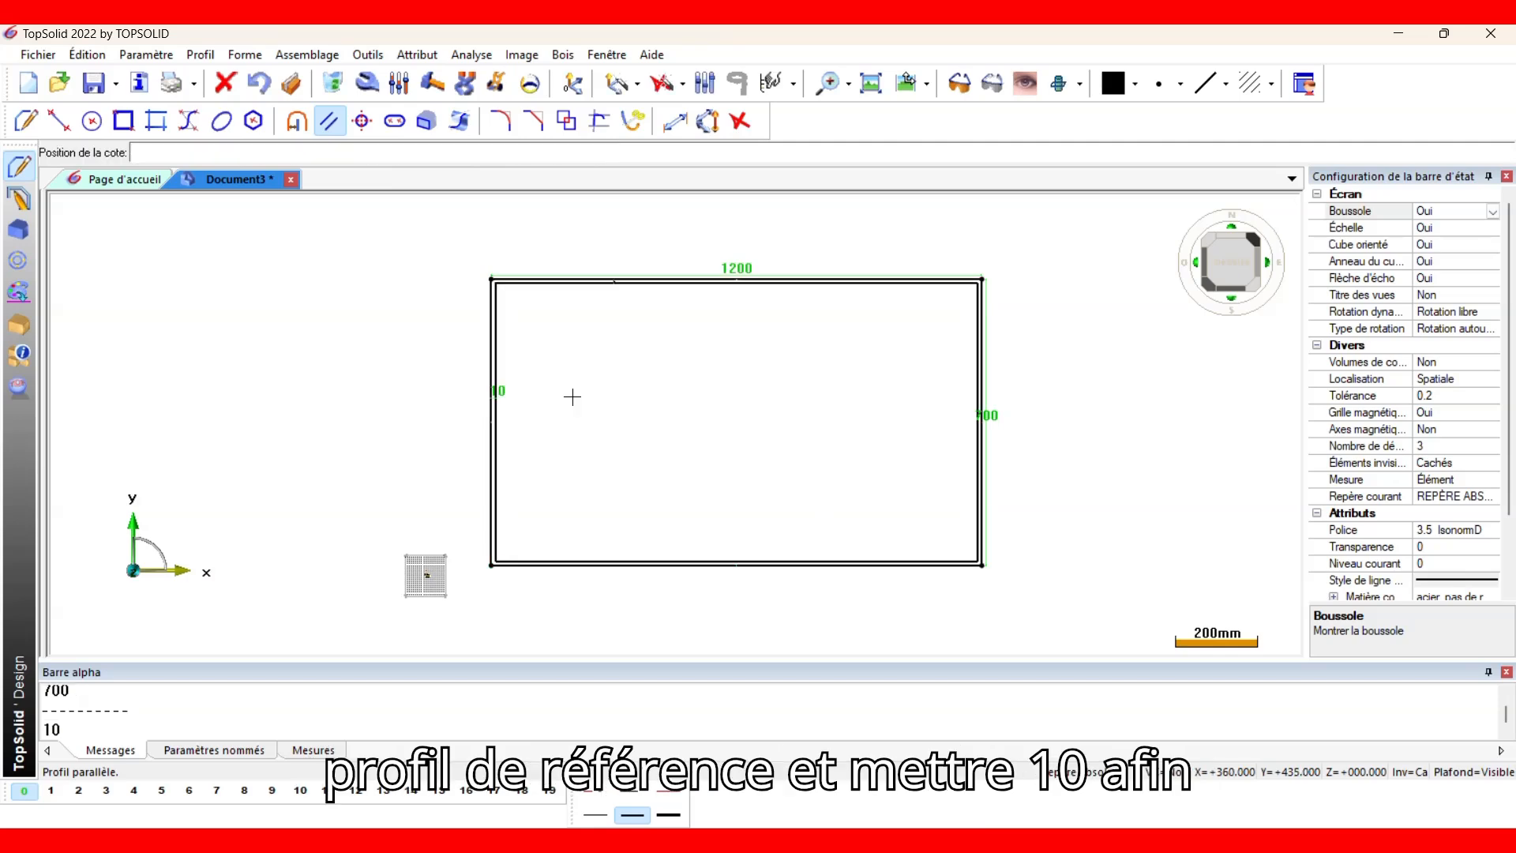
{"action": "left_click", "coordinate": [440, 409]}
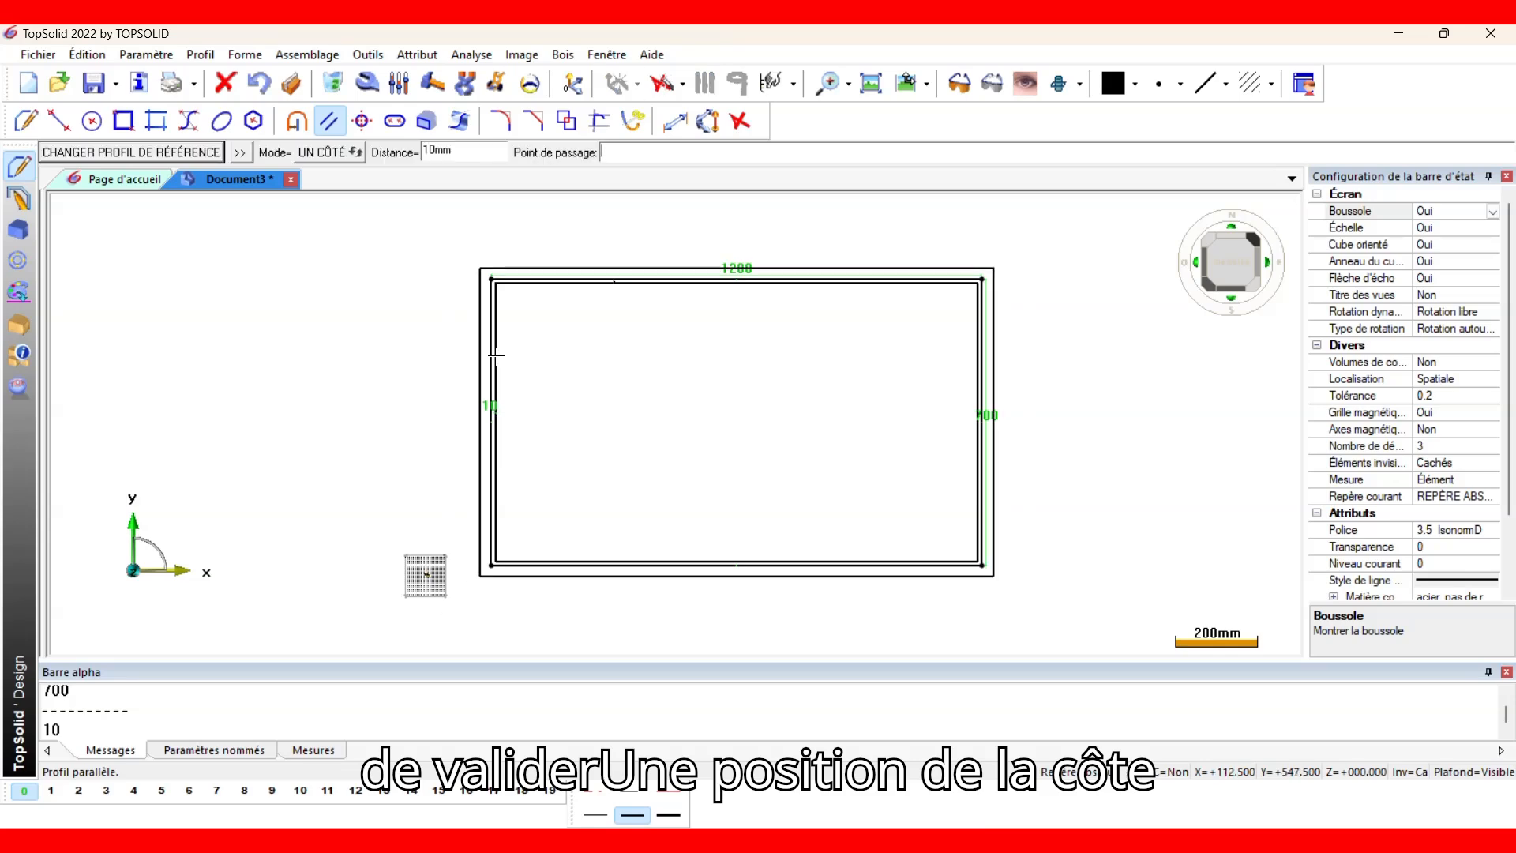
{"action": "key", "text": "Escape"}
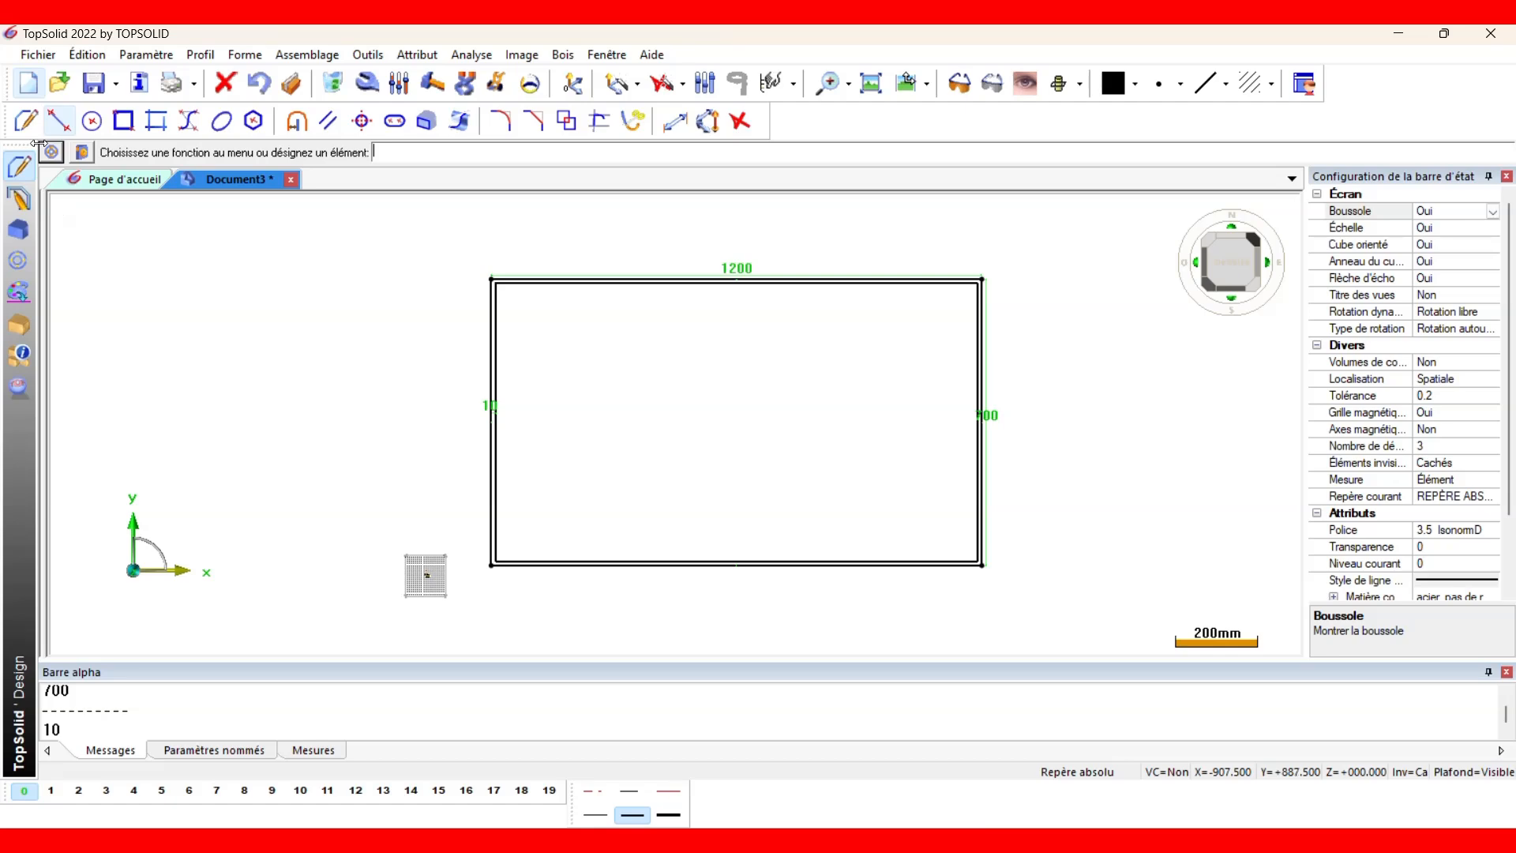
Draw a rectangle about 80 by 370 mm from the inner profile's upper-left corner for the upright, with automatic dimensions.
{"action": "left_click", "coordinate": [16, 170]}
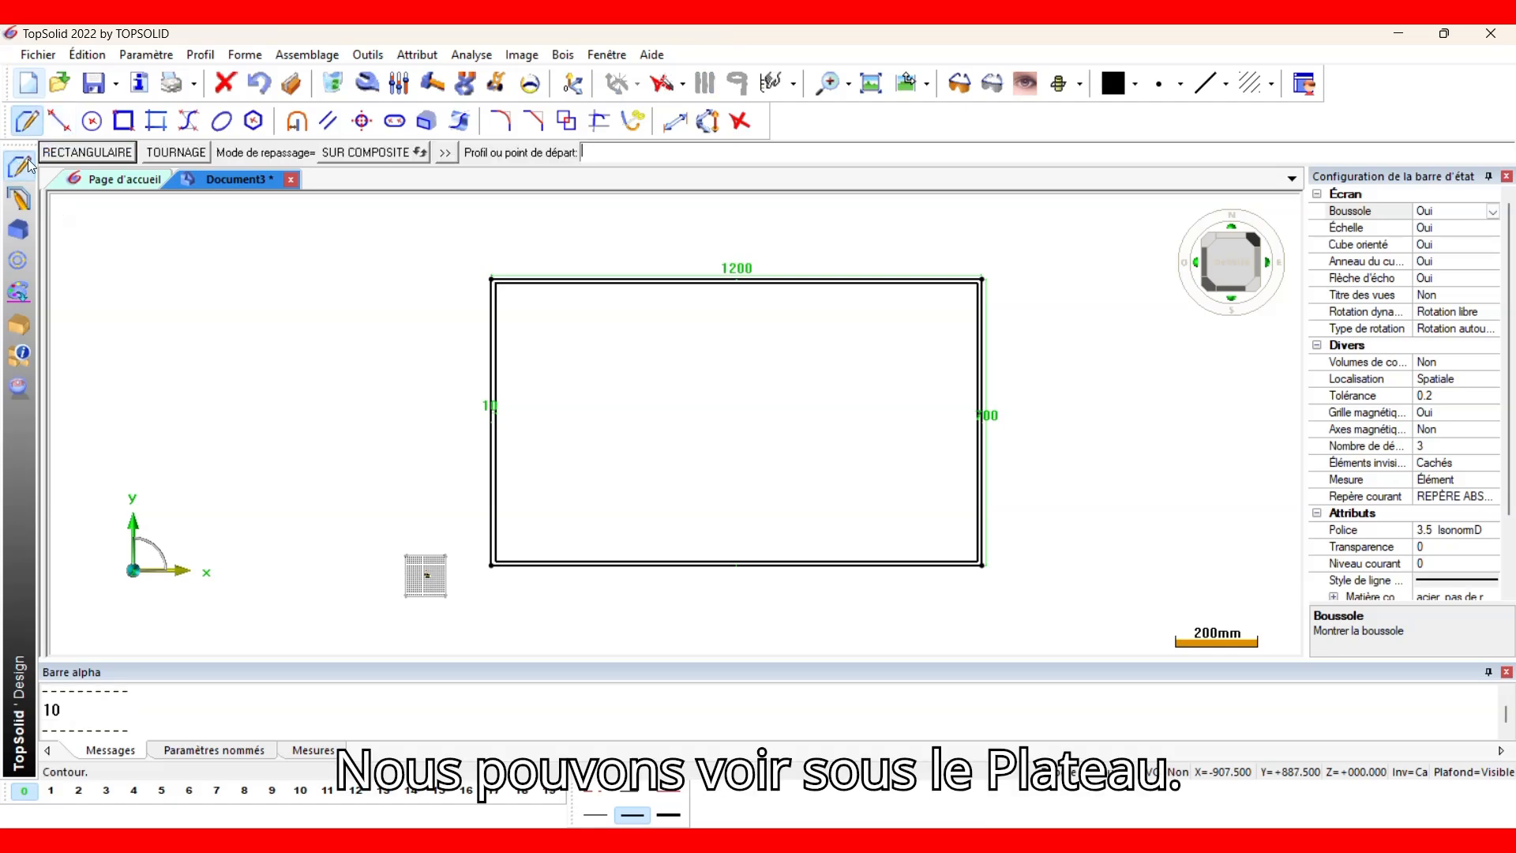
{"action": "left_click", "coordinate": [57, 150]}
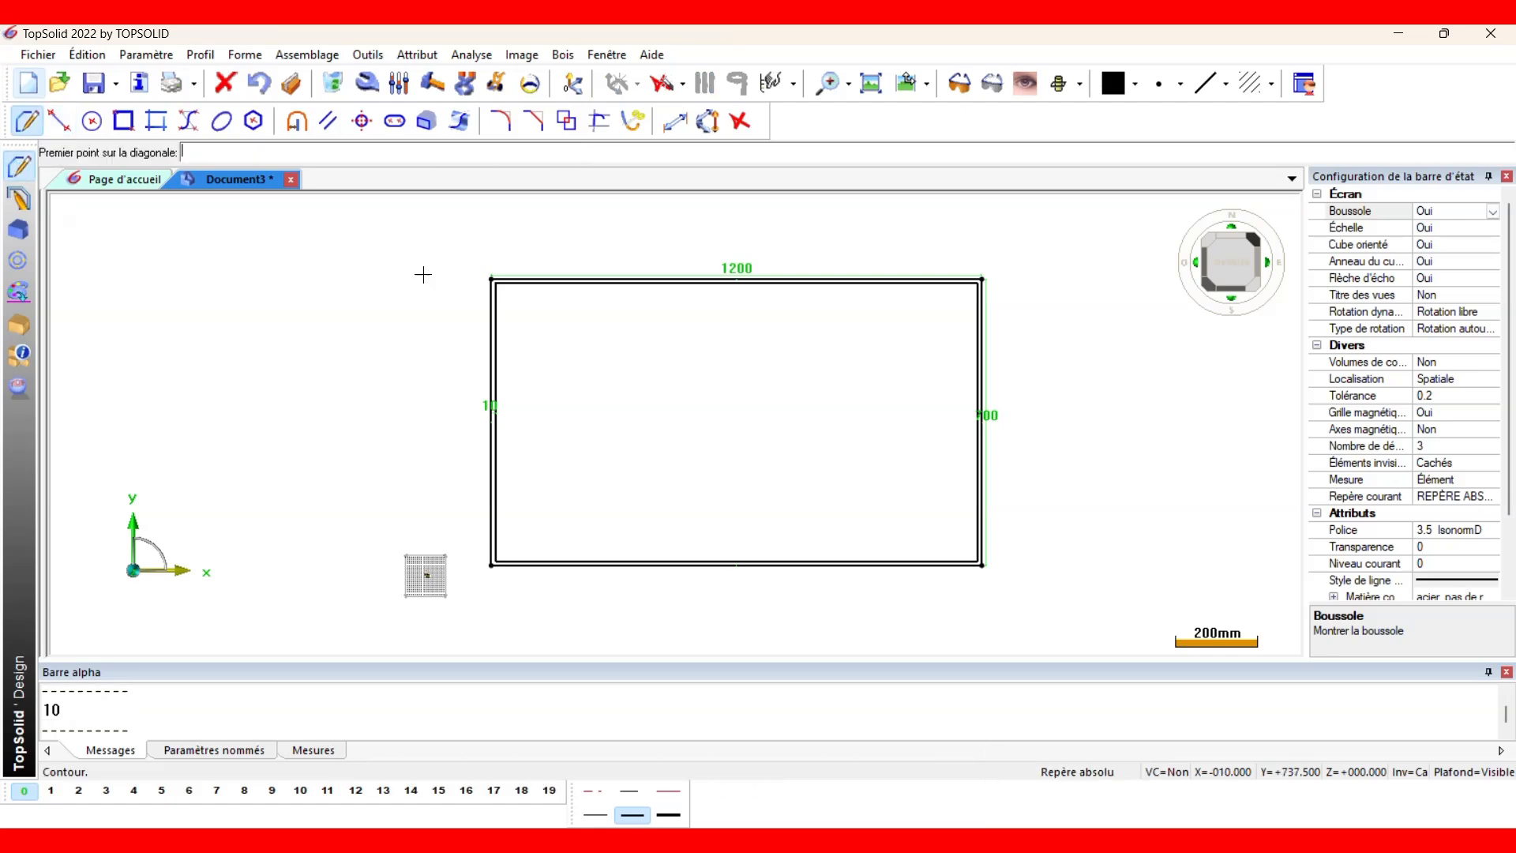
{"action": "left_click", "coordinate": [495, 281]}
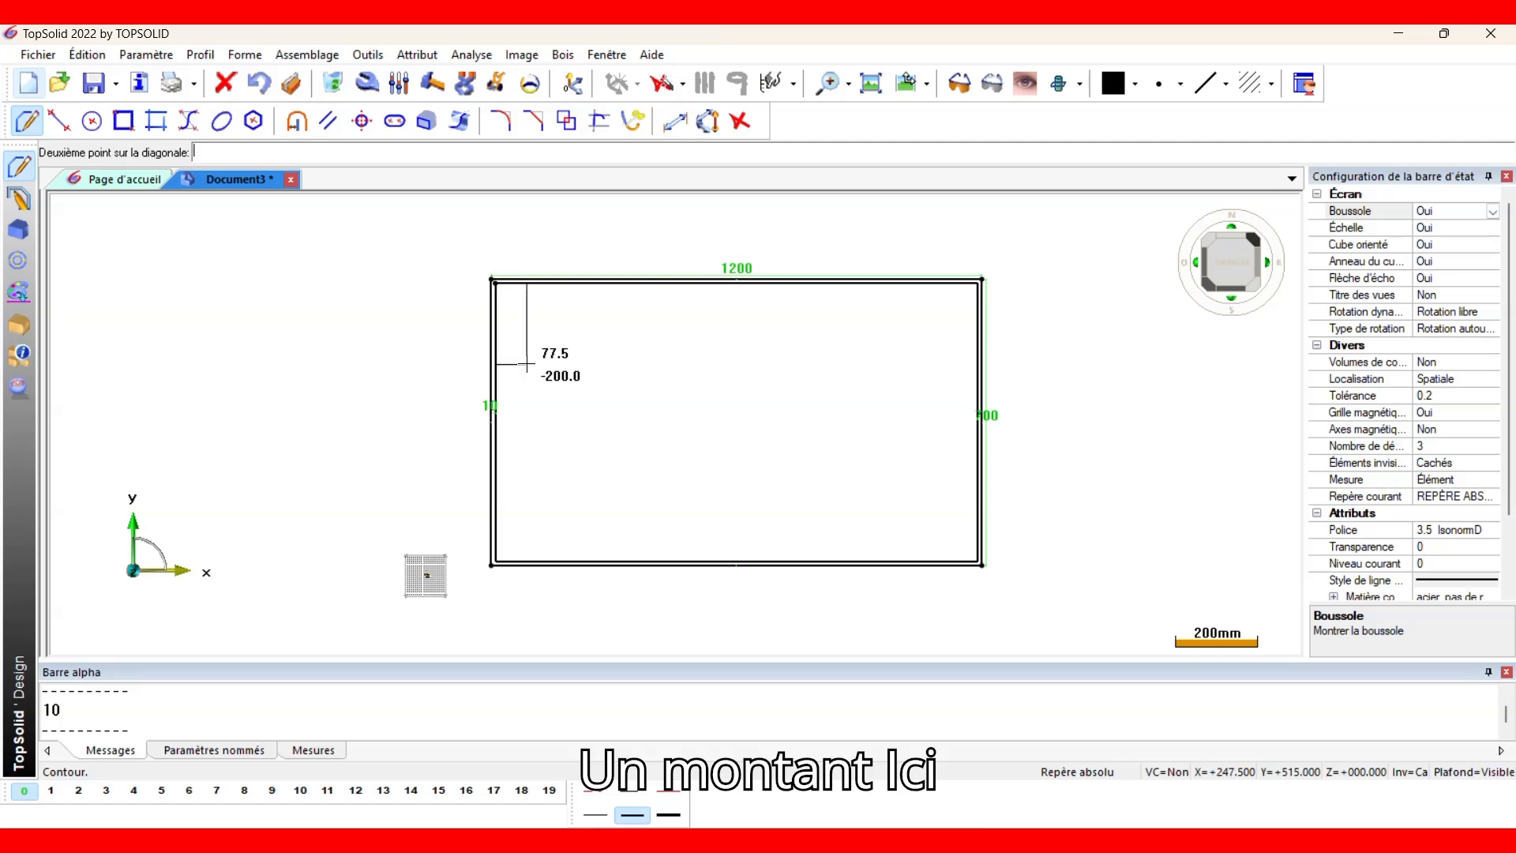
{"action": "left_click", "coordinate": [527, 434]}
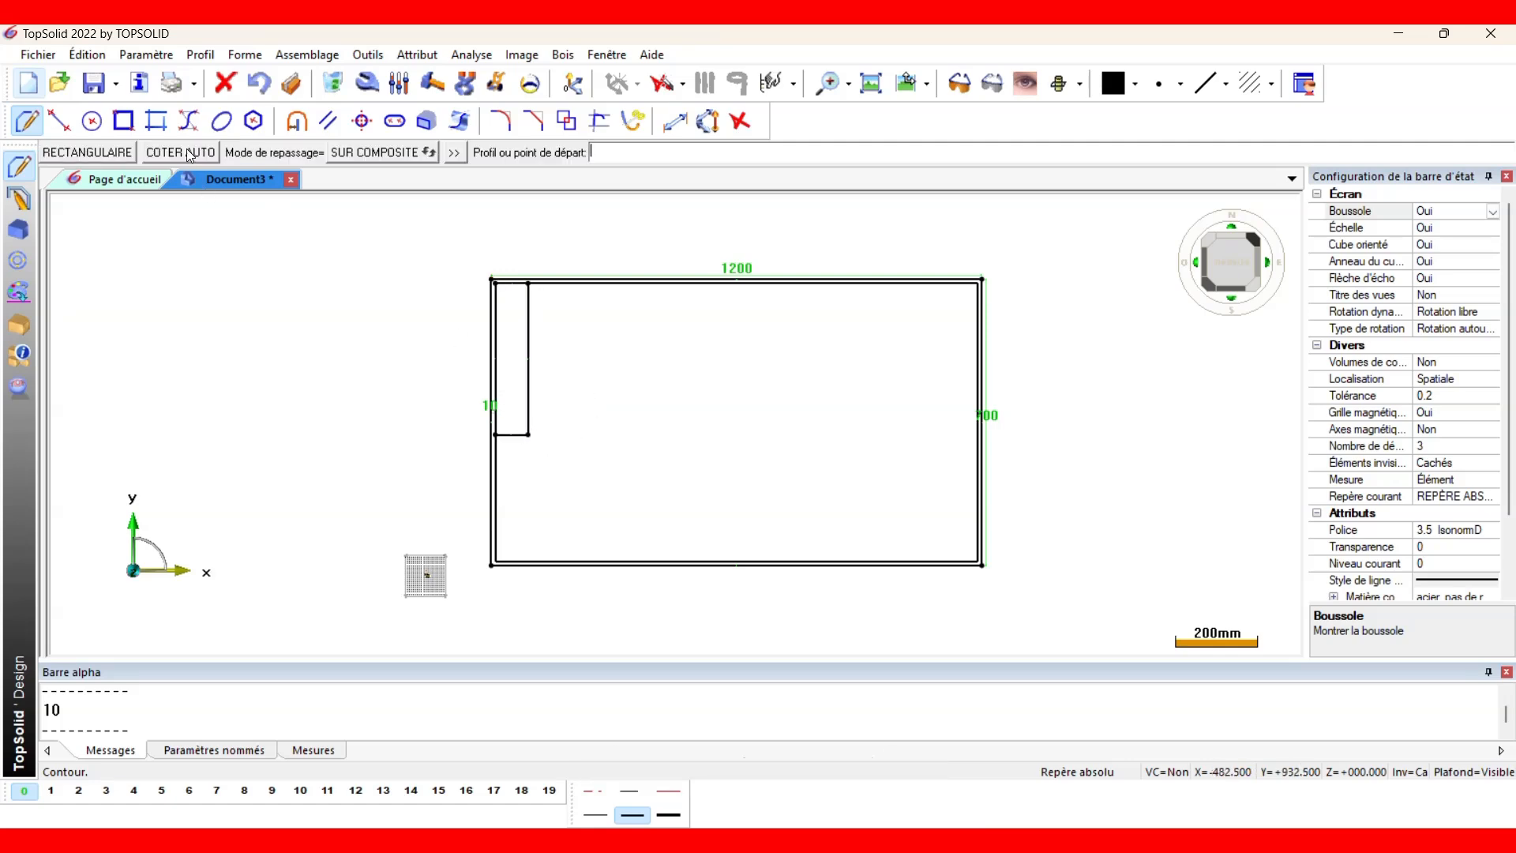
{"action": "left_click", "coordinate": [191, 156]}
{"action": "left_click", "coordinate": [50, 153]}
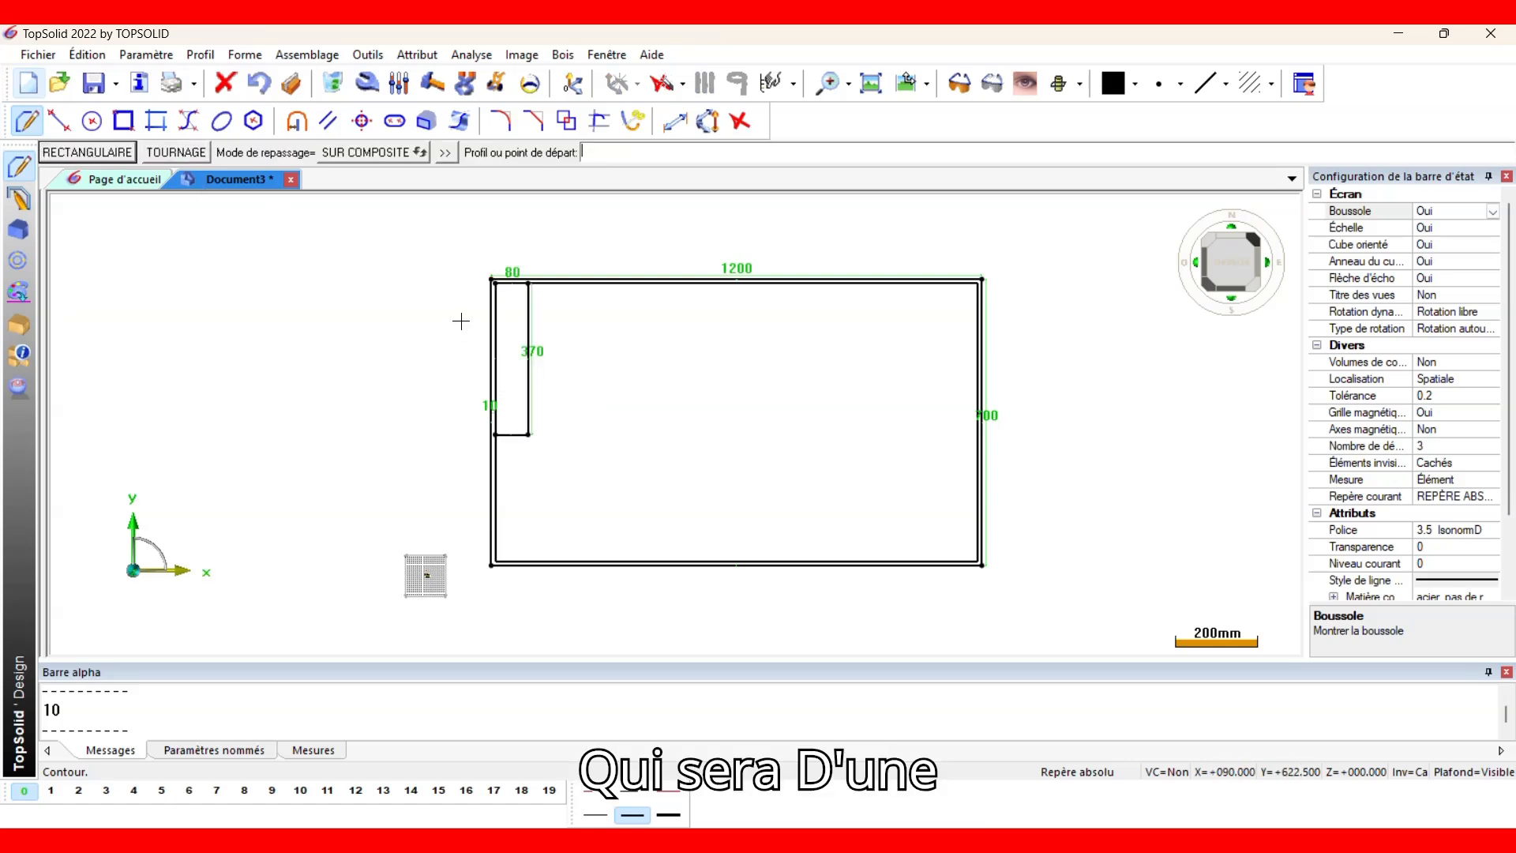
Set the upright rectangle's width to 15 mm and its length to 680 mm.
{"action": "left_click", "coordinate": [512, 271]}
{"action": "type", "text": "15"}
{"action": "key", "text": "Return"}
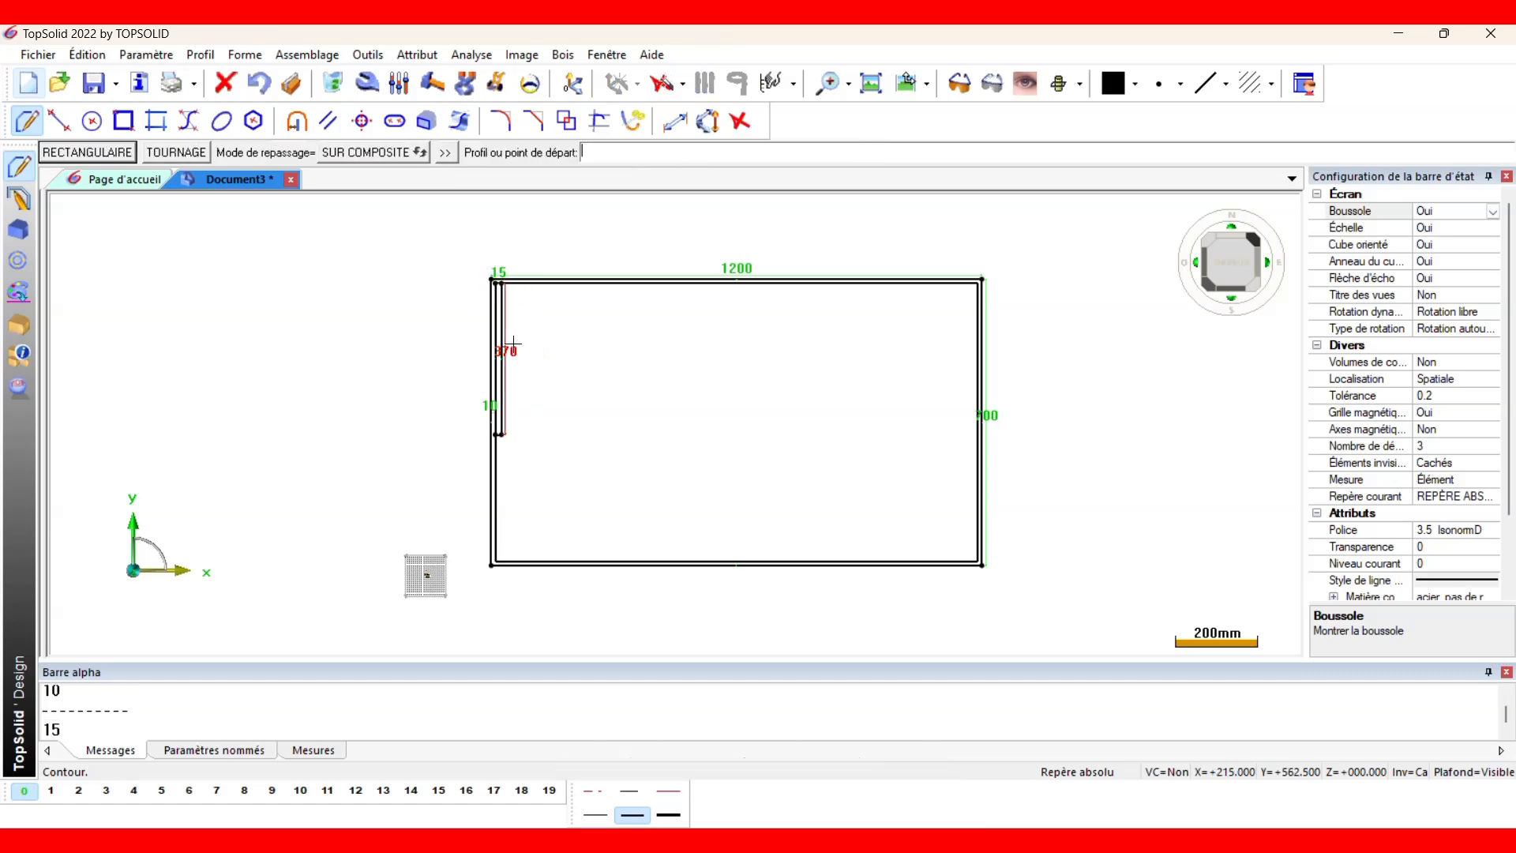
{"action": "left_click", "coordinate": [513, 346]}
{"action": "type", "text": "680"}
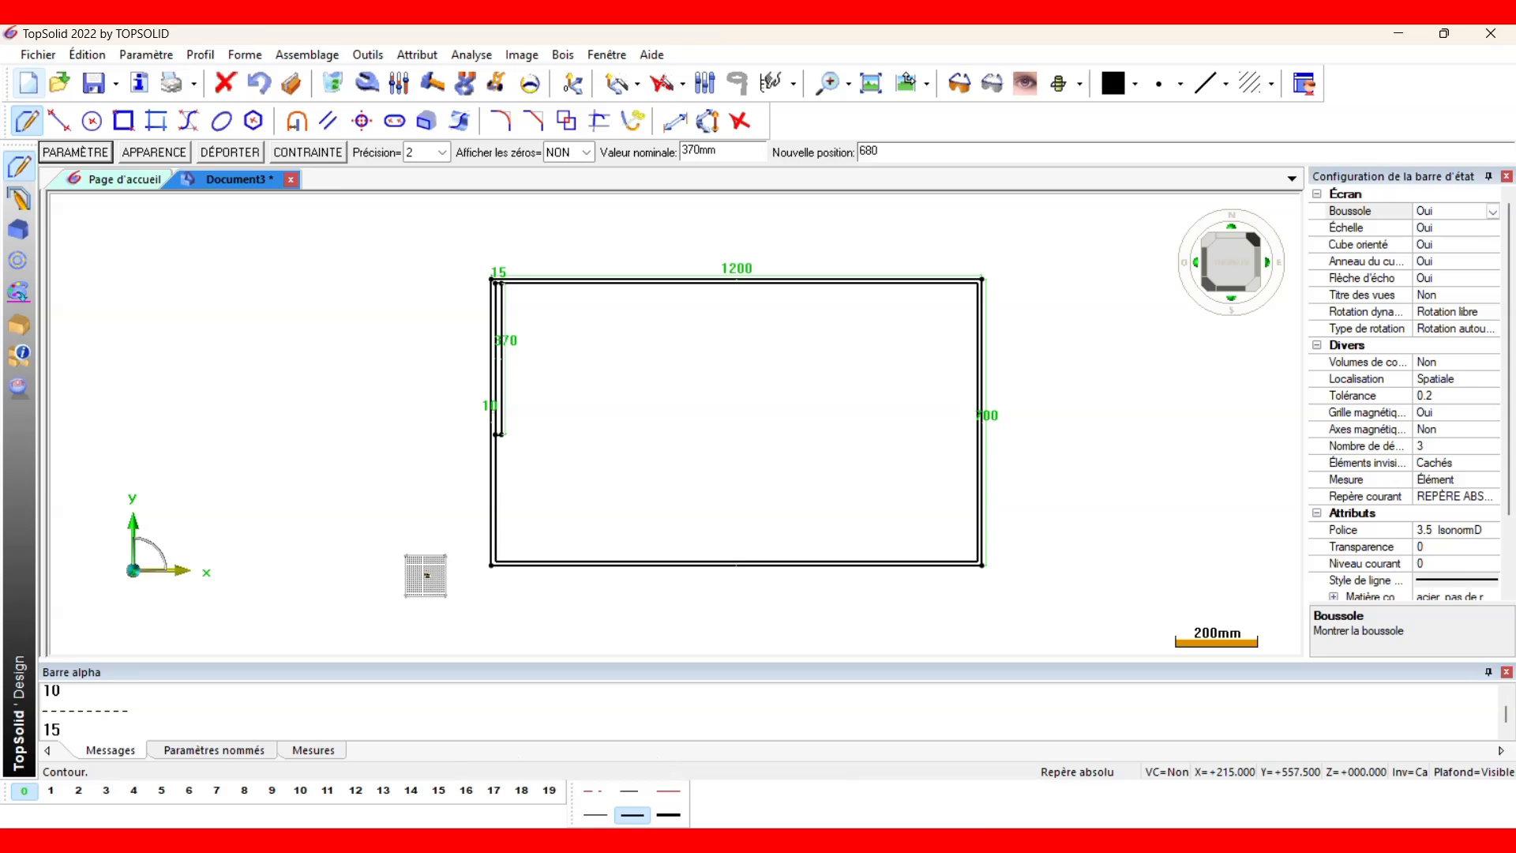
{"action": "key", "text": "Return"}
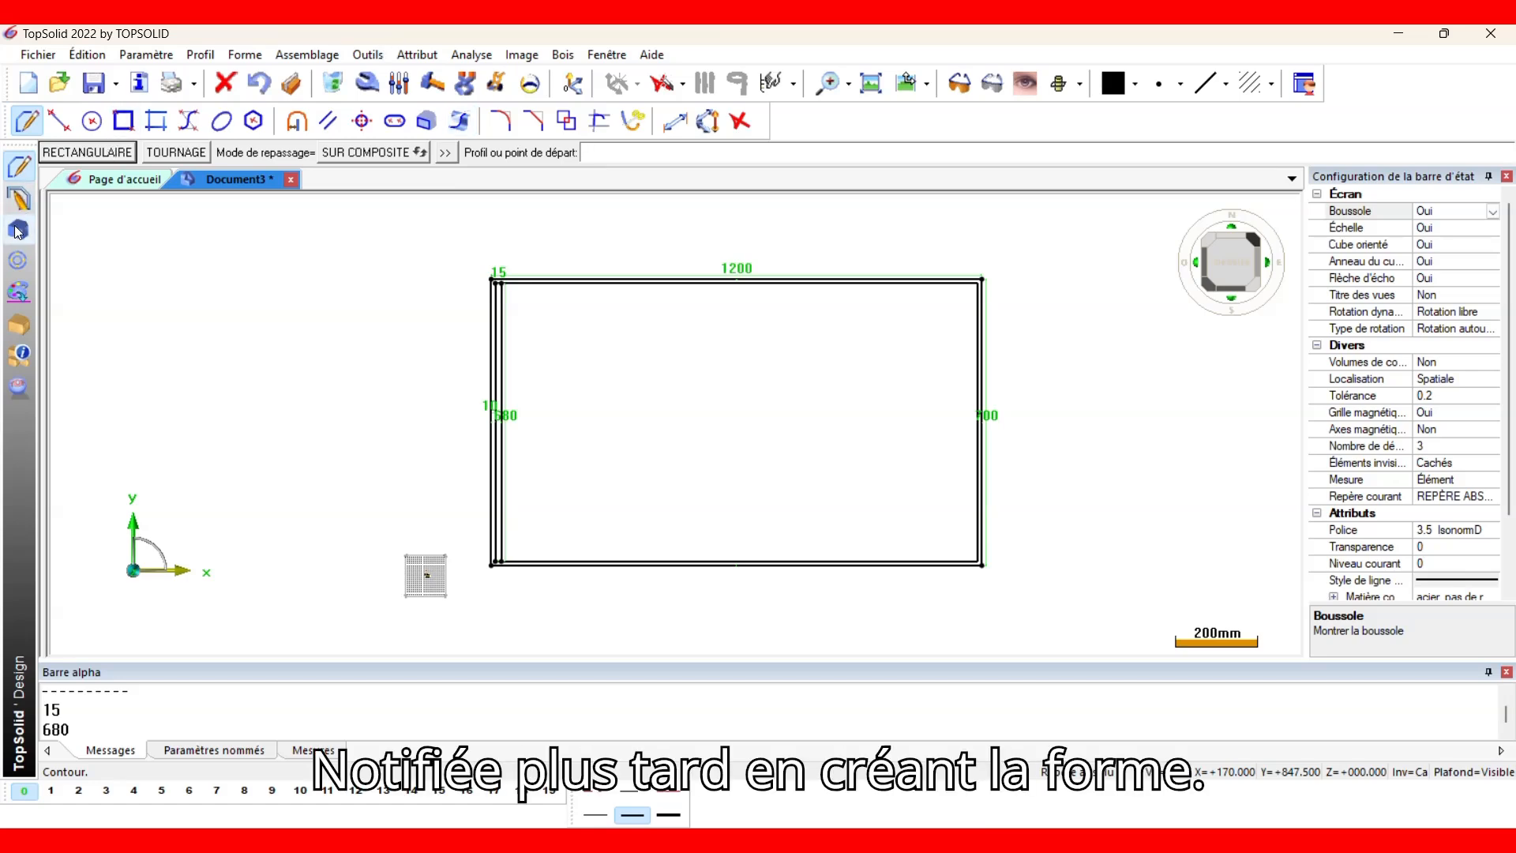
Draw a rectangle about 198 by 430 mm from the upright's upper-right corner for the cabinet top, with automatic dimensions.
{"action": "left_click", "coordinate": [110, 154]}
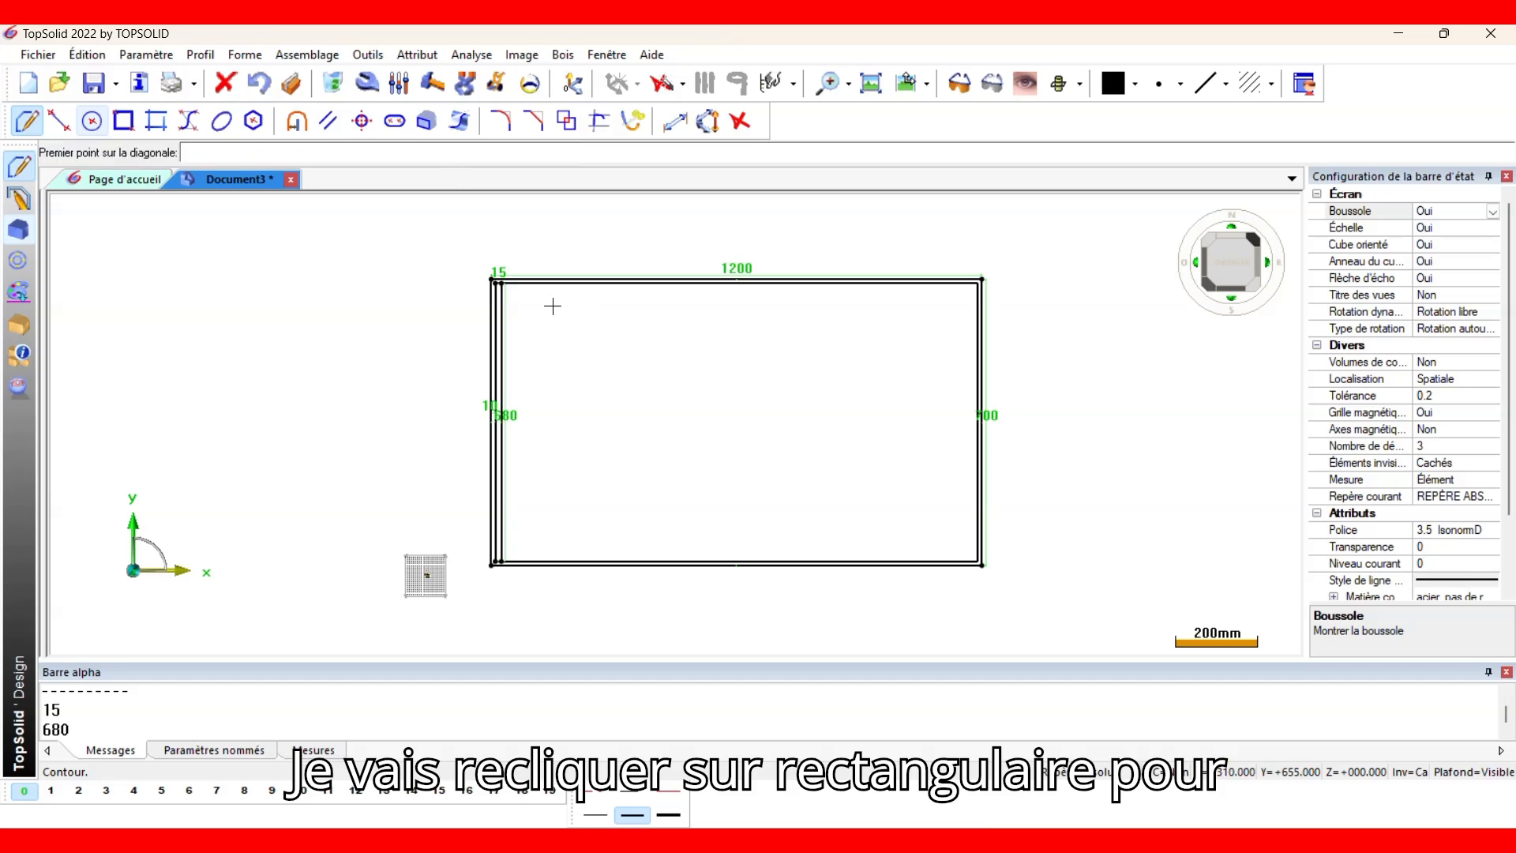
{"action": "left_click", "coordinate": [500, 282]}
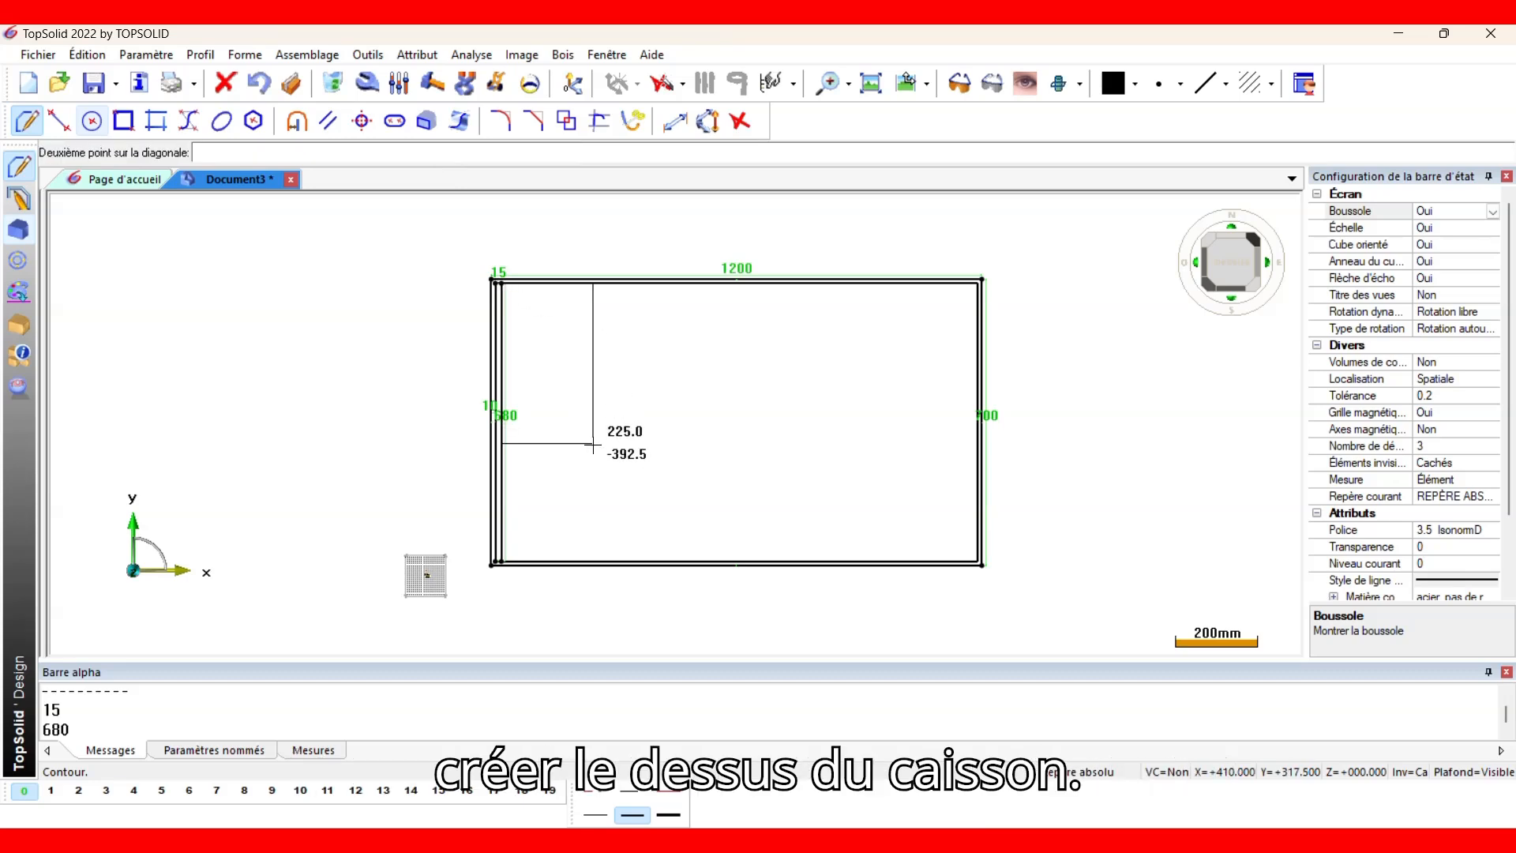
{"action": "left_click", "coordinate": [582, 457]}
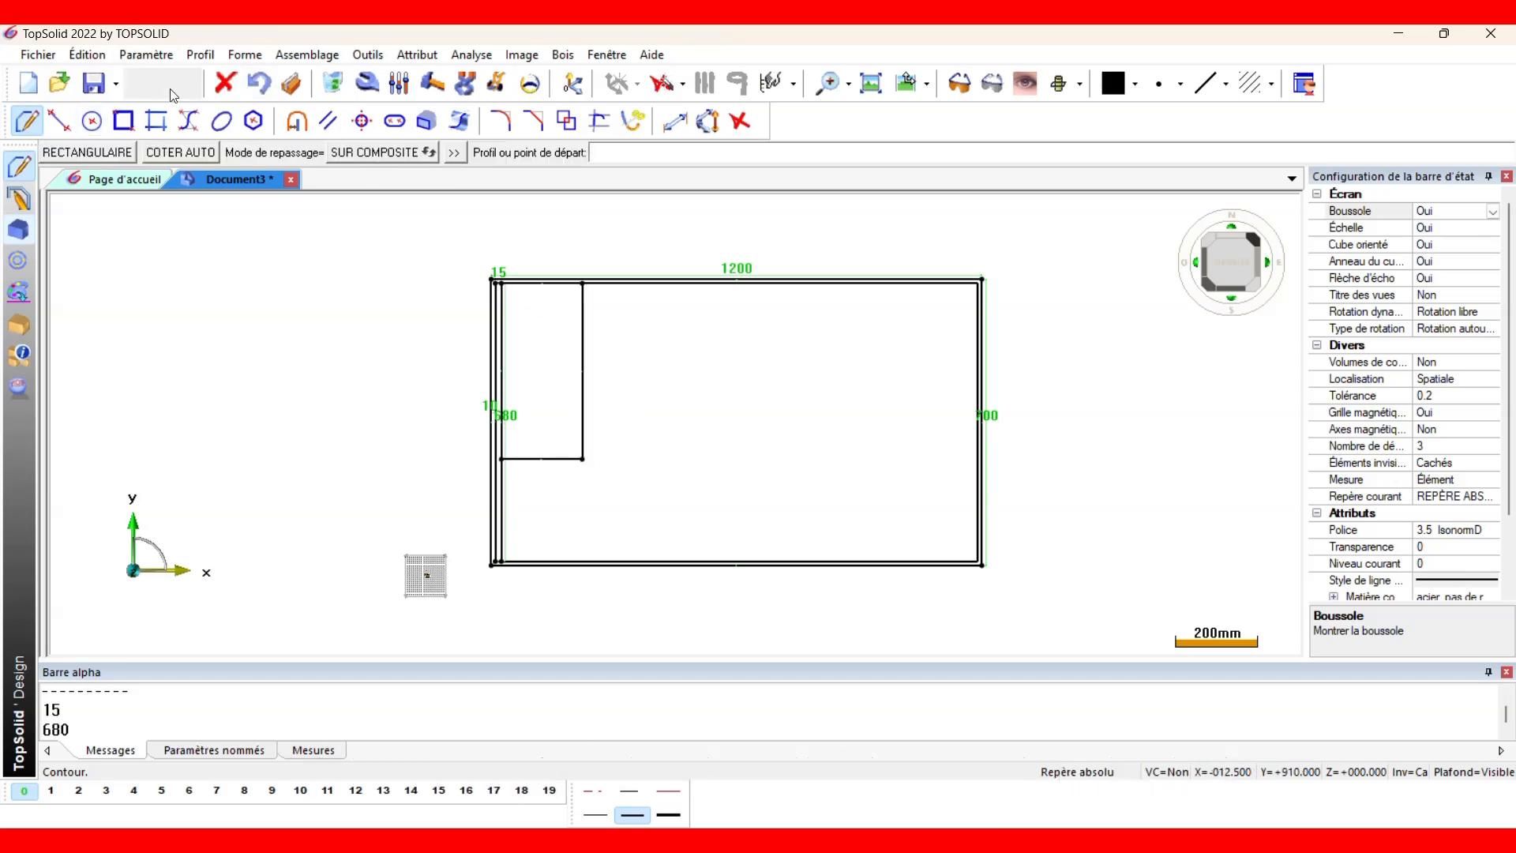
{"action": "left_click", "coordinate": [184, 153]}
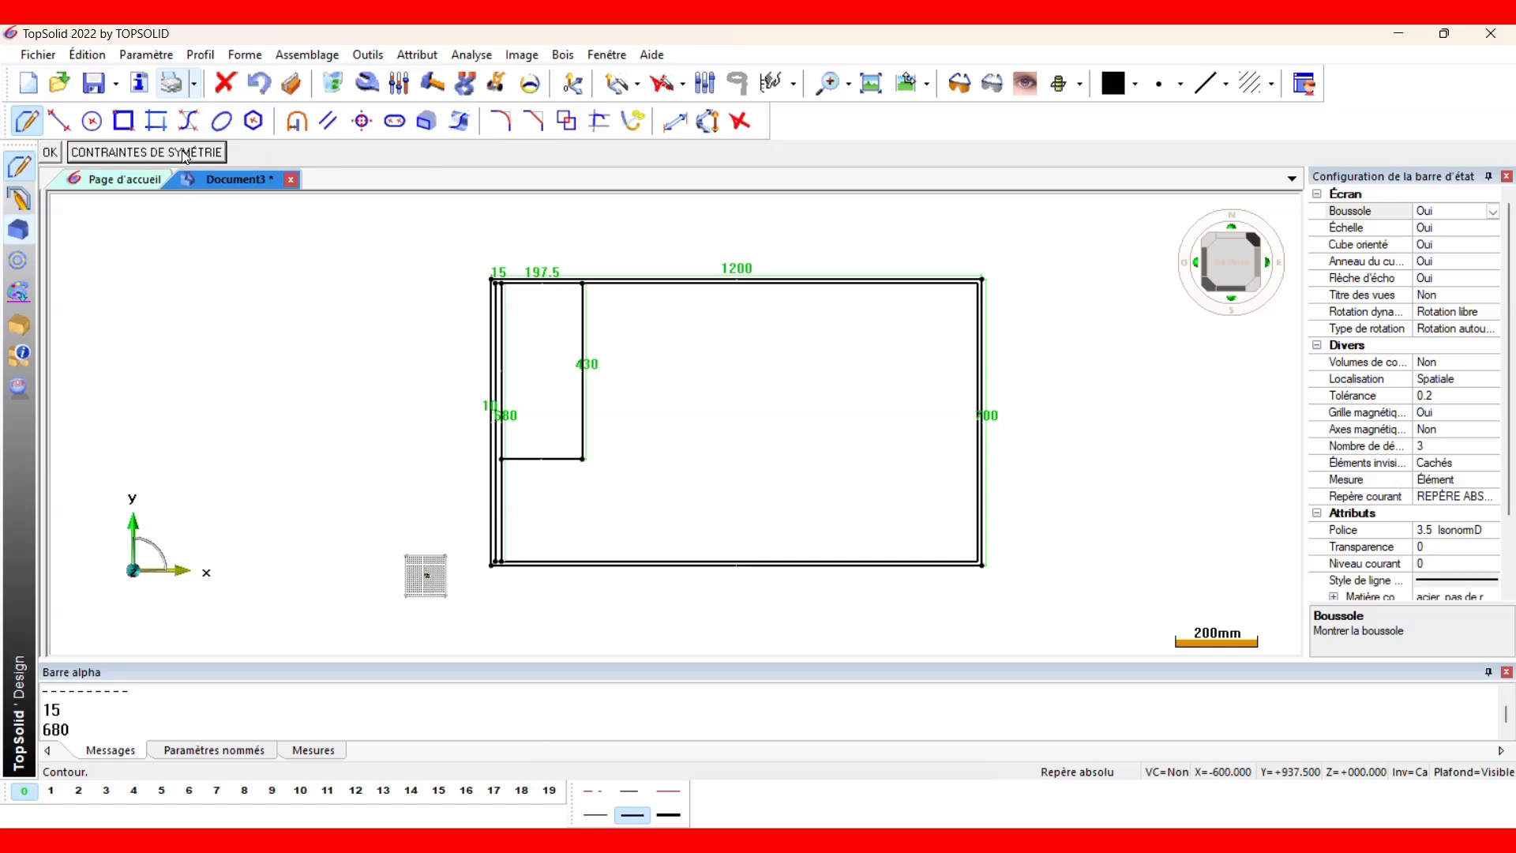
{"action": "left_click", "coordinate": [49, 153]}
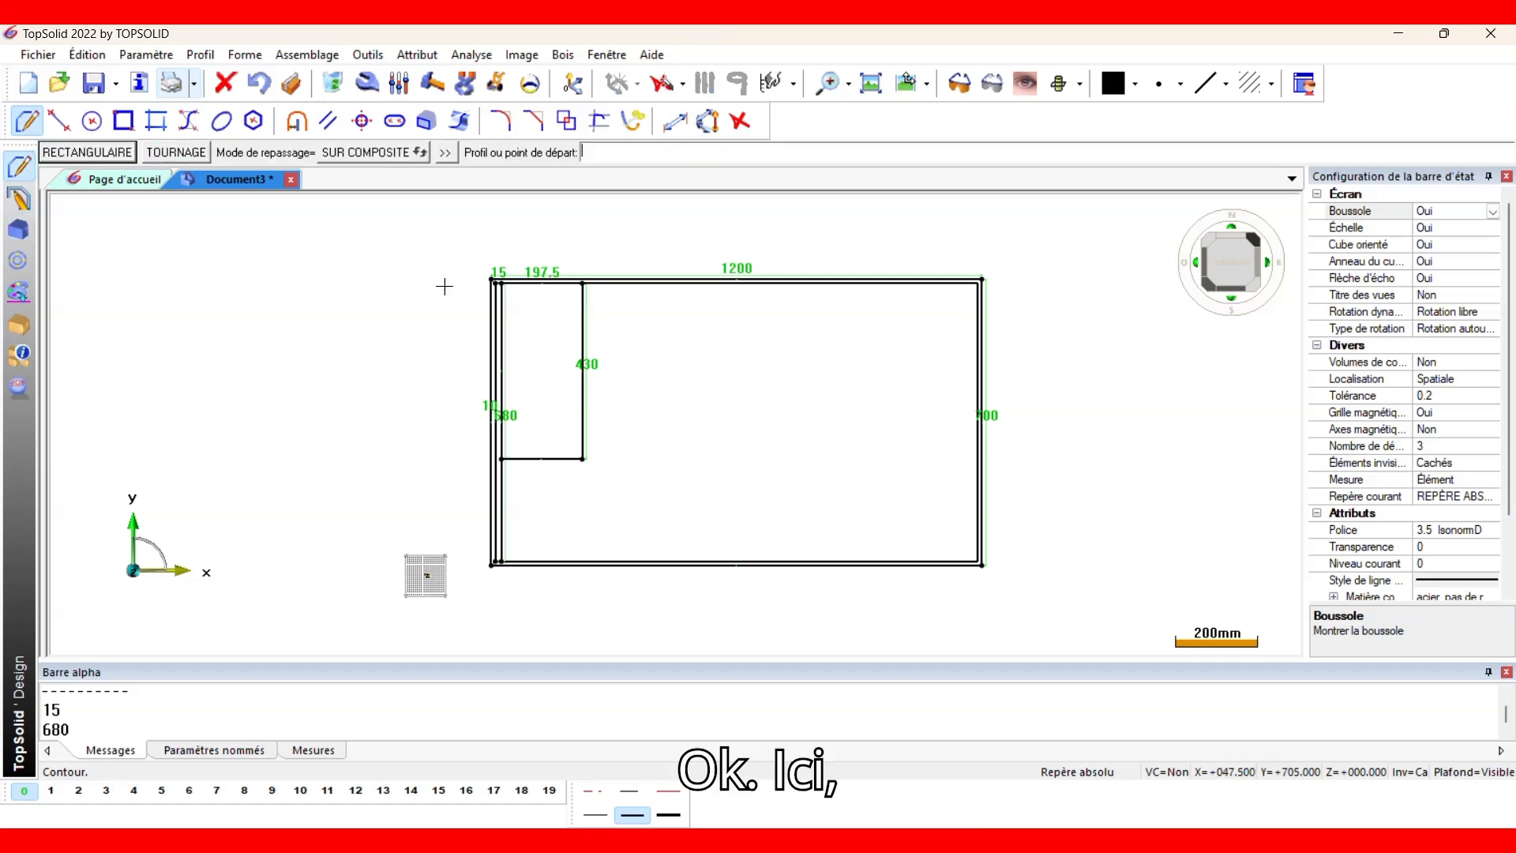
Set the cabinet top rectangle's width to 370 mm and its length to 680 mm.
{"action": "left_click", "coordinate": [545, 273]}
{"action": "type", "text": "370"}
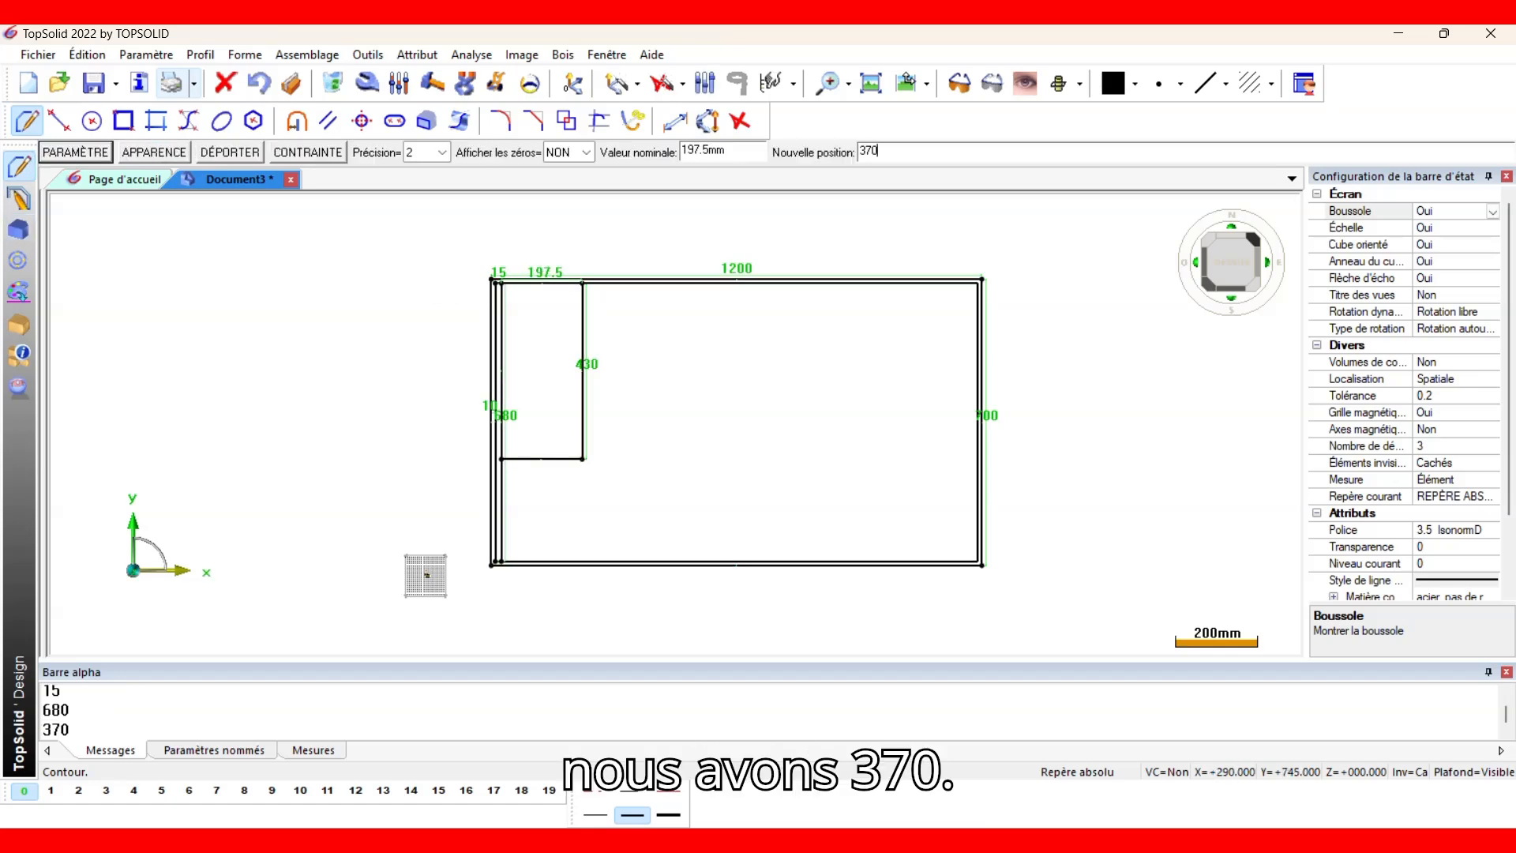
{"action": "key", "text": "Return"}
{"action": "left_click", "coordinate": [657, 362]}
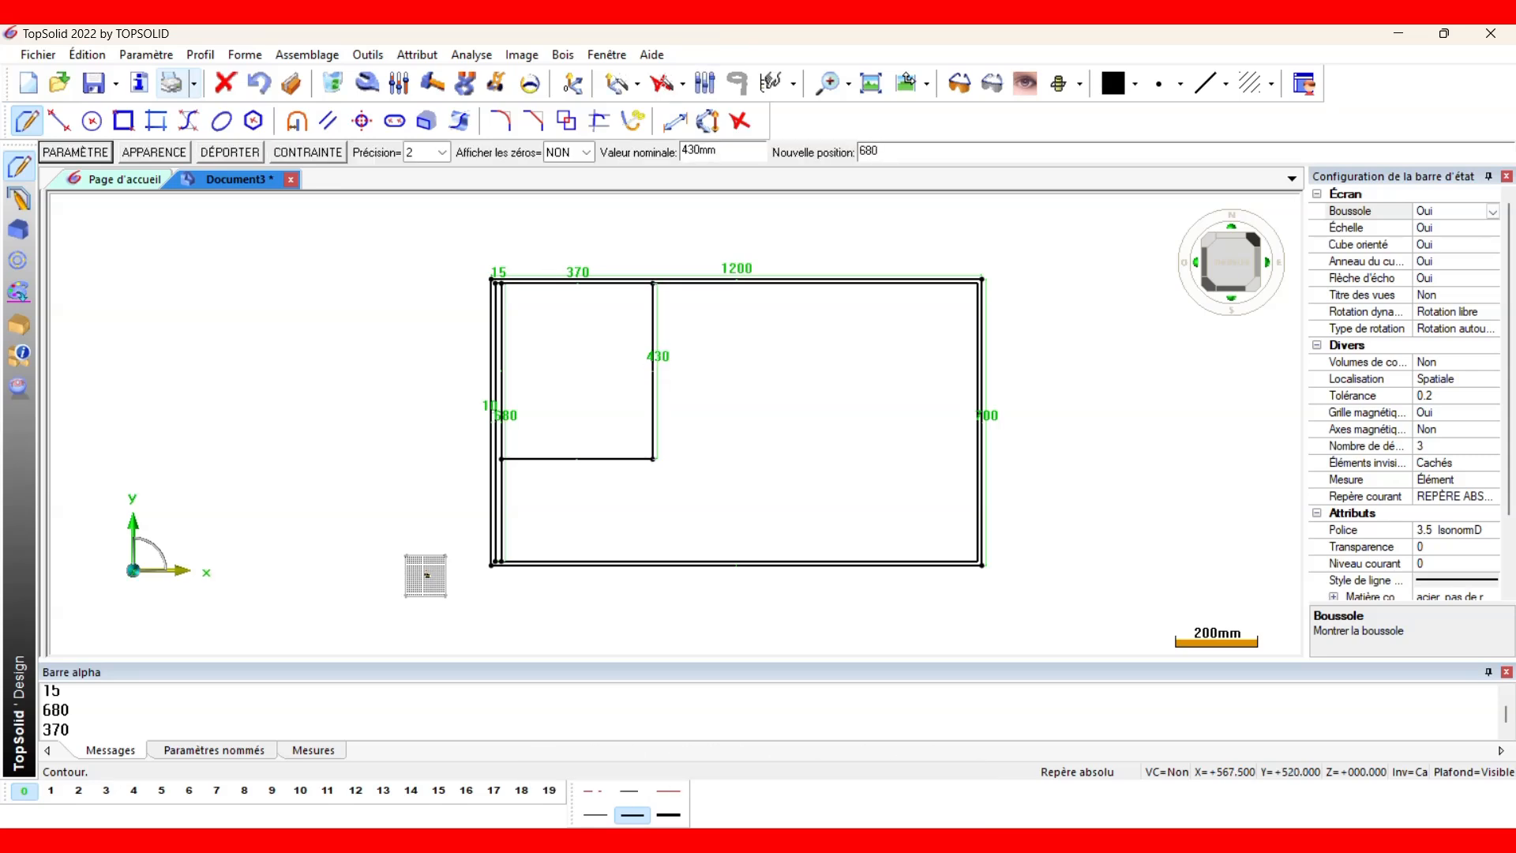
{"action": "key", "text": "Return"}
Draw a rectangle about 125 by 502.5 mm from the cabinet top's upper-right corner for the second upright, with automatic dimensions.
{"action": "left_click", "coordinate": [85, 153]}
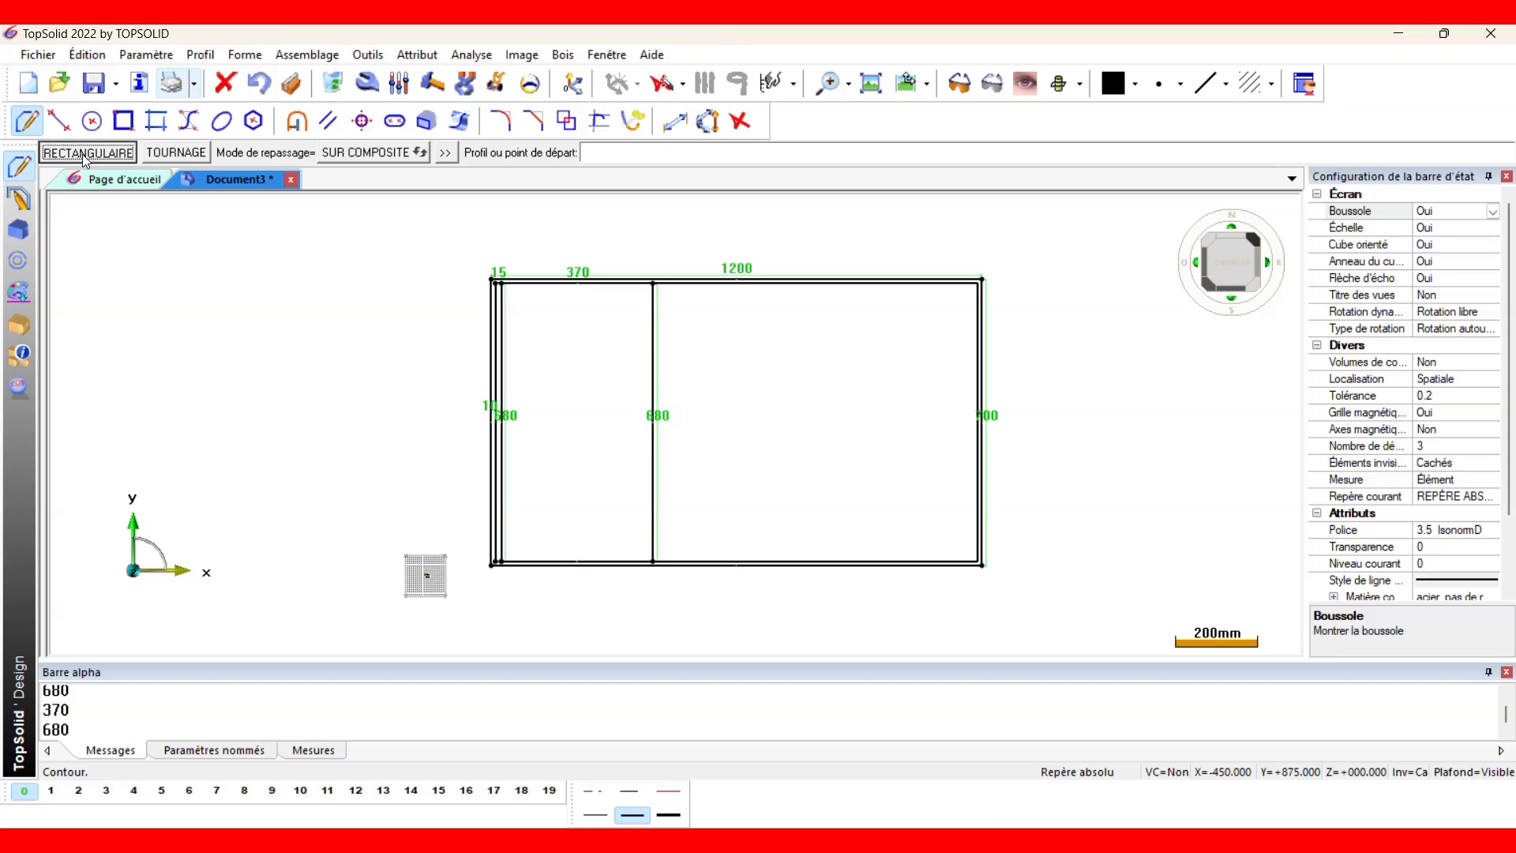
{"action": "left_click", "coordinate": [654, 283]}
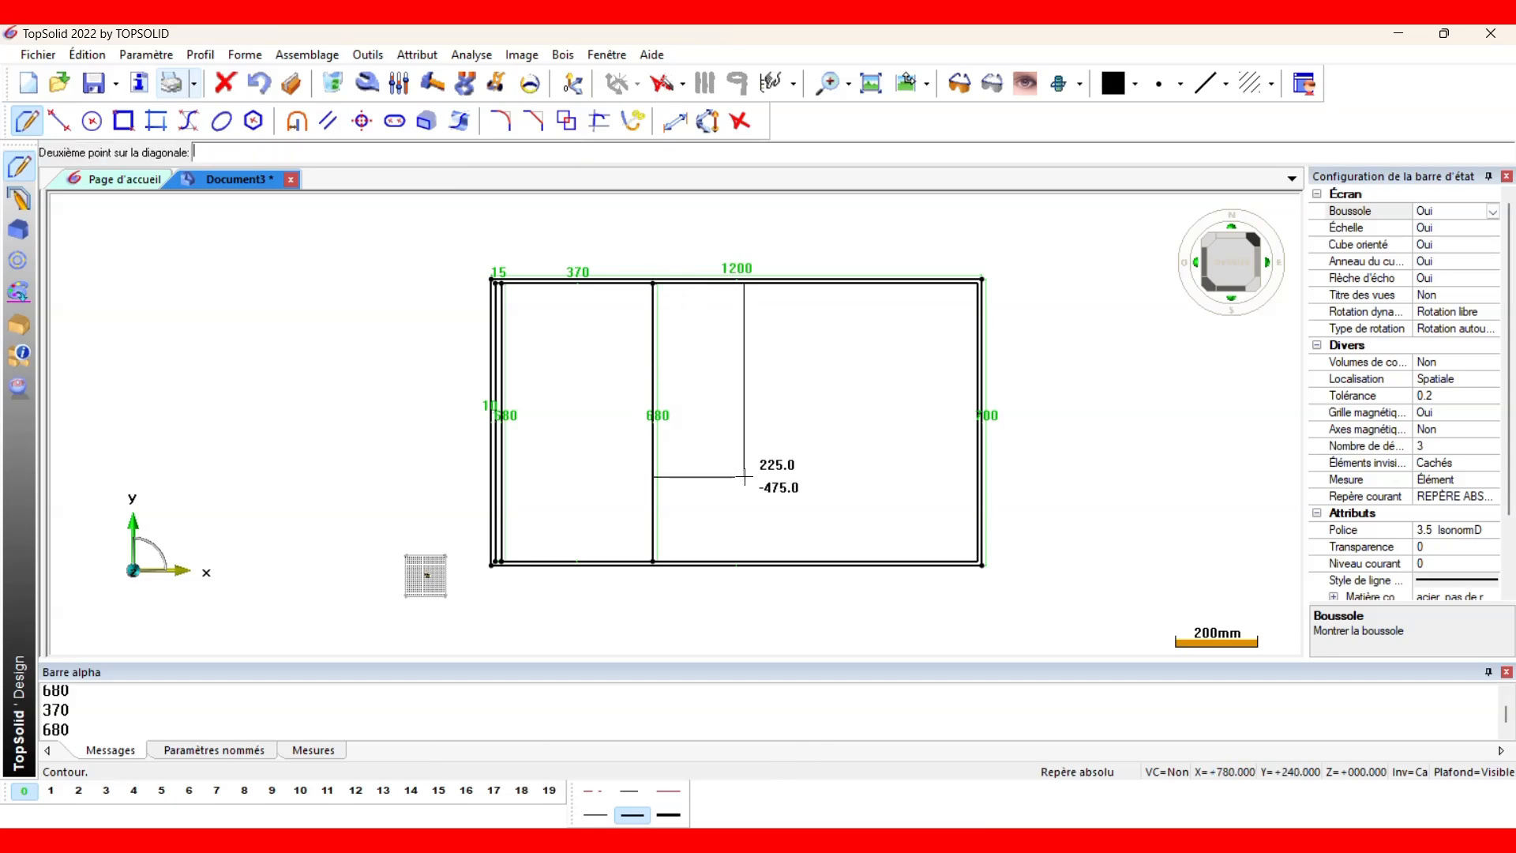
{"action": "left_click", "coordinate": [703, 488]}
{"action": "left_click", "coordinate": [181, 152]}
{"action": "left_click", "coordinate": [50, 153]}
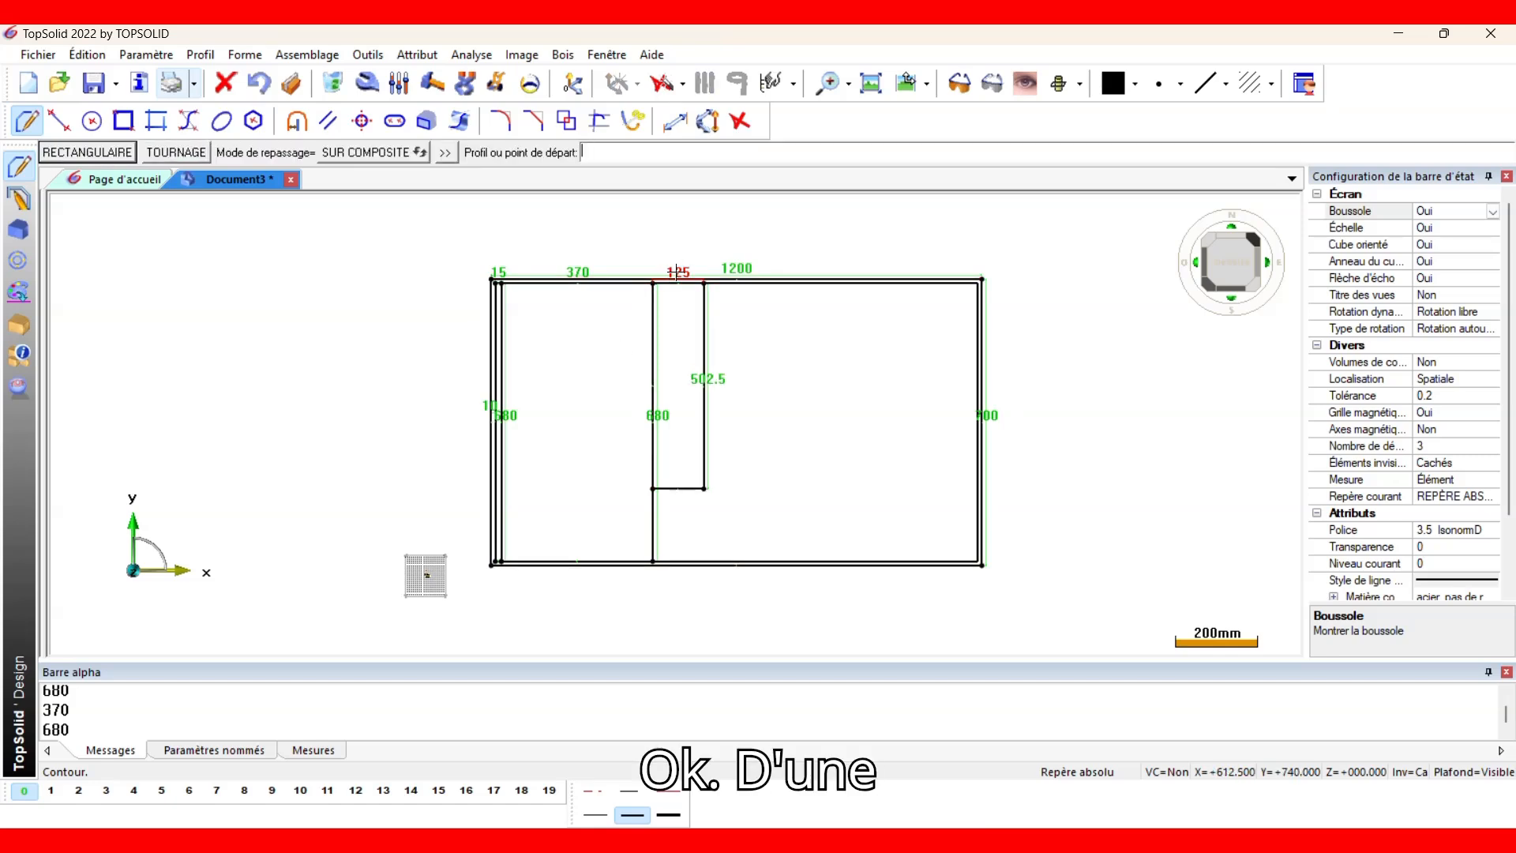
Set the second upright rectangle's width to 15 mm and its length to 680 mm.
{"action": "left_click", "coordinate": [677, 272]}
{"action": "type", "text": "15"}
{"action": "key", "text": "Return"}
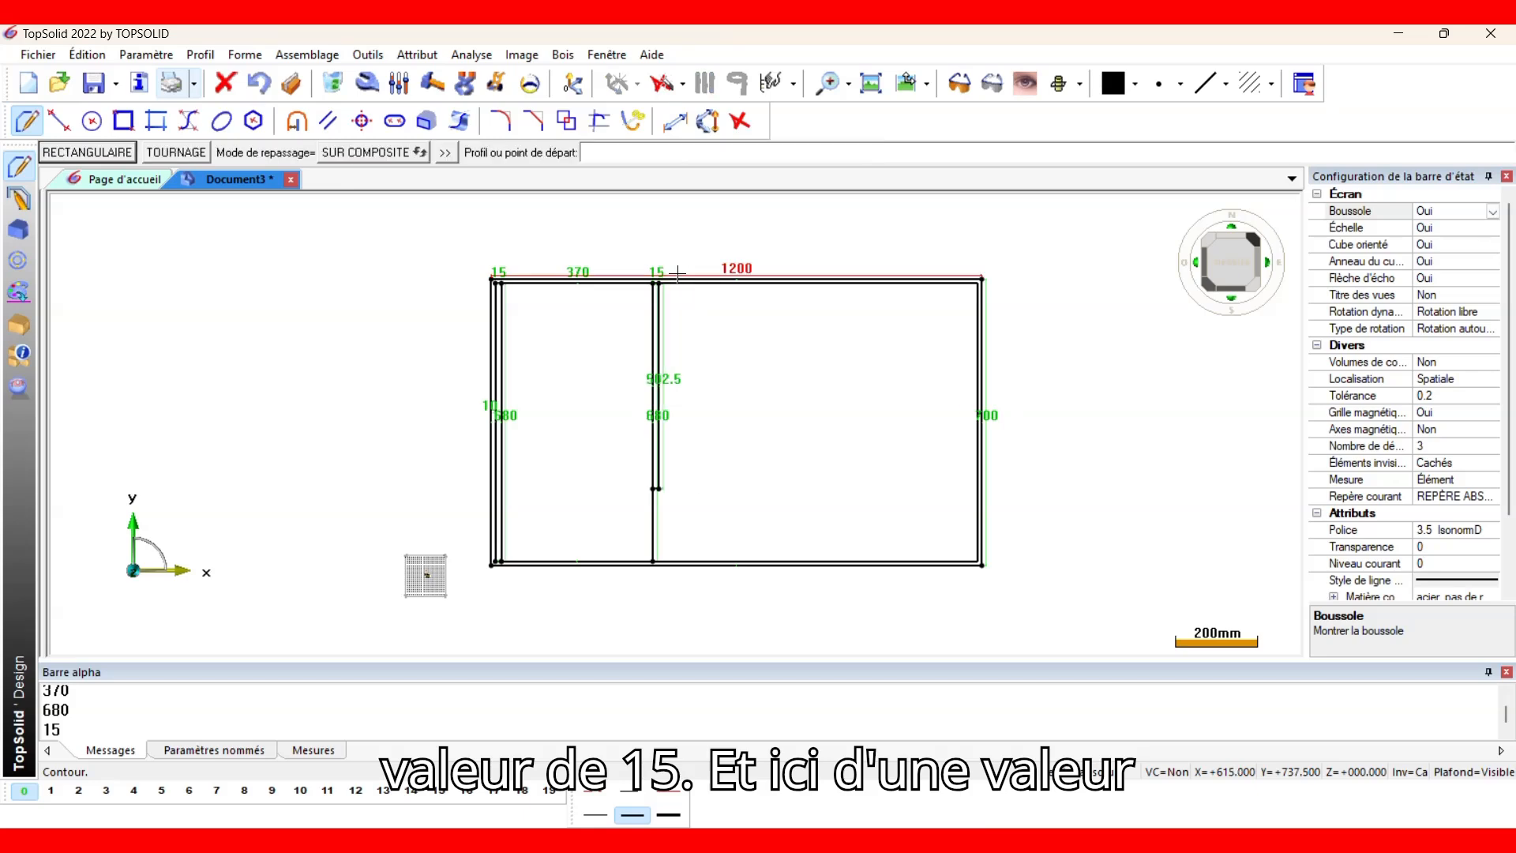
{"action": "left_click", "coordinate": [673, 379]}
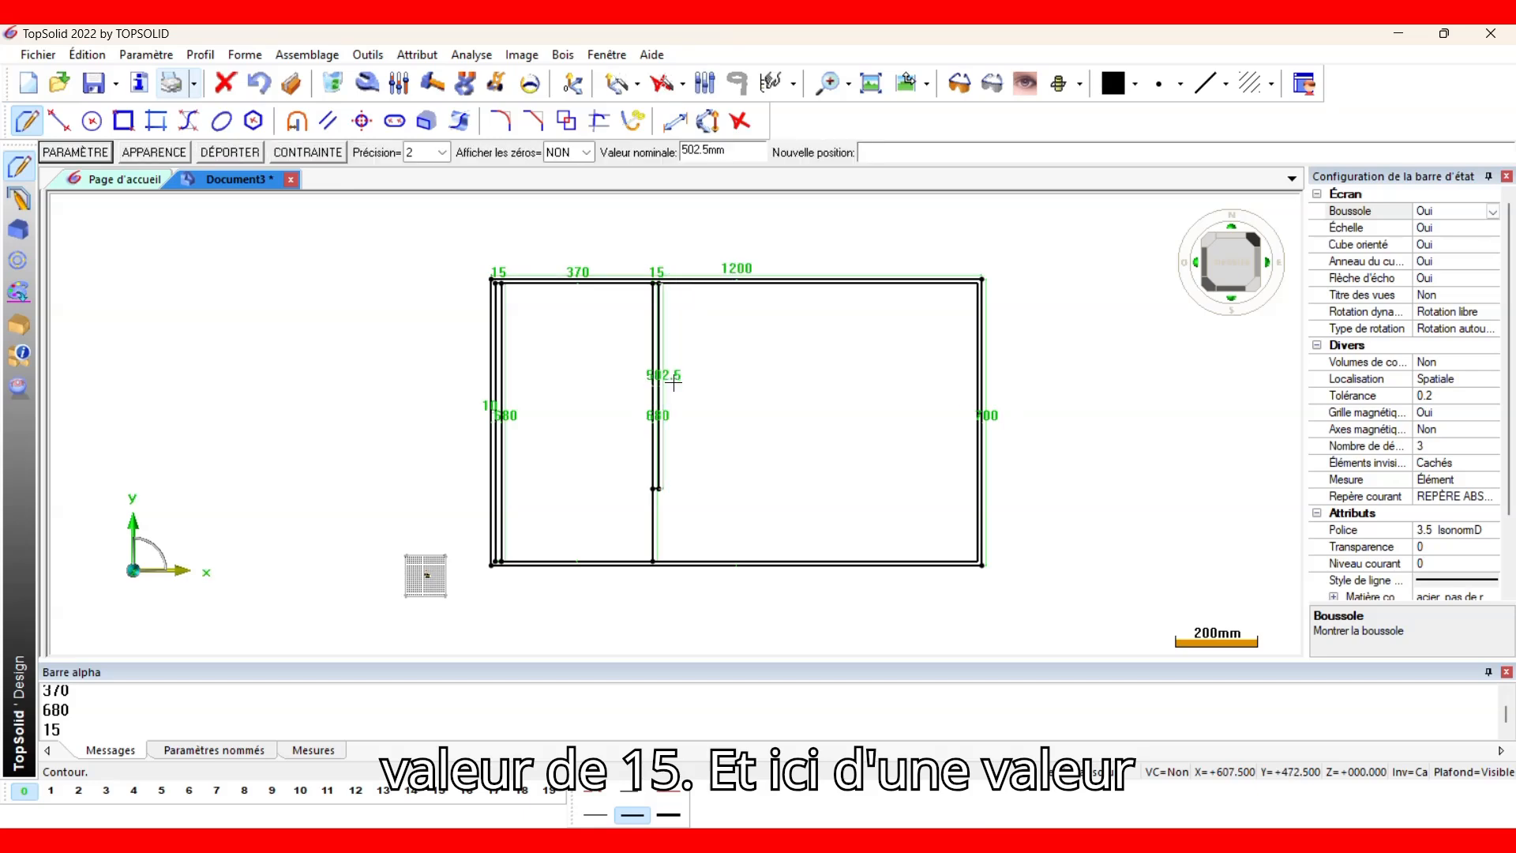
{"action": "type", "text": "680"}
{"action": "key", "text": "Return"}
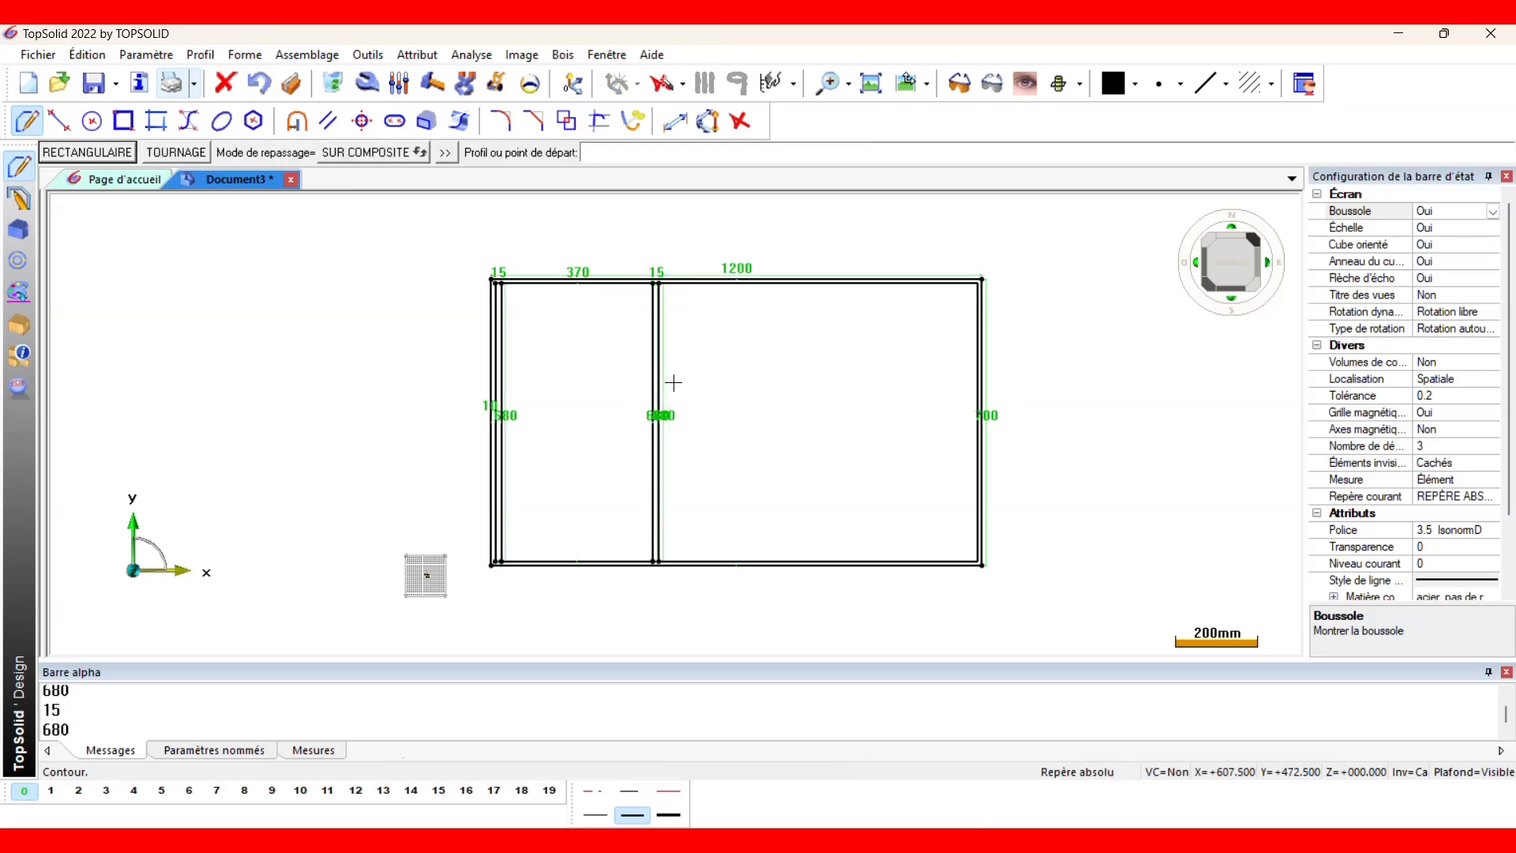
Draw a rectangle about 472.5 by 102.5 mm from the second upright's upper-right corner for the rear panel, with automatic dimensions.
{"action": "left_click", "coordinate": [114, 160]}
{"action": "left_click", "coordinate": [659, 283]}
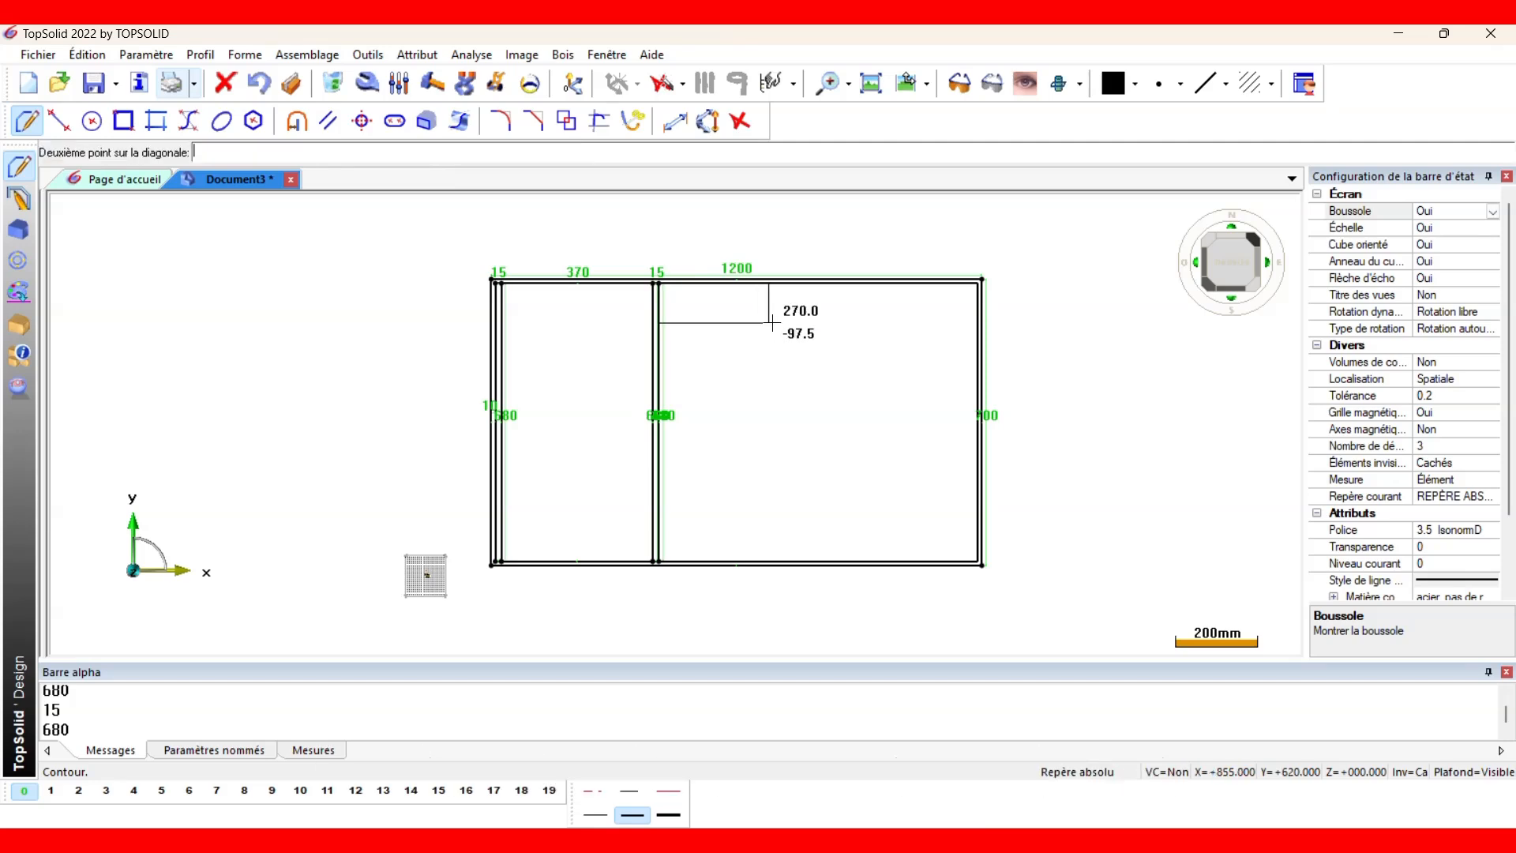
{"action": "left_click", "coordinate": [852, 325]}
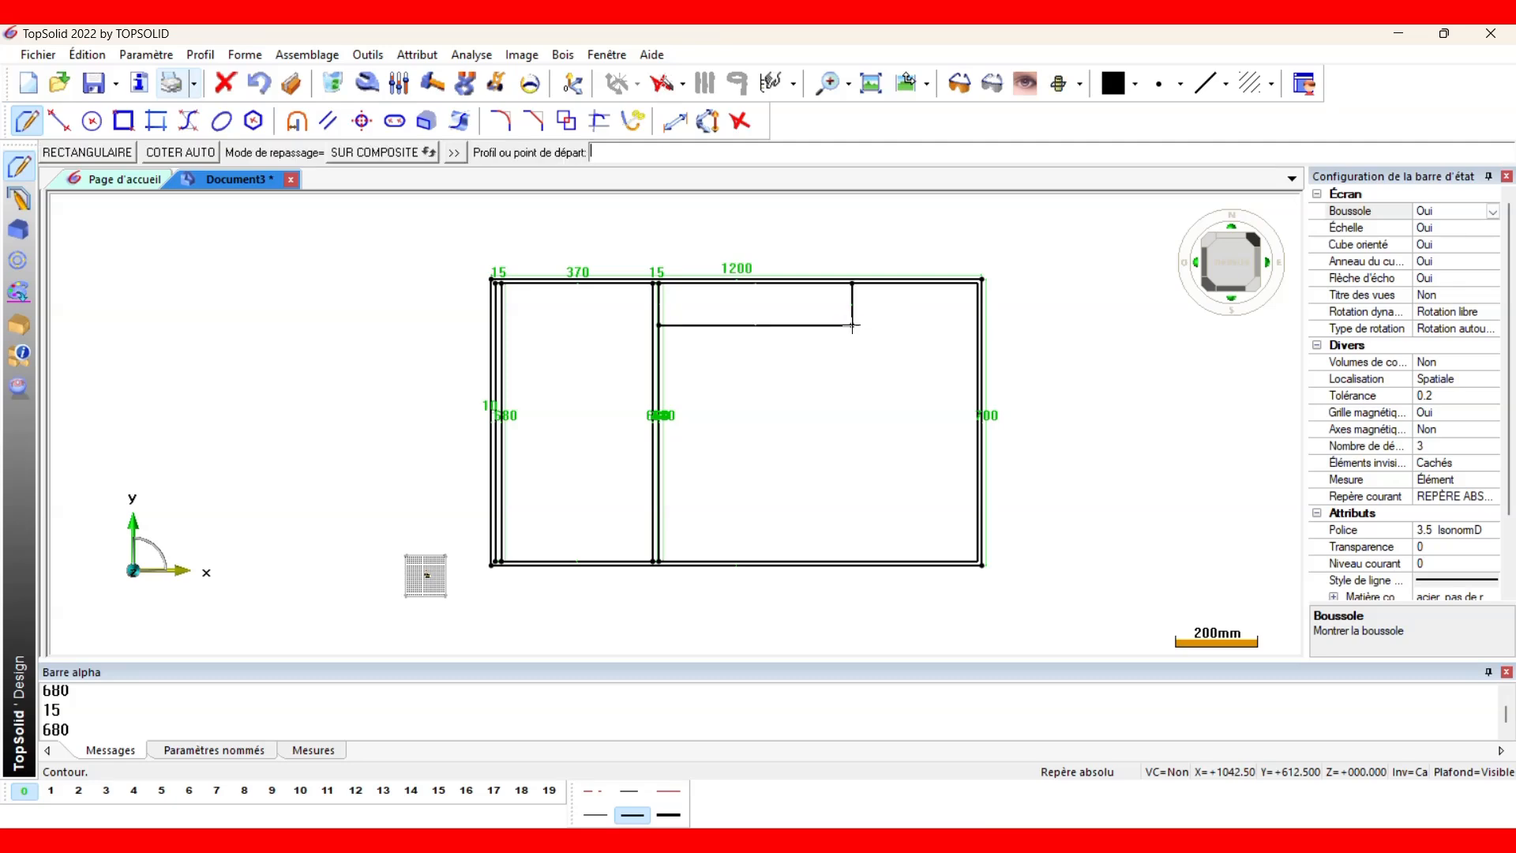
{"action": "left_click", "coordinate": [180, 155]}
{"action": "left_click", "coordinate": [49, 153]}
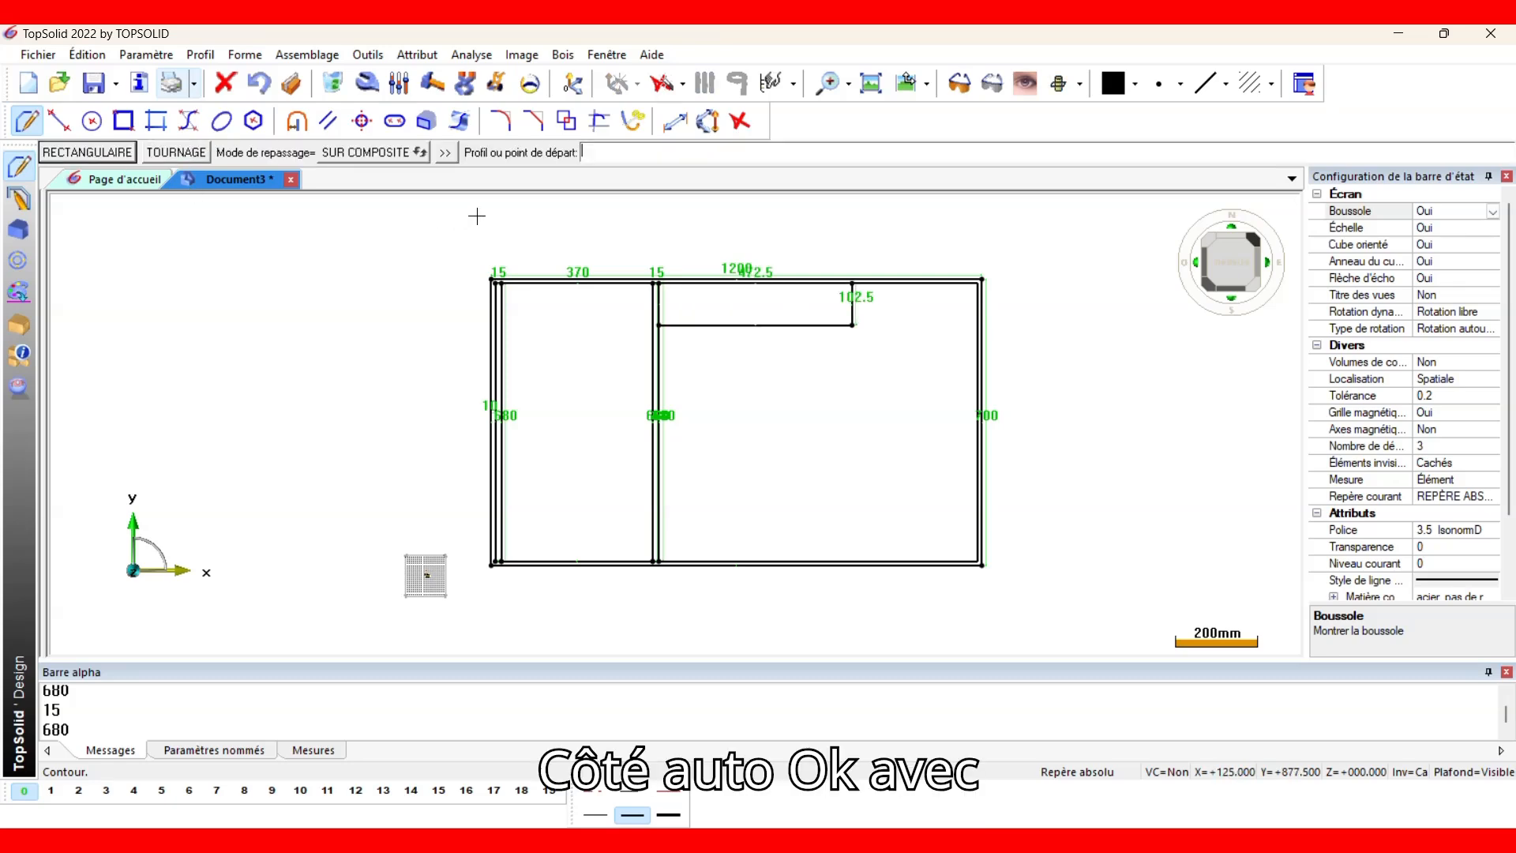
Set the rear panel rectangle's length to 750 mm and its thickness to 15 mm.
{"action": "left_click", "coordinate": [763, 272]}
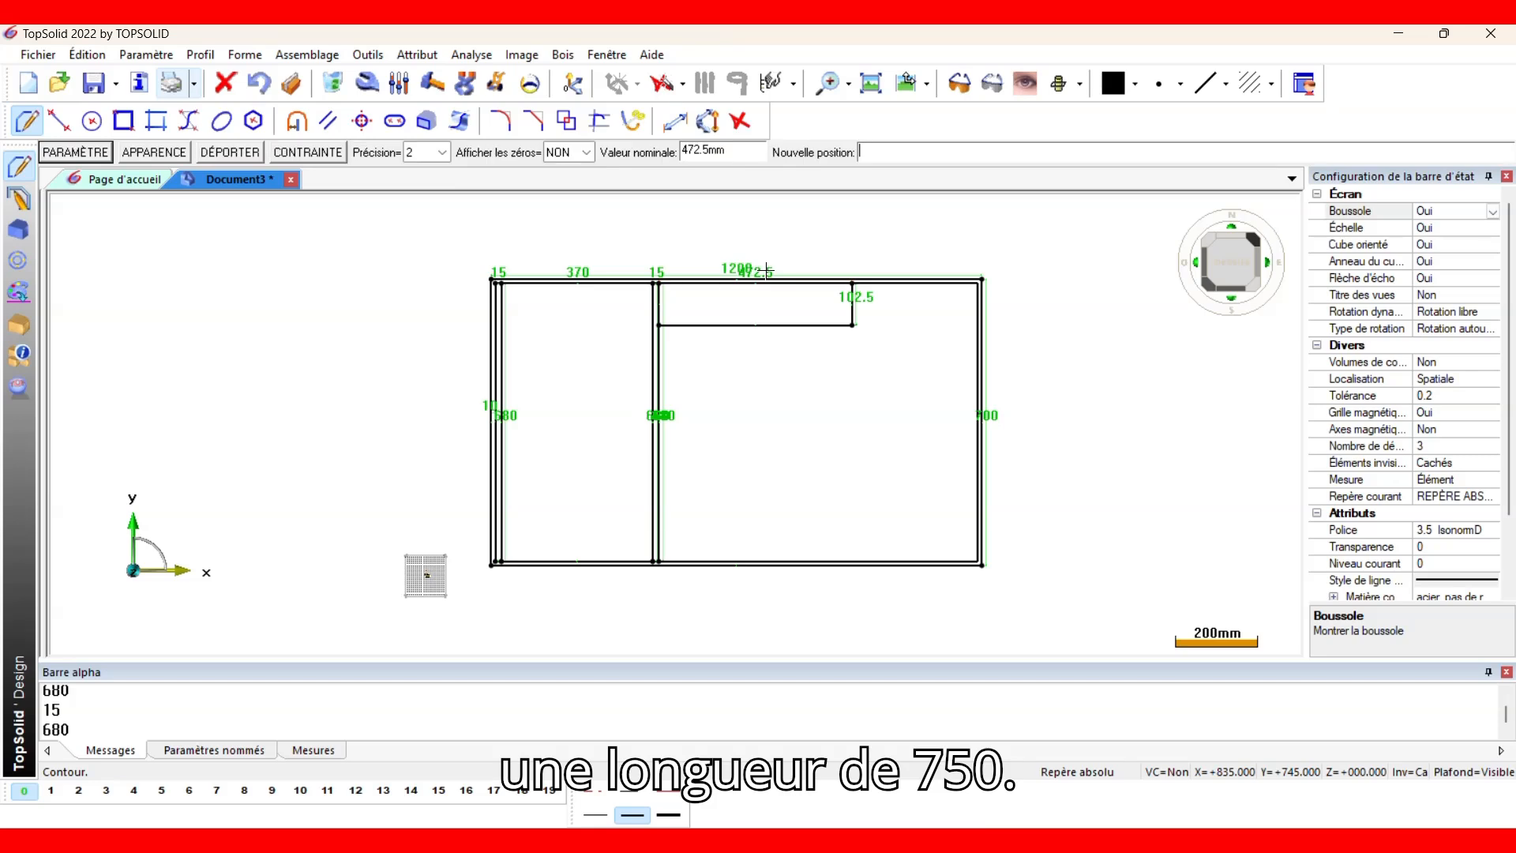
{"action": "type", "text": "750"}
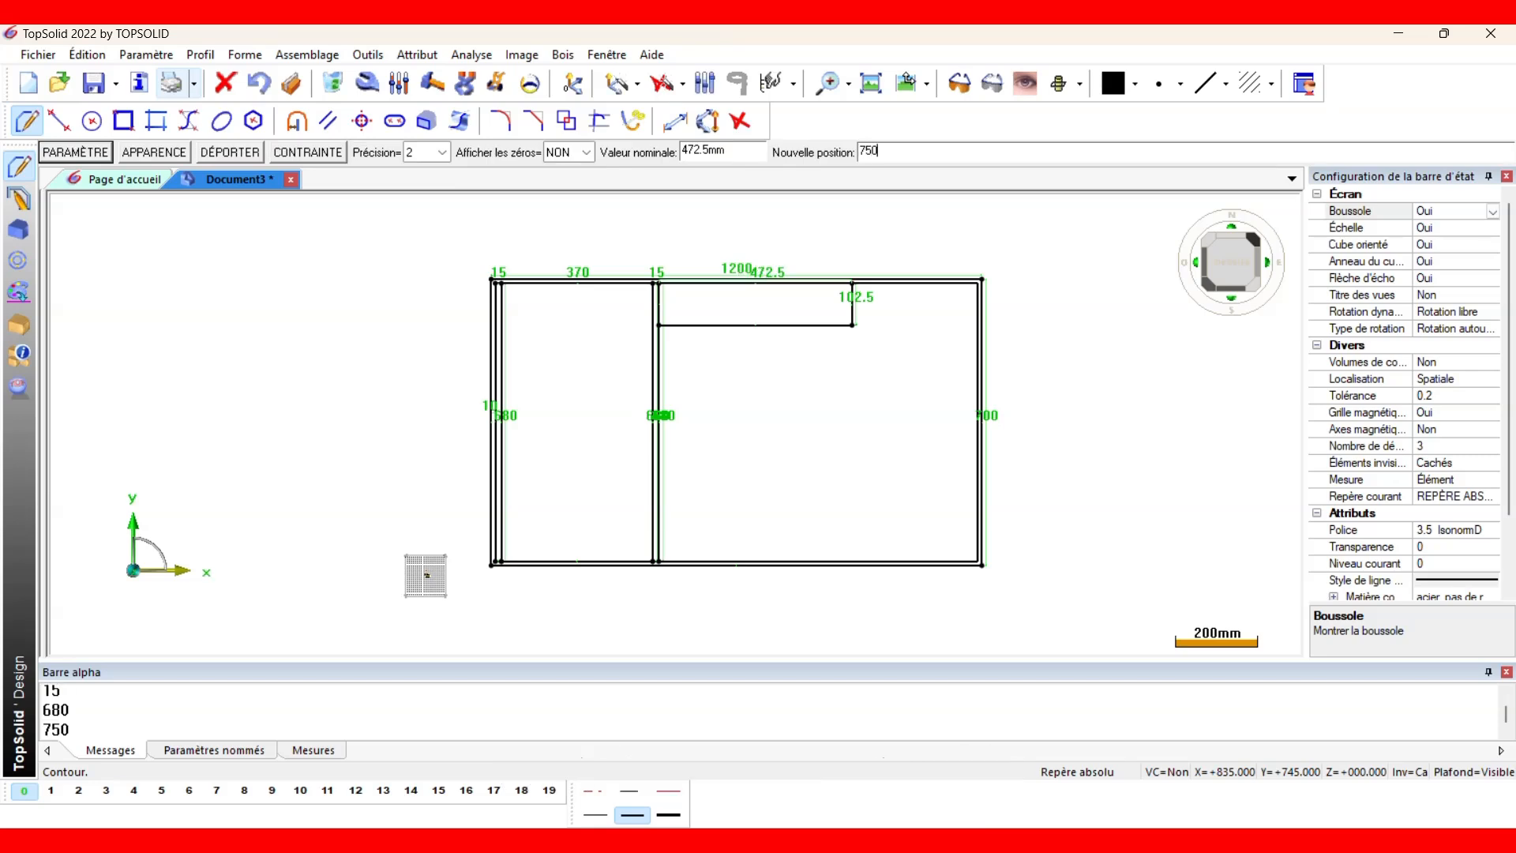
{"action": "key", "text": "Return"}
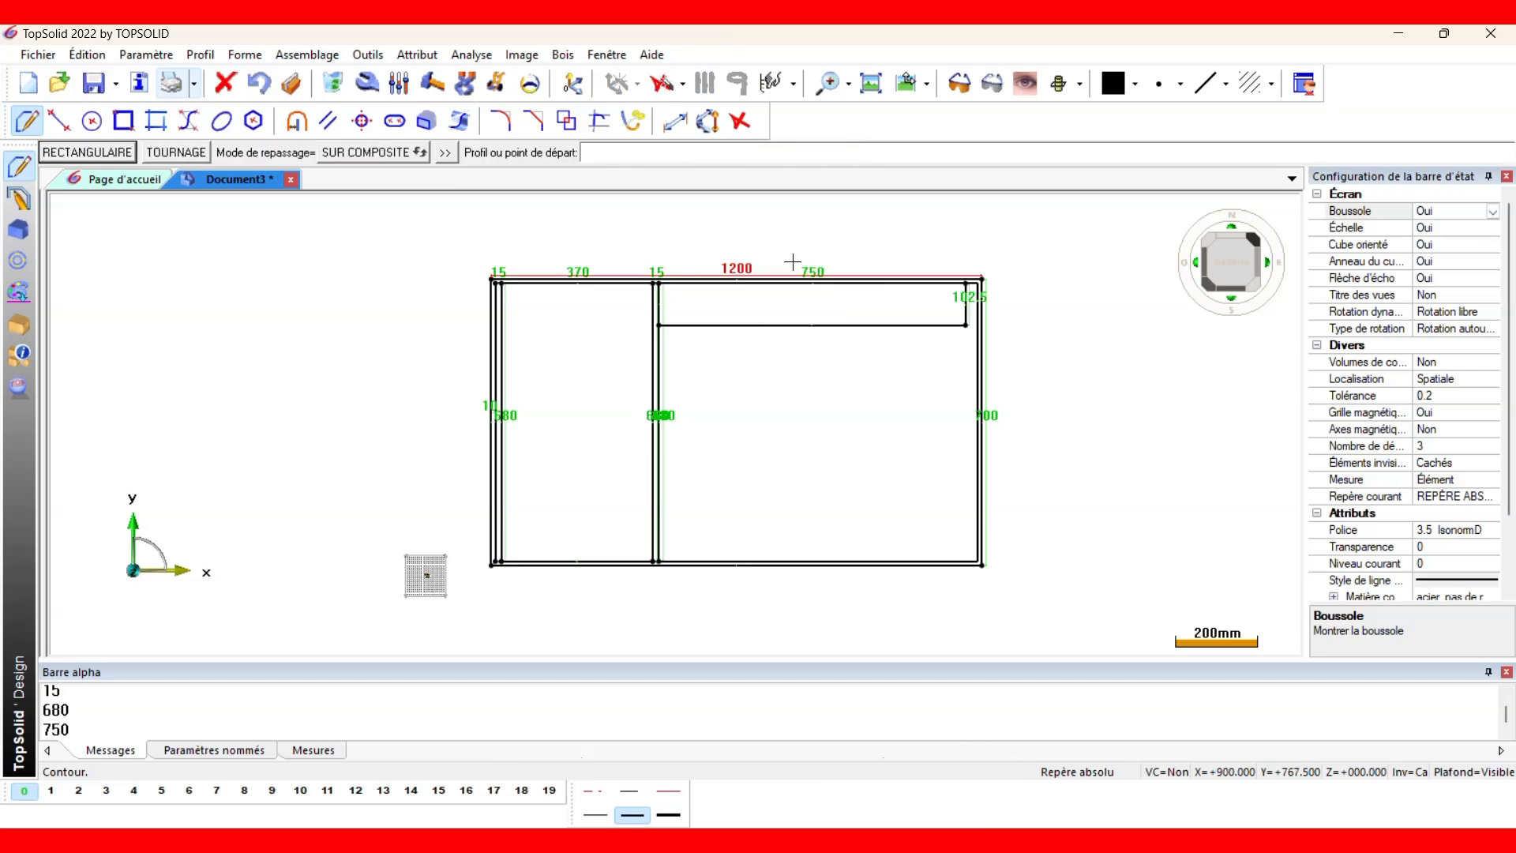
{"action": "left_click", "coordinate": [969, 297]}
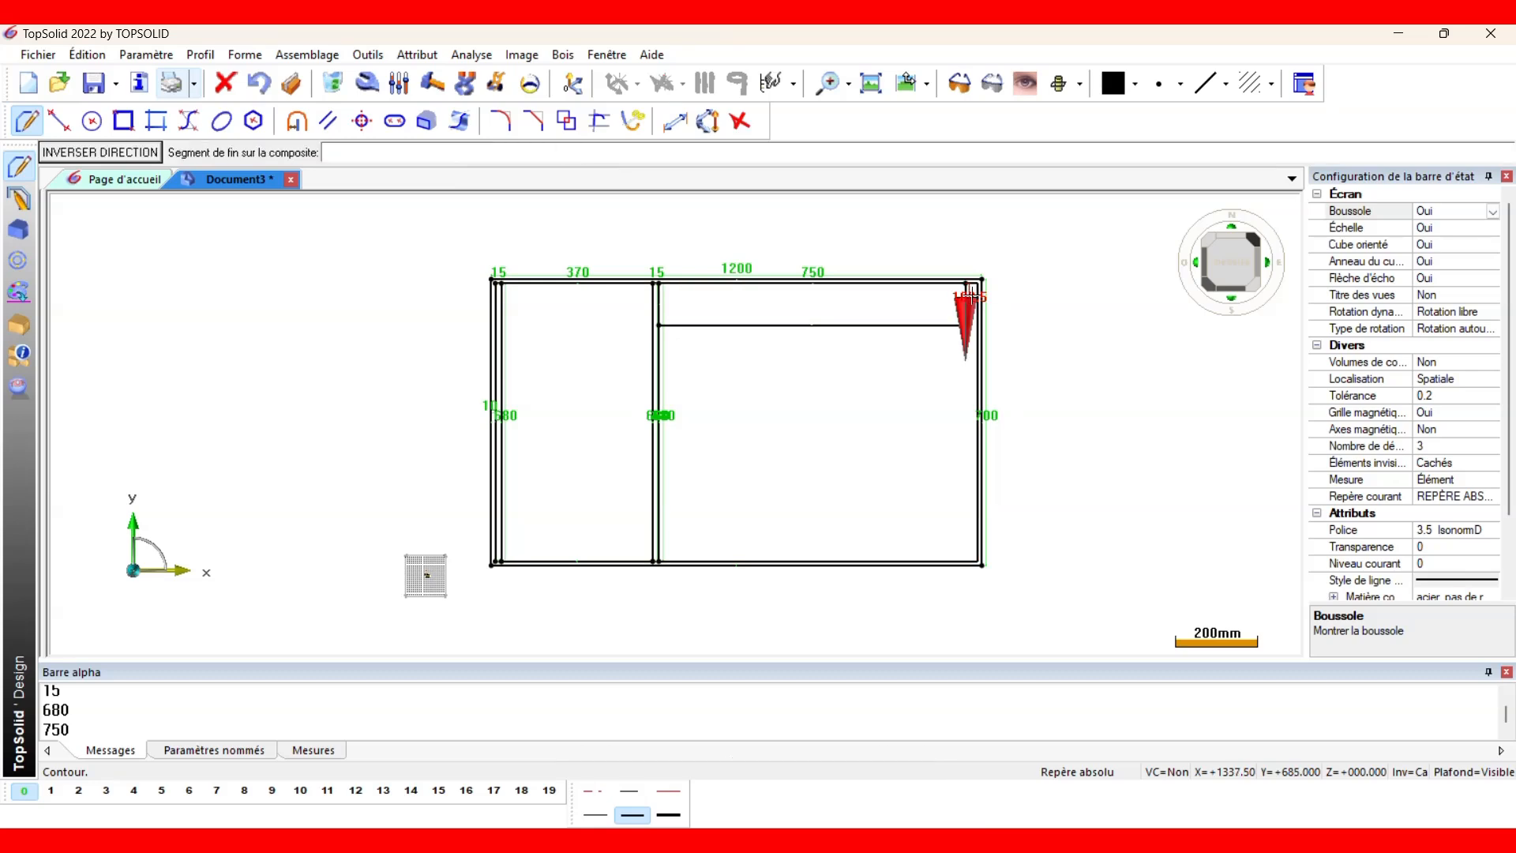
{"action": "left_click", "coordinate": [971, 294]}
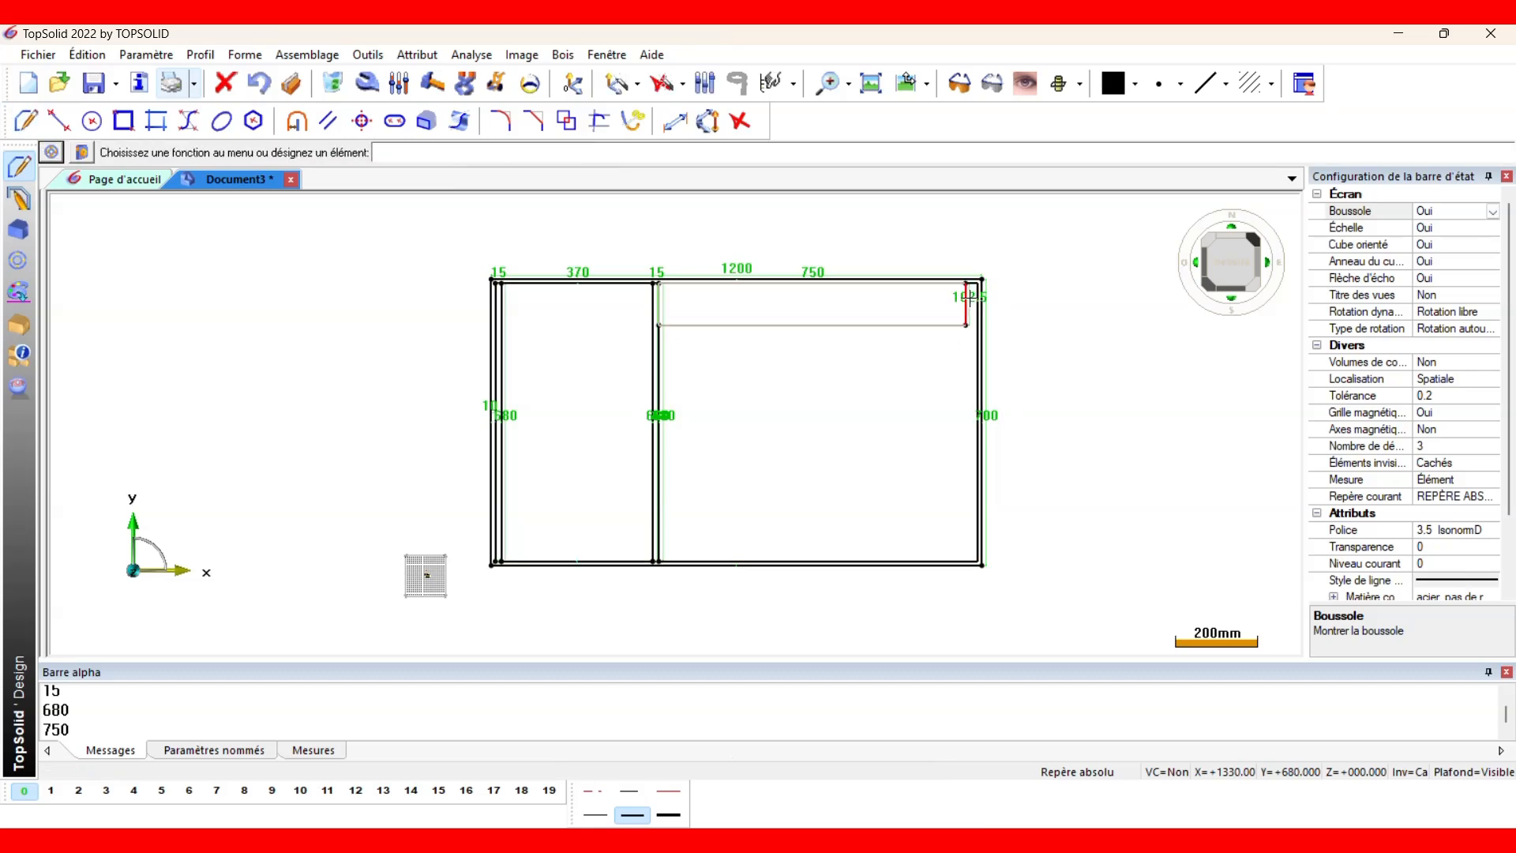
{"action": "scroll", "coordinate": [973, 296], "scroll_direction": "up", "scroll_amount": 2}
{"action": "scroll", "coordinate": [973, 297], "scroll_direction": "up", "scroll_amount": 2}
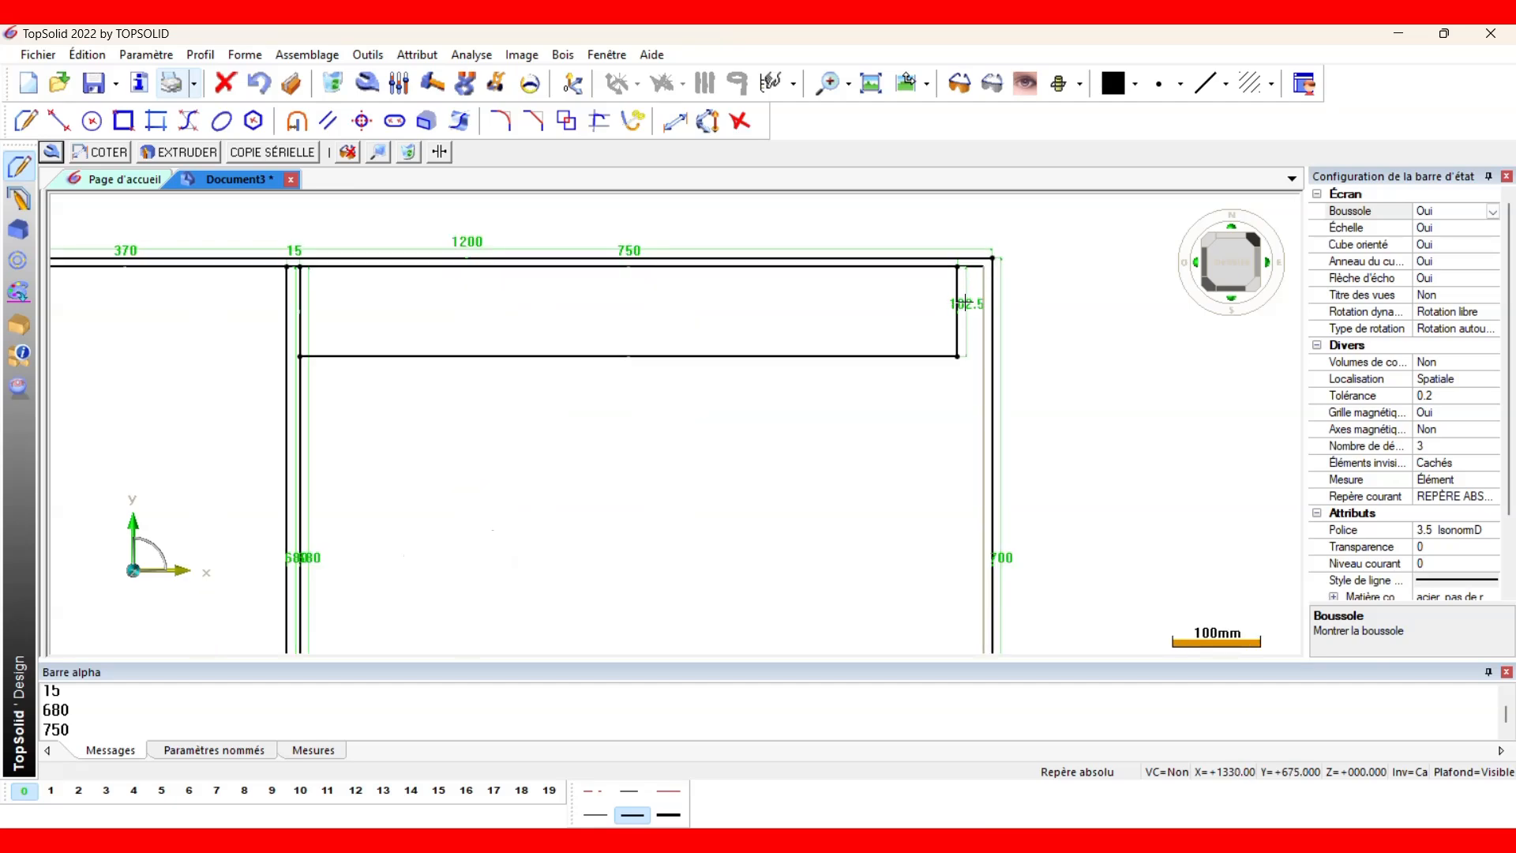
{"action": "scroll", "coordinate": [967, 303], "scroll_direction": "up", "scroll_amount": 2}
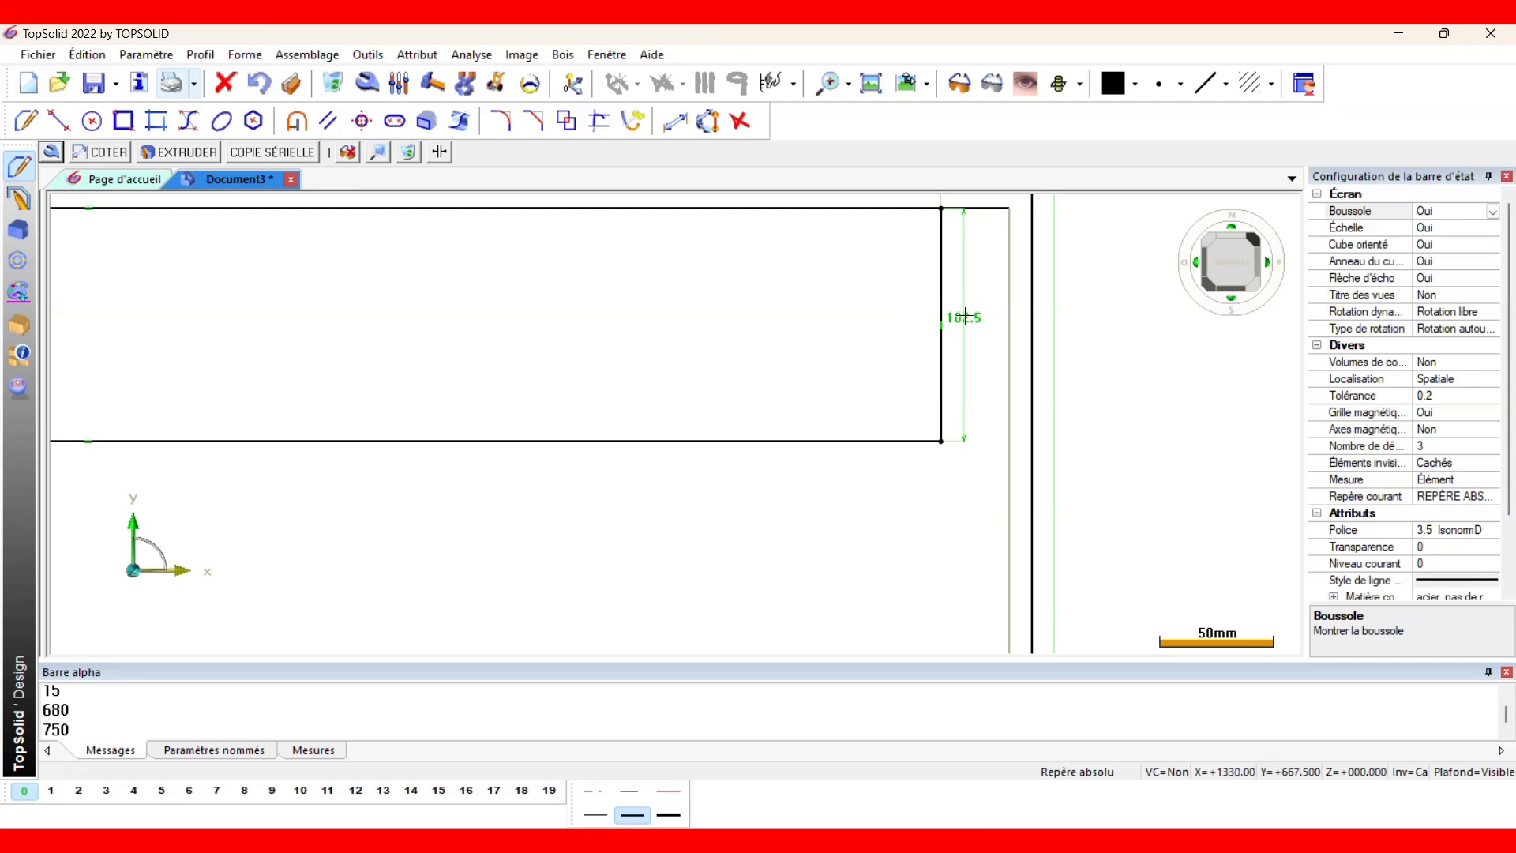
{"action": "double_click", "coordinate": [960, 318]}
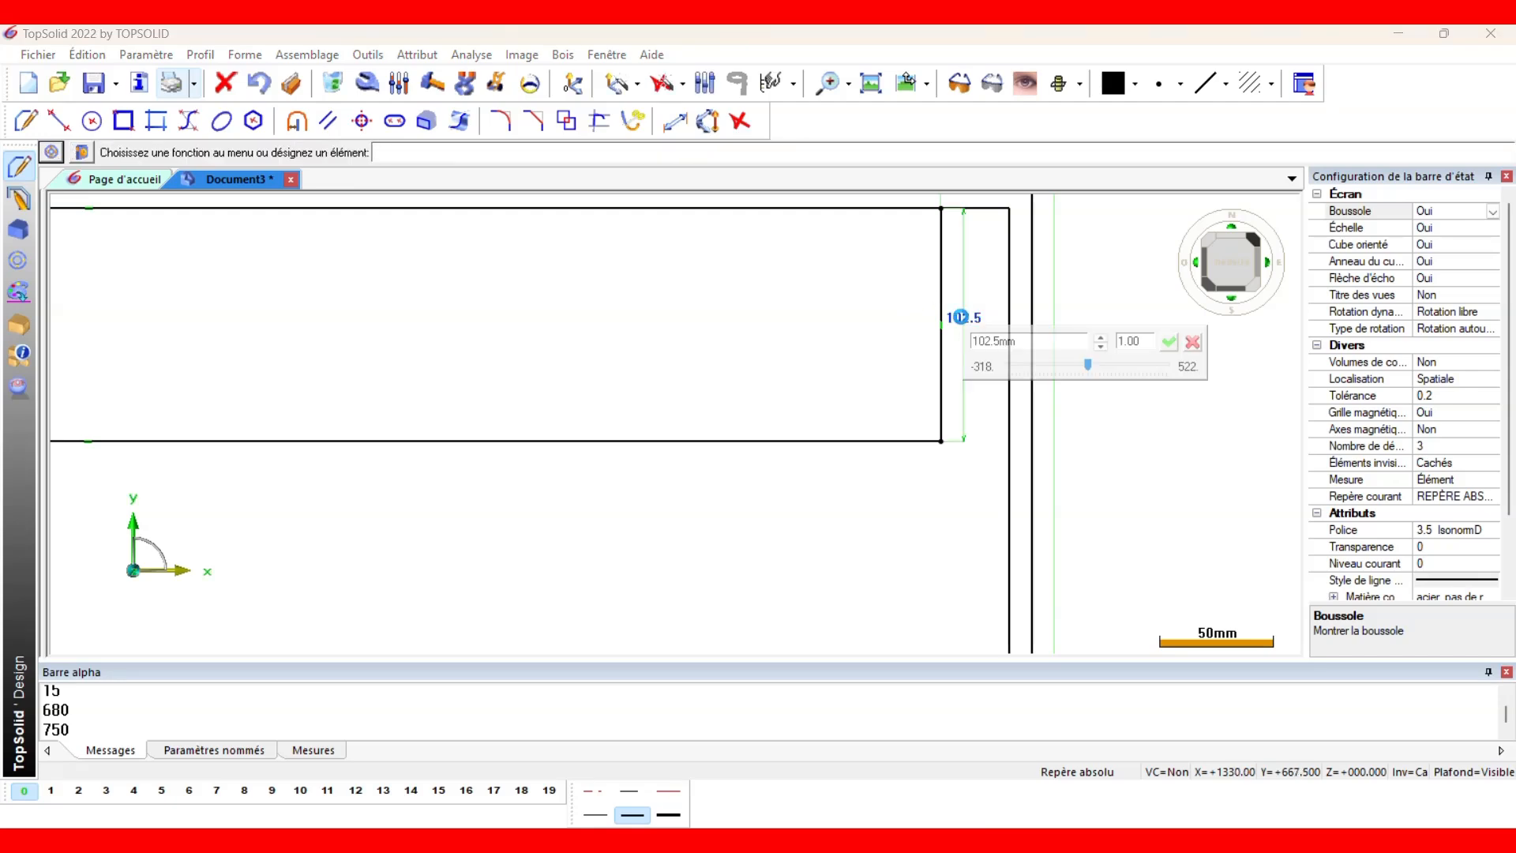
{"action": "type", "text": "15mm"}
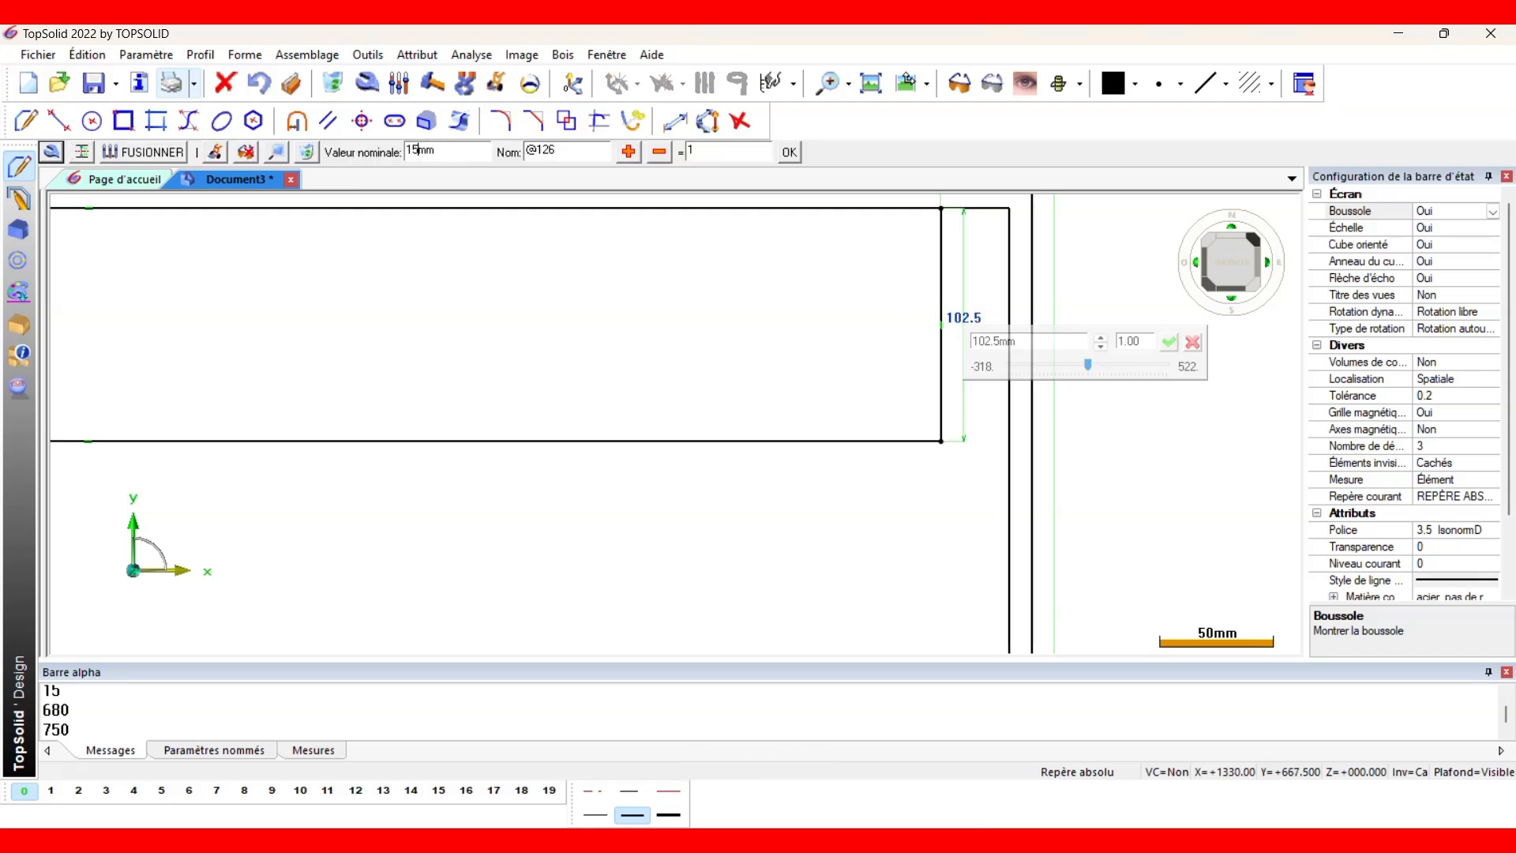
{"action": "key", "text": "Return"}
Draw a rectangle about 92.5 by 105 mm from the inner profile's upper-right corner for the rear leg, with automatic dimensions.
{"action": "scroll", "coordinate": [961, 317], "scroll_direction": "down", "scroll_amount": 2}
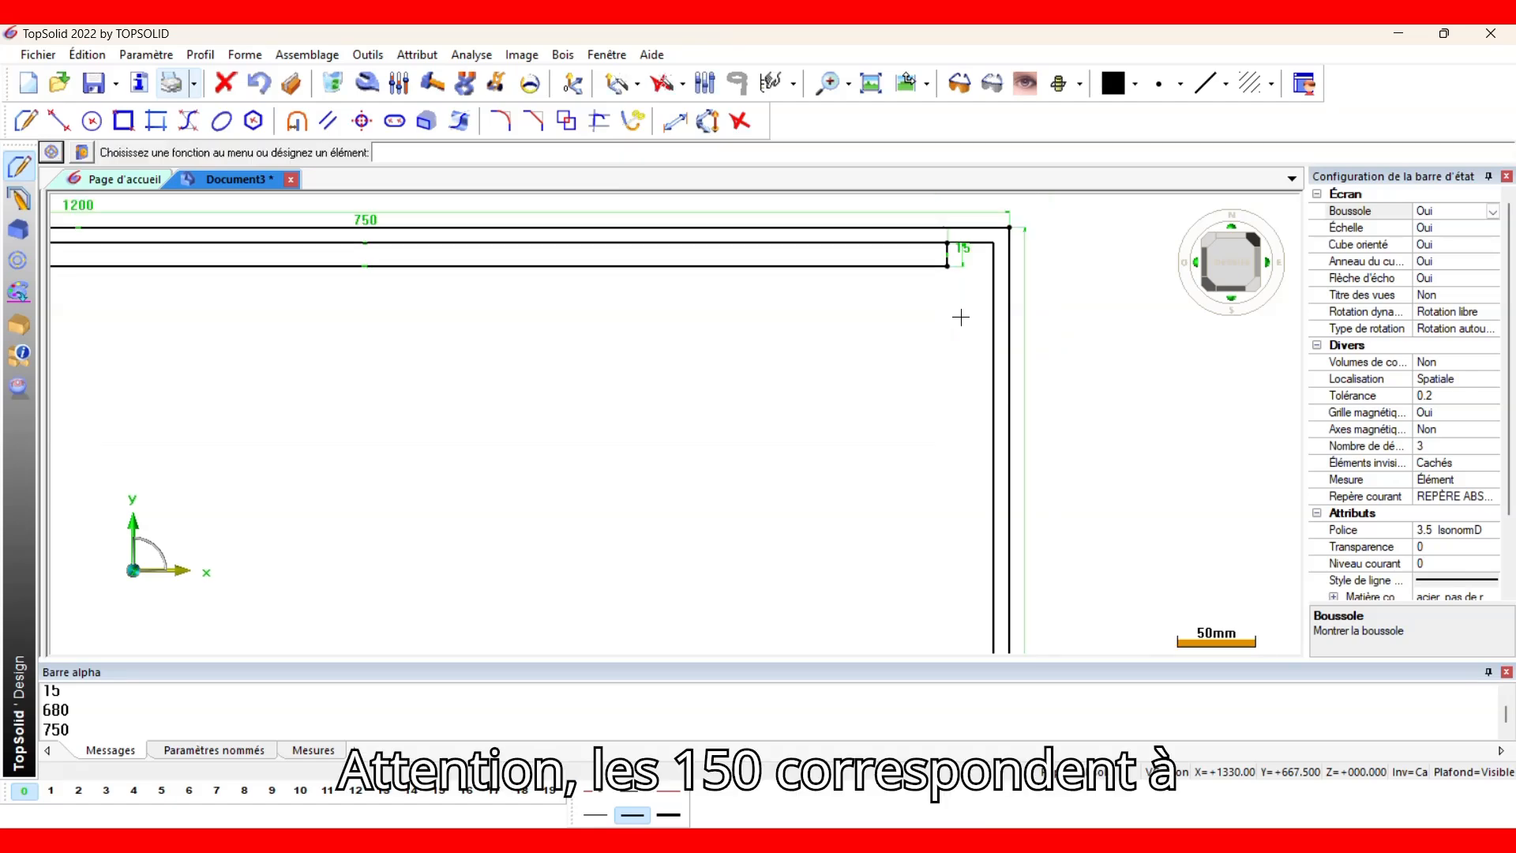
{"action": "scroll", "coordinate": [819, 258], "scroll_direction": "down", "scroll_amount": 2}
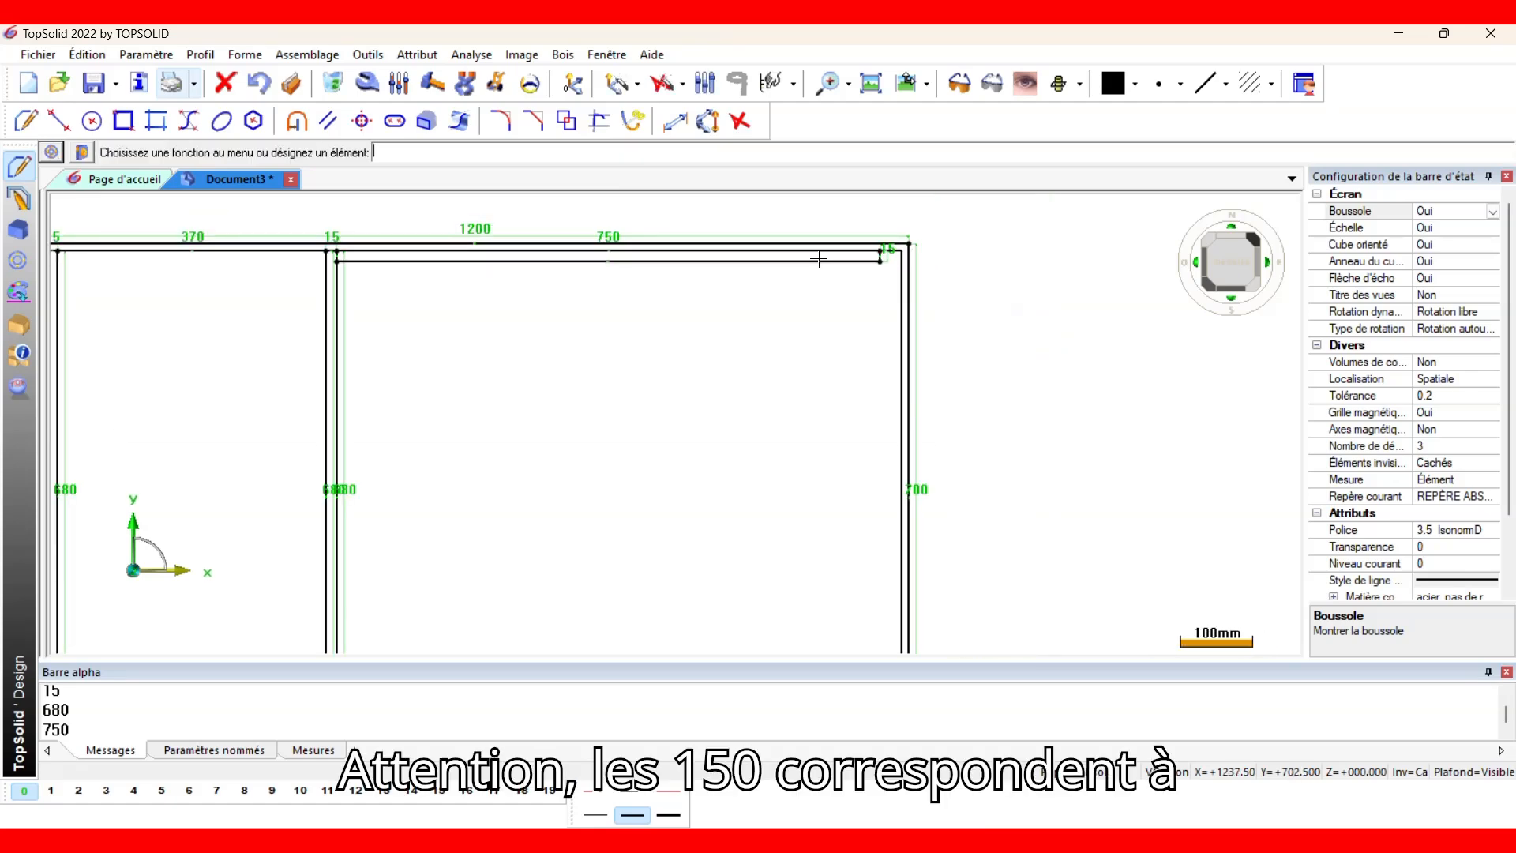
{"action": "left_click", "coordinate": [27, 120]}
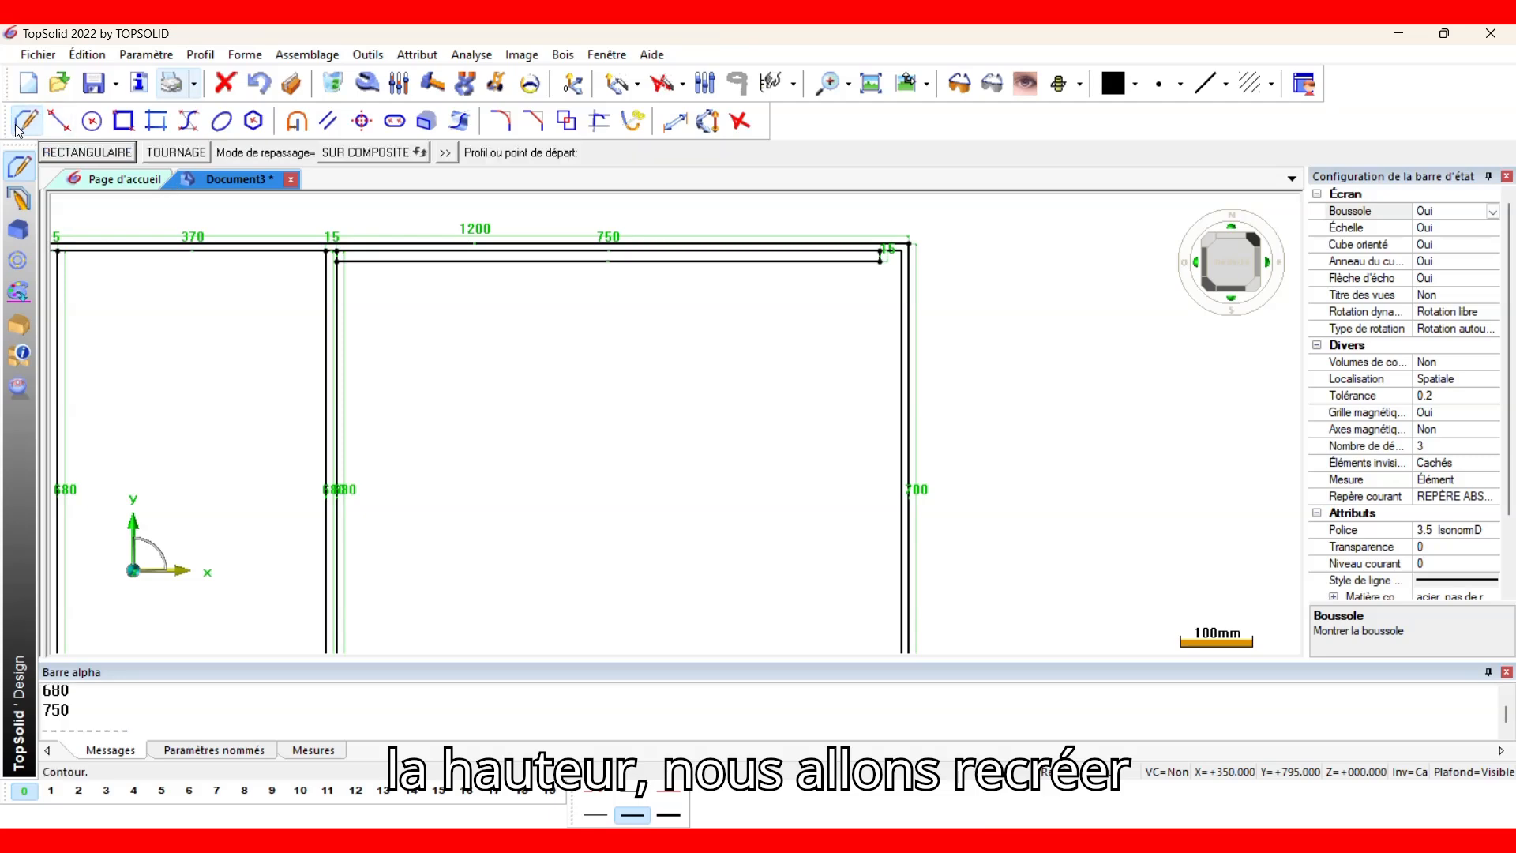
{"action": "left_click", "coordinate": [69, 153]}
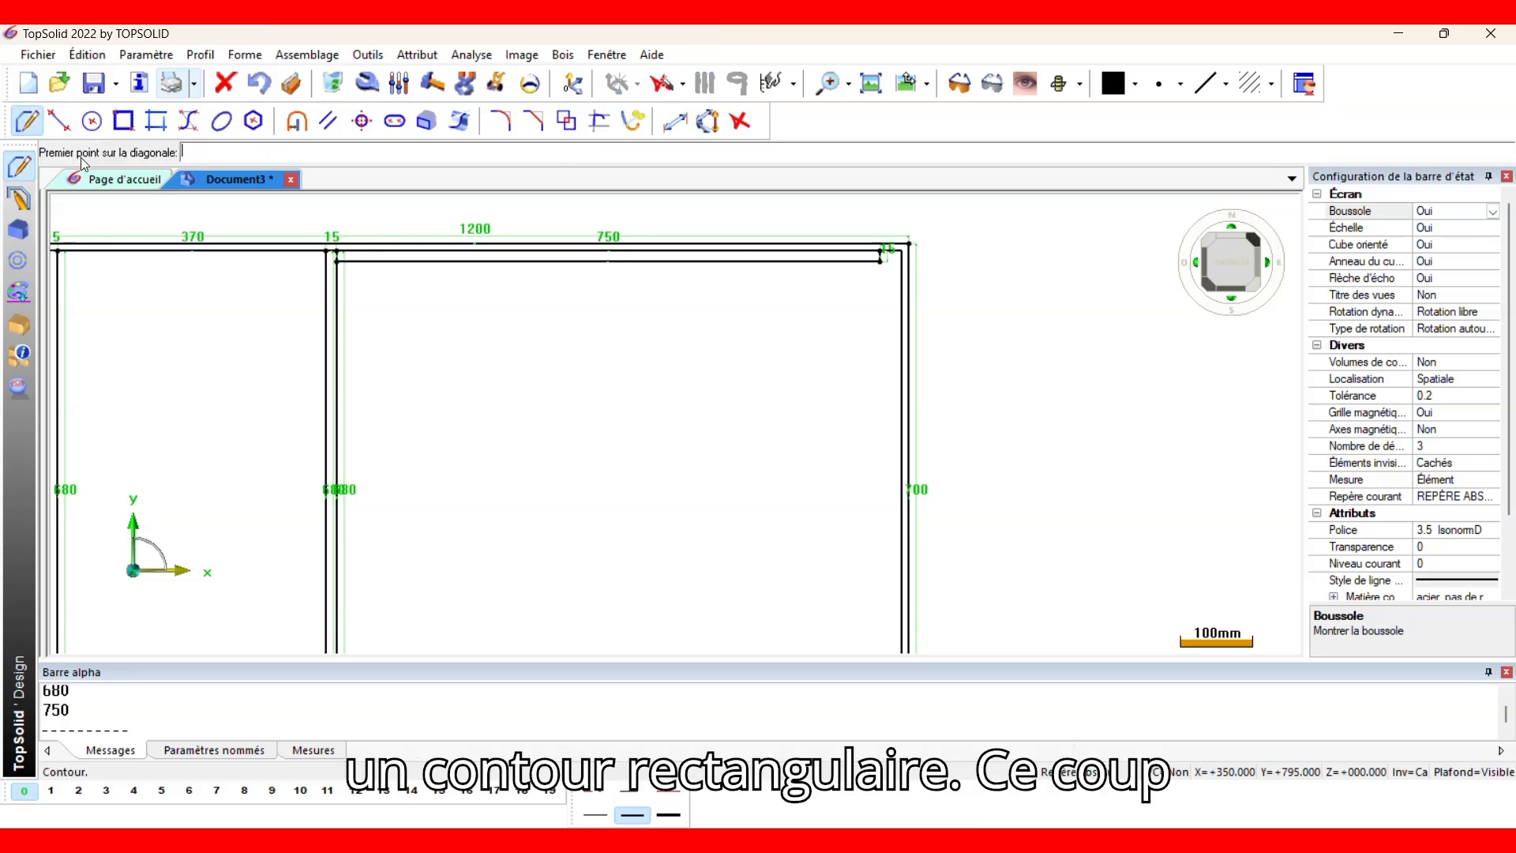
{"action": "left_click", "coordinate": [902, 252]}
{"action": "left_click", "coordinate": [834, 325]}
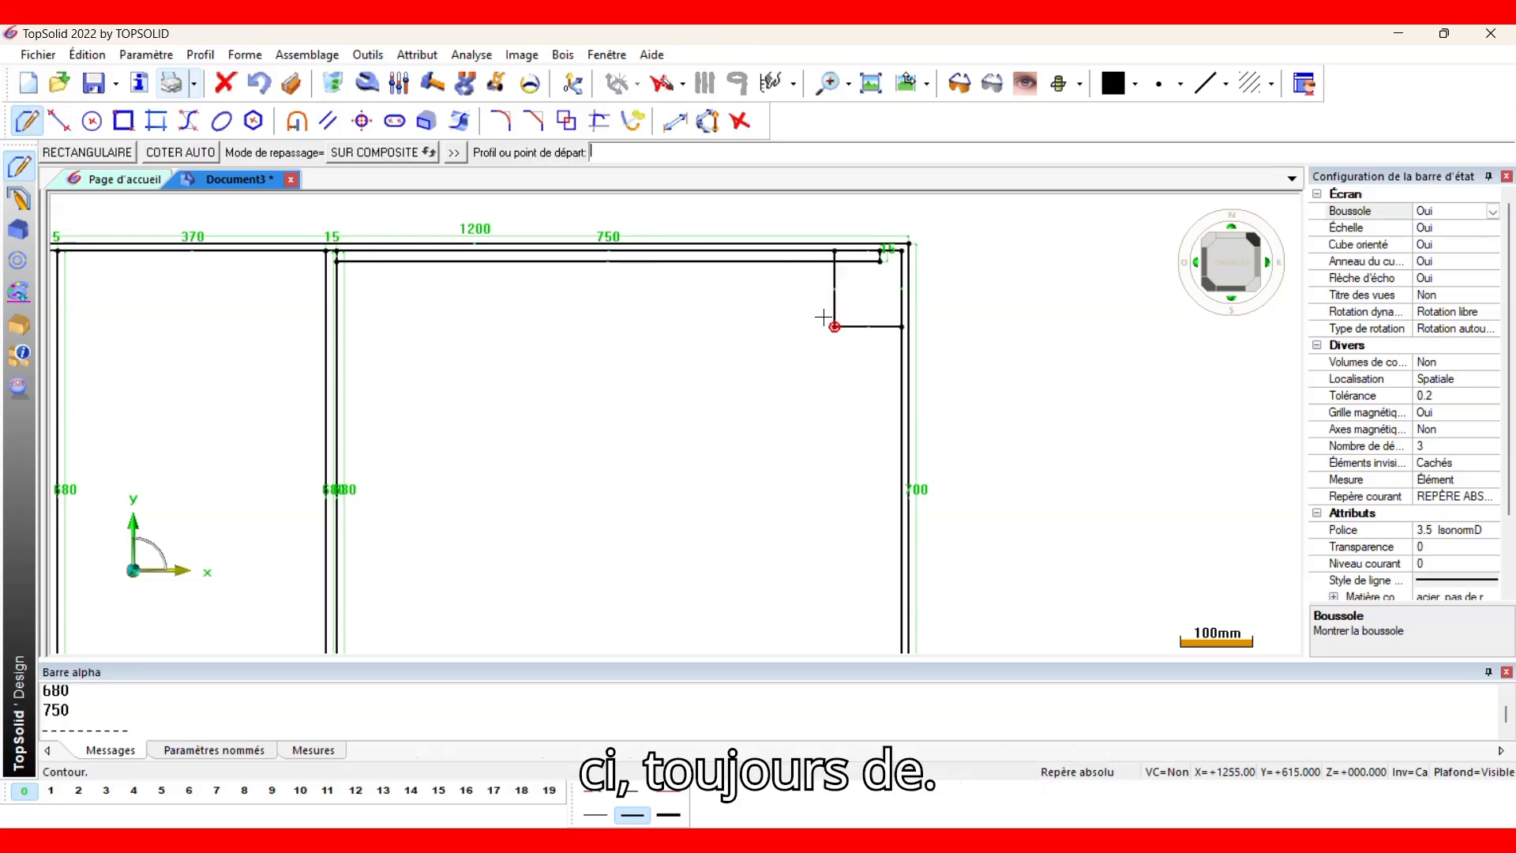
{"action": "left_click", "coordinate": [205, 161]}
{"action": "left_click", "coordinate": [43, 152]}
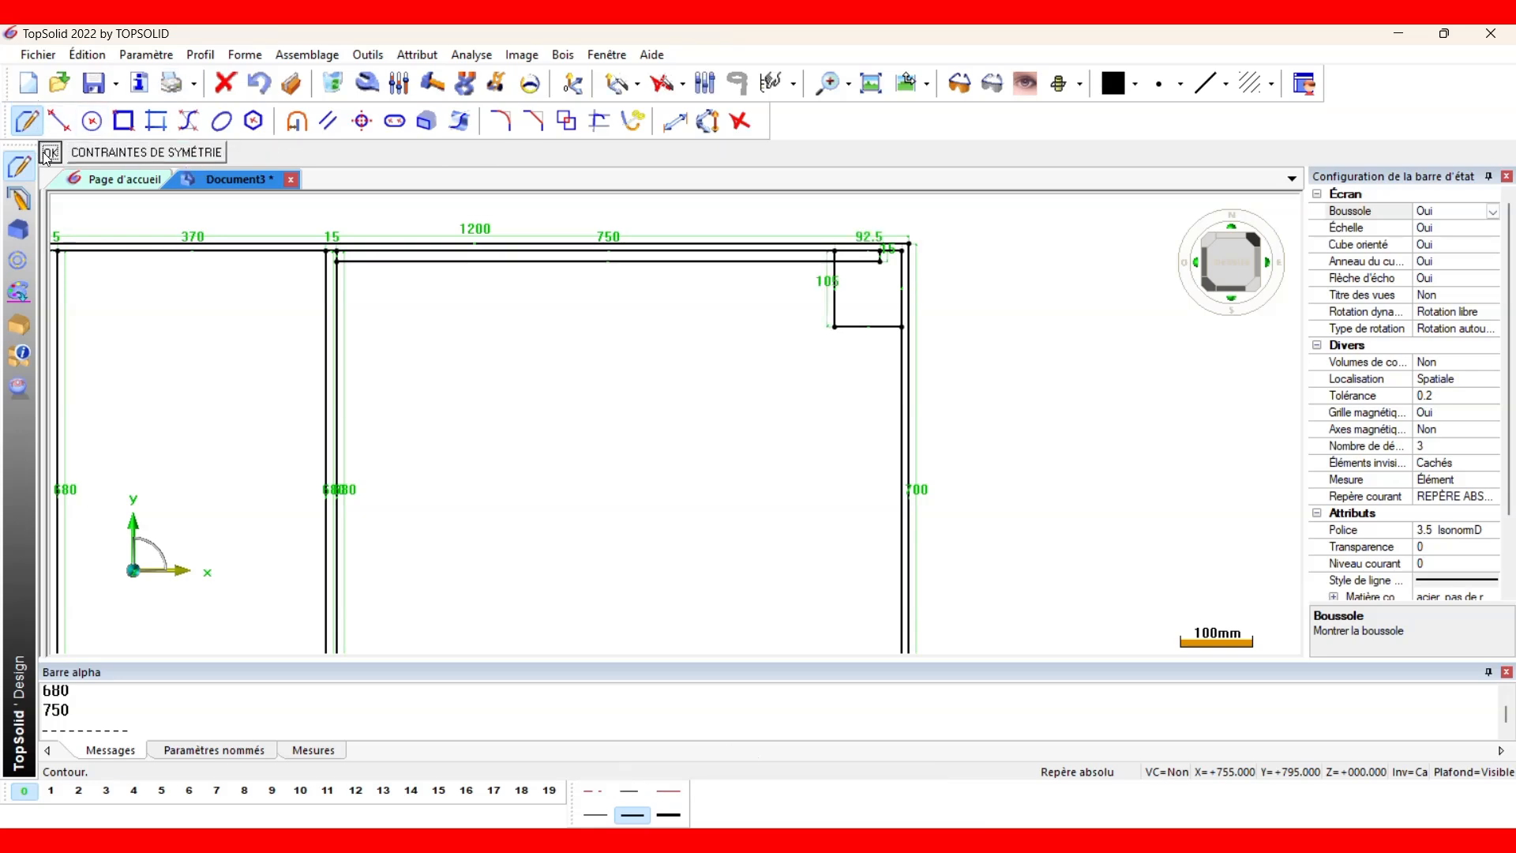
Set both the width and the length of the rear leg rectangle to 30 mm.
{"action": "left_click", "coordinate": [864, 235]}
{"action": "type", "text": "30"}
{"action": "key", "text": "Return"}
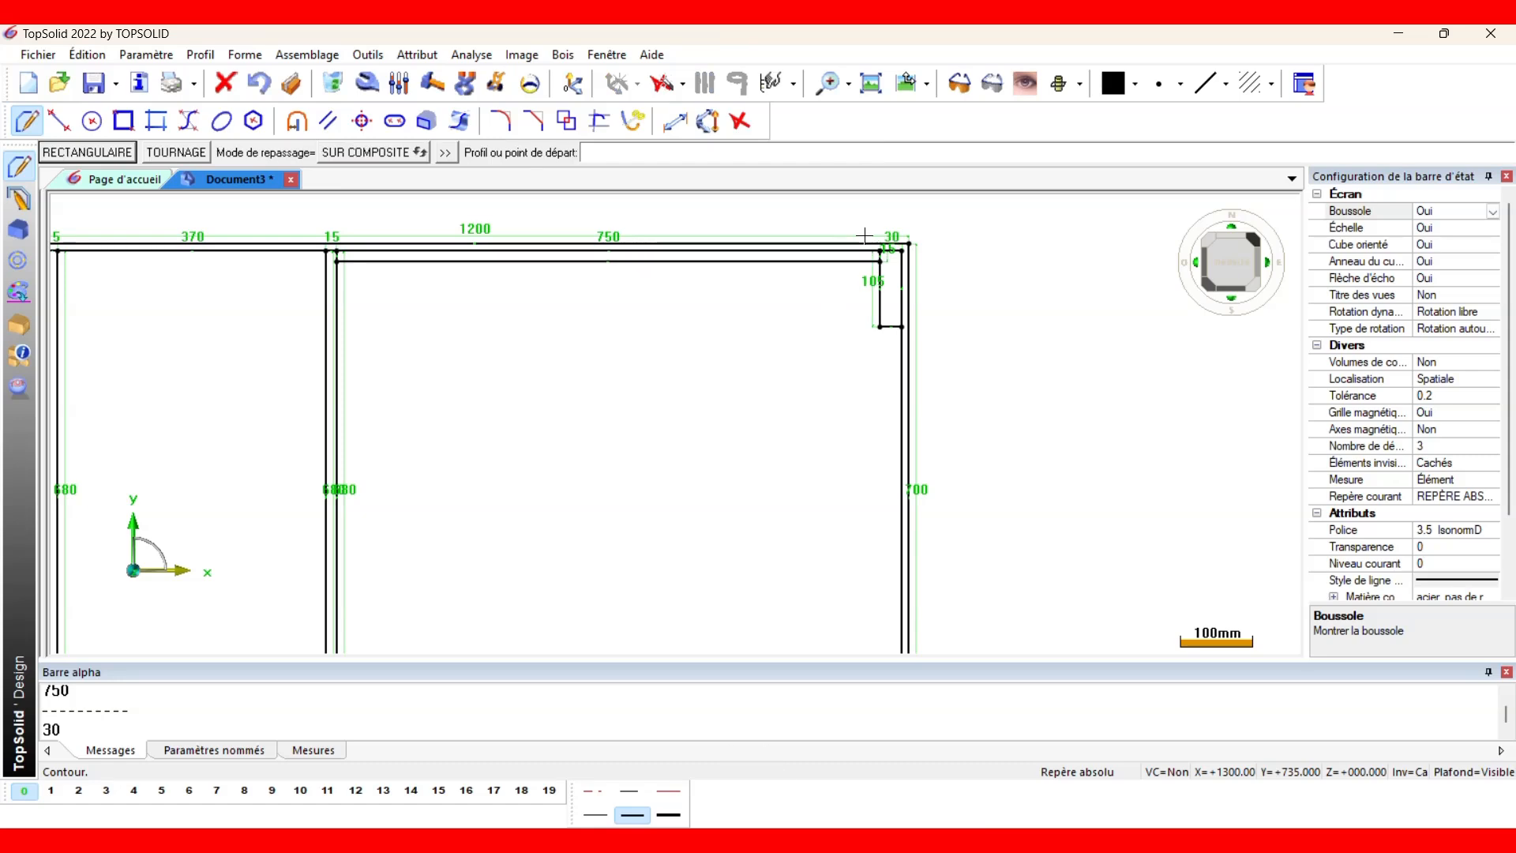
{"action": "left_click", "coordinate": [864, 280]}
{"action": "type", "text": "30"}
{"action": "key", "text": "Return"}
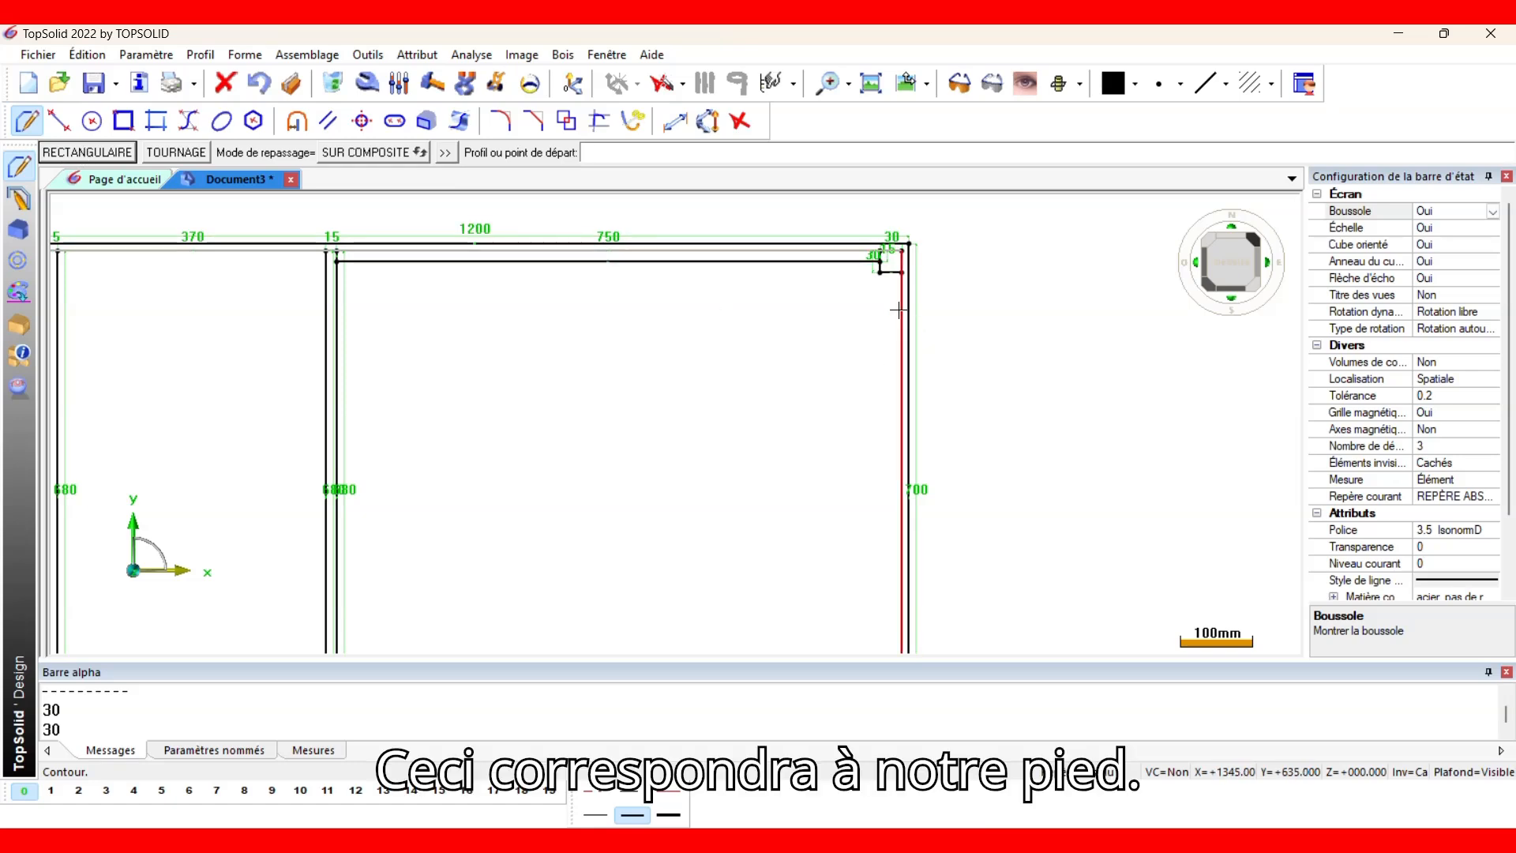
Draw a rectangle about 25 by 577.5 mm down from the rear leg's lower-right corner for the side panel, with automatic dimensions.
{"action": "left_click", "coordinate": [71, 153]}
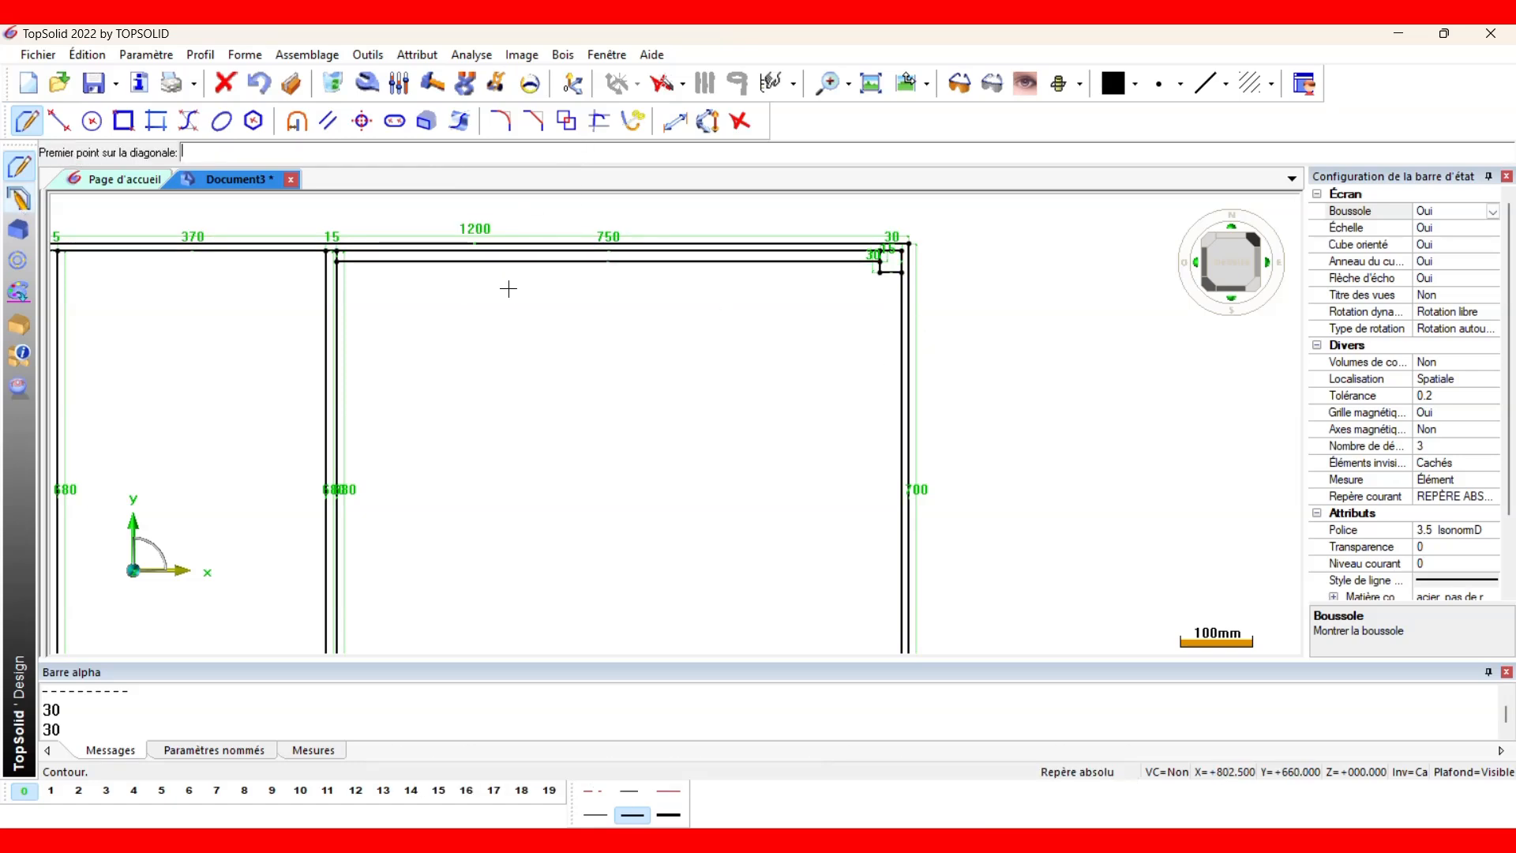
{"action": "left_click", "coordinate": [901, 272]}
{"action": "scroll", "coordinate": [864, 528], "scroll_direction": "down", "scroll_amount": 1}
{"action": "middle_click_drag", "start_coordinate": [864, 527], "coordinate": [808, 365]}
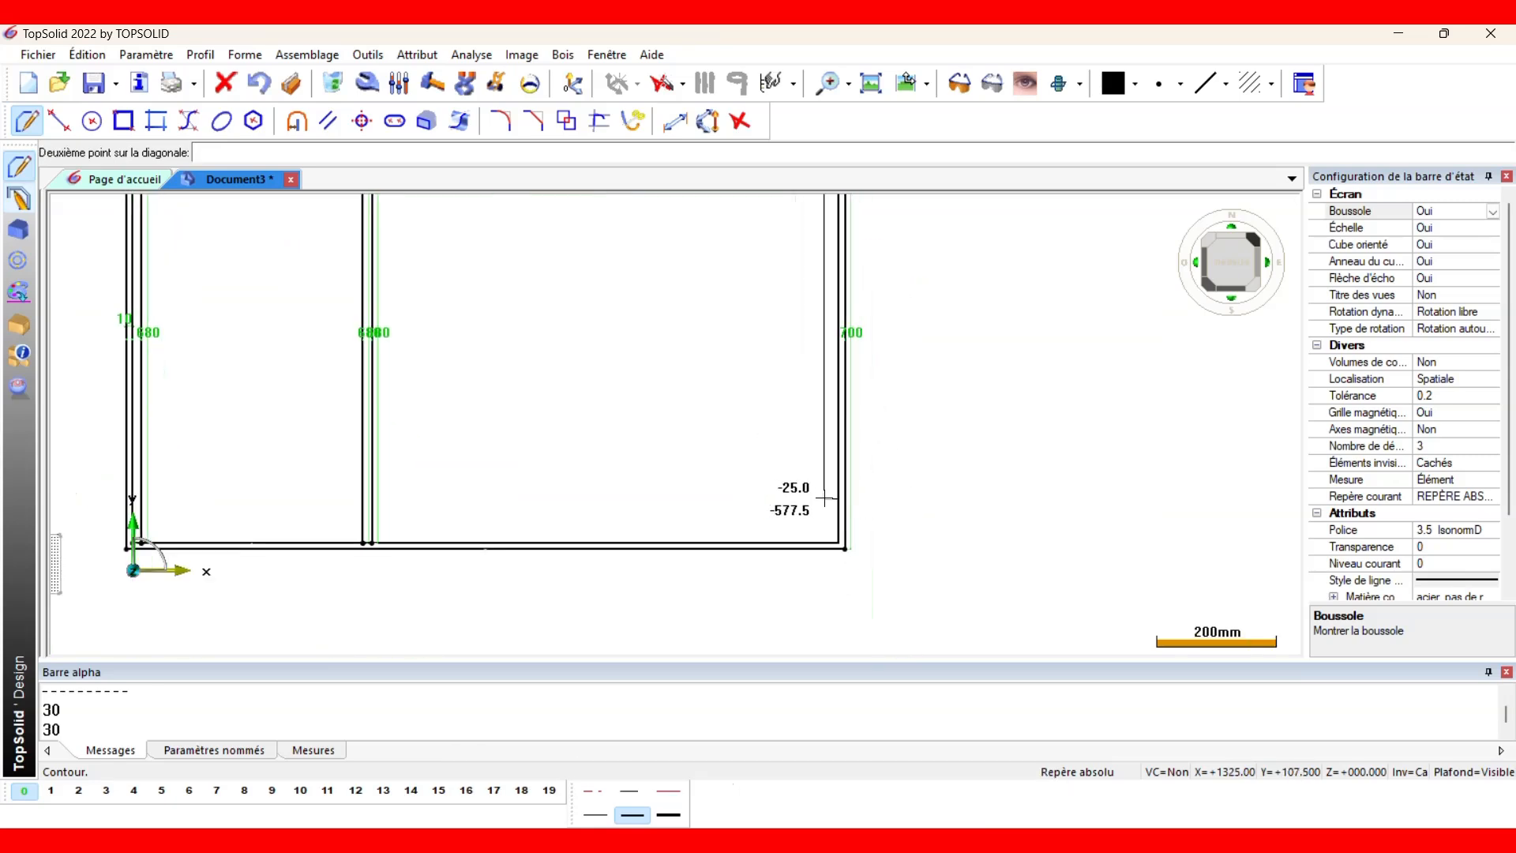
{"action": "left_click", "coordinate": [825, 499]}
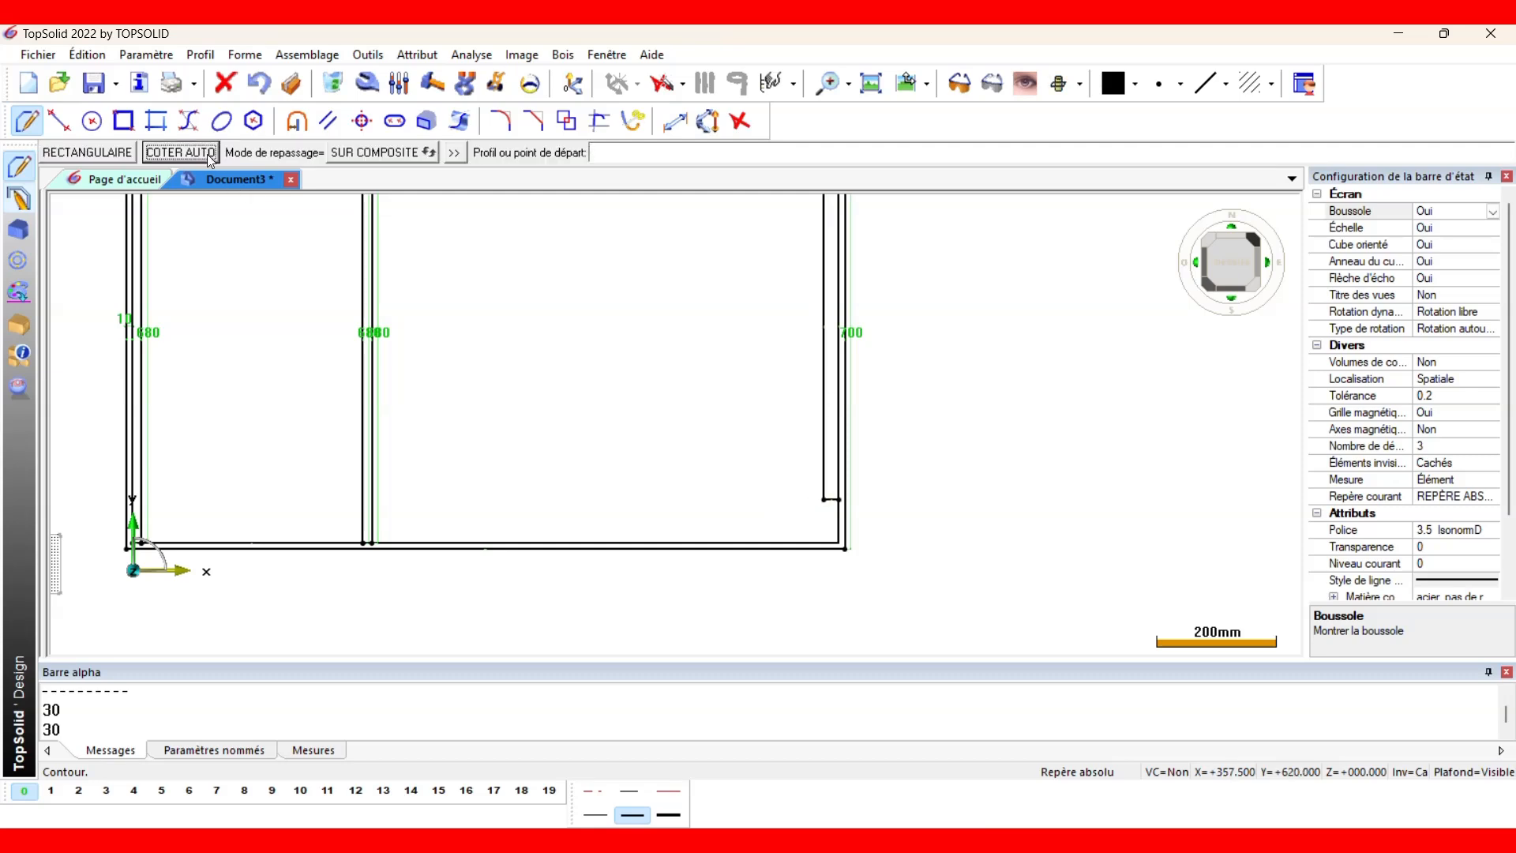
{"action": "left_click", "coordinate": [183, 153]}
{"action": "left_click", "coordinate": [49, 152]}
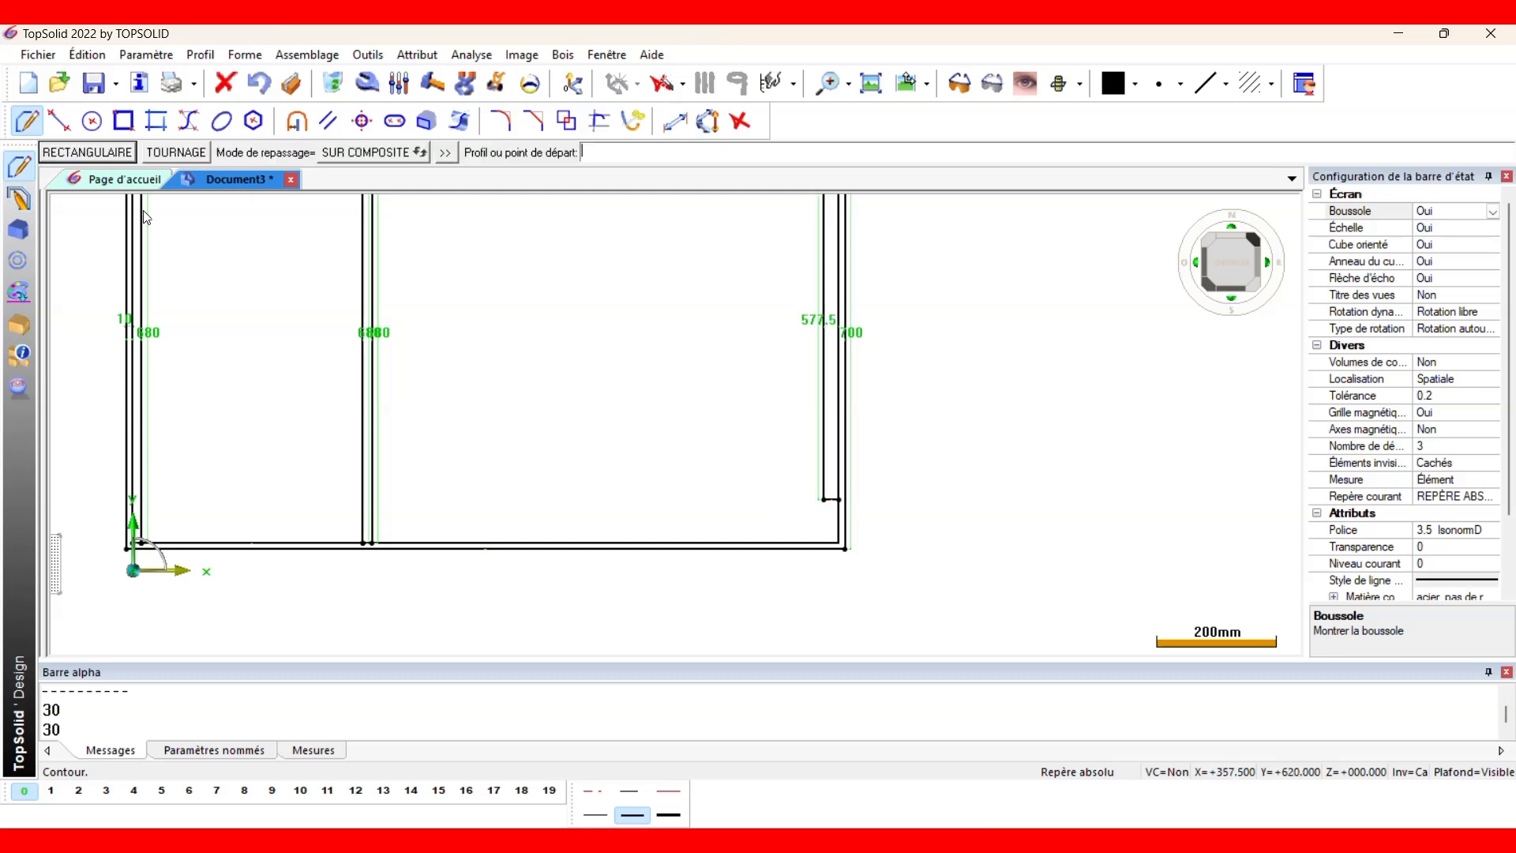
Set the side panel rectangle's length to 620 mm and its width to 15 mm.
{"action": "left_click", "coordinate": [803, 319]}
{"action": "type", "text": "620"}
{"action": "key", "text": "Return"}
{"action": "scroll", "coordinate": [803, 319], "scroll_direction": "down", "scroll_amount": 3}
{"action": "middle_click_drag", "start_coordinate": [803, 319], "coordinate": [759, 504]}
{"action": "scroll", "coordinate": [766, 409], "scroll_direction": "up", "scroll_amount": 6}
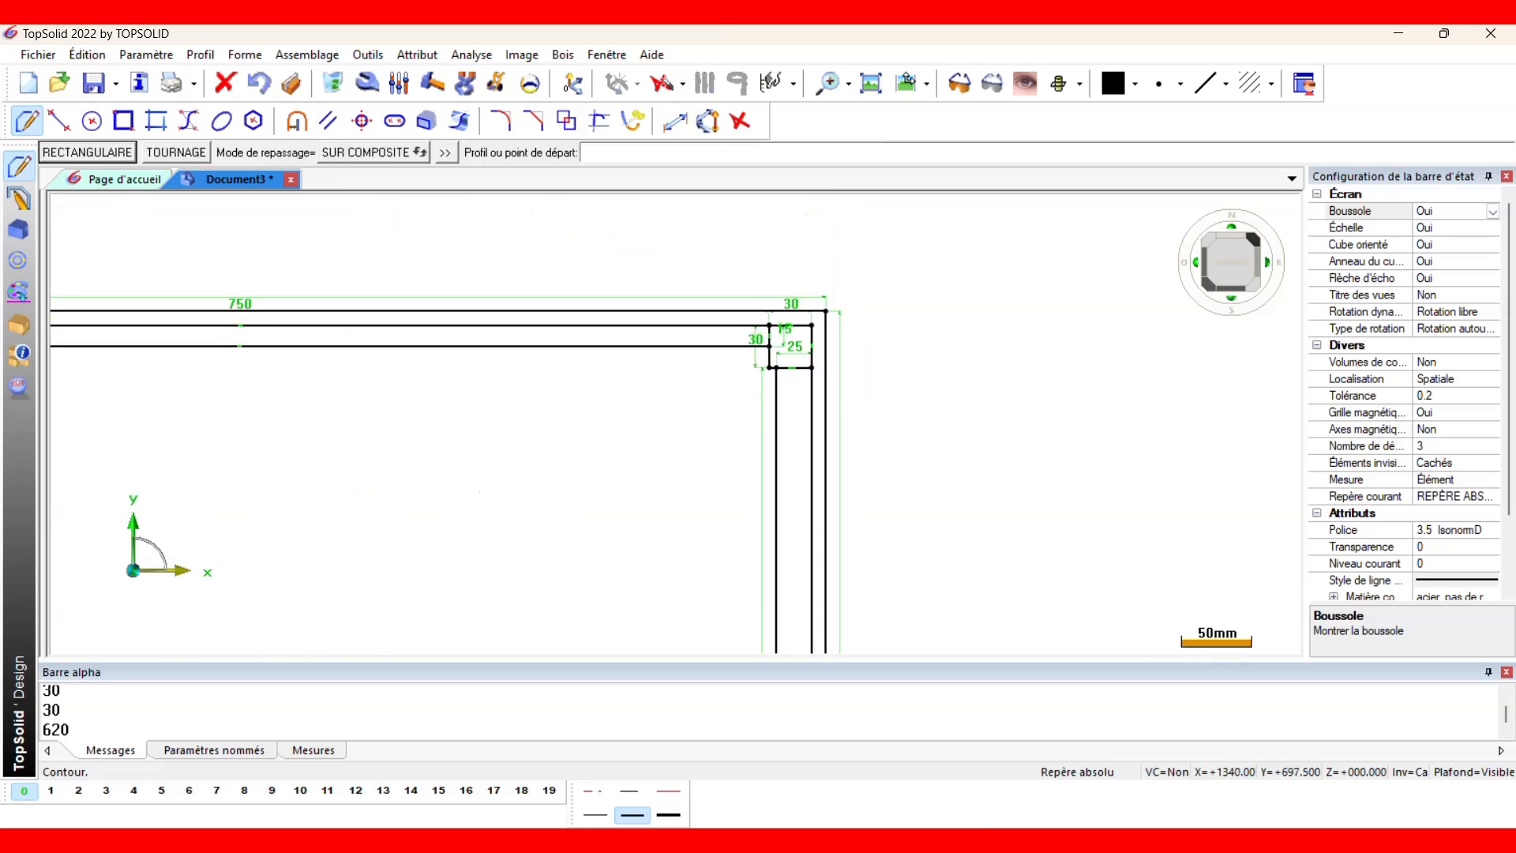
{"action": "left_click", "coordinate": [796, 347]}
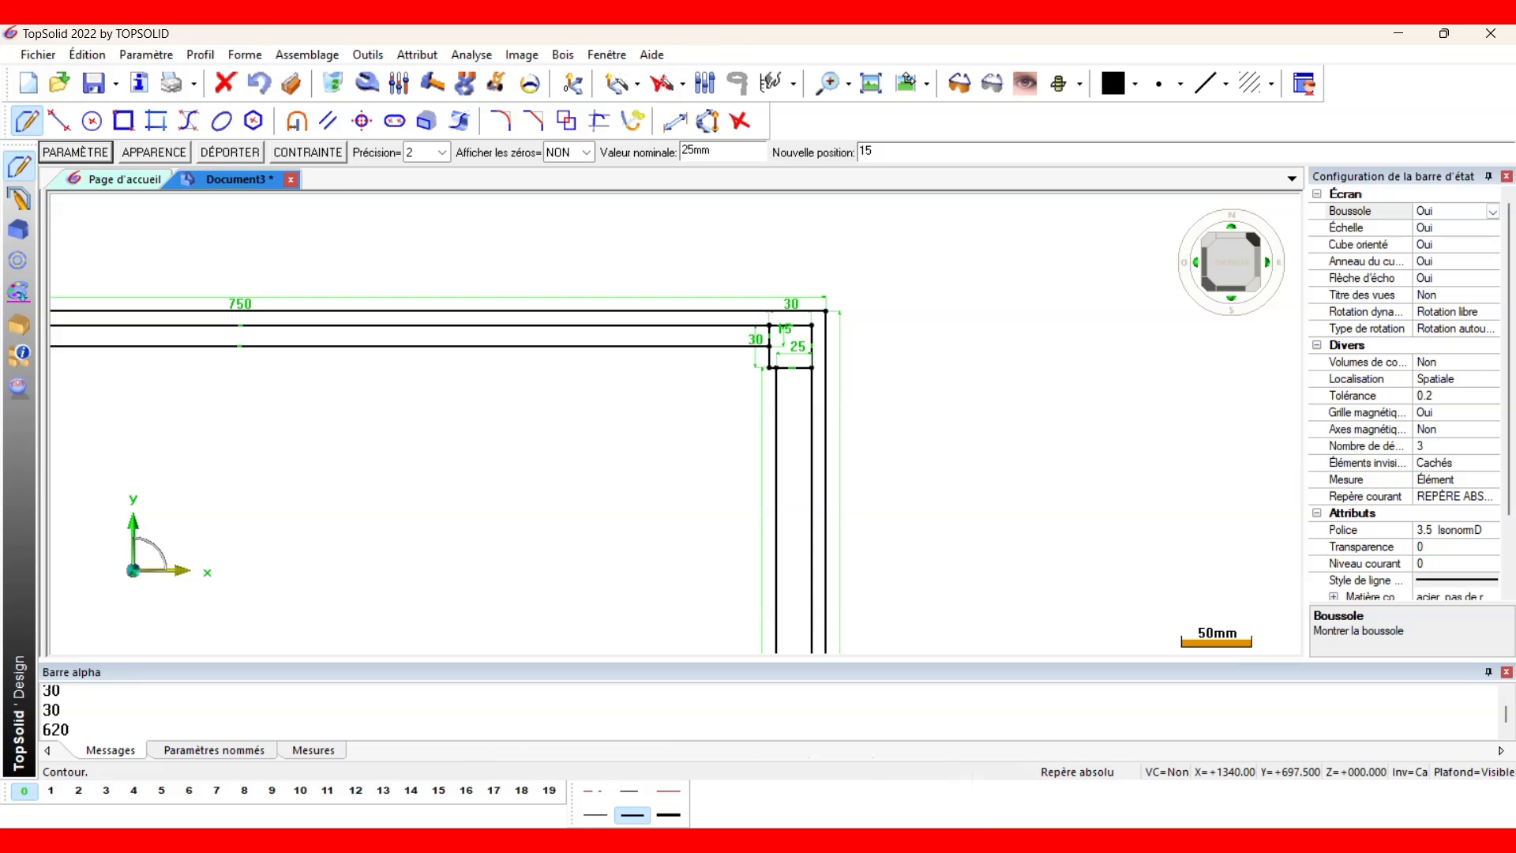
{"action": "key", "text": "Return"}
Draw a rectangle about 62.5 by 65 mm from the inner profile's lower-right corner for the front leg, with automatic dimensions.
{"action": "scroll", "coordinate": [794, 347], "scroll_direction": "down", "scroll_amount": 4}
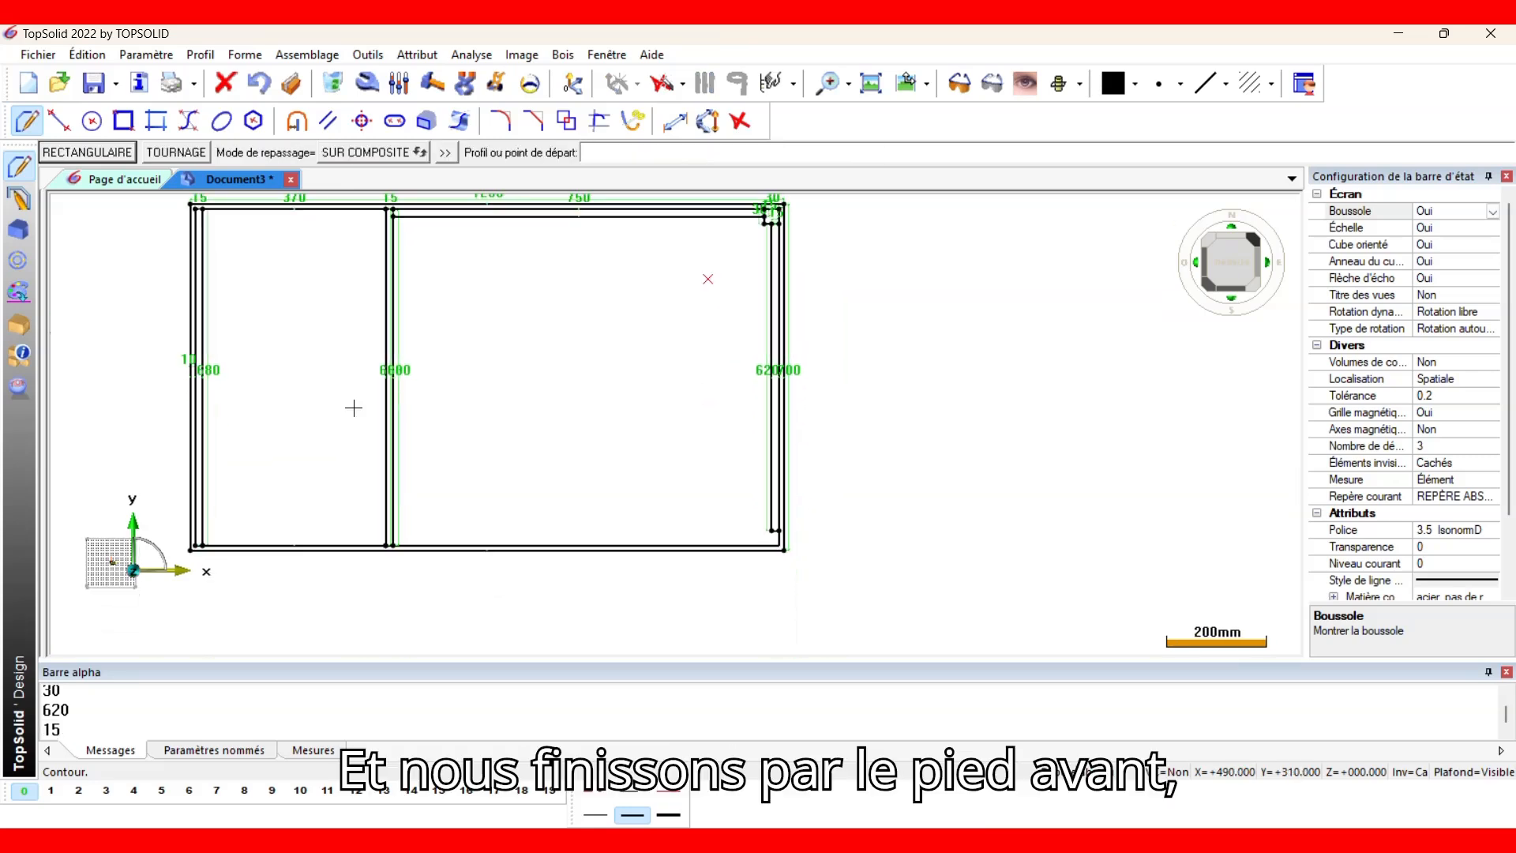
{"action": "left_click", "coordinate": [78, 153]}
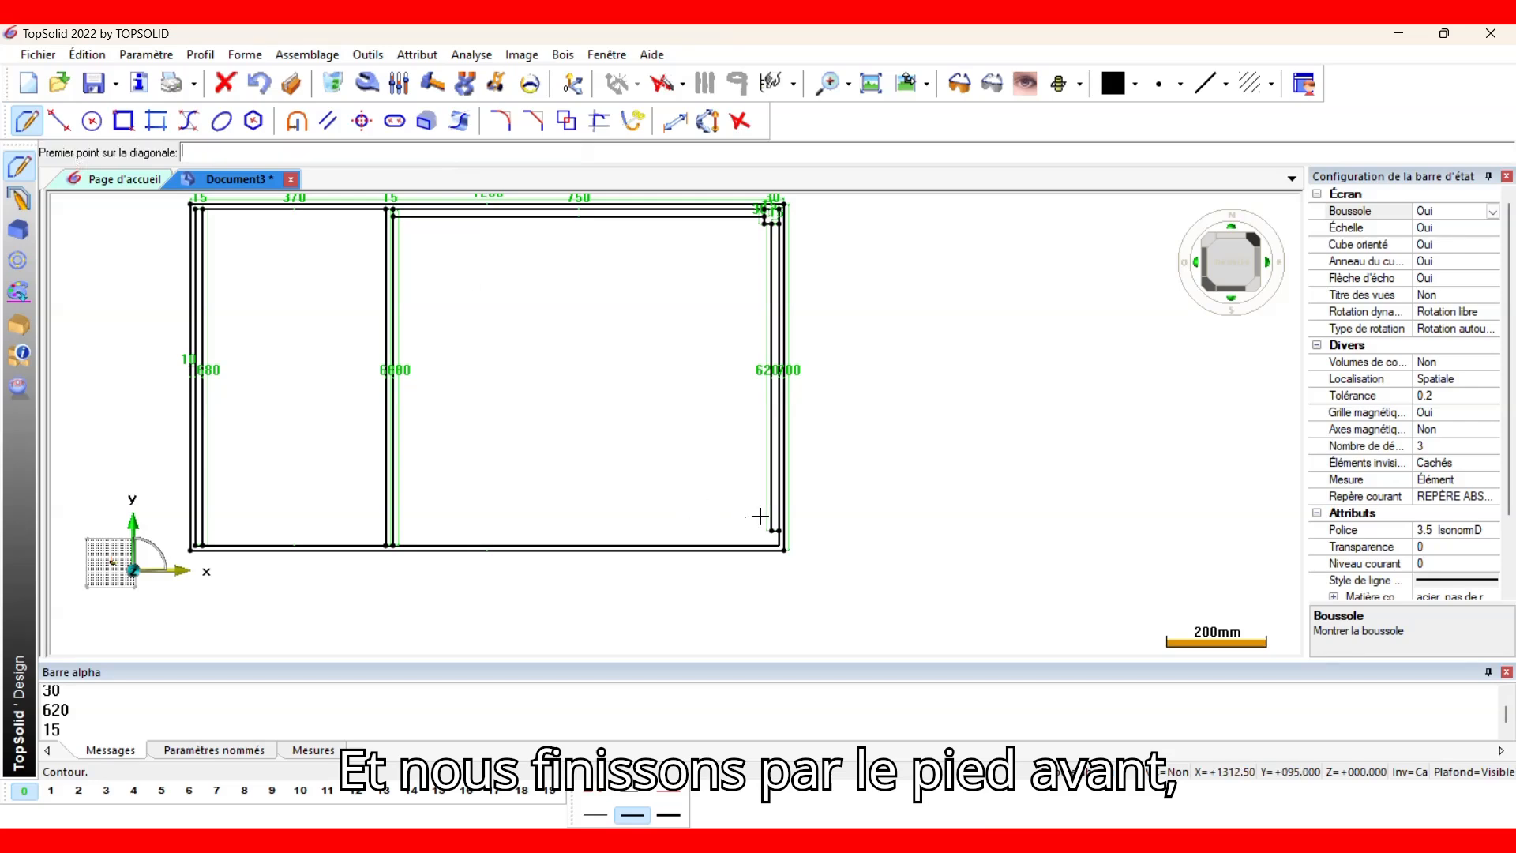
{"action": "scroll", "coordinate": [781, 540], "scroll_direction": "up", "scroll_amount": 2}
{"action": "left_click", "coordinate": [784, 540]}
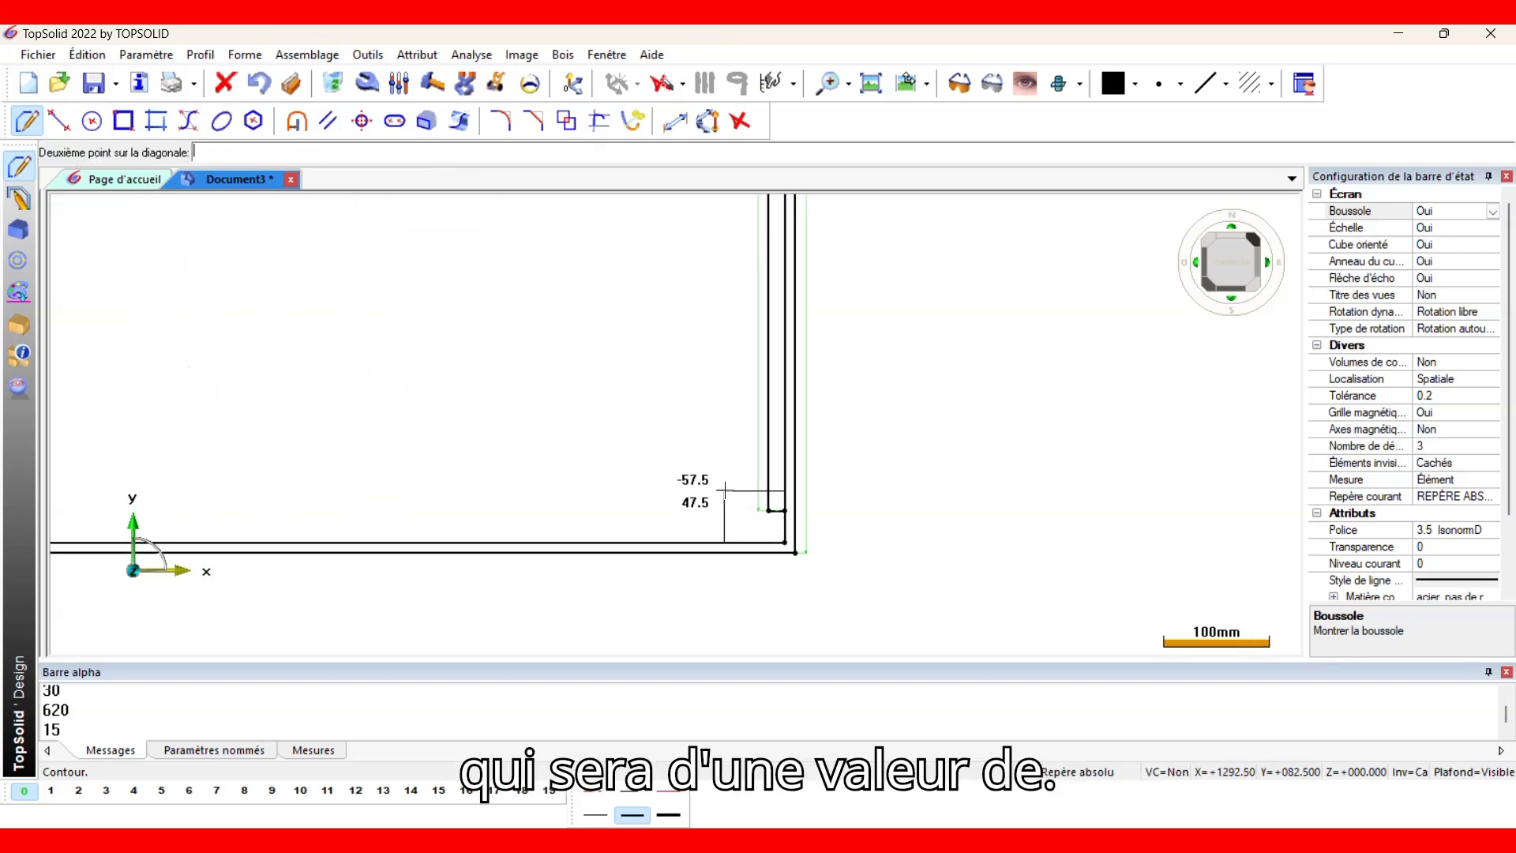
{"action": "left_click", "coordinate": [717, 473]}
{"action": "left_click", "coordinate": [182, 152]}
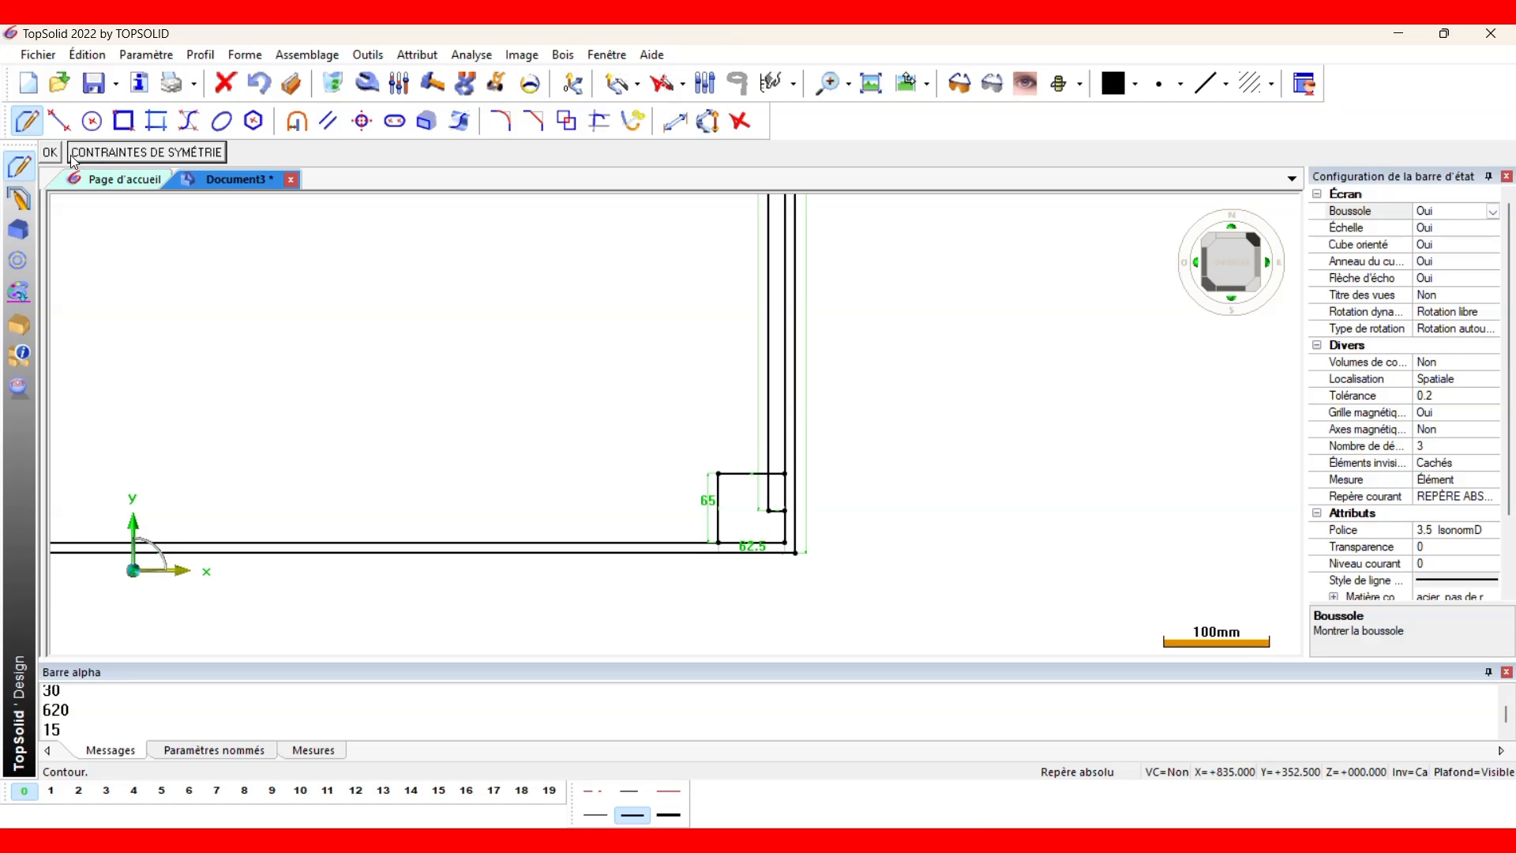
{"action": "left_click", "coordinate": [55, 154]}
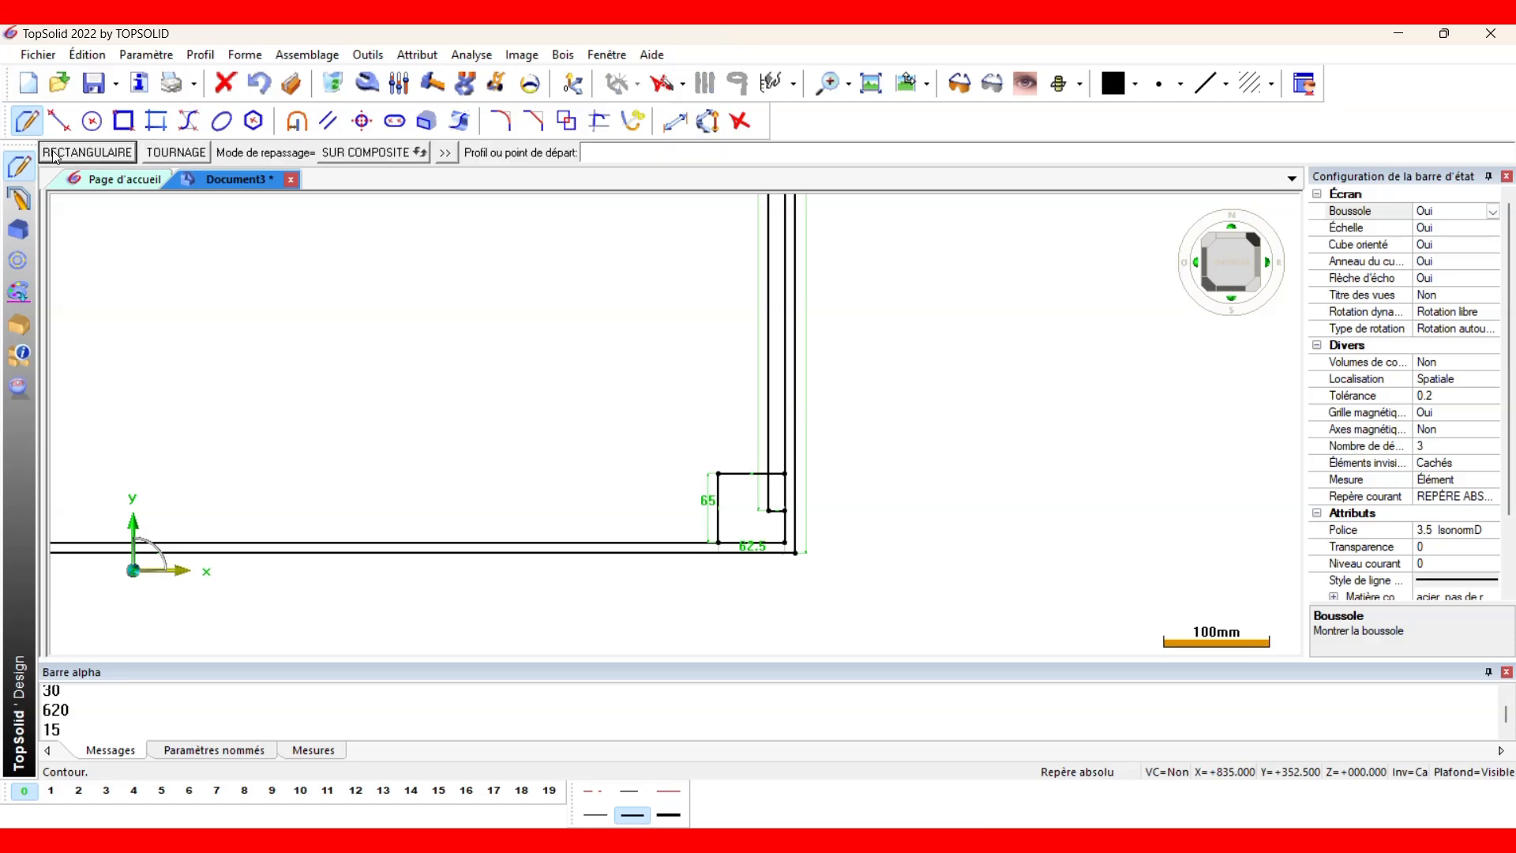
Set both the height and the width of the front leg rectangle to 30 mm.
{"action": "left_click", "coordinate": [702, 503]}
{"action": "type", "text": "30"}
{"action": "key", "text": "Return"}
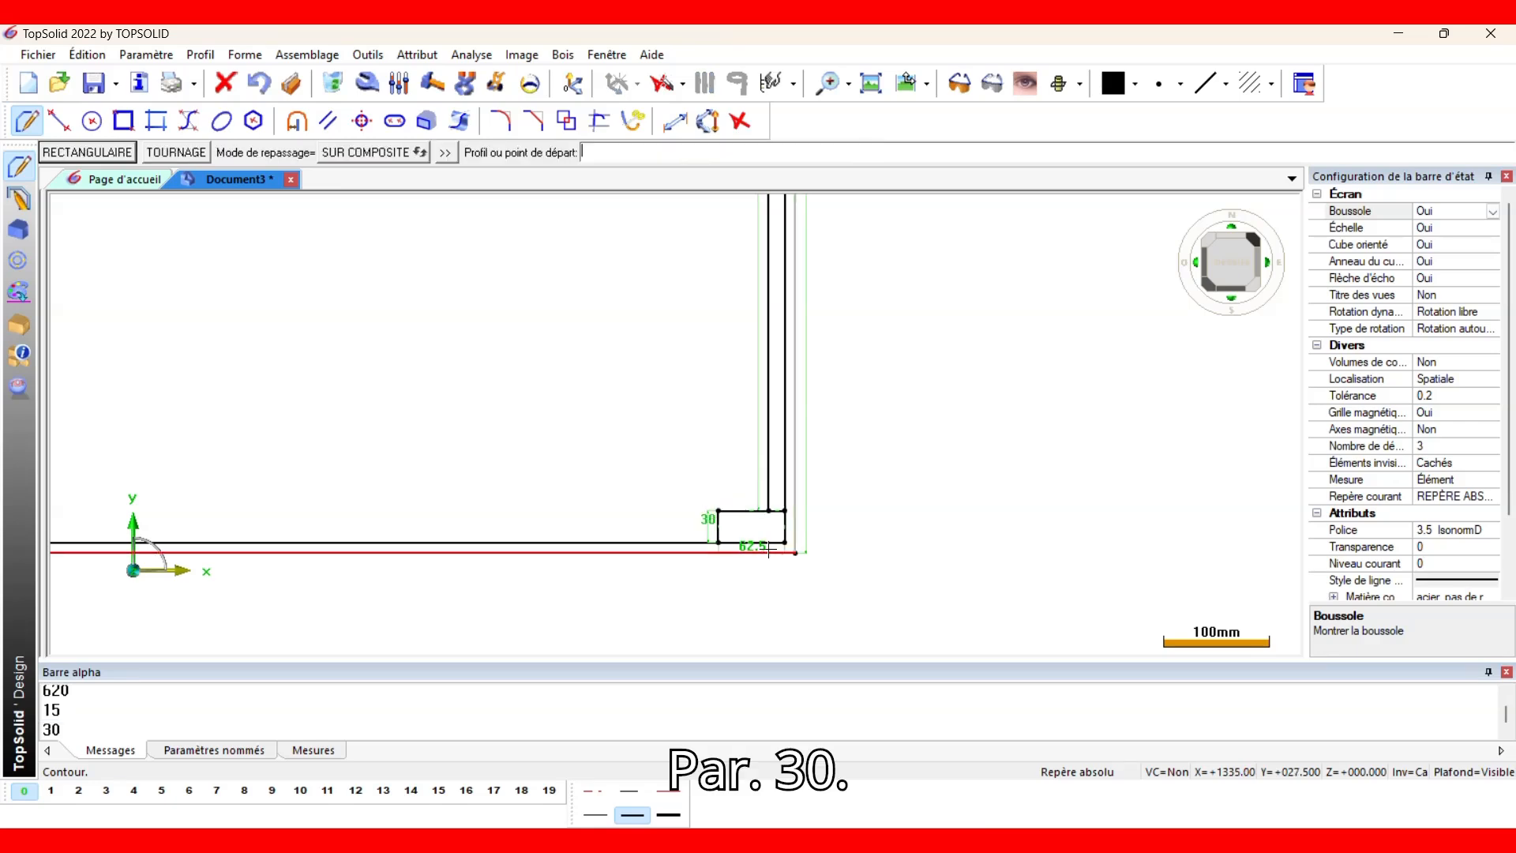
{"action": "left_click", "coordinate": [758, 547]}
{"action": "type", "text": "30"}
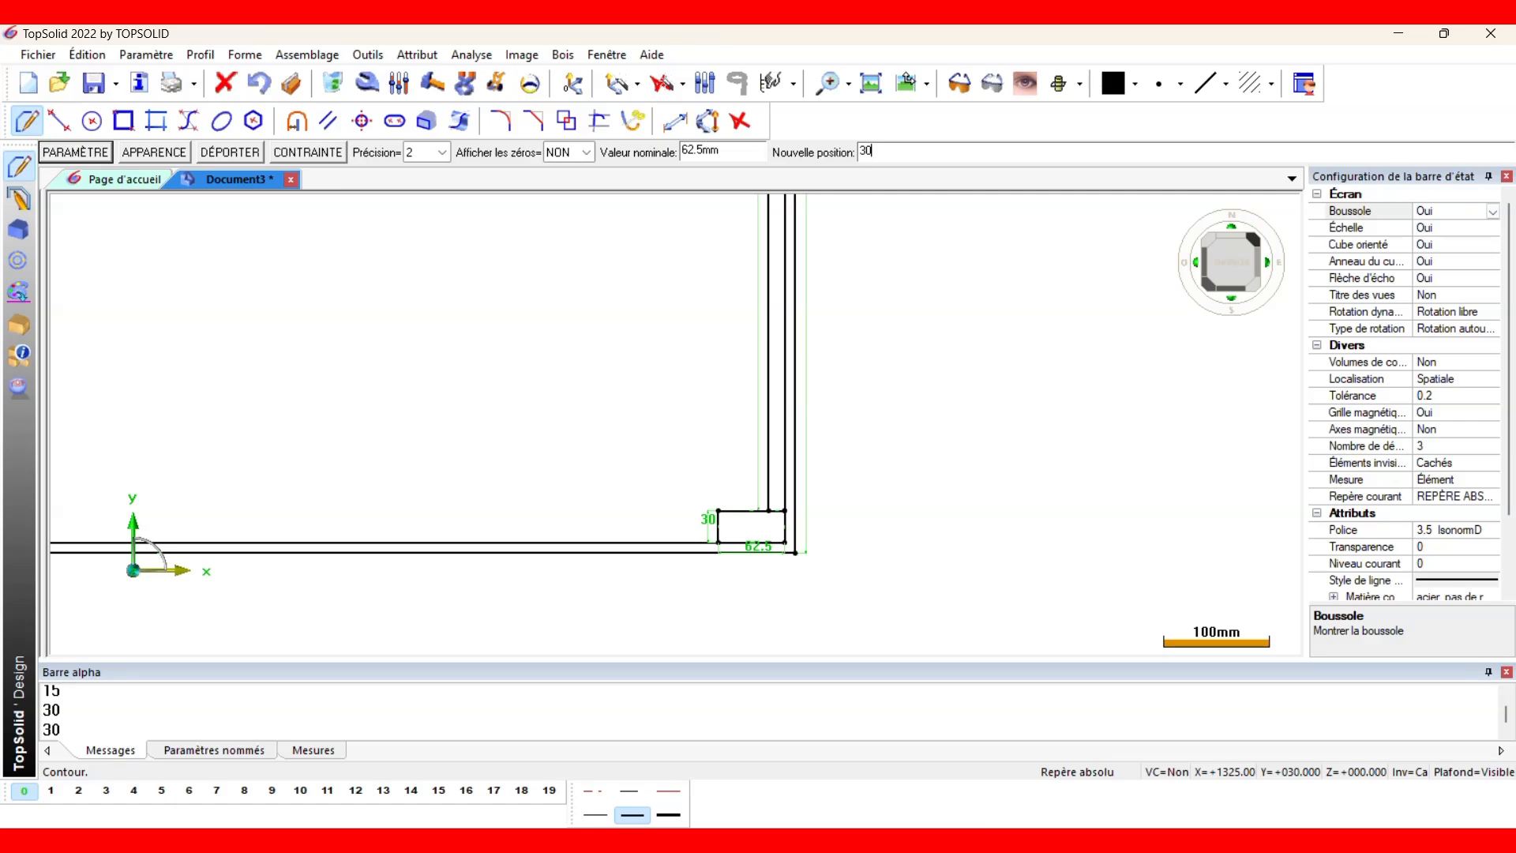
{"action": "key", "text": "Return"}
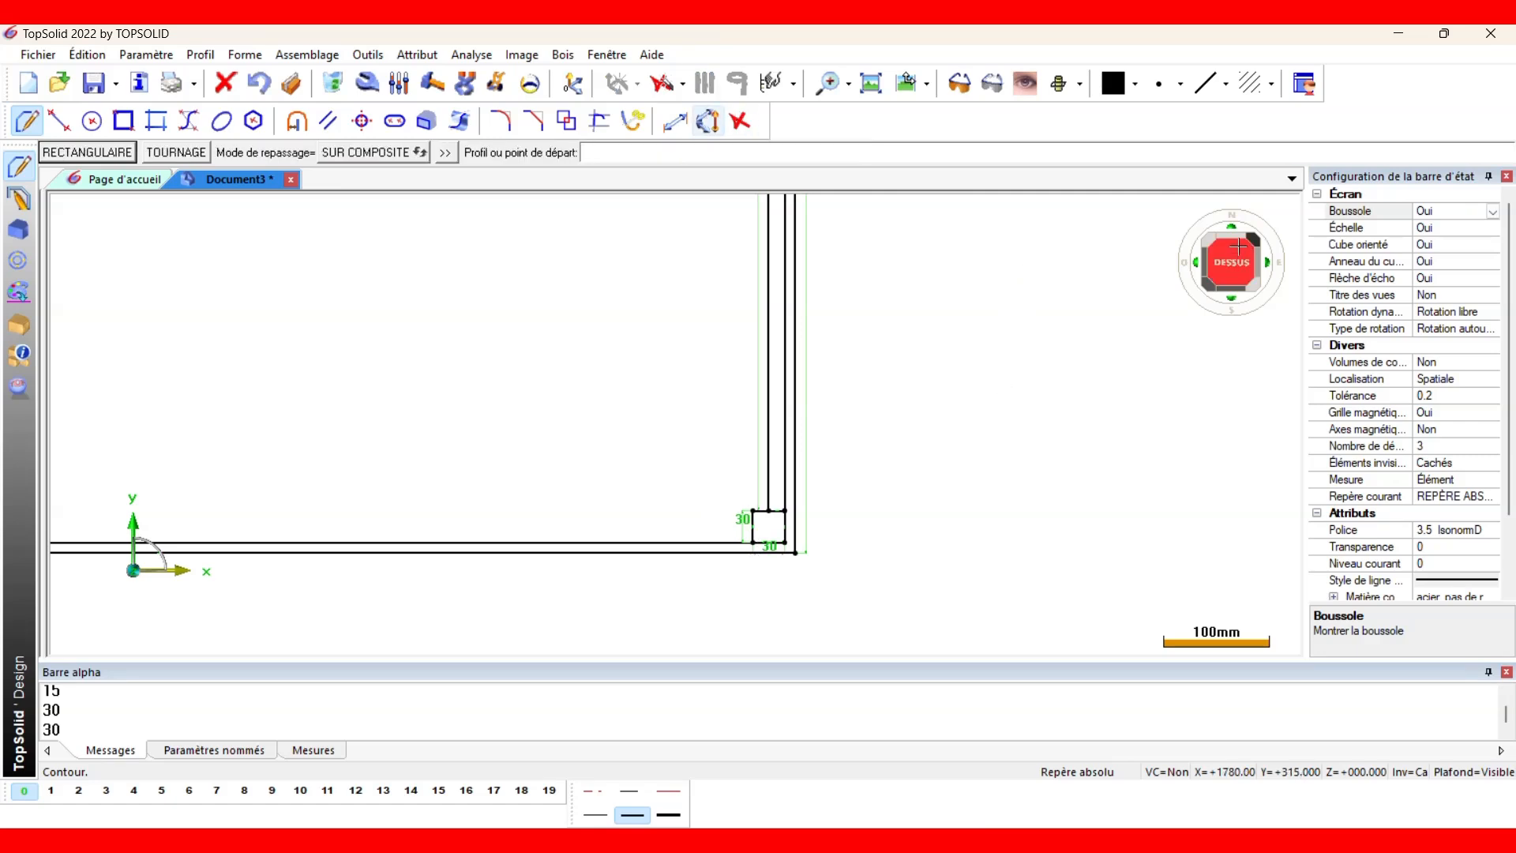
Make layer 1 current and create a rectangular contour over the leftmost upright's profile, corner to opposite corner.
{"action": "left_click", "coordinate": [872, 85]}
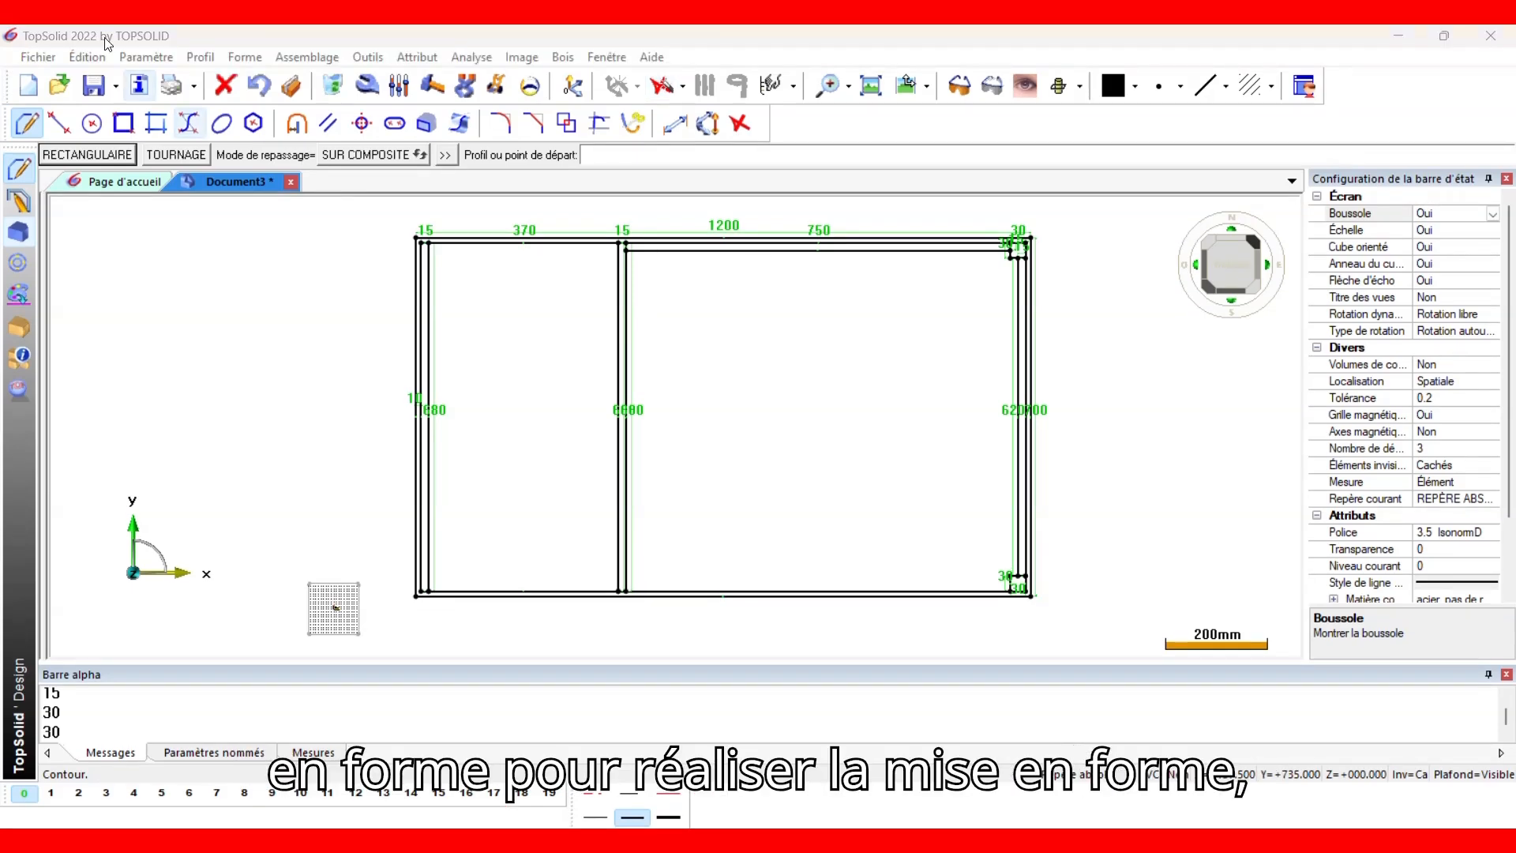
{"action": "left_click", "coordinate": [20, 204]}
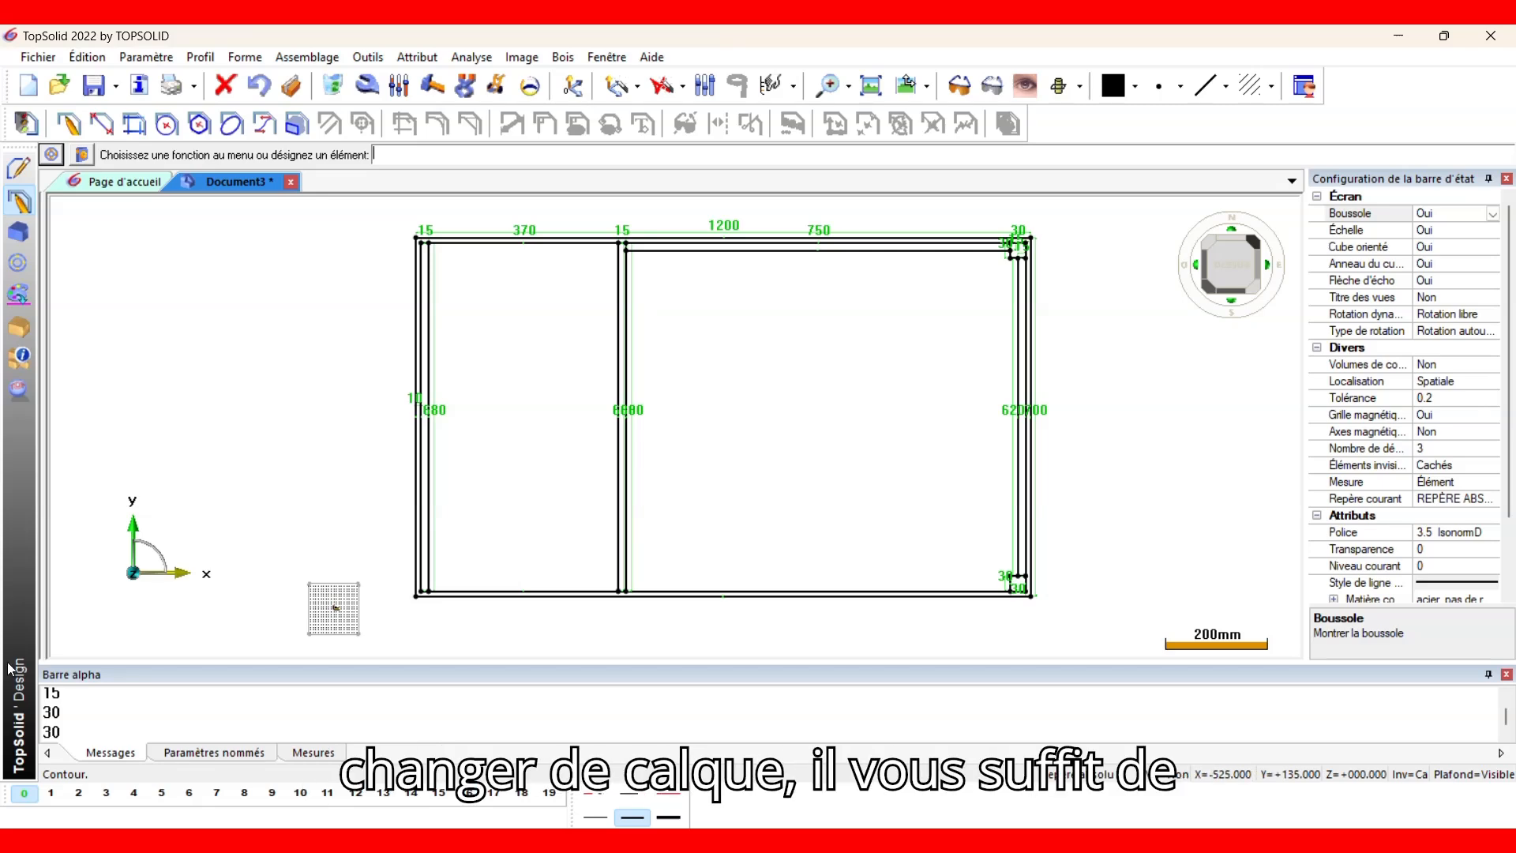
{"action": "left_click", "coordinate": [55, 796]}
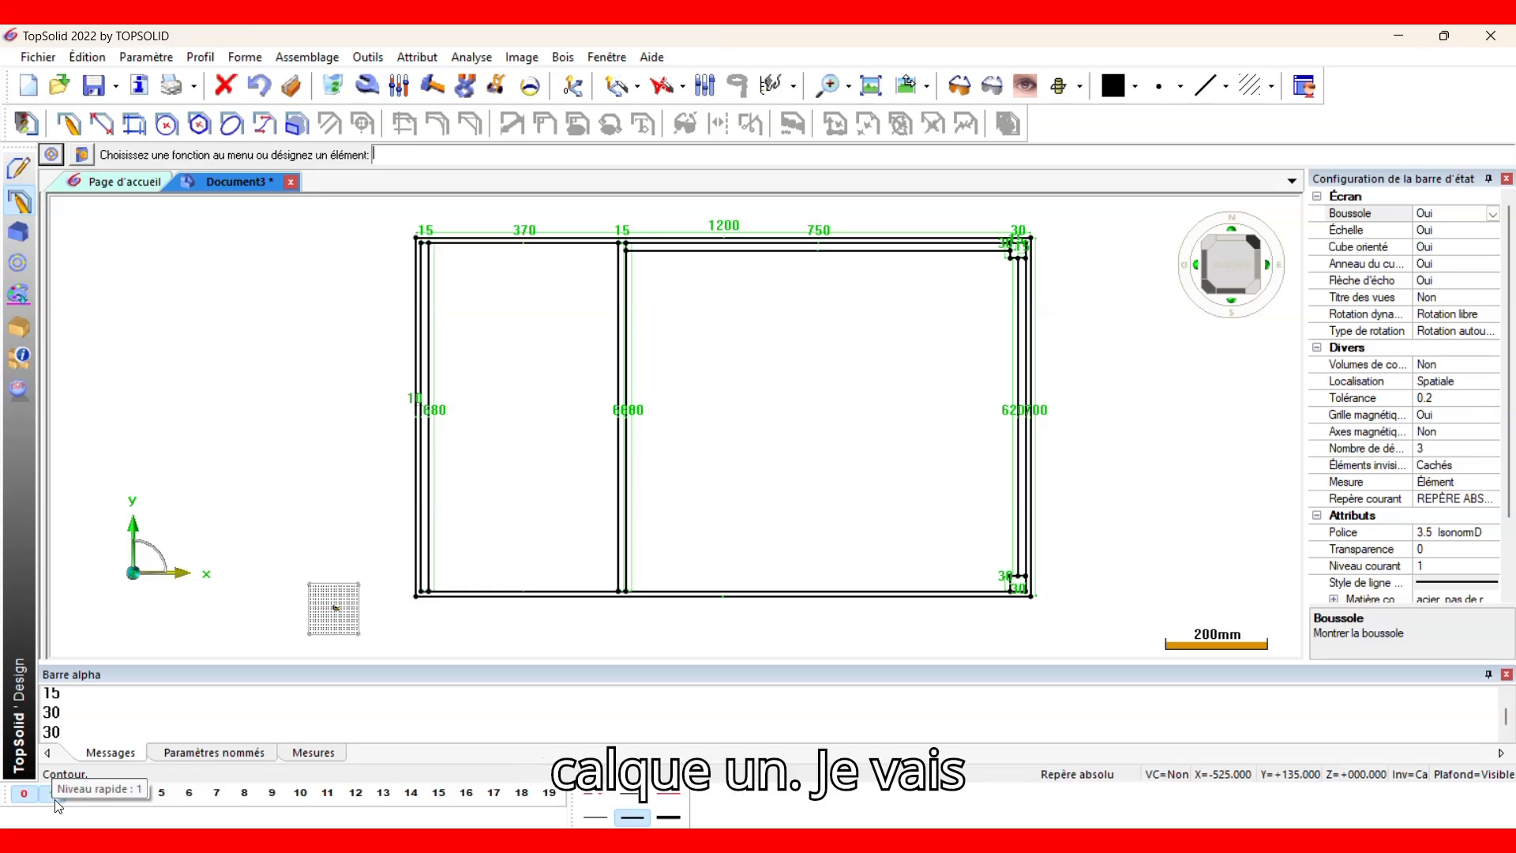
{"action": "left_click", "coordinate": [69, 124]}
{"action": "left_click", "coordinate": [99, 155]}
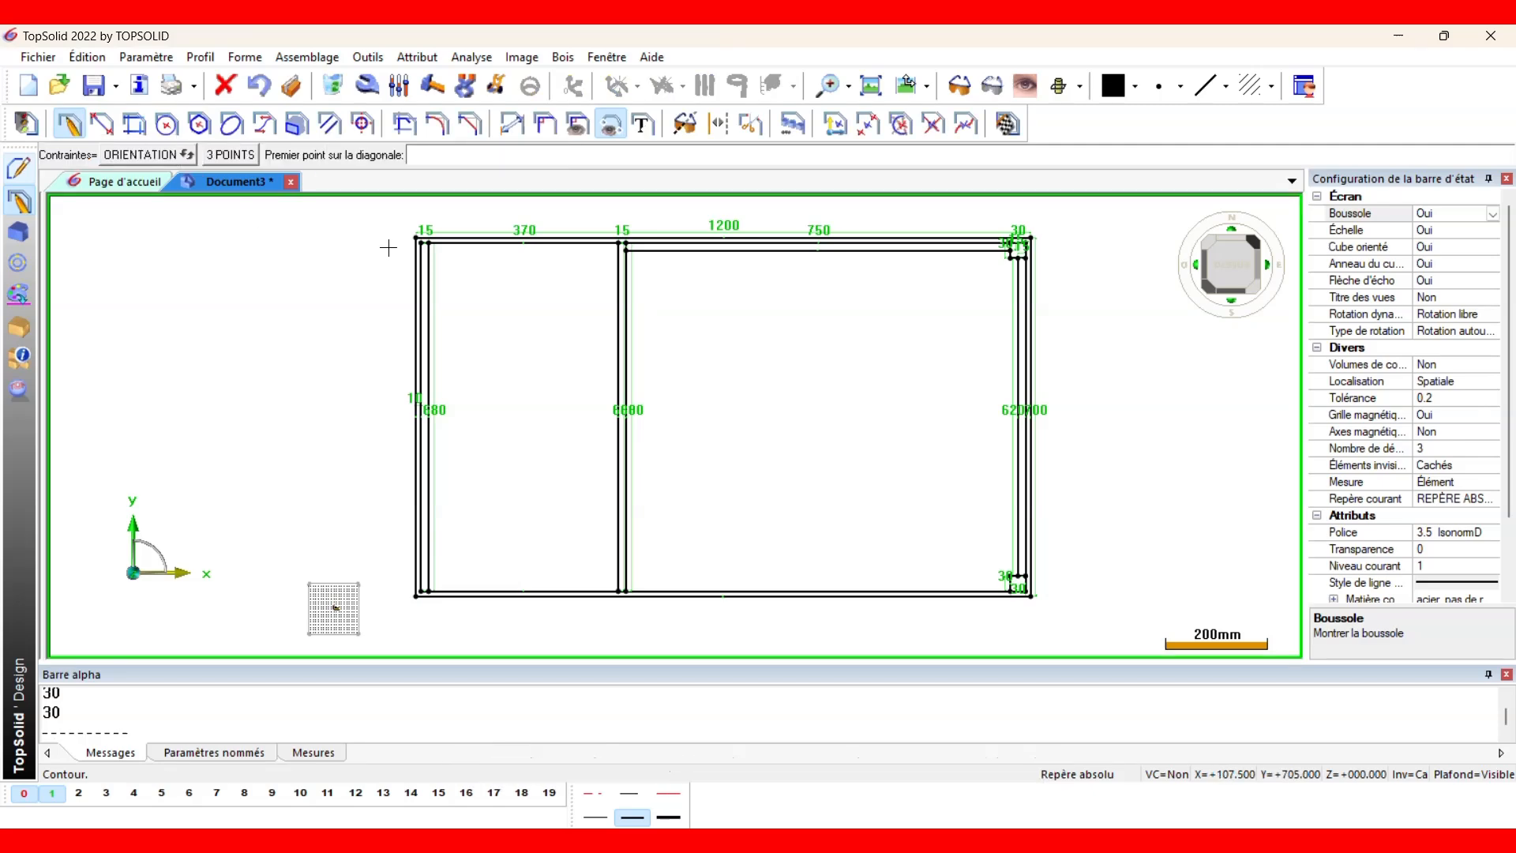
{"action": "scroll", "coordinate": [388, 248], "scroll_direction": "up", "scroll_amount": 2}
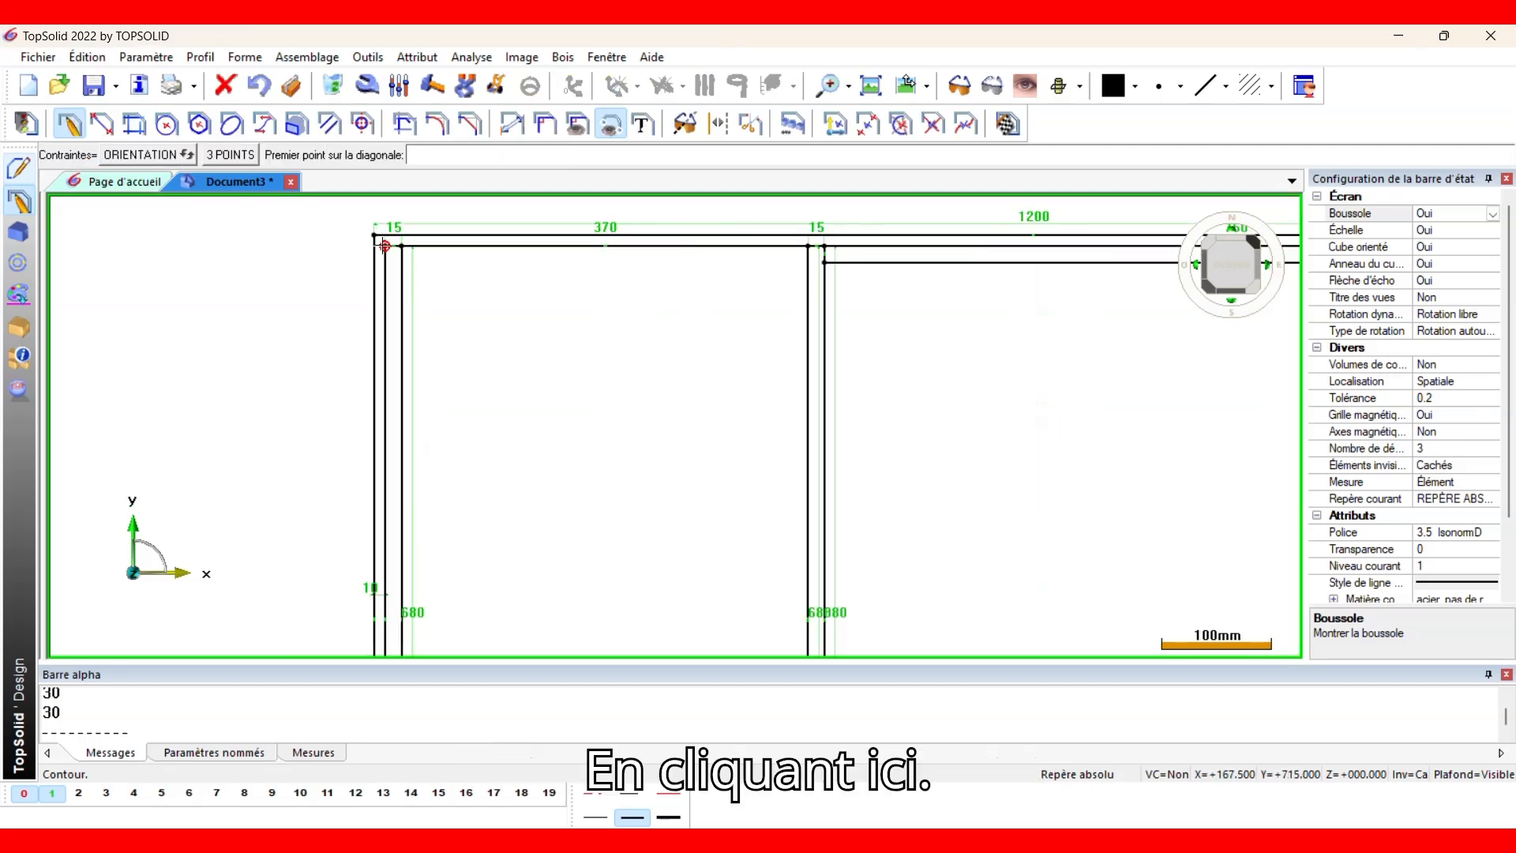
{"action": "left_click", "coordinate": [384, 246]}
{"action": "scroll", "coordinate": [405, 352], "scroll_direction": "down", "scroll_amount": 3}
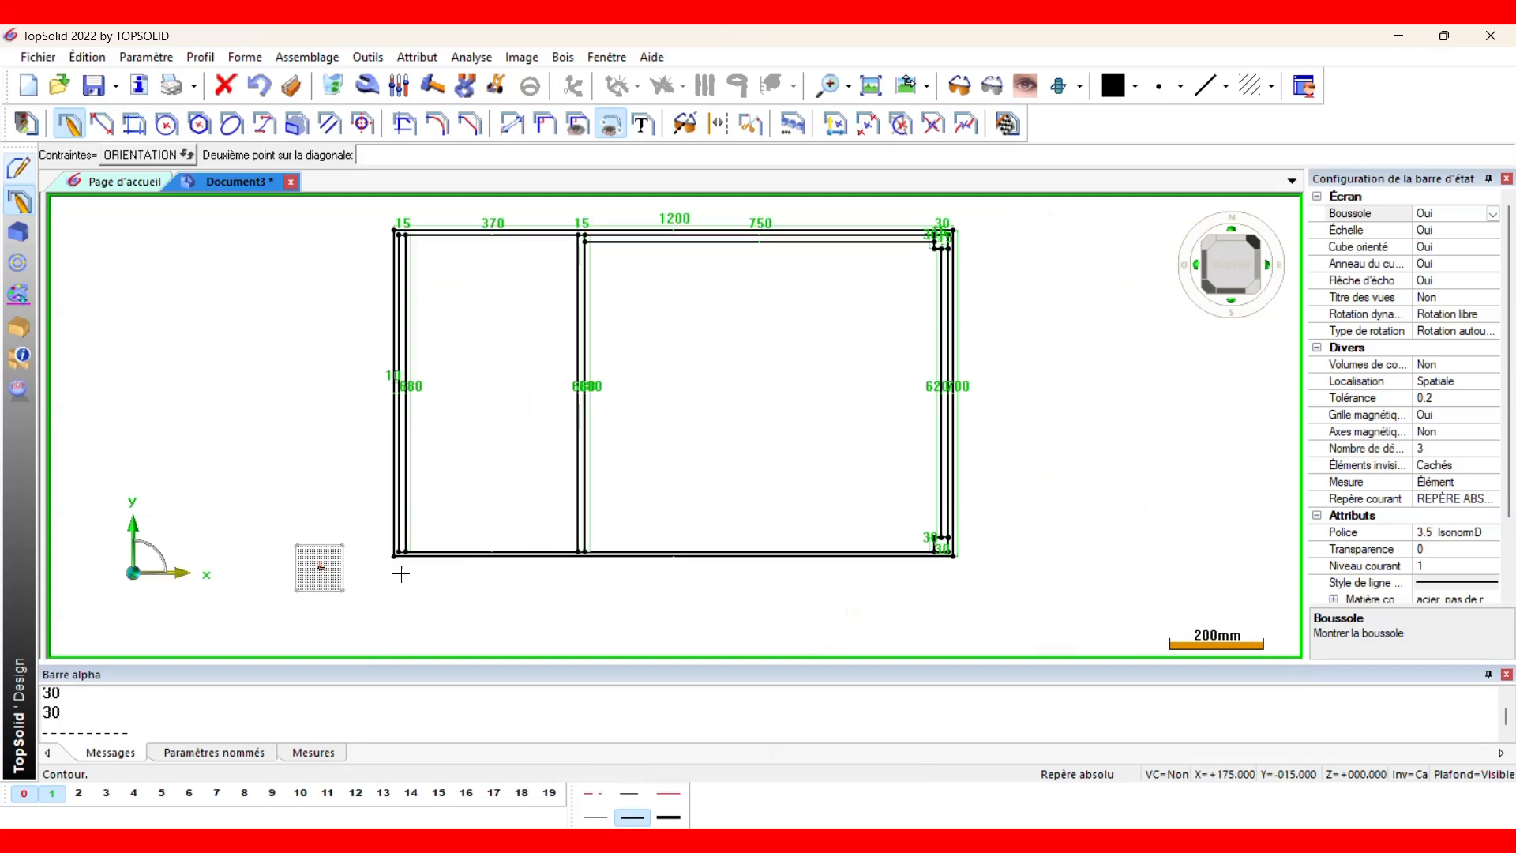
{"action": "scroll", "coordinate": [405, 557], "scroll_direction": "up", "scroll_amount": 4}
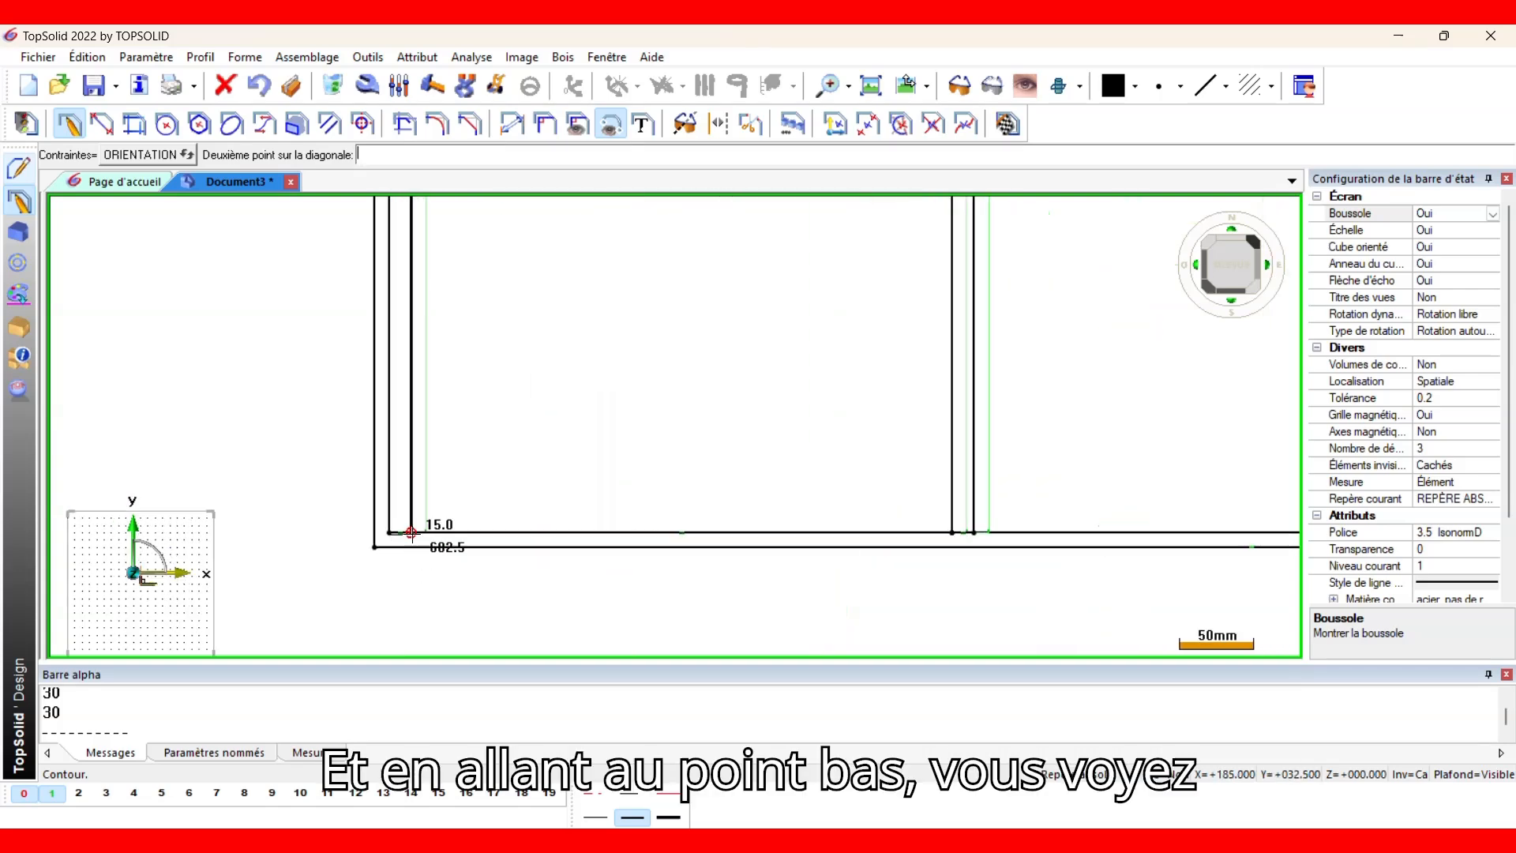
{"action": "left_click", "coordinate": [410, 535]}
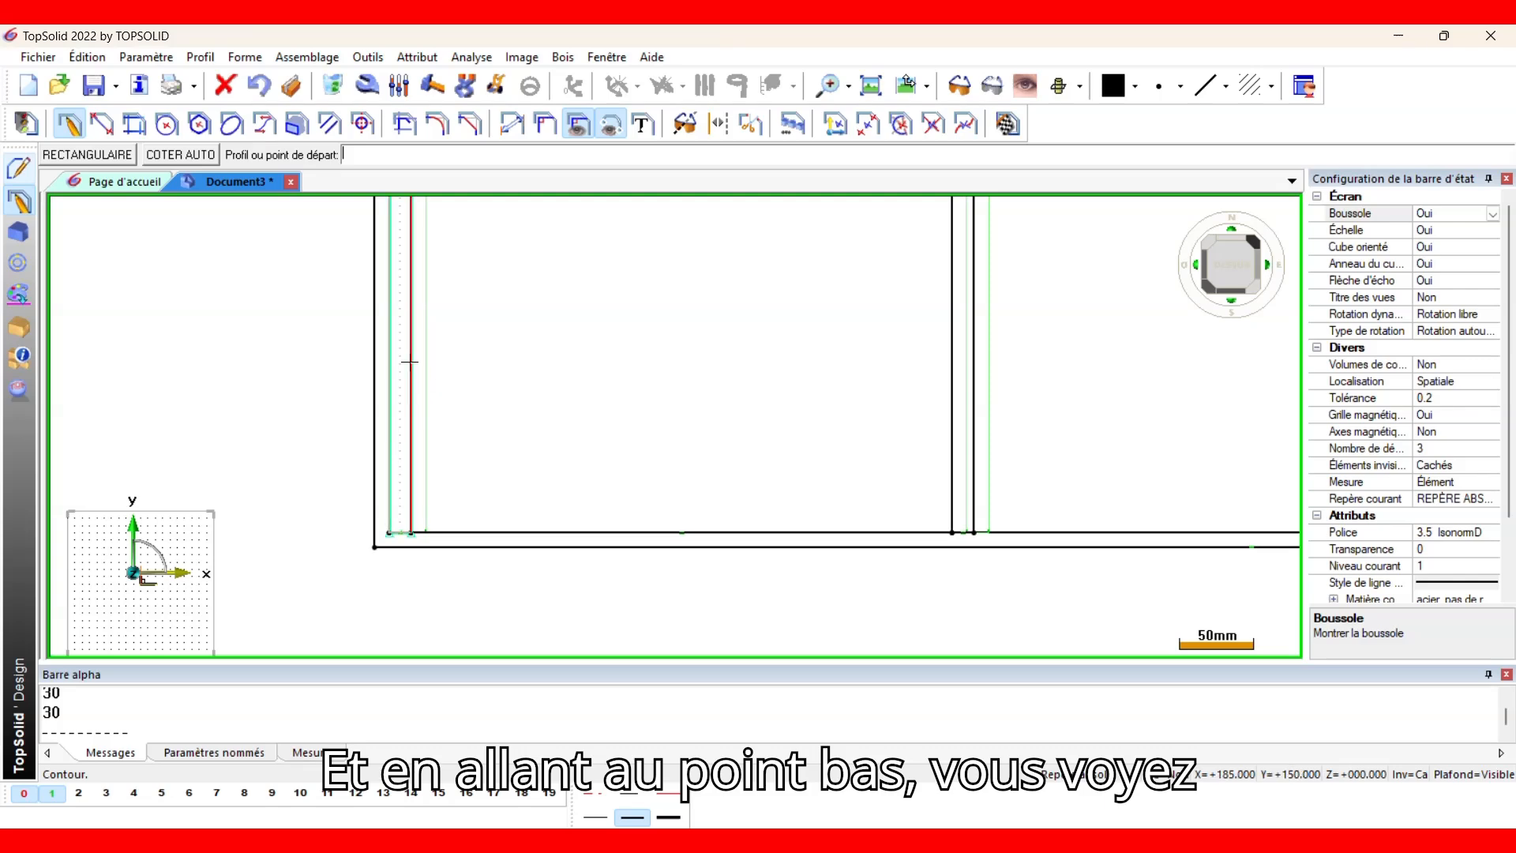
Hide layer 0 and extrude the left upright's contour 800 mm downward as a solid.
{"action": "scroll", "coordinate": [403, 365], "scroll_direction": "up", "scroll_amount": 3}
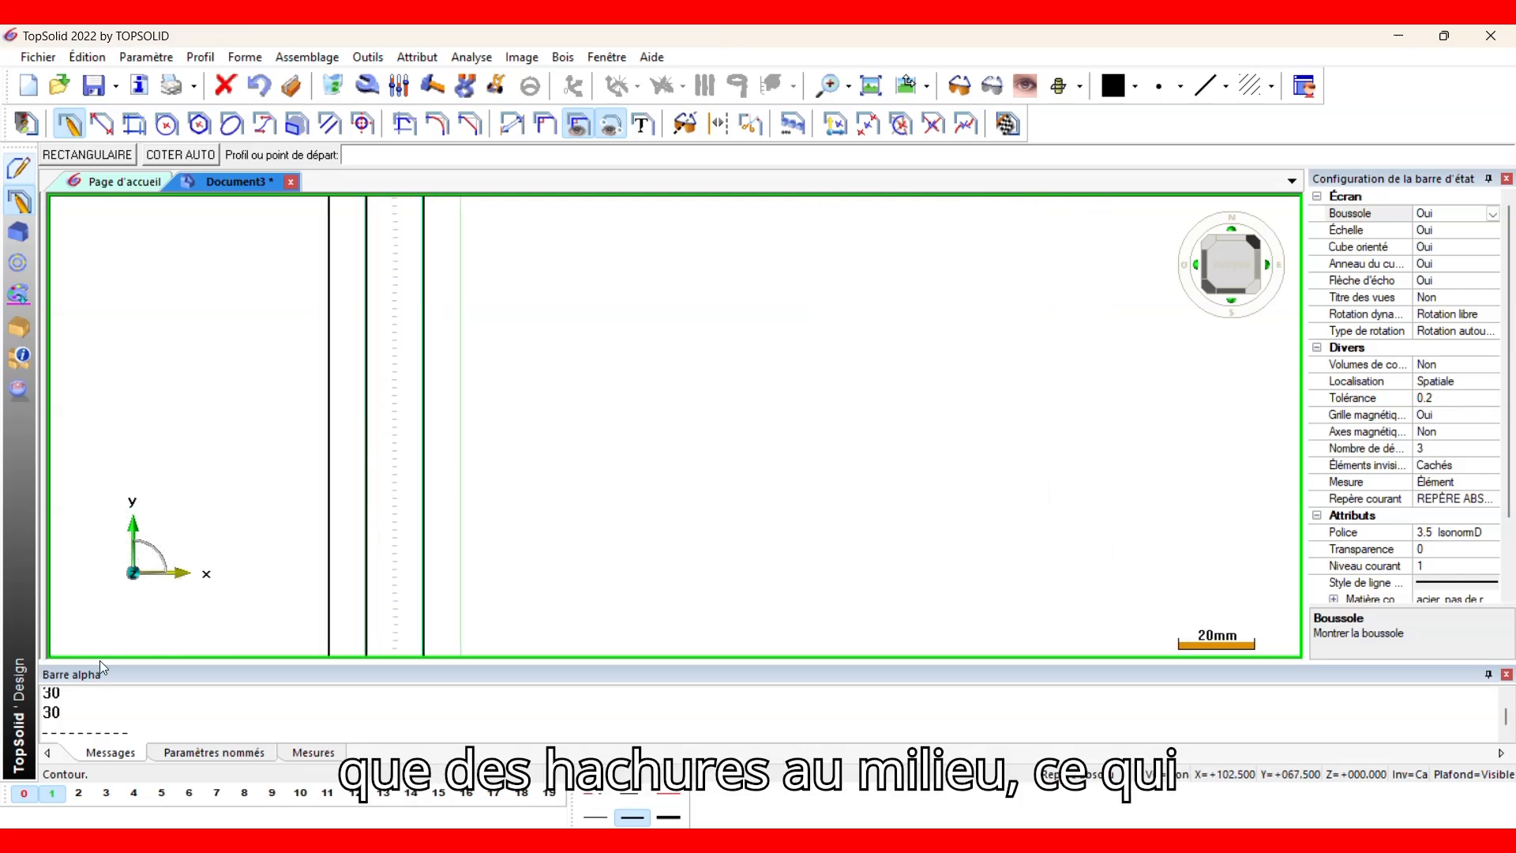
{"action": "scroll", "coordinate": [493, 443], "scroll_direction": "down", "scroll_amount": 3}
{"action": "scroll", "coordinate": [499, 418], "scroll_direction": "down", "scroll_amount": 4}
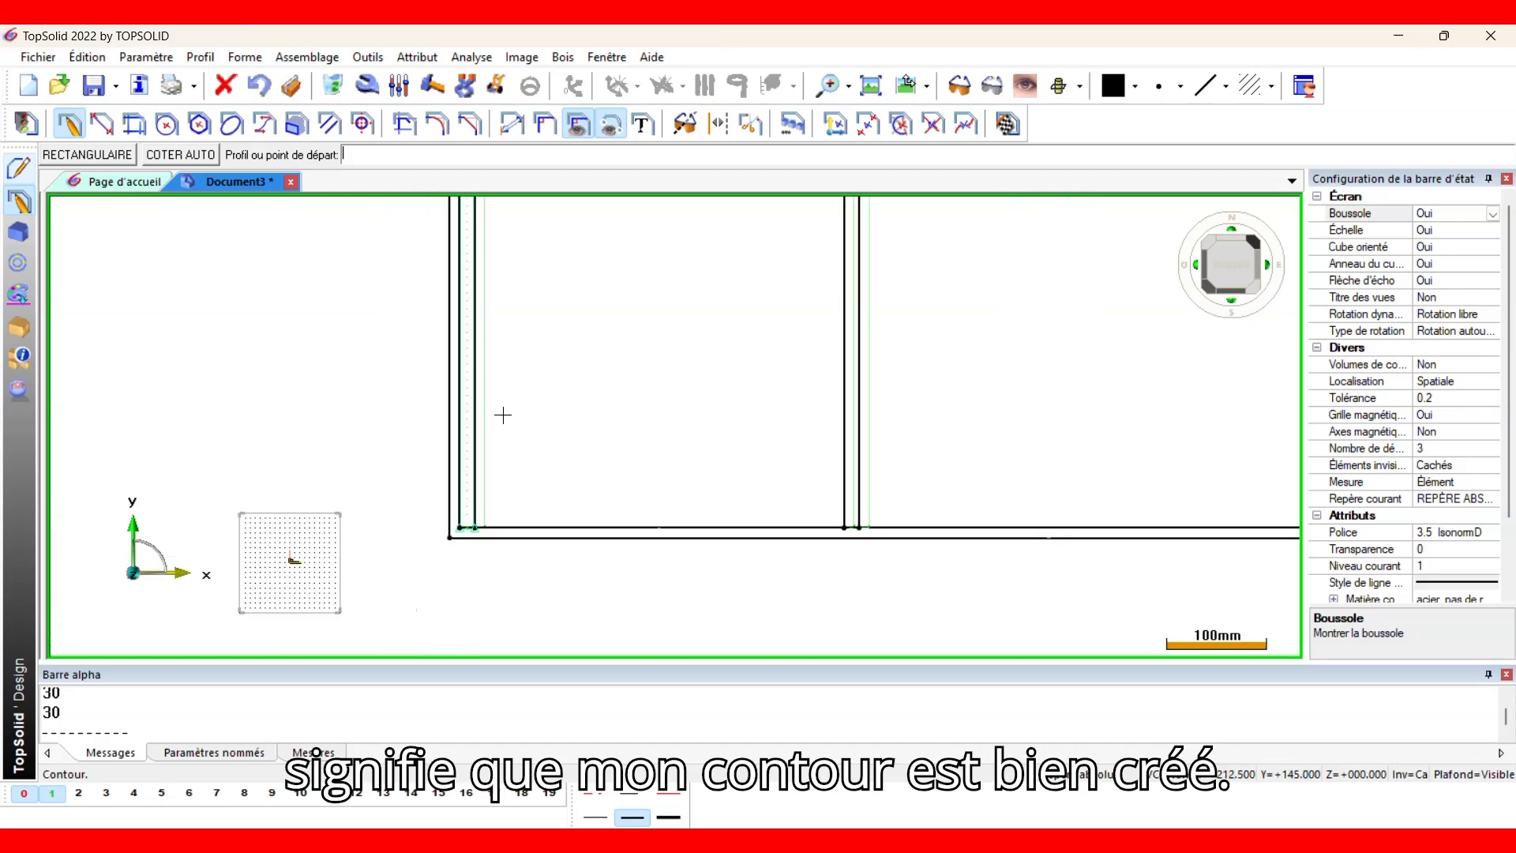
{"action": "middle_click_drag", "start_coordinate": [580, 388], "coordinate": [525, 432]}
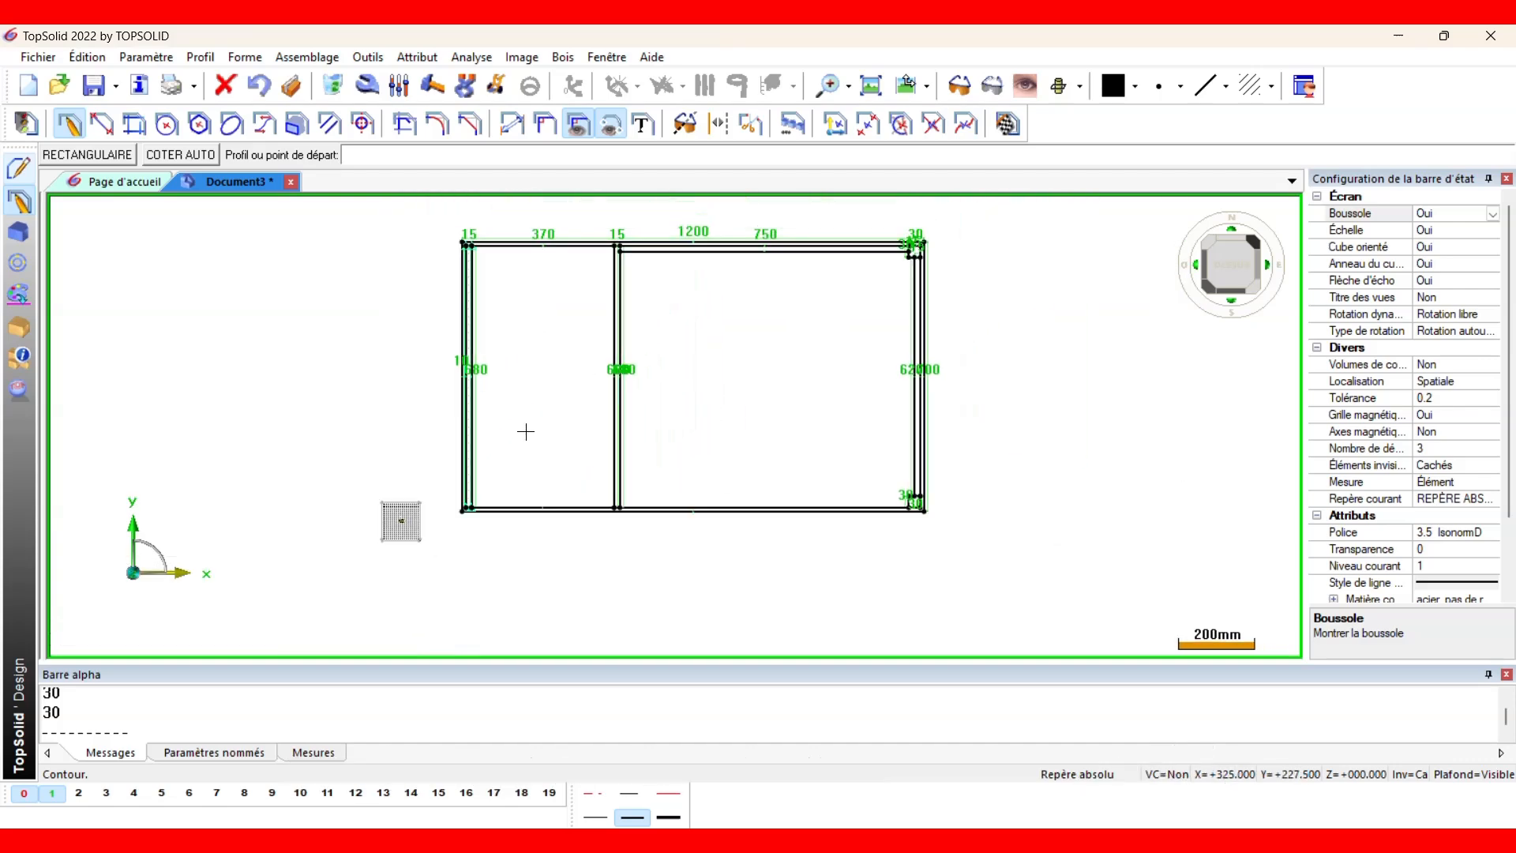
{"action": "left_click", "coordinate": [23, 795]}
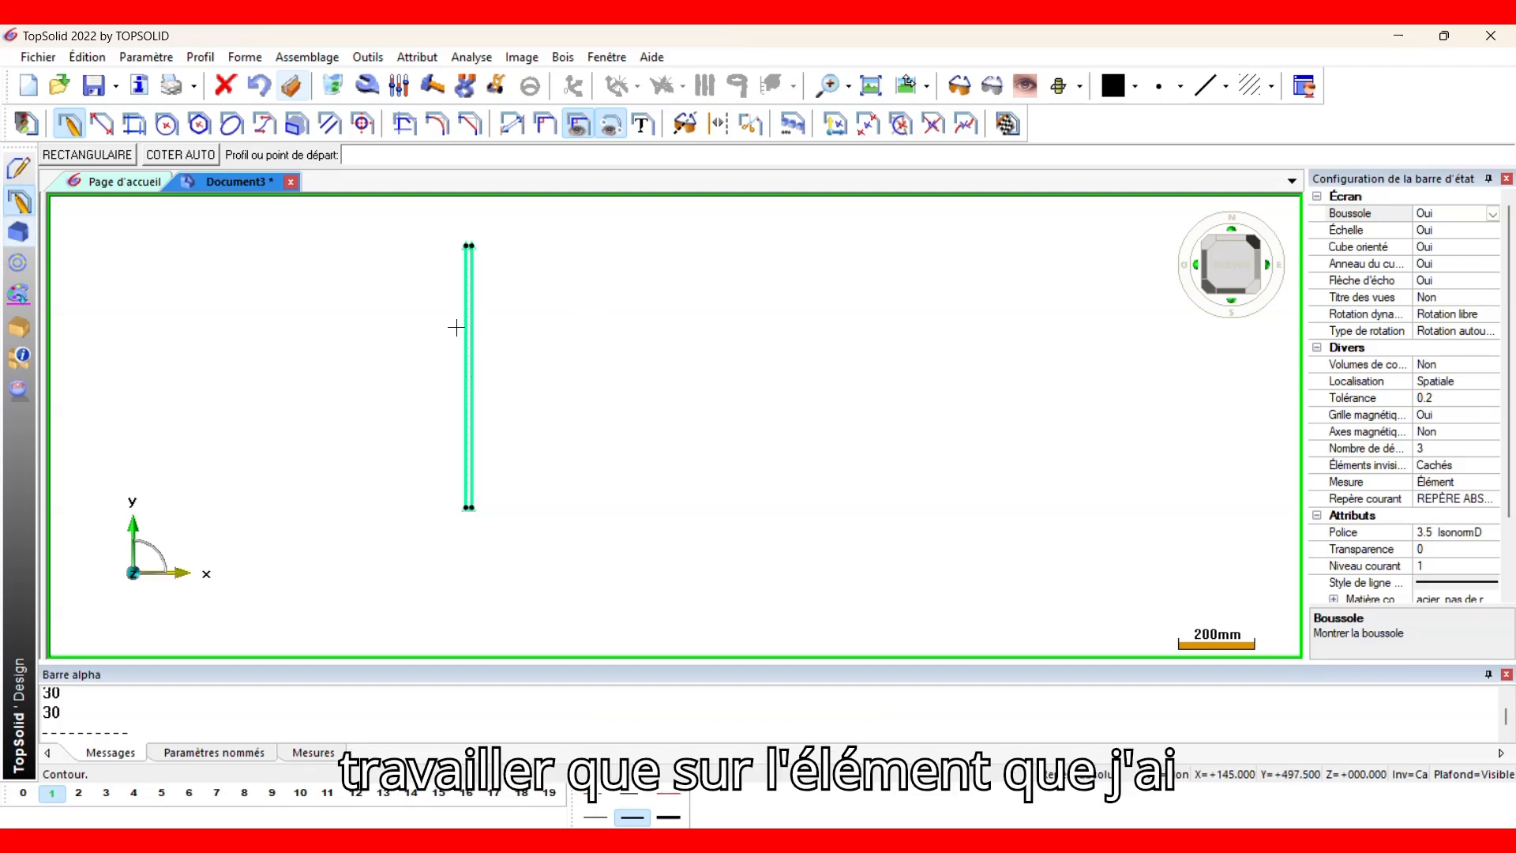
{"action": "left_click", "coordinate": [17, 234]}
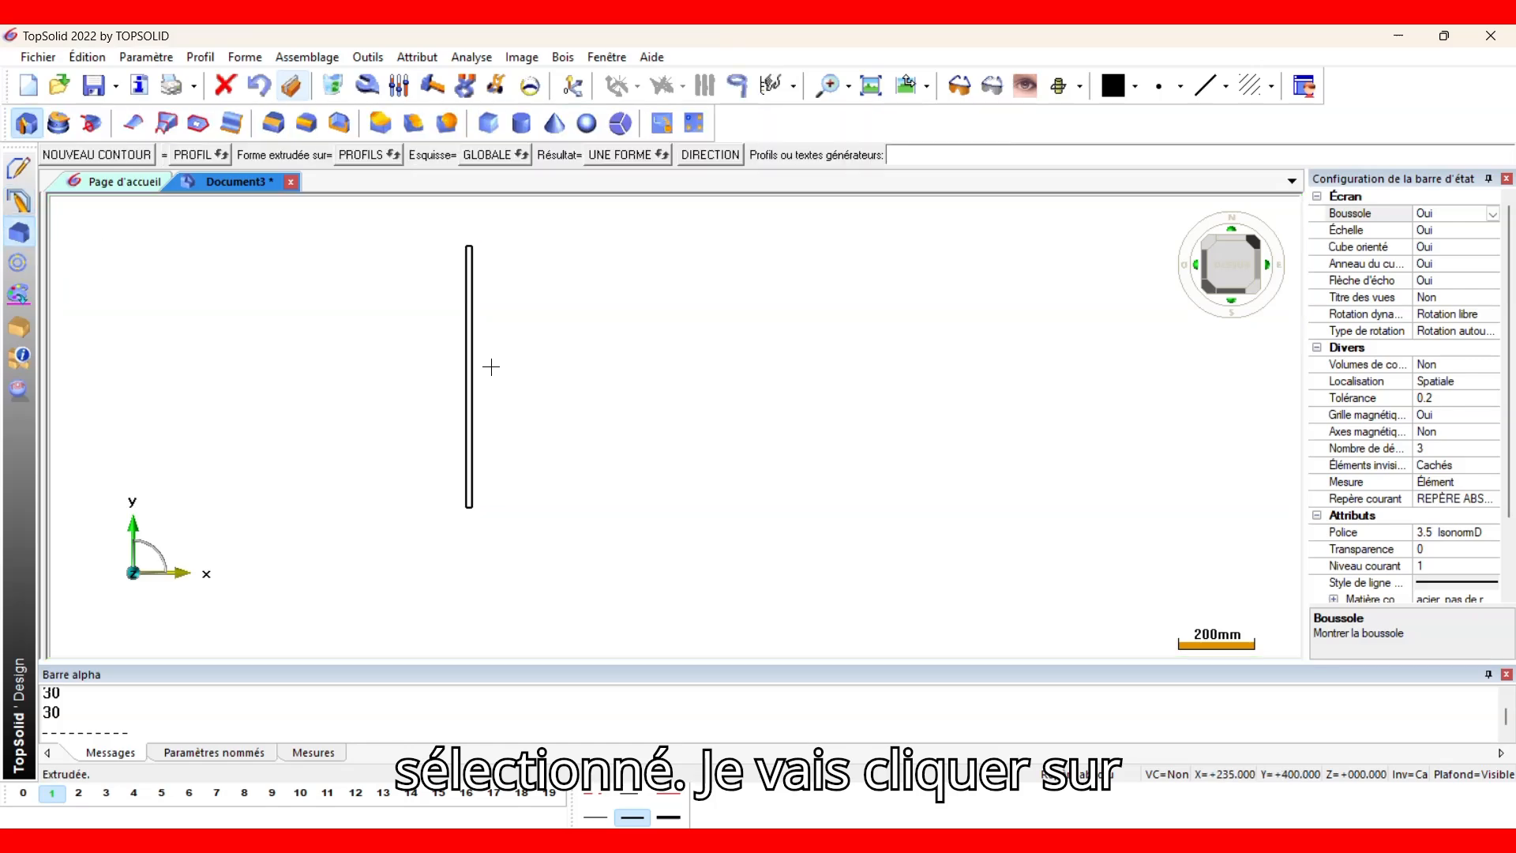
{"action": "left_click", "coordinate": [468, 357]}
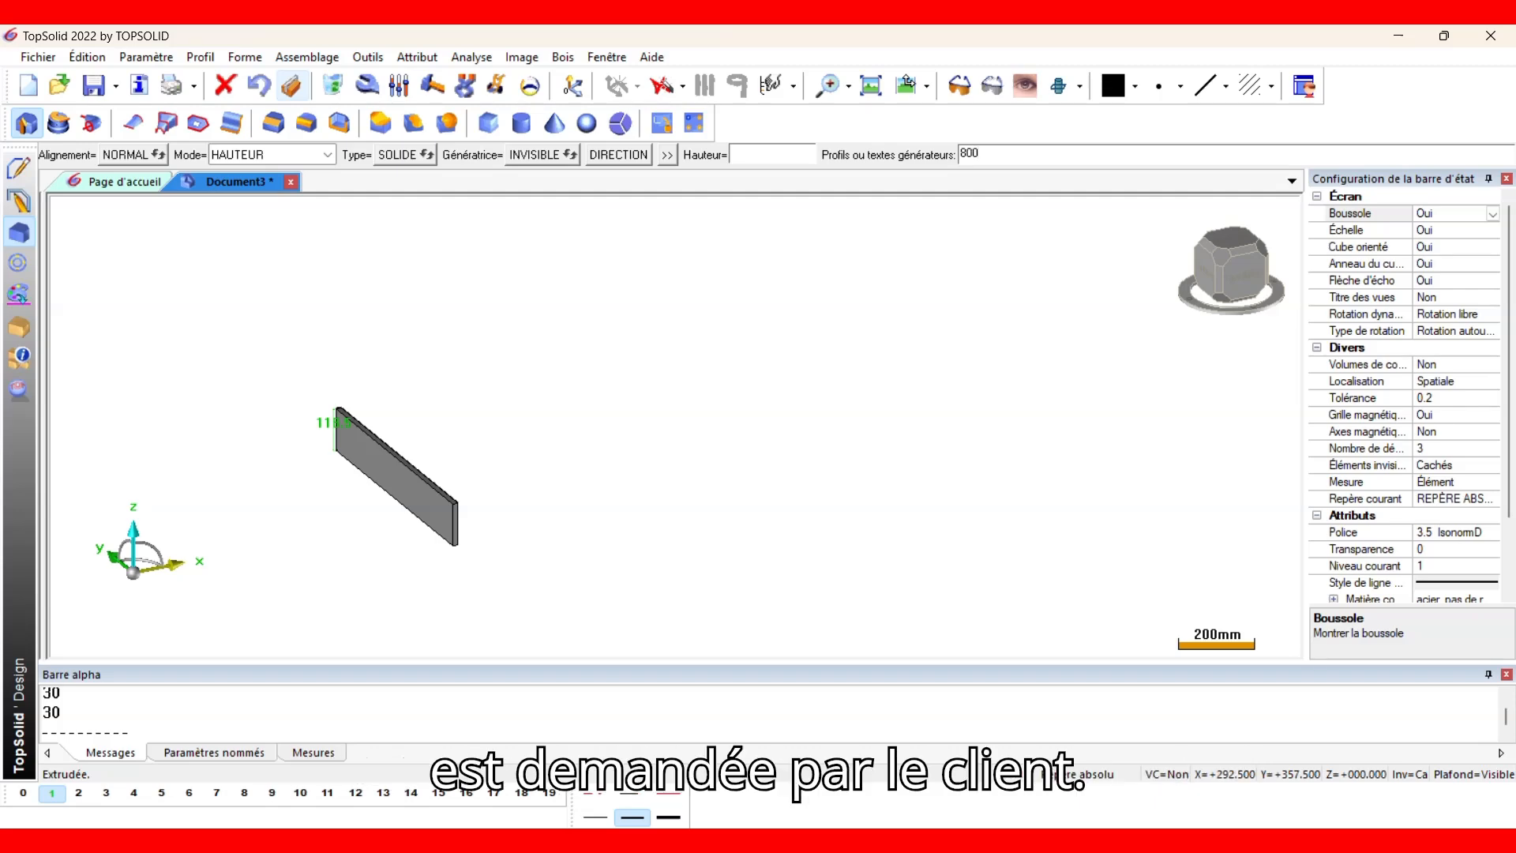
{"action": "key", "text": "Return"}
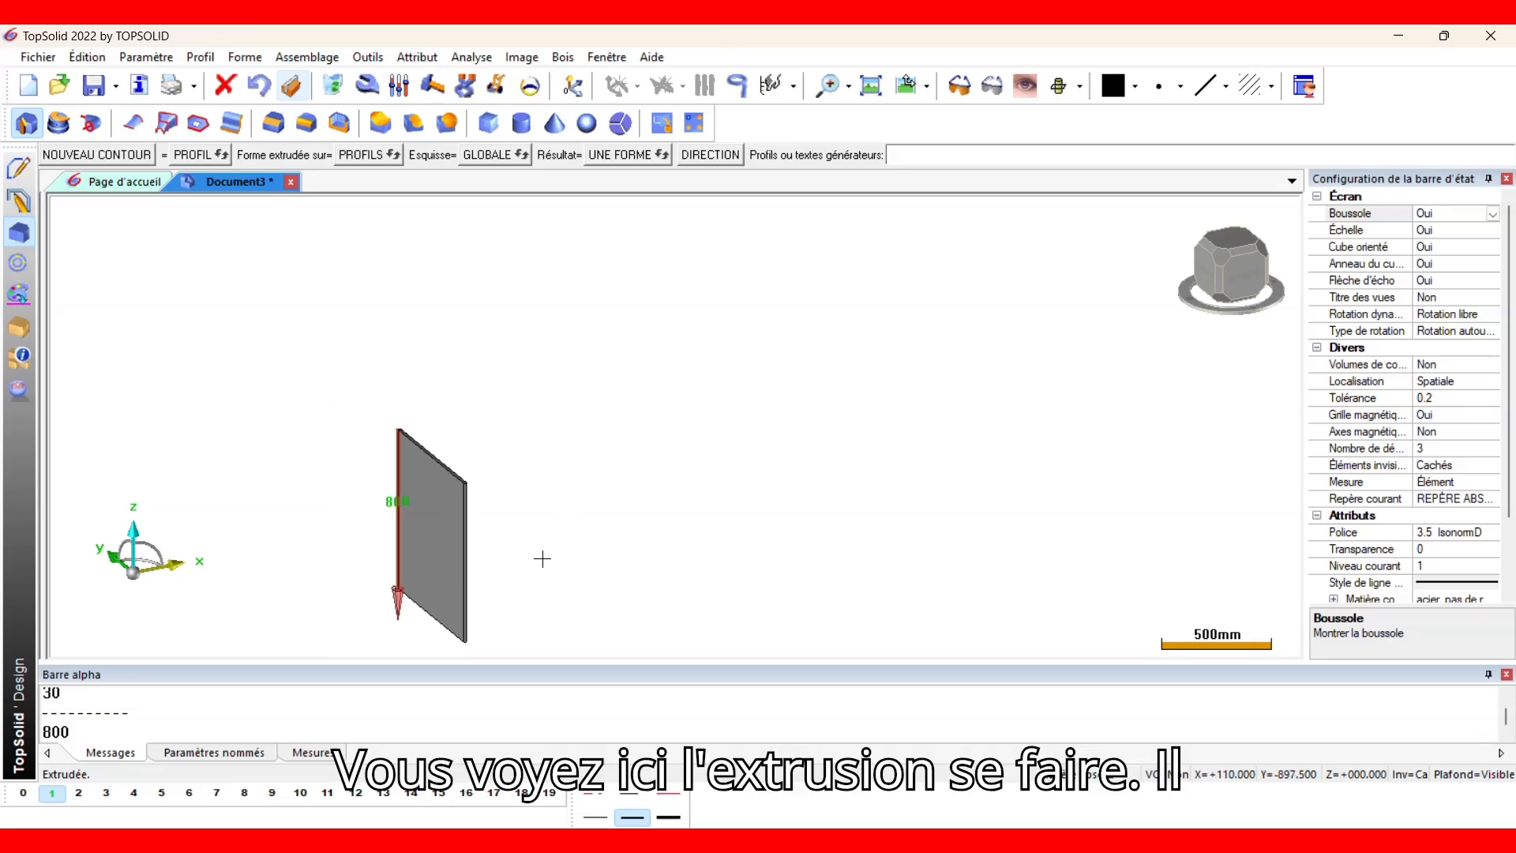
{"action": "scroll", "coordinate": [478, 511], "scroll_direction": "up", "scroll_amount": 2}
{"action": "middle_click_drag", "start_coordinate": [666, 542], "coordinate": [708, 440]}
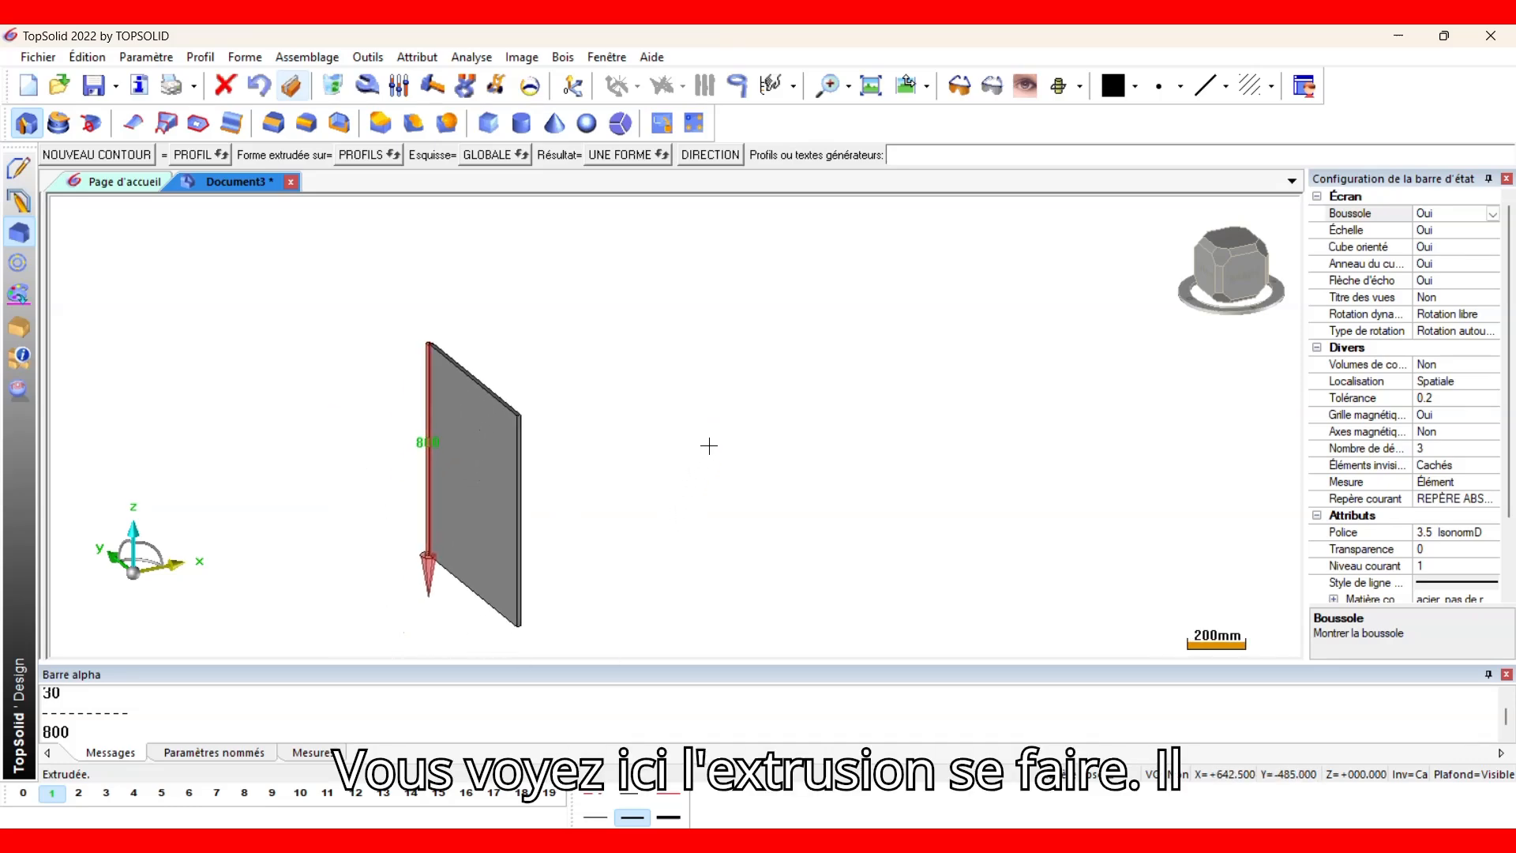
{"action": "key", "text": "Escape"}
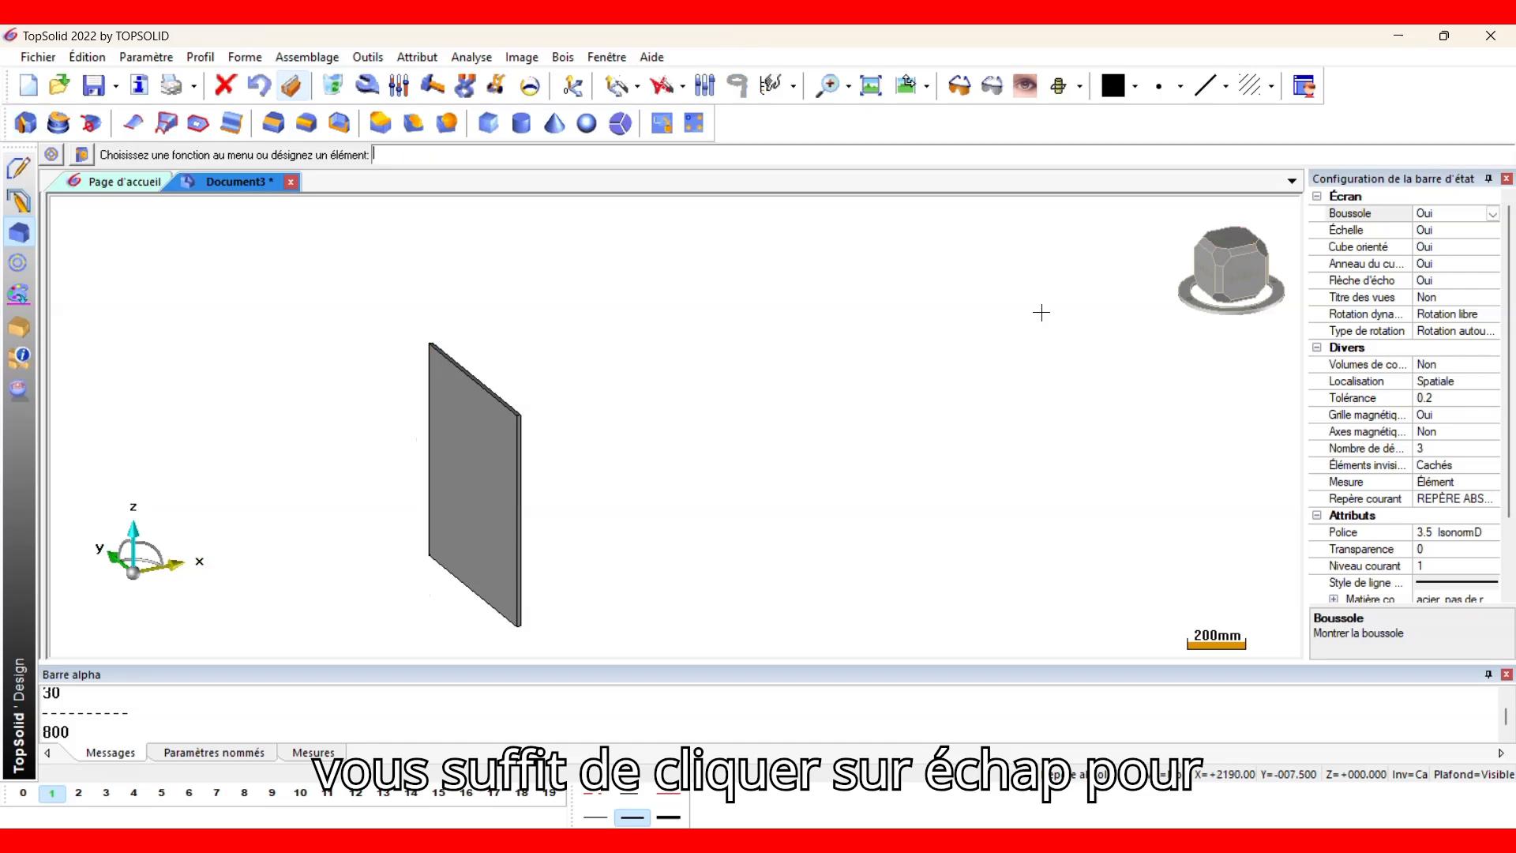
Show layer 0 again in top view and create a rectangular contour on layer 2 filling the space between the two uprights.
{"action": "left_click", "coordinate": [1224, 237]}
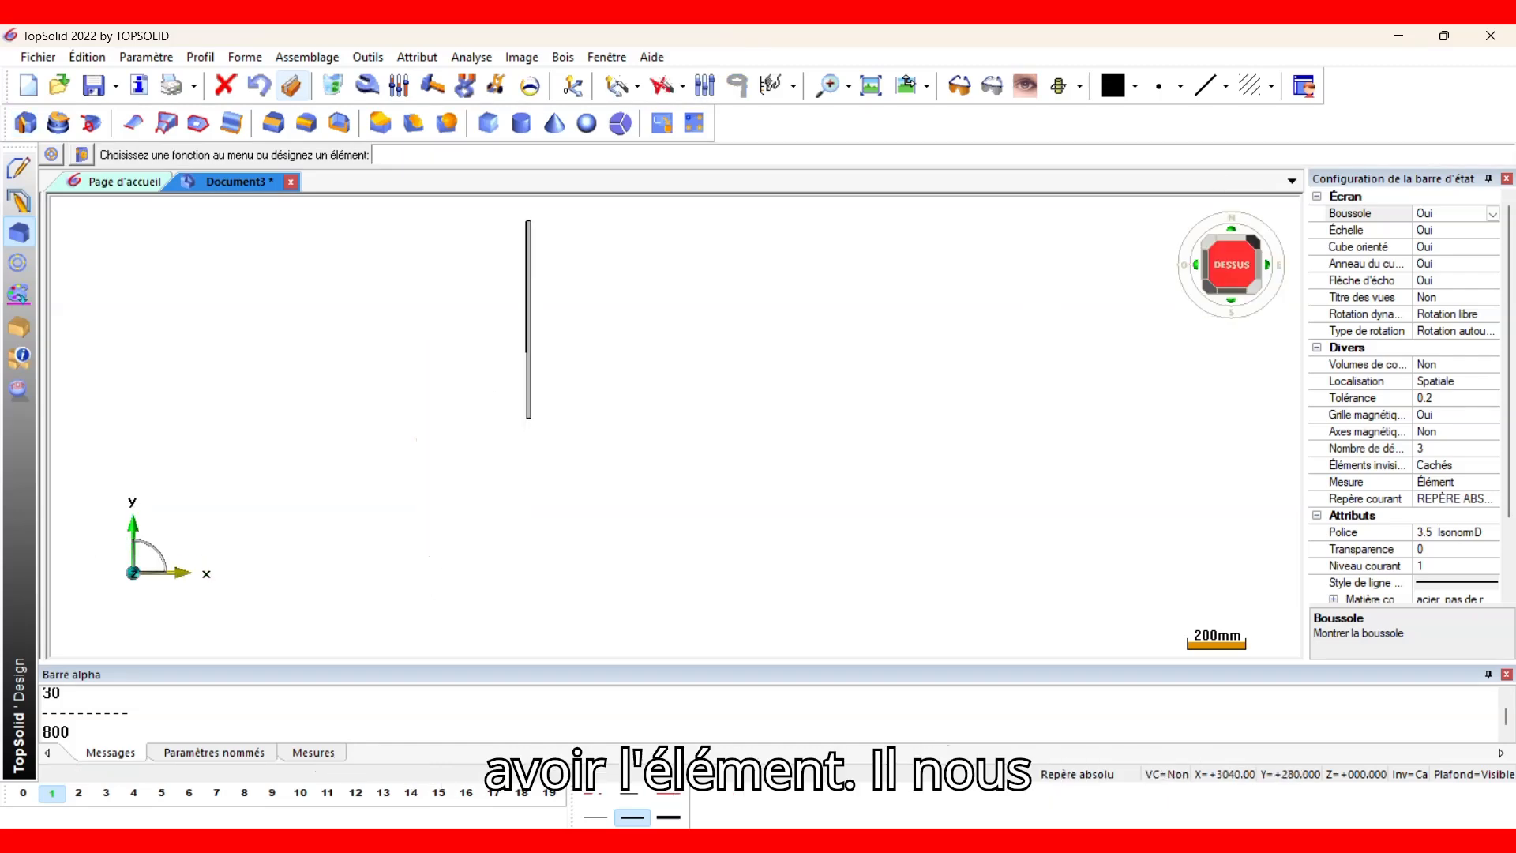
{"action": "left_click", "coordinate": [23, 794]}
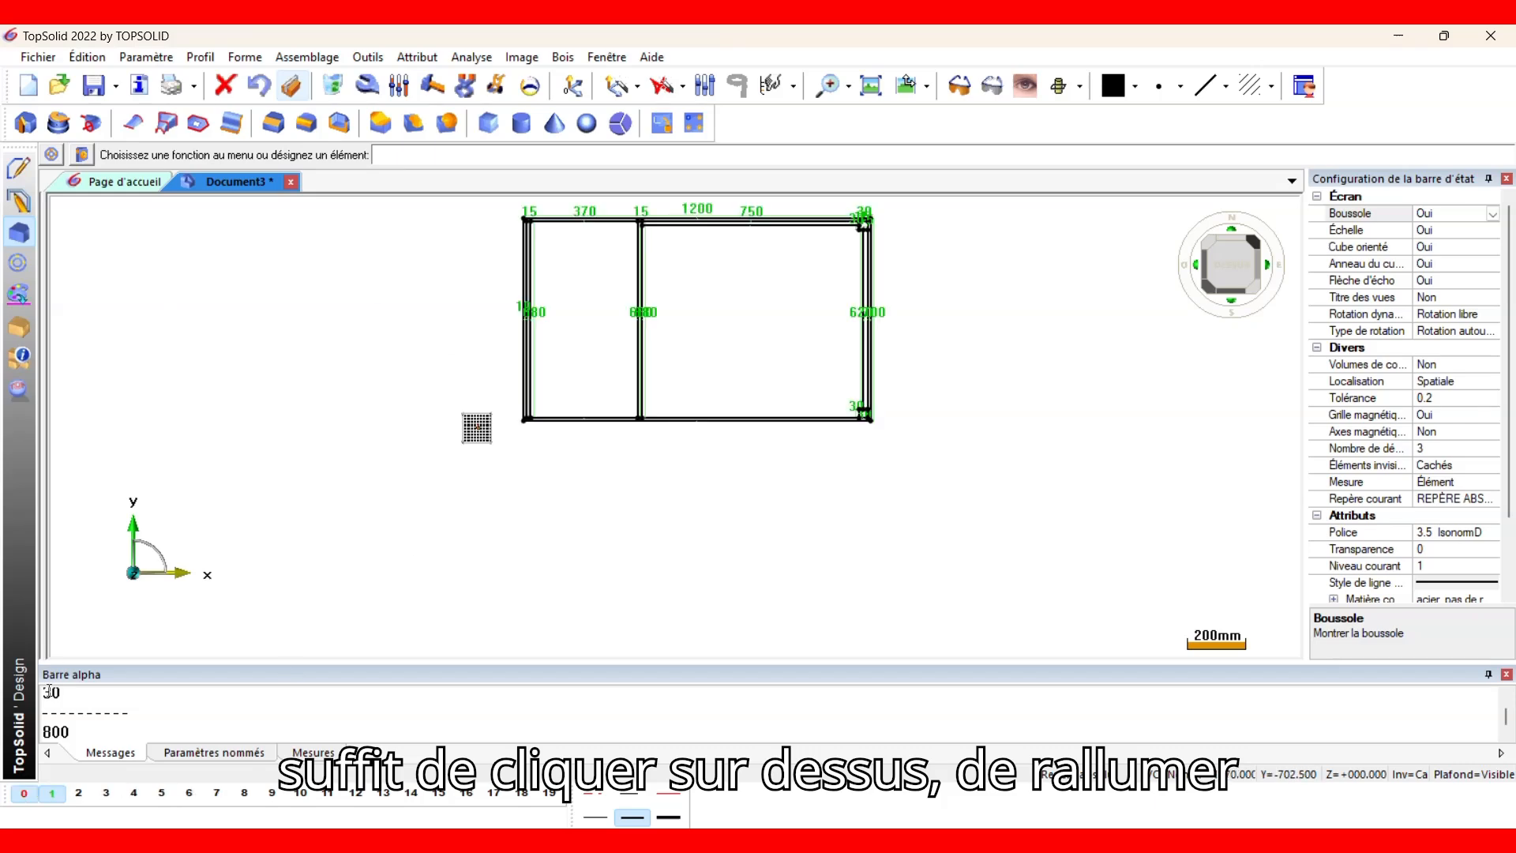
{"action": "left_click", "coordinate": [79, 794]}
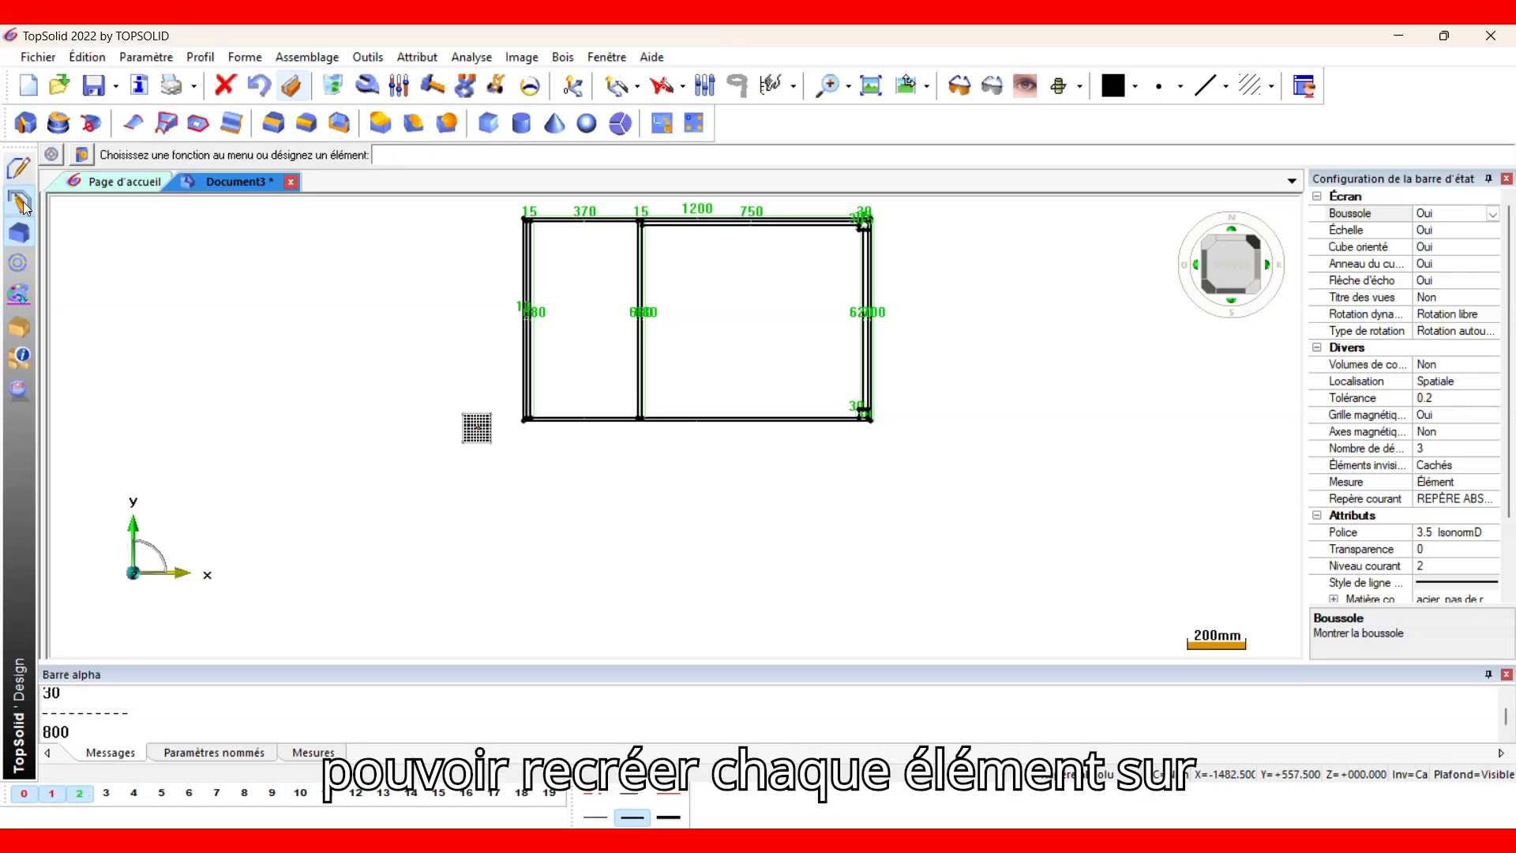
{"action": "left_click", "coordinate": [22, 203]}
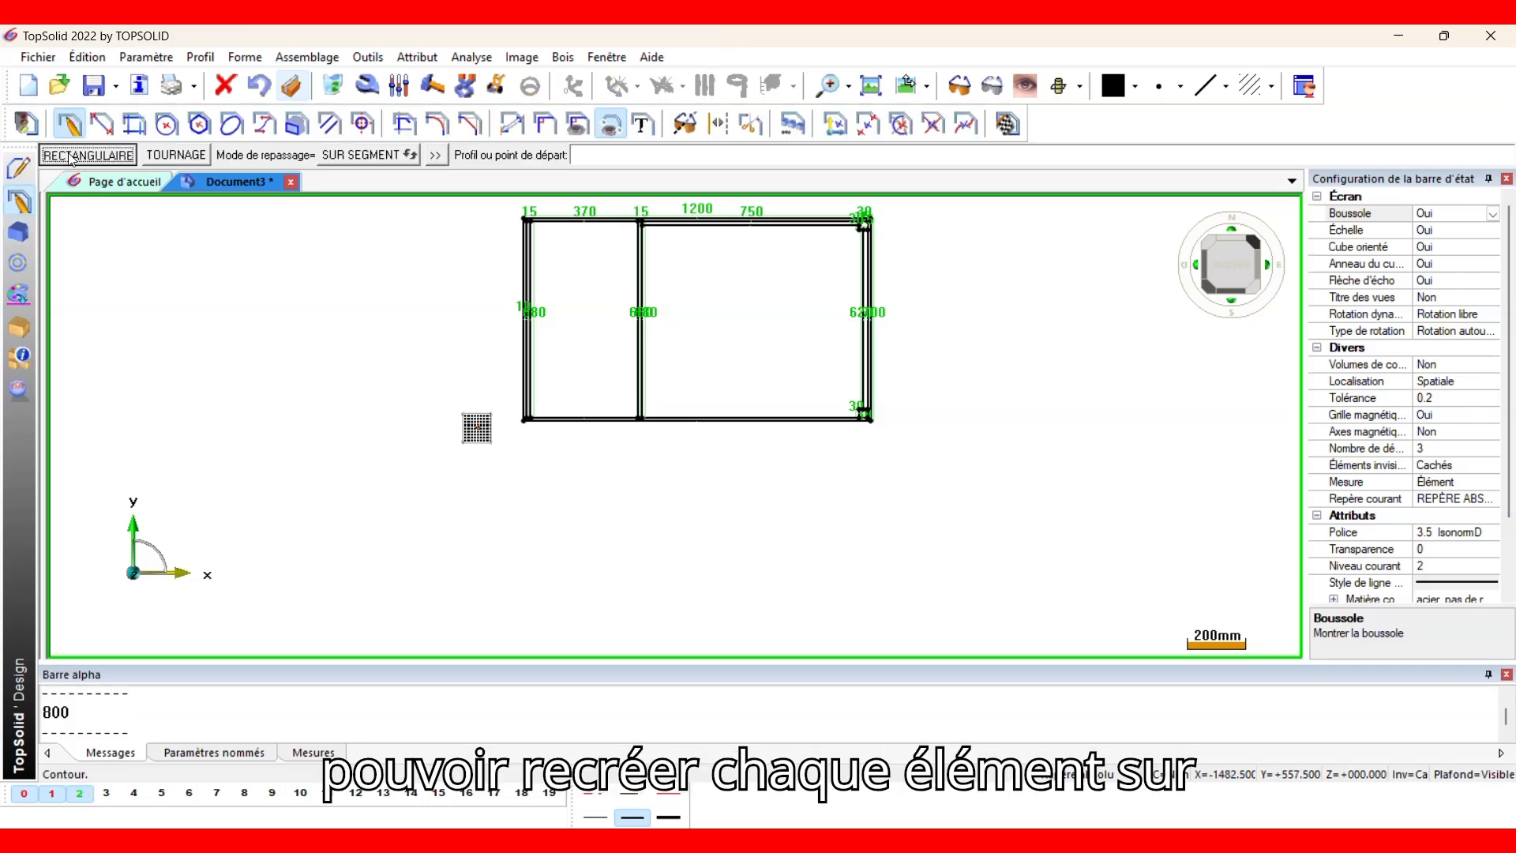
{"action": "scroll", "coordinate": [493, 219], "scroll_direction": "up", "scroll_amount": 3}
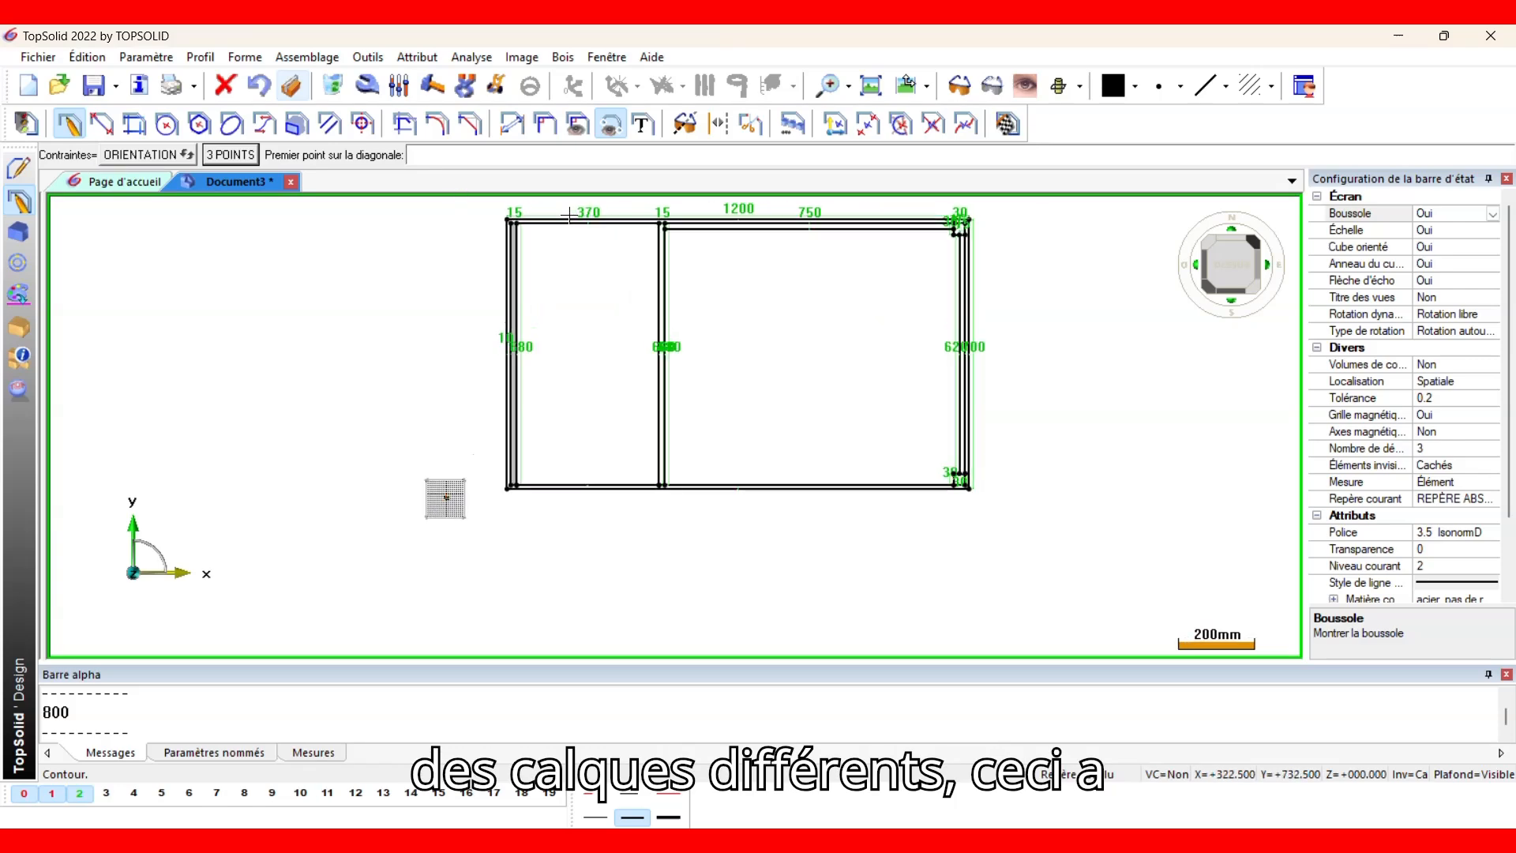
{"action": "left_click", "coordinate": [494, 221]}
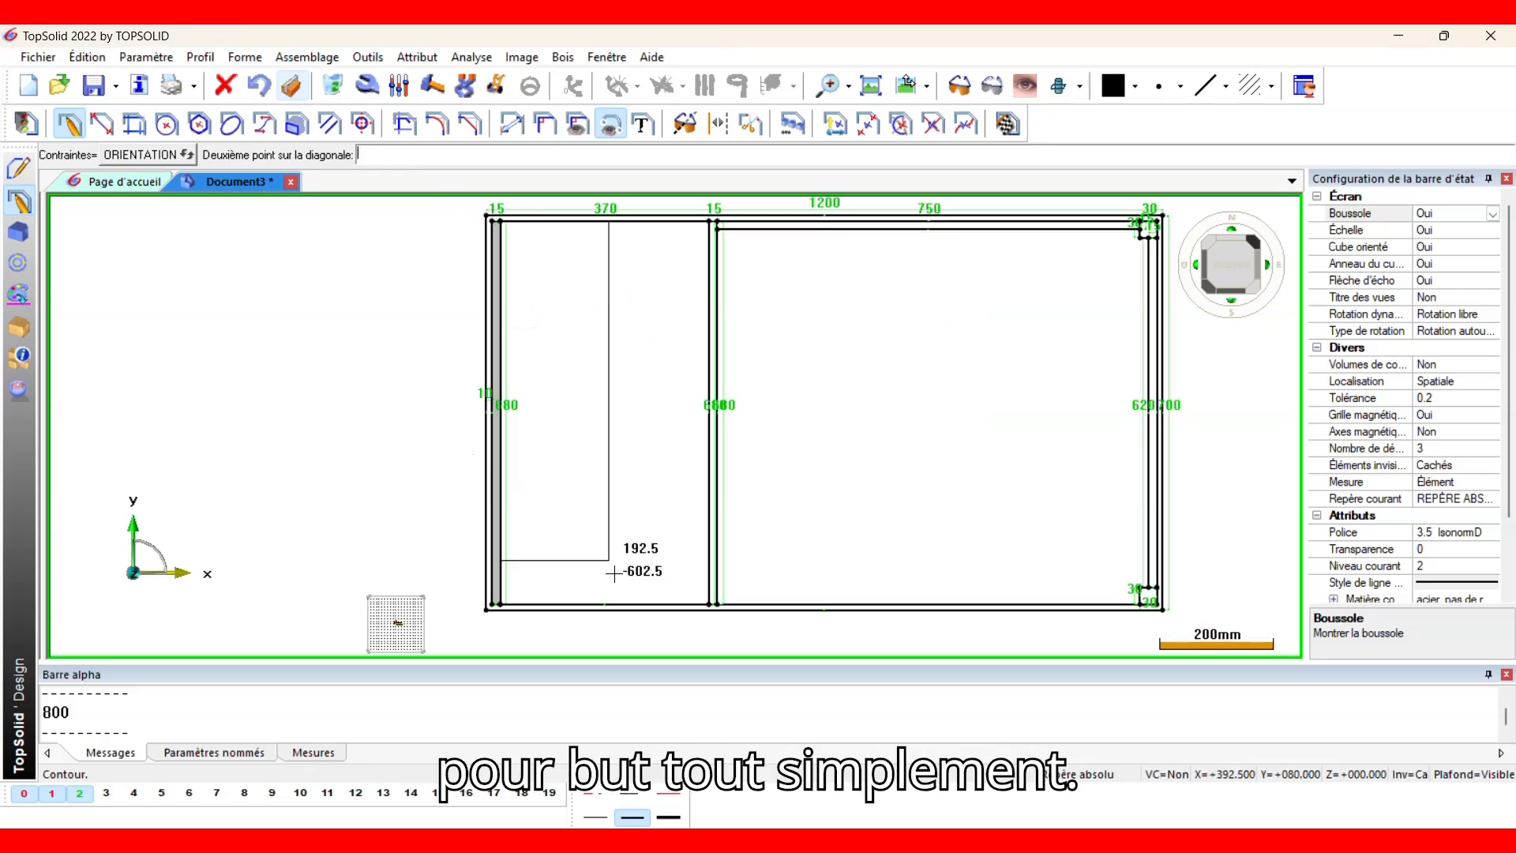
{"action": "left_click", "coordinate": [710, 607]}
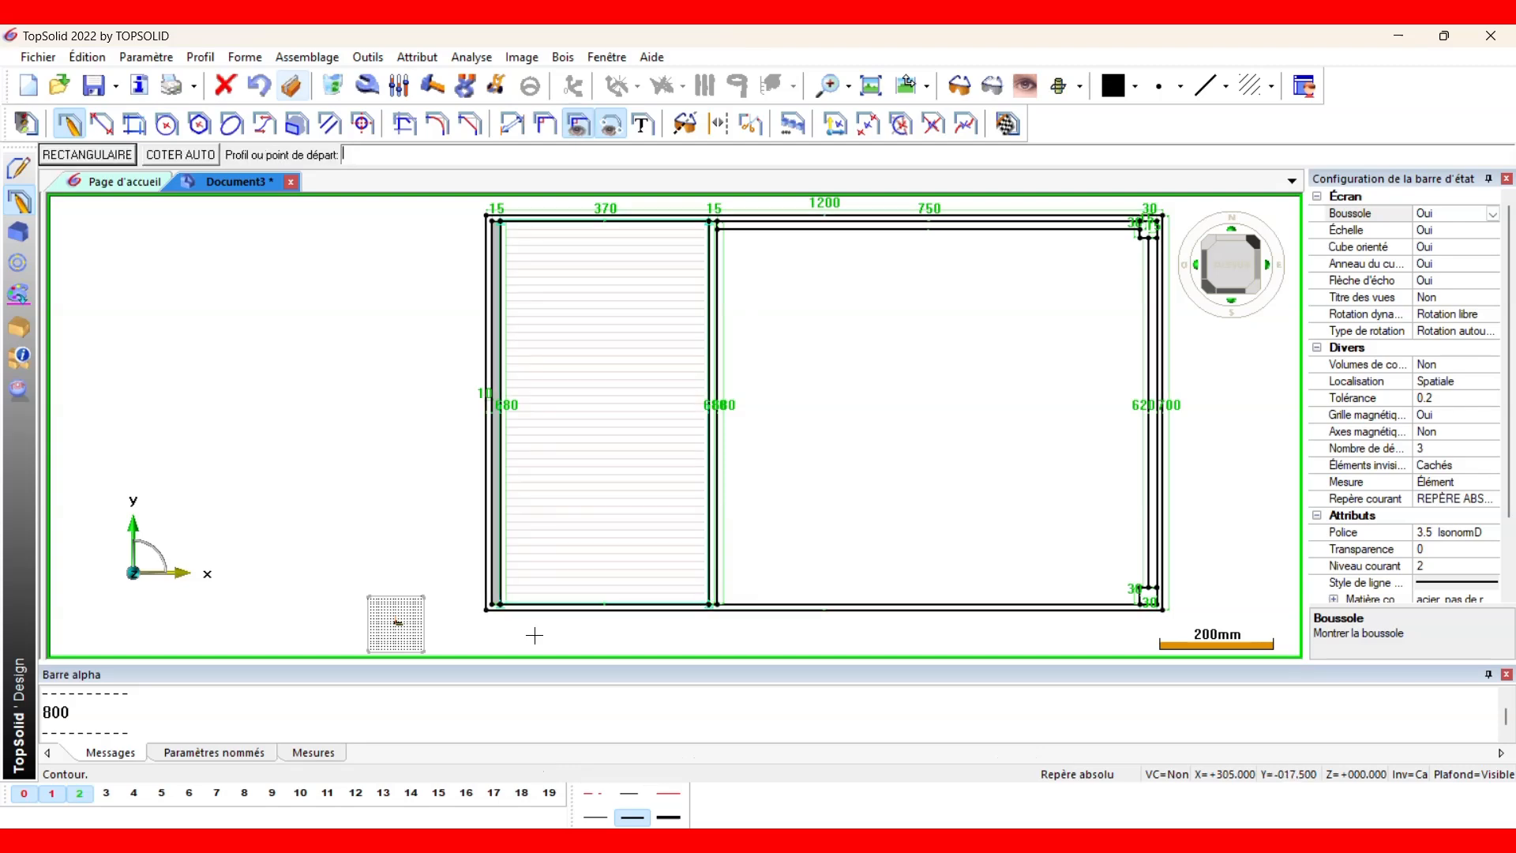
Hide layer 0 and extrude the contour between the two uprights 15 mm downward as a solid panel.
{"action": "left_click", "coordinate": [24, 794]}
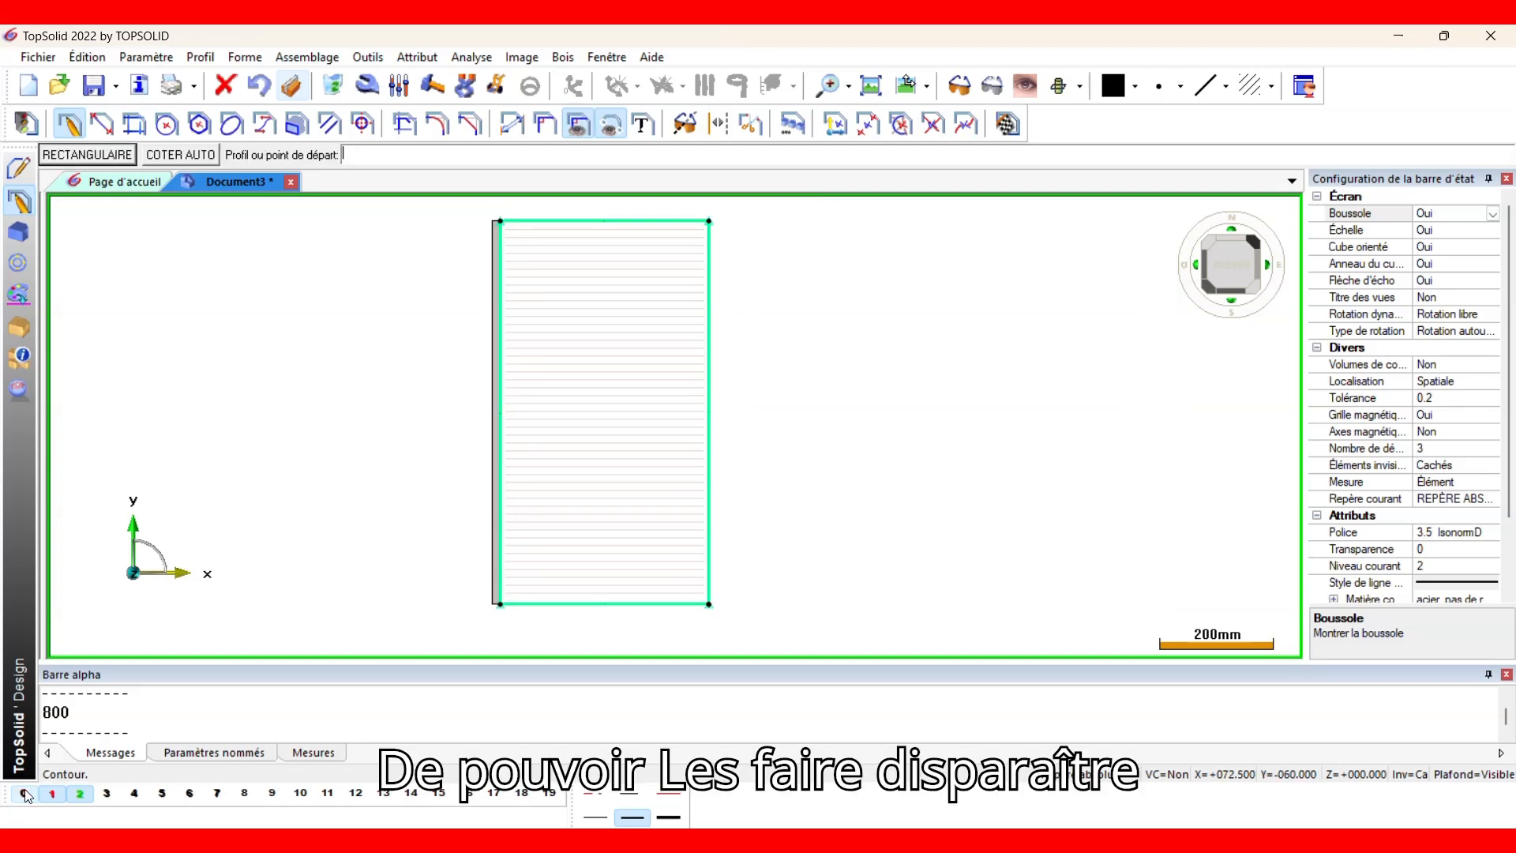
{"action": "left_click", "coordinate": [20, 231]}
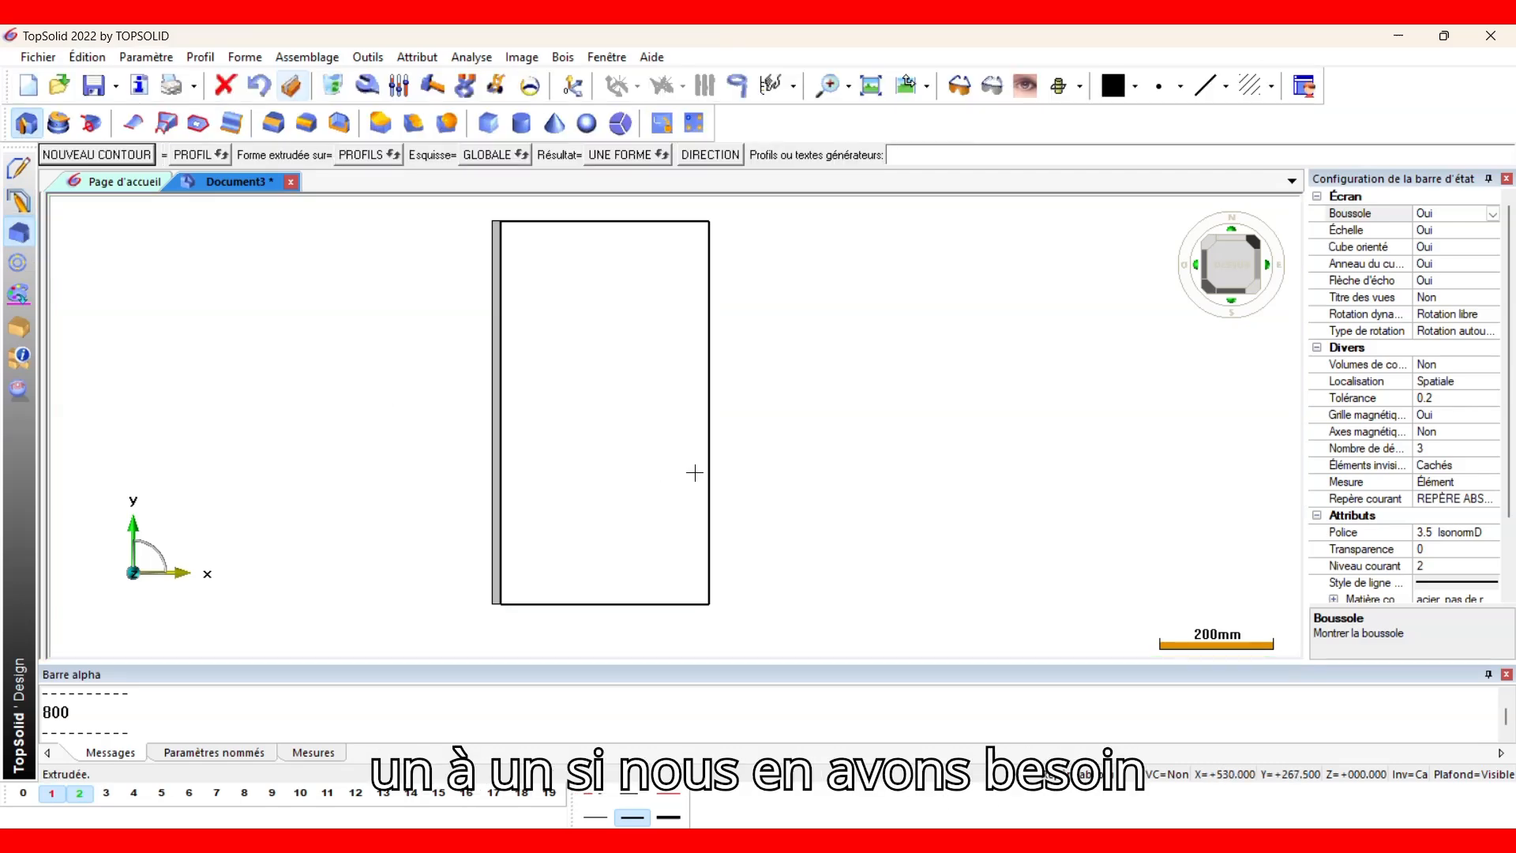
{"action": "left_click", "coordinate": [707, 462]}
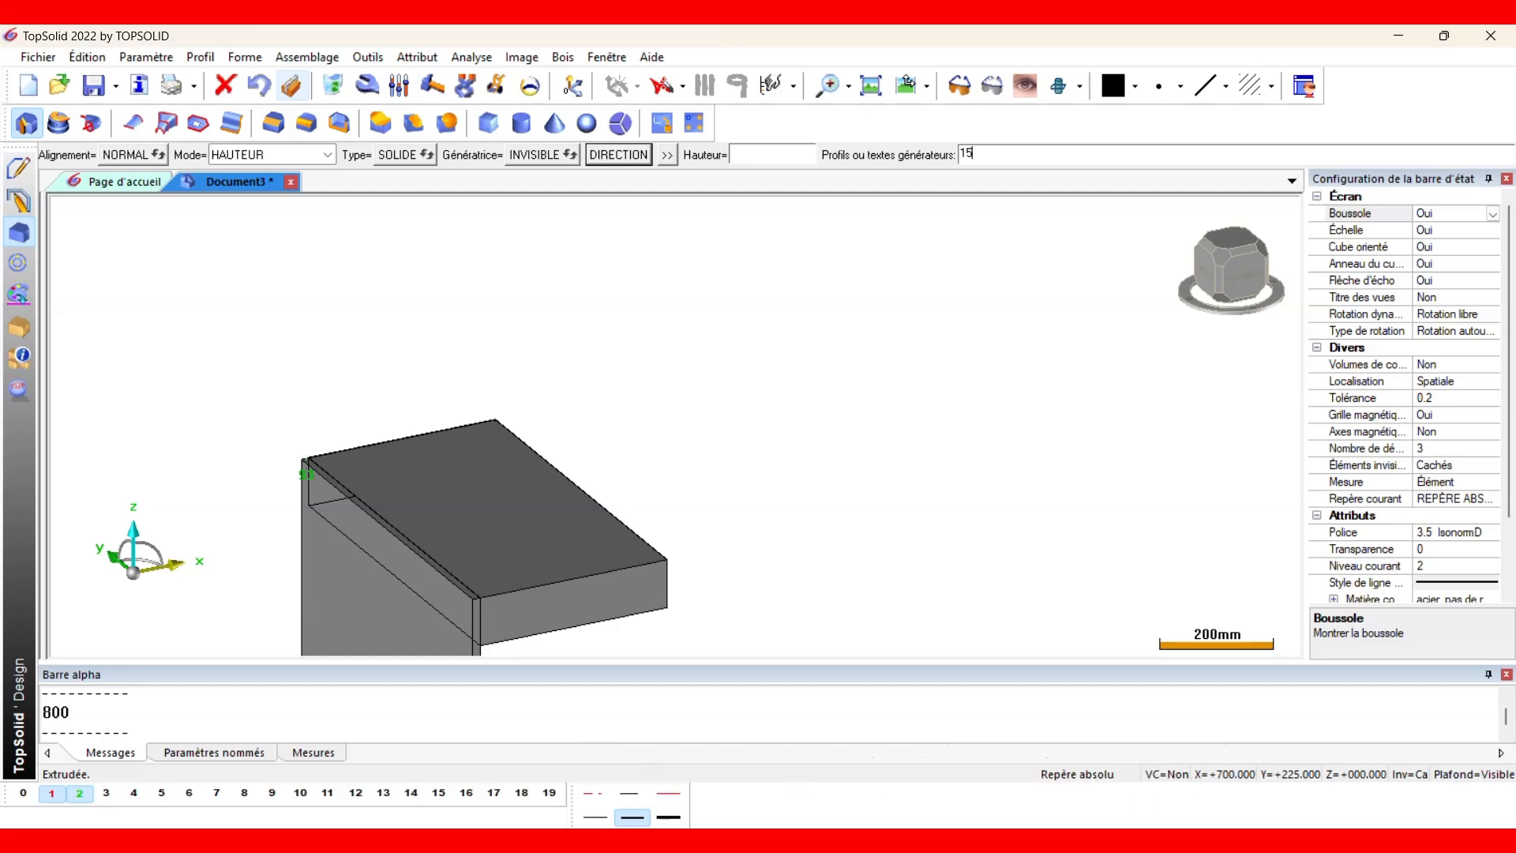
{"action": "key", "text": "Return"}
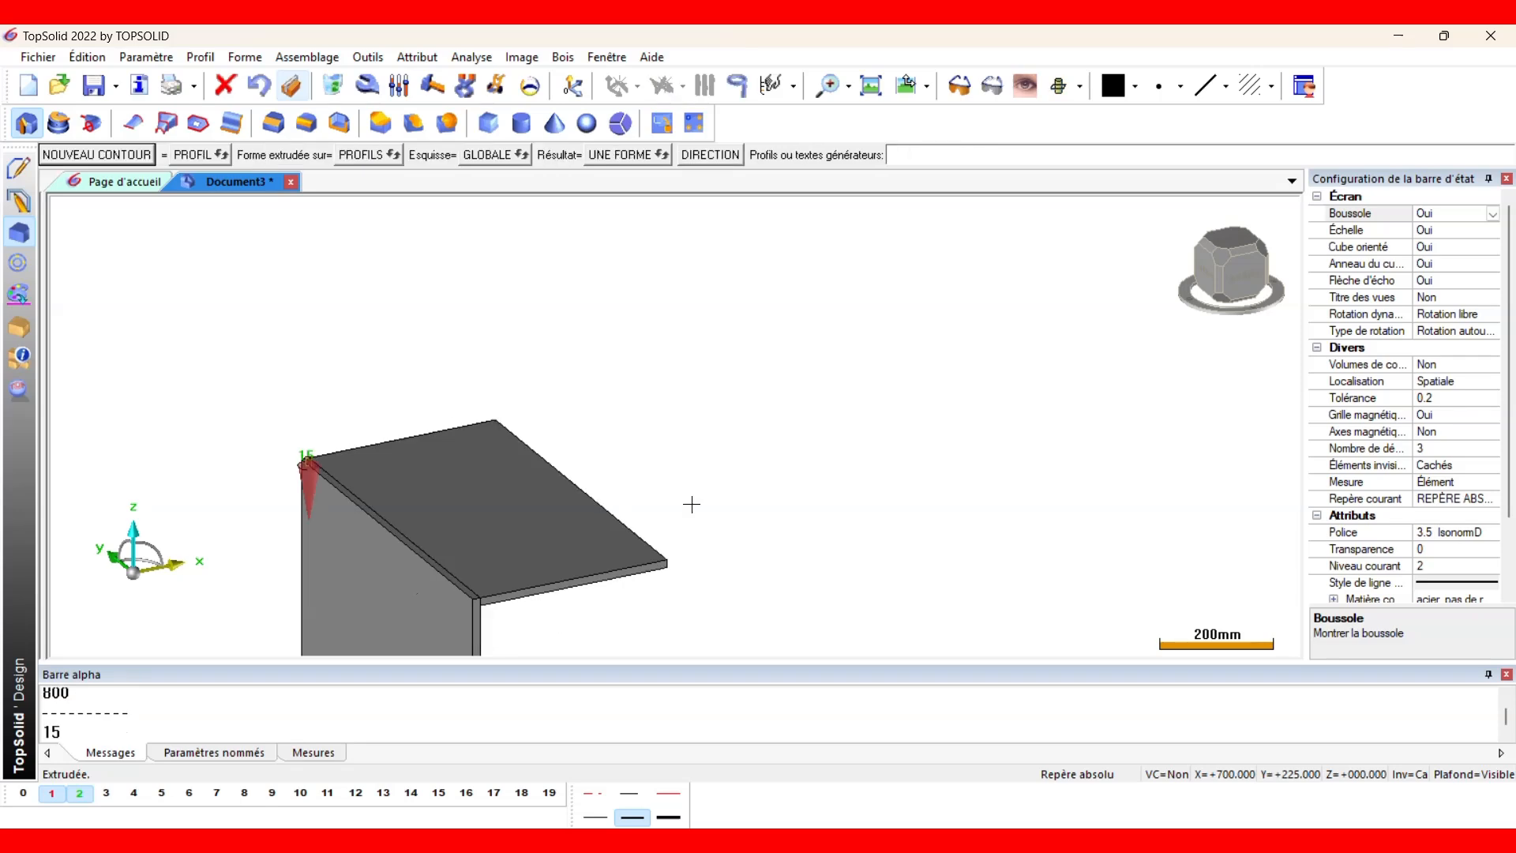
{"action": "key", "text": "Escape"}
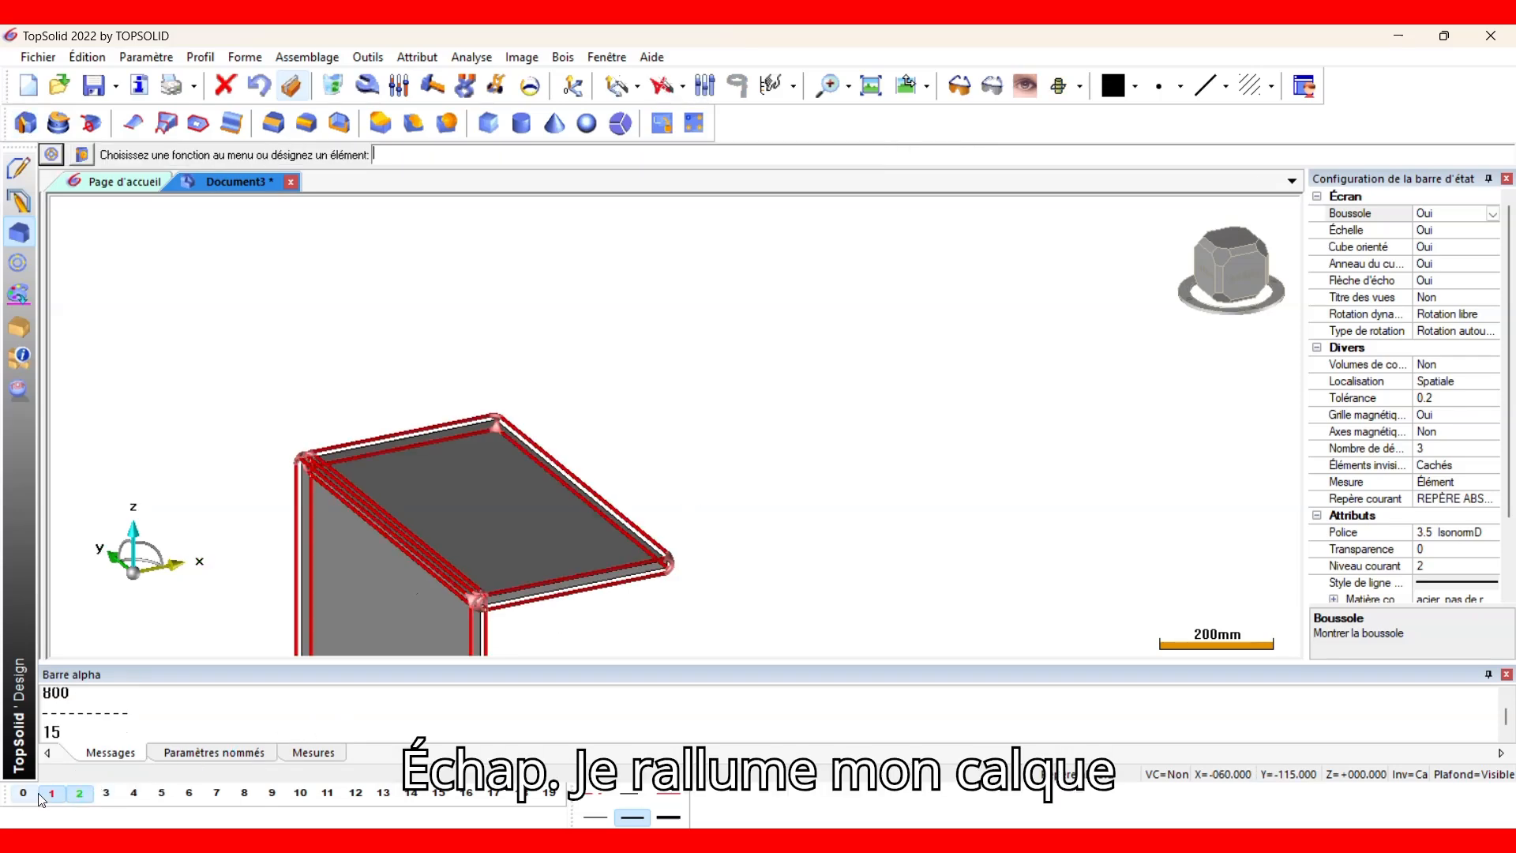
Show layer 0 again and create a rectangular contour on layer 3 over the second upright's narrow profile, corner to opposite corner.
{"action": "left_click", "coordinate": [22, 796]}
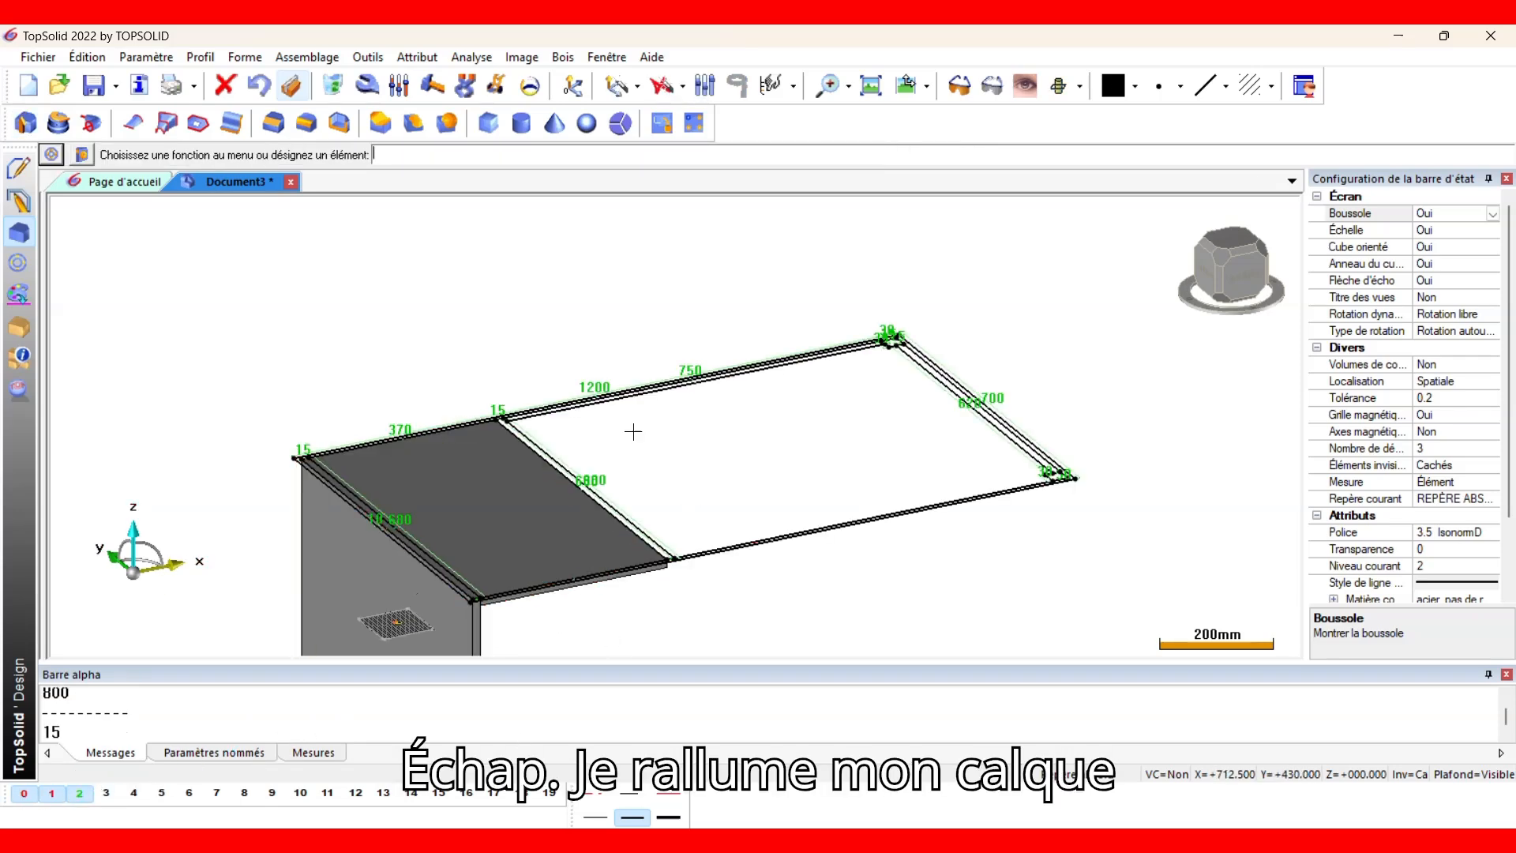
{"action": "middle_click", "coordinate": [107, 795]}
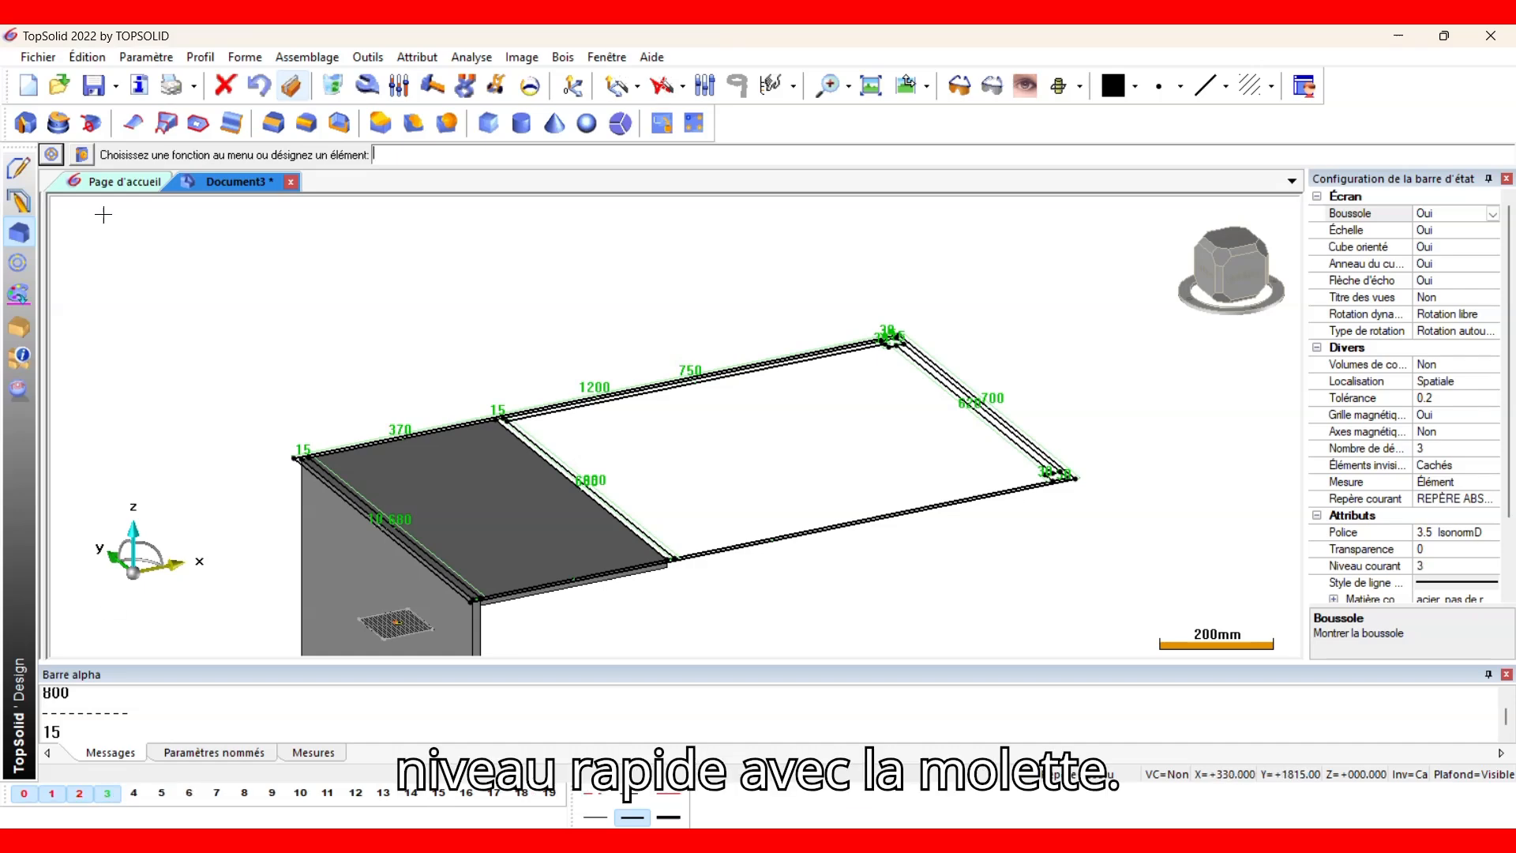
{"action": "left_click", "coordinate": [22, 202]}
{"action": "left_click", "coordinate": [69, 124]}
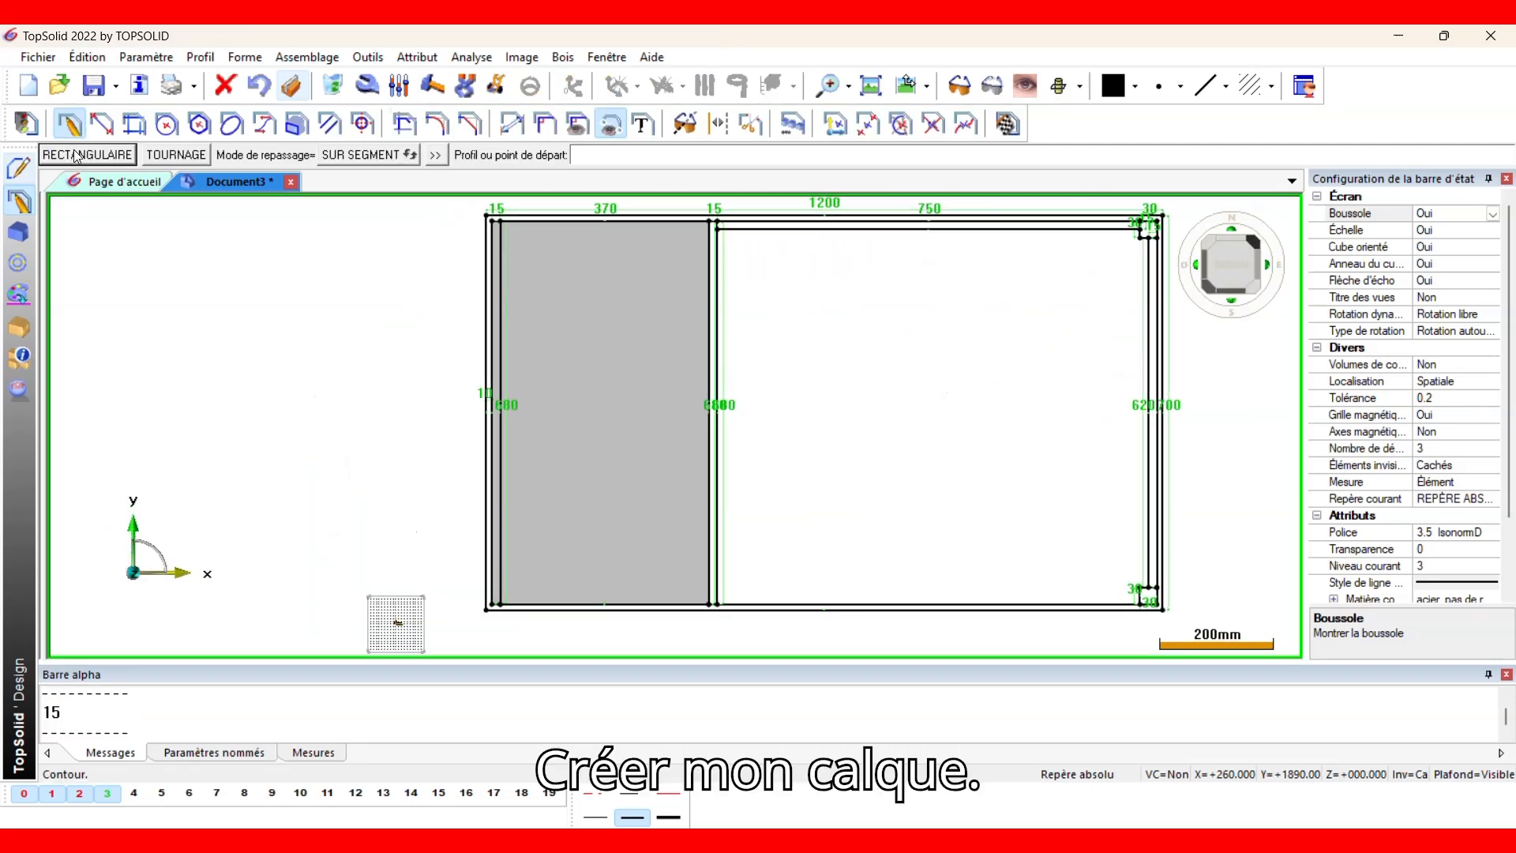
{"action": "left_click", "coordinate": [77, 156]}
{"action": "scroll", "coordinate": [711, 219], "scroll_direction": "up", "scroll_amount": 2}
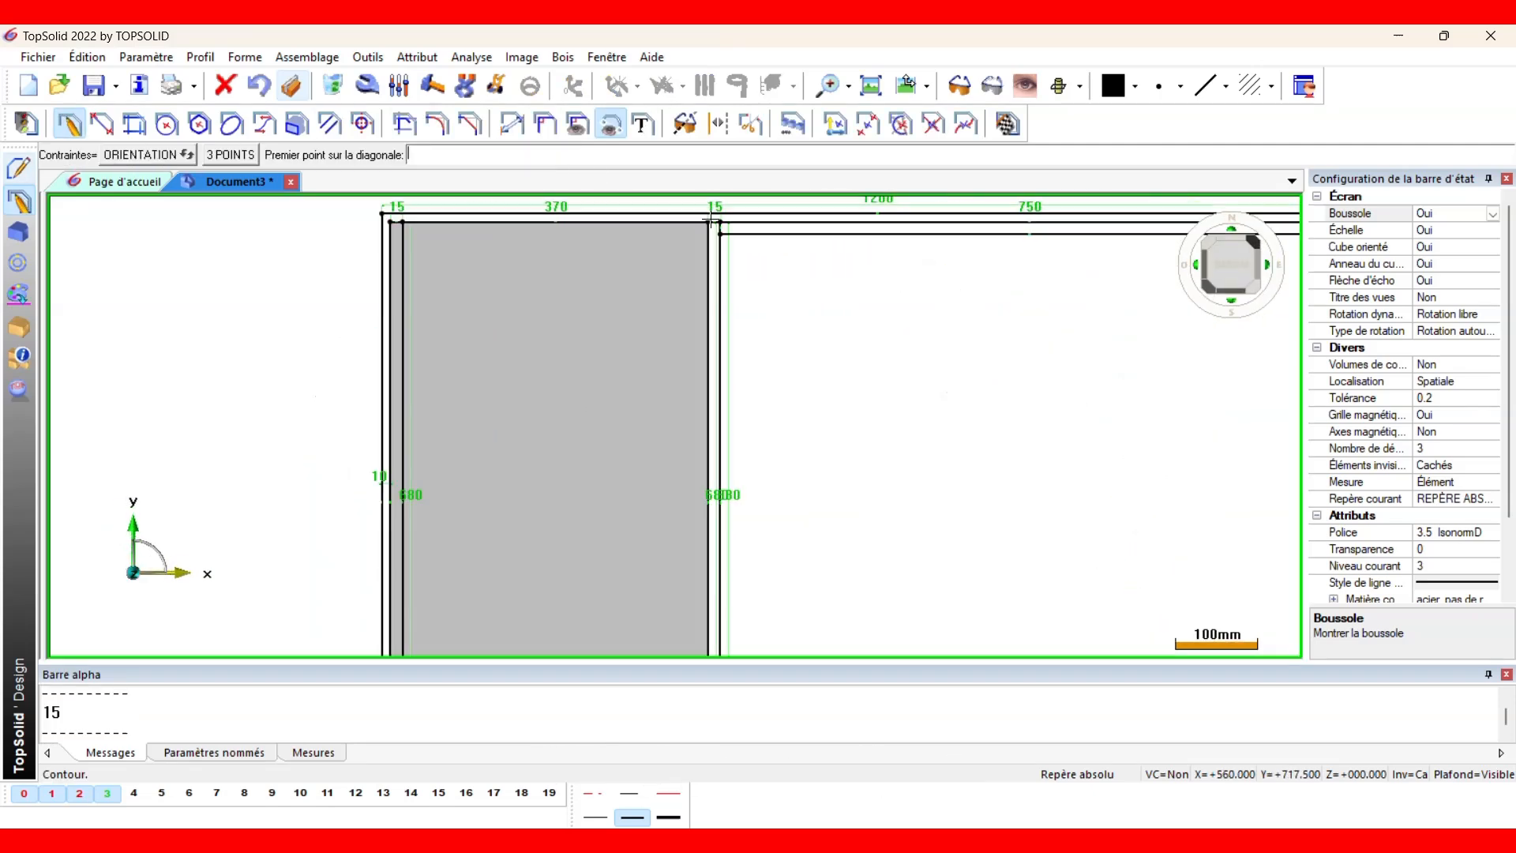
{"action": "scroll", "coordinate": [712, 219], "scroll_direction": "up", "scroll_amount": 1}
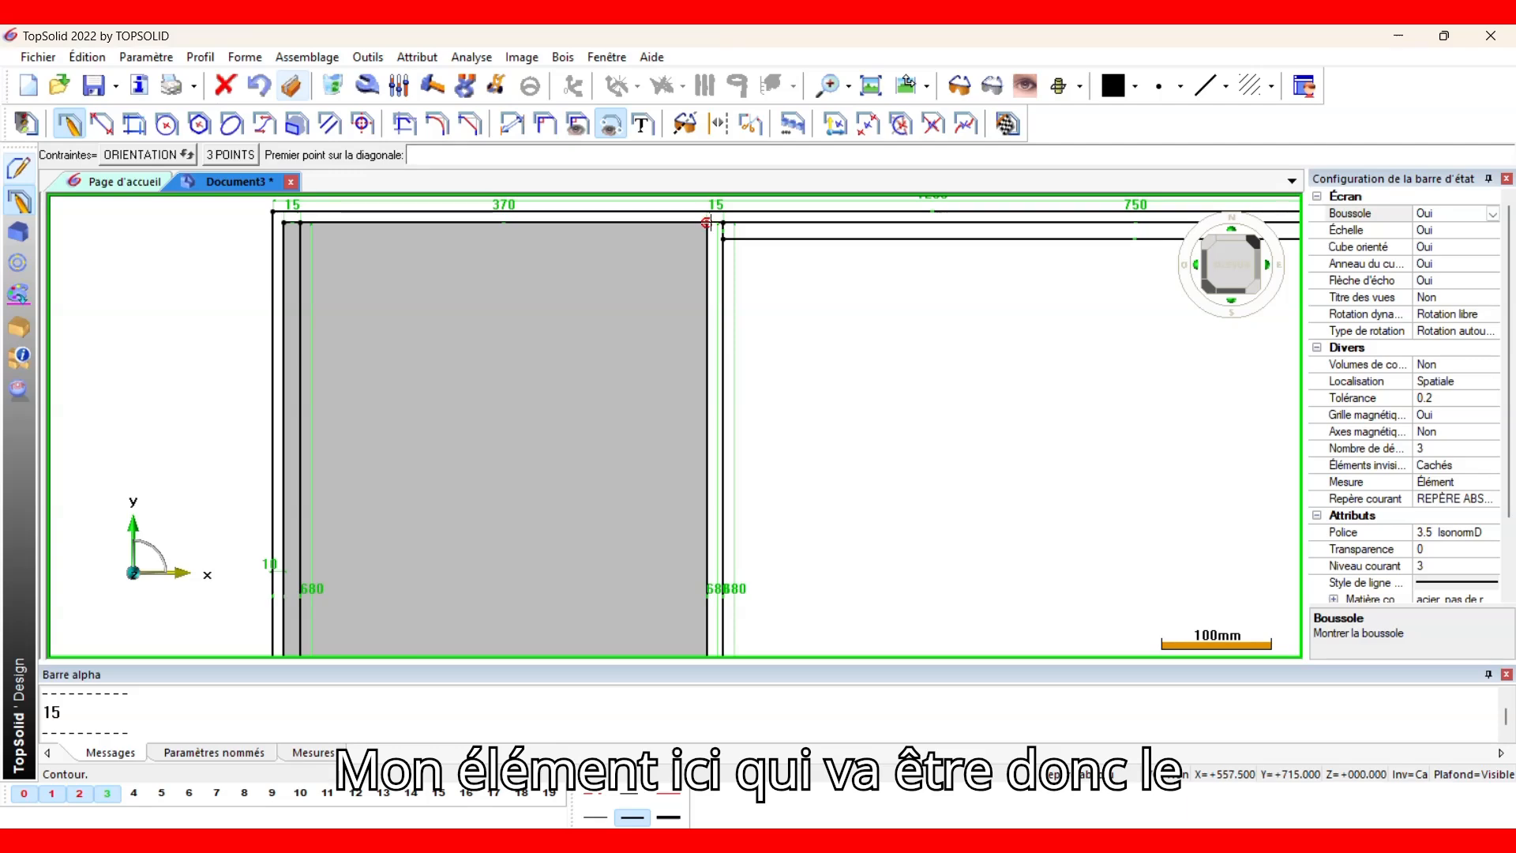
{"action": "left_click", "coordinate": [709, 223]}
{"action": "scroll", "coordinate": [736, 442], "scroll_direction": "down", "scroll_amount": 3}
{"action": "scroll", "coordinate": [737, 590], "scroll_direction": "up", "scroll_amount": 1}
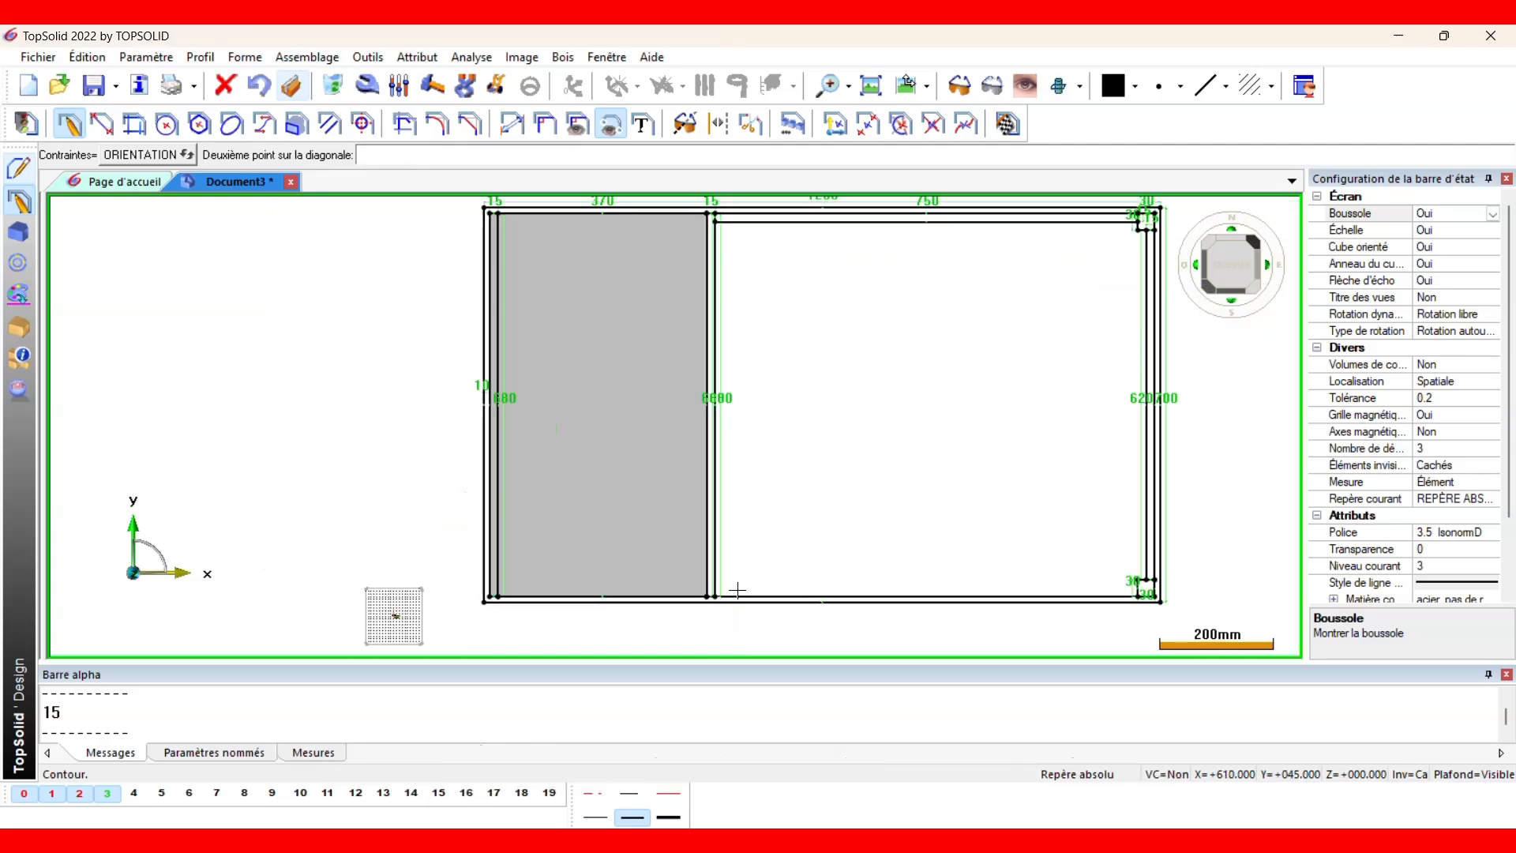
{"action": "scroll", "coordinate": [737, 590], "scroll_direction": "up", "scroll_amount": 3}
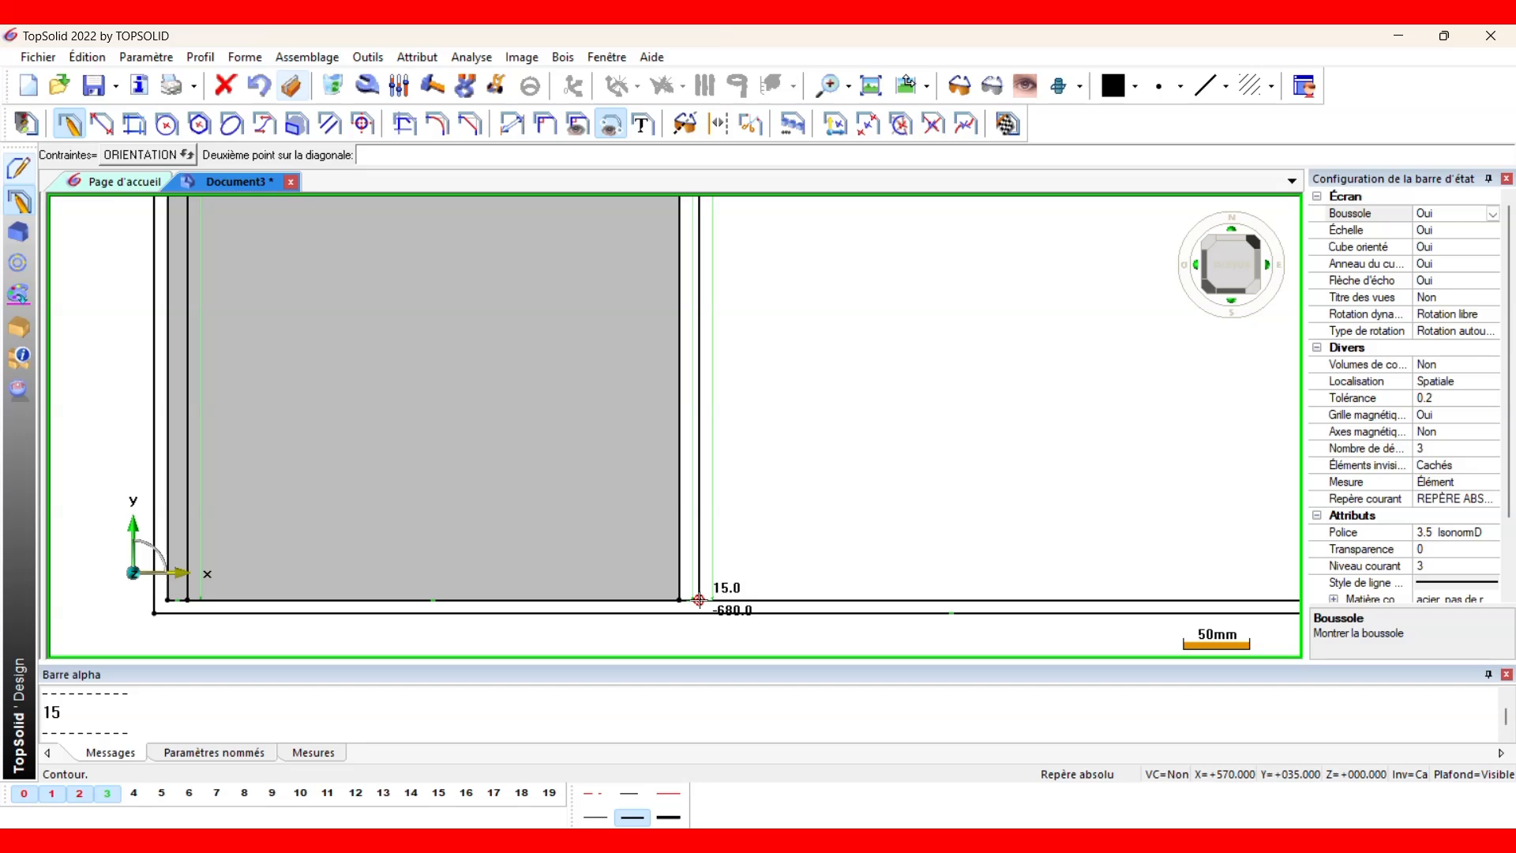
{"action": "left_click", "coordinate": [699, 600]}
Hide layer 0 and extrude the second upright's contour 800 mm downward as a solid.
{"action": "left_click", "coordinate": [26, 793]}
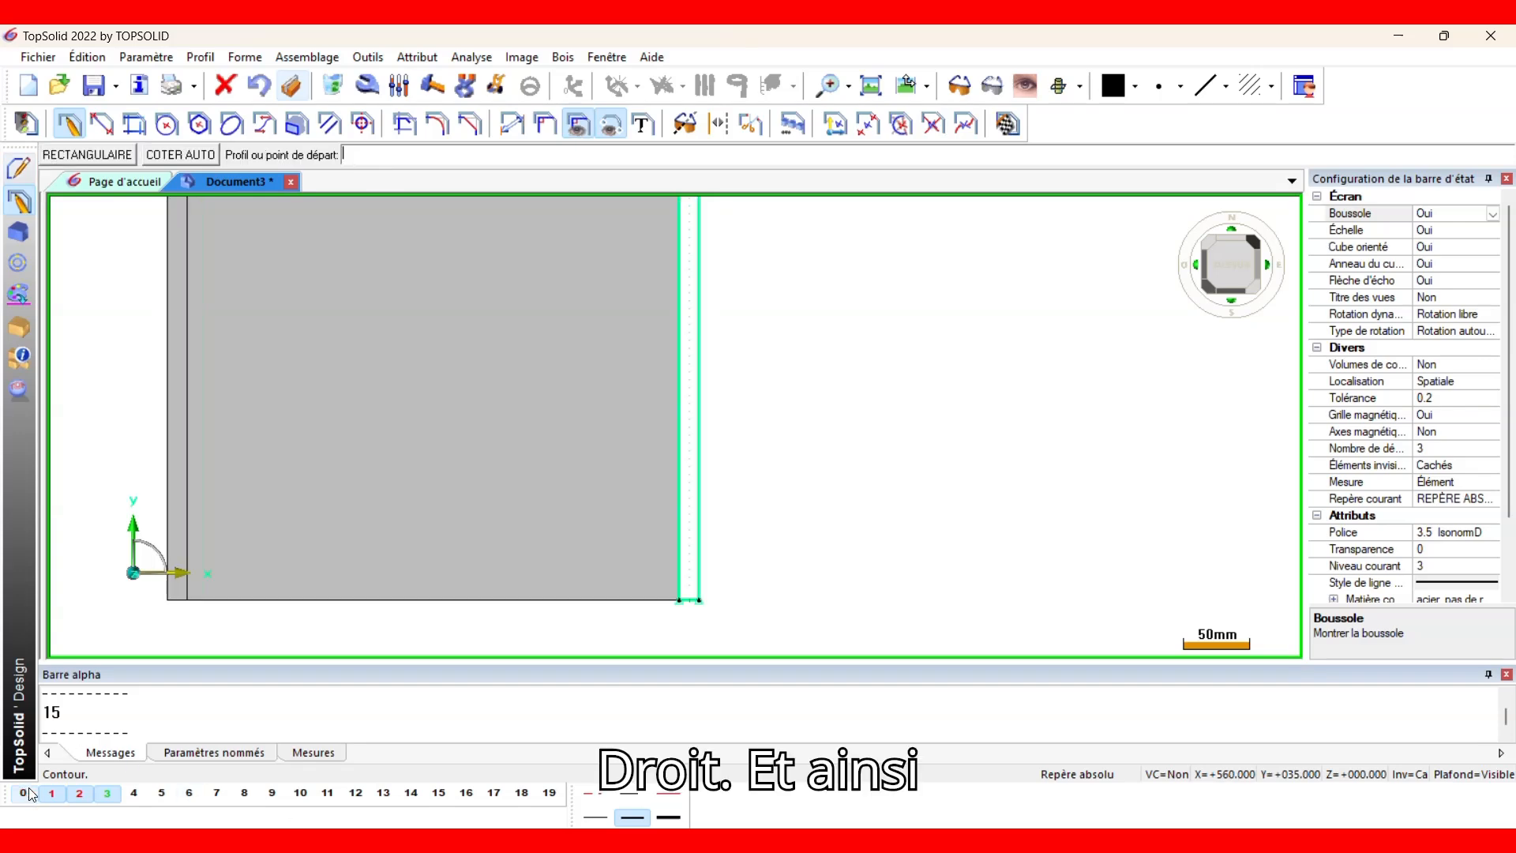
{"action": "left_click", "coordinate": [17, 236]}
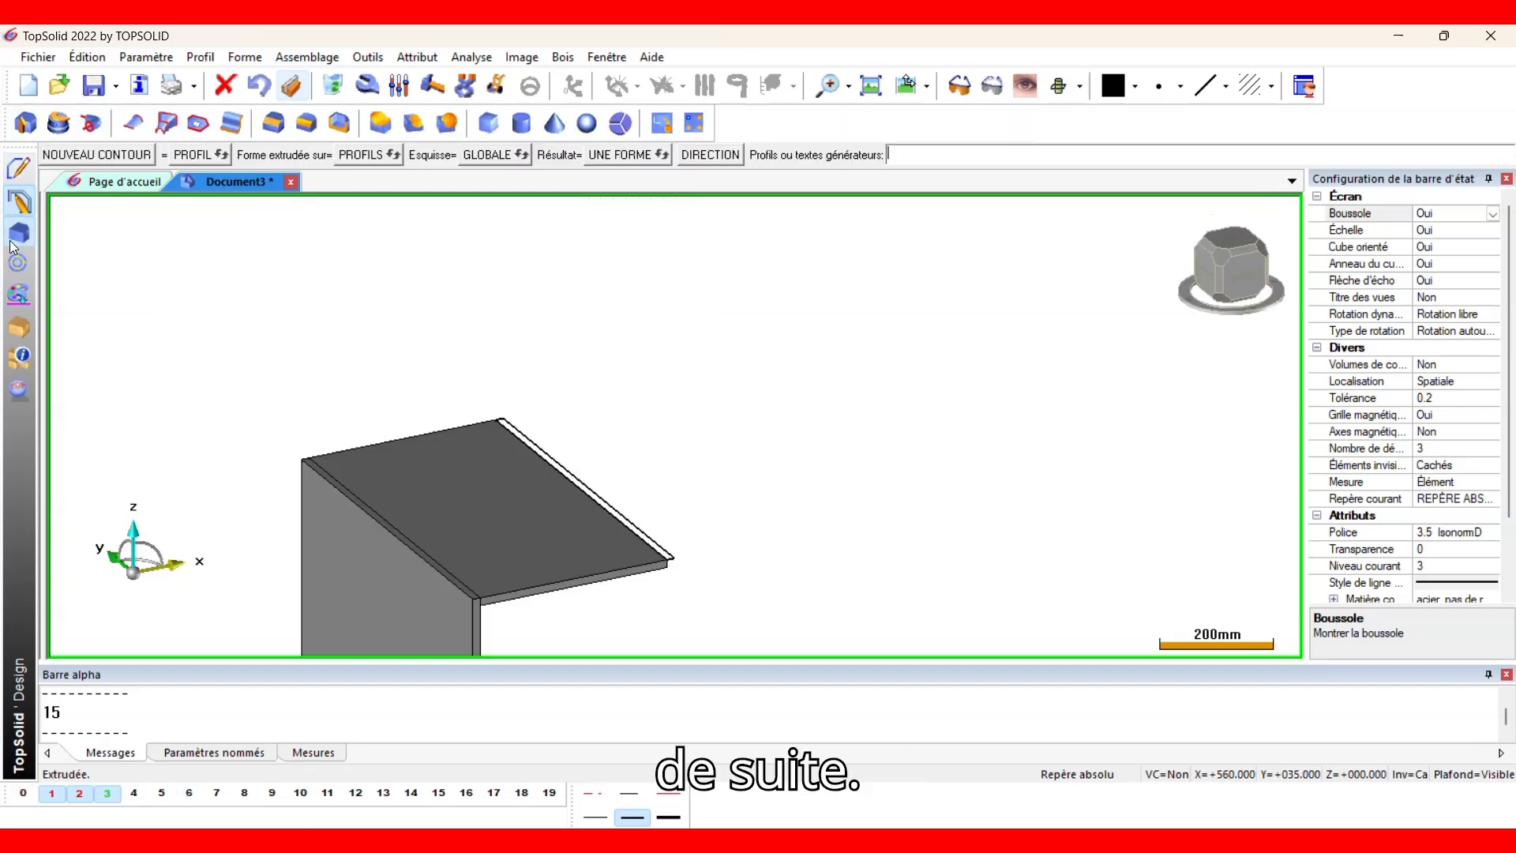
{"action": "left_click", "coordinate": [638, 523]}
{"action": "type", "text": "80"}
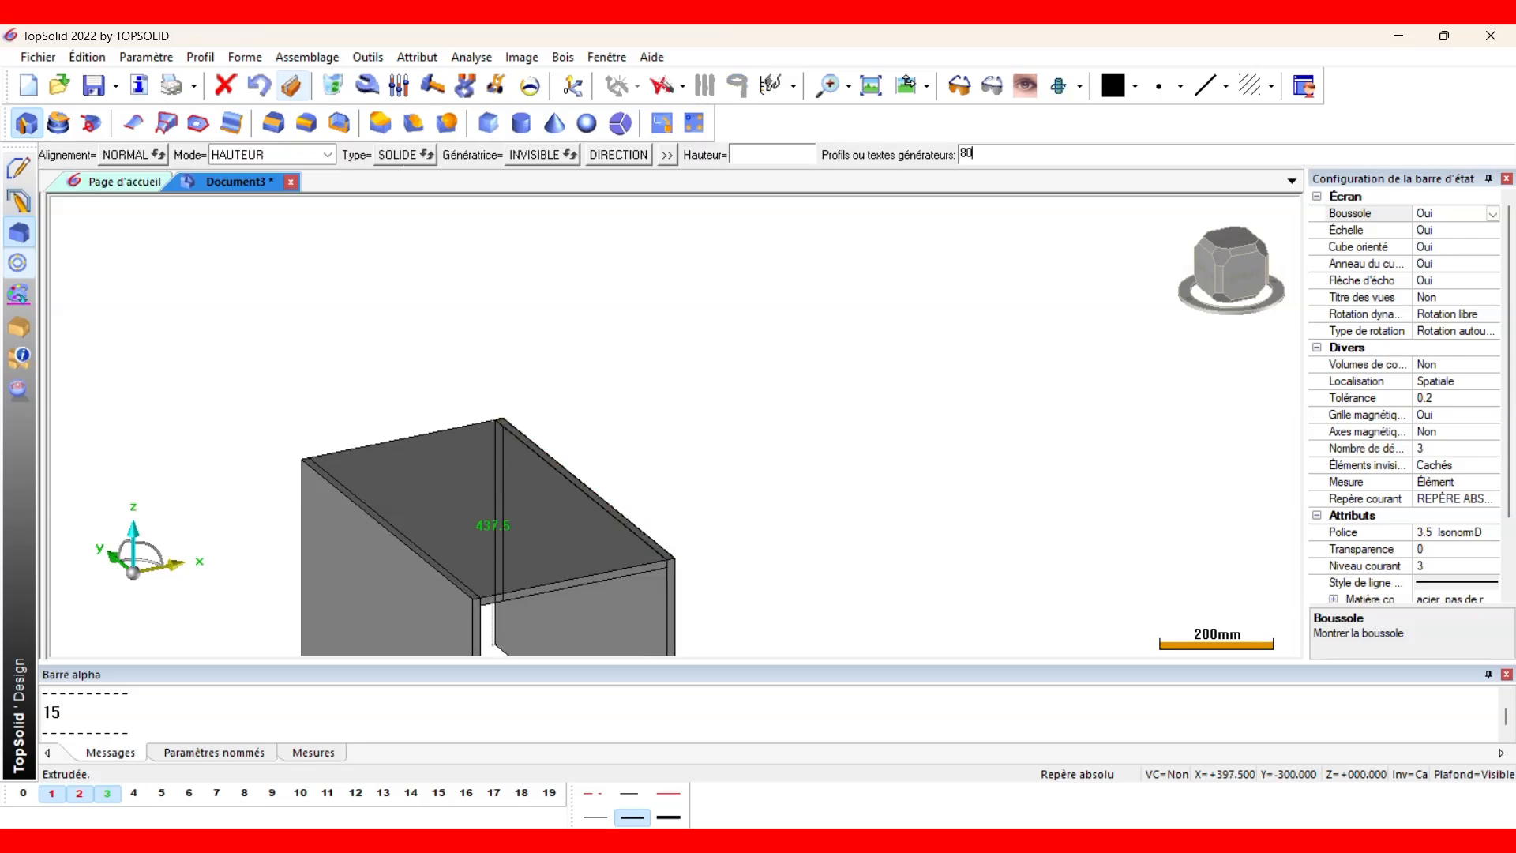
{"action": "type", "text": "0"}
{"action": "key", "text": "Return"}
{"action": "key", "text": "Escape"}
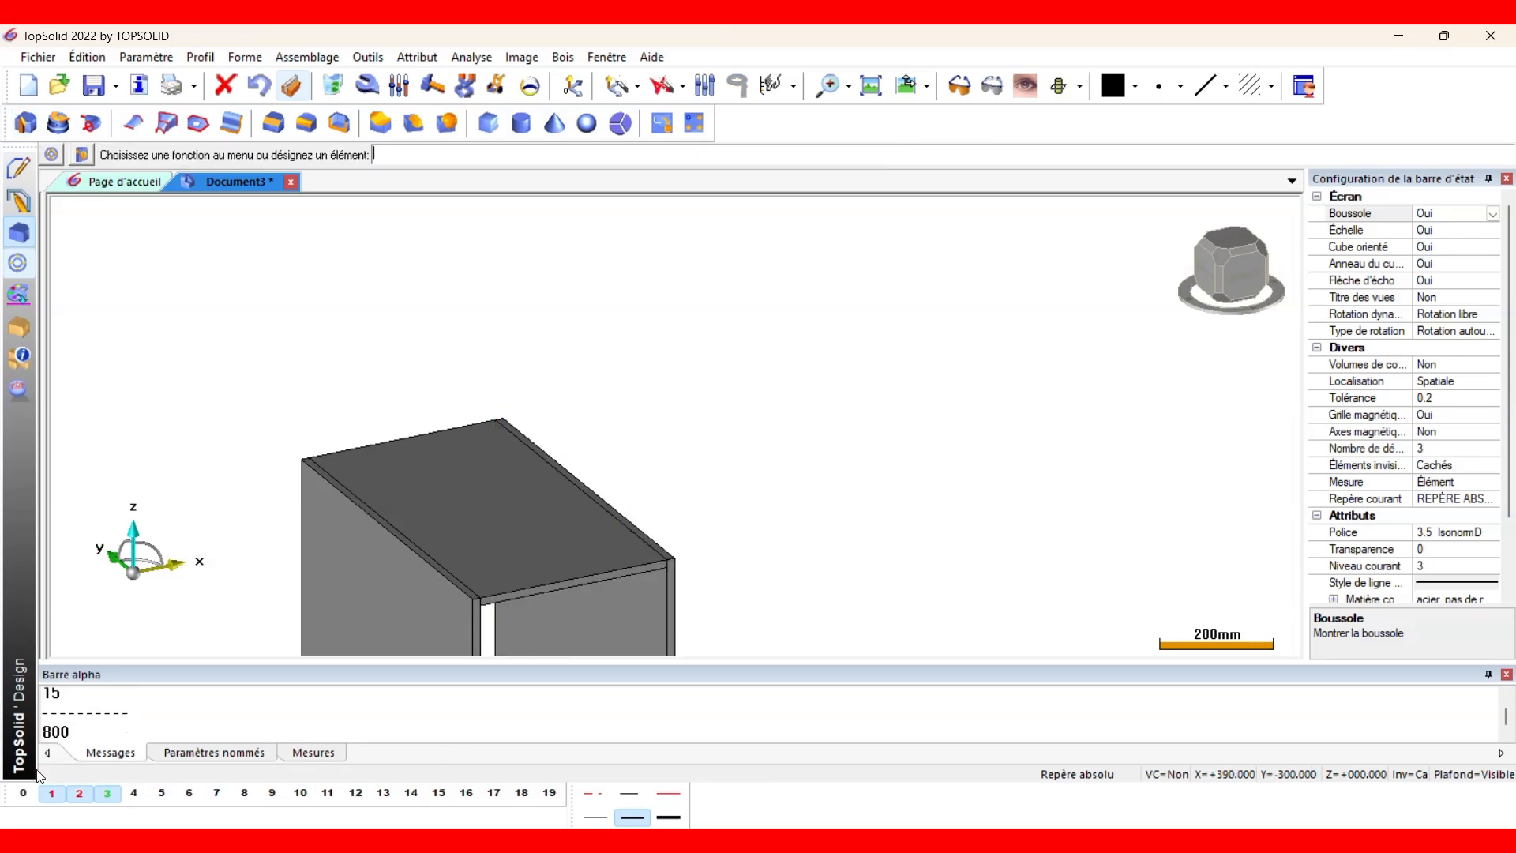
Show layer 0 again and create a rectangular contour on layer 4 over the rear crossbar, from the second upright to the rear leg.
{"action": "left_click", "coordinate": [24, 794]}
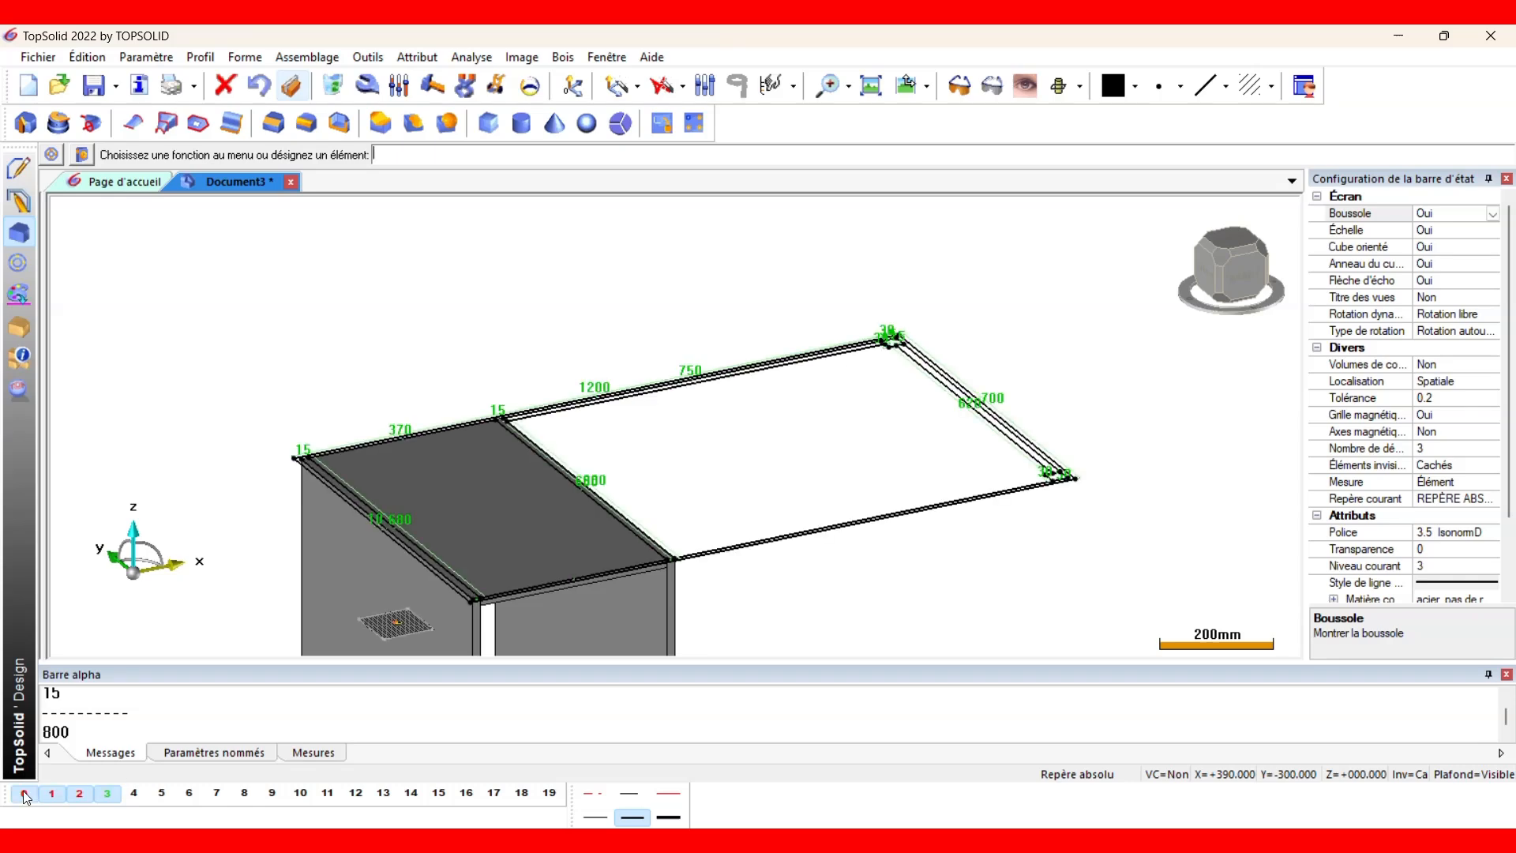
{"action": "left_click", "coordinate": [143, 794]}
{"action": "left_click", "coordinate": [21, 201]}
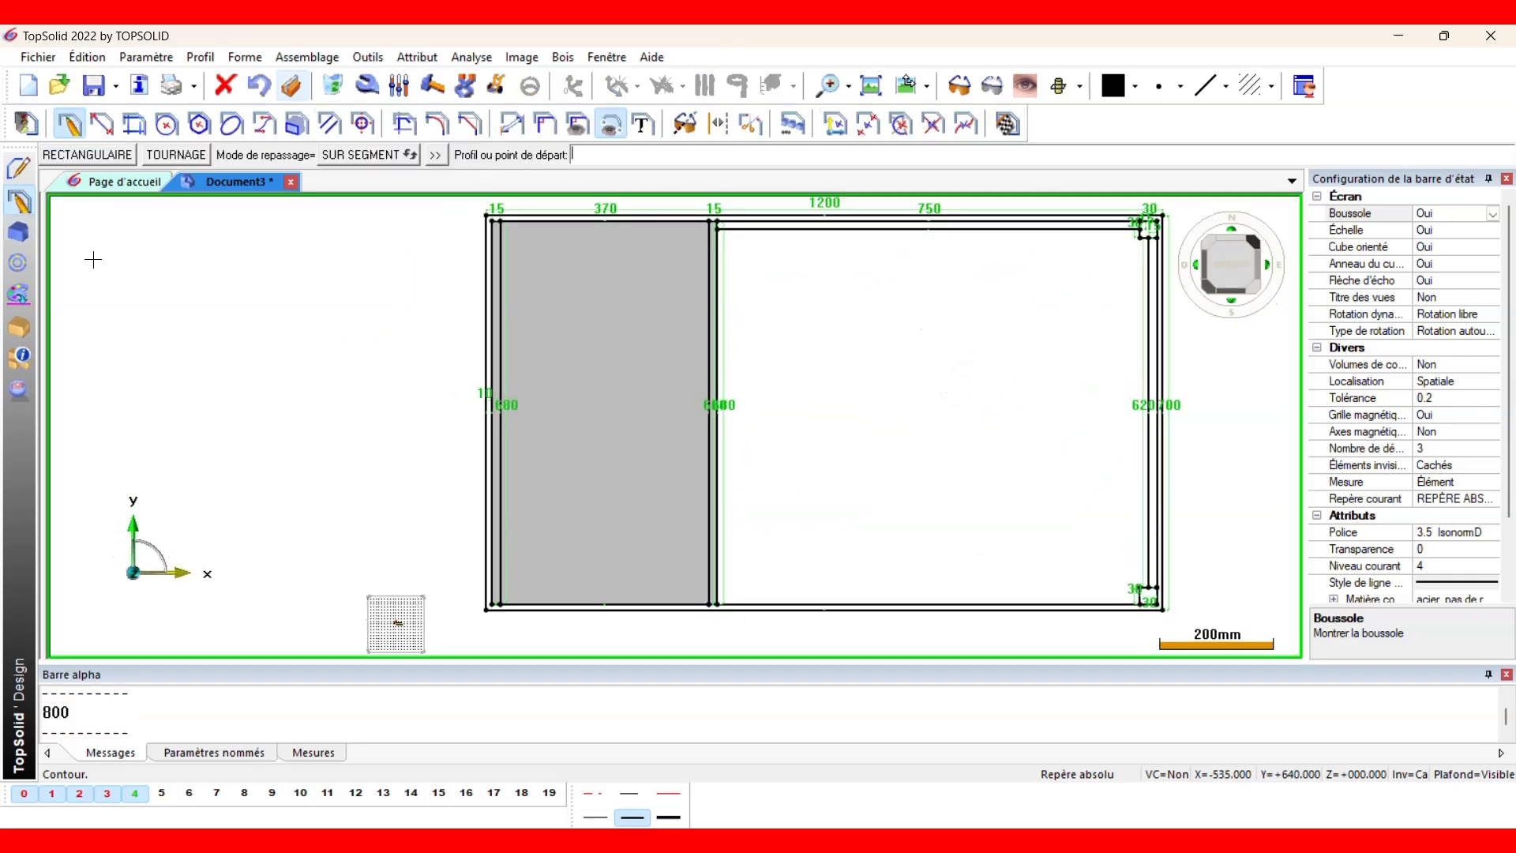
{"action": "left_click", "coordinate": [99, 156]}
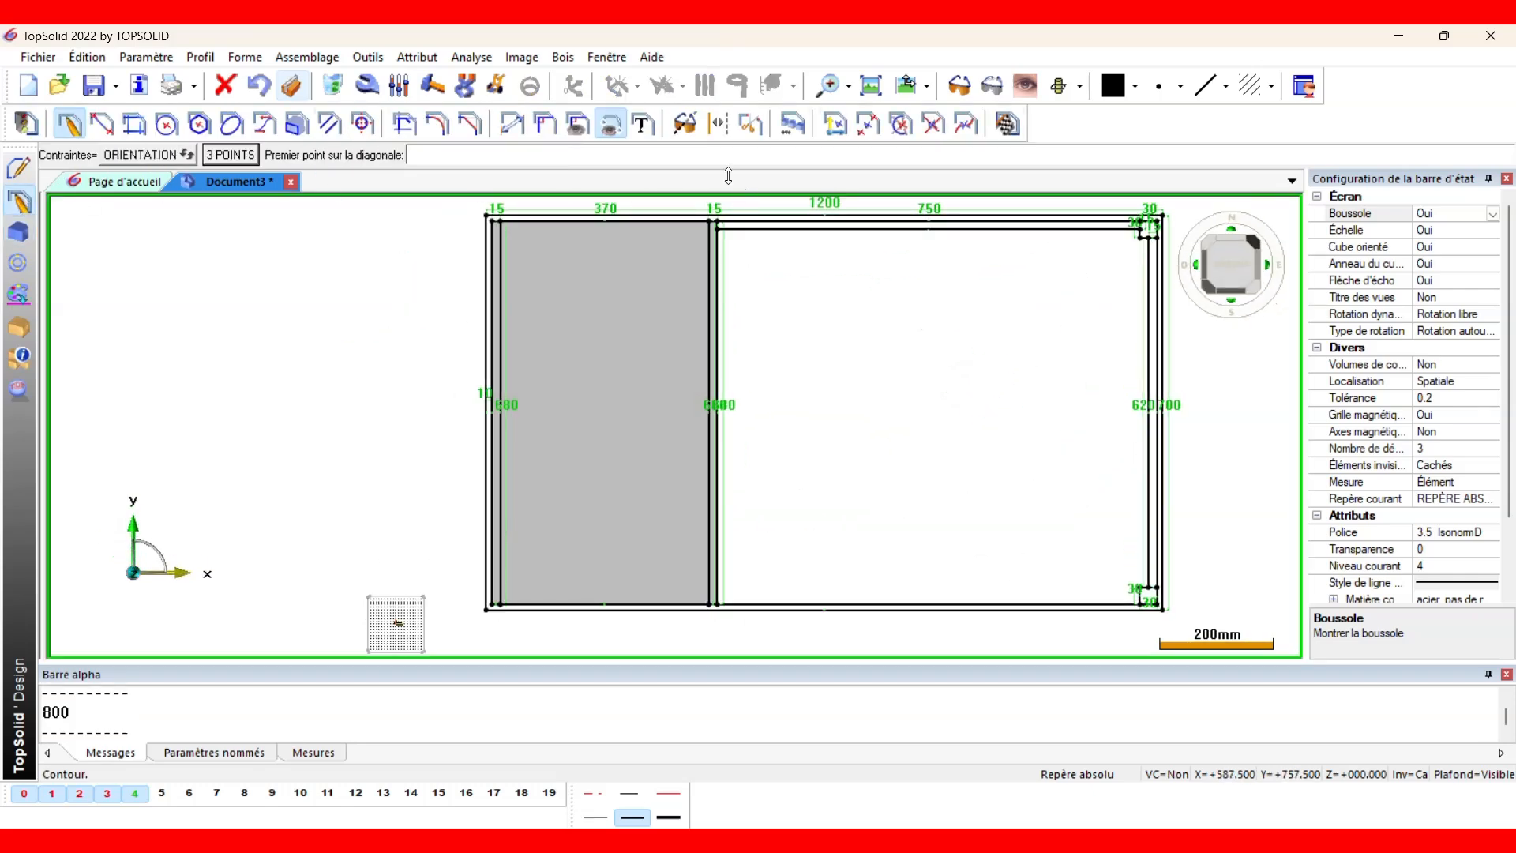
{"action": "scroll", "coordinate": [724, 221], "scroll_direction": "up", "scroll_amount": 2}
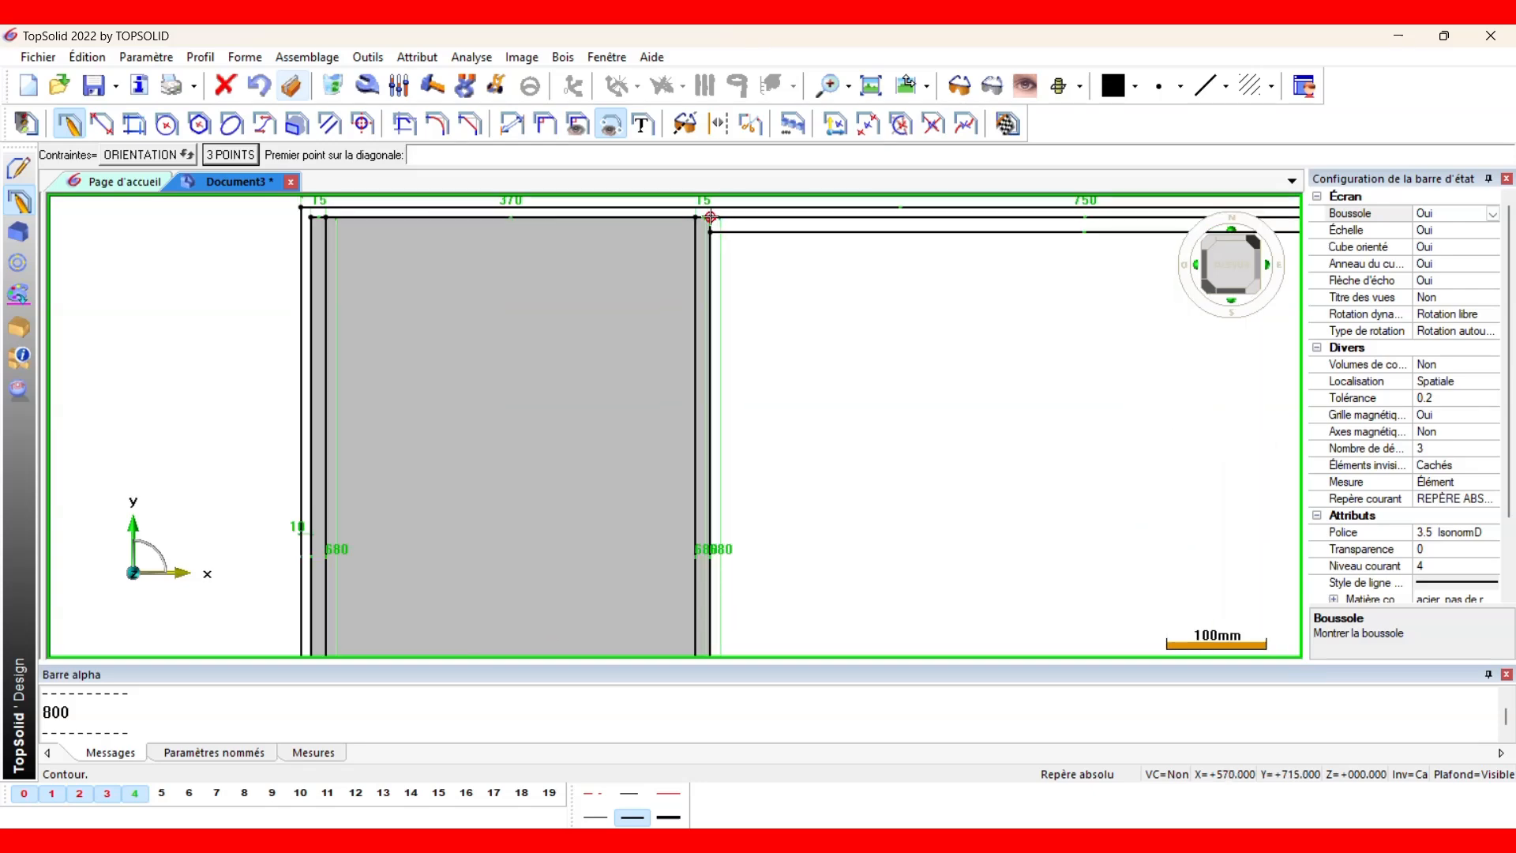
{"action": "left_click", "coordinate": [710, 217]}
{"action": "scroll", "coordinate": [622, 293], "scroll_direction": "down", "scroll_amount": 3}
{"action": "scroll", "coordinate": [938, 260], "scroll_direction": "up", "scroll_amount": 3}
{"action": "scroll", "coordinate": [928, 317], "scroll_direction": "up", "scroll_amount": 2}
{"action": "left_click", "coordinate": [928, 314]}
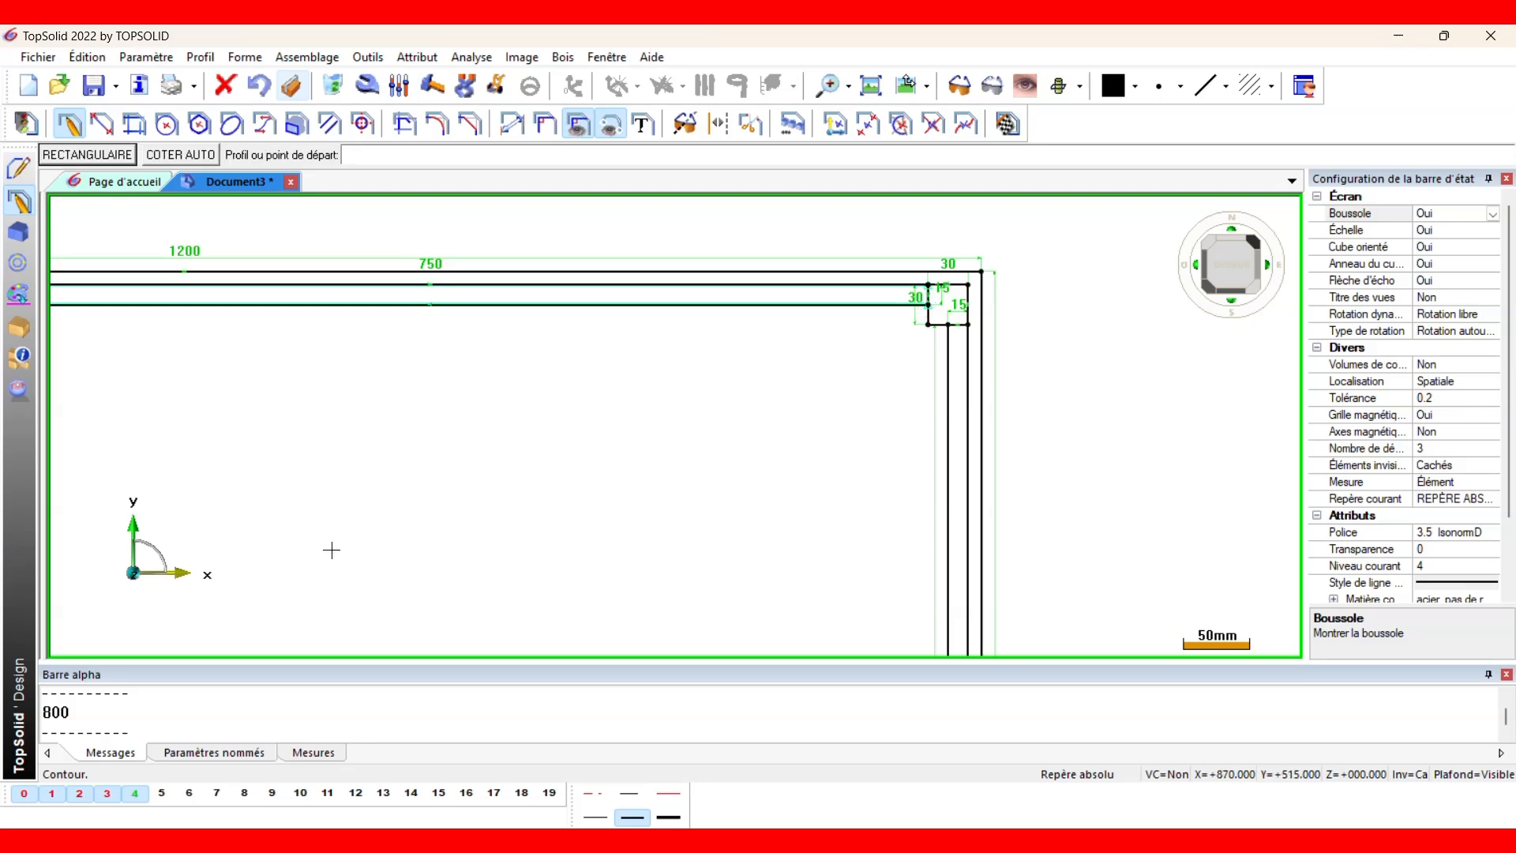
Hide layer 0 and extrude the rear crossbar's contour 150 mm downward as a solid.
{"action": "left_click", "coordinate": [23, 796]}
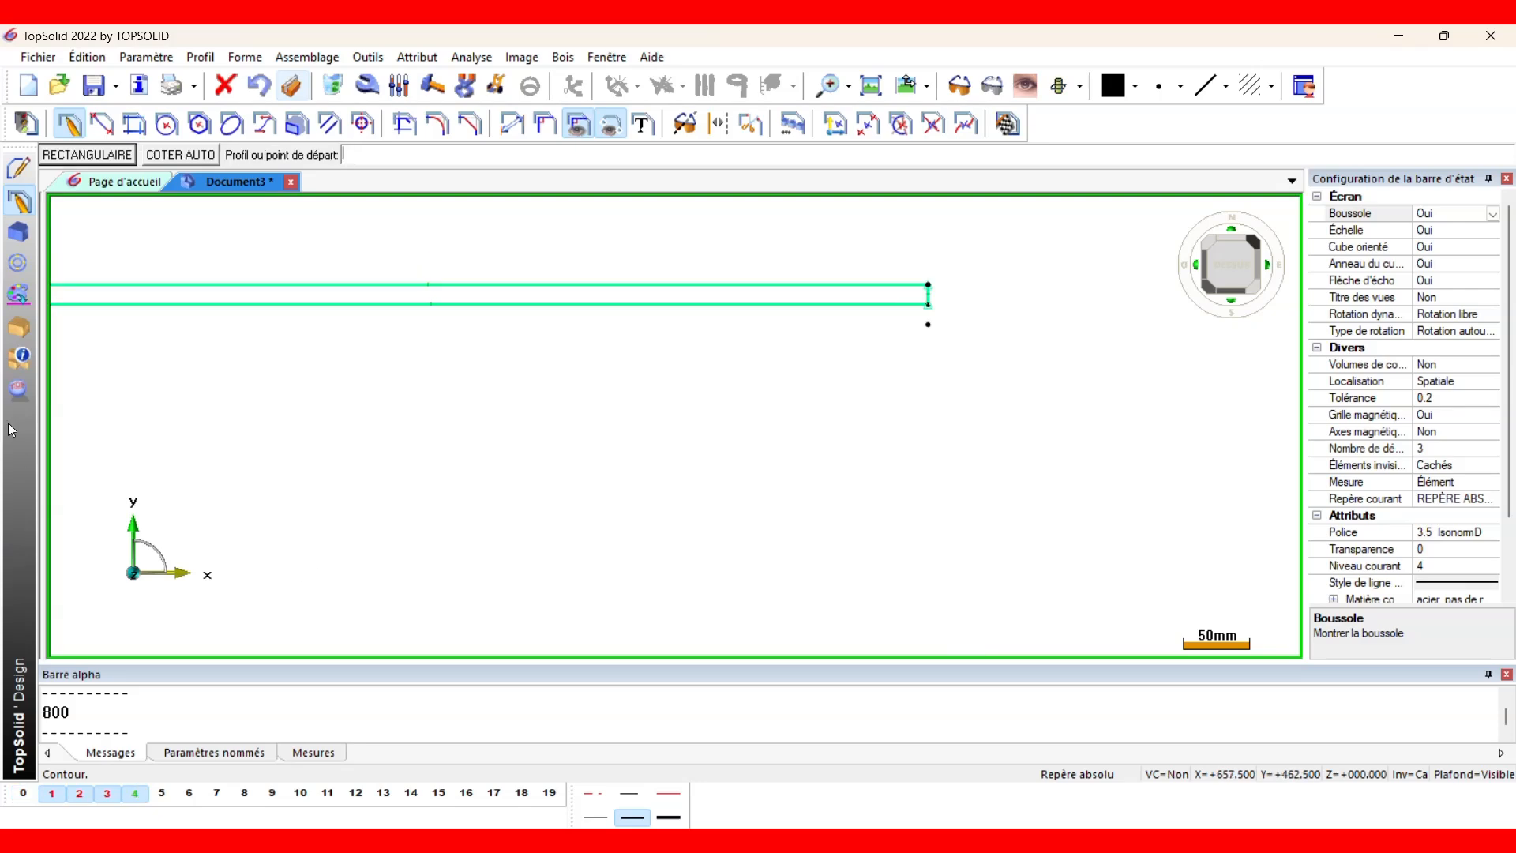
{"action": "left_click", "coordinate": [24, 246]}
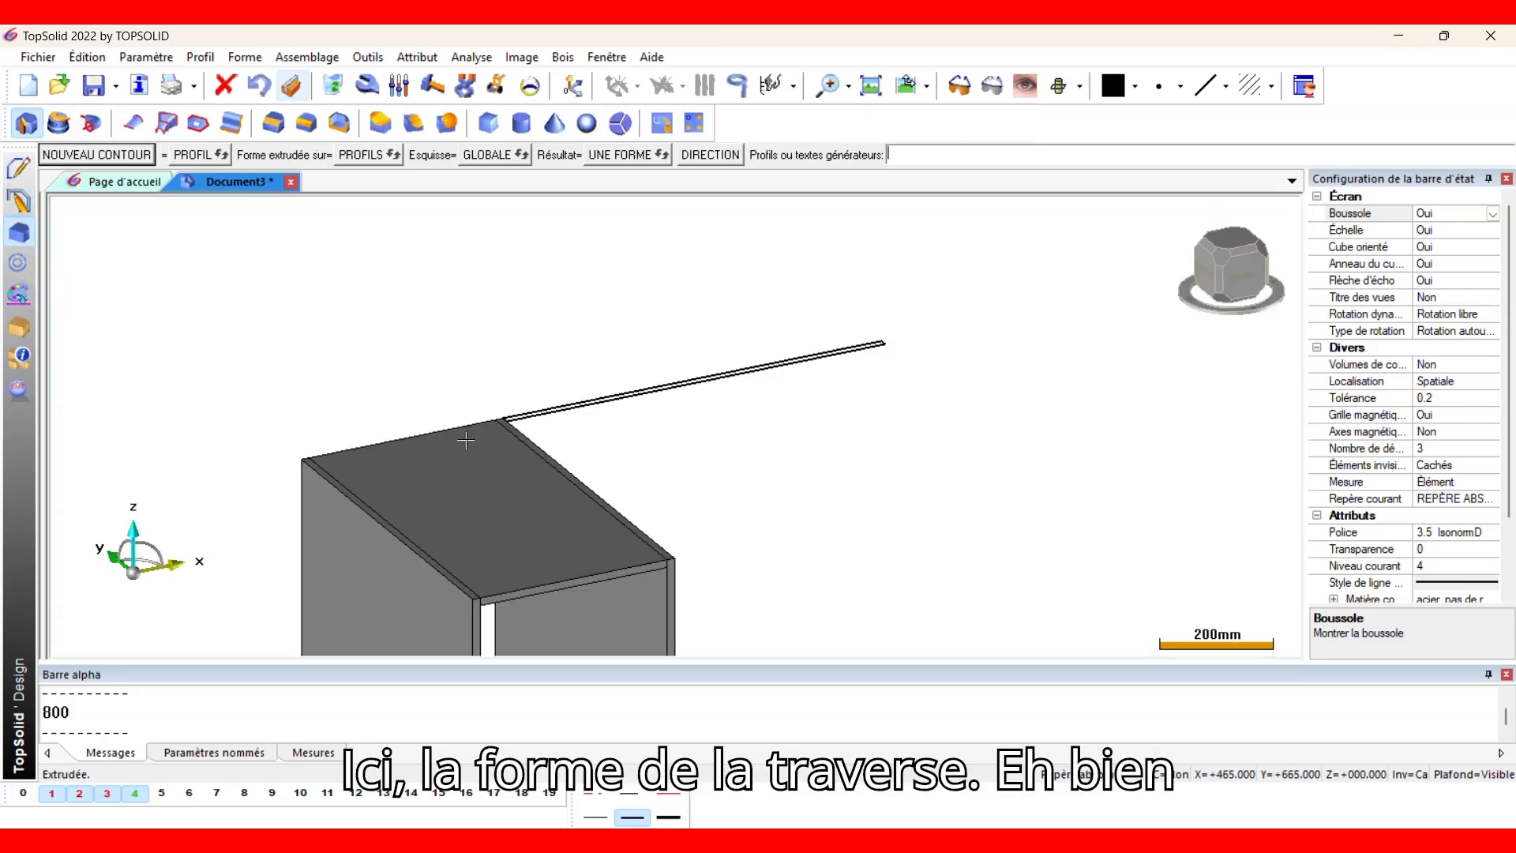
{"action": "left_click", "coordinate": [541, 414]}
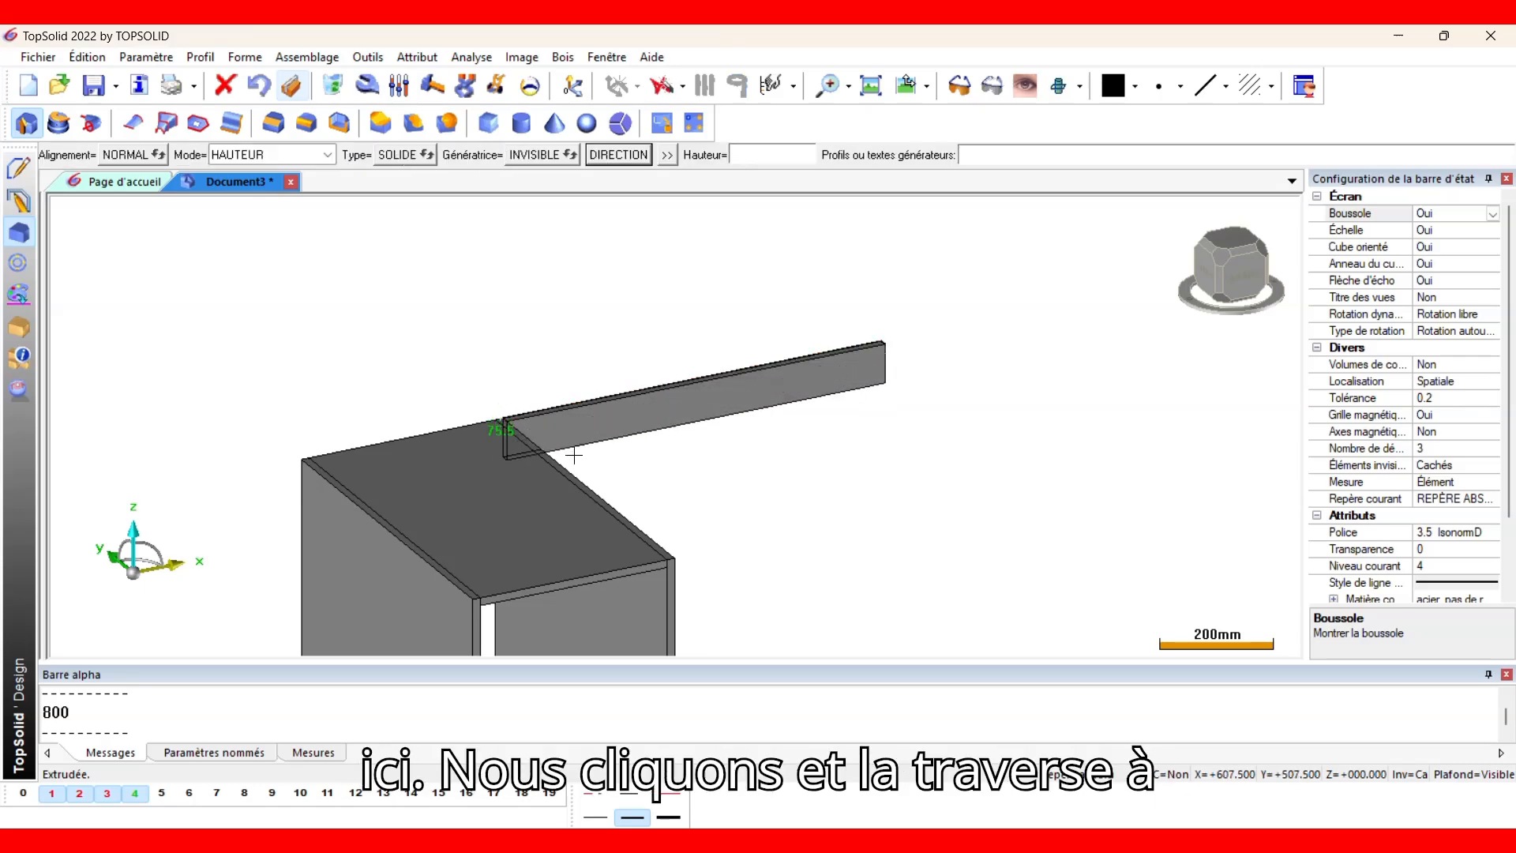
{"action": "type", "text": "150"}
{"action": "key", "text": "Return"}
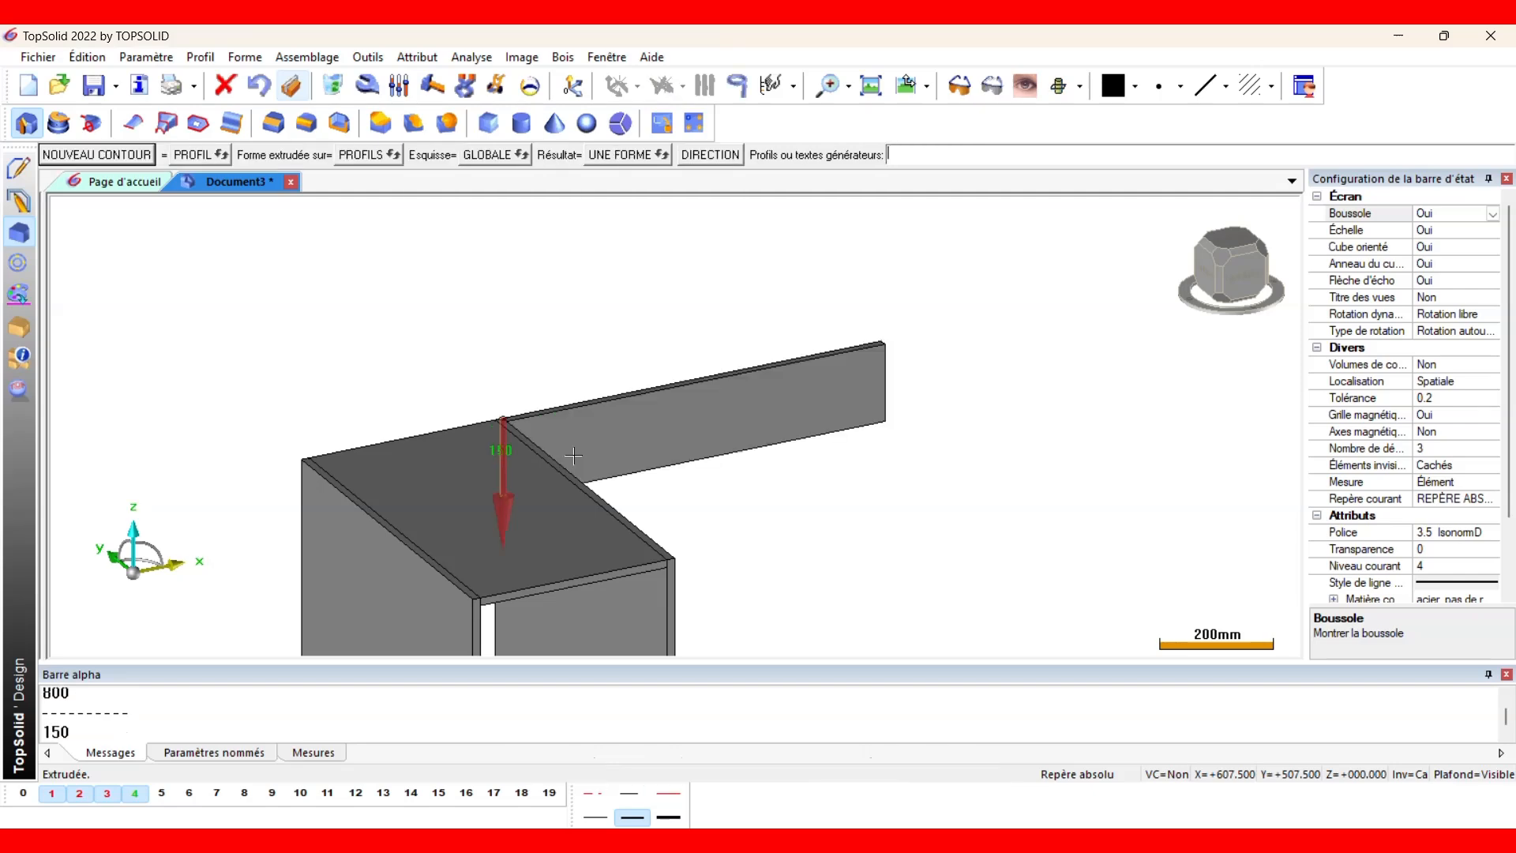
{"action": "key", "text": "Escape"}
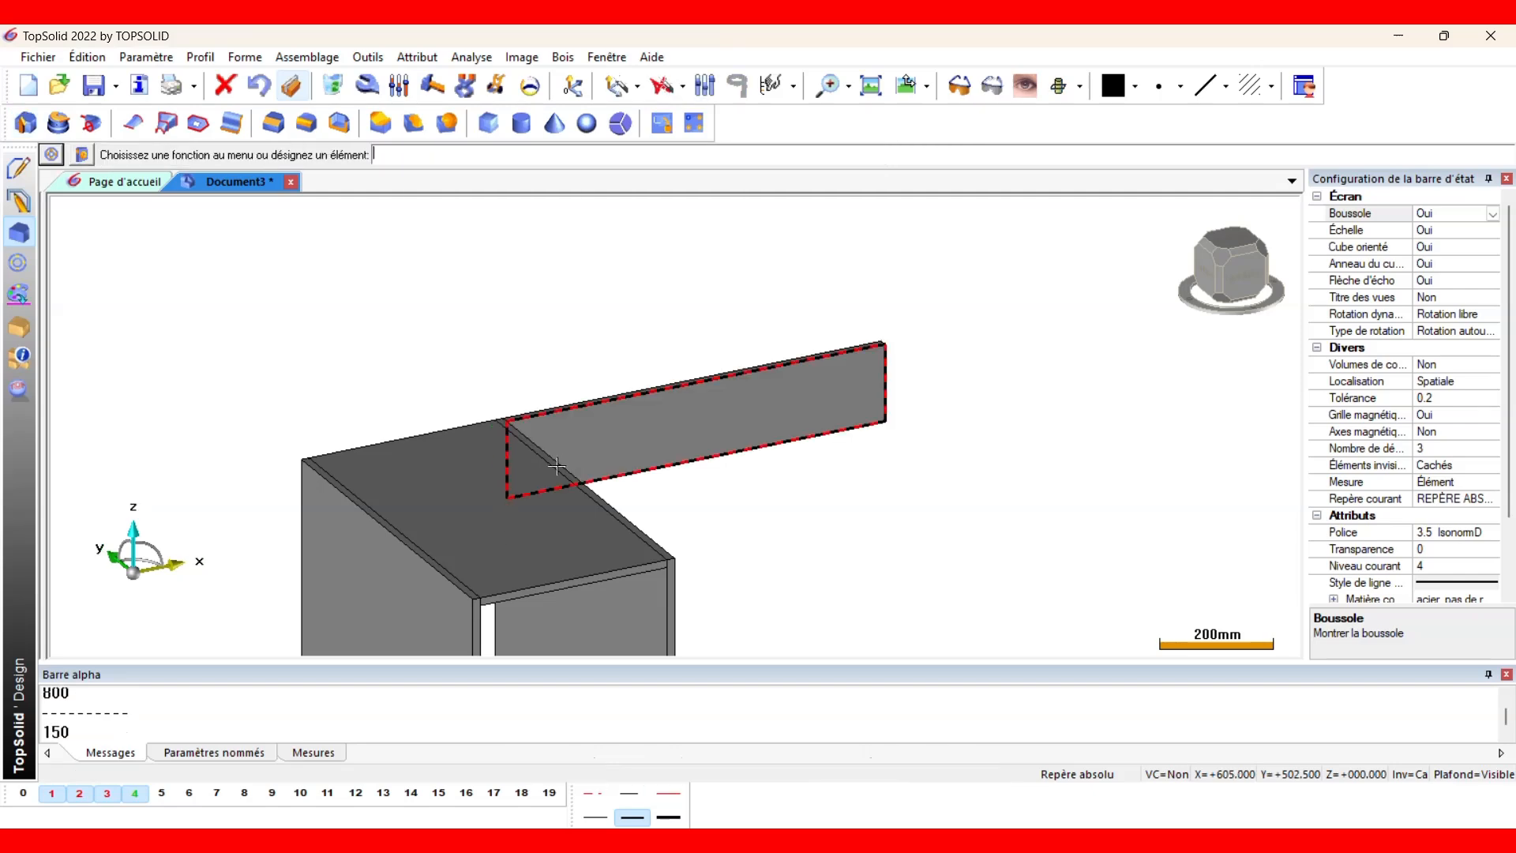
Show layer 0 again and make layer 5 current.
{"action": "left_click", "coordinate": [22, 794]}
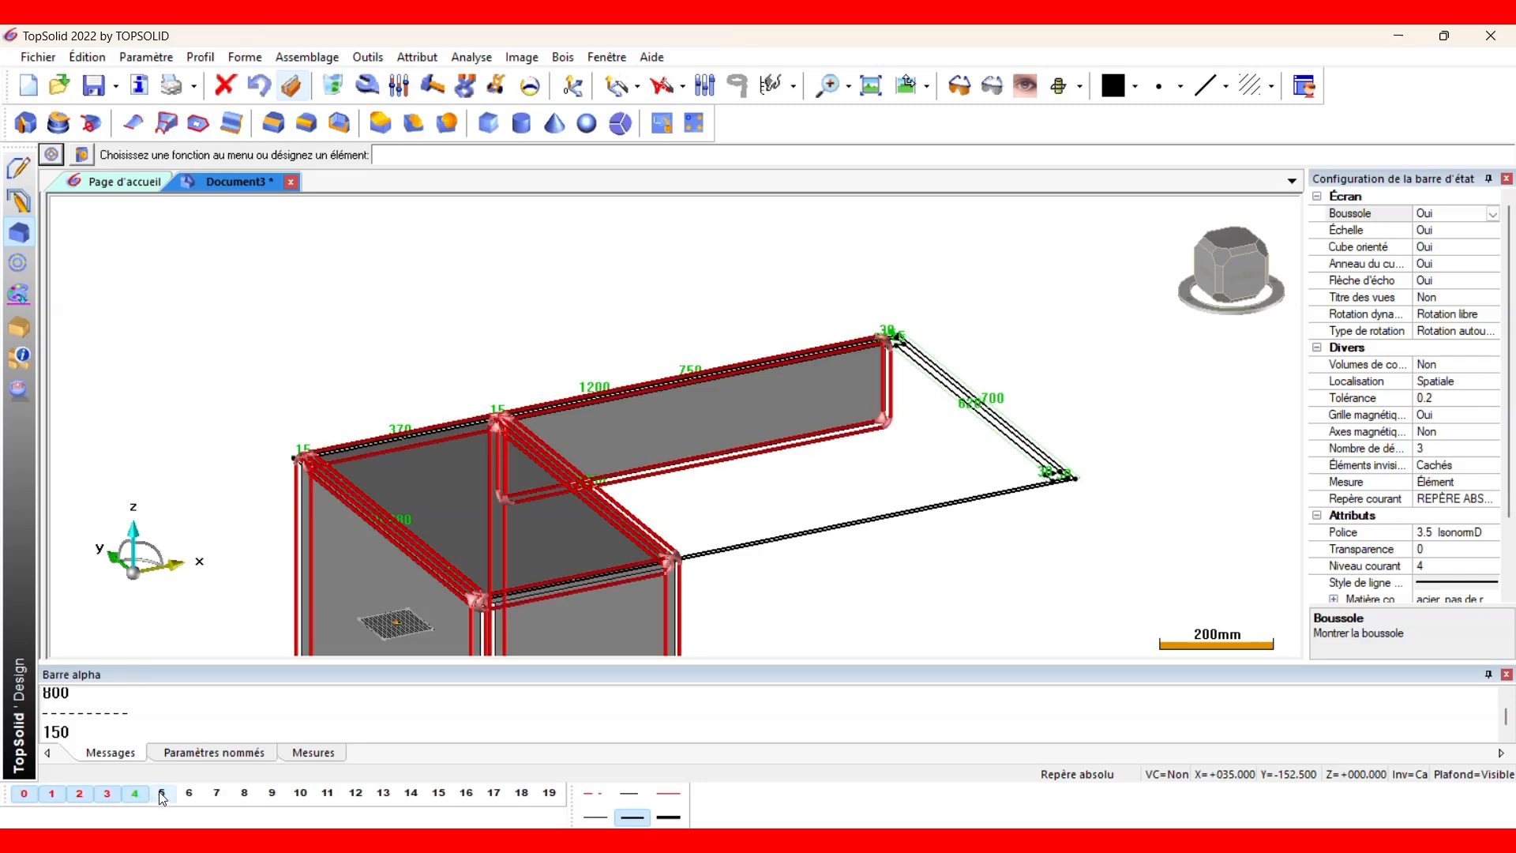
{"action": "left_click", "coordinate": [162, 793]}
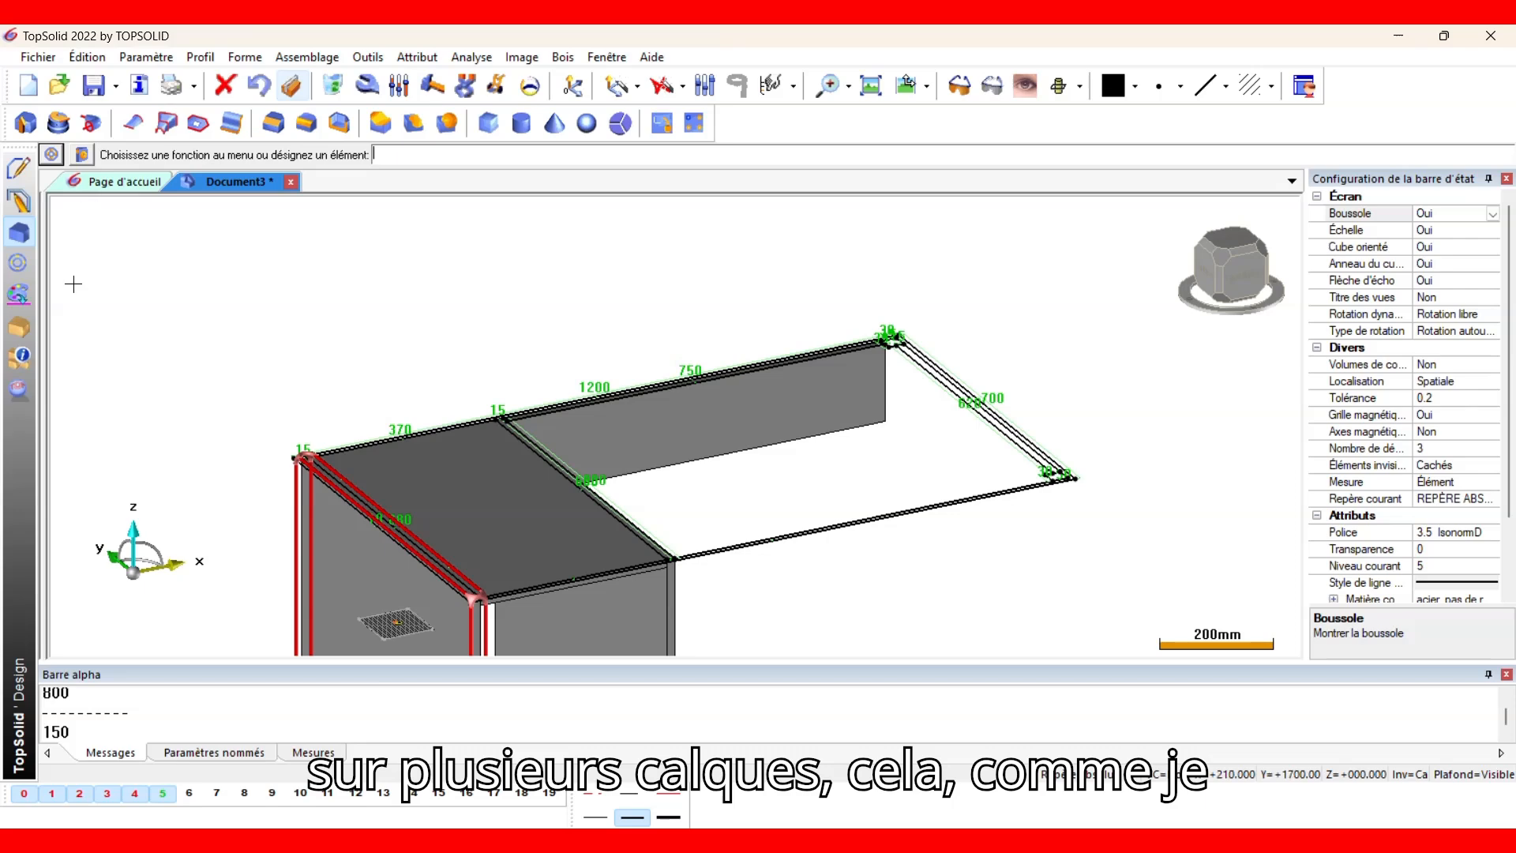
Hide layers 1, 2 and 3 one by one, and show them again.
{"action": "left_click", "coordinate": [52, 792]}
{"action": "left_click", "coordinate": [79, 793]}
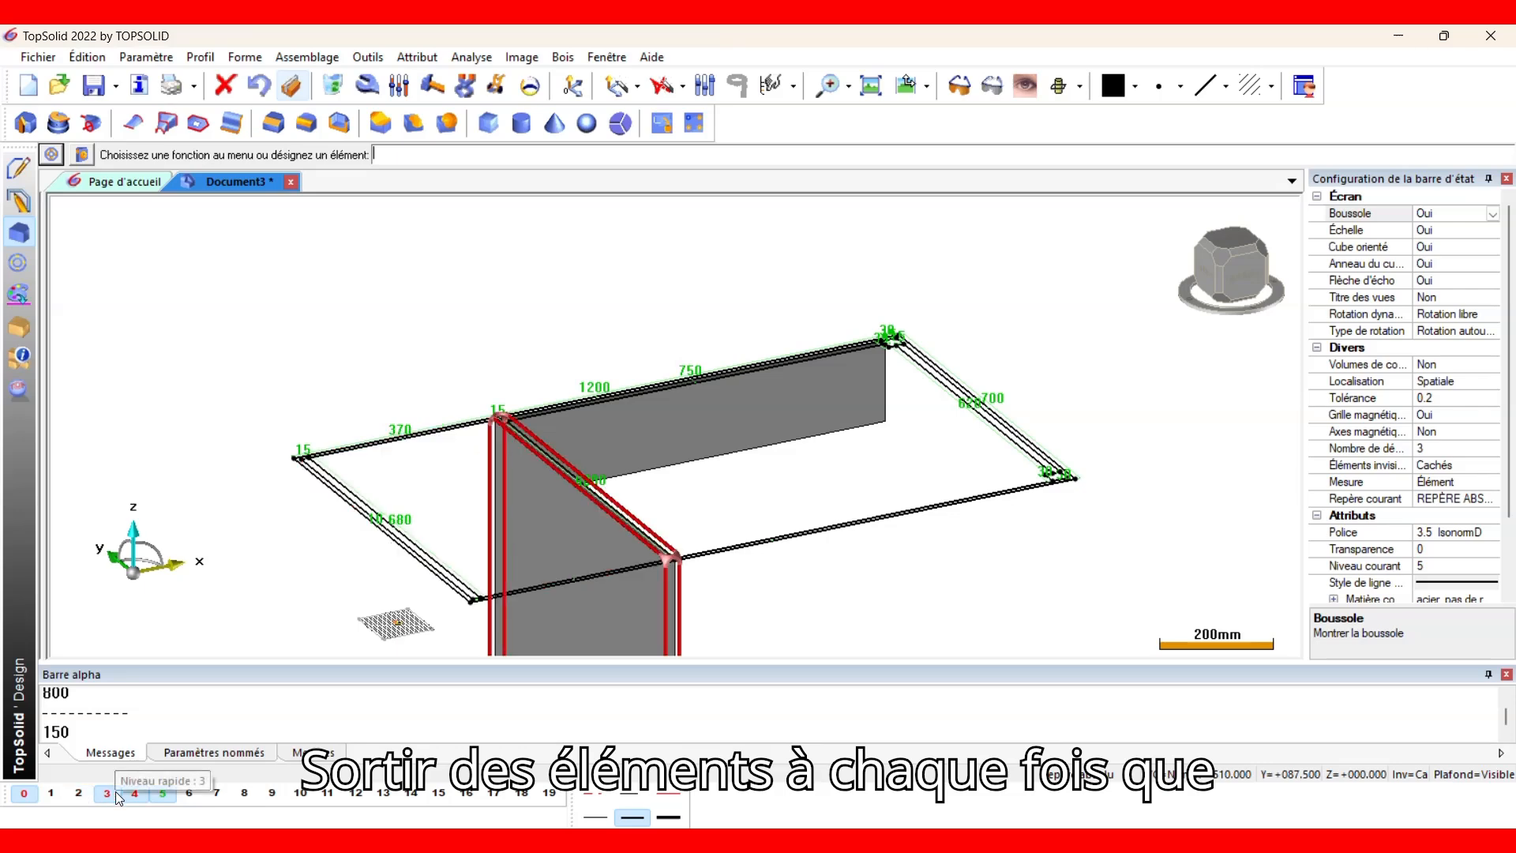
{"action": "left_click", "coordinate": [115, 792]}
{"action": "left_click", "coordinate": [111, 793]}
{"action": "left_click", "coordinate": [79, 792]}
{"action": "left_click", "coordinate": [51, 793]}
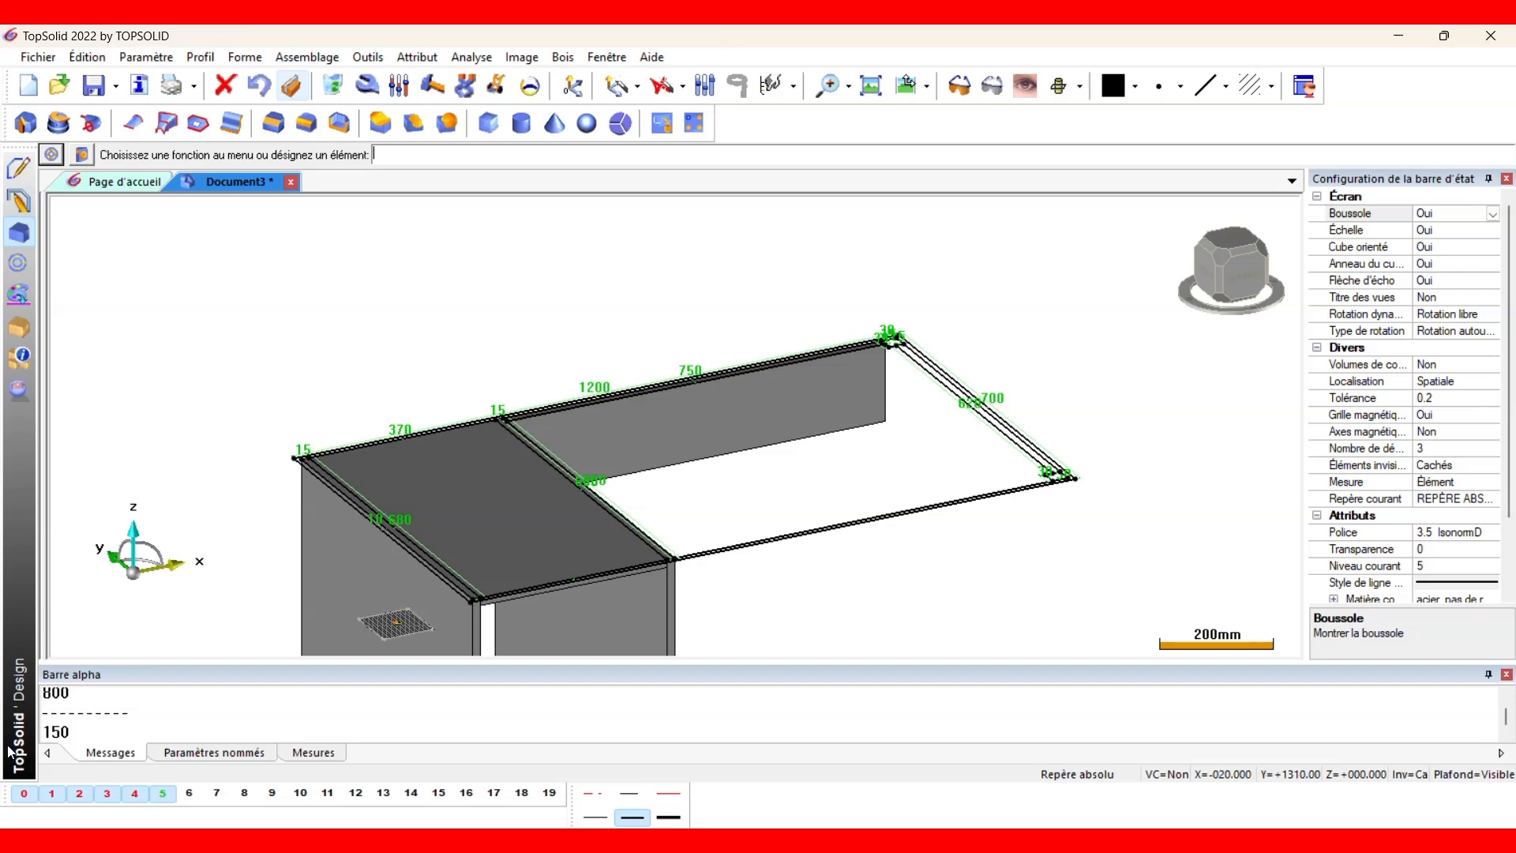
Create a rectangular contour over the rear leg's square profile, corner to opposite corner.
{"action": "left_click", "coordinate": [23, 203]}
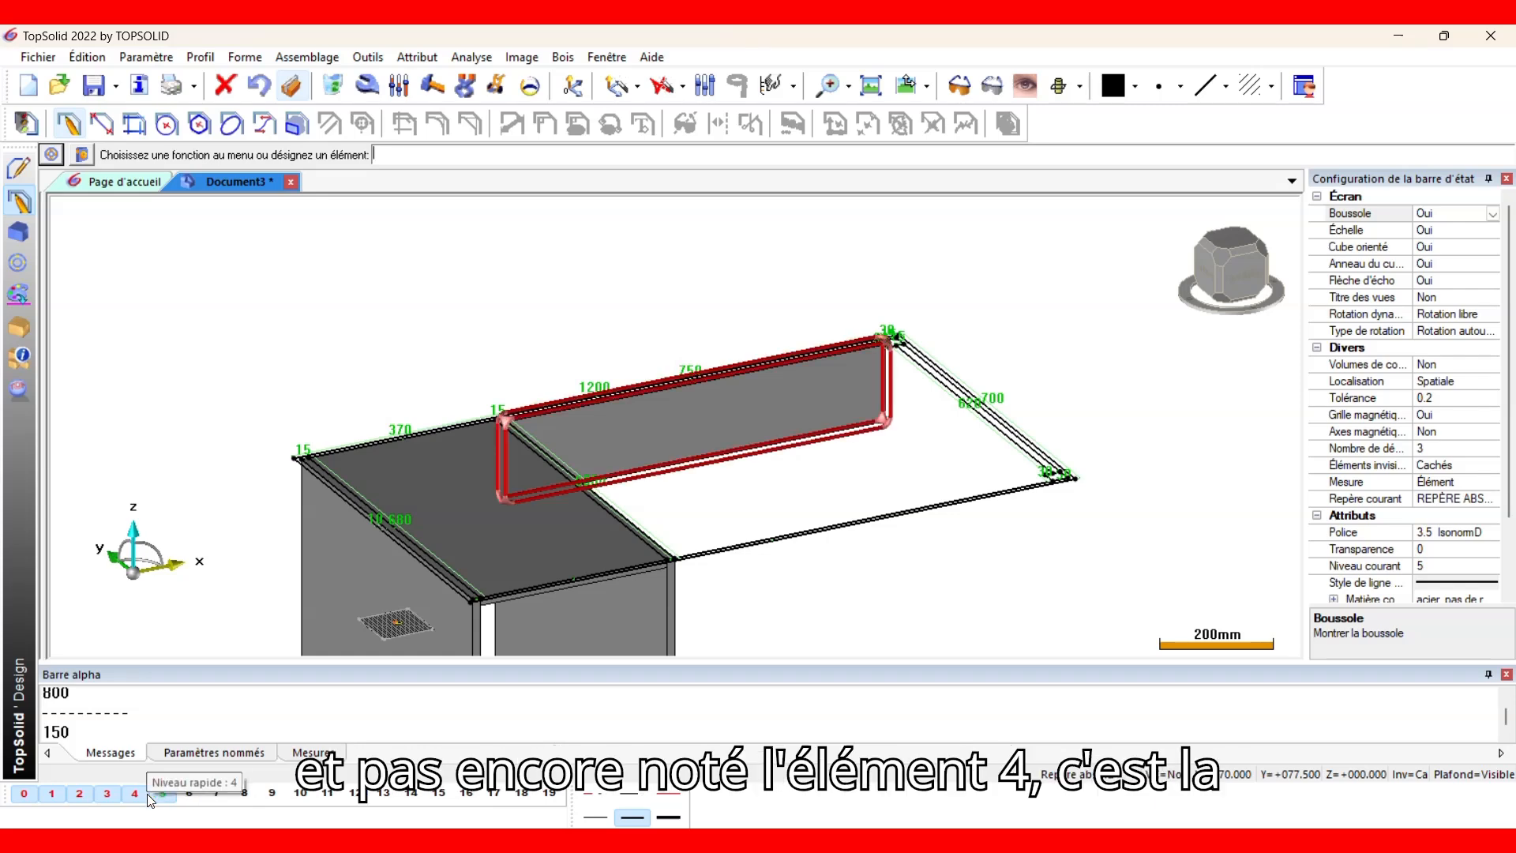
{"action": "left_click", "coordinate": [70, 124]}
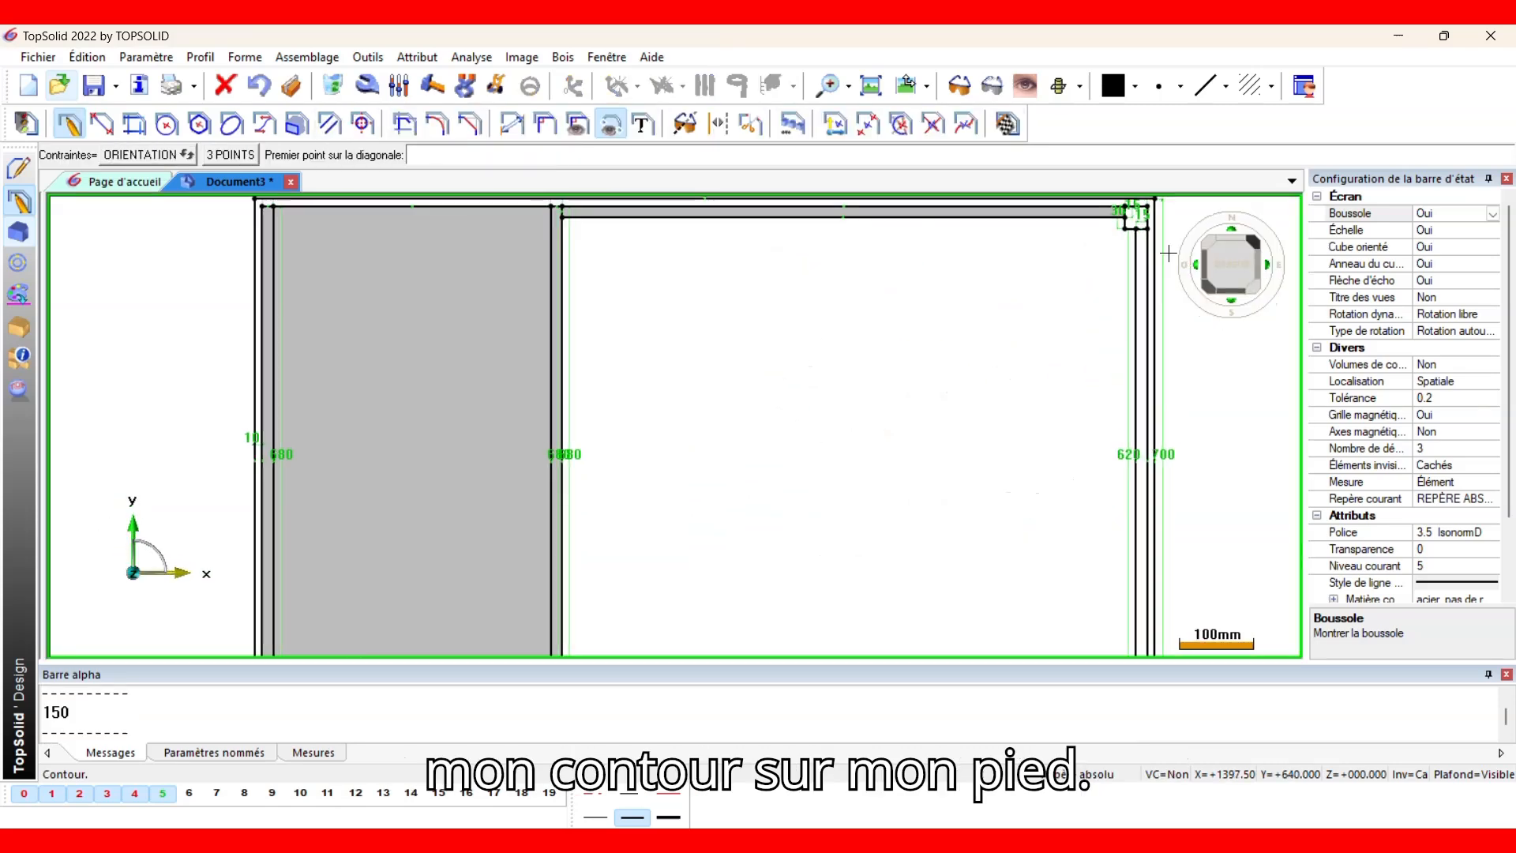
{"action": "scroll", "coordinate": [721, 541], "scroll_direction": "up", "scroll_amount": 4}
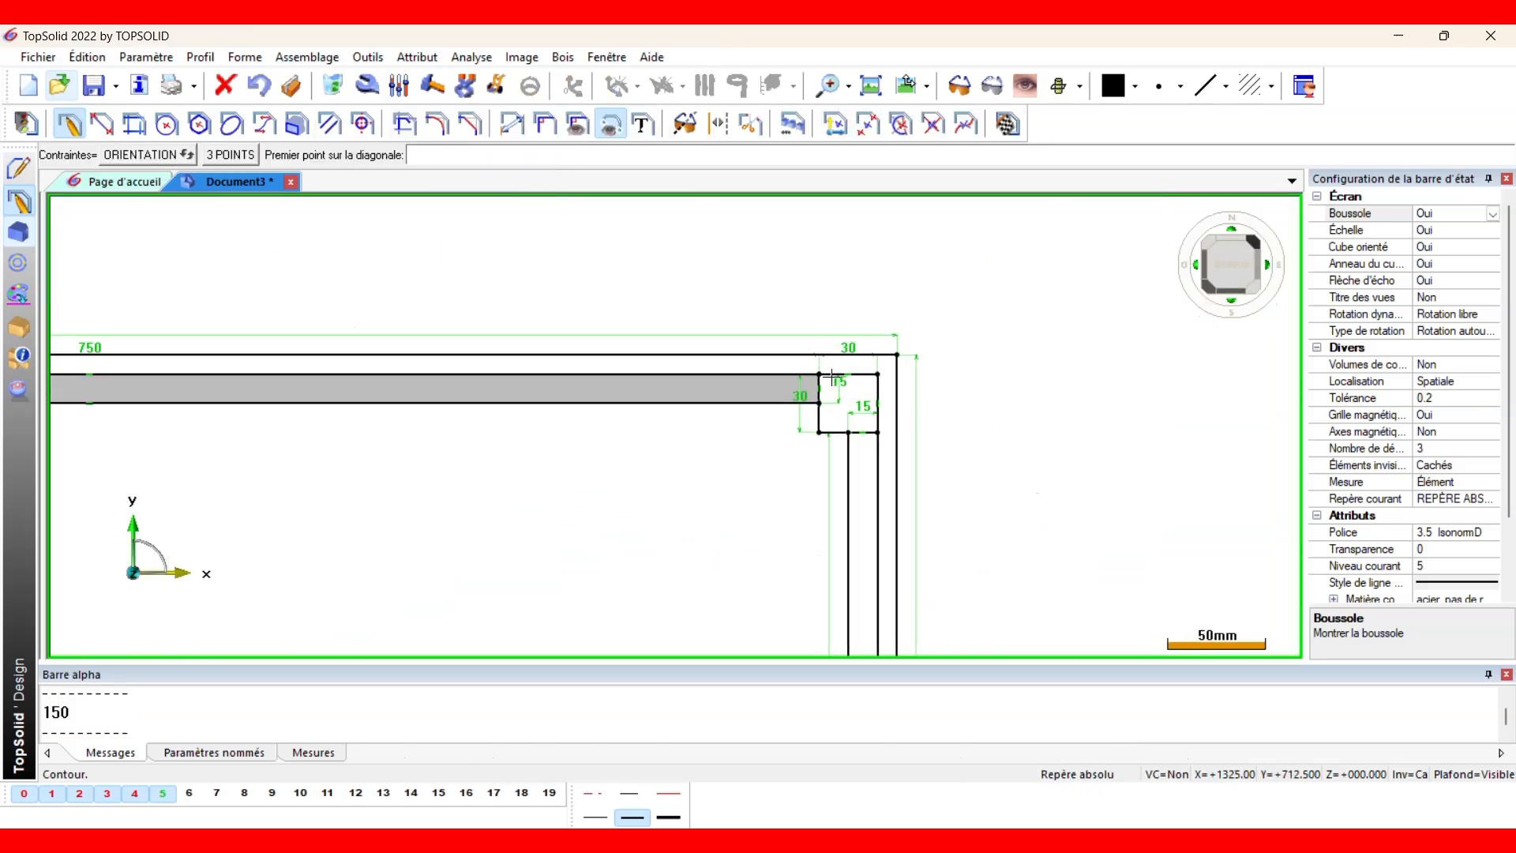
{"action": "left_click", "coordinate": [818, 374]}
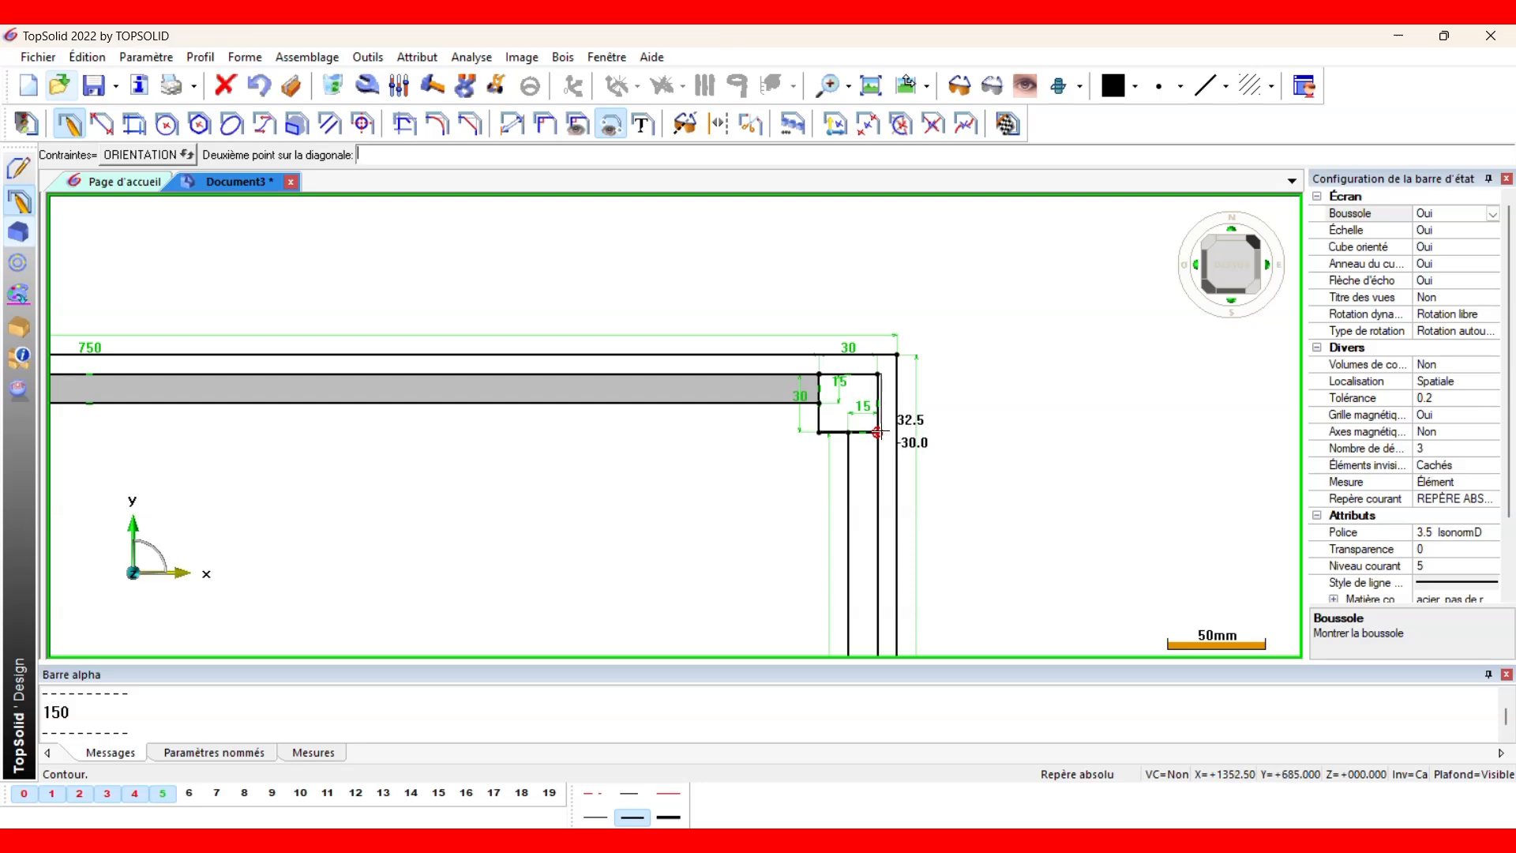
{"action": "left_click", "coordinate": [878, 431]}
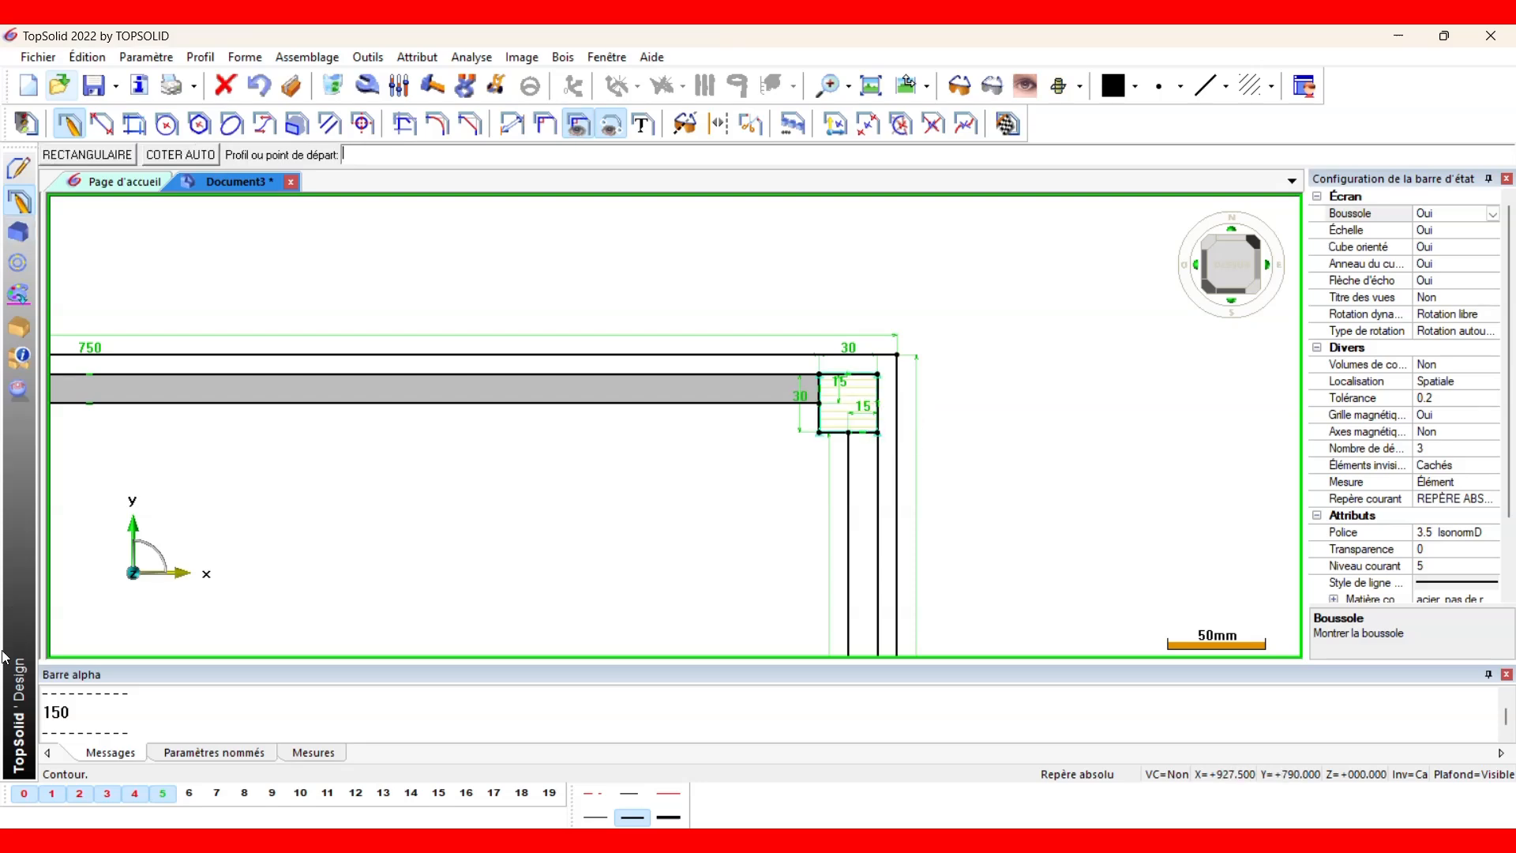
Hide layer 0 and extrude the rear leg's square contour 800 mm downward as a solid.
{"action": "left_click", "coordinate": [25, 793]}
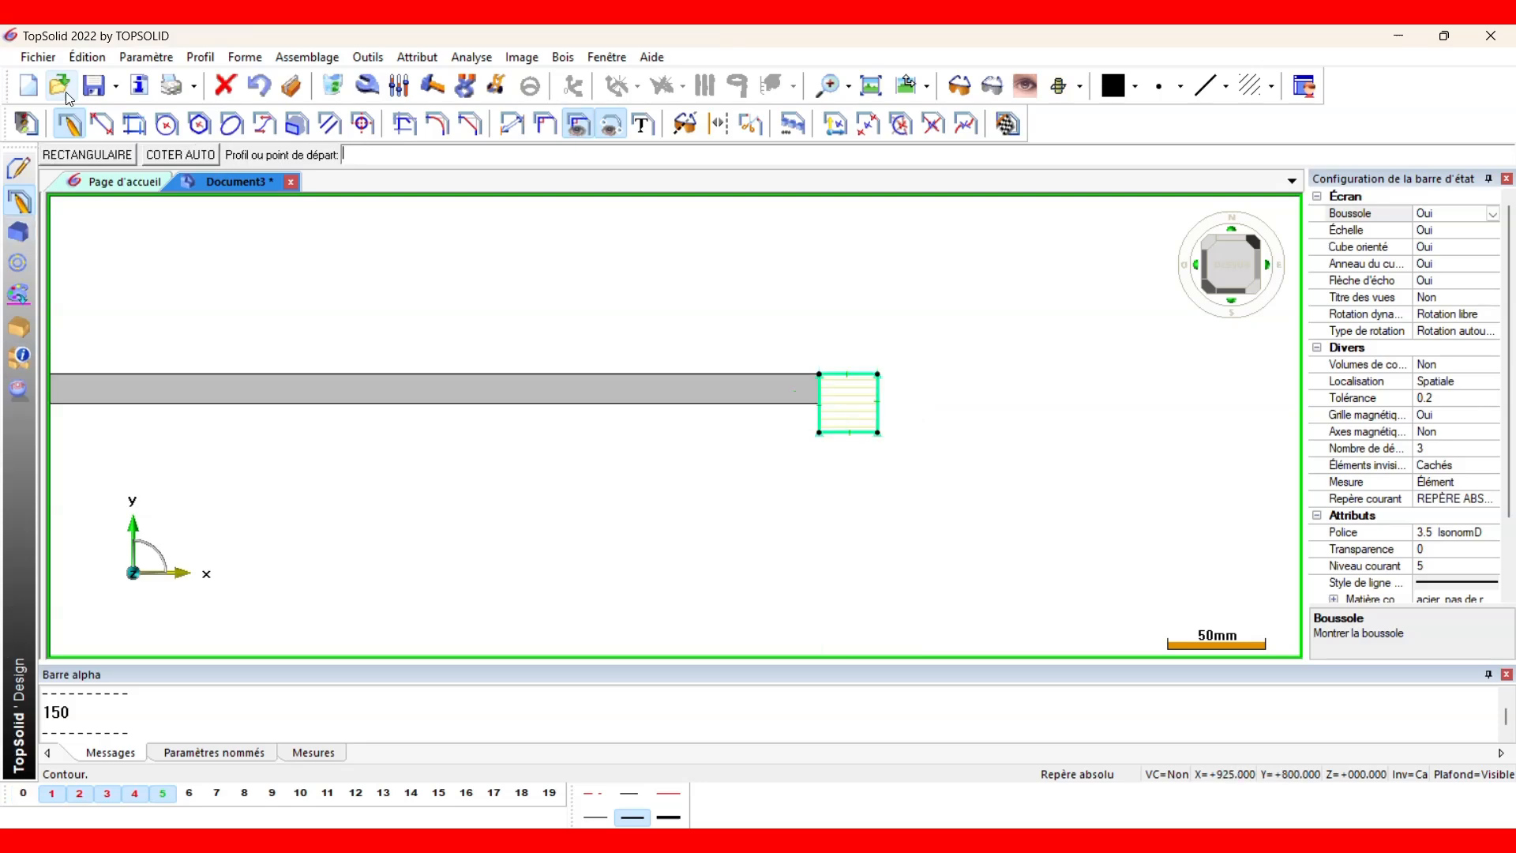
{"action": "left_click", "coordinate": [20, 234]}
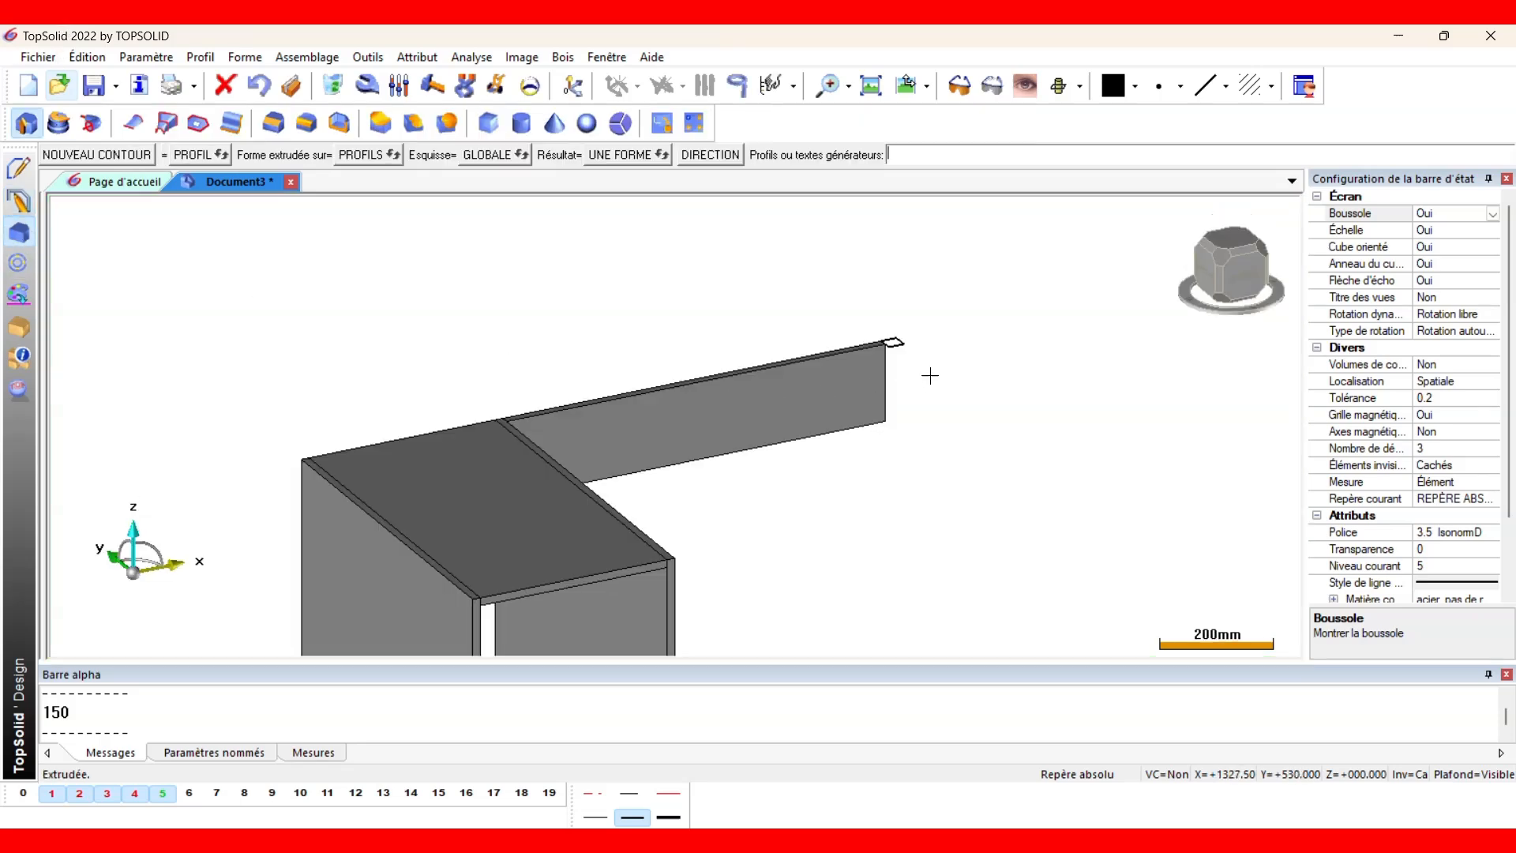
{"action": "left_click", "coordinate": [894, 344]}
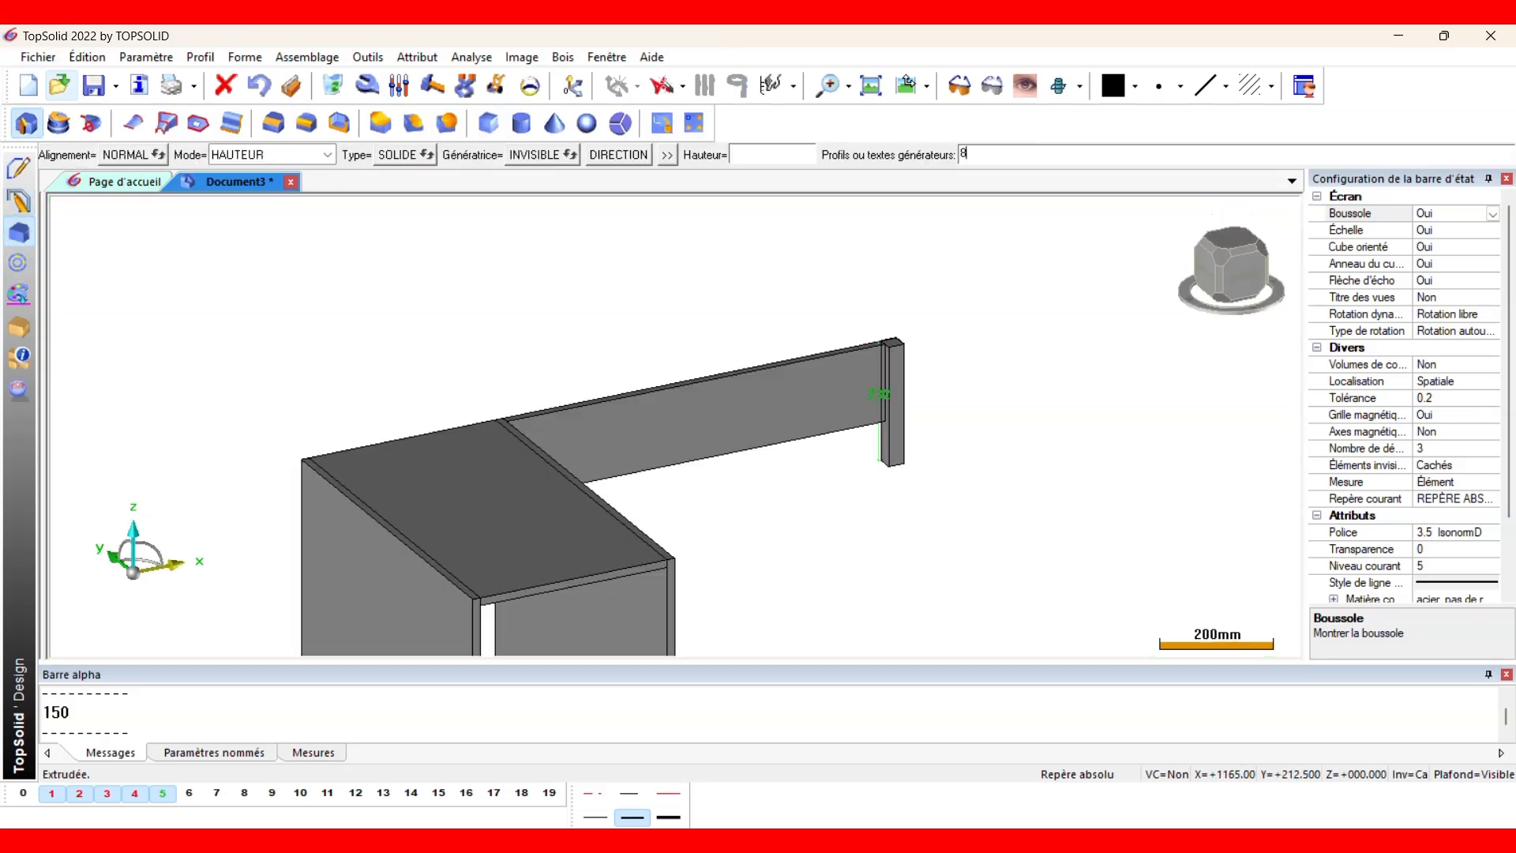
{"action": "type", "text": "800"}
{"action": "key", "text": "Return"}
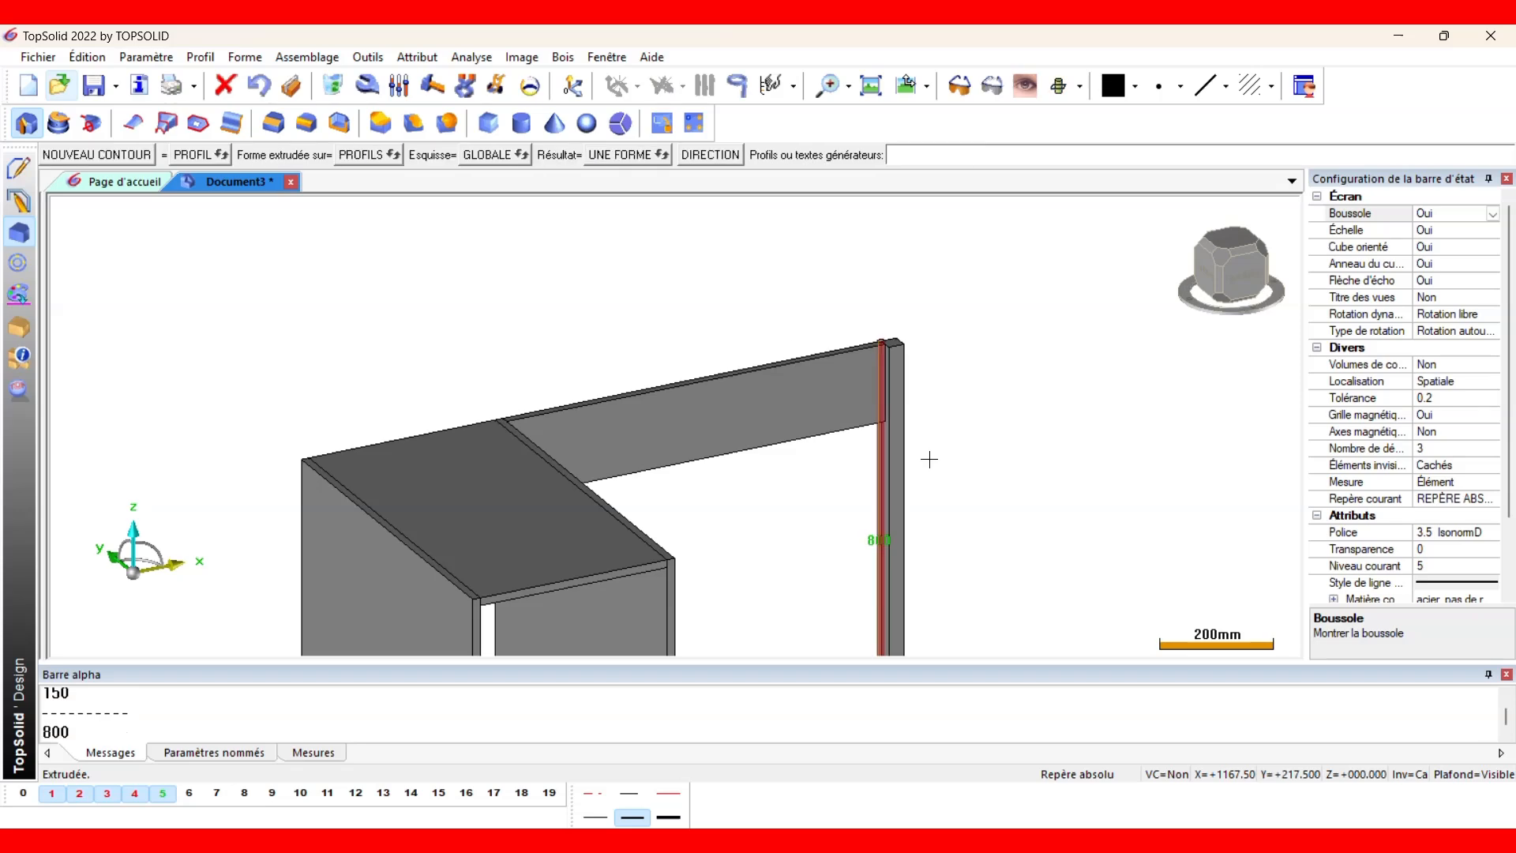
{"action": "key", "text": "Escape"}
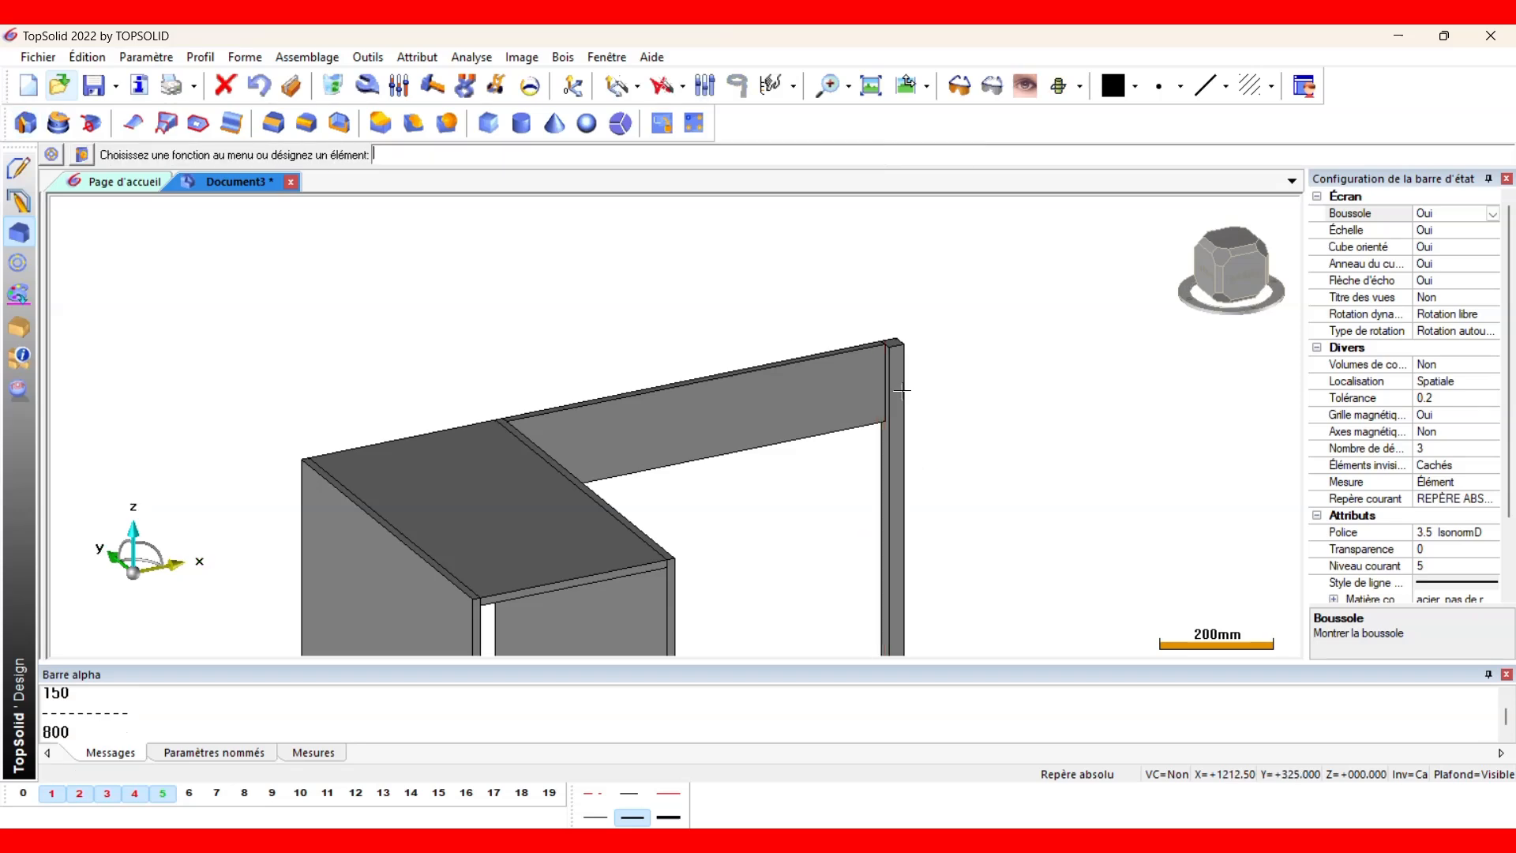
Show layer 0 again and make layer 6 current, ready for drawing curves.
{"action": "left_click", "coordinate": [24, 793]}
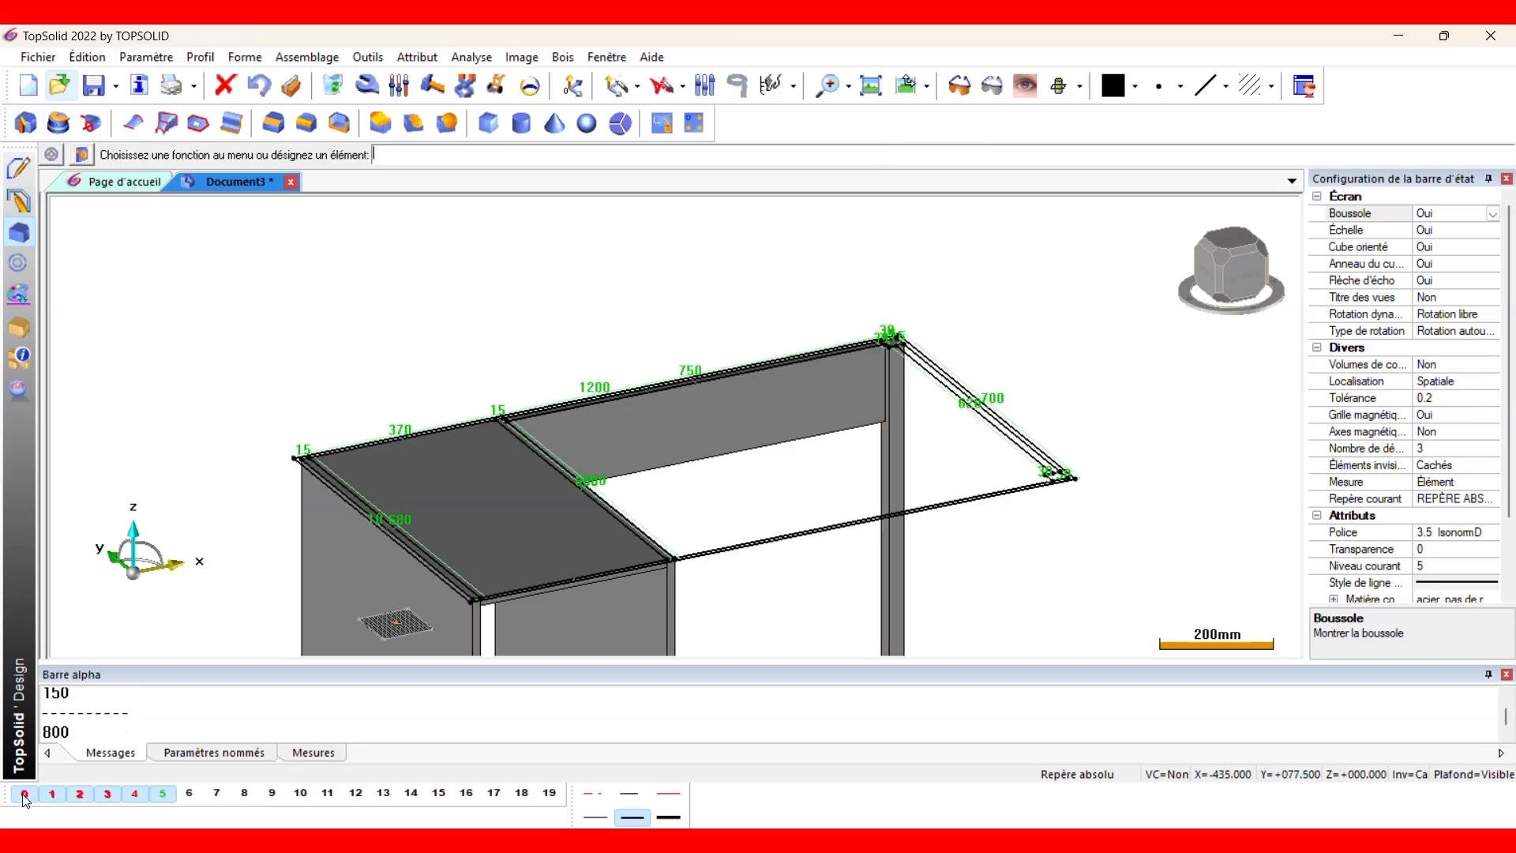
{"action": "left_click", "coordinate": [190, 794]}
{"action": "left_click", "coordinate": [20, 202]}
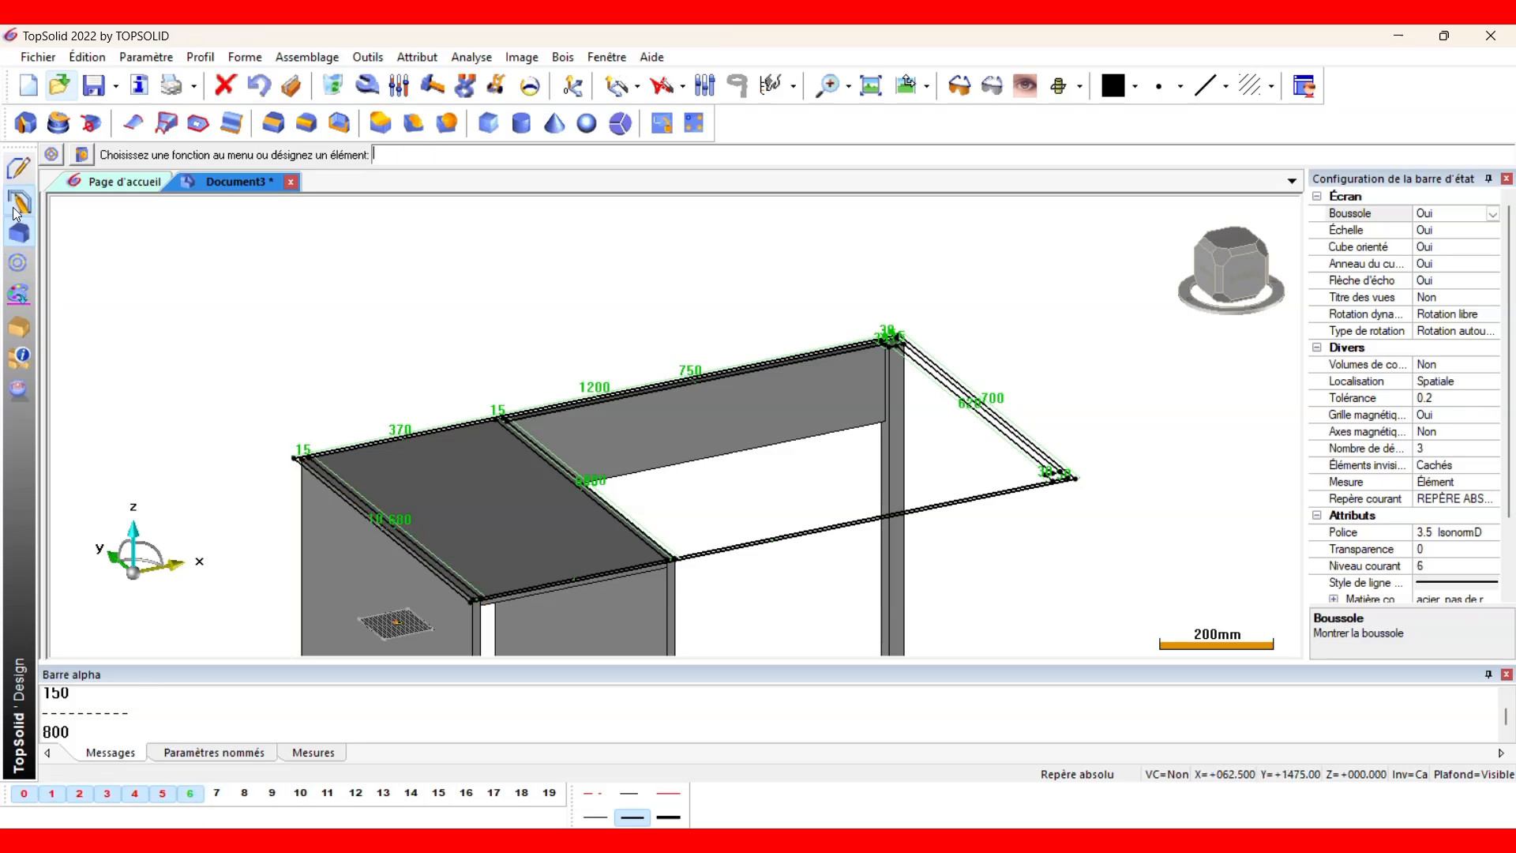
{"action": "left_click", "coordinate": [69, 124]}
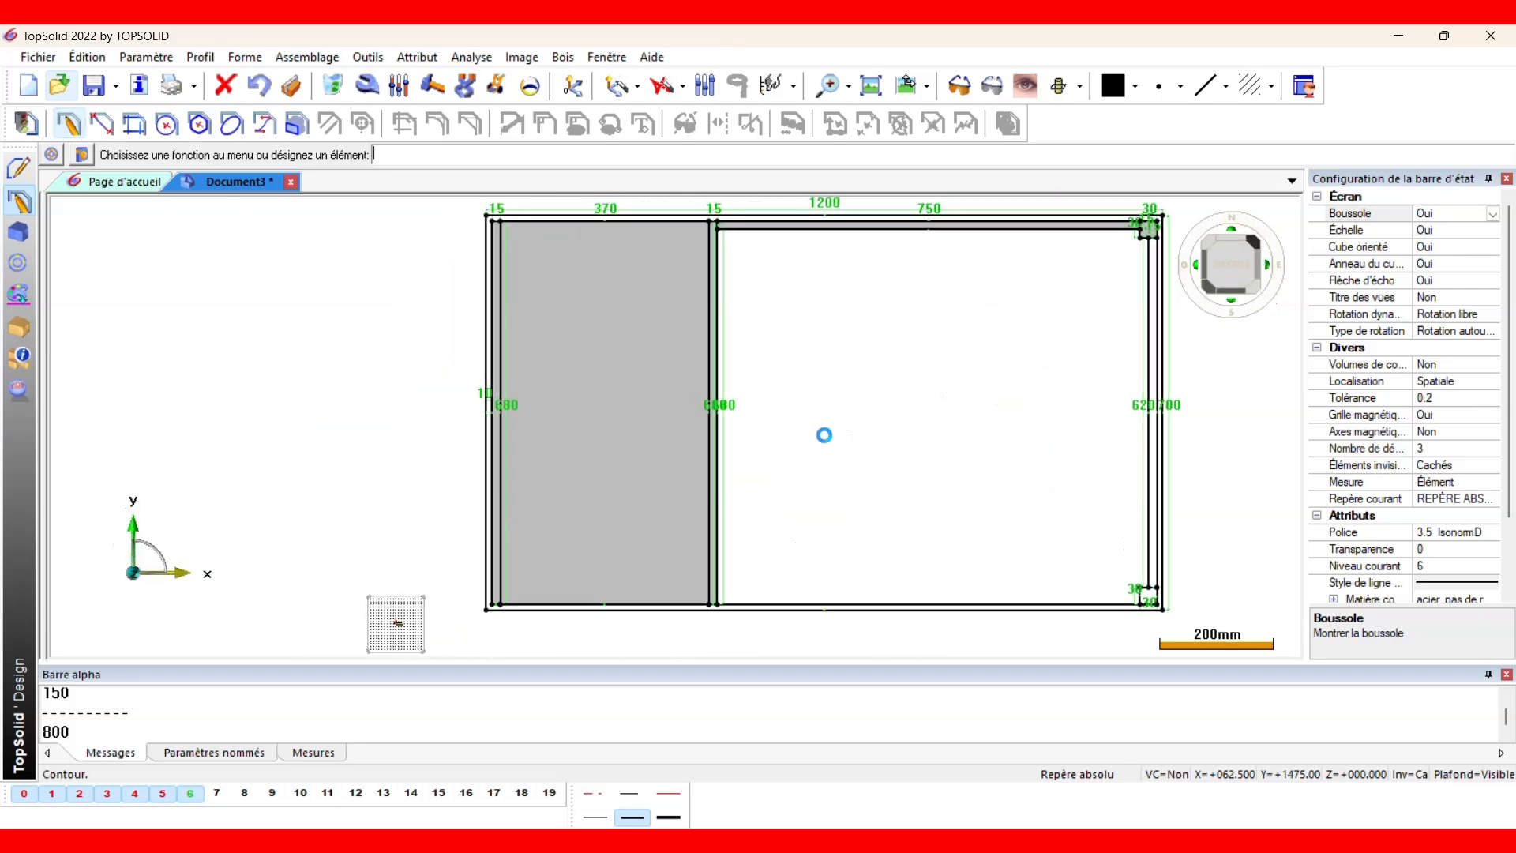
{"action": "scroll", "coordinate": [1154, 251], "scroll_direction": "up", "scroll_amount": 4}
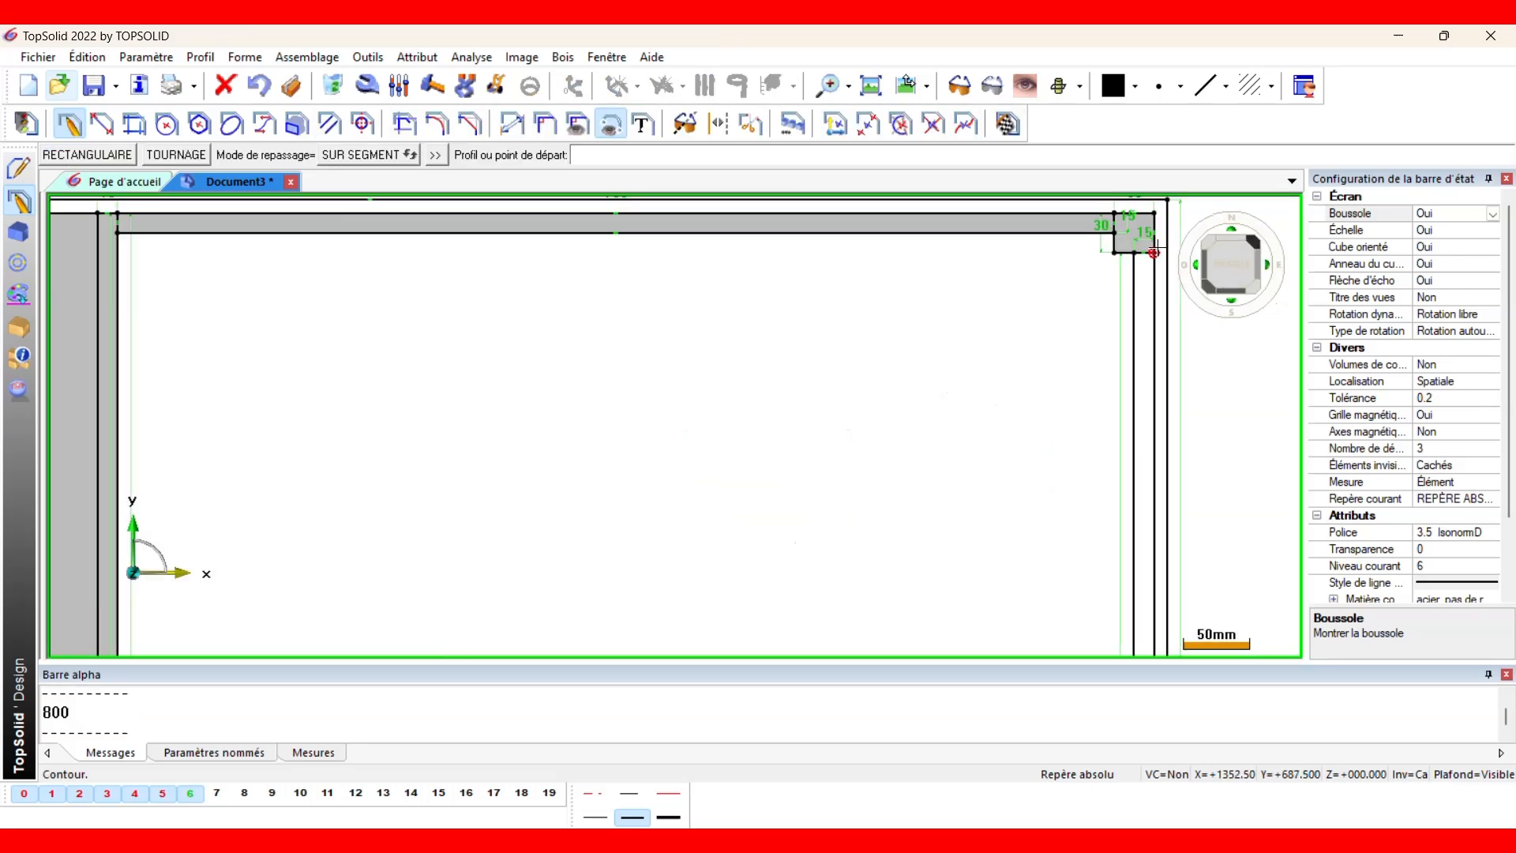
{"action": "left_click", "coordinate": [1155, 251]}
{"action": "scroll", "coordinate": [961, 341], "scroll_direction": "down", "scroll_amount": 2}
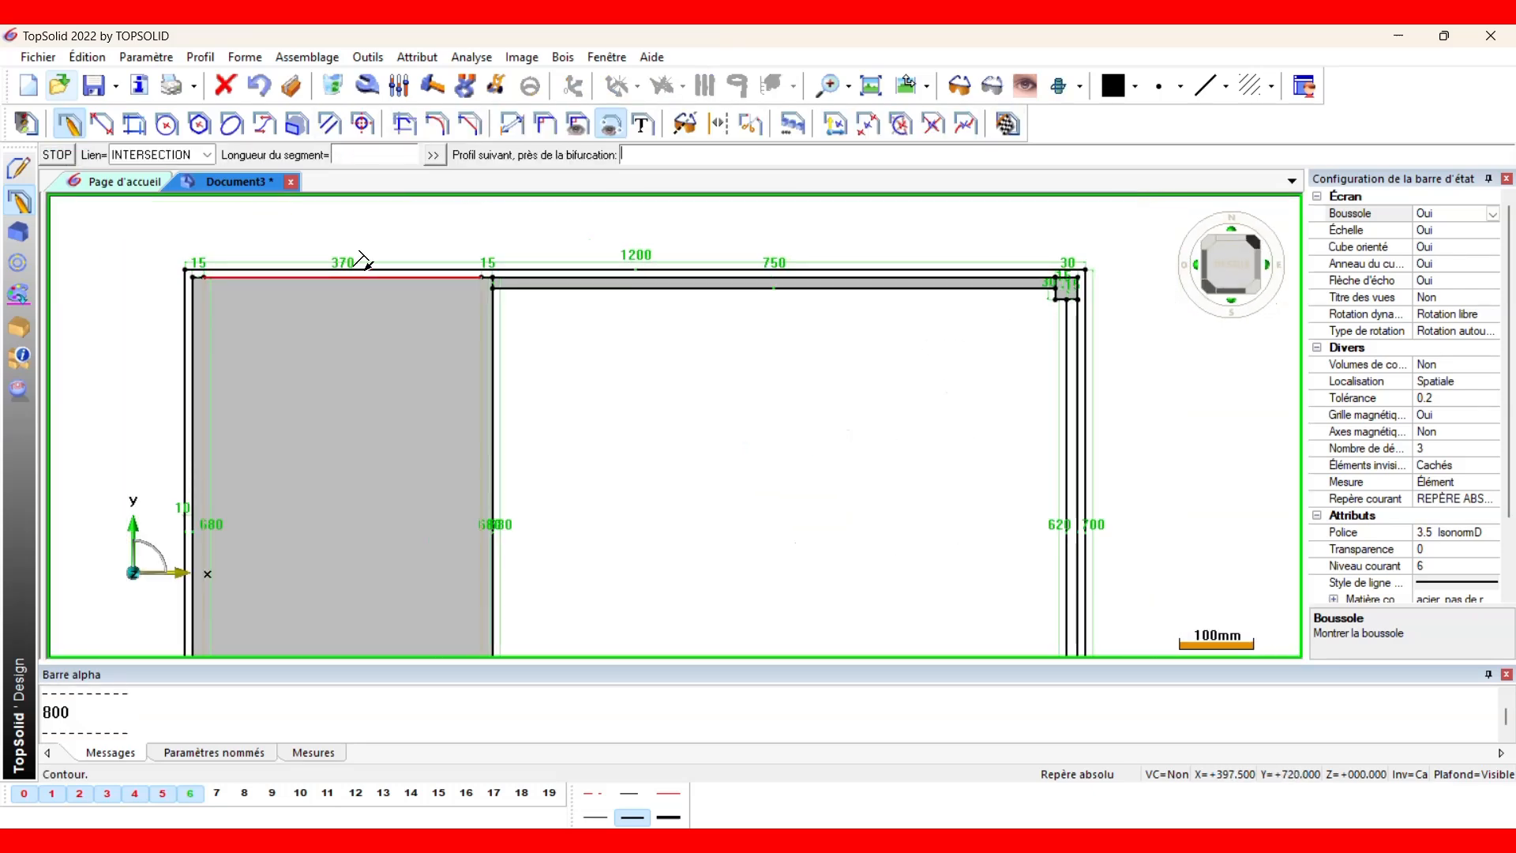
Create a rectangular contour over the side crossbar's profile, from the rear leg's outer corner to the crossbar's inner corner at the front leg.
{"action": "left_click", "coordinate": [72, 128]}
{"action": "left_click", "coordinate": [91, 156]}
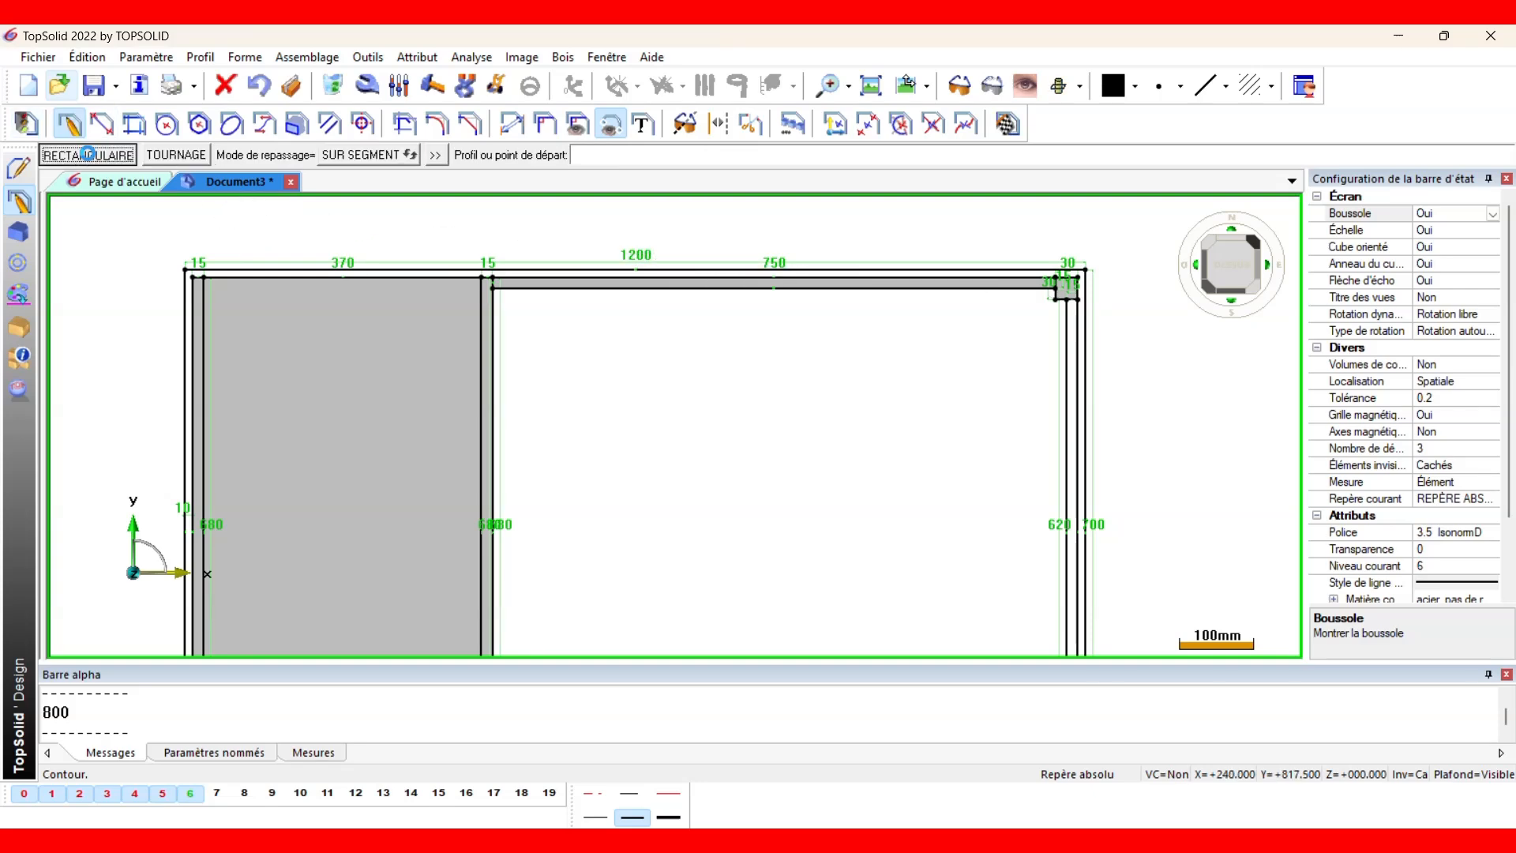
{"action": "left_click", "coordinate": [1079, 299]}
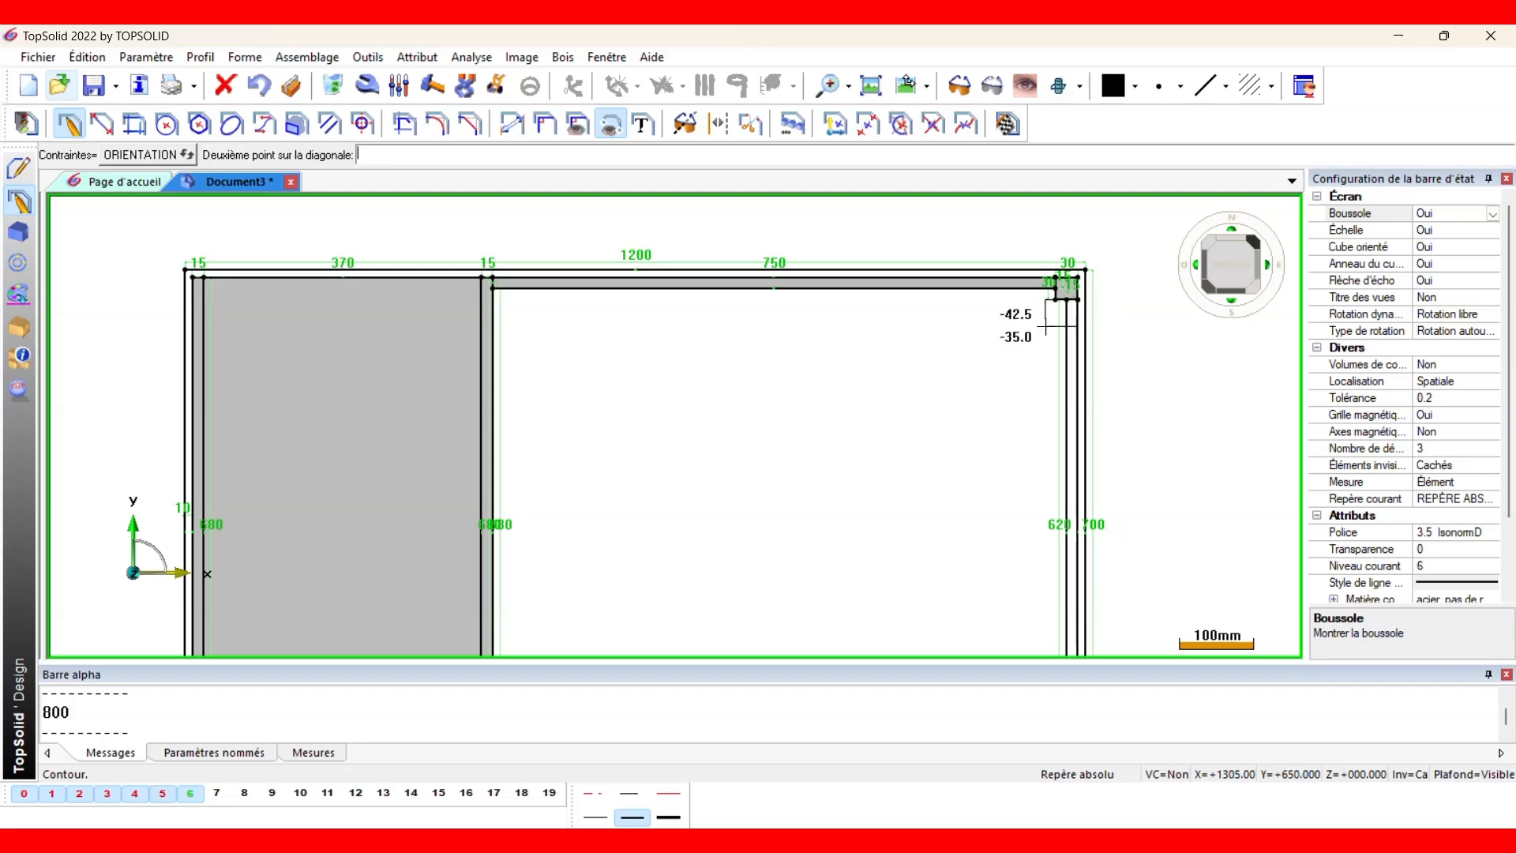
{"action": "scroll", "coordinate": [1050, 308], "scroll_direction": "down", "scroll_amount": 1}
{"action": "scroll", "coordinate": [1057, 608], "scroll_direction": "up", "scroll_amount": 1}
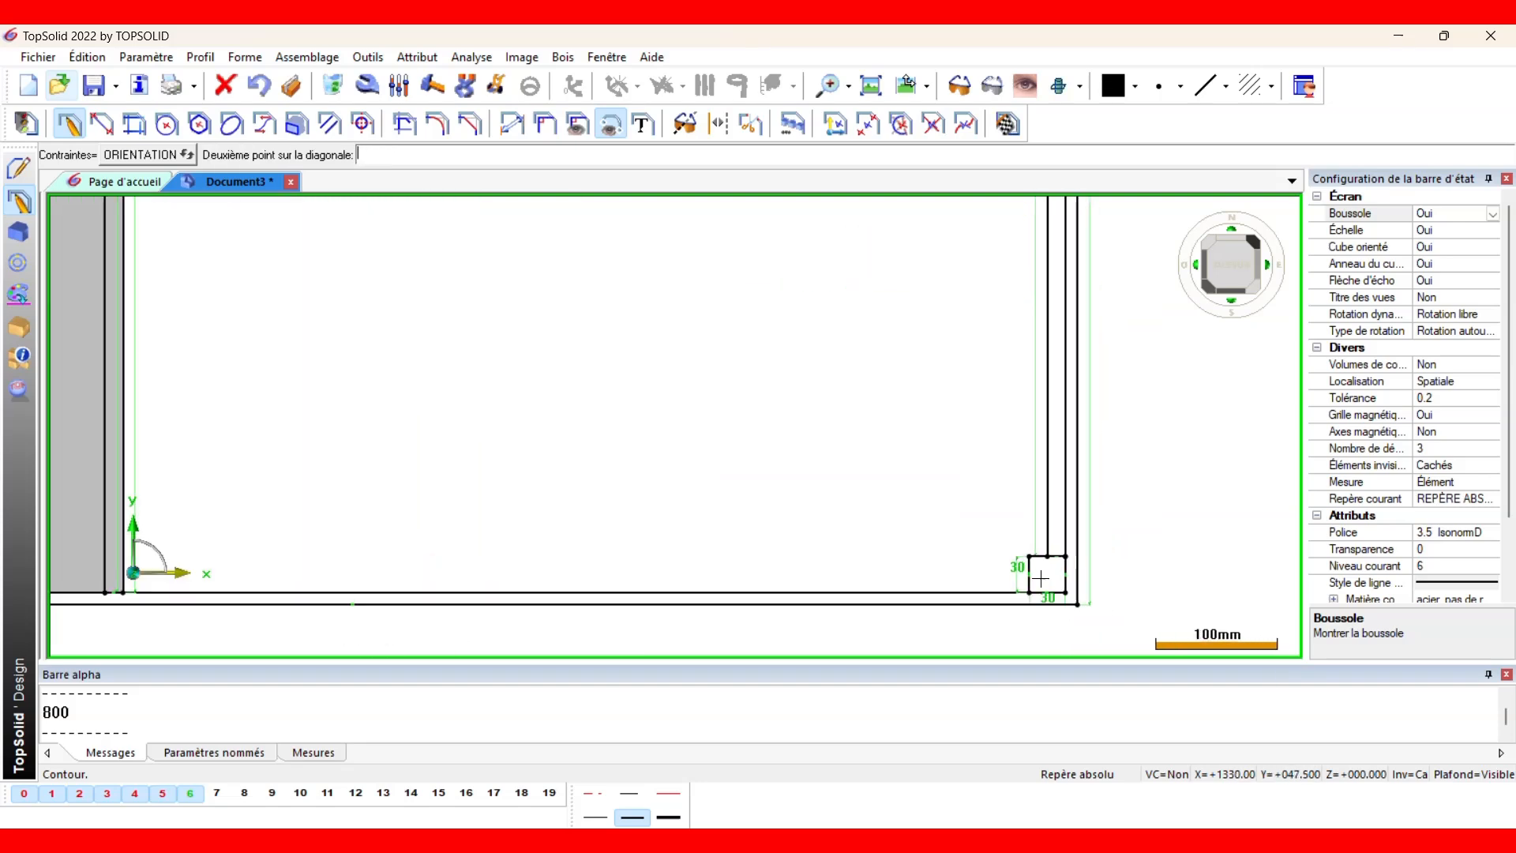
{"action": "left_click", "coordinate": [1011, 558]}
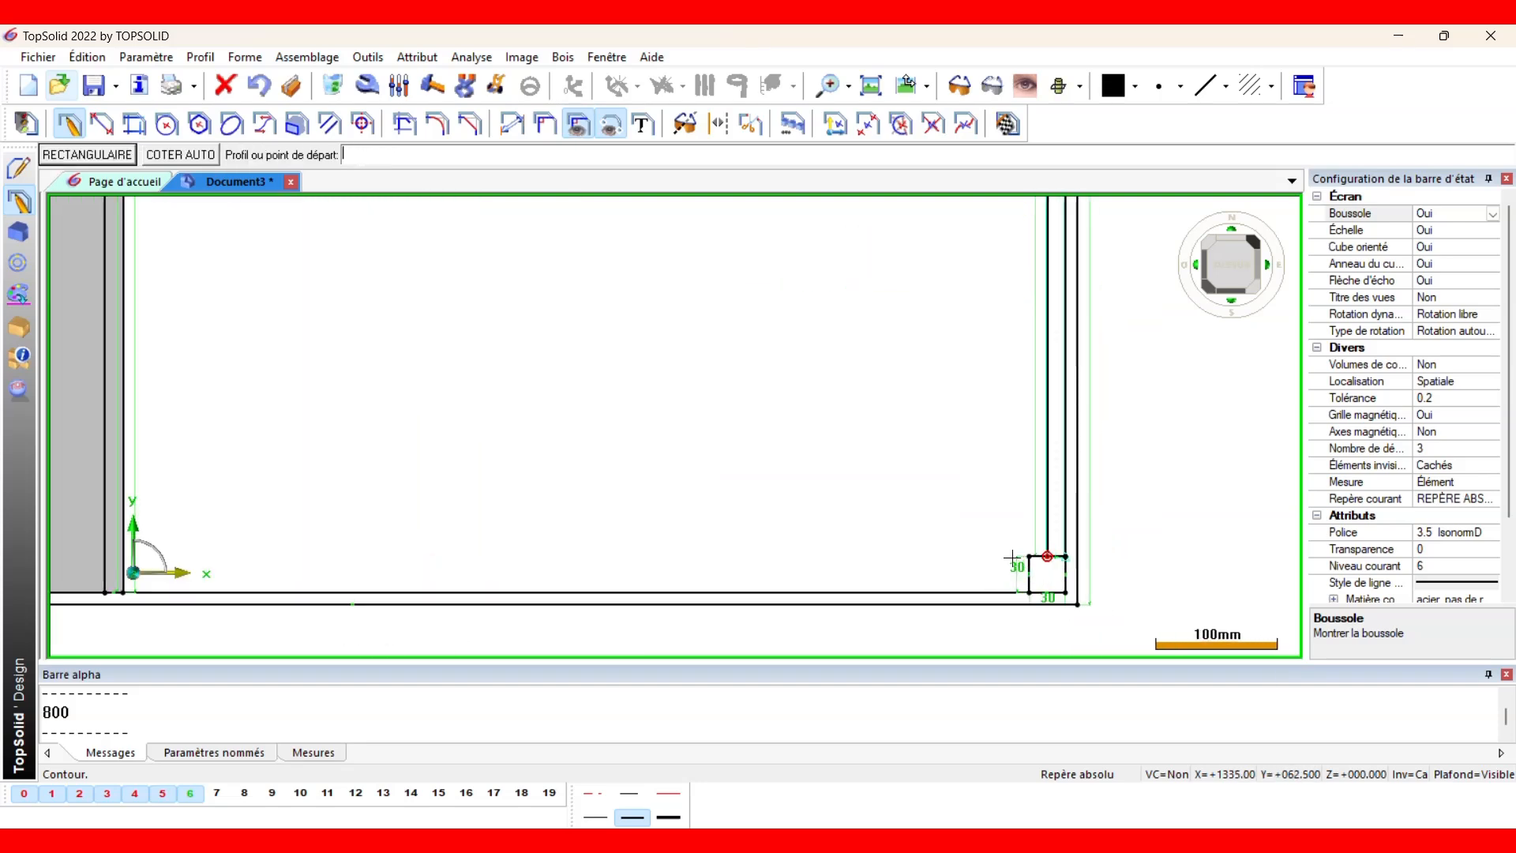
Hide layer 0 and extrude the side crossbar's contour 150 mm downward as a solid.
{"action": "left_click", "coordinate": [25, 794]}
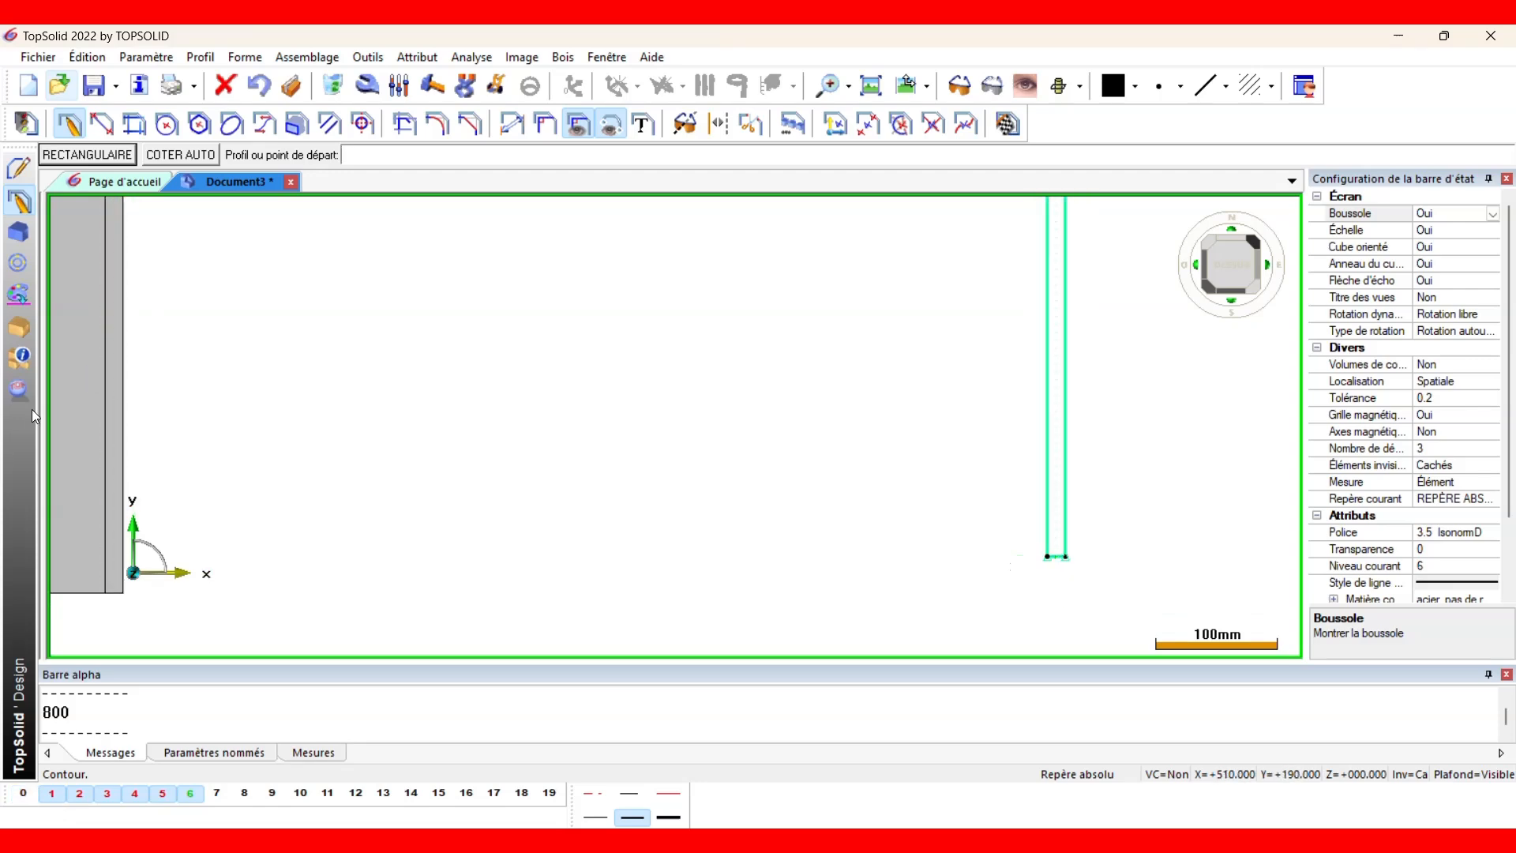
{"action": "left_click", "coordinate": [19, 233]}
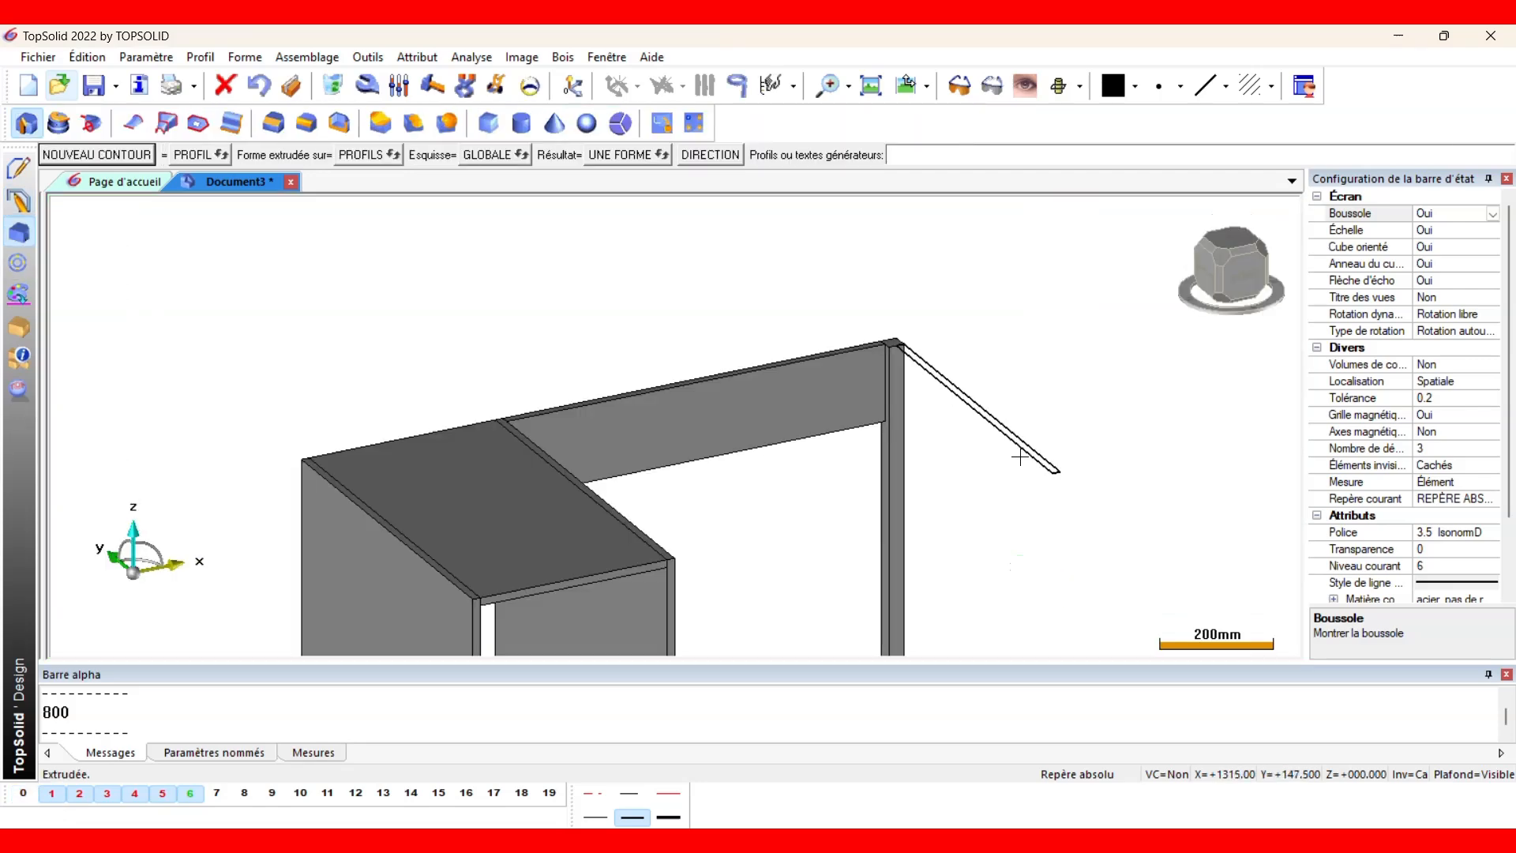
{"action": "left_click", "coordinate": [1021, 461]}
{"action": "type", "text": "15"}
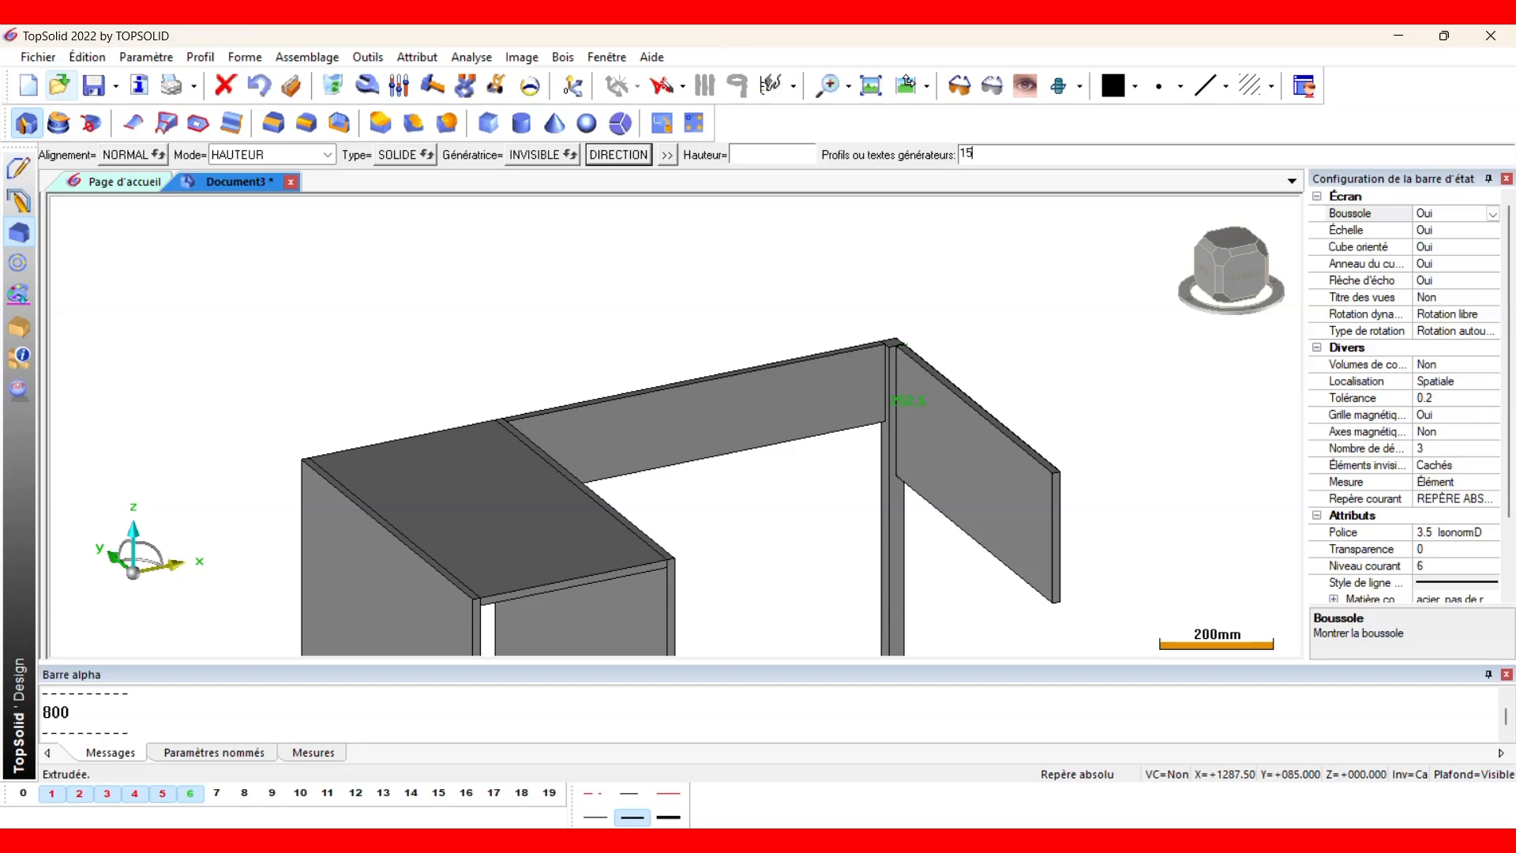
{"action": "type", "text": "0"}
{"action": "key", "text": "Return"}
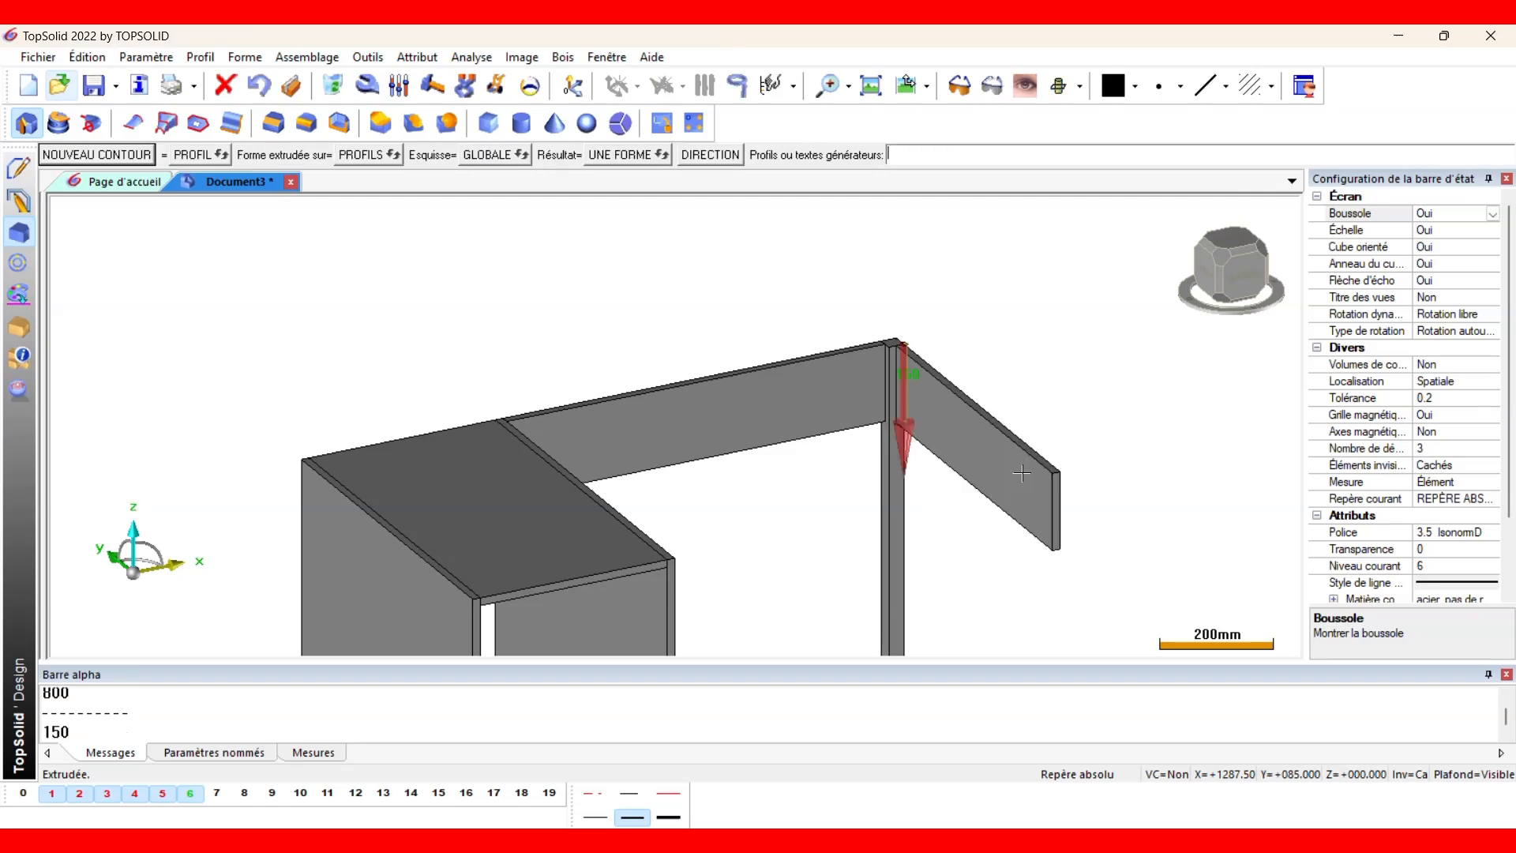
{"action": "key", "text": "Escape"}
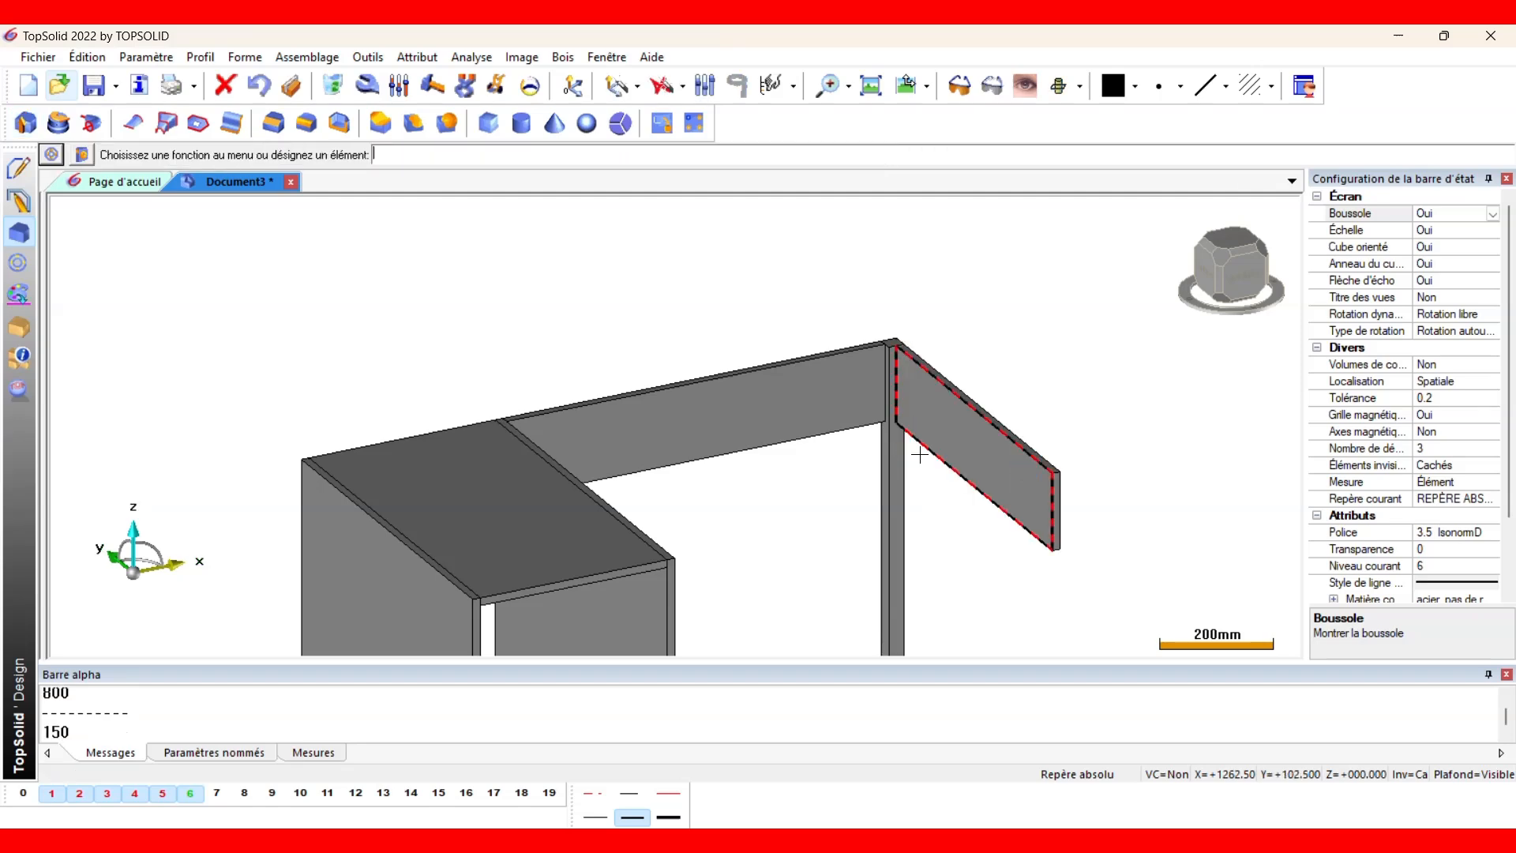
With layer 0 shown and layer 7 current, create a rectangular contour over the front leg's square profile, corner to opposite corner.
{"action": "left_click", "coordinate": [31, 792]}
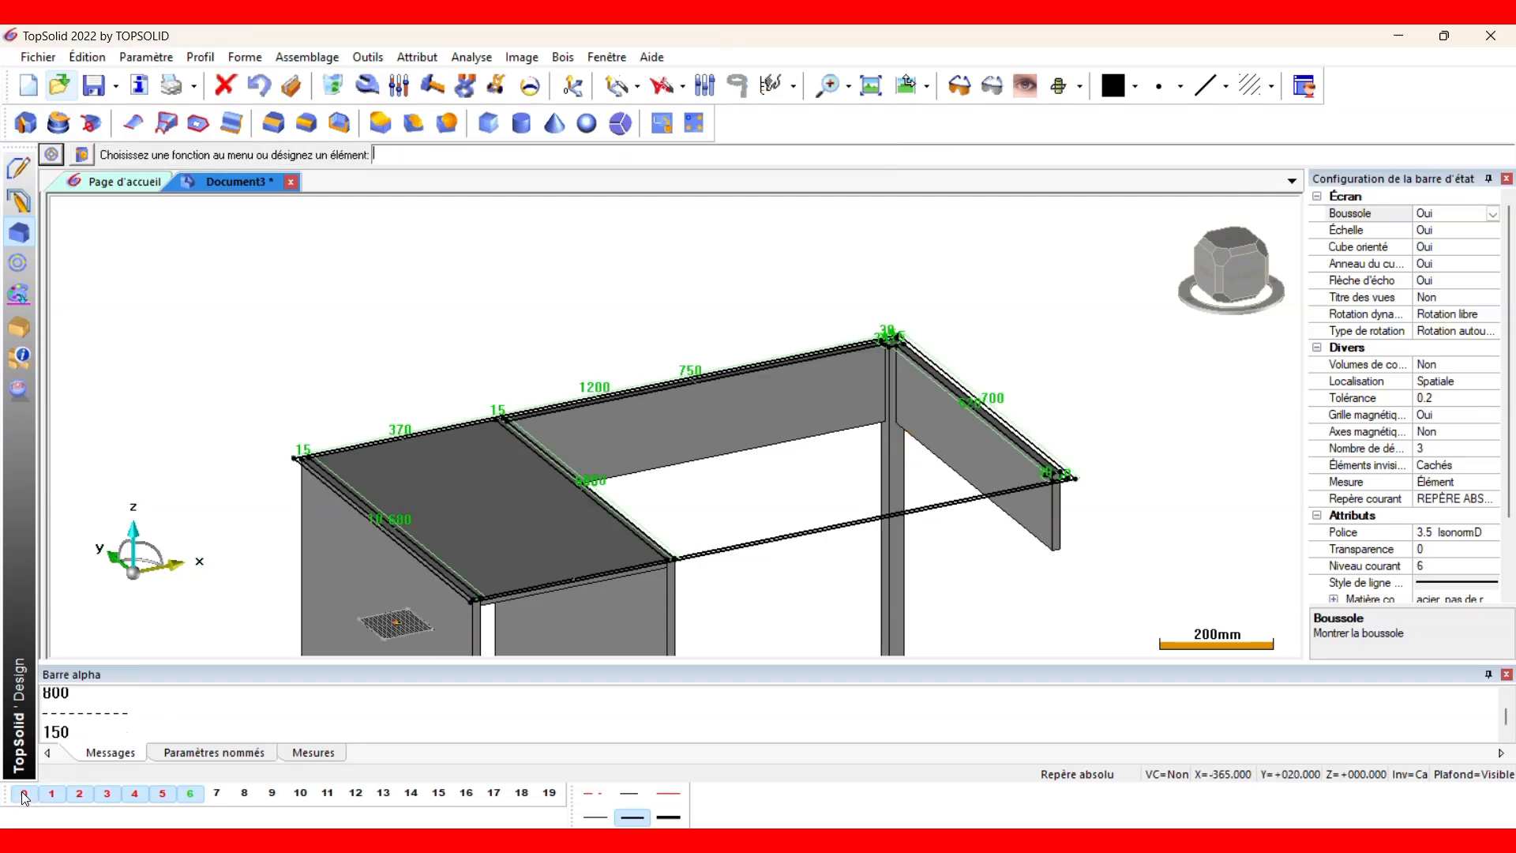
{"action": "left_click", "coordinate": [227, 798]}
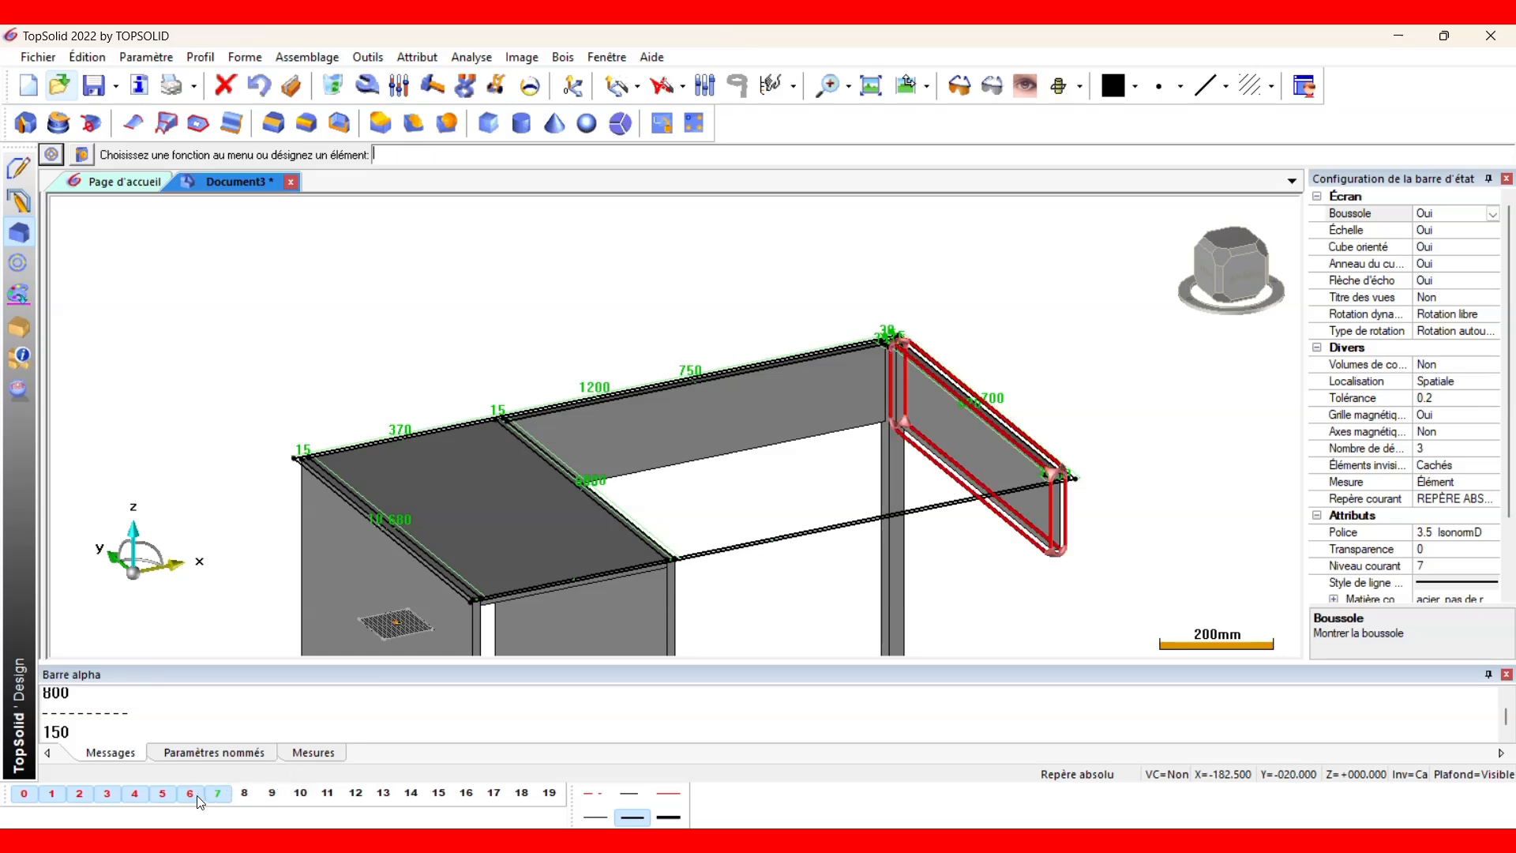
{"action": "left_click", "coordinate": [19, 202]}
{"action": "left_click", "coordinate": [70, 124]}
{"action": "left_click", "coordinate": [79, 155]}
{"action": "scroll", "coordinate": [1186, 606], "scroll_direction": "up", "scroll_amount": 6}
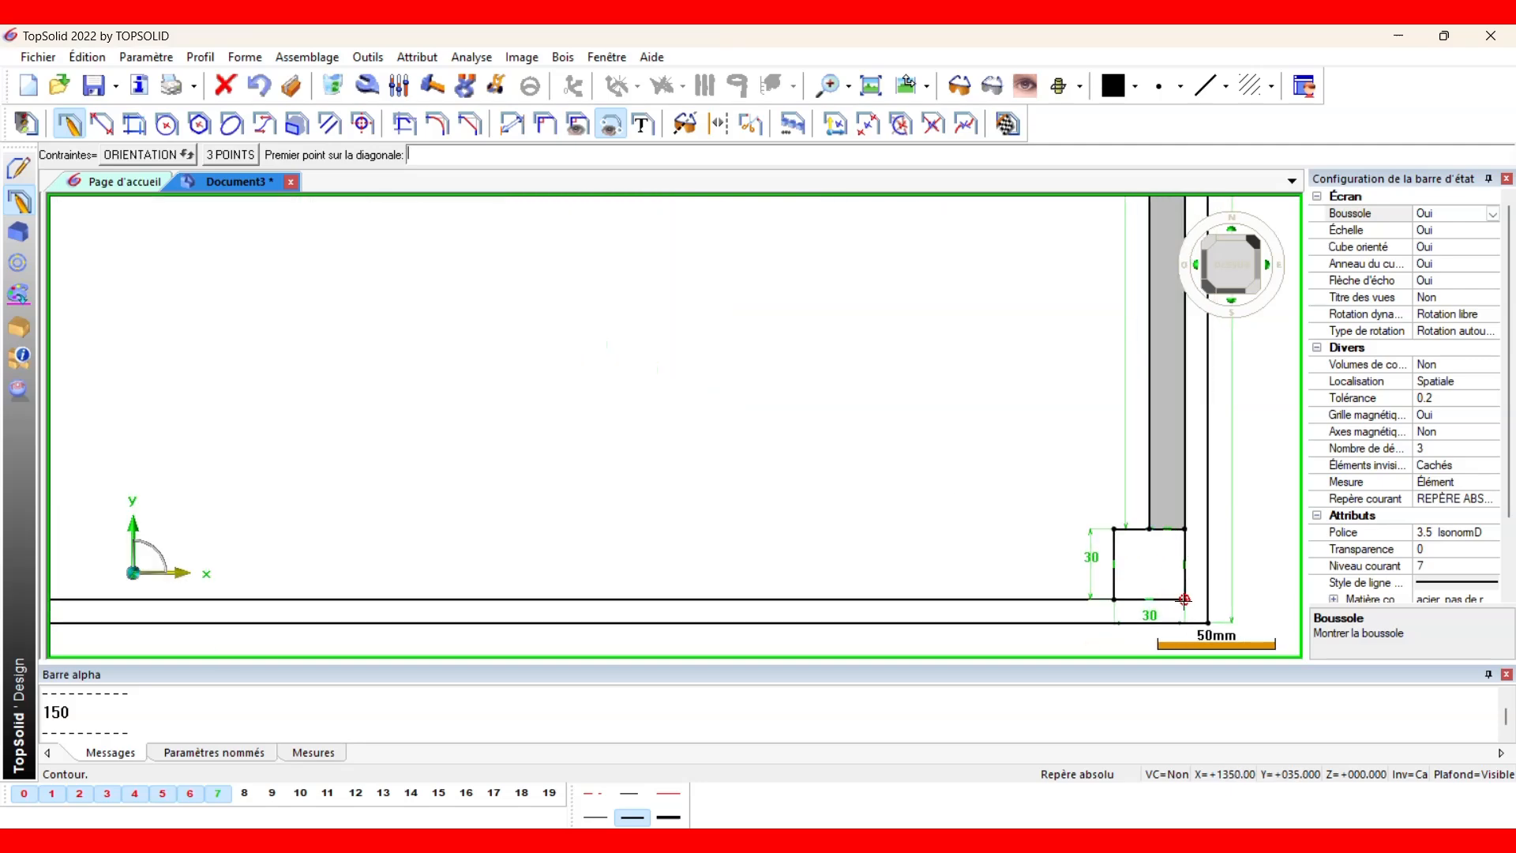
{"action": "left_click", "coordinate": [1184, 600]}
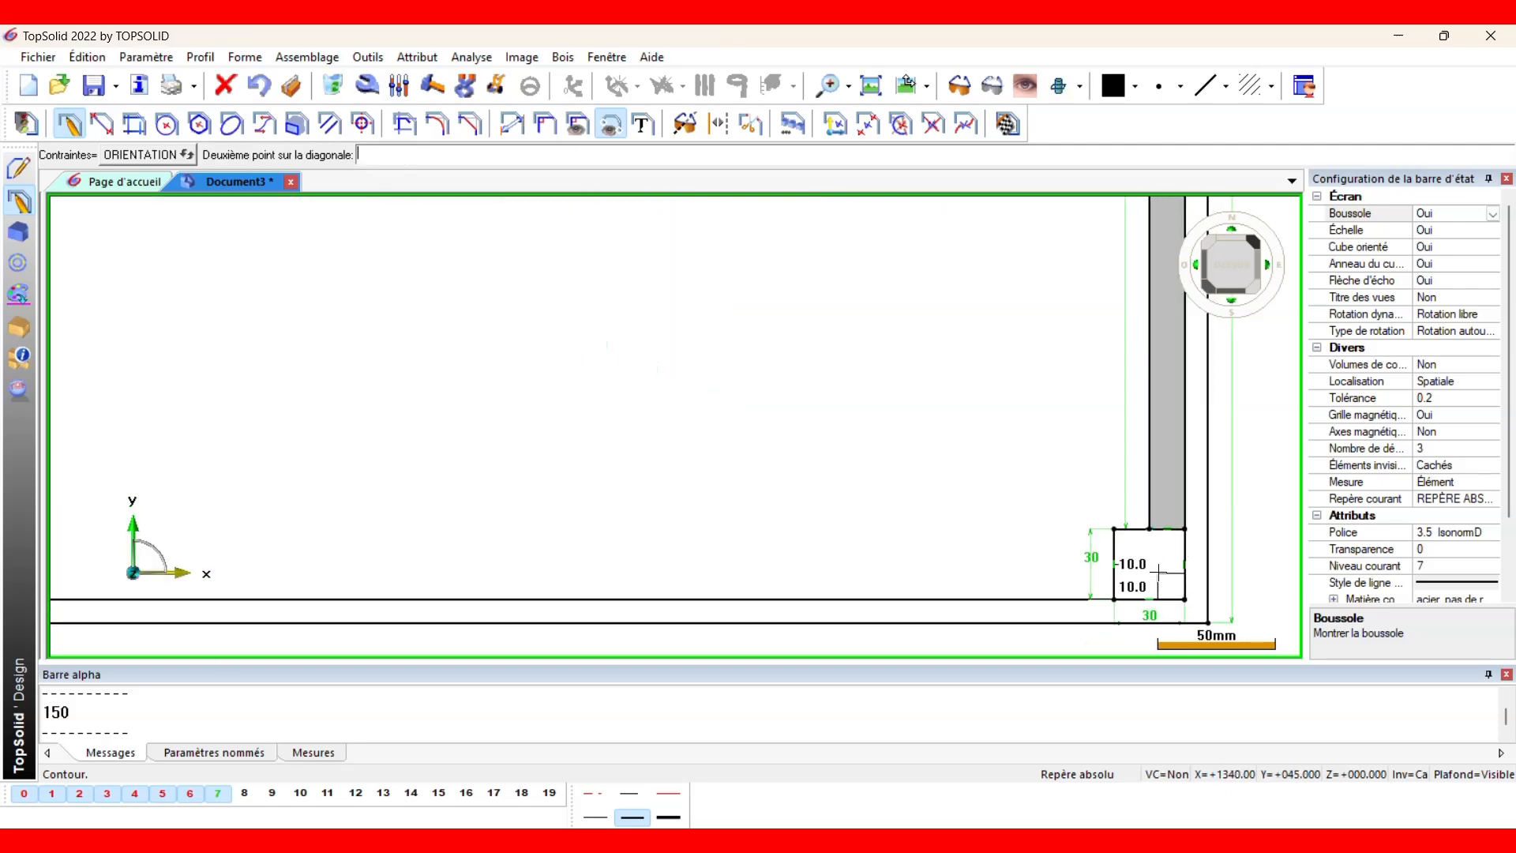
{"action": "left_click", "coordinate": [1113, 529]}
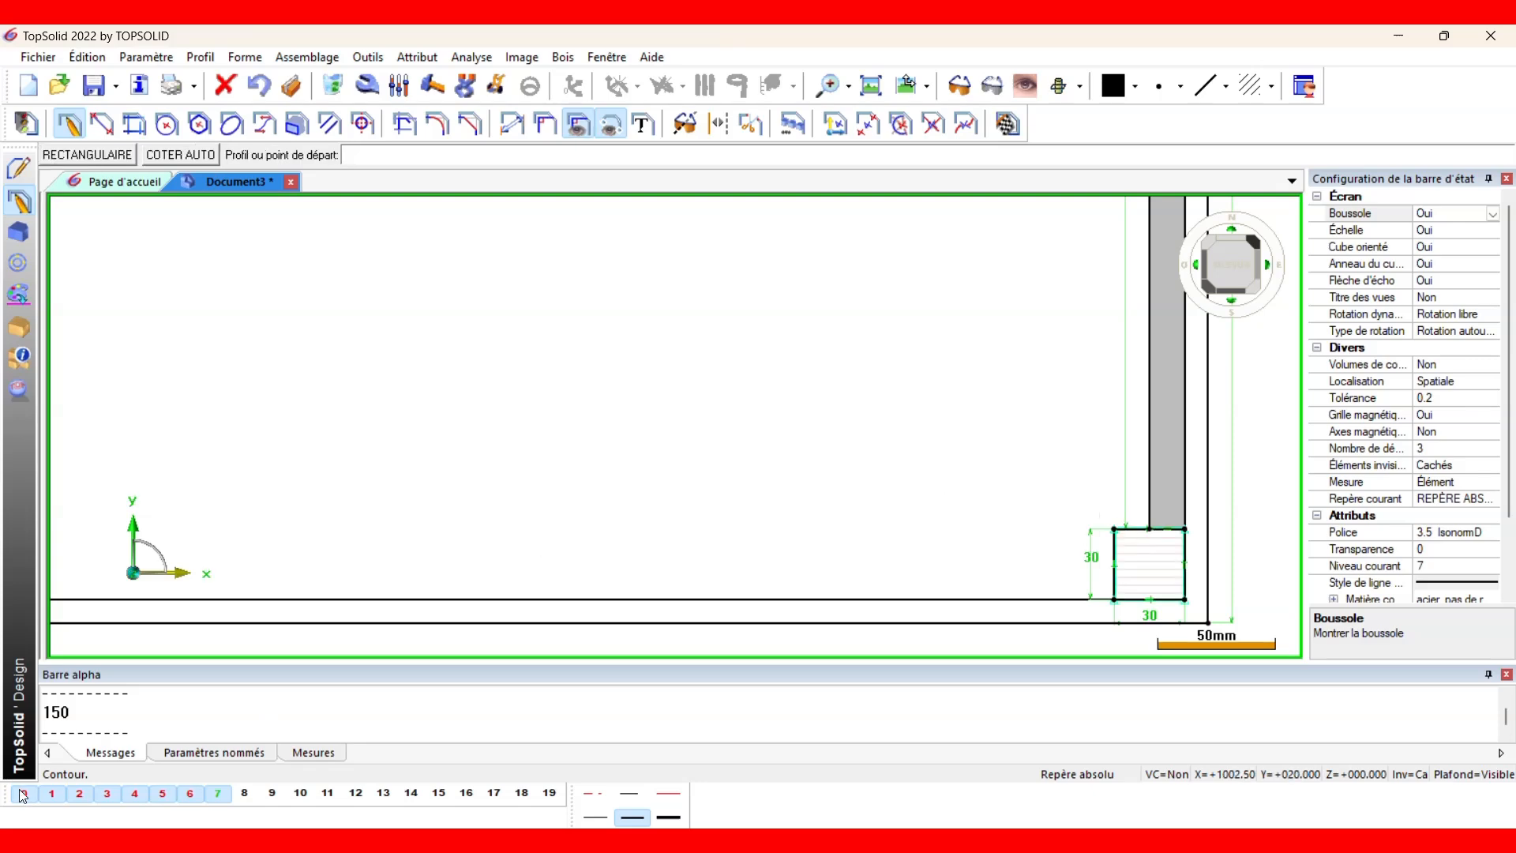
Hide layer 0 and extrude the front leg's square contour 800 mm downward as a solid.
{"action": "left_click", "coordinate": [20, 232]}
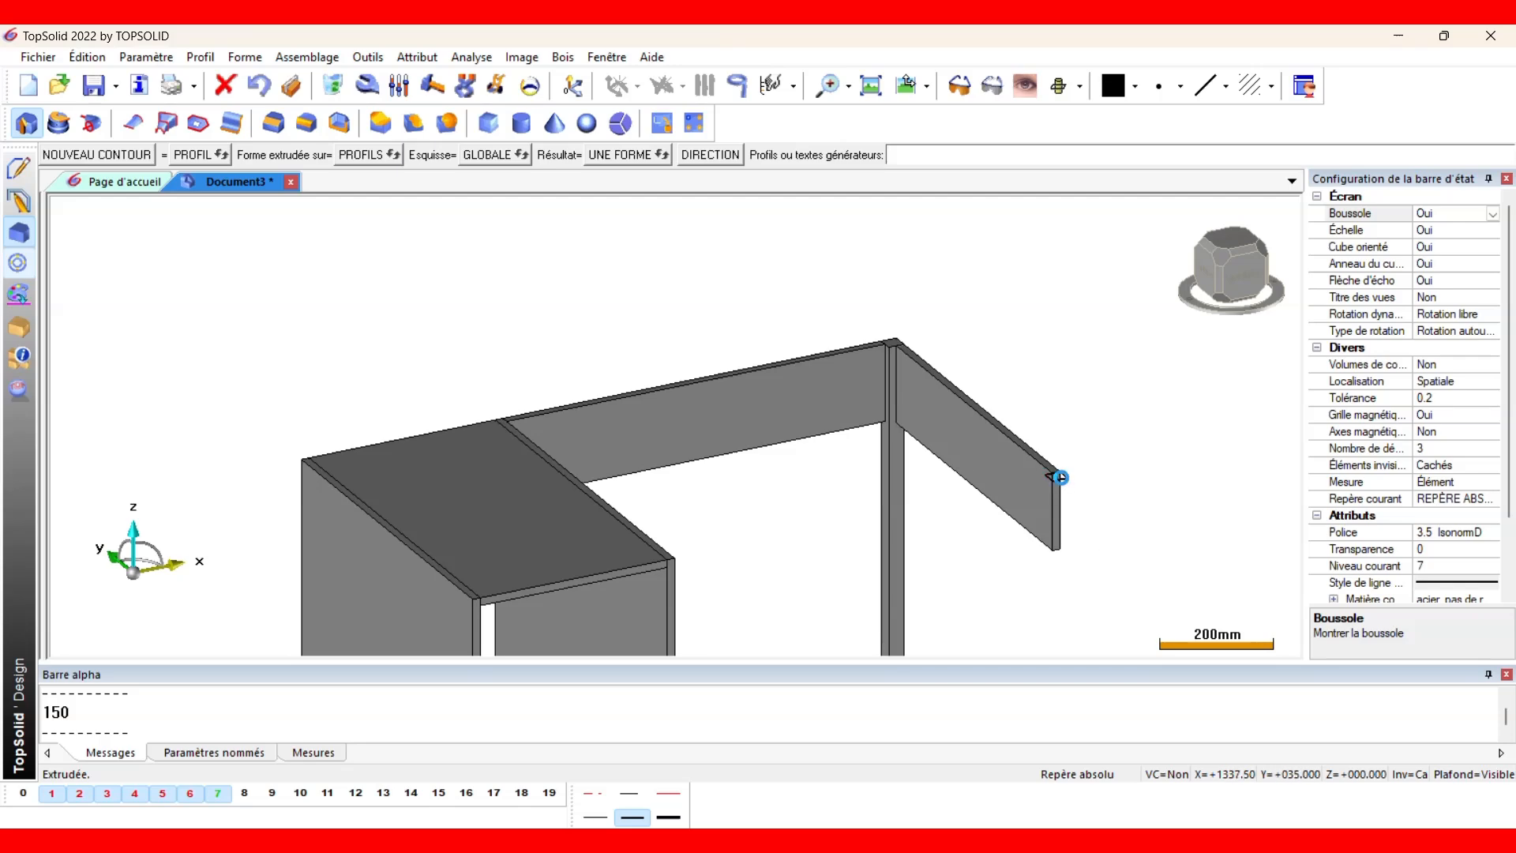
{"action": "left_click", "coordinate": [1060, 479]}
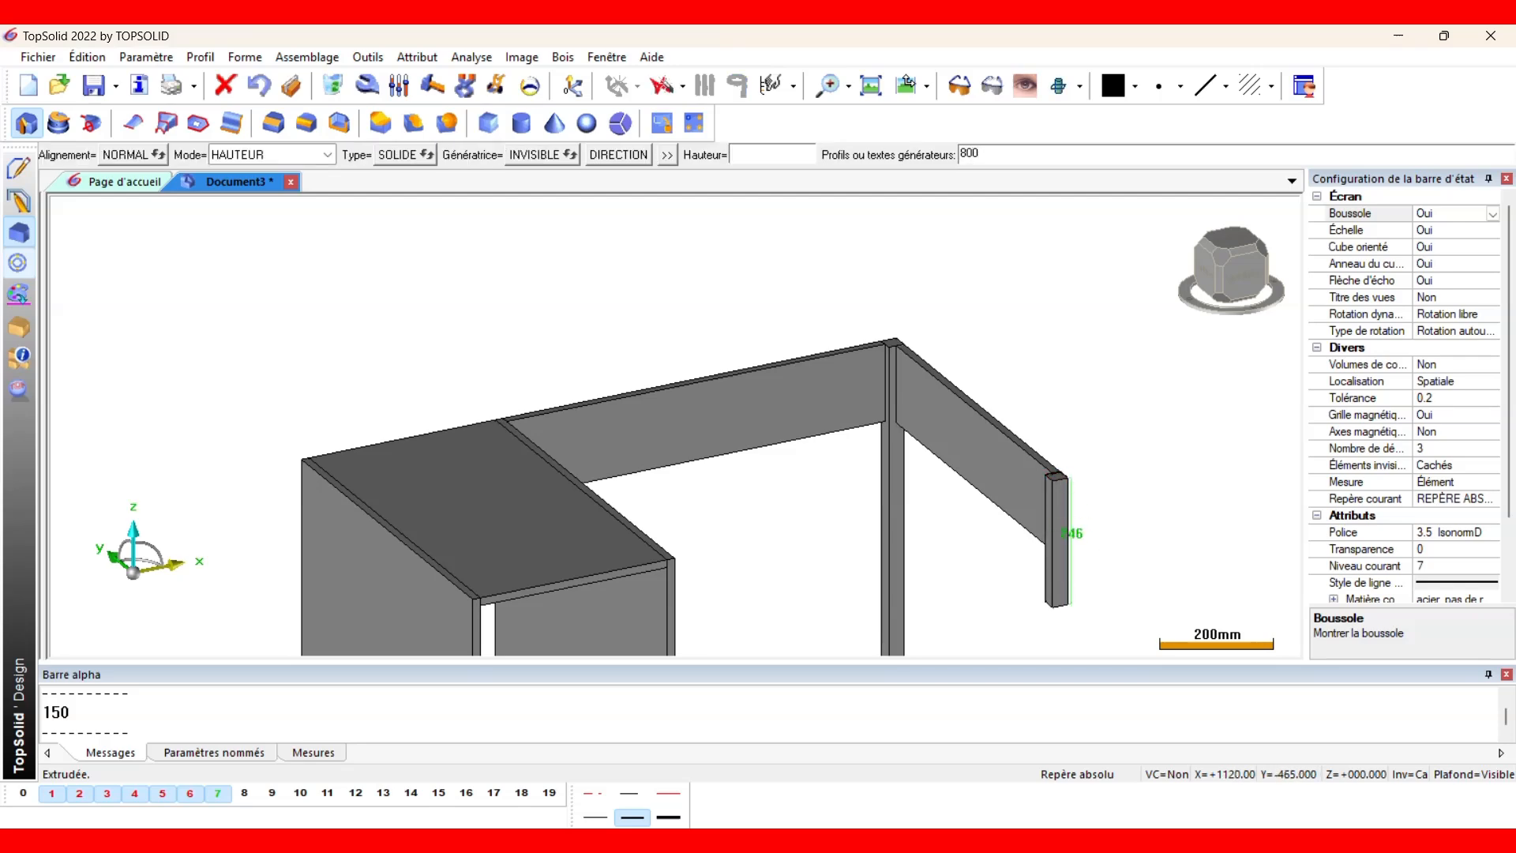
{"action": "key", "text": "Return"}
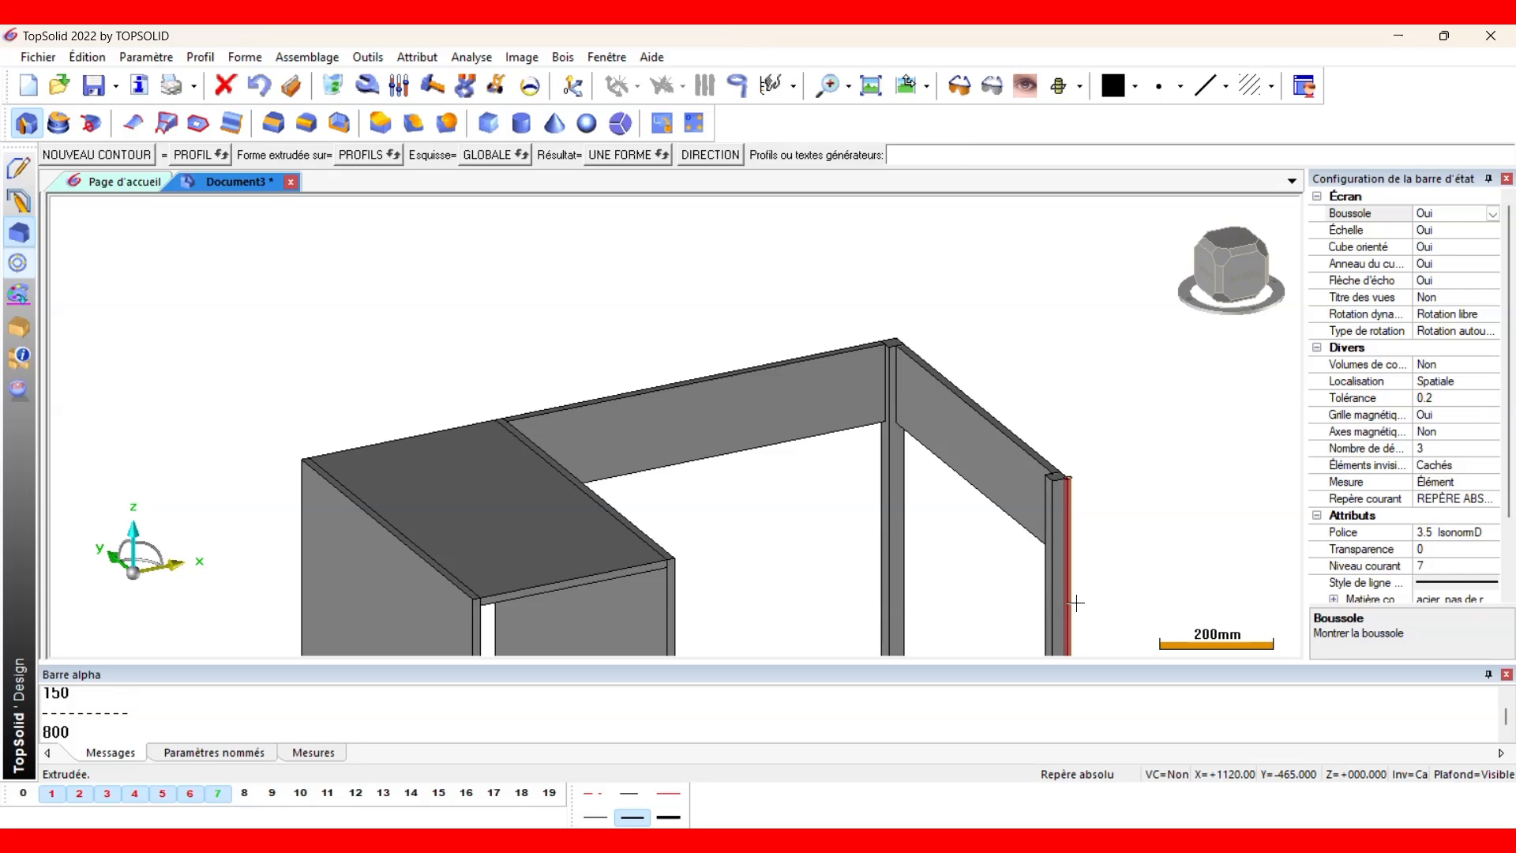
{"action": "key", "text": "Escape"}
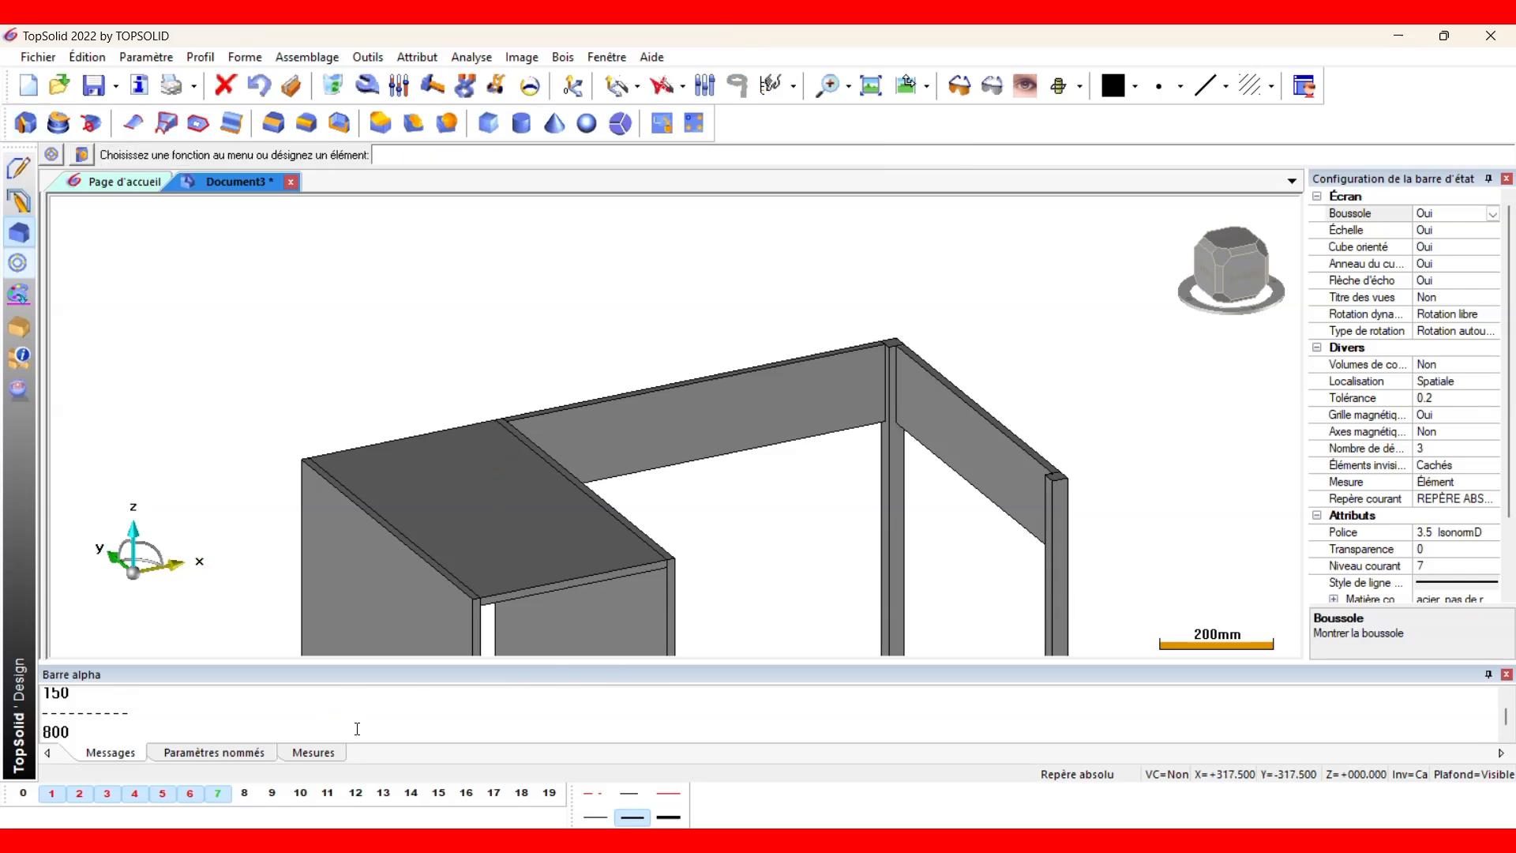
With layer 8 current and layer 0 shown, create a rectangular contour for the tabletop between opposite outer corners of the plan sketch.
{"action": "left_click", "coordinate": [246, 793]}
{"action": "left_click", "coordinate": [23, 793]}
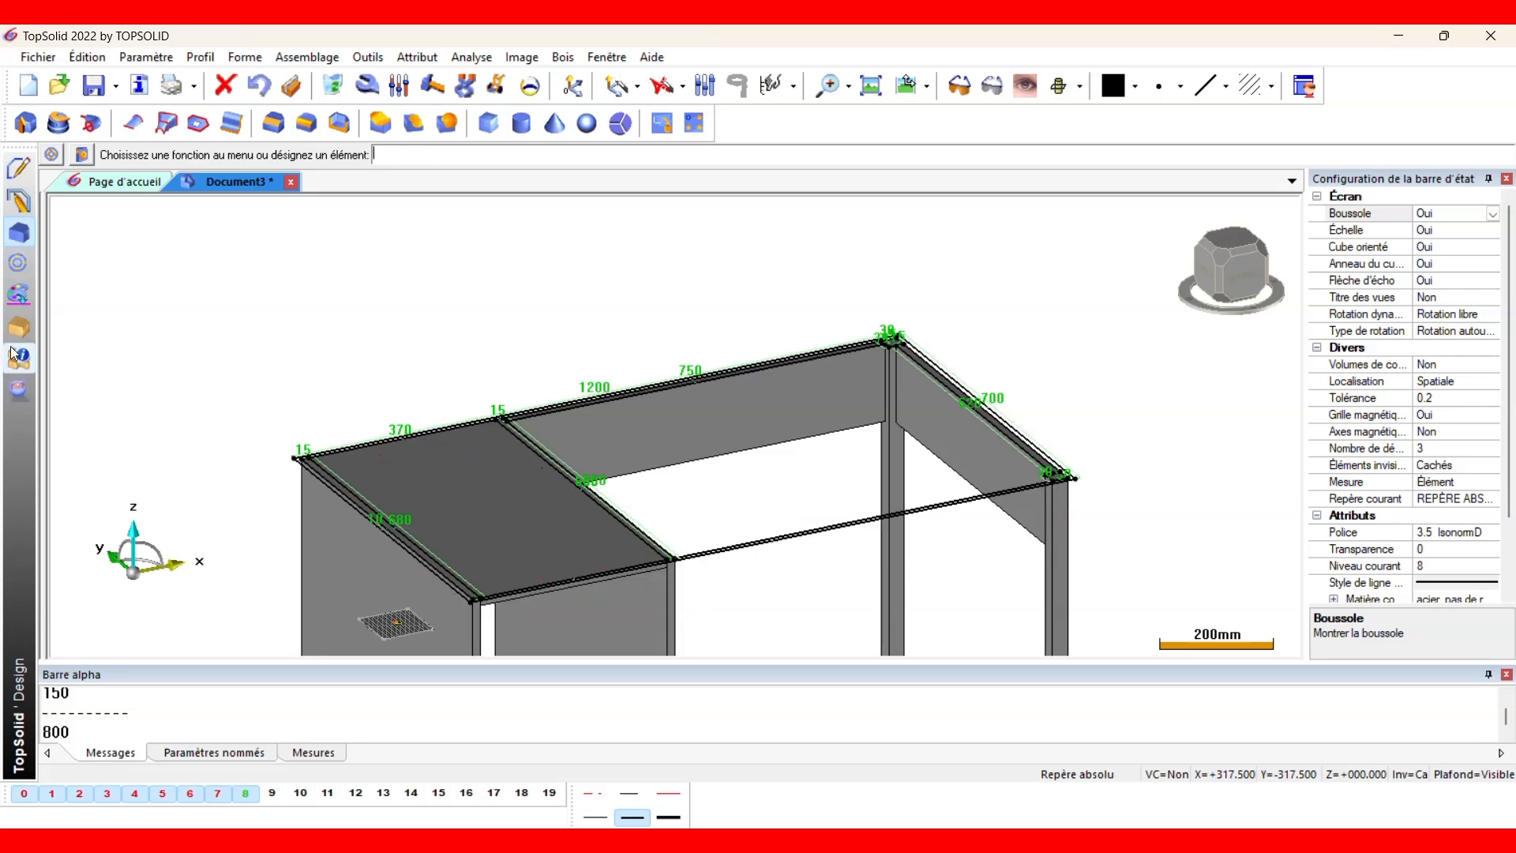
{"action": "left_click", "coordinate": [21, 202]}
{"action": "left_click", "coordinate": [69, 124]}
{"action": "left_click", "coordinate": [57, 155]}
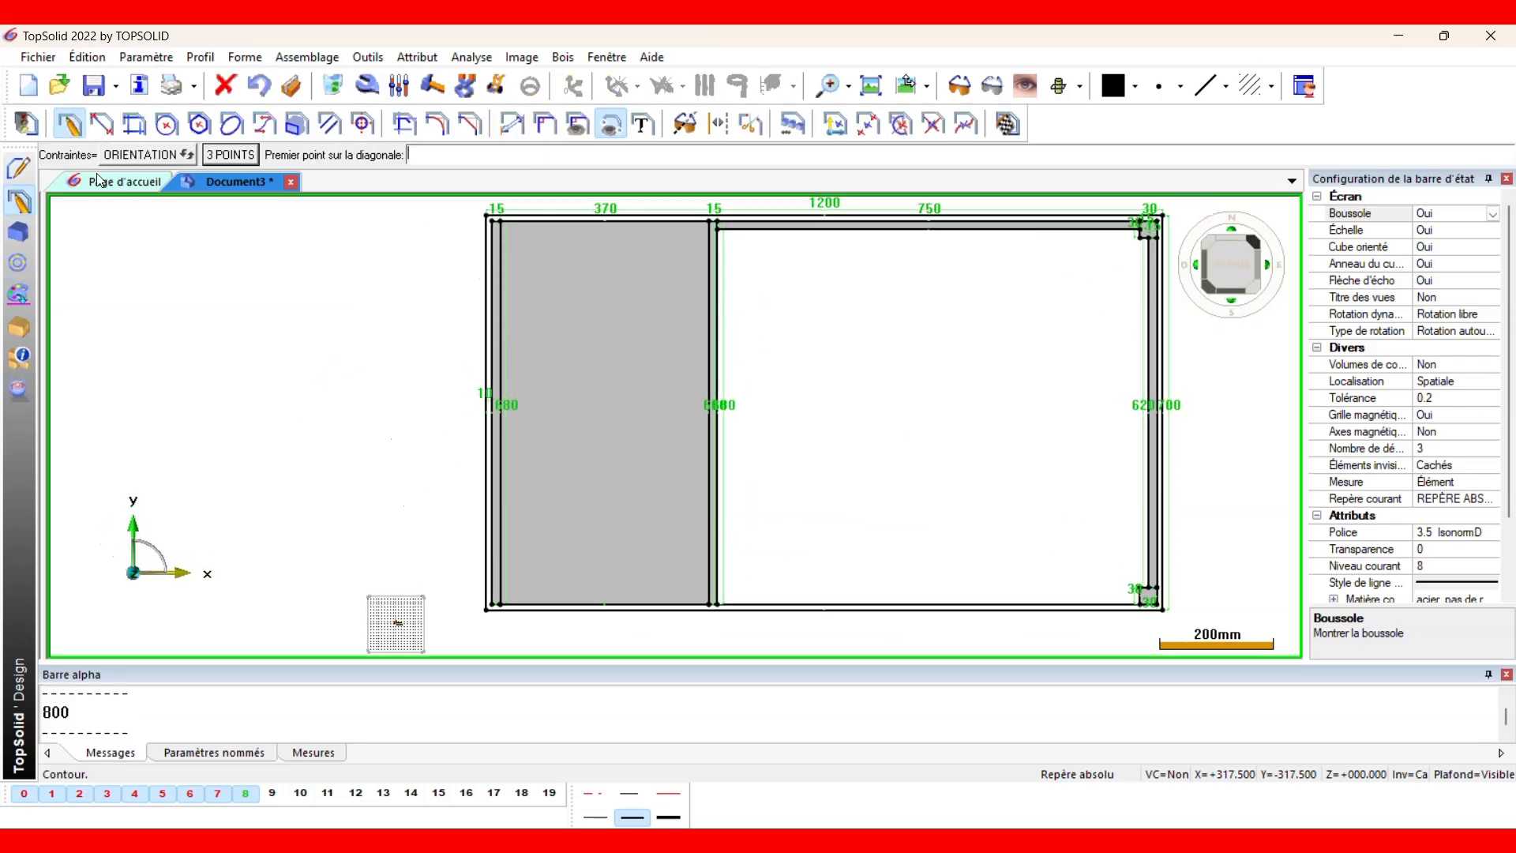
{"action": "scroll", "coordinate": [480, 209], "scroll_direction": "up", "scroll_amount": 3}
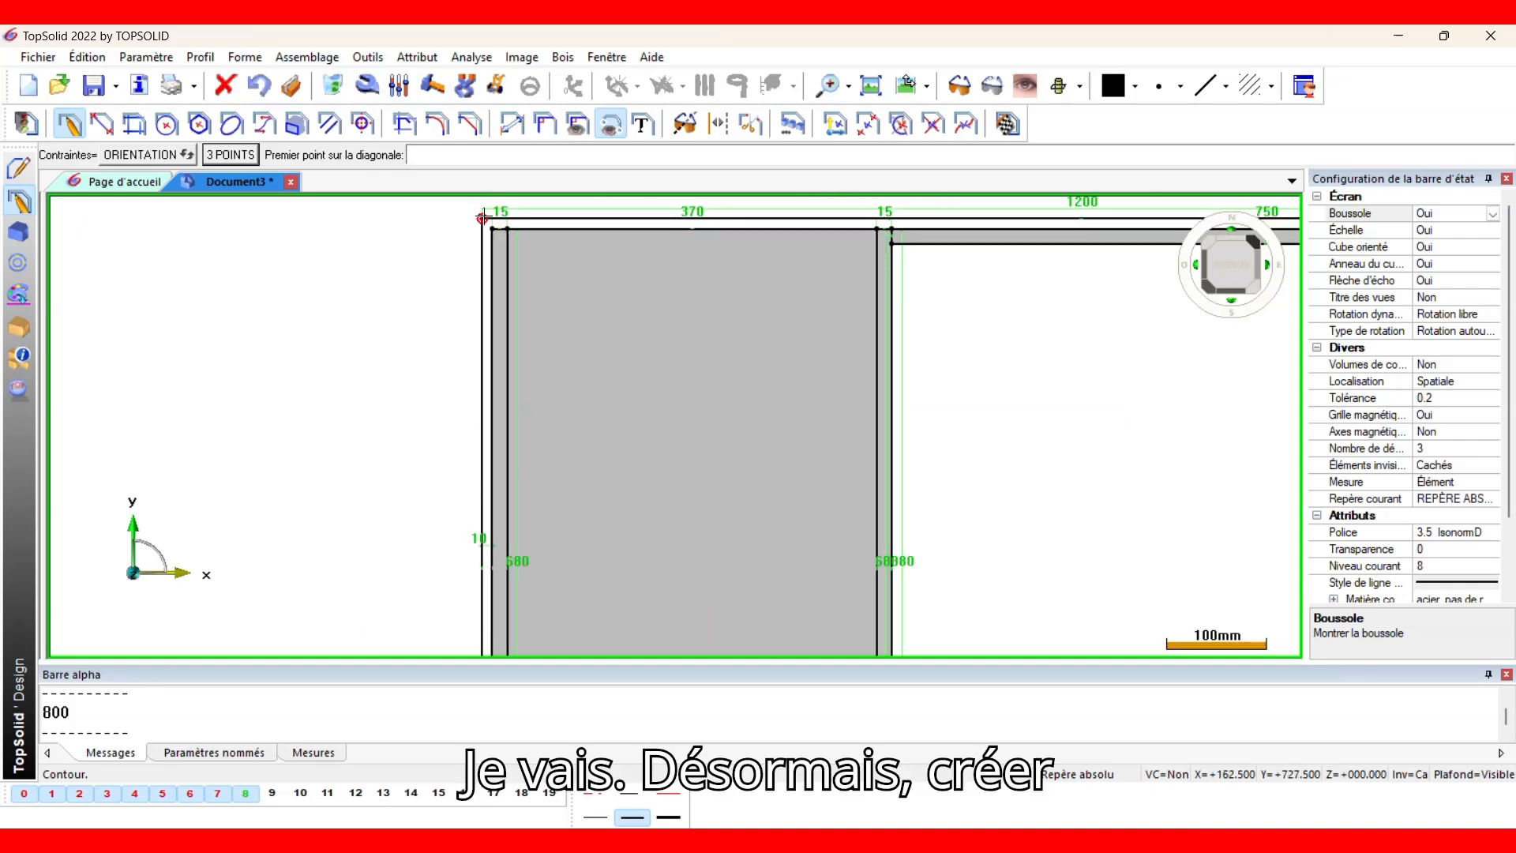
{"action": "left_click", "coordinate": [481, 213]}
{"action": "scroll", "coordinate": [210, 322], "scroll_direction": "down", "scroll_amount": 3}
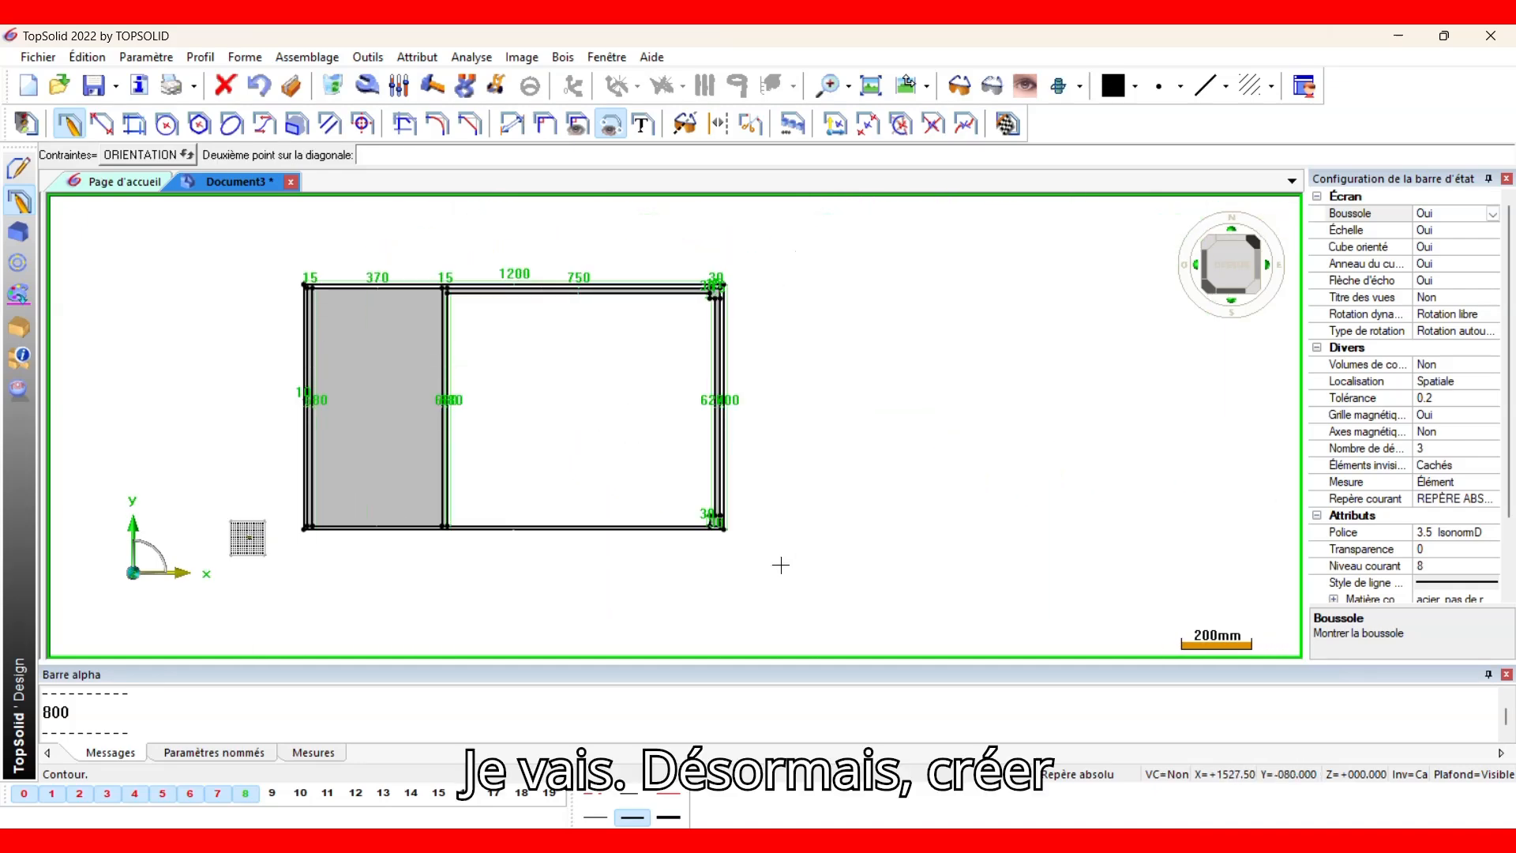
{"action": "scroll", "coordinate": [726, 533], "scroll_direction": "up", "scroll_amount": 3}
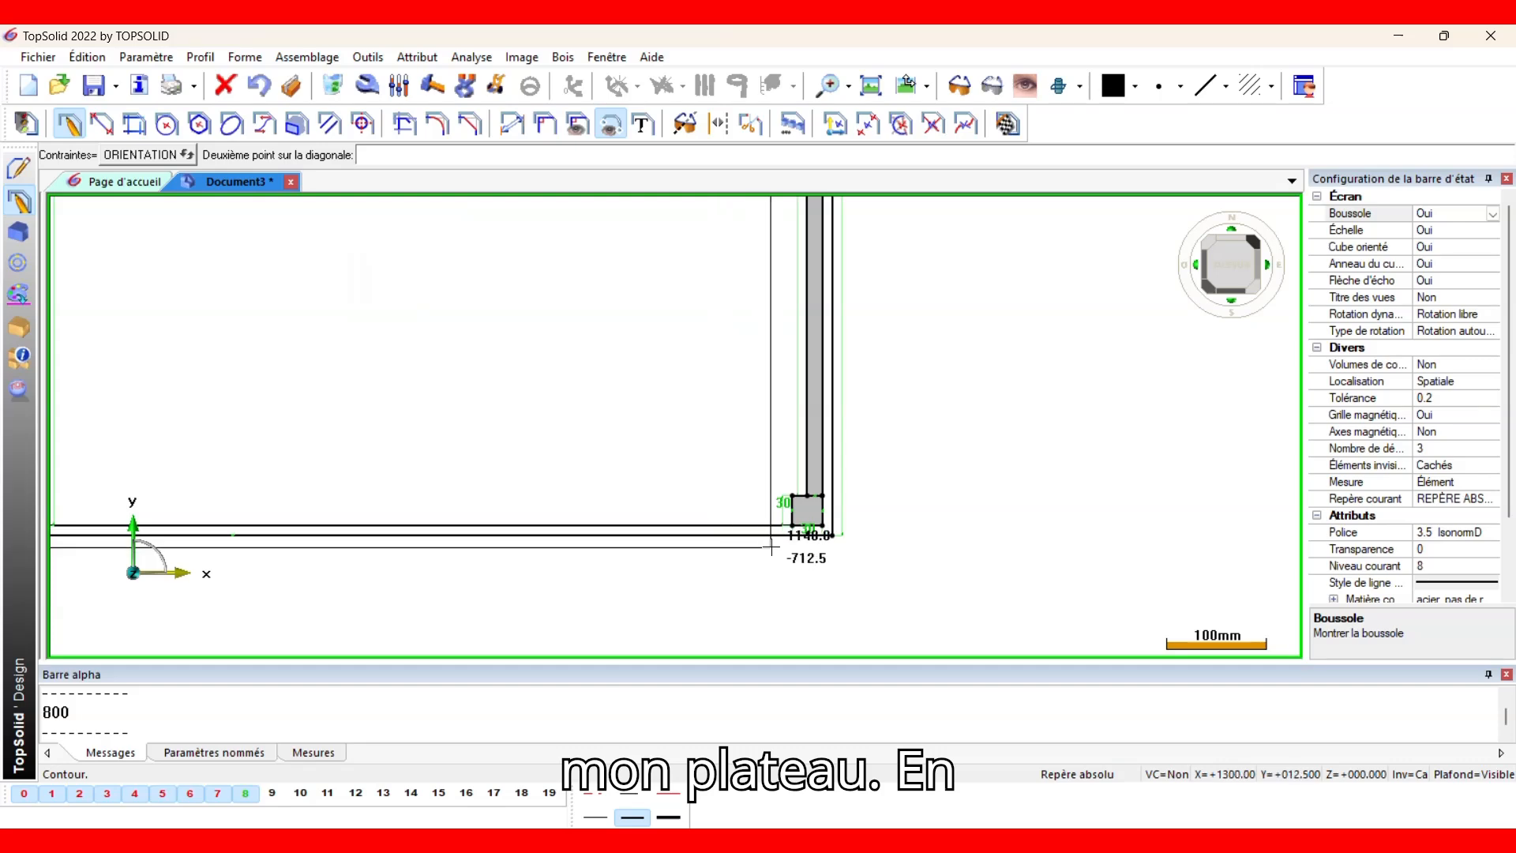
{"action": "left_click", "coordinate": [833, 535]}
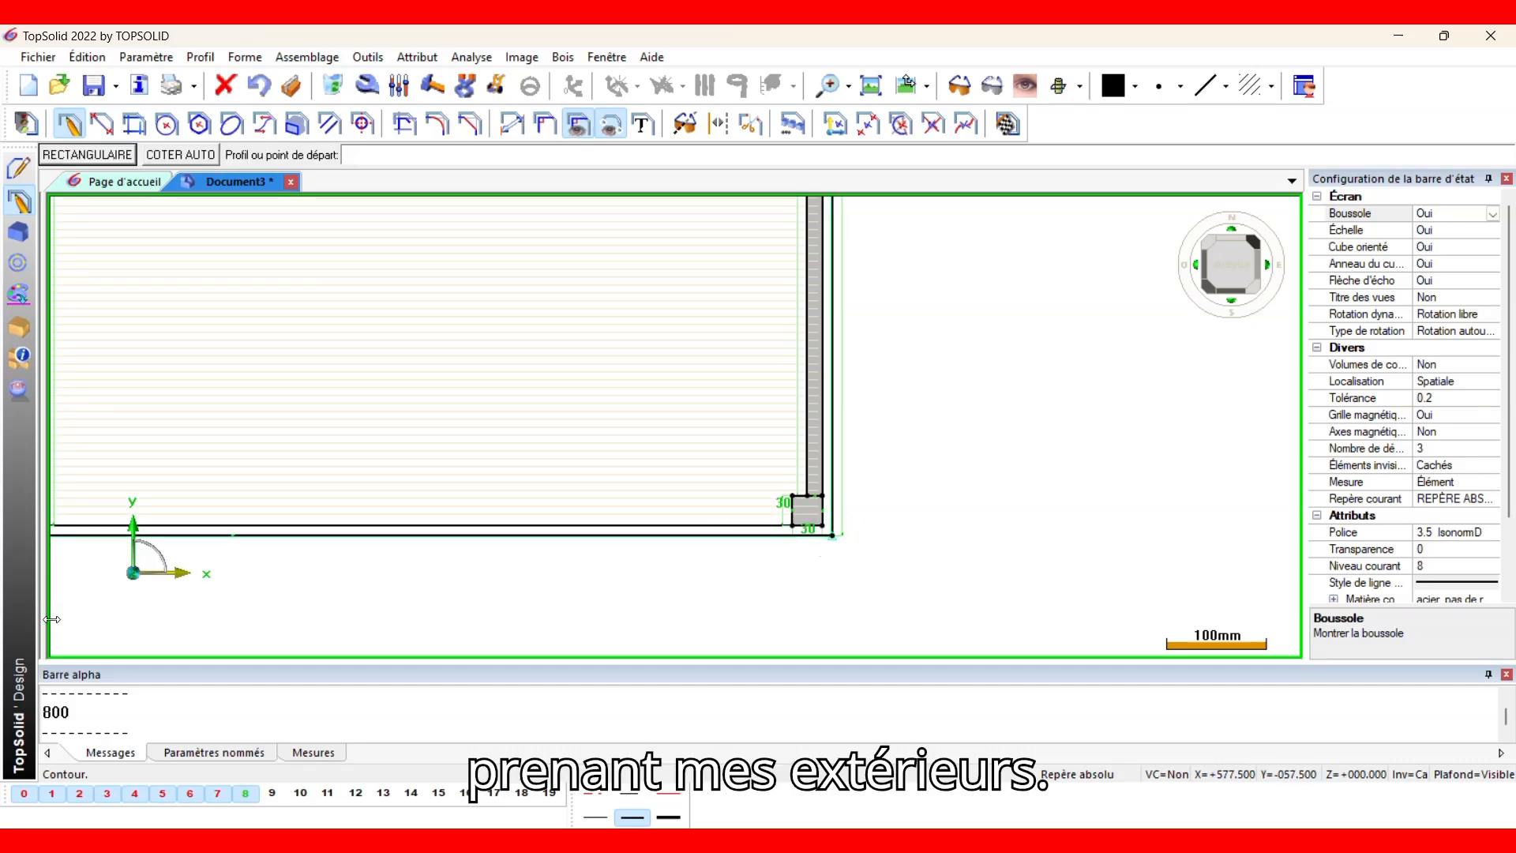
Extrude the tabletop's rectangular contour 22 mm upward as a solid.
{"action": "left_click", "coordinate": [19, 232]}
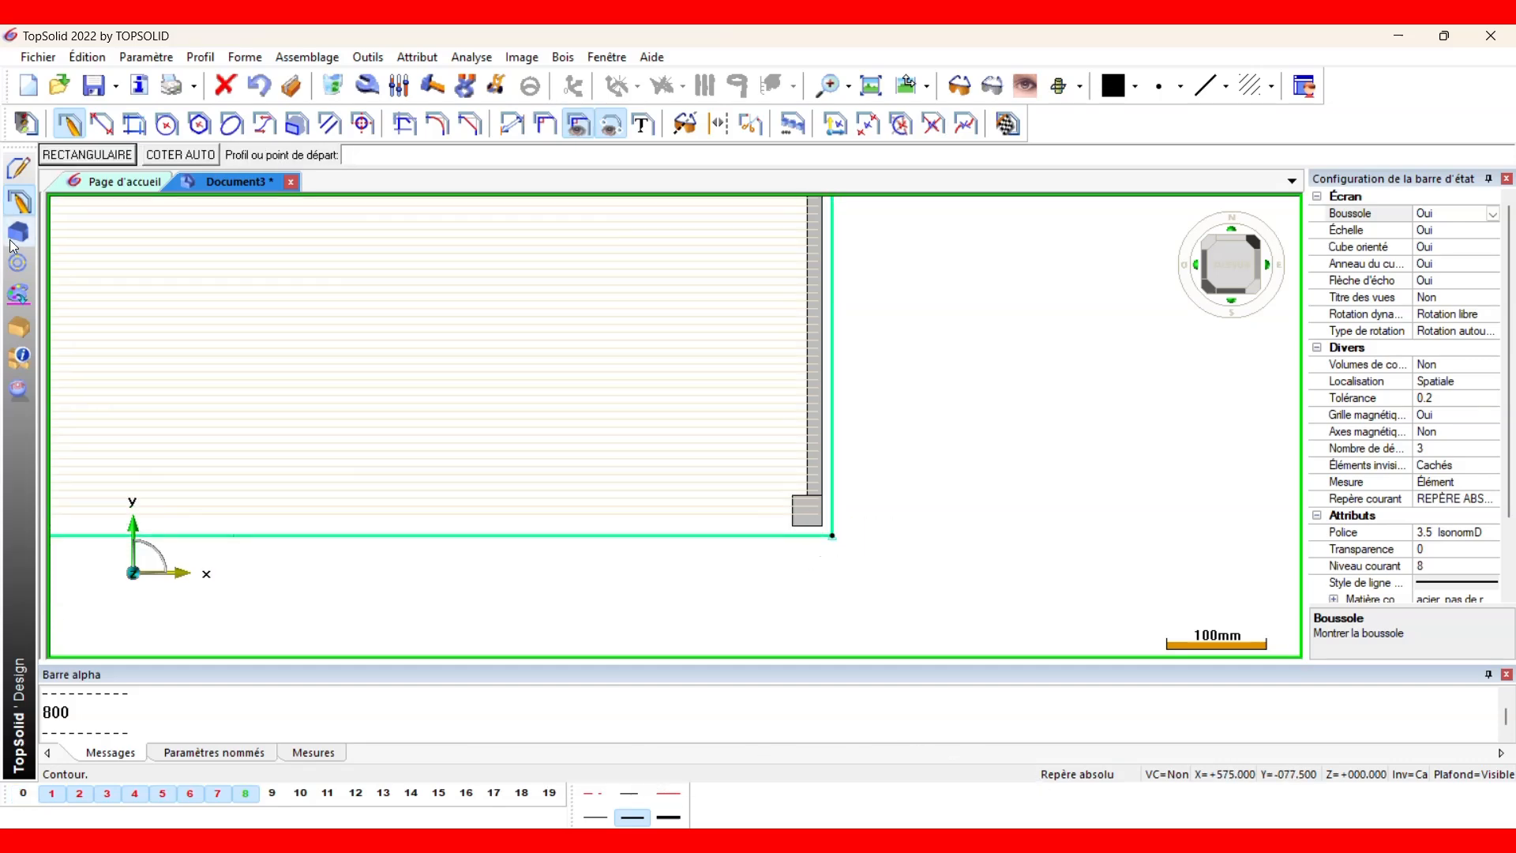
{"action": "left_click", "coordinate": [728, 553]}
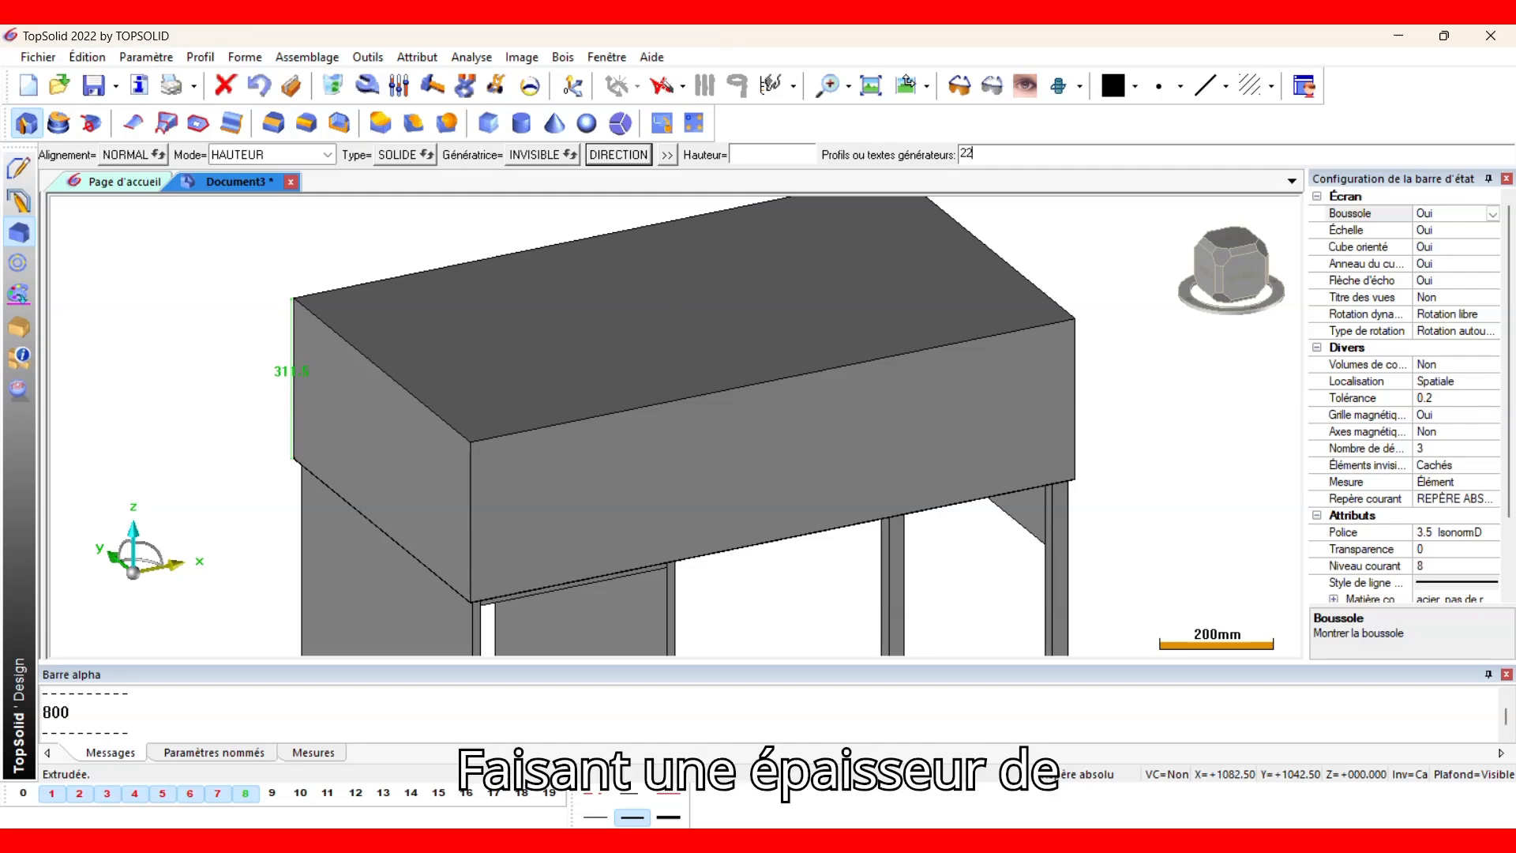
{"action": "key", "text": "Return"}
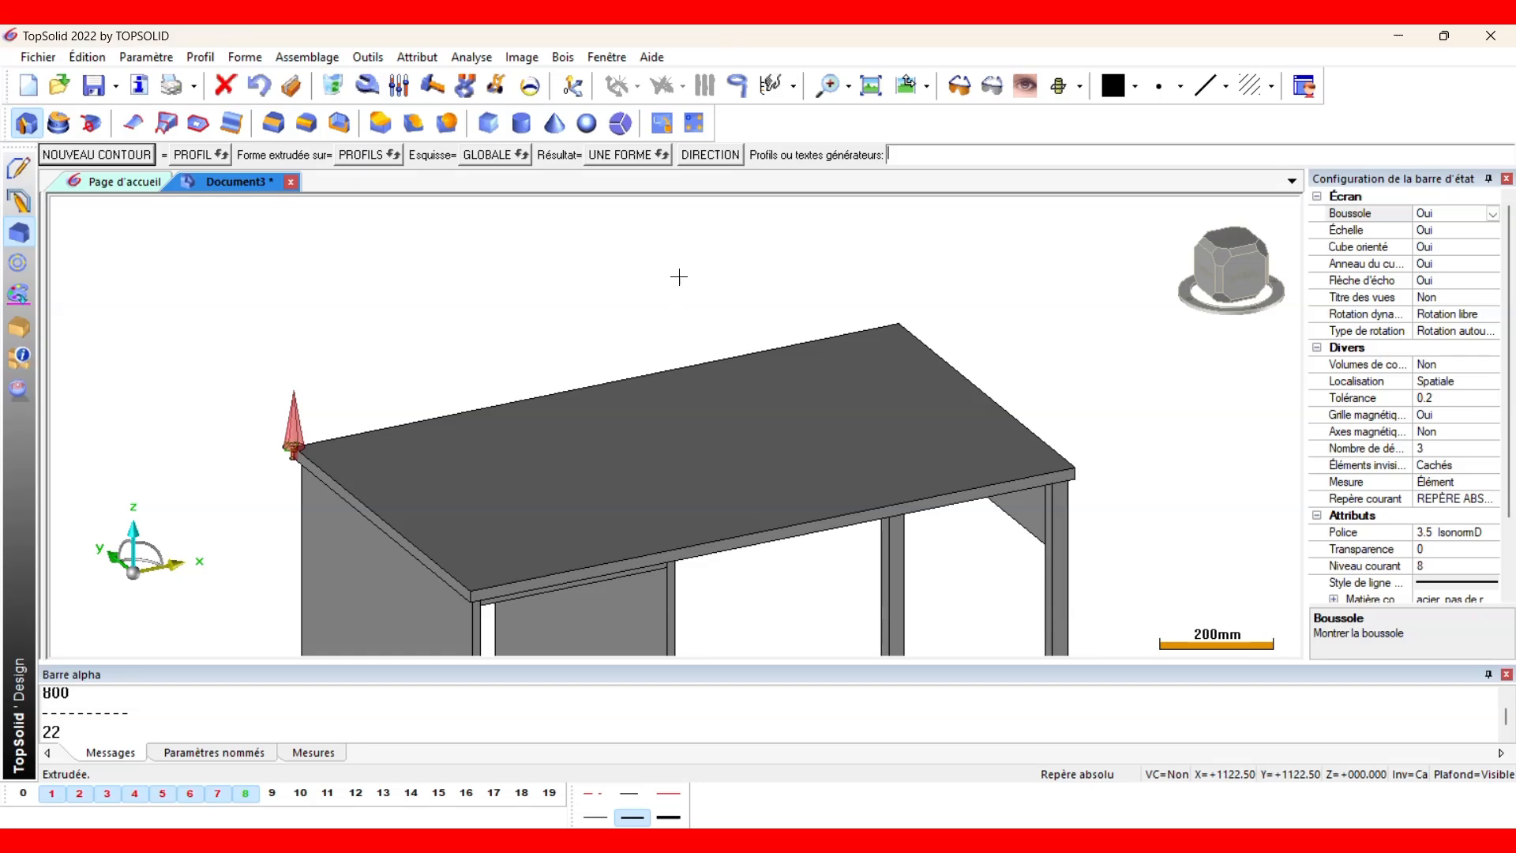
{"action": "key", "text": "Escape"}
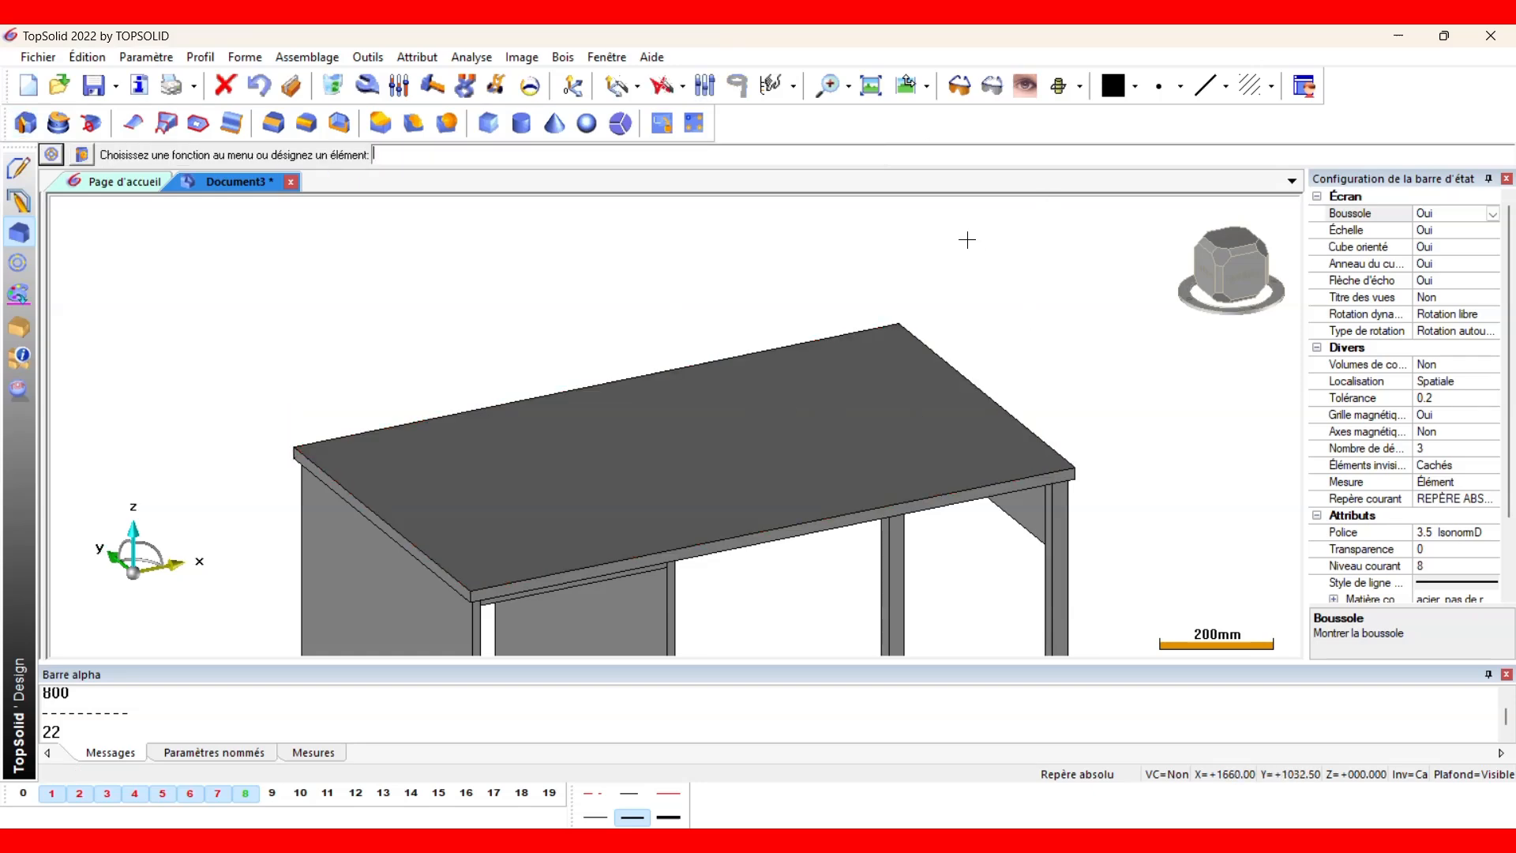
Examine the assembled desk from above and below, in a side-on view and in an isometric view.
{"action": "scroll", "coordinate": [1009, 398], "scroll_direction": "down", "scroll_amount": 3}
{"action": "middle_click_drag", "start_coordinate": [878, 624], "coordinate": [733, 547]}
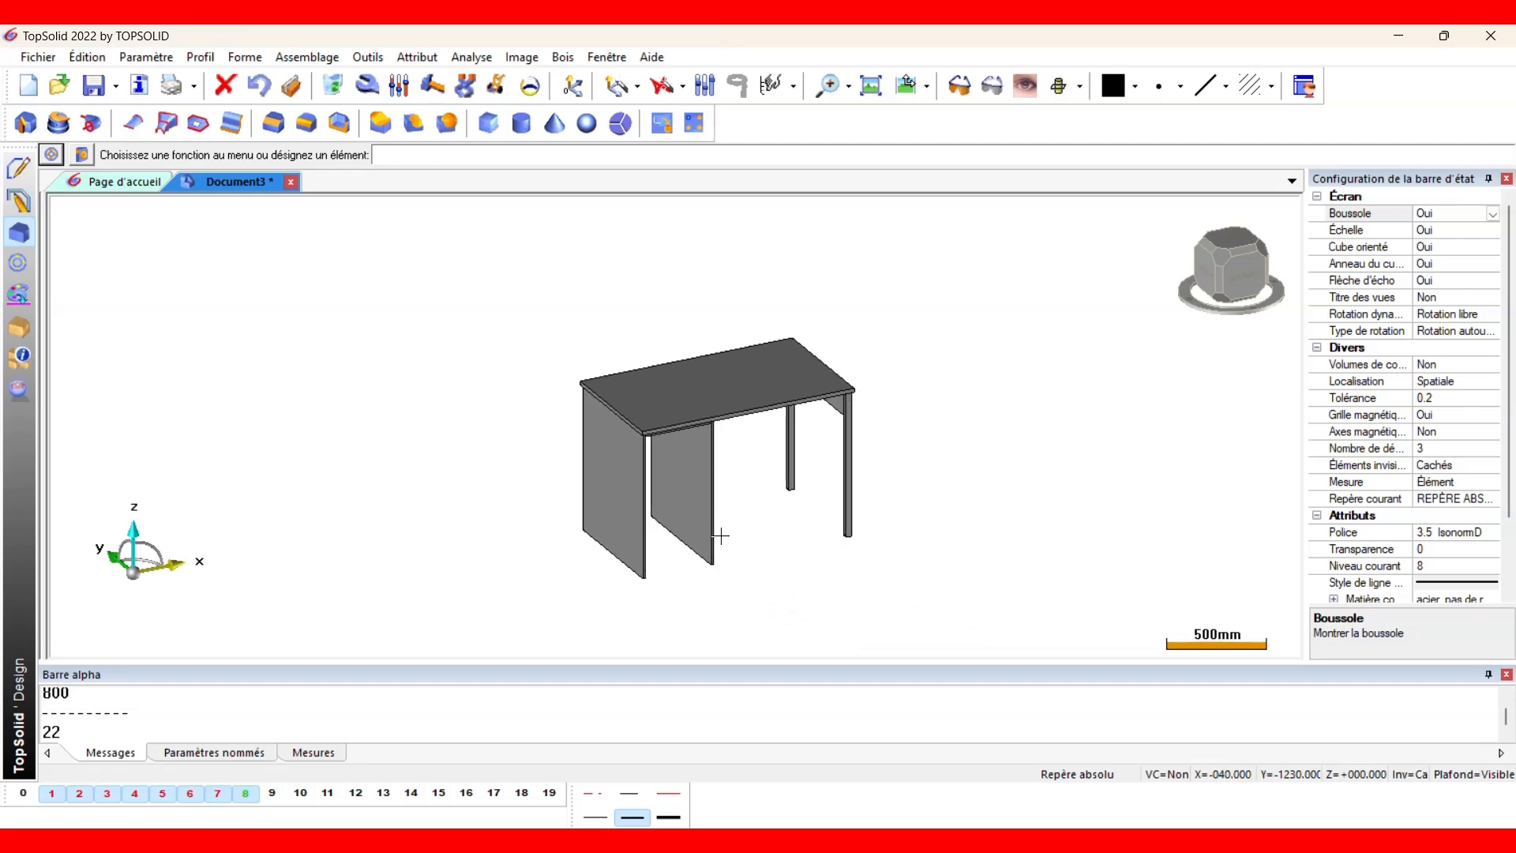
{"action": "middle_click_drag", "start_coordinate": [867, 487], "coordinate": [752, 448], "text": "shift"}
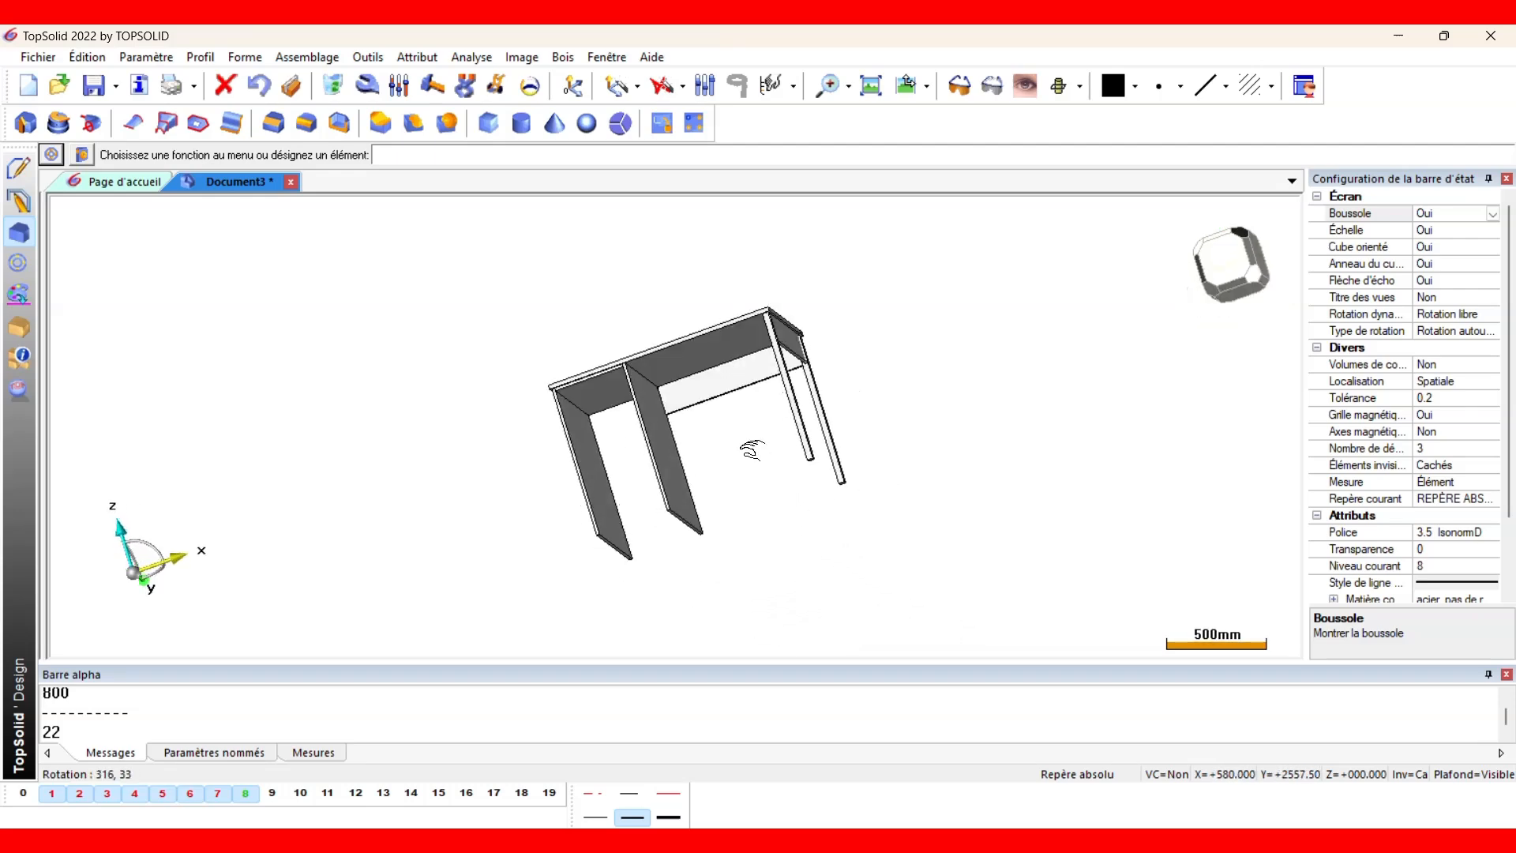
{"action": "mouse_move", "coordinate": [843, 489]}
{"action": "middle_mouse_down", "text": "shift"}
{"action": "mouse_move", "coordinate": [797, 513]}
{"action": "mouse_move", "coordinate": [851, 496]}
{"action": "middle_mouse_up", "text": "shift"}
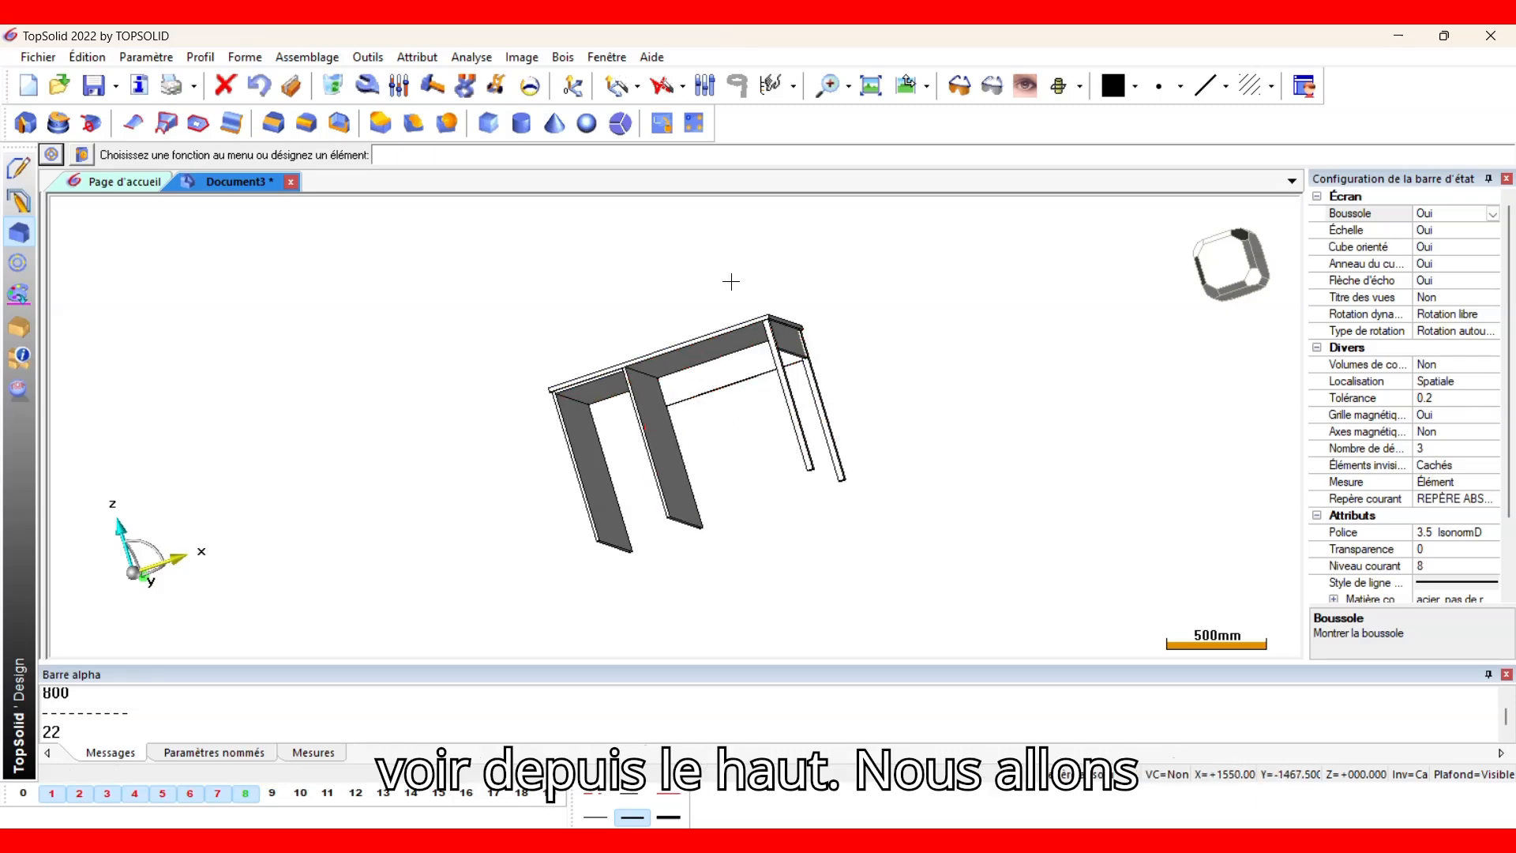
{"action": "middle_click_drag", "start_coordinate": [785, 434], "coordinate": [864, 450], "text": "shift"}
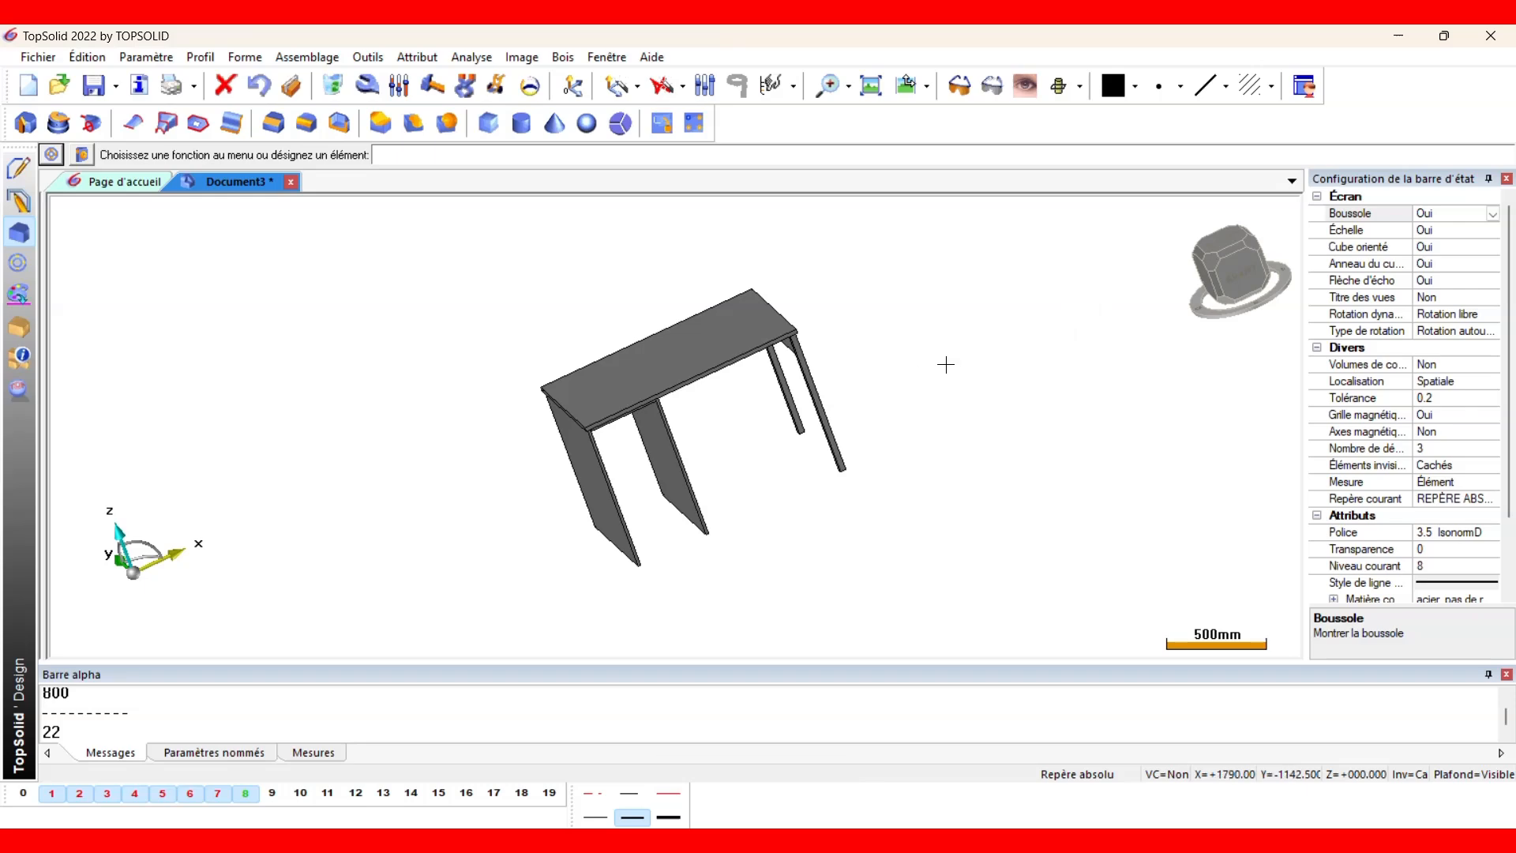
{"action": "left_click", "coordinate": [1247, 278]}
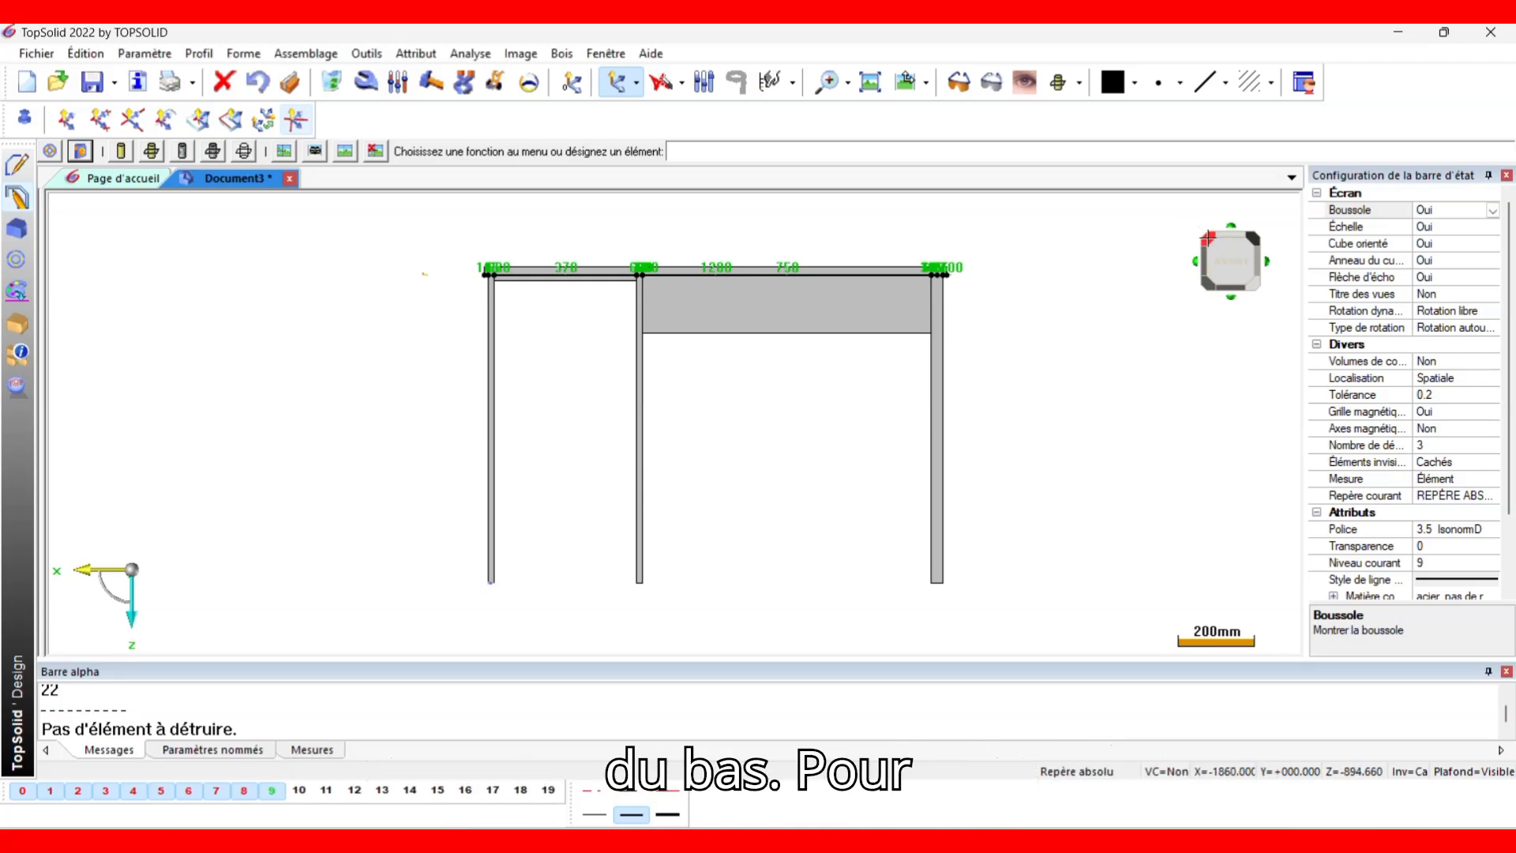
{"action": "left_click", "coordinate": [1208, 237]}
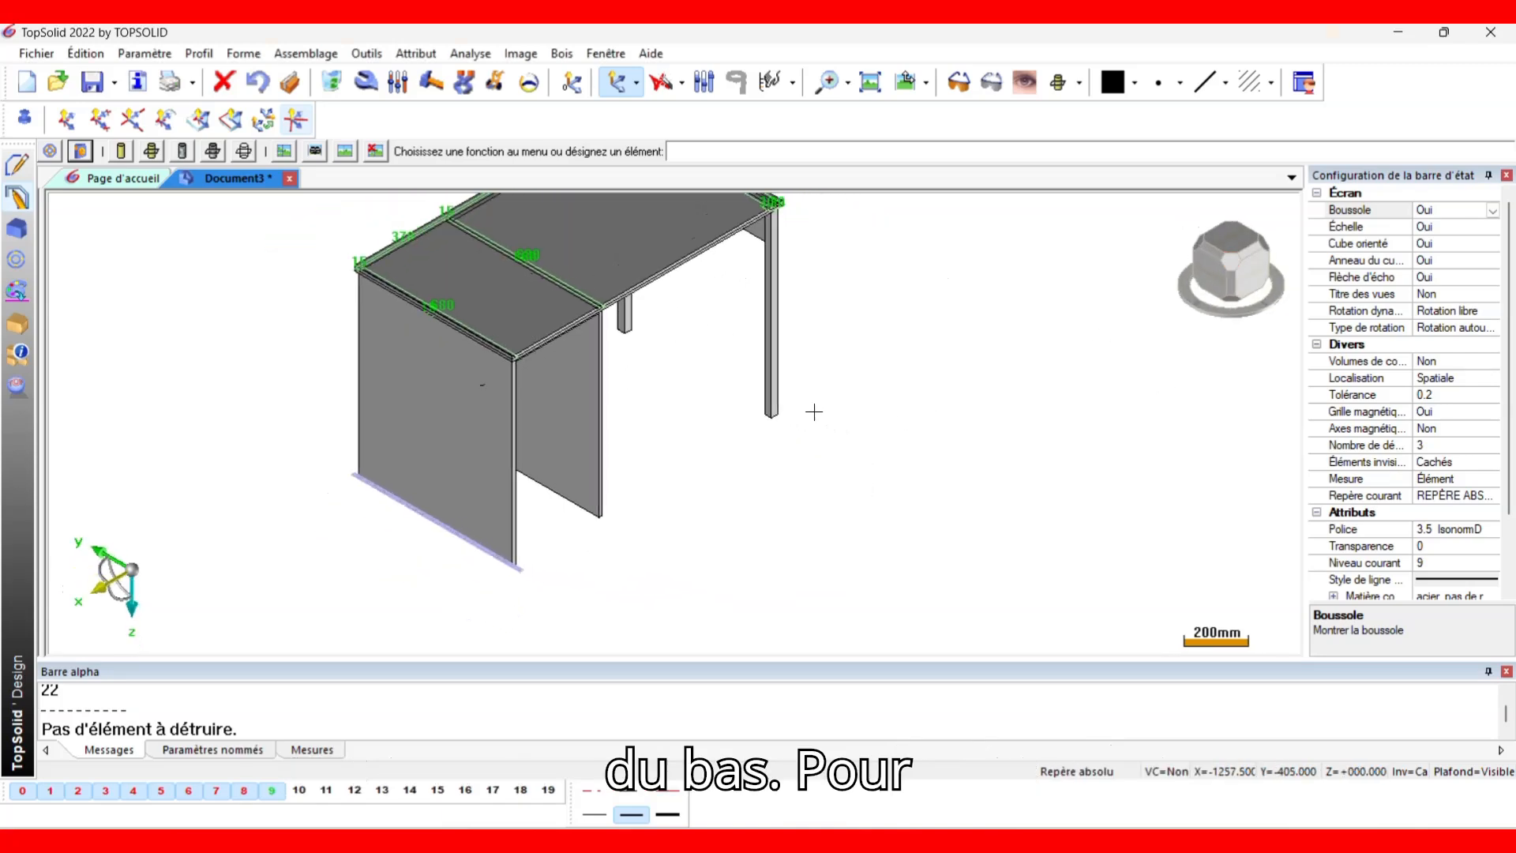
{"action": "left_click", "coordinate": [636, 88]}
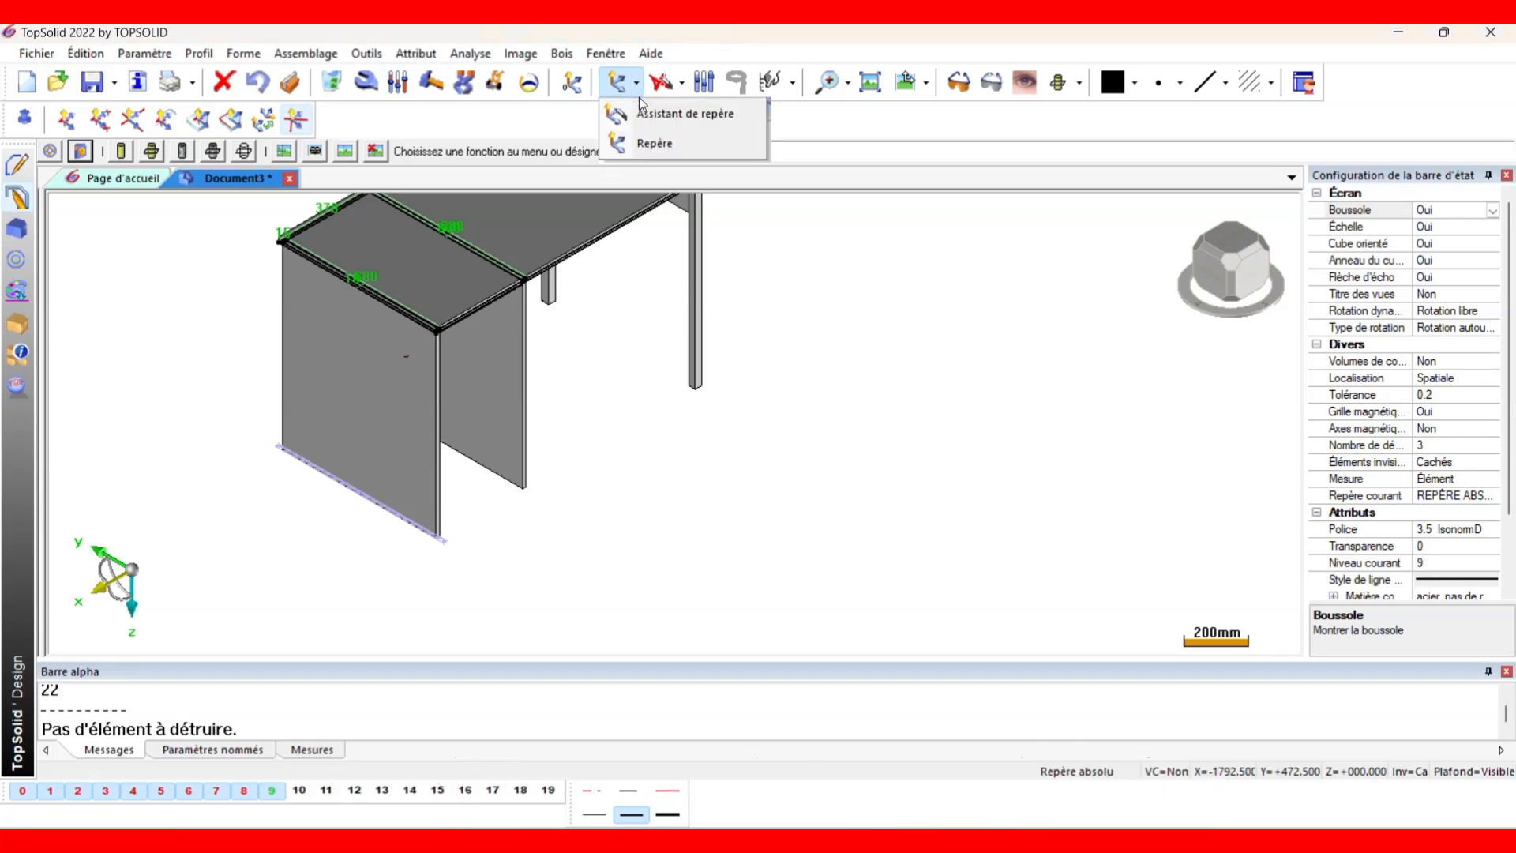
{"action": "left_click", "coordinate": [653, 145]}
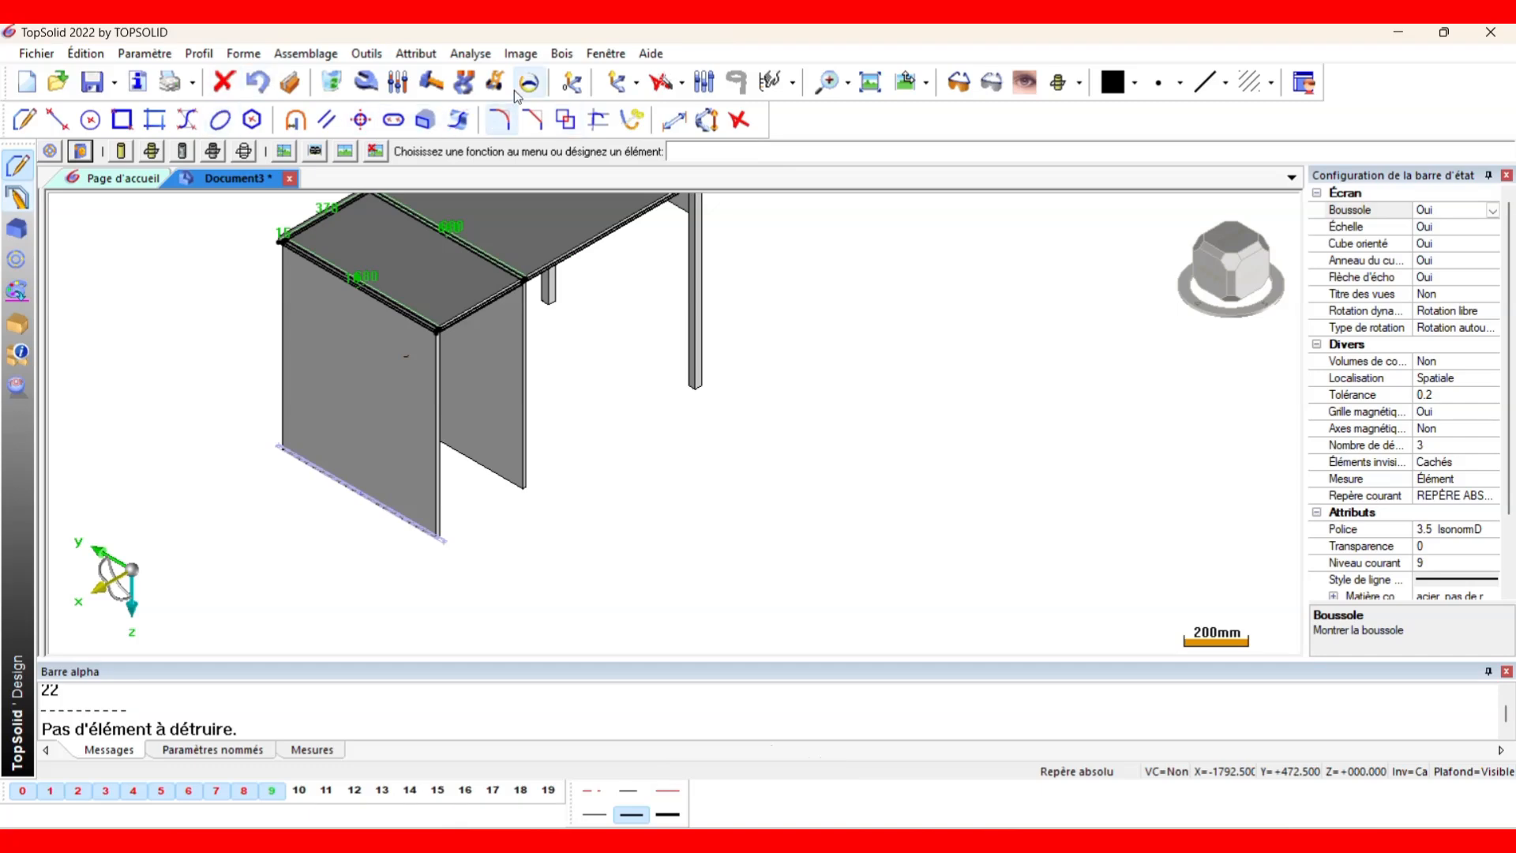
{"action": "left_click", "coordinate": [18, 177]}
{"action": "left_click", "coordinate": [21, 237]}
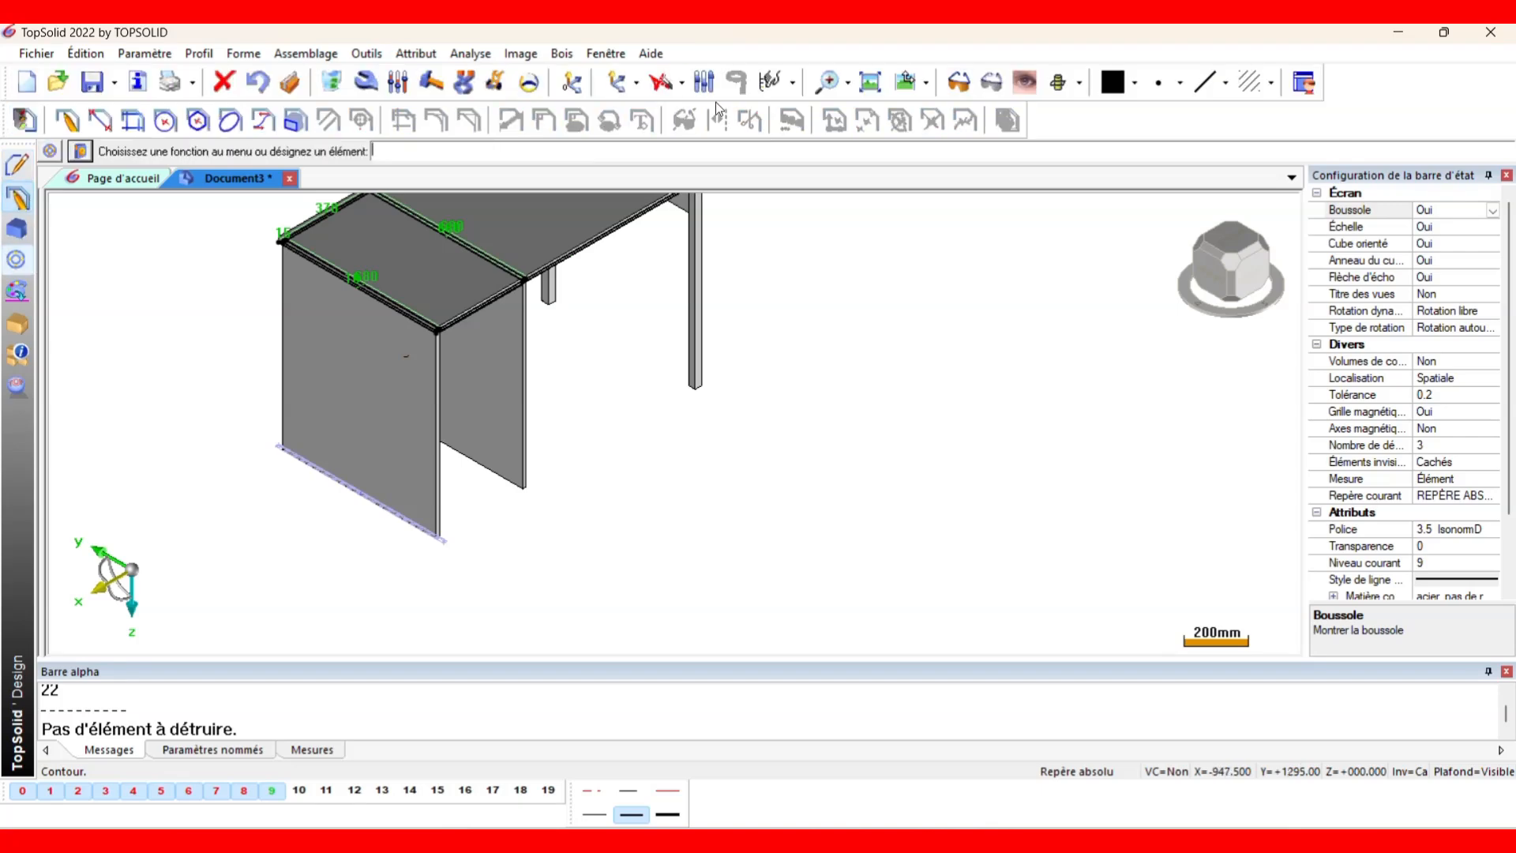
Create a two-axis coordinate system at the outer side panel's lower edge, with X pointing down and Y across the panel thickness, and make it current.
{"action": "left_click", "coordinate": [637, 91]}
{"action": "left_click", "coordinate": [652, 145]}
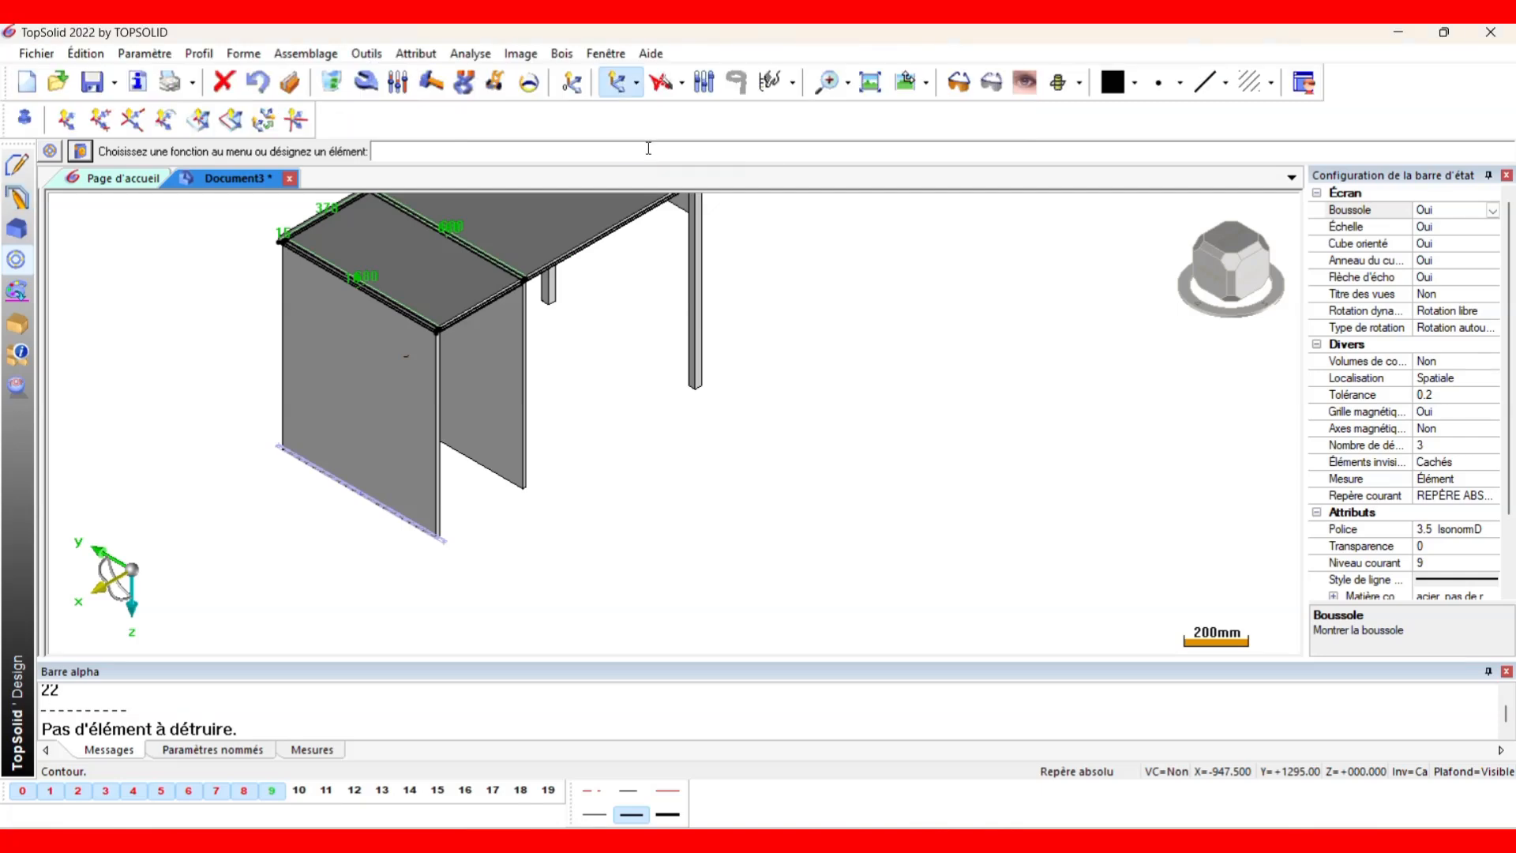
{"action": "left_click", "coordinate": [132, 120]}
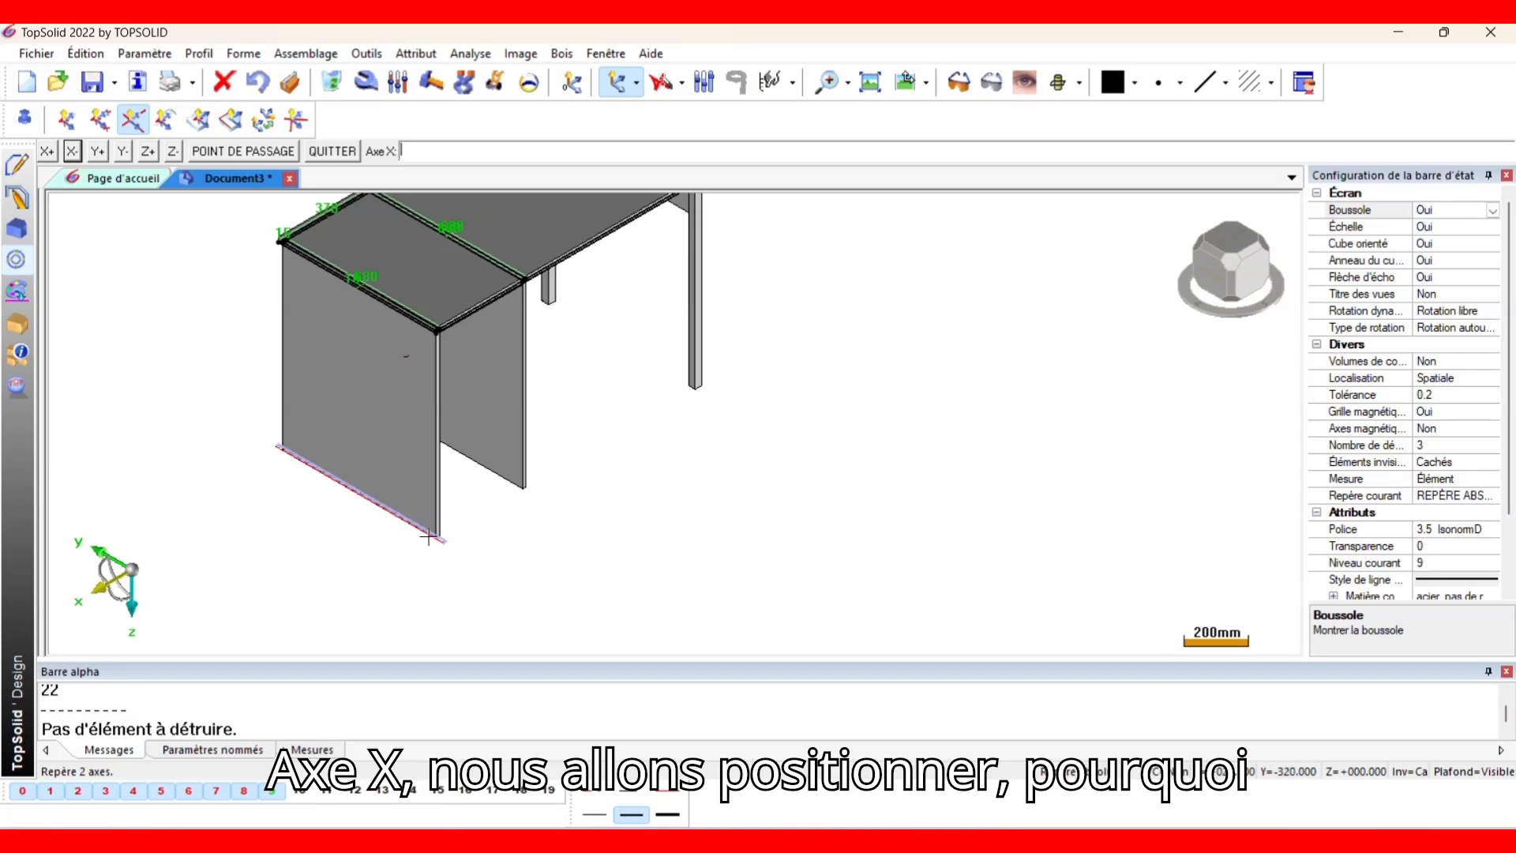
{"action": "scroll", "coordinate": [427, 537], "scroll_direction": "up", "scroll_amount": 5}
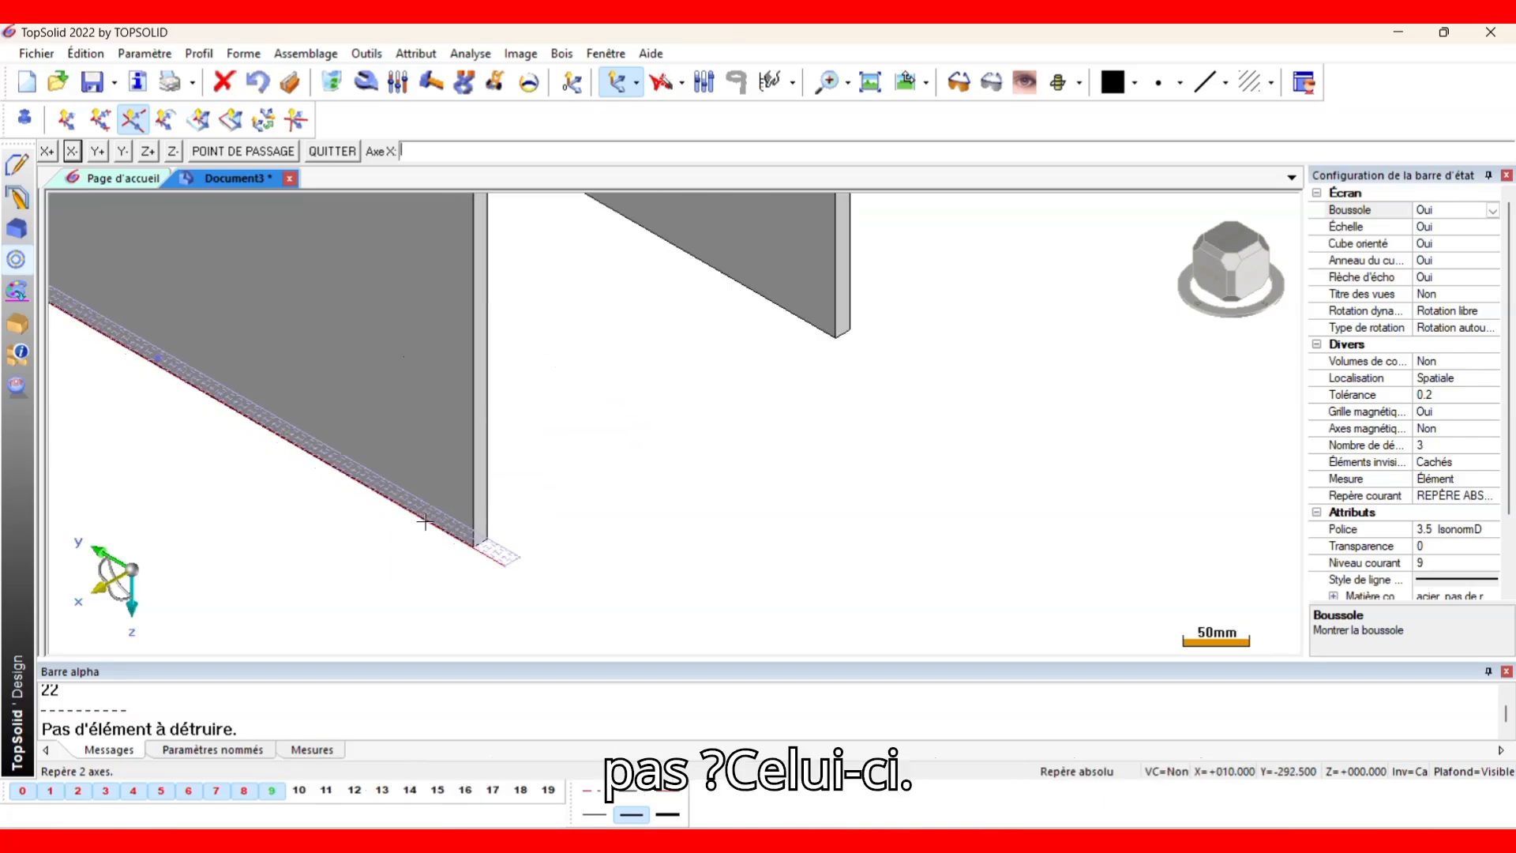
{"action": "left_click", "coordinate": [425, 522]}
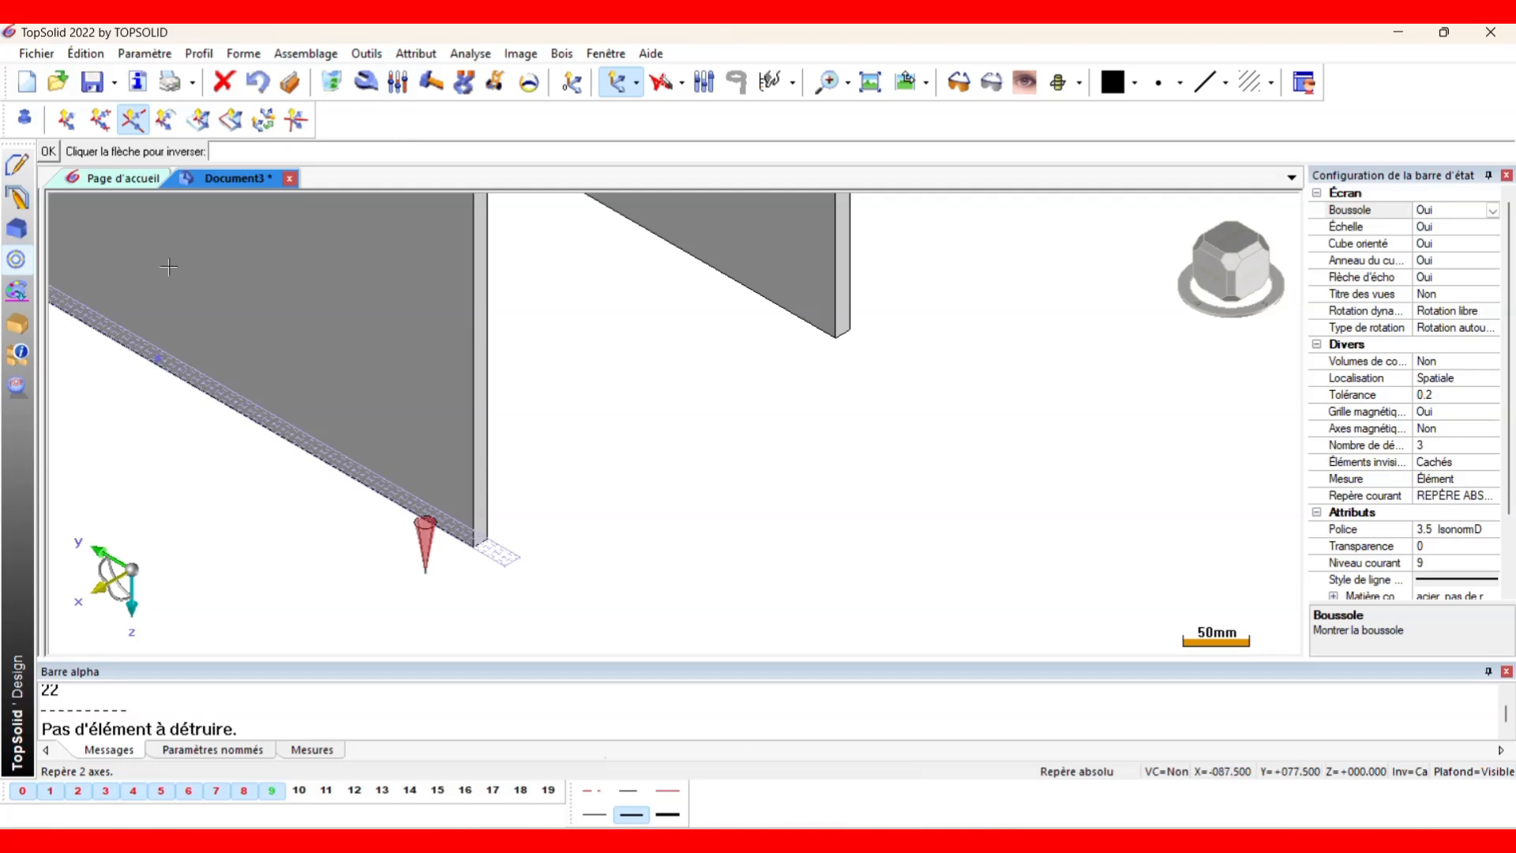
{"action": "left_click", "coordinate": [49, 151]}
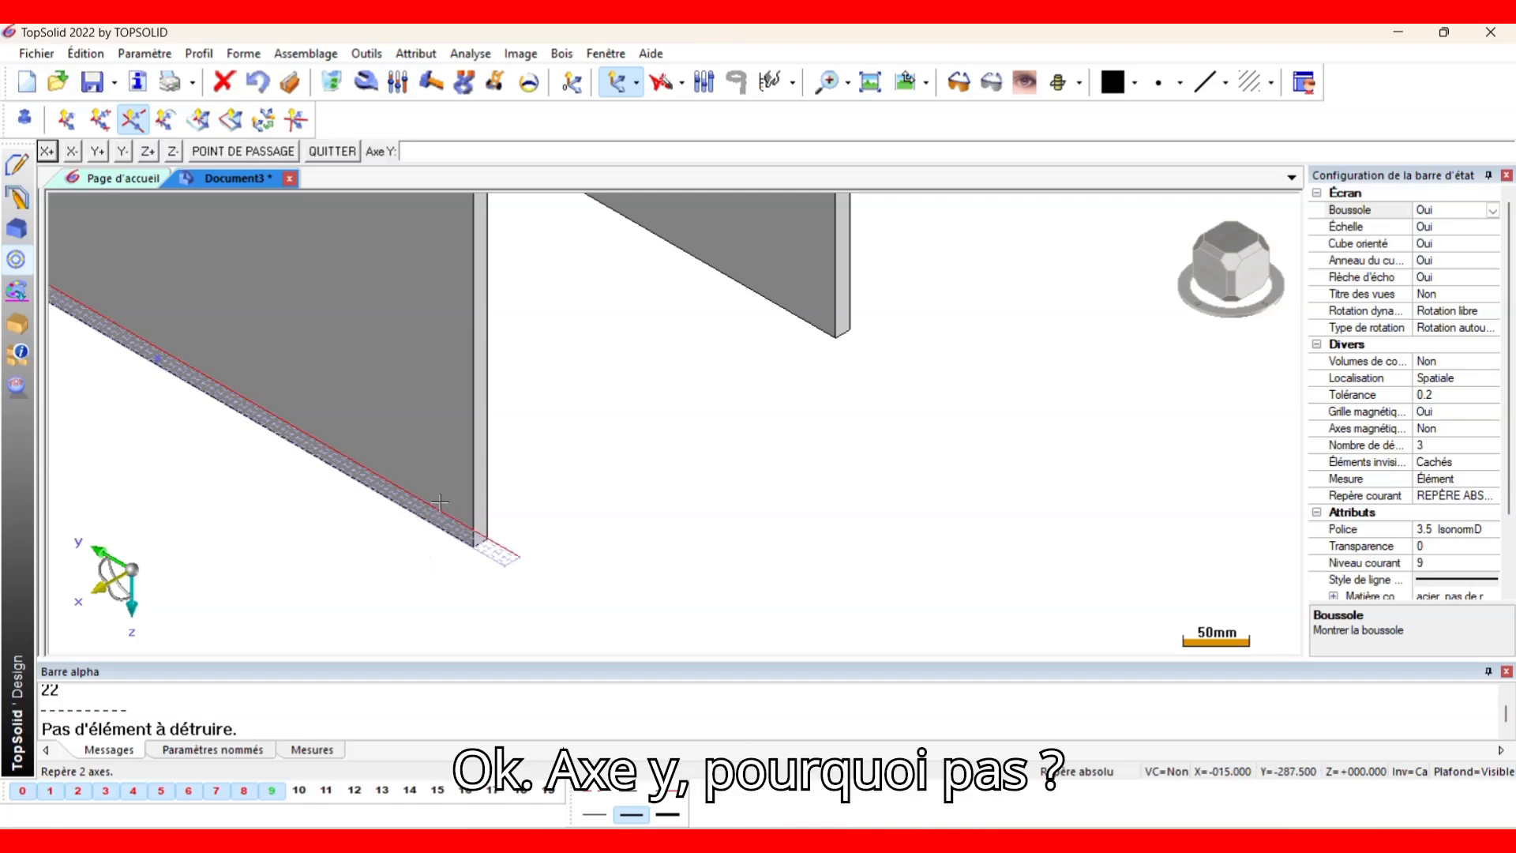
{"action": "left_click", "coordinate": [478, 543]}
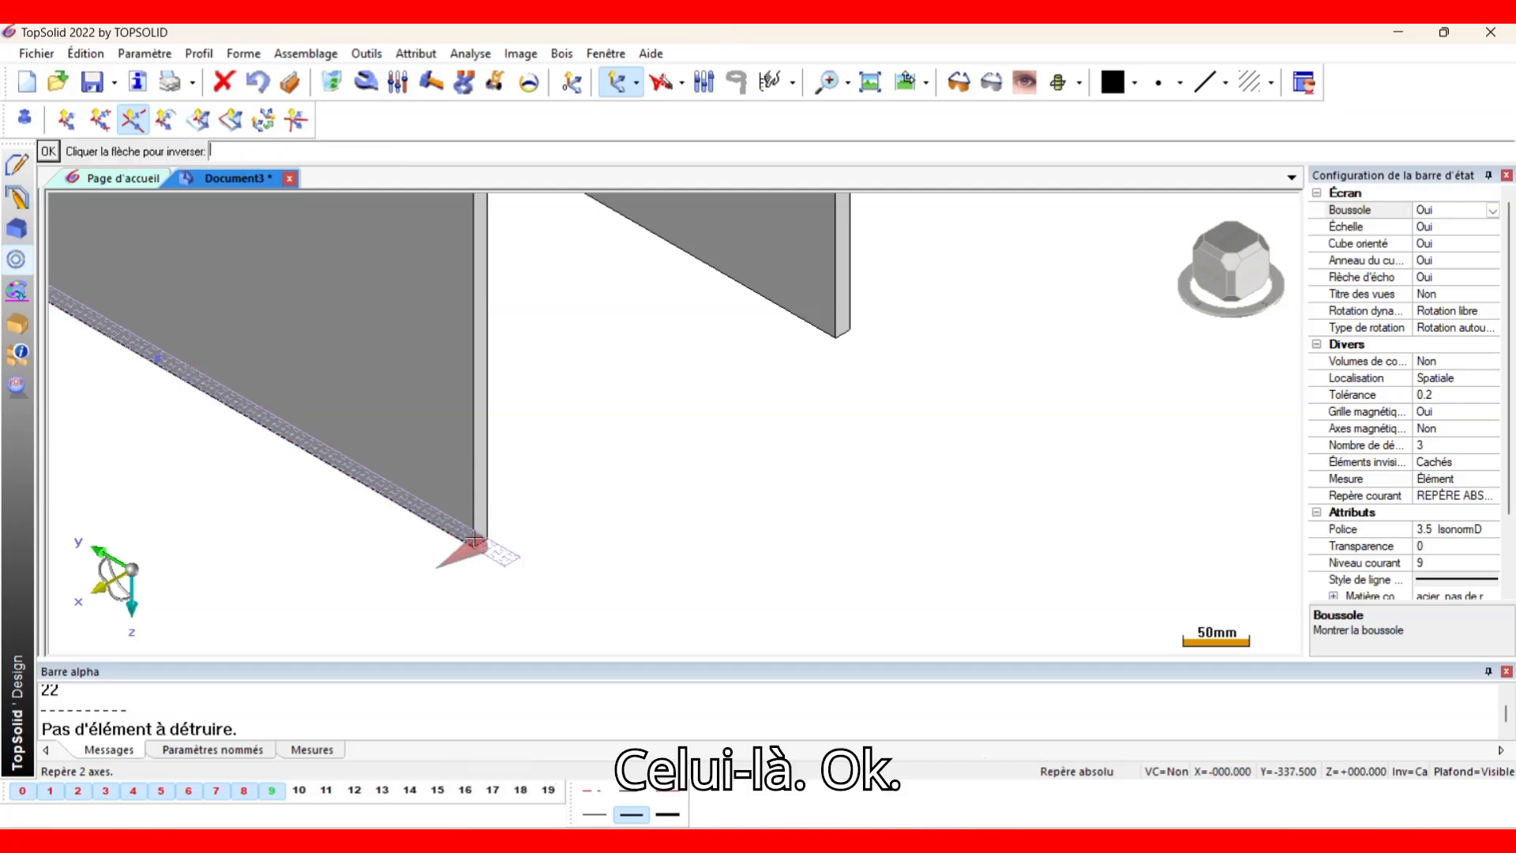
{"action": "left_click", "coordinate": [49, 152]}
{"action": "scroll", "coordinate": [462, 411], "scroll_direction": "down", "scroll_amount": 4}
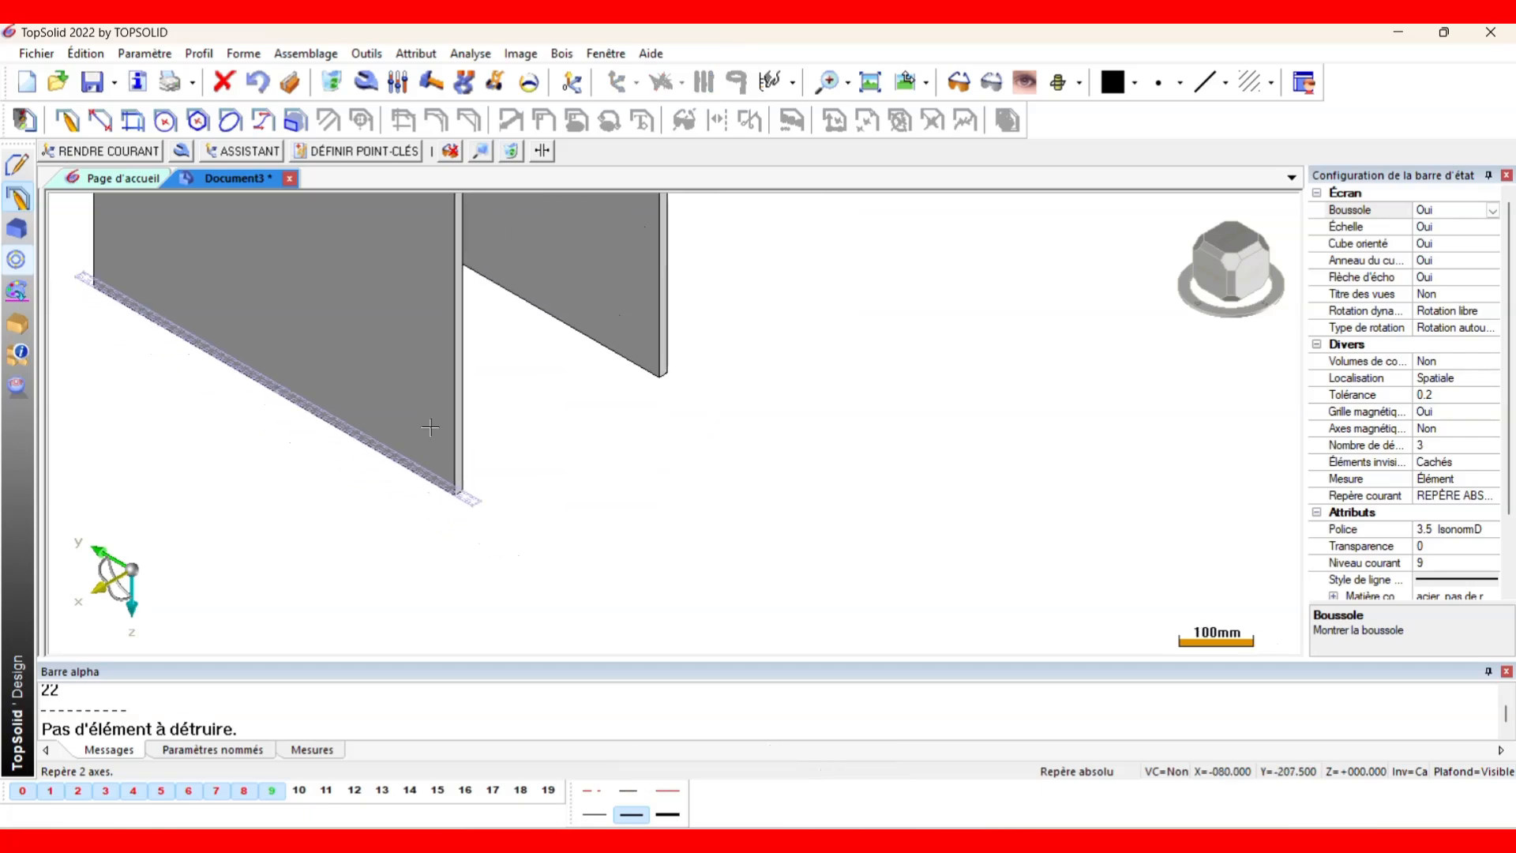
{"action": "scroll", "coordinate": [509, 409], "scroll_direction": "down", "scroll_amount": 2}
{"action": "left_click", "coordinate": [128, 151]}
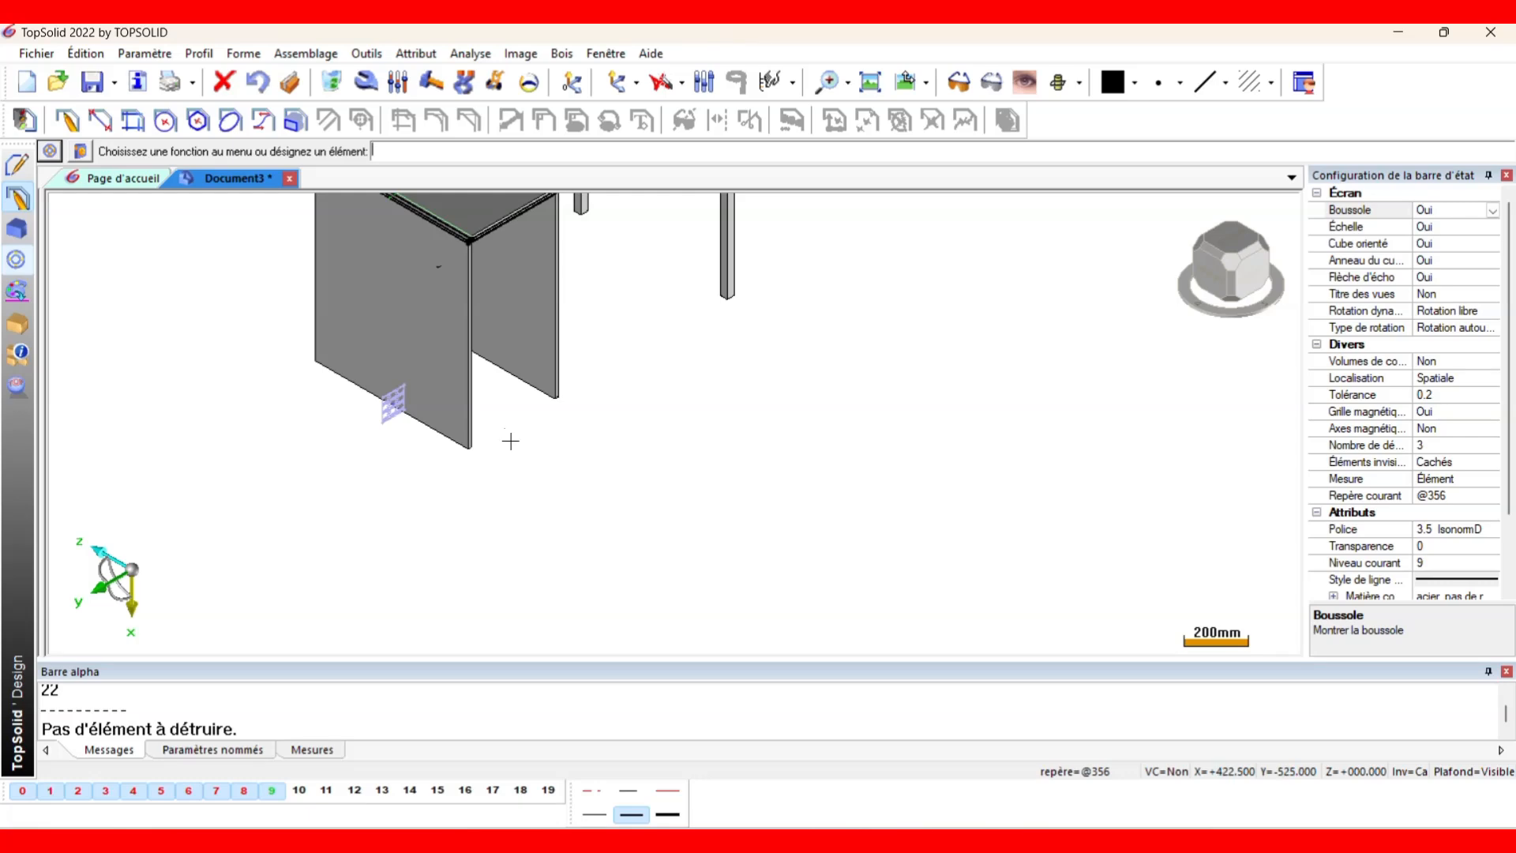
Examine the placement and orientation of the new coordinate system on the outer side panel, close up and from the front of the desk.
{"action": "scroll", "coordinate": [395, 409], "scroll_direction": "up", "scroll_amount": 6}
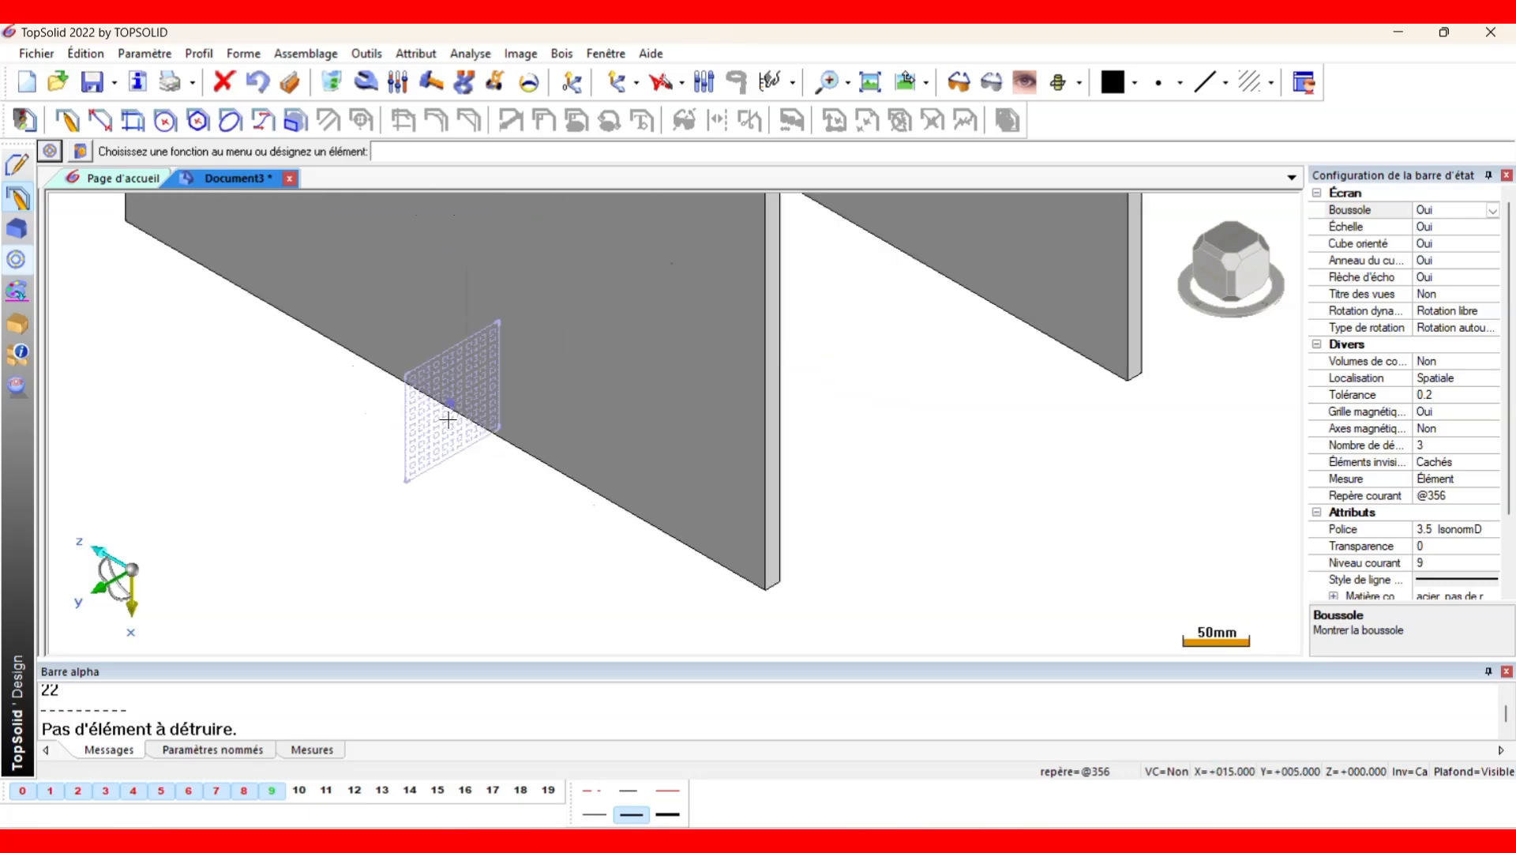
{"action": "scroll", "coordinate": [459, 418], "scroll_direction": "up", "scroll_amount": 1}
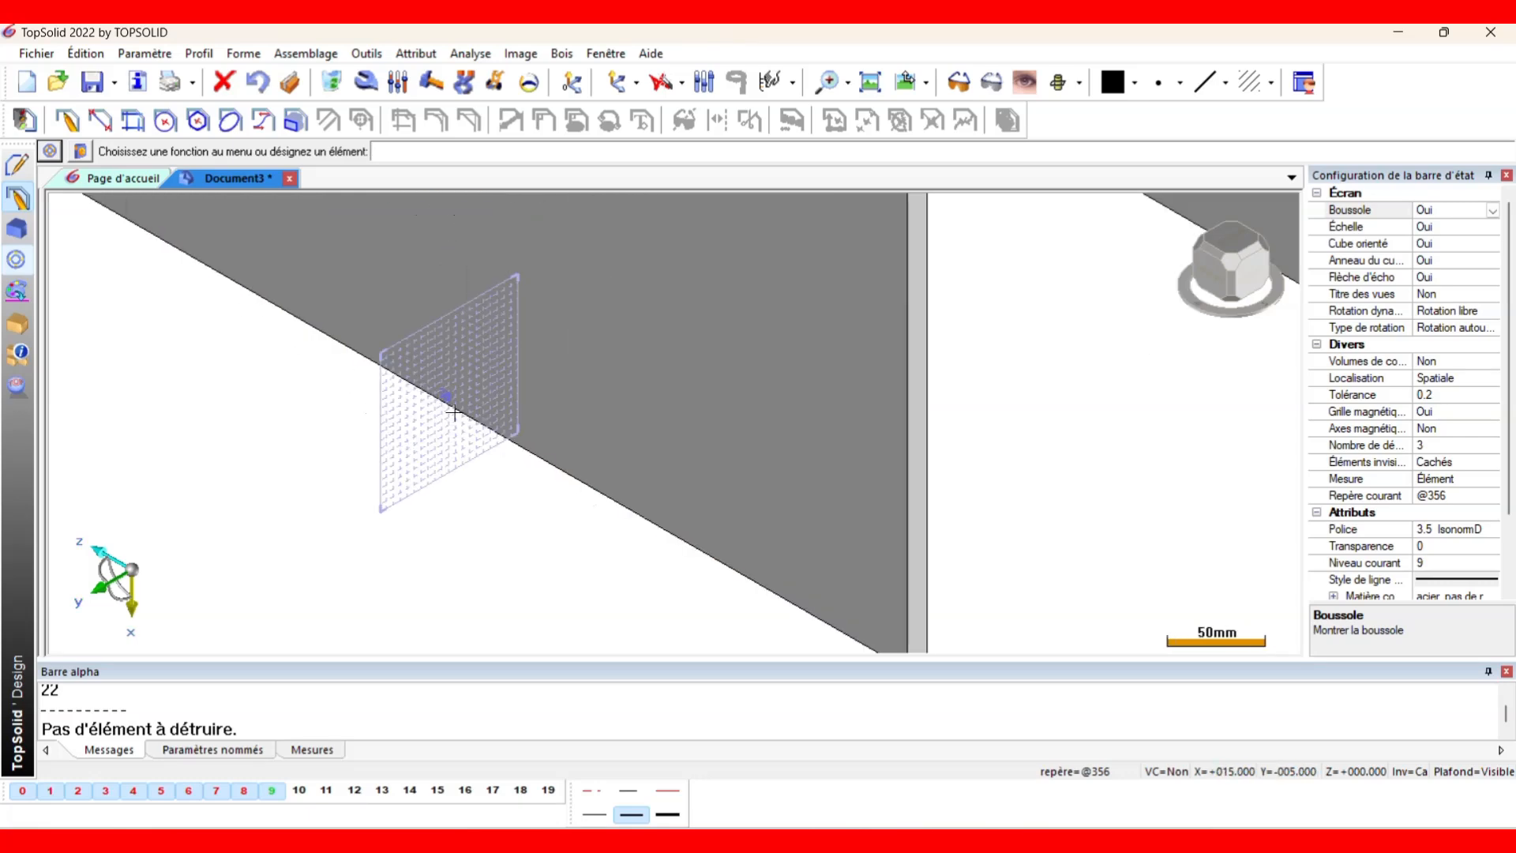
{"action": "scroll", "coordinate": [446, 398], "scroll_direction": "down", "scroll_amount": 7}
{"action": "middle_click_drag", "start_coordinate": [326, 376], "coordinate": [803, 547]}
{"action": "middle_click_drag", "start_coordinate": [922, 619], "coordinate": [625, 641]}
{"action": "middle_click_drag", "start_coordinate": [478, 535], "coordinate": [481, 544]}
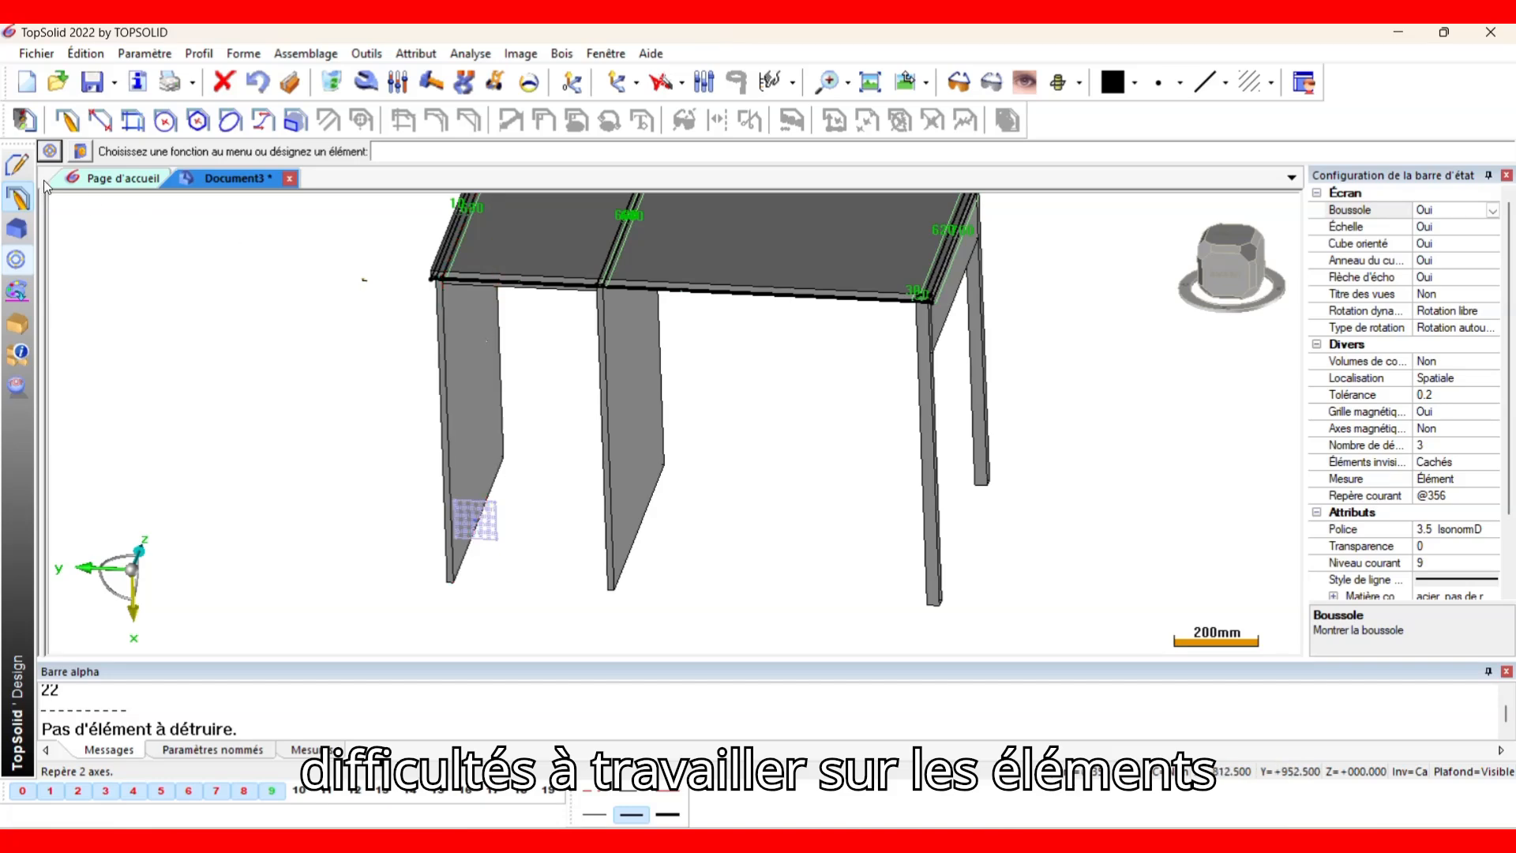
Create a current two-axis coordinate system at the outer panel's bottom front corner, X reversed along the thickness edge toward the inner panel, Y along the long bottom edge.
{"action": "left_click", "coordinate": [629, 89]}
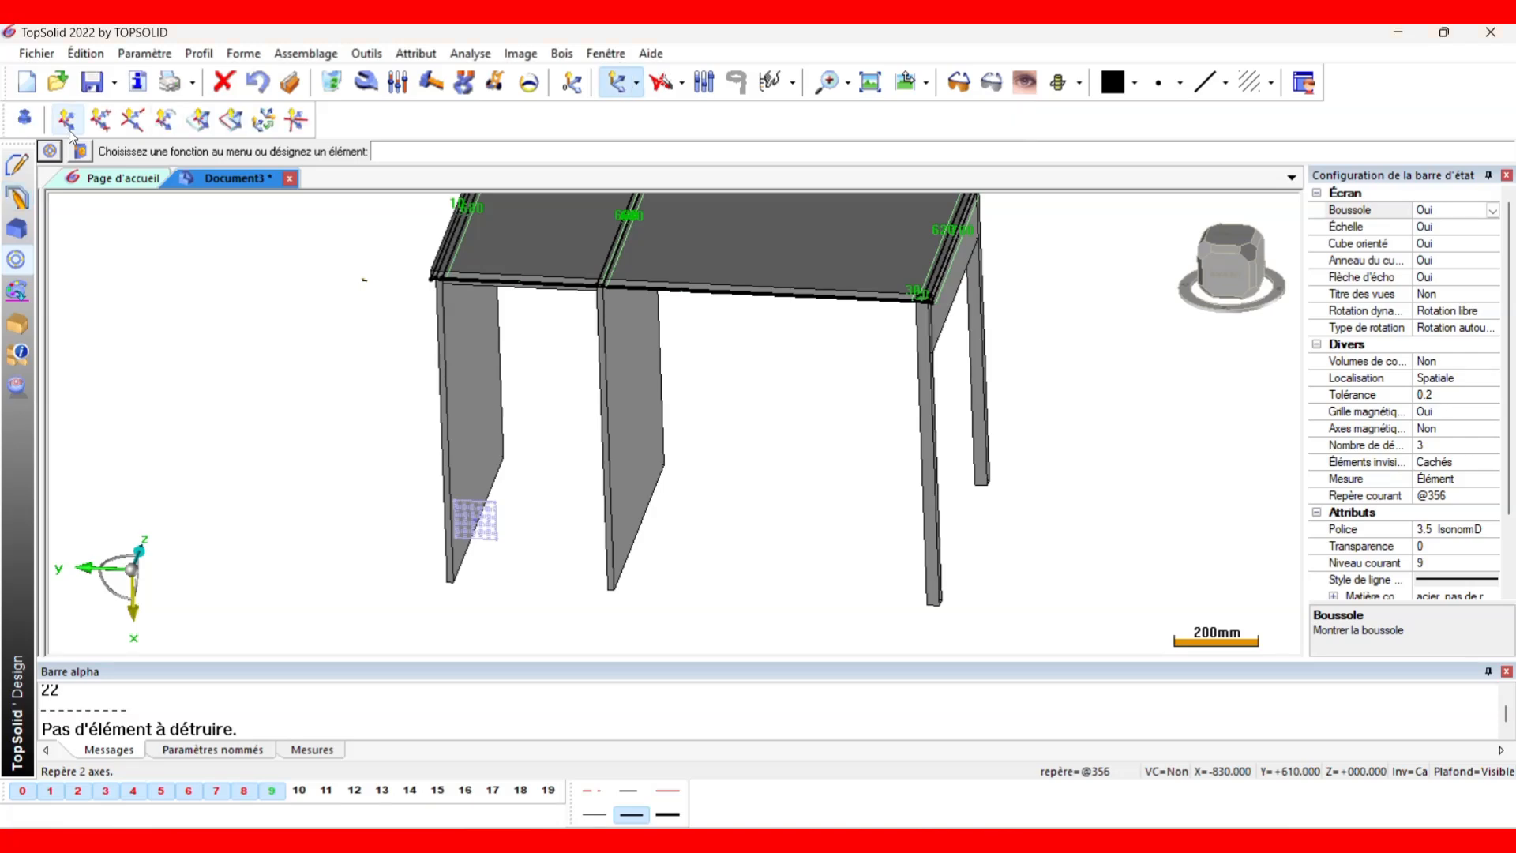
{"action": "left_click", "coordinate": [133, 120]}
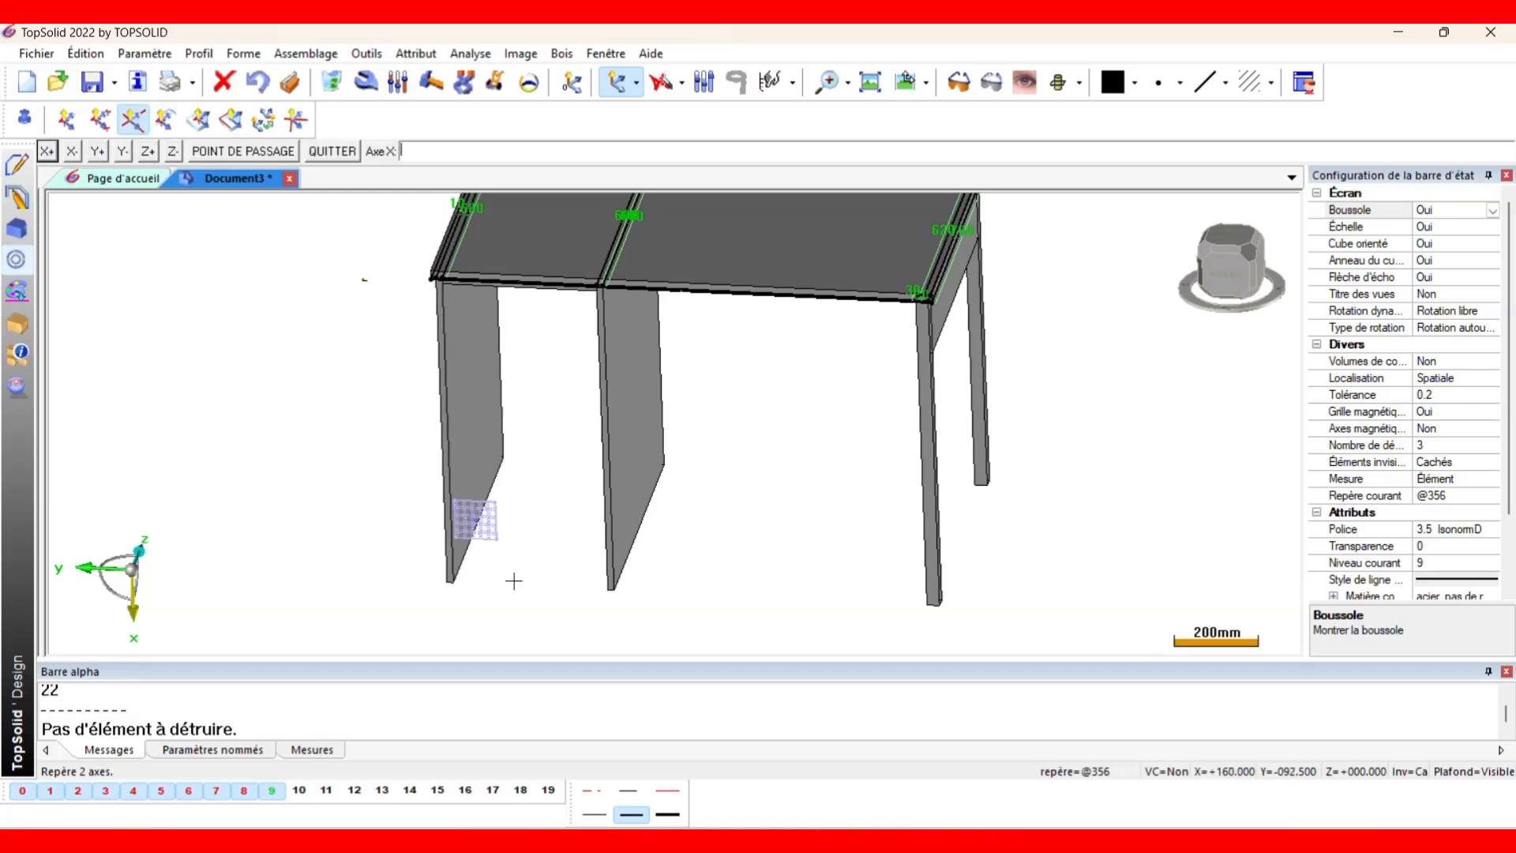
{"action": "scroll", "coordinate": [440, 586], "scroll_direction": "up", "scroll_amount": 3}
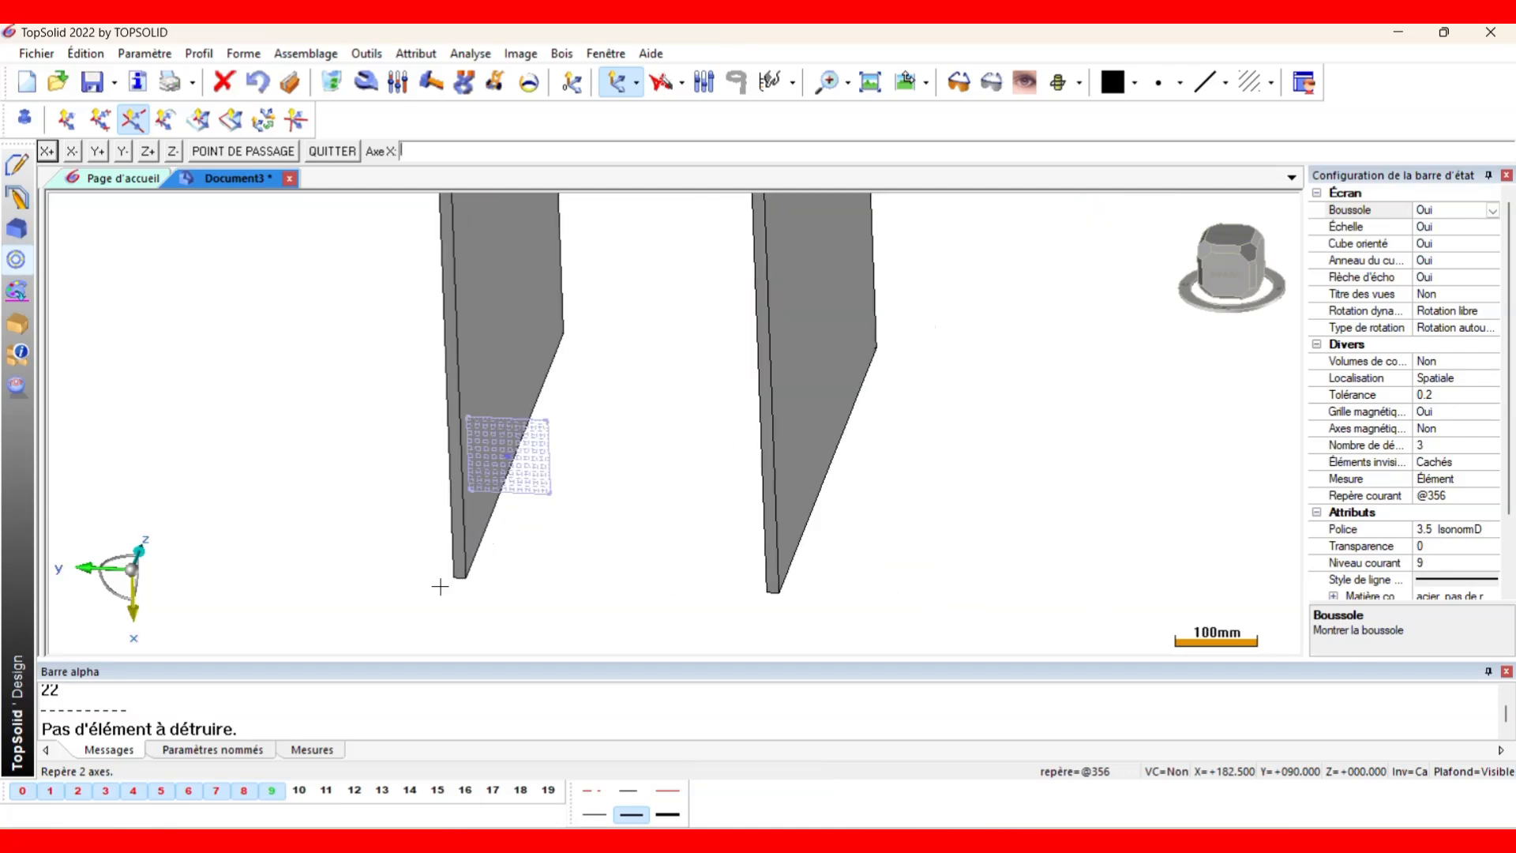
{"action": "scroll", "coordinate": [440, 586], "scroll_direction": "down", "scroll_amount": 1}
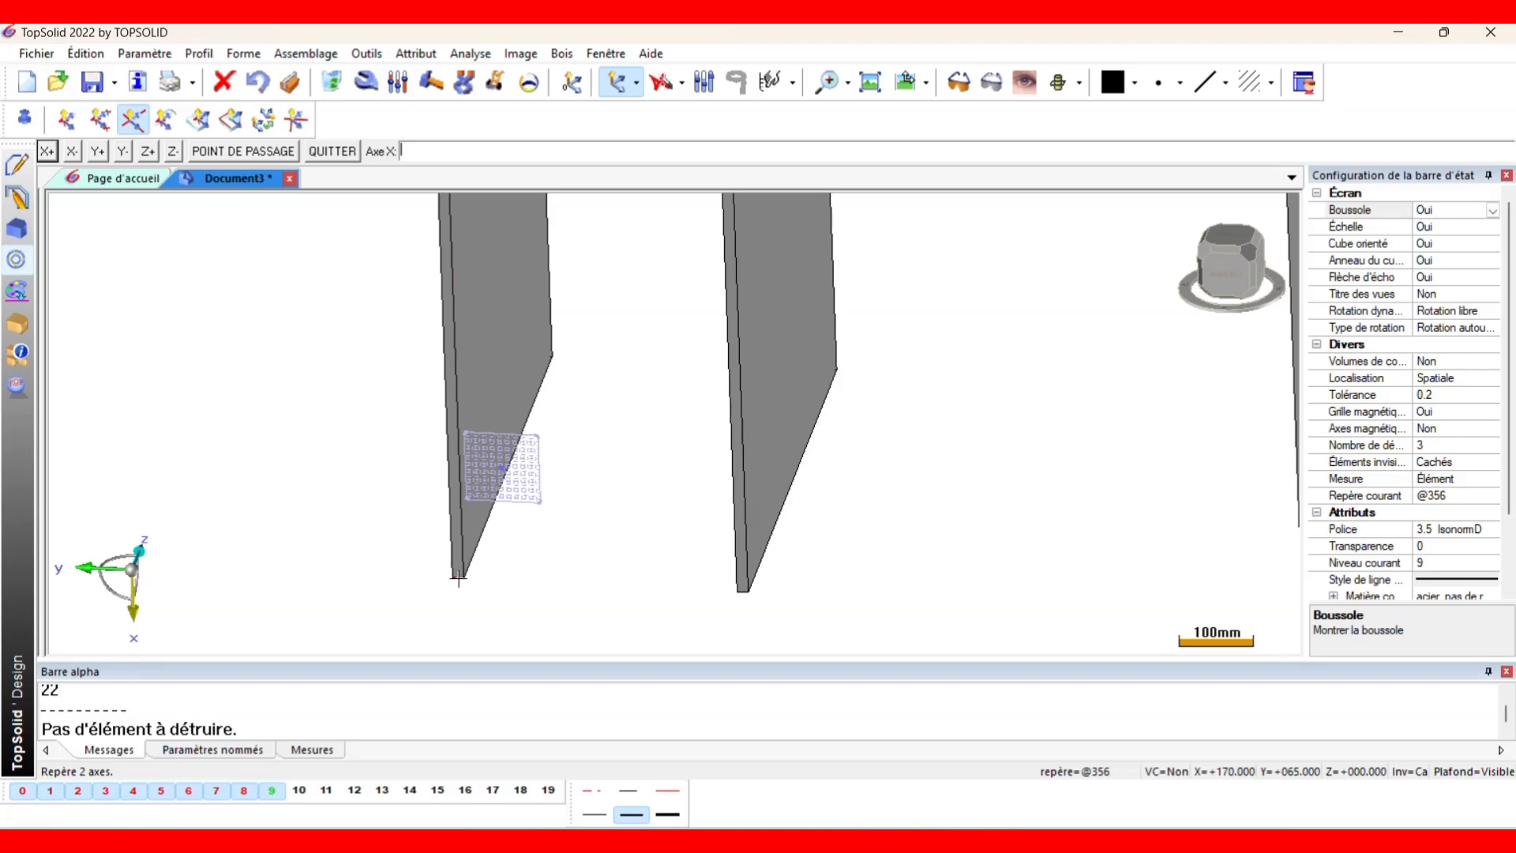
{"action": "left_click", "coordinate": [458, 577]}
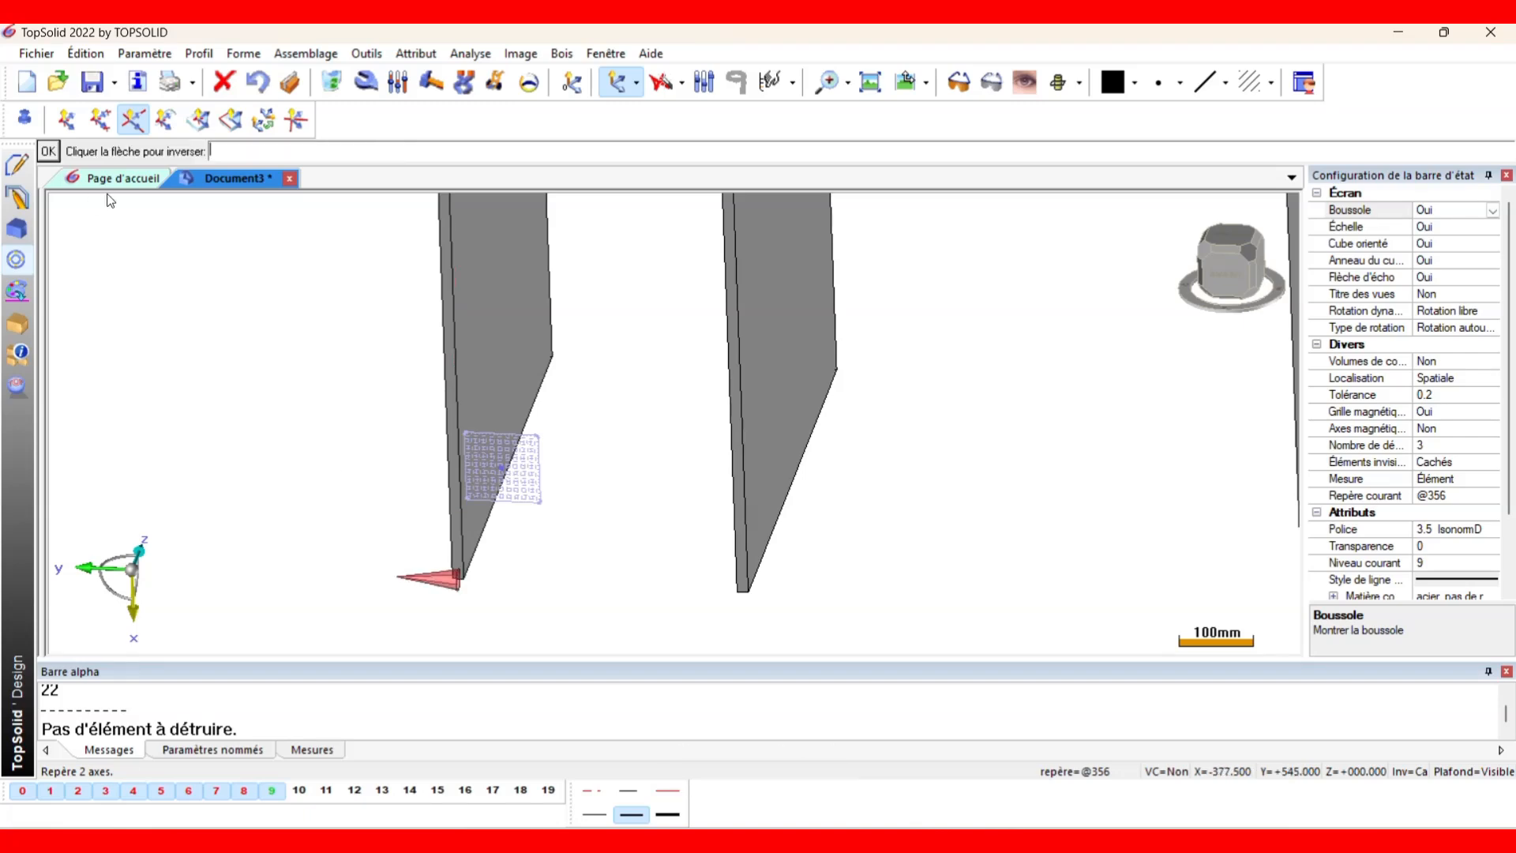
{"action": "left_click", "coordinate": [447, 580]}
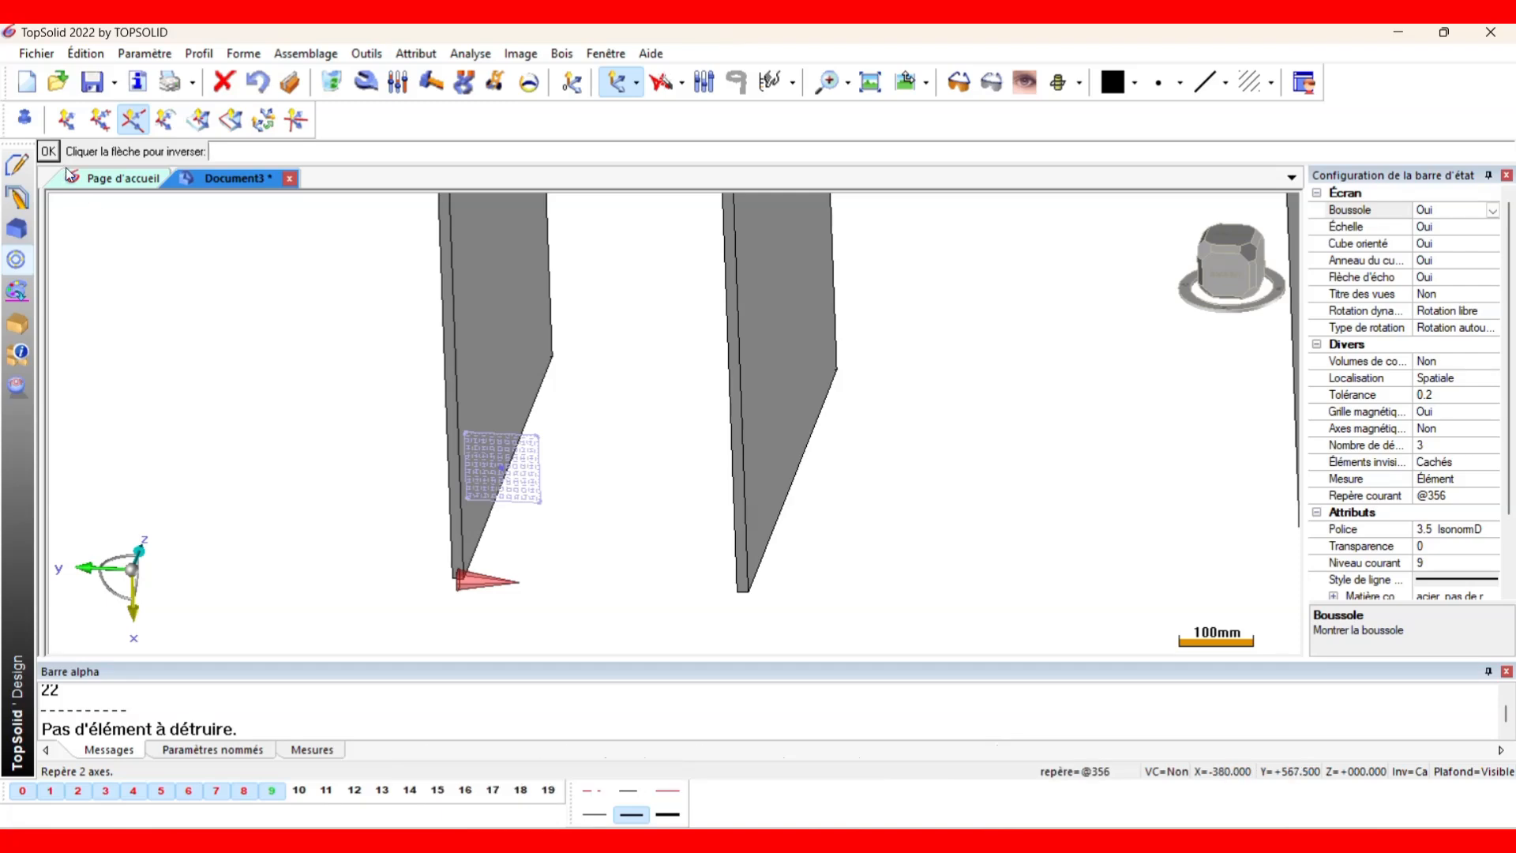
{"action": "left_click", "coordinate": [49, 152]}
{"action": "middle_click_drag", "start_coordinate": [306, 451], "coordinate": [436, 488]}
{"action": "left_click", "coordinate": [451, 514]}
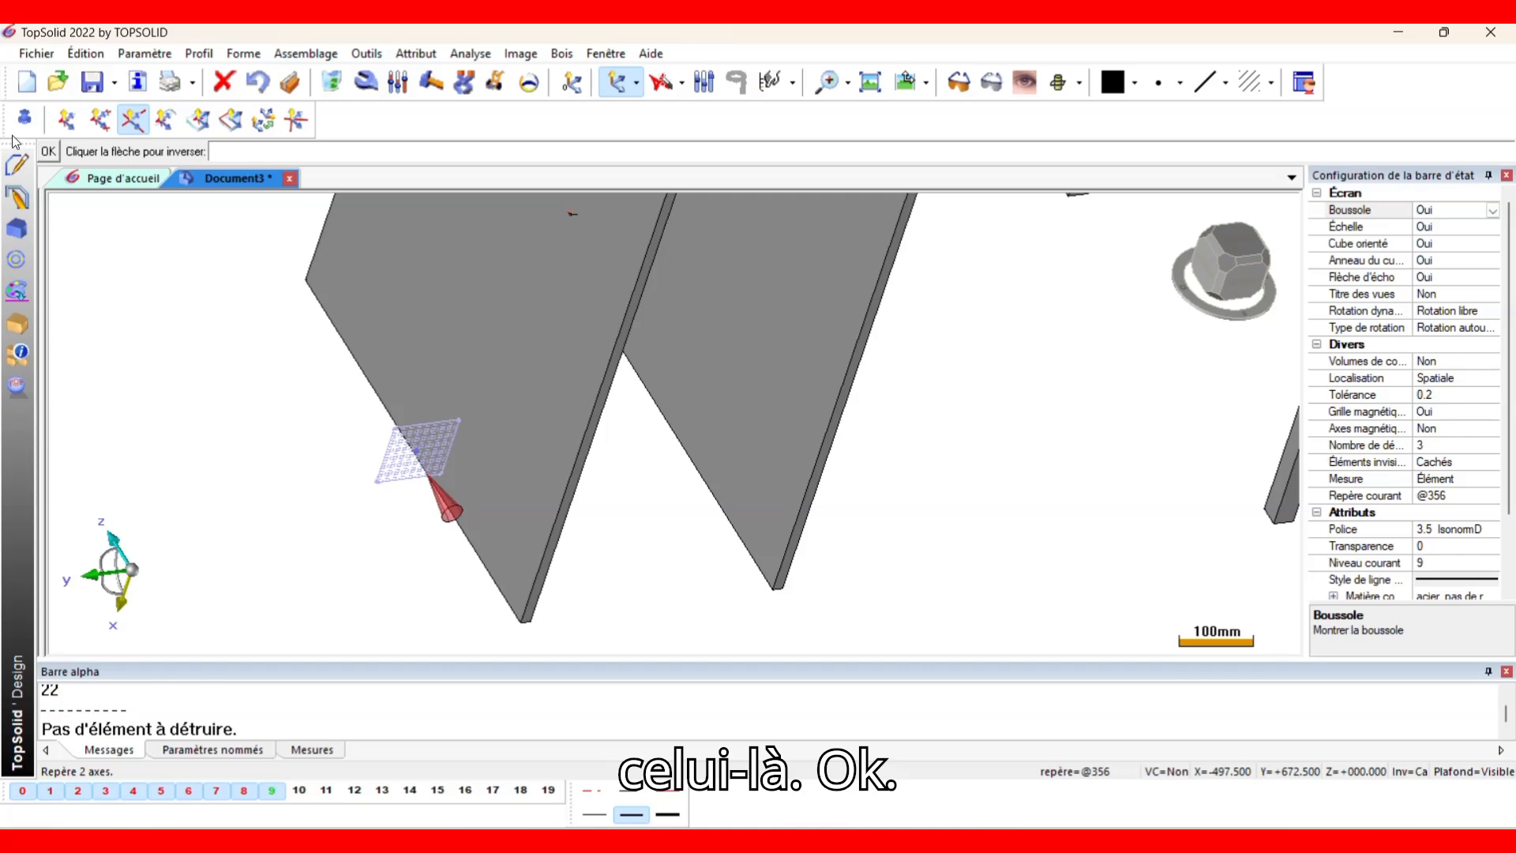
{"action": "left_click", "coordinate": [49, 152]}
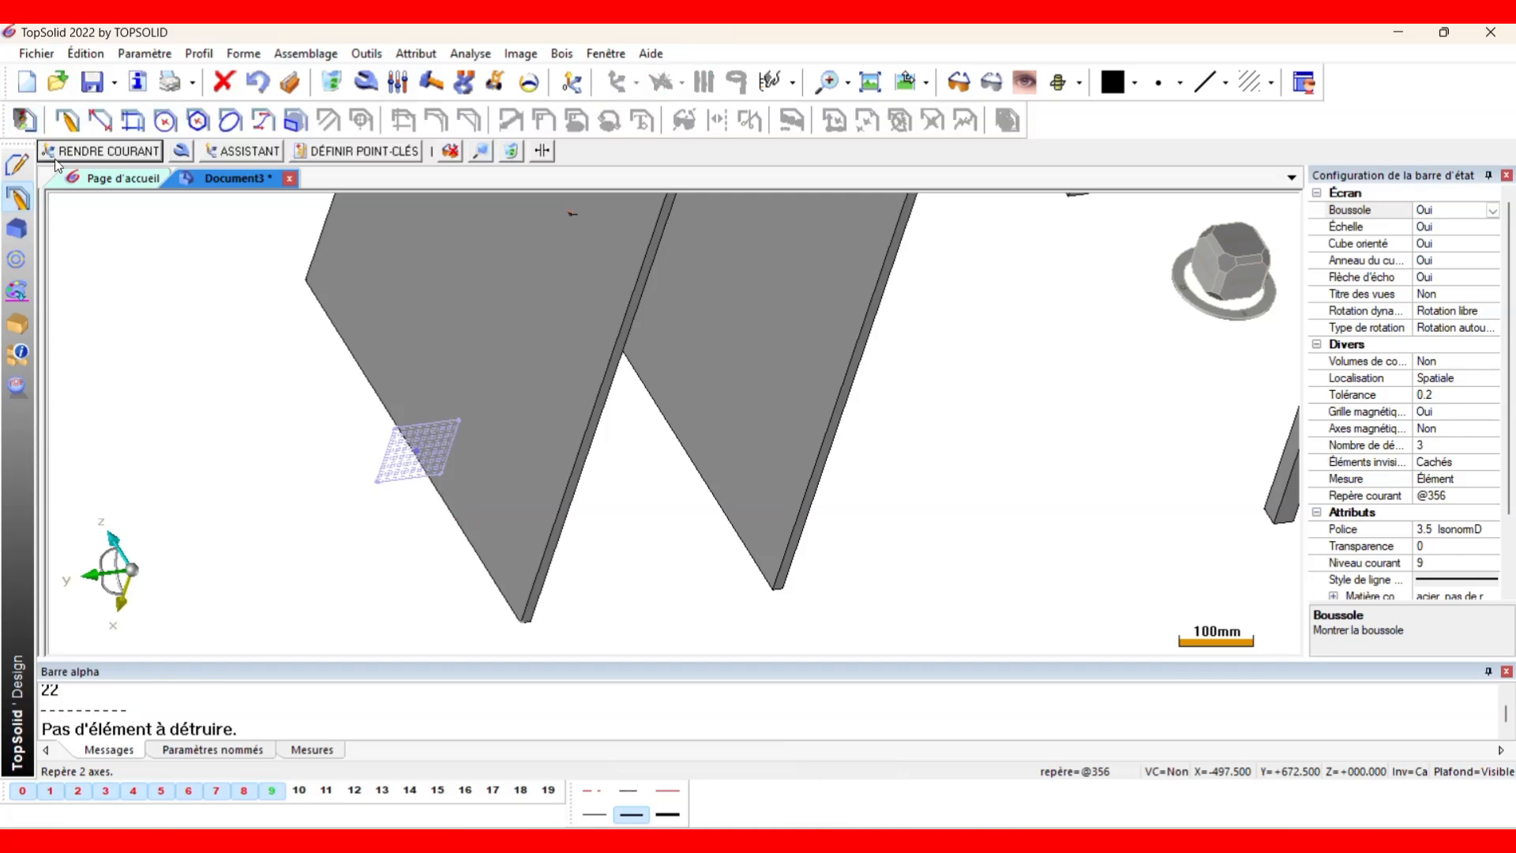
{"action": "left_click", "coordinate": [49, 151]}
Check the position of the current coordinate system on the whole desk, ending in a top view.
{"action": "scroll", "coordinate": [414, 396], "scroll_direction": "down", "scroll_amount": 5}
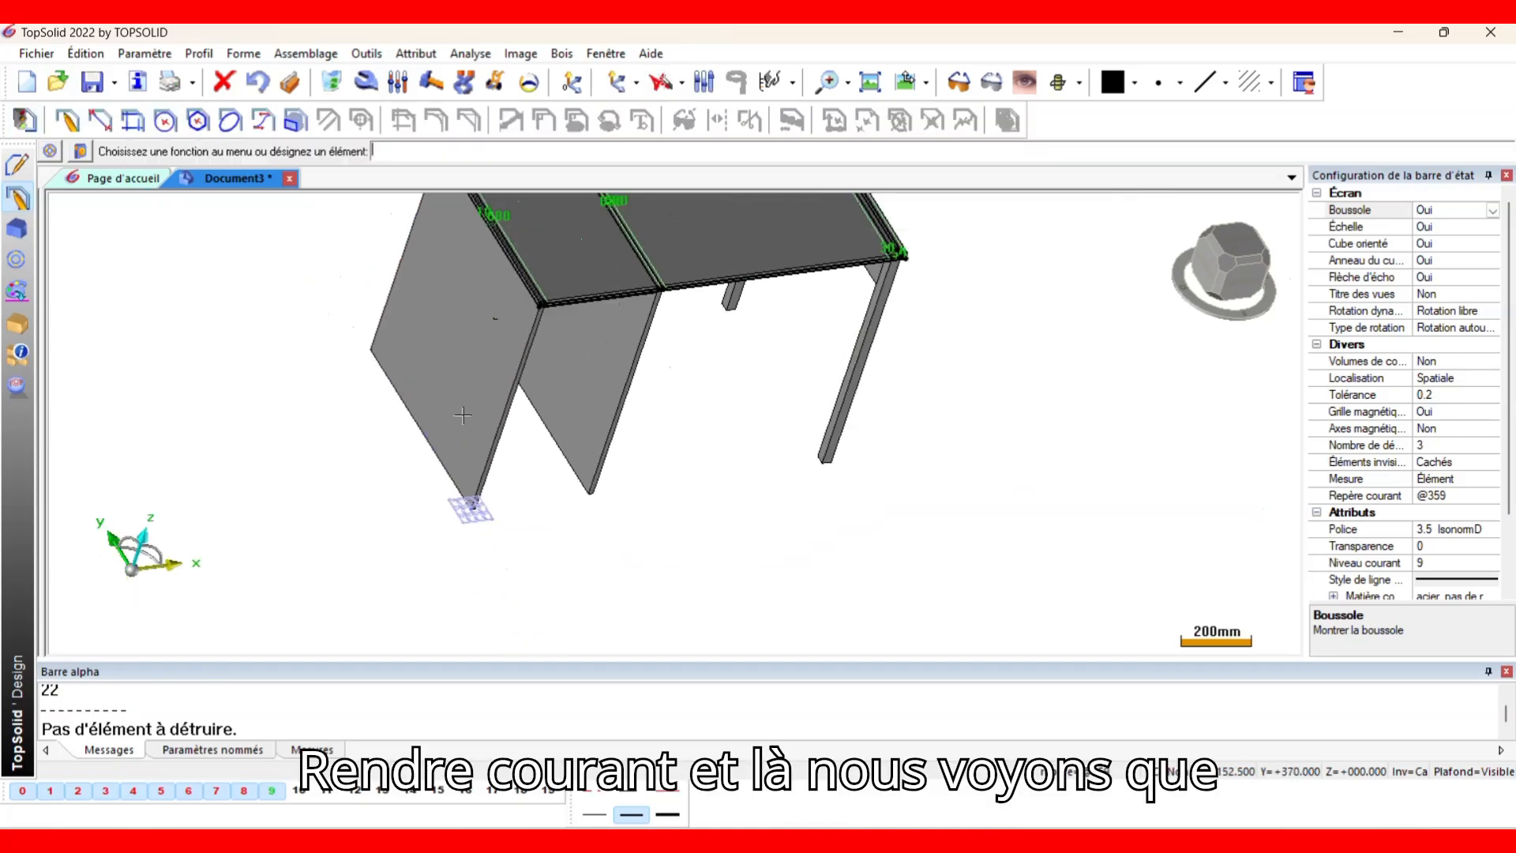
{"action": "middle_click_drag", "start_coordinate": [601, 510], "coordinate": [513, 490]}
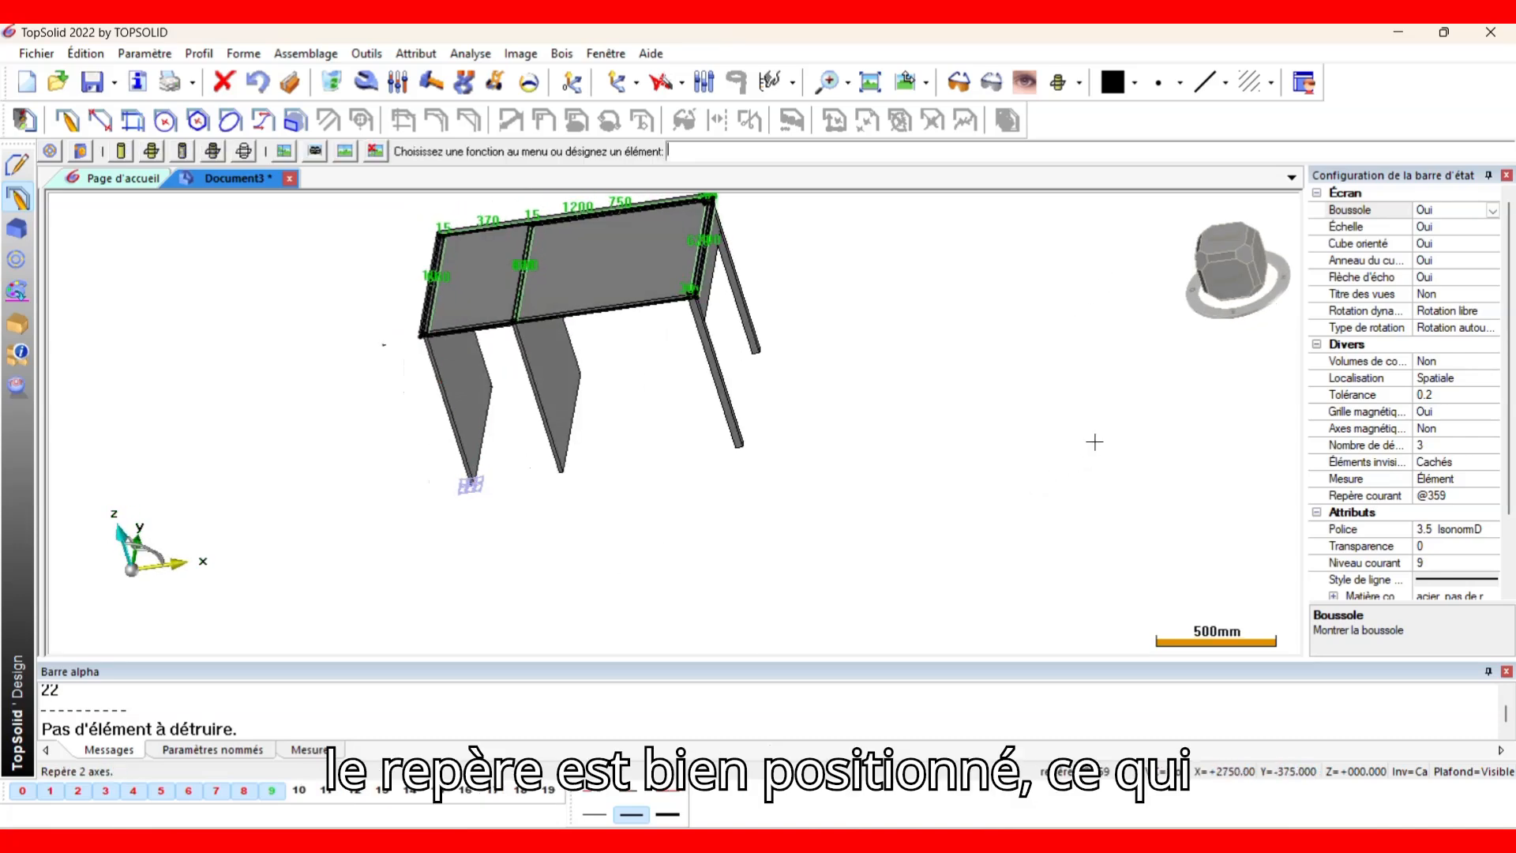
{"action": "left_click", "coordinate": [1222, 243]}
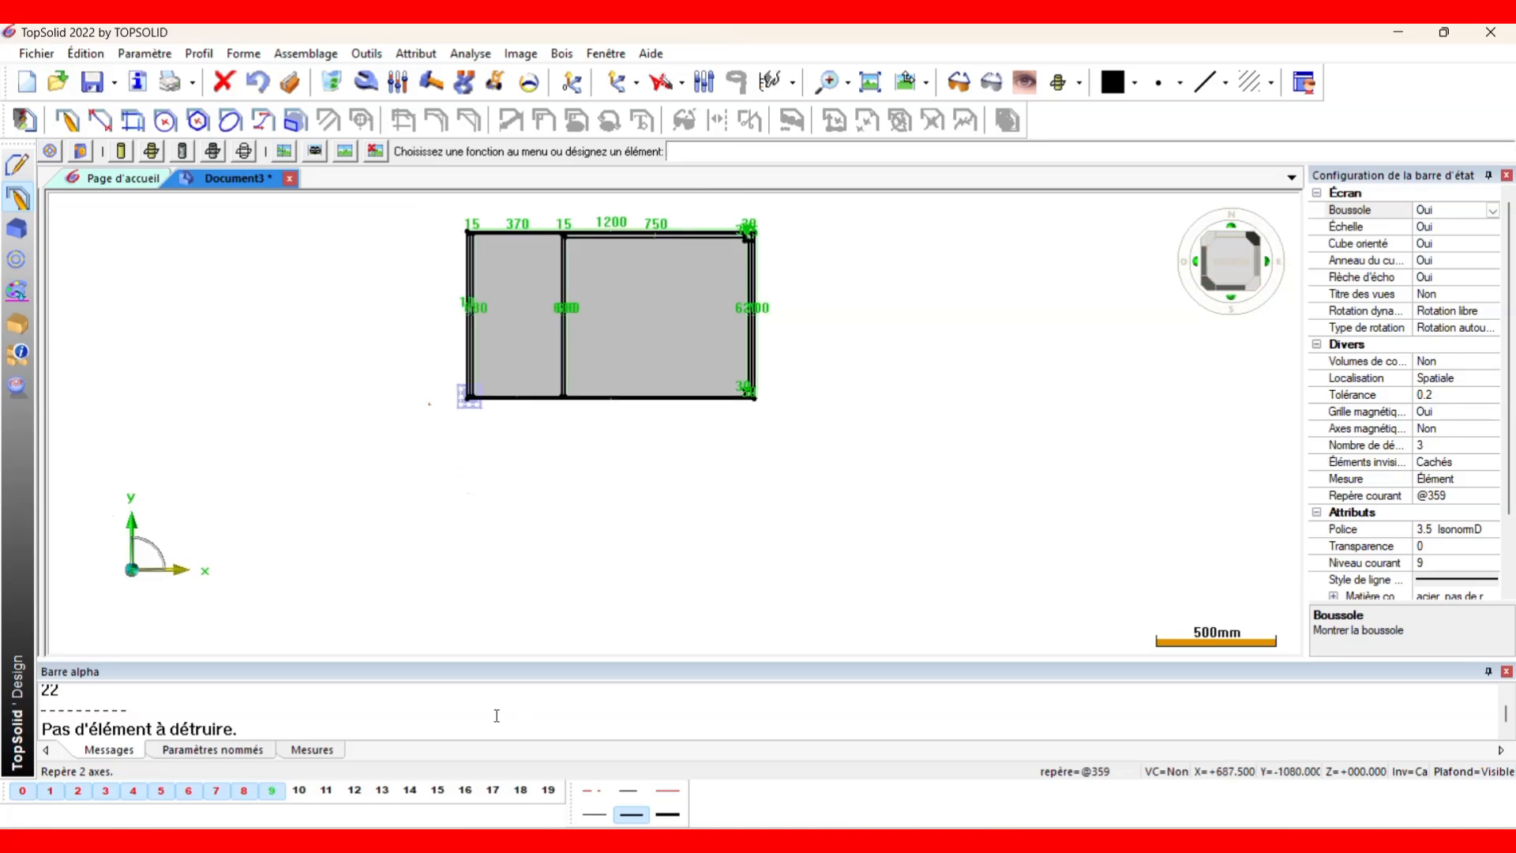
Hide layers 0 to 8, keeping only the current layer 9 displayed.
{"action": "left_click", "coordinate": [25, 792]}
{"action": "left_click", "coordinate": [50, 792]}
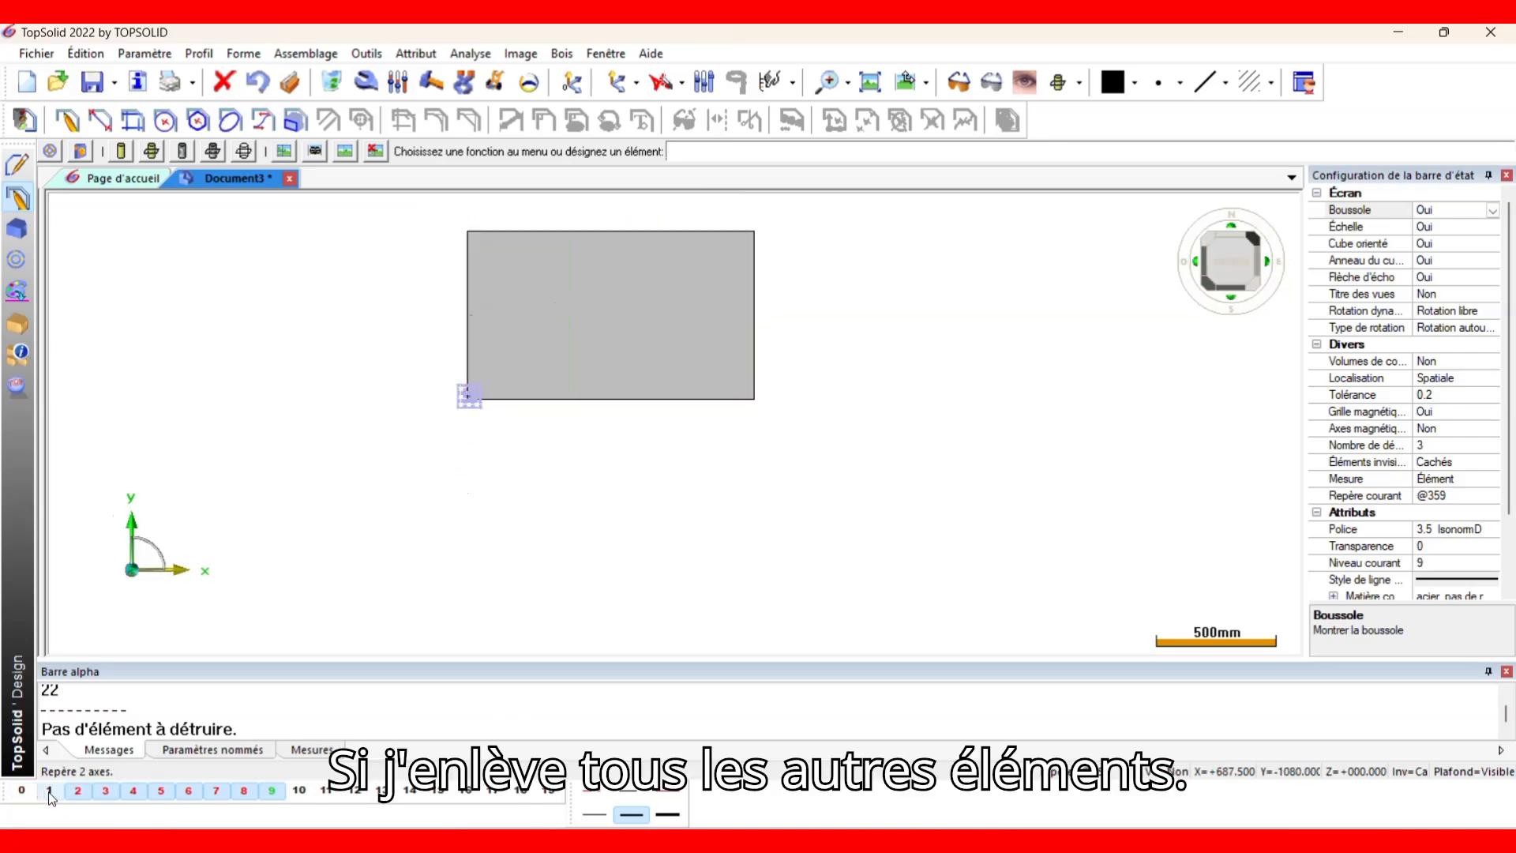
{"action": "left_click", "coordinate": [77, 792]}
{"action": "left_click", "coordinate": [105, 792]}
{"action": "left_click", "coordinate": [133, 792]}
{"action": "left_click", "coordinate": [160, 792]}
{"action": "left_click", "coordinate": [188, 792]}
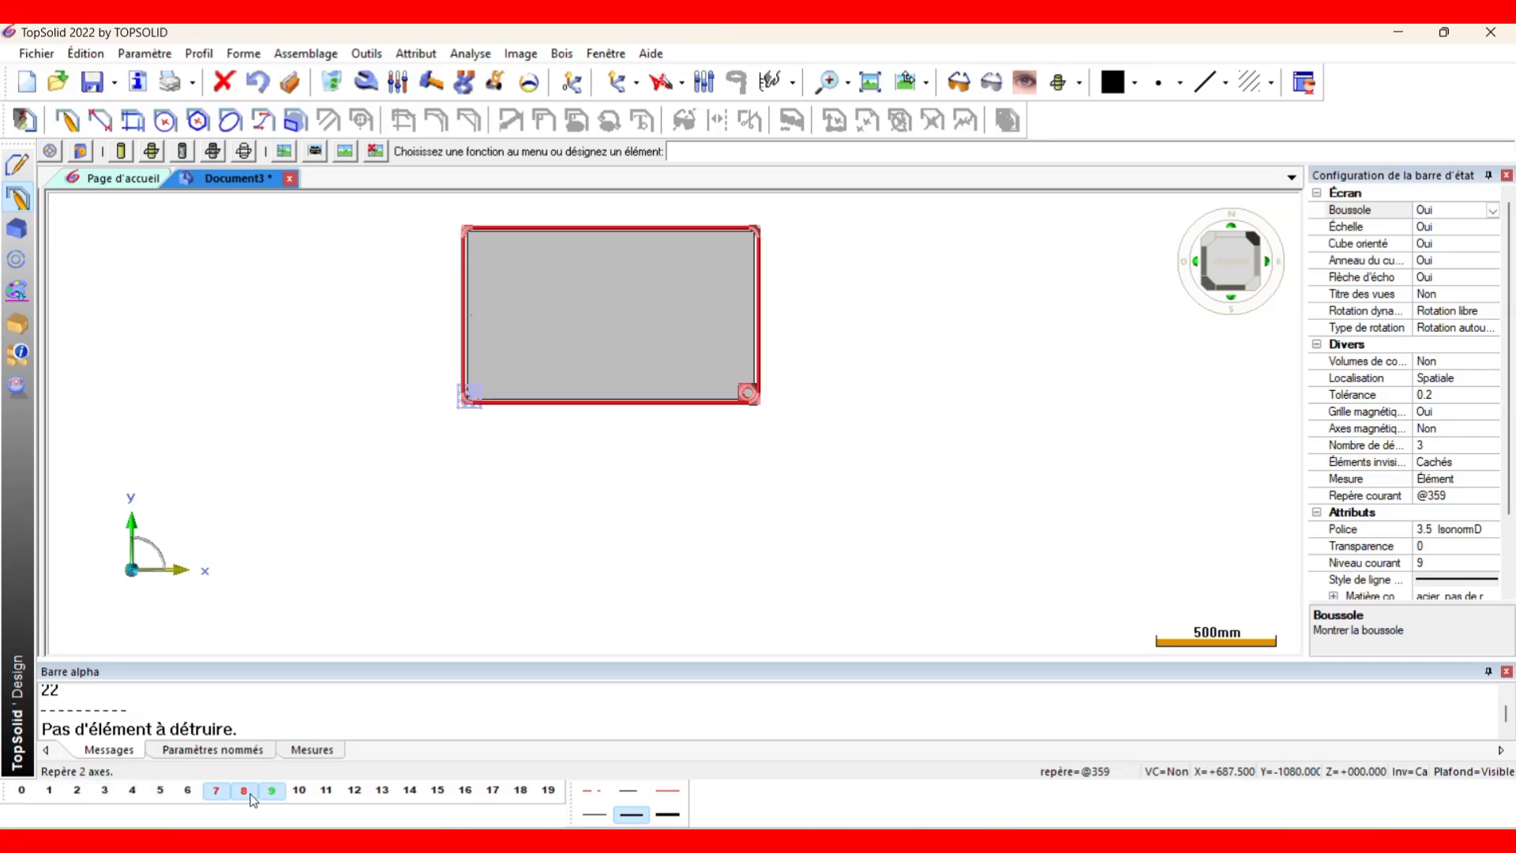
{"action": "left_click", "coordinate": [216, 791]}
{"action": "left_click", "coordinate": [244, 791]}
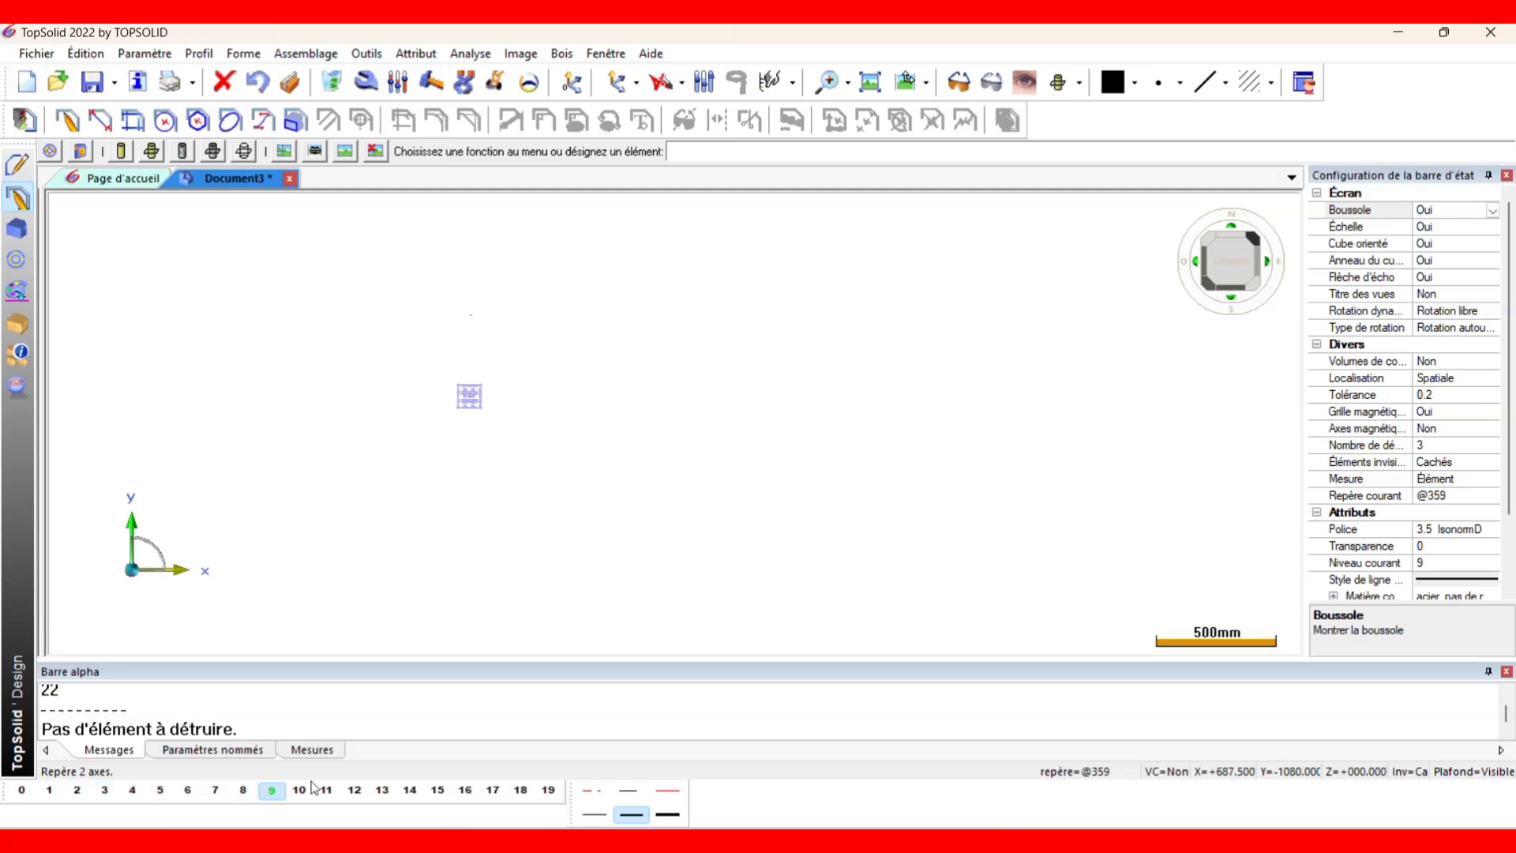
{"action": "scroll", "coordinate": [477, 414], "scroll_direction": "up", "scroll_amount": 3}
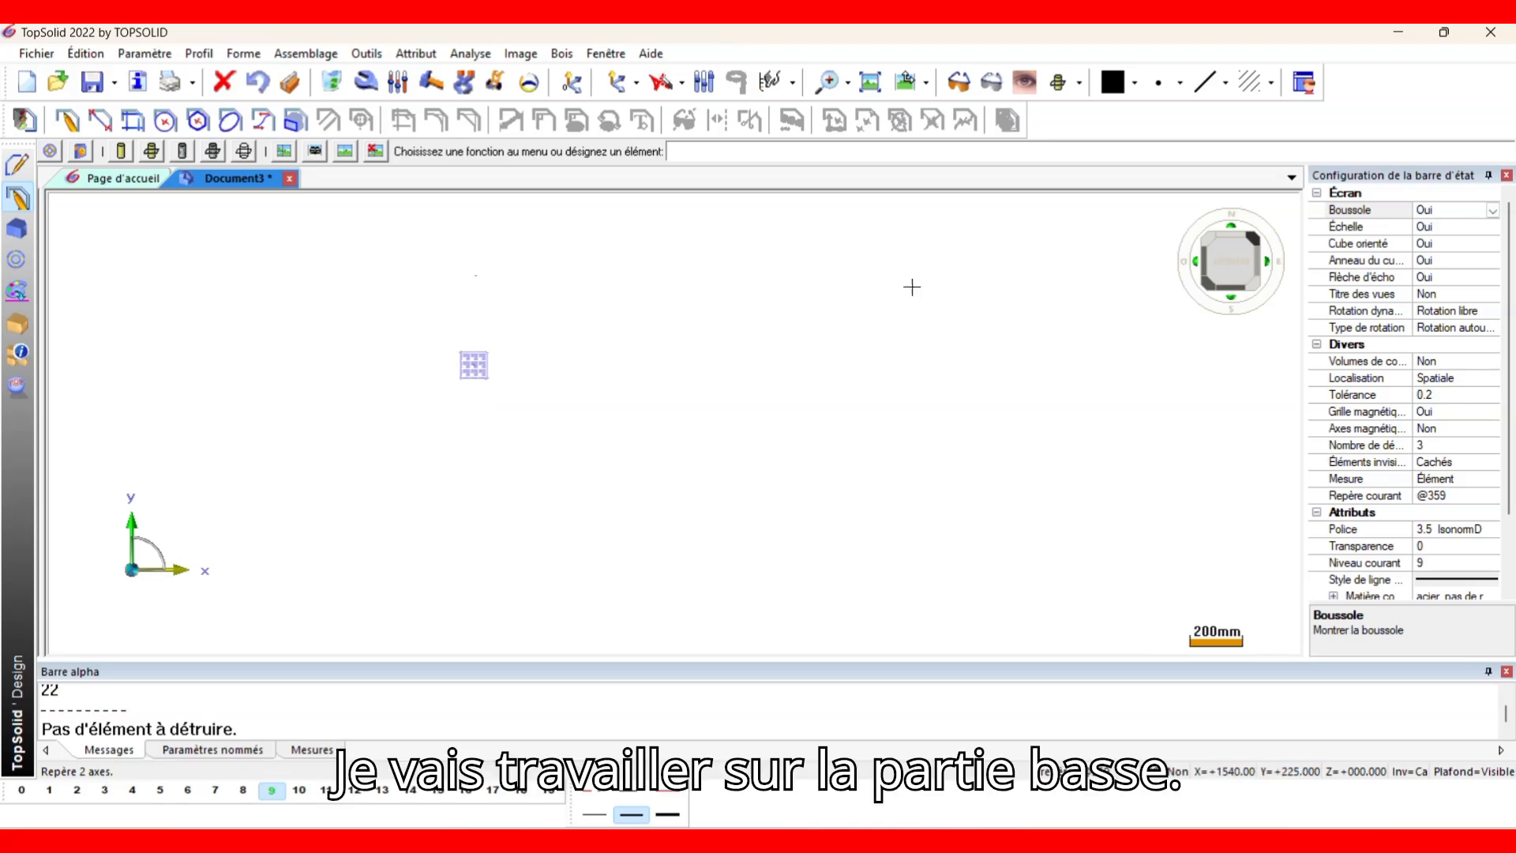
Show layers 1, 2 and 3 to bring back the side panels and the part joining them.
{"action": "left_click", "coordinate": [55, 796]}
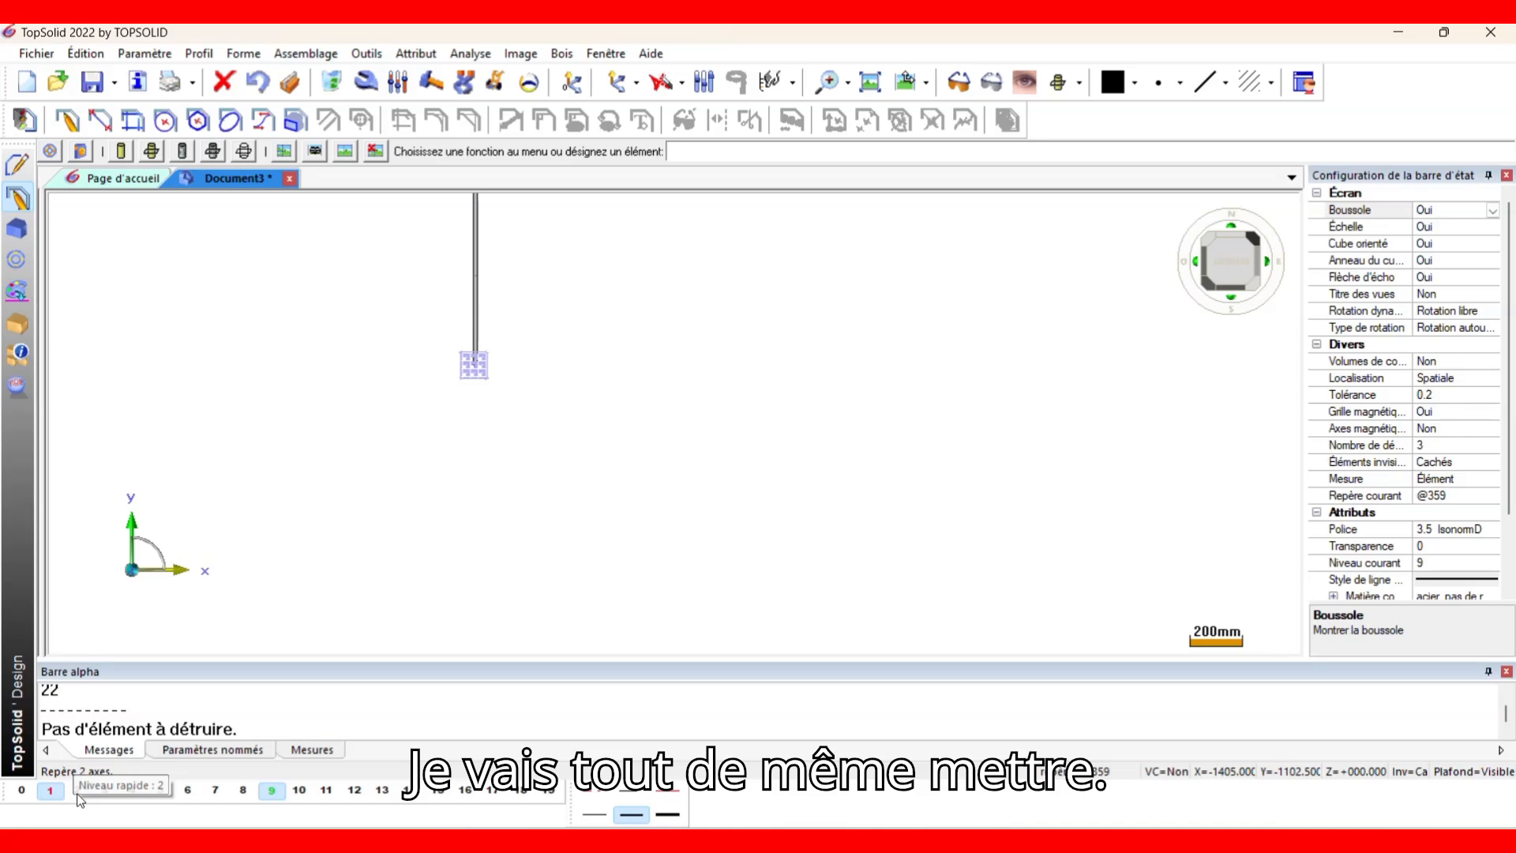
{"action": "left_click", "coordinate": [80, 794]}
{"action": "left_click", "coordinate": [100, 796]}
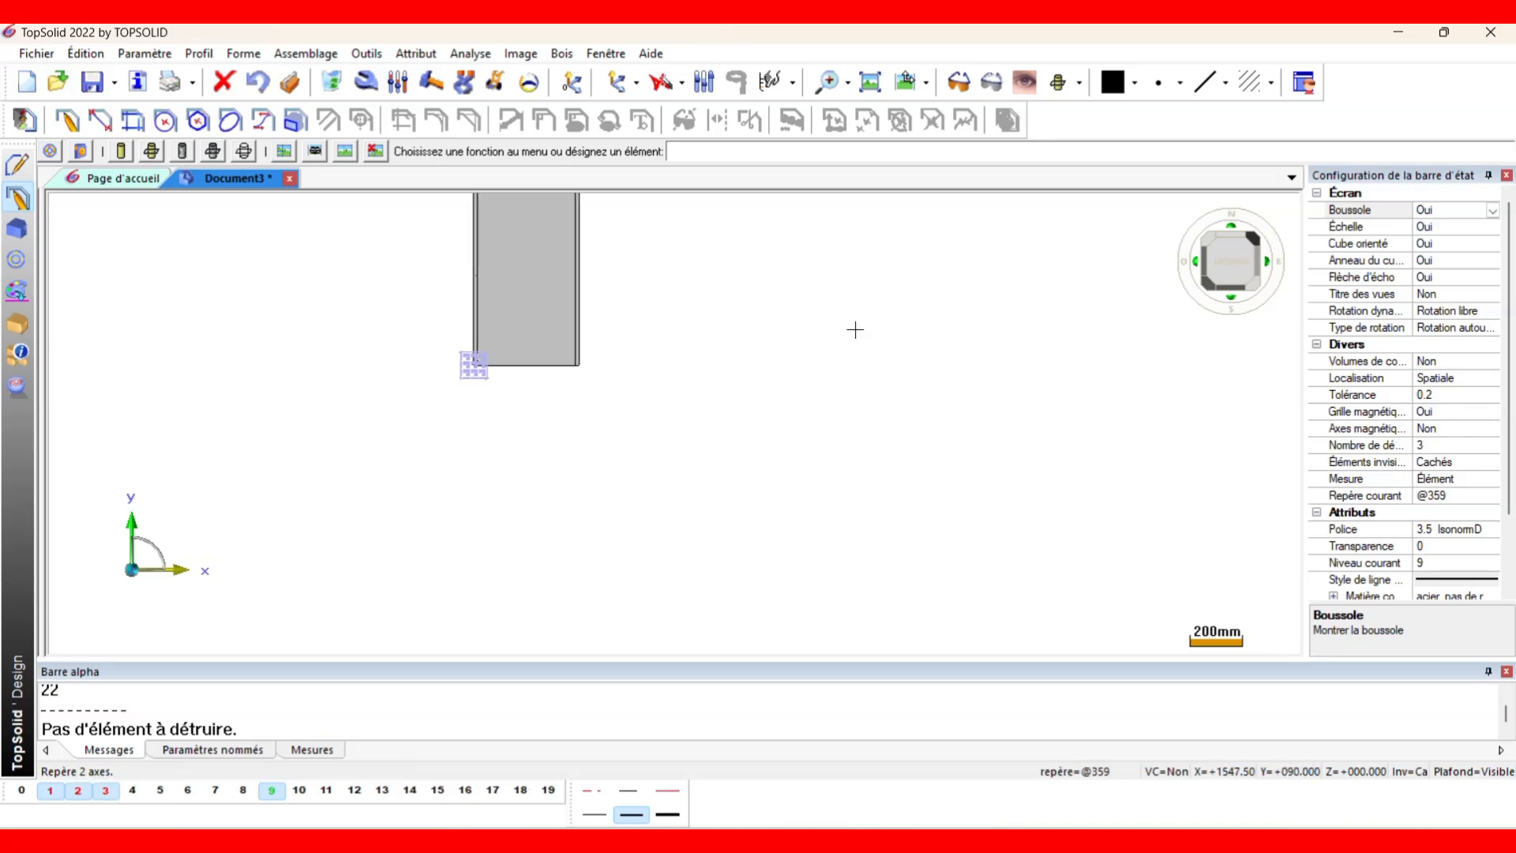
Draw a rectangular contour about 370 by 680 mm between the side panels, from the outer panel's inner bottom front corner to the inner panel's bottom rear corner.
{"action": "scroll", "coordinate": [455, 684], "scroll_direction": "up", "scroll_amount": 1}
{"action": "scroll", "coordinate": [498, 395], "scroll_direction": "down", "scroll_amount": 3}
{"action": "middle_click_drag", "start_coordinate": [501, 382], "coordinate": [522, 410]}
{"action": "scroll", "coordinate": [514, 413], "scroll_direction": "up", "scroll_amount": 4}
{"action": "scroll", "coordinate": [479, 450], "scroll_direction": "up", "scroll_amount": 1}
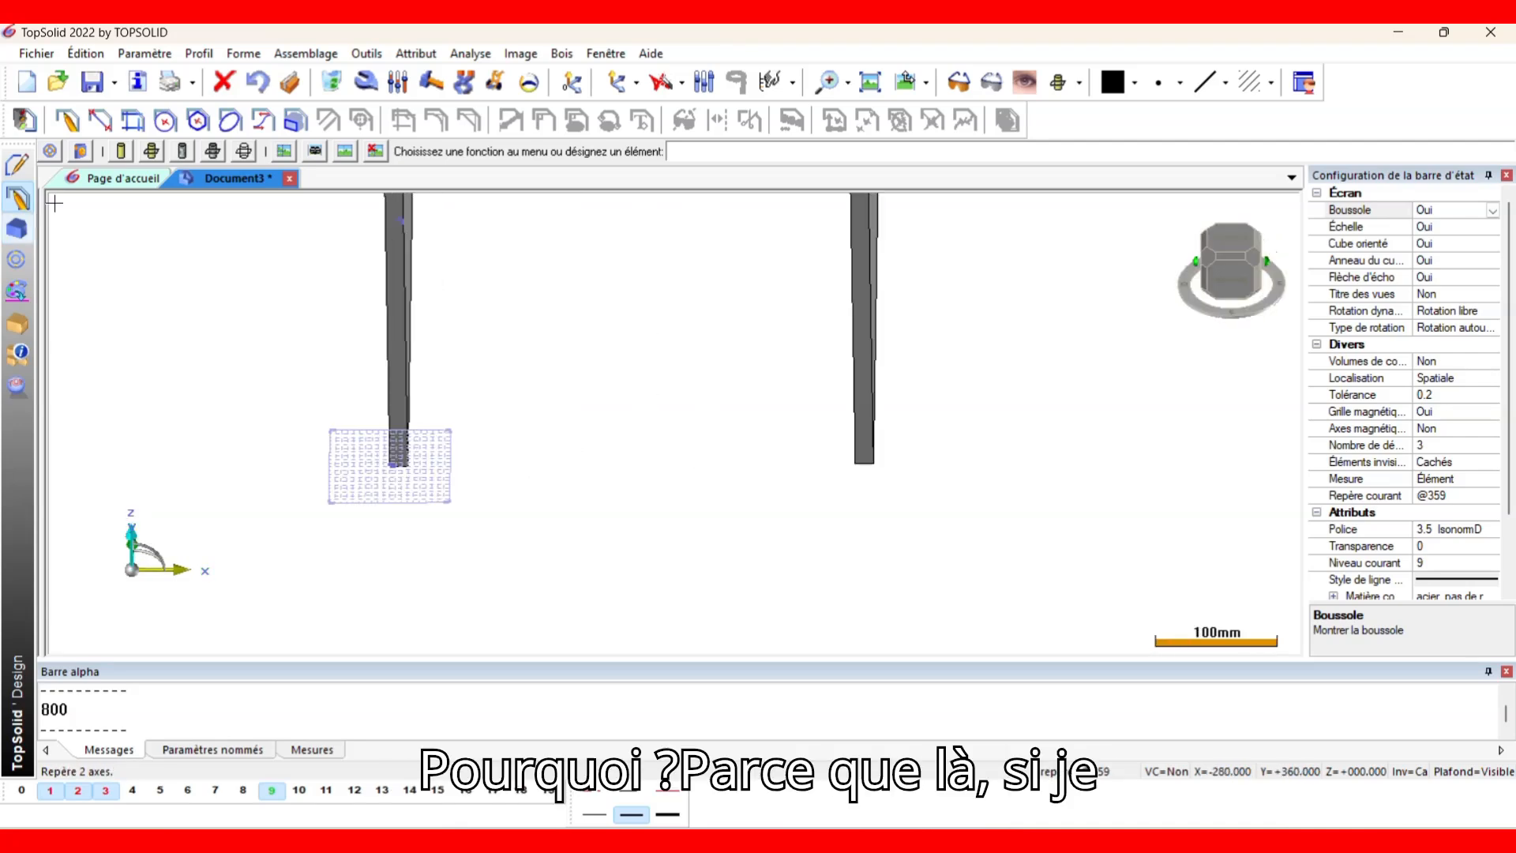
{"action": "left_click", "coordinate": [17, 167]}
{"action": "left_click", "coordinate": [56, 154]}
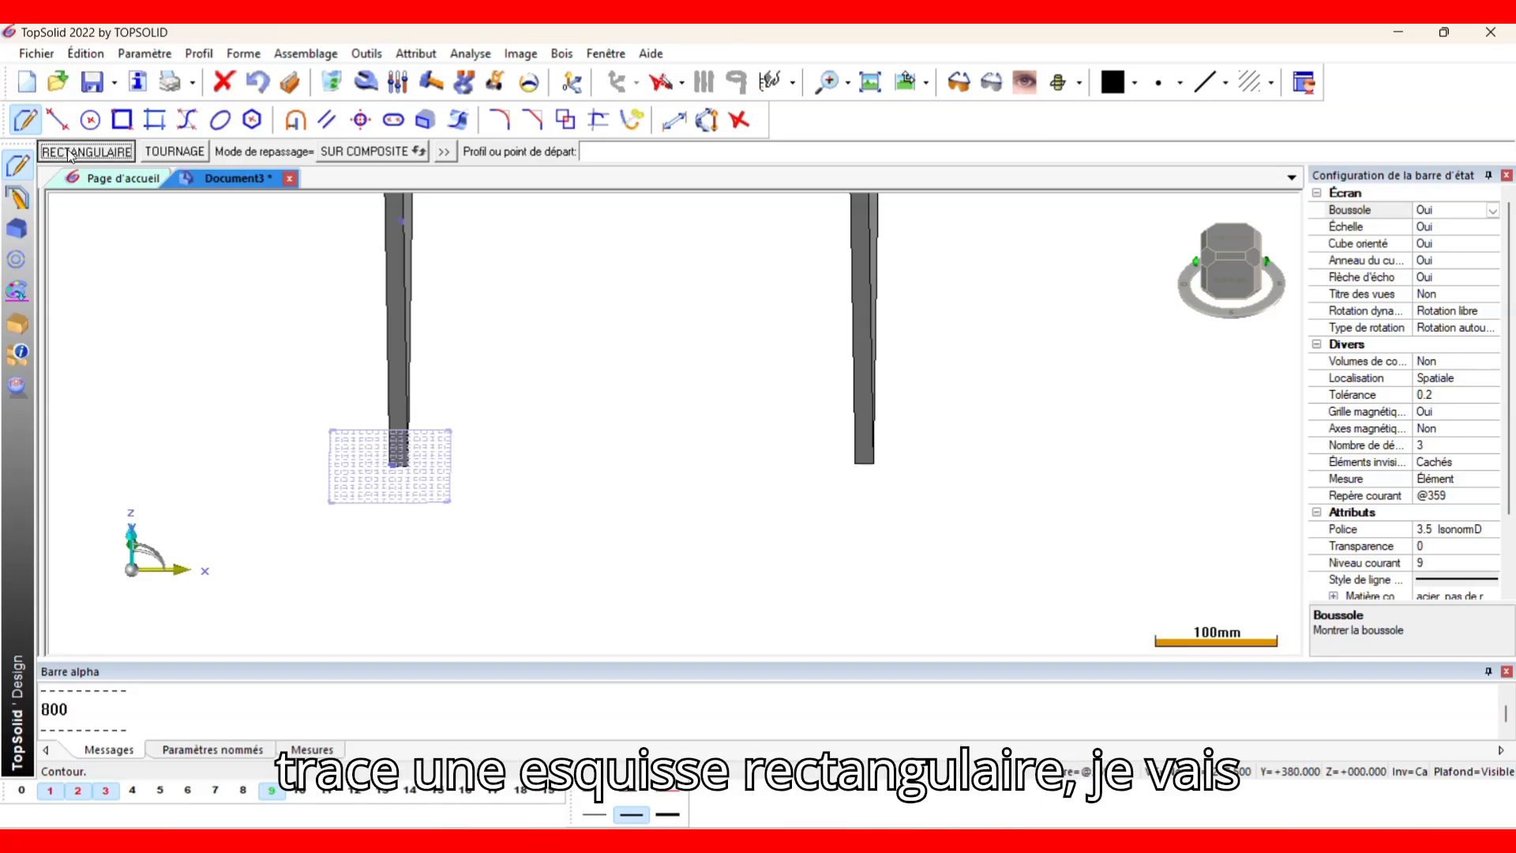
{"action": "left_click", "coordinate": [407, 466]}
{"action": "scroll", "coordinate": [483, 379], "scroll_direction": "down", "scroll_amount": 4}
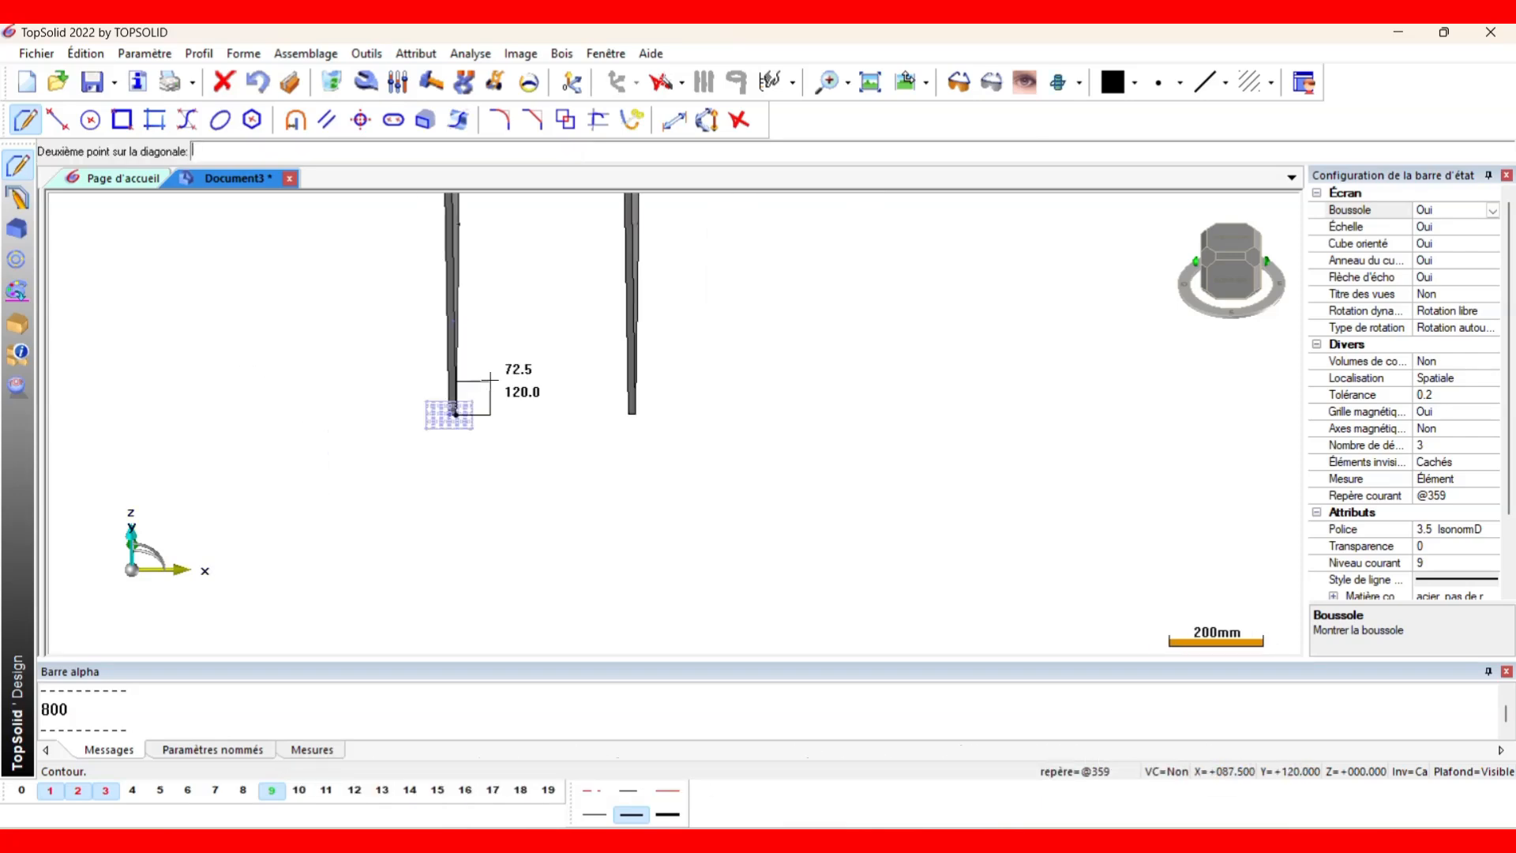
{"action": "scroll", "coordinate": [491, 372], "scroll_direction": "down", "scroll_amount": 2}
{"action": "mouse_move", "coordinate": [490, 372]}
{"action": "middle_mouse_down"}
{"action": "mouse_move", "coordinate": [524, 396]}
{"action": "mouse_move", "coordinate": [503, 347]}
{"action": "mouse_move", "coordinate": [513, 356]}
{"action": "middle_mouse_up"}
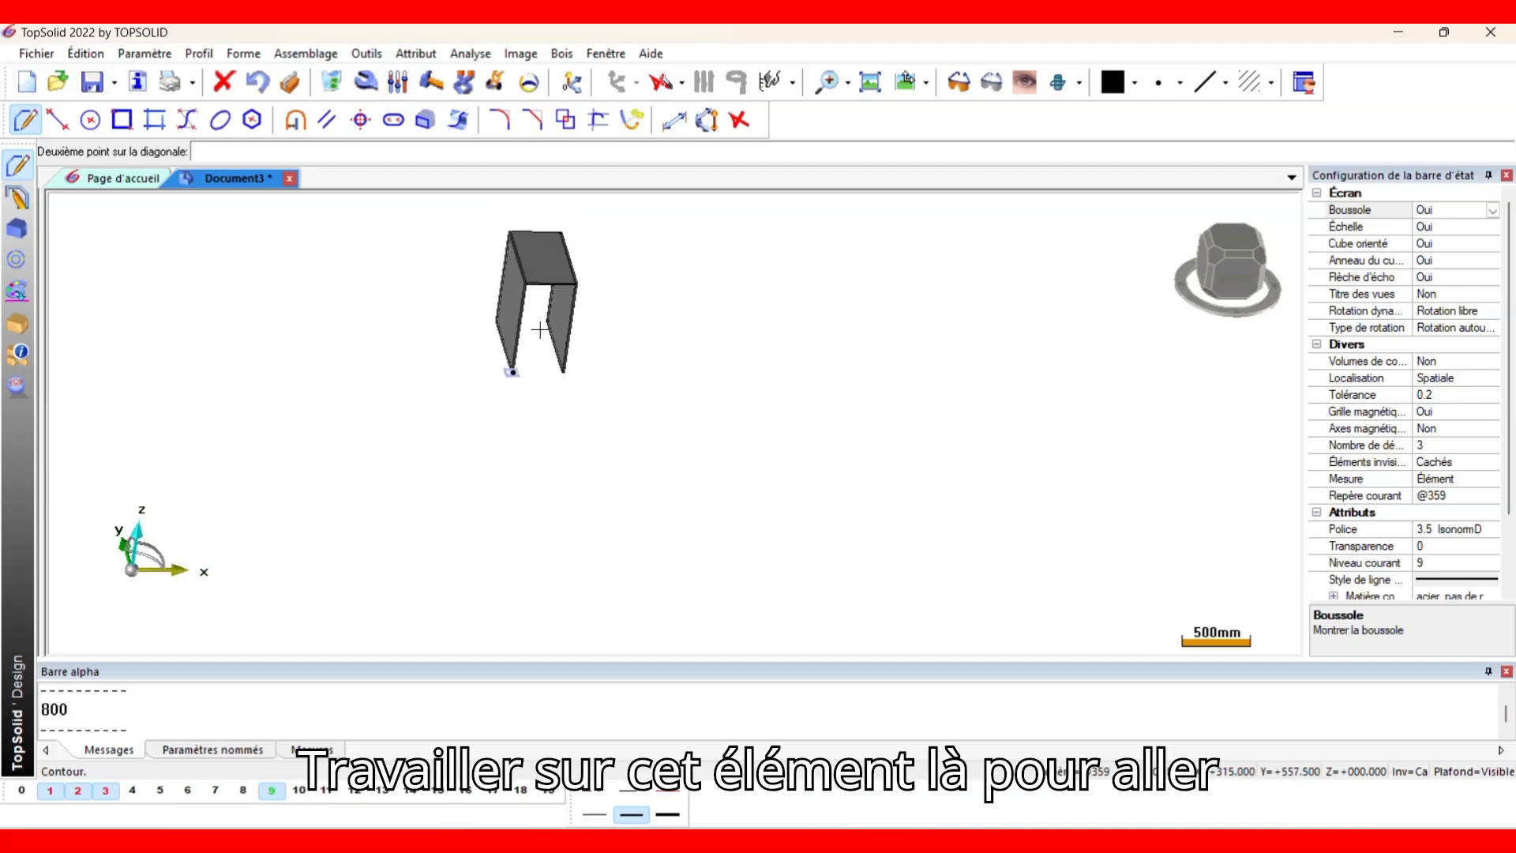
{"action": "scroll", "coordinate": [551, 318], "scroll_direction": "up", "scroll_amount": 8}
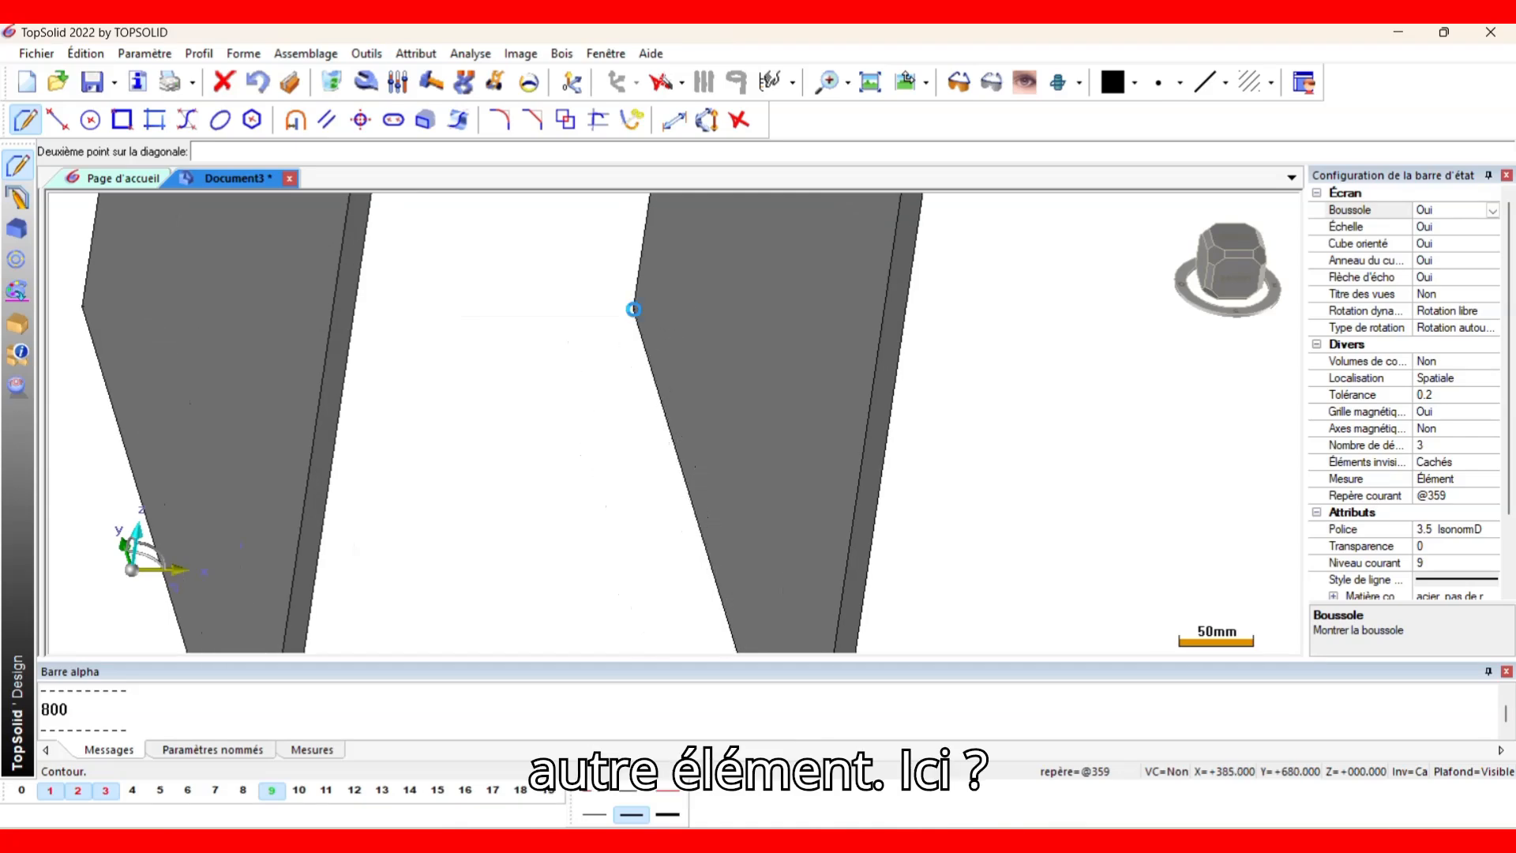
{"action": "left_click", "coordinate": [634, 308]}
{"action": "scroll", "coordinate": [563, 351], "scroll_direction": "down", "scroll_amount": 5}
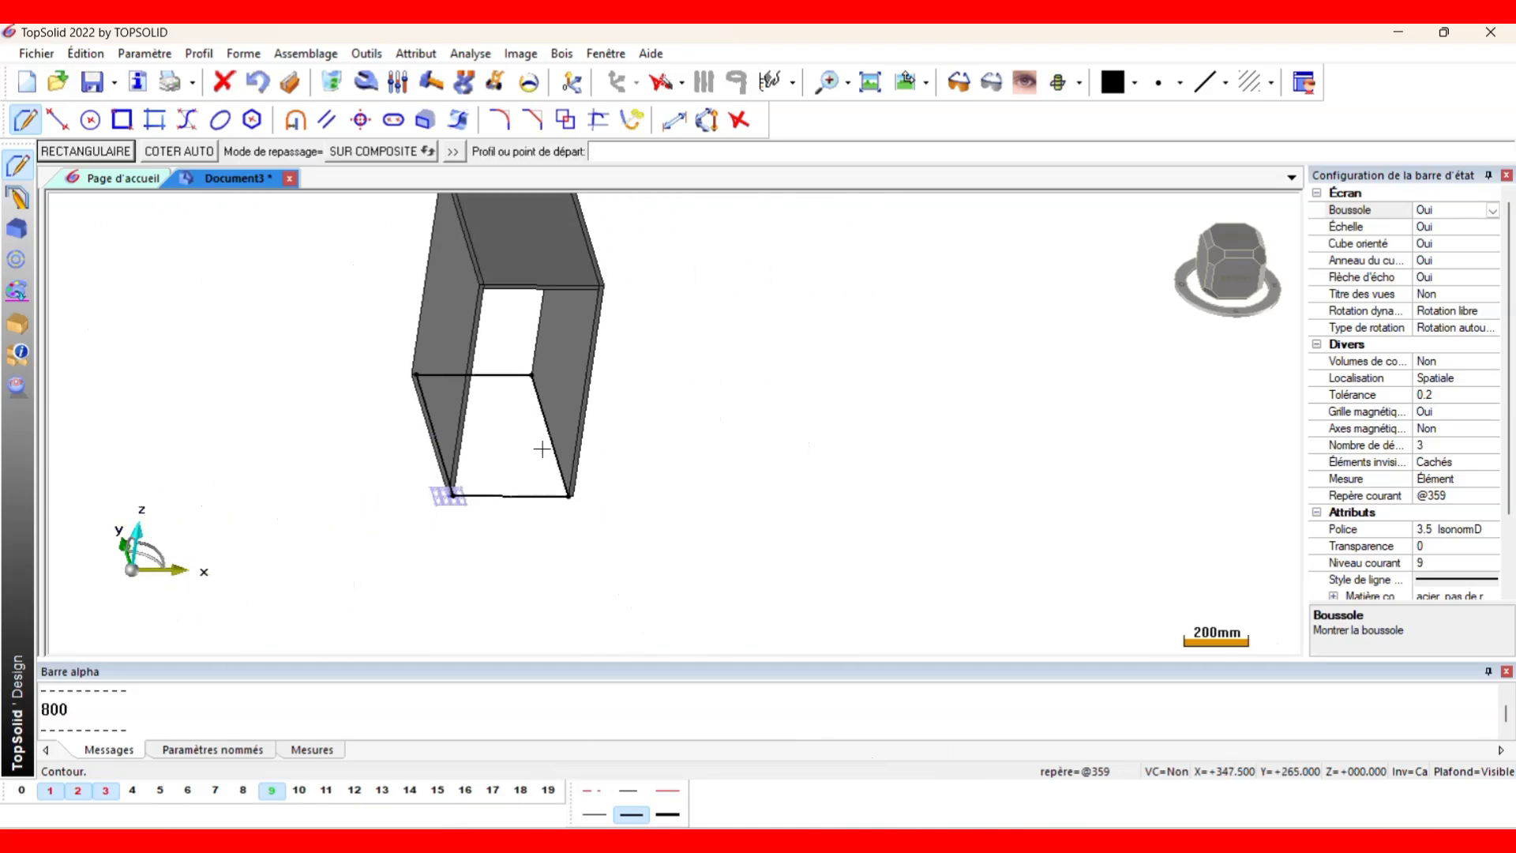
Dimension the bottom rectangle between the side panels automatically and accept the dimensions.
{"action": "left_click", "coordinate": [197, 157]}
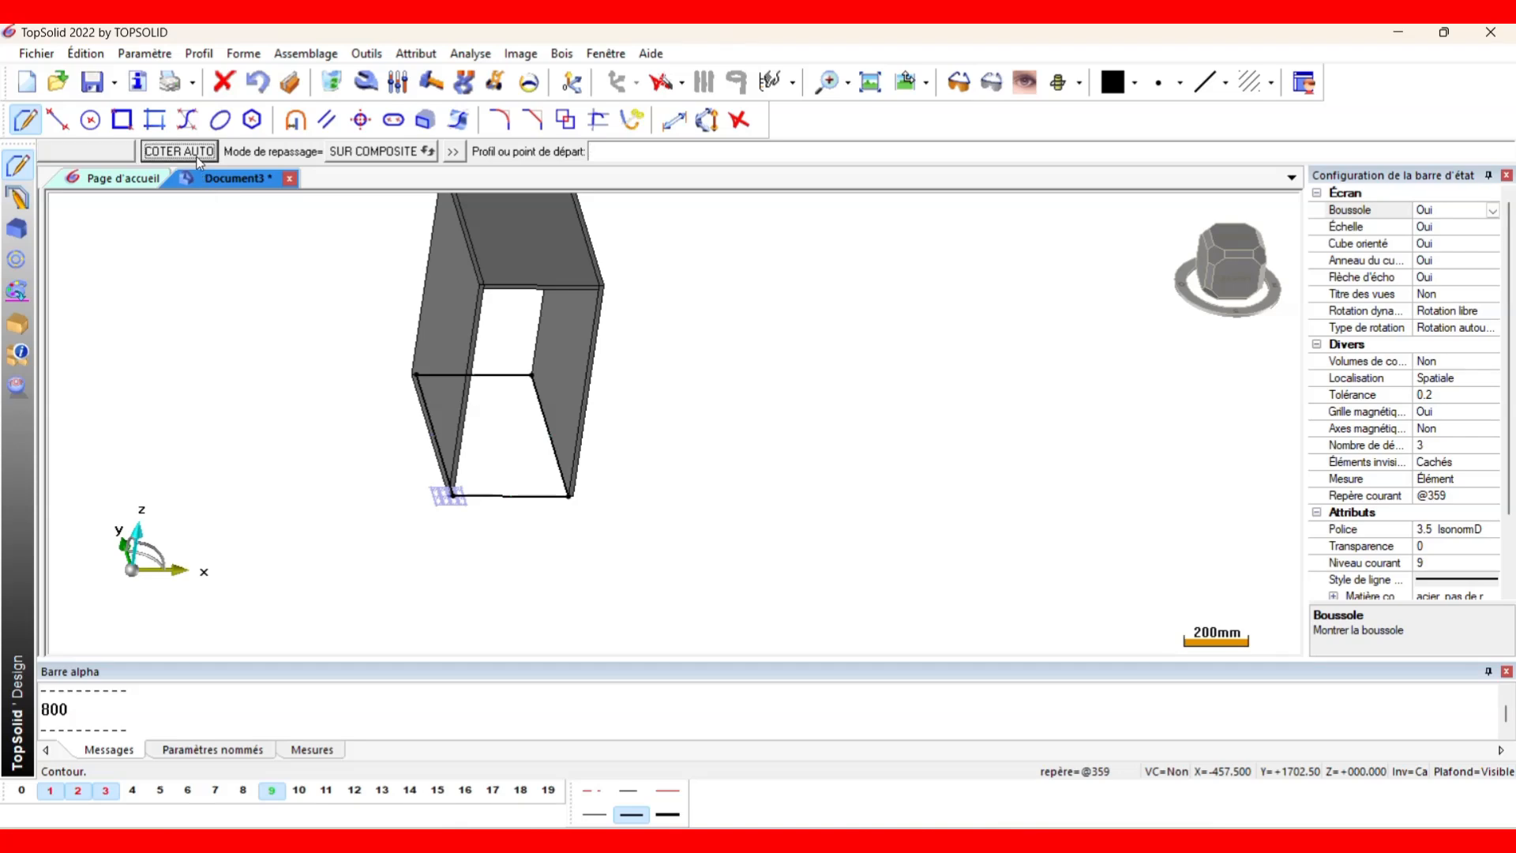
{"action": "scroll", "coordinate": [543, 408], "scroll_direction": "up", "scroll_amount": 1}
{"action": "scroll", "coordinate": [544, 408], "scroll_direction": "up", "scroll_amount": 2}
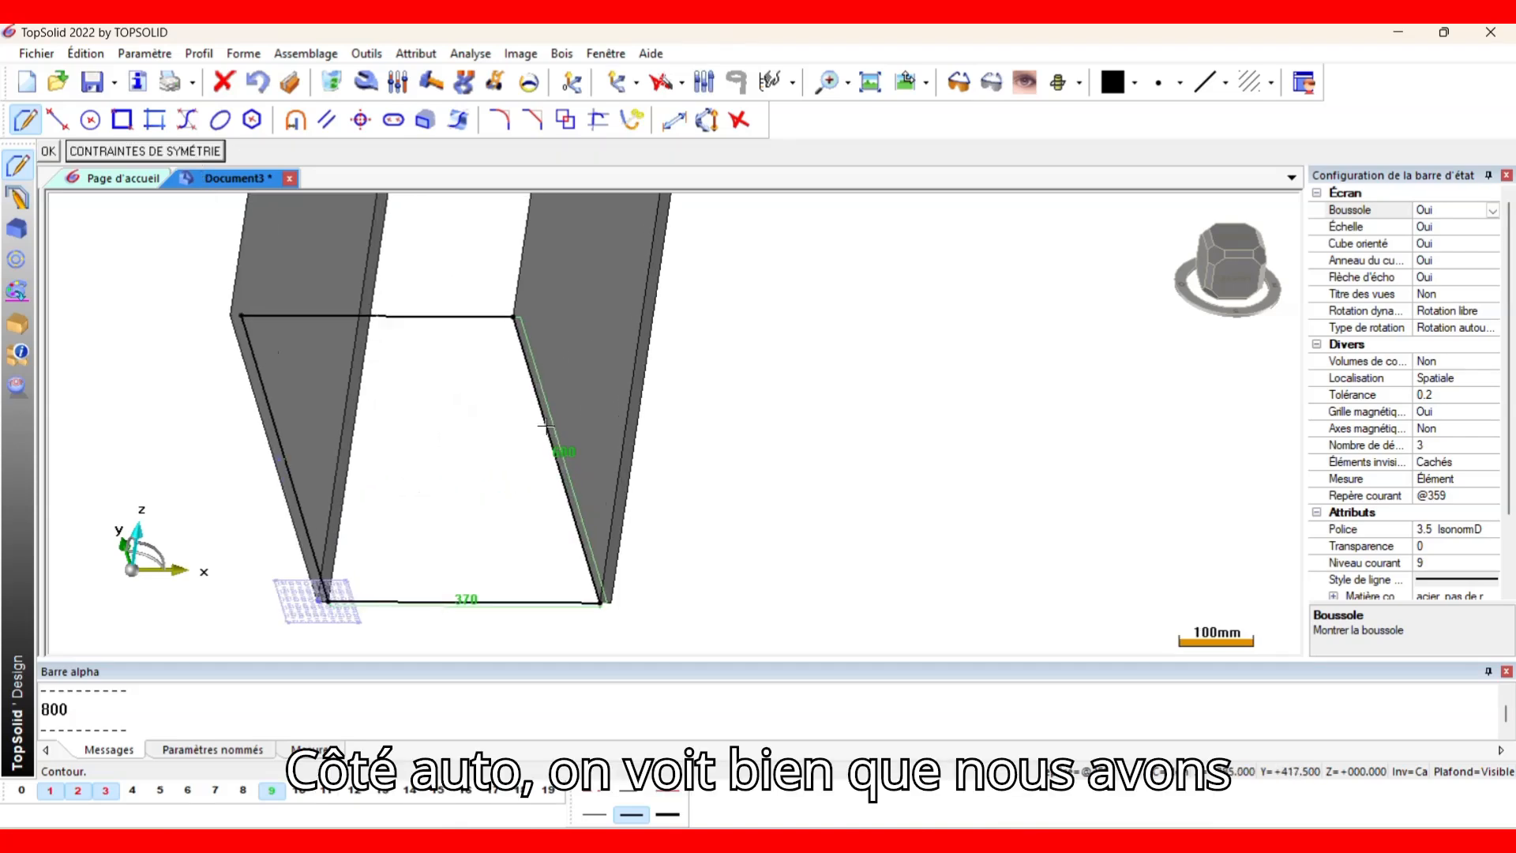
{"action": "scroll", "coordinate": [497, 442], "scroll_direction": "down", "scroll_amount": 2}
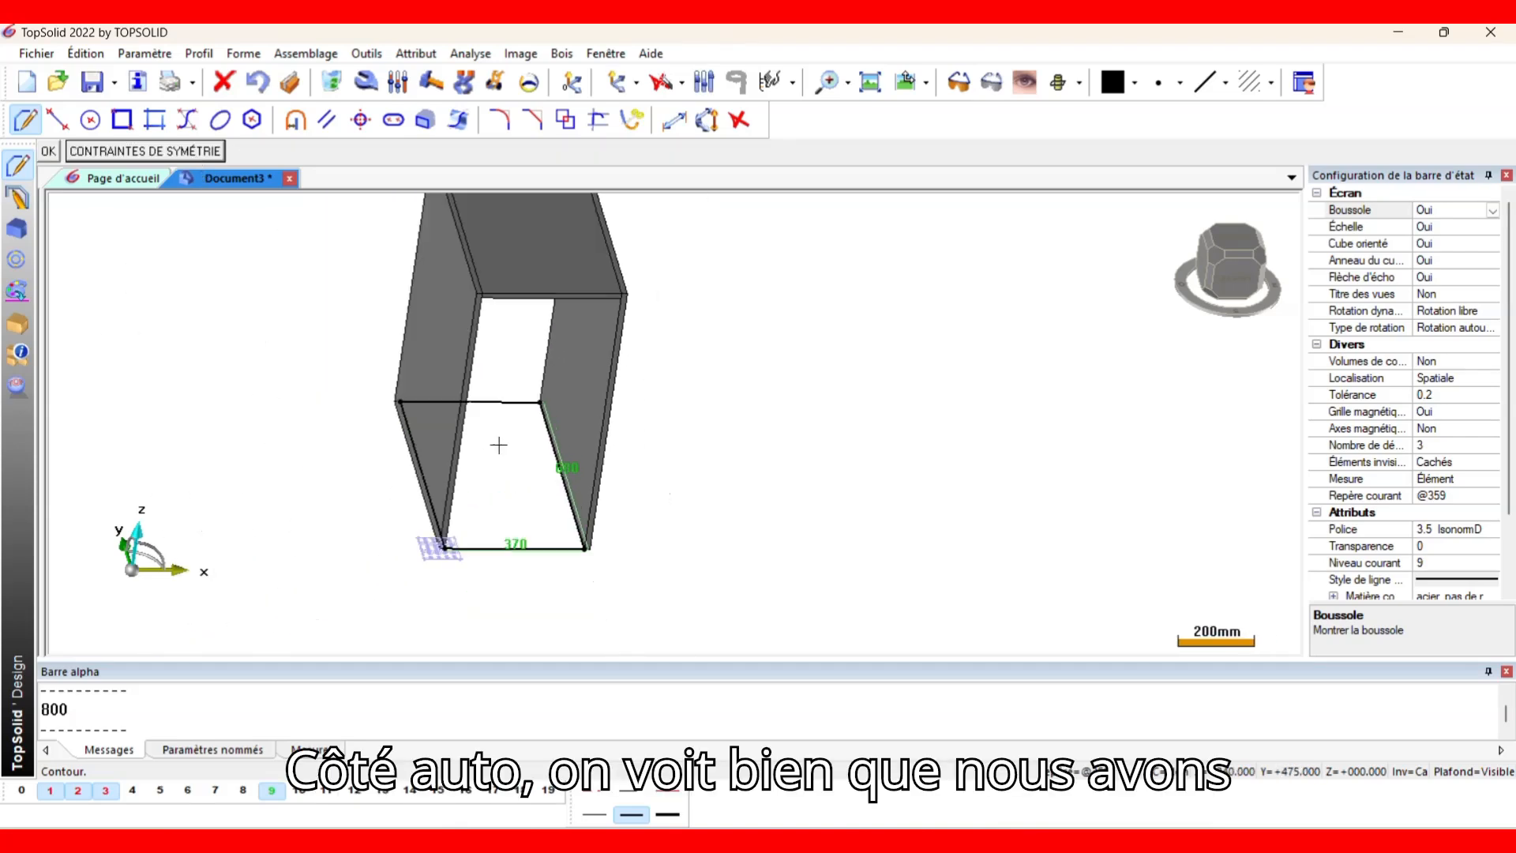
{"action": "left_click", "coordinate": [50, 153]}
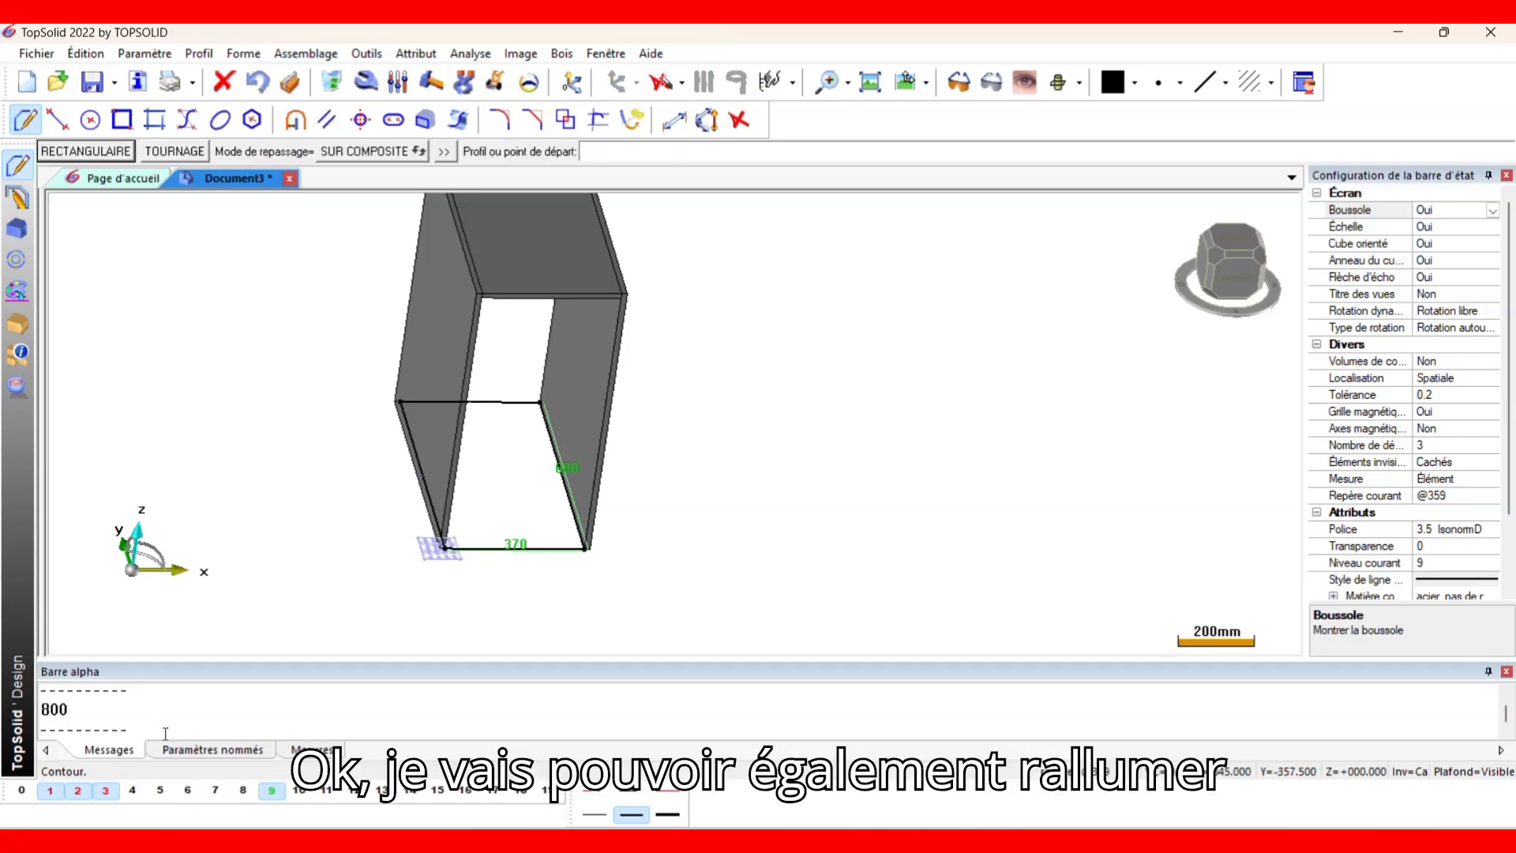
Show layers 4 to 7 to bring back the legs and the rails.
{"action": "left_click", "coordinate": [134, 791]}
{"action": "left_click", "coordinate": [161, 792]}
{"action": "left_click", "coordinate": [187, 791]}
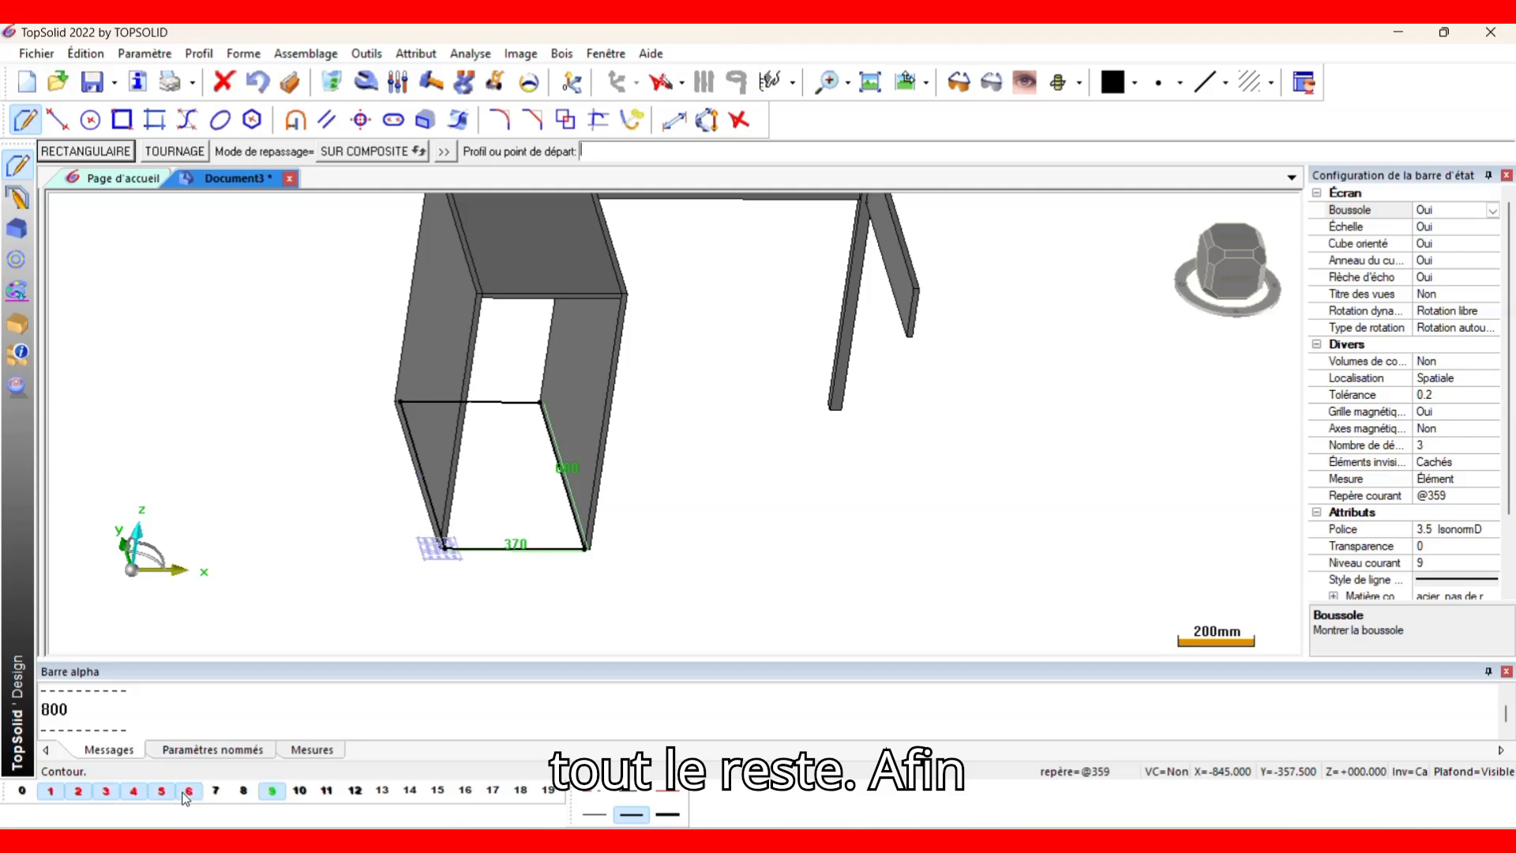
{"action": "left_click", "coordinate": [216, 791]}
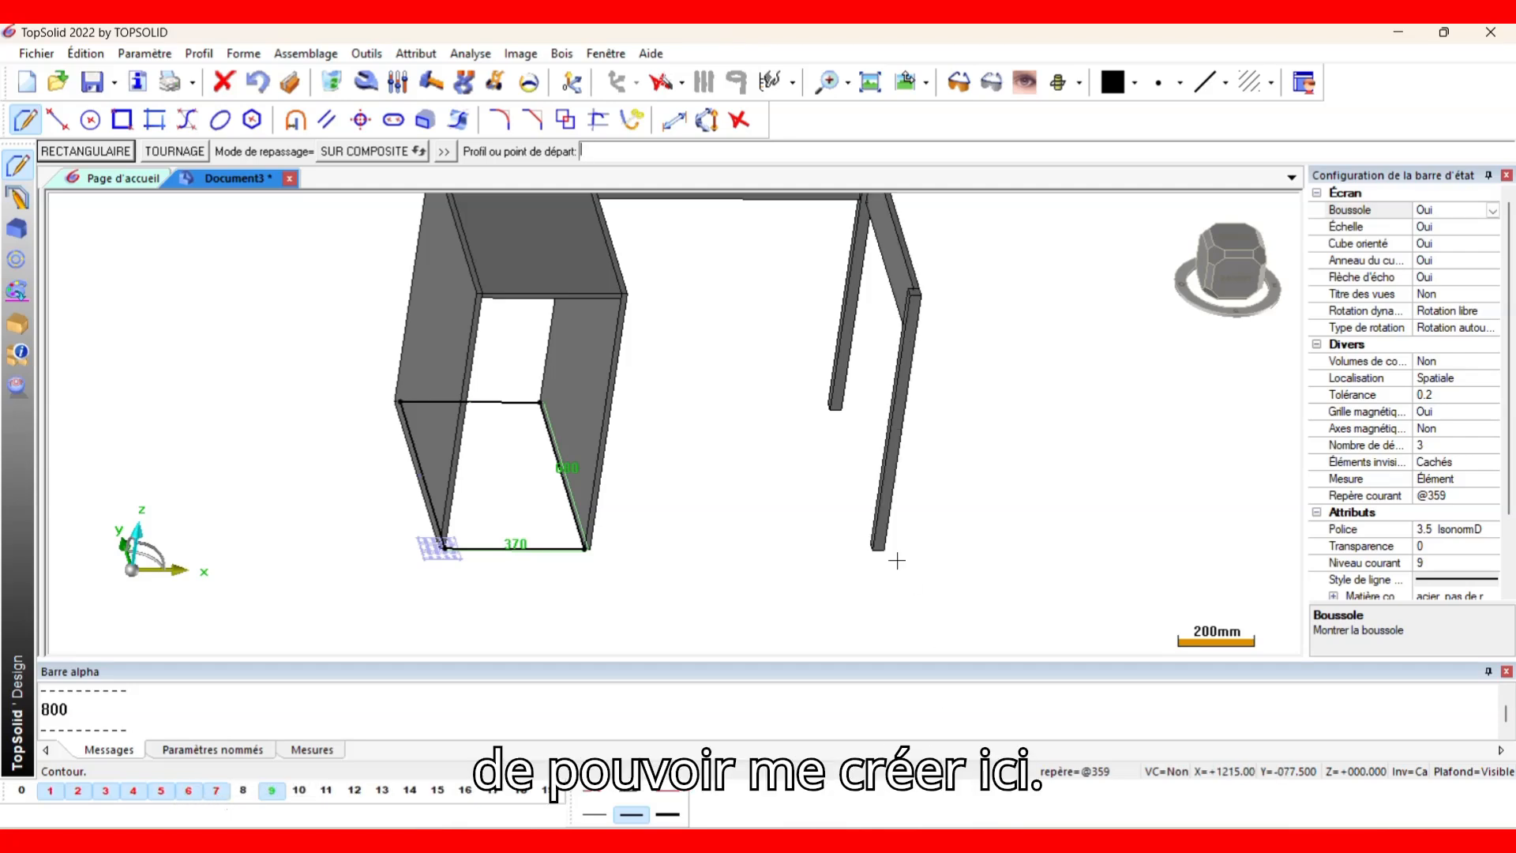
Draw a narrow rectangular contour about 620 mm long between the two legs' lower ends, snapping to the rear and front leg corners.
{"action": "left_click", "coordinate": [86, 153]}
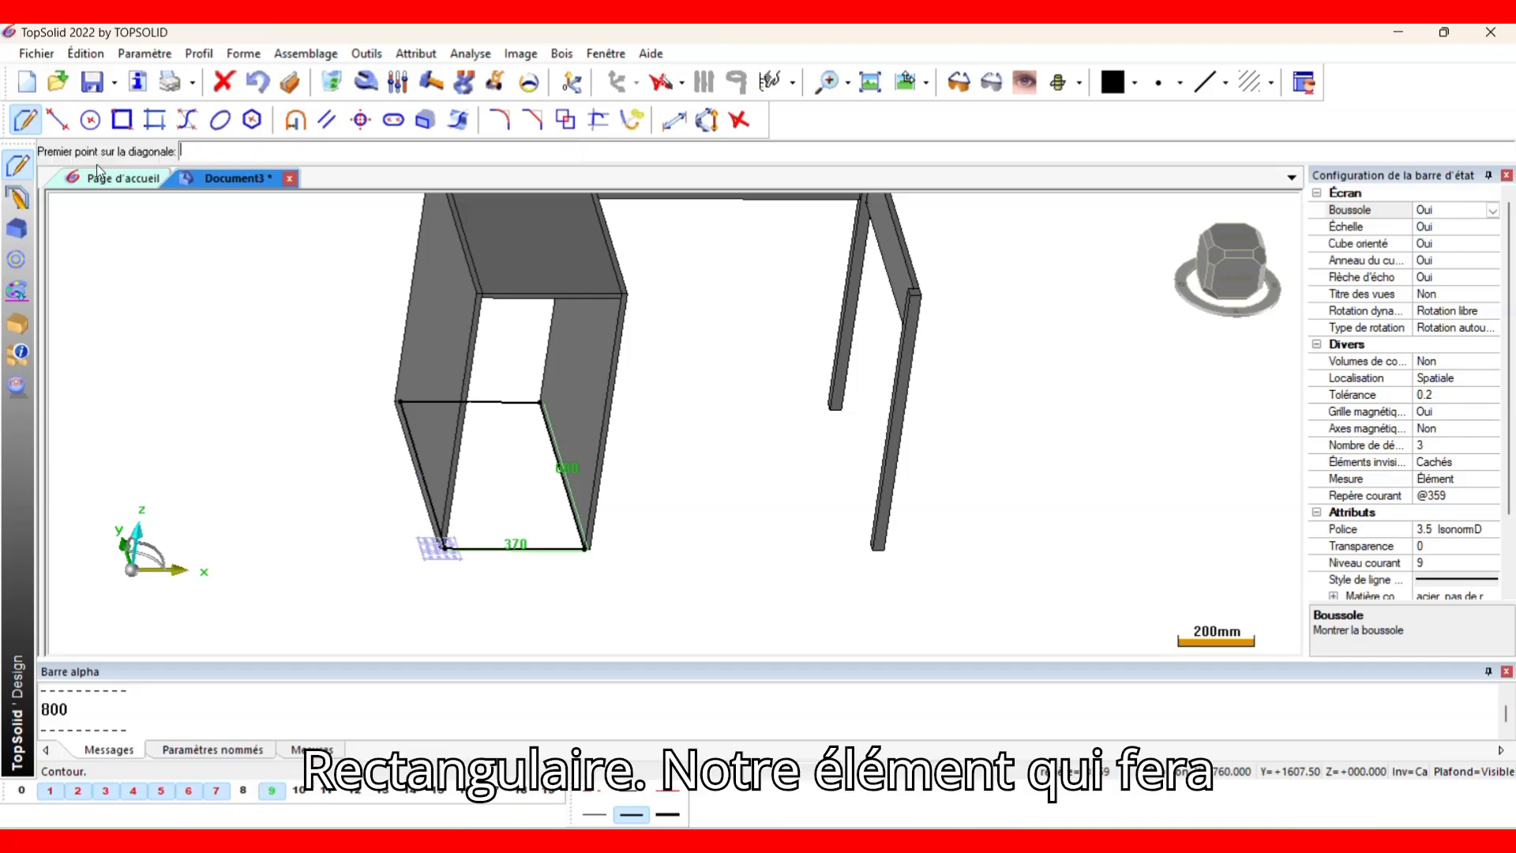
{"action": "scroll", "coordinate": [868, 423], "scroll_direction": "up", "scroll_amount": 3}
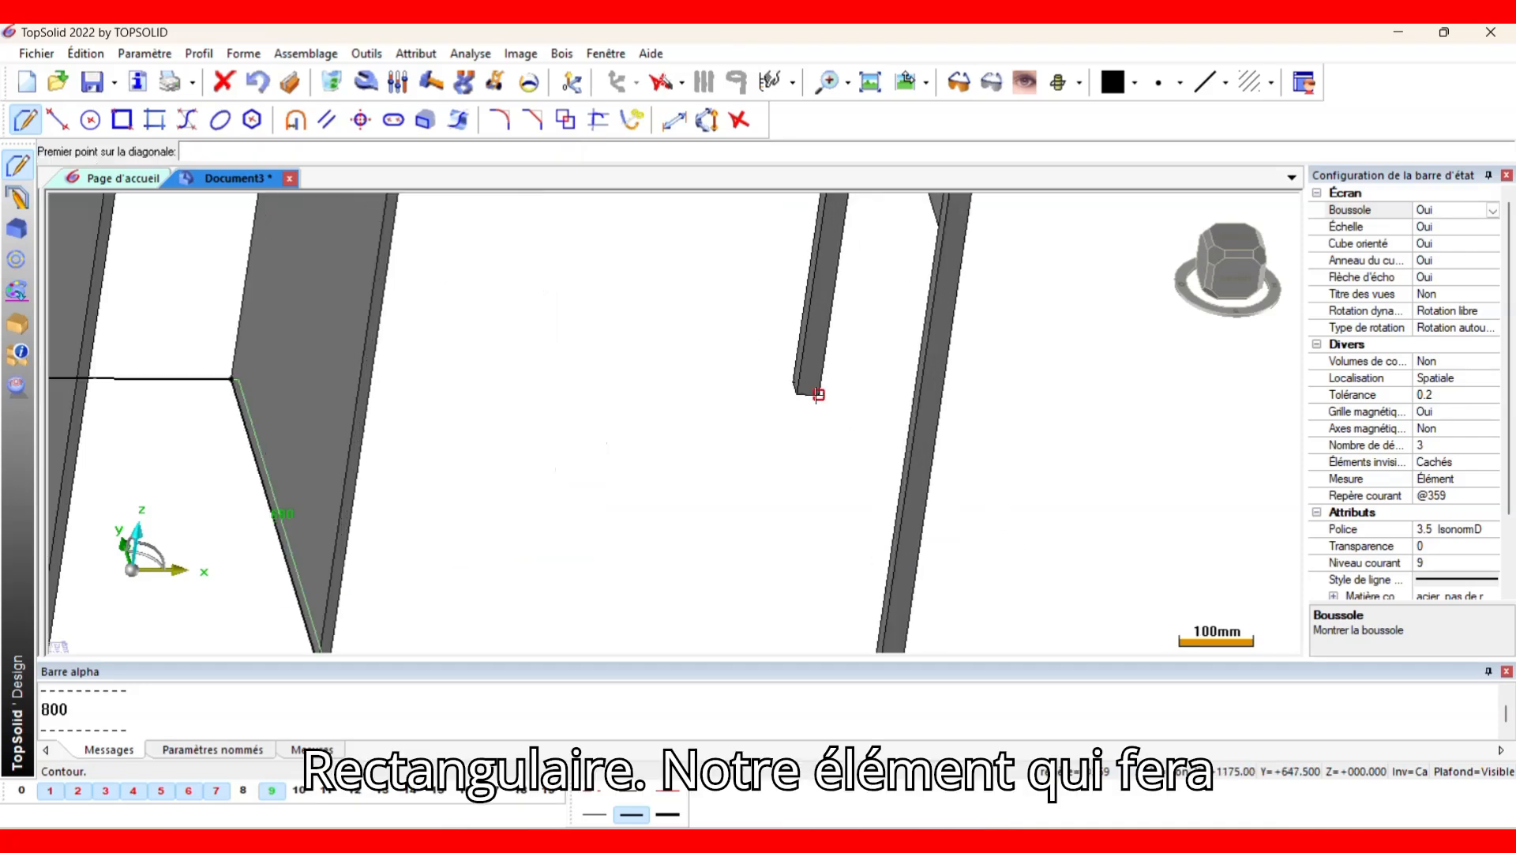
{"action": "left_click", "coordinate": [819, 395]}
{"action": "scroll", "coordinate": [827, 539], "scroll_direction": "down", "scroll_amount": 3}
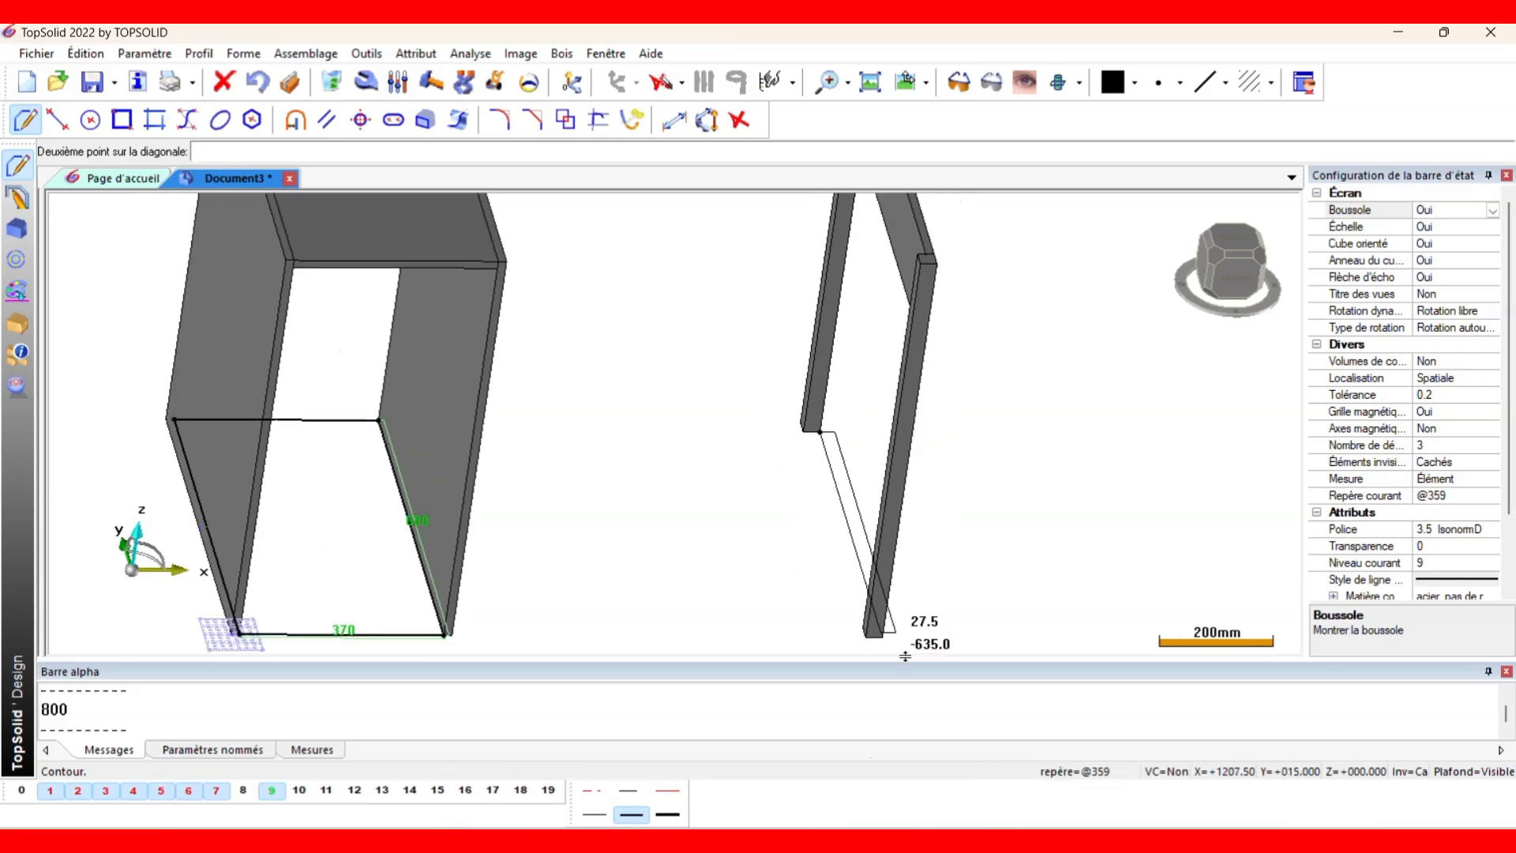
{"action": "middle_click_drag", "start_coordinate": [849, 624], "coordinate": [897, 626]}
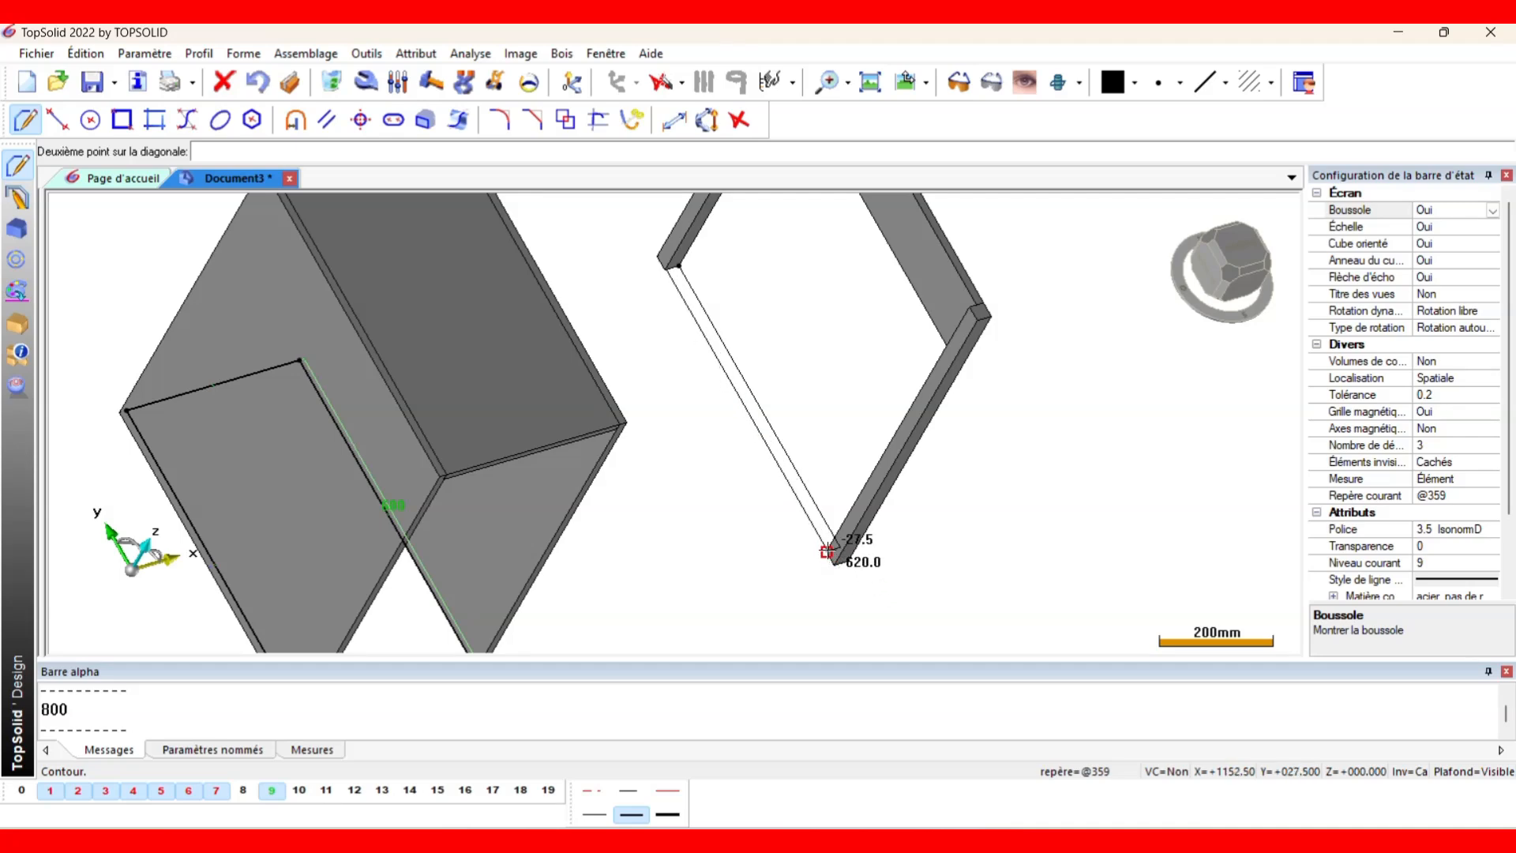
{"action": "scroll", "coordinate": [827, 551], "scroll_direction": "up", "scroll_amount": 5}
{"action": "left_click", "coordinate": [825, 555]}
{"action": "scroll", "coordinate": [825, 555], "scroll_direction": "down", "scroll_amount": 5}
{"action": "middle_click_drag", "start_coordinate": [763, 475], "coordinate": [760, 550]}
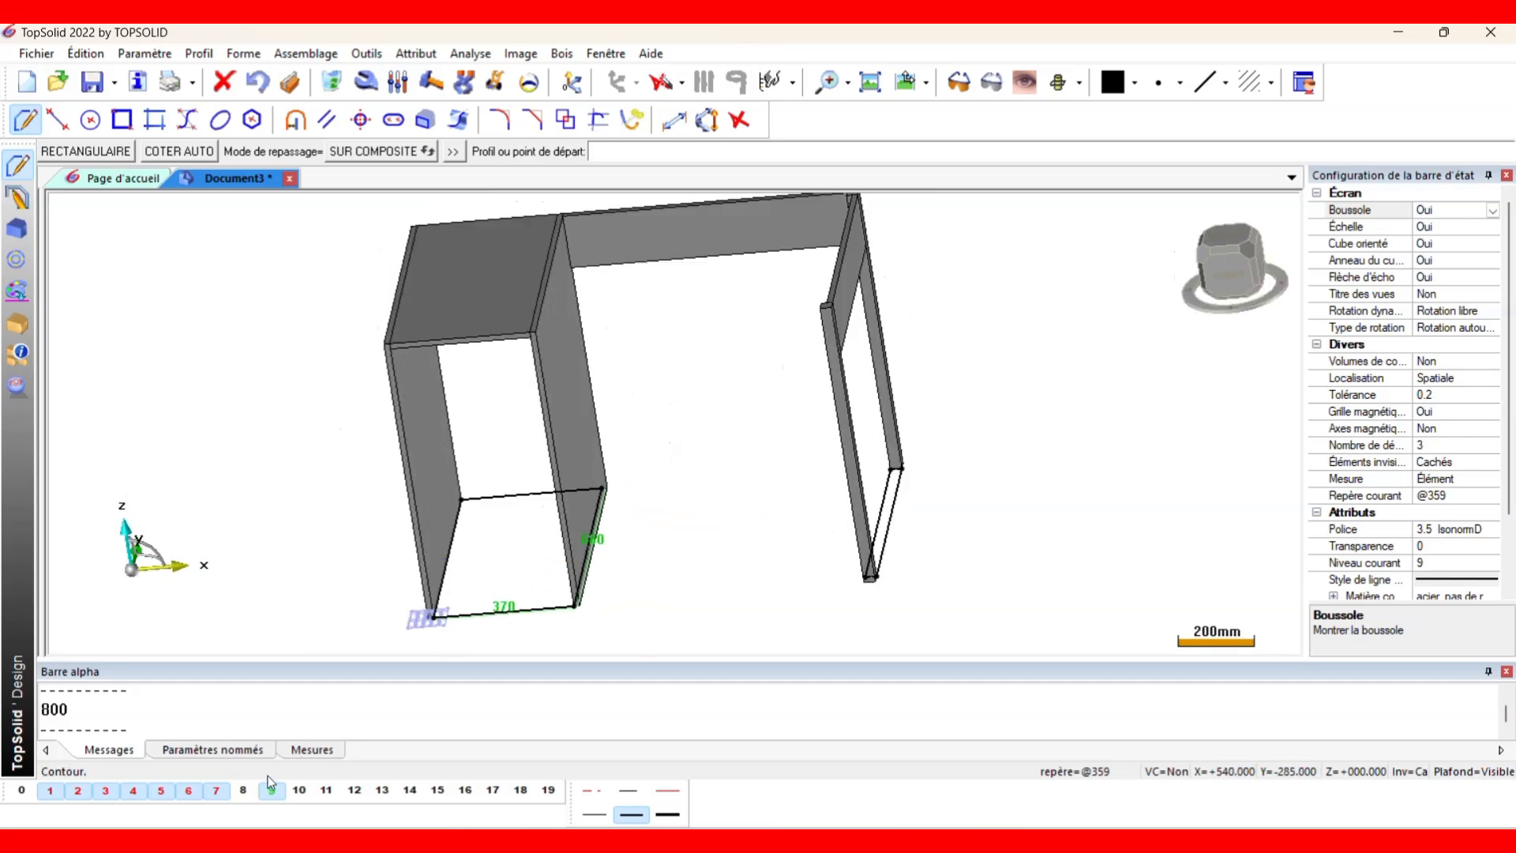
Hide layers 1 to 8 so that only the two bottom contours on layer 9 are displayed.
{"action": "left_click", "coordinate": [247, 790]}
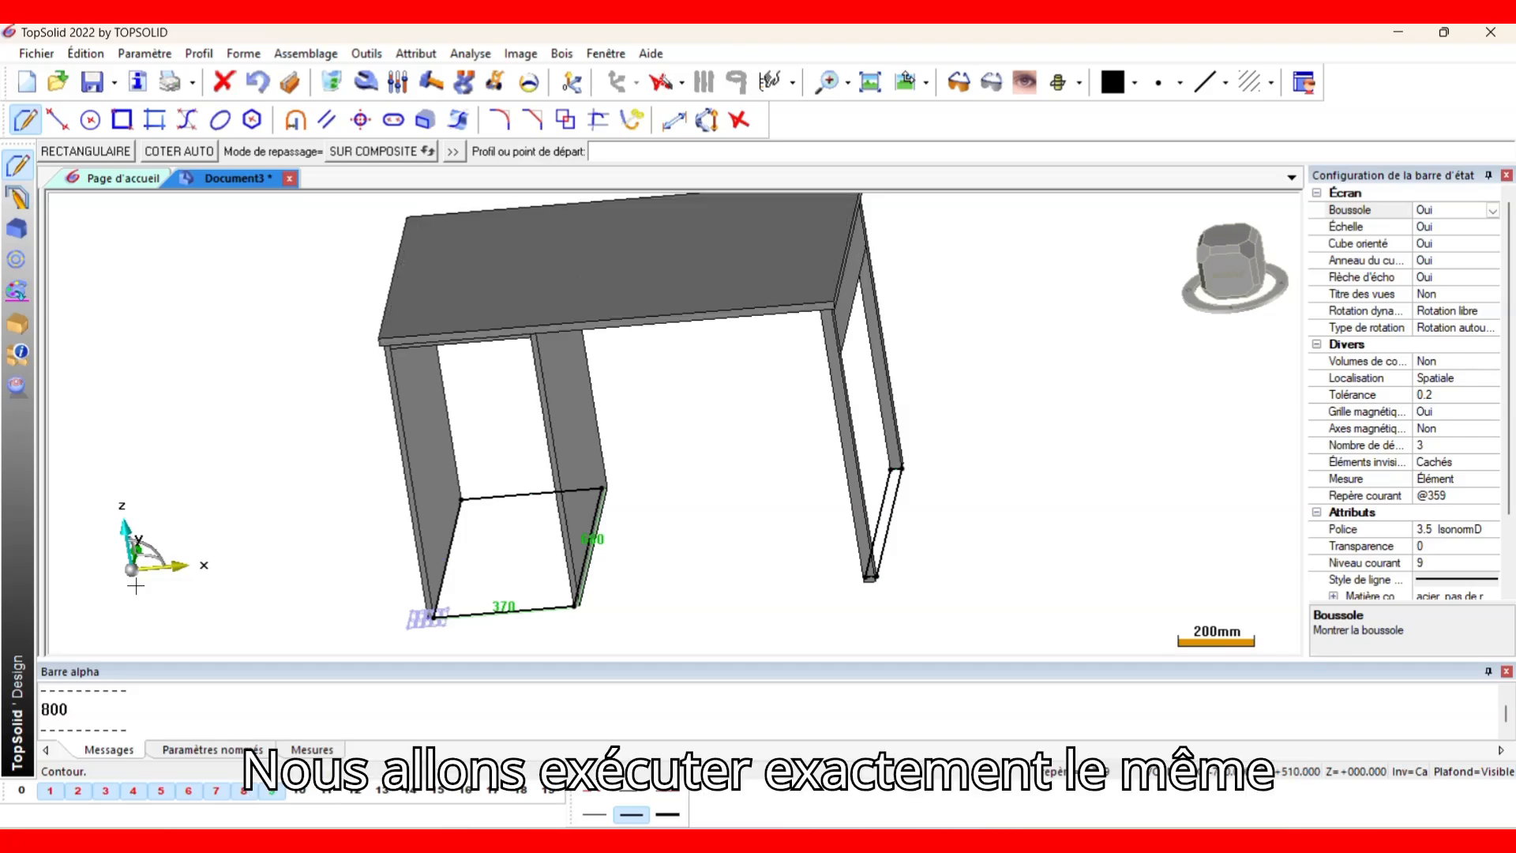
{"action": "left_click", "coordinate": [50, 789]}
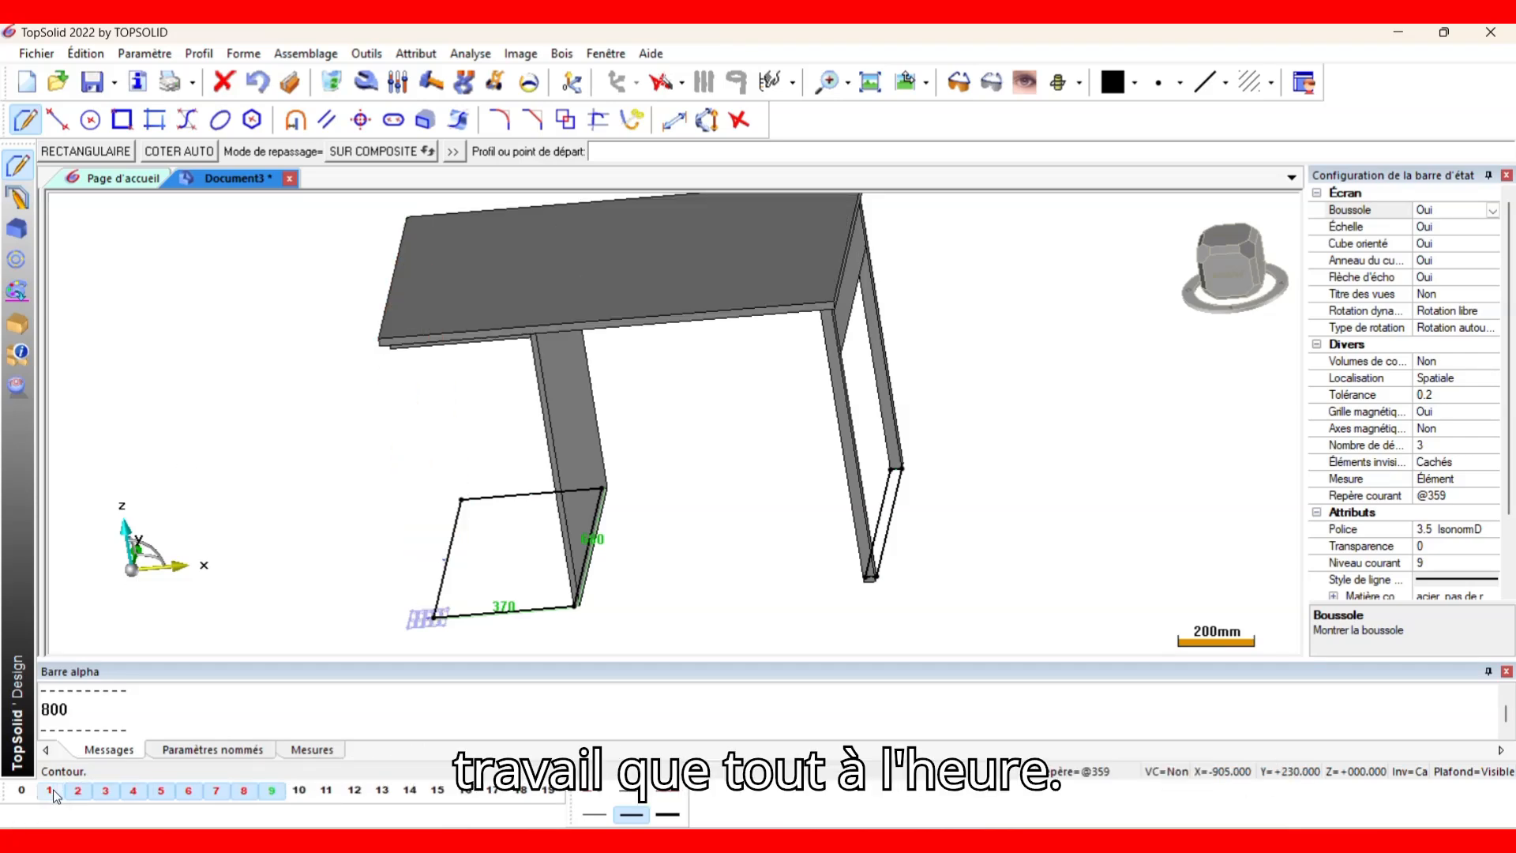
{"action": "left_click", "coordinate": [77, 790]}
{"action": "left_click", "coordinate": [105, 789]}
{"action": "left_click", "coordinate": [132, 790]}
{"action": "left_click", "coordinate": [161, 789]}
{"action": "left_click", "coordinate": [188, 789]}
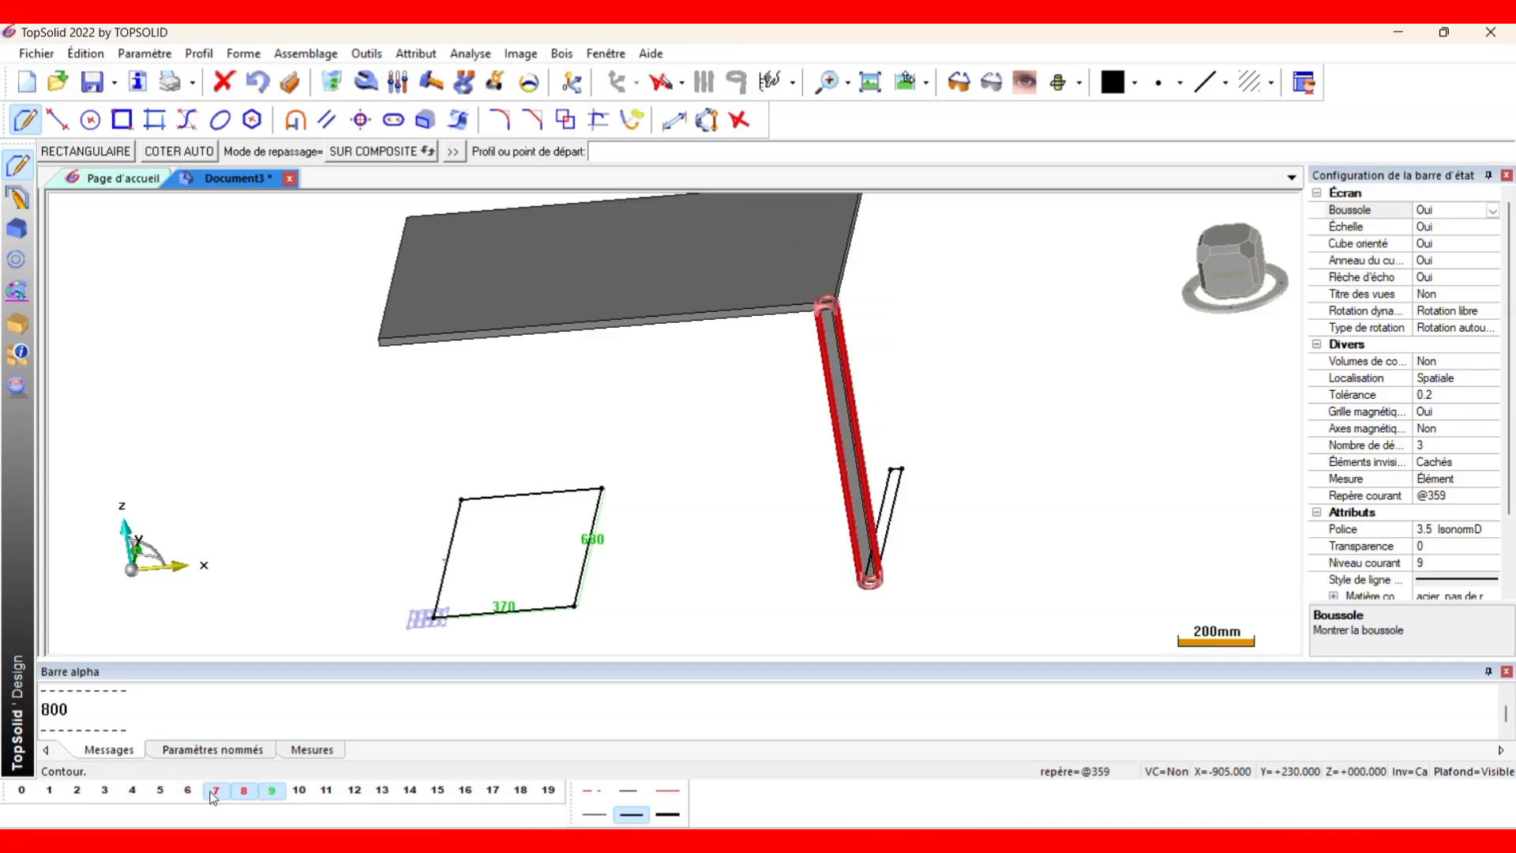
{"action": "left_click", "coordinate": [213, 792]}
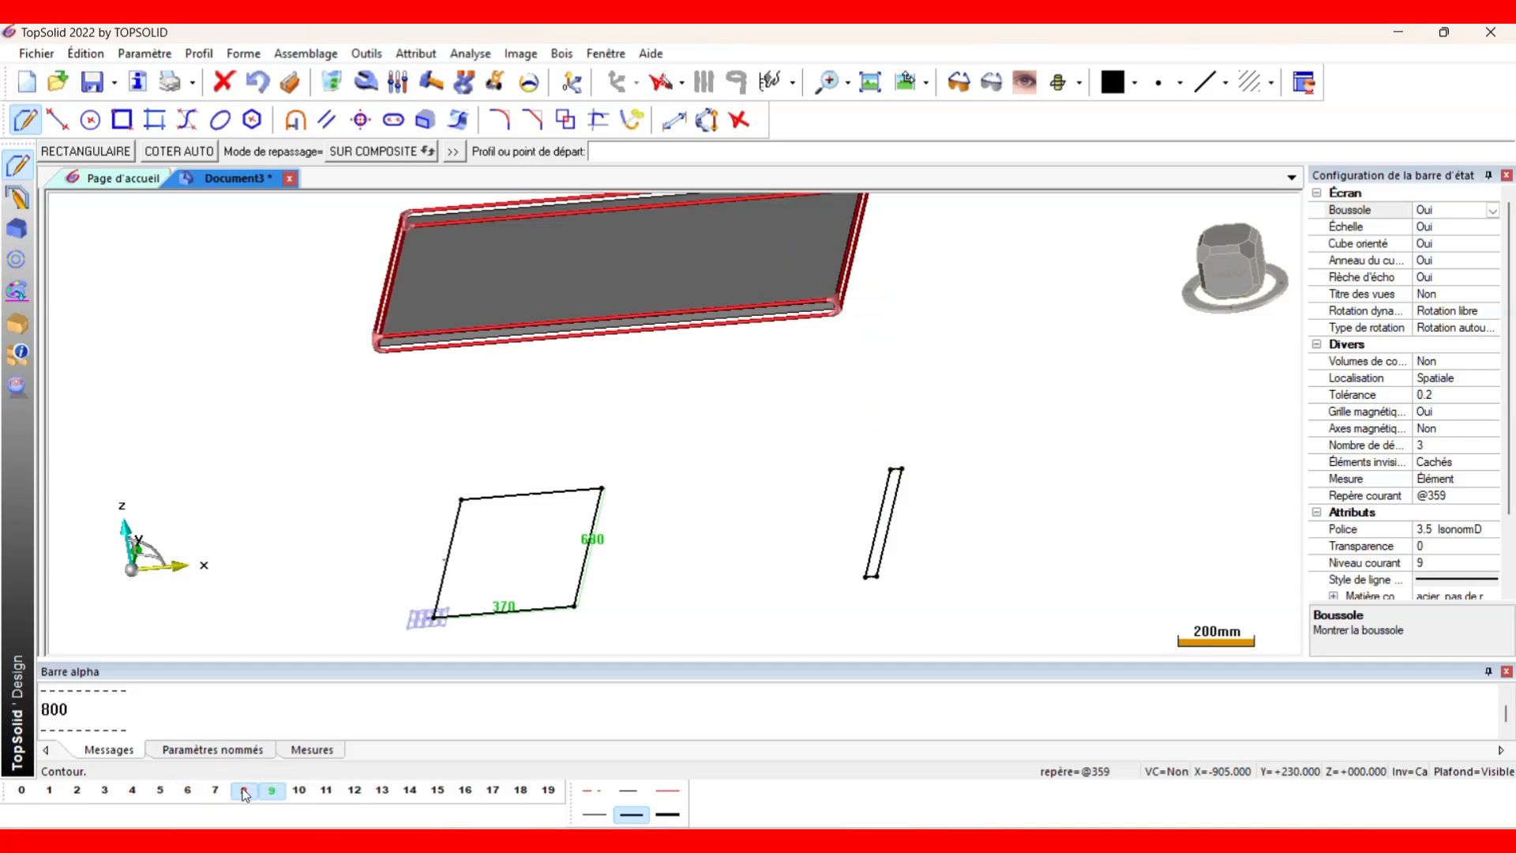
{"action": "left_click", "coordinate": [244, 791]}
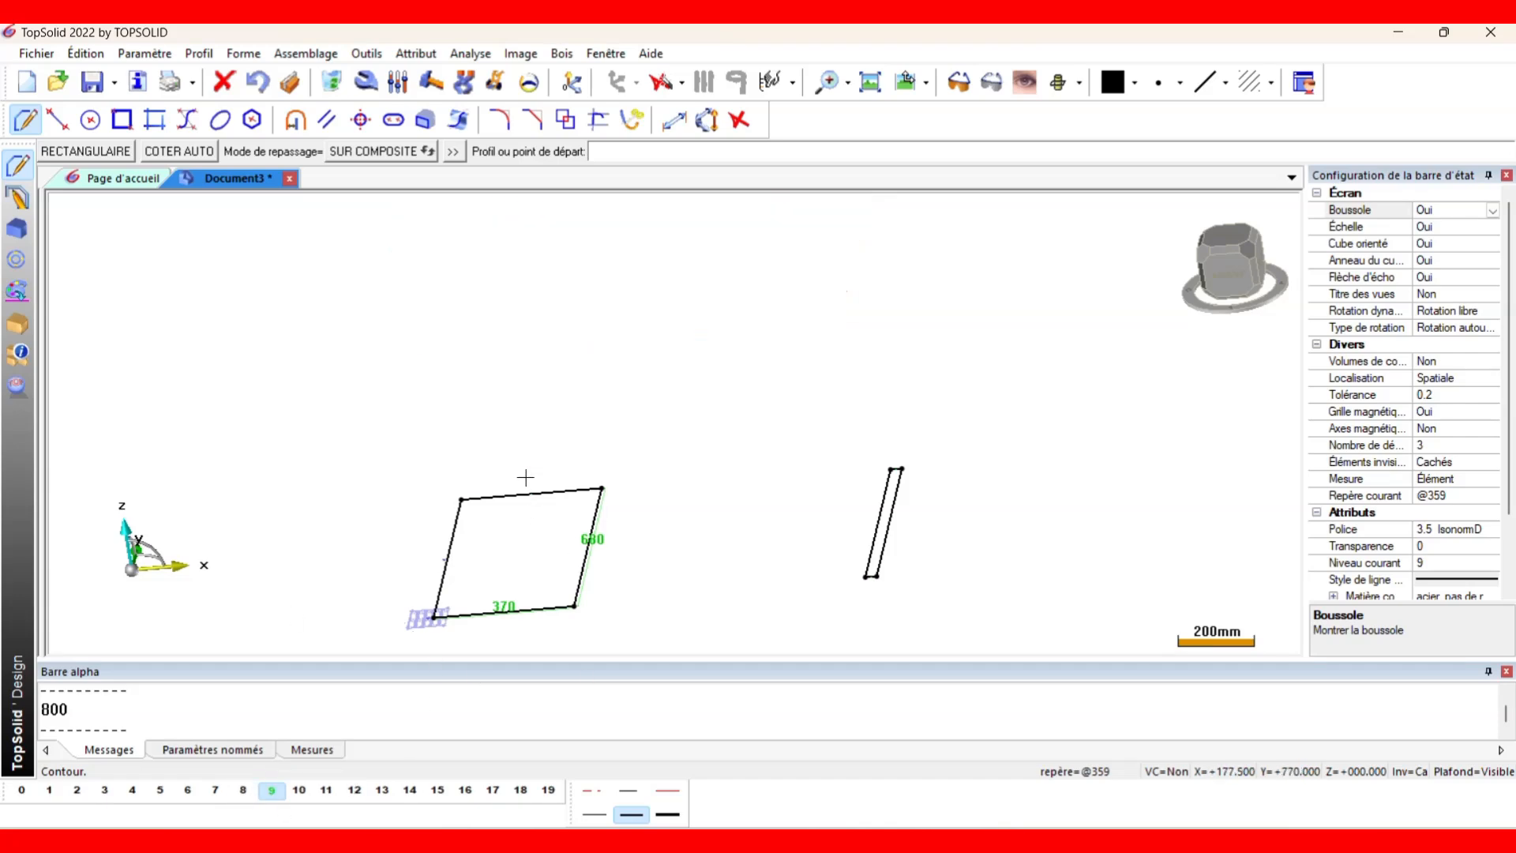
Make layer 10 current and sketch a rectangle in top view over the 370 by 680 mm contour, corner to corner.
{"action": "left_click", "coordinate": [1229, 238]}
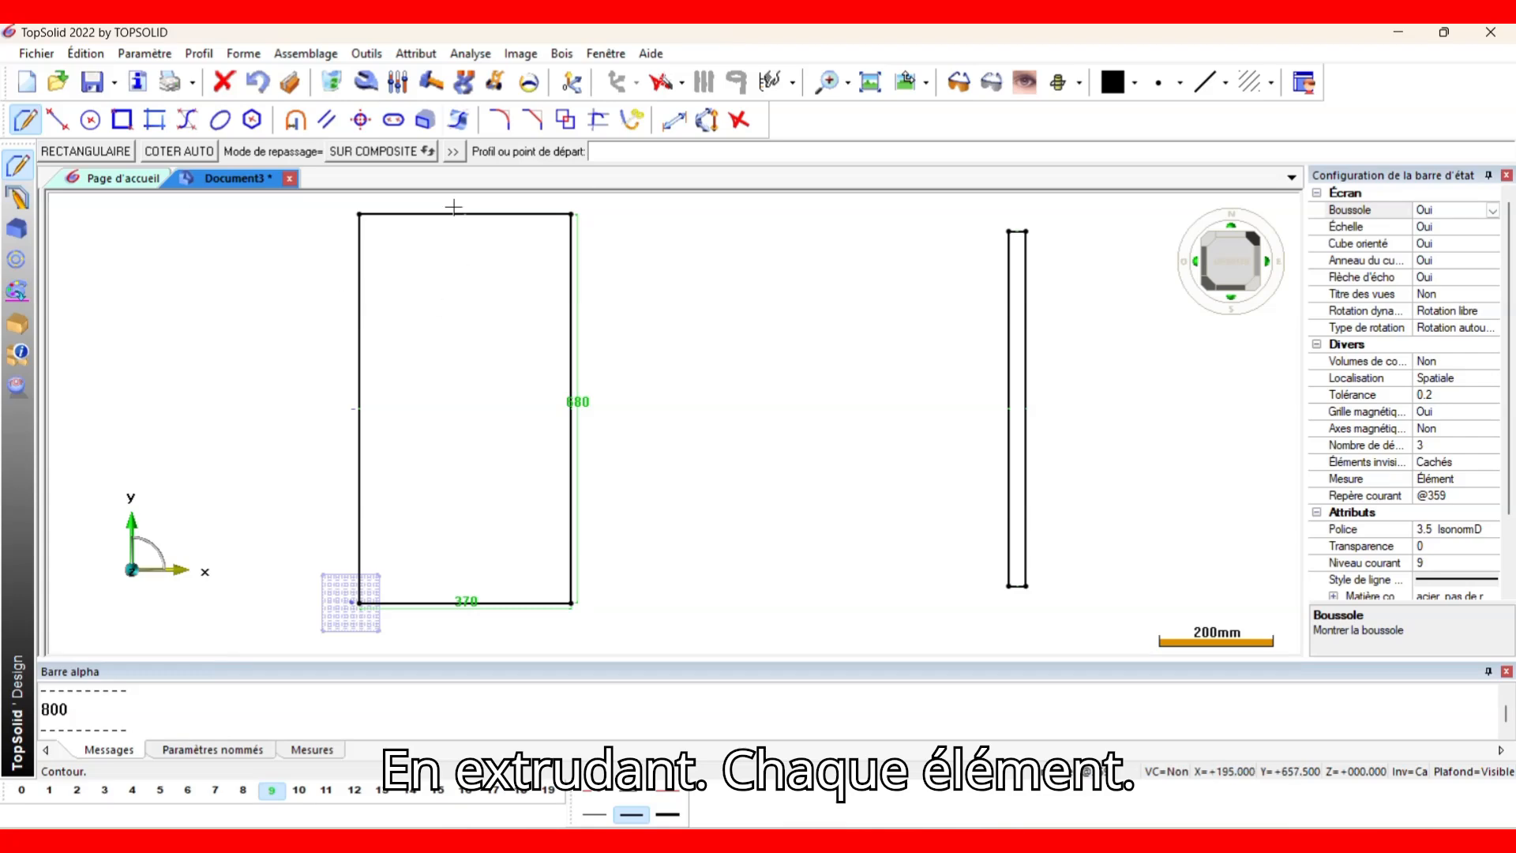
{"action": "left_click", "coordinate": [304, 793]}
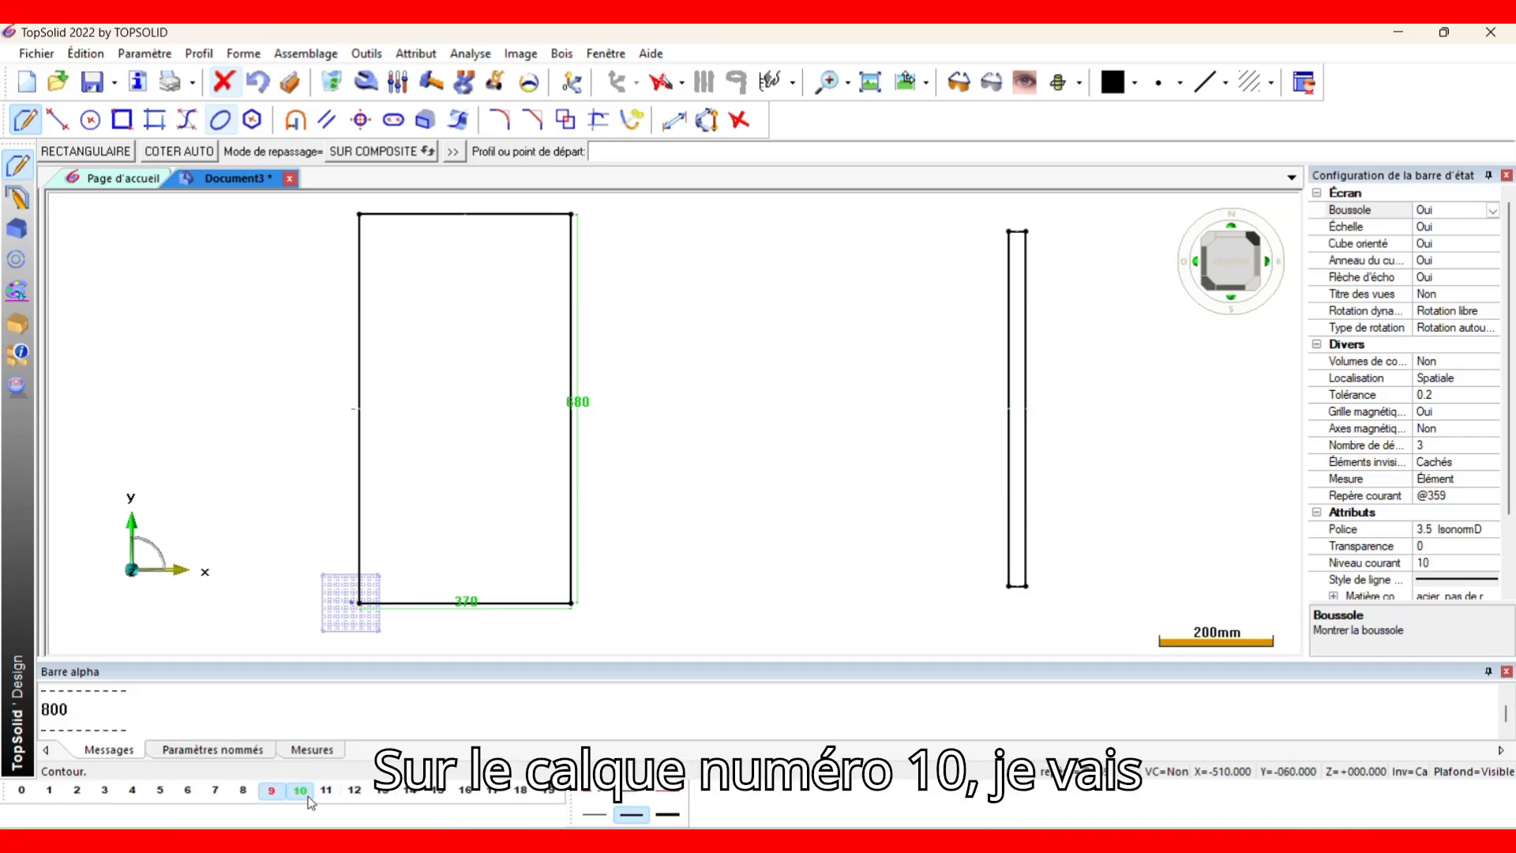
{"action": "left_click", "coordinate": [13, 208]}
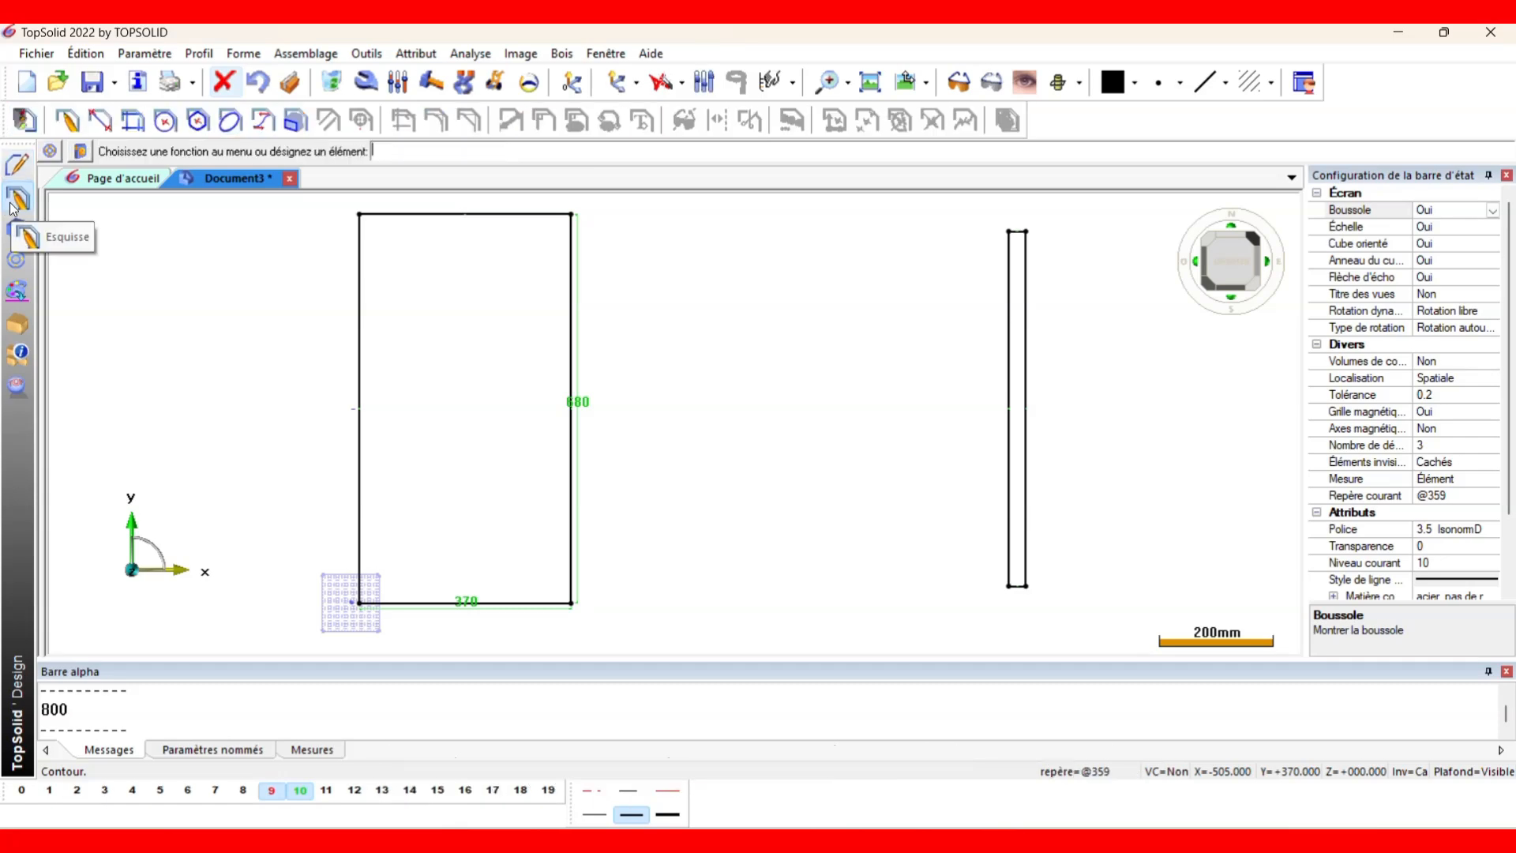
{"action": "left_click", "coordinate": [68, 120]}
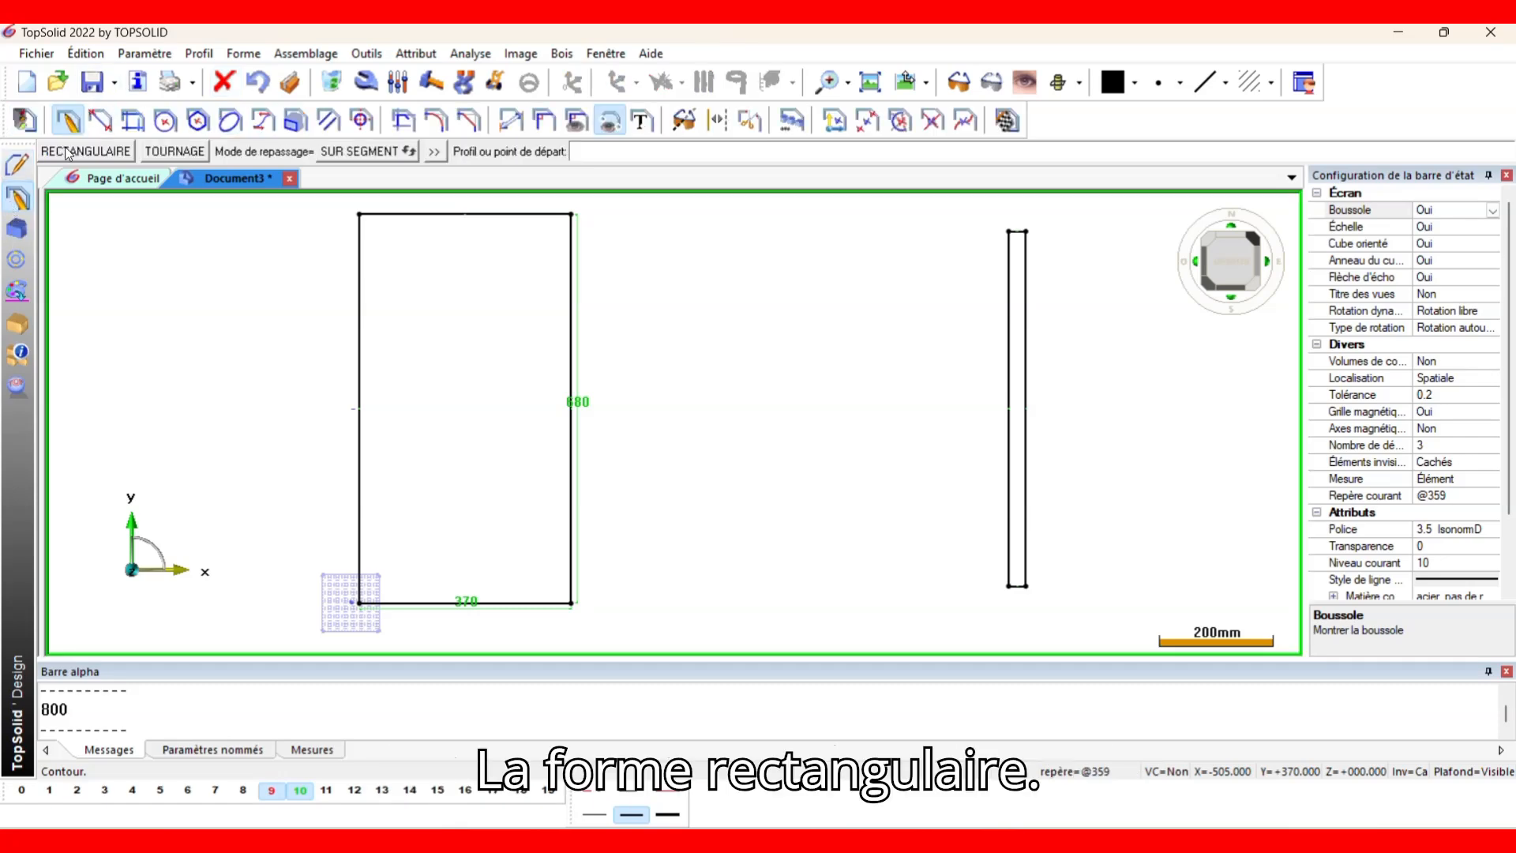
{"action": "left_click", "coordinate": [68, 154]}
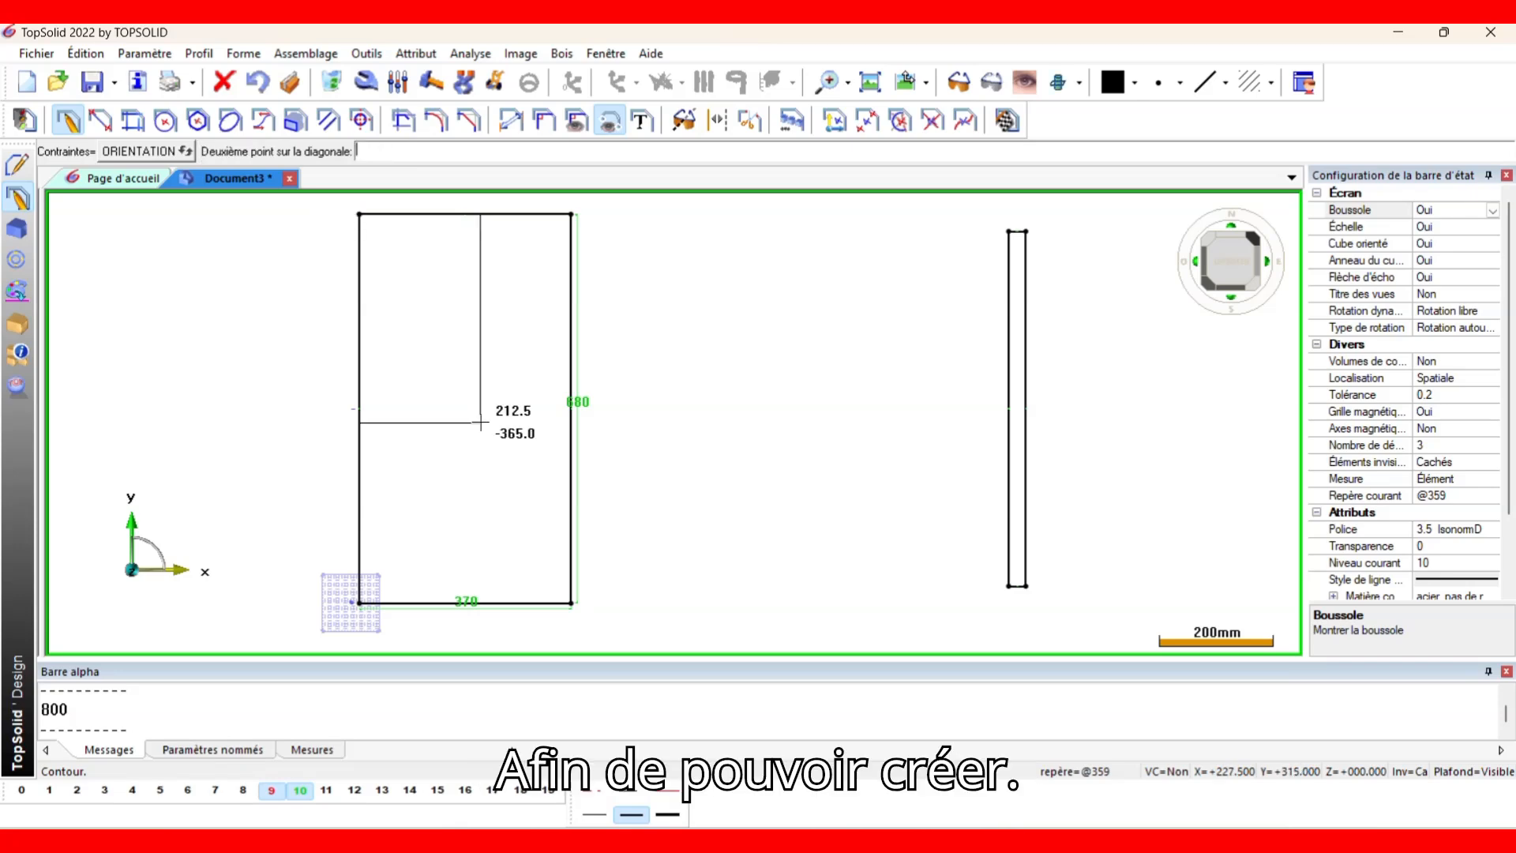
{"action": "left_click", "coordinate": [571, 603]}
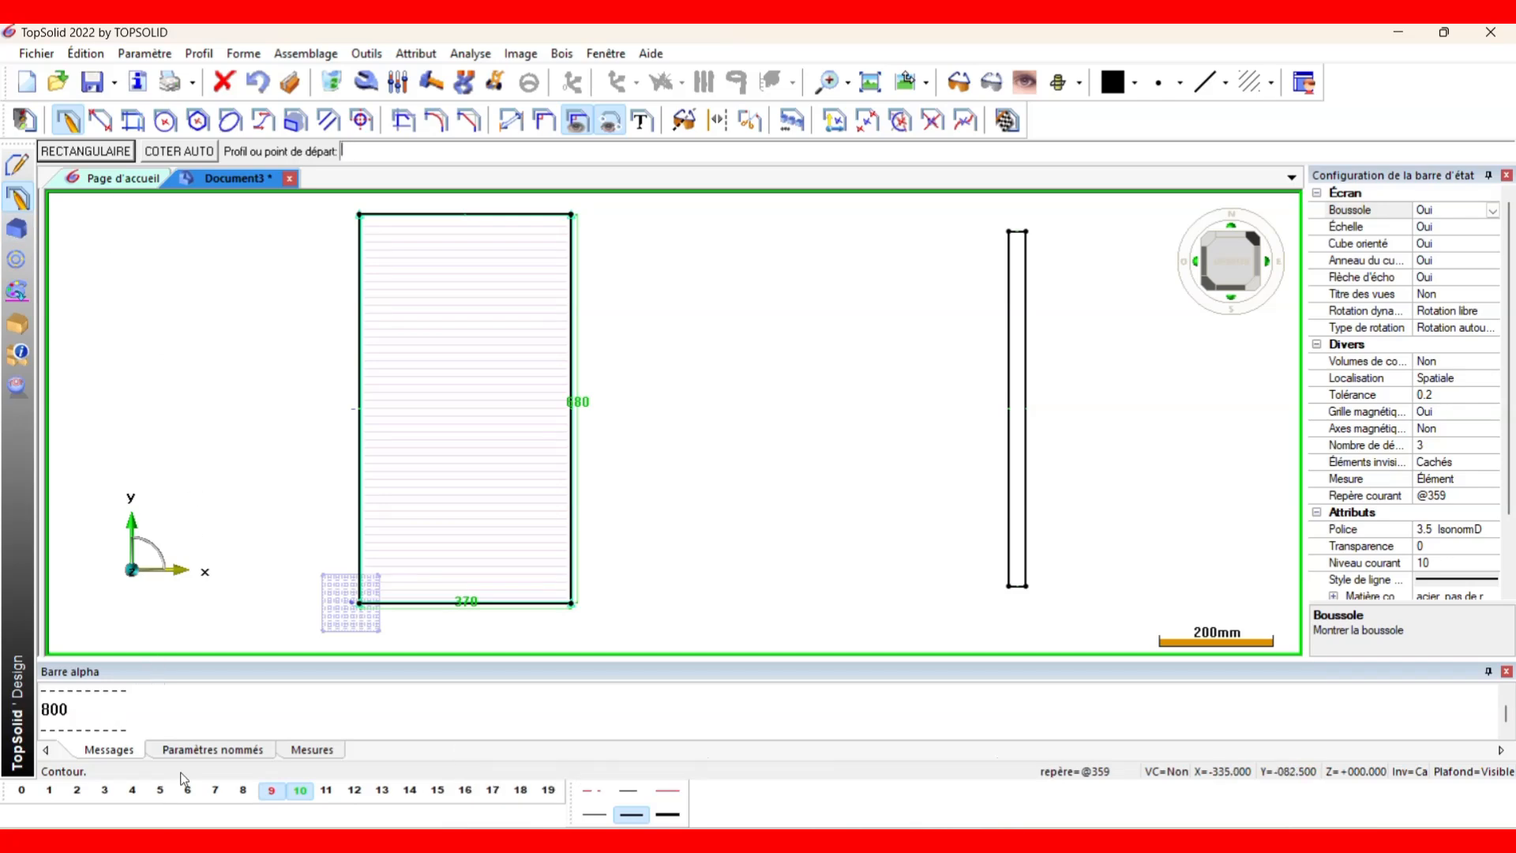
Hide layer 9 and extrude the 370 by 680 mm bottom panel contour 15 mm.
{"action": "left_click", "coordinate": [272, 791]}
{"action": "left_click", "coordinate": [17, 229]}
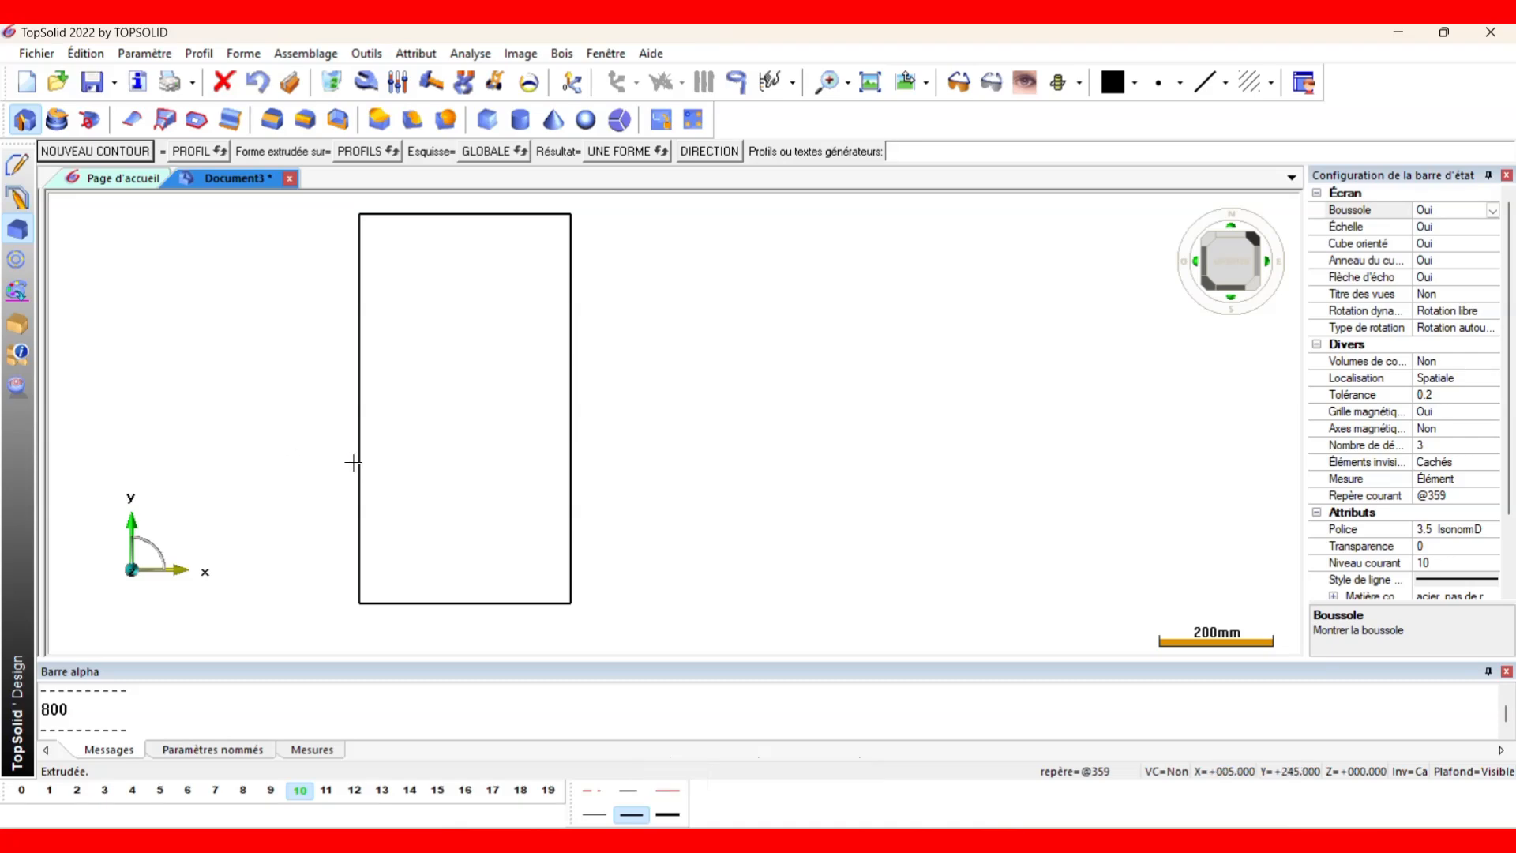
{"action": "left_click", "coordinate": [354, 461]}
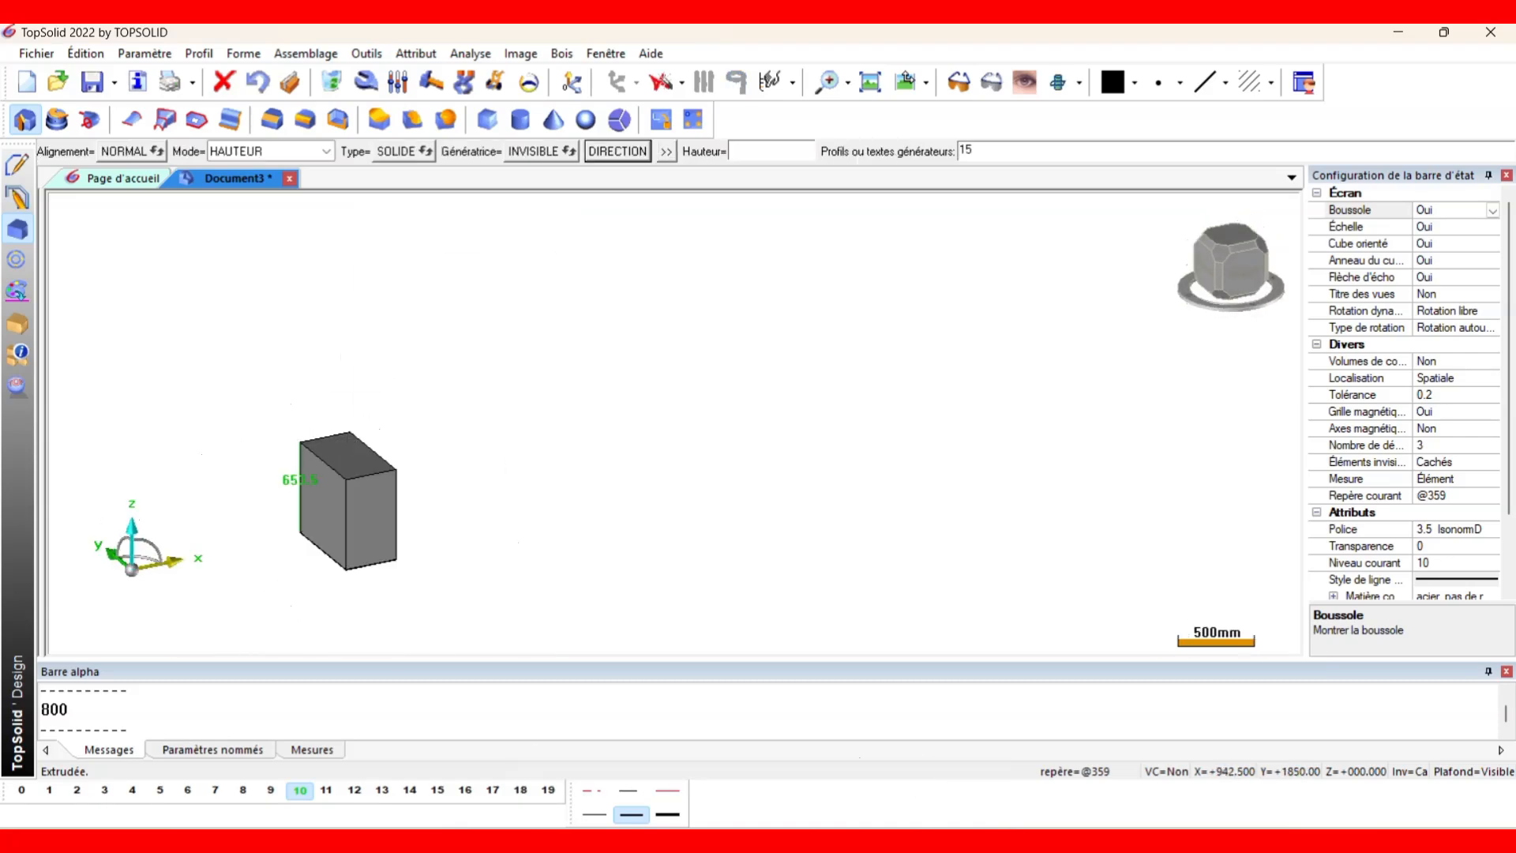
{"action": "key", "text": "Return"}
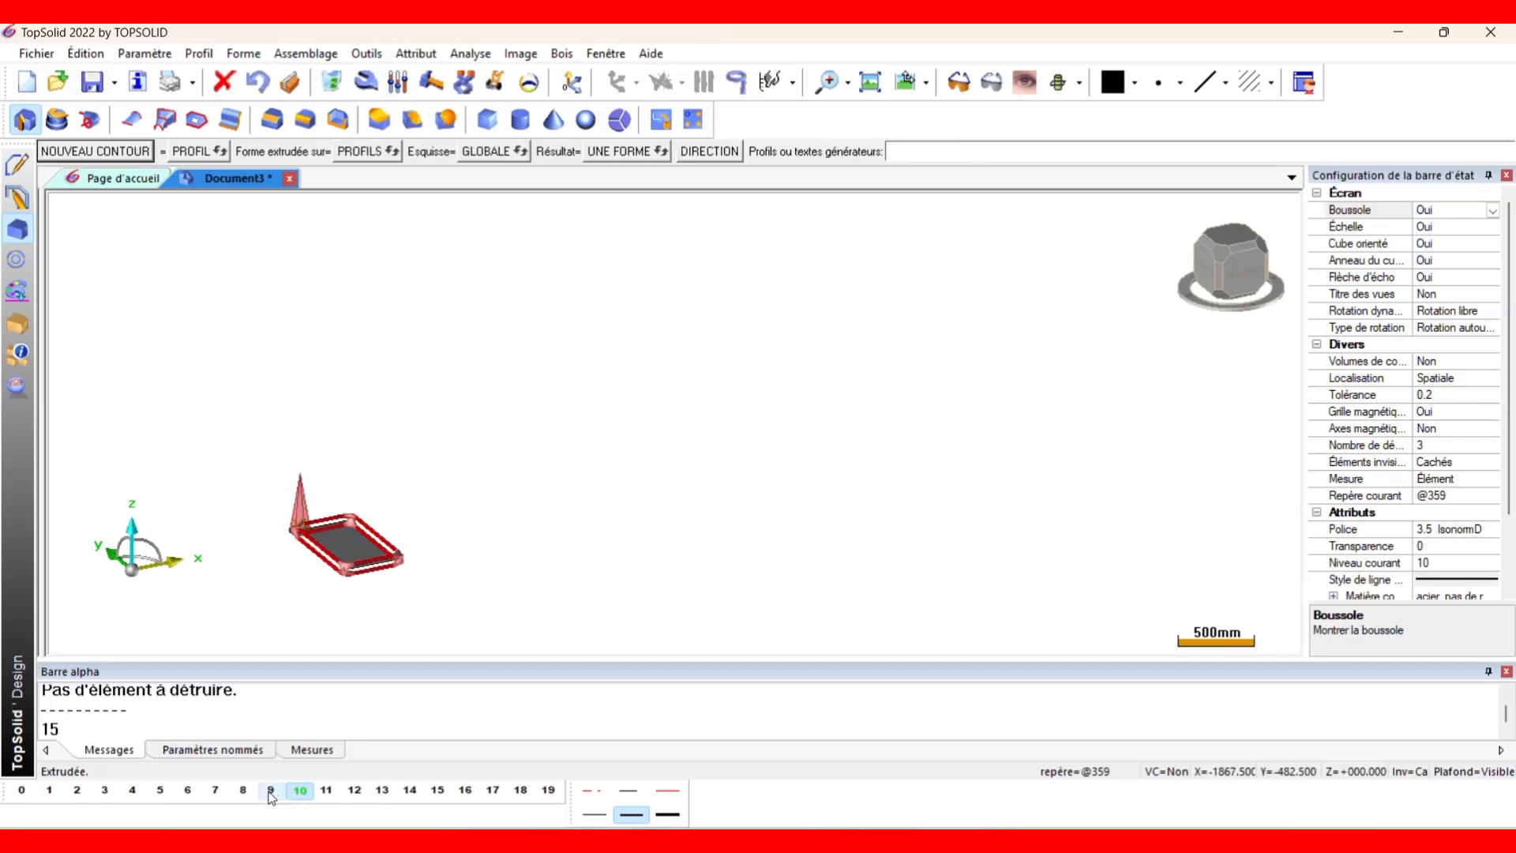
Show layer 9, make layer 11 current and sketch a rectangle in top view over the narrow rail contour, corner to corner.
{"action": "scroll", "coordinate": [433, 542], "scroll_direction": "up", "scroll_amount": 2}
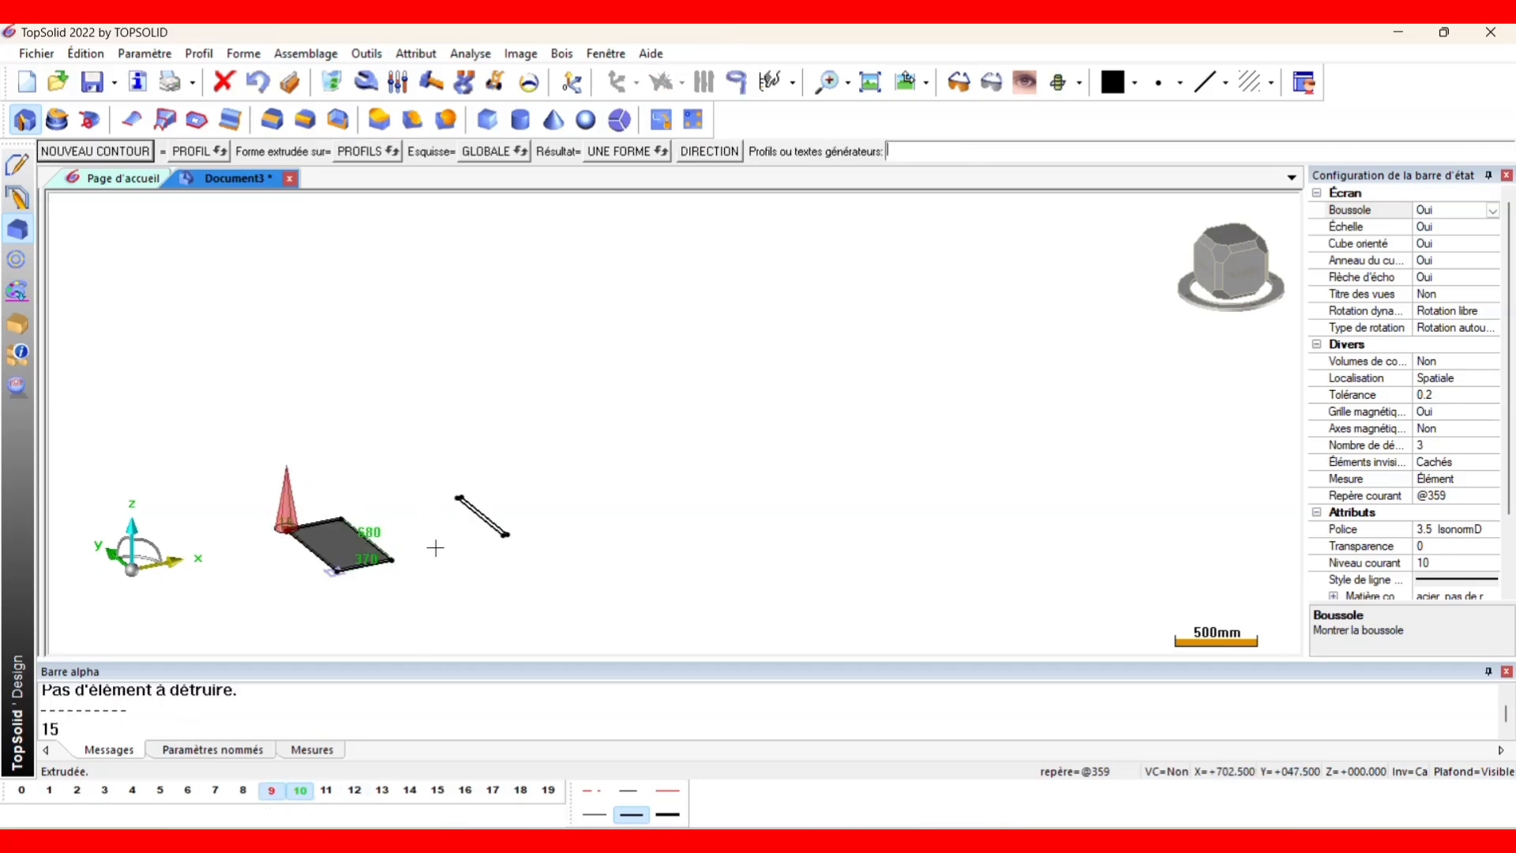
{"action": "left_click", "coordinate": [327, 791]}
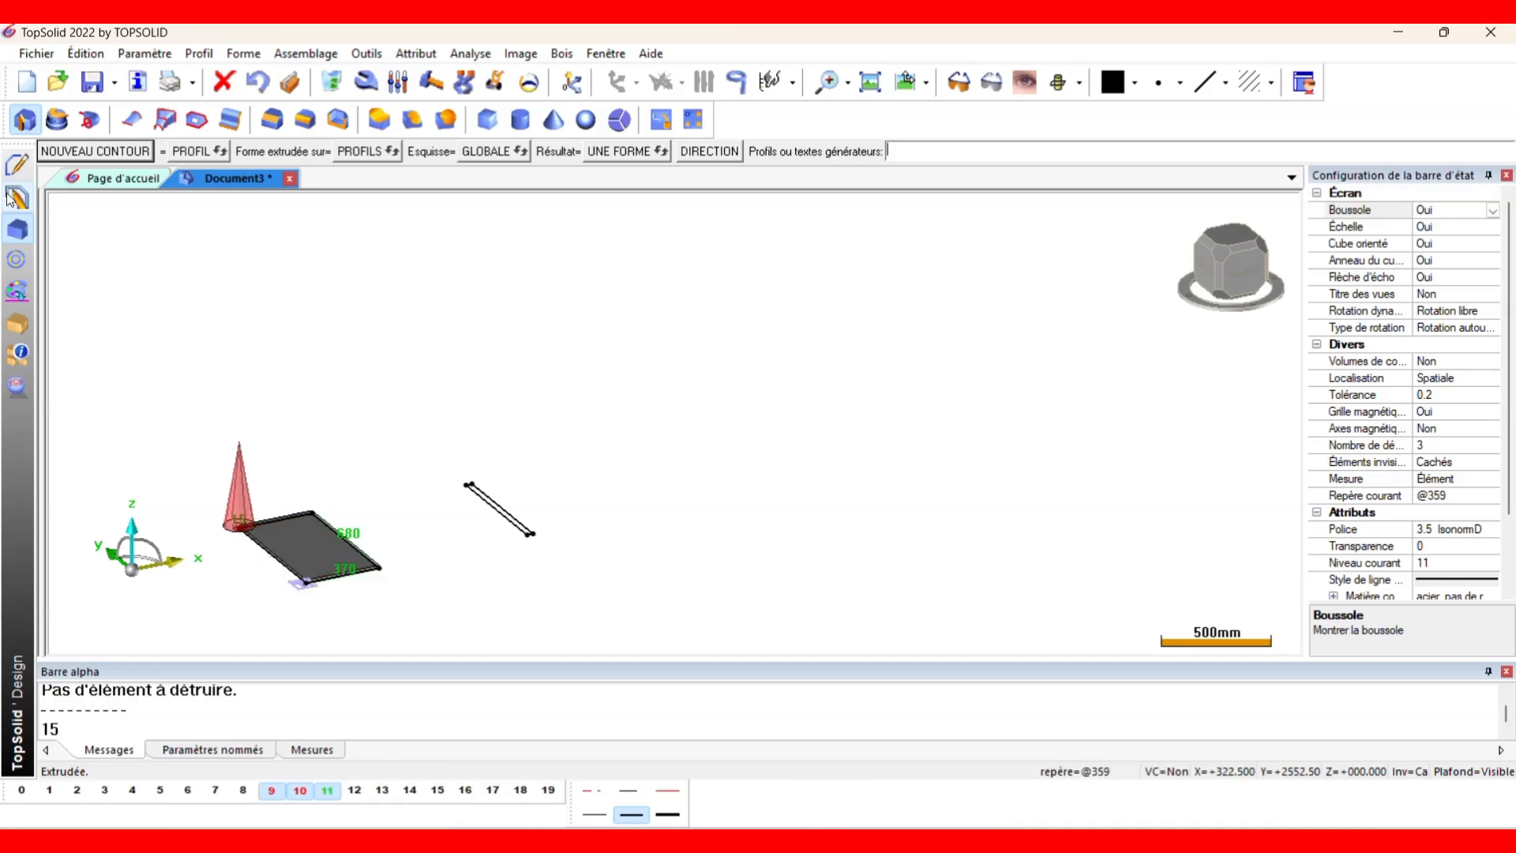
{"action": "left_click", "coordinate": [19, 166]}
{"action": "left_click", "coordinate": [68, 120]}
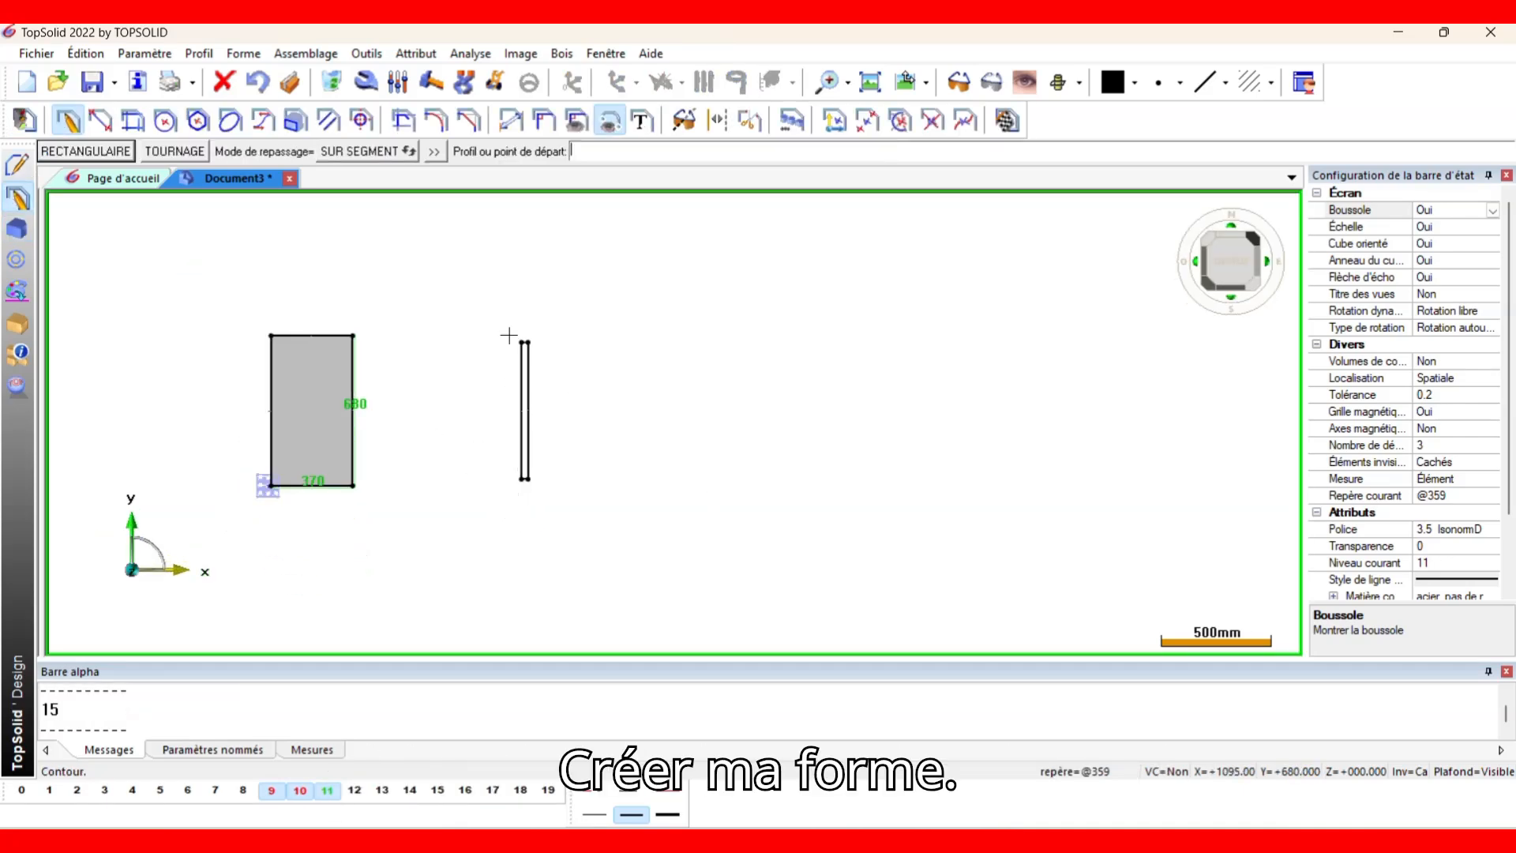
{"action": "left_click", "coordinate": [124, 158]}
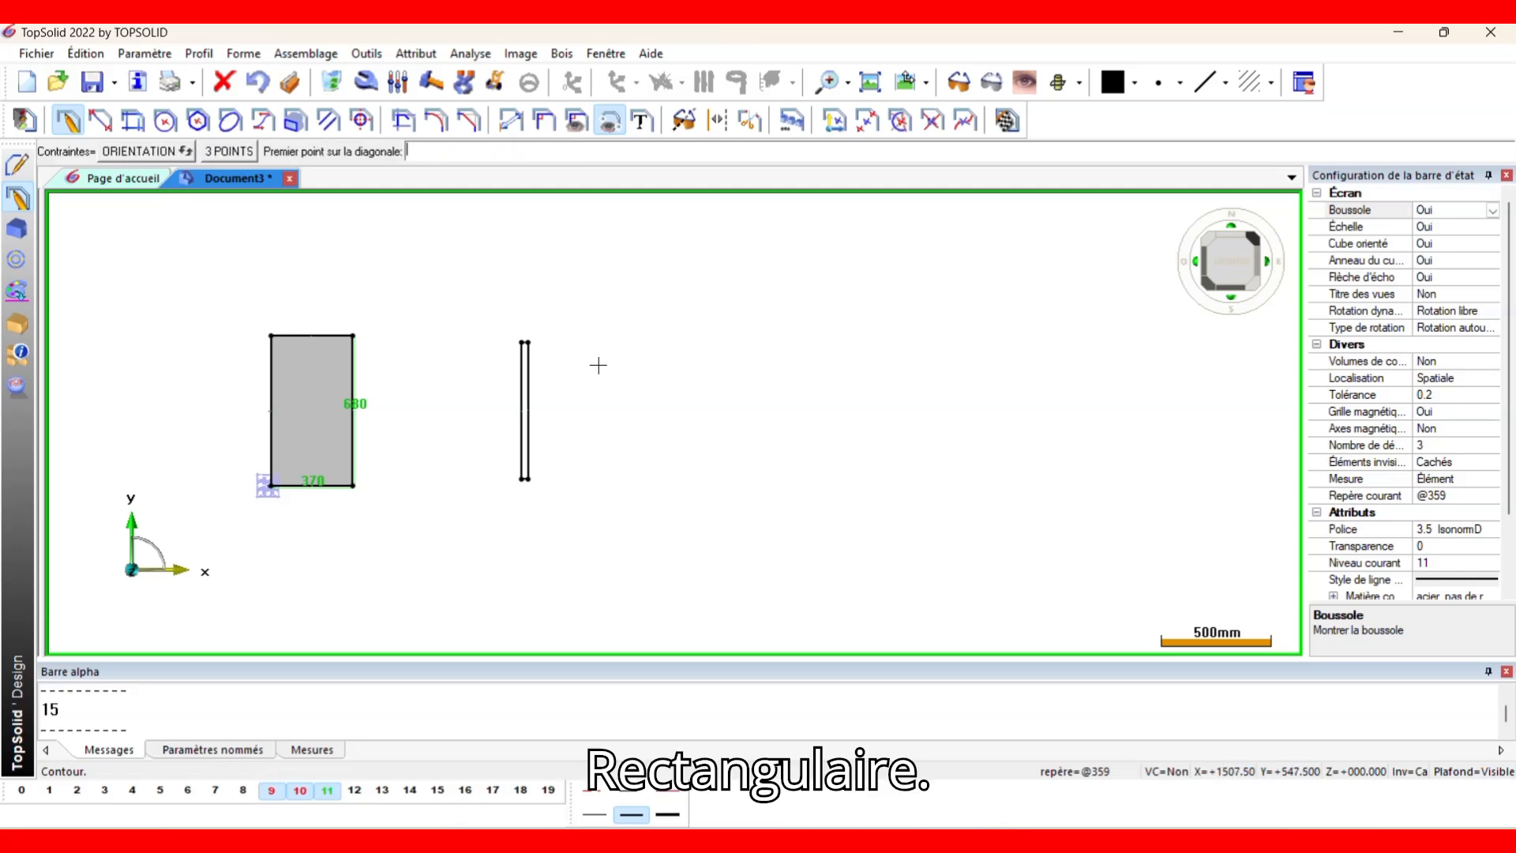
{"action": "scroll", "coordinate": [521, 351], "scroll_direction": "up", "scroll_amount": 3}
{"action": "left_click", "coordinate": [517, 356]}
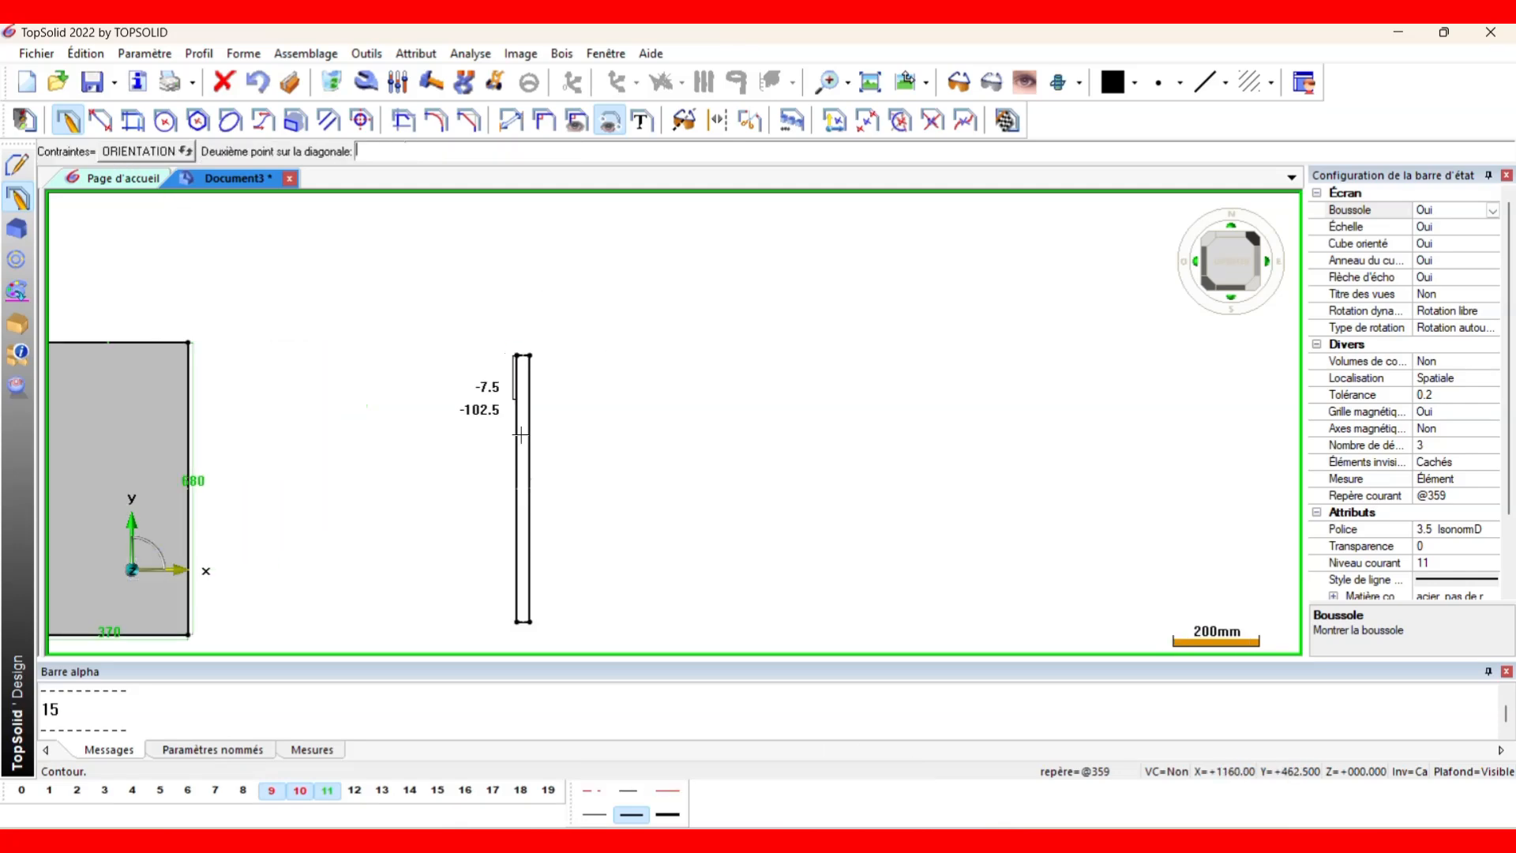
{"action": "left_click", "coordinate": [530, 621]}
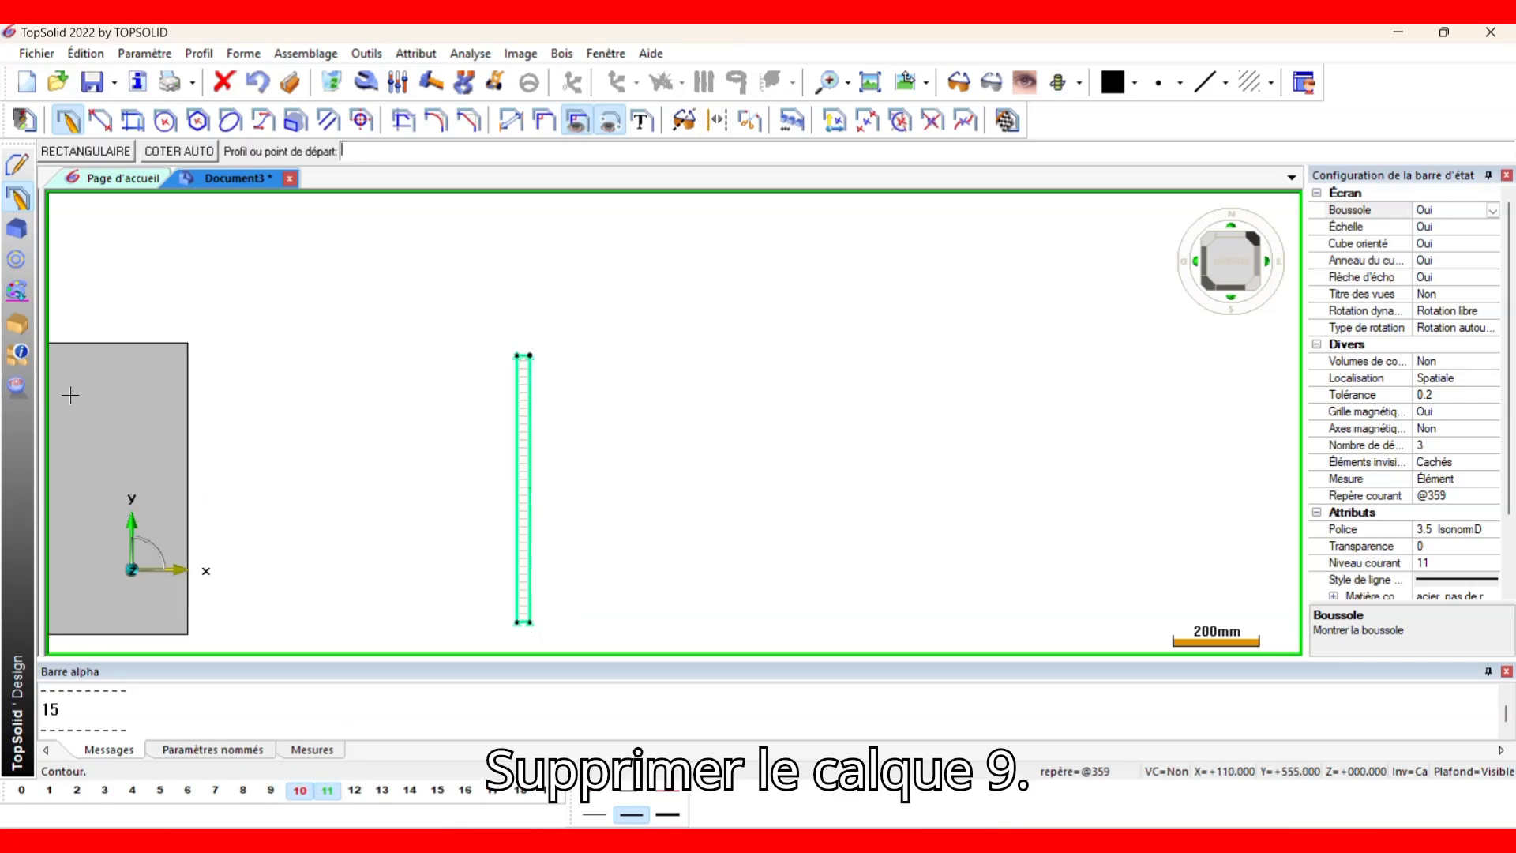
Extrude the narrow lower rail contour 30 mm high with layer 9 hidden.
{"action": "left_click", "coordinate": [16, 229]}
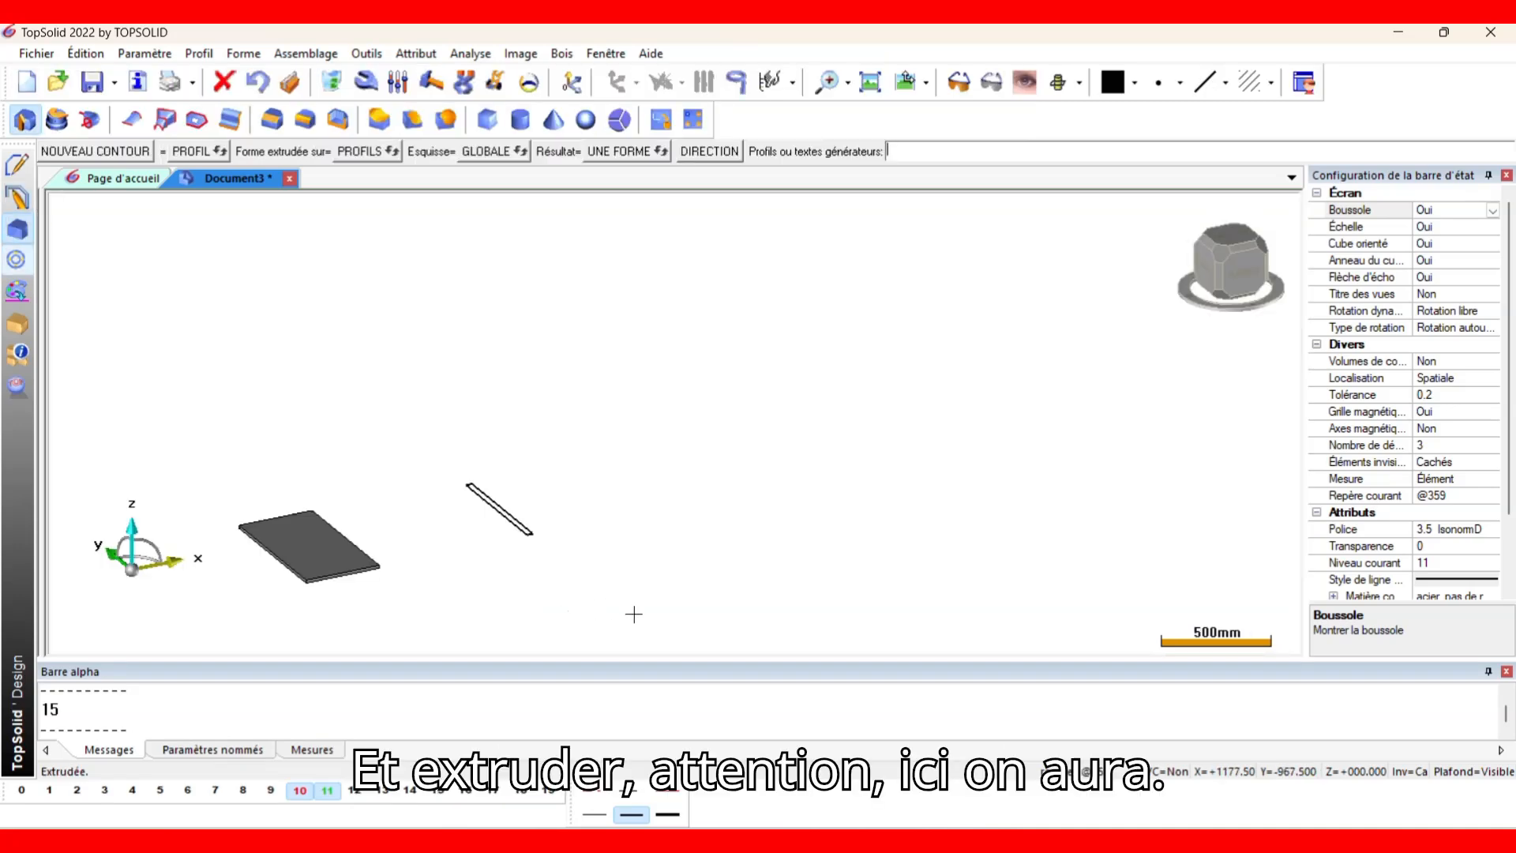
{"action": "left_click", "coordinate": [499, 508]}
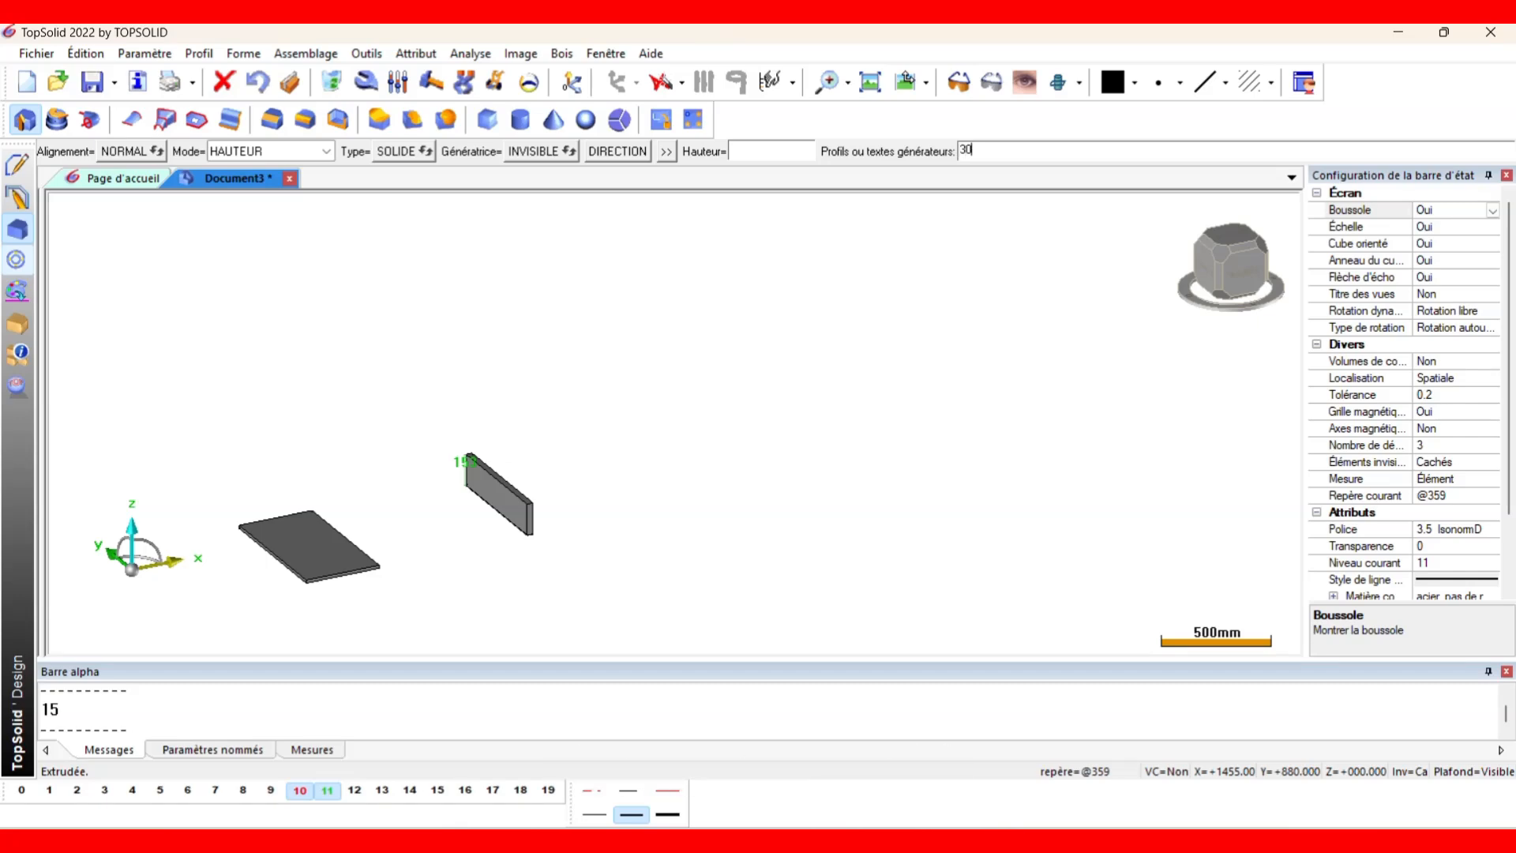
{"action": "key", "text": "Return"}
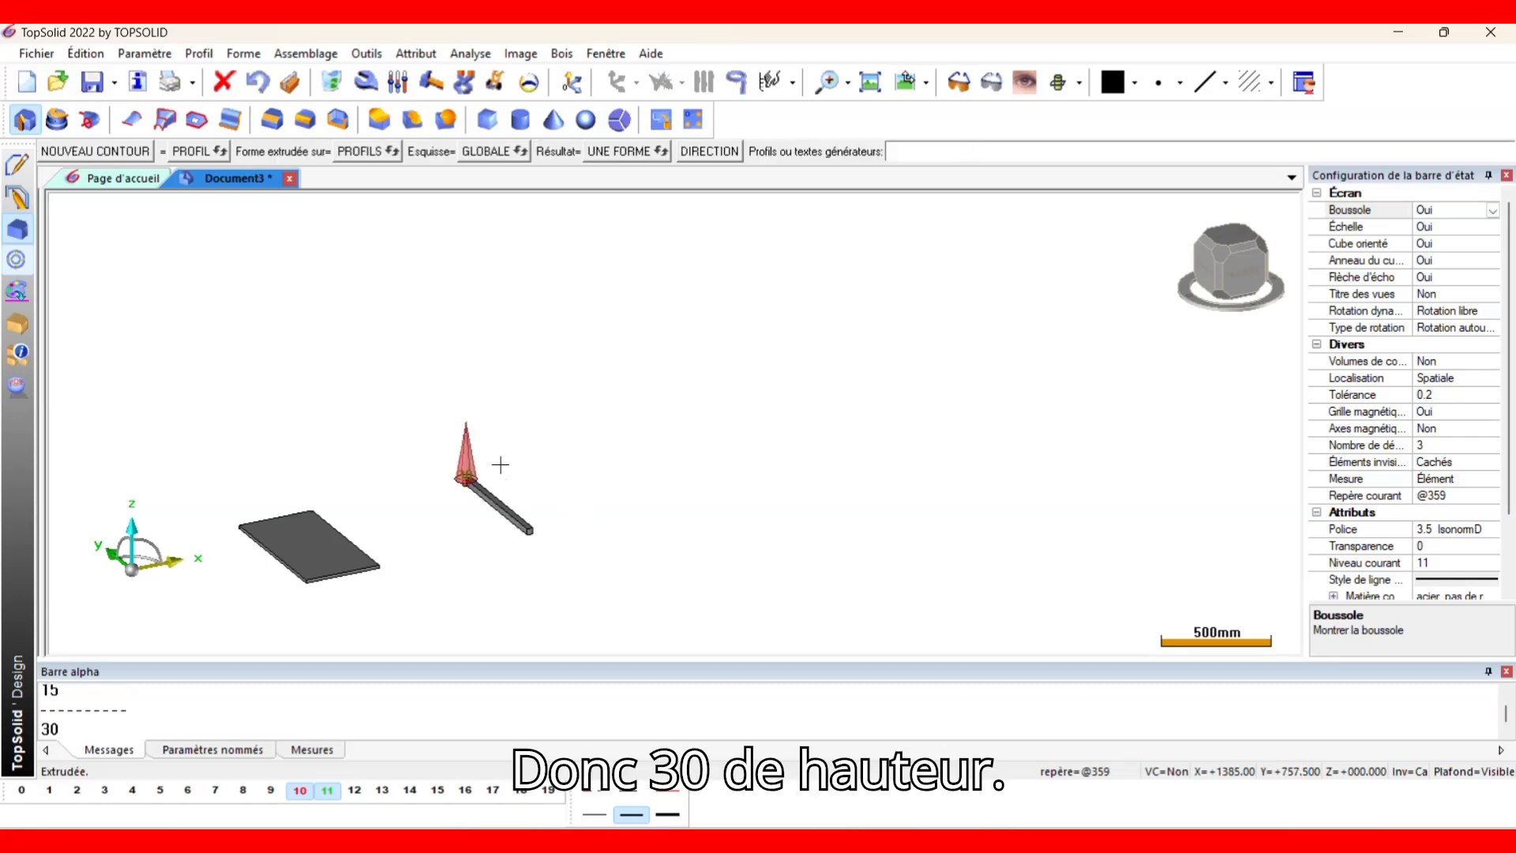
{"action": "key", "text": "Escape"}
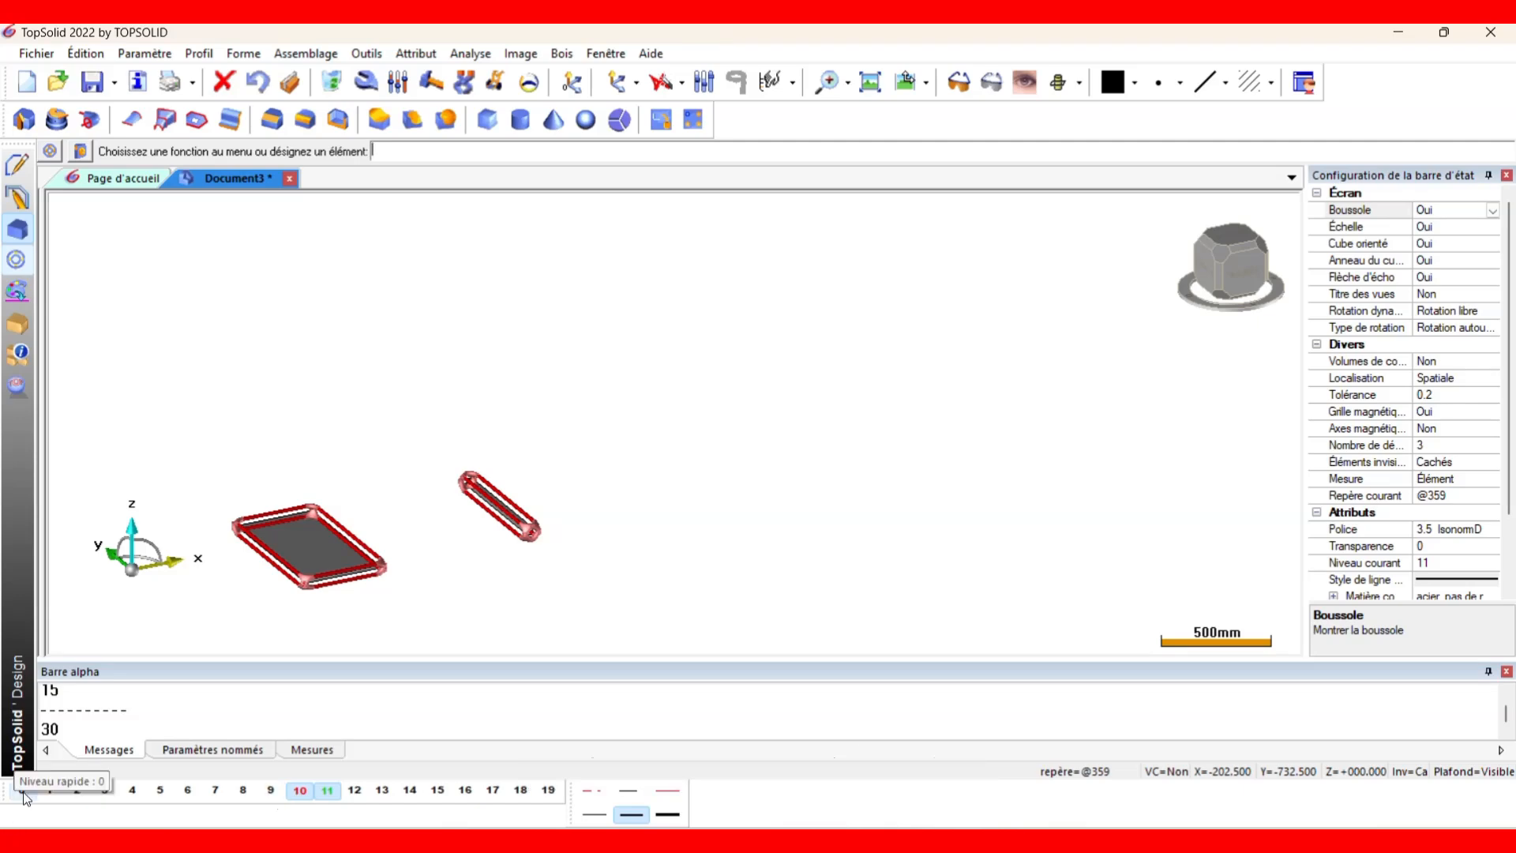
Show layers 1 to 8 to display the whole desk together with the bottom panel and lower rail.
{"action": "left_click", "coordinate": [50, 790]}
{"action": "left_click", "coordinate": [77, 790]}
{"action": "left_click", "coordinate": [105, 790]}
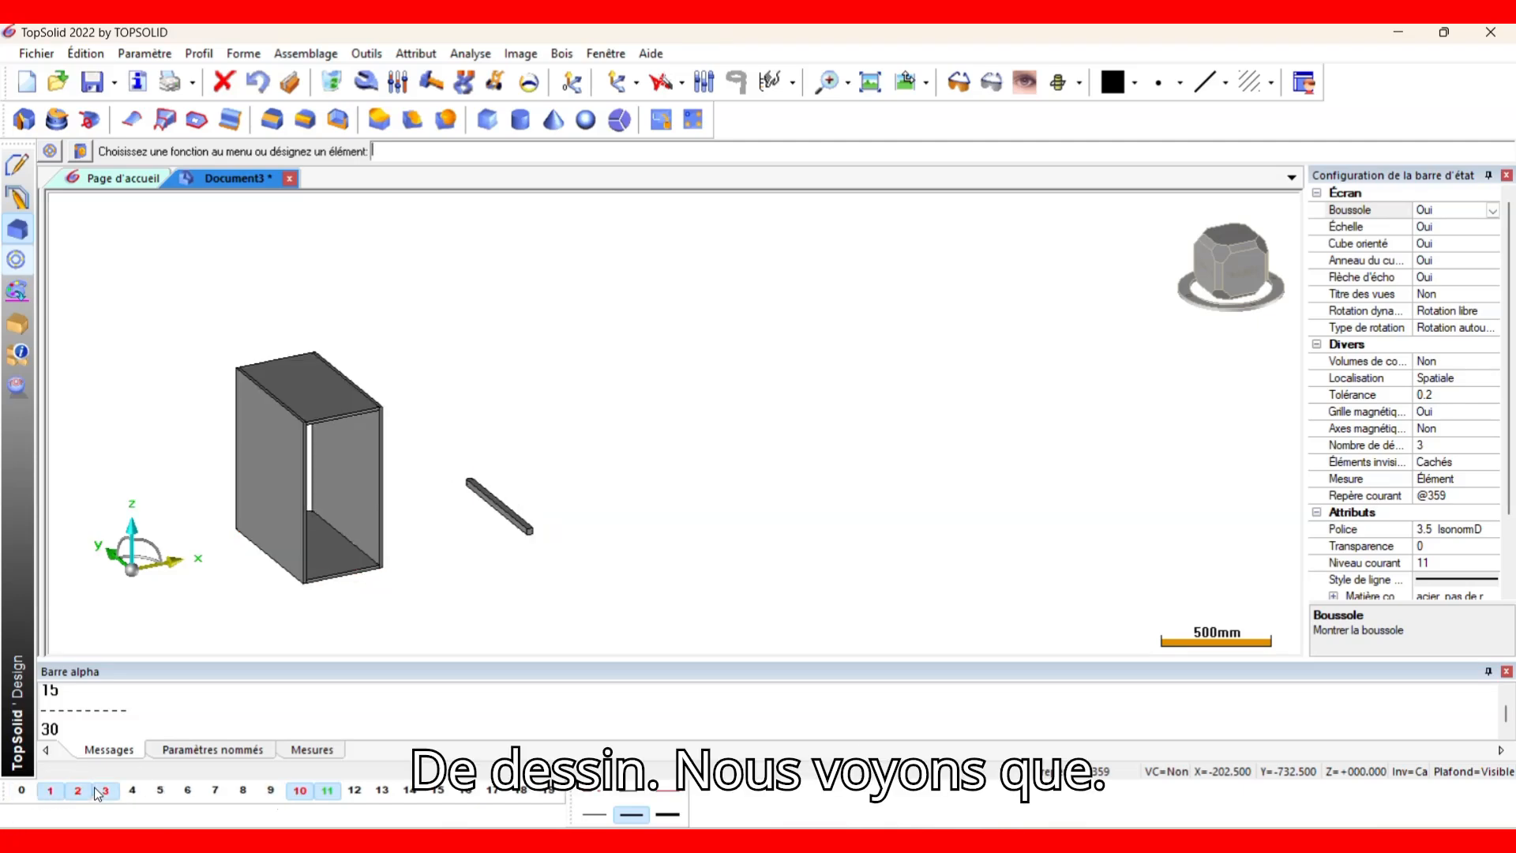
{"action": "left_click", "coordinate": [134, 790]}
{"action": "left_click", "coordinate": [160, 790]}
{"action": "left_click", "coordinate": [188, 790]}
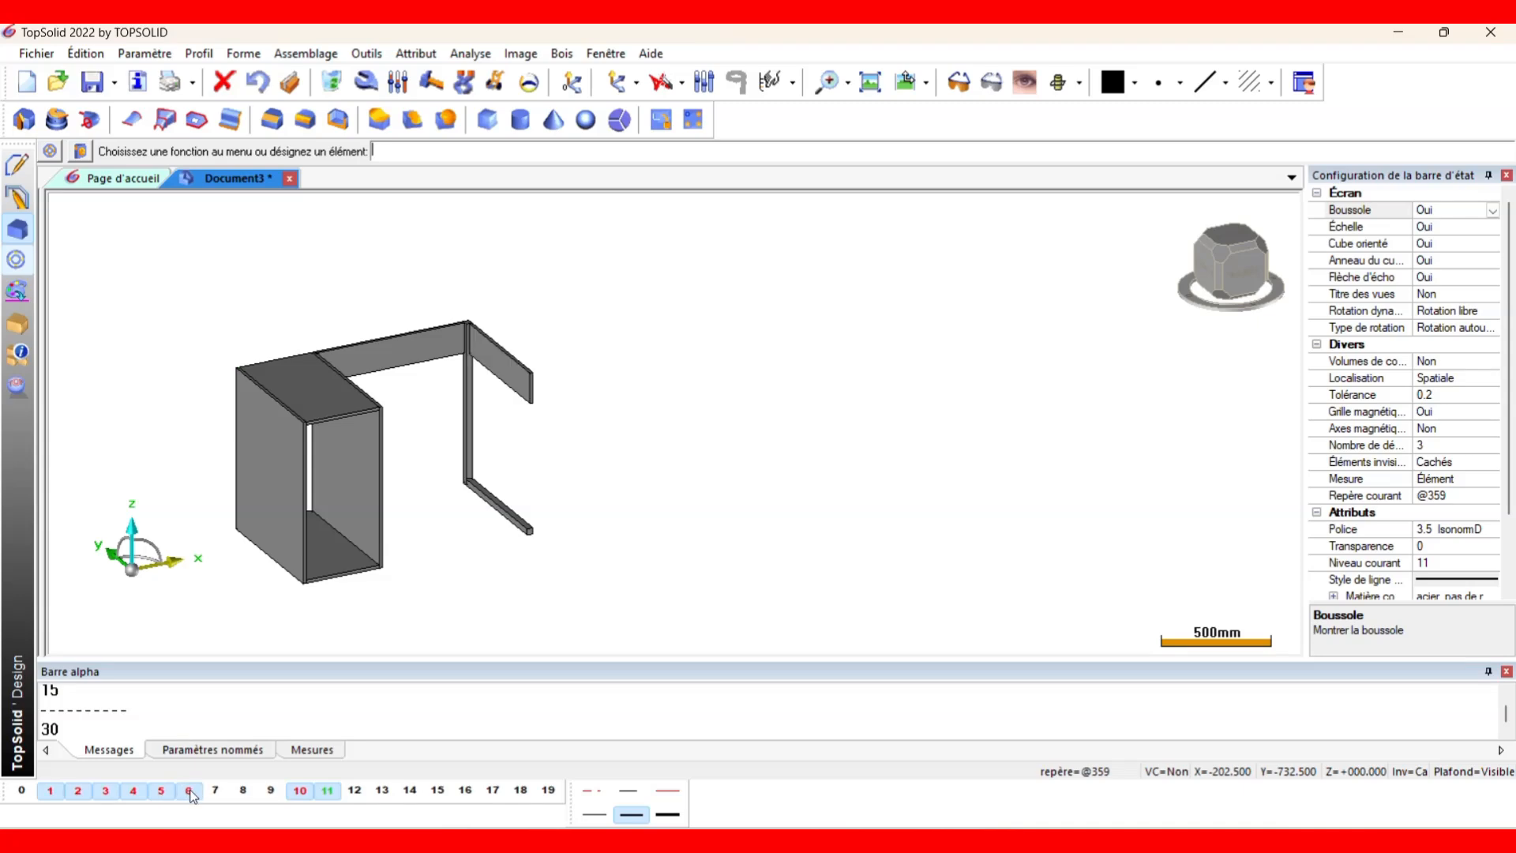
{"action": "left_click", "coordinate": [215, 792]}
{"action": "left_click", "coordinate": [243, 791]}
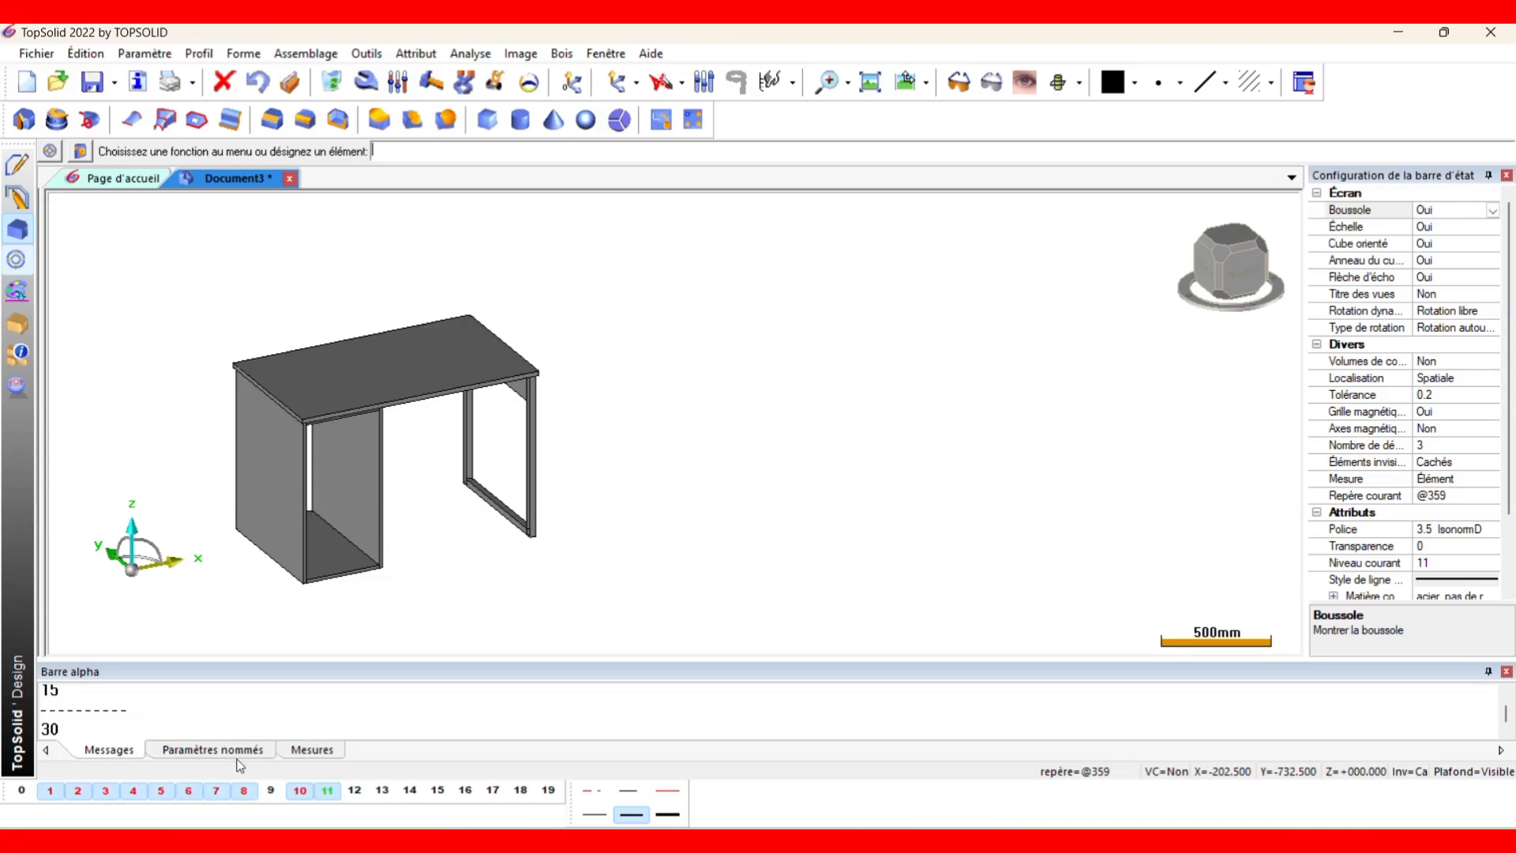
{"action": "middle_click_drag", "start_coordinate": [575, 352], "coordinate": [695, 530]}
{"action": "middle_click_drag", "start_coordinate": [464, 483], "coordinate": [570, 493]}
{"action": "scroll", "coordinate": [570, 494], "scroll_direction": "up", "scroll_amount": 5}
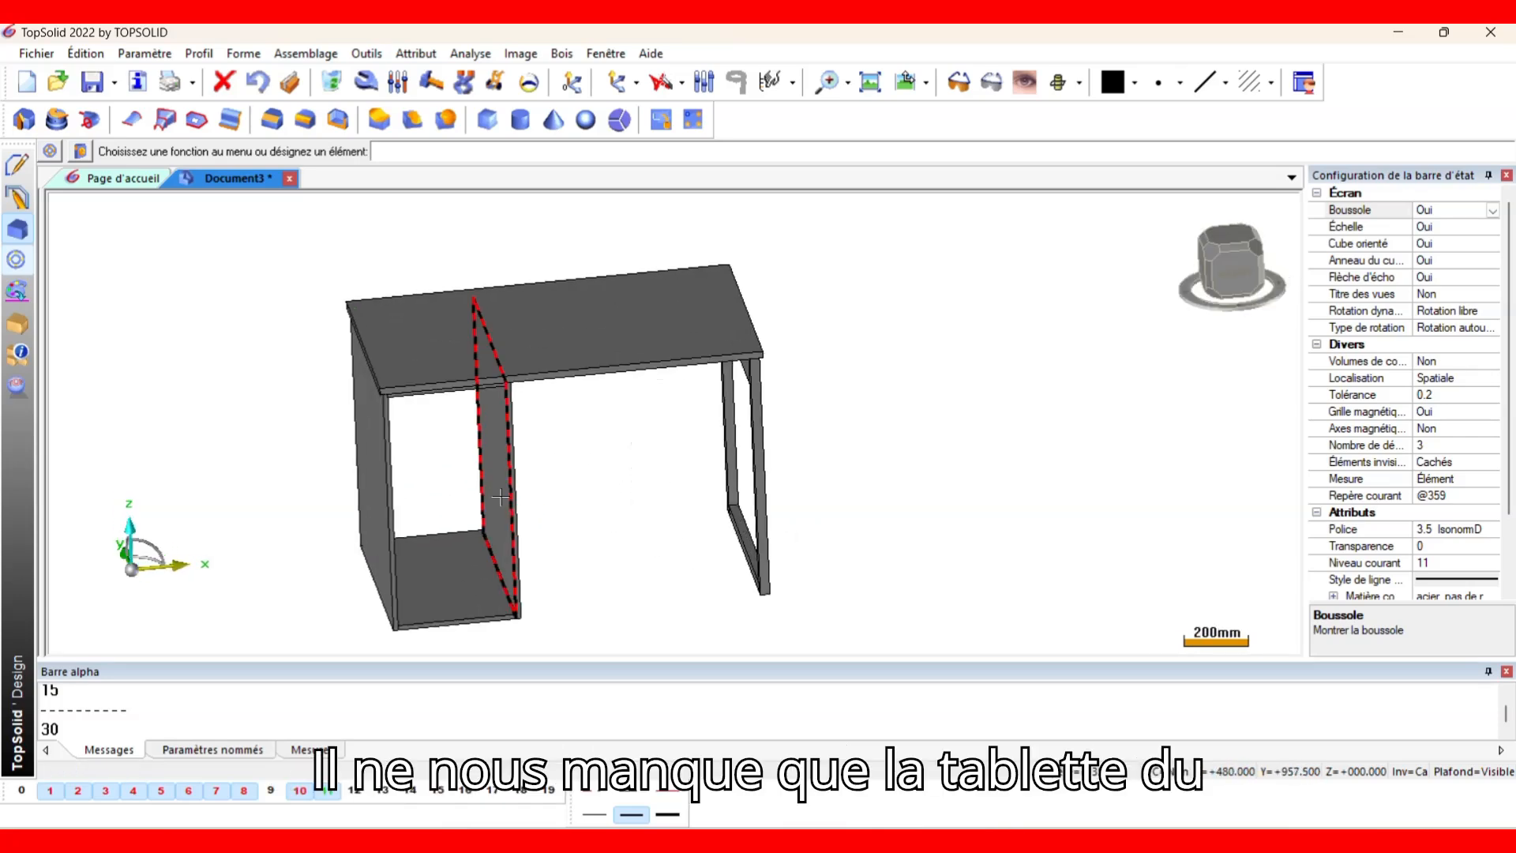
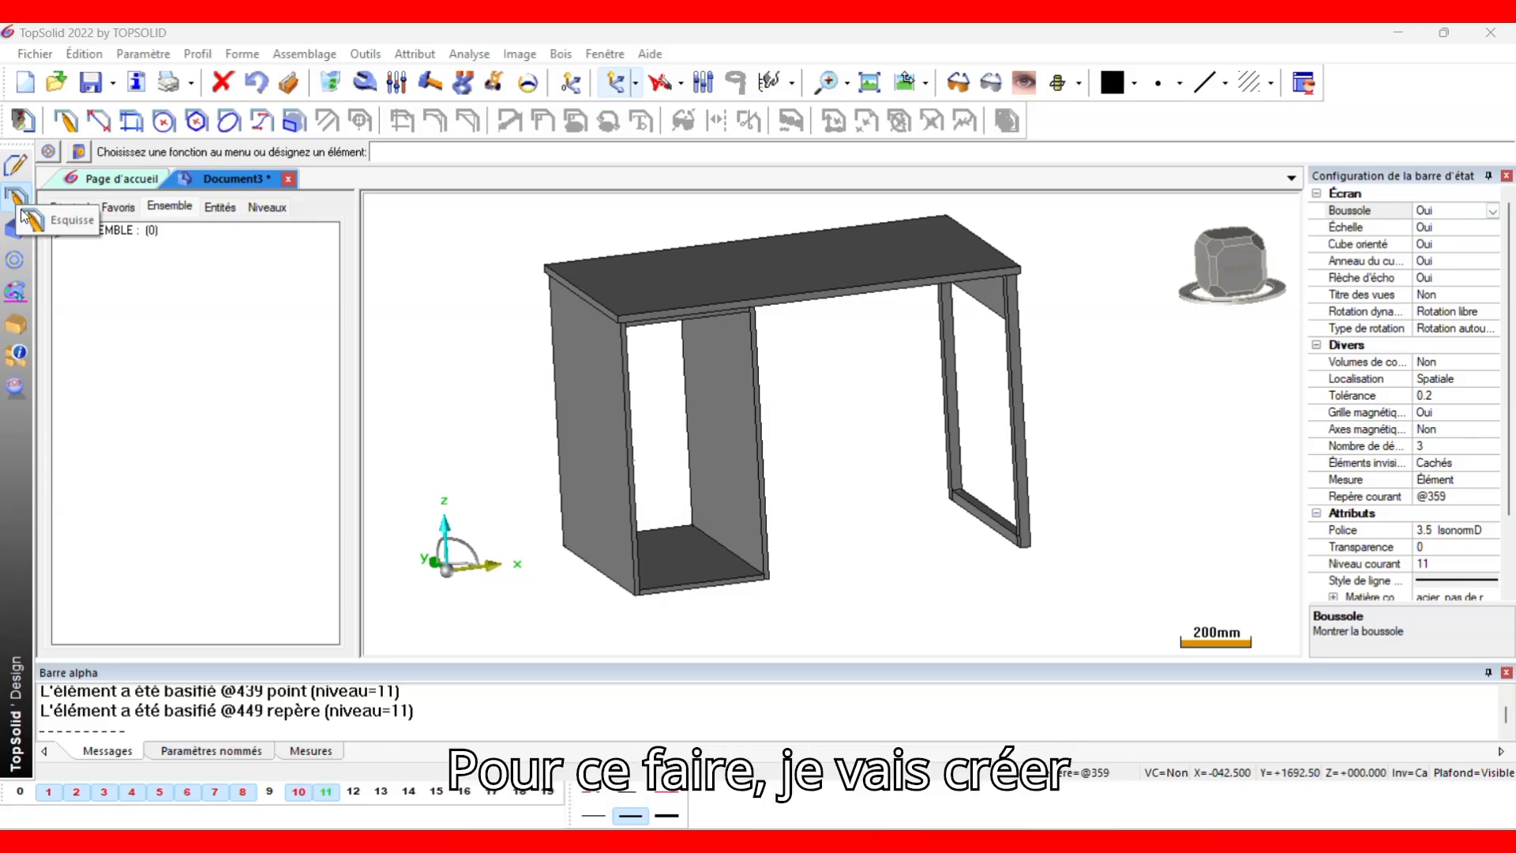
Create a Cartesian point at X 0, Y 0, Z 377.5 from the bottom panel's upper front corner beside the left side panel.
{"action": "left_click", "coordinate": [15, 167]}
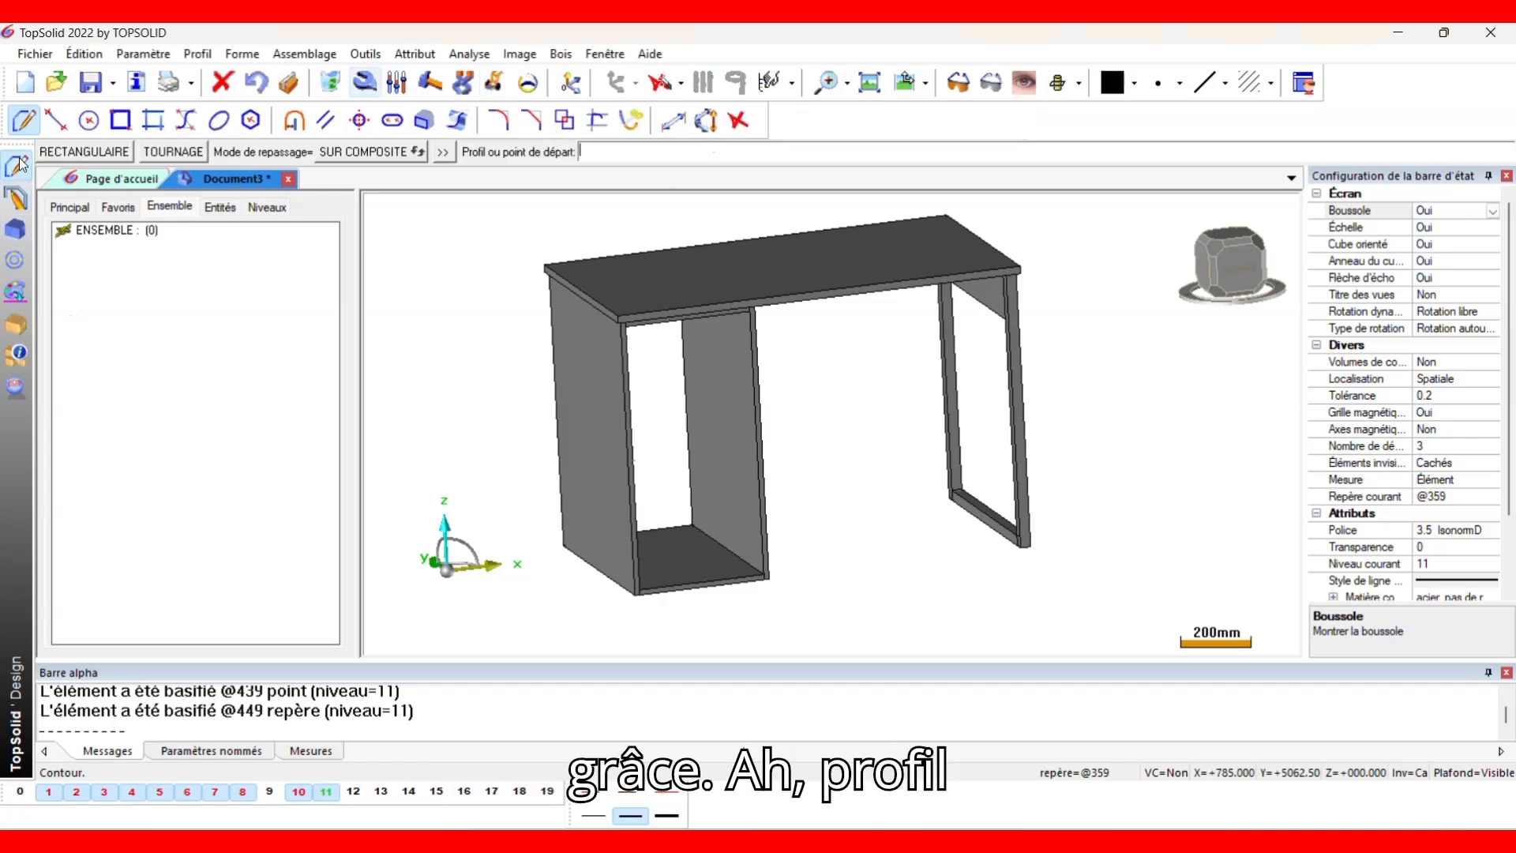
{"action": "left_click", "coordinate": [739, 122]}
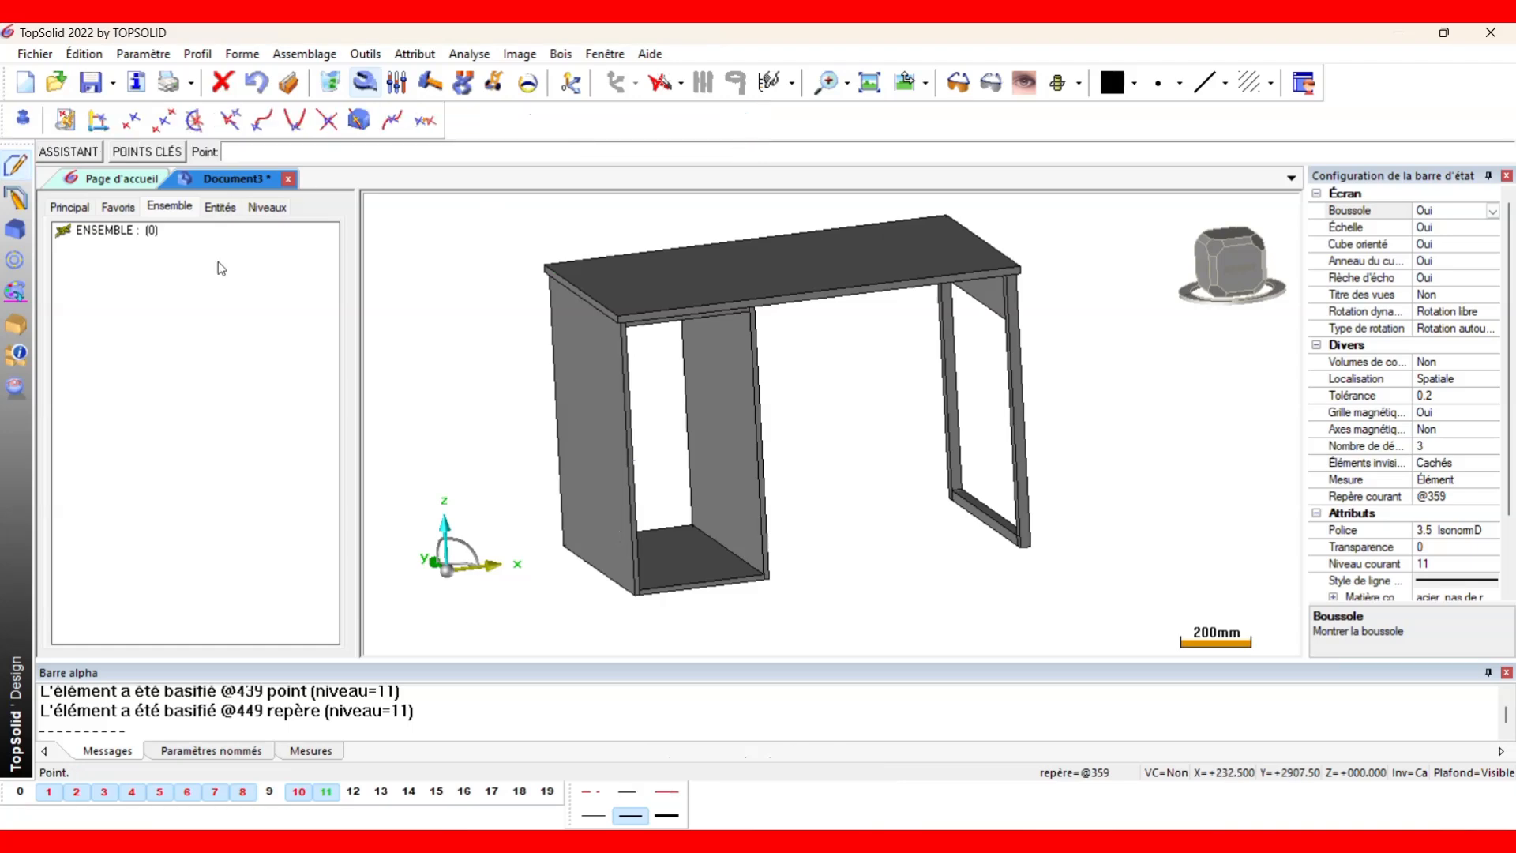
{"action": "left_click", "coordinate": [99, 125]}
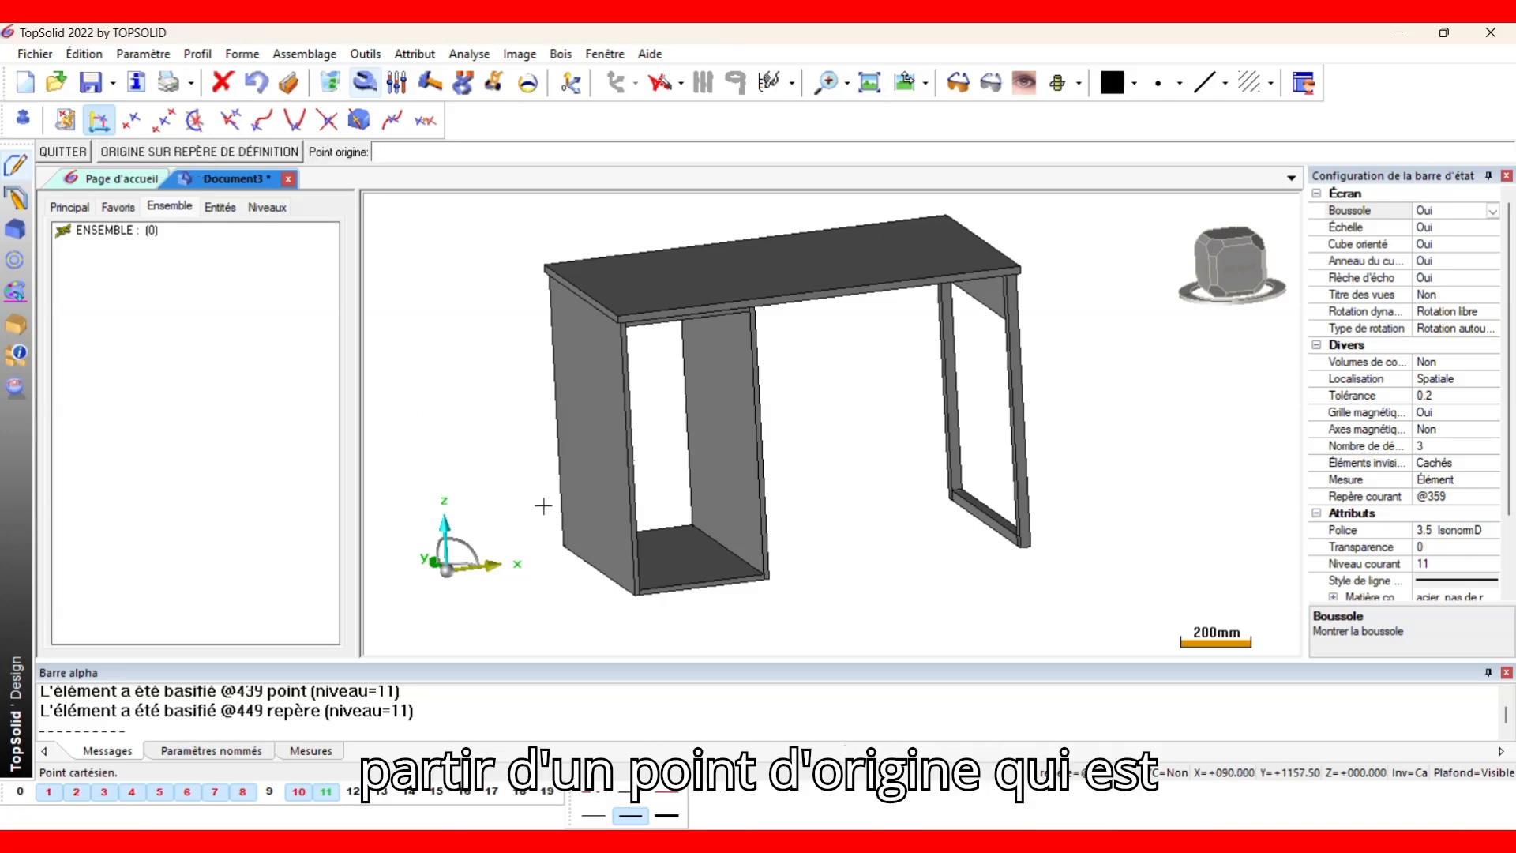
{"action": "scroll", "coordinate": [638, 602], "scroll_direction": "up", "scroll_amount": 3}
{"action": "scroll", "coordinate": [638, 601], "scroll_direction": "up", "scroll_amount": 3}
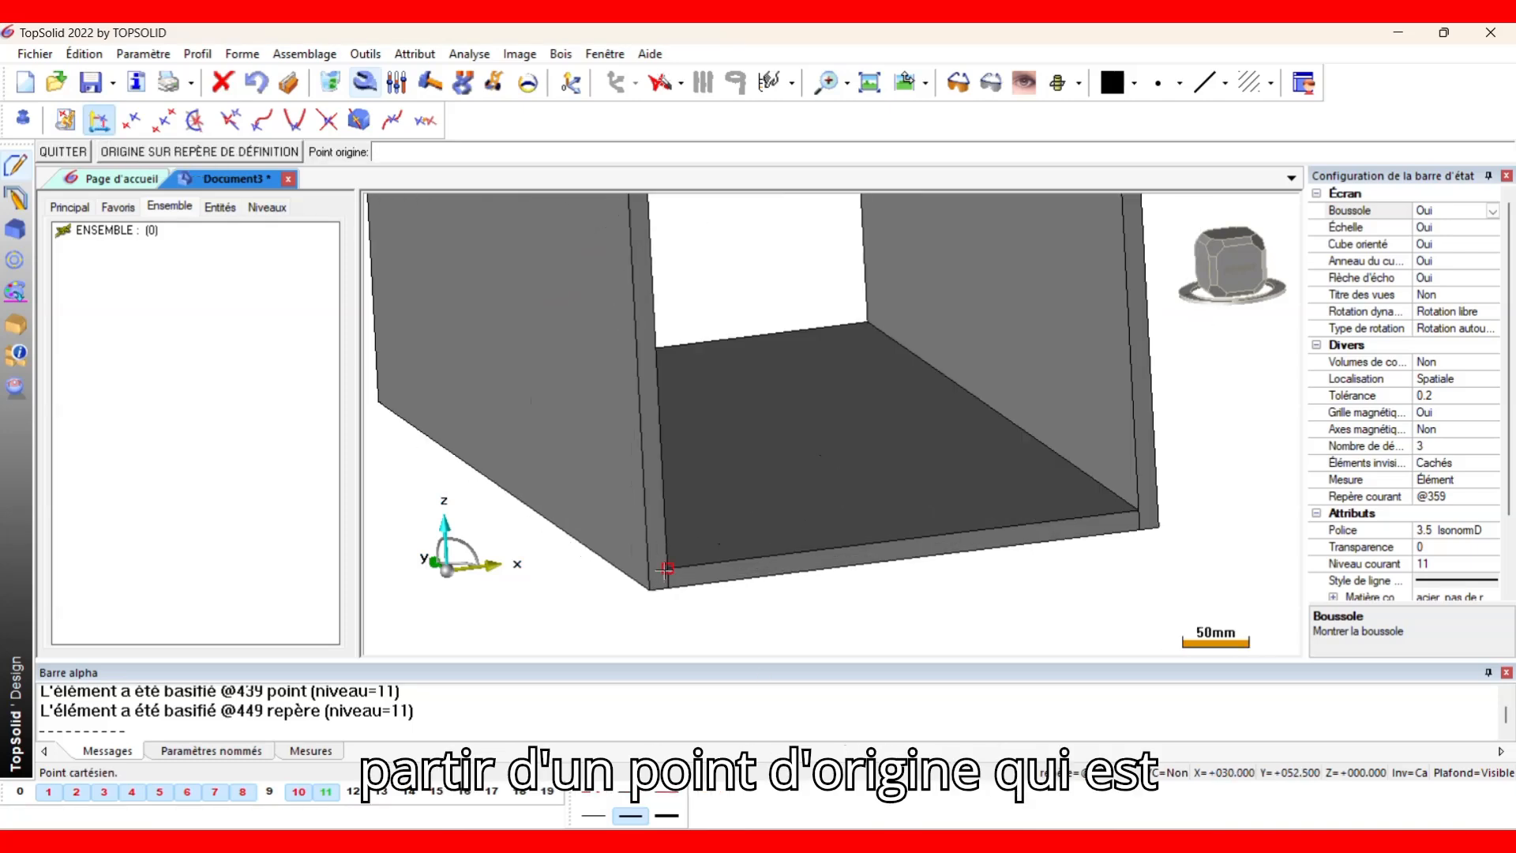
{"action": "left_click", "coordinate": [665, 569]}
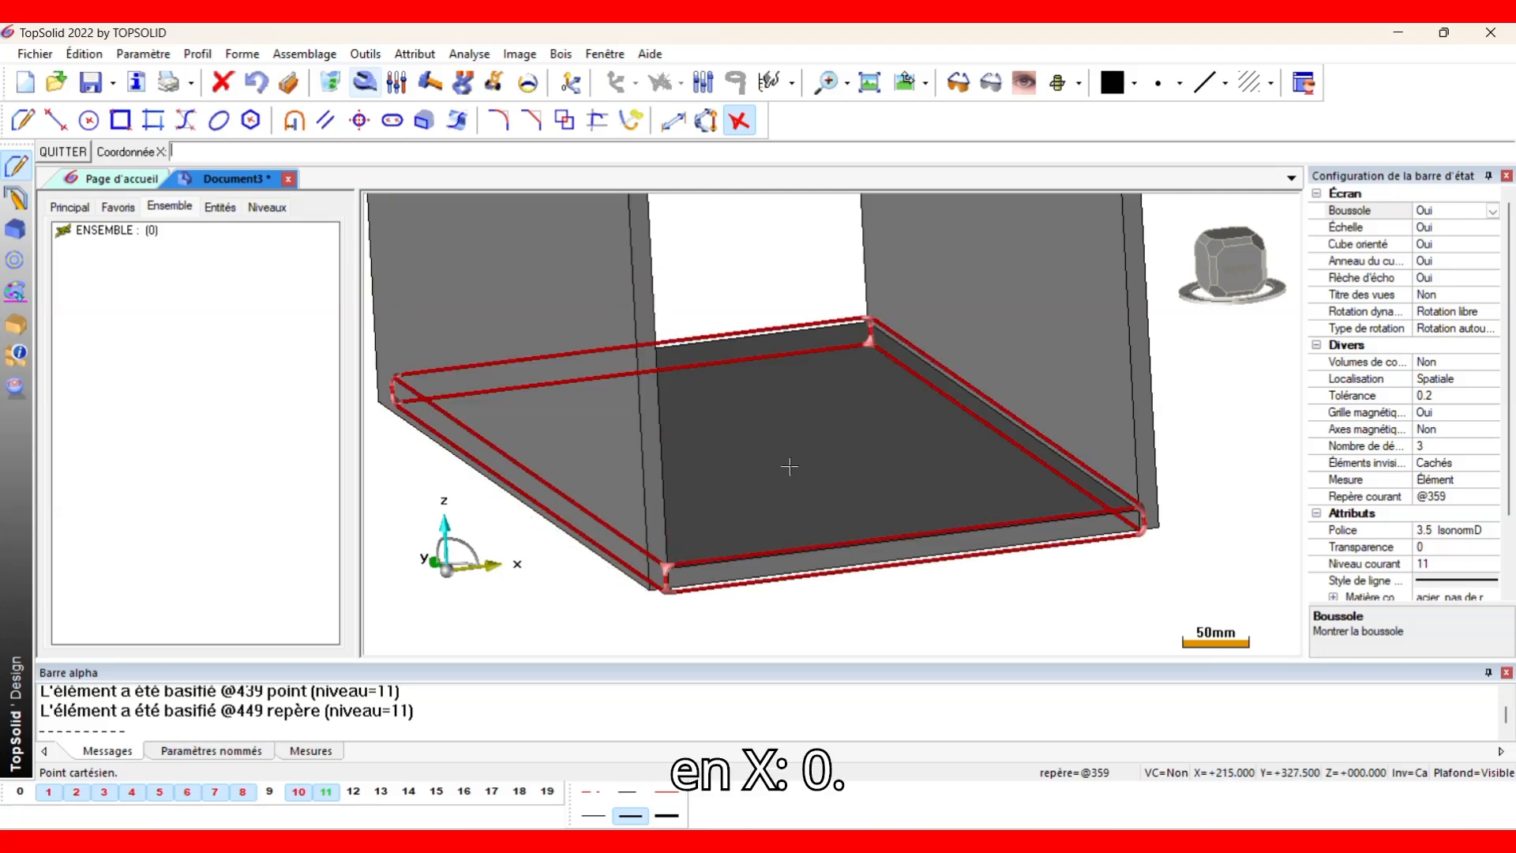
{"action": "type", "text": "0"}
{"action": "key", "text": "Return"}
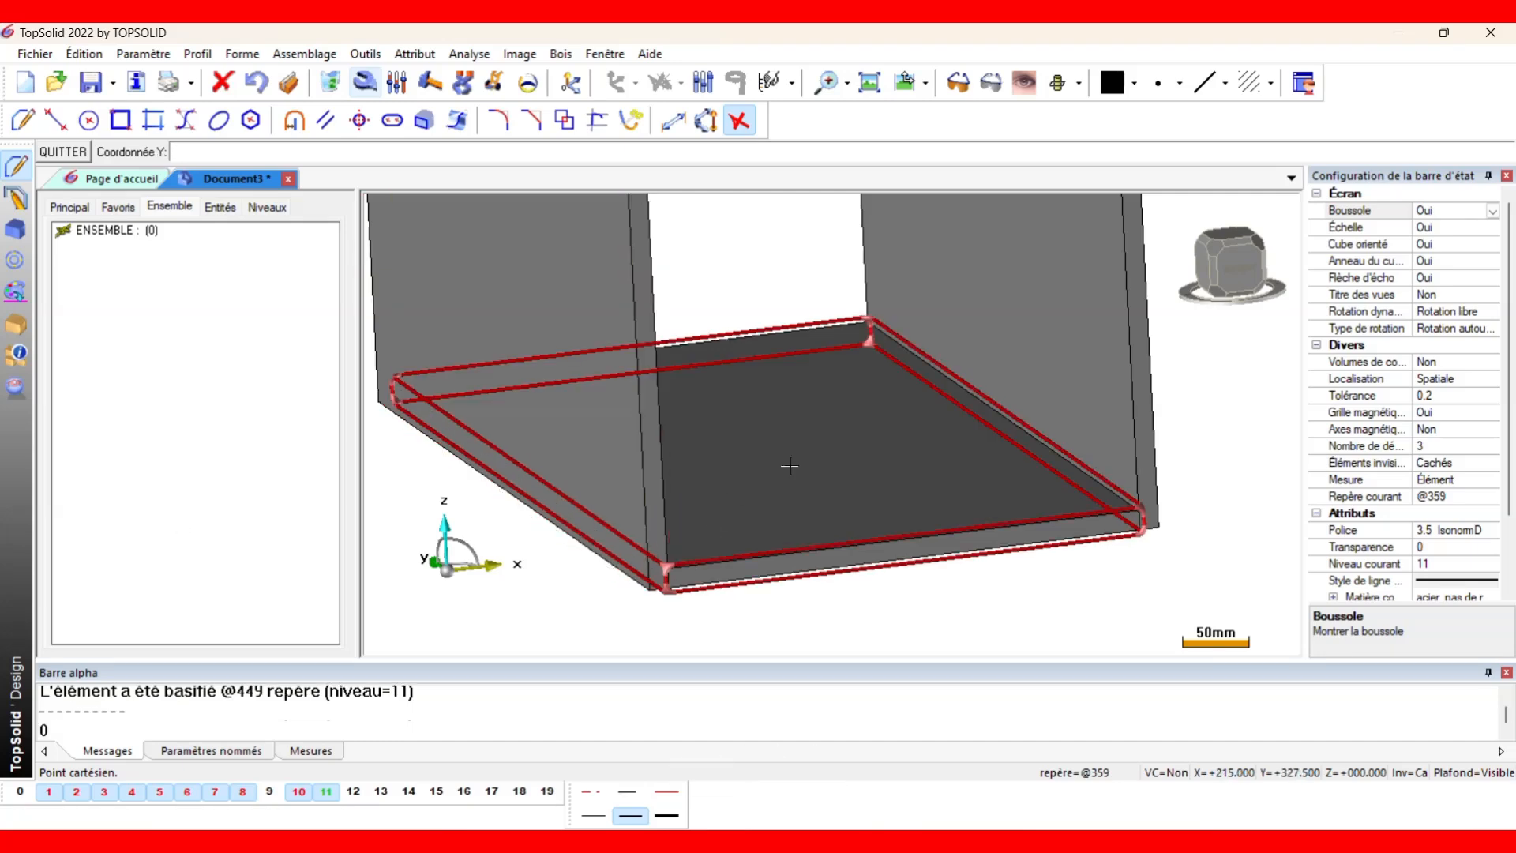
{"action": "type", "text": "0"}
{"action": "key", "text": "Return"}
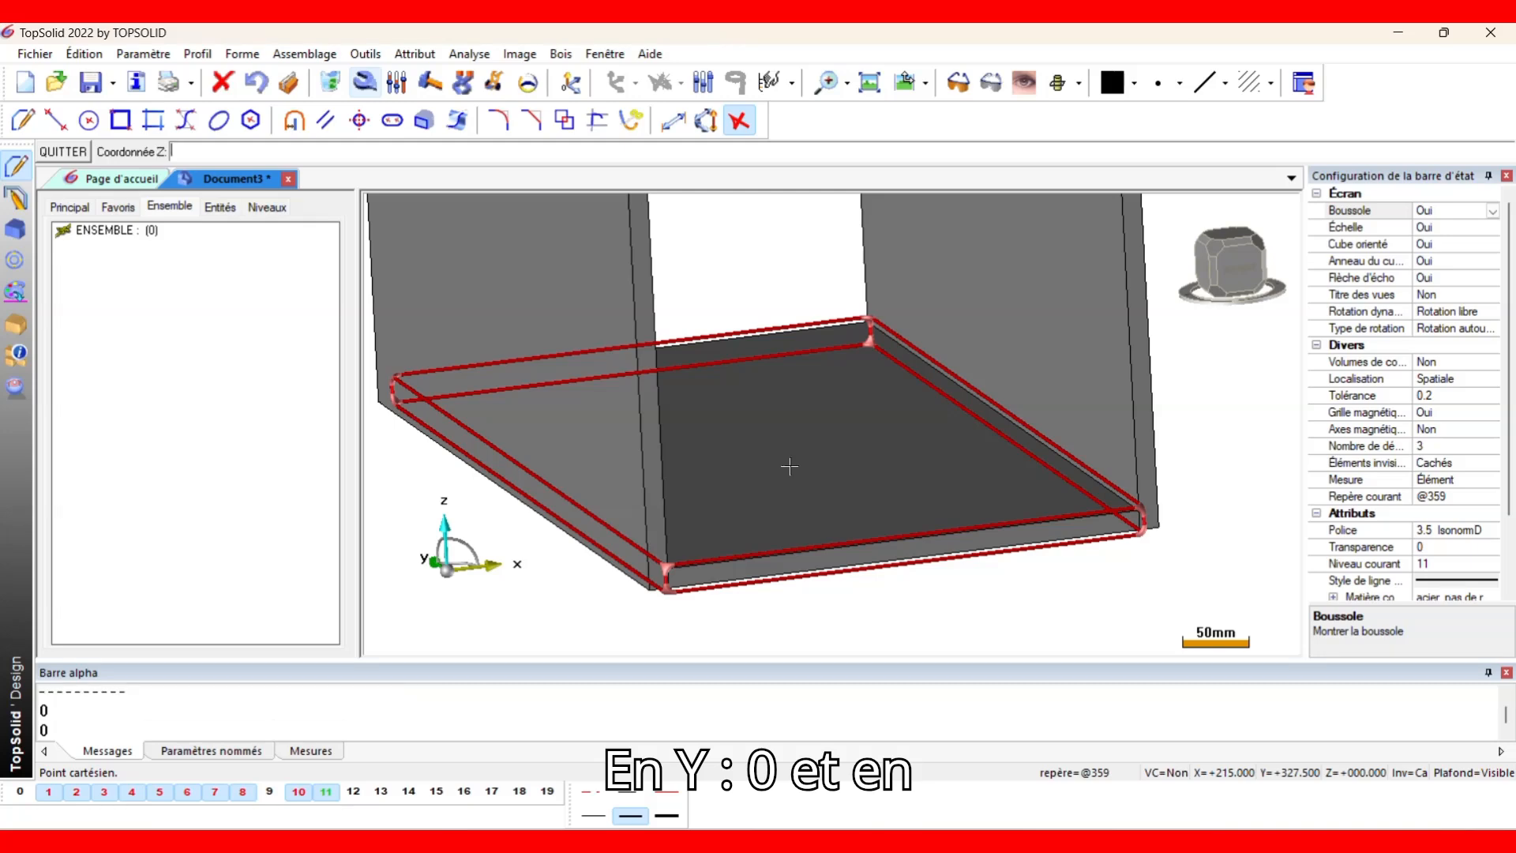
{"action": "type", "text": "377.5"}
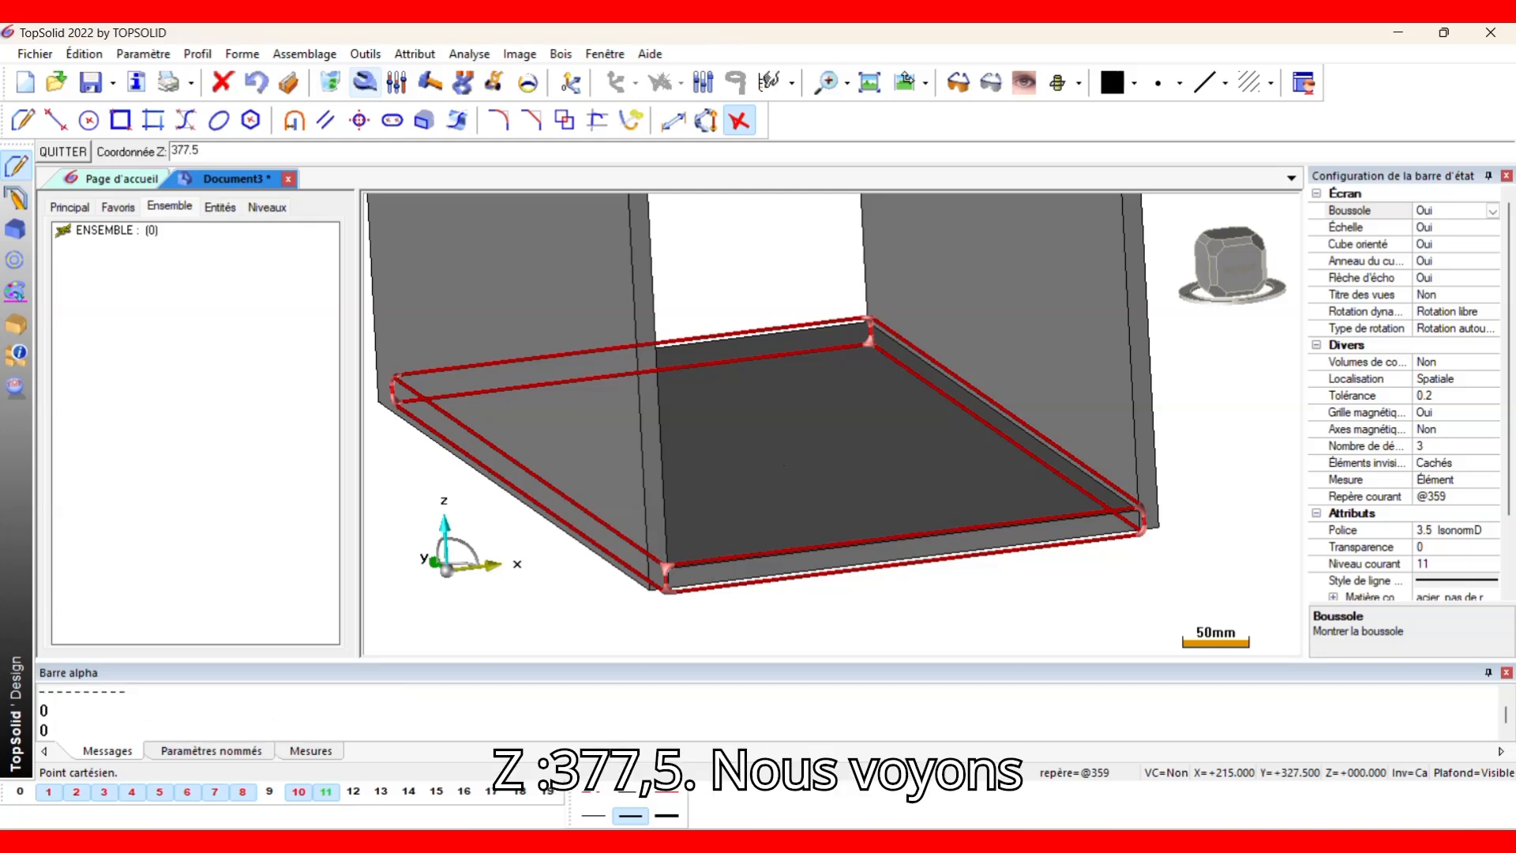
{"action": "key", "text": "Return"}
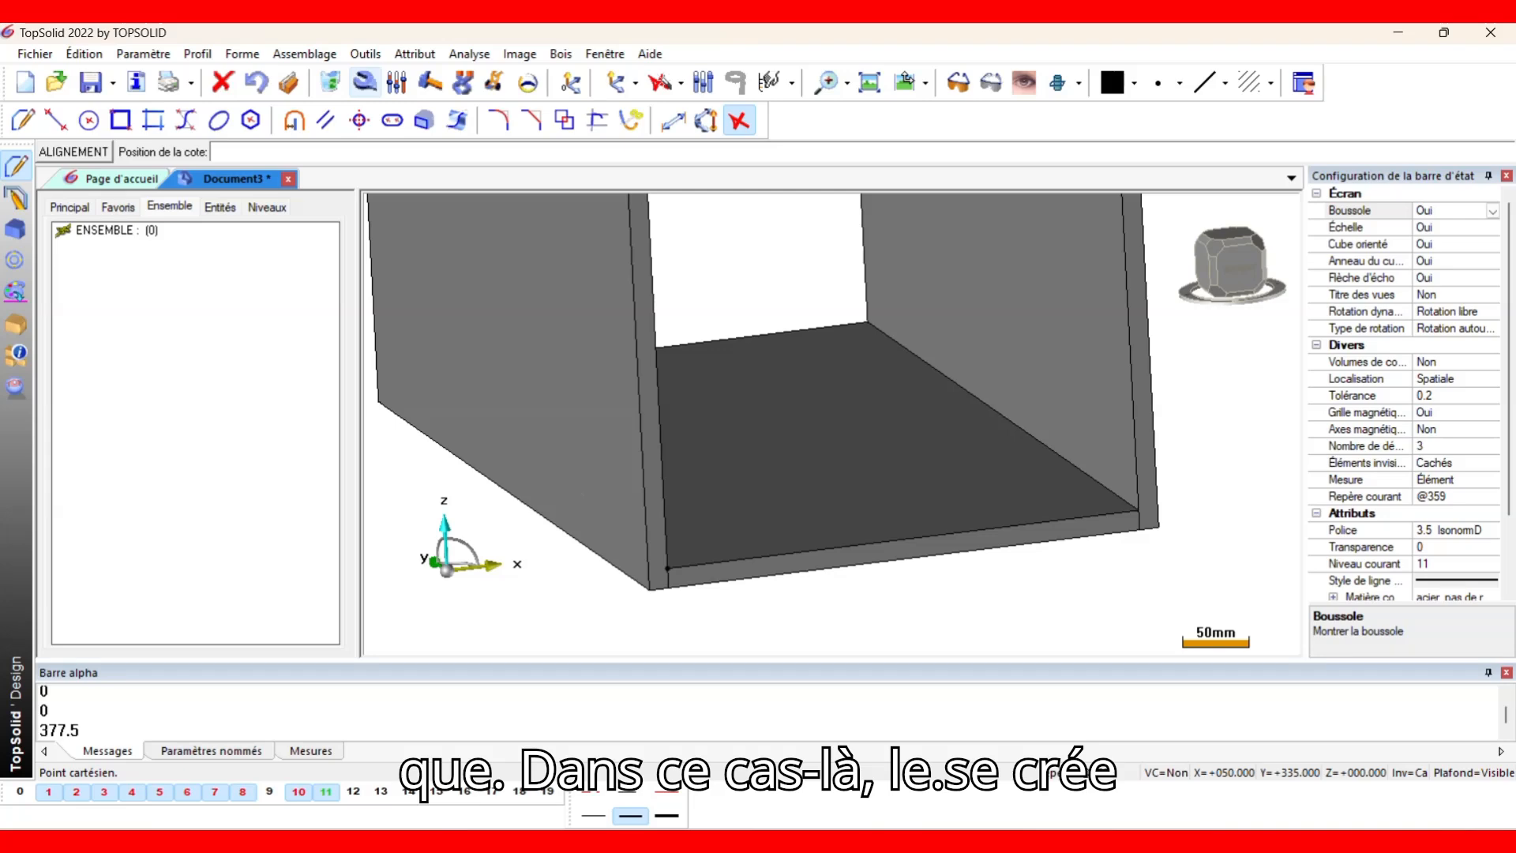
{"action": "left_click", "coordinate": [533, 555]}
Create a second Cartesian point at X 370, Y 0, Z 0 from the raised point on the left side panel.
{"action": "scroll", "coordinate": [533, 555], "scroll_direction": "down", "scroll_amount": 3}
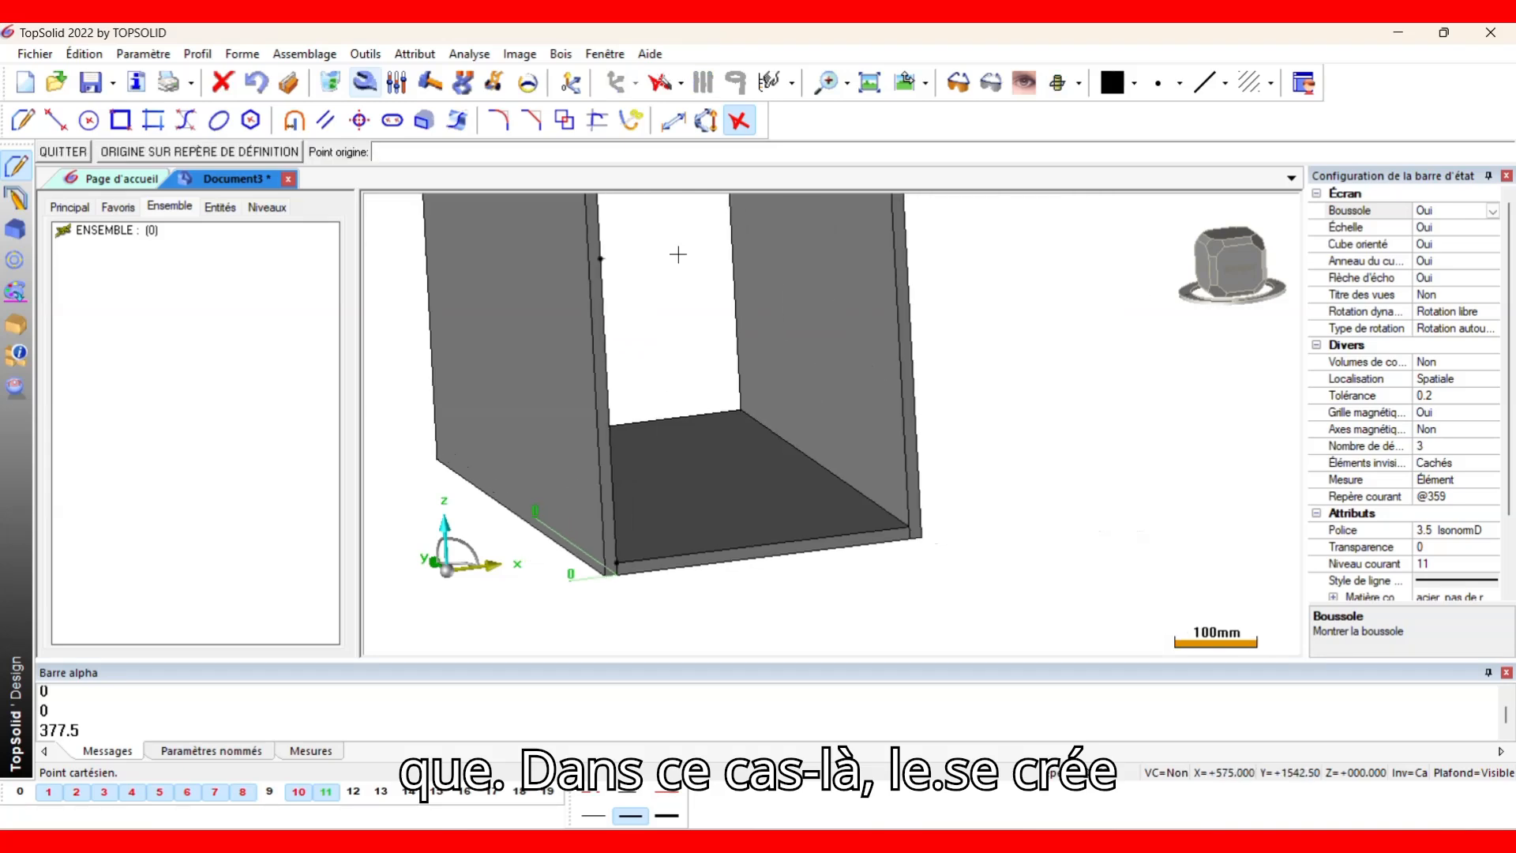
{"action": "middle_click_drag", "start_coordinate": [634, 260], "coordinate": [512, 284]}
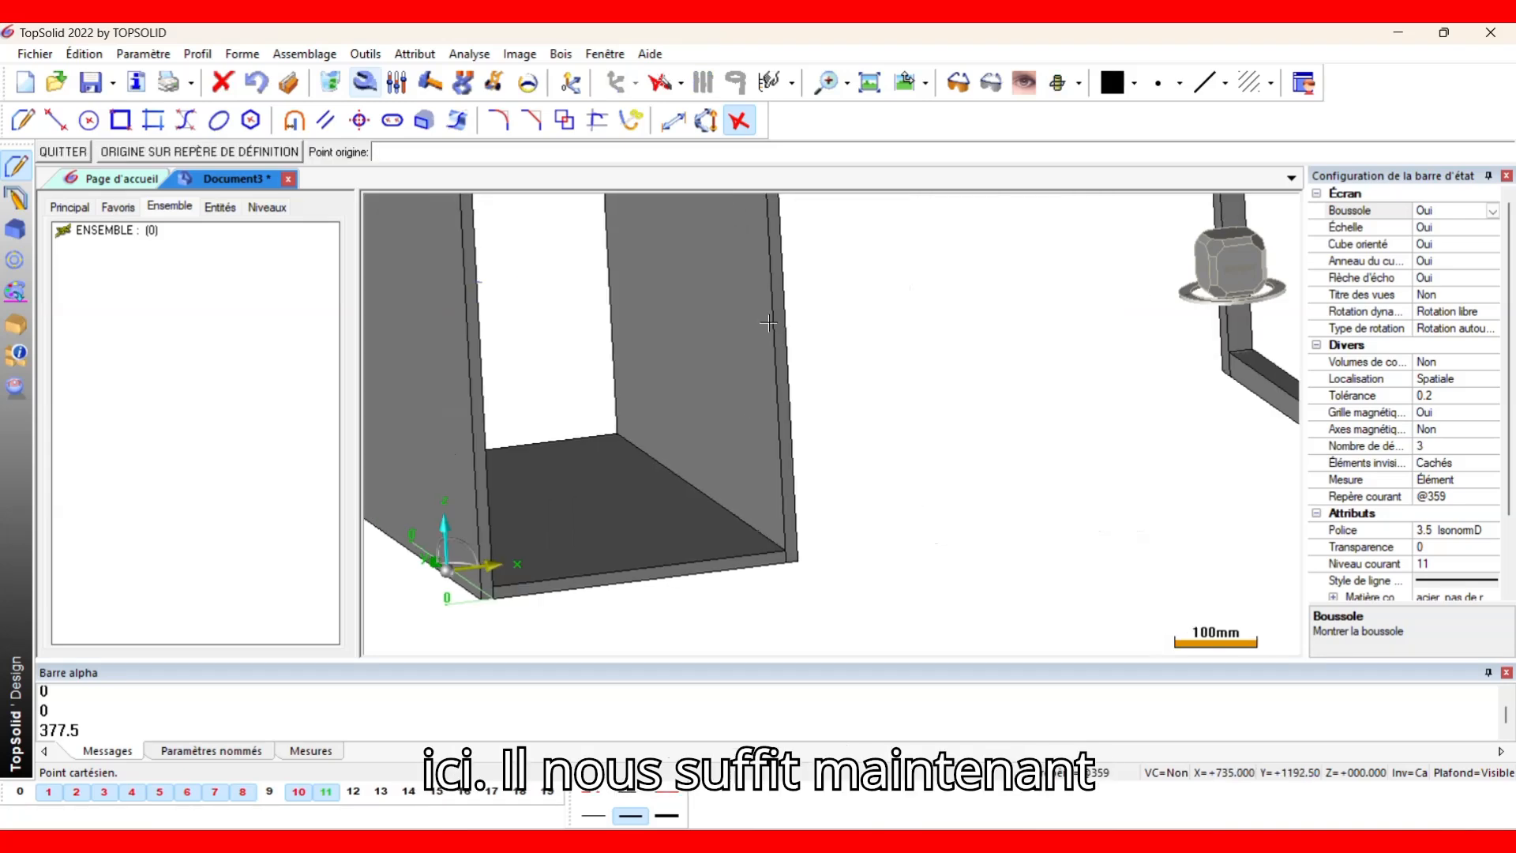
{"action": "scroll", "coordinate": [751, 326], "scroll_direction": "up", "scroll_amount": 1}
{"action": "scroll", "coordinate": [462, 273], "scroll_direction": "up", "scroll_amount": 1}
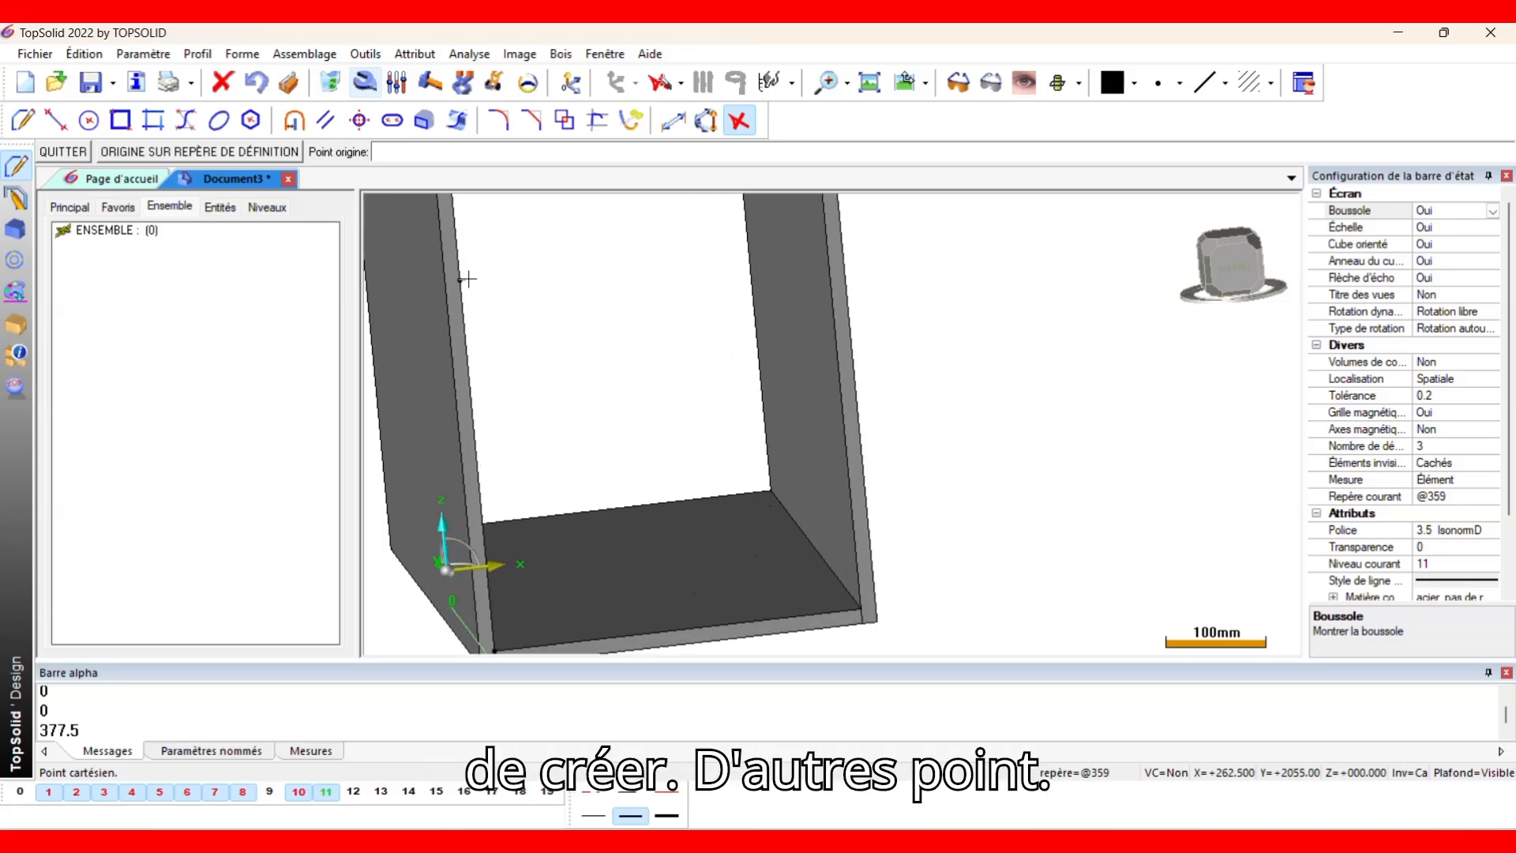
{"action": "left_click", "coordinate": [461, 280]}
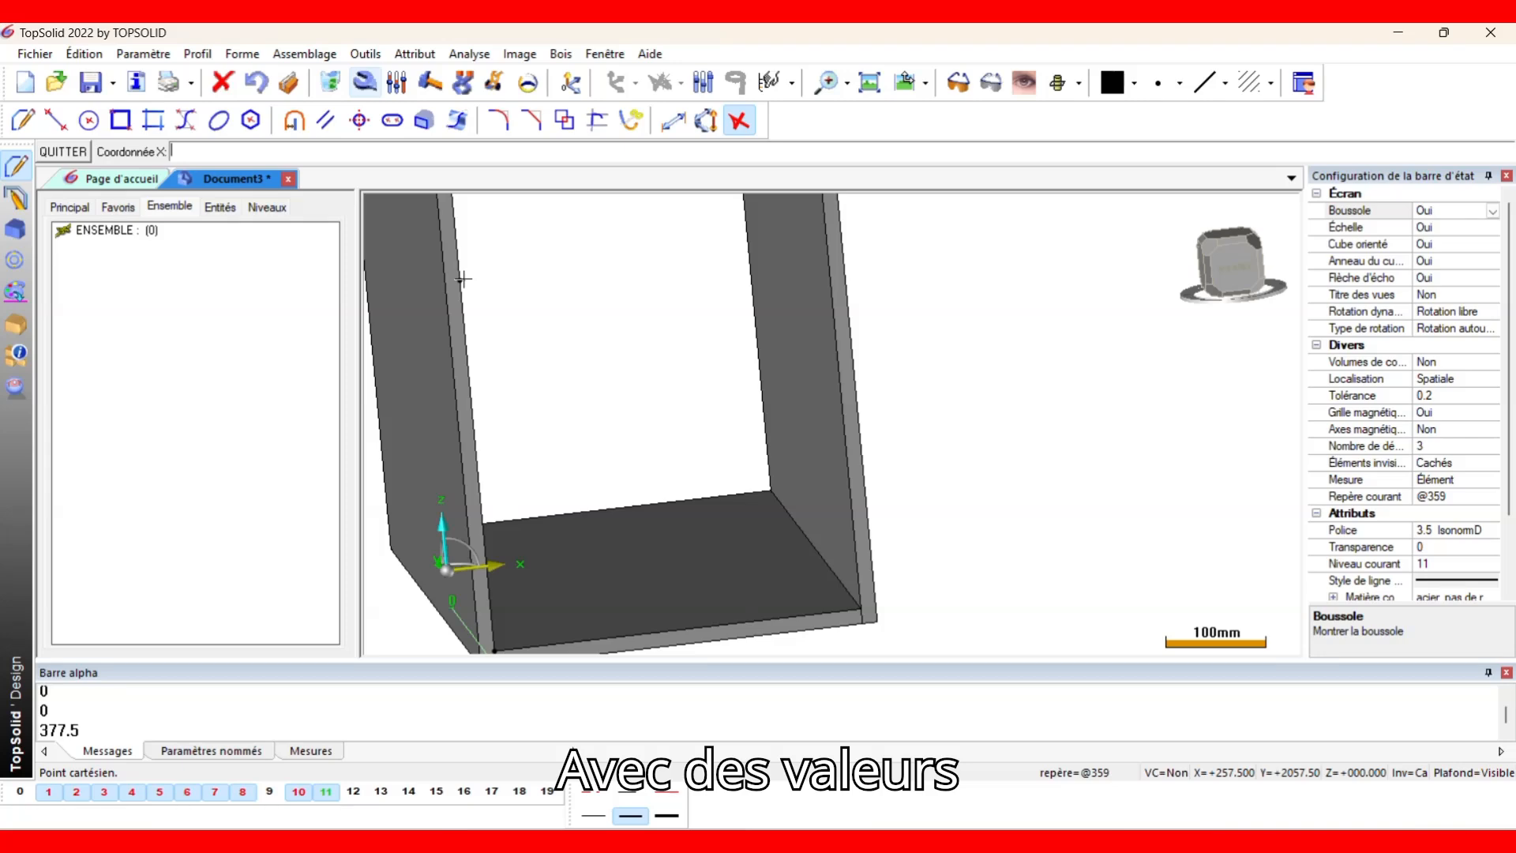
{"action": "type", "text": "370"}
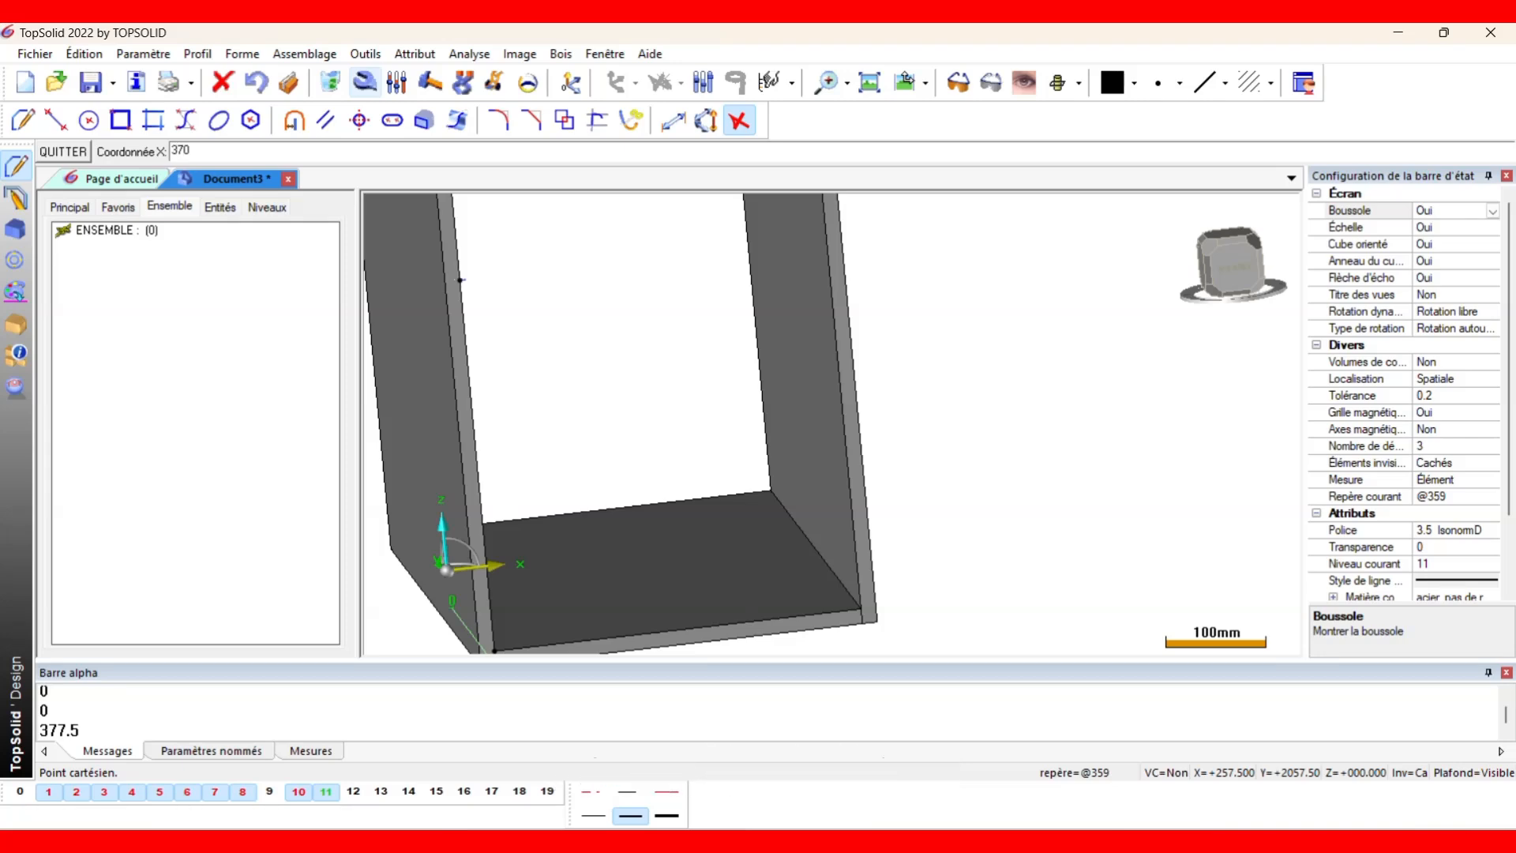
{"action": "key", "text": "Return"}
{"action": "type", "text": "0"}
{"action": "key", "text": "Return"}
{"action": "type", "text": "0"}
{"action": "key", "text": "Return"}
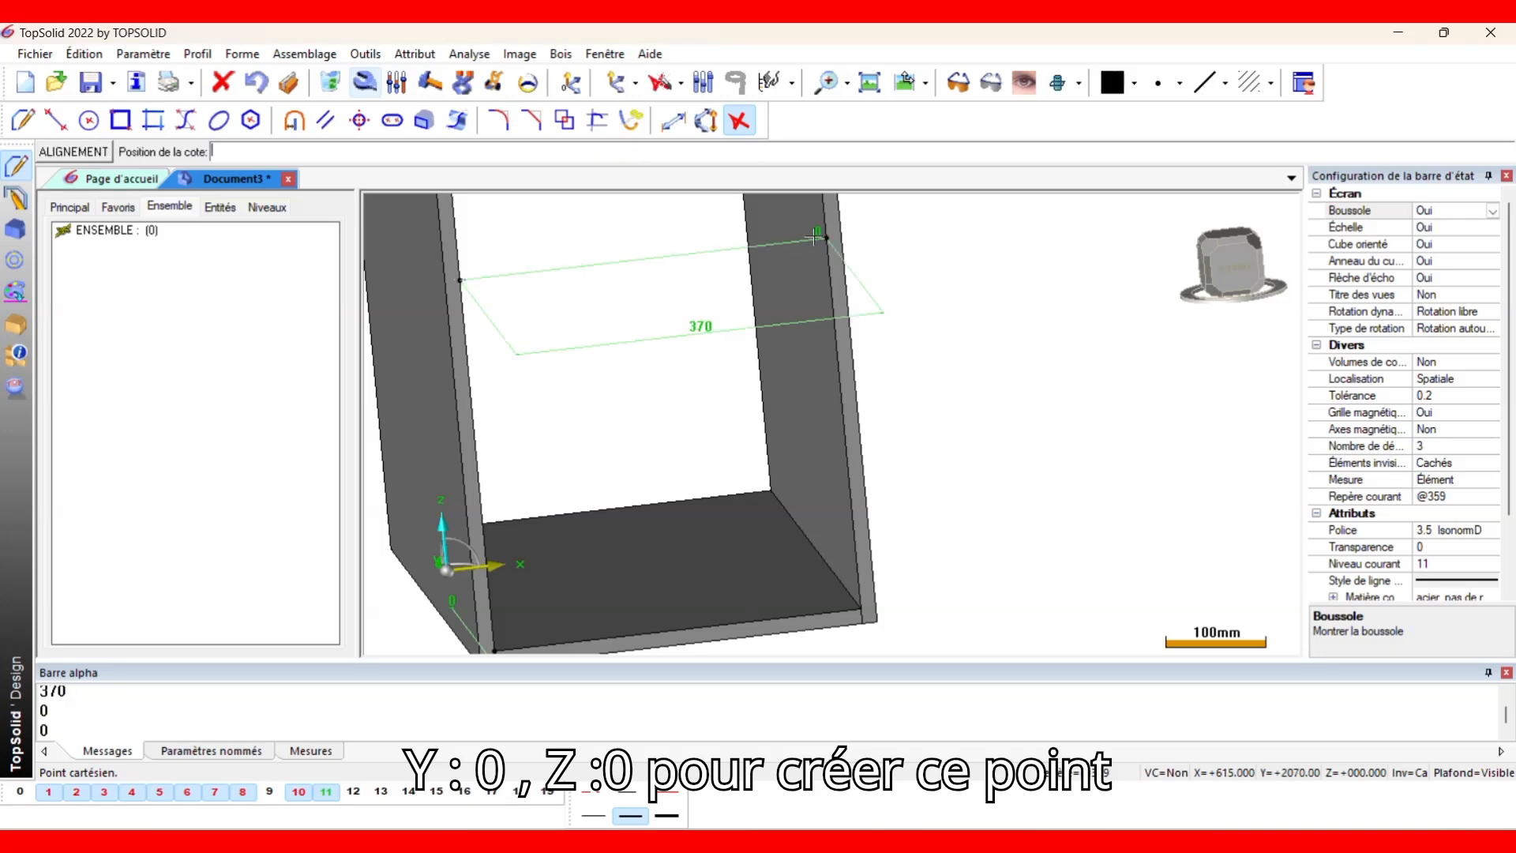
{"action": "left_click", "coordinate": [876, 227]}
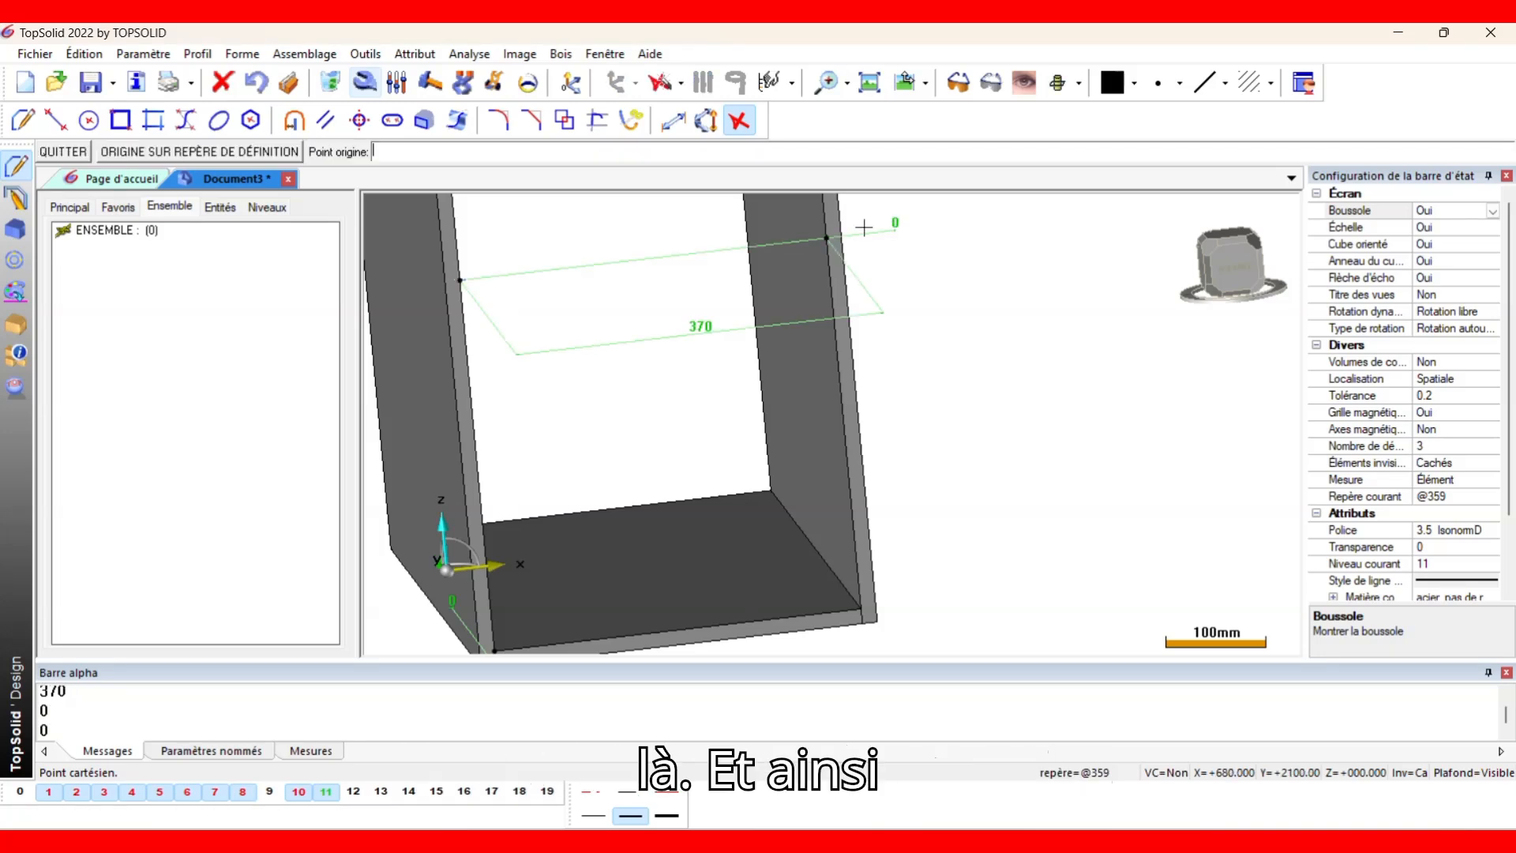
Create a Cartesian point at X 0, Y 680, Z 0 from the raised point on the left side panel, placing its dimensions beside the panel.
{"action": "left_click", "coordinate": [459, 280]}
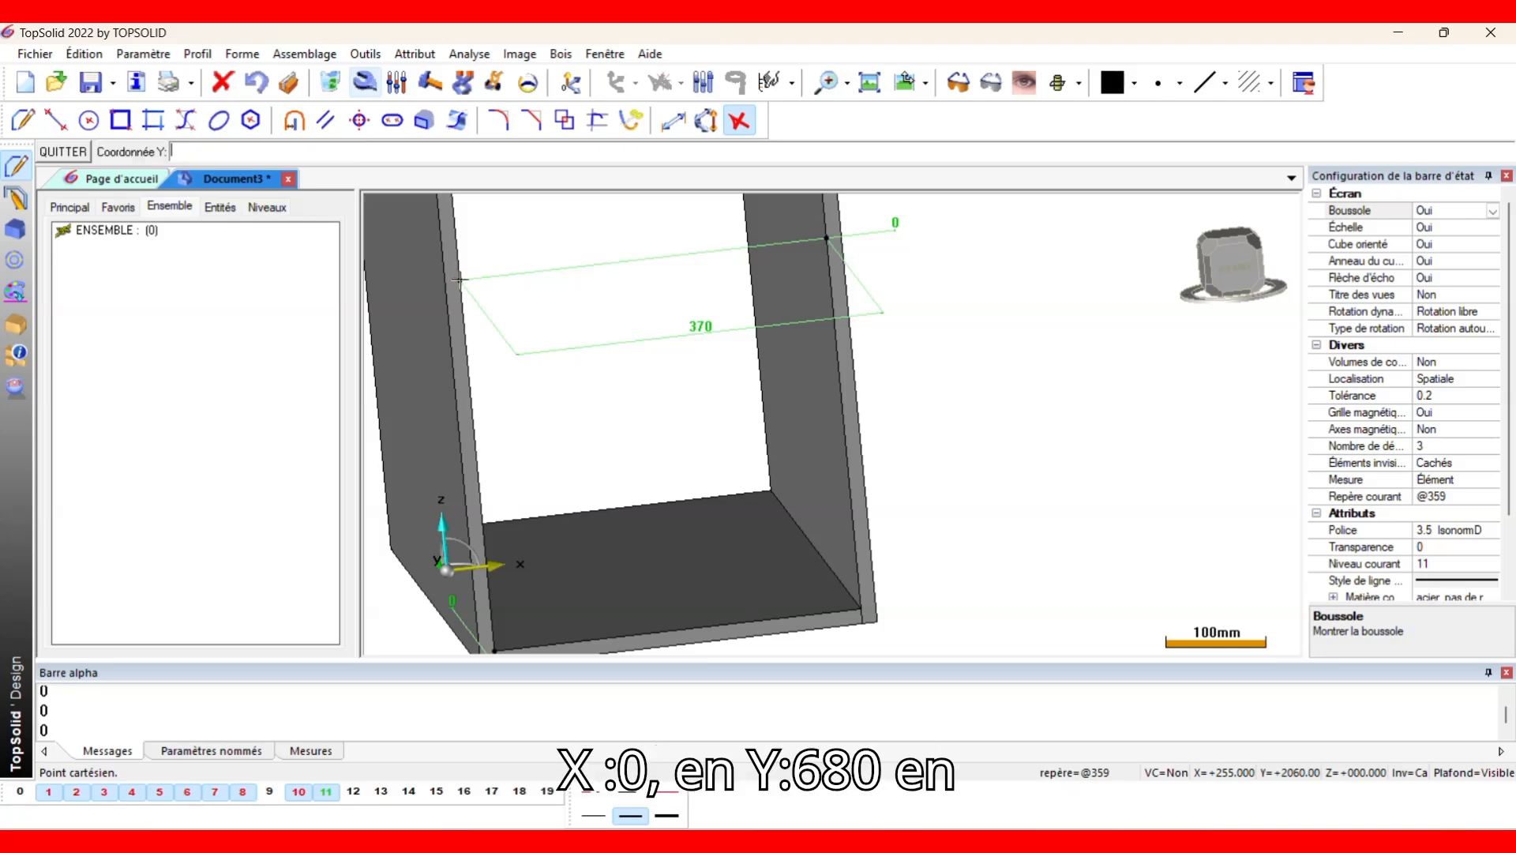
{"action": "type", "text": "680"}
{"action": "key", "text": "Return"}
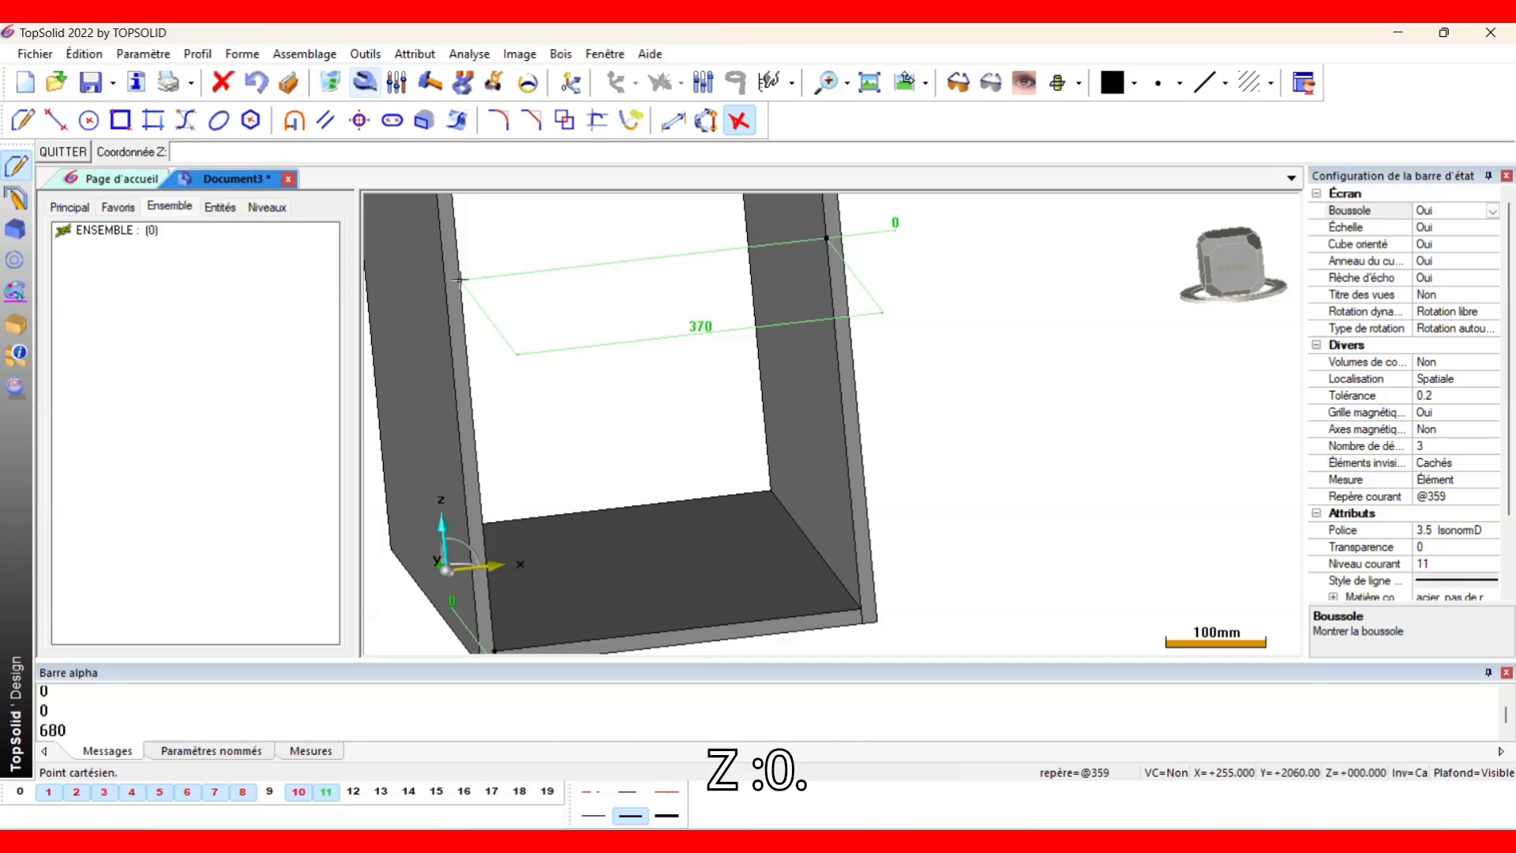
{"action": "type", "text": "0"}
{"action": "key", "text": "Return"}
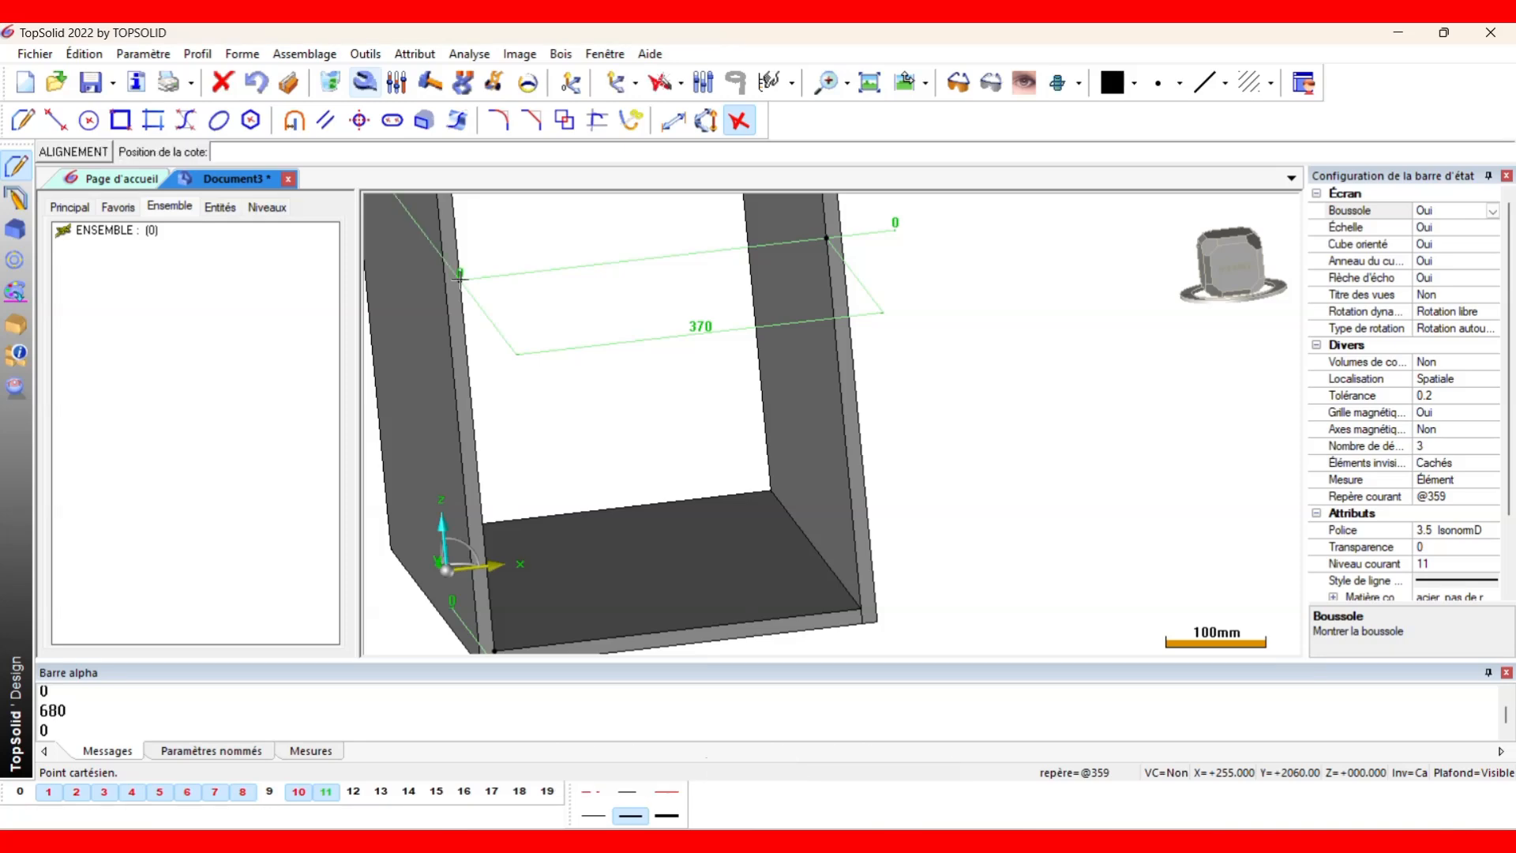
{"action": "scroll", "coordinate": [489, 318], "scroll_direction": "down", "scroll_amount": 3}
{"action": "middle_click_drag", "start_coordinate": [489, 318], "coordinate": [567, 401]}
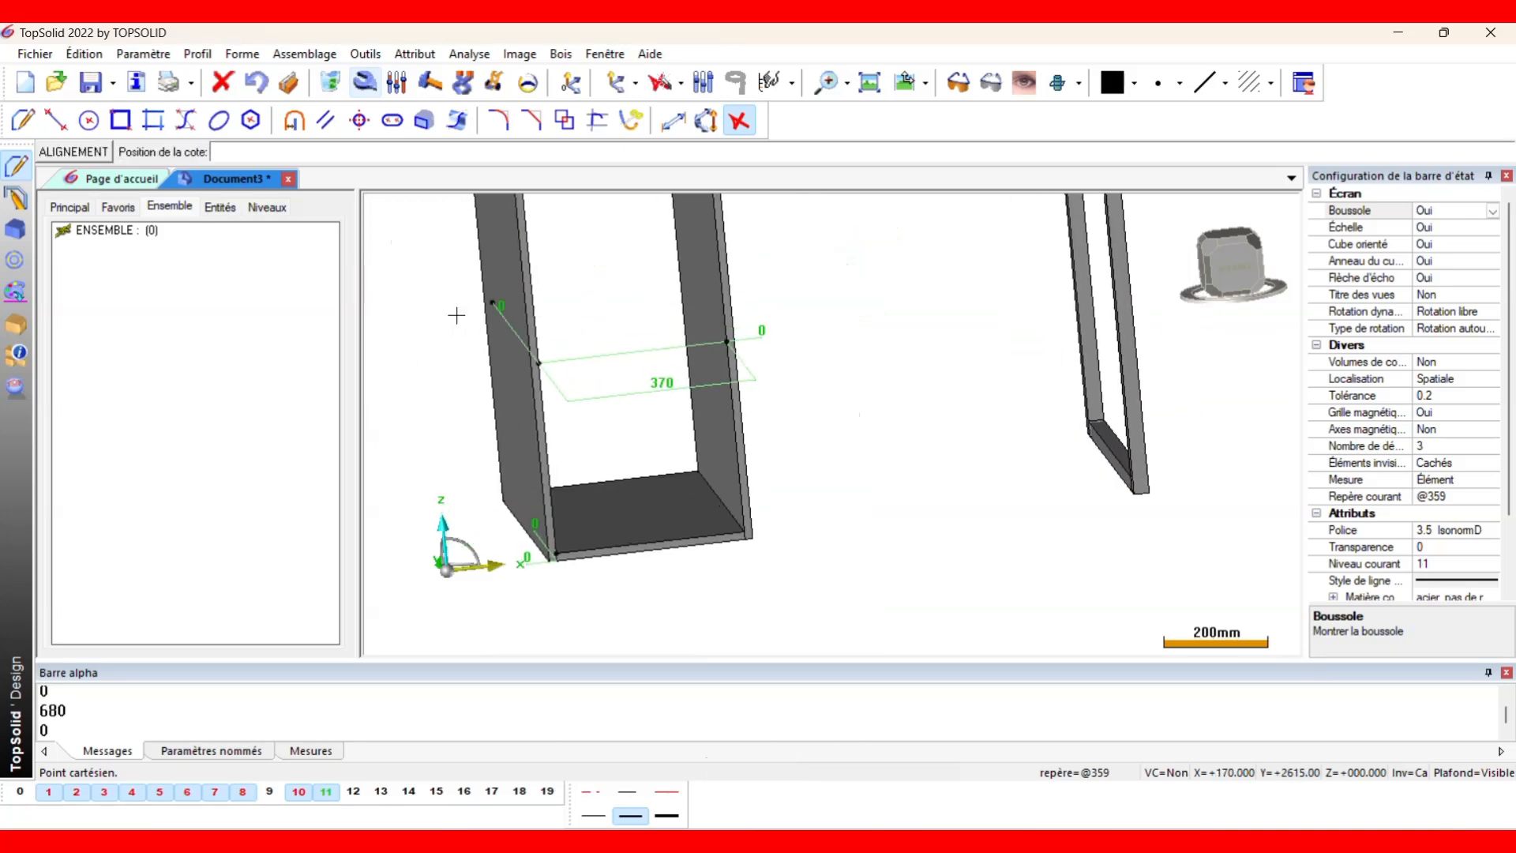
{"action": "left_click", "coordinate": [433, 285]}
{"action": "left_click", "coordinate": [439, 322]}
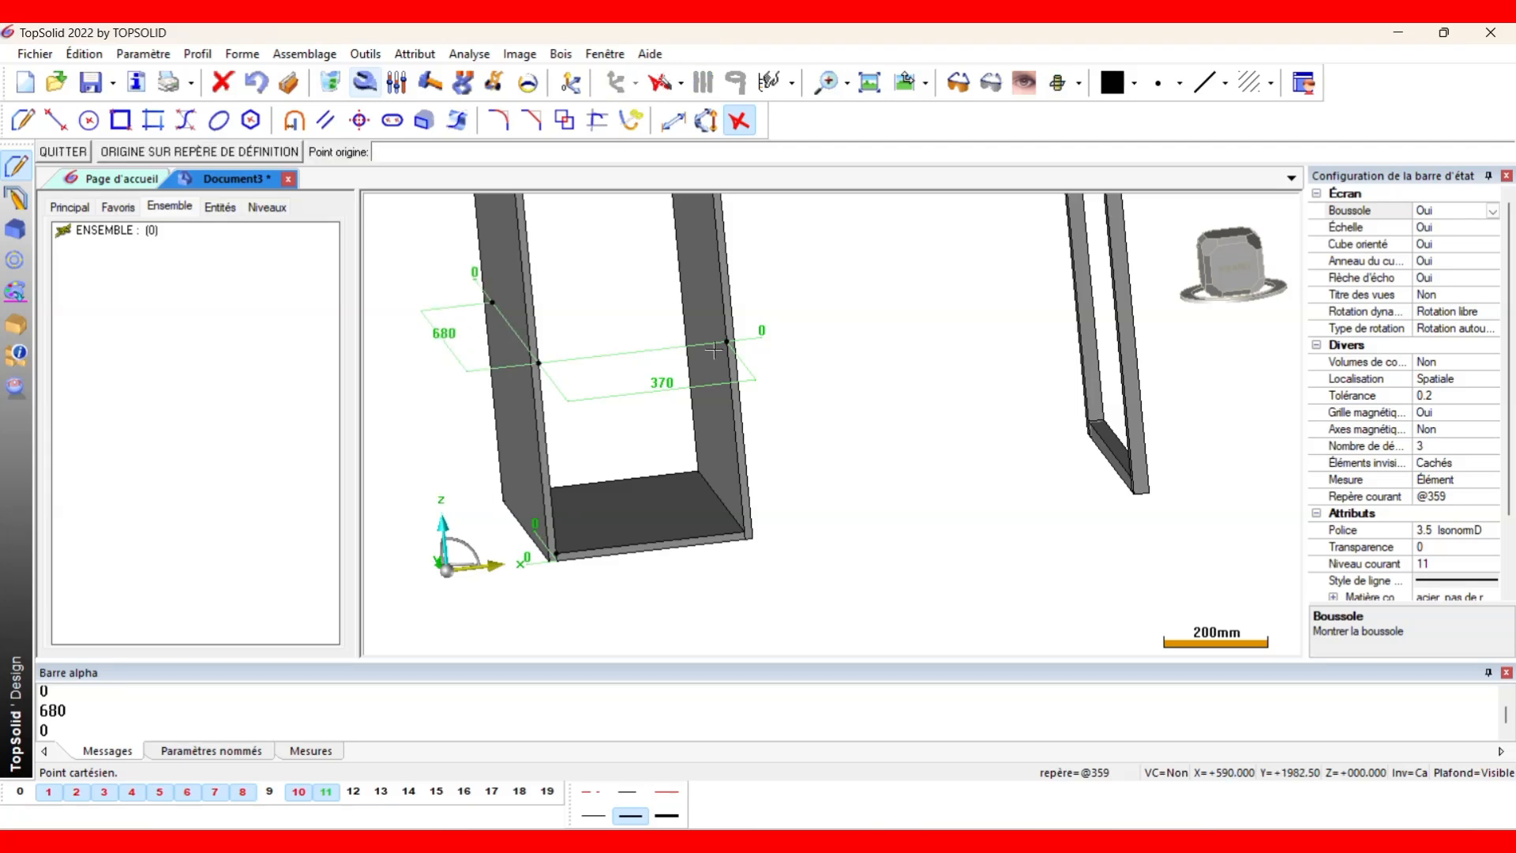
Create a Cartesian point at X 0, Y 680, Z 0 from the raised point on the right side panel, placing its dimension beside it.
{"action": "left_click", "coordinate": [727, 341]}
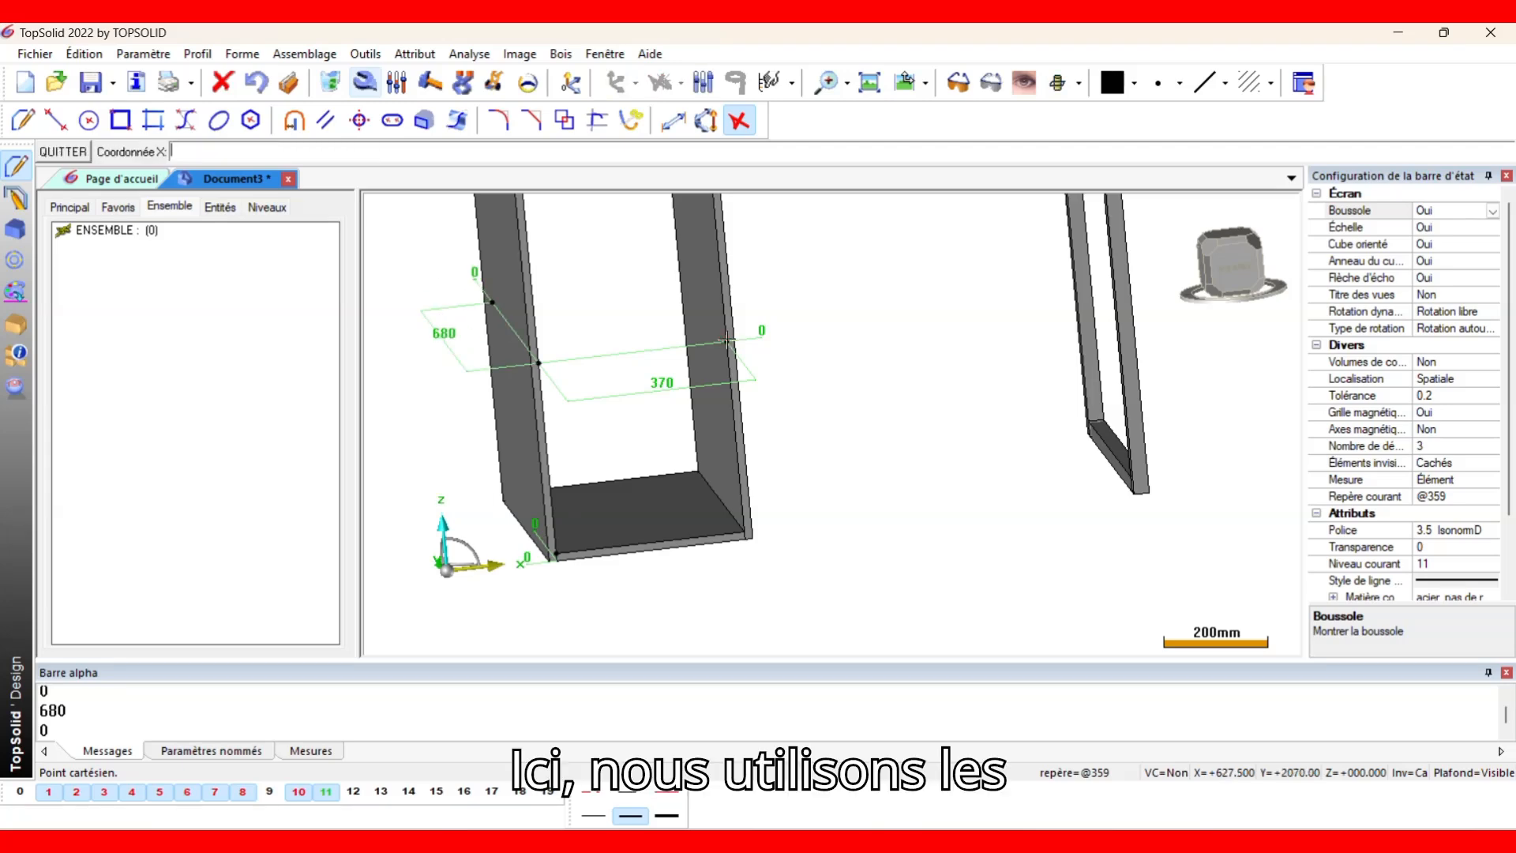
{"action": "type", "text": "0"}
{"action": "key", "text": "Return"}
{"action": "type", "text": "6"}
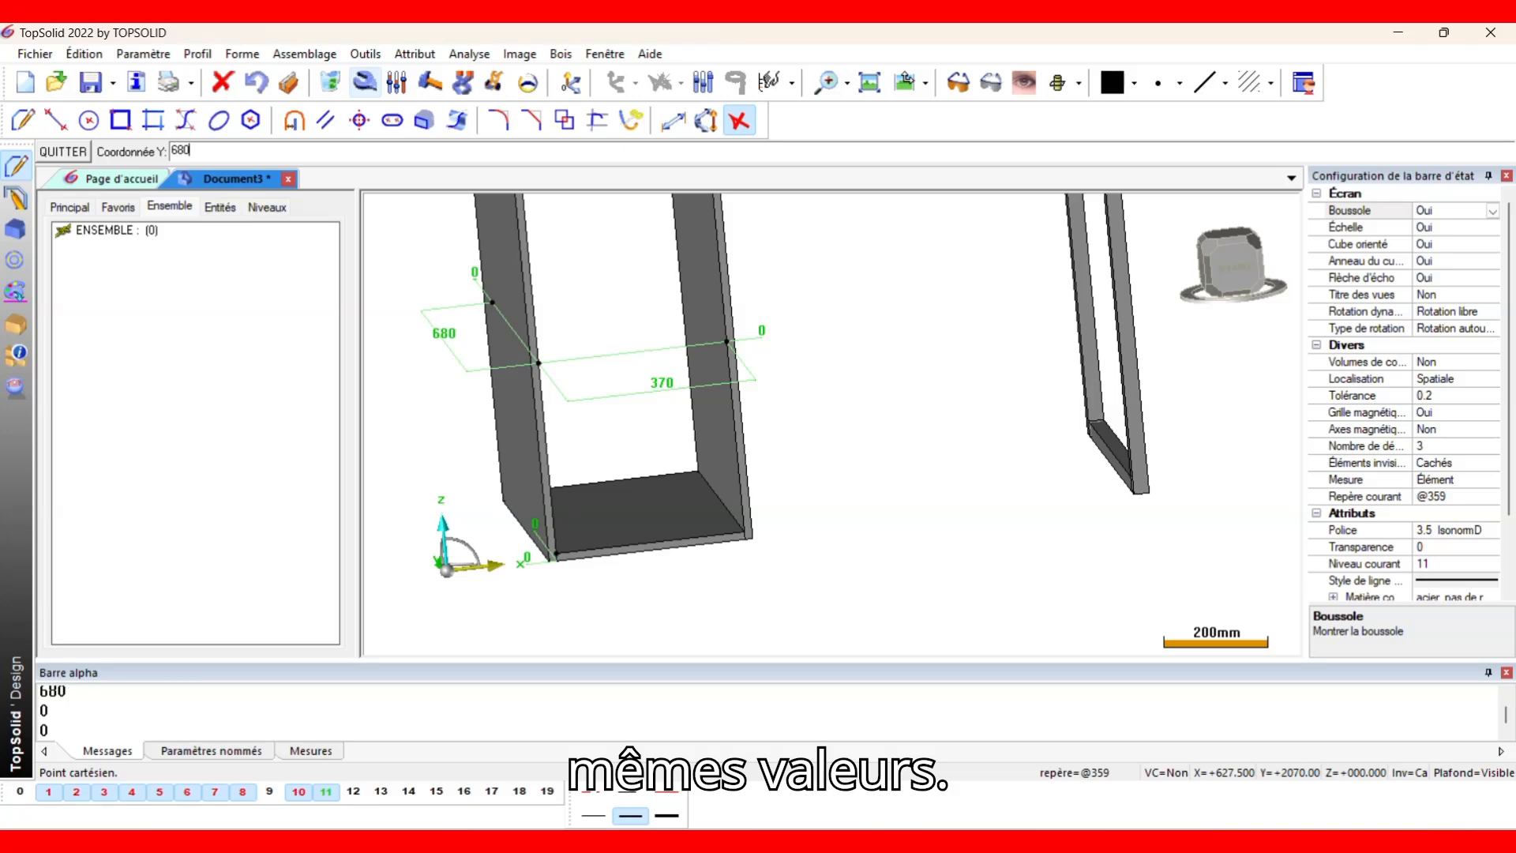
{"action": "type", "text": "80"}
{"action": "key", "text": "Return"}
{"action": "key", "text": "Return"}
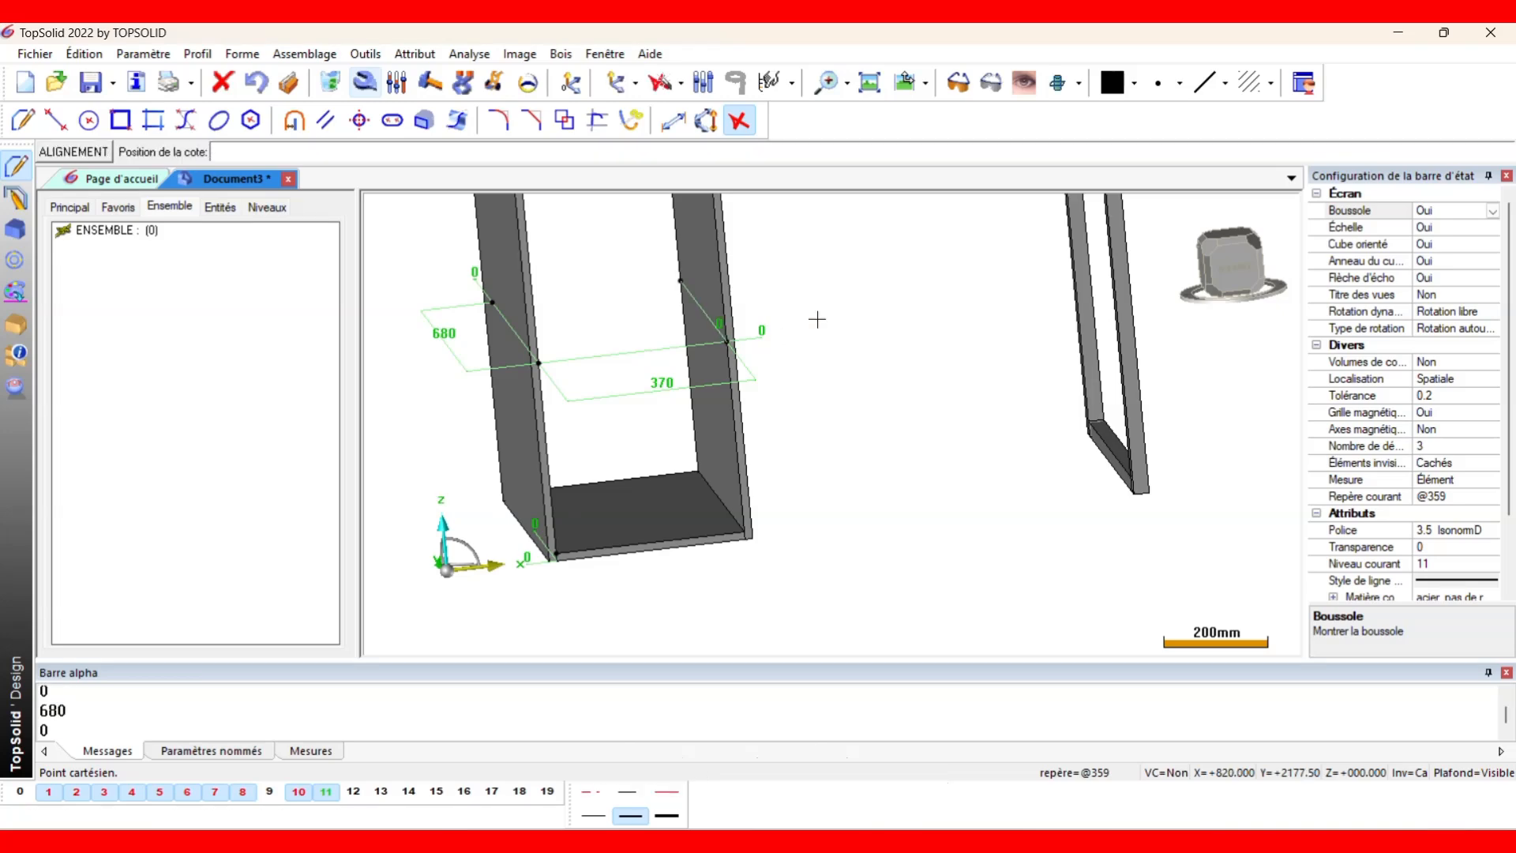
{"action": "left_click", "coordinate": [817, 320]}
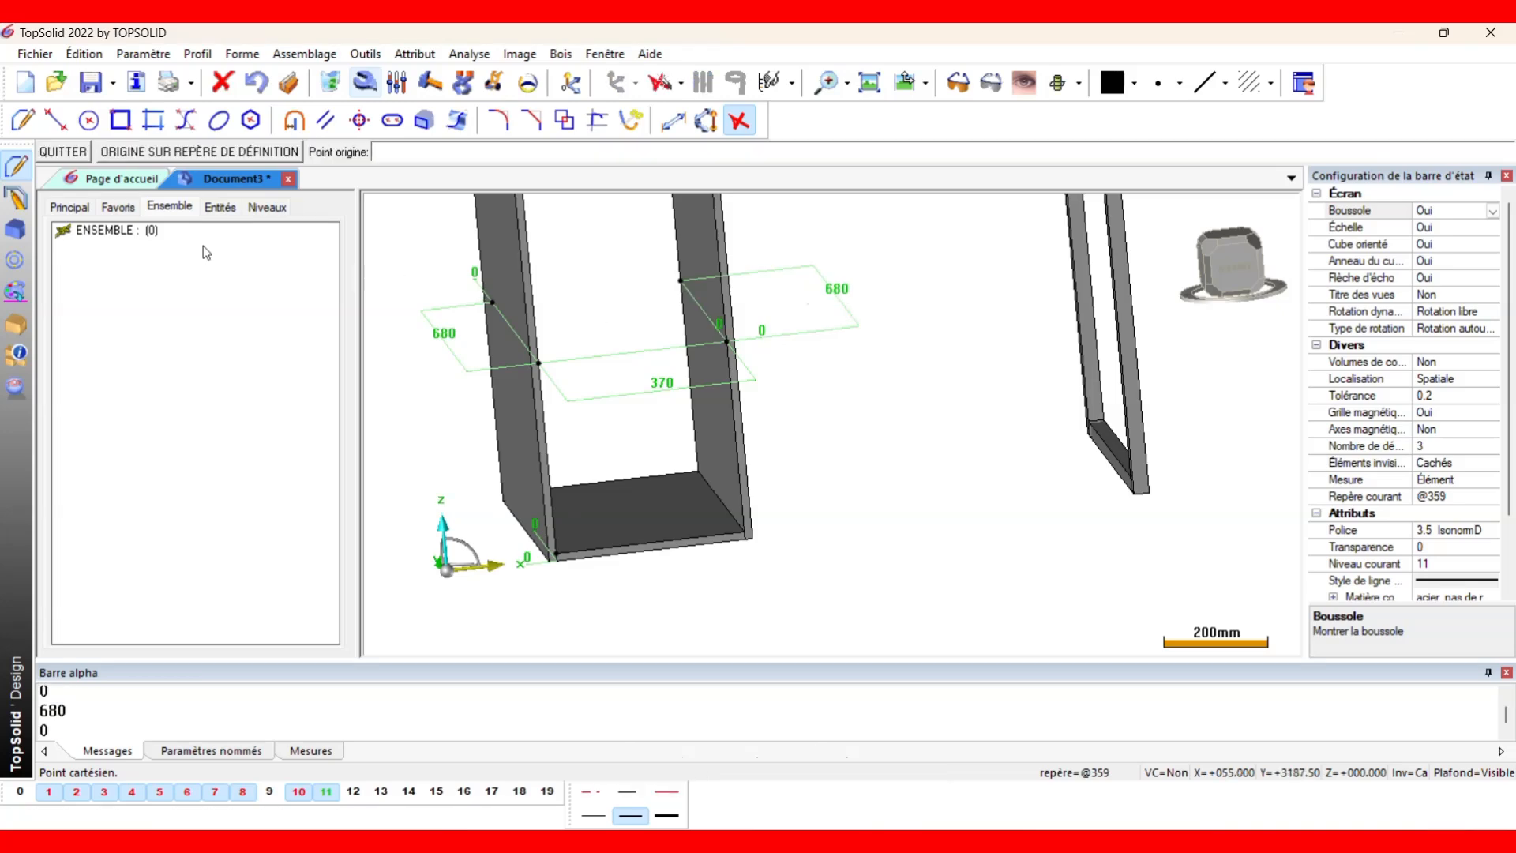
Make layer 12 the current layer.
{"action": "left_click", "coordinate": [356, 793]}
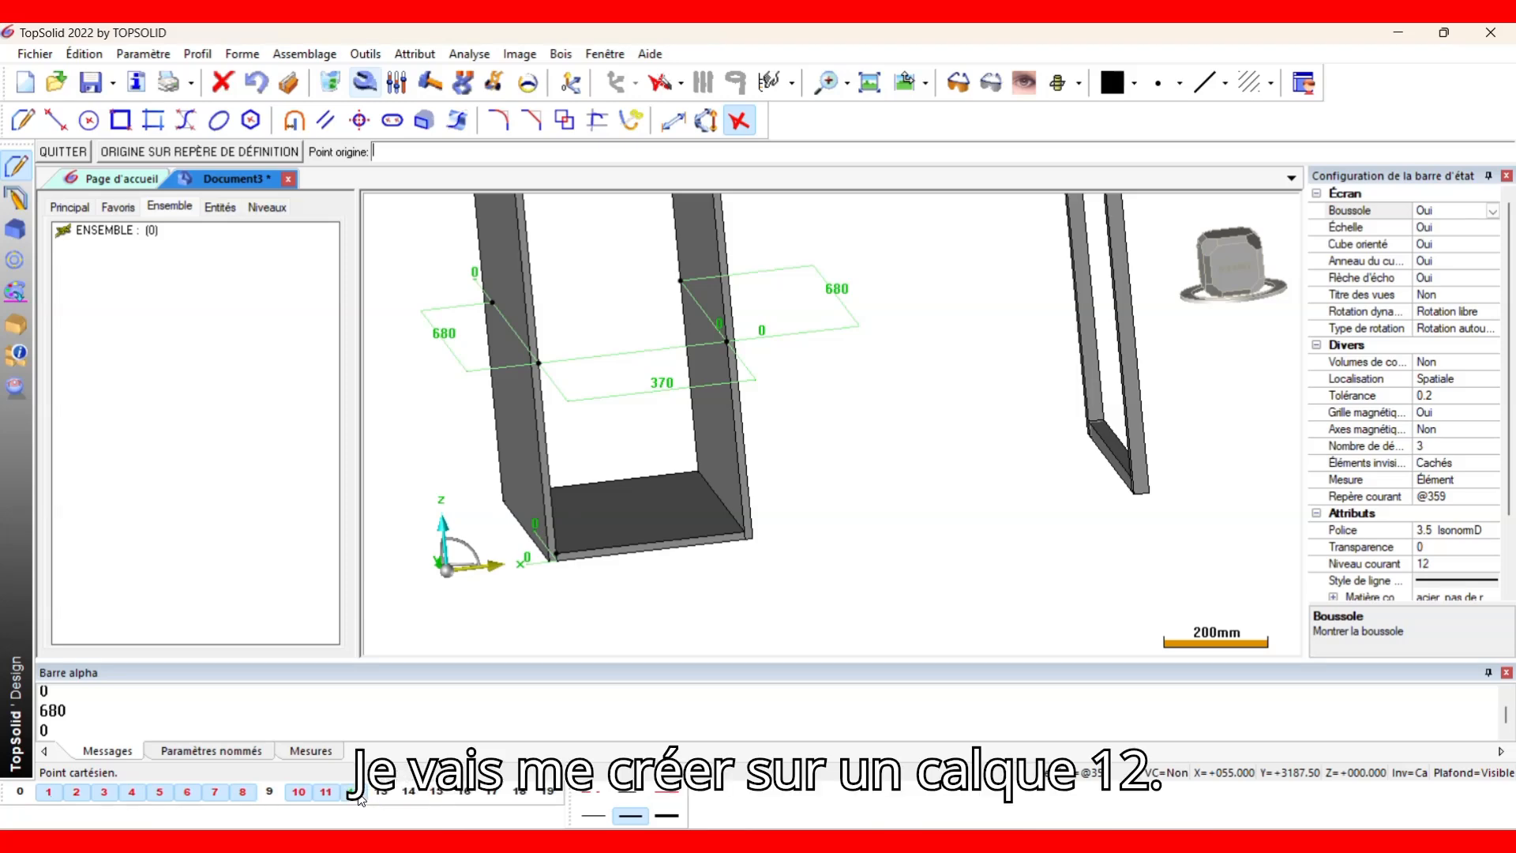
{"action": "left_click", "coordinate": [19, 170]}
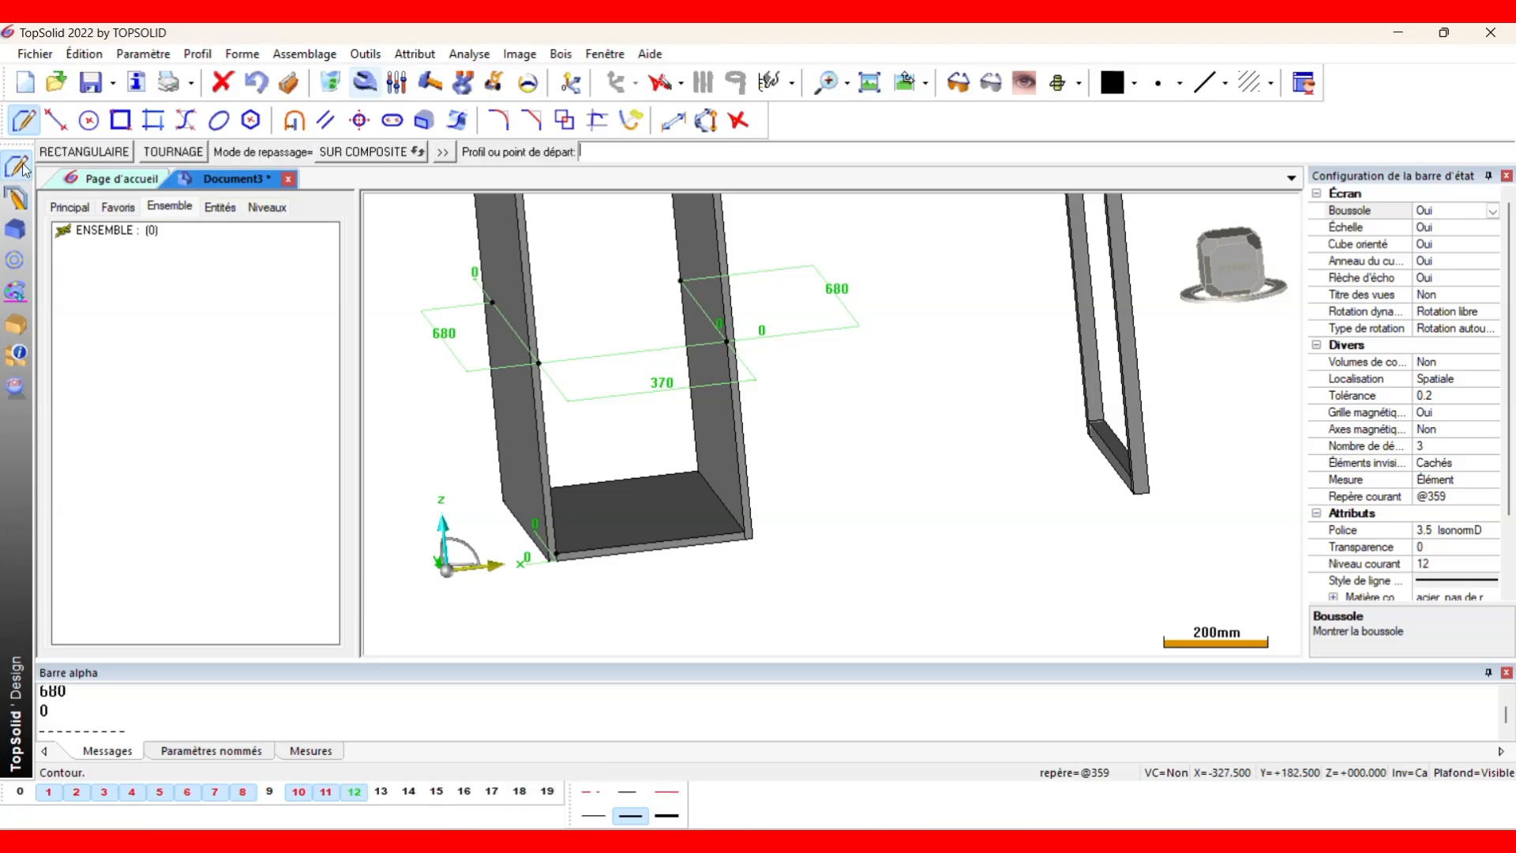
{"action": "left_click", "coordinate": [71, 152]}
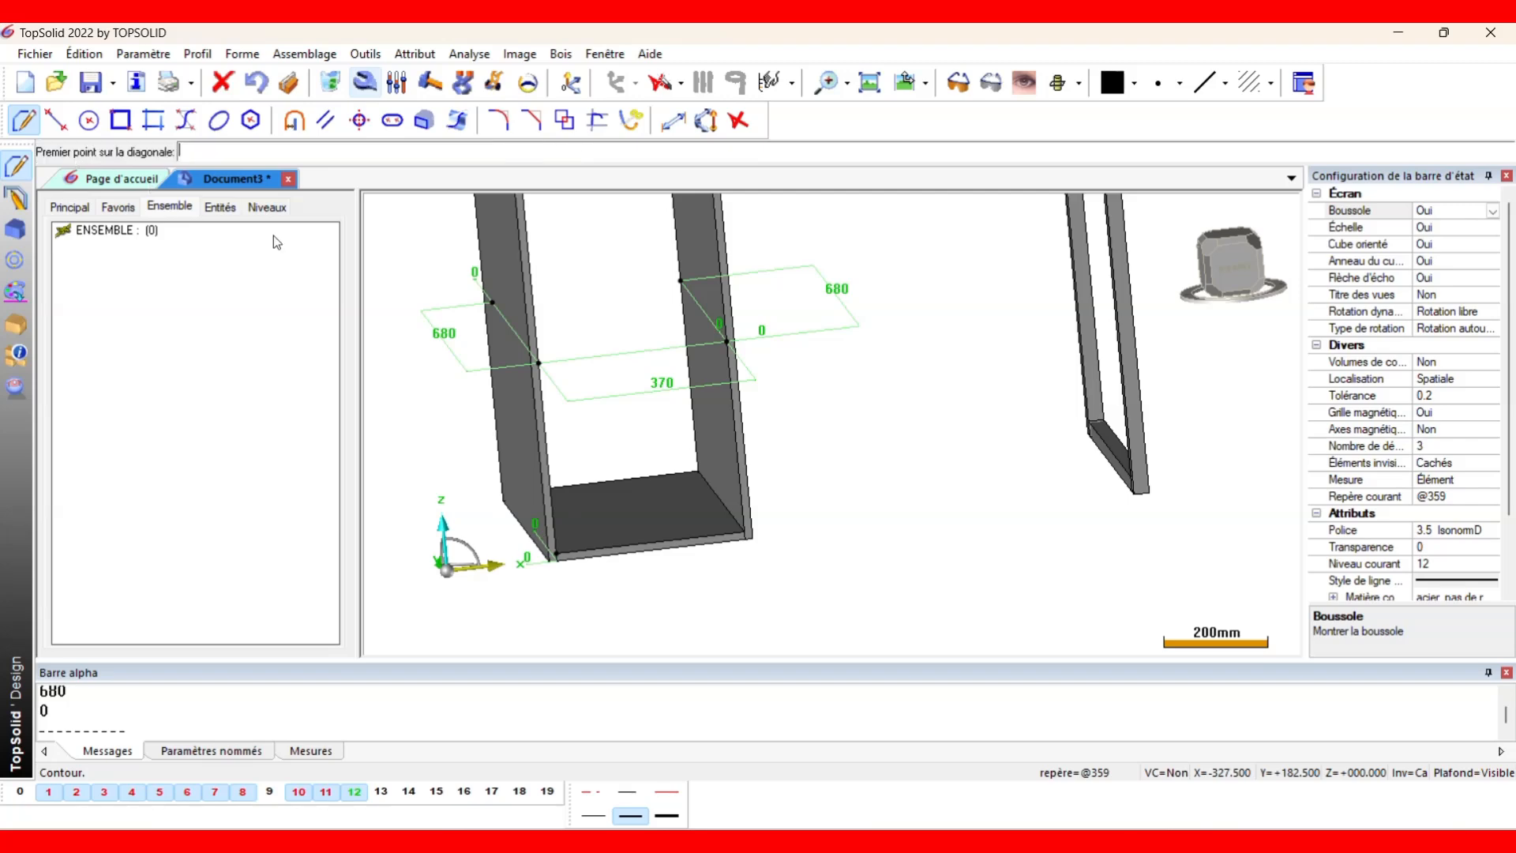
{"action": "left_click", "coordinate": [493, 301]}
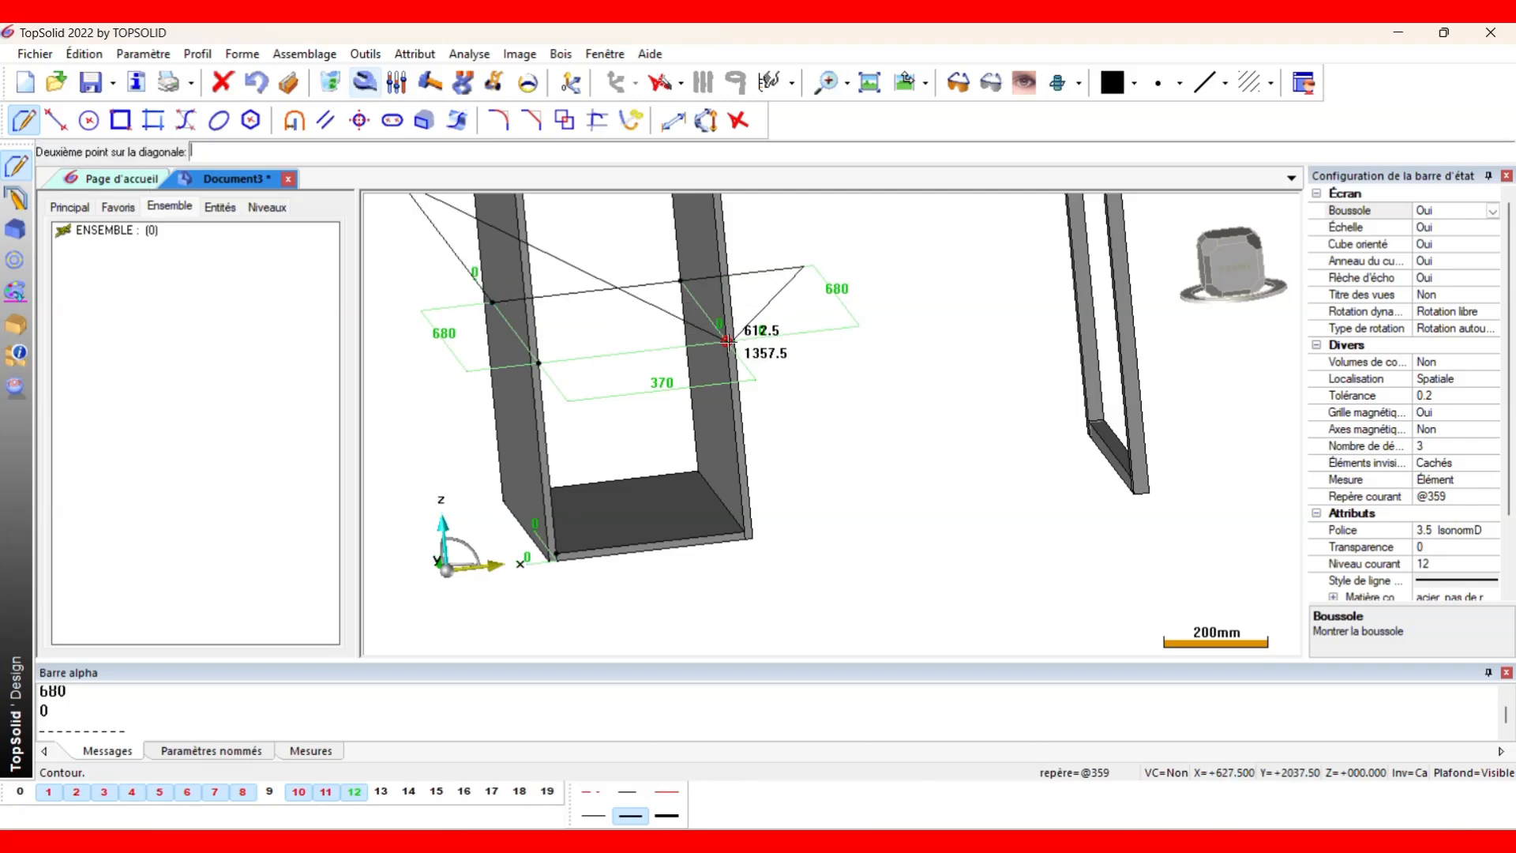
{"action": "key", "text": "Escape"}
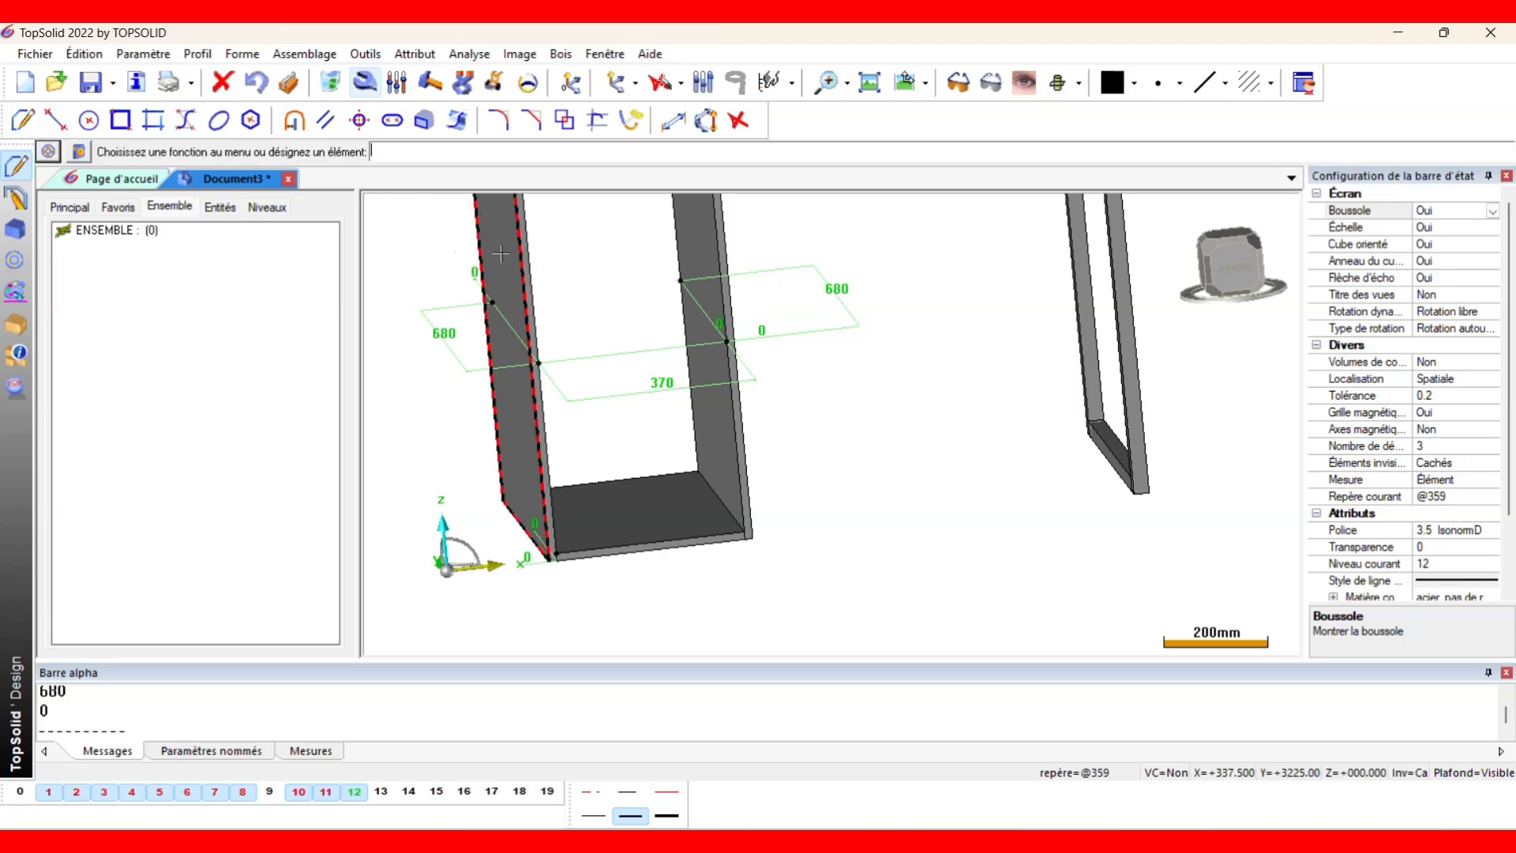
Try to sketch a closed contour through the four shelf points on the existing coordinate system.
{"action": "left_click", "coordinate": [16, 197]}
{"action": "left_click", "coordinate": [67, 121]}
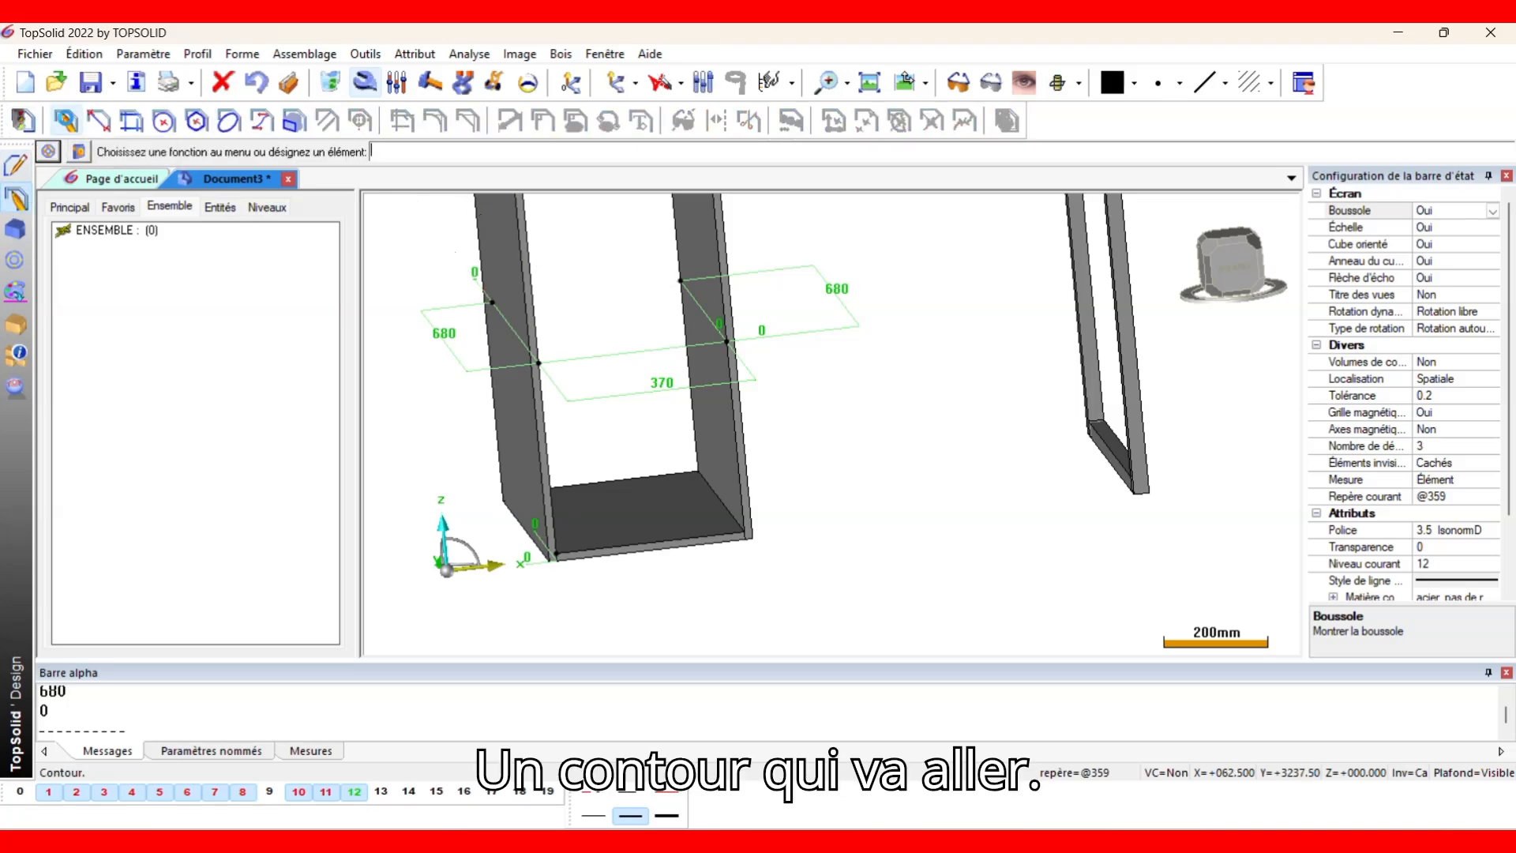
{"action": "mouse_move", "coordinate": [782, 462]}
{"action": "middle_mouse_down"}
{"action": "mouse_move", "coordinate": [811, 447]}
{"action": "mouse_move", "coordinate": [789, 433]}
{"action": "middle_mouse_up"}
{"action": "scroll", "coordinate": [687, 447], "scroll_direction": "down", "scroll_amount": 4}
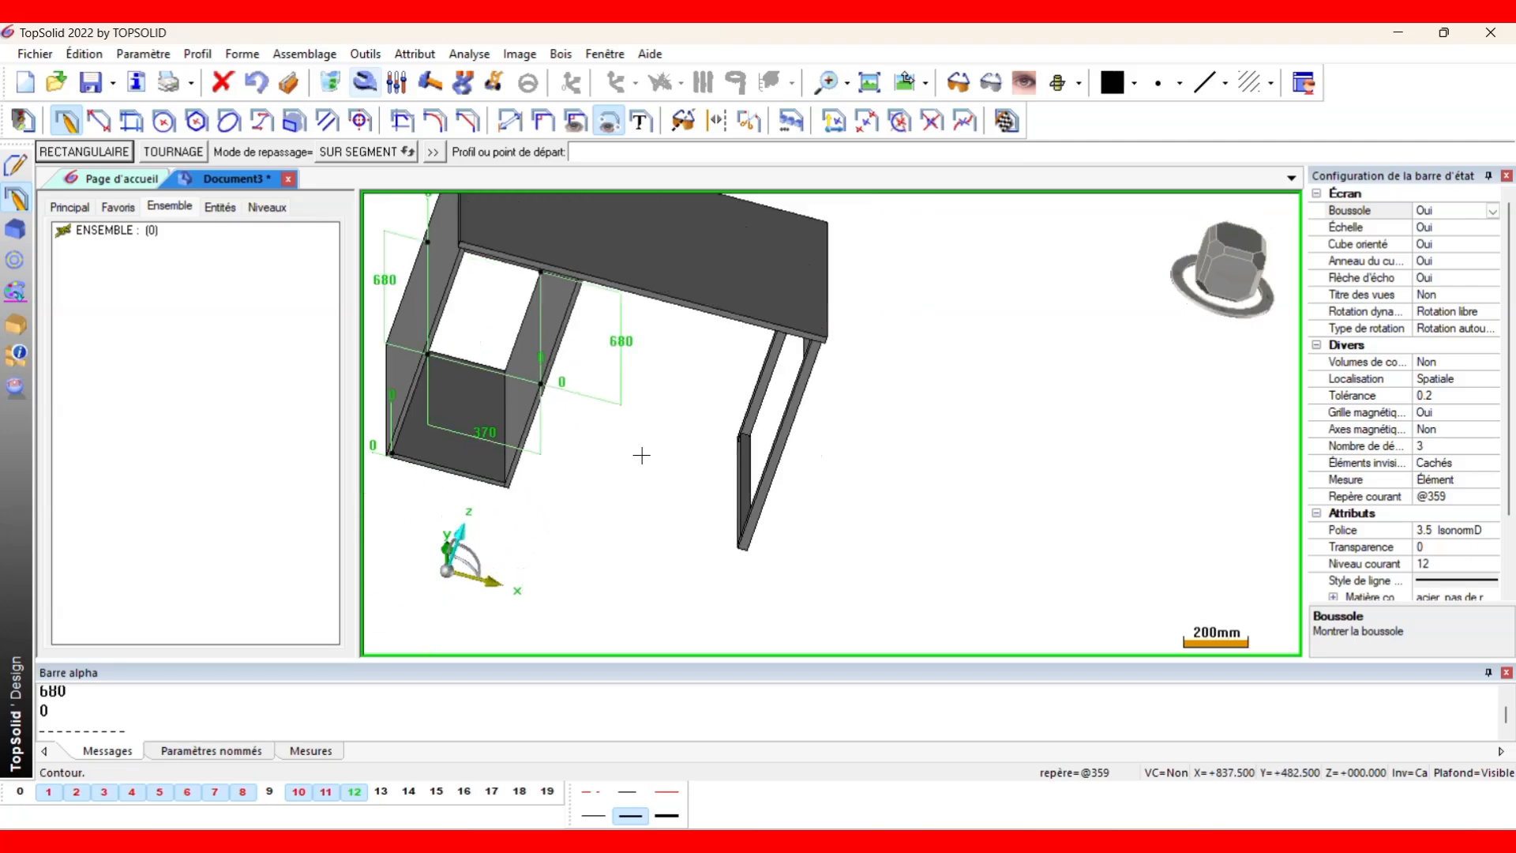
{"action": "middle_click_drag", "start_coordinate": [521, 423], "coordinate": [497, 392]}
{"action": "scroll", "coordinate": [501, 372], "scroll_direction": "up", "scroll_amount": 4}
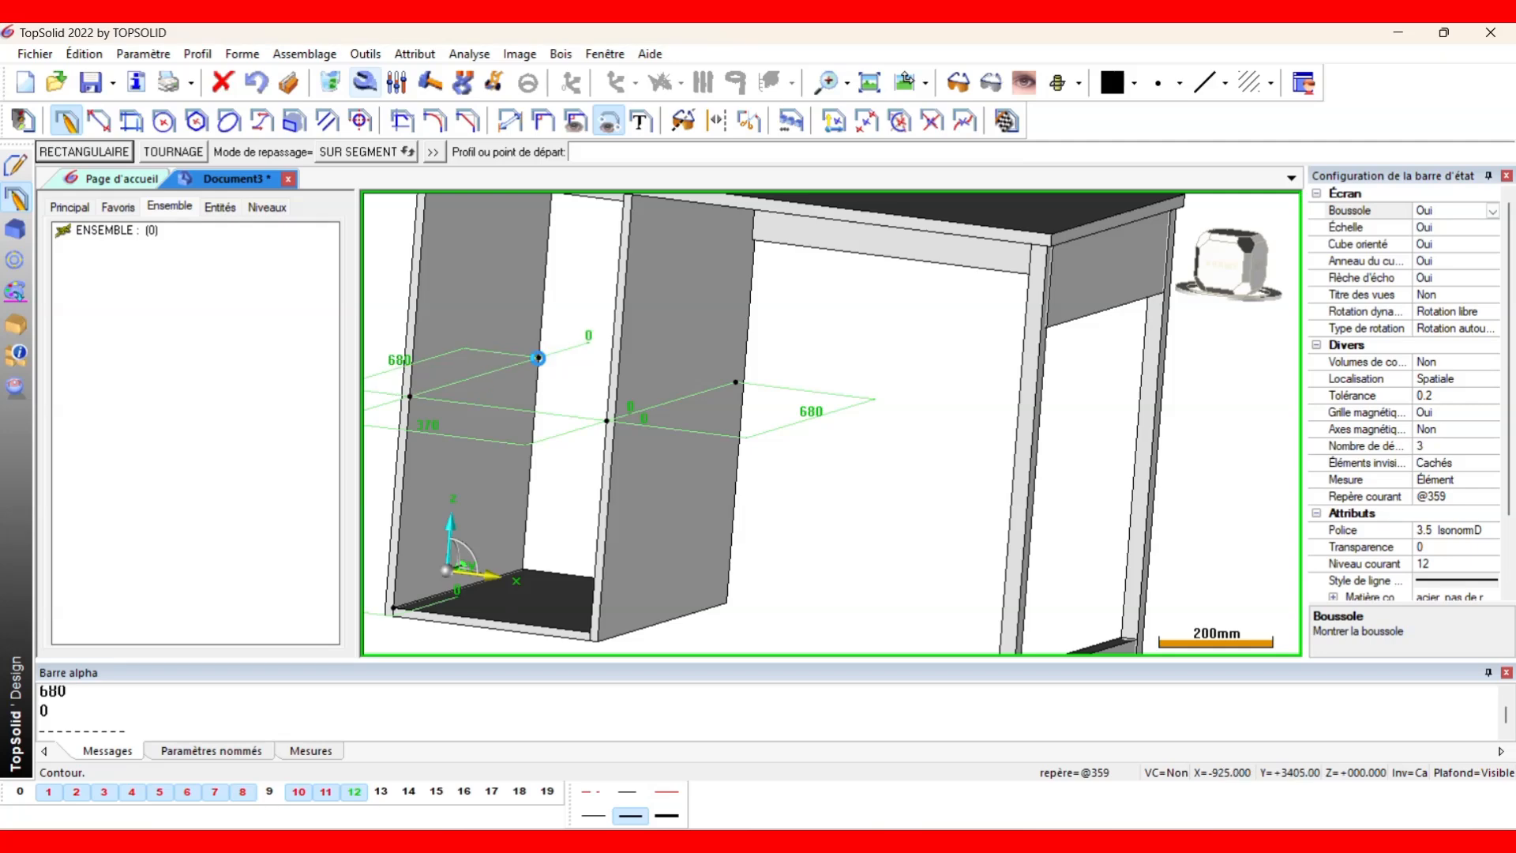
{"action": "left_click", "coordinate": [538, 358]}
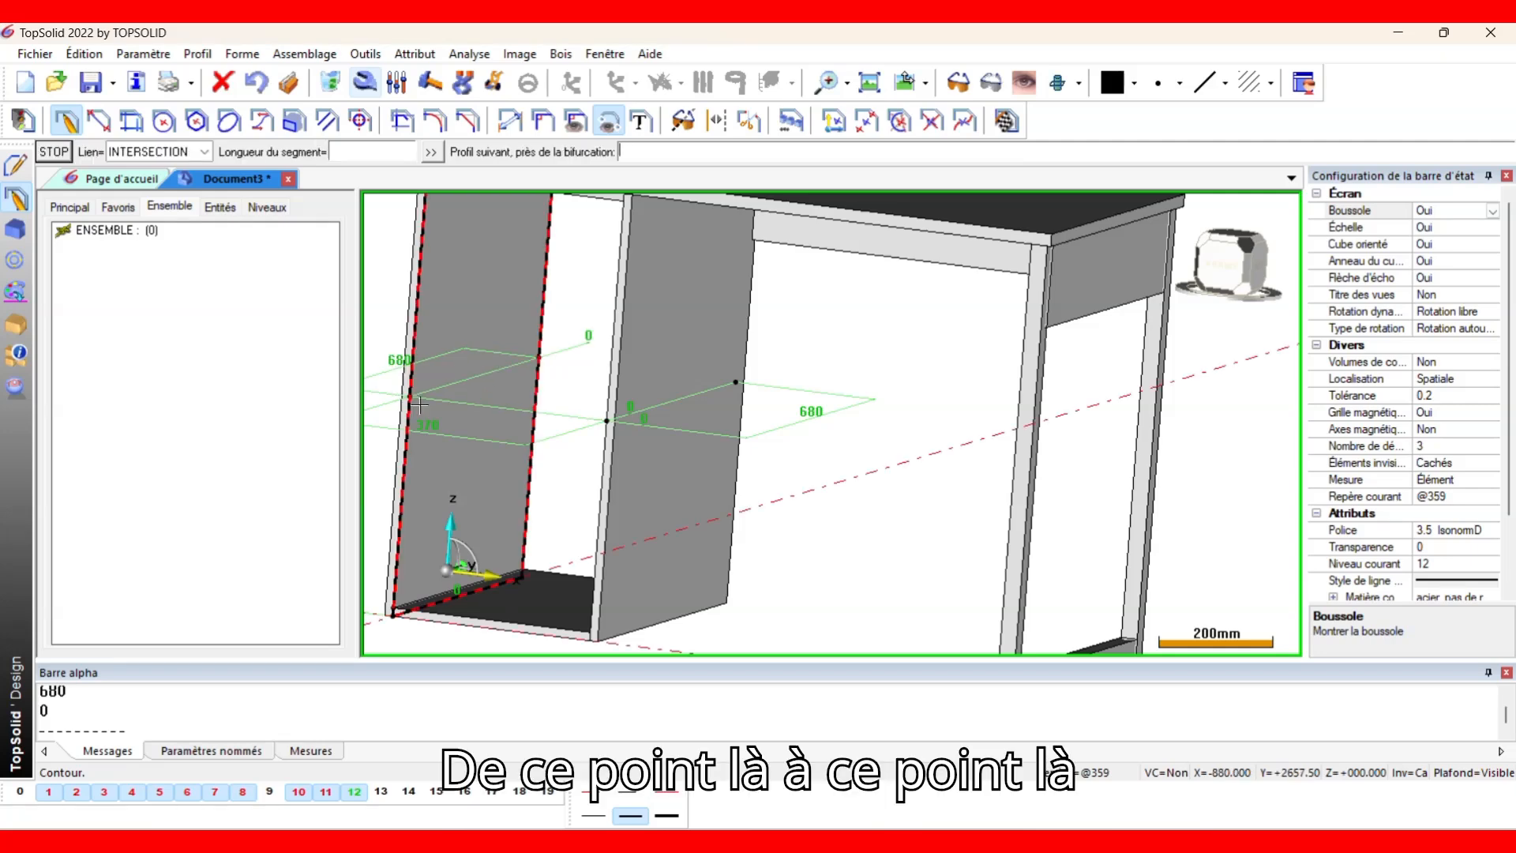
{"action": "left_click", "coordinate": [606, 421]}
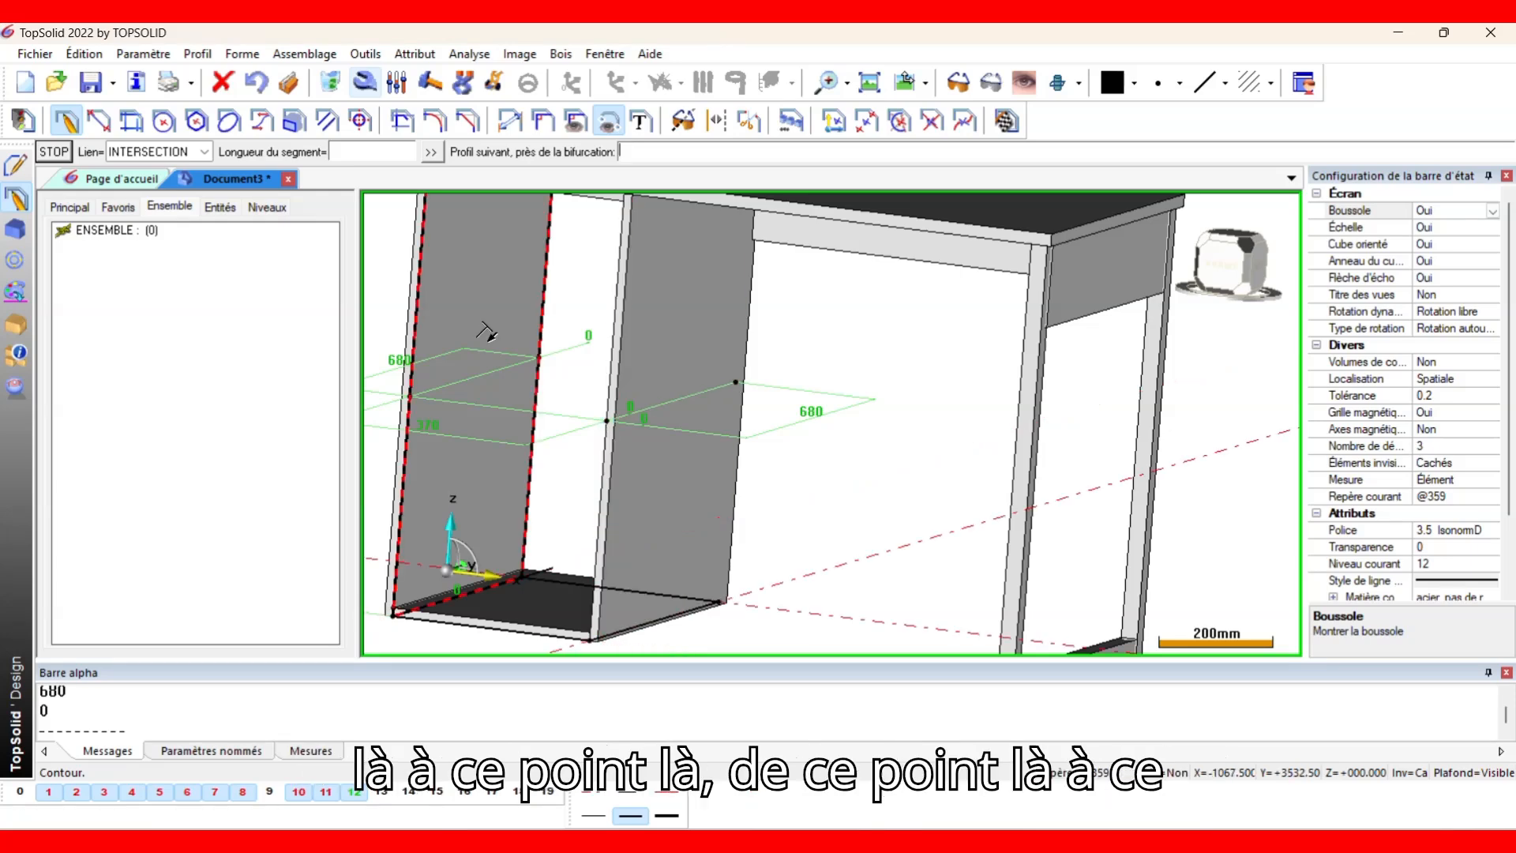
{"action": "left_click", "coordinate": [548, 366]}
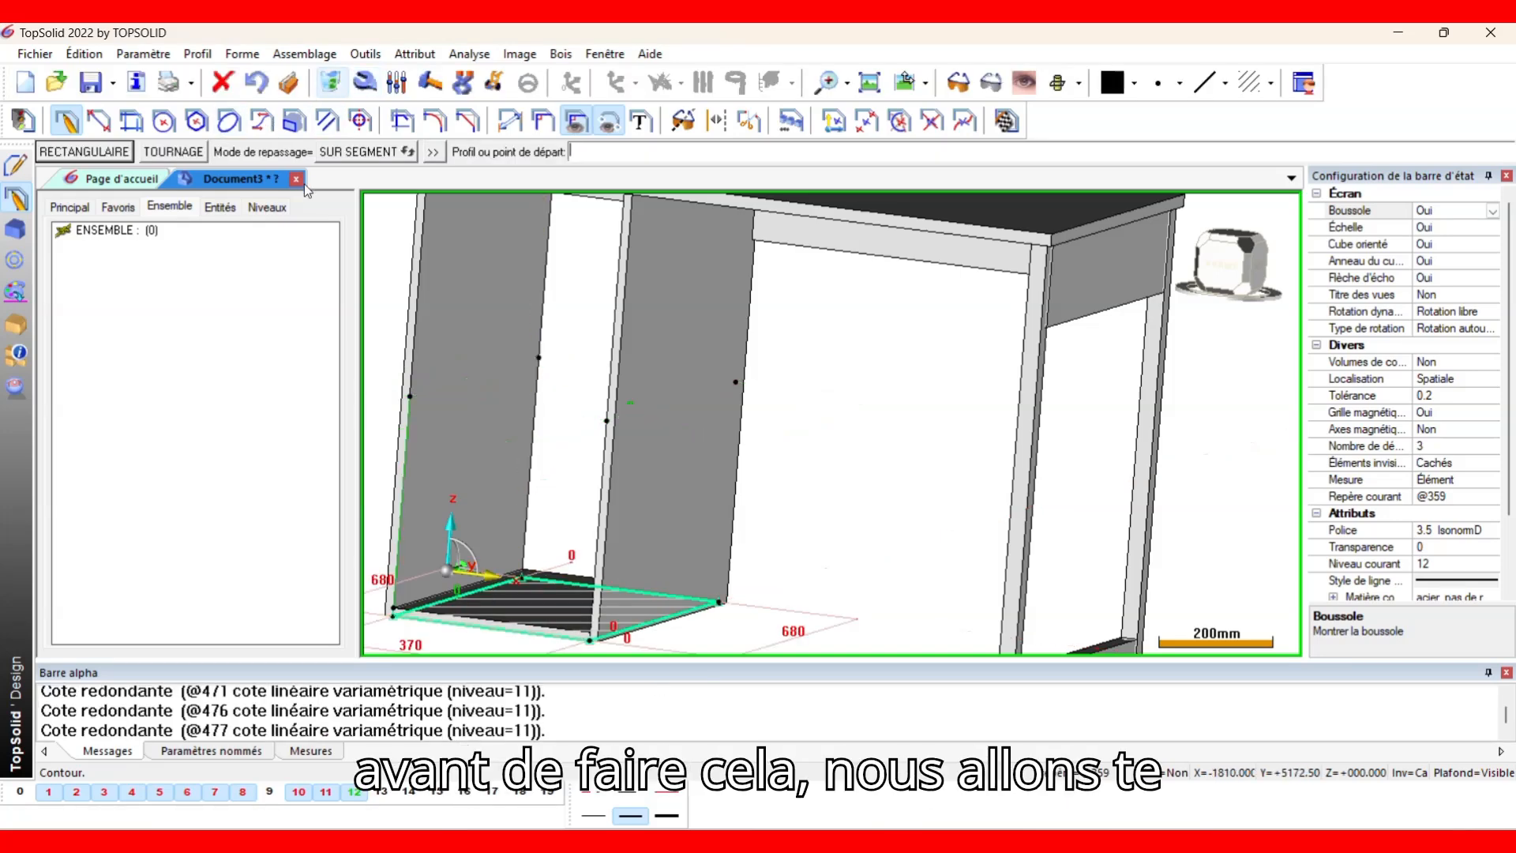
Undo the segments of the sketched shelf contour and leave the Contour command.
{"action": "left_click", "coordinate": [255, 83]}
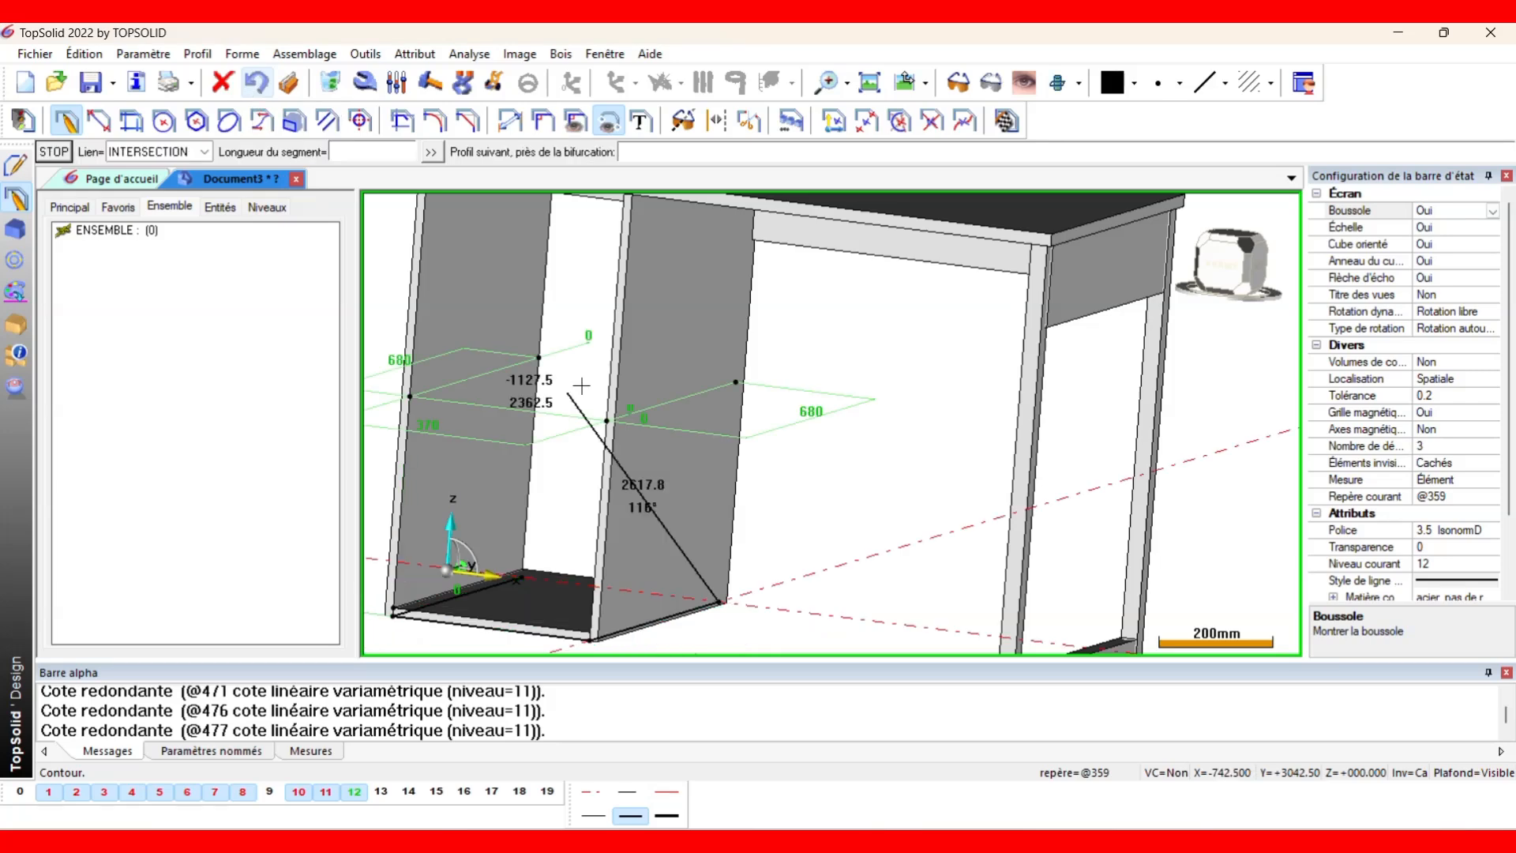
{"action": "left_click", "coordinate": [255, 85]}
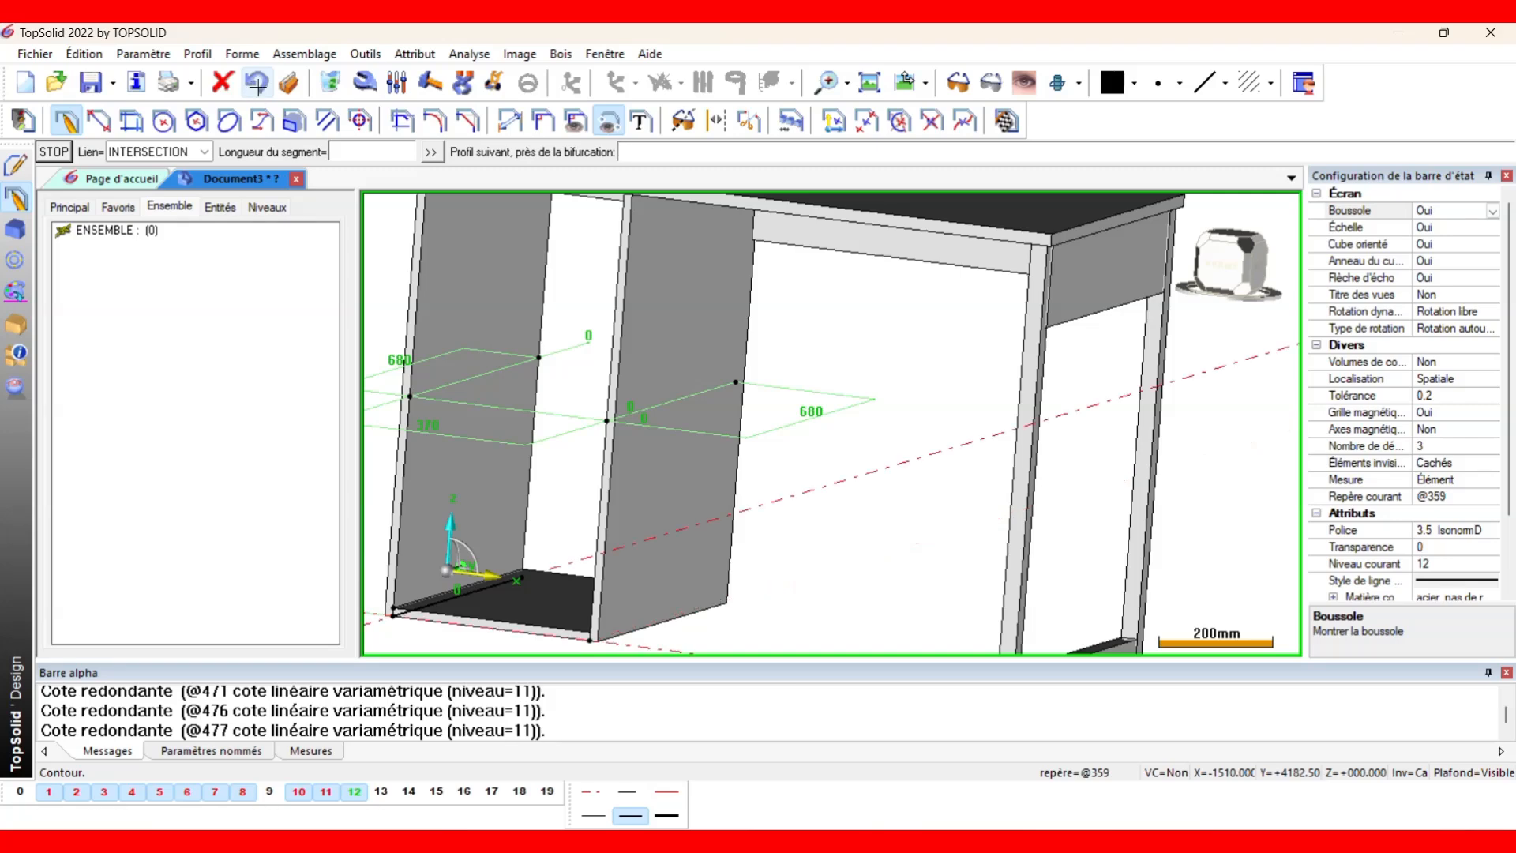
{"action": "left_click", "coordinate": [255, 85]}
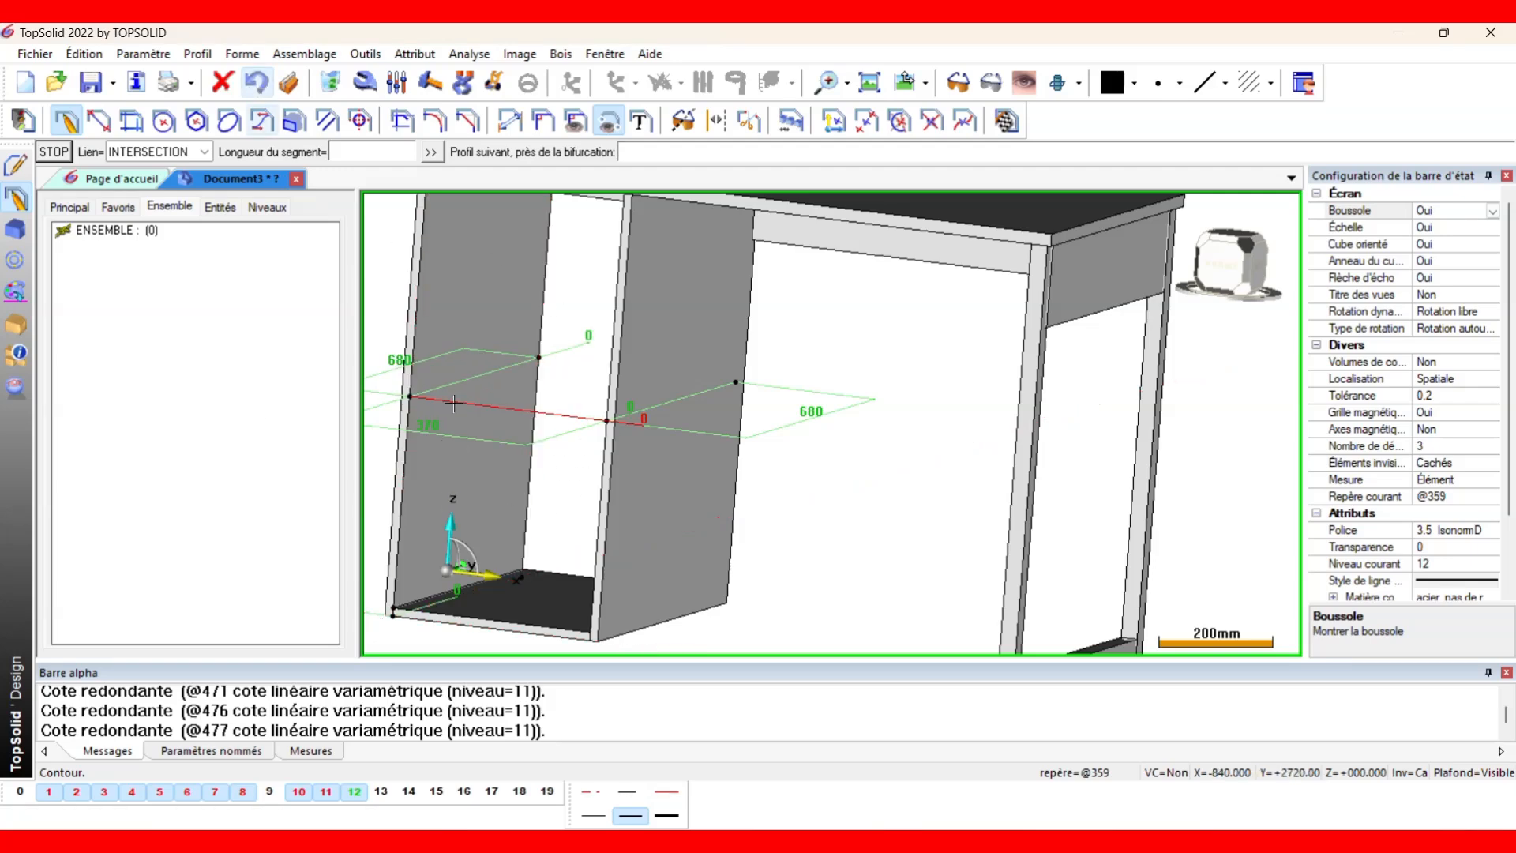
{"action": "key", "text": "Escape"}
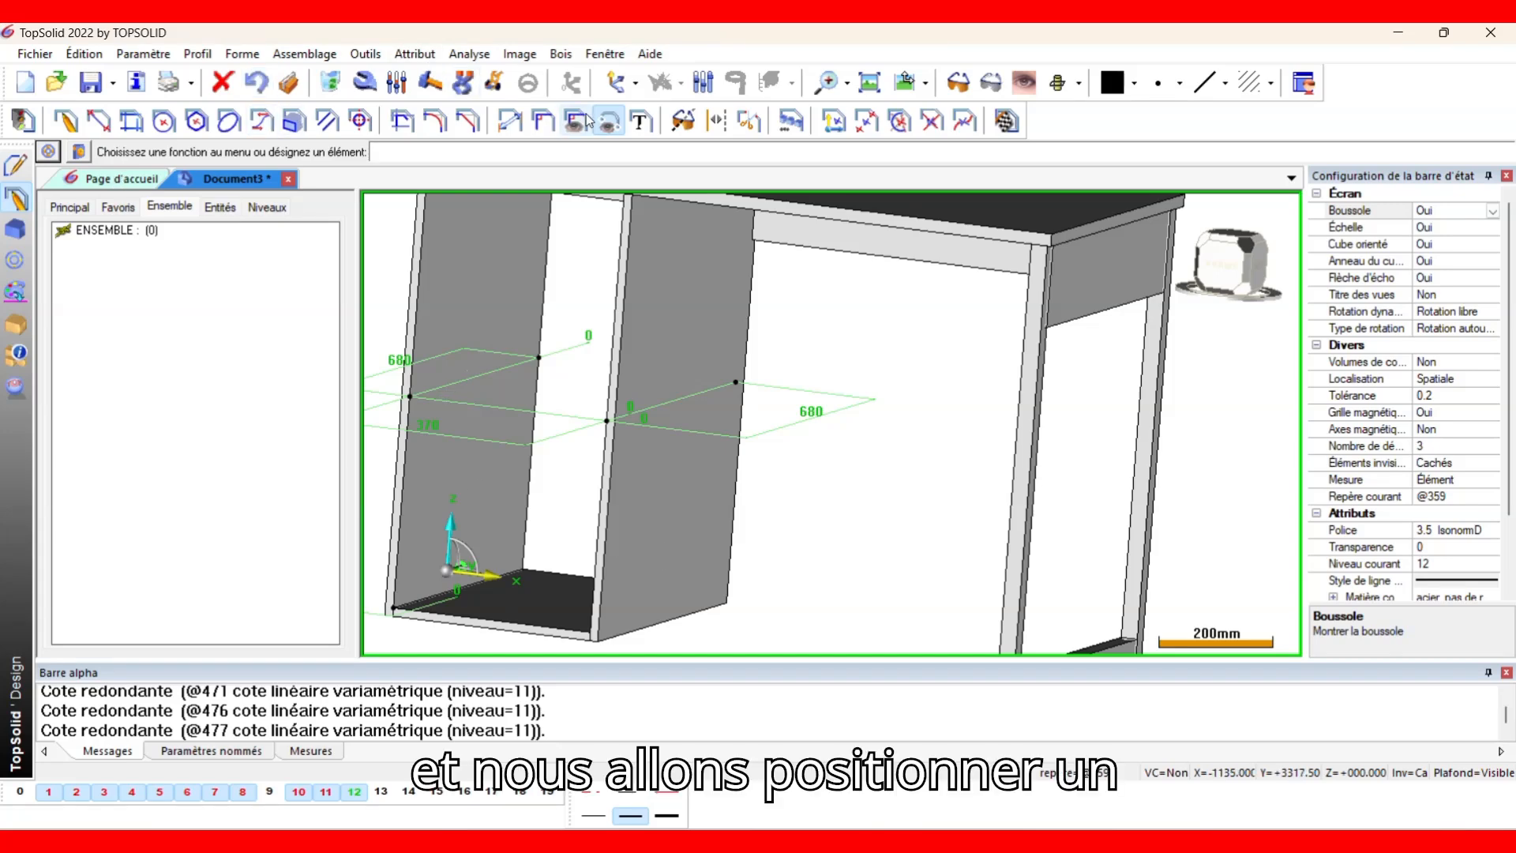
Create a coordinate system on the raised front point of the left side panel and make it current.
{"action": "left_click", "coordinate": [616, 85]}
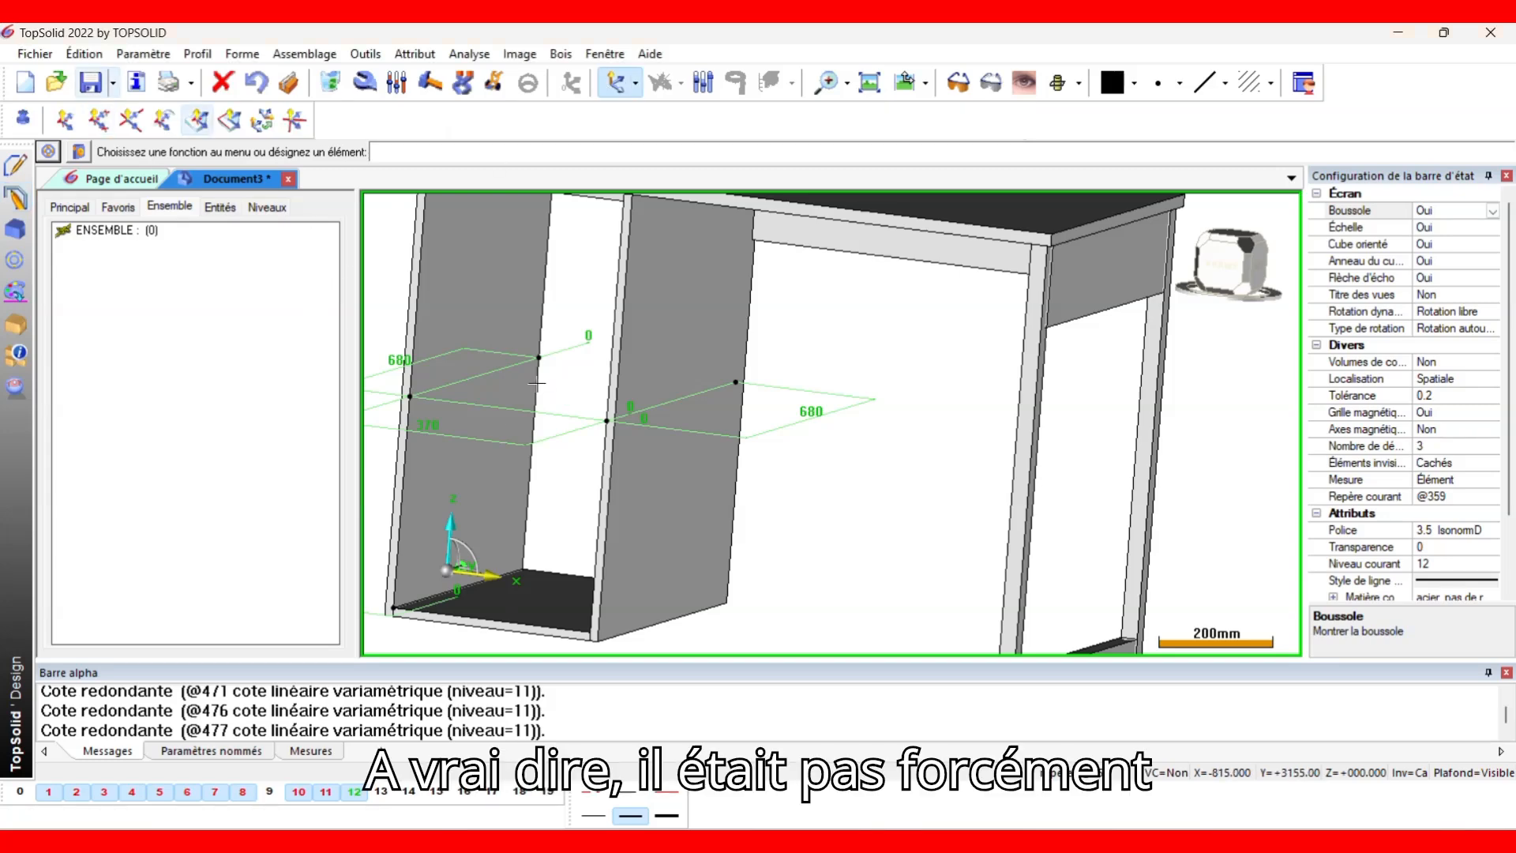
{"action": "left_click", "coordinate": [131, 120]}
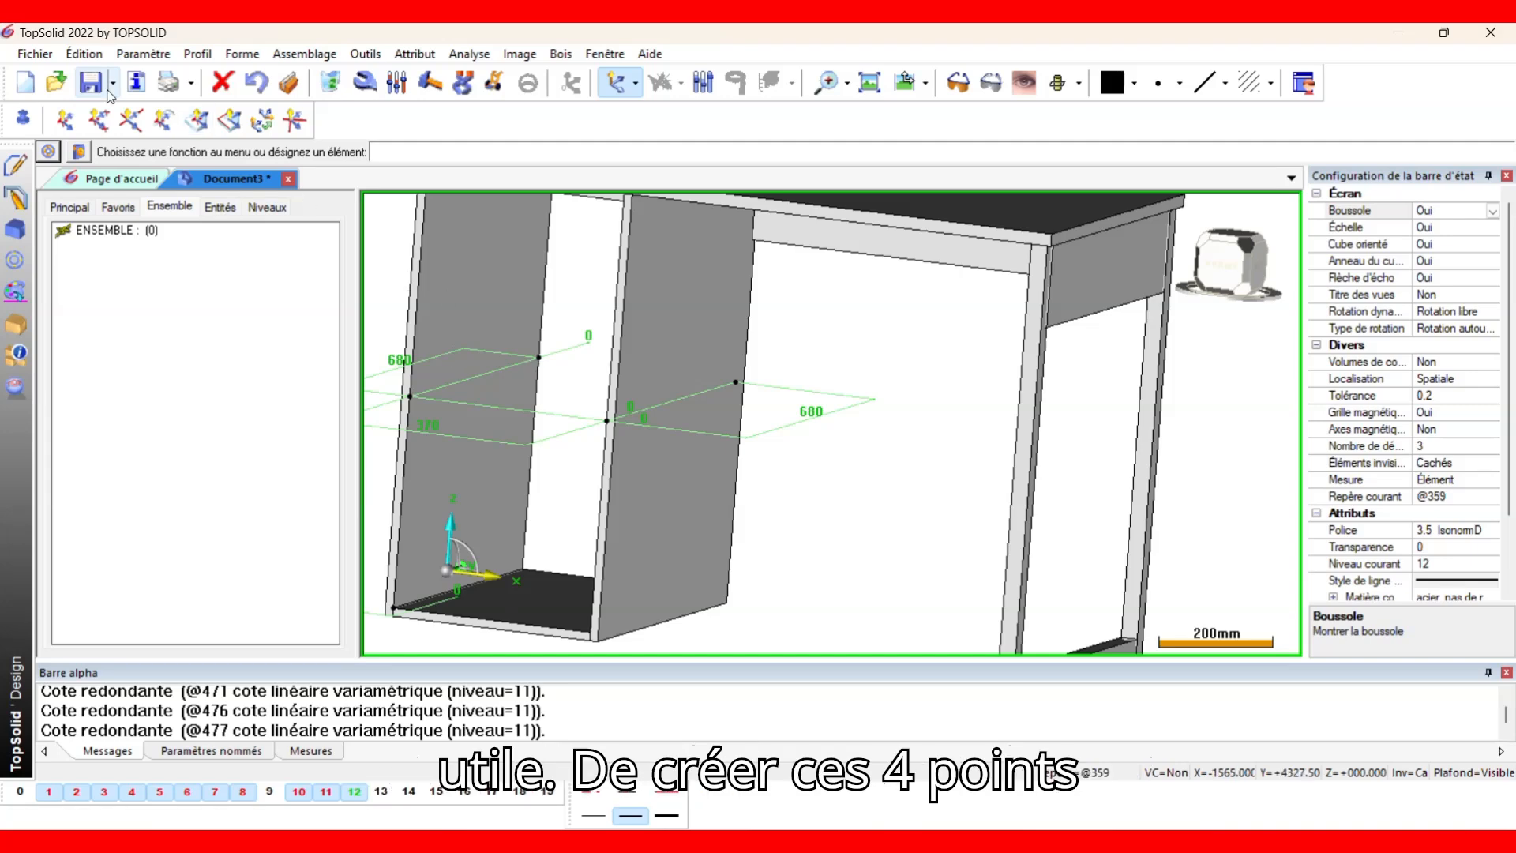
{"action": "left_click", "coordinate": [67, 120]}
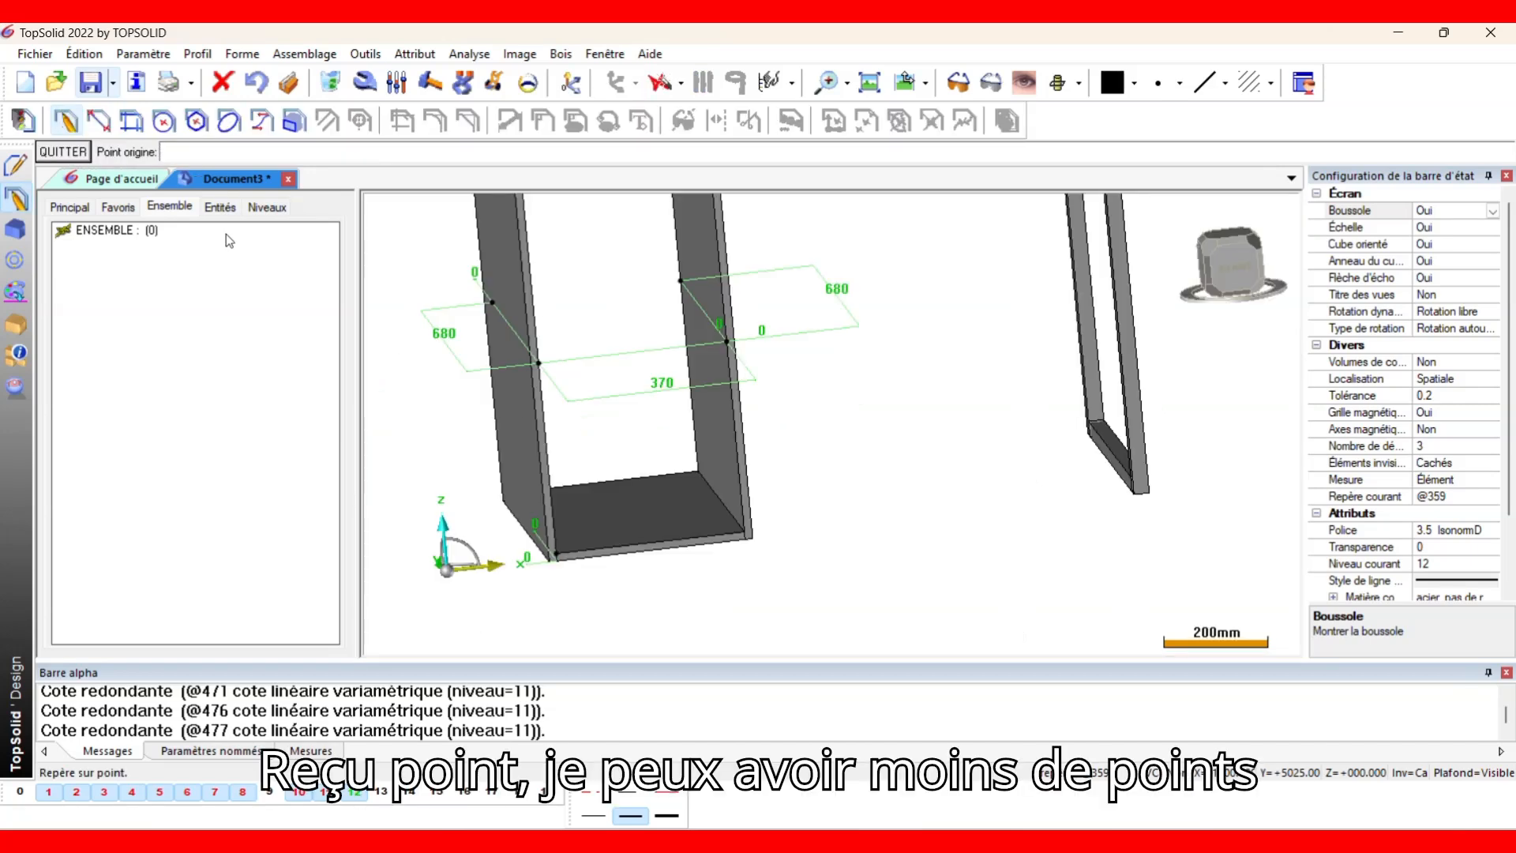
{"action": "left_click", "coordinate": [537, 362]}
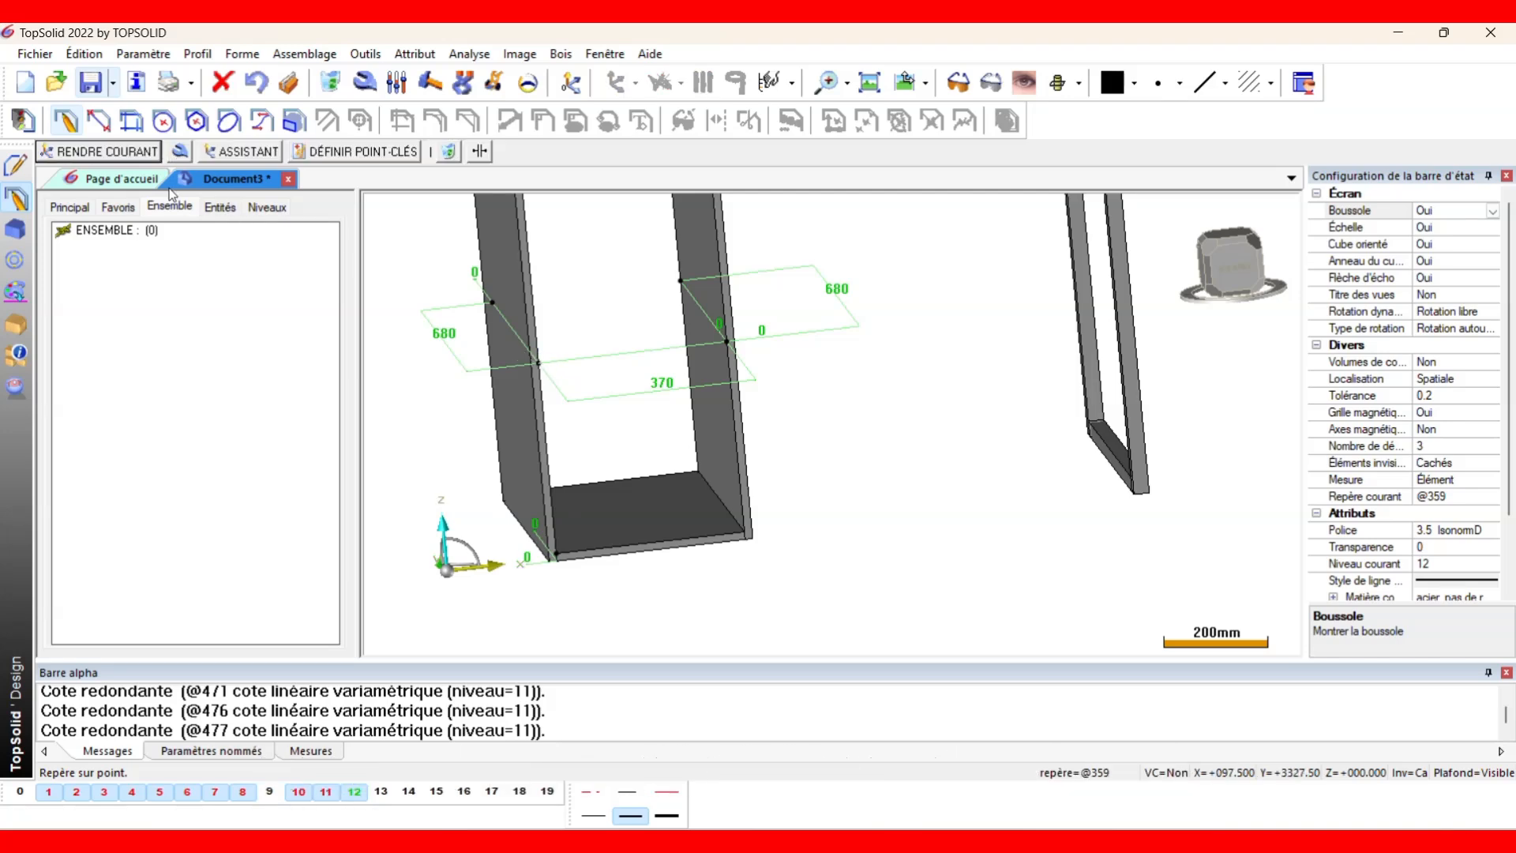
{"action": "left_click", "coordinate": [151, 159]}
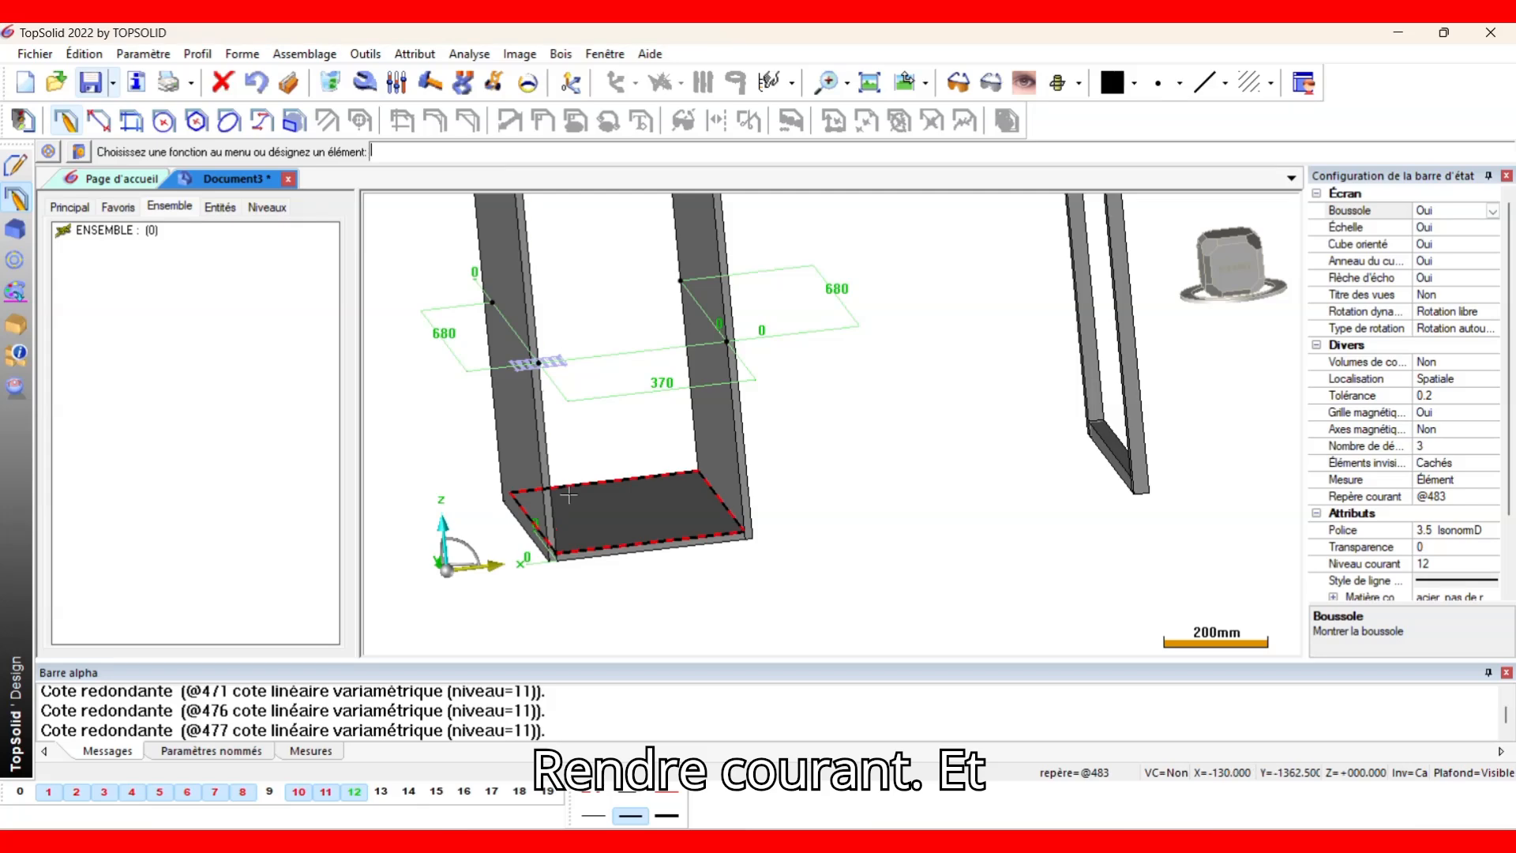
Start the shelf contour on the new coordinate system, drawing its front segment from the left panel's front point to the right panel's front point.
{"action": "scroll", "coordinate": [560, 350], "scroll_direction": "up", "scroll_amount": 3}
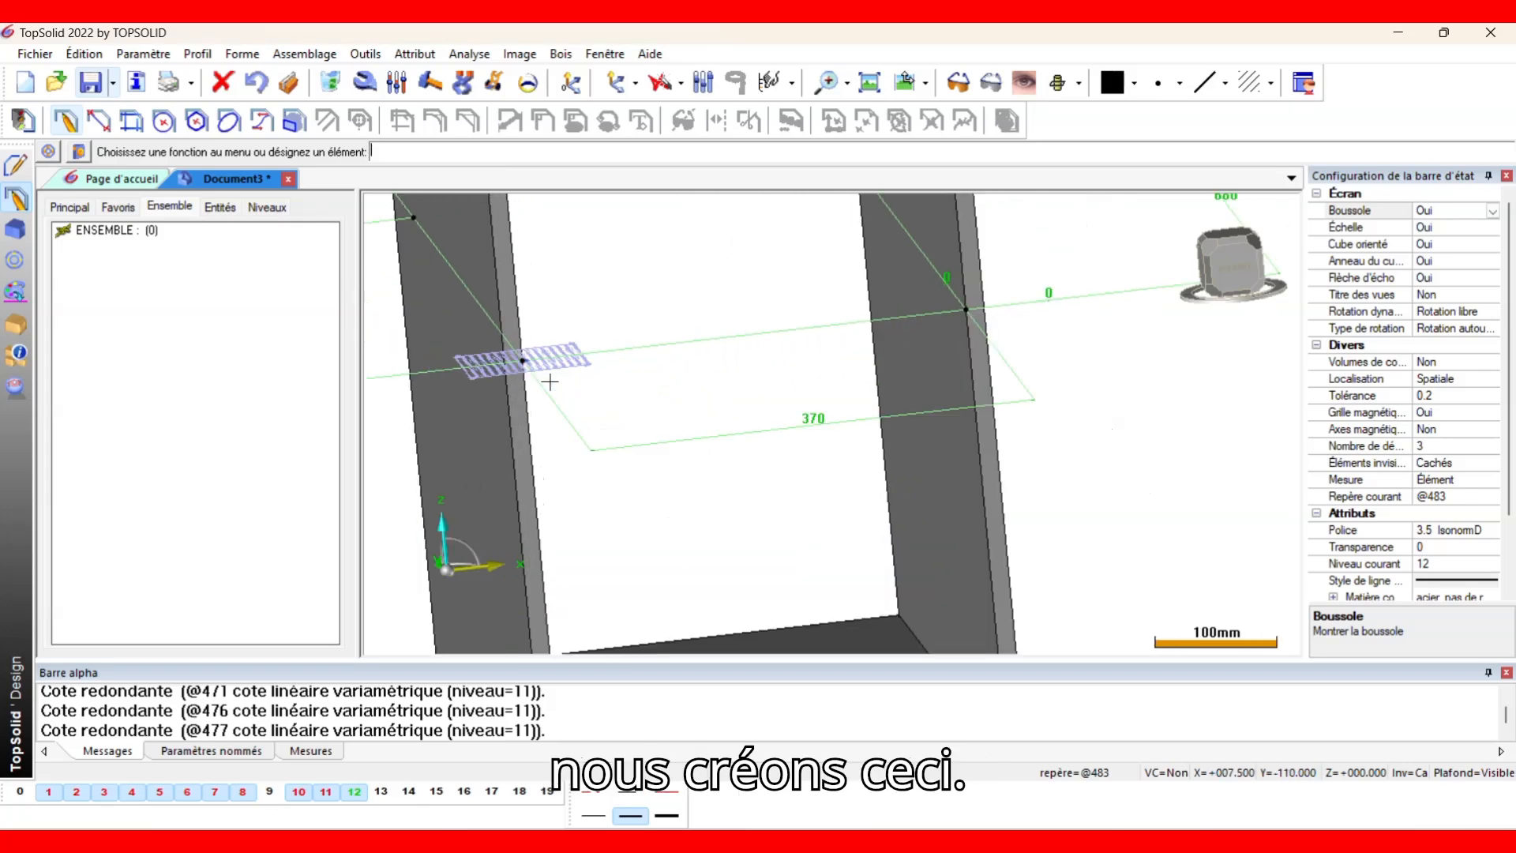
{"action": "middle_click_drag", "start_coordinate": [674, 407], "coordinate": [593, 423]}
{"action": "scroll", "coordinate": [505, 395], "scroll_direction": "down", "scroll_amount": 3}
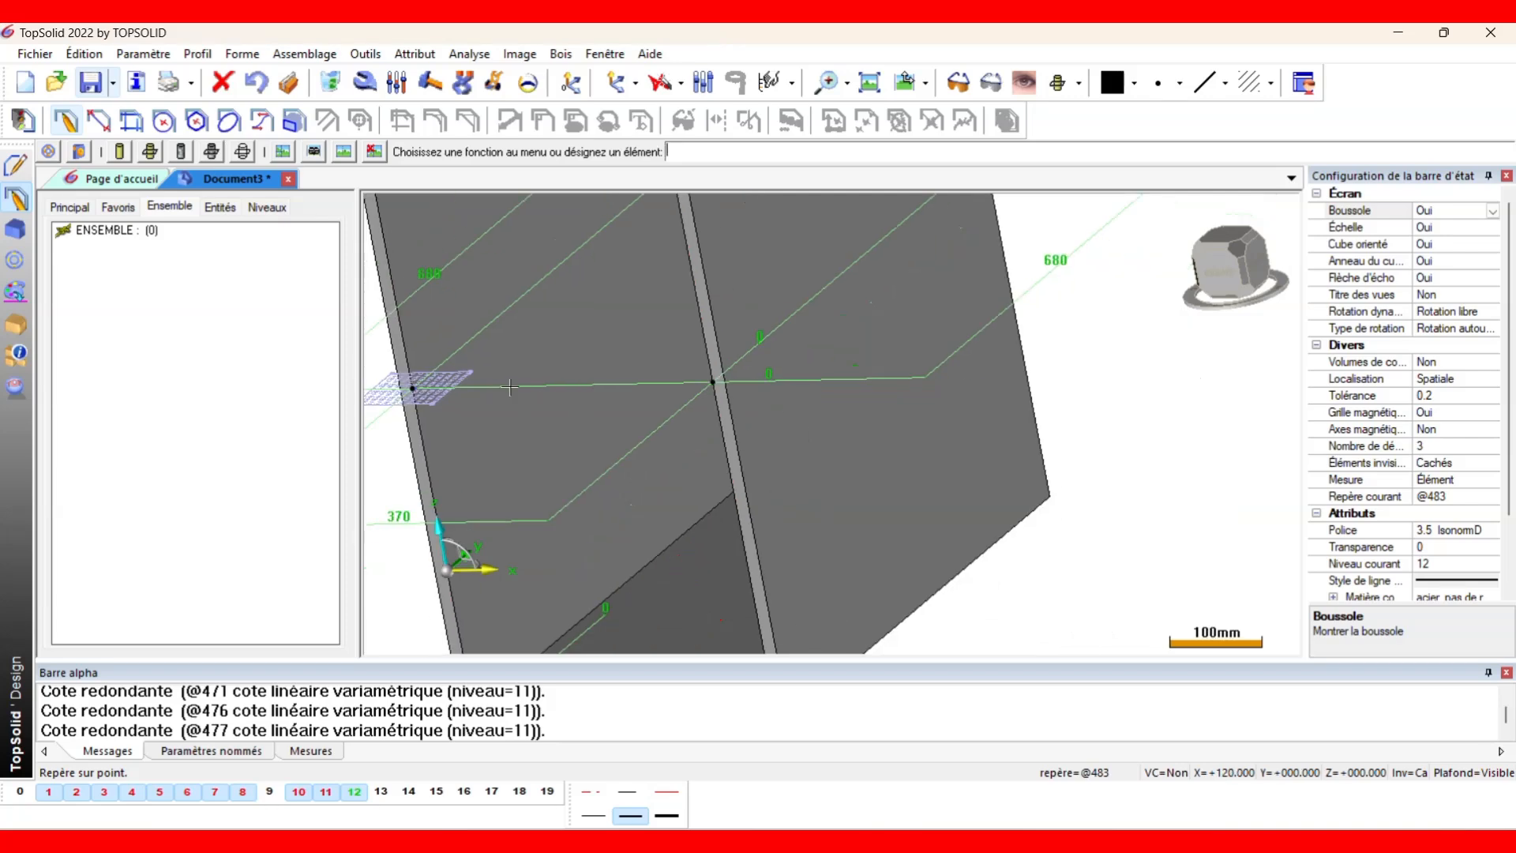
{"action": "left_click", "coordinate": [20, 203]}
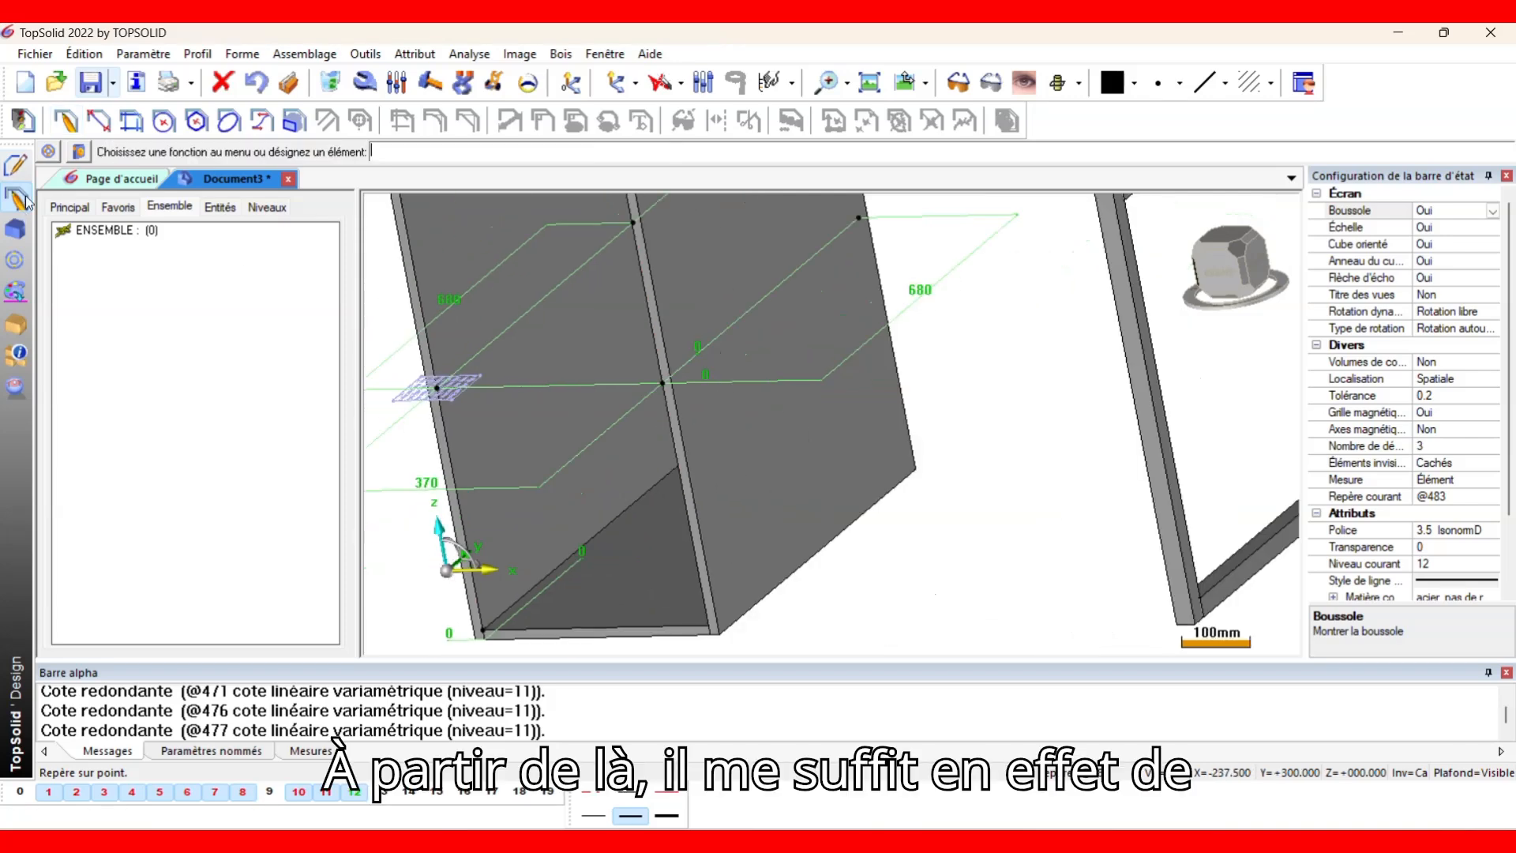
{"action": "left_click", "coordinate": [61, 126]}
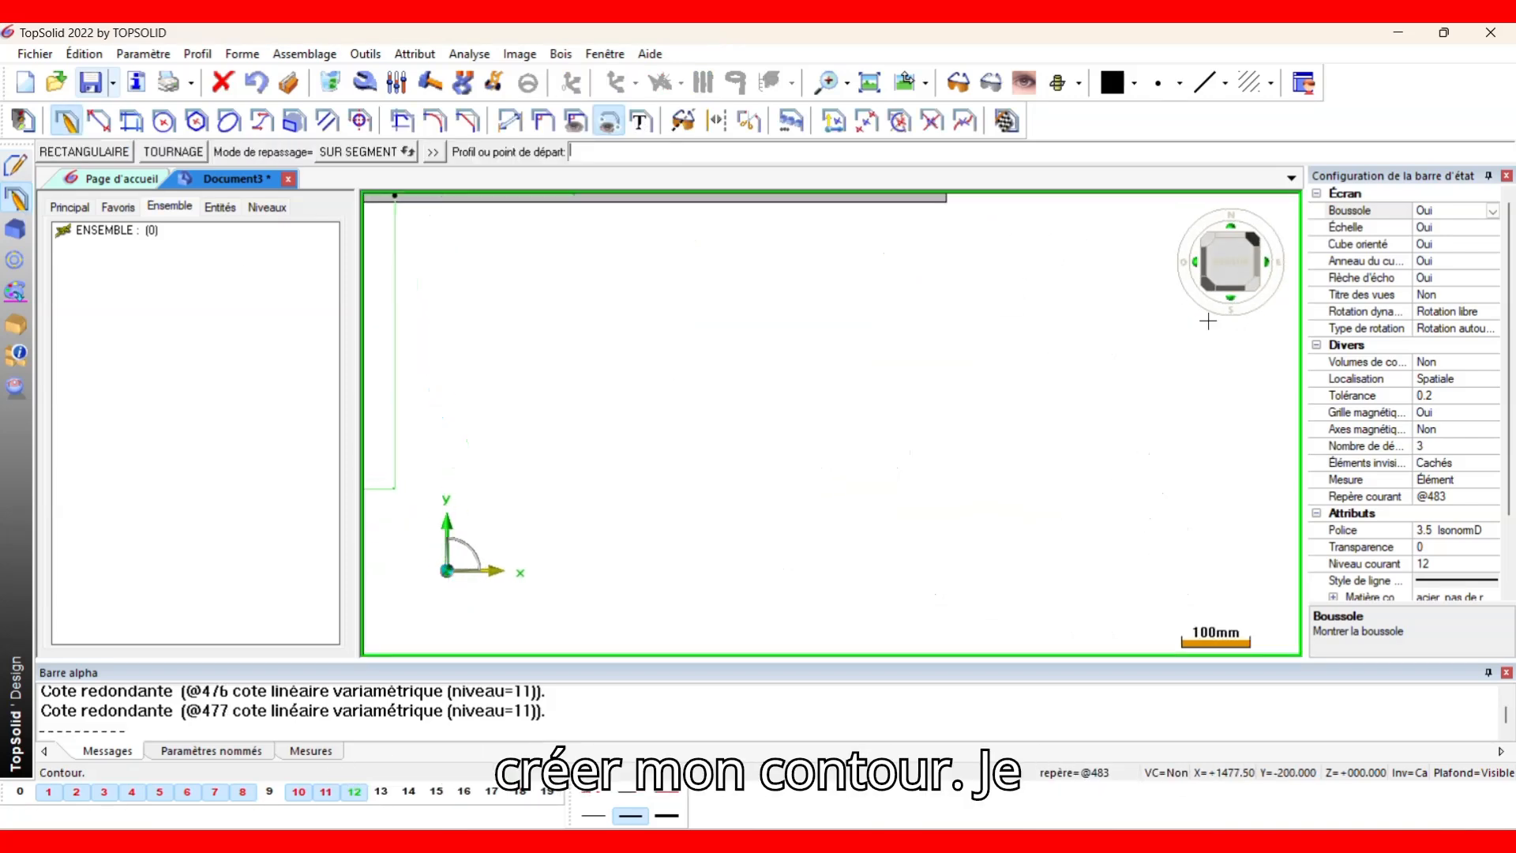
{"action": "left_click", "coordinate": [1211, 278]}
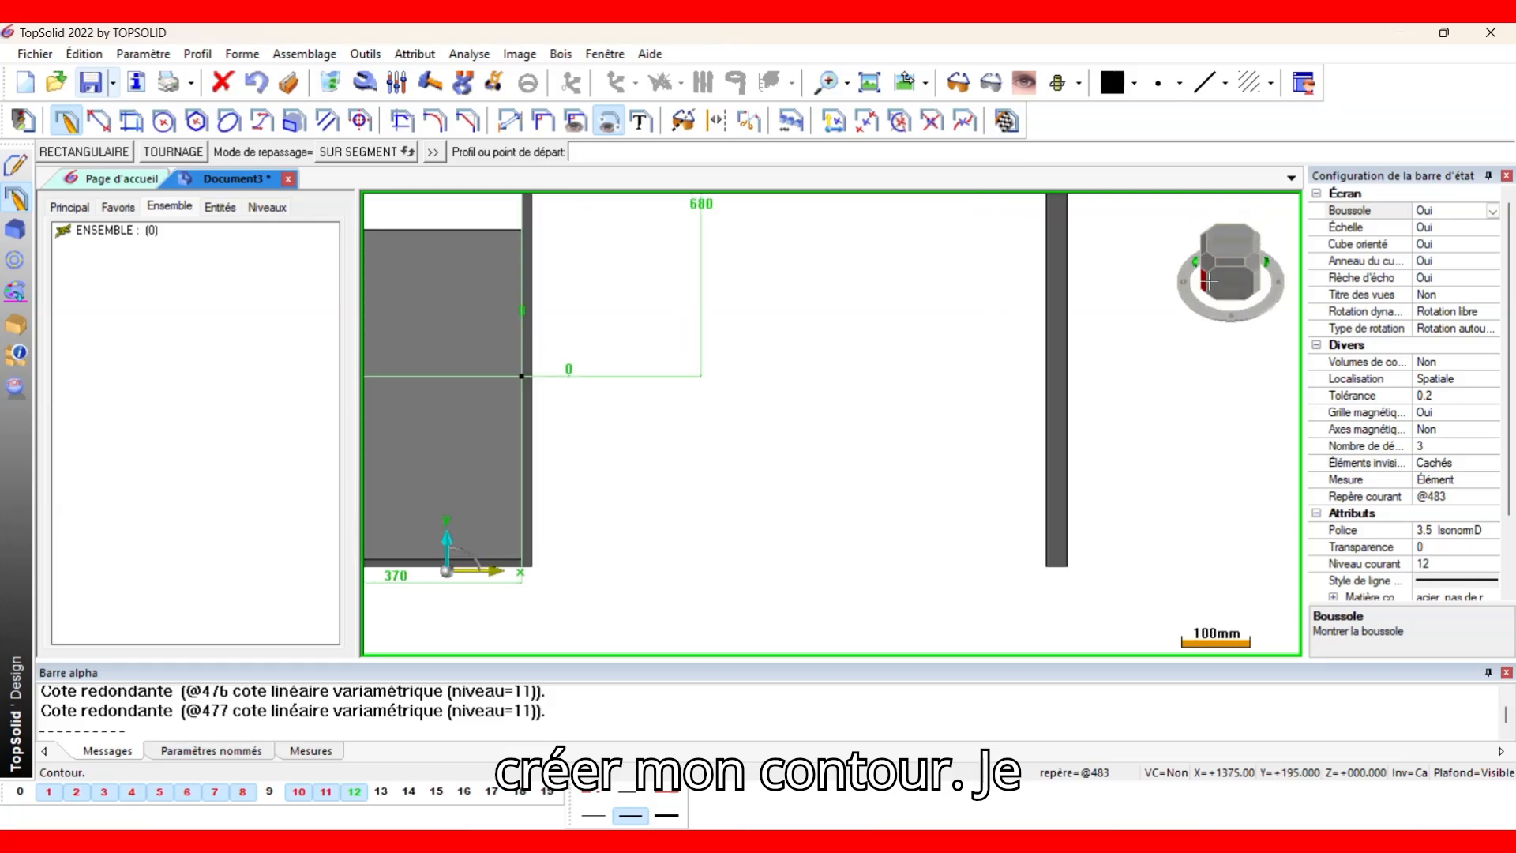
{"action": "left_click", "coordinate": [1209, 261]}
{"action": "scroll", "coordinate": [1080, 311], "scroll_direction": "down", "scroll_amount": 4}
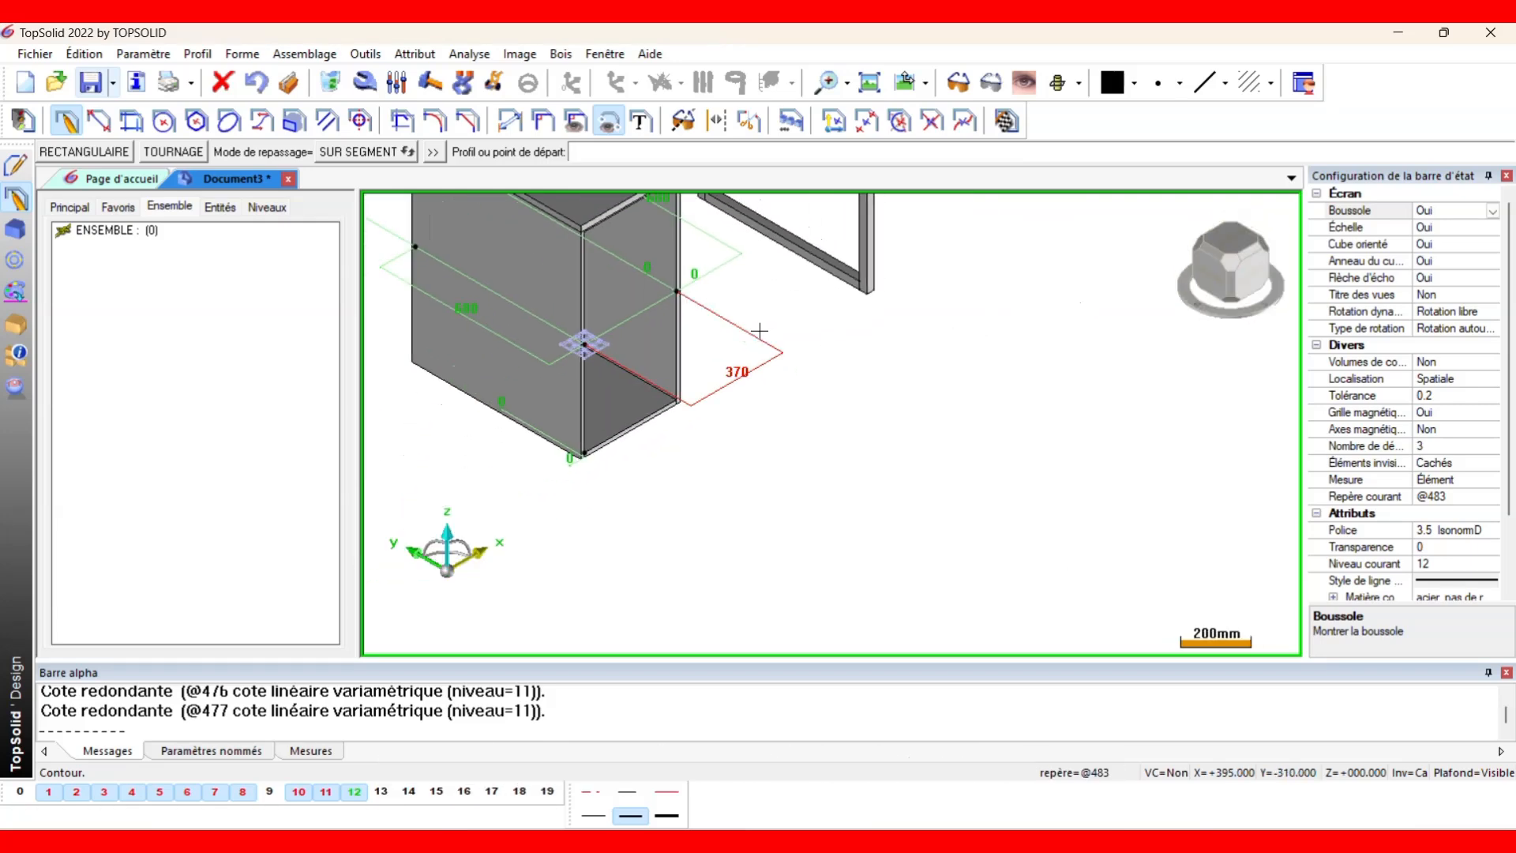
{"action": "scroll", "coordinate": [809, 342], "scroll_direction": "down", "scroll_amount": 1}
{"action": "middle_click_drag", "start_coordinate": [809, 341], "coordinate": [661, 362]}
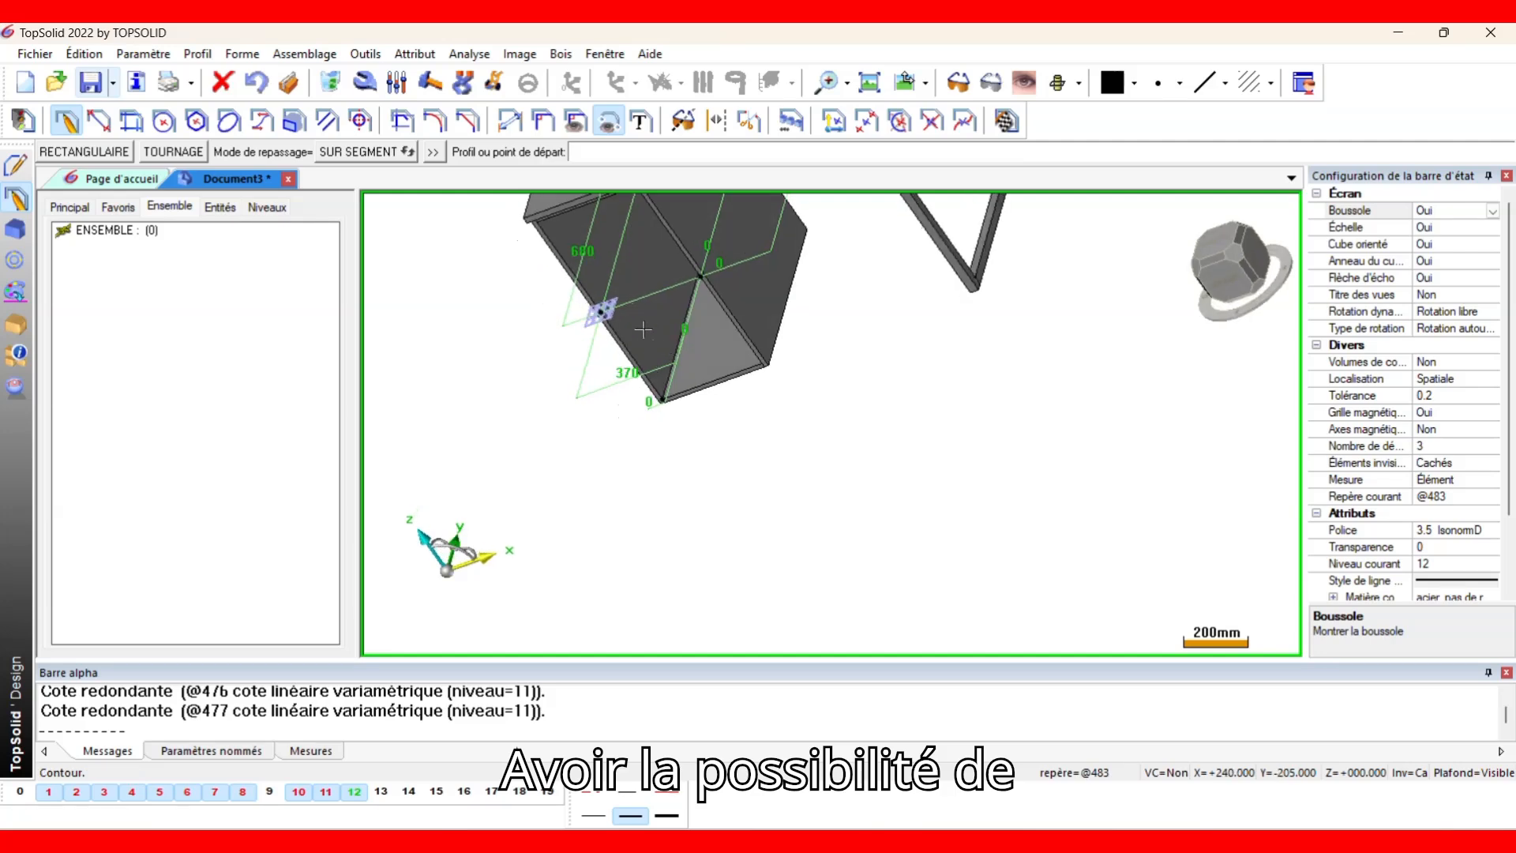
{"action": "scroll", "coordinate": [429, 240], "scroll_direction": "up", "scroll_amount": 4}
{"action": "scroll", "coordinate": [638, 323], "scroll_direction": "up", "scroll_amount": 1}
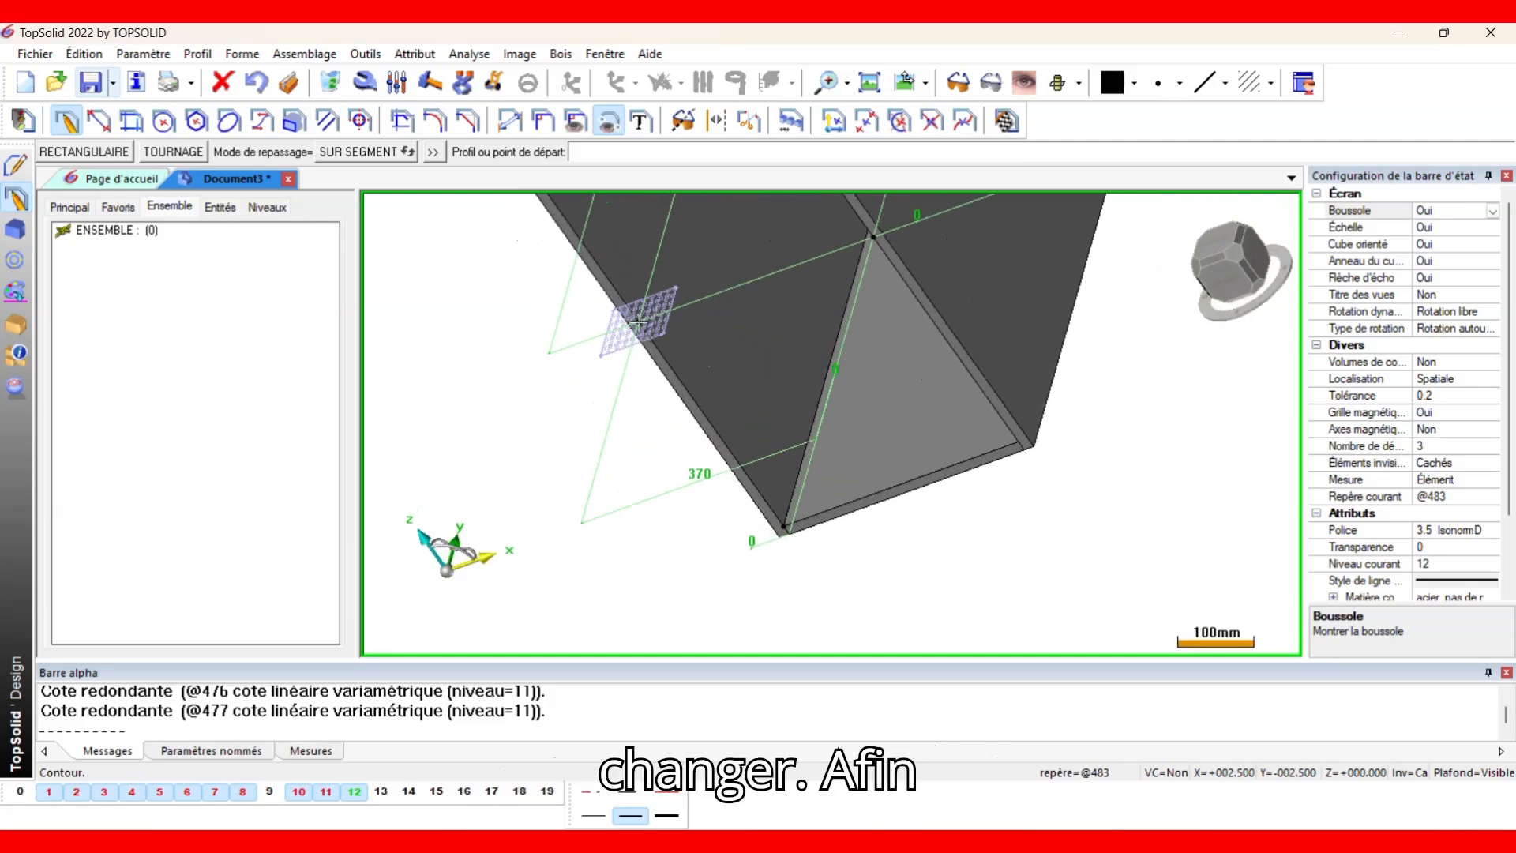
{"action": "left_click", "coordinate": [638, 322]}
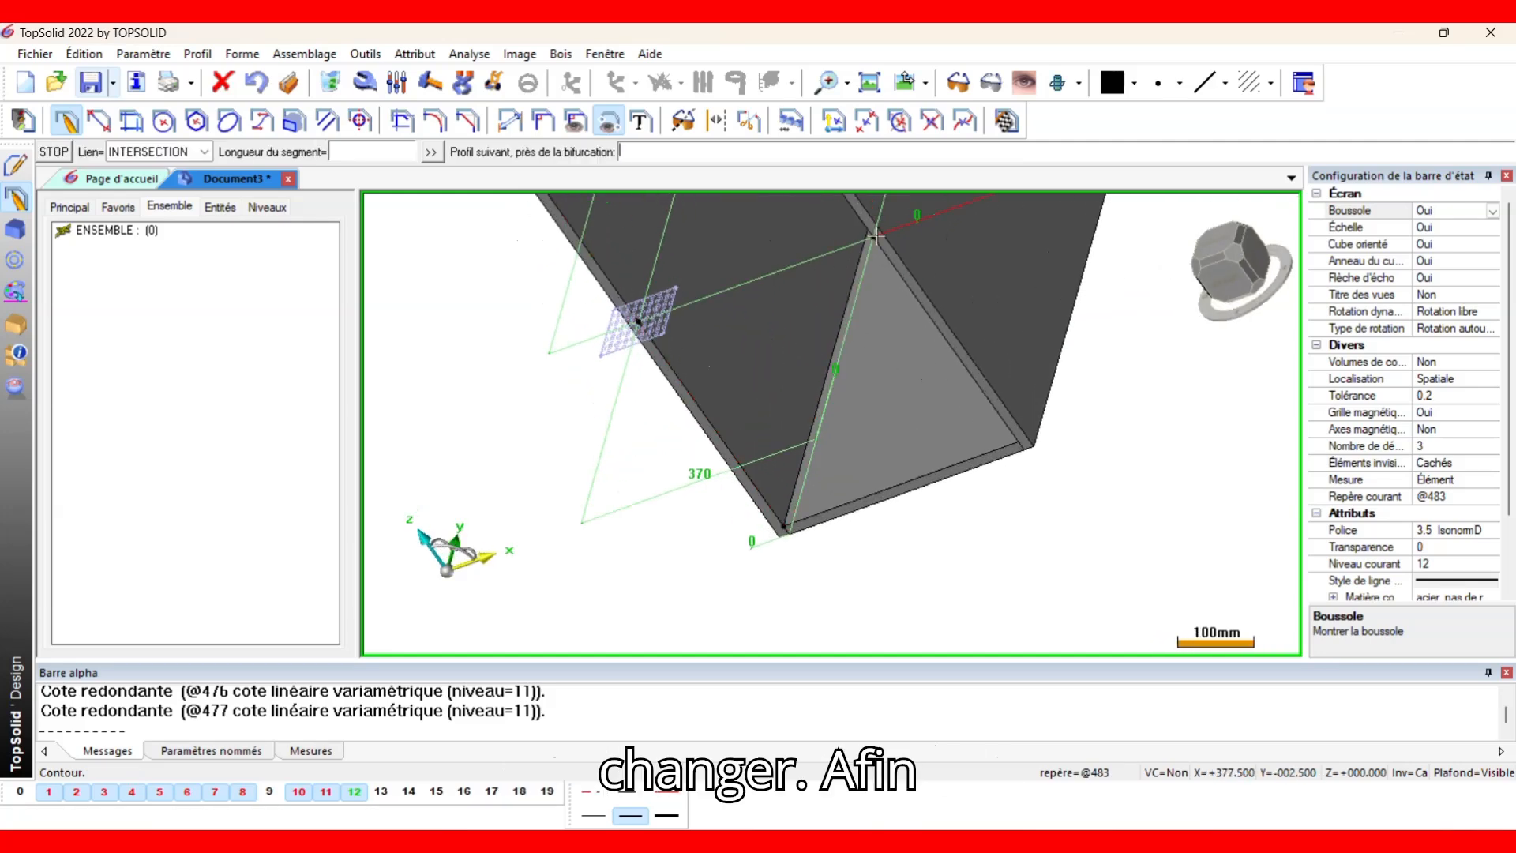
{"action": "left_click", "coordinate": [873, 237]}
Complete the shelf contour through the right and left rear points and close it at the starting point.
{"action": "scroll", "coordinate": [762, 330], "scroll_direction": "down", "scroll_amount": 4}
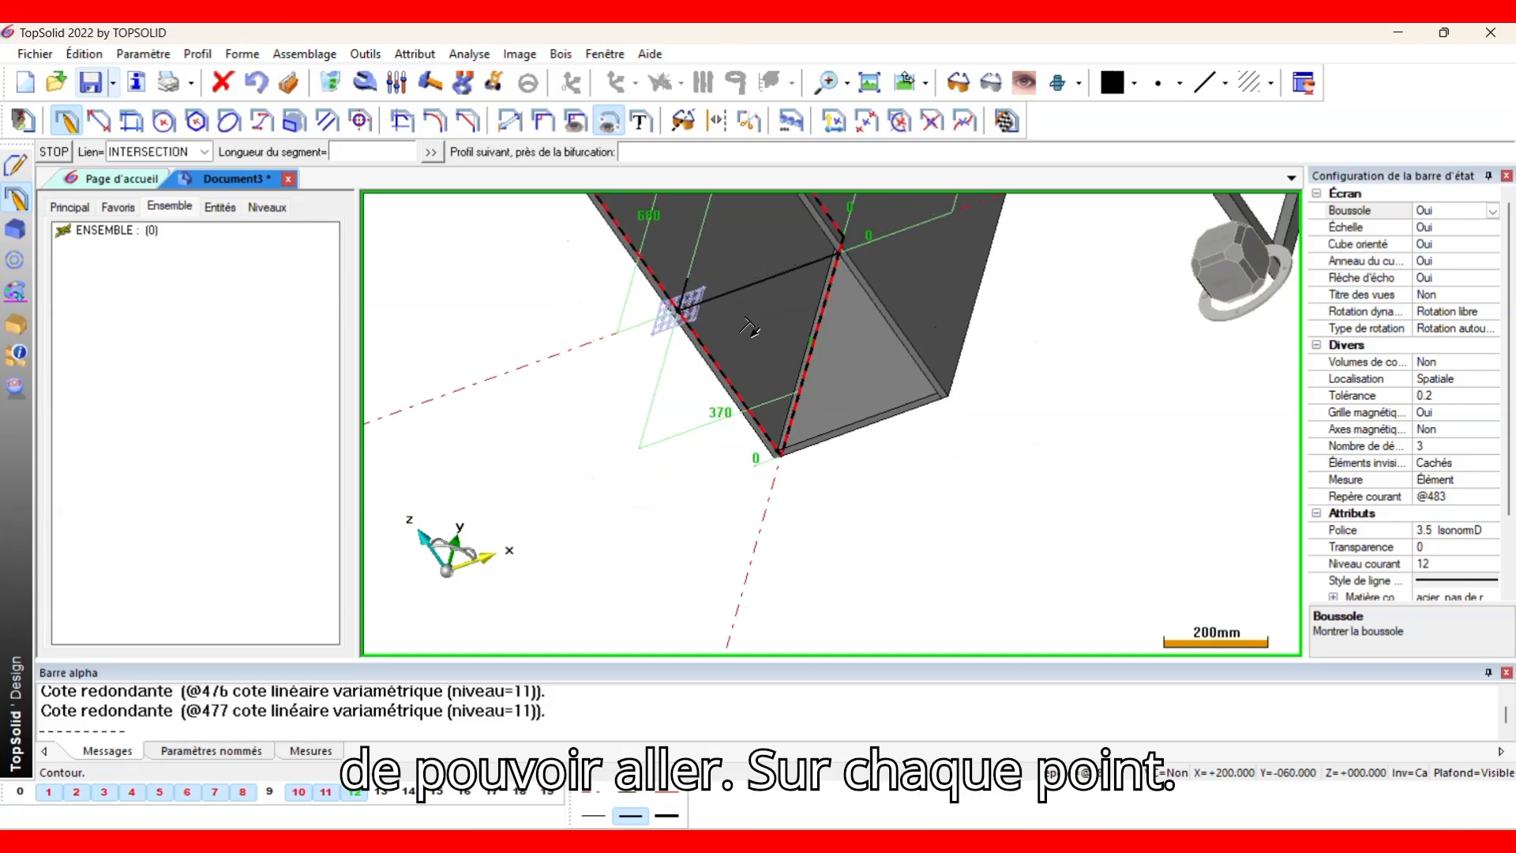
{"action": "middle_click_drag", "start_coordinate": [722, 356], "coordinate": [736, 269]}
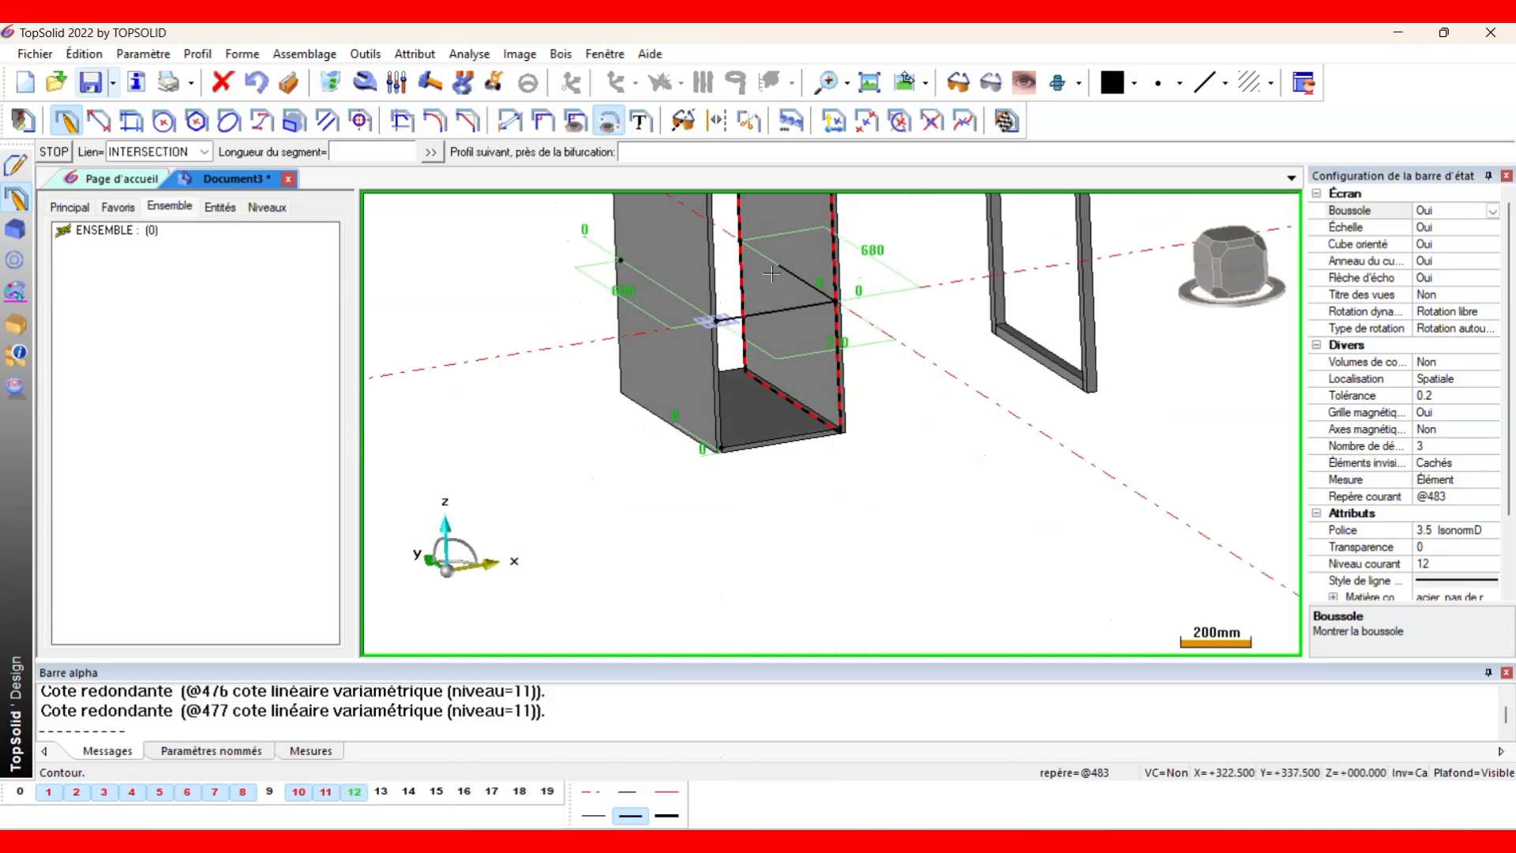
{"action": "scroll", "coordinate": [738, 239], "scroll_direction": "up", "scroll_amount": 2}
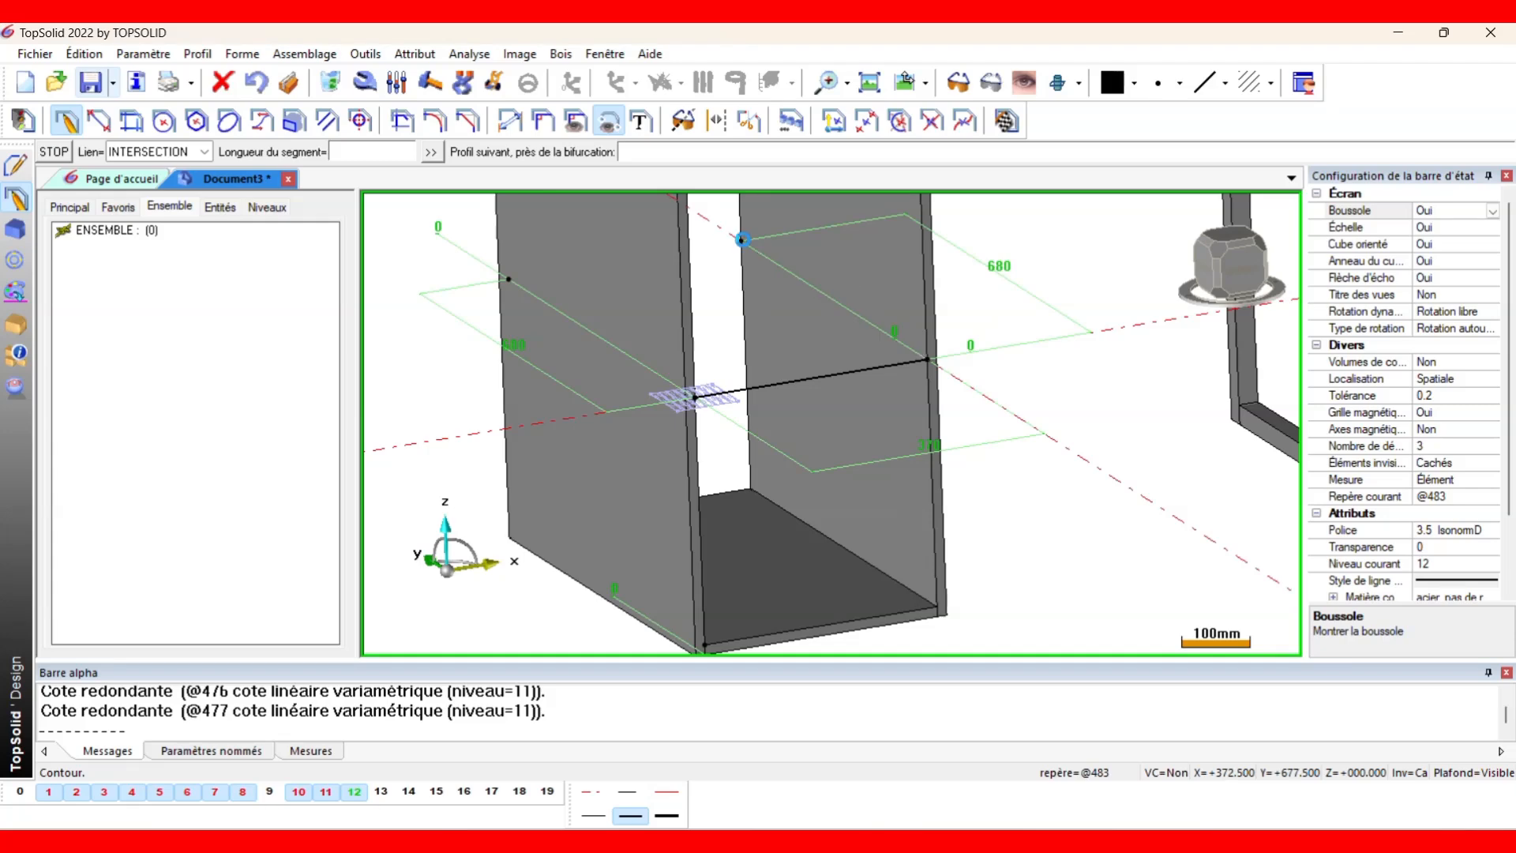
{"action": "left_click", "coordinate": [738, 238]}
{"action": "left_click", "coordinate": [508, 278]}
{"action": "left_click", "coordinate": [695, 397]}
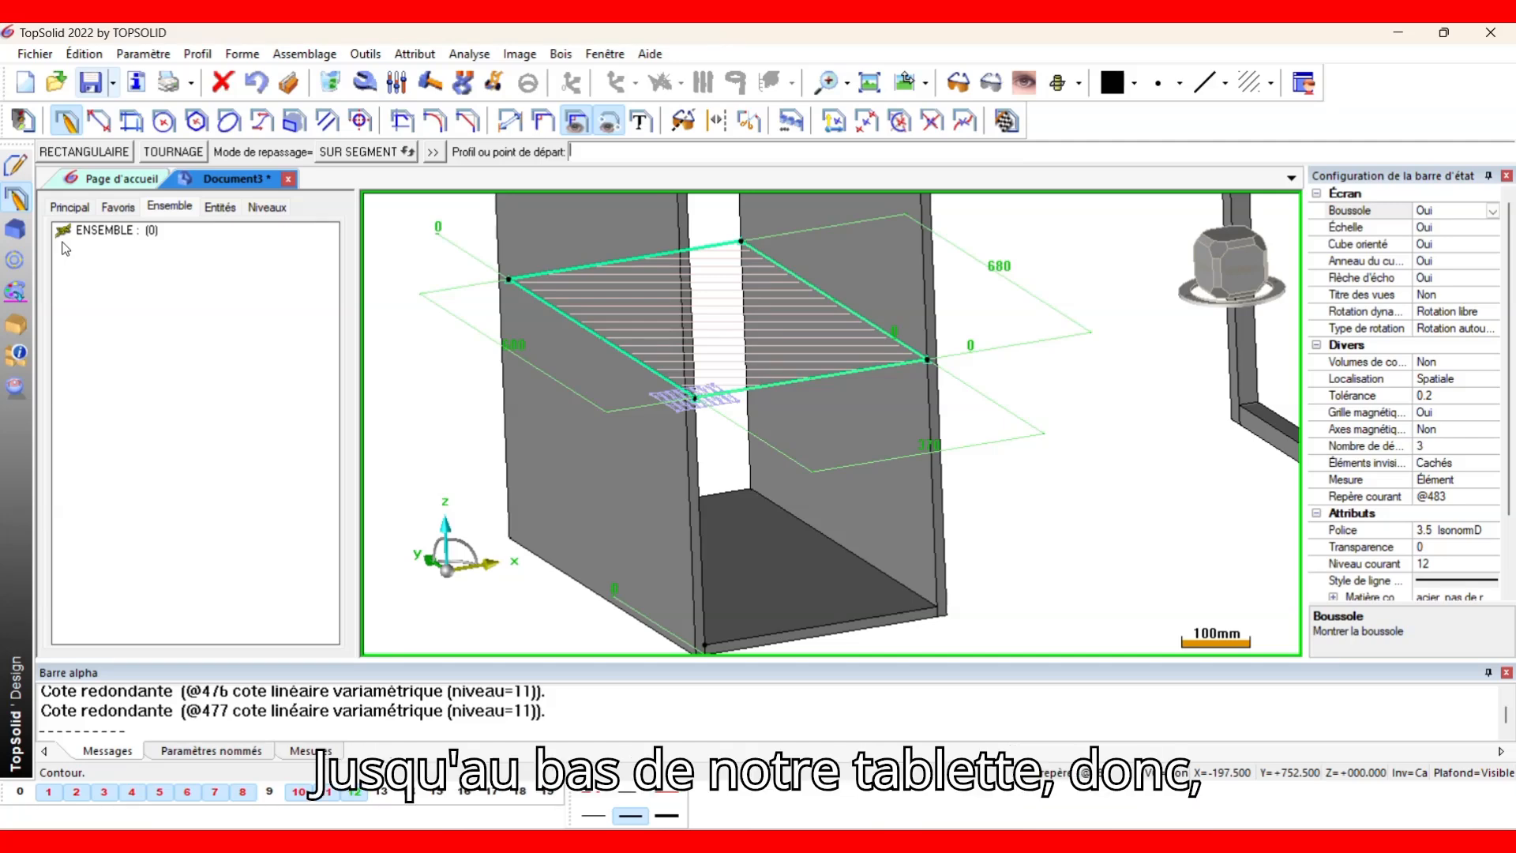
Extrude the closed shelf contour upward by 15 mm as a solid.
{"action": "left_click", "coordinate": [17, 230]}
{"action": "left_click", "coordinate": [496, 332]}
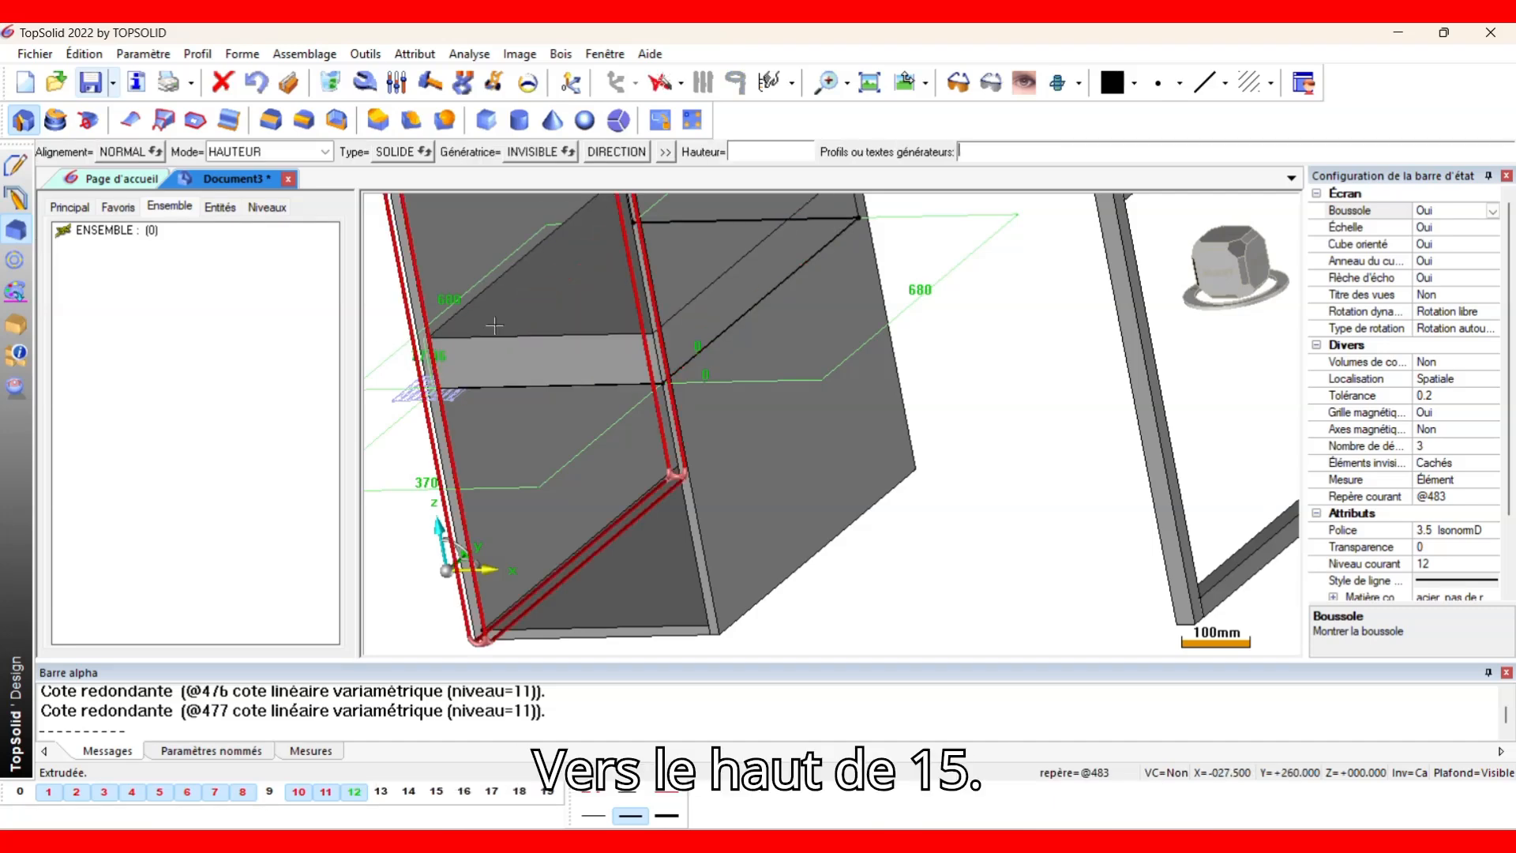
{"action": "type", "text": "1"}
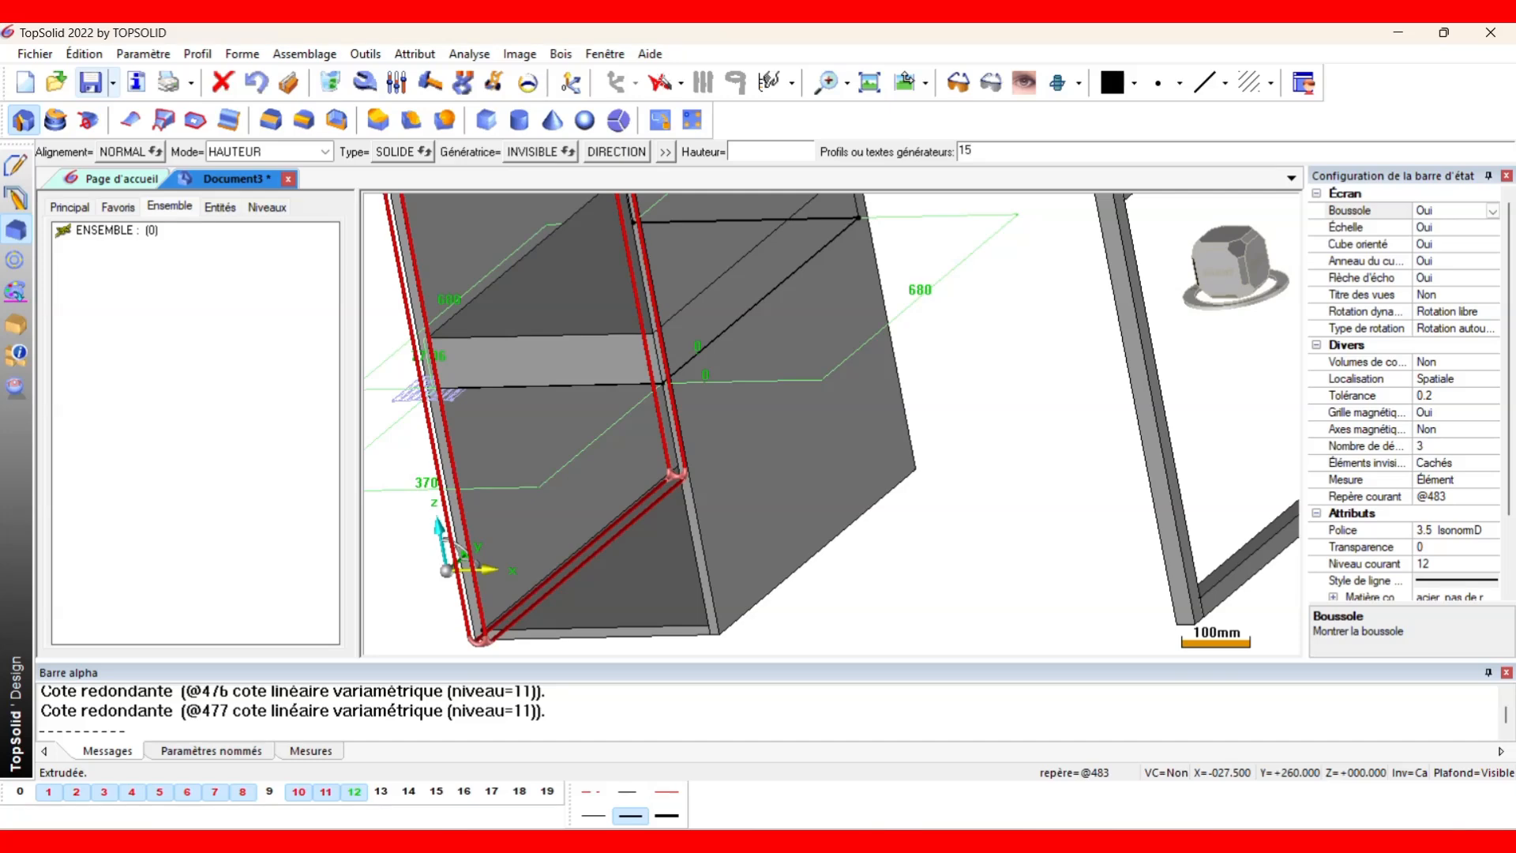
{"action": "type", "text": "5"}
{"action": "key", "text": "Return"}
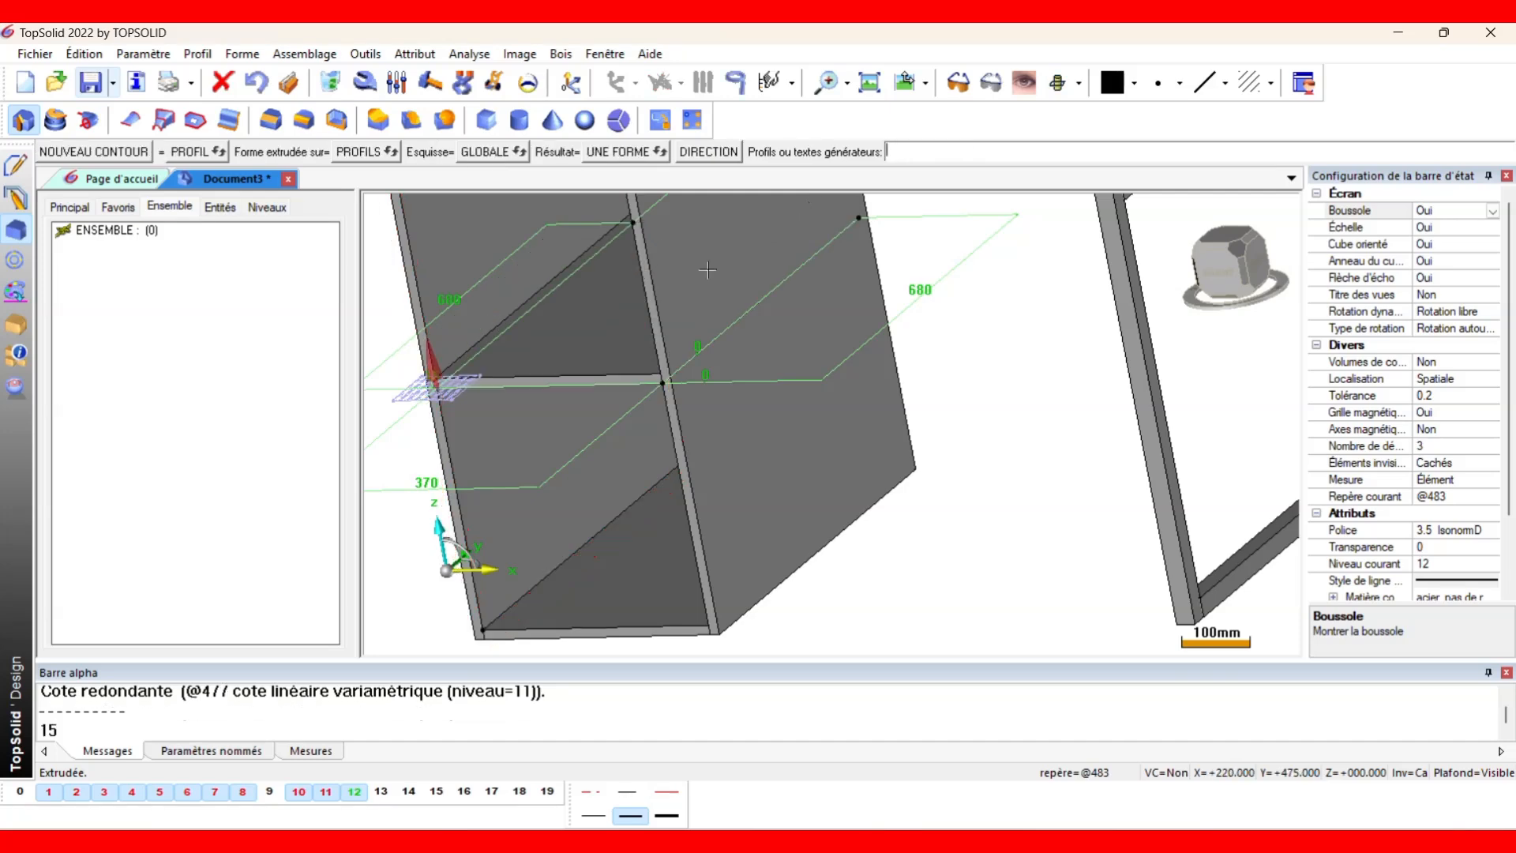
{"action": "key", "text": "Escape"}
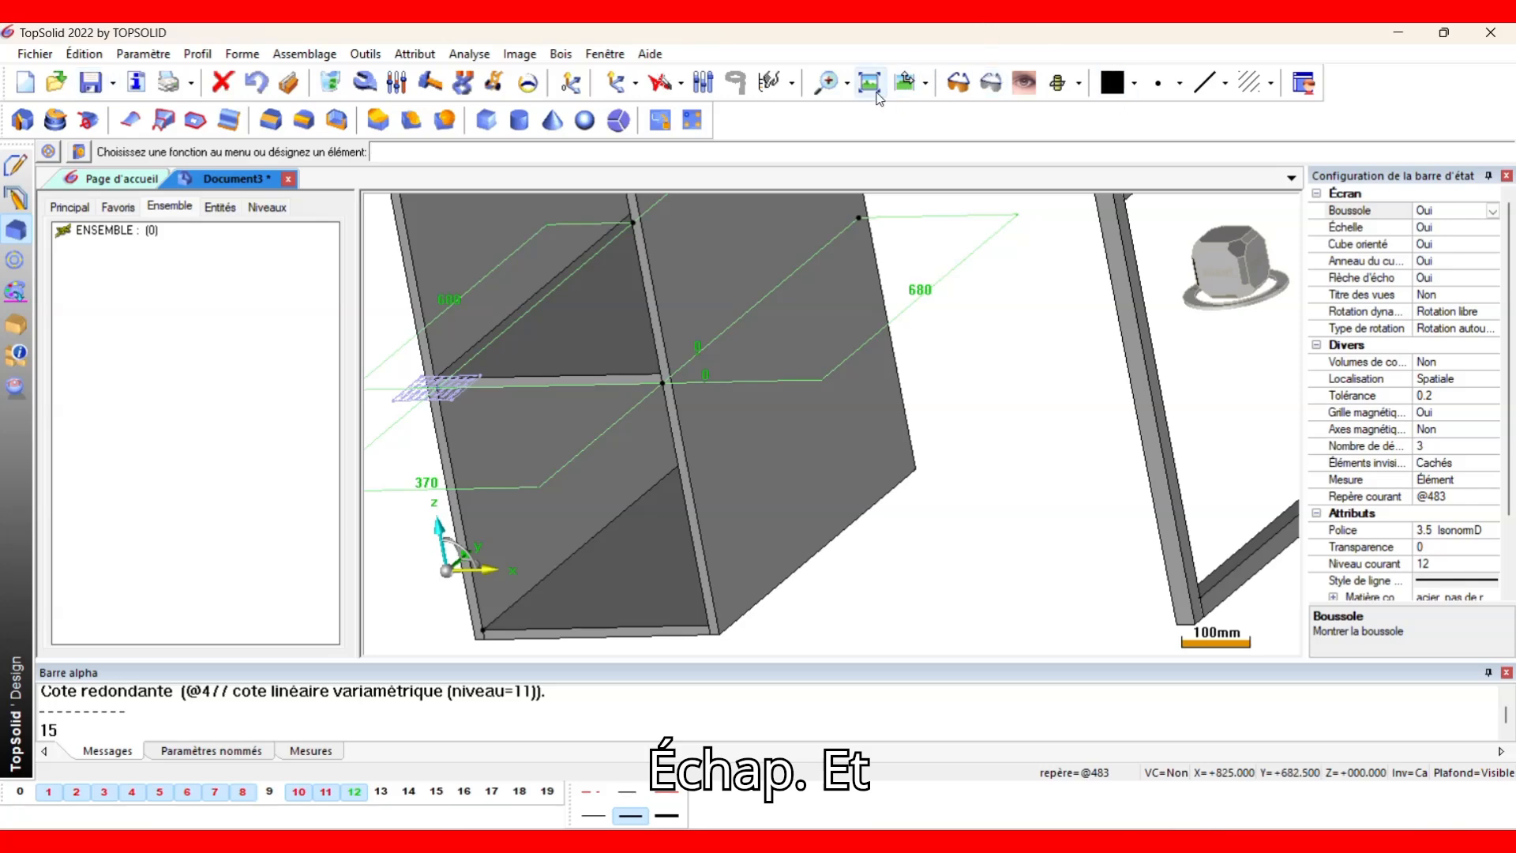
{"action": "left_click", "coordinate": [870, 83]}
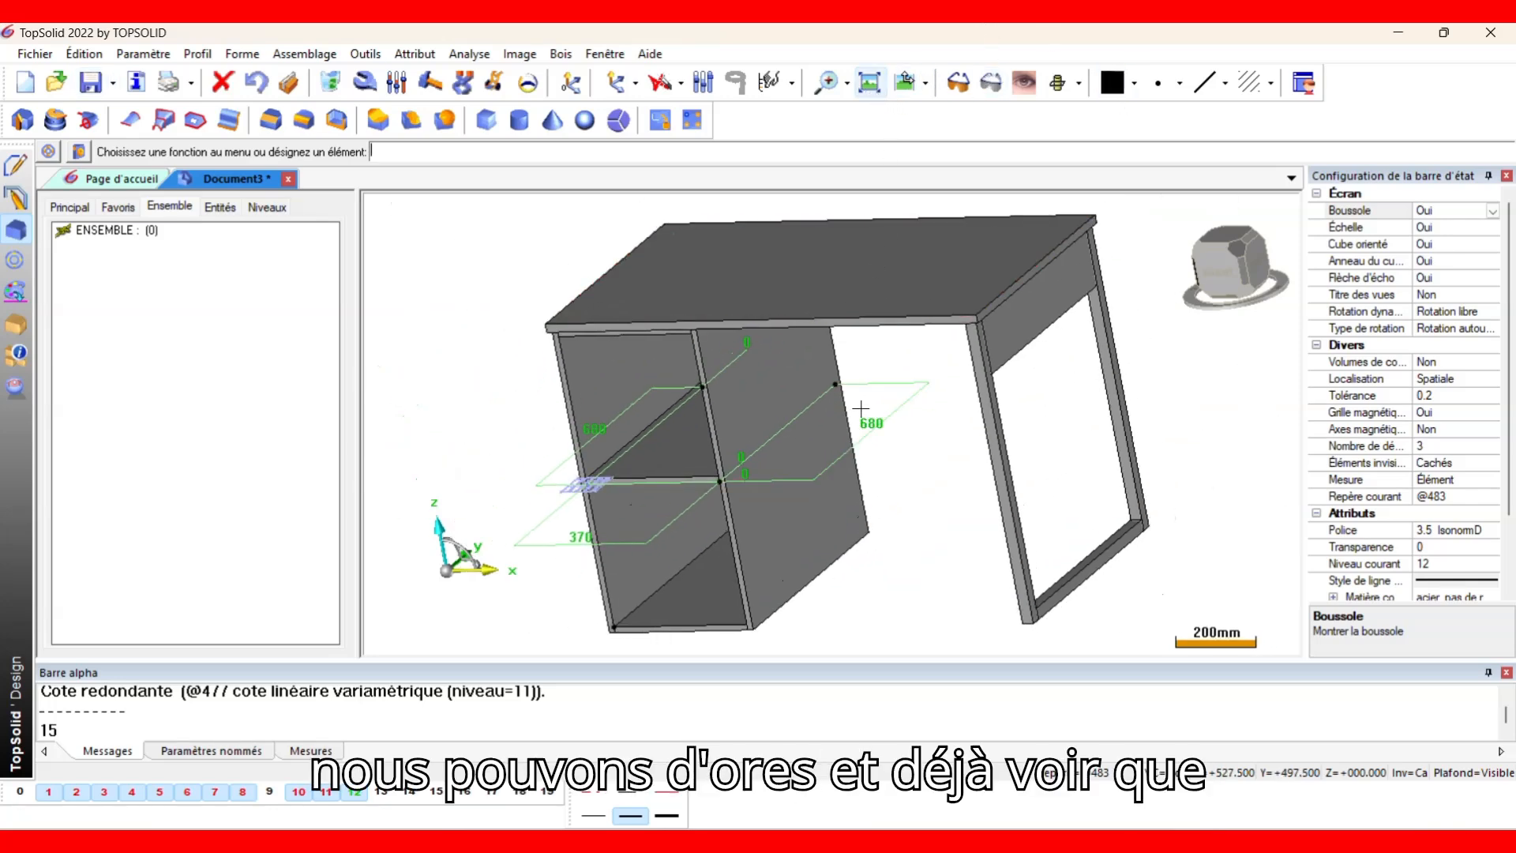
{"action": "middle_click_drag", "start_coordinate": [860, 408], "coordinate": [829, 367]}
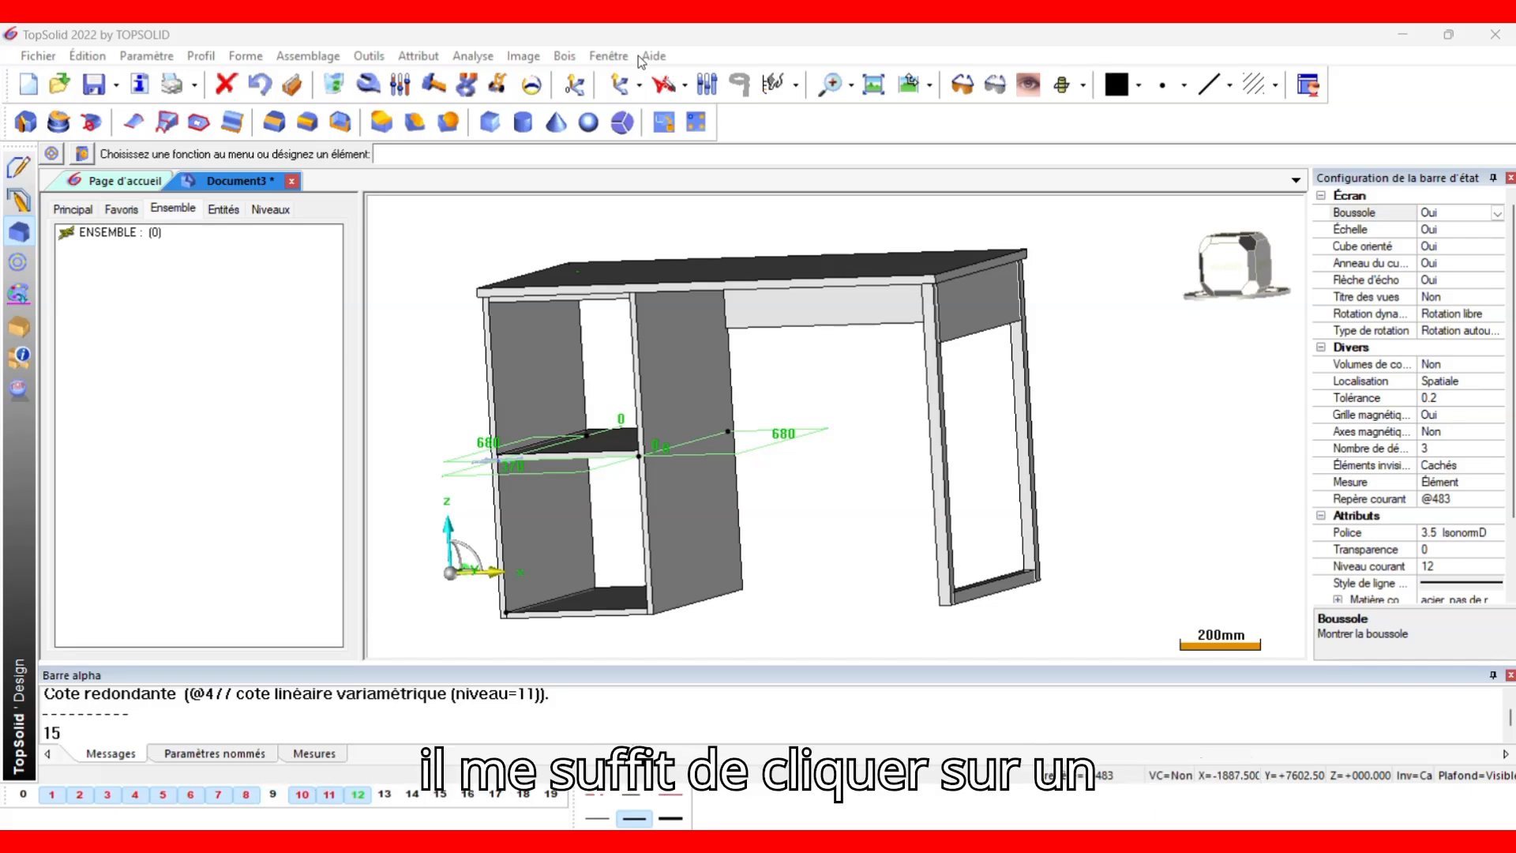
Define the cabinet's left side panel as a part included in the cutting list, with the designation "montant gauche".
{"action": "left_click", "coordinate": [537, 387]}
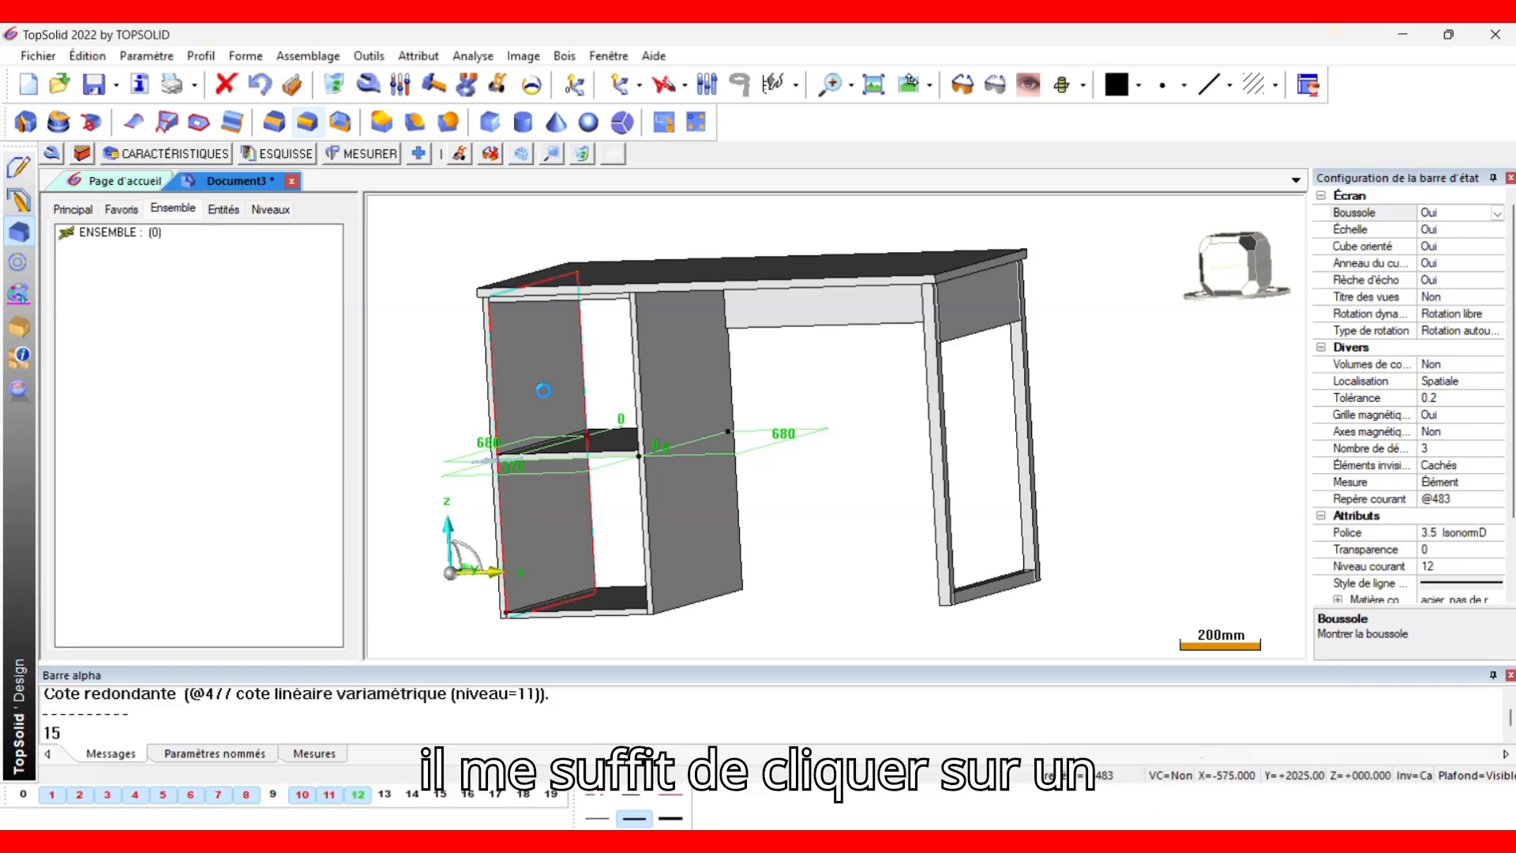
{"action": "left_click", "coordinate": [202, 153]}
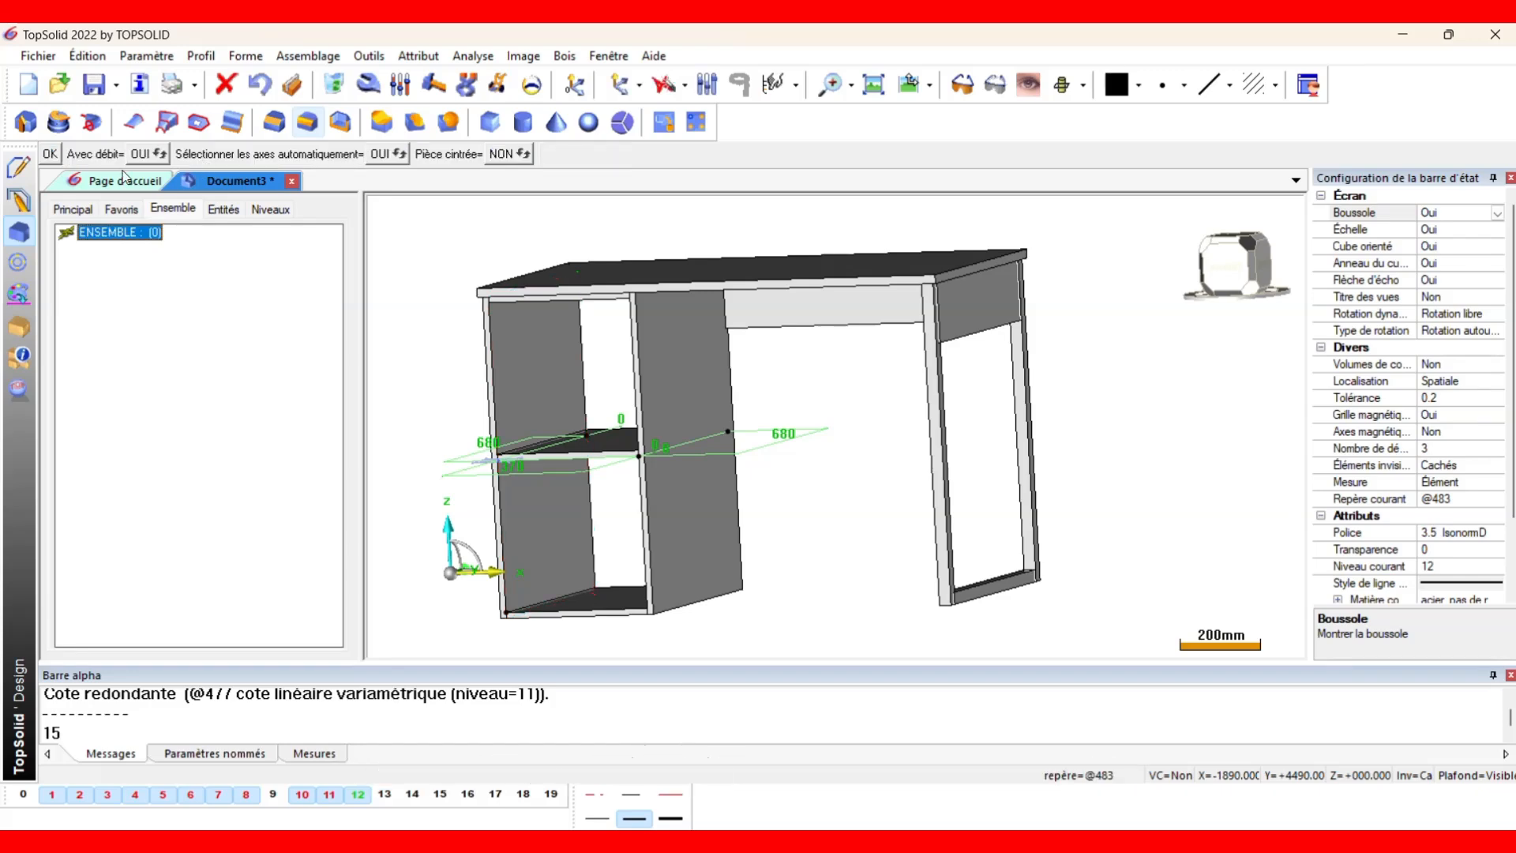
{"action": "left_click", "coordinate": [50, 153]}
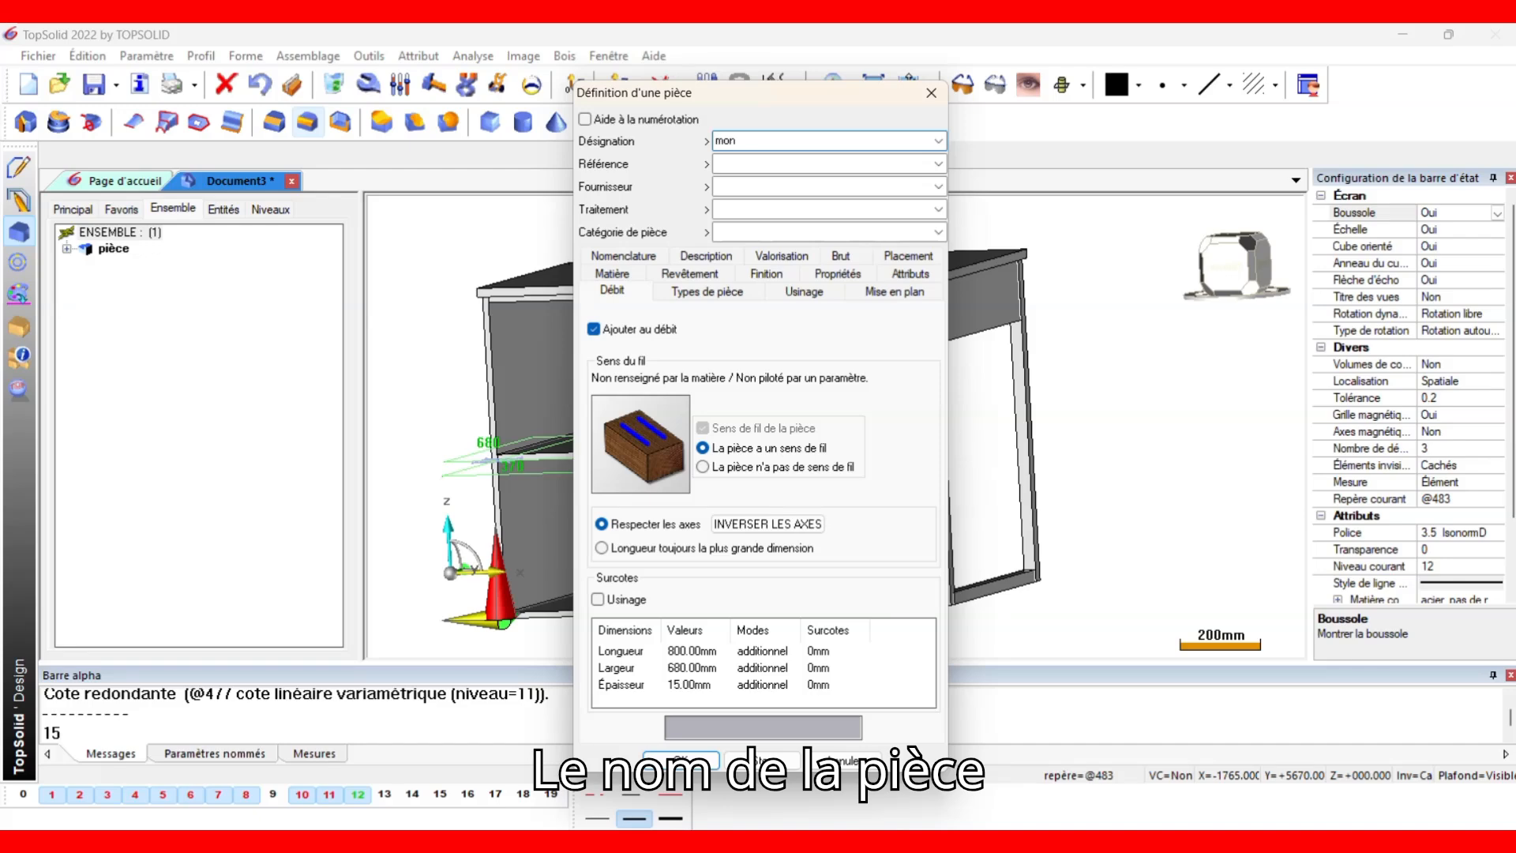
{"action": "type", "text": "tant gauche"}
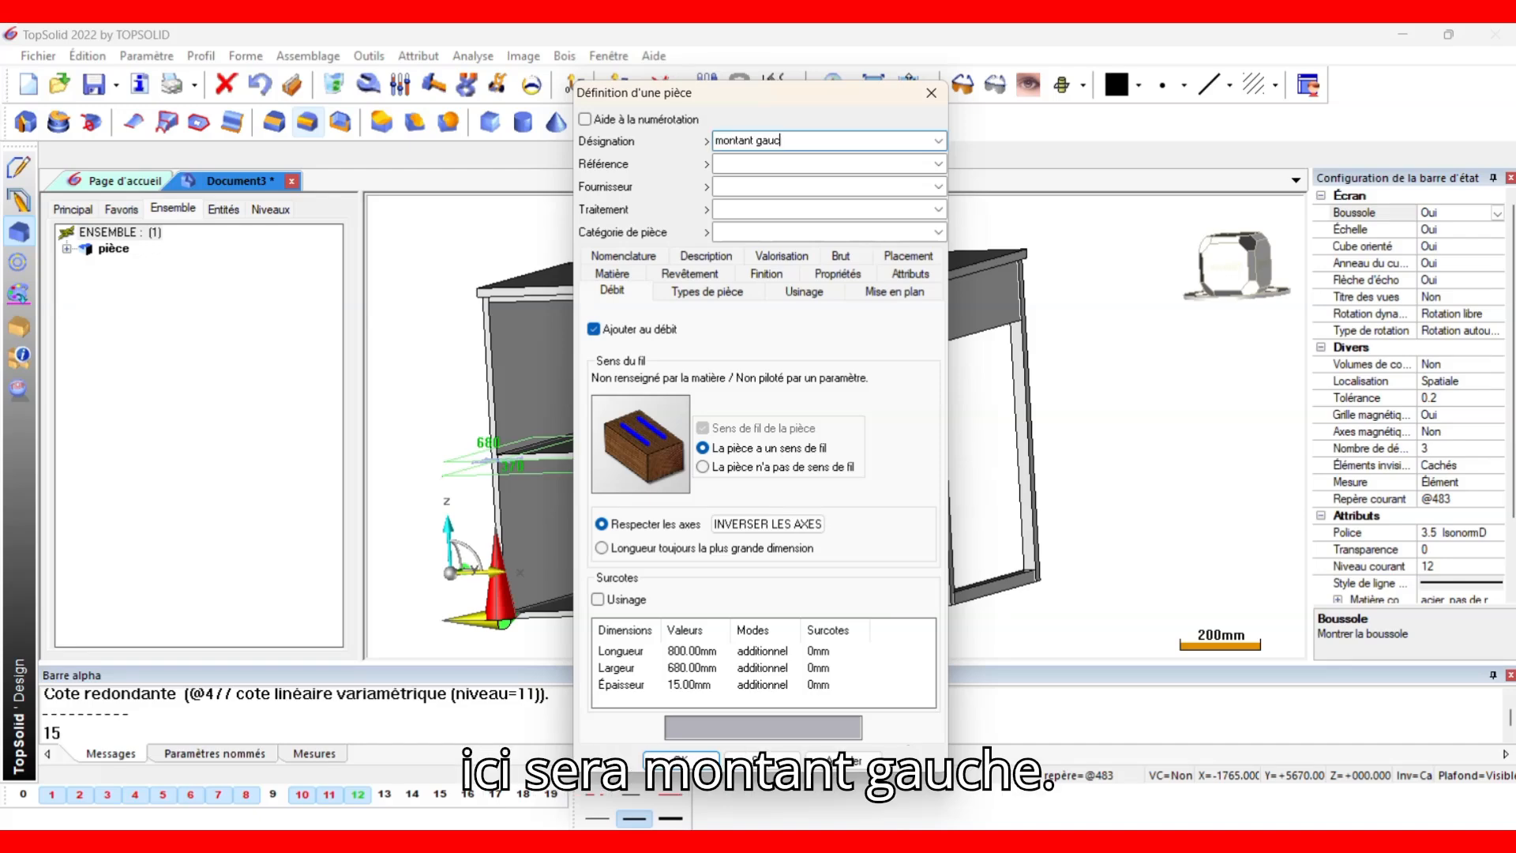
{"action": "key", "text": "Tab"}
Assign the mélaminé material from the bois category to the left panel and display the model in realistic rendering with edges and wireframe.
{"action": "left_click", "coordinate": [620, 273]}
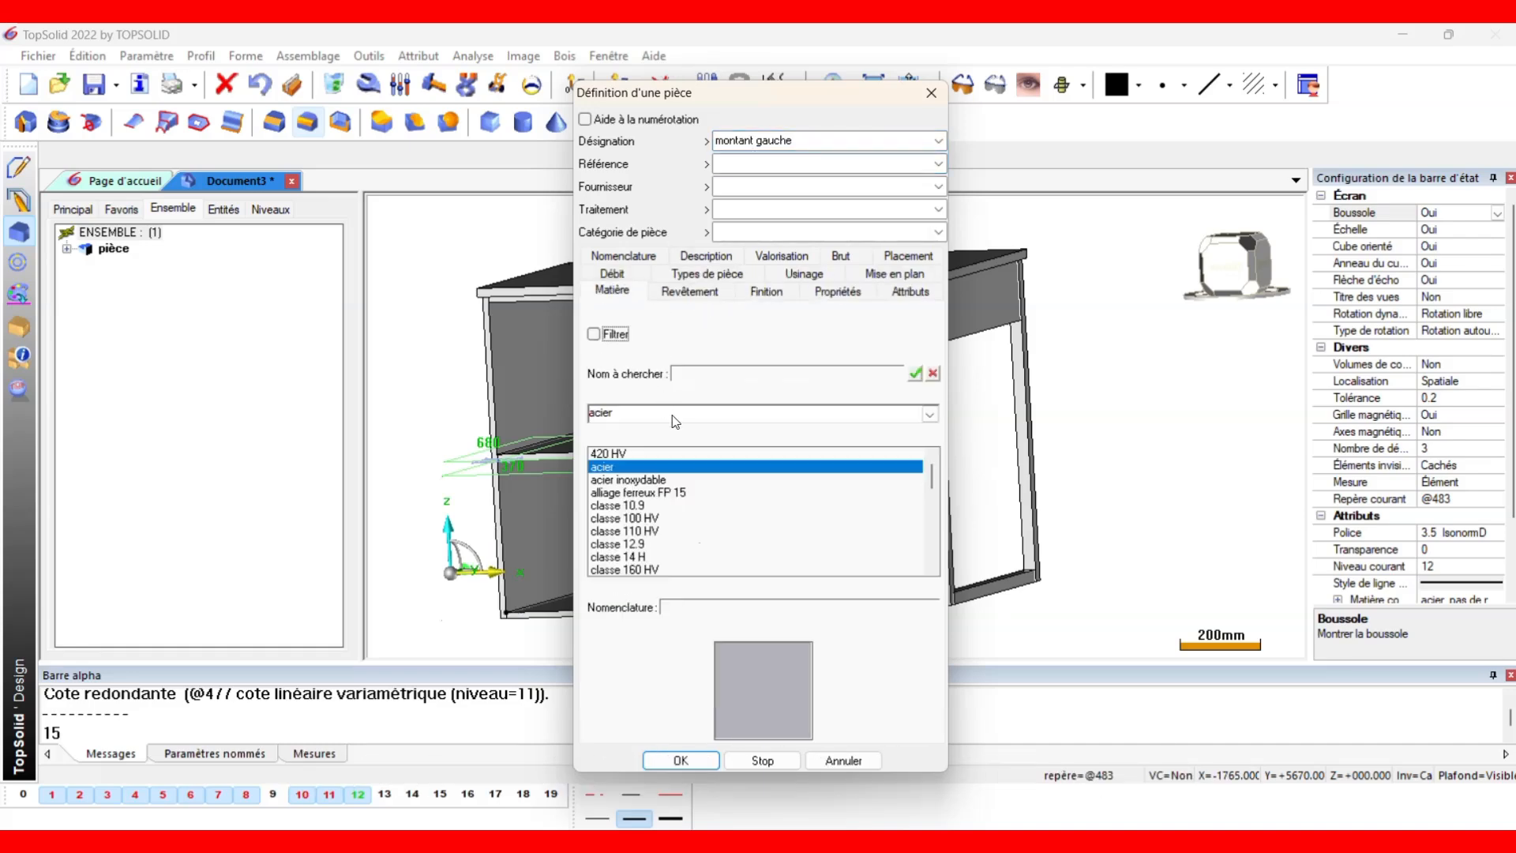
{"action": "left_click", "coordinate": [673, 416]}
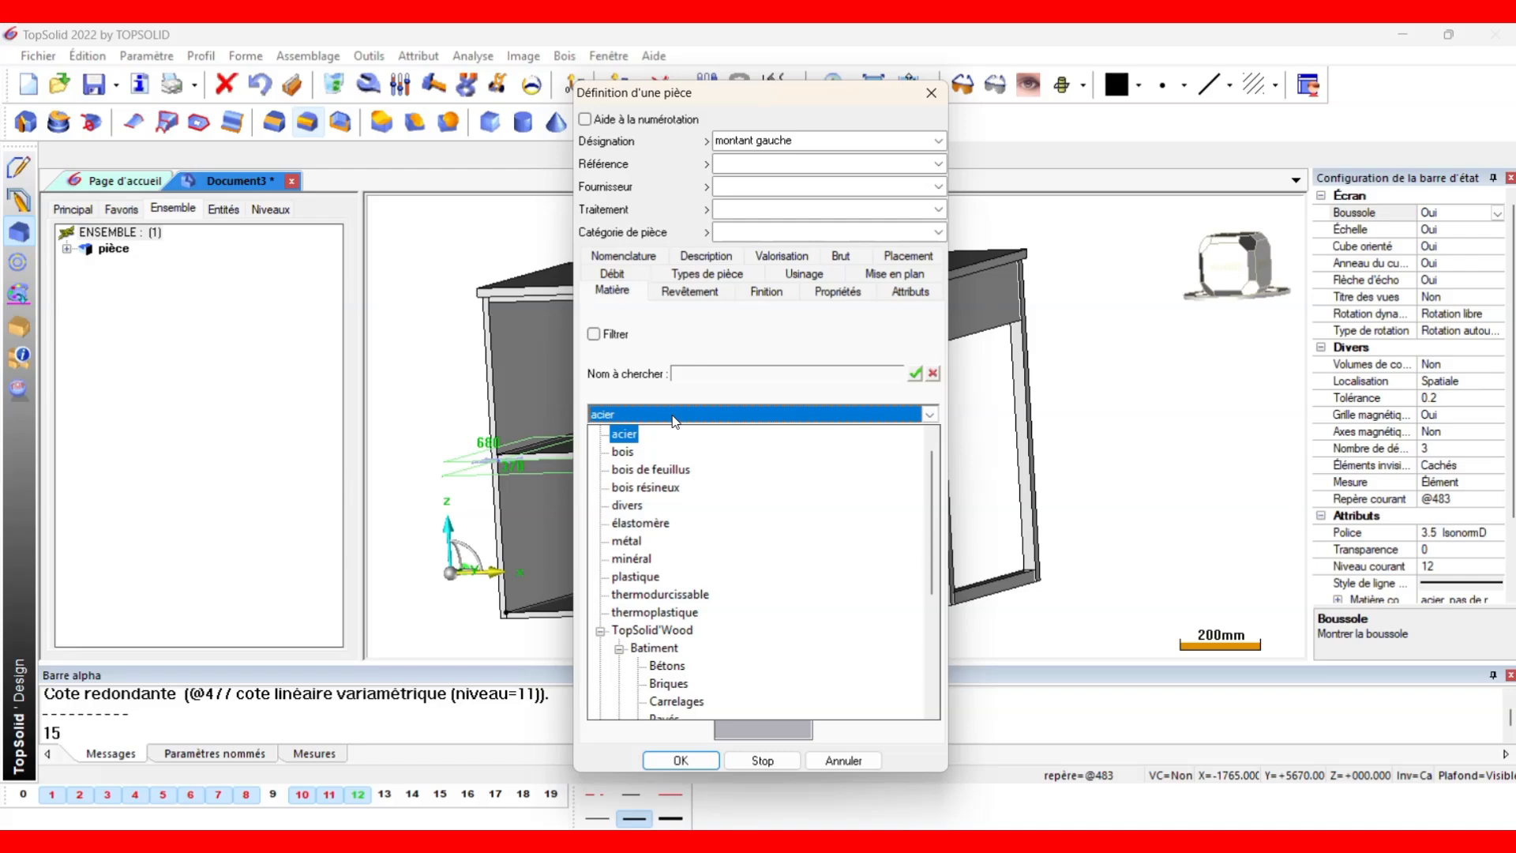
{"action": "left_click", "coordinate": [628, 452]}
{"action": "scroll", "coordinate": [630, 551], "scroll_direction": "down", "scroll_amount": 6}
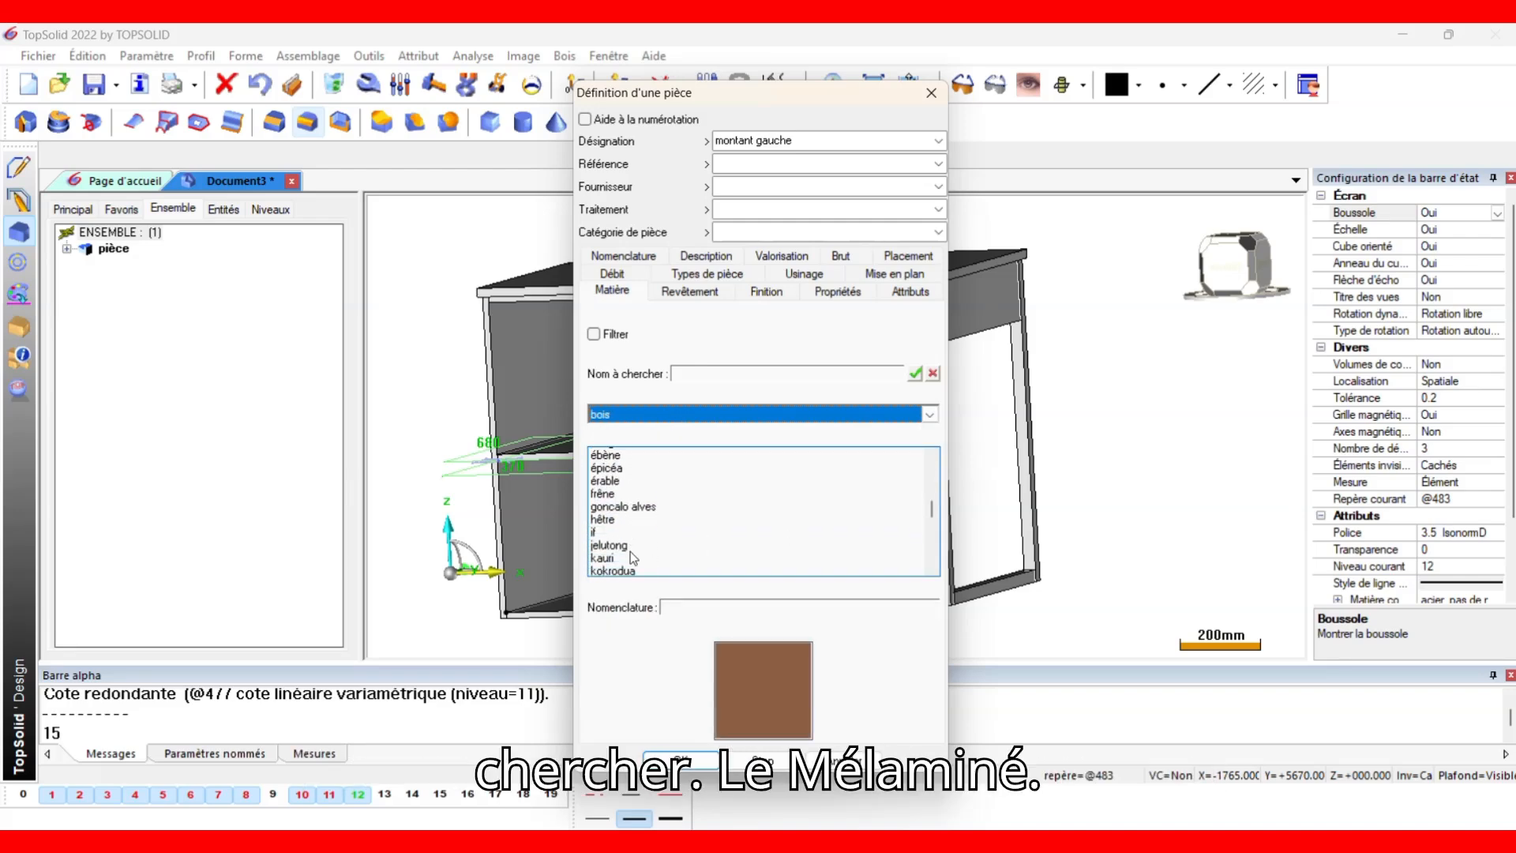
{"action": "scroll", "coordinate": [630, 557], "scroll_direction": "down", "scroll_amount": 2}
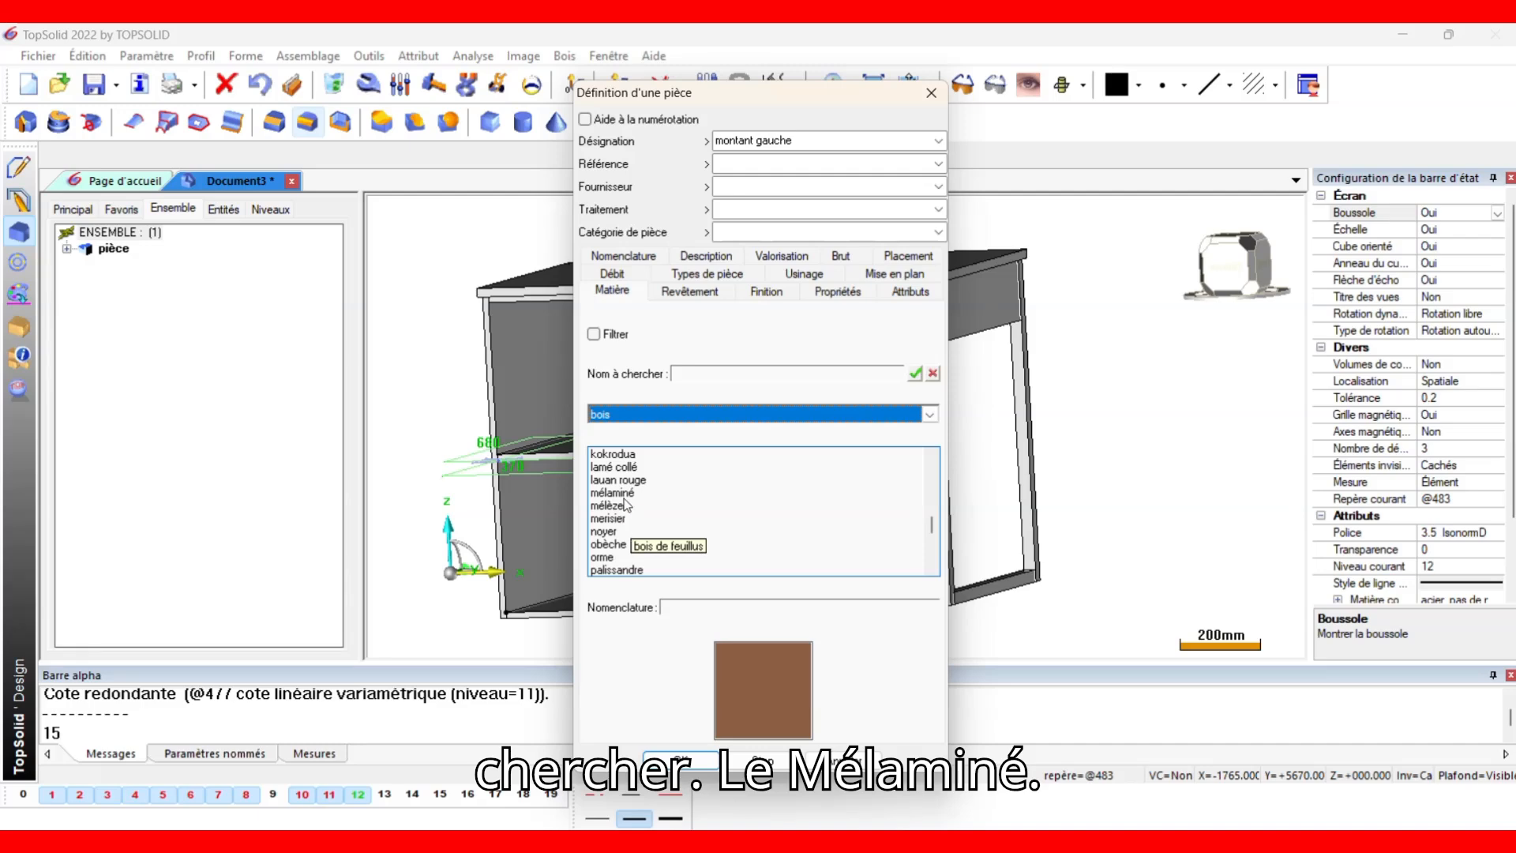
{"action": "left_click", "coordinate": [628, 493]}
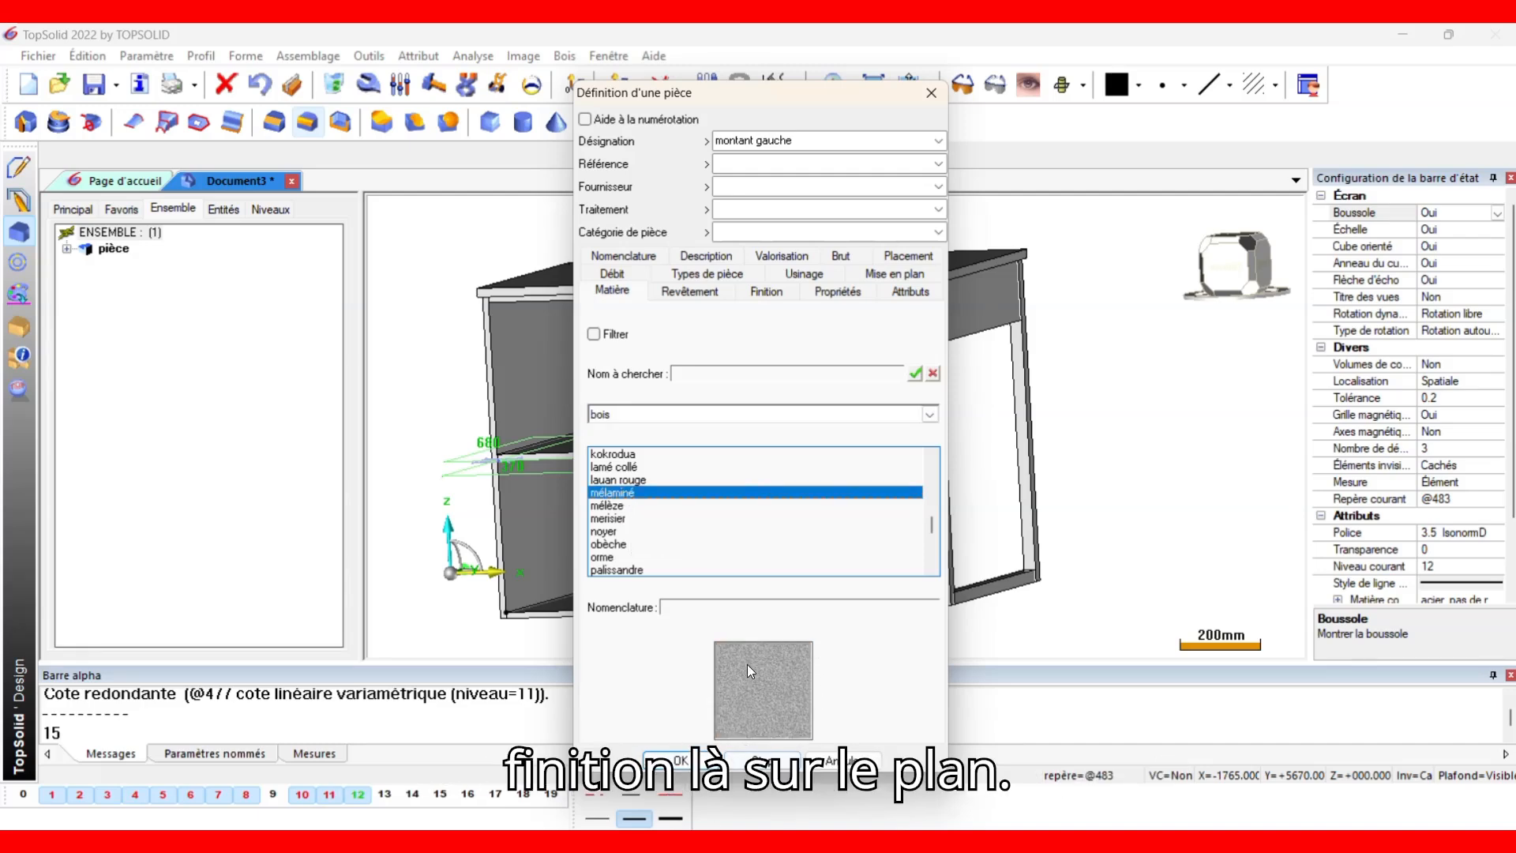
{"action": "left_click", "coordinate": [680, 761]}
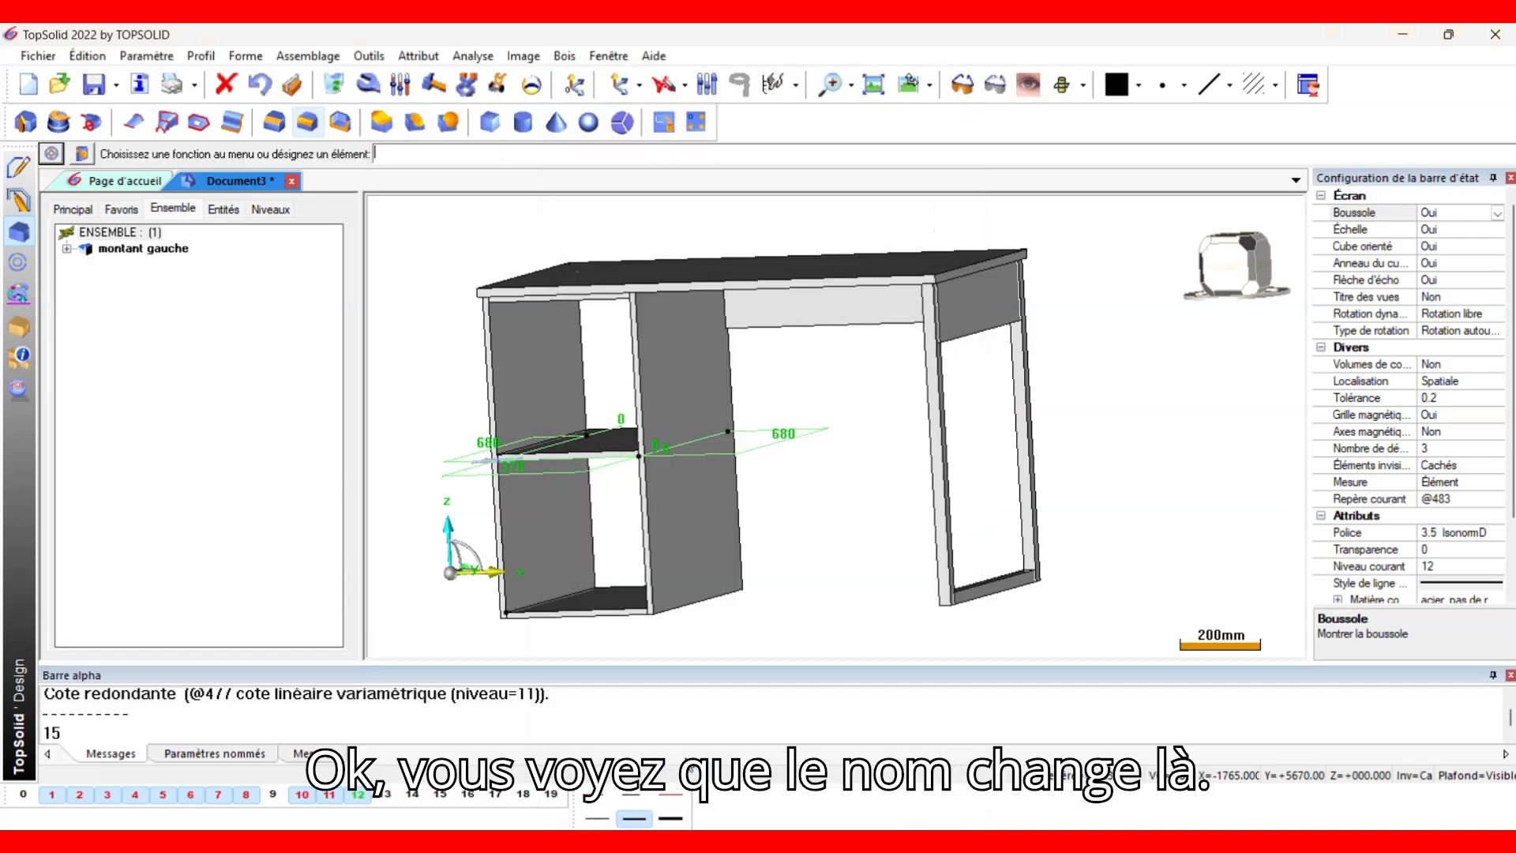
{"action": "left_click", "coordinate": [1084, 87]}
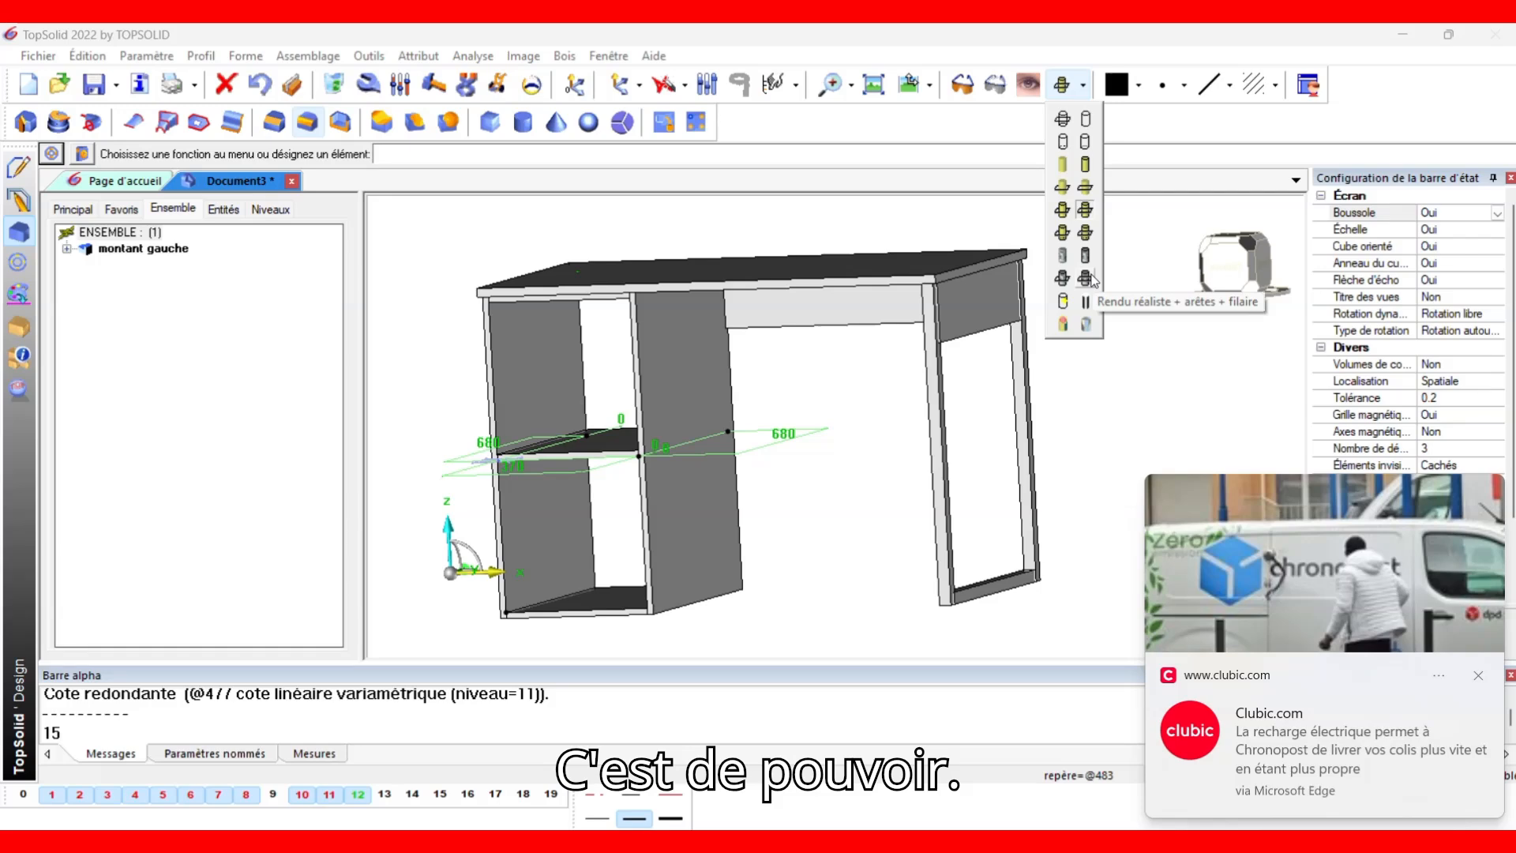
{"action": "left_click", "coordinate": [1089, 278]}
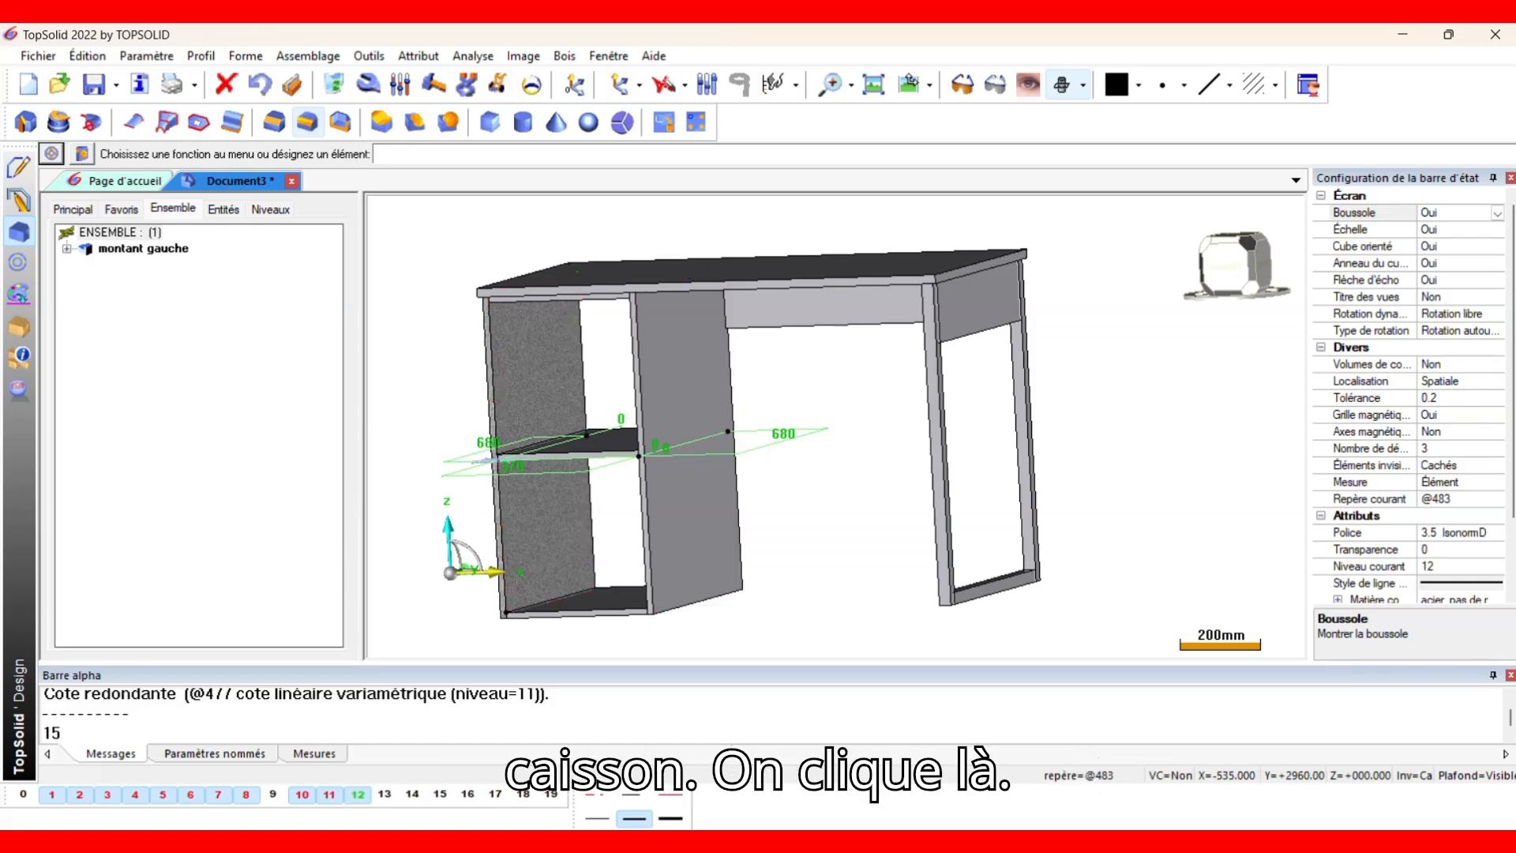
Define the cabinet's right side panel as a part included in the cutting list, with the designation "montant droit".
{"action": "left_click", "coordinate": [687, 410]}
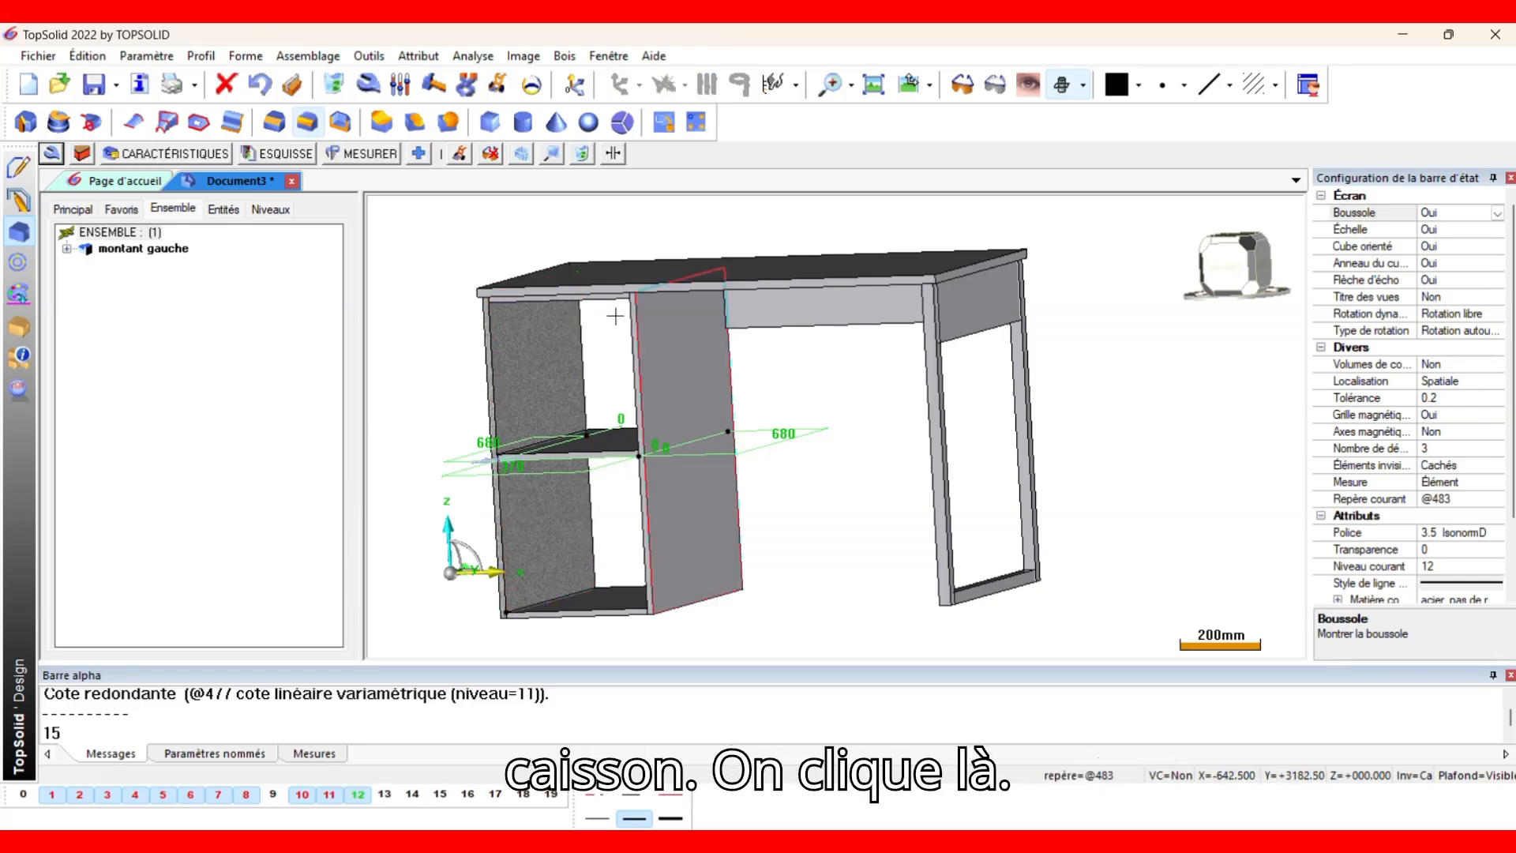
{"action": "left_click", "coordinate": [187, 155]}
{"action": "key", "text": "Return"}
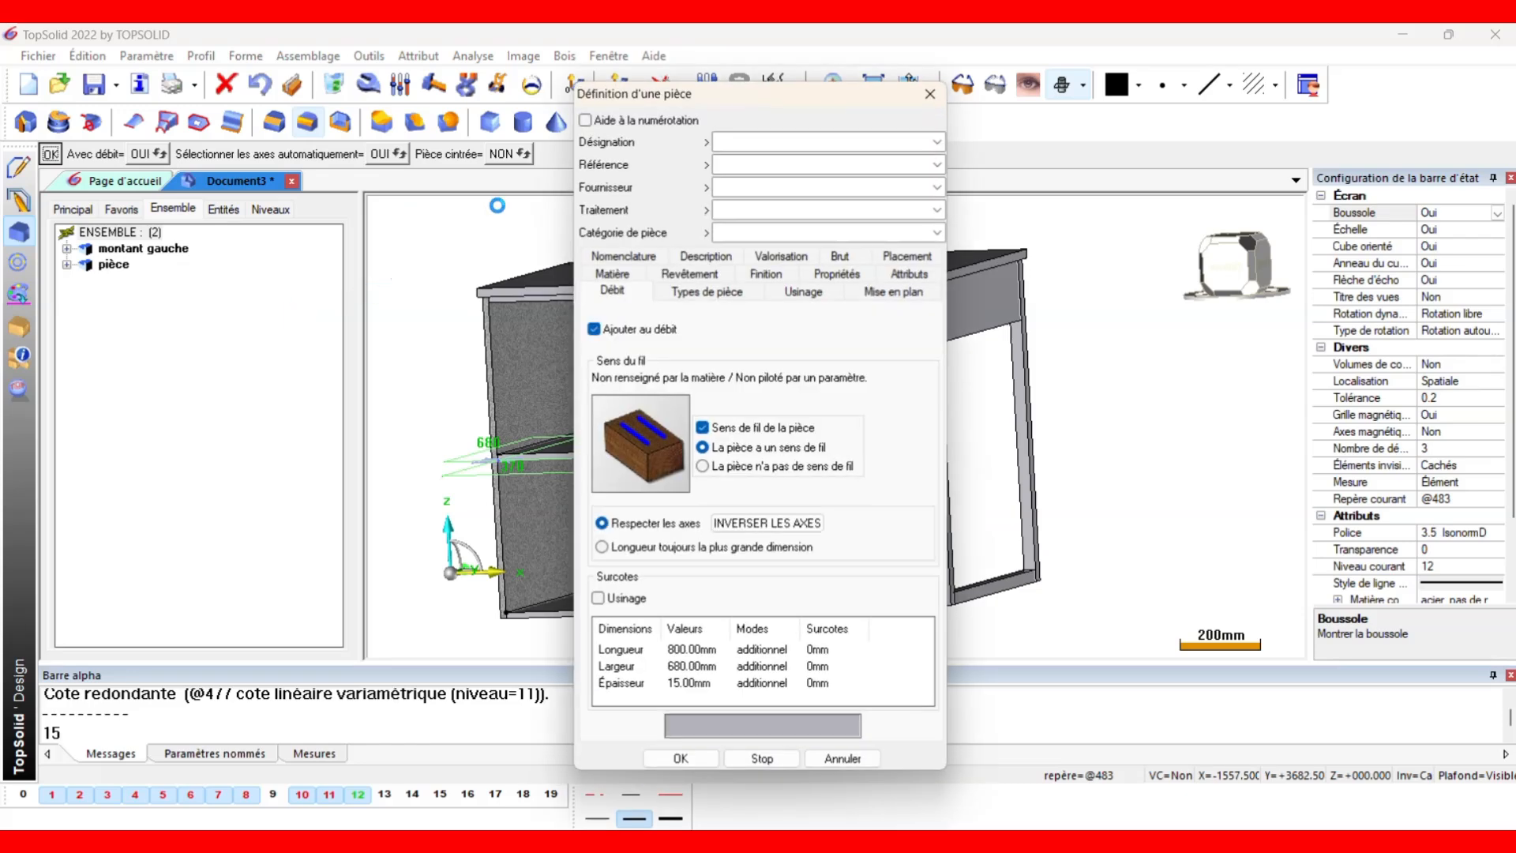
{"action": "type", "text": "montant droit"}
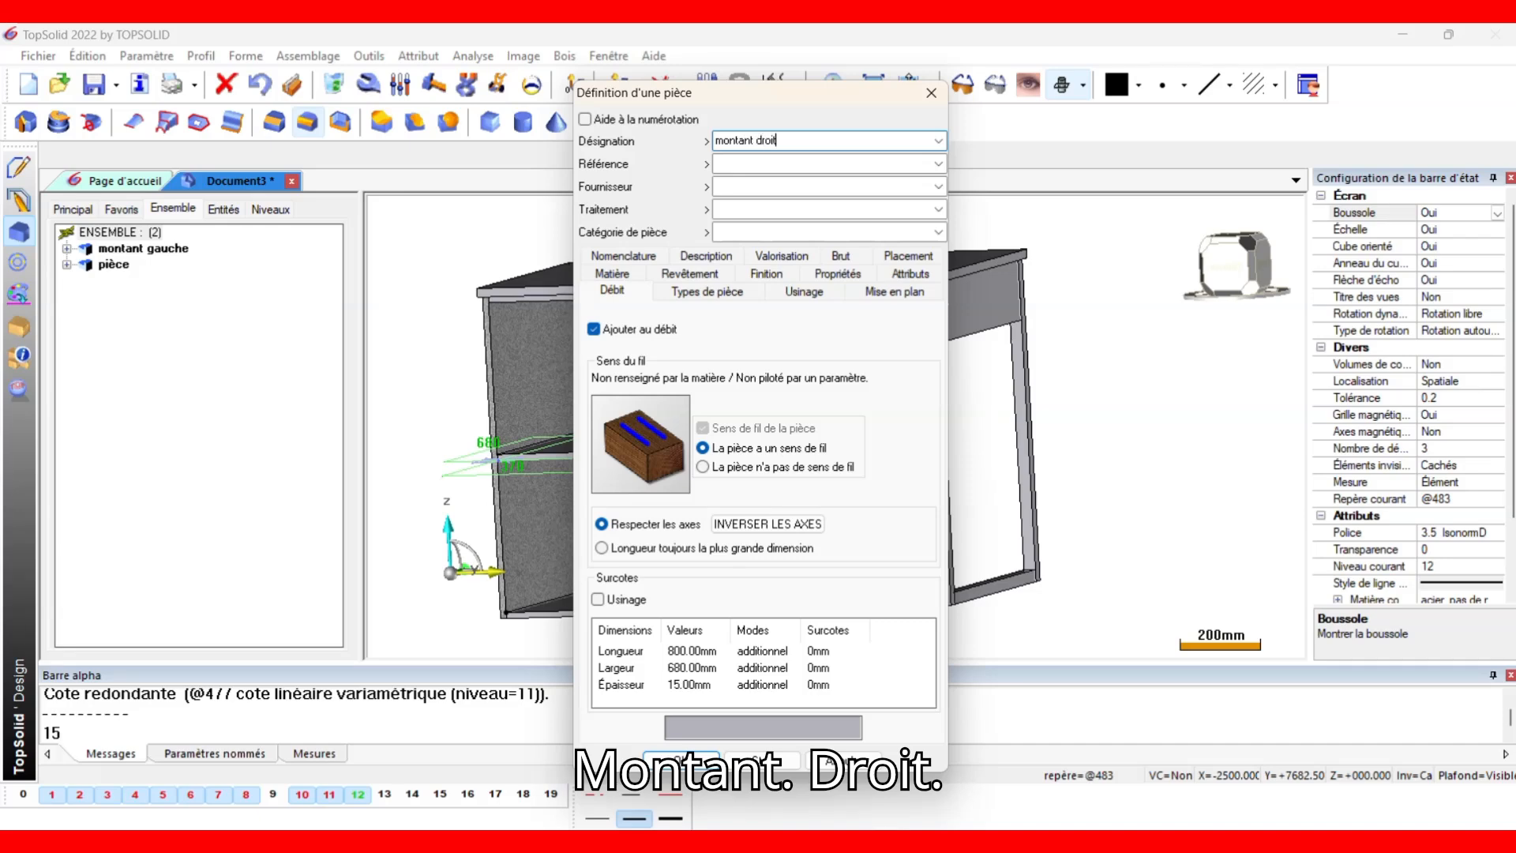
Assign the mélaminé material from the bois category to the right side panel and decline defining the assembly's characteristics.
{"action": "left_click", "coordinate": [619, 278]}
{"action": "left_click", "coordinate": [684, 414]}
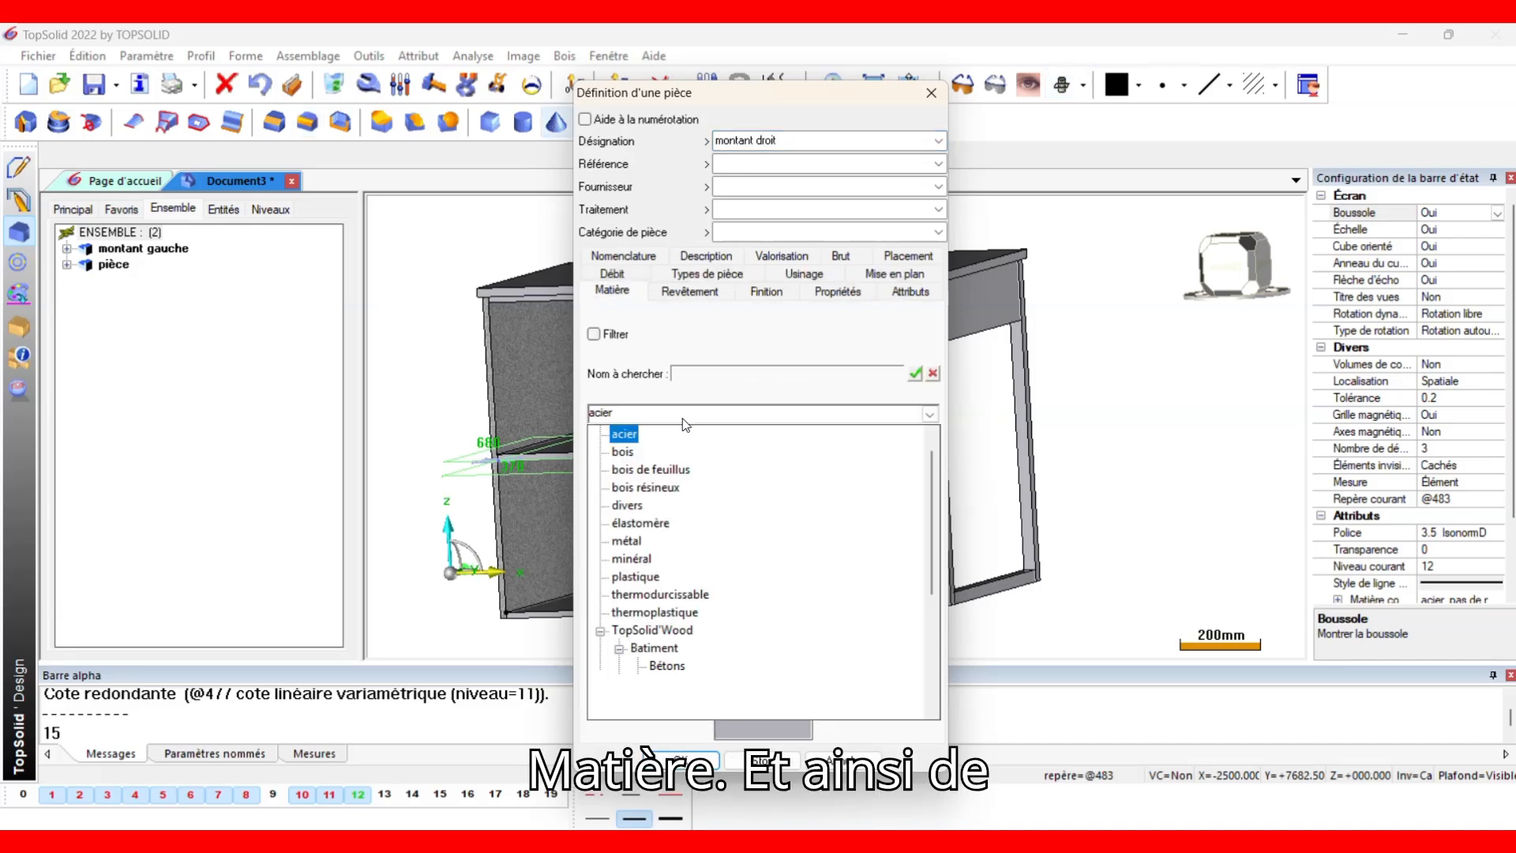
{"action": "left_click", "coordinate": [624, 460]}
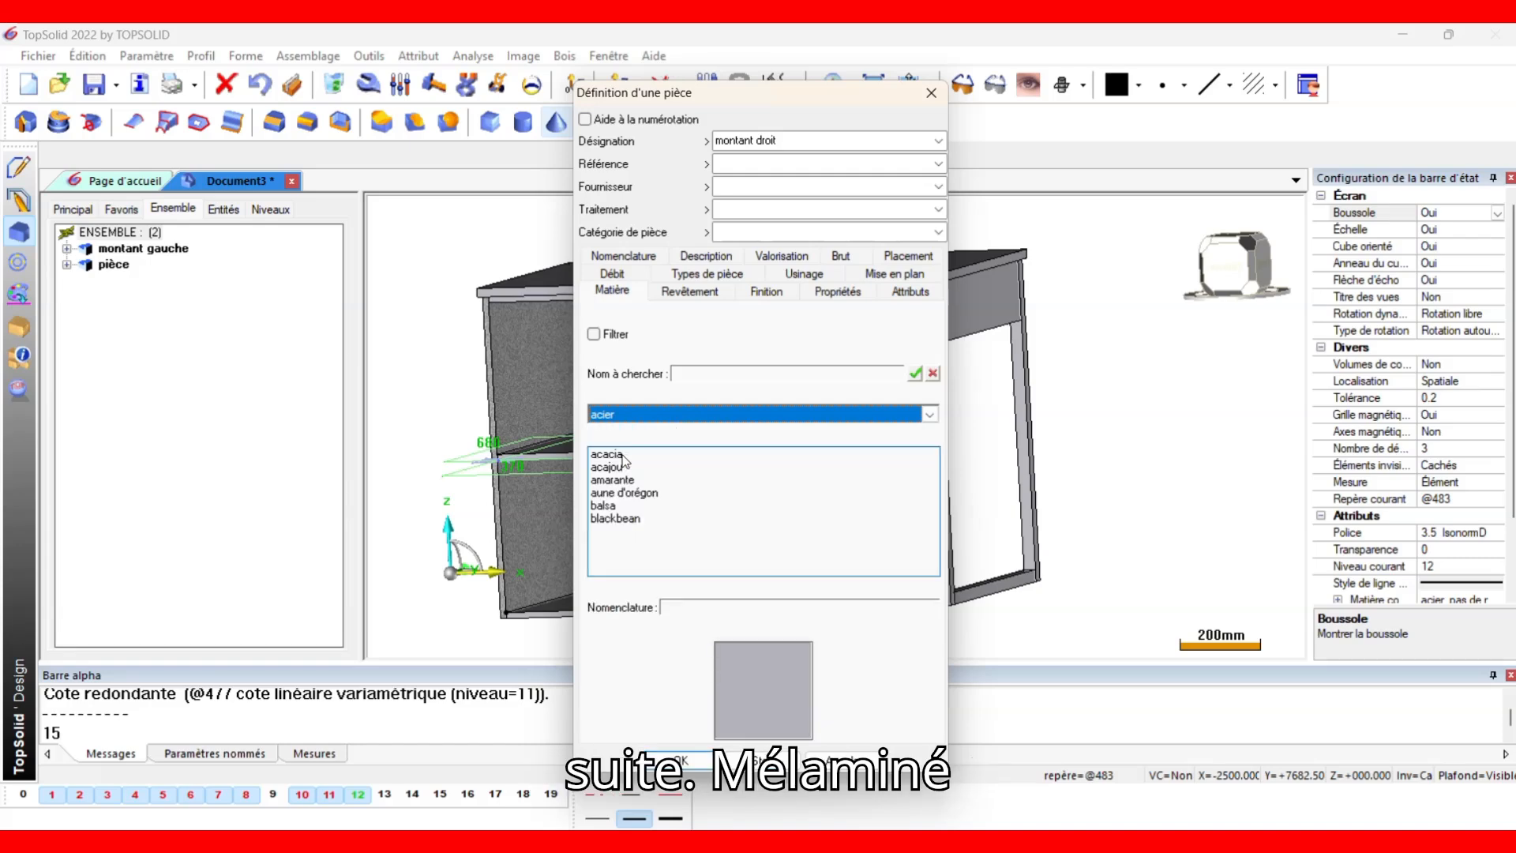
{"action": "left_click", "coordinate": [623, 455]}
{"action": "scroll", "coordinate": [623, 506], "scroll_direction": "down", "scroll_amount": 5}
{"action": "scroll", "coordinate": [625, 527], "scroll_direction": "down", "scroll_amount": 6}
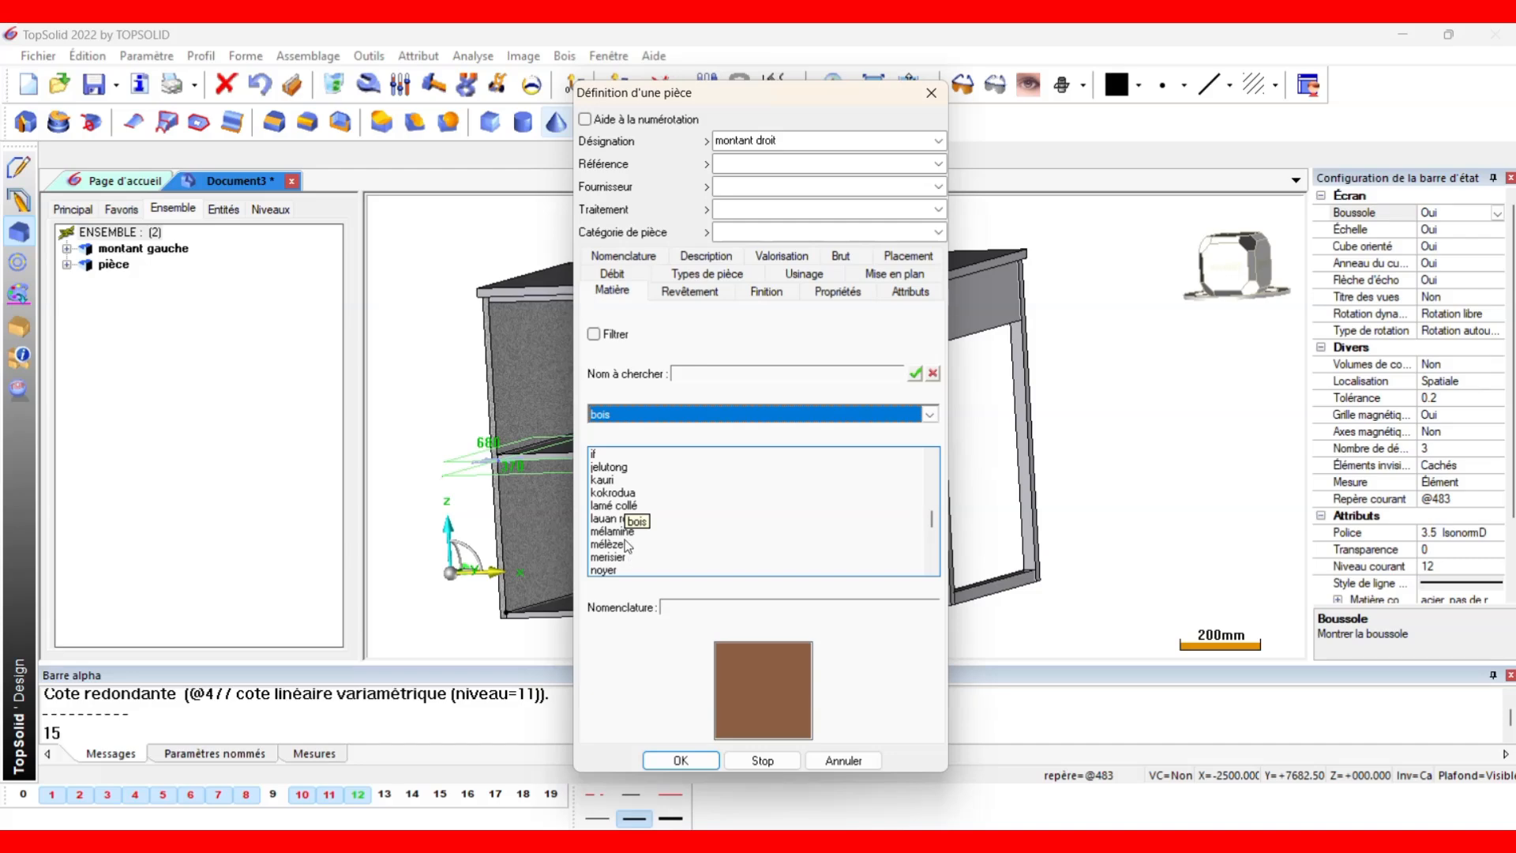
{"action": "left_click", "coordinate": [624, 533]}
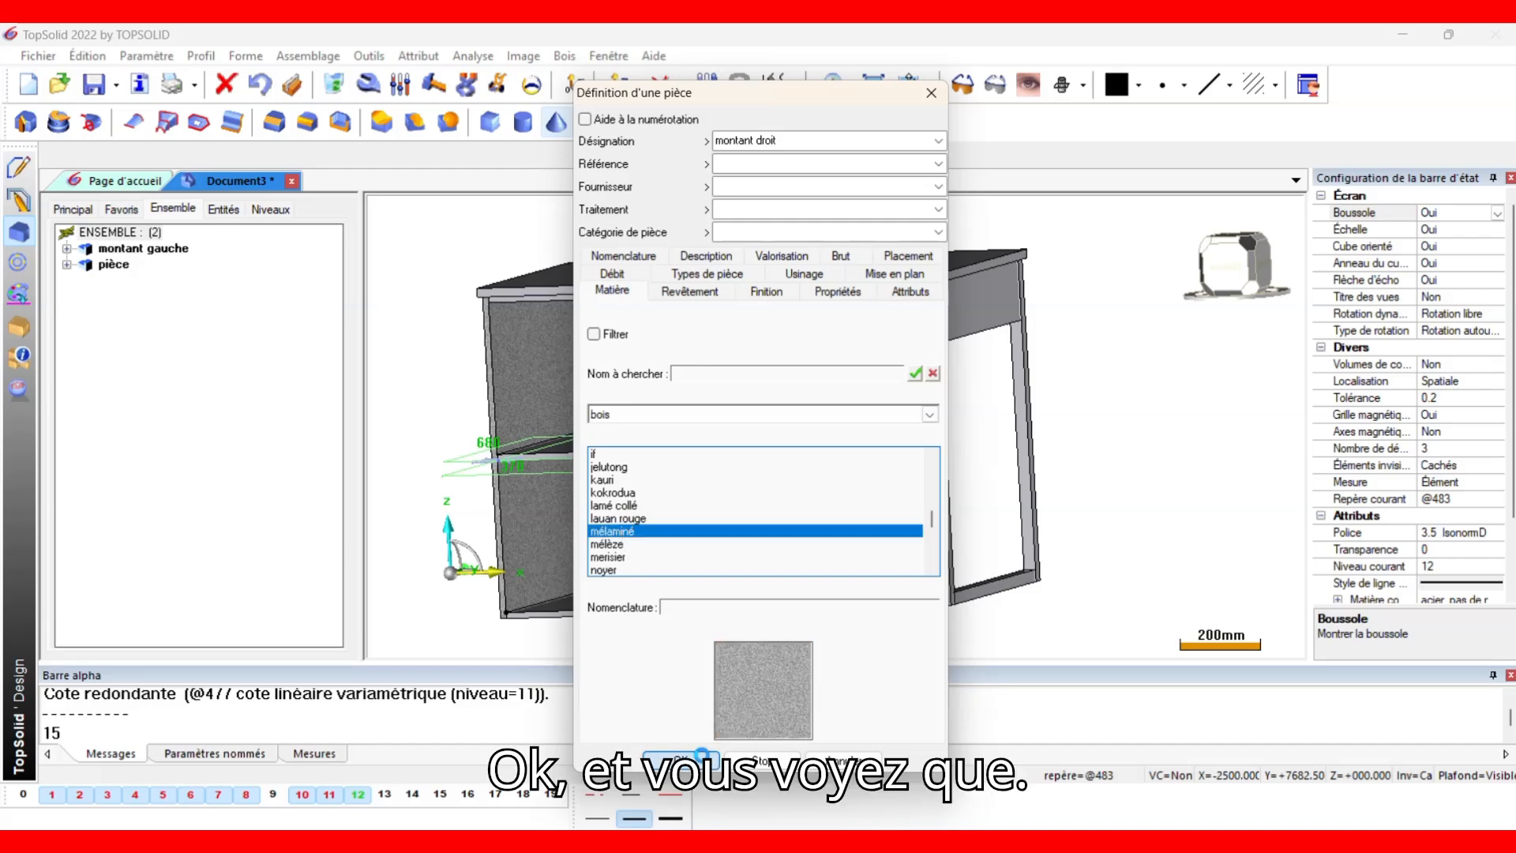
{"action": "left_click", "coordinate": [698, 751]}
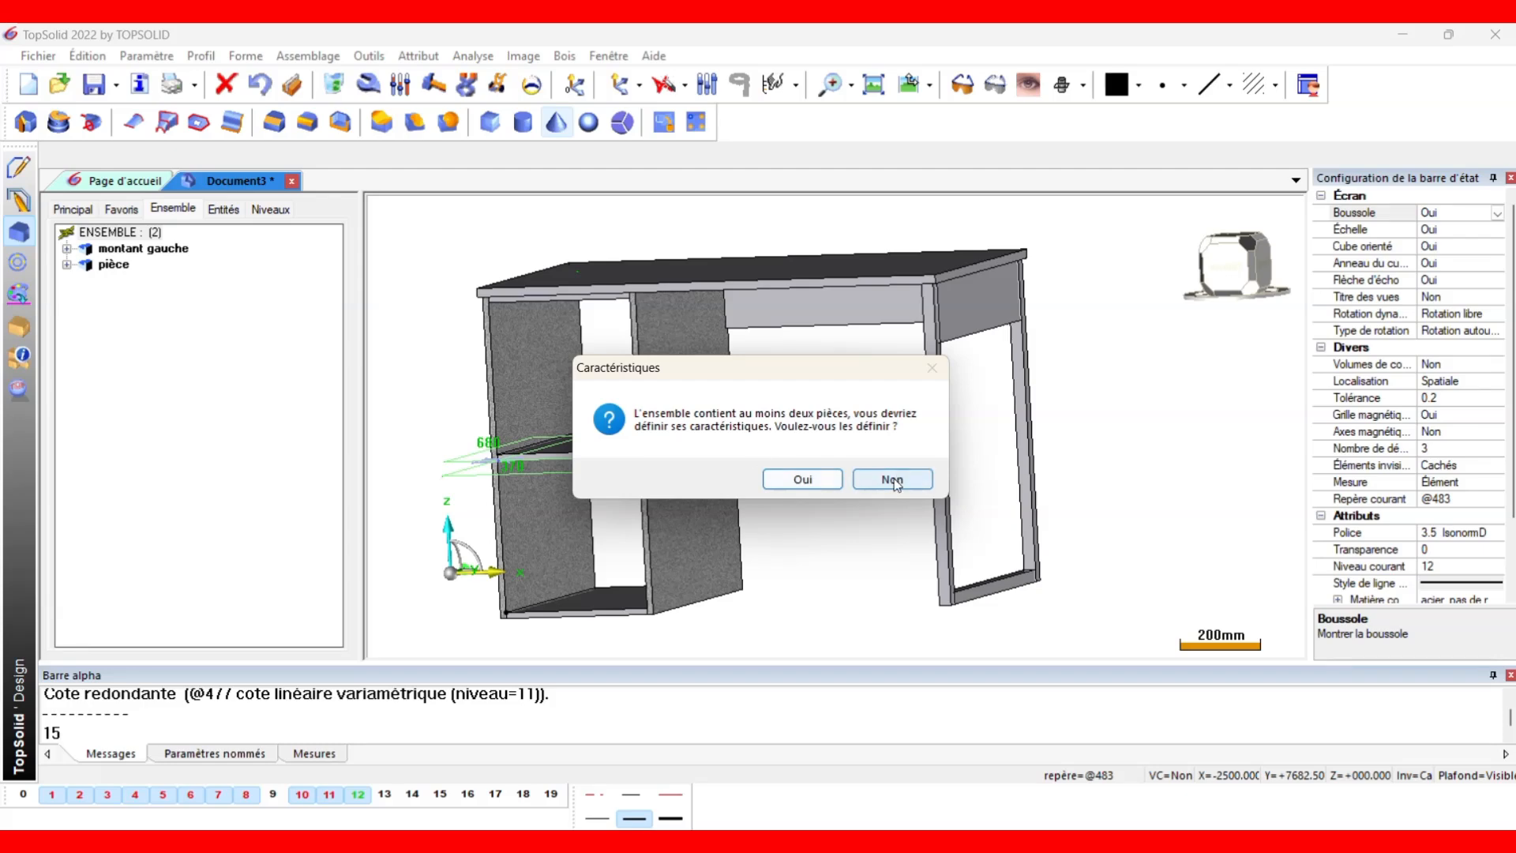
{"action": "left_click", "coordinate": [891, 479]}
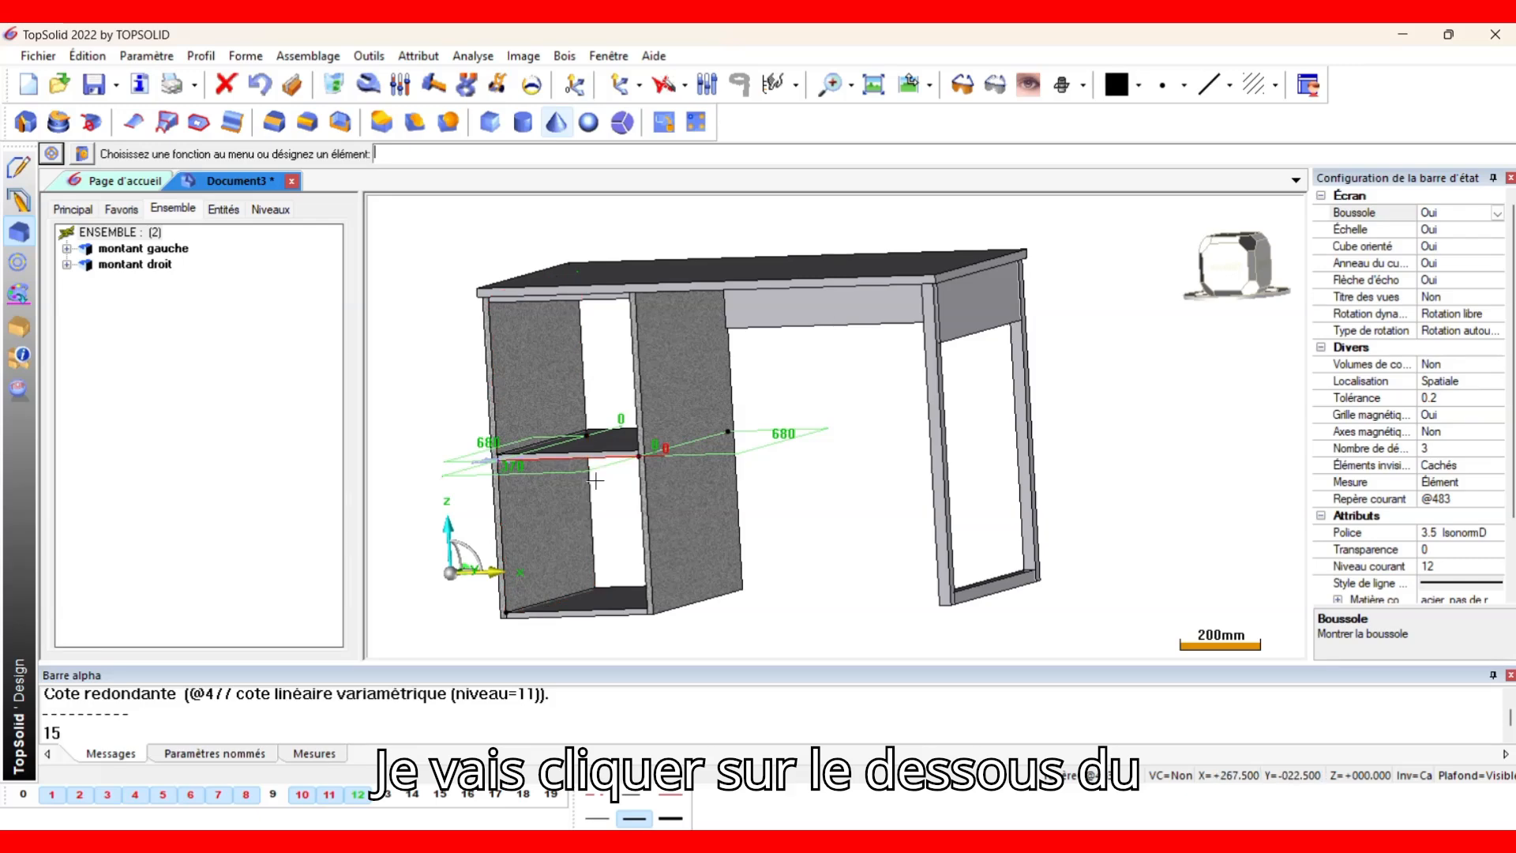
Define the cabinet's bottom panel as a part included in the cutting list, with the designation "dessous caisson".
{"action": "left_click", "coordinate": [569, 600]}
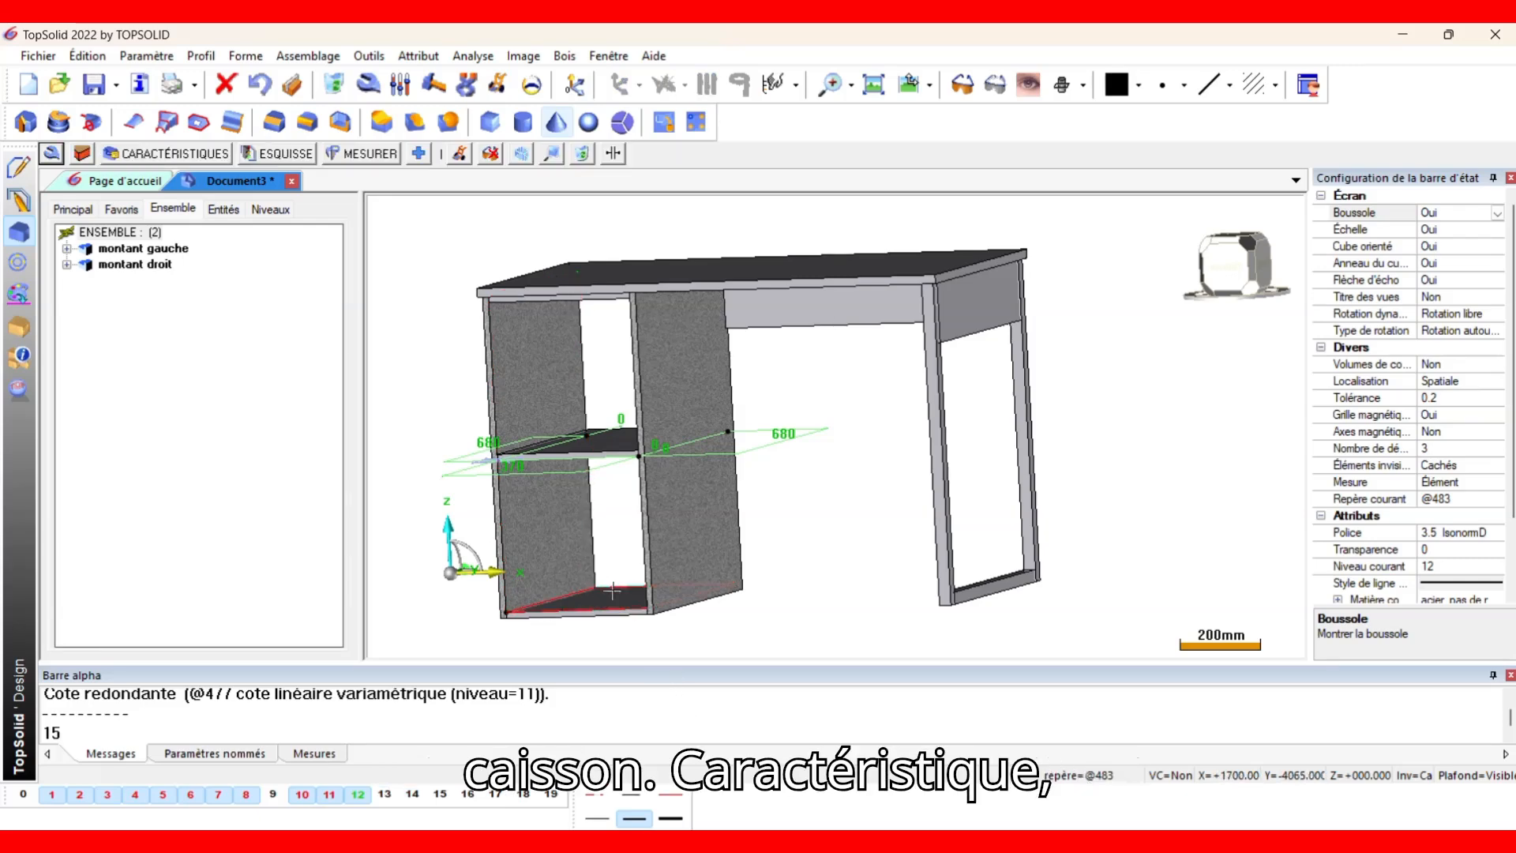
{"action": "left_click", "coordinate": [168, 155]}
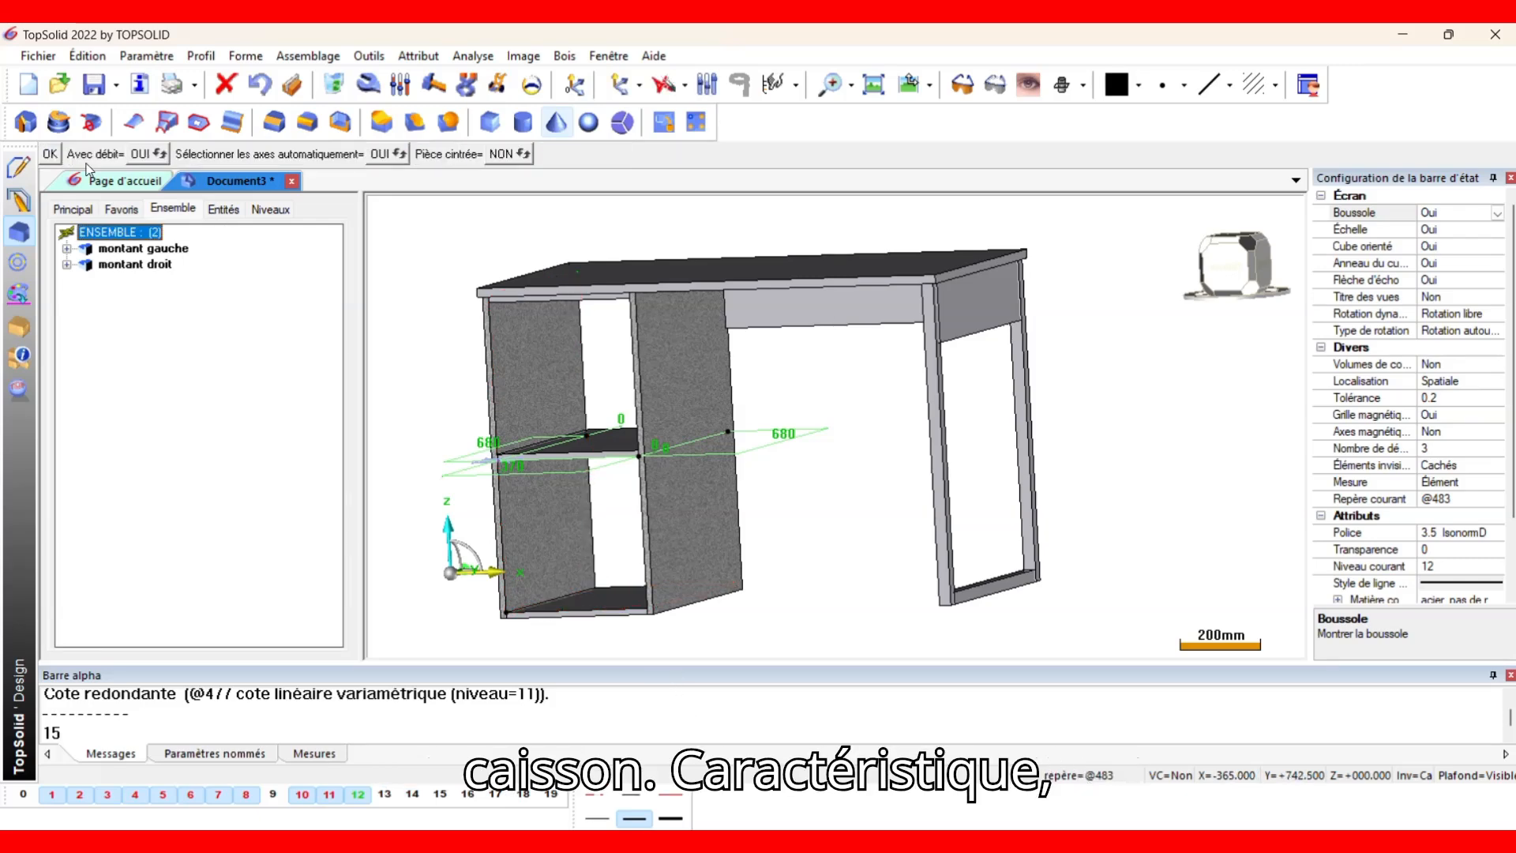
{"action": "left_click", "coordinate": [49, 155]}
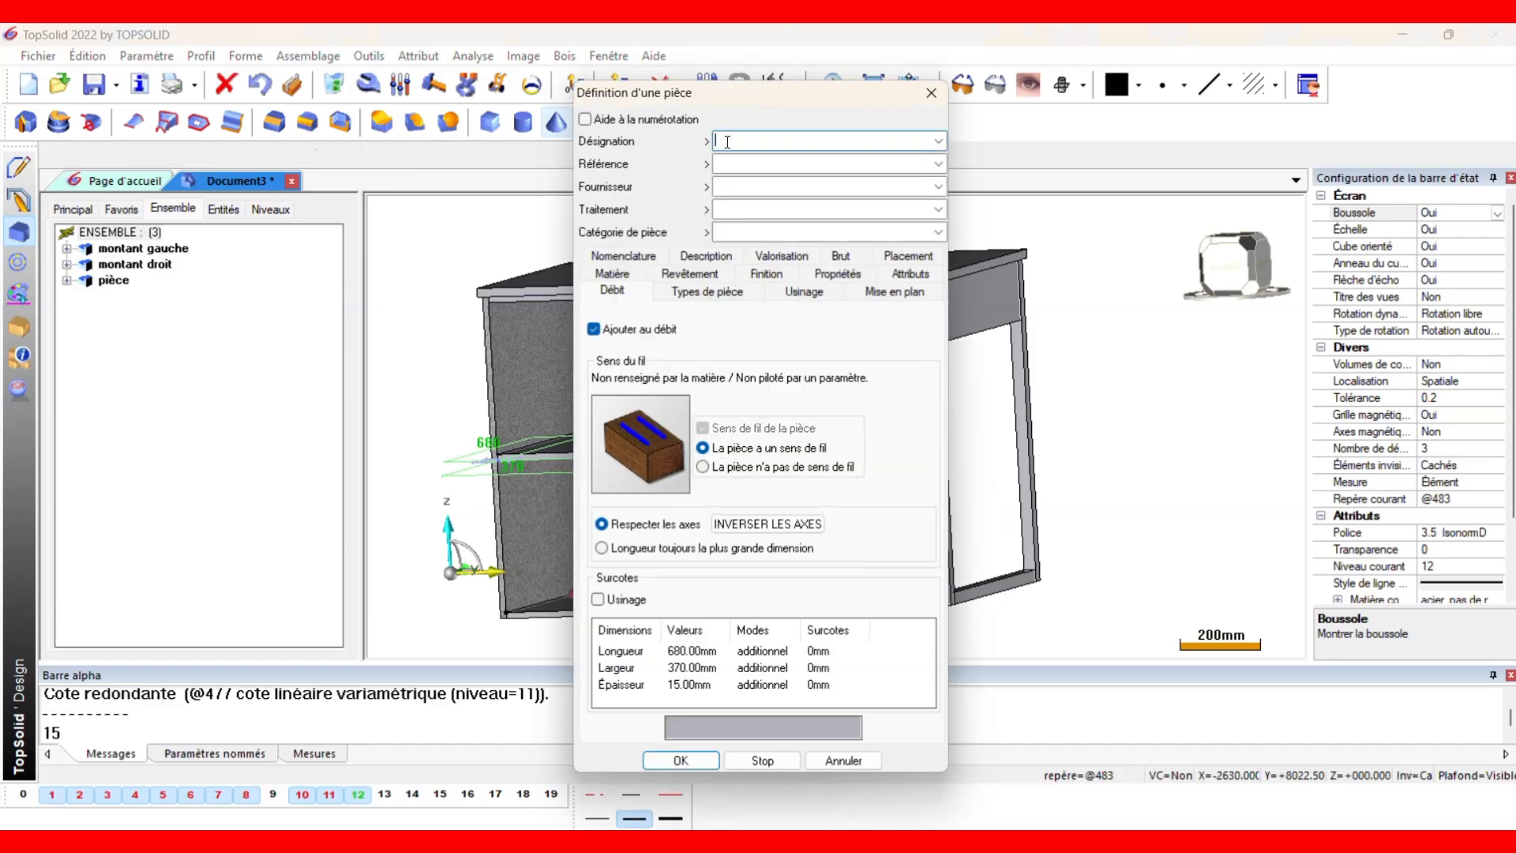
{"action": "type", "text": "dessous caisson"}
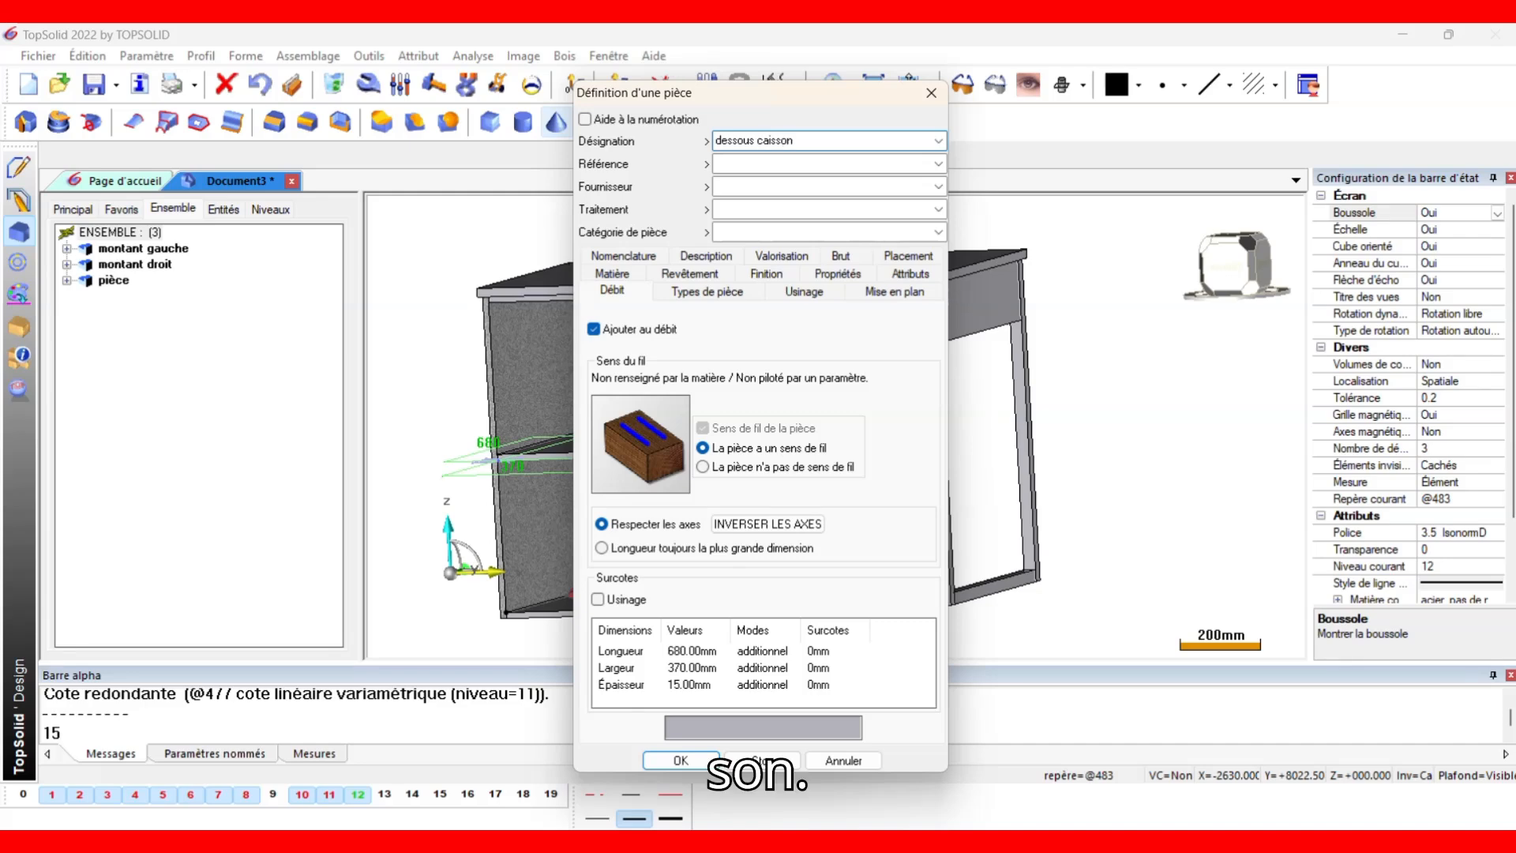
Assign the mélaminé material from the bois category to the cabinet's bottom panel.
{"action": "left_click", "coordinate": [624, 276]}
{"action": "left_click", "coordinate": [679, 415]}
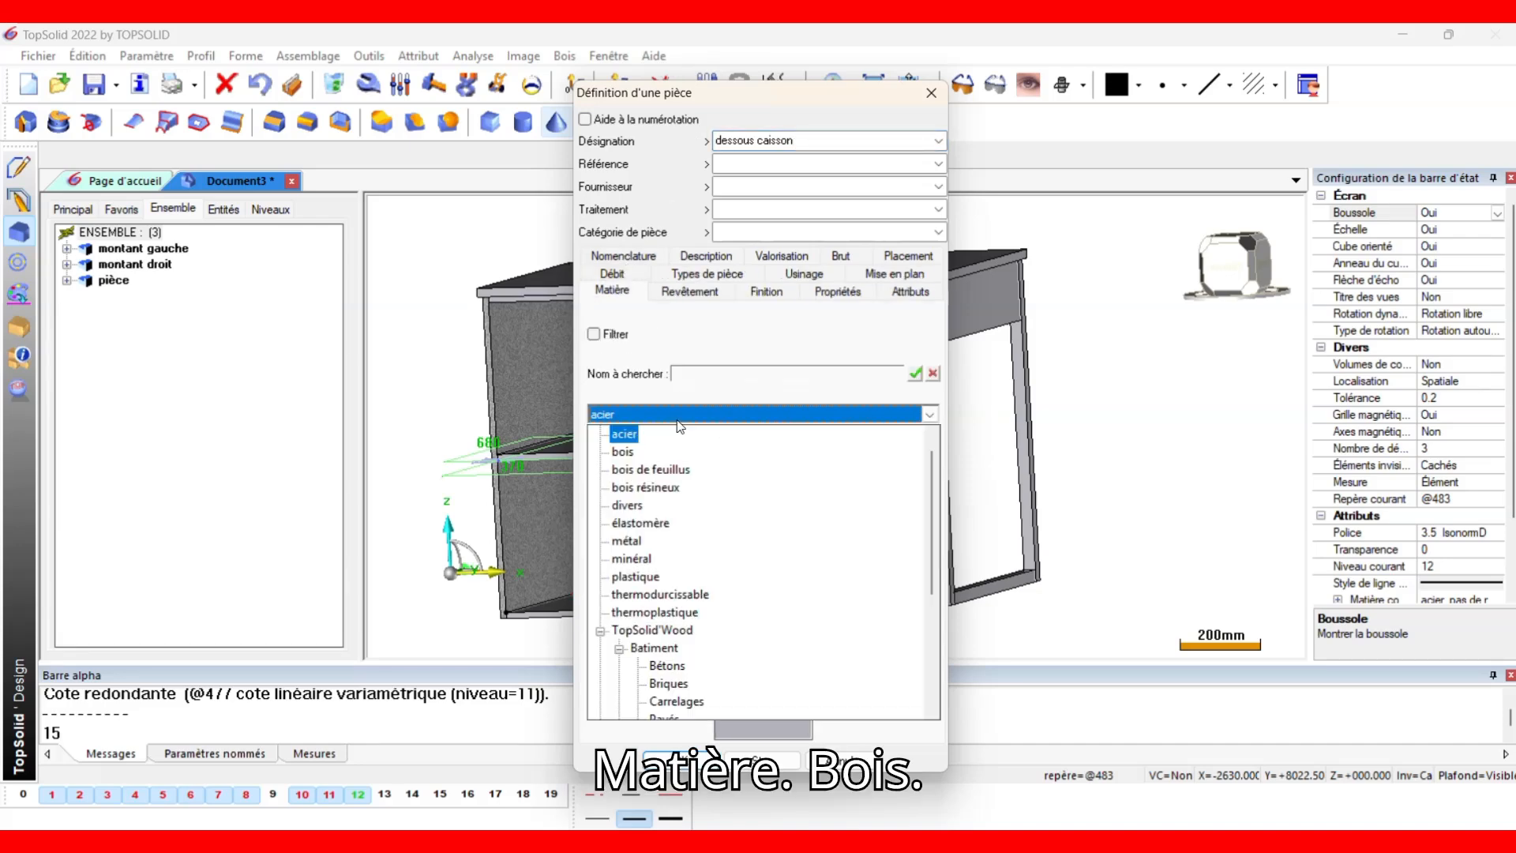
{"action": "left_click", "coordinate": [630, 455]}
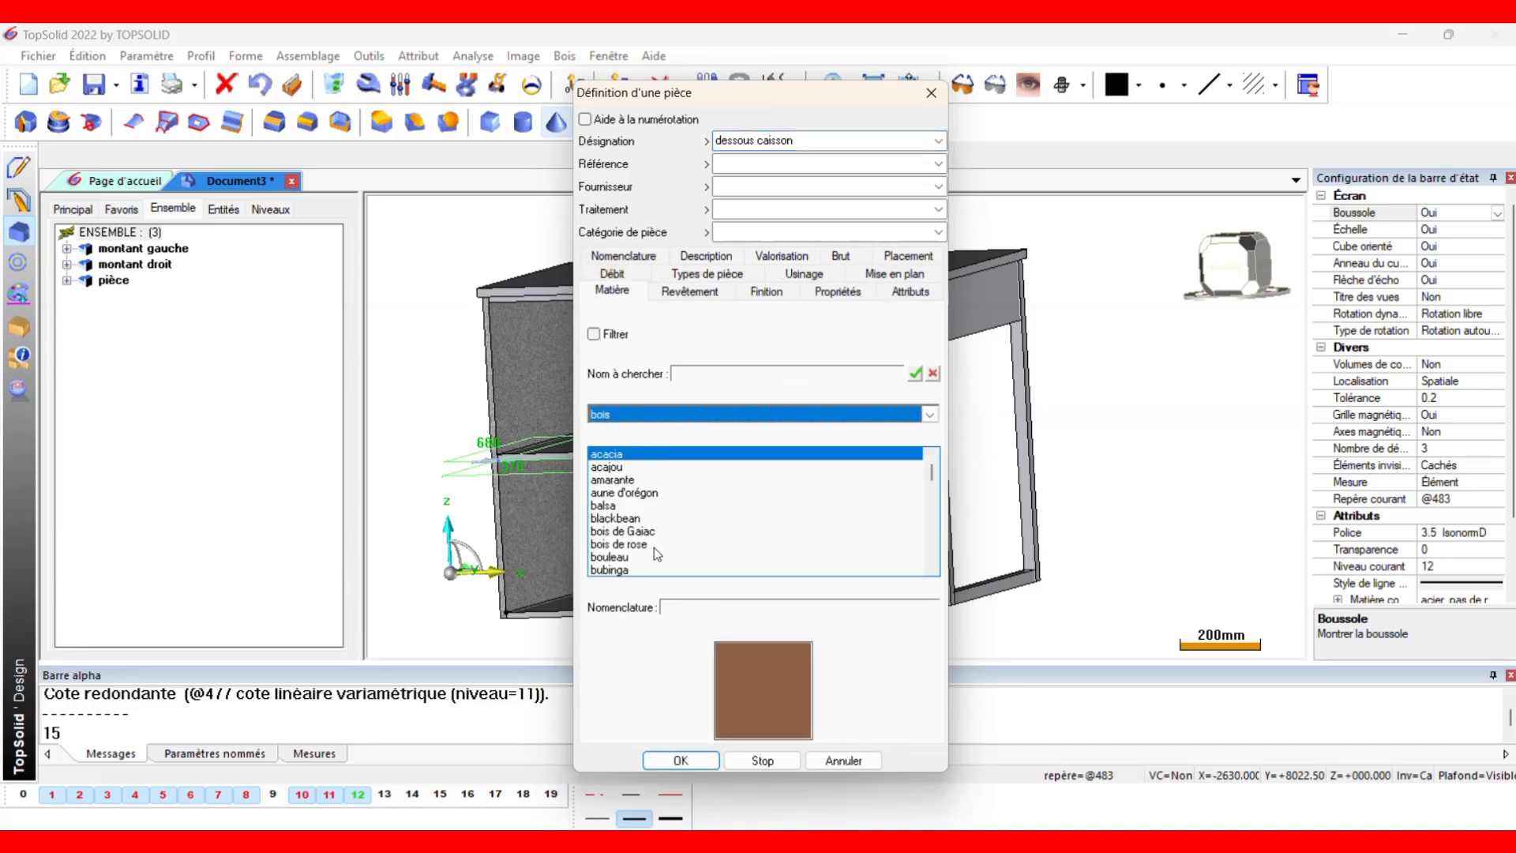
{"action": "scroll", "coordinate": [649, 544], "scroll_direction": "down", "scroll_amount": 2}
{"action": "scroll", "coordinate": [644, 541], "scroll_direction": "down", "scroll_amount": 5}
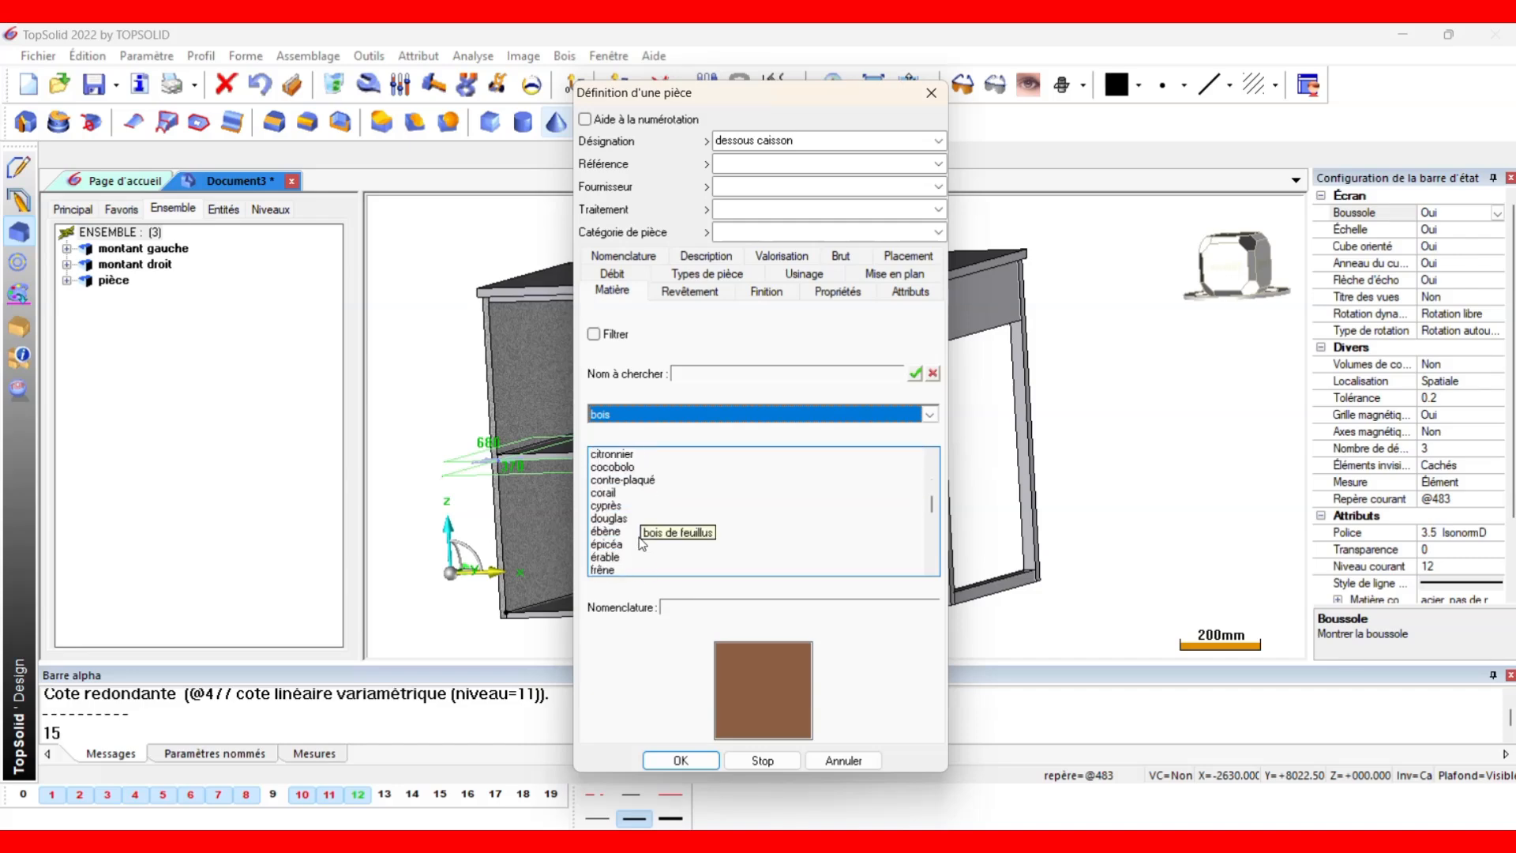
{"action": "scroll", "coordinate": [640, 543], "scroll_direction": "down", "scroll_amount": 3}
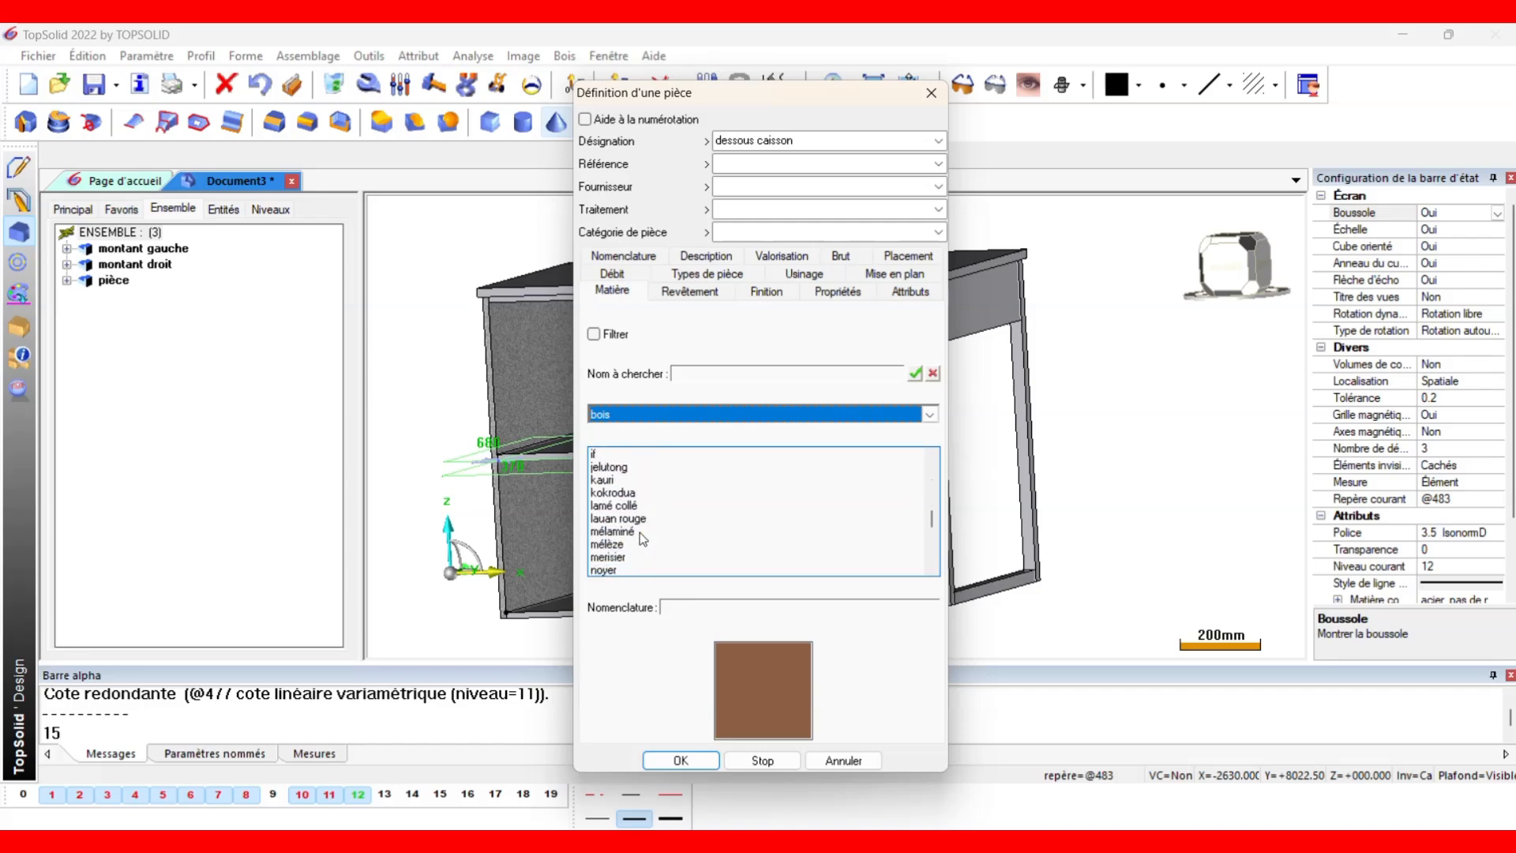
{"action": "left_click", "coordinate": [620, 531]}
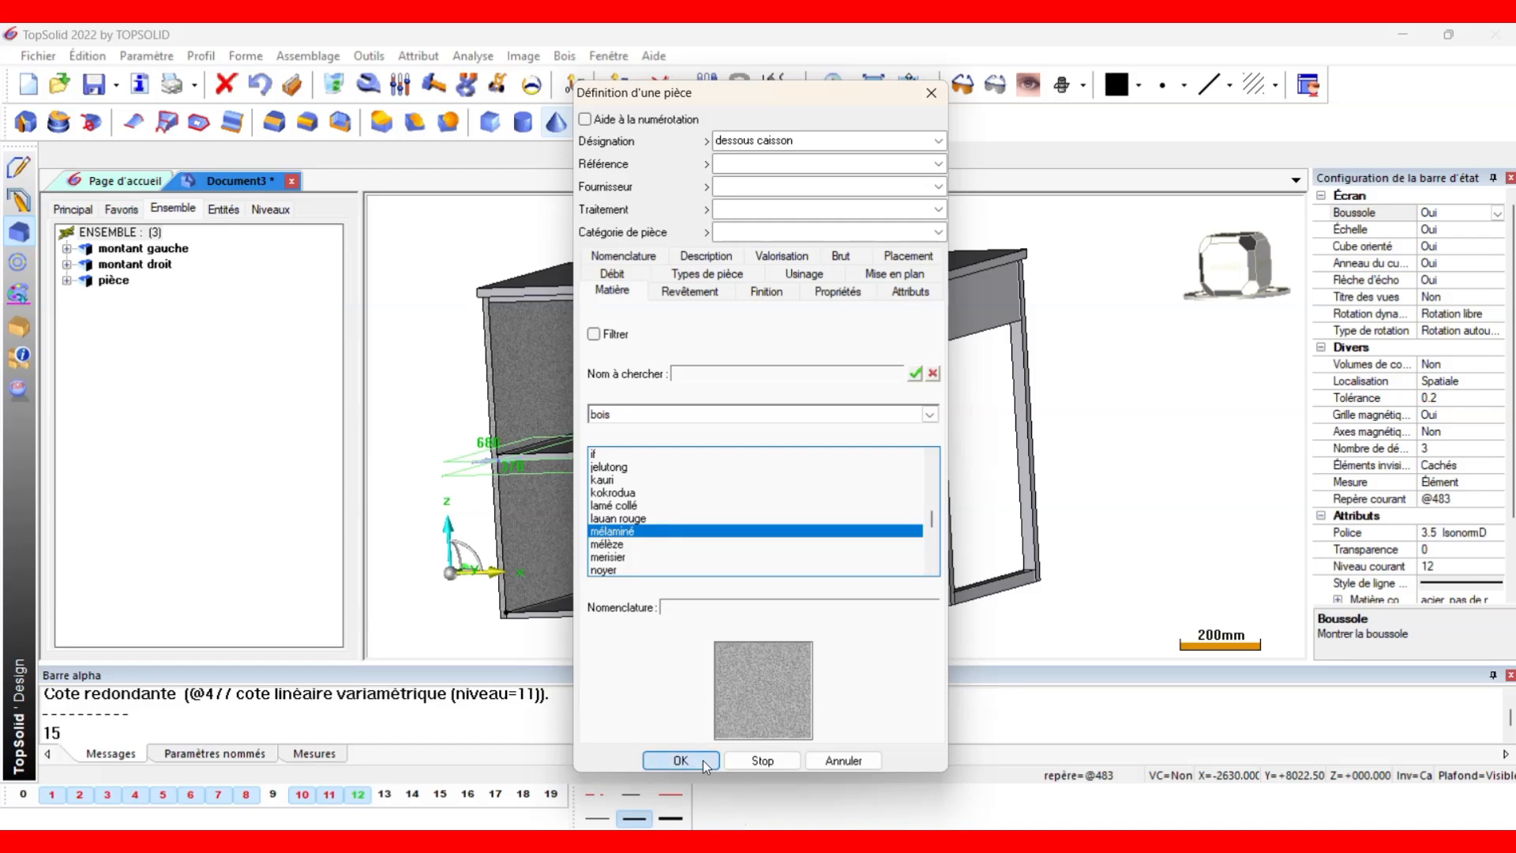
Confirm the bottom panel's part definition, then define the cabinet's middle shelf as a part with the designation "tablette caisson".
{"action": "key", "text": "Return"}
{"action": "middle_click_drag", "start_coordinate": [627, 518], "coordinate": [671, 521]}
{"action": "left_click", "coordinate": [623, 459]}
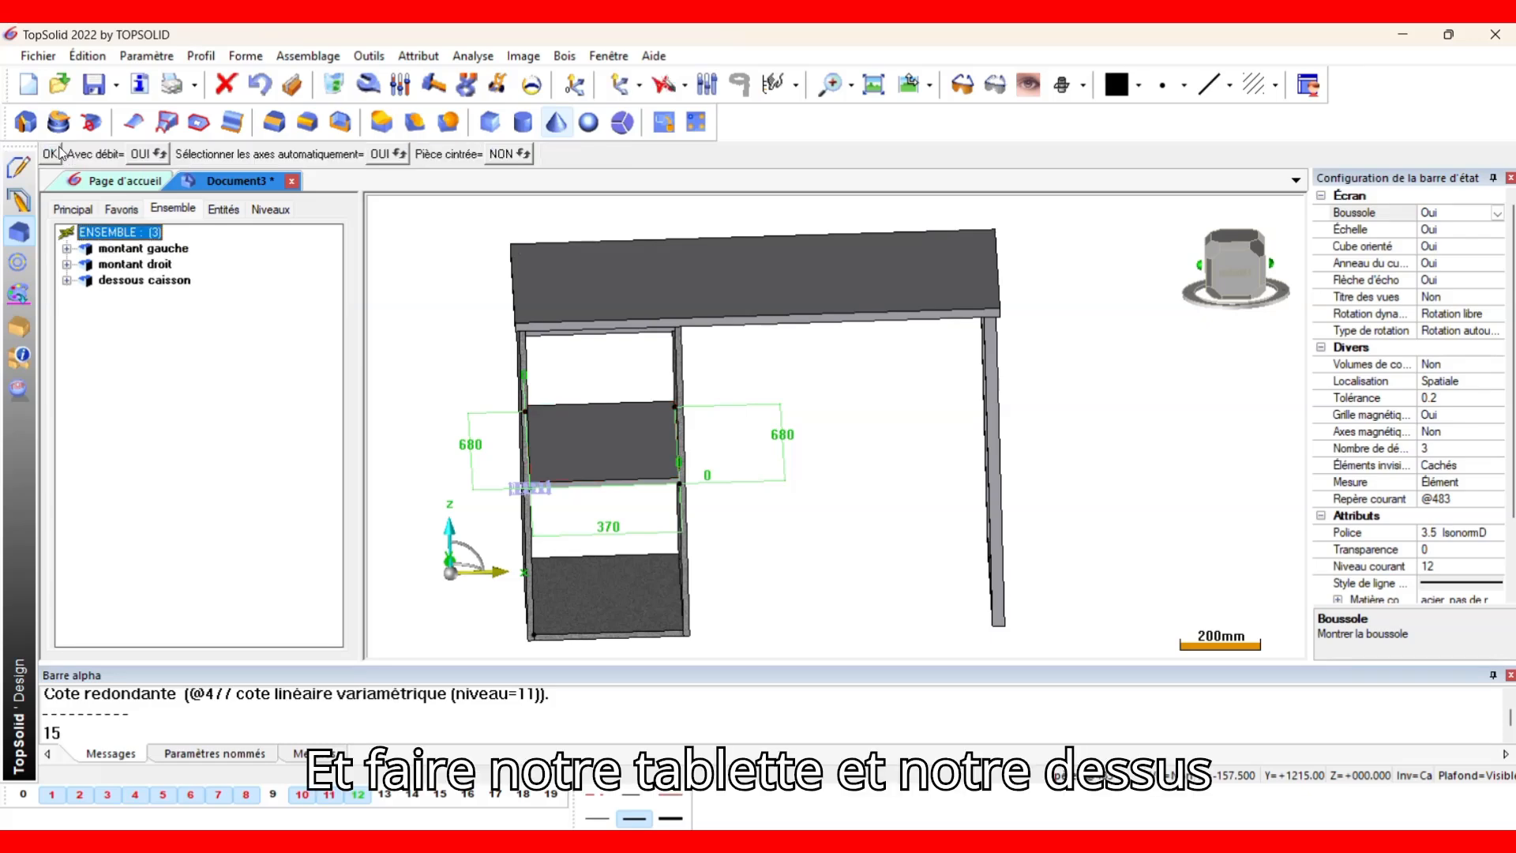
{"action": "left_click", "coordinate": [58, 148]}
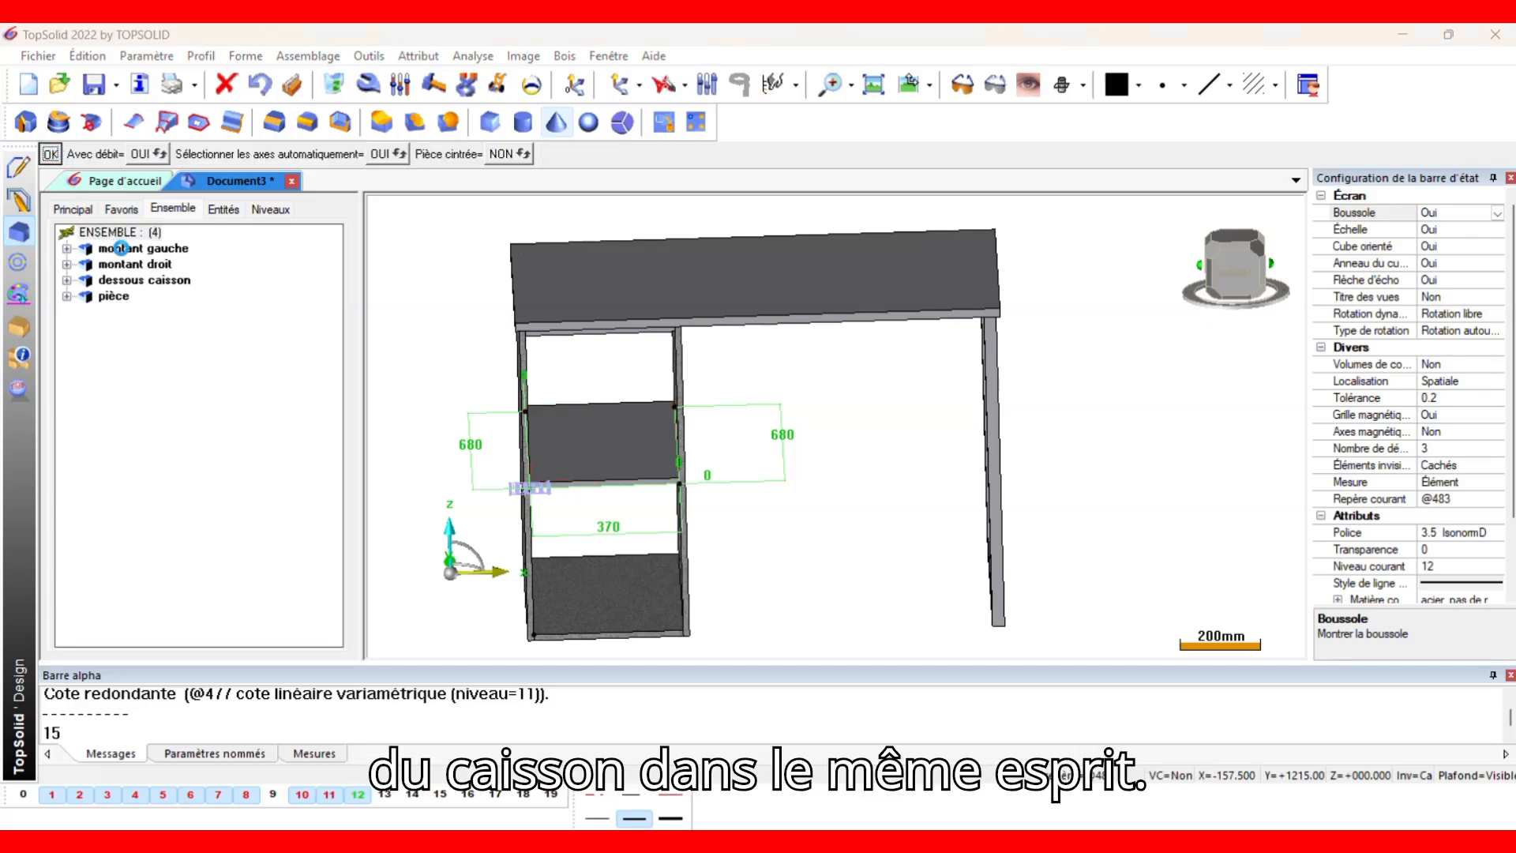
{"action": "type", "text": "tablette cais"}
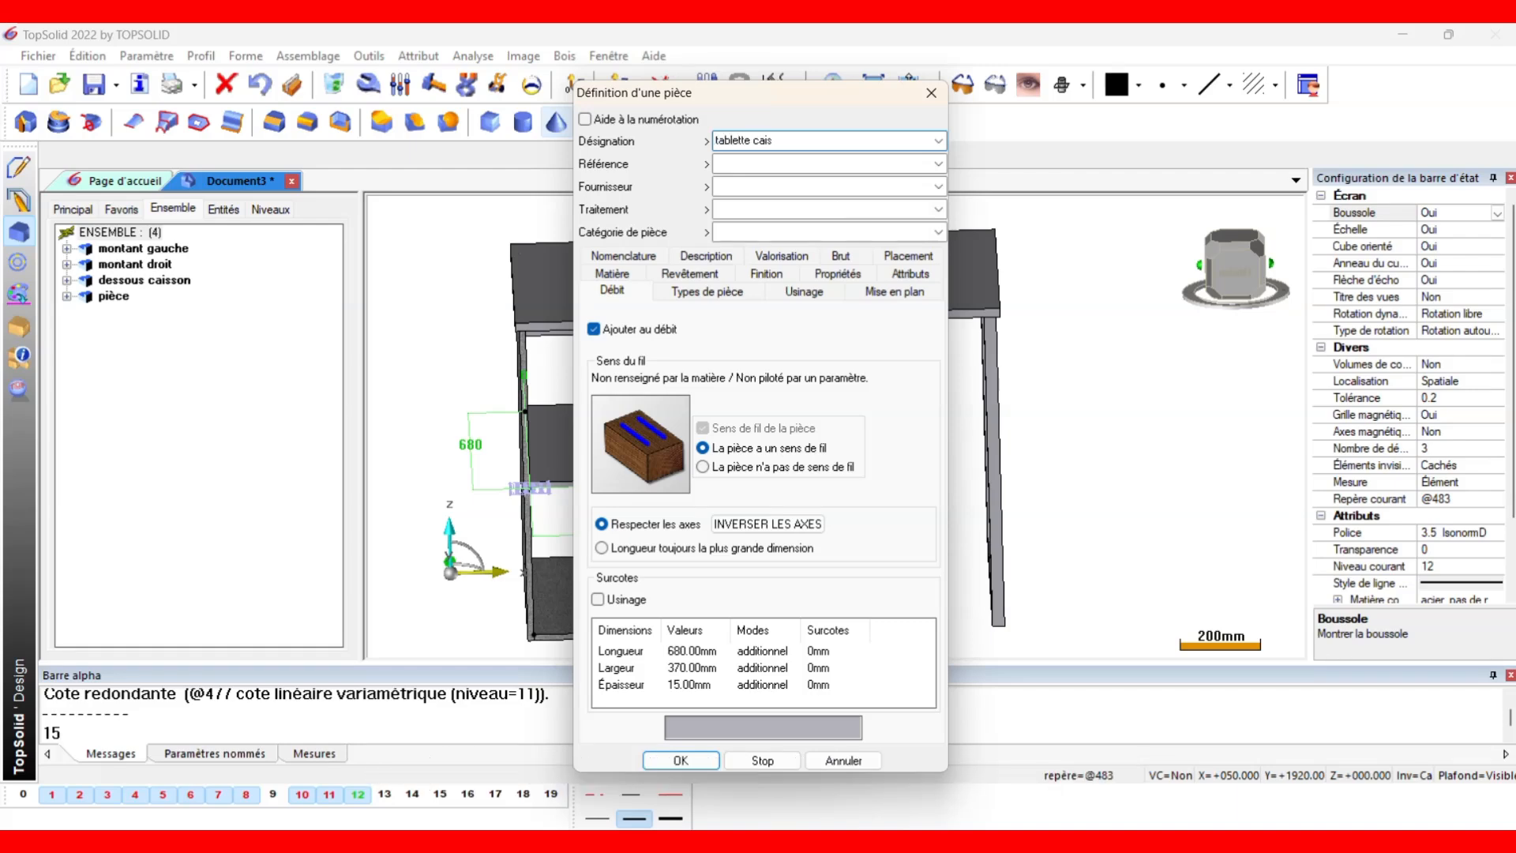
{"action": "type", "text": "son"}
Assign the material mélaminé from the bois category to the tablette caisson part and validate its definition.
{"action": "left_click", "coordinate": [603, 276]}
{"action": "left_click", "coordinate": [632, 416]}
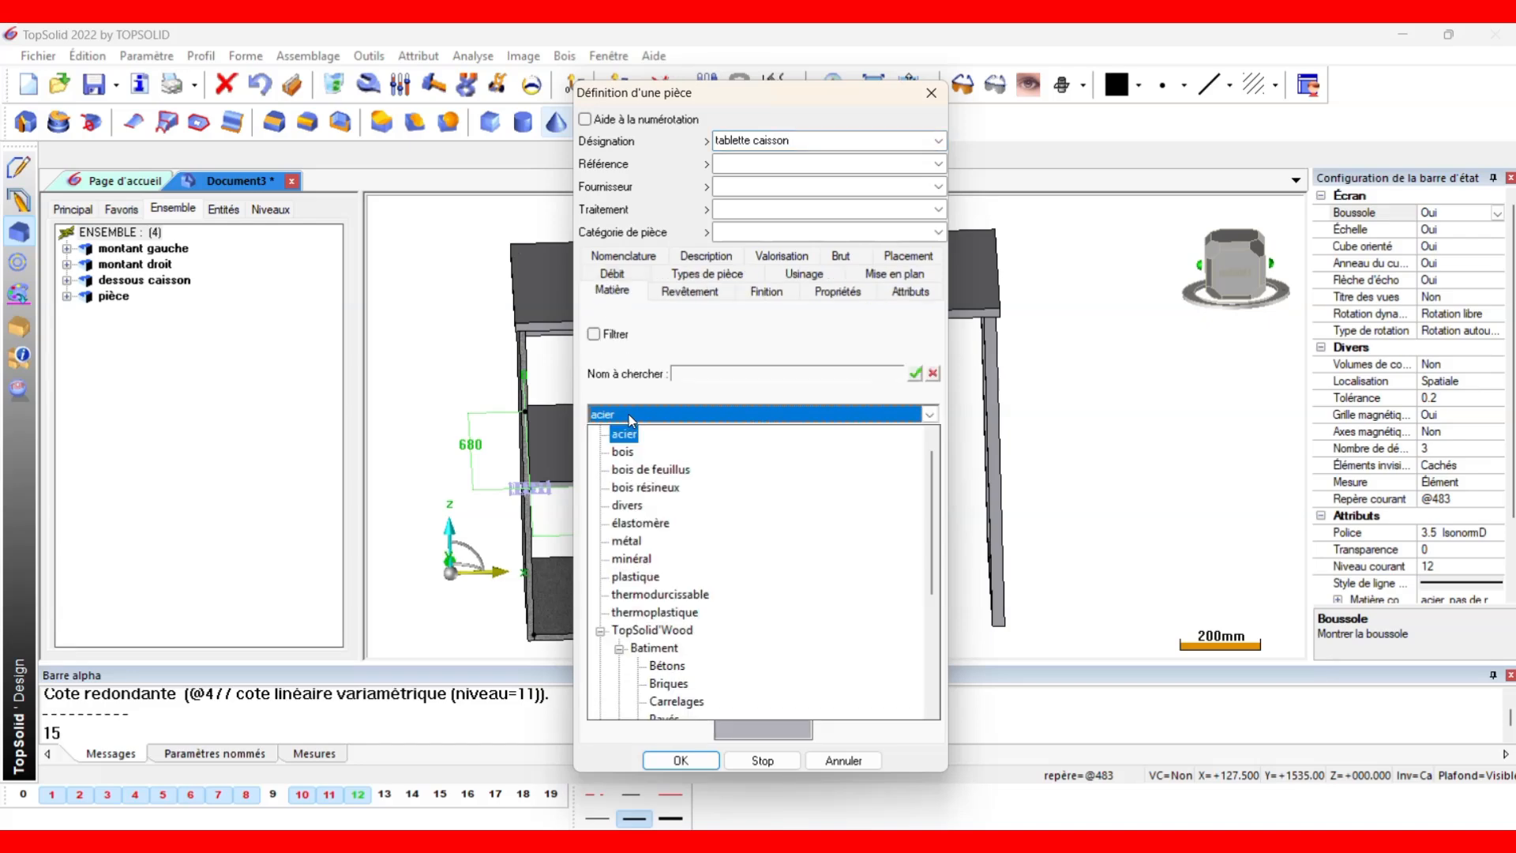
{"action": "left_click", "coordinate": [630, 454]}
{"action": "scroll", "coordinate": [676, 544], "scroll_direction": "down", "scroll_amount": 10}
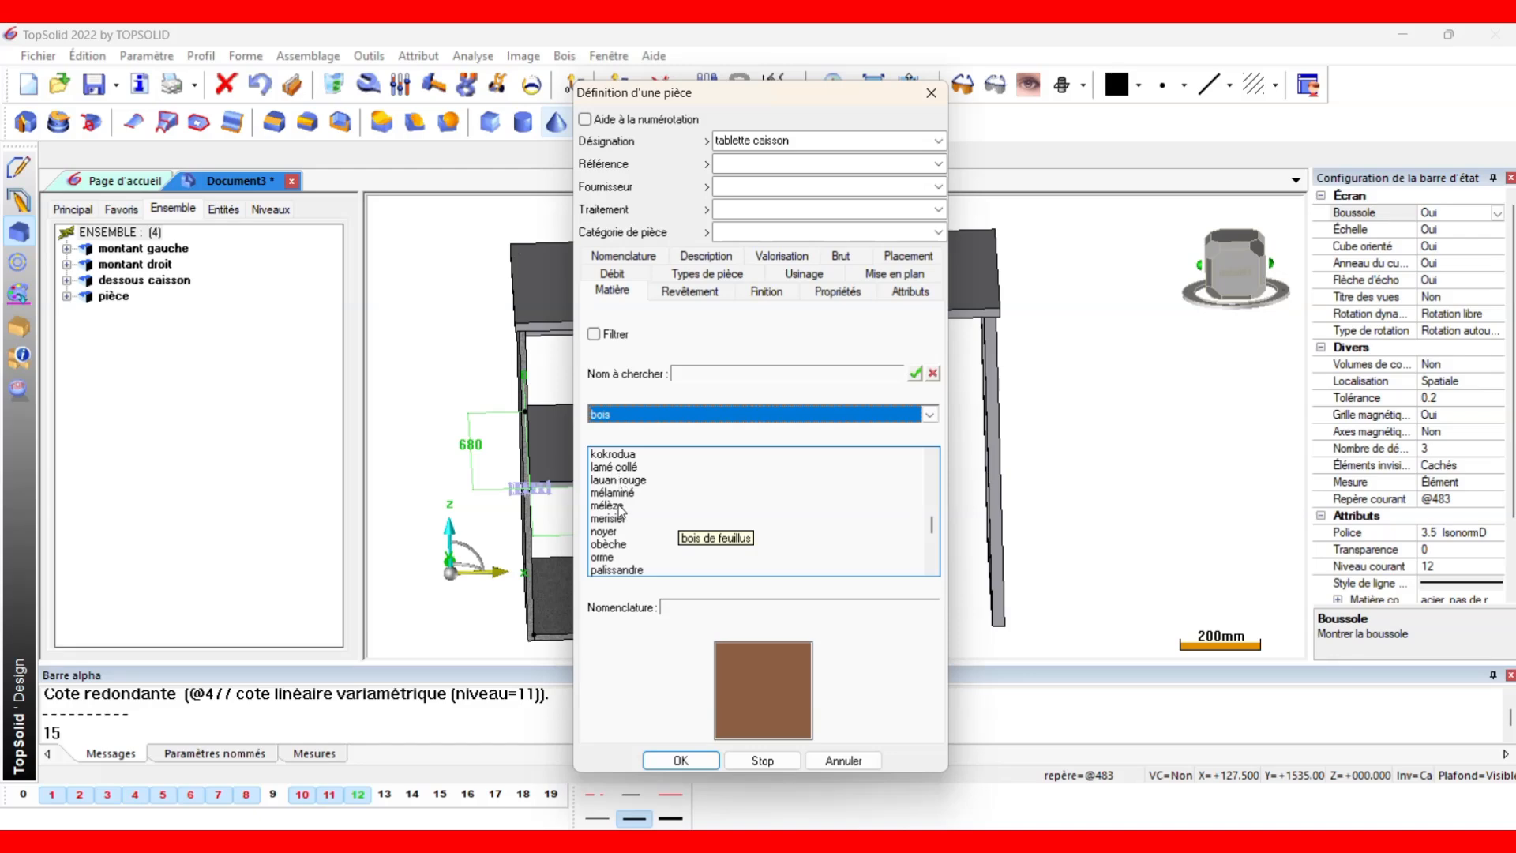
{"action": "left_click", "coordinate": [622, 494]}
{"action": "left_click", "coordinate": [680, 760]}
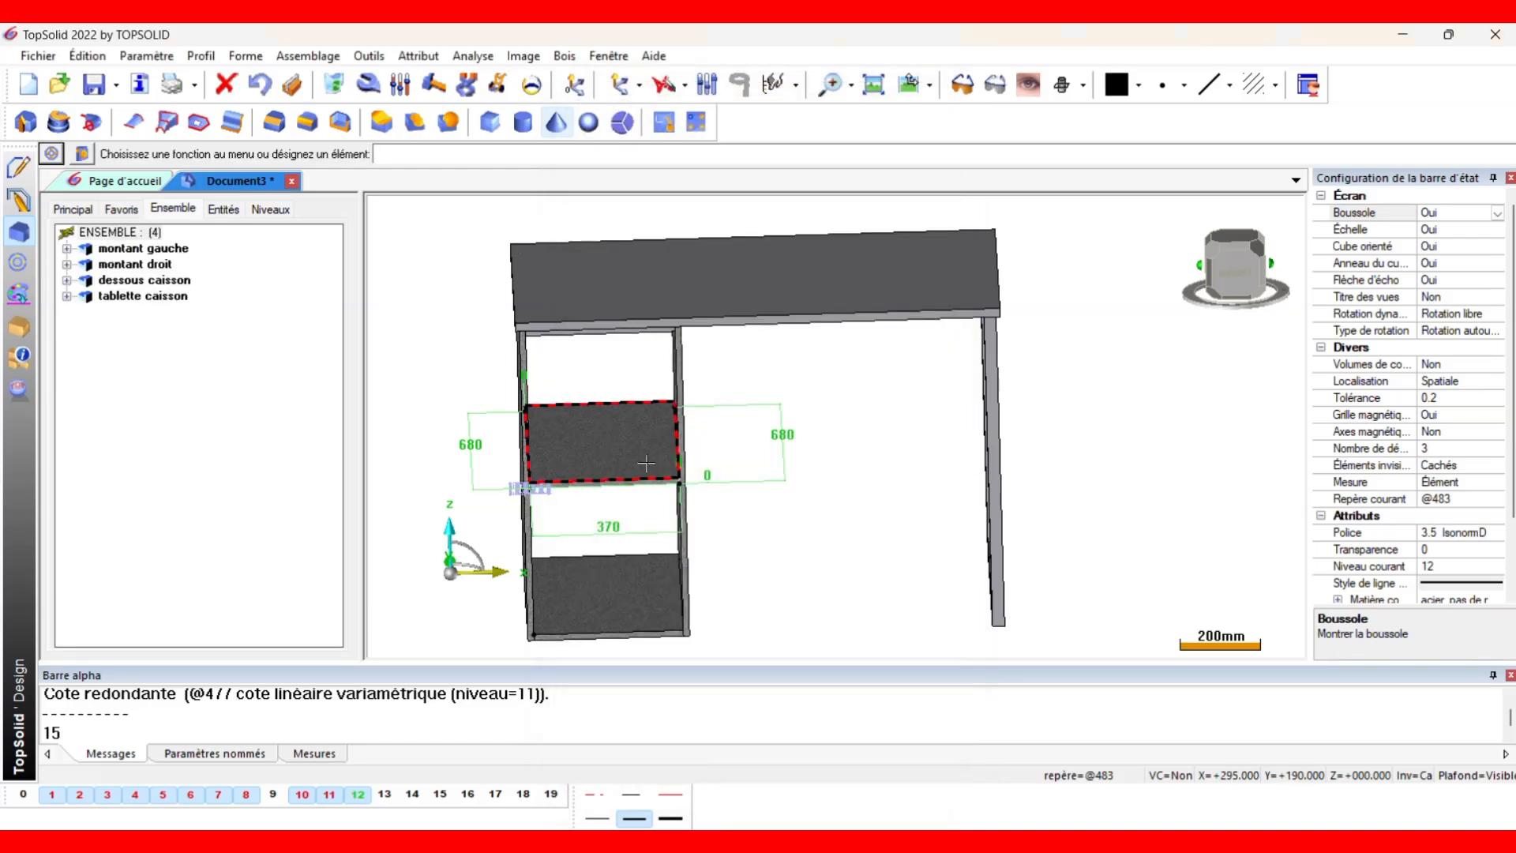
Define the cabinet's upper panel beneath the desktop as a part with the designation "dessus caisson".
{"action": "middle_click_drag", "start_coordinate": [646, 463], "coordinate": [645, 427]}
{"action": "left_click", "coordinate": [623, 332]}
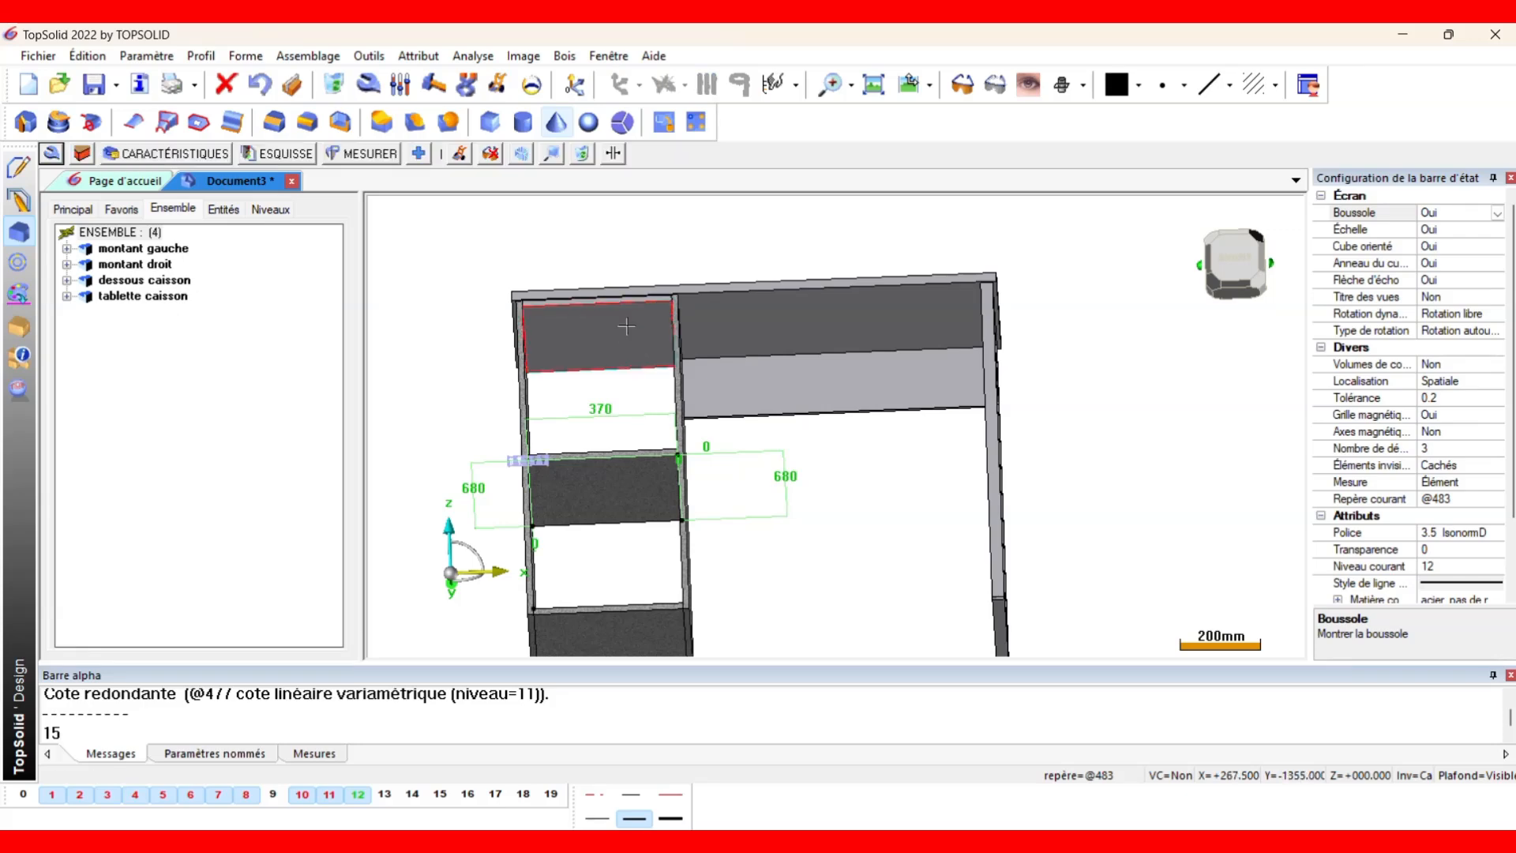
{"action": "left_click", "coordinate": [181, 158]}
{"action": "left_click", "coordinate": [50, 154]}
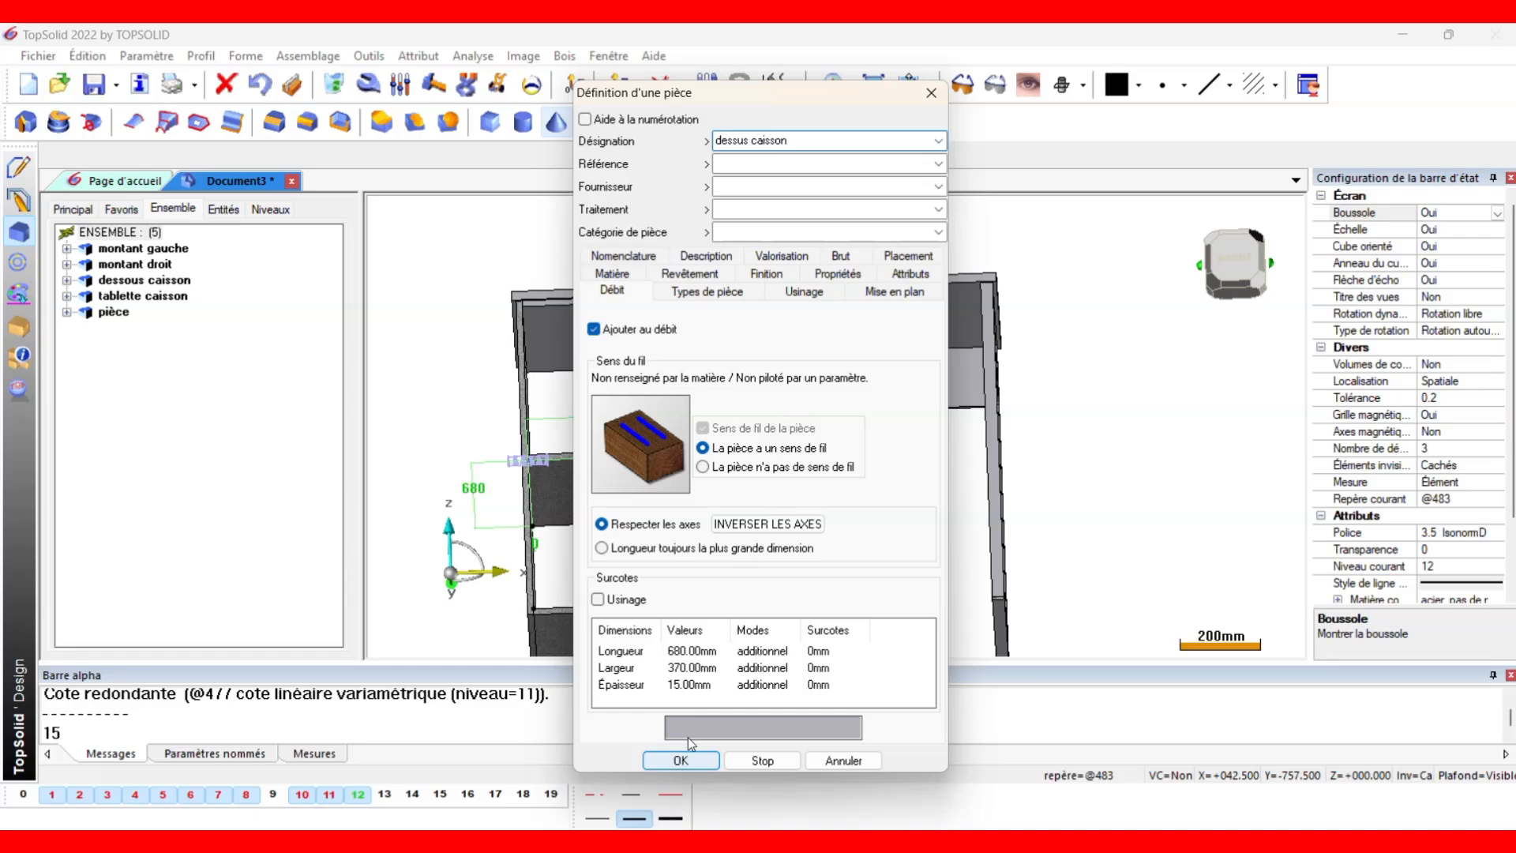
Assign the material mélaminé from the bois category to the dessus caisson part and validate its definition.
{"action": "left_click", "coordinate": [612, 274]}
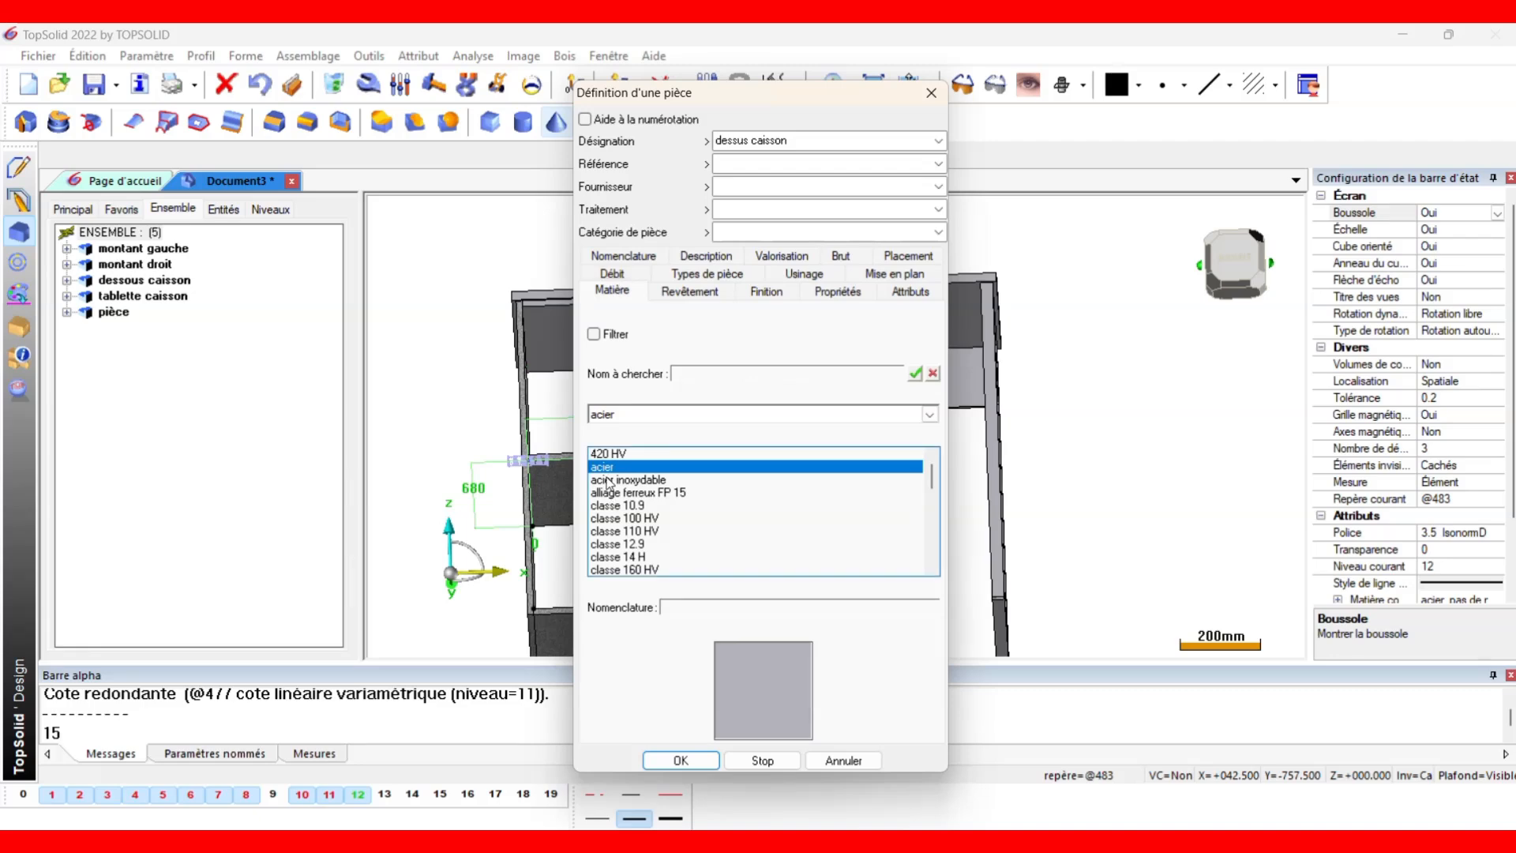
{"action": "left_click", "coordinate": [628, 416]}
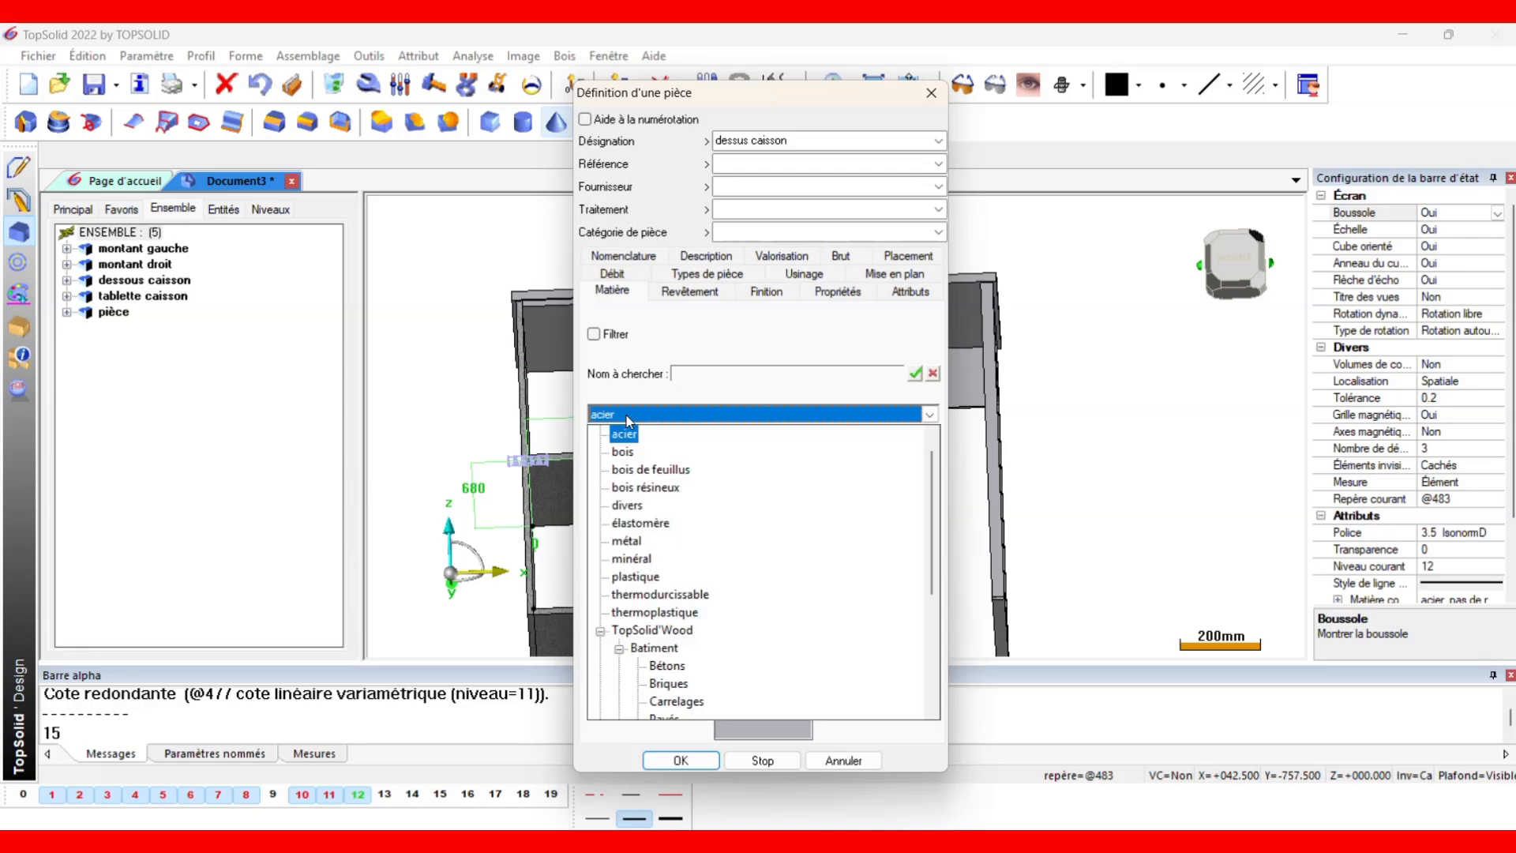
{"action": "left_click", "coordinate": [634, 456]}
{"action": "scroll", "coordinate": [628, 509], "scroll_direction": "down", "scroll_amount": 3}
{"action": "scroll", "coordinate": [640, 537], "scroll_direction": "down", "scroll_amount": 3}
{"action": "scroll", "coordinate": [642, 548], "scroll_direction": "down", "scroll_amount": 3}
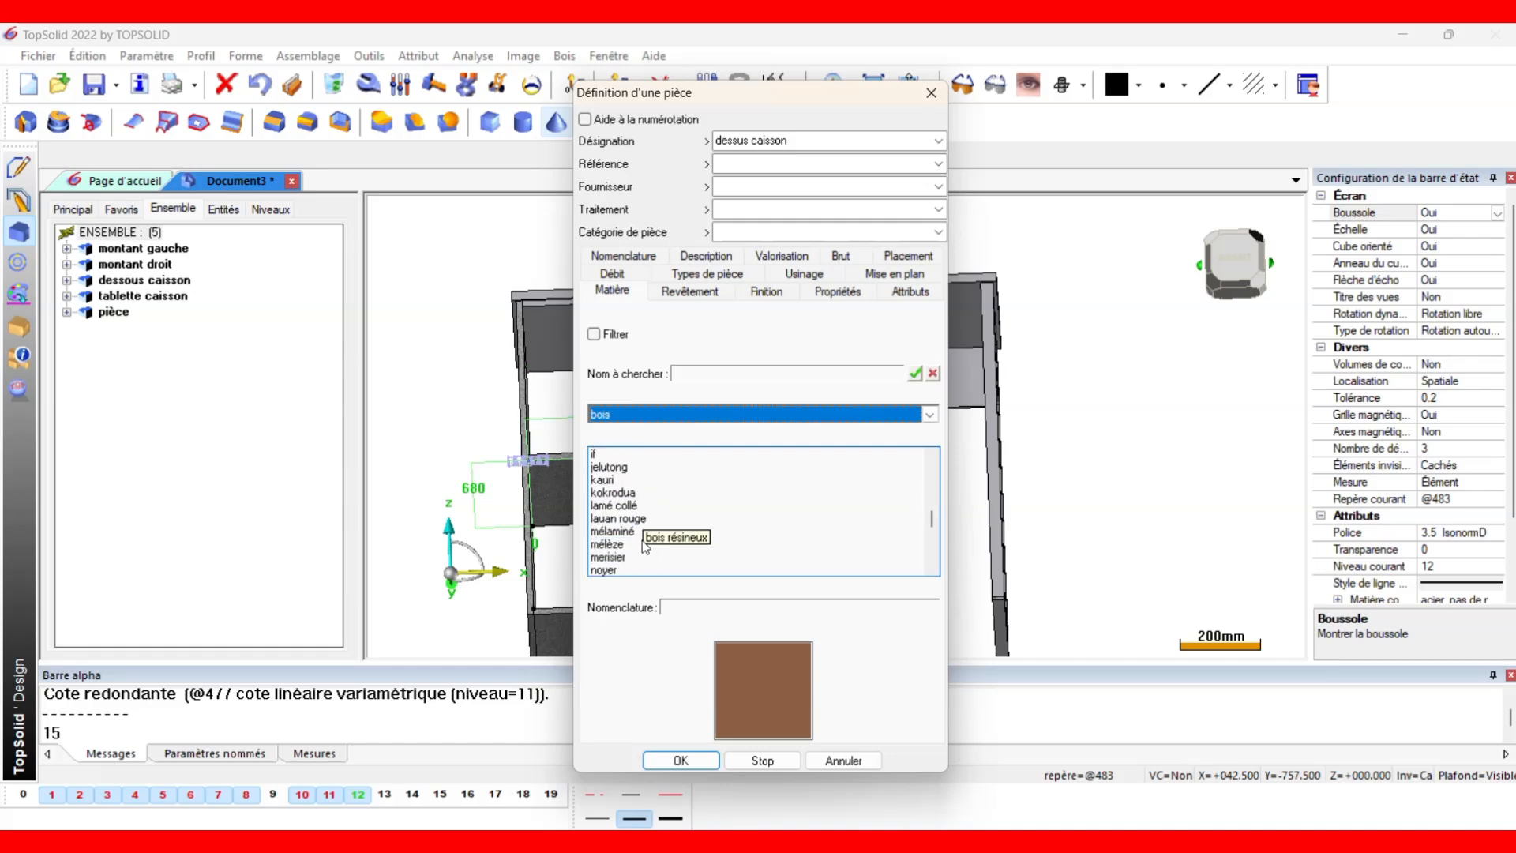
{"action": "left_click", "coordinate": [642, 542]}
{"action": "left_click", "coordinate": [703, 761]}
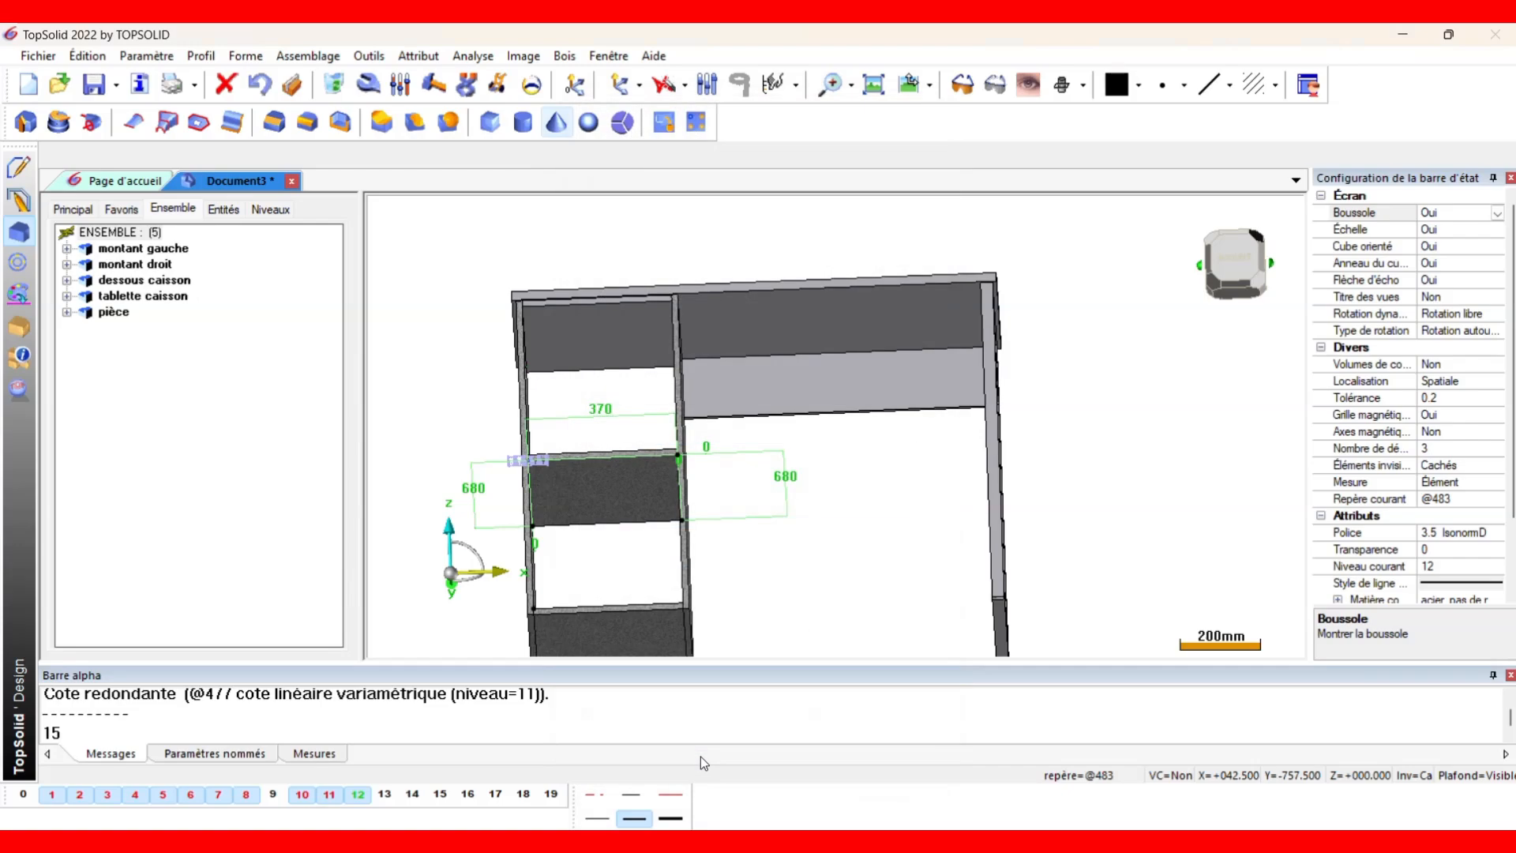
Create a new in-place sub-assembly named "caisson" under the main assembly.
{"action": "middle_click_drag", "start_coordinate": [636, 395], "coordinate": [834, 460]}
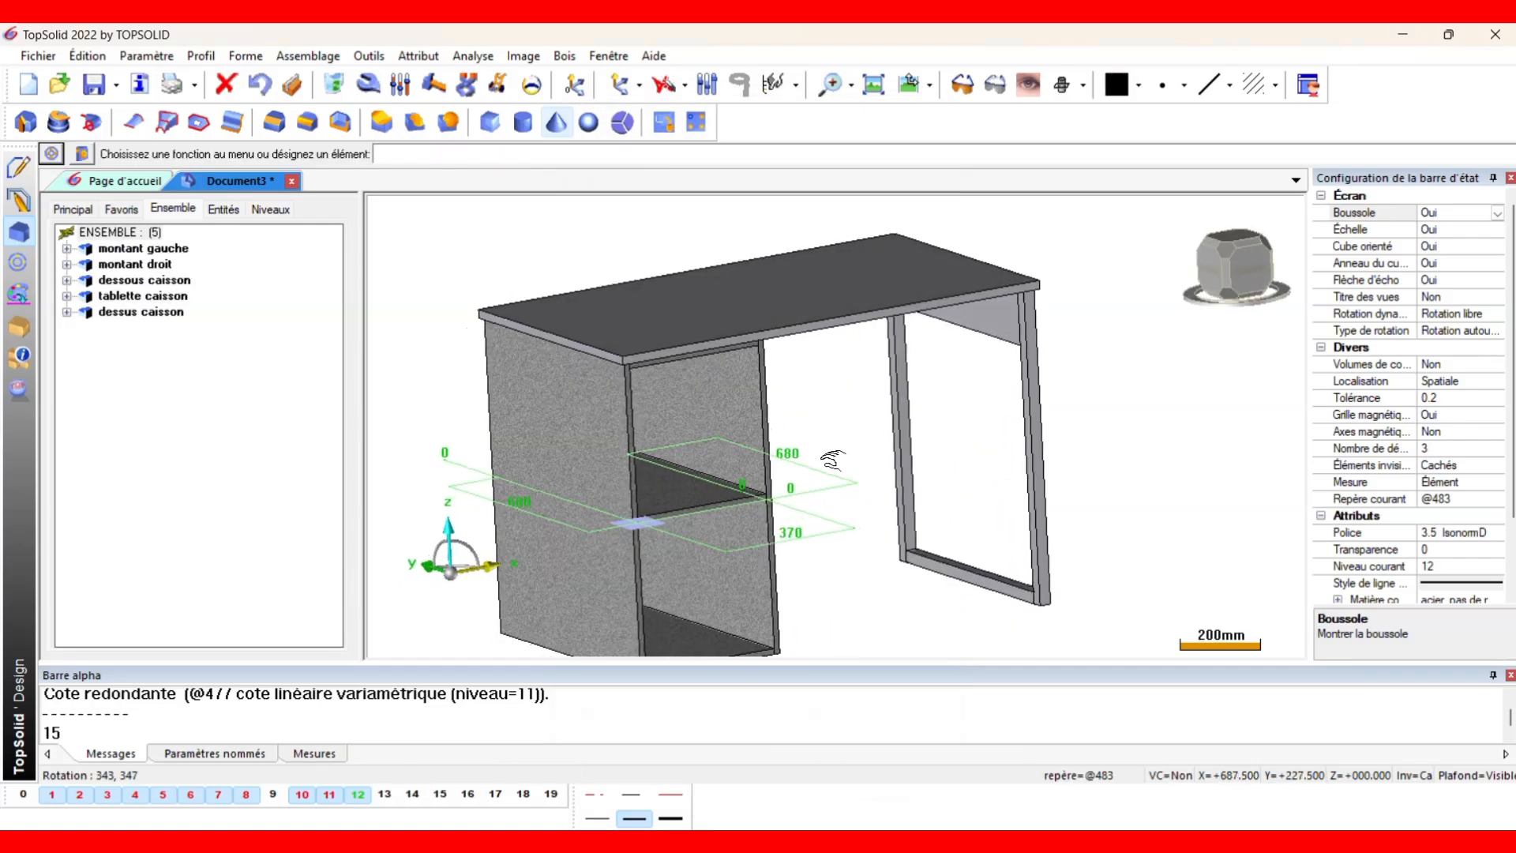
{"action": "right_click", "coordinate": [123, 234]}
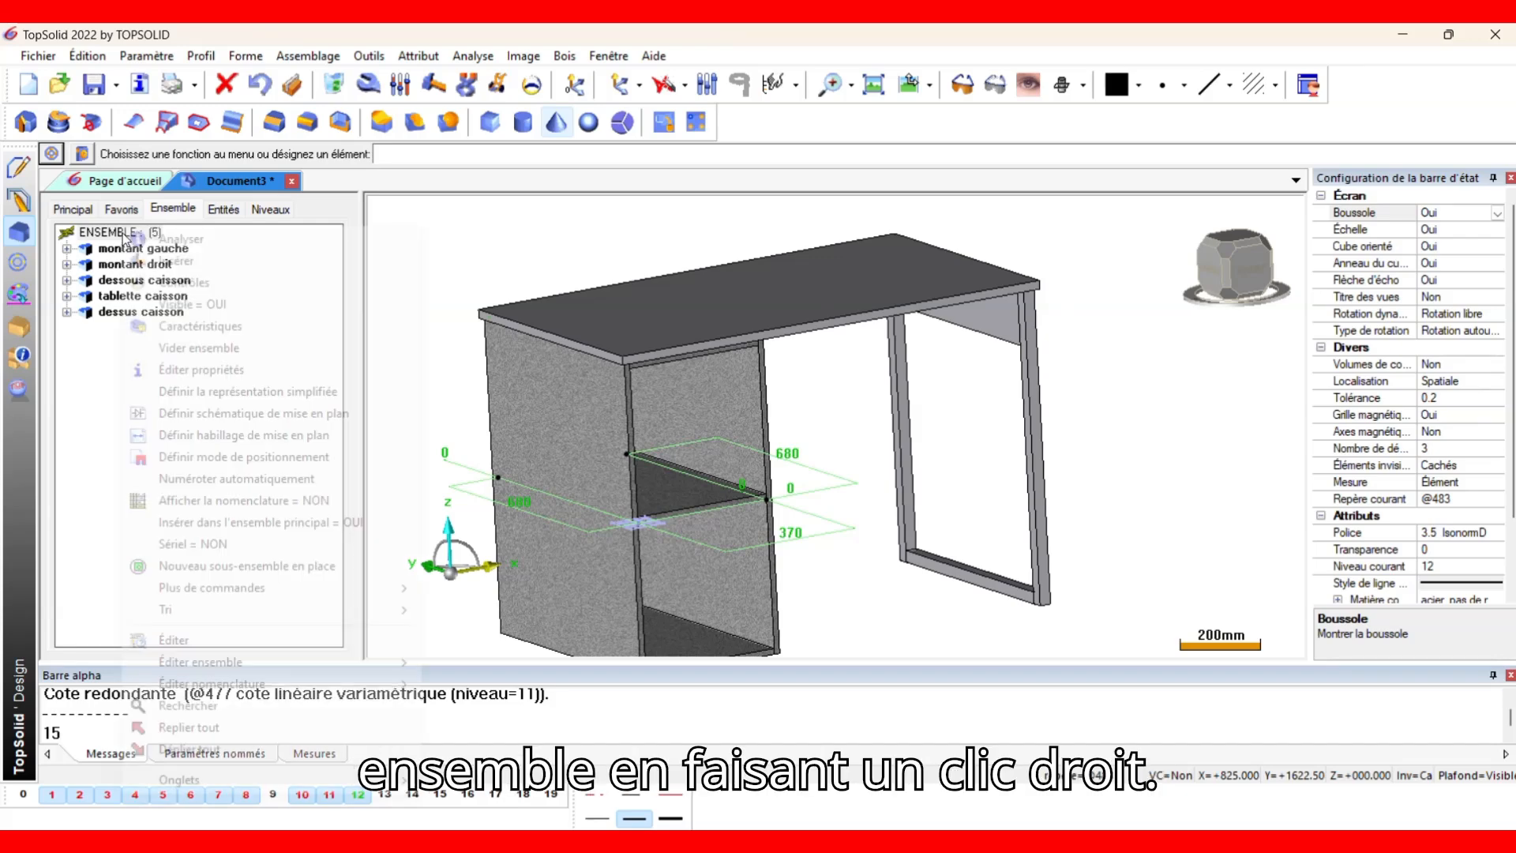
{"action": "left_click", "coordinate": [245, 565]}
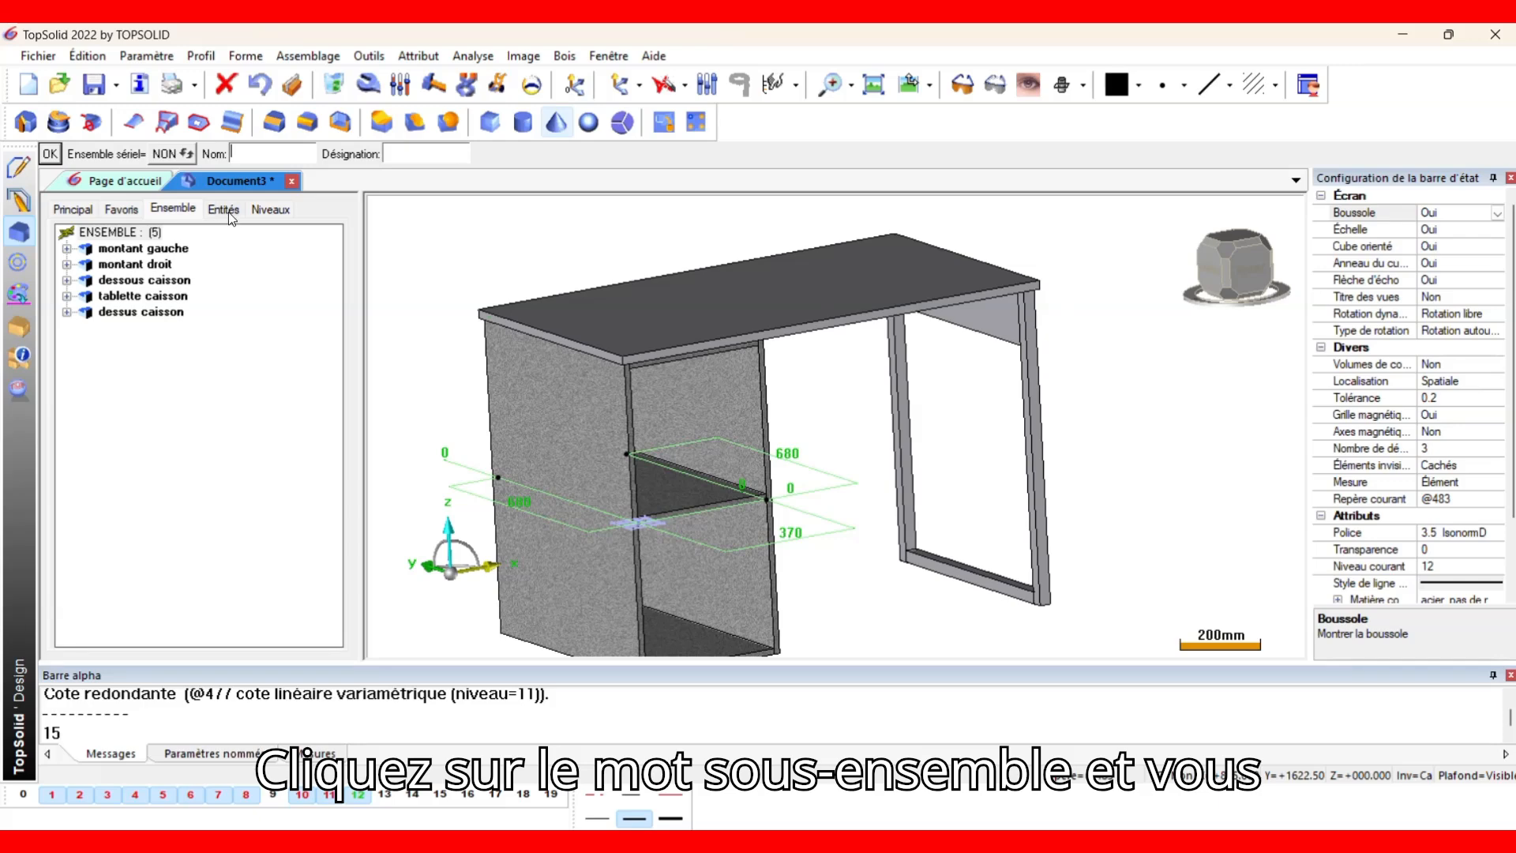
{"action": "type", "text": "caisson"}
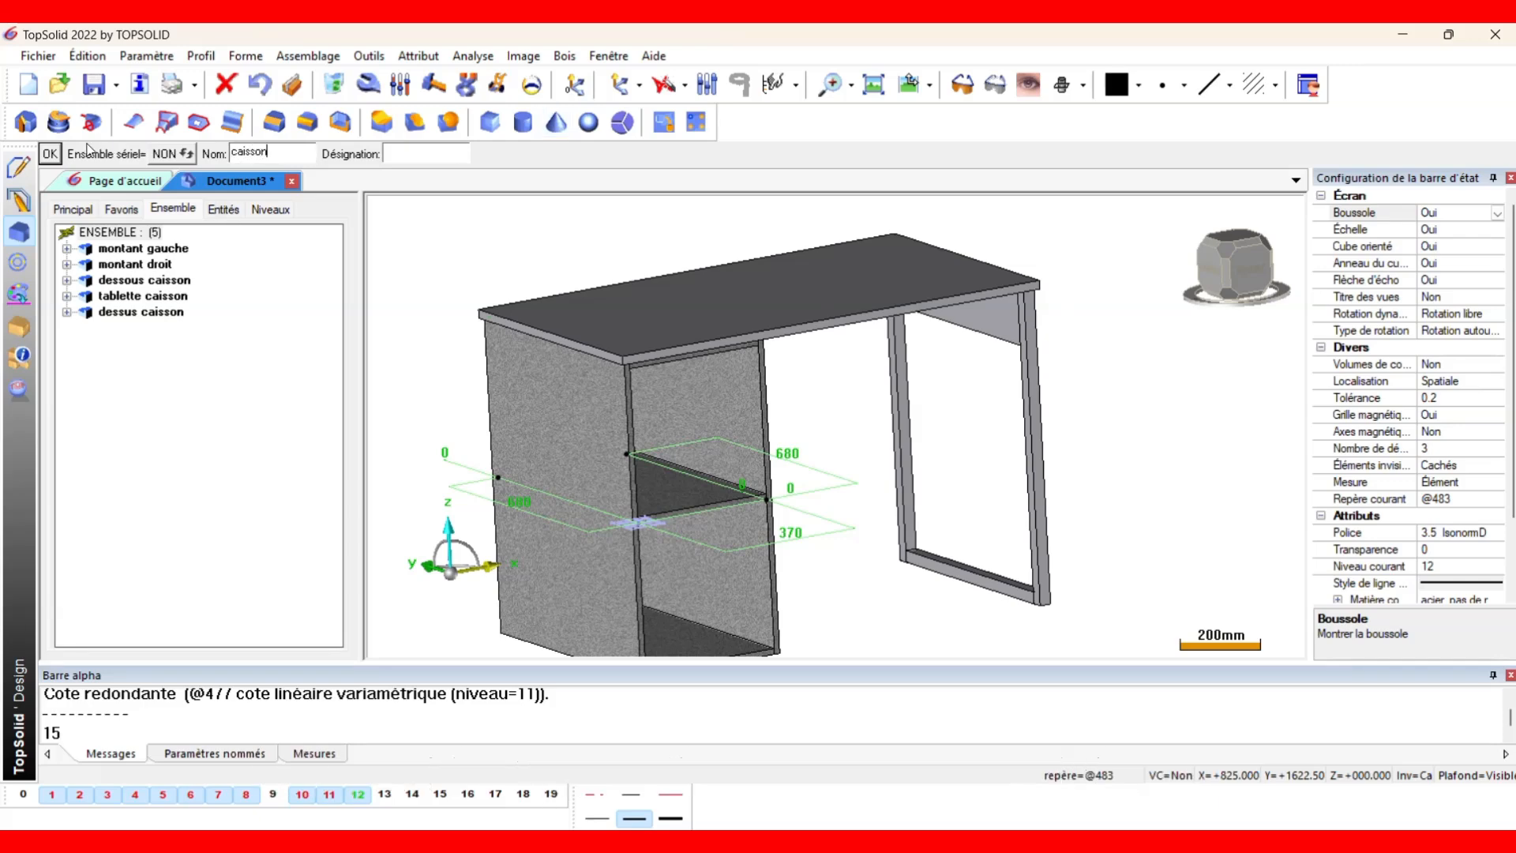
{"action": "left_click", "coordinate": [49, 154]}
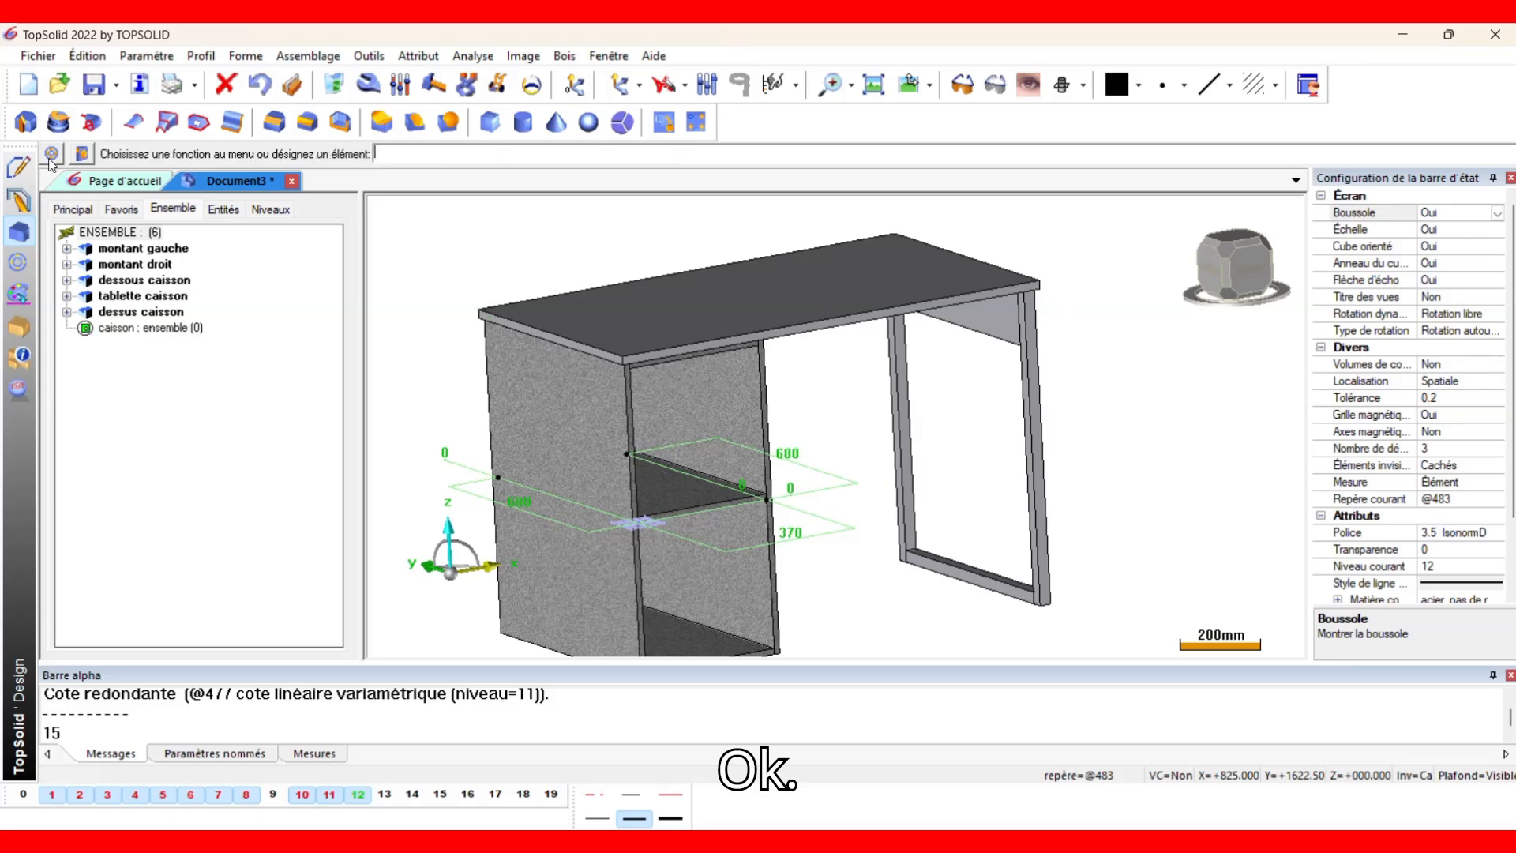
Move the montant gauche and montant droit parts into the caisson sub-assembly.
{"action": "left_click", "coordinate": [138, 251]}
{"action": "left_click", "coordinate": [162, 328]}
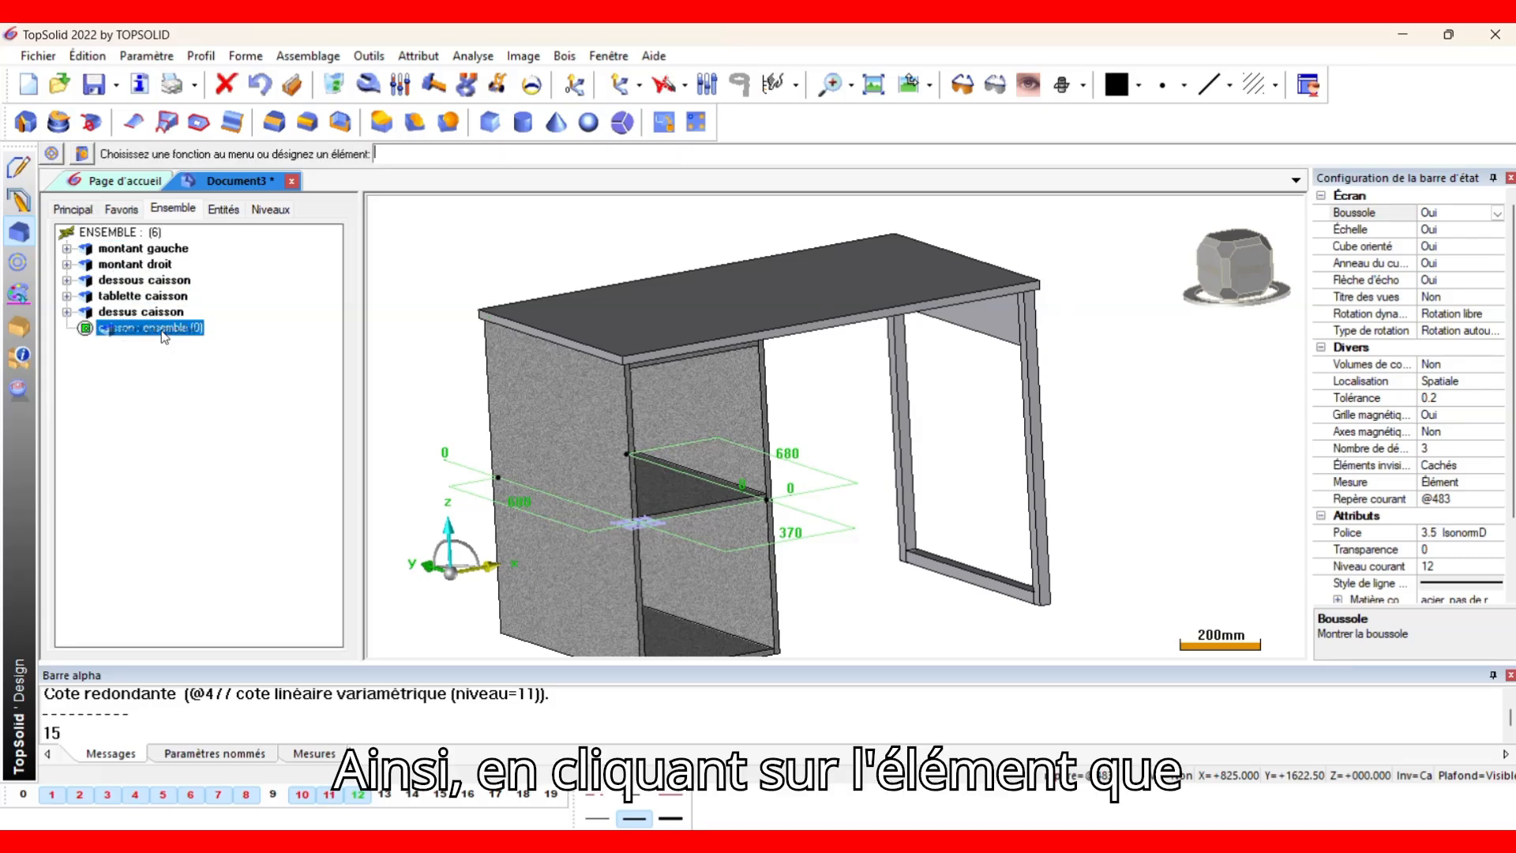
{"action": "mouse_move", "coordinate": [161, 330]}
{"action": "left_mouse_down"}
{"action": "mouse_move", "coordinate": [162, 249]}
{"action": "mouse_move", "coordinate": [174, 325]}
{"action": "left_mouse_up"}
{"action": "left_click", "coordinate": [154, 248]}
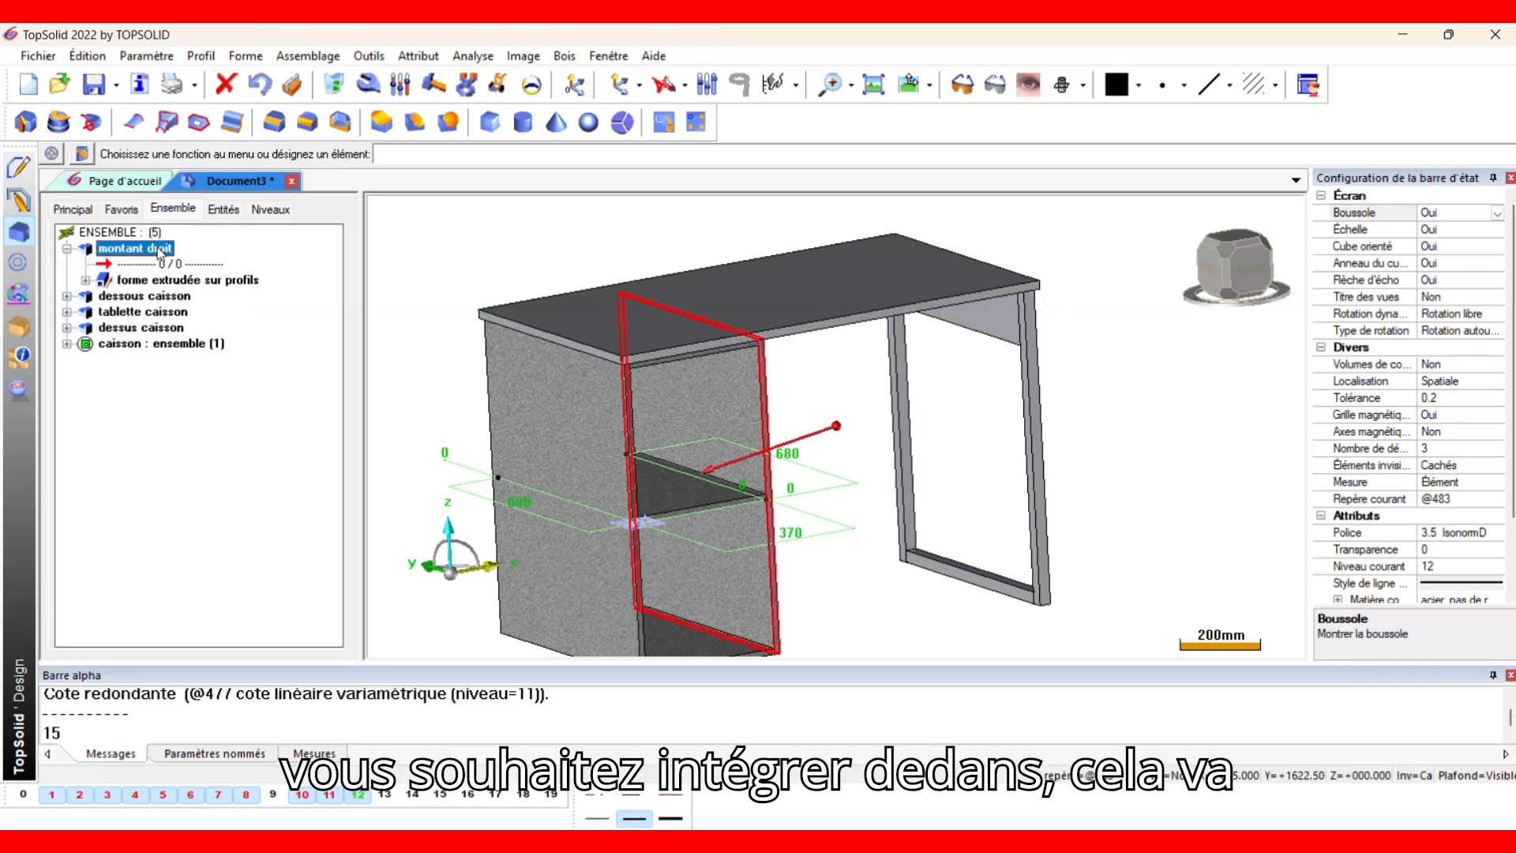
{"action": "double_click", "coordinate": [154, 250]}
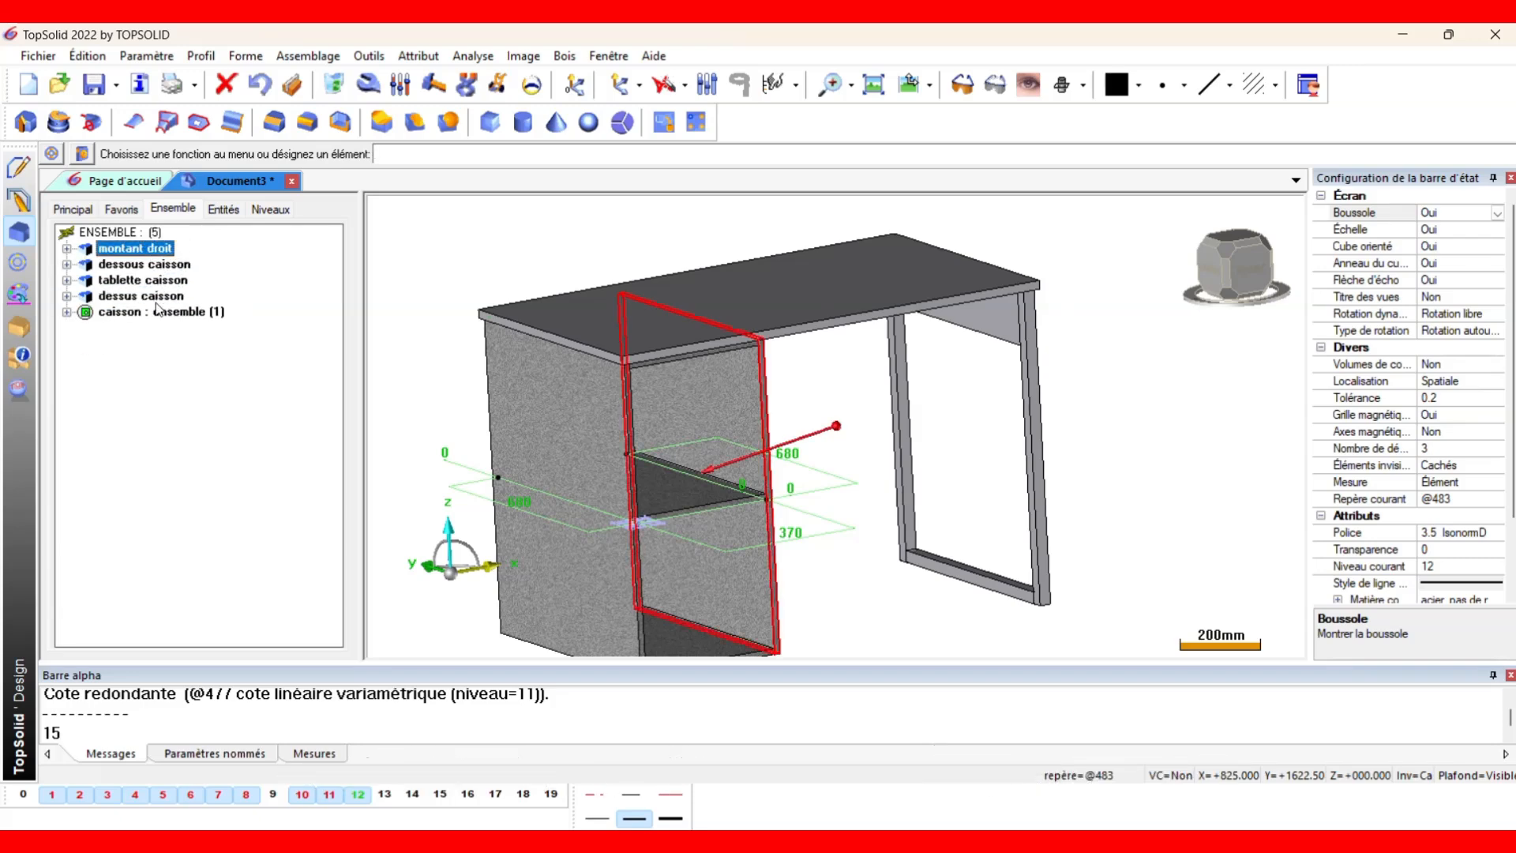
{"action": "left_click_drag", "start_coordinate": [145, 251], "coordinate": [155, 313]}
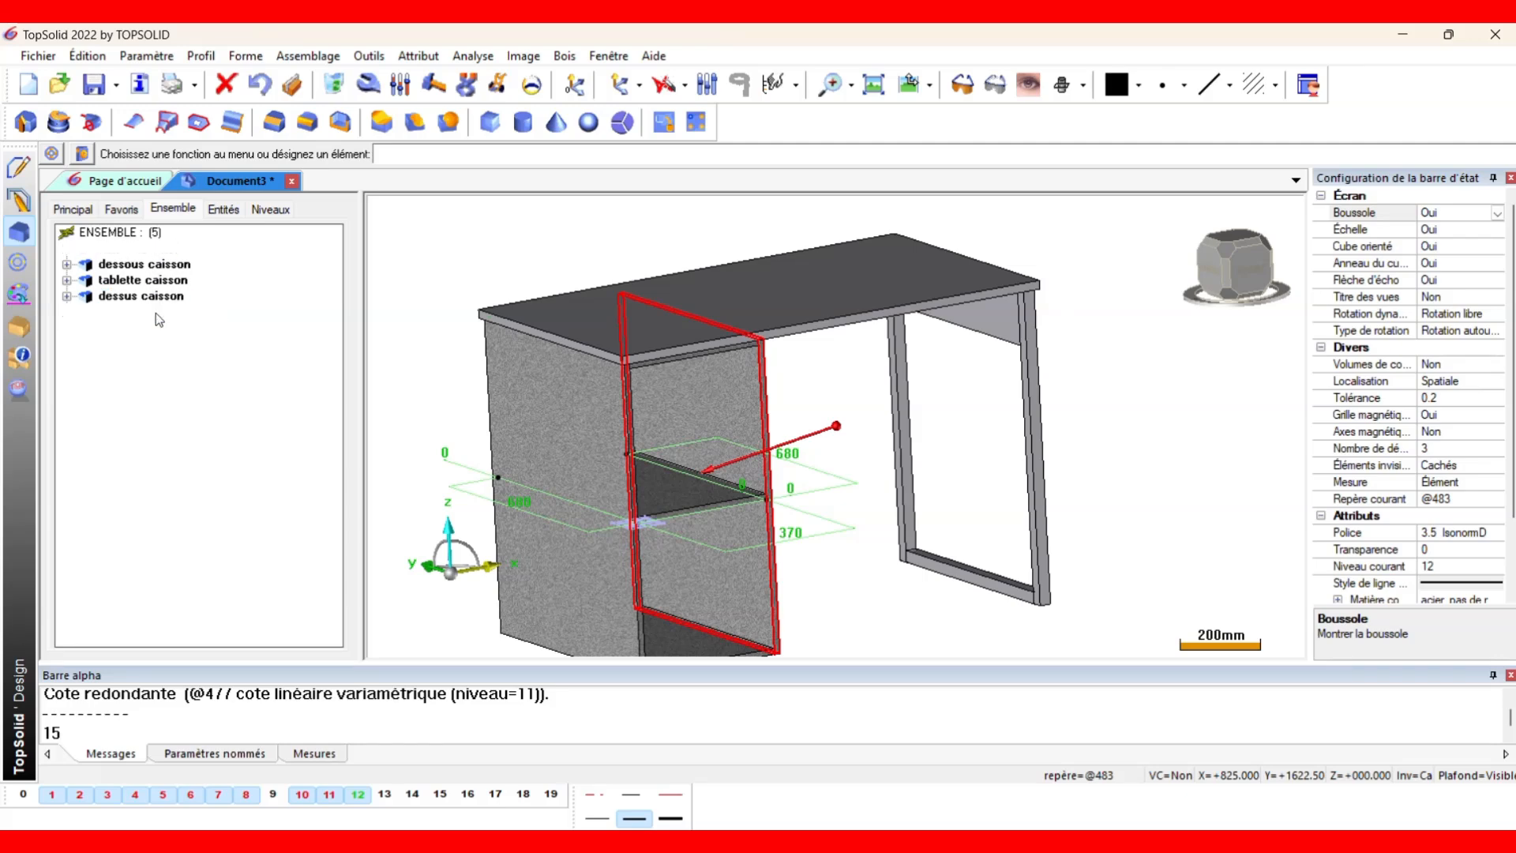
Move the dessous caisson, tablette caisson and dessus caisson parts into the caisson sub-assembly.
{"action": "left_click", "coordinate": [146, 249]}
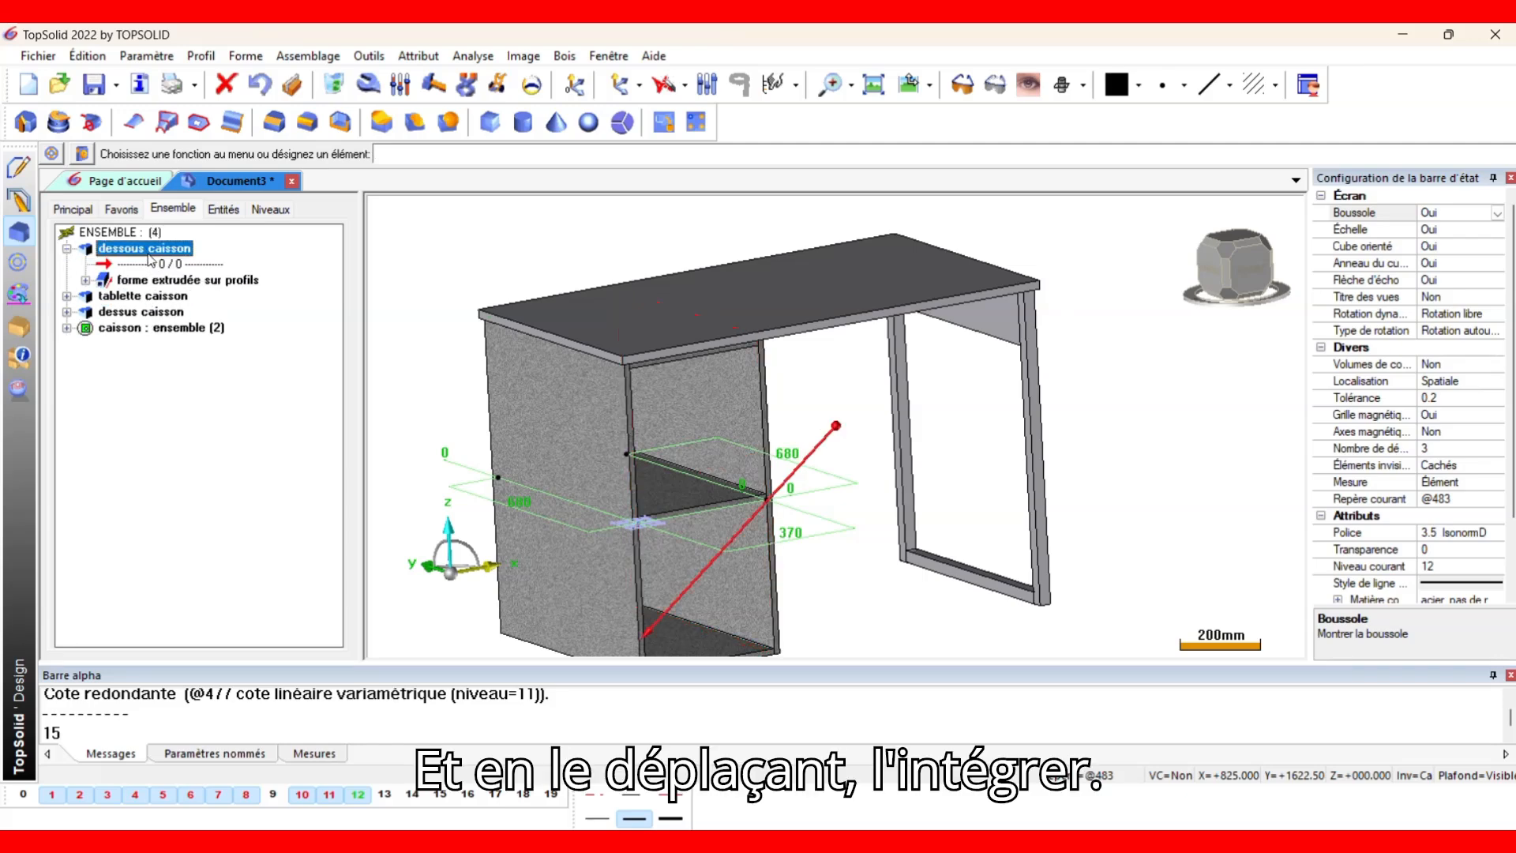
{"action": "left_click_drag", "start_coordinate": [150, 257], "coordinate": [161, 326]}
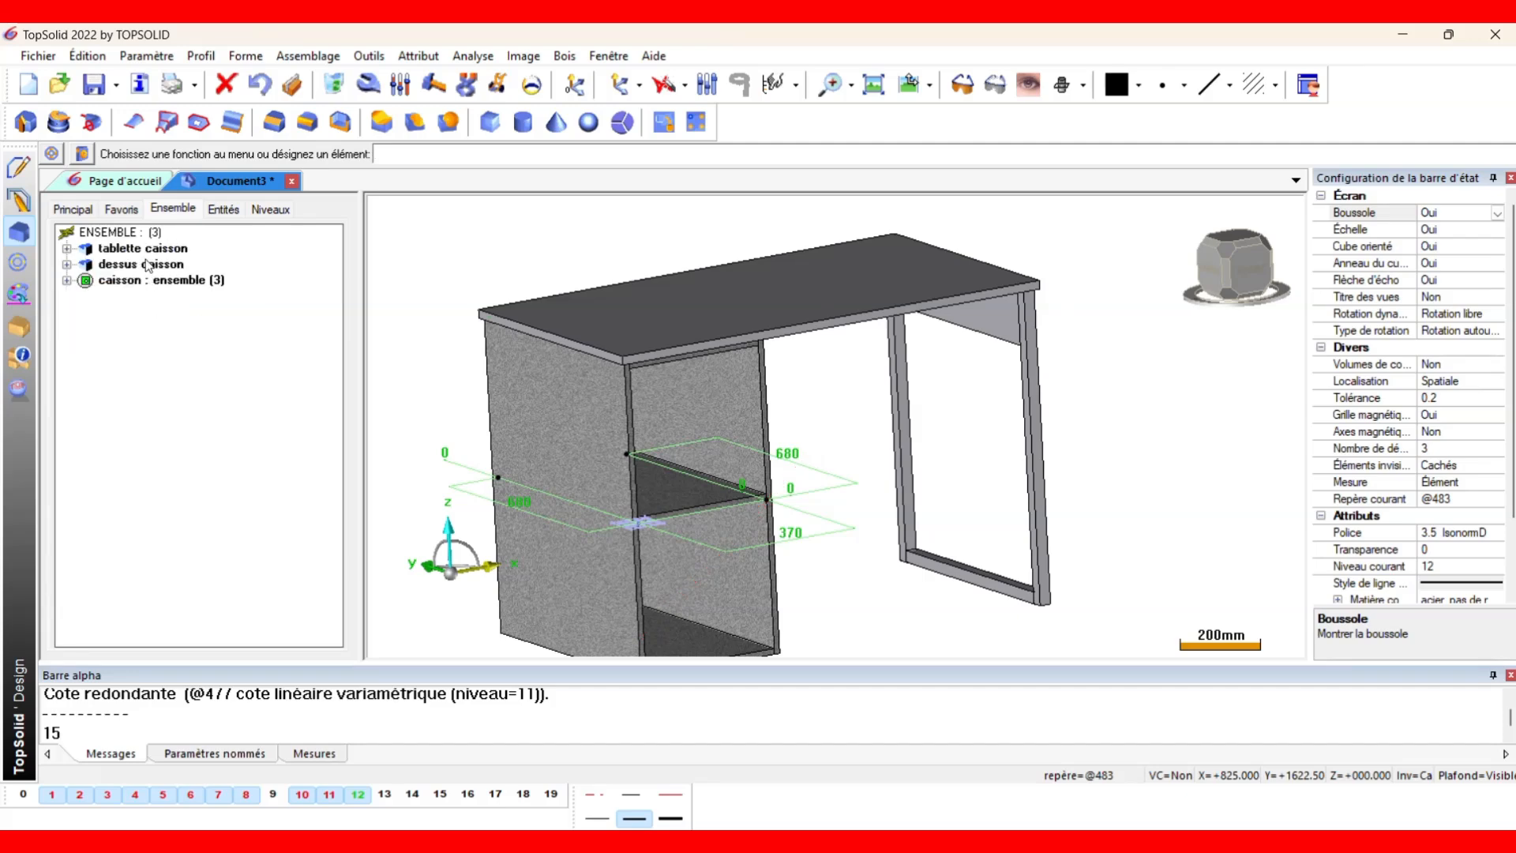
{"action": "left_click", "coordinate": [147, 250]}
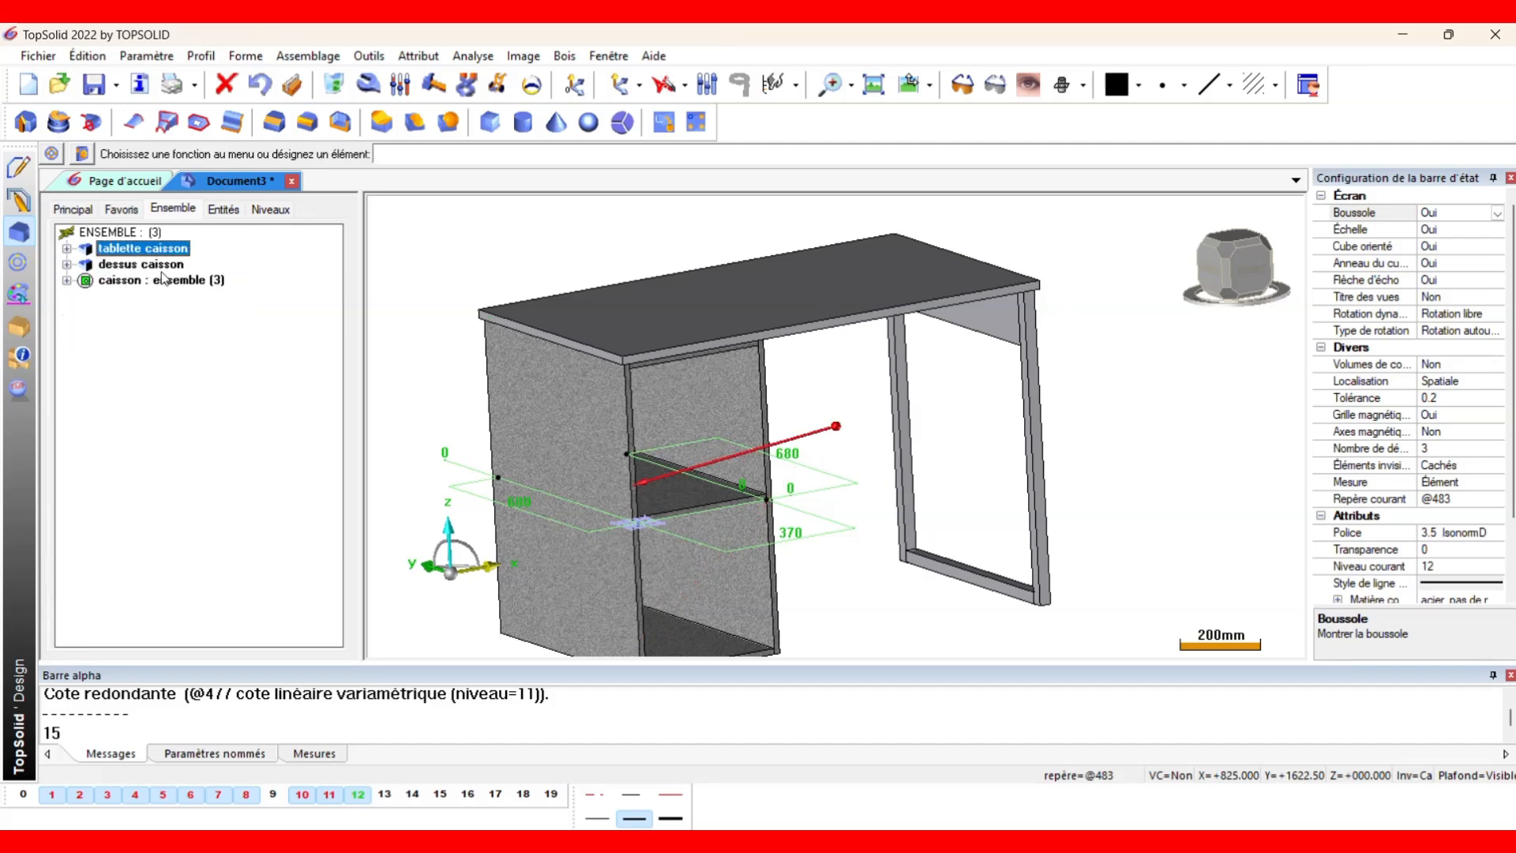
{"action": "left_click_drag", "start_coordinate": [152, 255], "coordinate": [158, 281]}
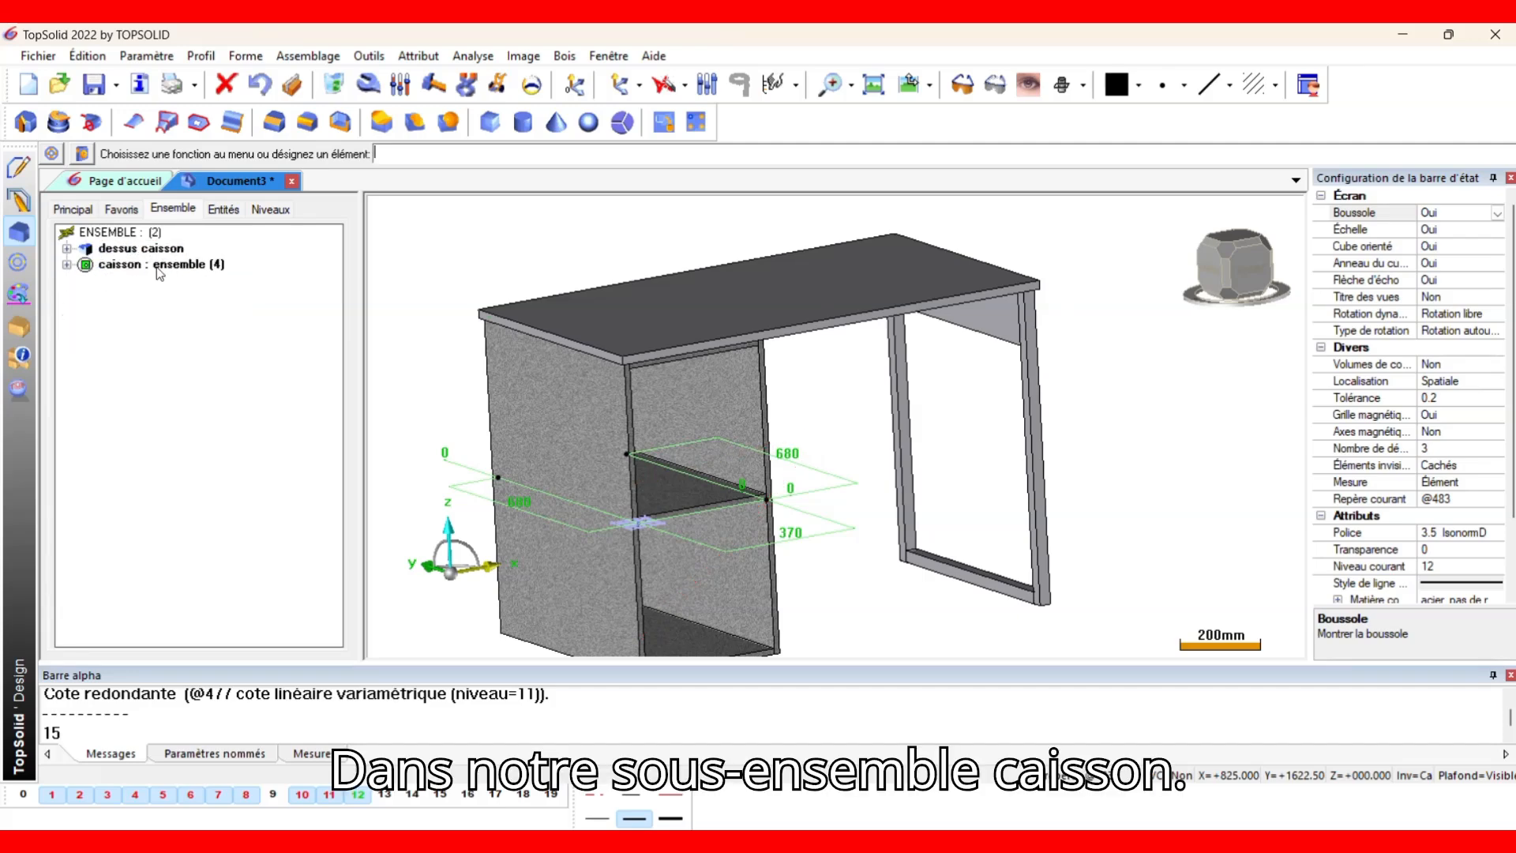
{"action": "left_click", "coordinate": [139, 251]}
{"action": "left_click_drag", "start_coordinate": [138, 253], "coordinate": [146, 264]}
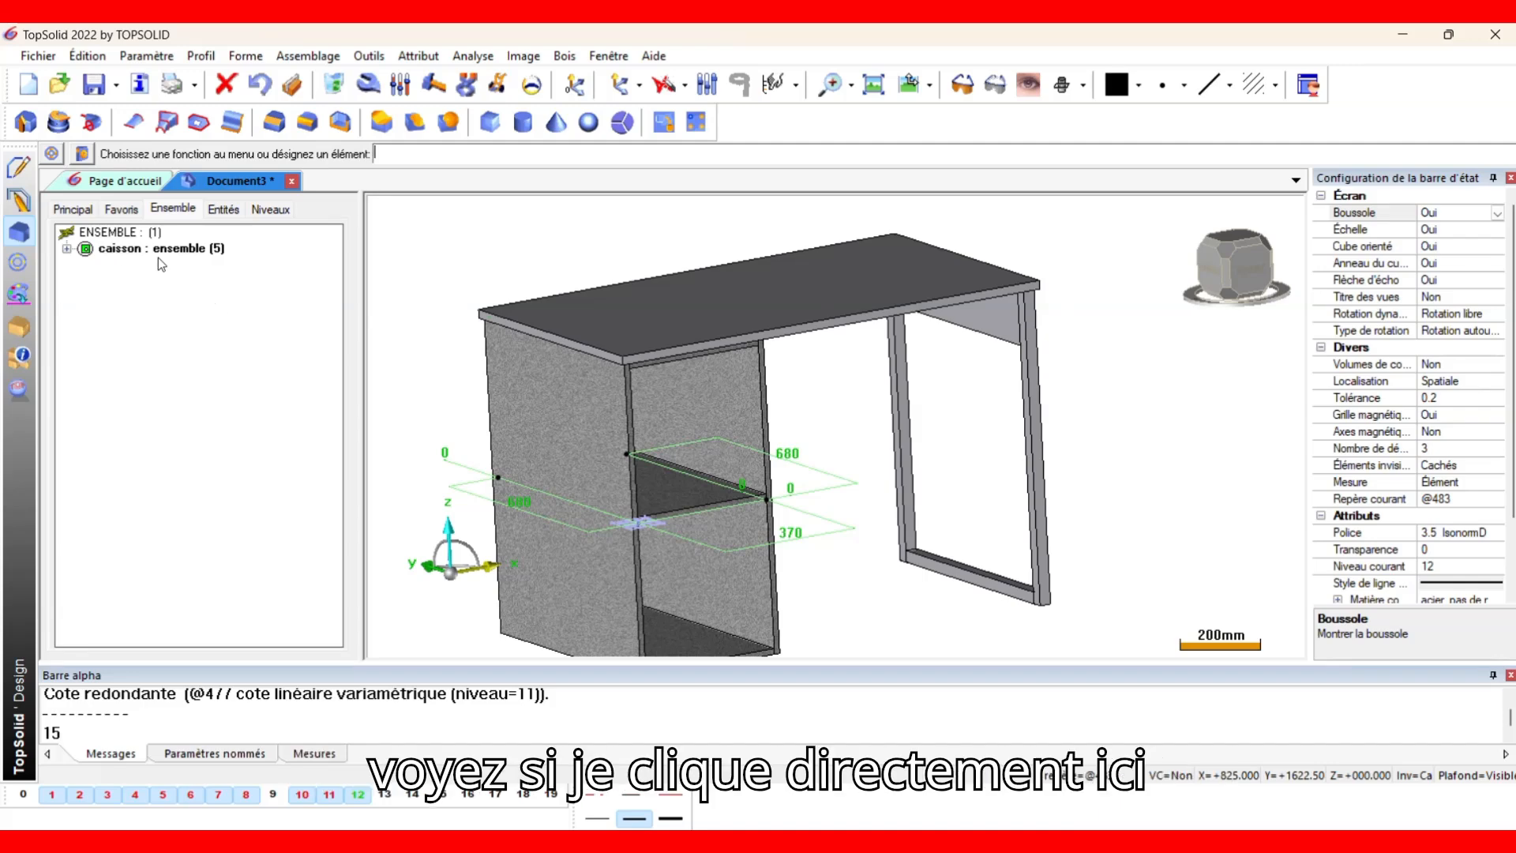
Examine the parts contained in the caisson sub-assembly and where they sit in the desk model.
{"action": "left_click", "coordinate": [139, 249]}
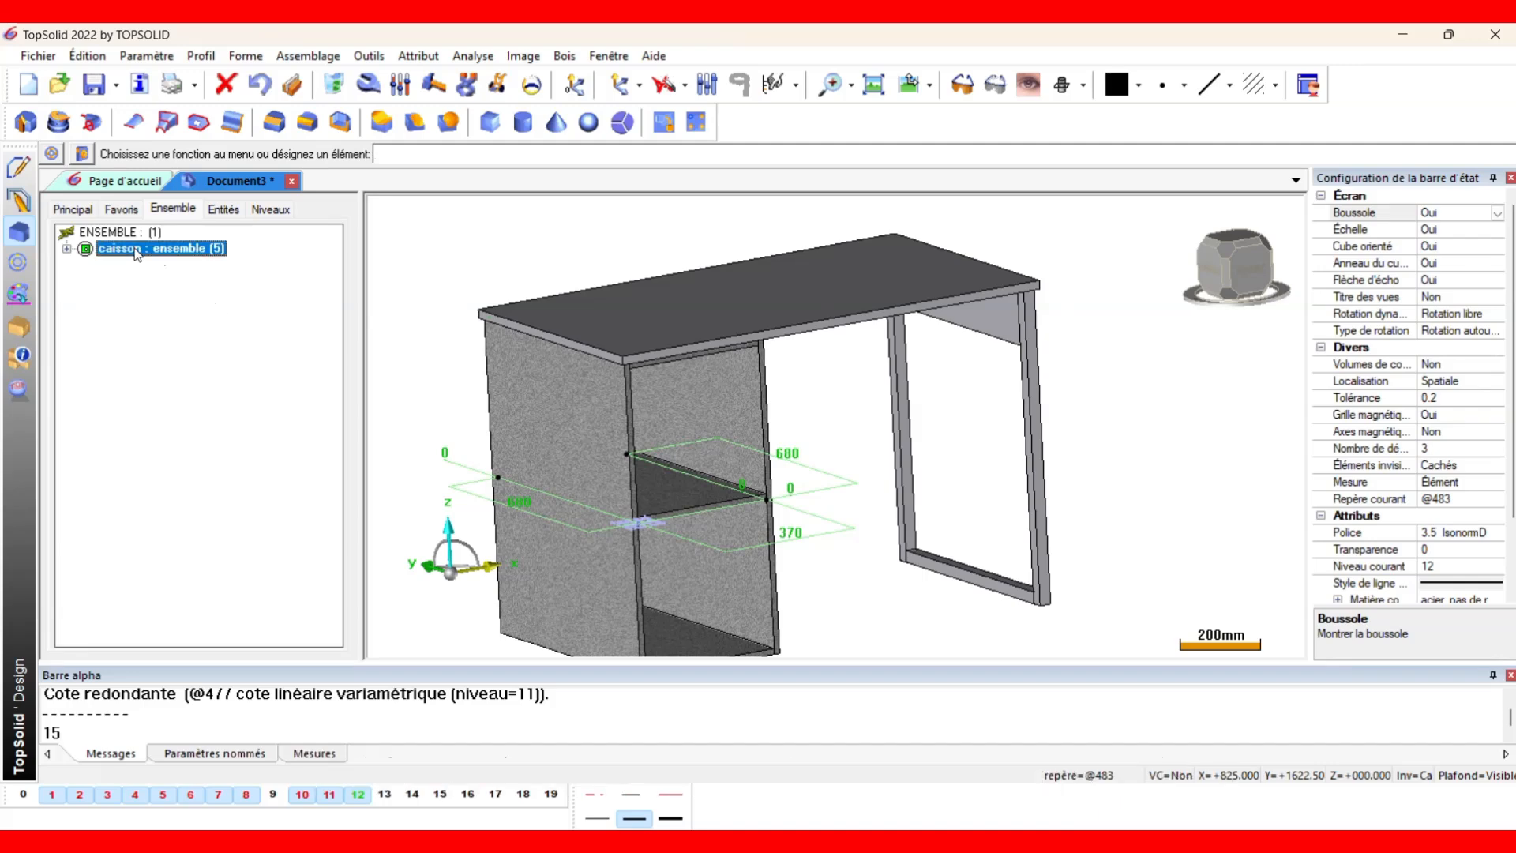
{"action": "left_click", "coordinate": [67, 249]}
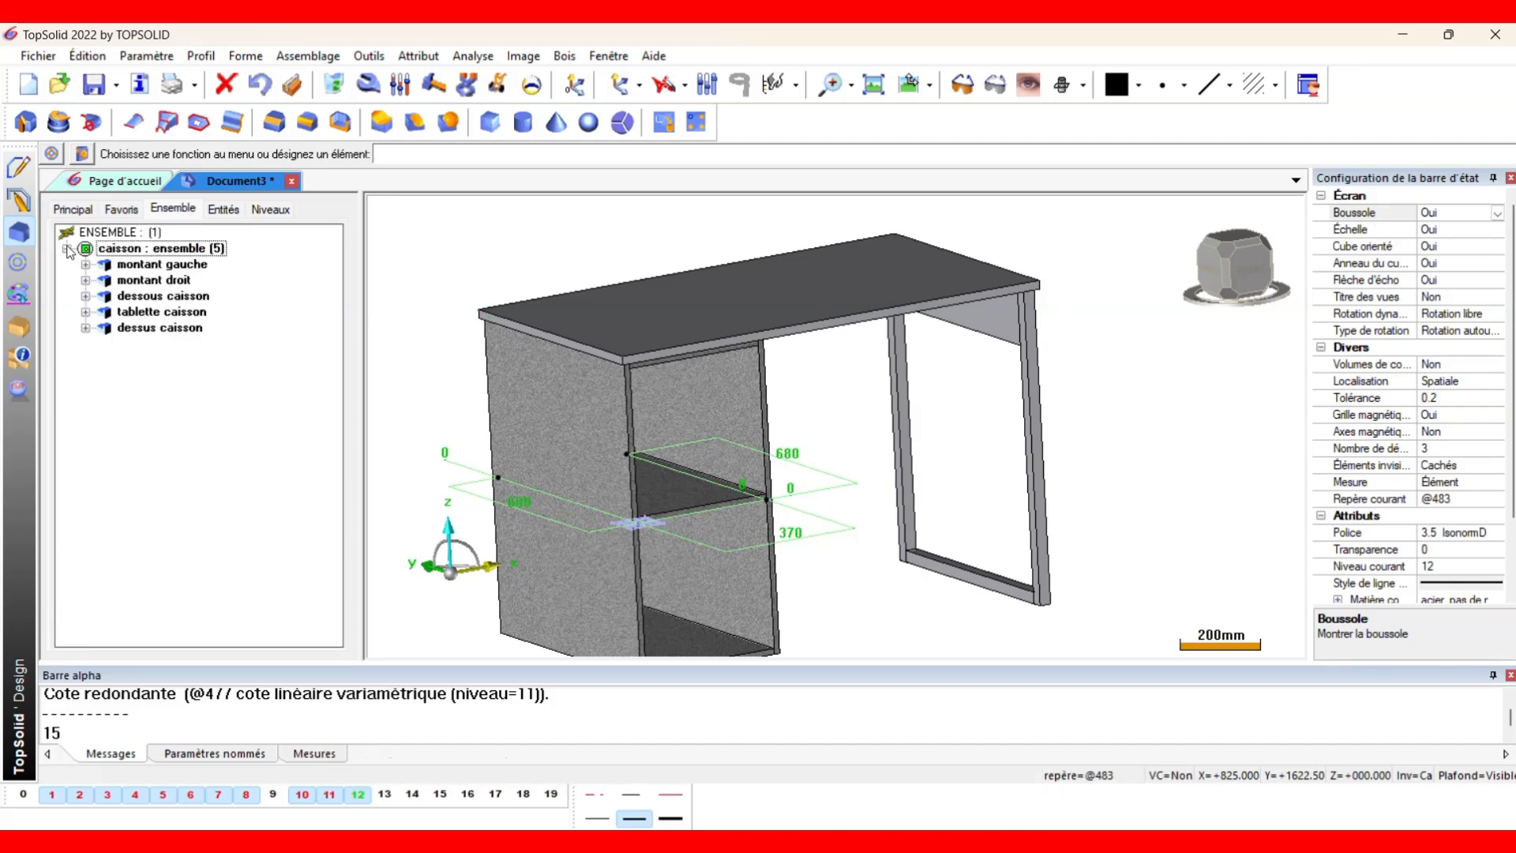
{"action": "left_click", "coordinate": [158, 249]}
{"action": "mouse_move", "coordinate": [726, 435]}
{"action": "middle_mouse_down"}
{"action": "mouse_move", "coordinate": [611, 416]}
{"action": "mouse_move", "coordinate": [705, 443]}
{"action": "middle_mouse_up"}
{"action": "scroll", "coordinate": [695, 425], "scroll_direction": "down", "scroll_amount": 1}
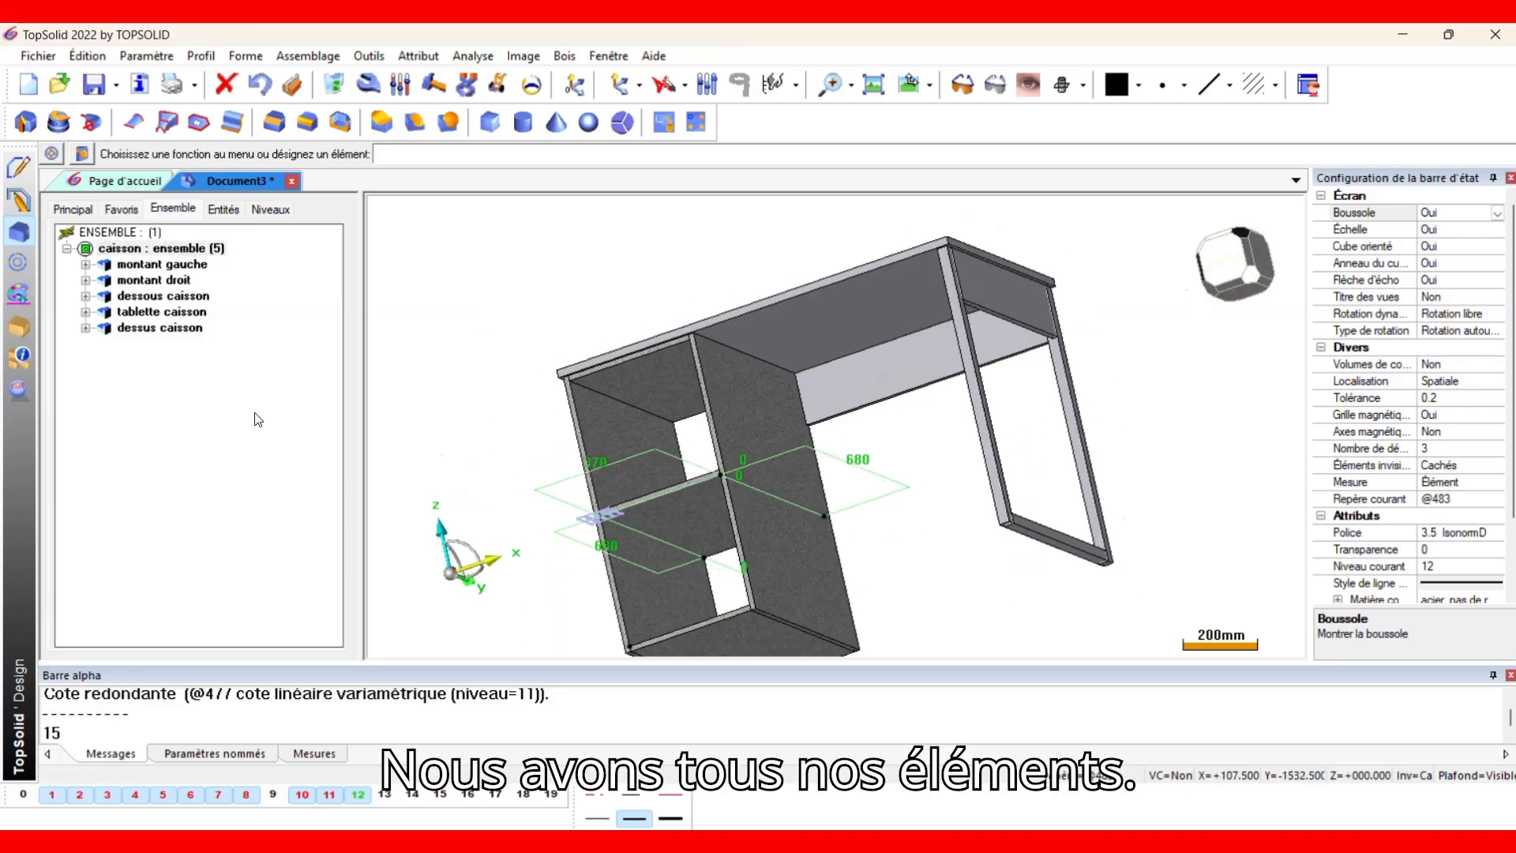
{"action": "left_click", "coordinate": [68, 249]}
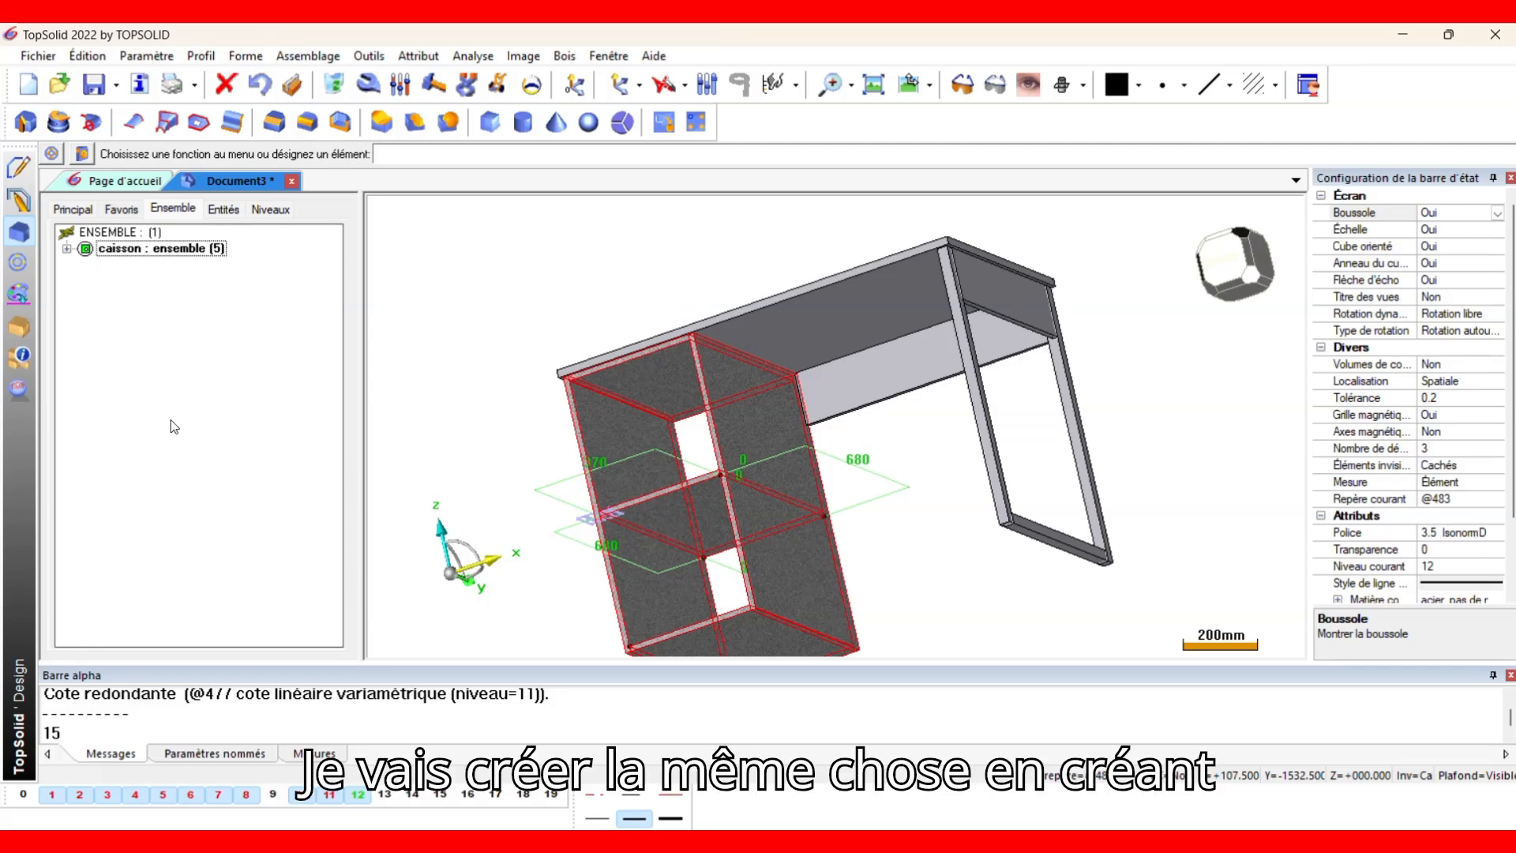
Create a second in-place sub-assembly named "traverses" under the main assembly.
{"action": "right_click", "coordinate": [139, 230]}
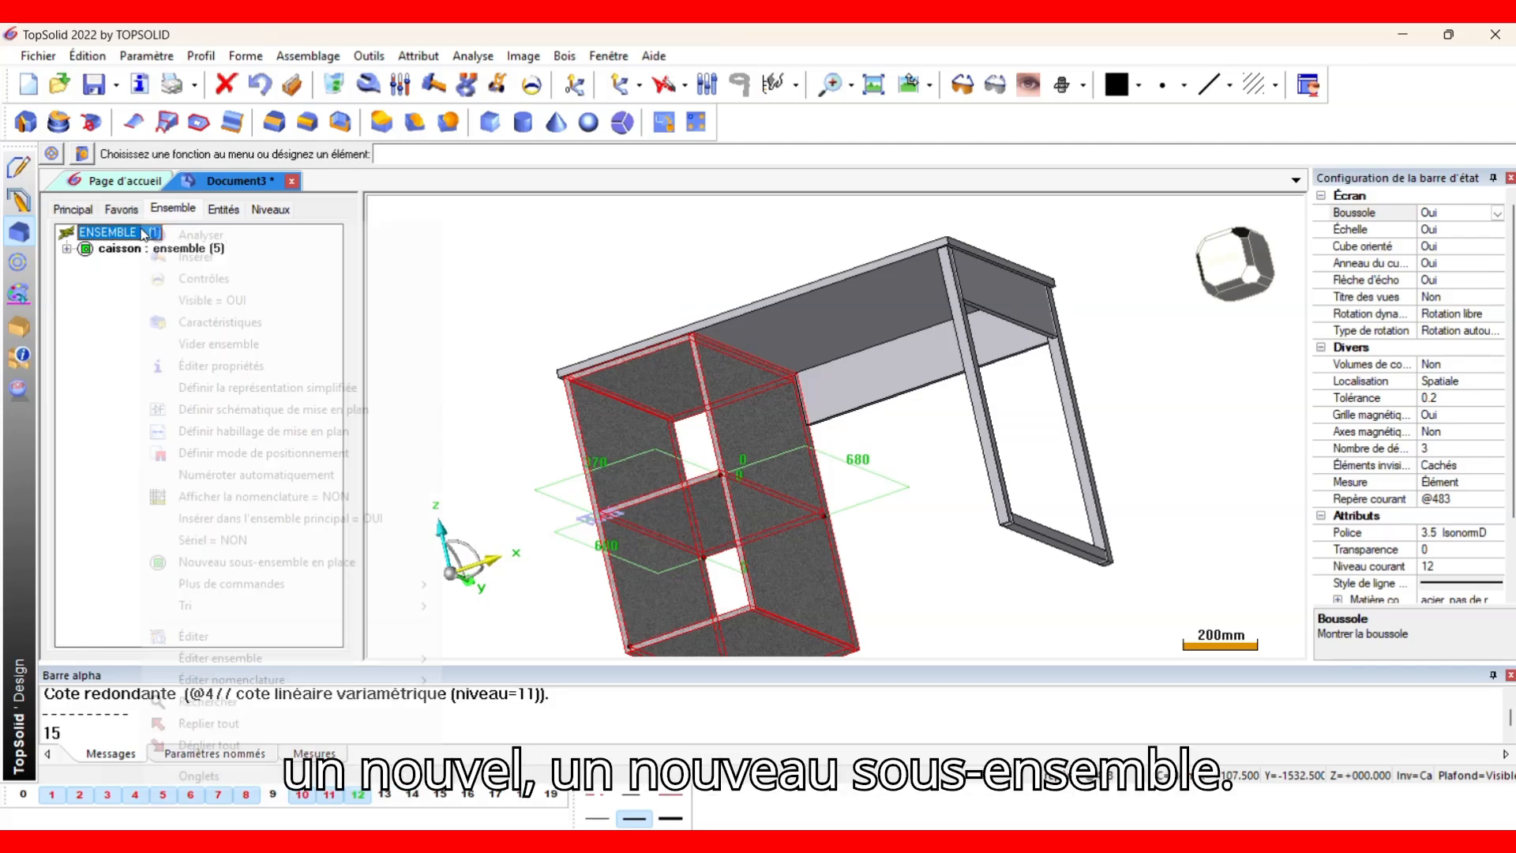
{"action": "left_click", "coordinate": [241, 562]}
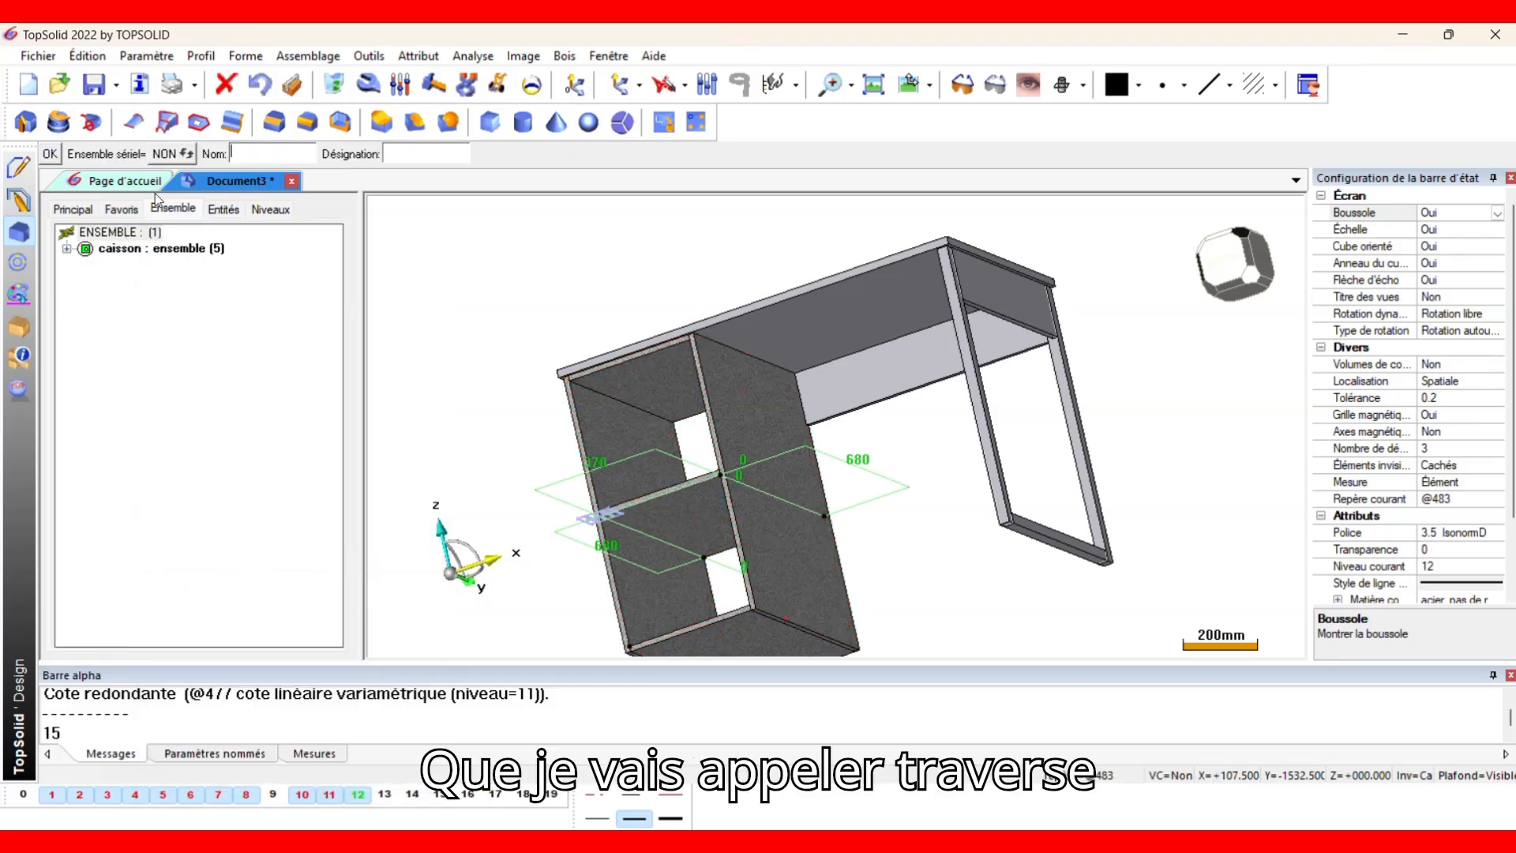
{"action": "type", "text": "traverses"}
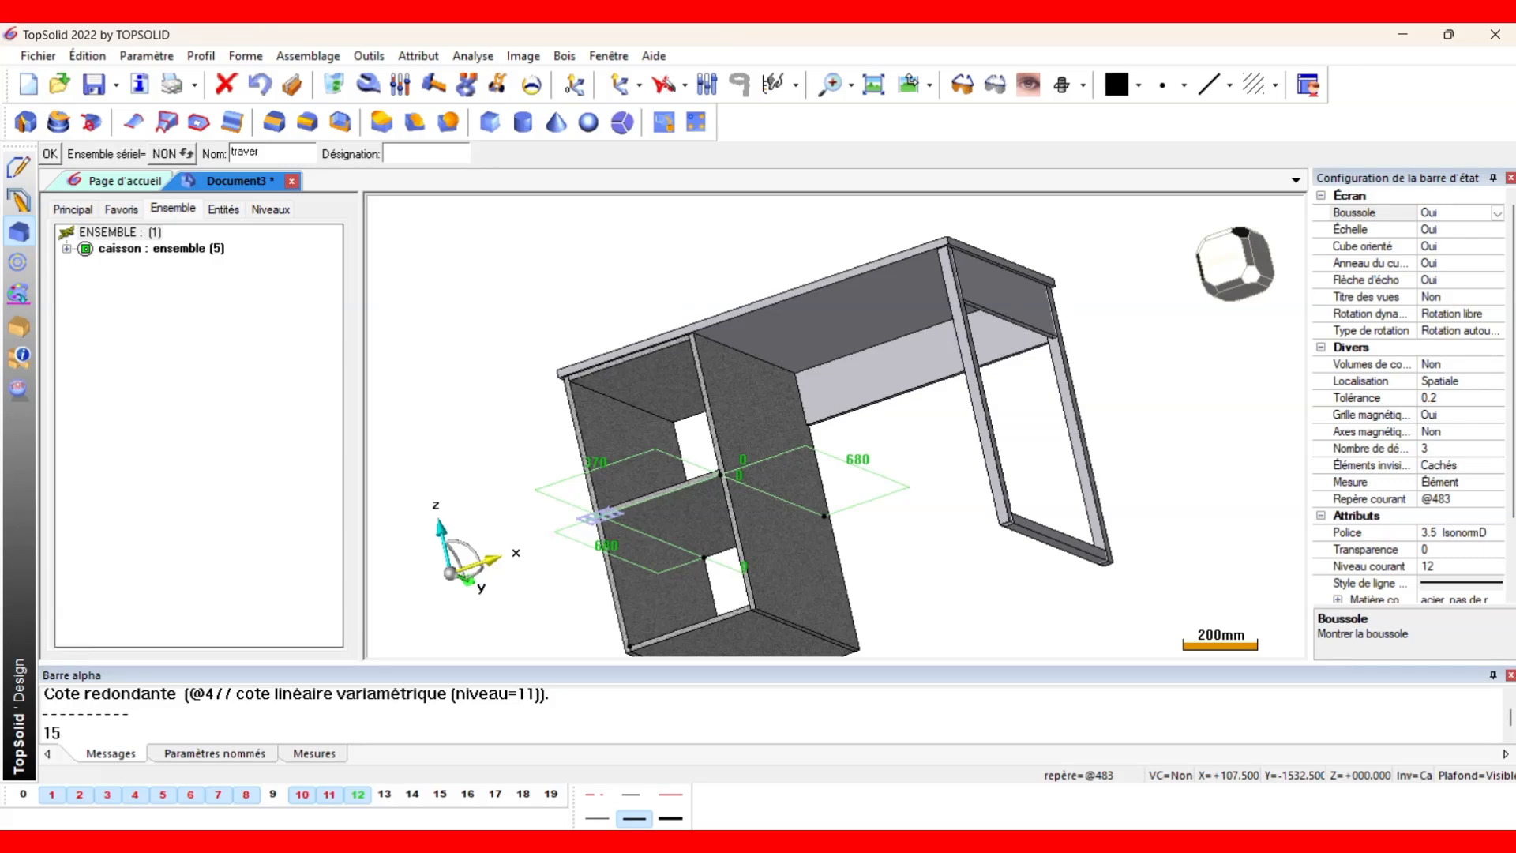
{"action": "left_click", "coordinate": [49, 155]}
Create a third in-place sub-assembly named "pied" under the main assembly.
{"action": "right_click", "coordinate": [124, 235]}
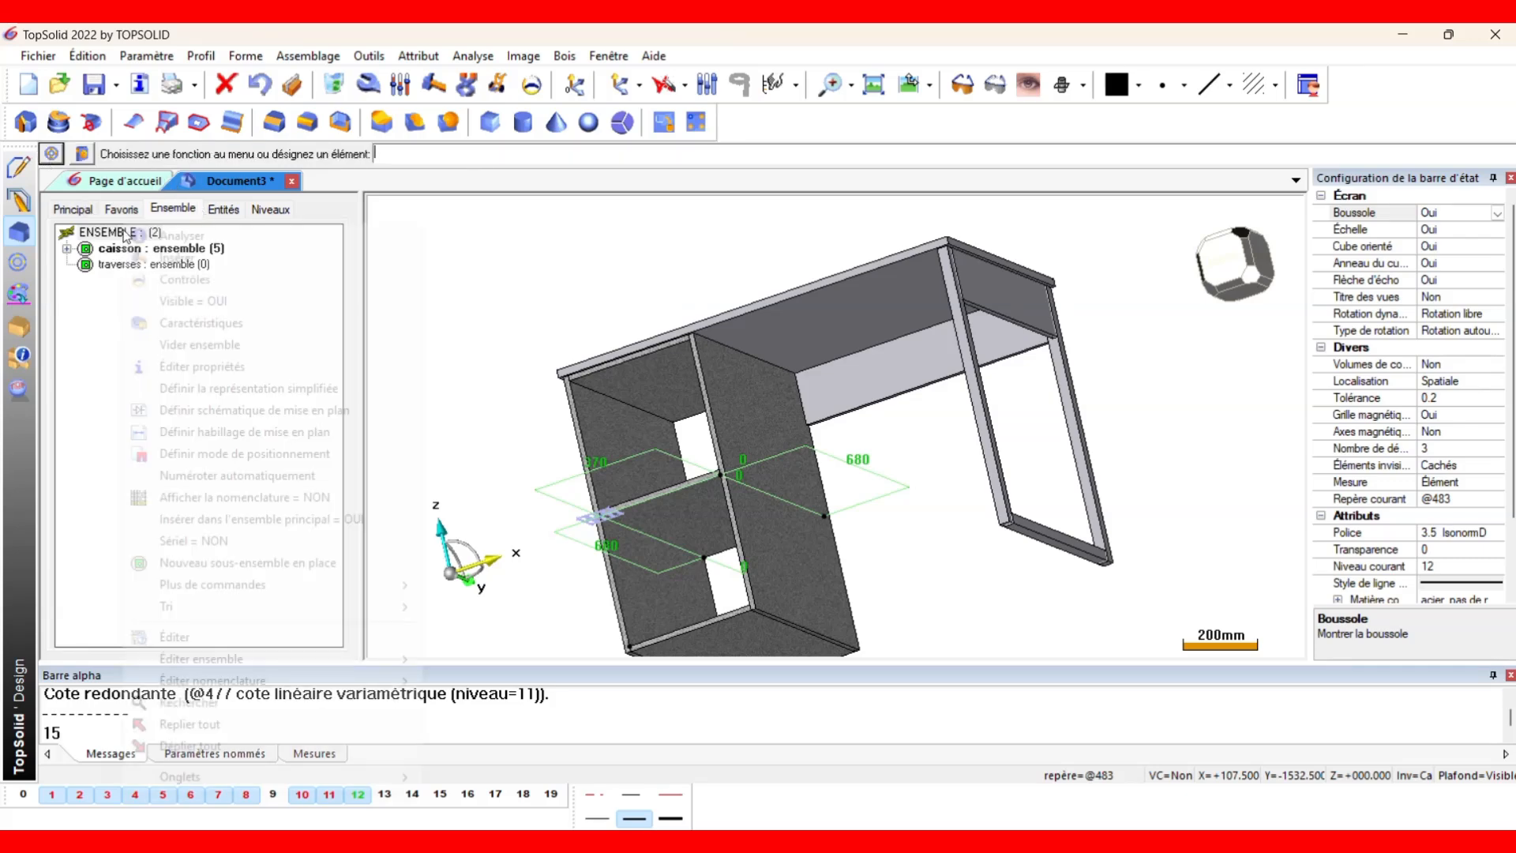
{"action": "left_click", "coordinate": [270, 562]}
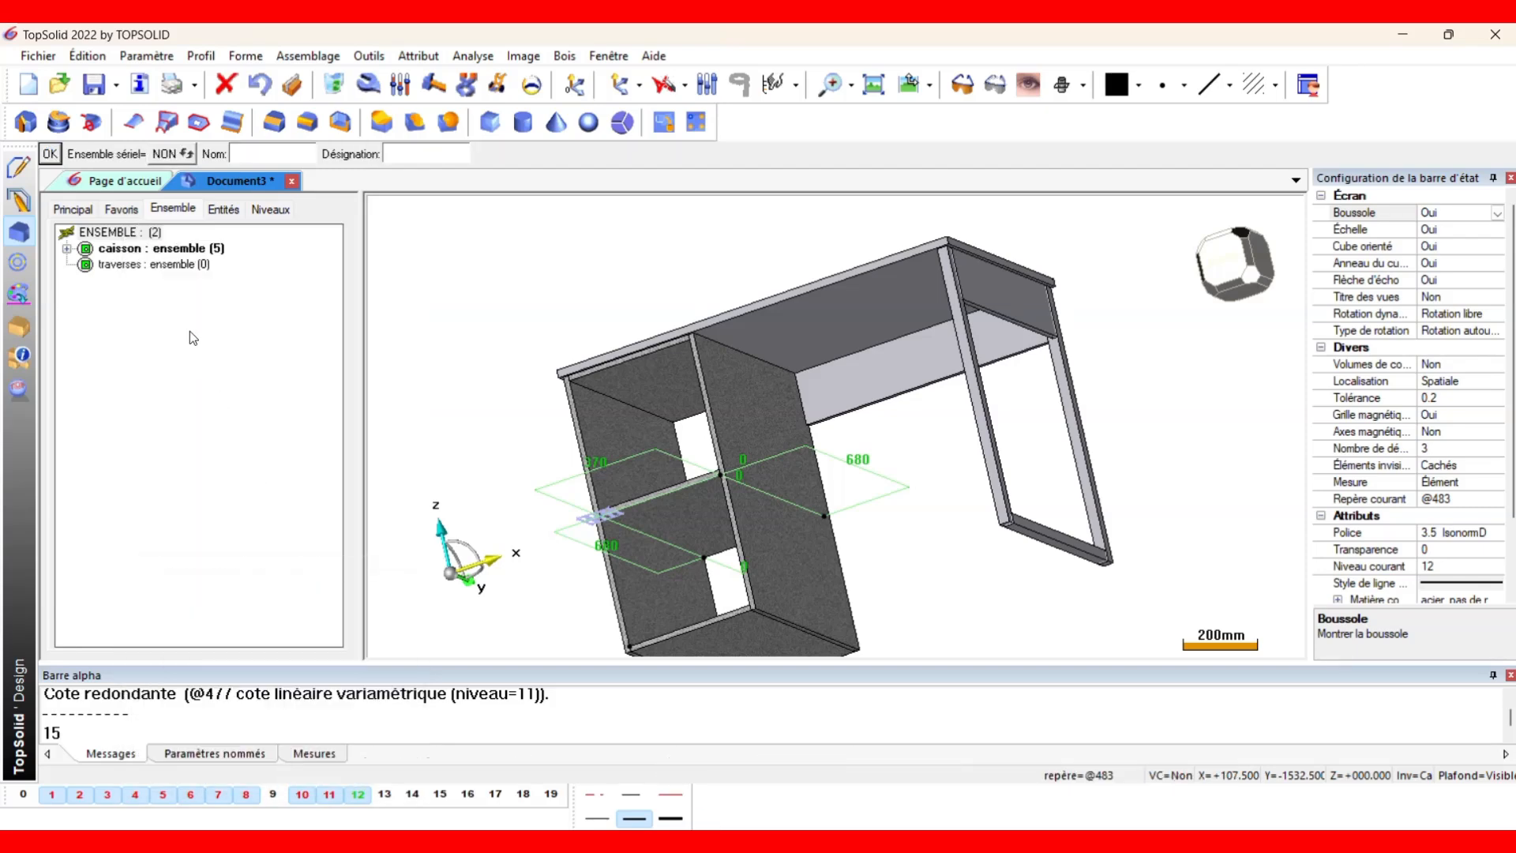
{"action": "type", "text": "pied"}
{"action": "left_click", "coordinate": [50, 155]}
{"action": "left_click", "coordinate": [133, 269]}
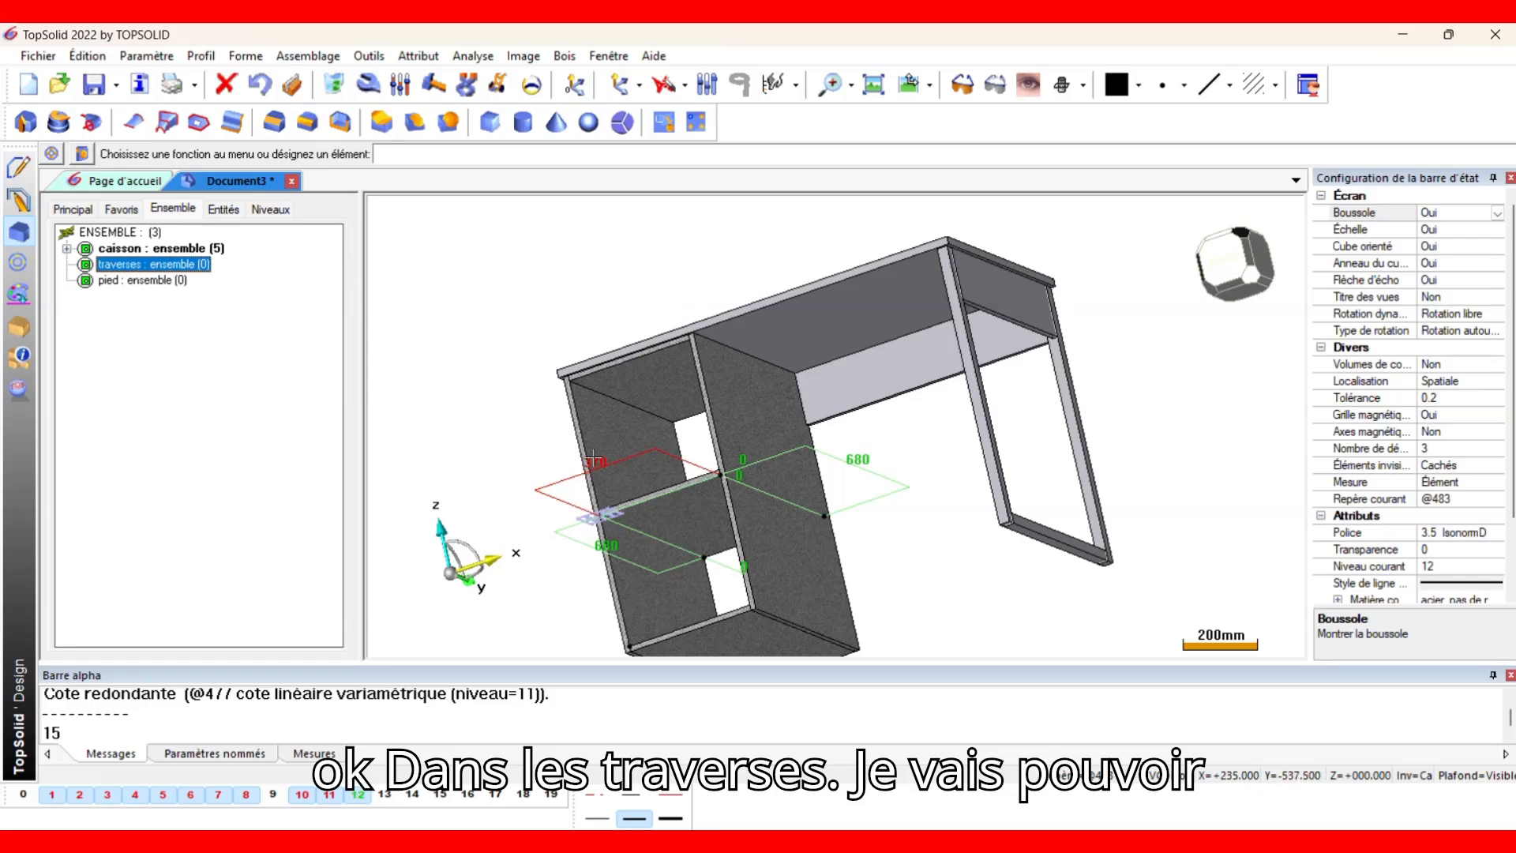
Define the long rail at the back under the desktop as a part with the designation "traverse haute fond", included in the cut list.
{"action": "middle_click_drag", "start_coordinate": [823, 466], "coordinate": [876, 391]}
{"action": "scroll", "coordinate": [928, 438], "scroll_direction": "down", "scroll_amount": 1}
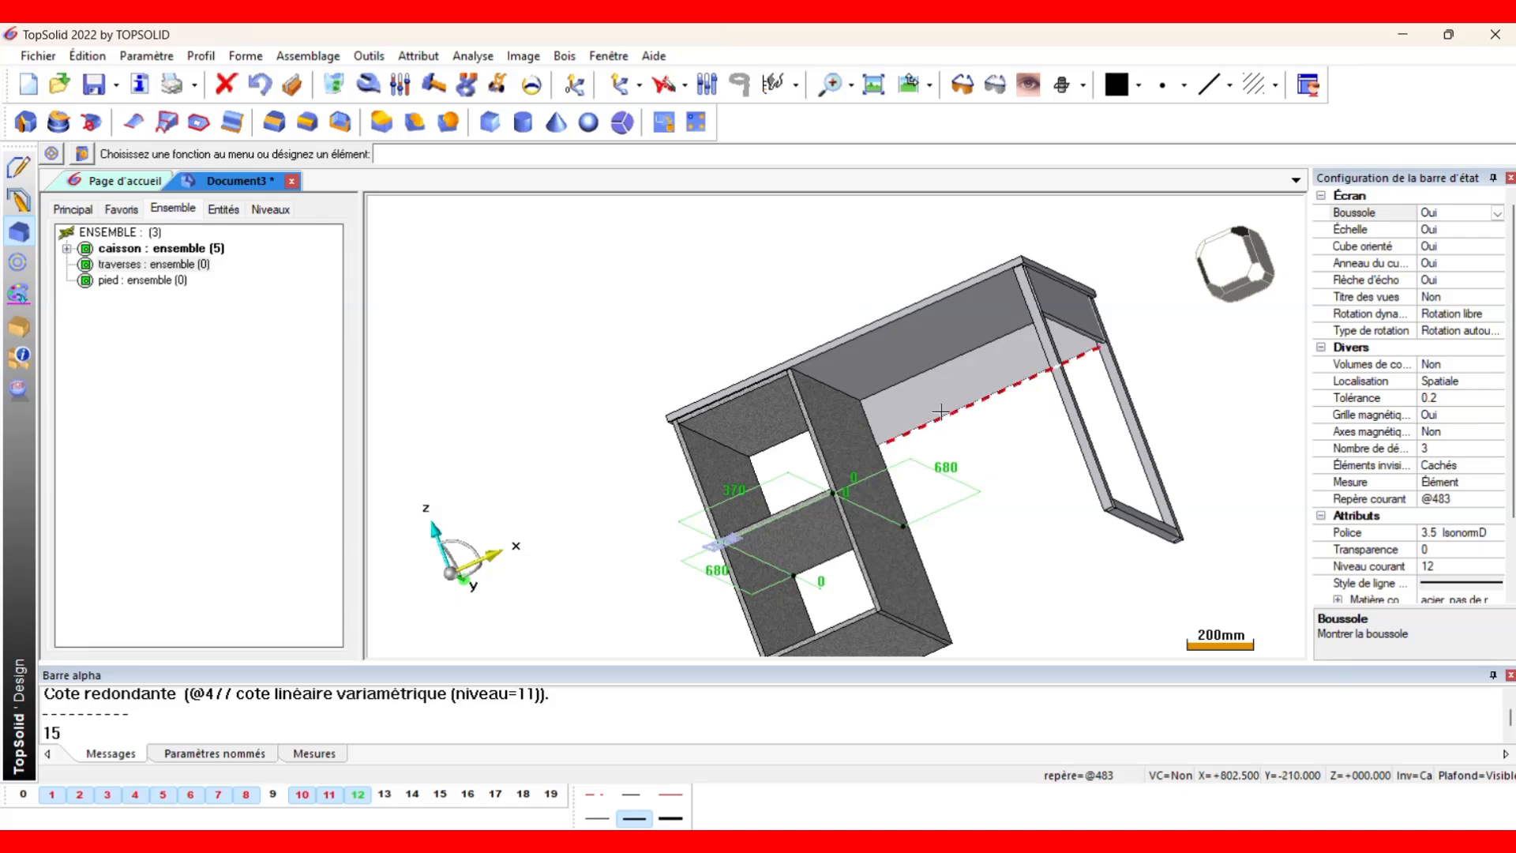
{"action": "left_click", "coordinate": [873, 386]}
{"action": "left_click", "coordinate": [168, 153]}
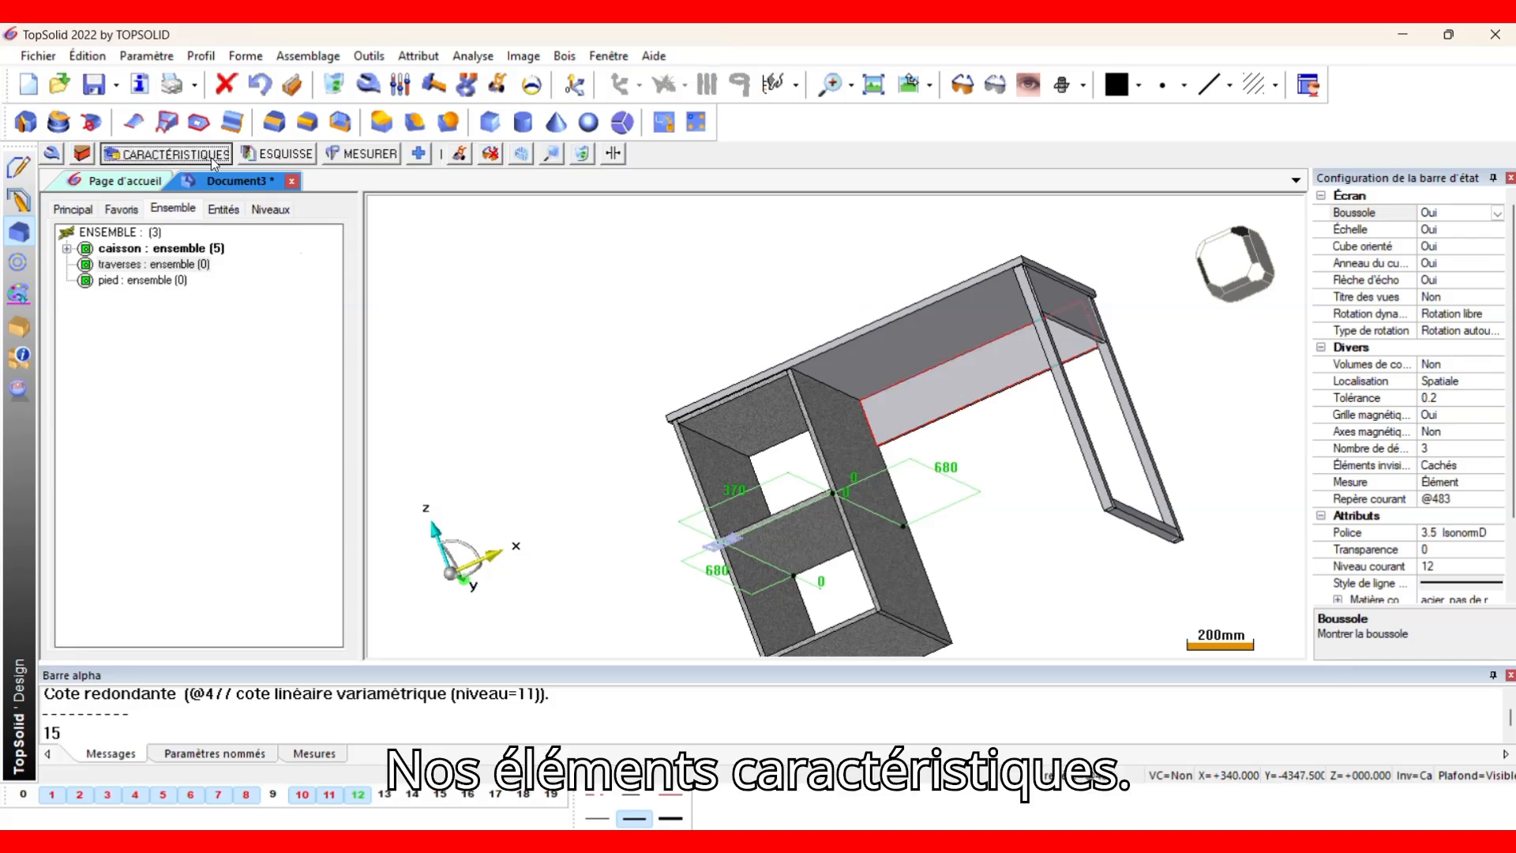
{"action": "left_click", "coordinate": [50, 153]}
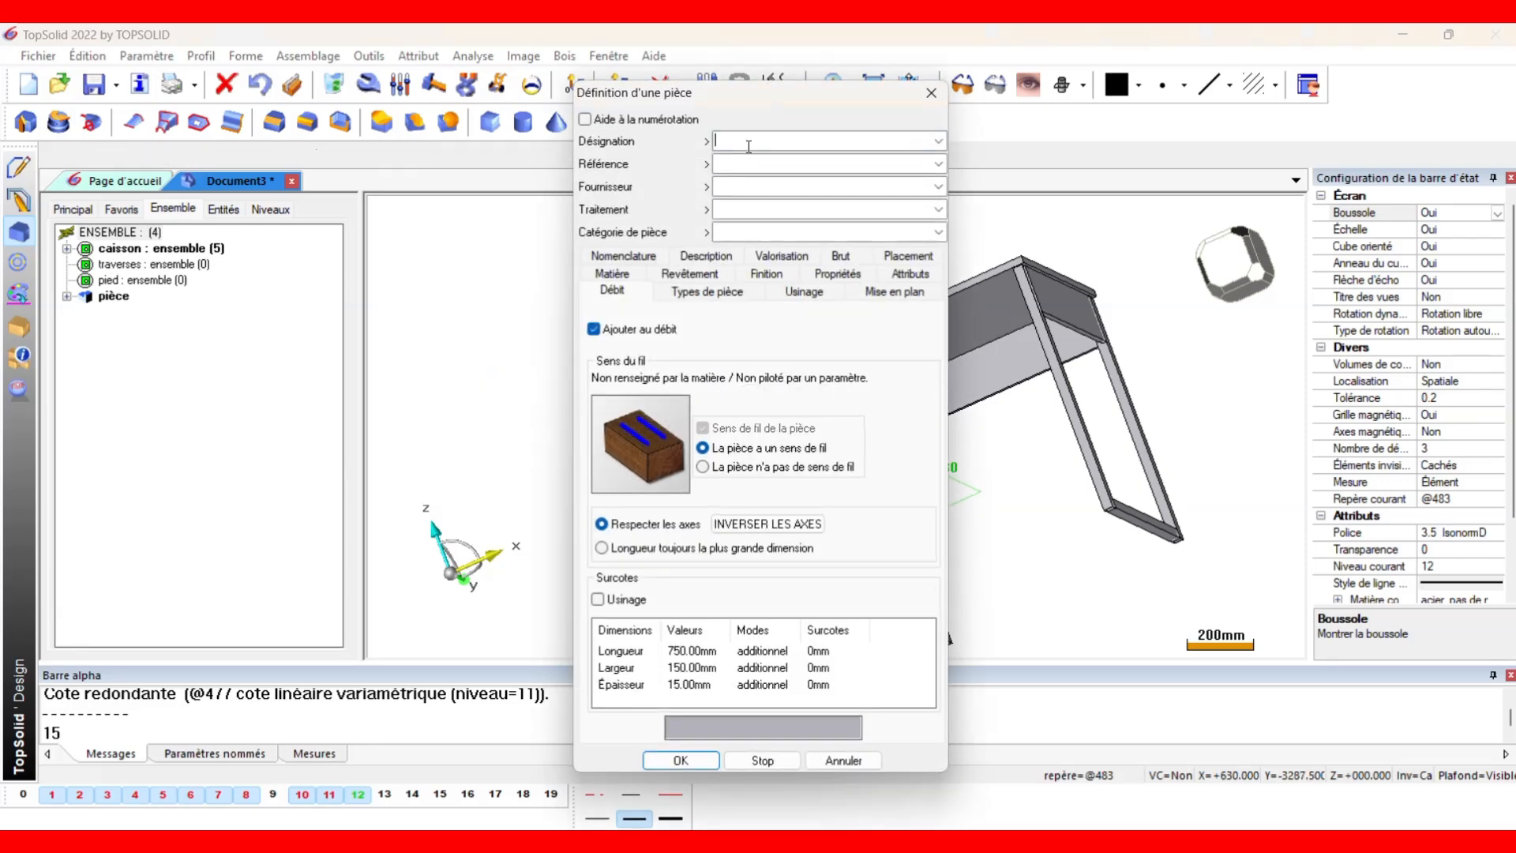
{"action": "type", "text": "traverse haute fond"}
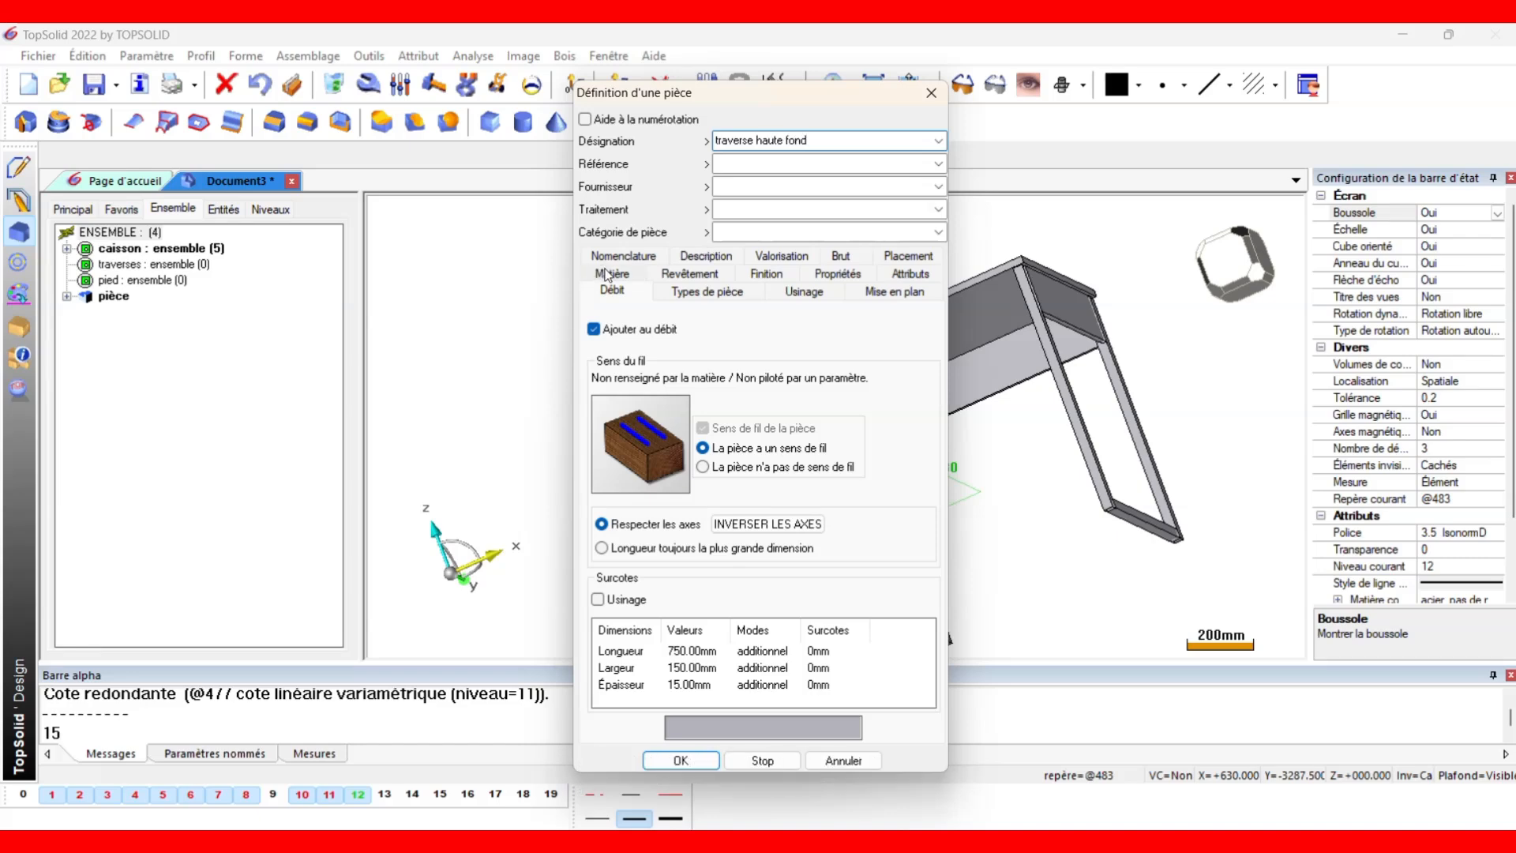
Assign the material hêtre from the bois category to the traverse haute fond part and validate its definition.
{"action": "left_click", "coordinate": [609, 274]}
{"action": "left_click", "coordinate": [632, 415]}
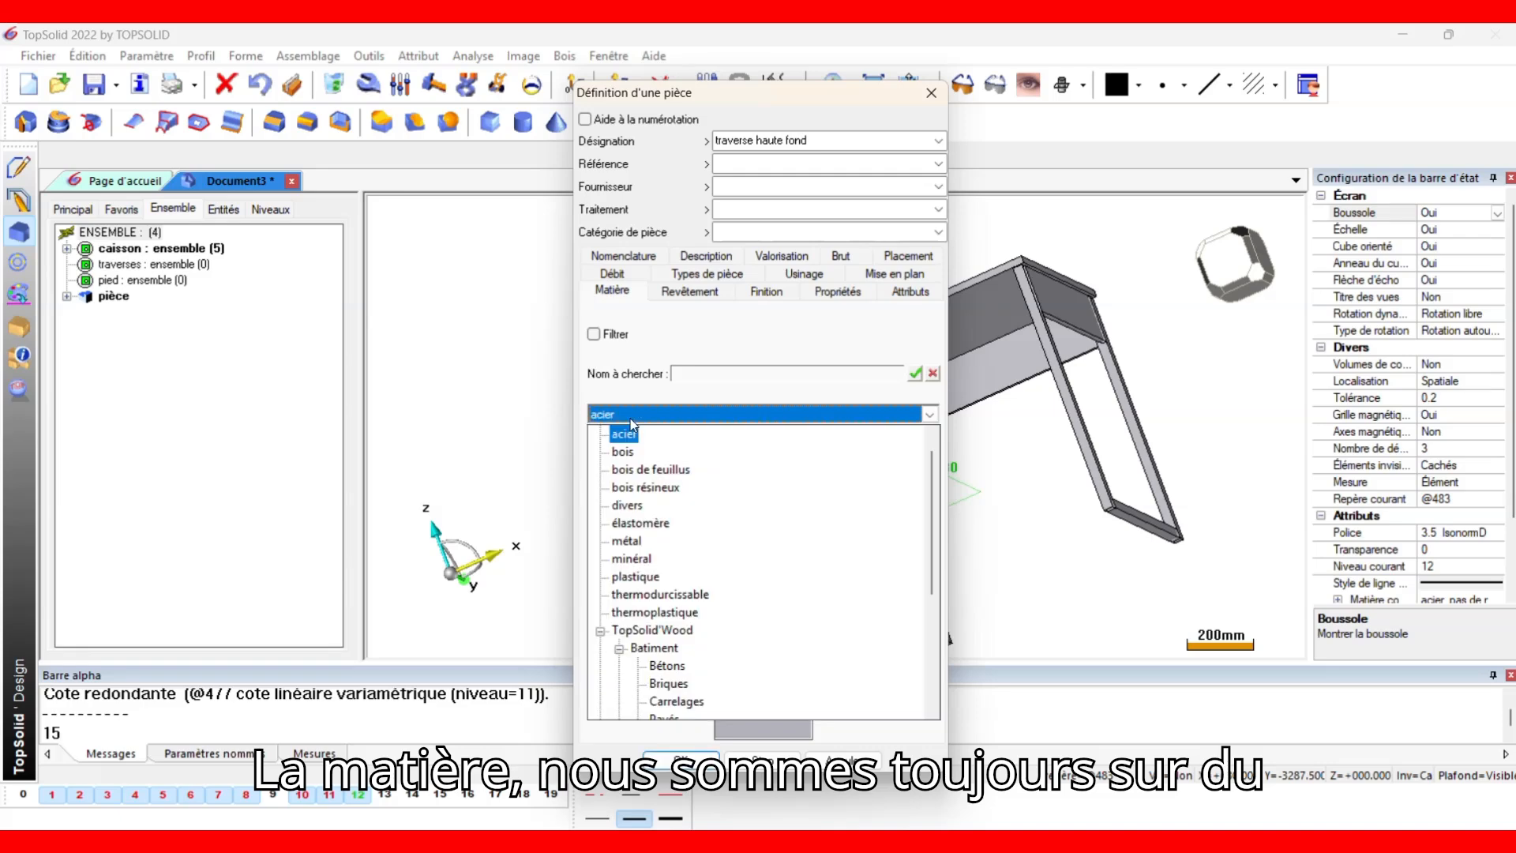
{"action": "left_click", "coordinate": [624, 451]}
{"action": "scroll", "coordinate": [687, 498], "scroll_direction": "down", "scroll_amount": 5}
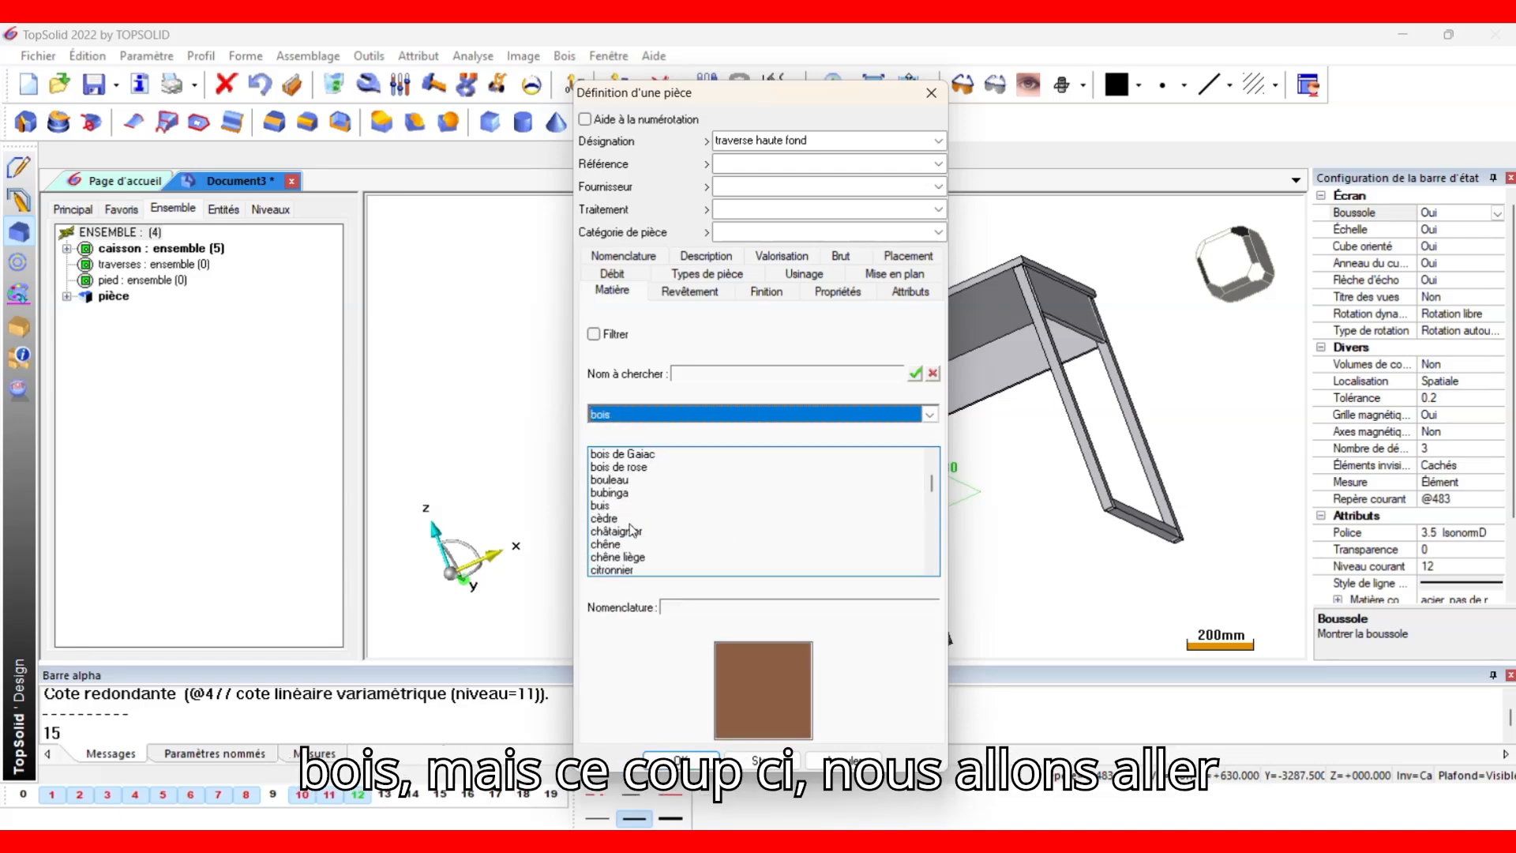
{"action": "scroll", "coordinate": [631, 531], "scroll_direction": "down", "scroll_amount": 3}
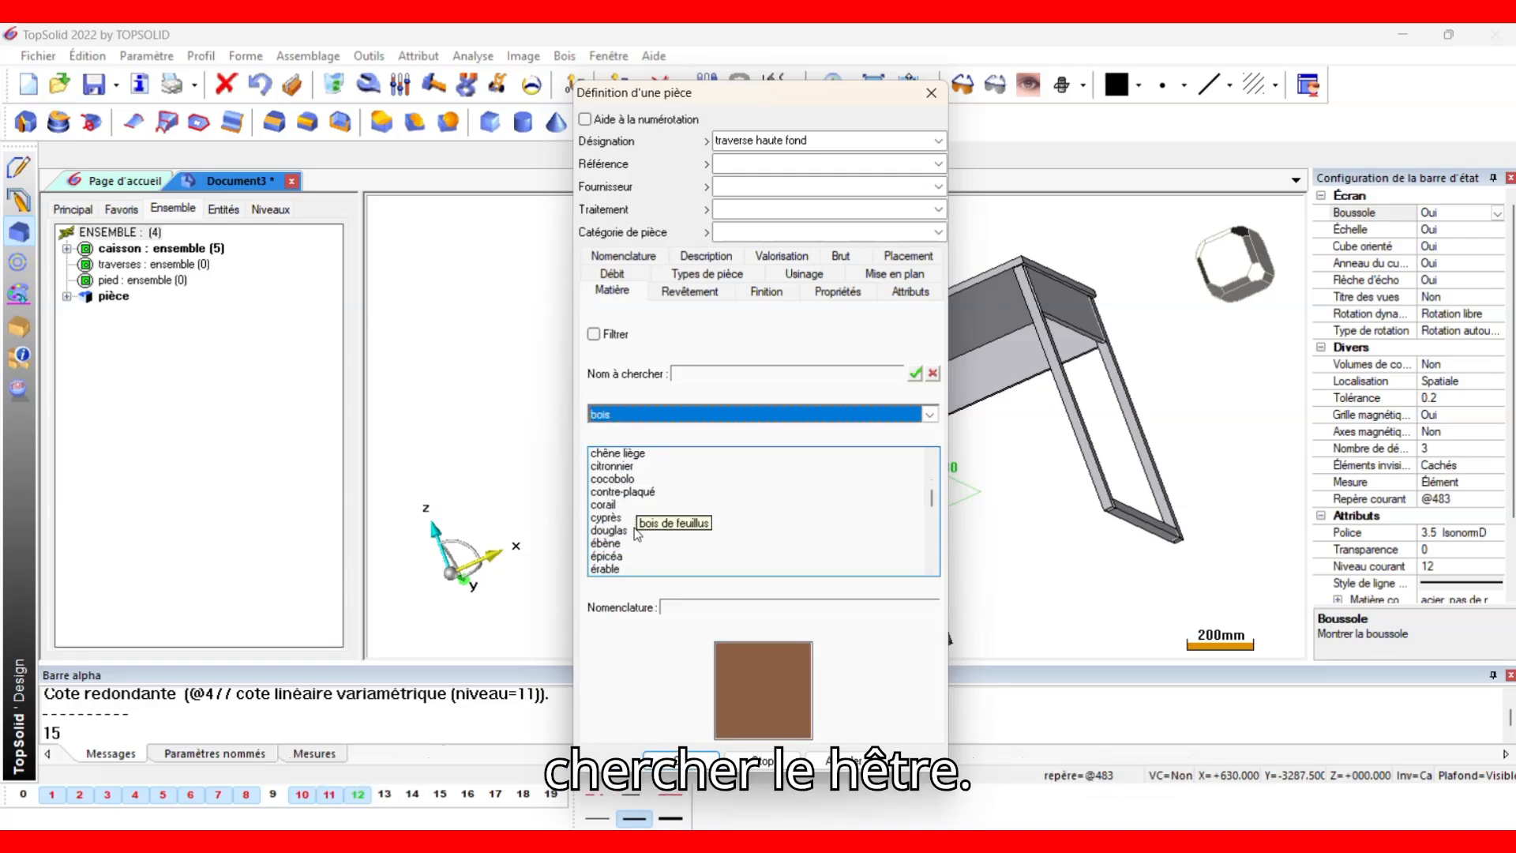
{"action": "scroll", "coordinate": [628, 545], "scroll_direction": "down", "scroll_amount": 2}
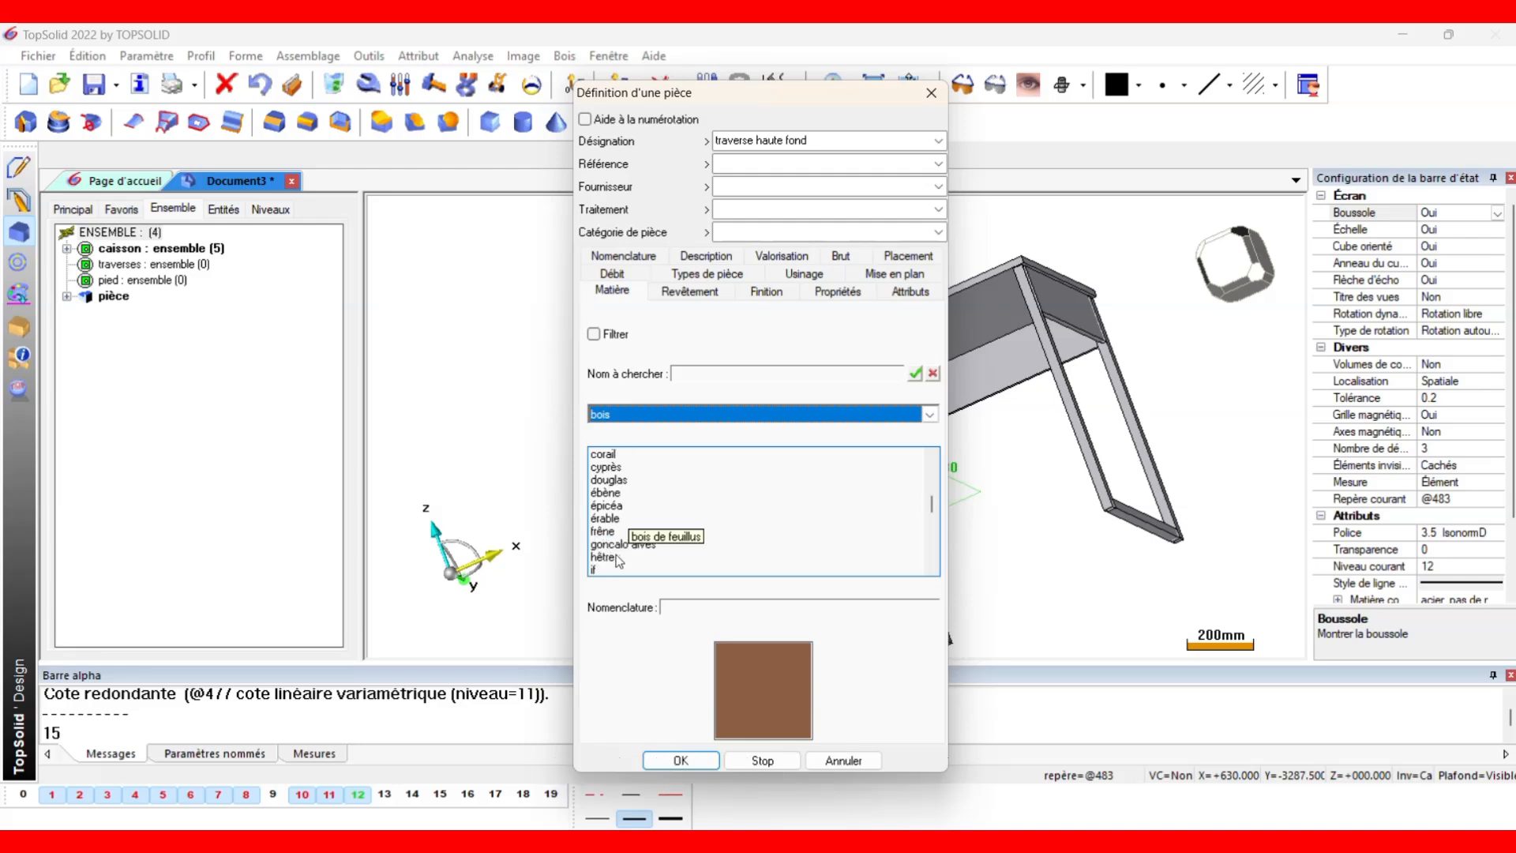
{"action": "left_click", "coordinate": [615, 519]}
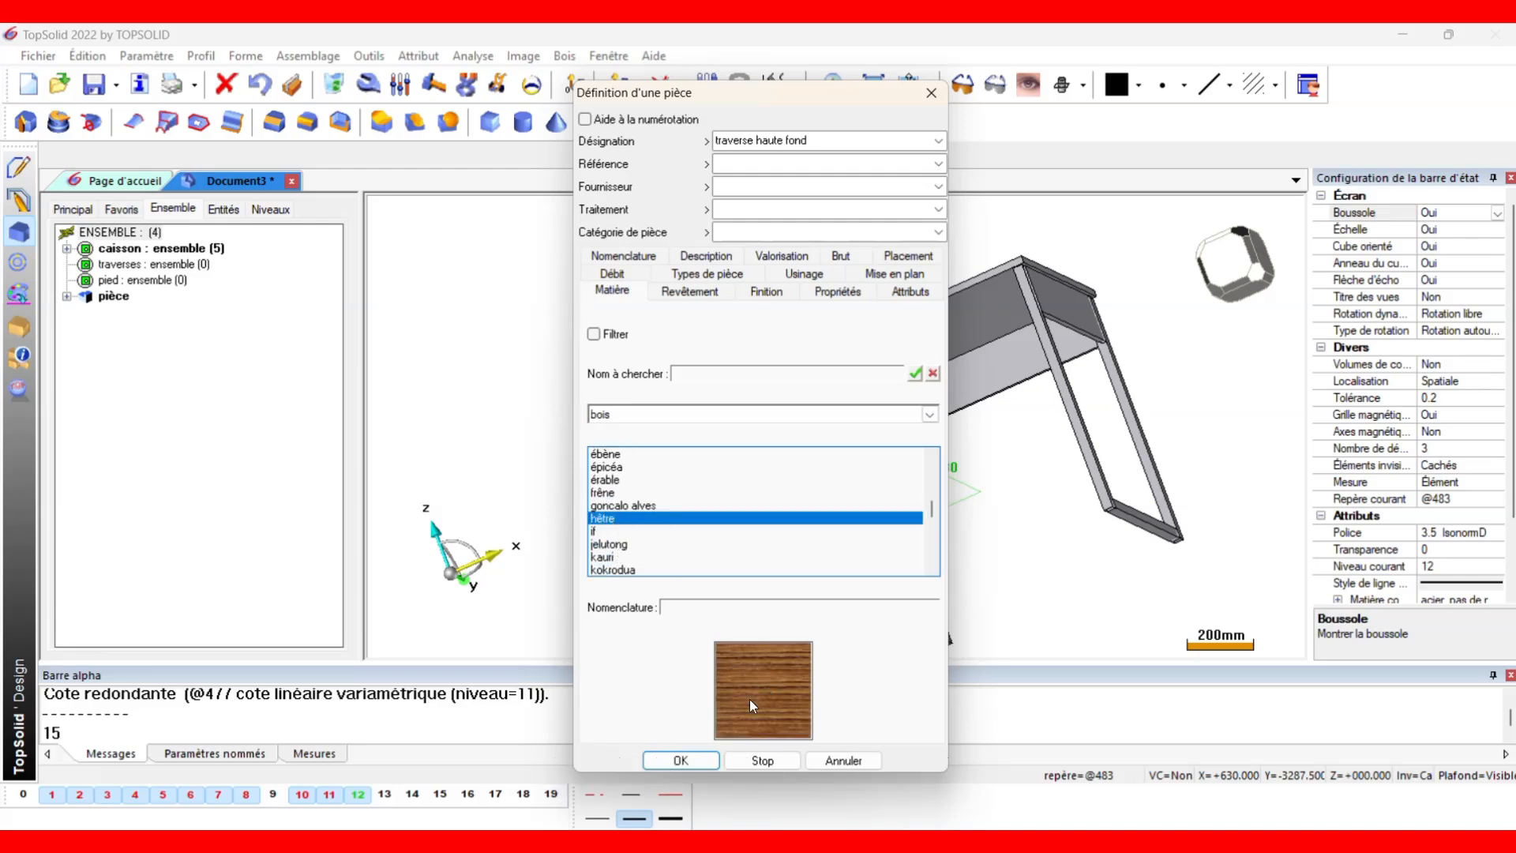
{"action": "left_click", "coordinate": [681, 760]}
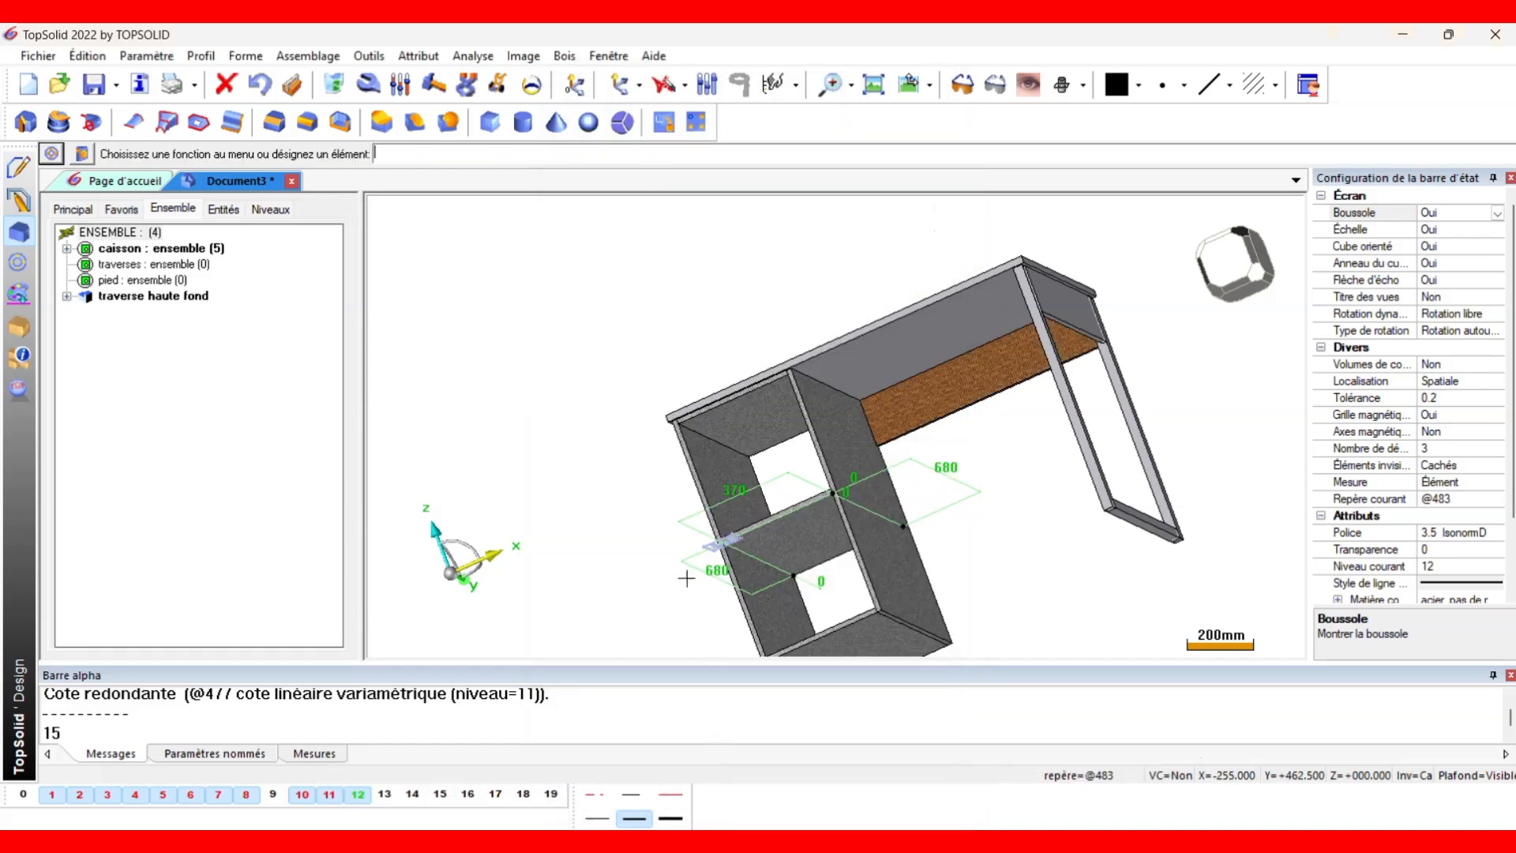
Define the short rail between the two legs as a part with the designation "traverse haute droite".
{"action": "left_click", "coordinate": [1057, 296]}
{"action": "left_click", "coordinate": [172, 154]}
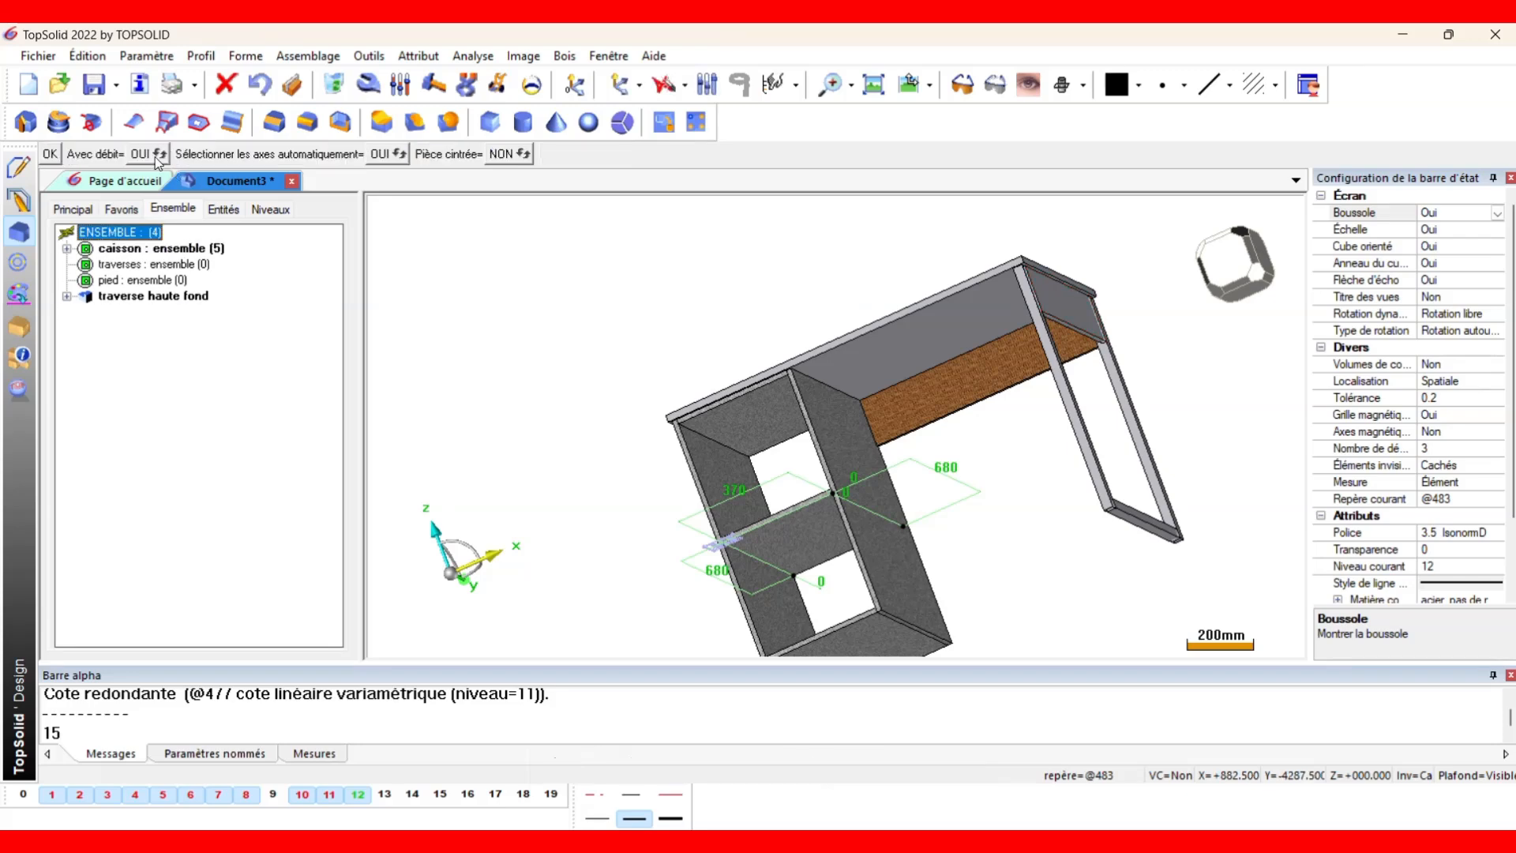
{"action": "left_click", "coordinate": [52, 156]}
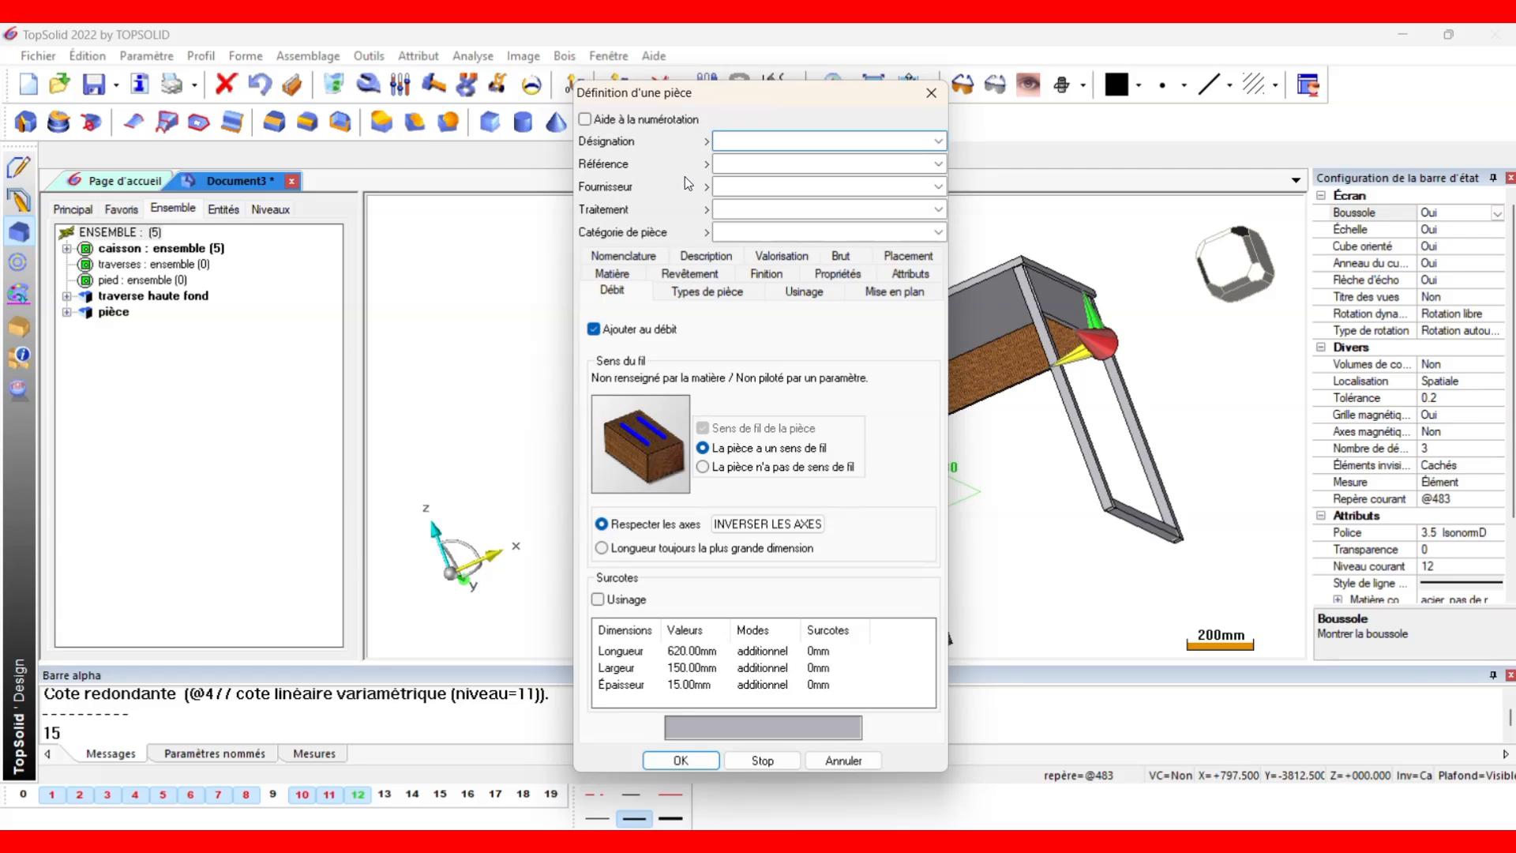
{"action": "type", "text": "traverse haute droite"}
Assign the material hêtre from the bois category to the traverse haute droite part and validate its definition.
{"action": "left_click", "coordinate": [612, 273]}
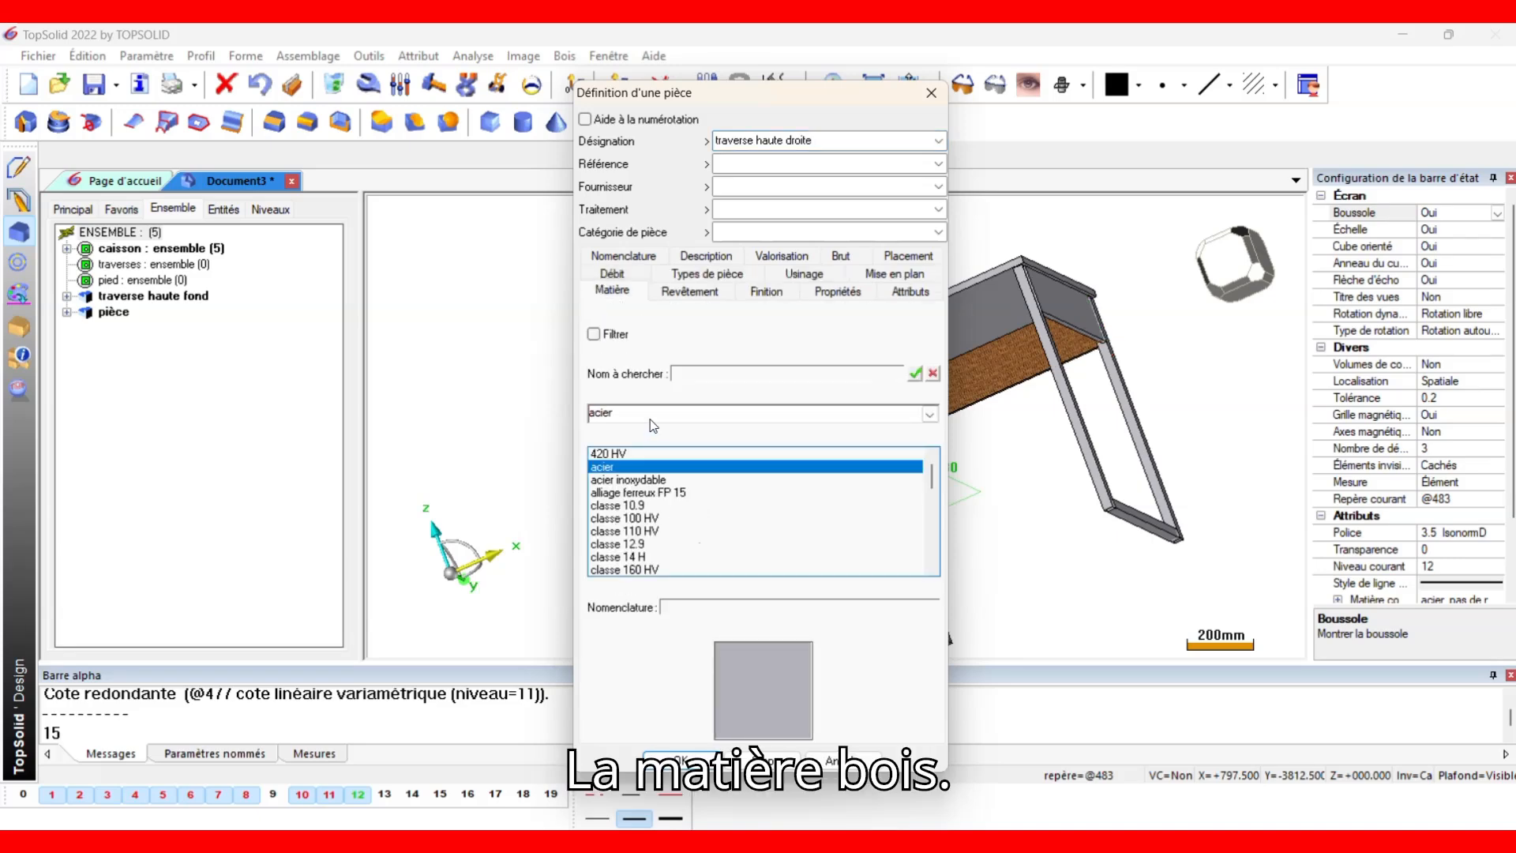
{"action": "left_click", "coordinate": [650, 421]}
{"action": "left_click", "coordinate": [641, 467]}
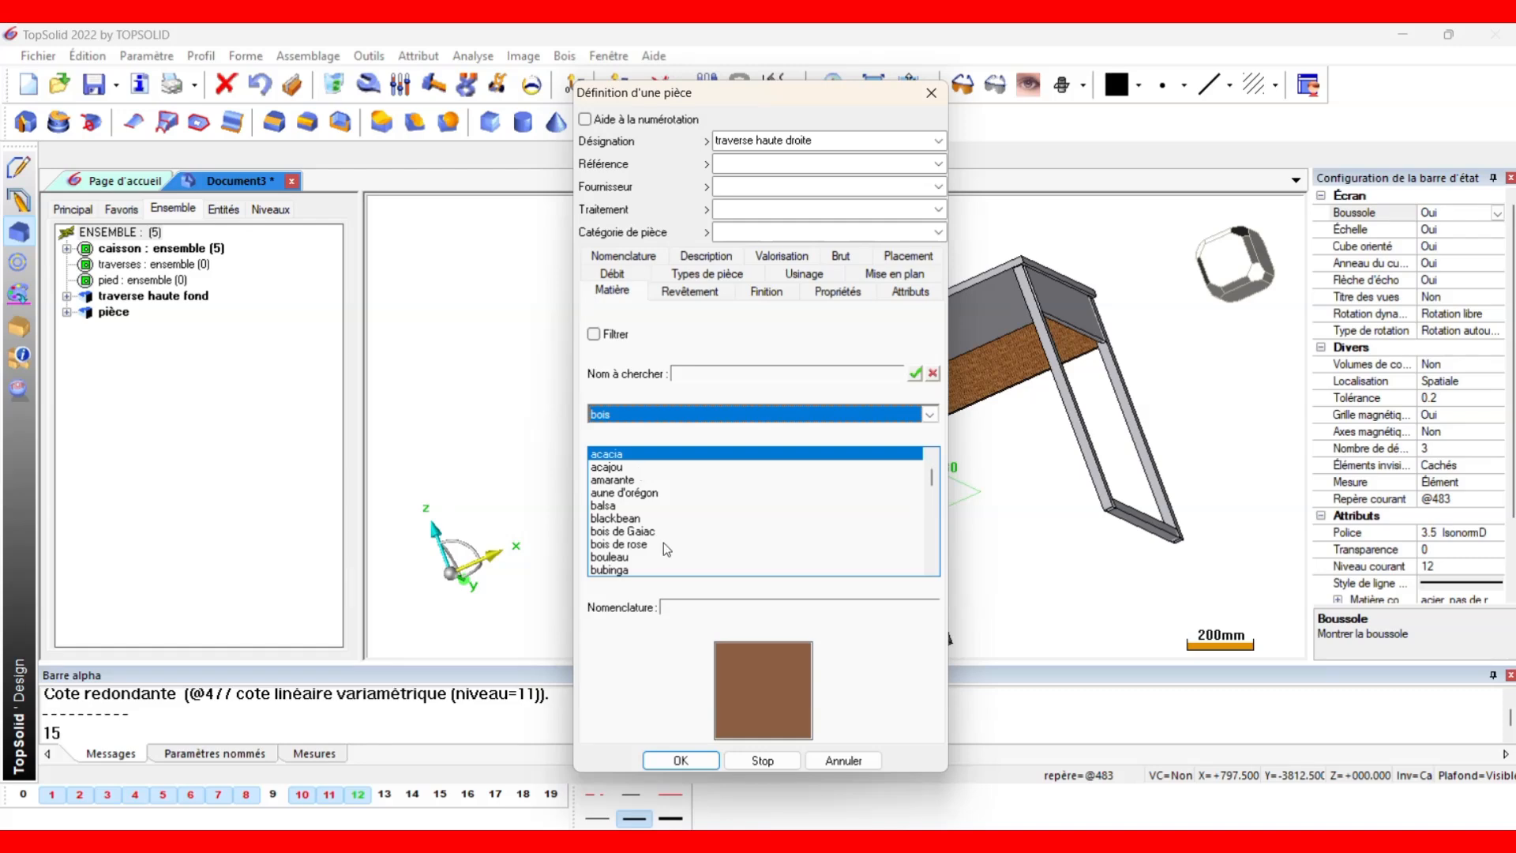
{"action": "scroll", "coordinate": [632, 505], "scroll_direction": "down", "scroll_amount": 5}
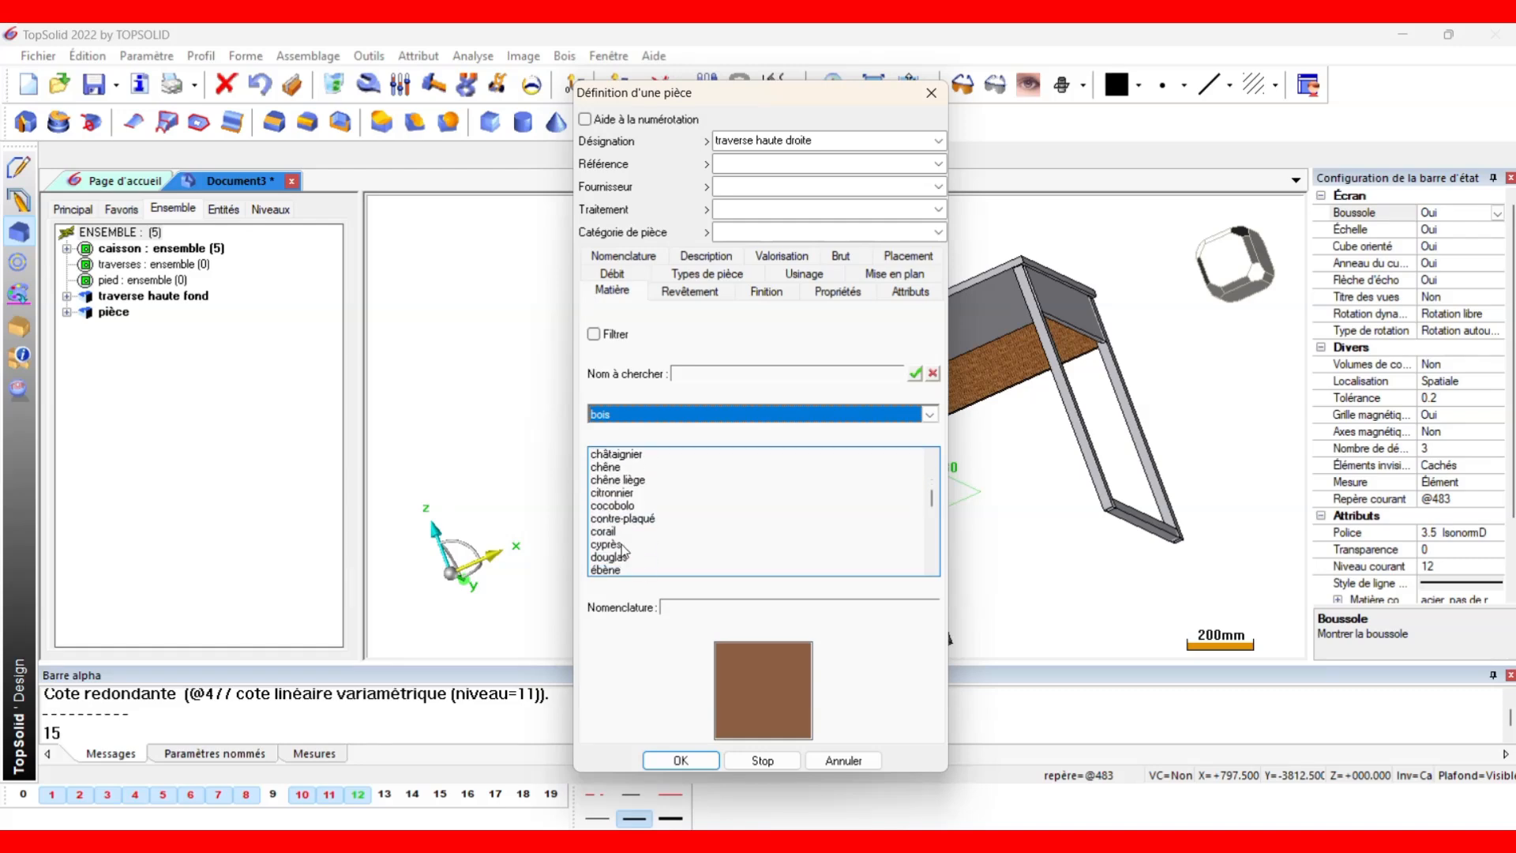
{"action": "scroll", "coordinate": [624, 550], "scroll_direction": "down", "scroll_amount": 1}
{"action": "scroll", "coordinate": [620, 567], "scroll_direction": "down", "scroll_amount": 1}
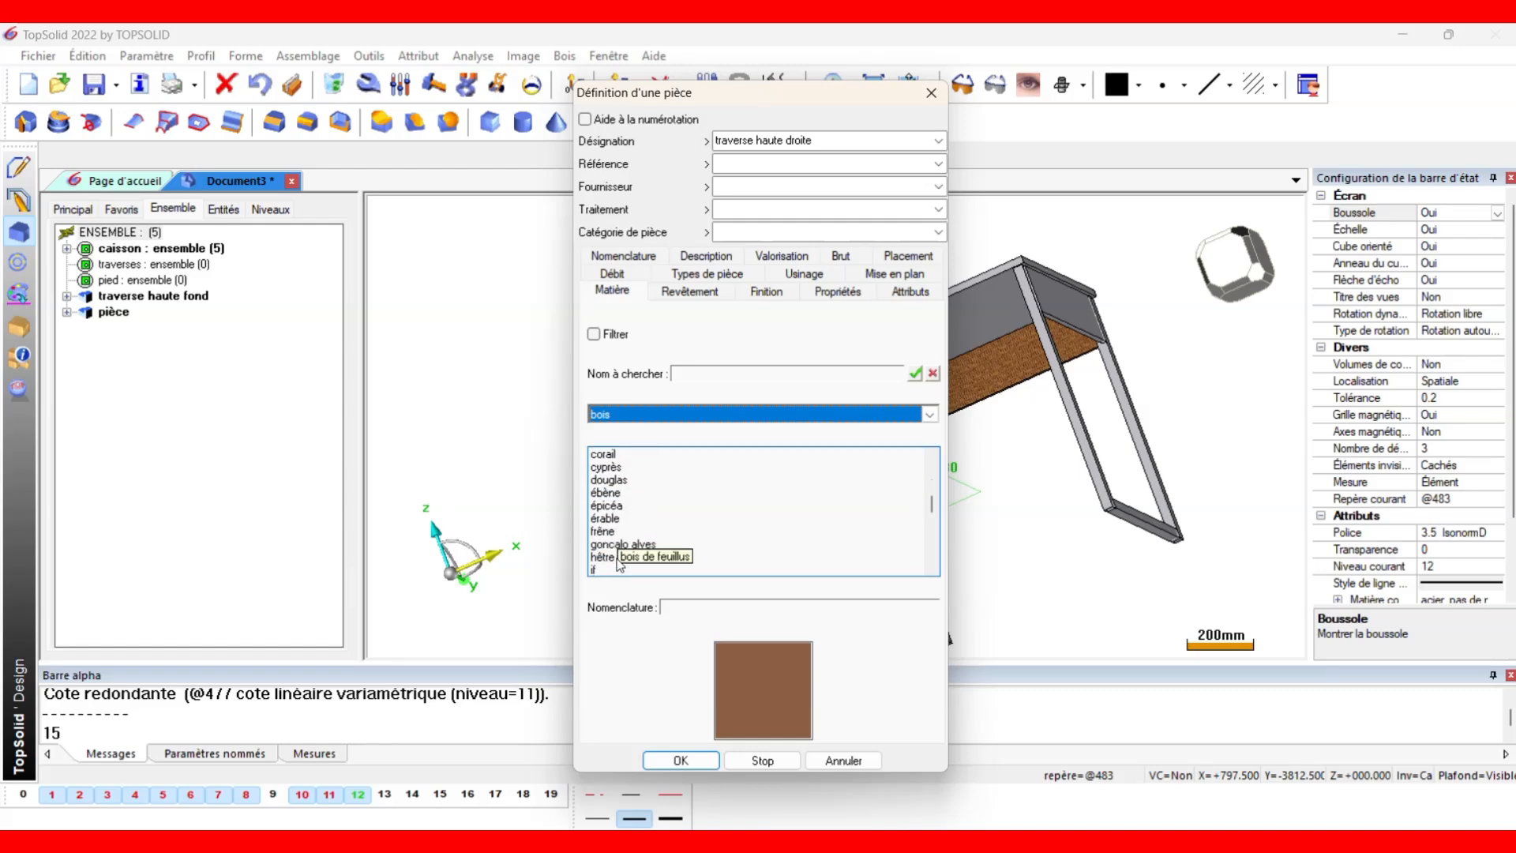
{"action": "left_click", "coordinate": [618, 558]}
{"action": "left_click", "coordinate": [680, 760]}
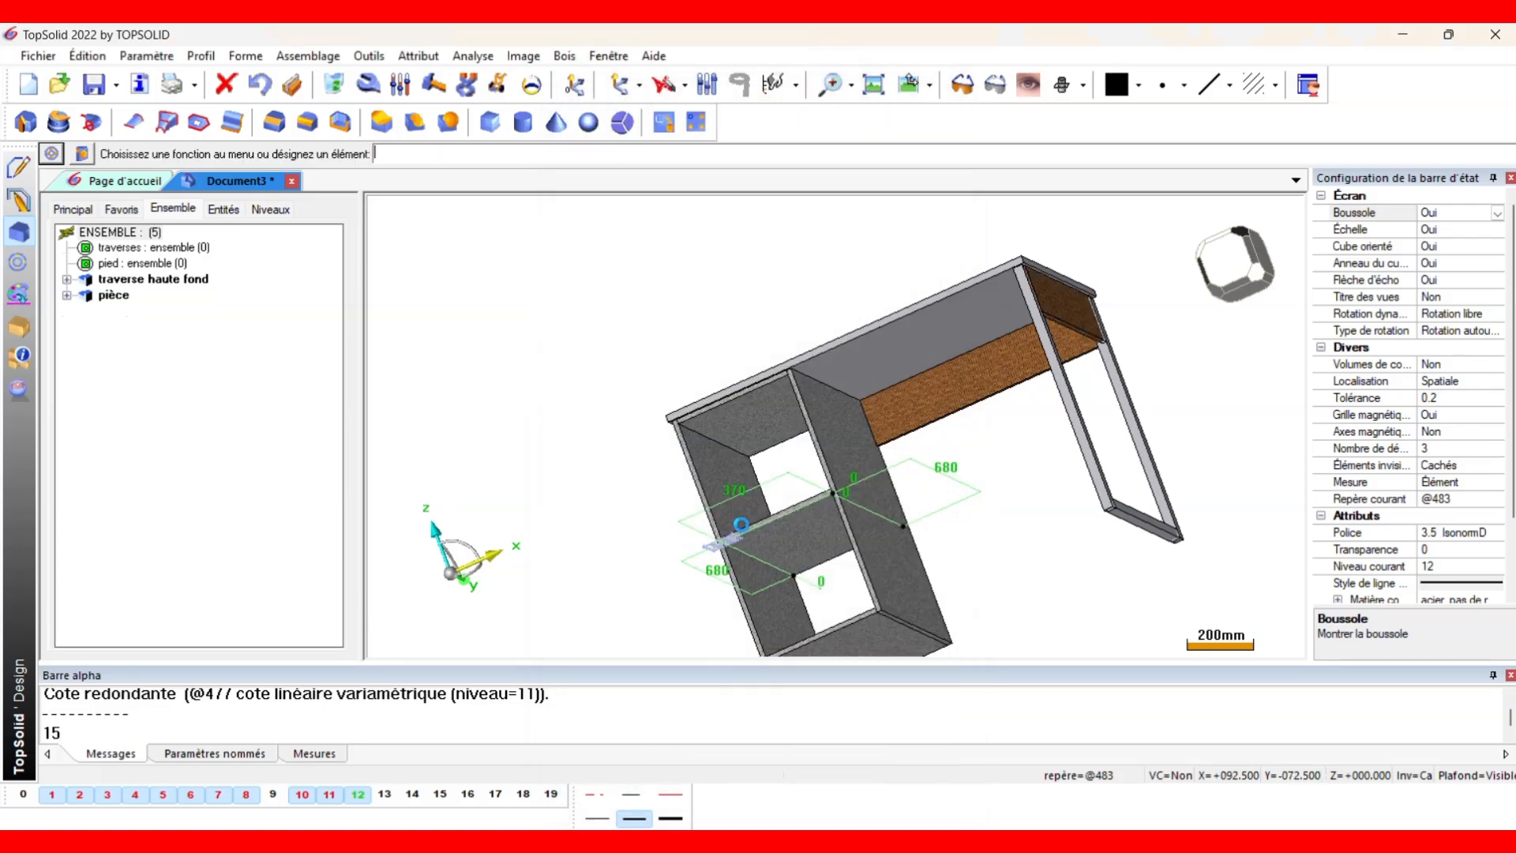
Move the traverse haute fond and traverse haute droite parts into the traverses sub-assembly.
{"action": "middle_click_drag", "start_coordinate": [616, 372], "coordinate": [945, 554]}
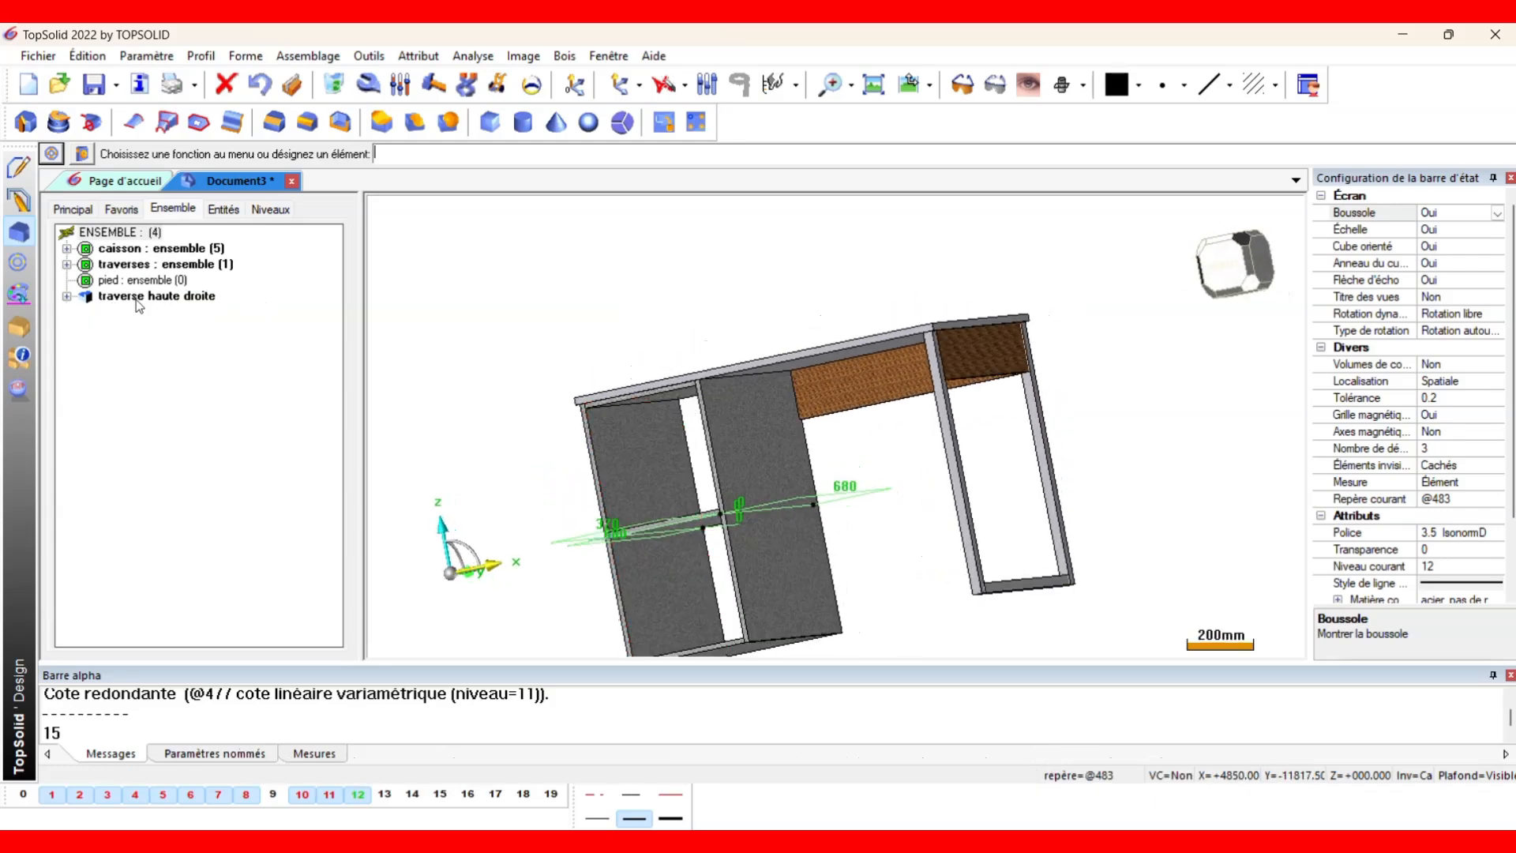
{"action": "left_click", "coordinate": [135, 300]}
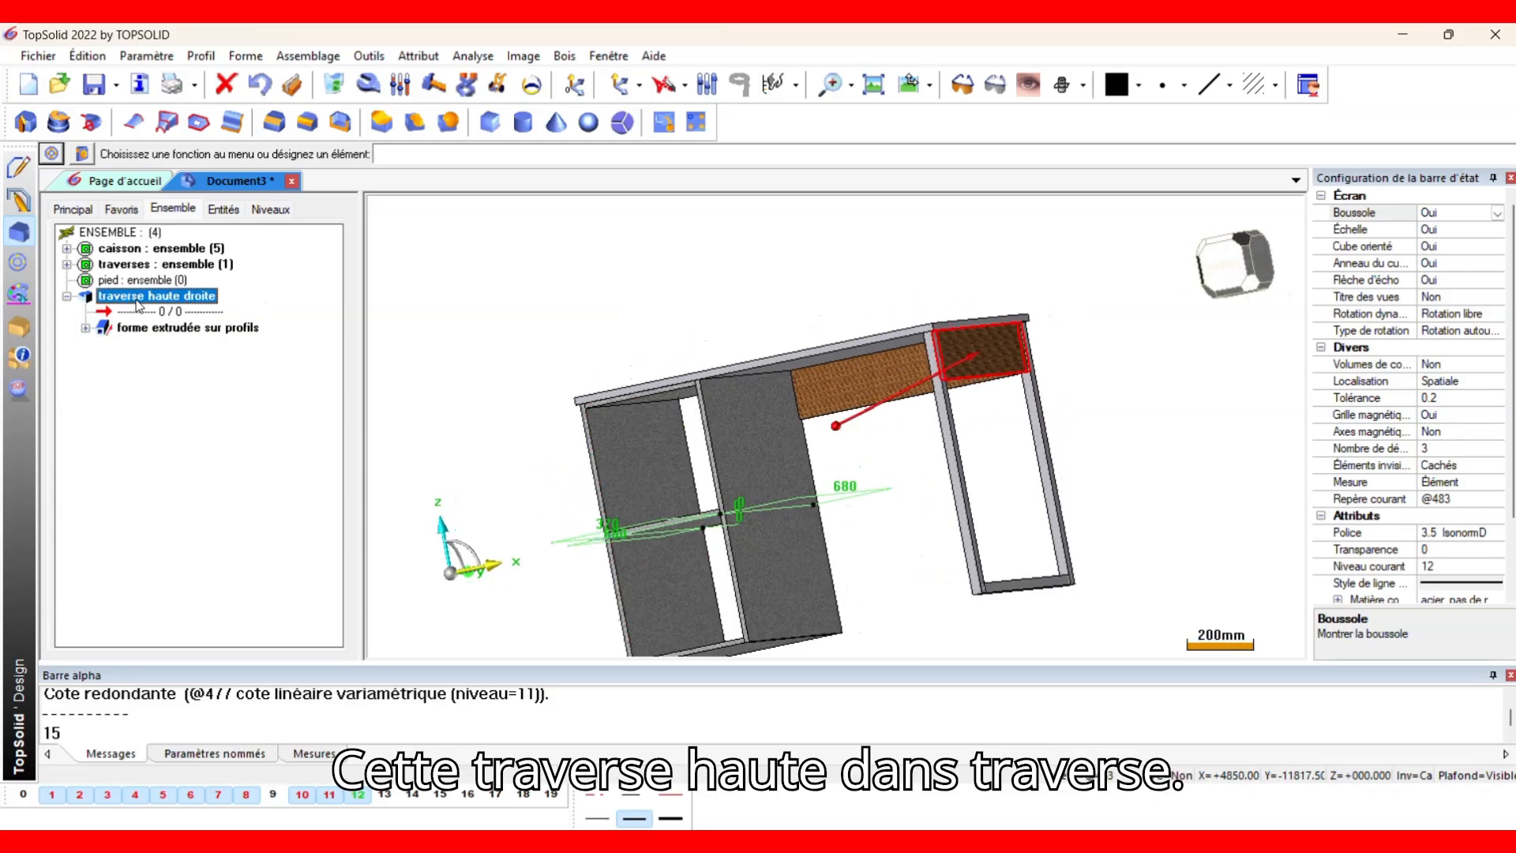
{"action": "left_click_drag", "start_coordinate": [136, 306], "coordinate": [158, 265]}
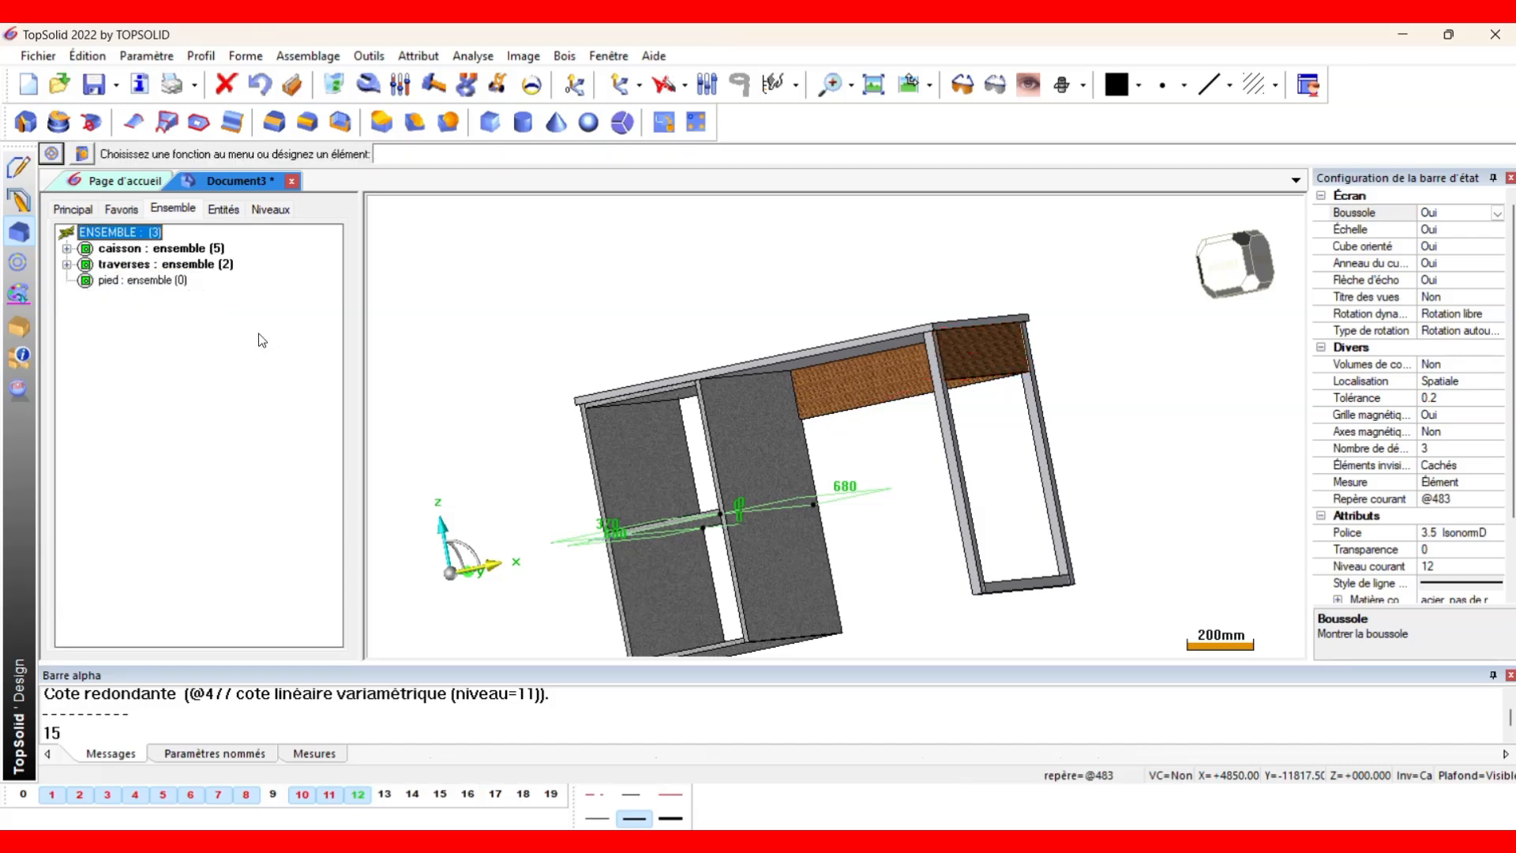
Define the rear leg of the desk as a part with the designation "pied arrière", included in the cut list.
{"action": "mouse_move", "coordinate": [620, 421]}
{"action": "middle_mouse_down"}
{"action": "mouse_move", "coordinate": [665, 393]}
{"action": "mouse_move", "coordinate": [734, 414]}
{"action": "mouse_move", "coordinate": [624, 436]}
{"action": "middle_mouse_up"}
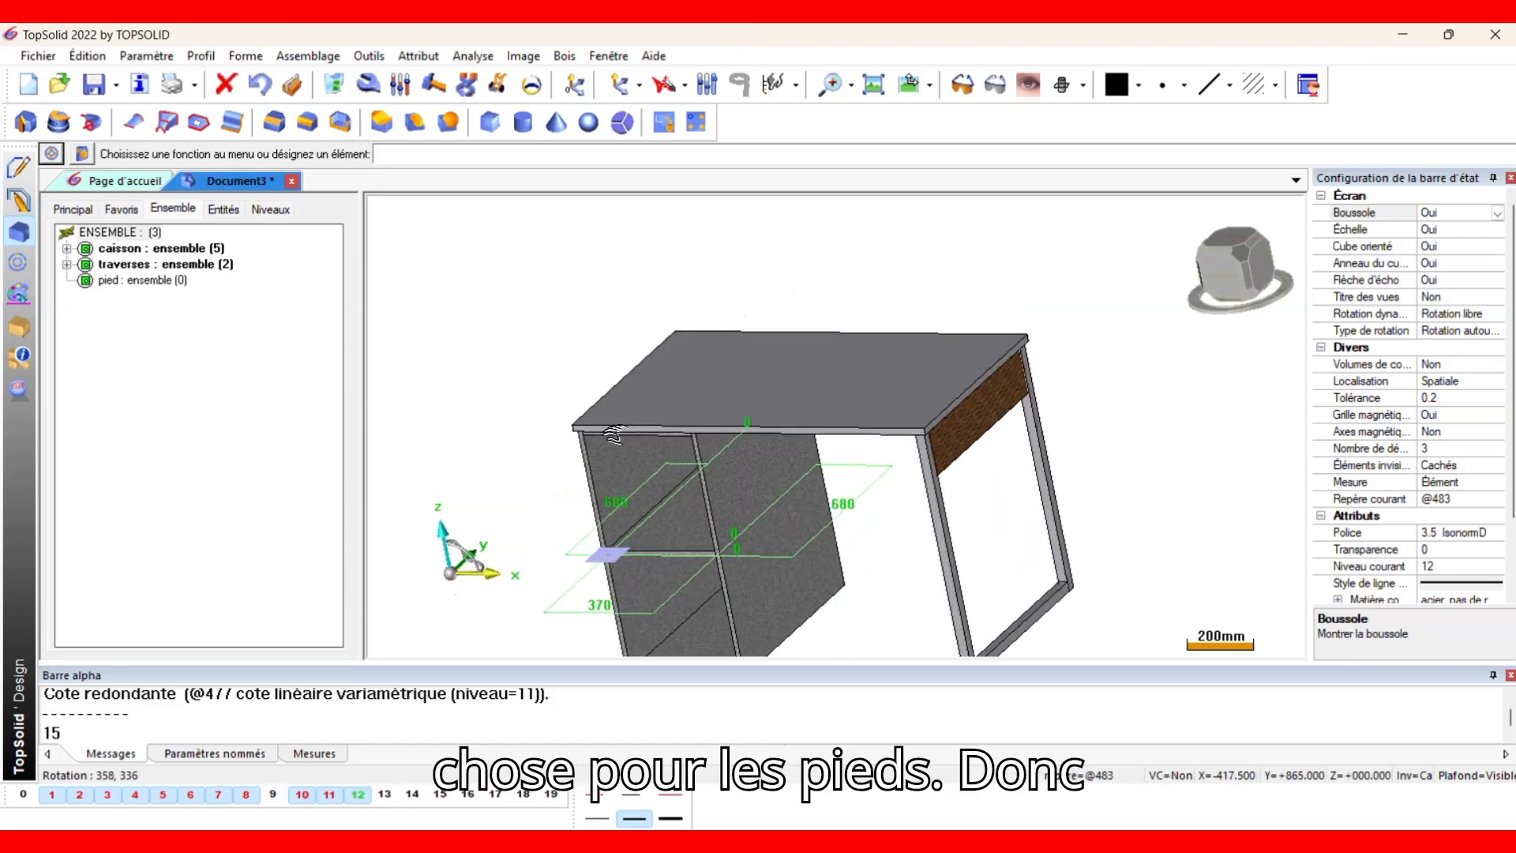
{"action": "scroll", "coordinate": [1046, 481], "scroll_direction": "up", "scroll_amount": 2}
{"action": "left_click", "coordinate": [1045, 479]}
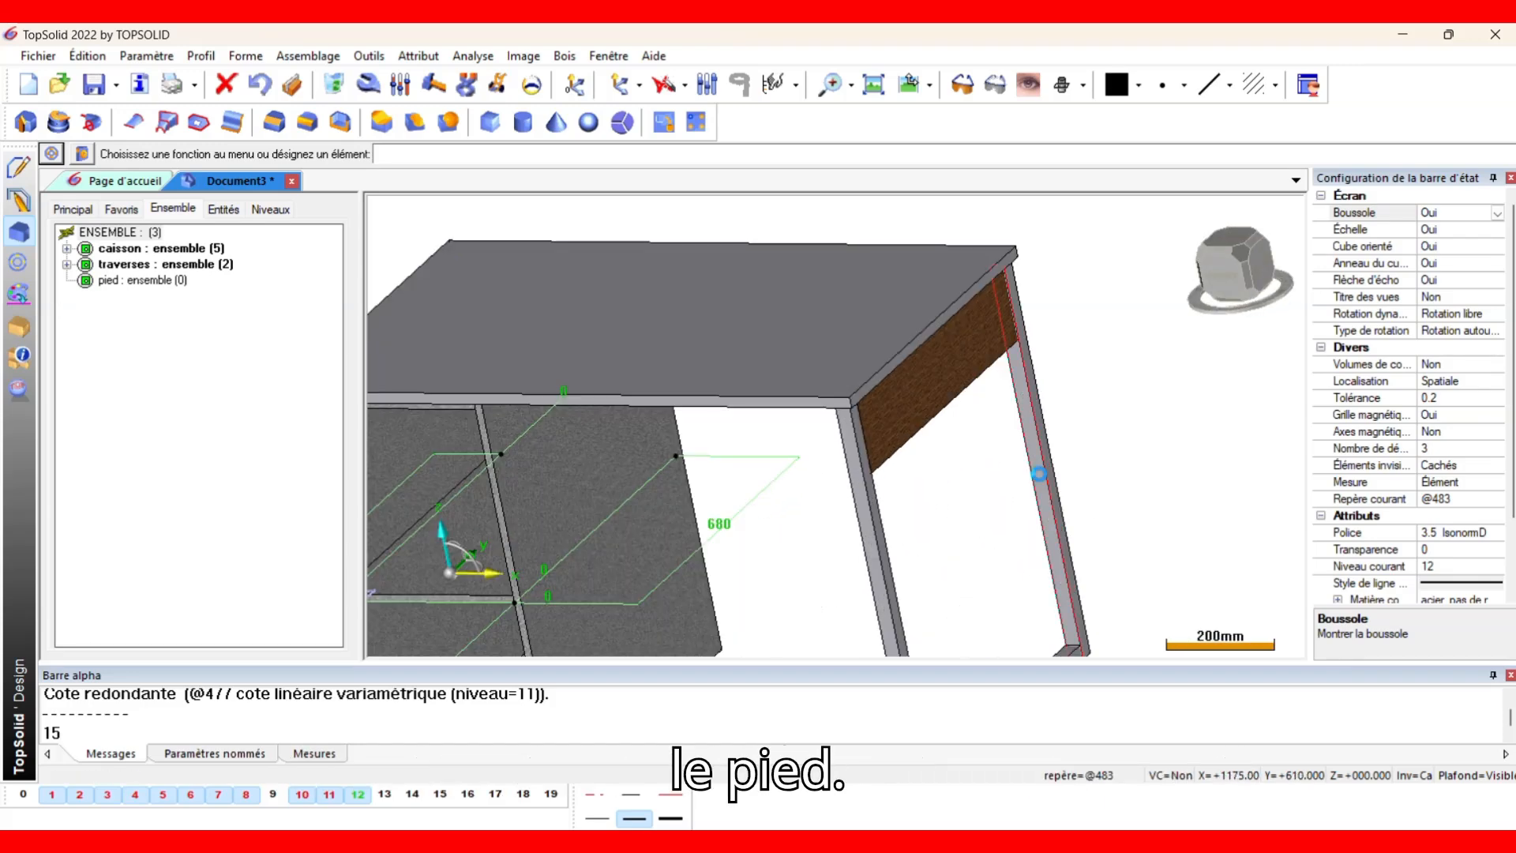
{"action": "left_click", "coordinate": [306, 119]}
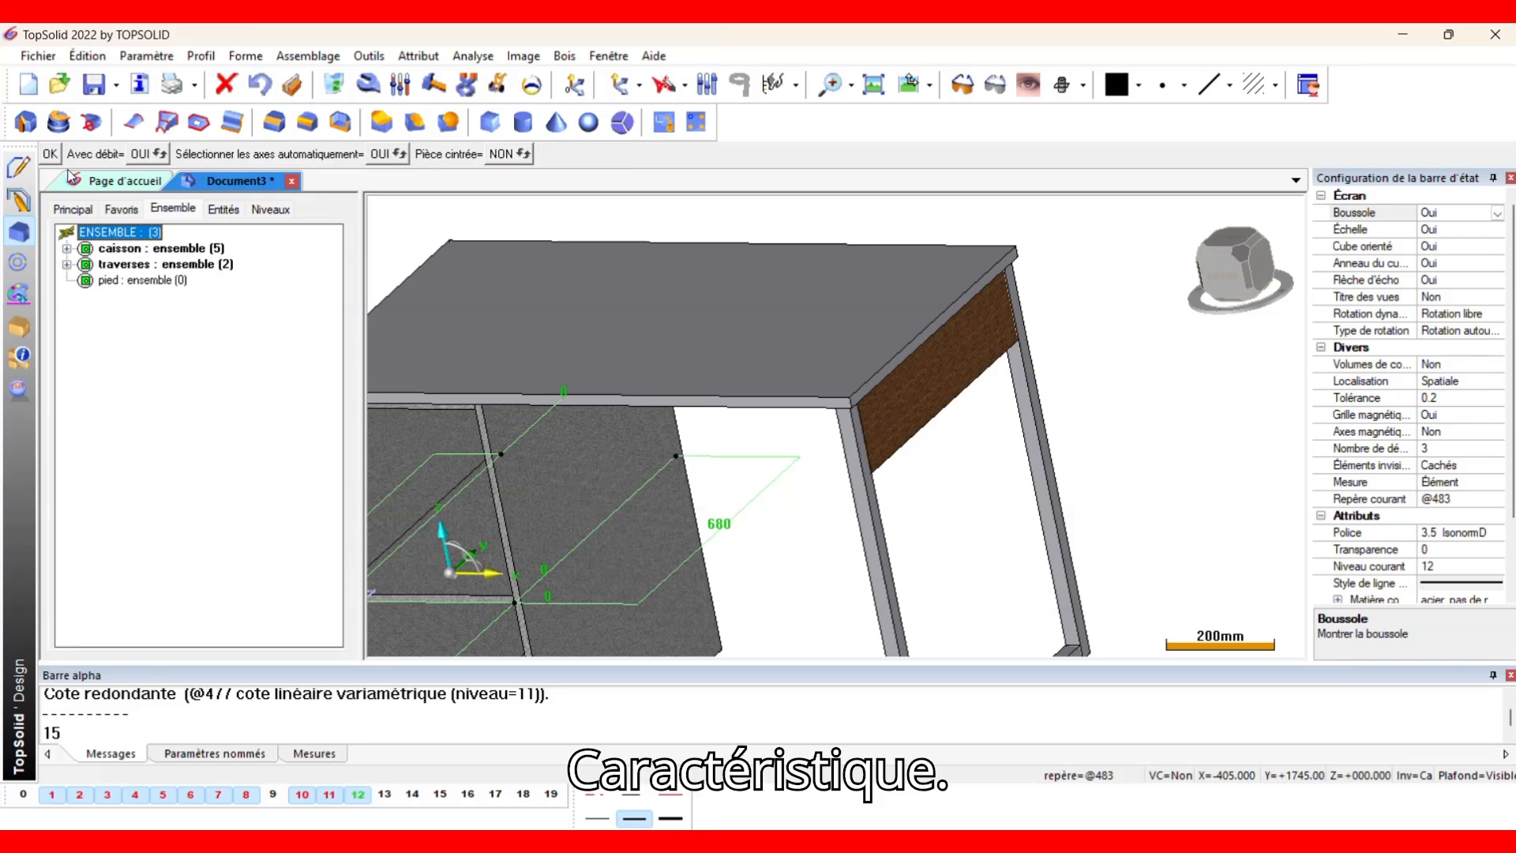
{"action": "left_click", "coordinate": [50, 154]}
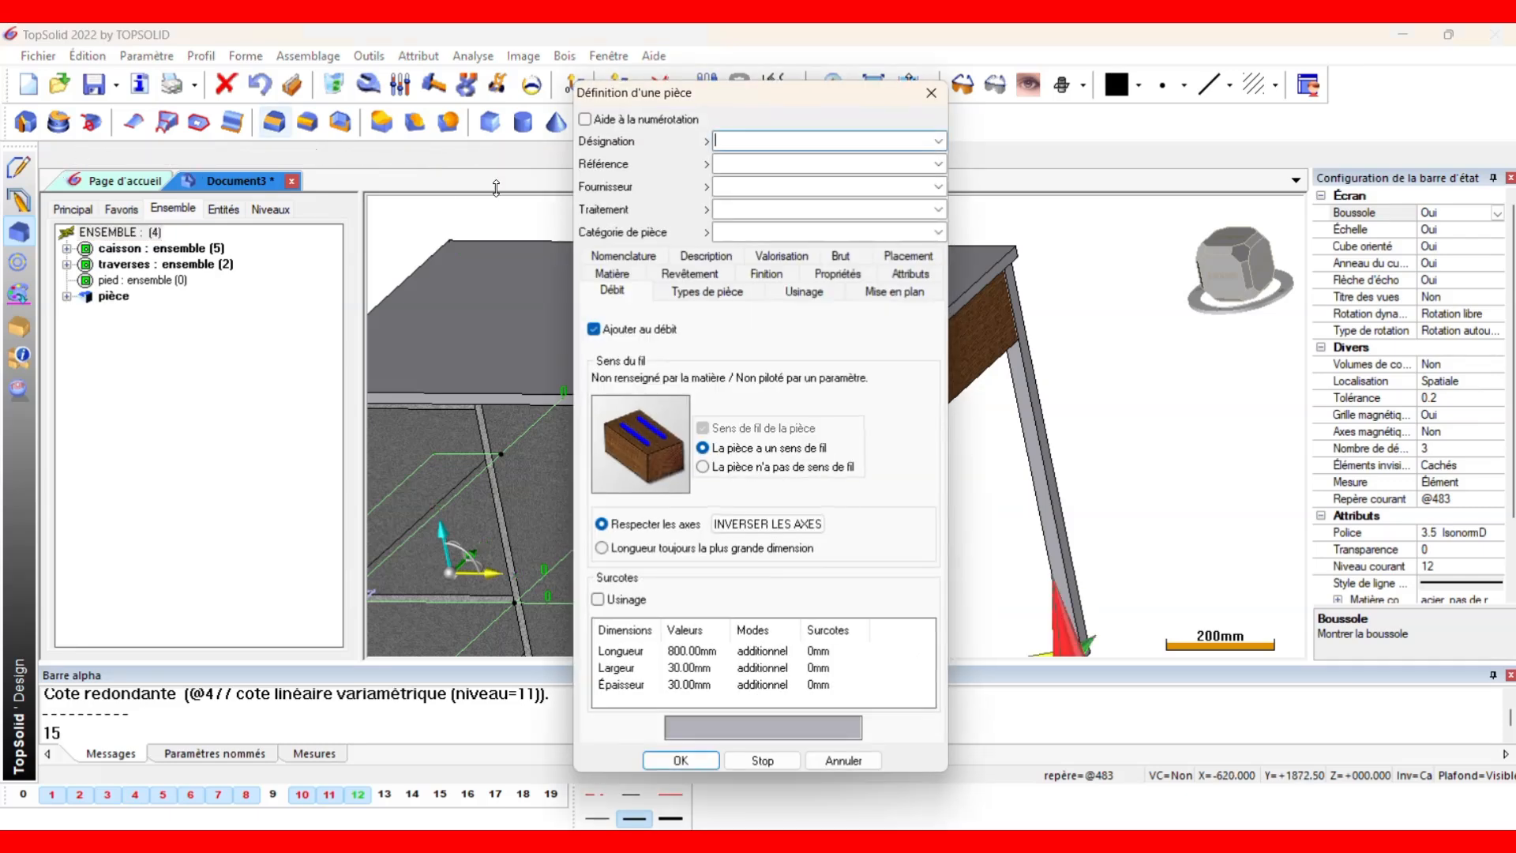
{"action": "type", "text": "pied arrière"}
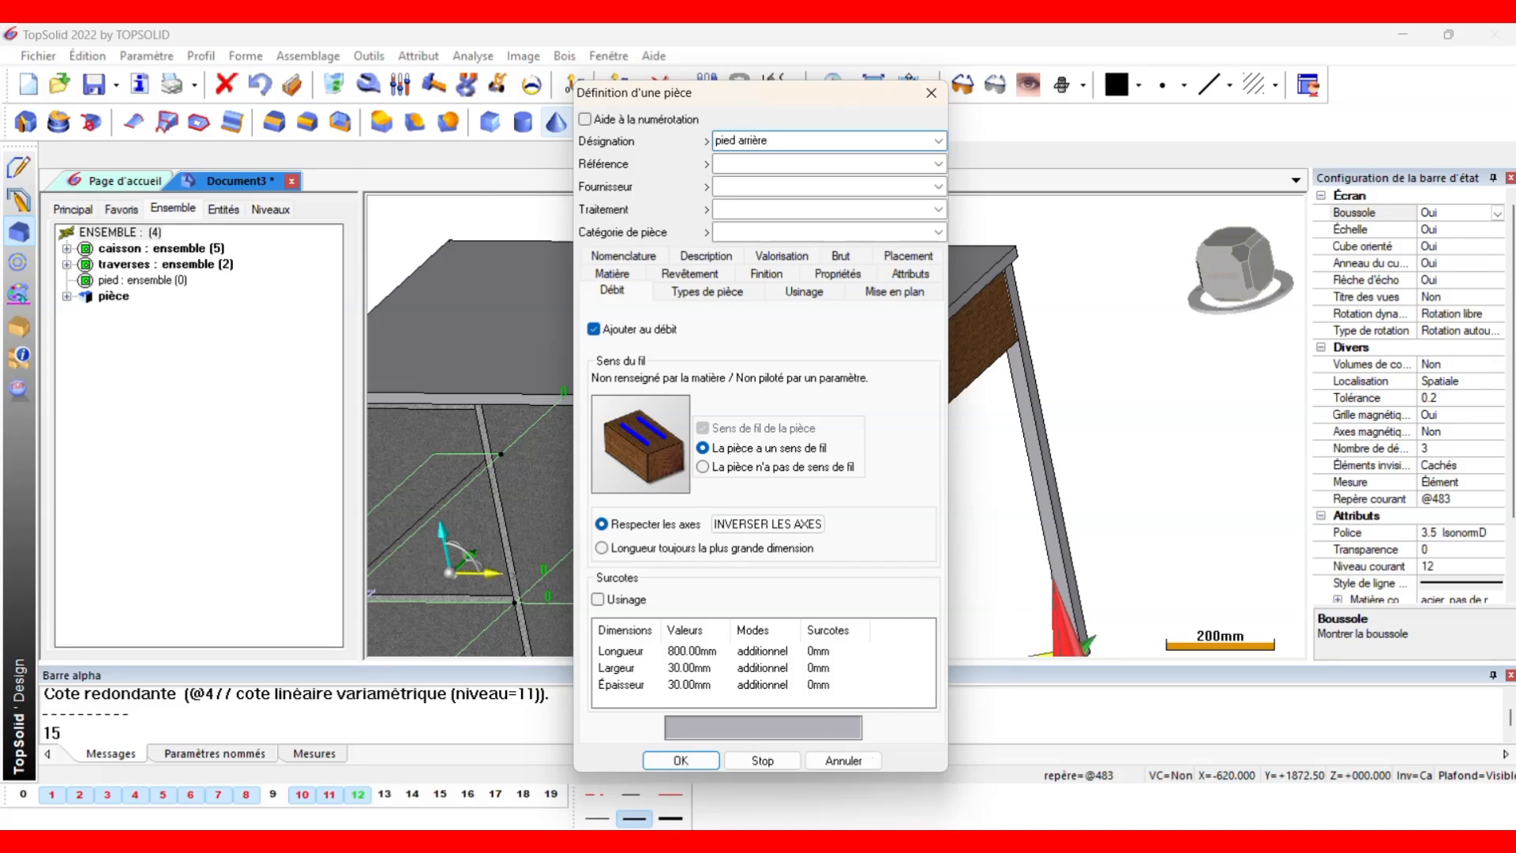
Assign the material hêtre from the bois category to the pied arrière part and validate its definition.
{"action": "left_click", "coordinate": [623, 274]}
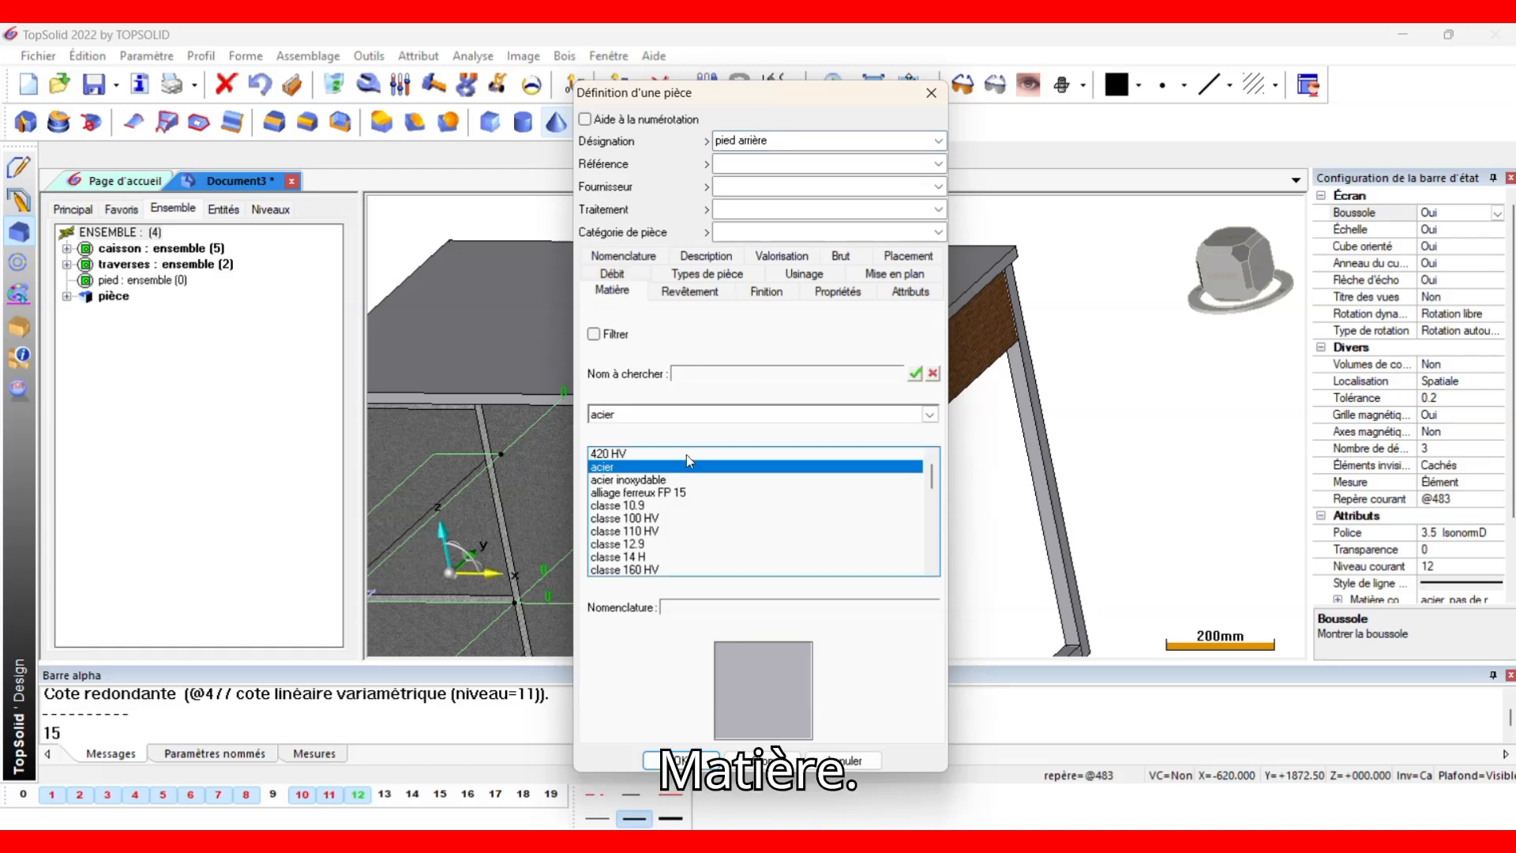
{"action": "left_click", "coordinate": [670, 418]}
{"action": "scroll", "coordinate": [660, 588], "scroll_direction": "down", "scroll_amount": 1}
{"action": "scroll", "coordinate": [655, 553], "scroll_direction": "up", "scroll_amount": 2}
{"action": "left_click", "coordinate": [620, 470]}
{"action": "scroll", "coordinate": [628, 498], "scroll_direction": "down", "scroll_amount": 10}
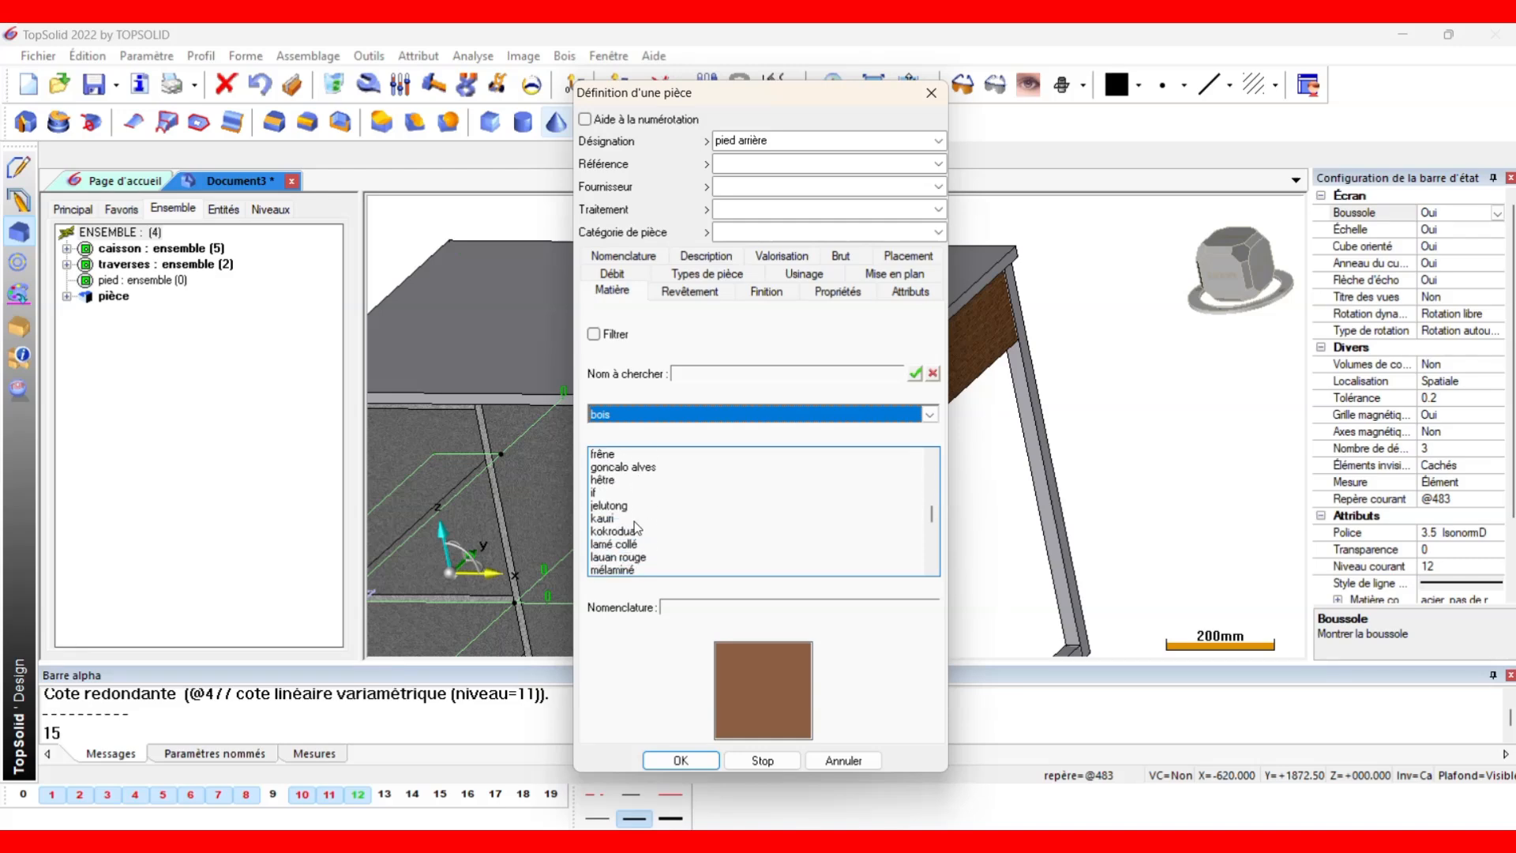
{"action": "left_click", "coordinate": [615, 482]}
{"action": "left_click", "coordinate": [699, 763]}
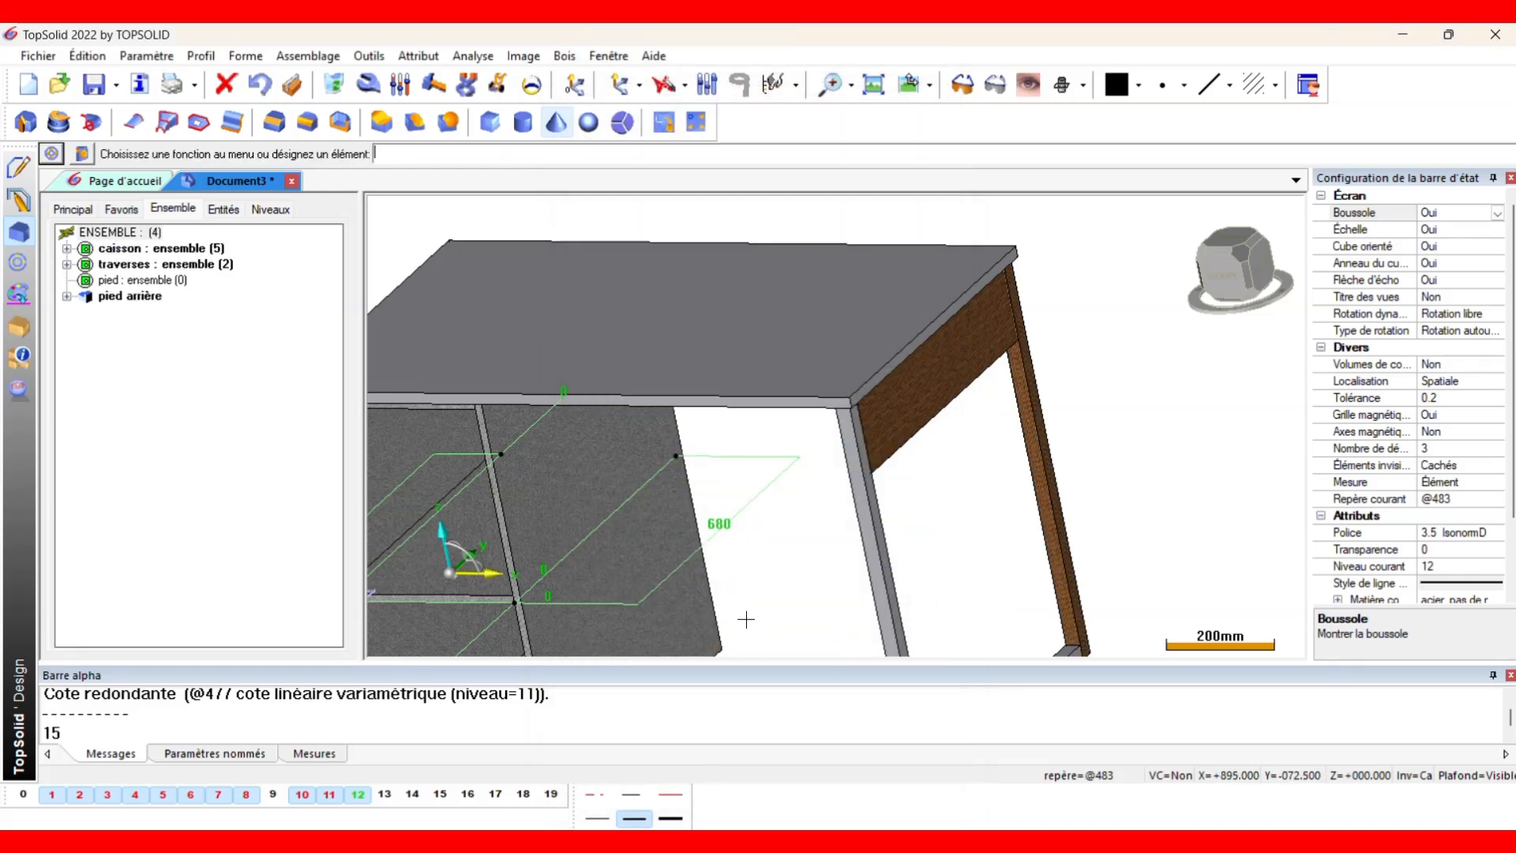
Define the front leg of the desk as a part with the designation "pied avant".
{"action": "left_click", "coordinate": [871, 549]}
{"action": "left_click", "coordinate": [171, 154]}
{"action": "left_click", "coordinate": [49, 154]}
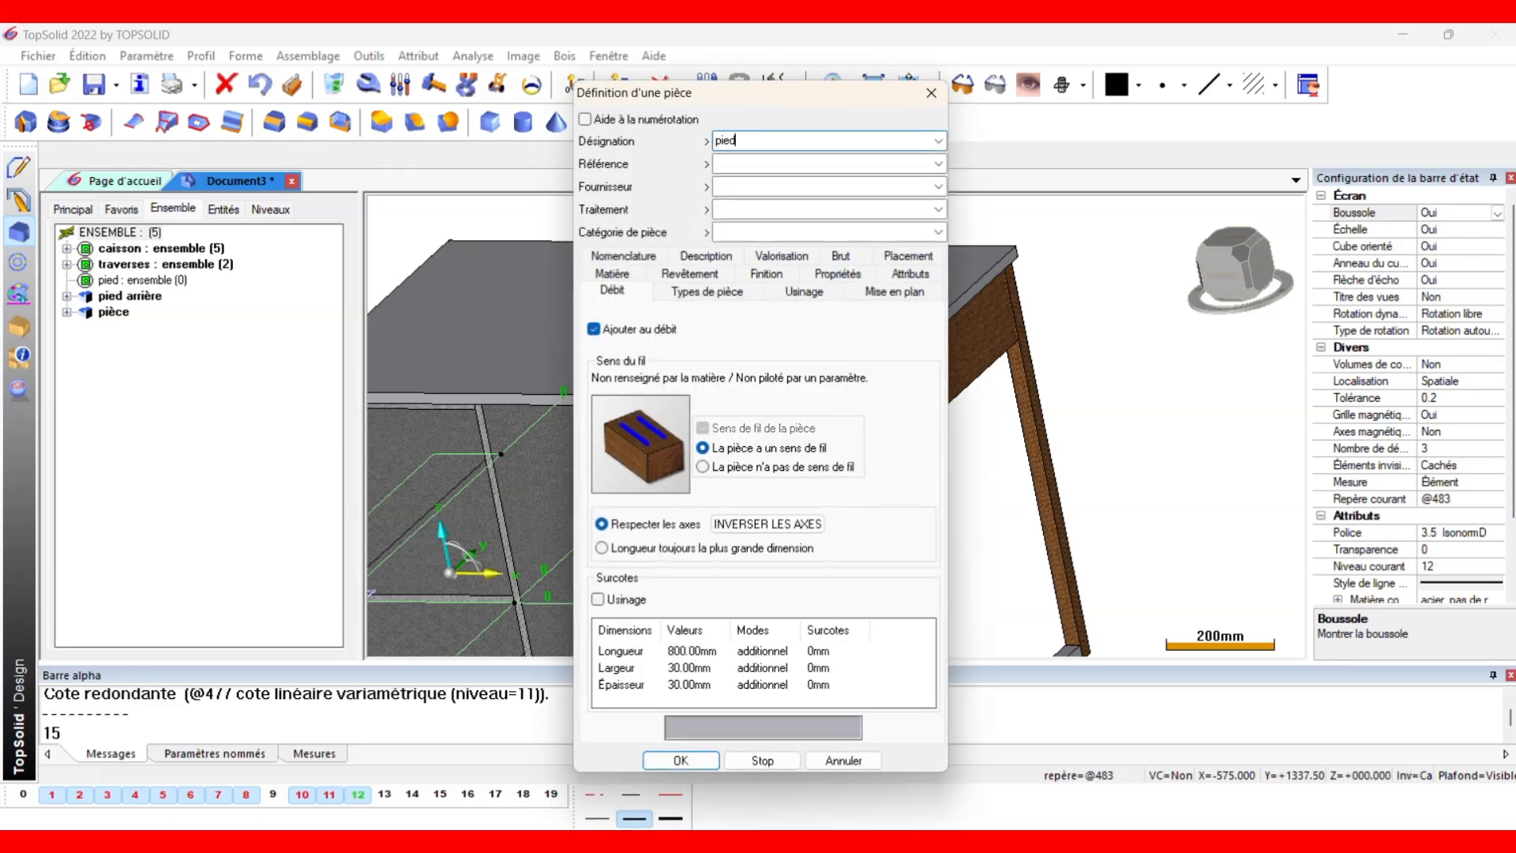
{"action": "type", "text": "avant"}
Assign the material hêtre from the bois category to the pied avant part and validate its definition.
{"action": "left_click", "coordinate": [612, 273]}
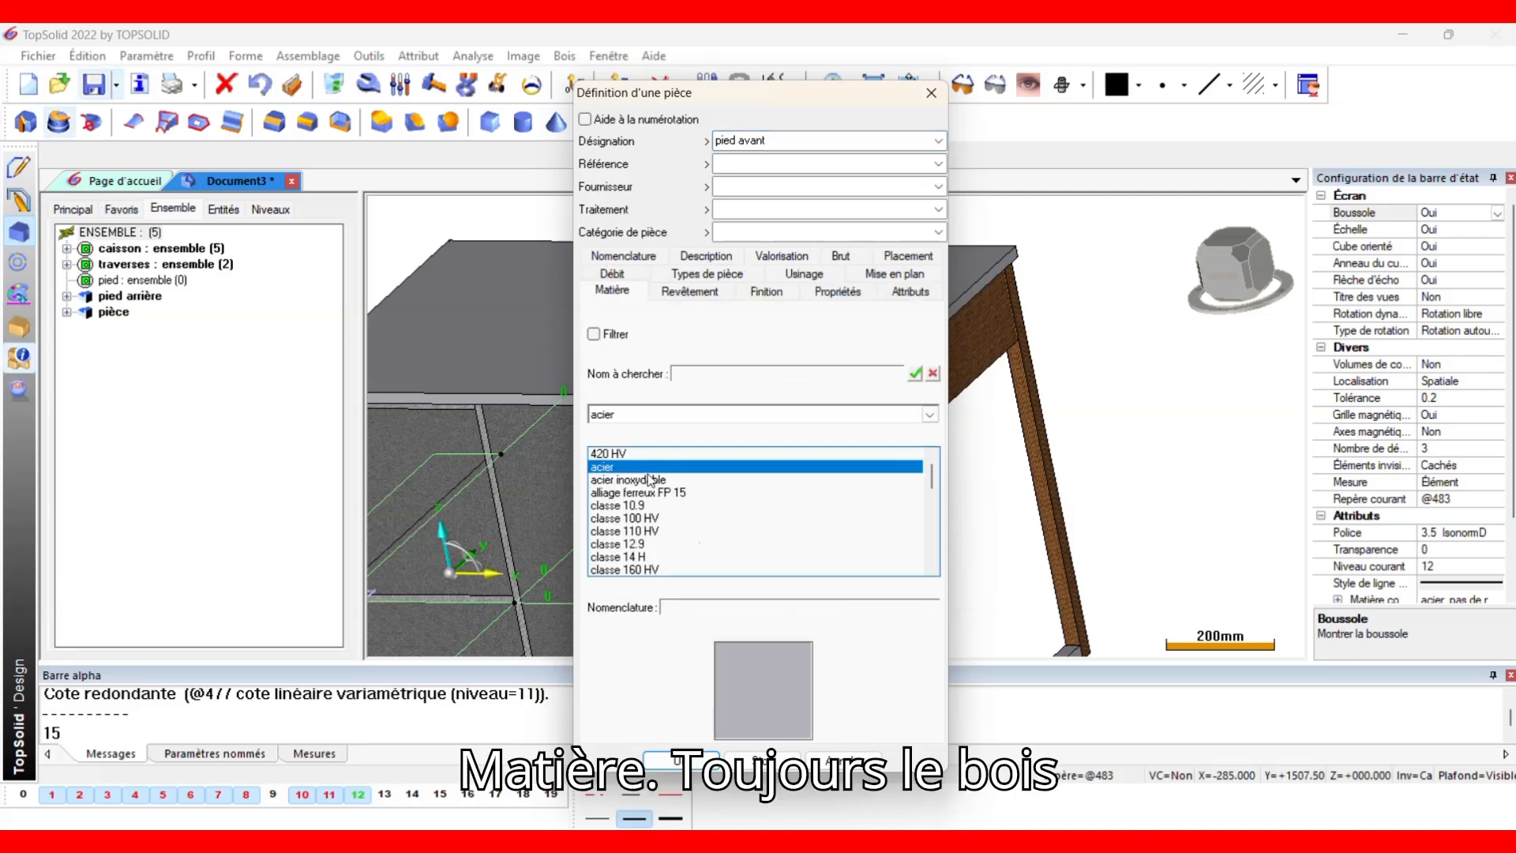
{"action": "left_click", "coordinate": [628, 414]}
{"action": "left_click", "coordinate": [628, 456]}
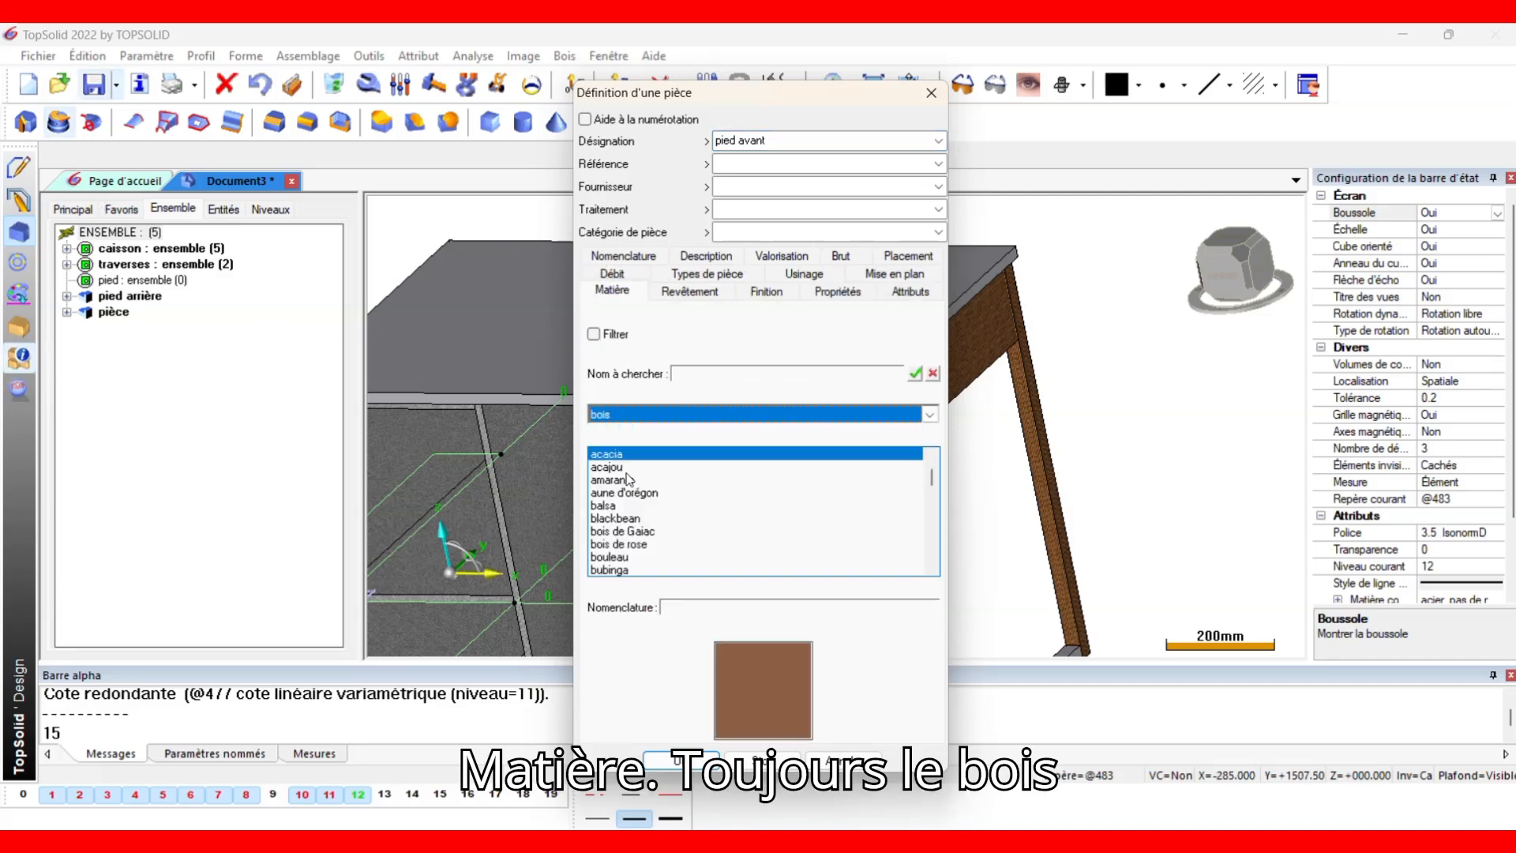
{"action": "scroll", "coordinate": [623, 548], "scroll_direction": "down", "scroll_amount": 5}
{"action": "scroll", "coordinate": [622, 542], "scroll_direction": "down", "scroll_amount": 1}
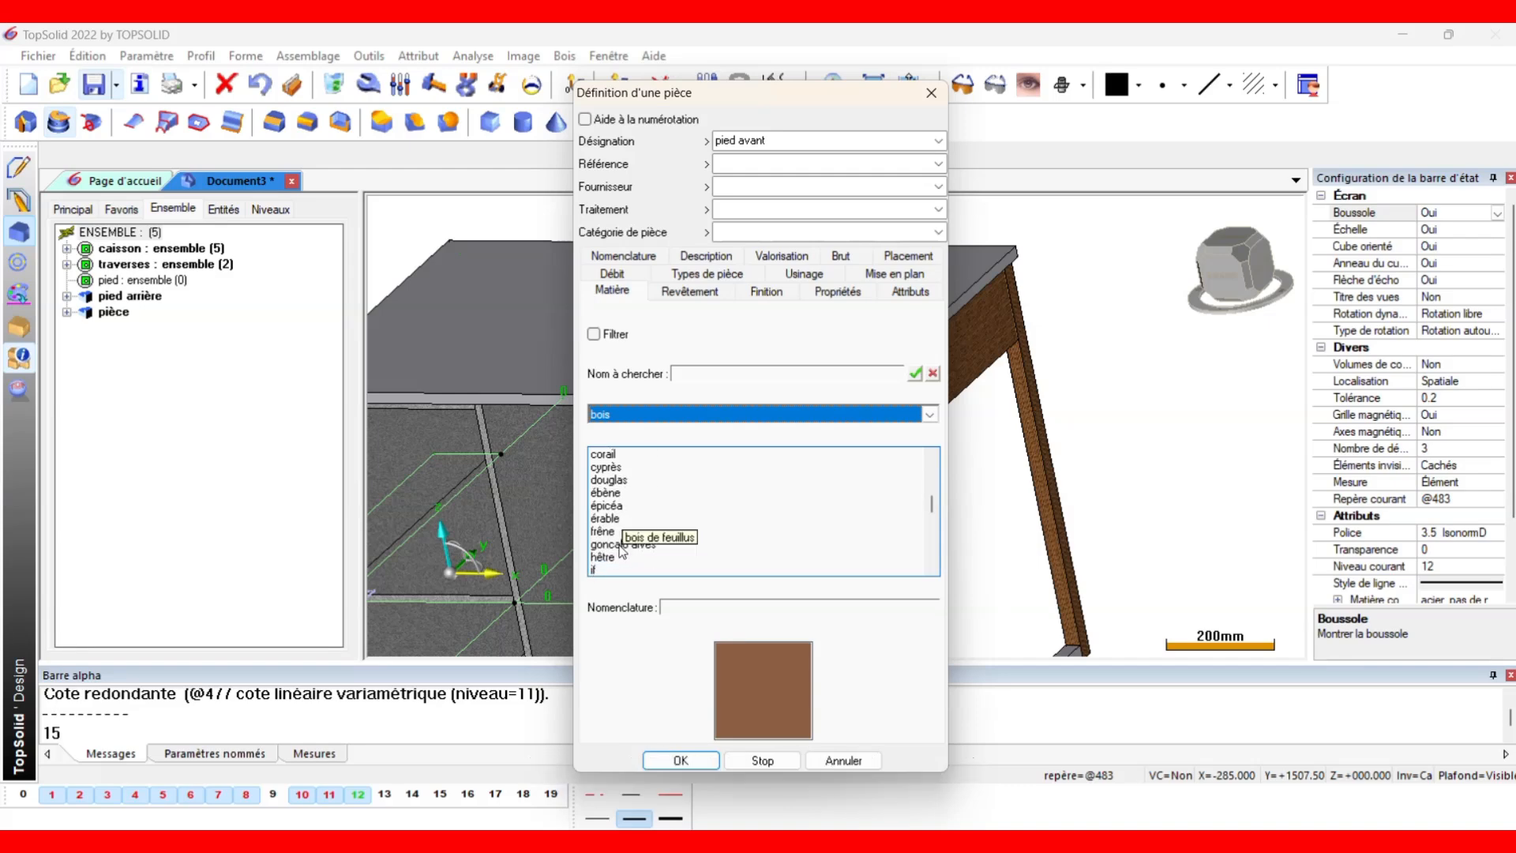
{"action": "left_click", "coordinate": [614, 567]}
{"action": "left_click", "coordinate": [610, 557]}
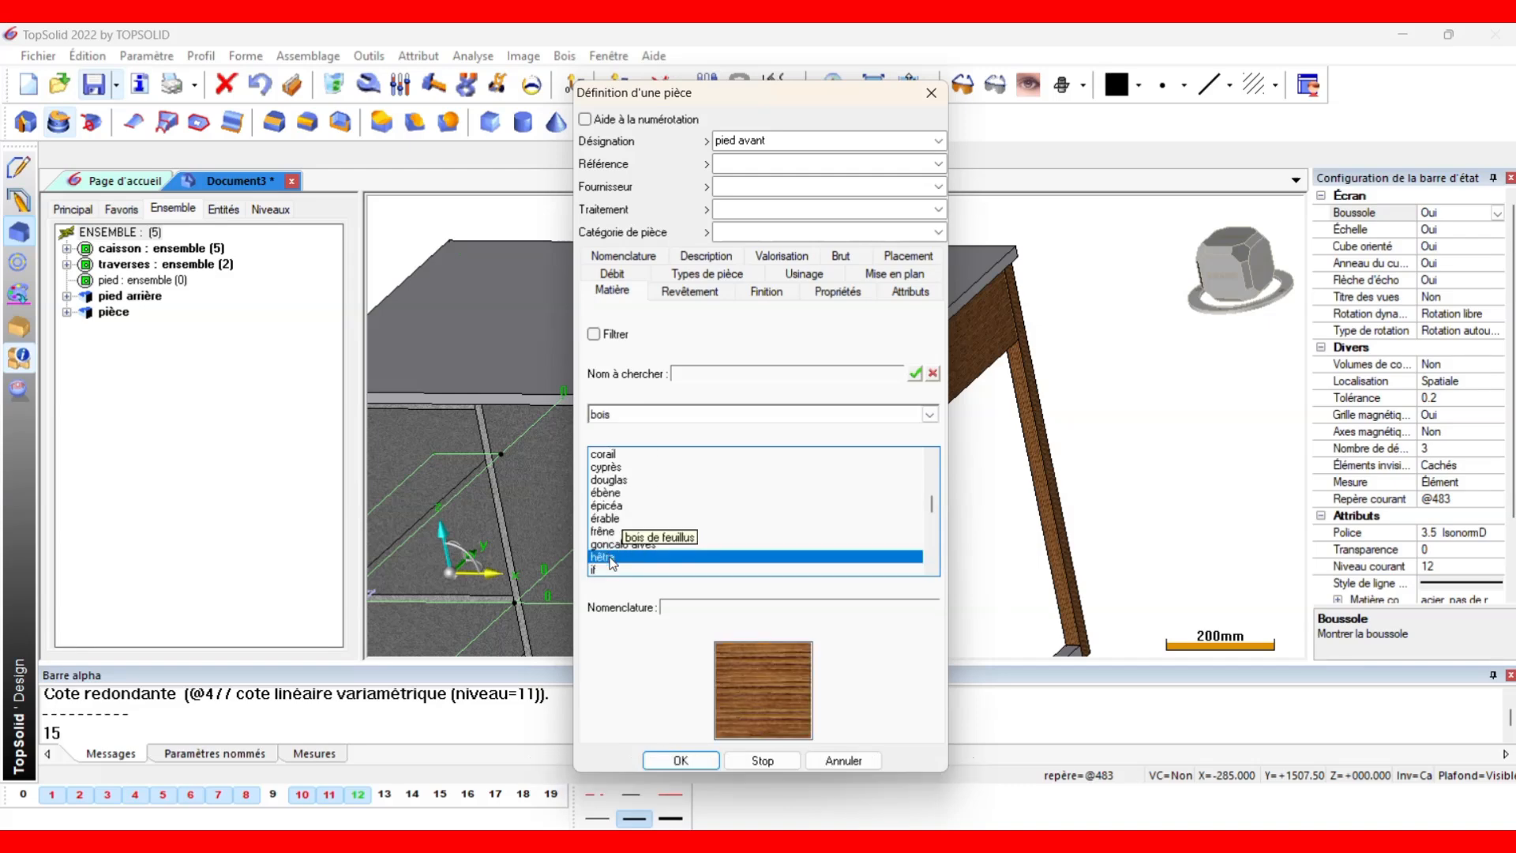
{"action": "left_click", "coordinate": [695, 761]}
Define the bottom rail joining the two legs as a cut-list part with the designation "bas du pied".
{"action": "scroll", "coordinate": [759, 572], "scroll_direction": "up", "scroll_amount": 4}
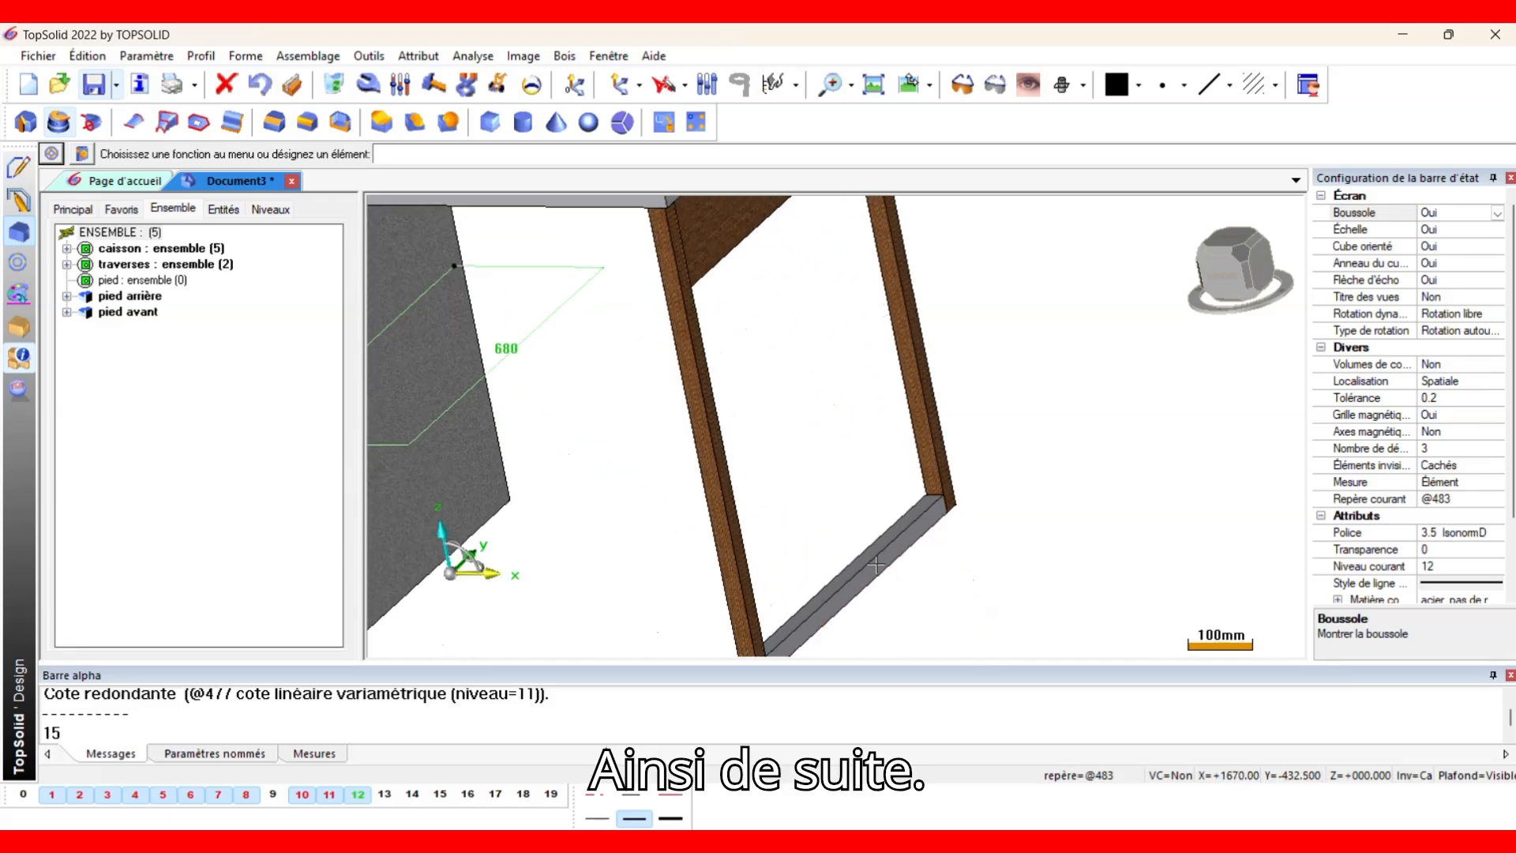
{"action": "left_click", "coordinate": [878, 563]}
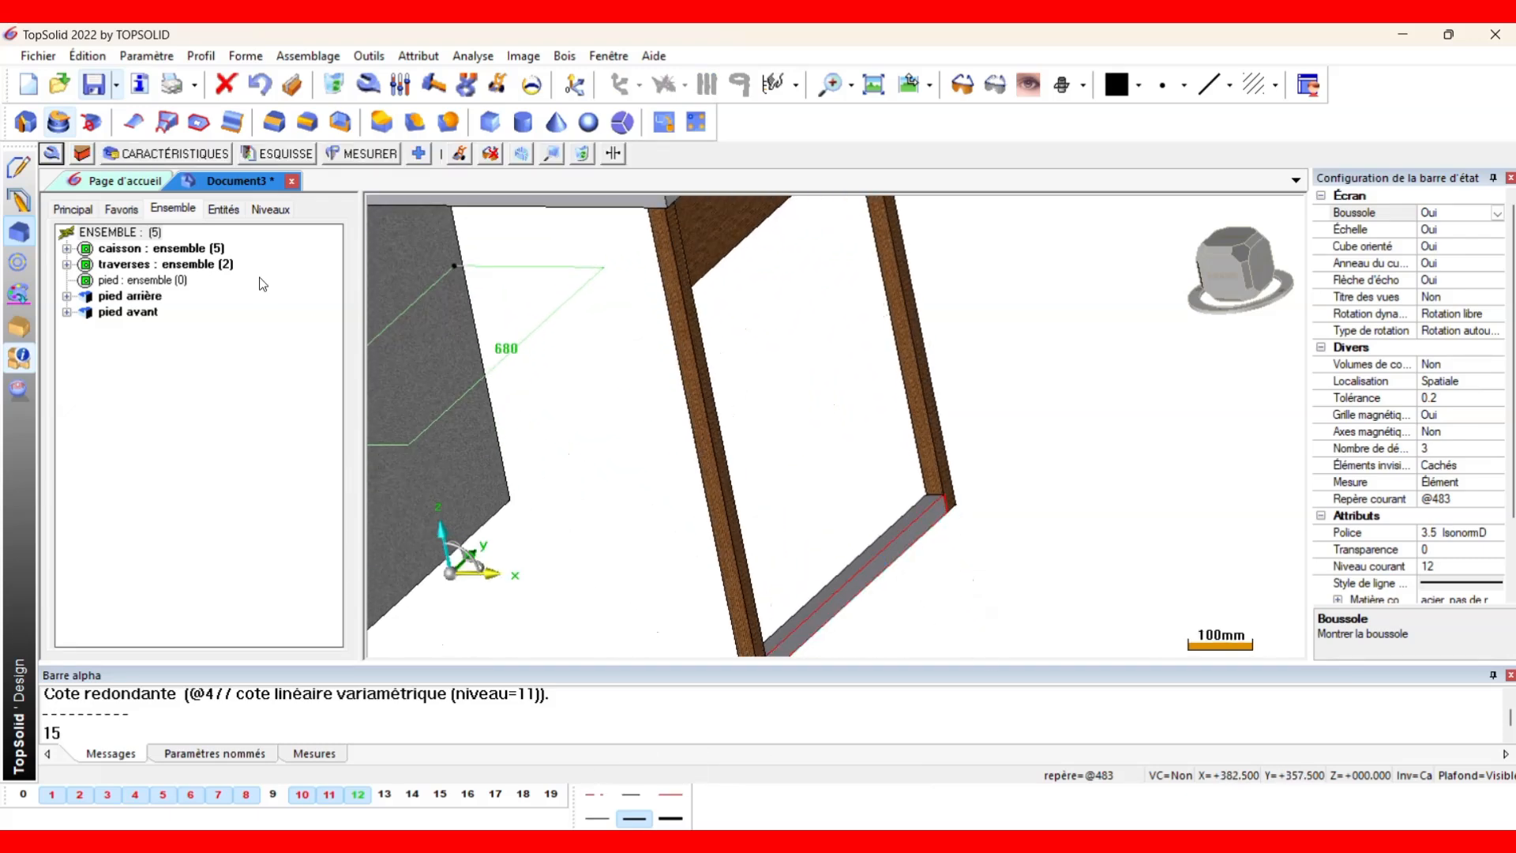
{"action": "left_click", "coordinate": [197, 158]}
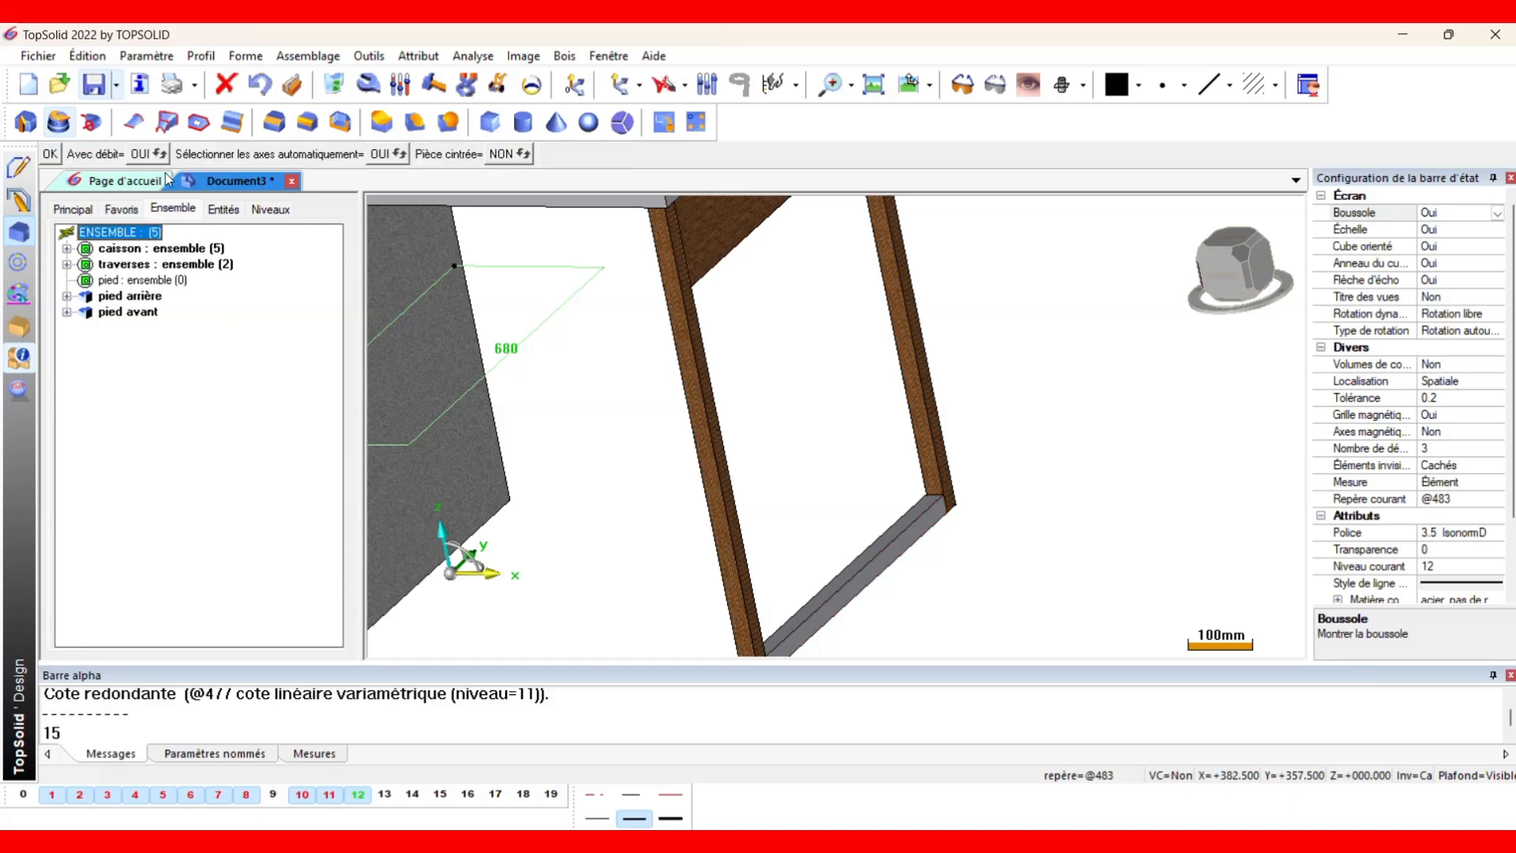
{"action": "left_click", "coordinate": [50, 153]}
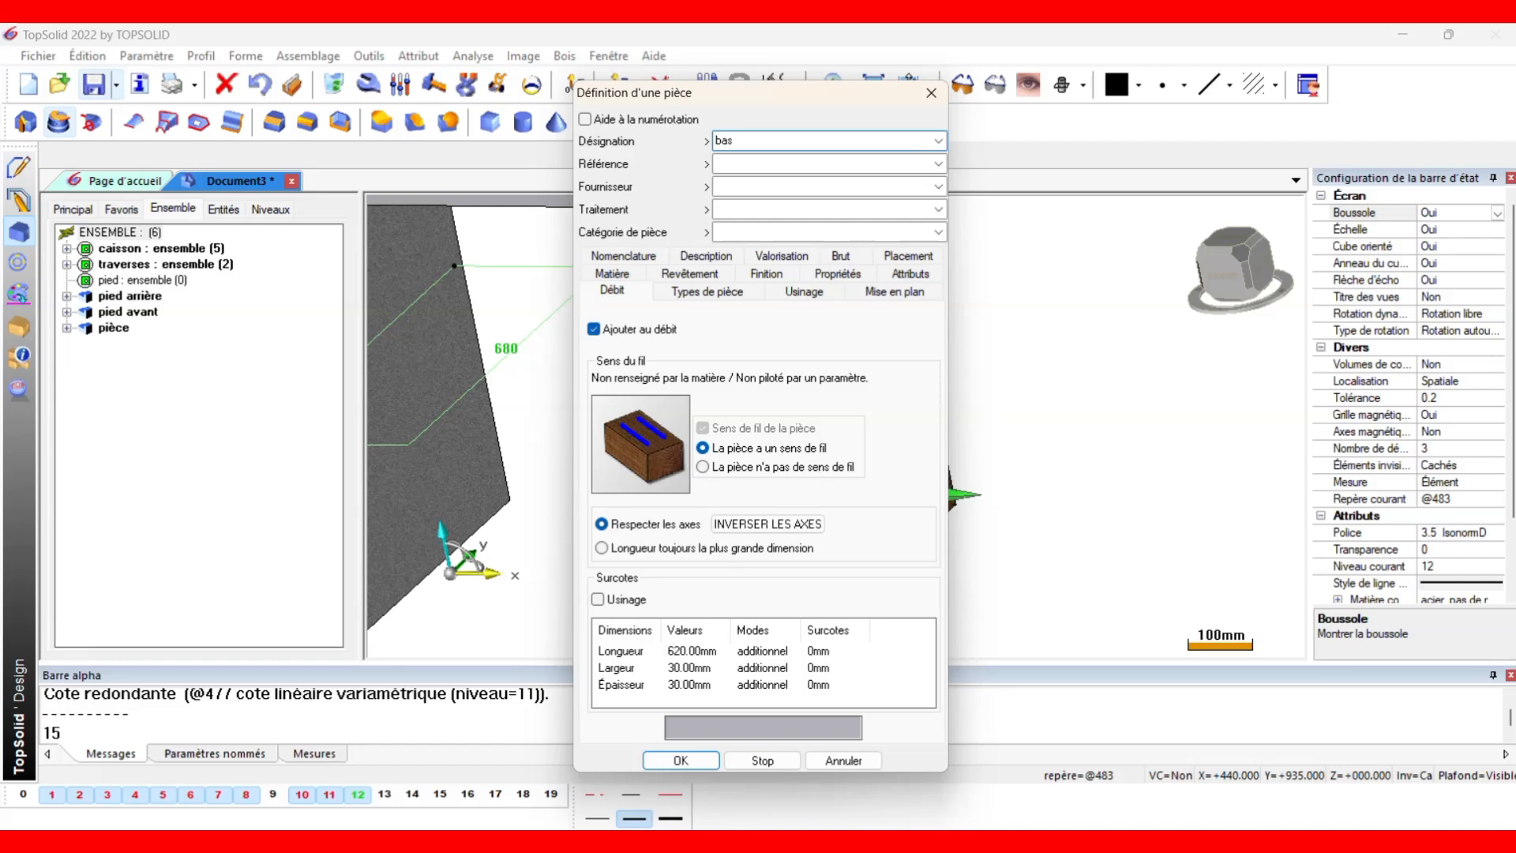
{"action": "type", "text": "bas du pied"}
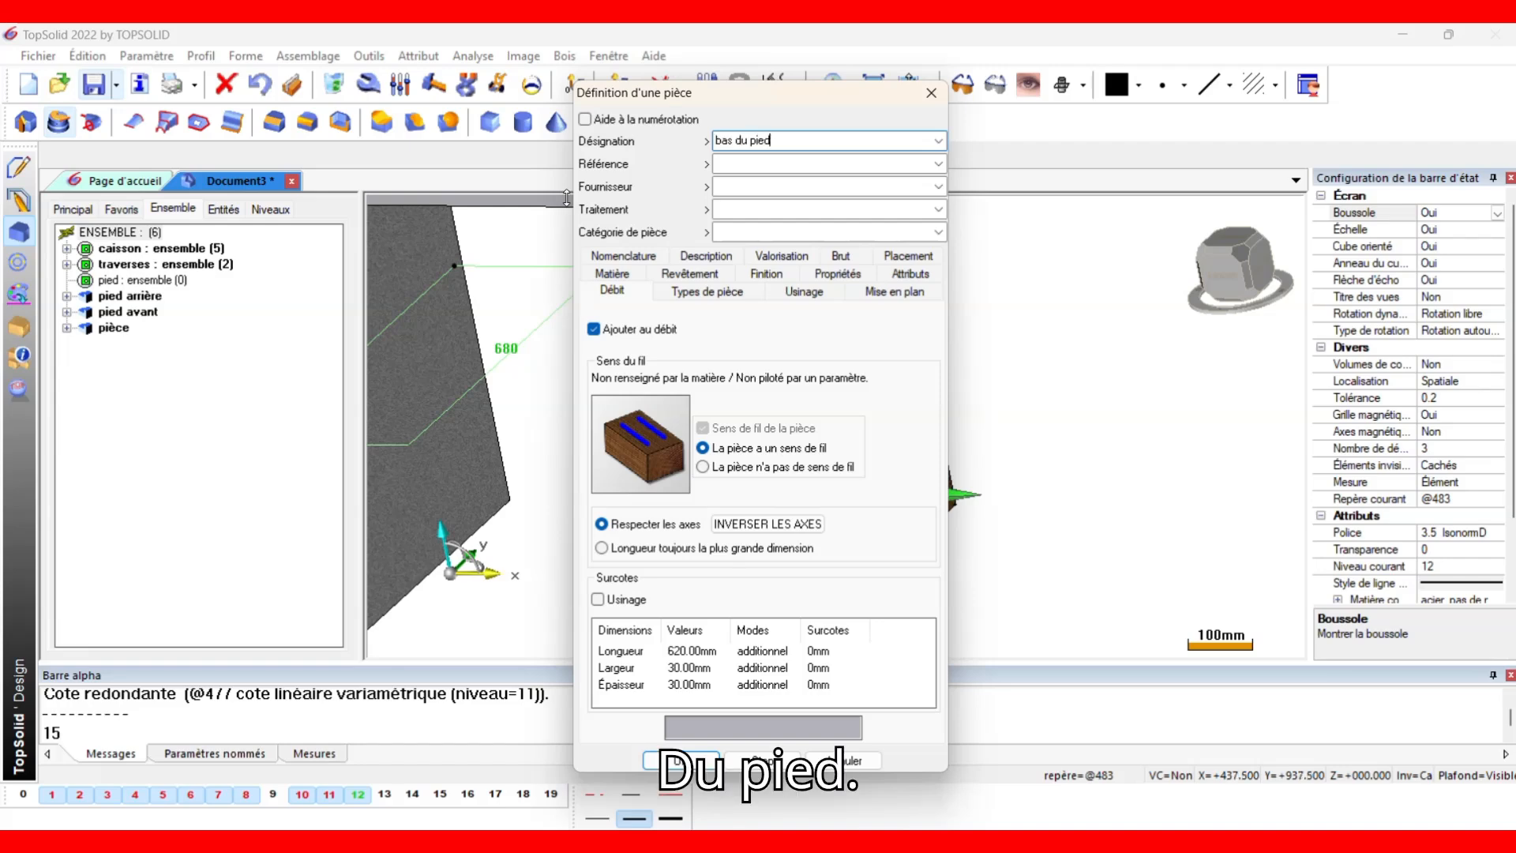
Assign the material hêtre from the bois category to the bas du pied part and validate its definition.
{"action": "left_click", "coordinate": [600, 276]}
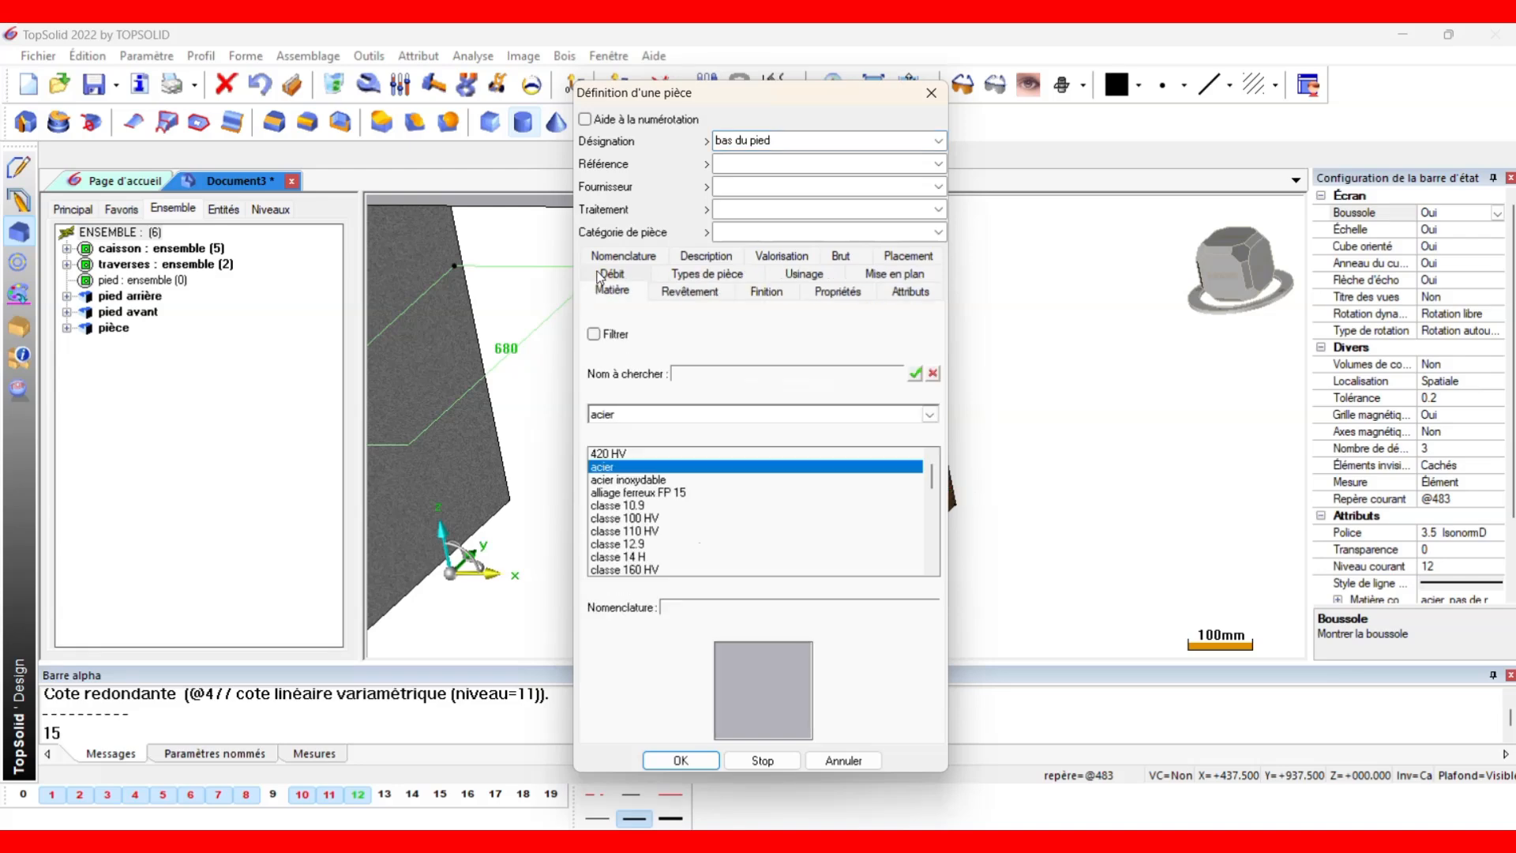
{"action": "left_click", "coordinate": [641, 415]}
{"action": "left_click", "coordinate": [624, 452]}
{"action": "scroll", "coordinate": [653, 473], "scroll_direction": "down", "scroll_amount": 5}
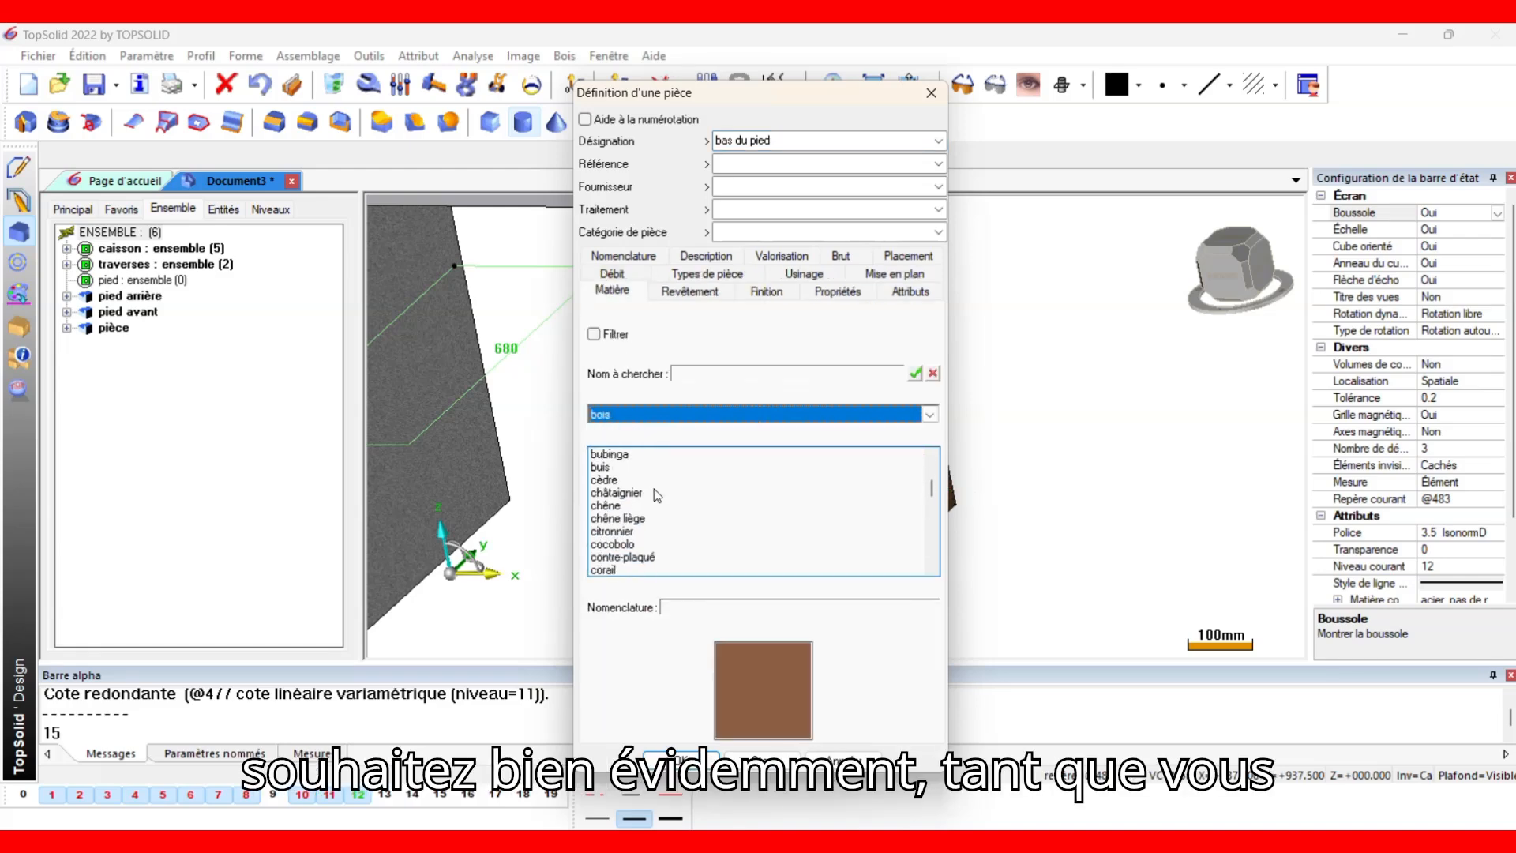
{"action": "scroll", "coordinate": [633, 531], "scroll_direction": "down", "scroll_amount": 2}
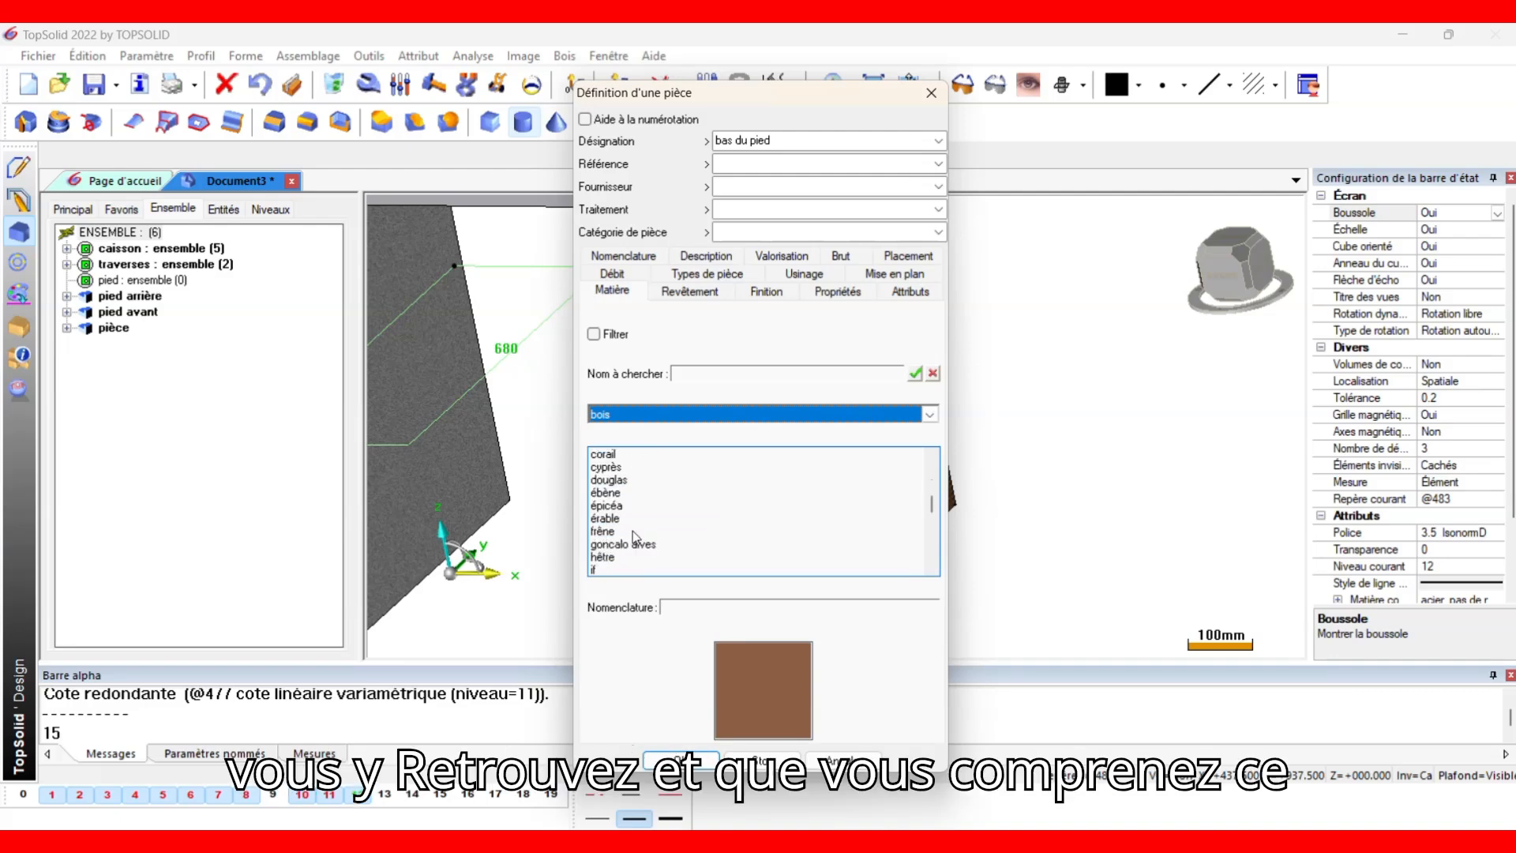
{"action": "left_click", "coordinate": [615, 520]}
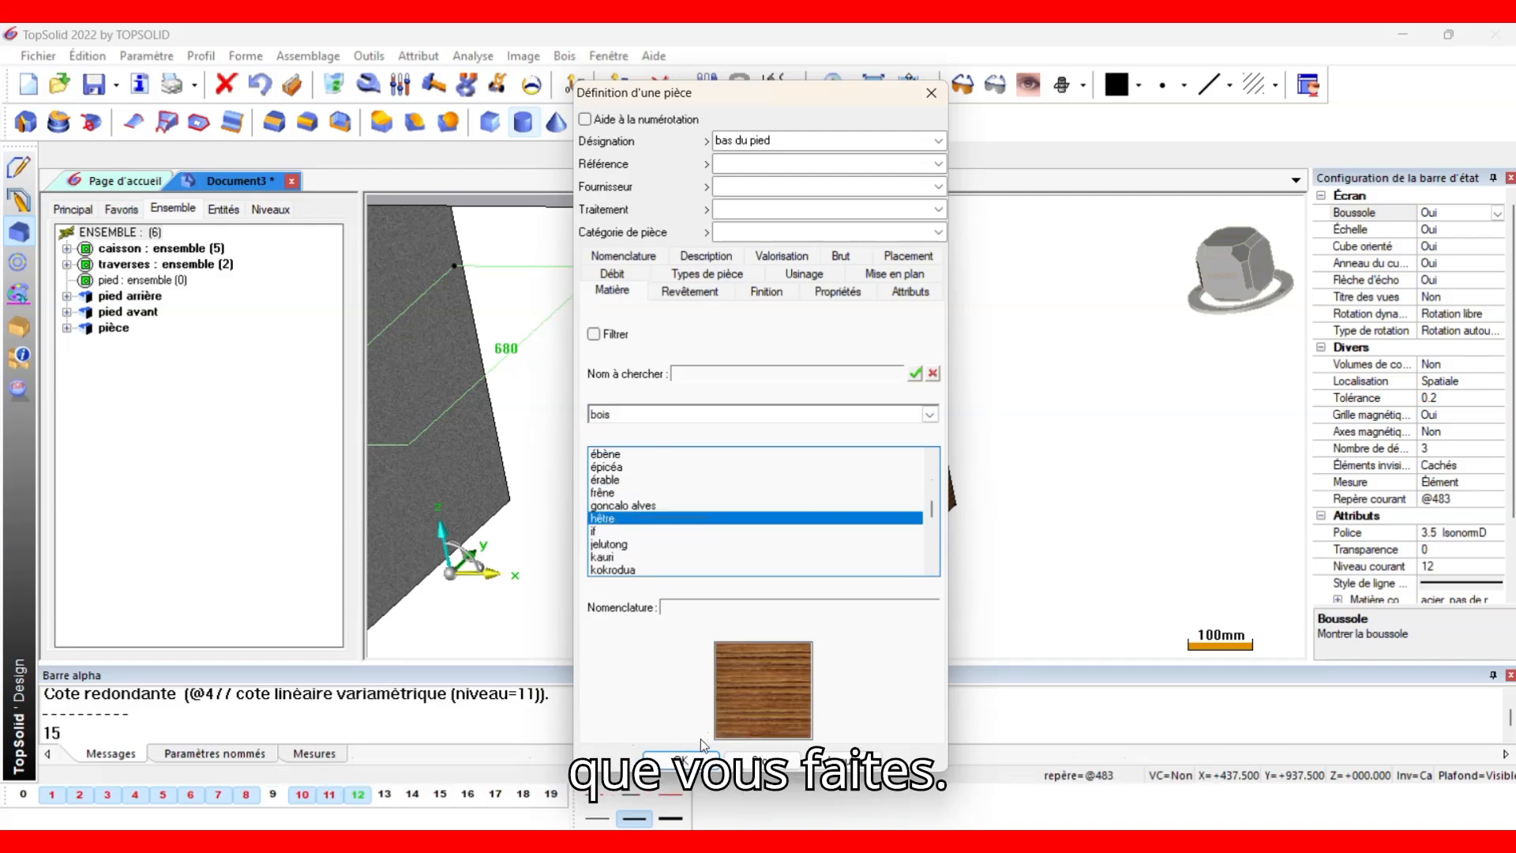
{"action": "left_click", "coordinate": [690, 762]}
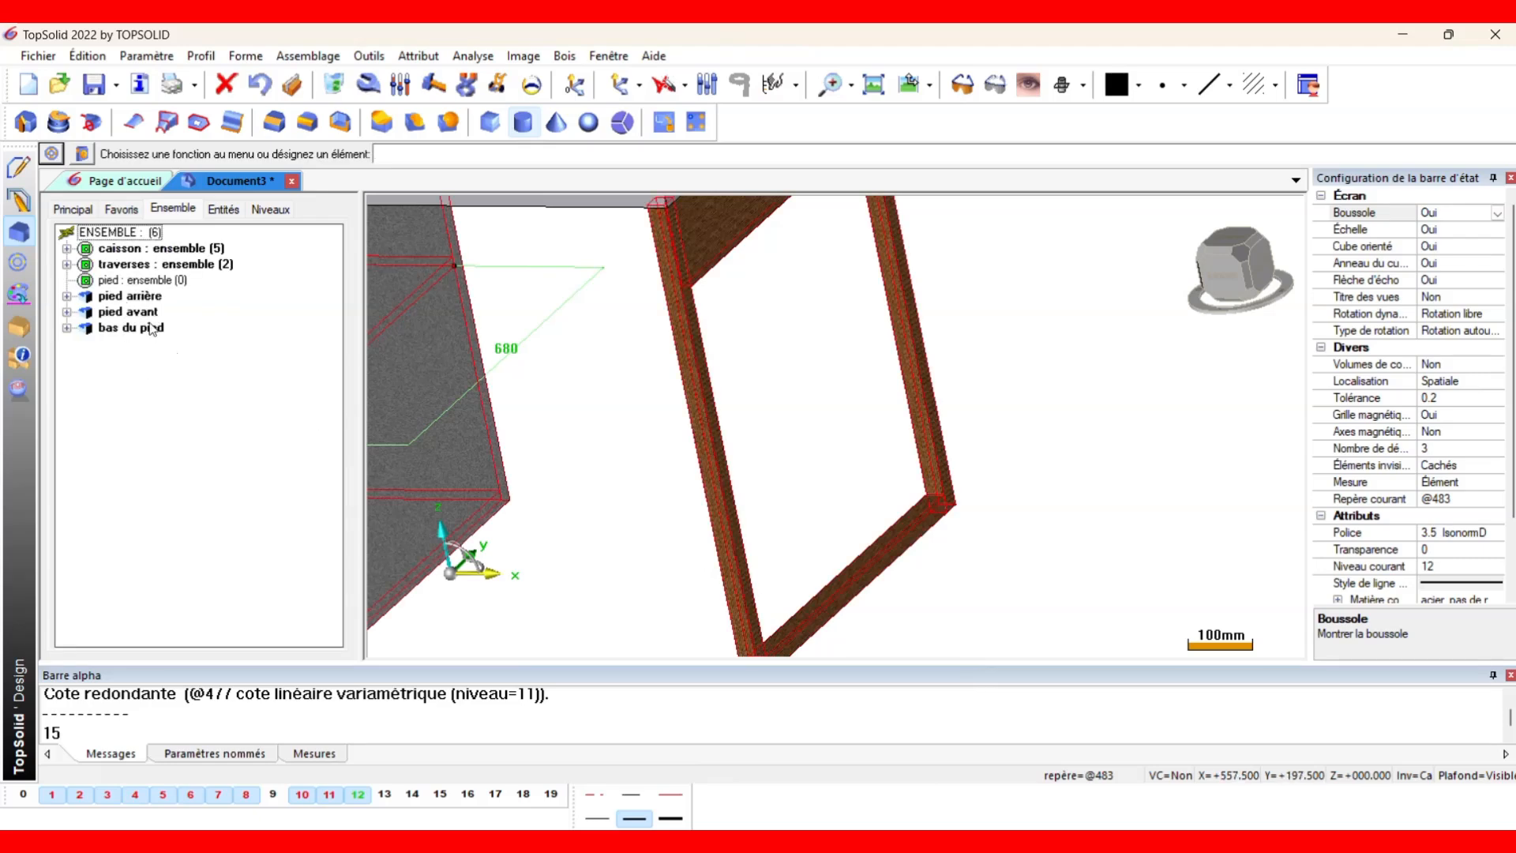
Move the pied arrière, pied avant and bas du pied parts into the pied sub-assembly.
{"action": "left_click", "coordinate": [134, 296]}
{"action": "left_click_drag", "start_coordinate": [134, 298], "coordinate": [135, 280]}
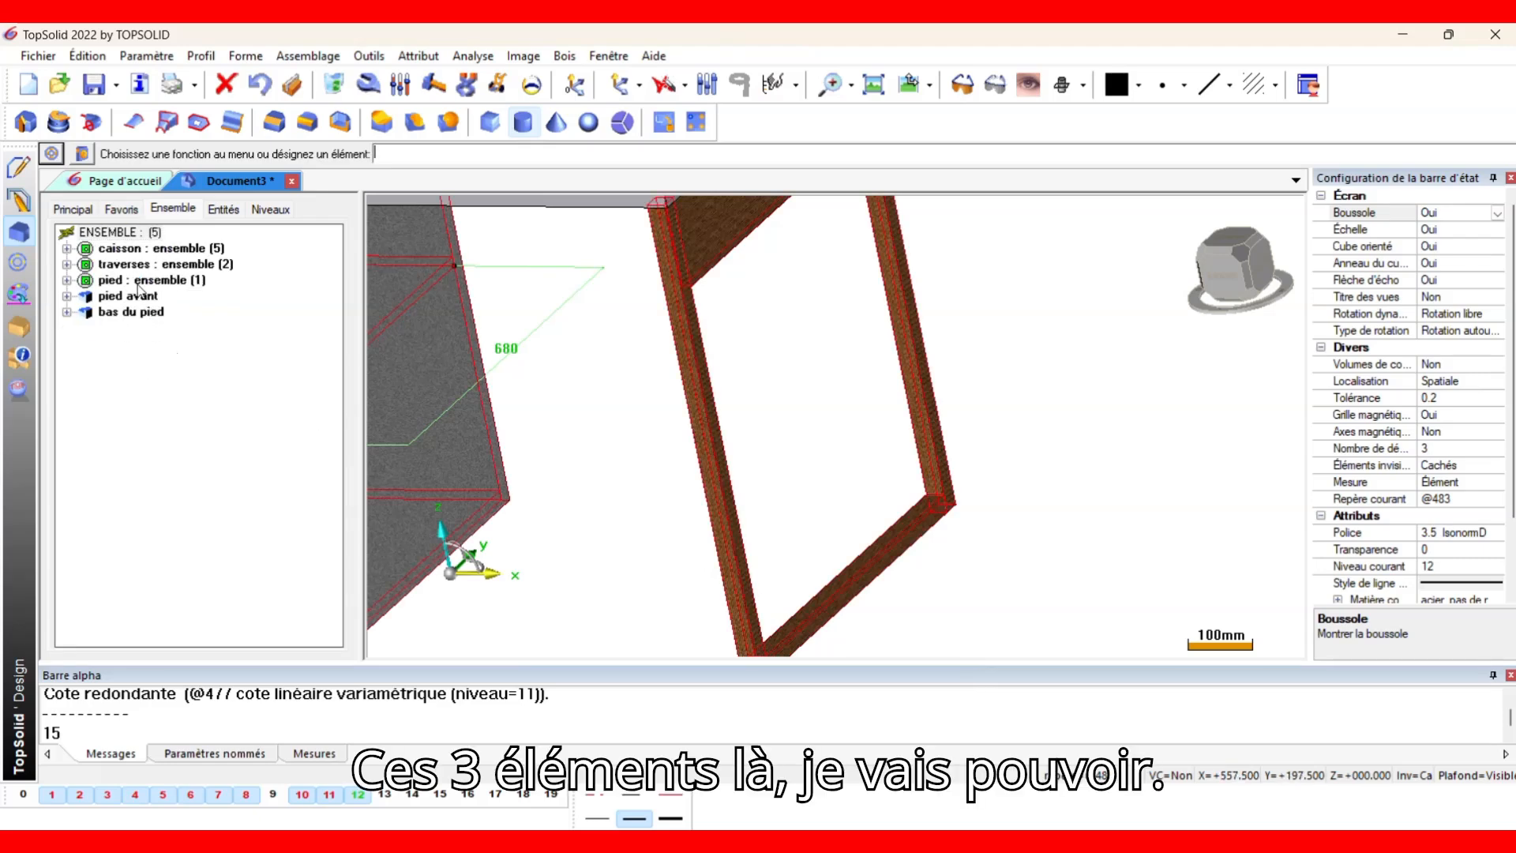
{"action": "left_click", "coordinate": [131, 295]}
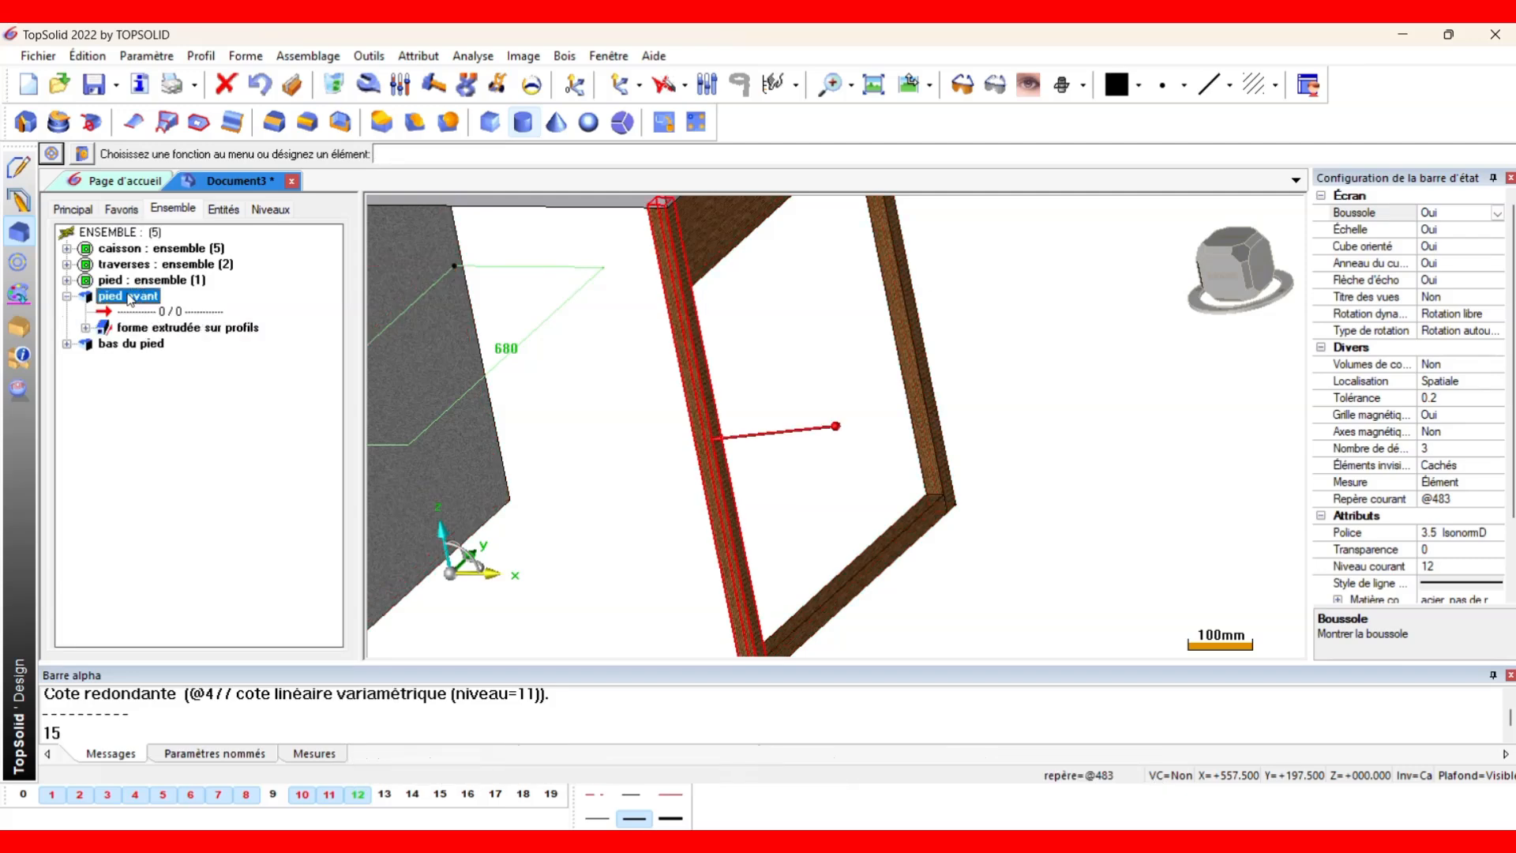
{"action": "double_click", "coordinate": [125, 296]}
{"action": "left_click_drag", "start_coordinate": [125, 297], "coordinate": [131, 283]}
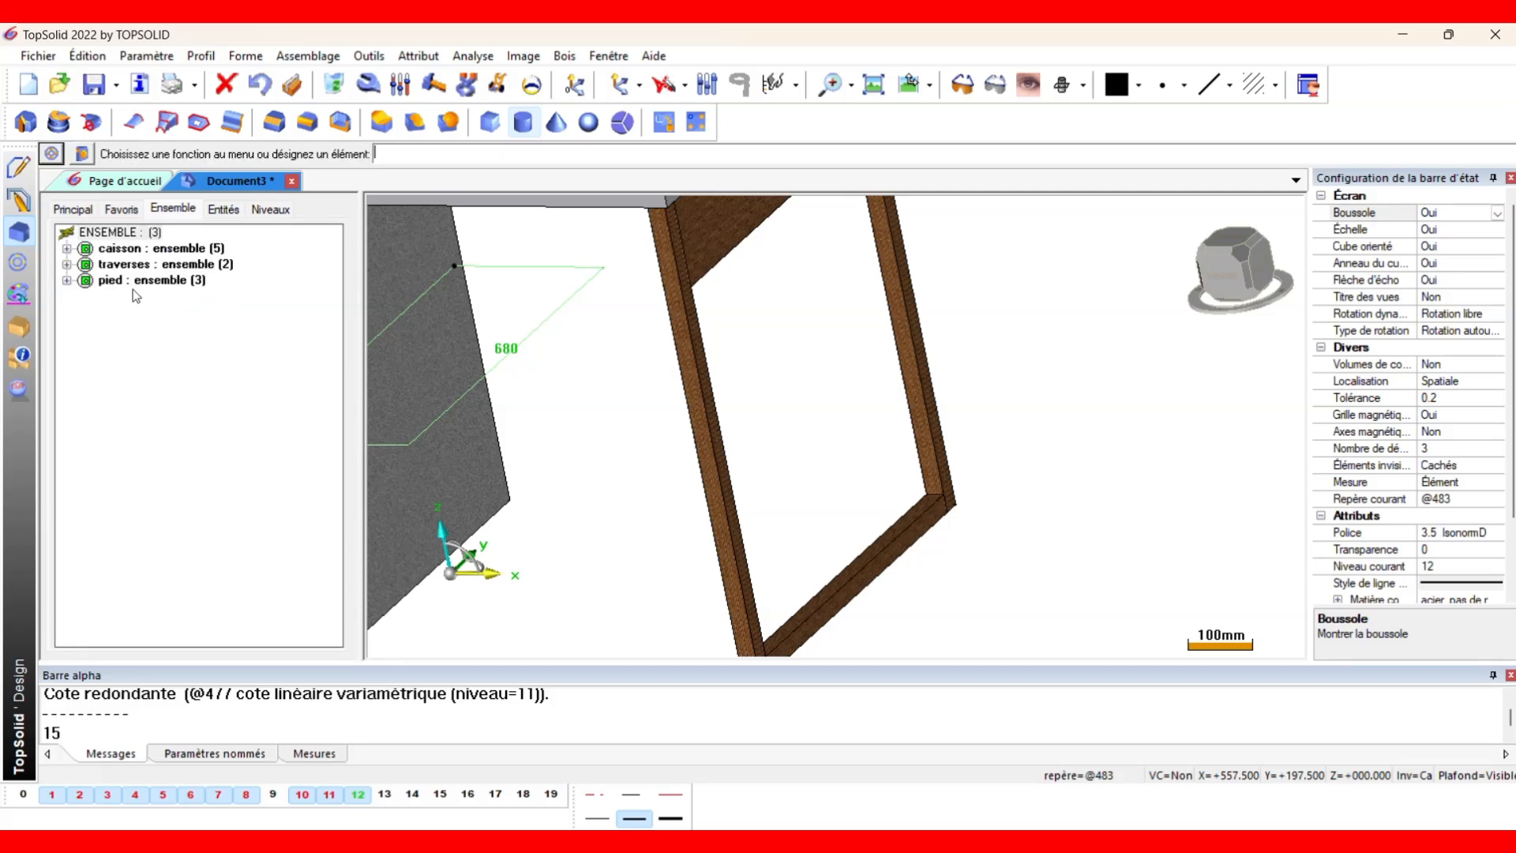
Define the desk's top panel as a cut-list part with the designation "plateau".
{"action": "scroll", "coordinate": [814, 362], "scroll_direction": "down", "scroll_amount": 2}
{"action": "scroll", "coordinate": [814, 362], "scroll_direction": "down", "scroll_amount": 2}
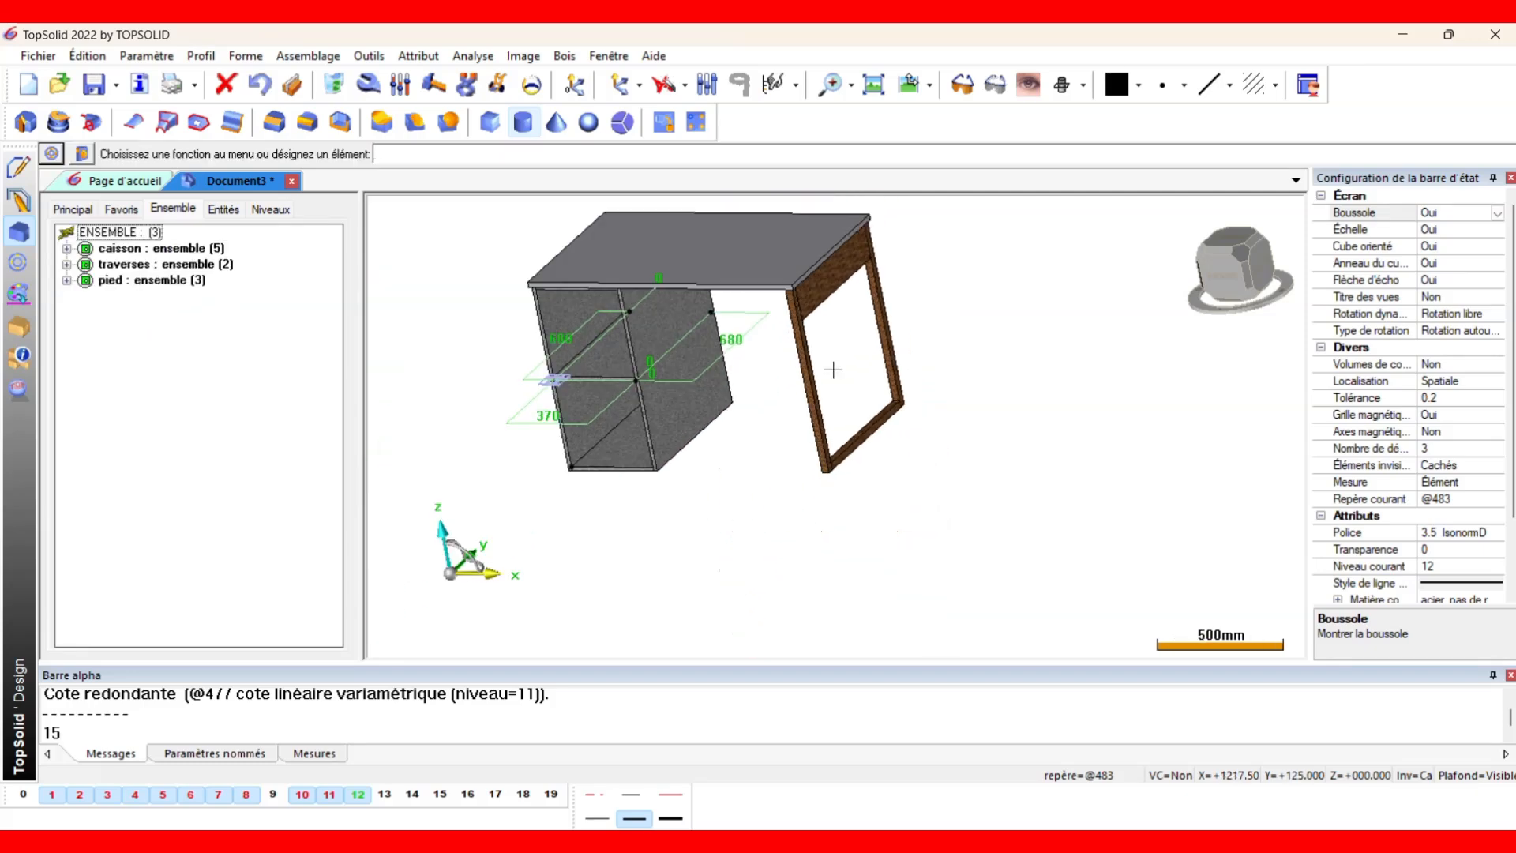
{"action": "middle_click_drag", "start_coordinate": [829, 366], "coordinate": [804, 391]}
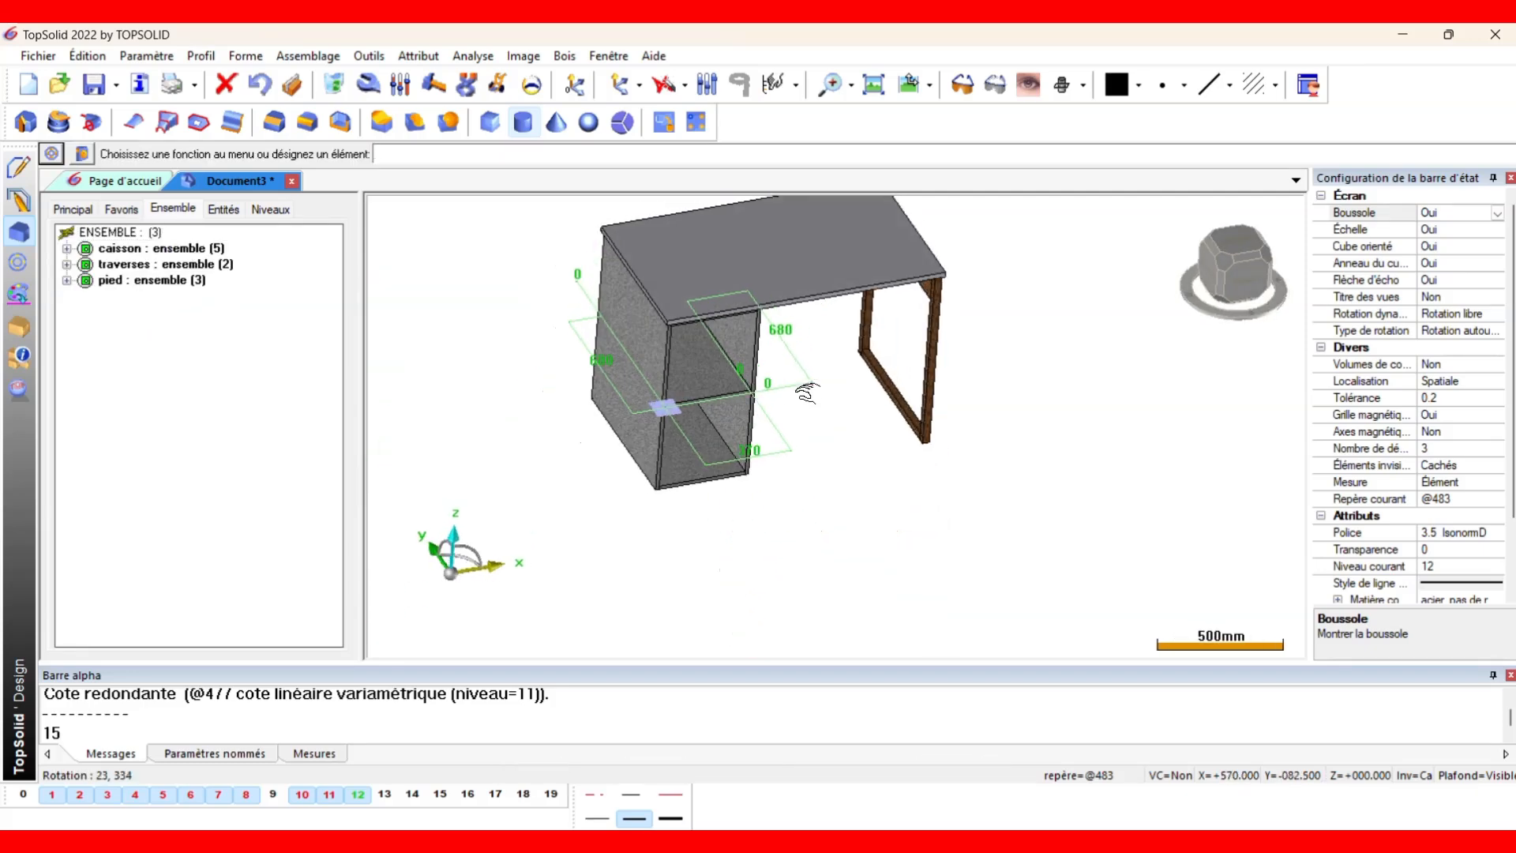
{"action": "left_click", "coordinate": [781, 274]}
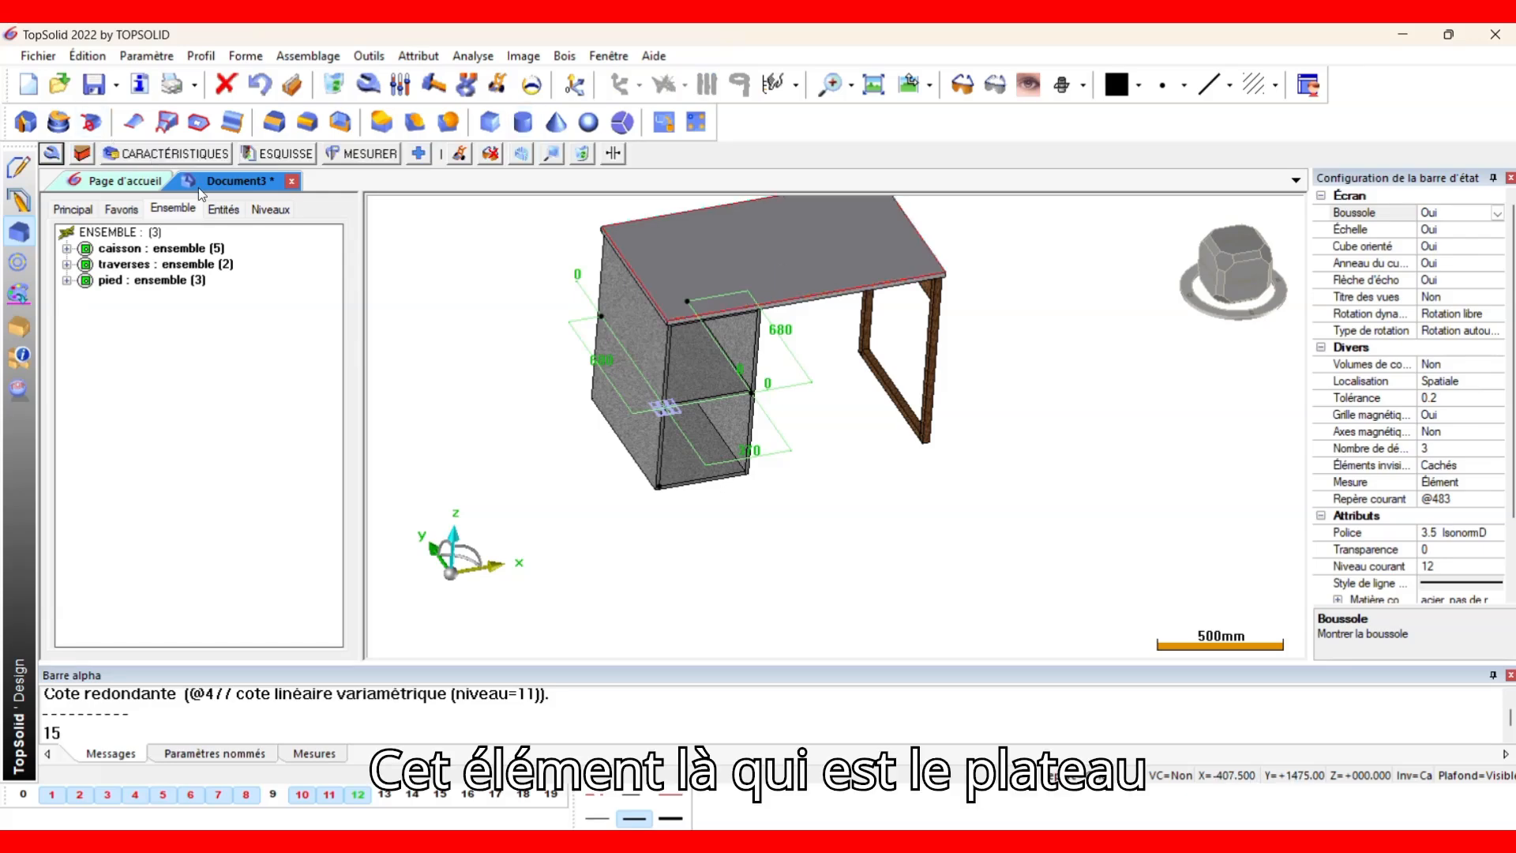
{"action": "left_click", "coordinate": [189, 158]}
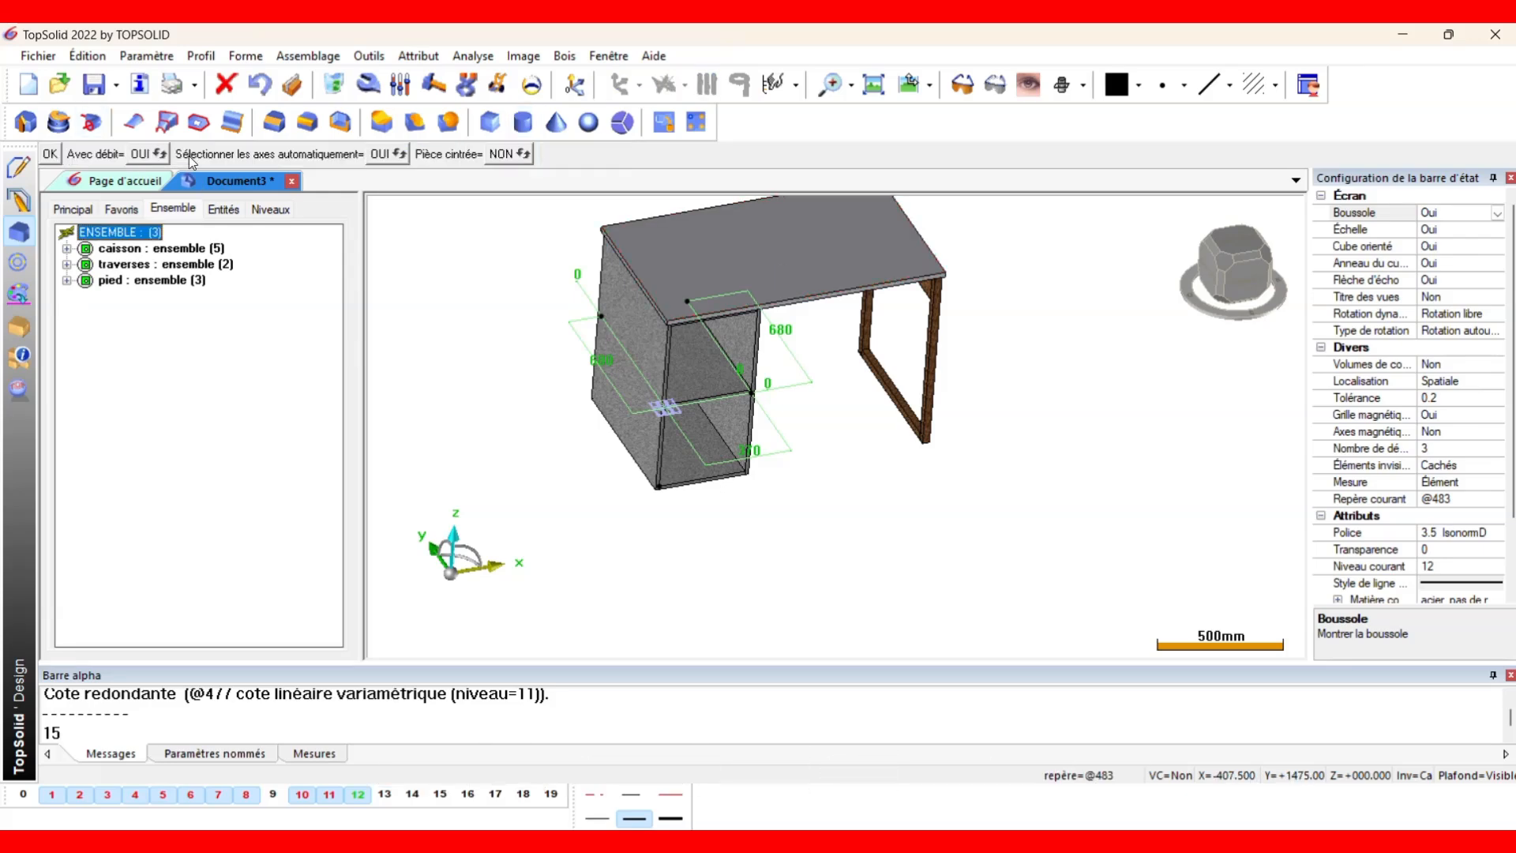
{"action": "left_click", "coordinate": [48, 154]}
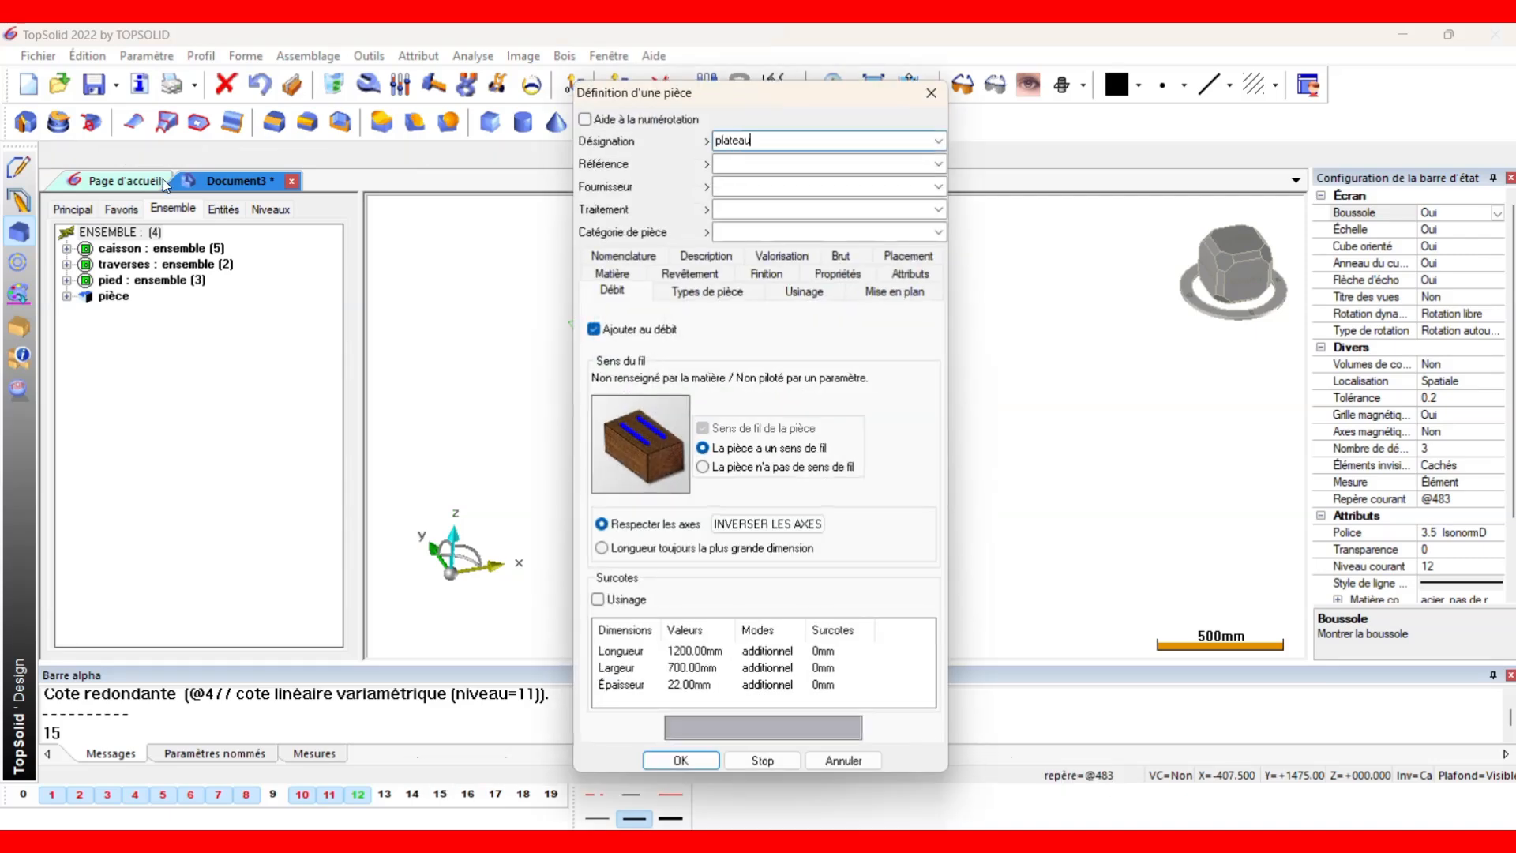
Assign the material hêtre from the bois category to the plateau part and validate its definition.
{"action": "left_click", "coordinate": [614, 274]}
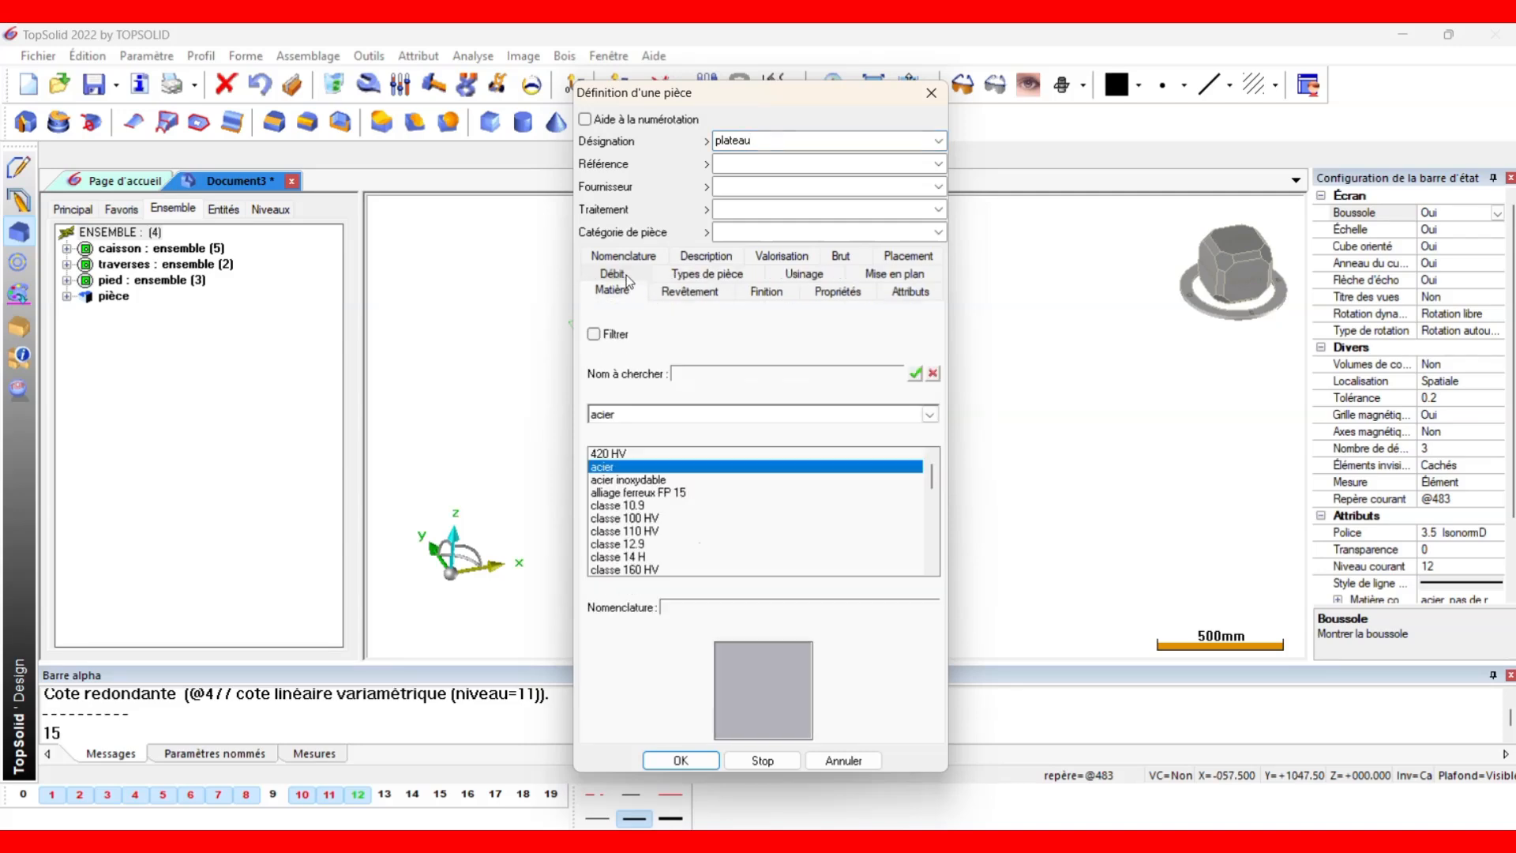
{"action": "left_click", "coordinate": [615, 420]}
{"action": "left_click", "coordinate": [626, 454]}
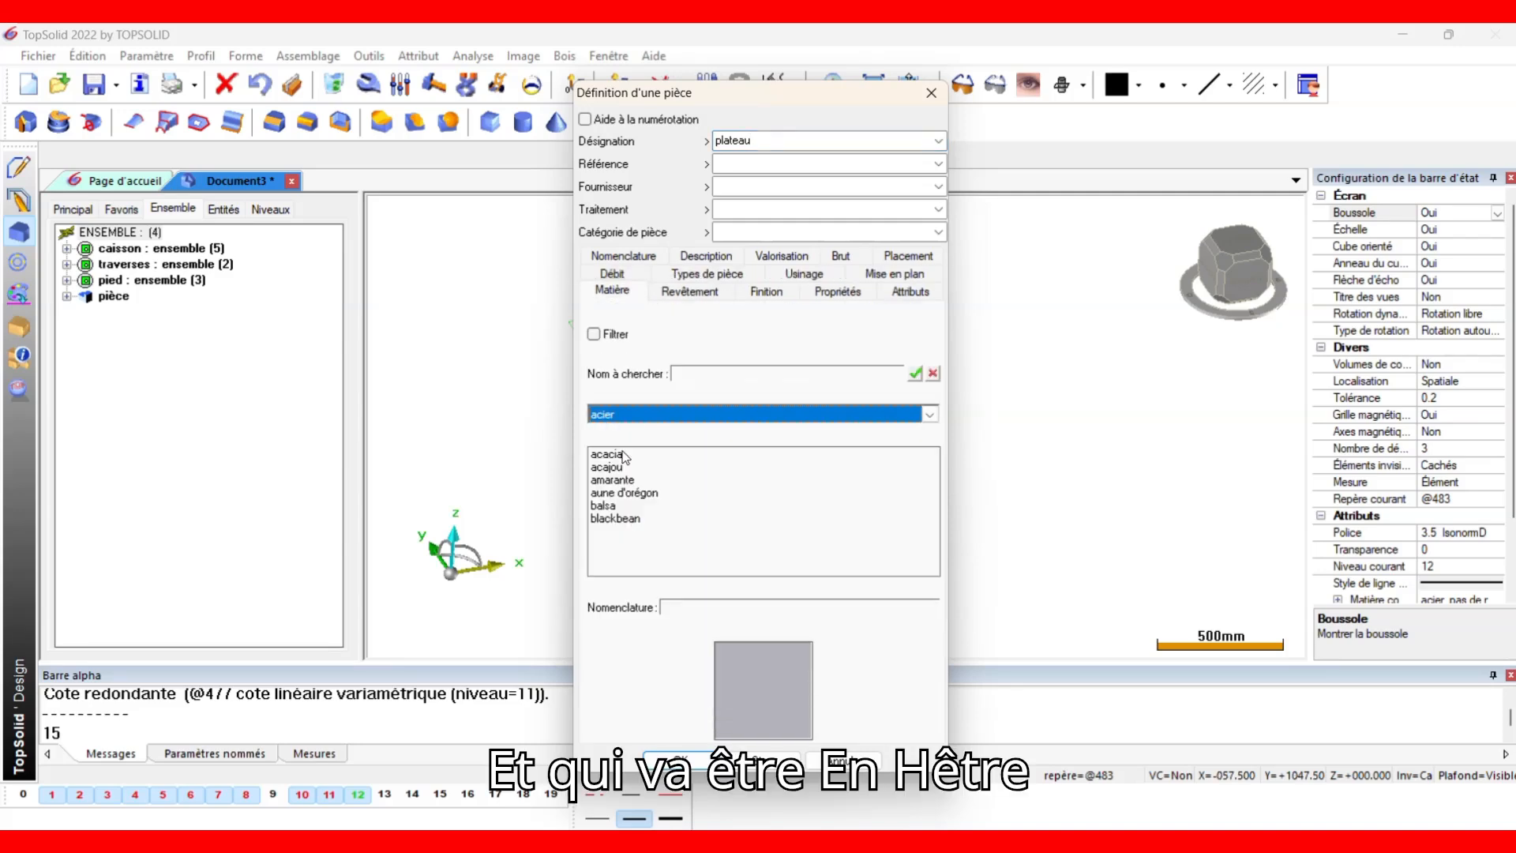
{"action": "scroll", "coordinate": [614, 514], "scroll_direction": "down", "scroll_amount": 5}
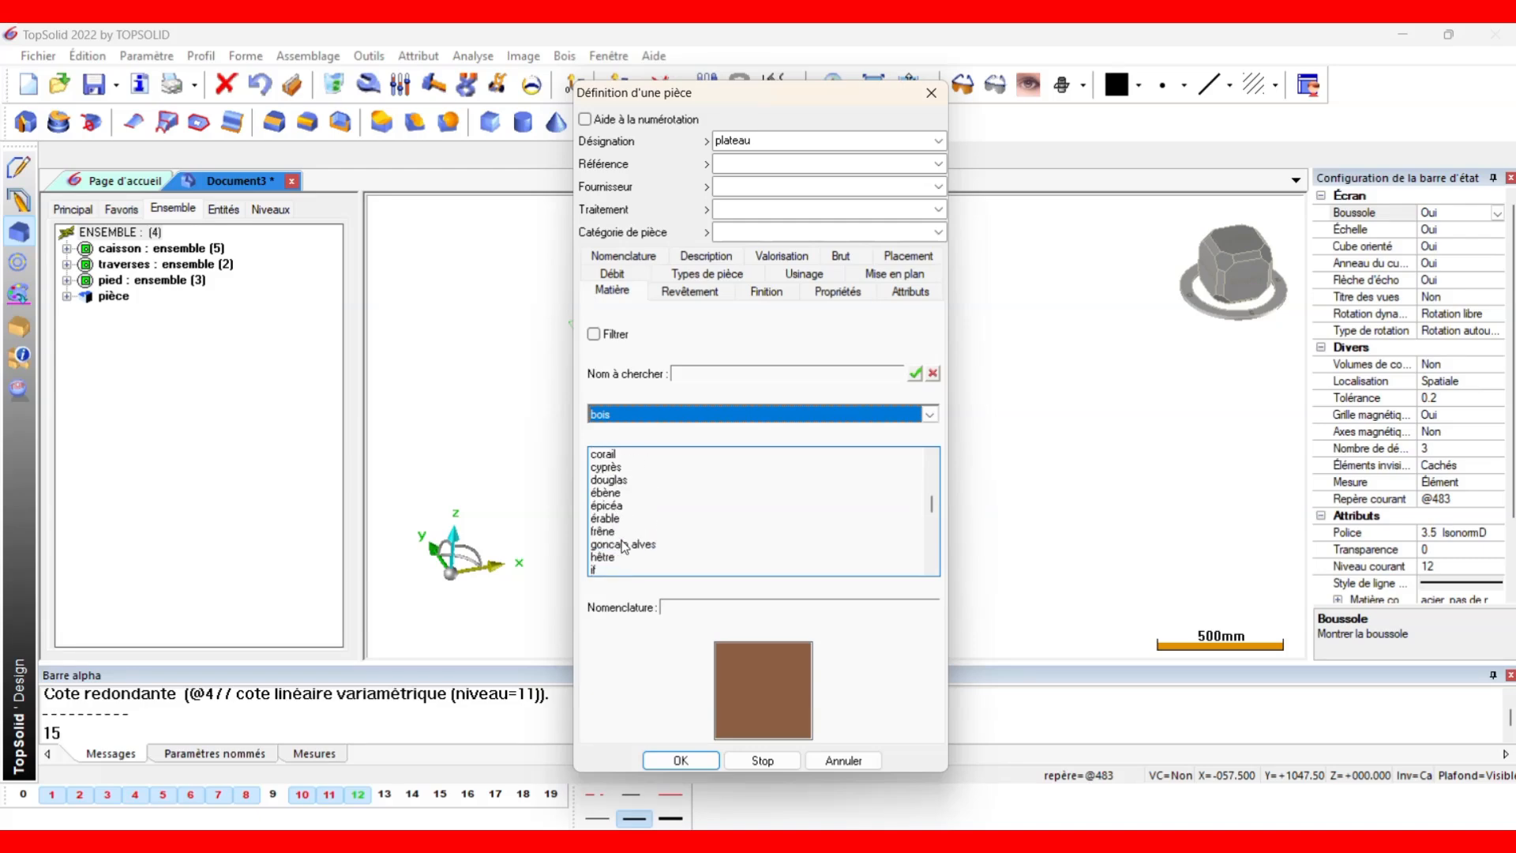
{"action": "left_click", "coordinate": [616, 518]}
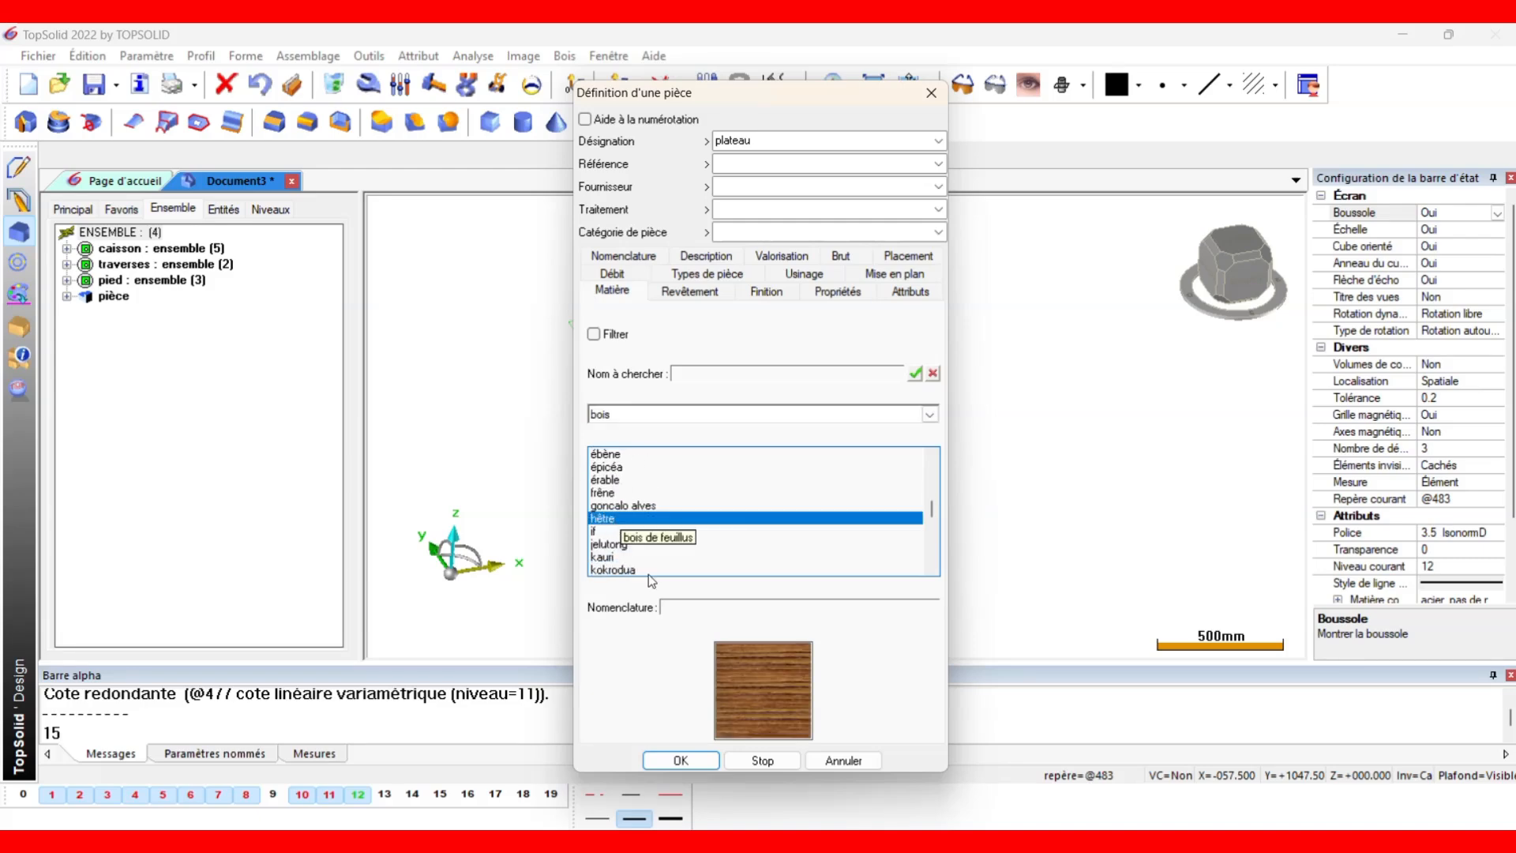
{"action": "left_click", "coordinate": [684, 760]}
{"action": "scroll", "coordinate": [896, 495], "scroll_direction": "down", "scroll_amount": 3}
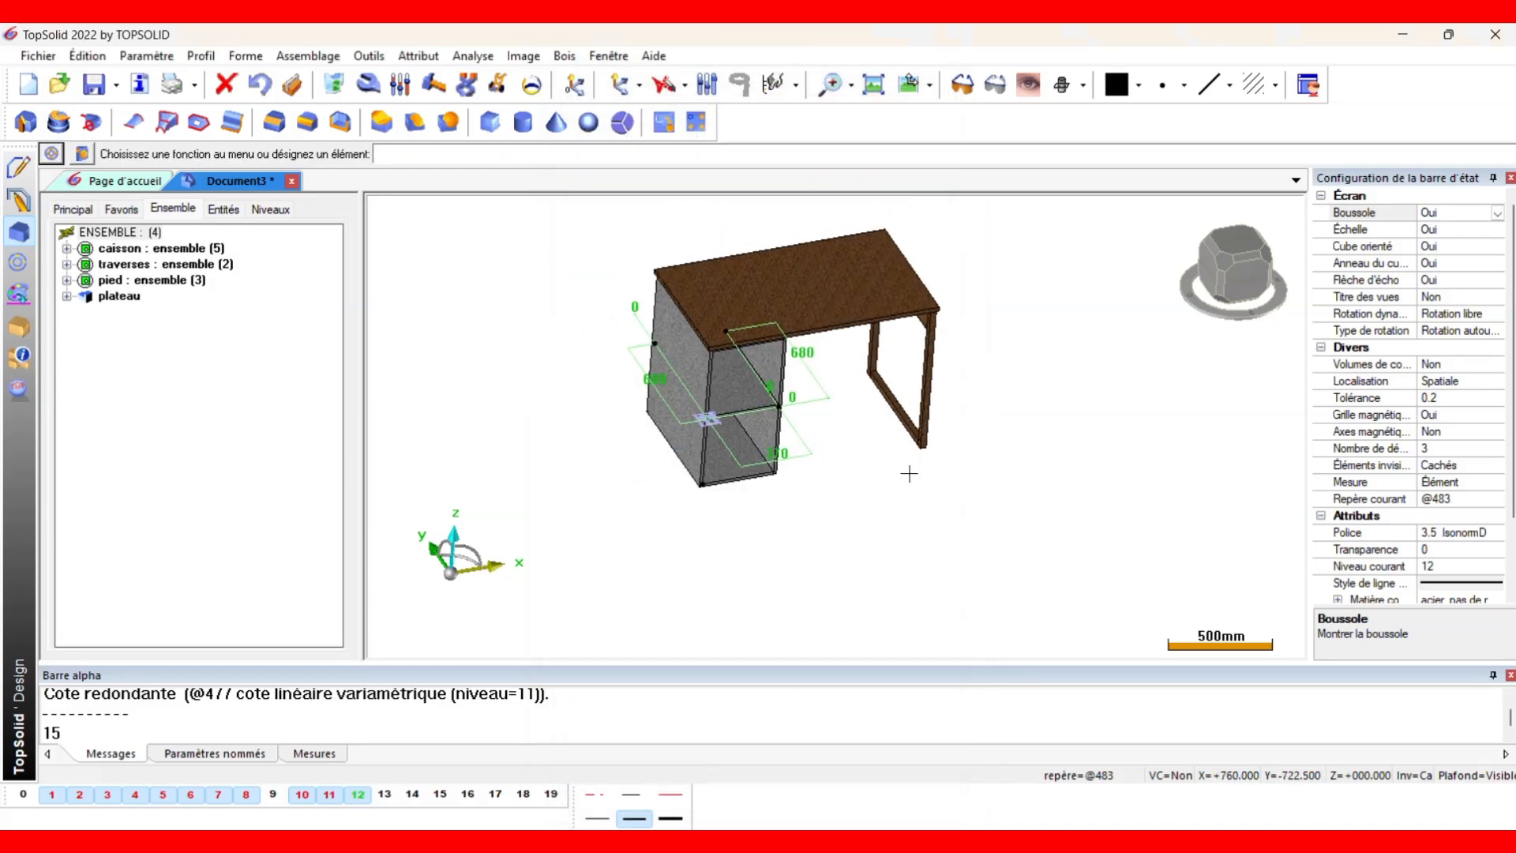
{"action": "middle_click_drag", "start_coordinate": [896, 496], "coordinate": [813, 474]}
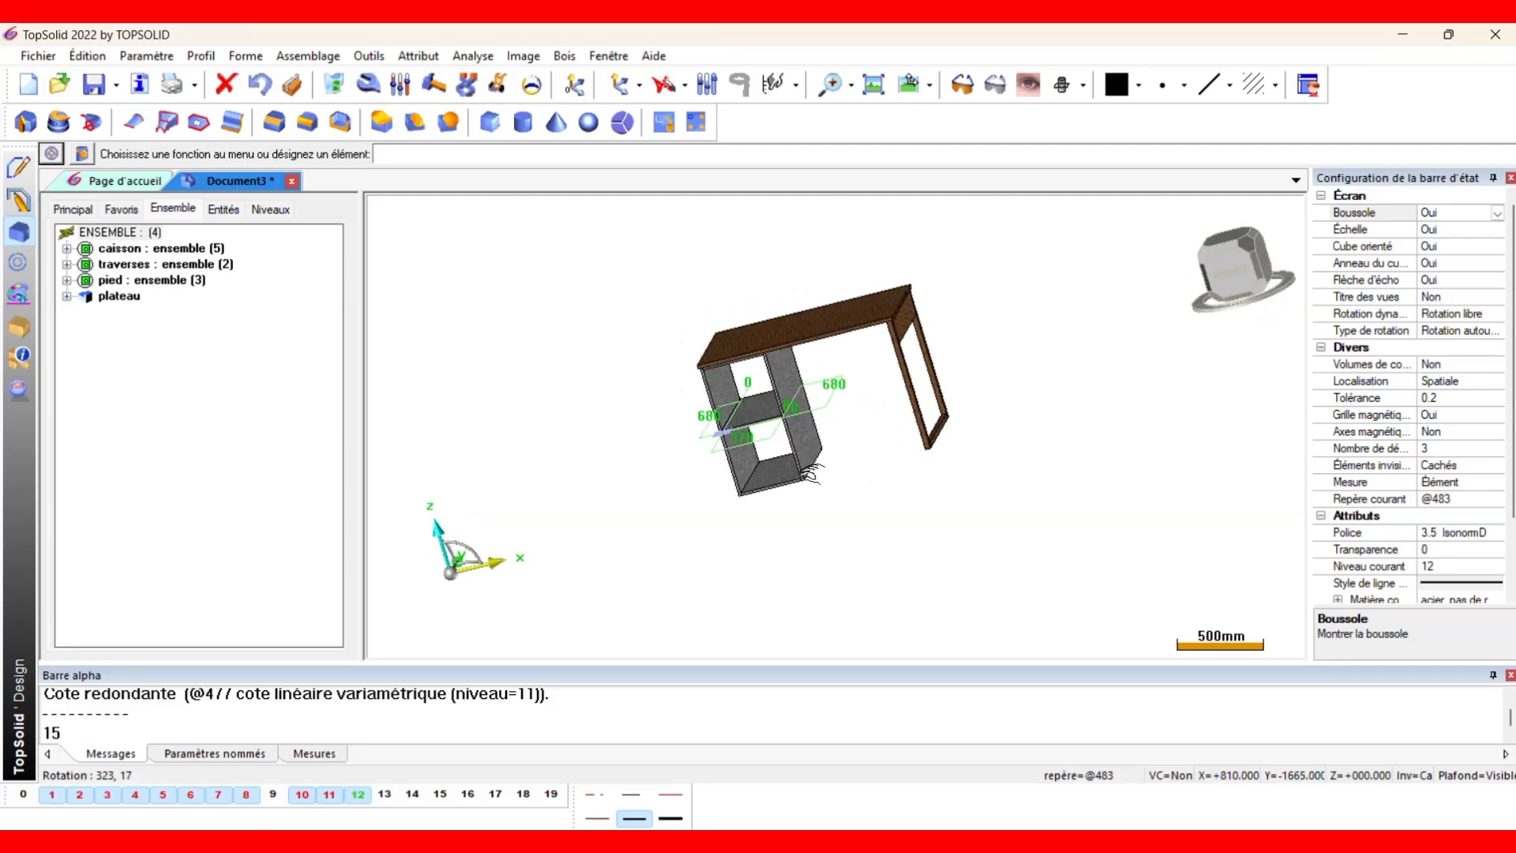
{"action": "middle_click_drag", "start_coordinate": [984, 481], "coordinate": [856, 494]}
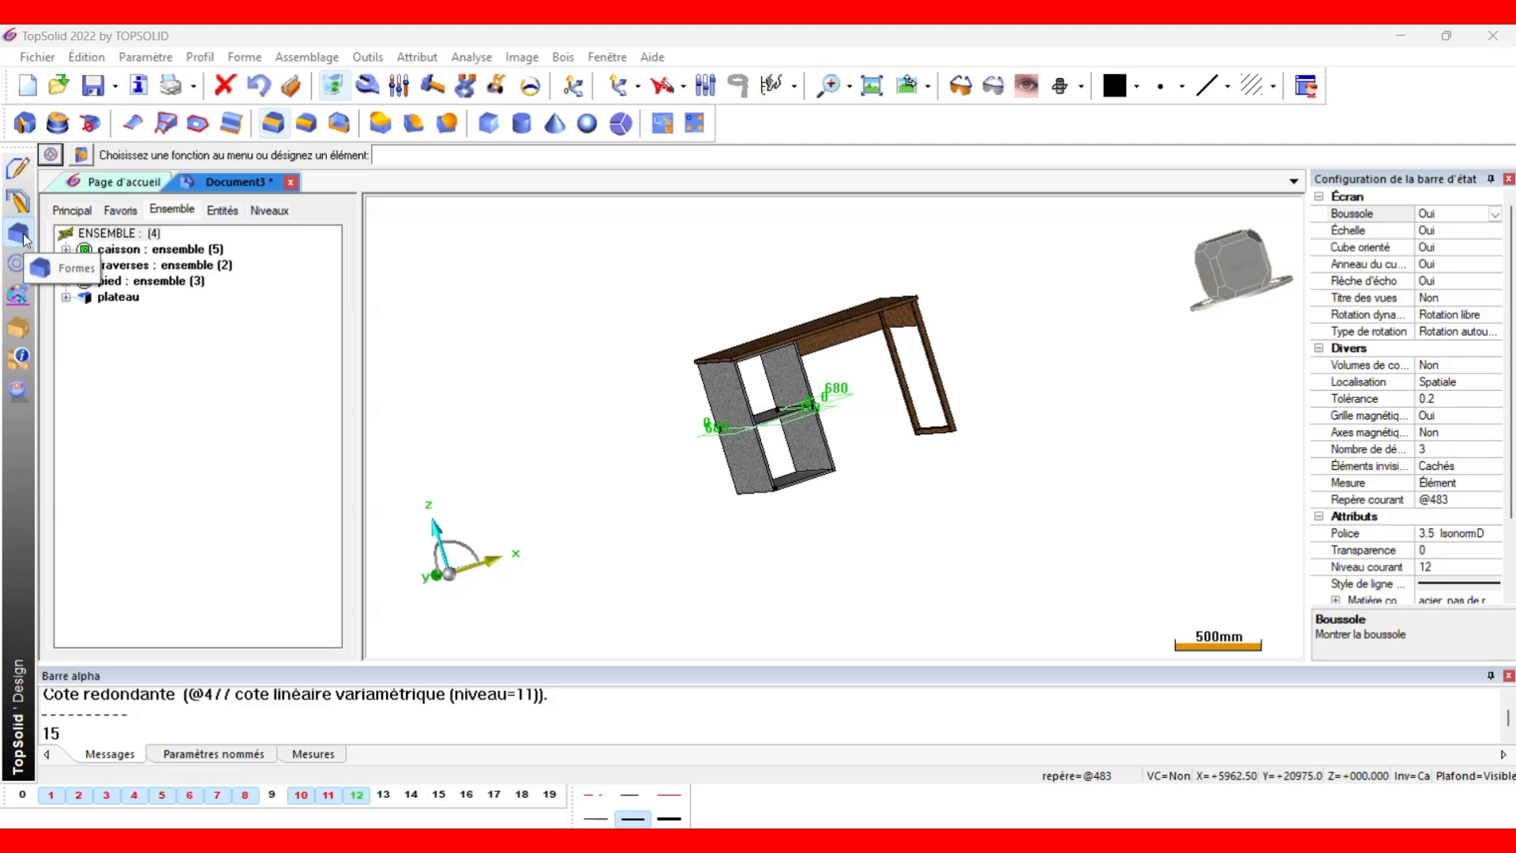
Start a single-radius 10 mm fillet on the plateau's upper edges along the caisson side and the front.
{"action": "left_click", "coordinate": [307, 124]}
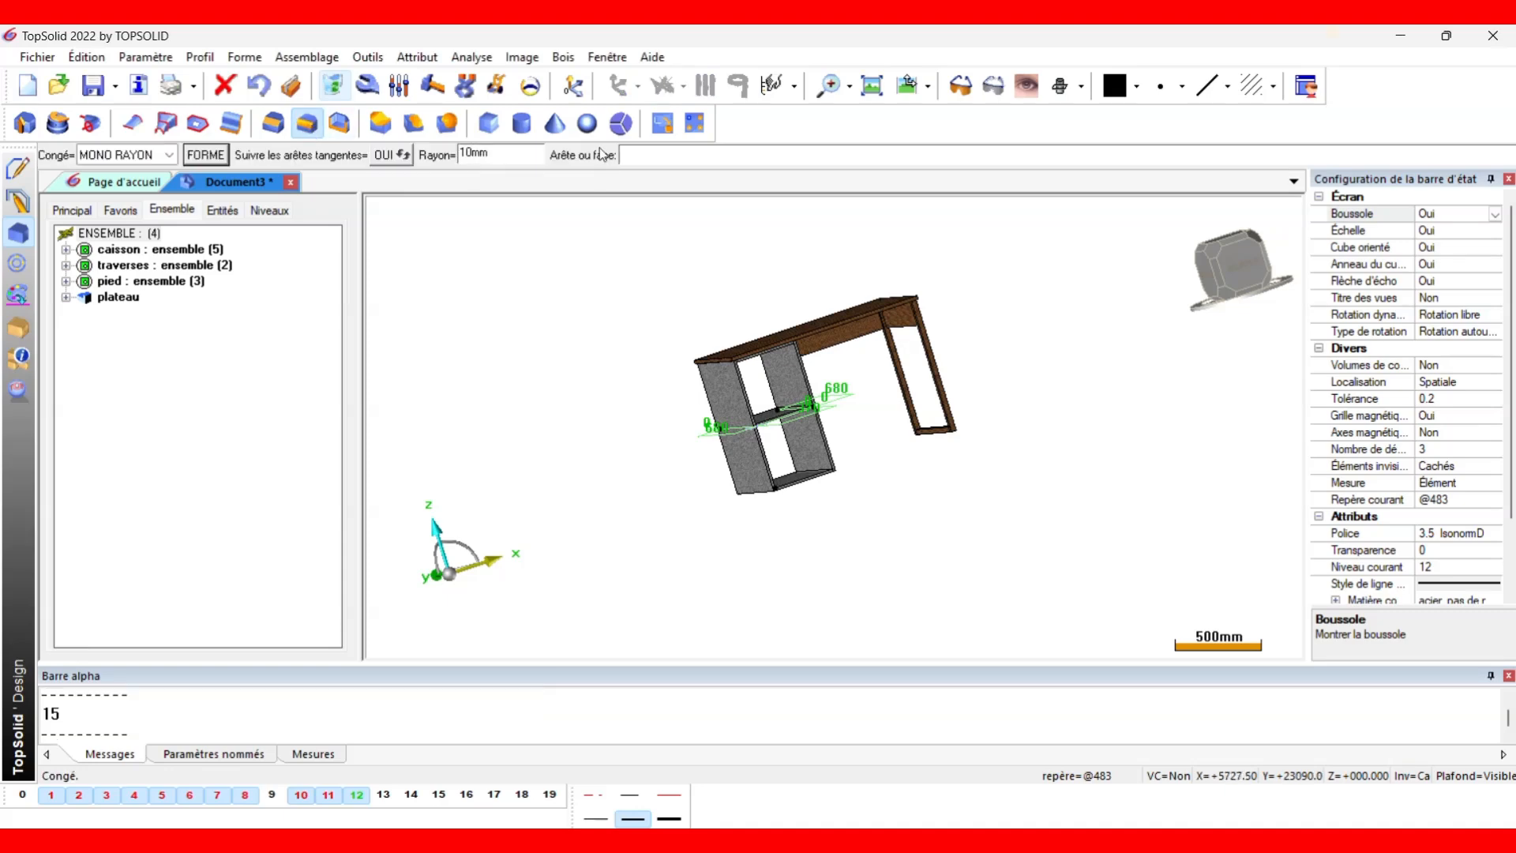
{"action": "scroll", "coordinate": [695, 370], "scroll_direction": "down", "scroll_amount": 1}
{"action": "scroll", "coordinate": [695, 369], "scroll_direction": "down", "scroll_amount": 1}
{"action": "scroll", "coordinate": [695, 370], "scroll_direction": "up", "scroll_amount": 7}
{"action": "middle_click_drag", "start_coordinate": [831, 330], "coordinate": [882, 346]}
{"action": "scroll", "coordinate": [839, 405], "scroll_direction": "up", "scroll_amount": 2}
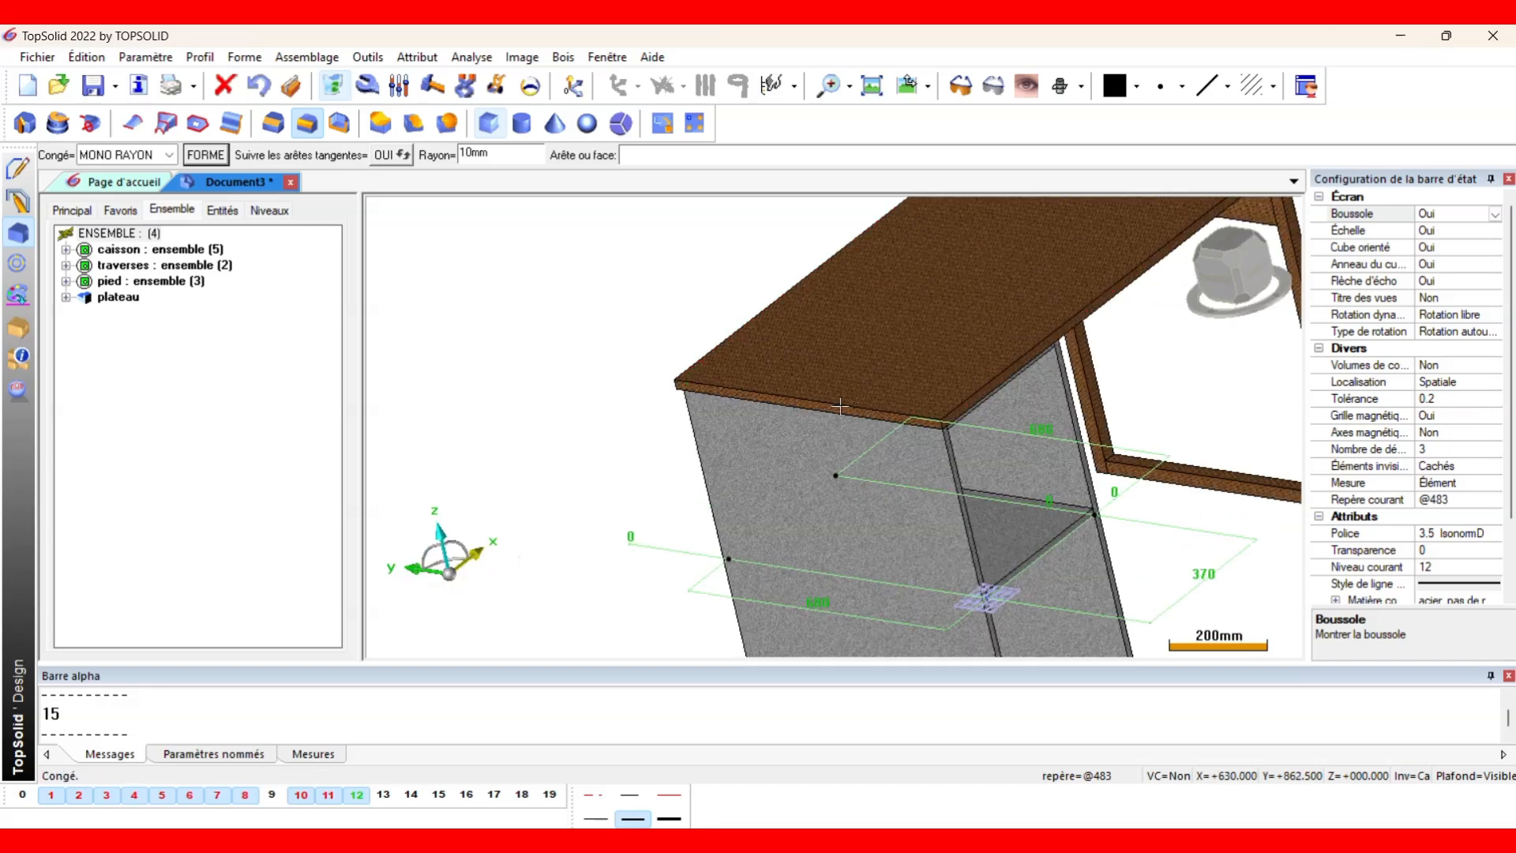
{"action": "scroll", "coordinate": [834, 404], "scroll_direction": "up", "scroll_amount": 2}
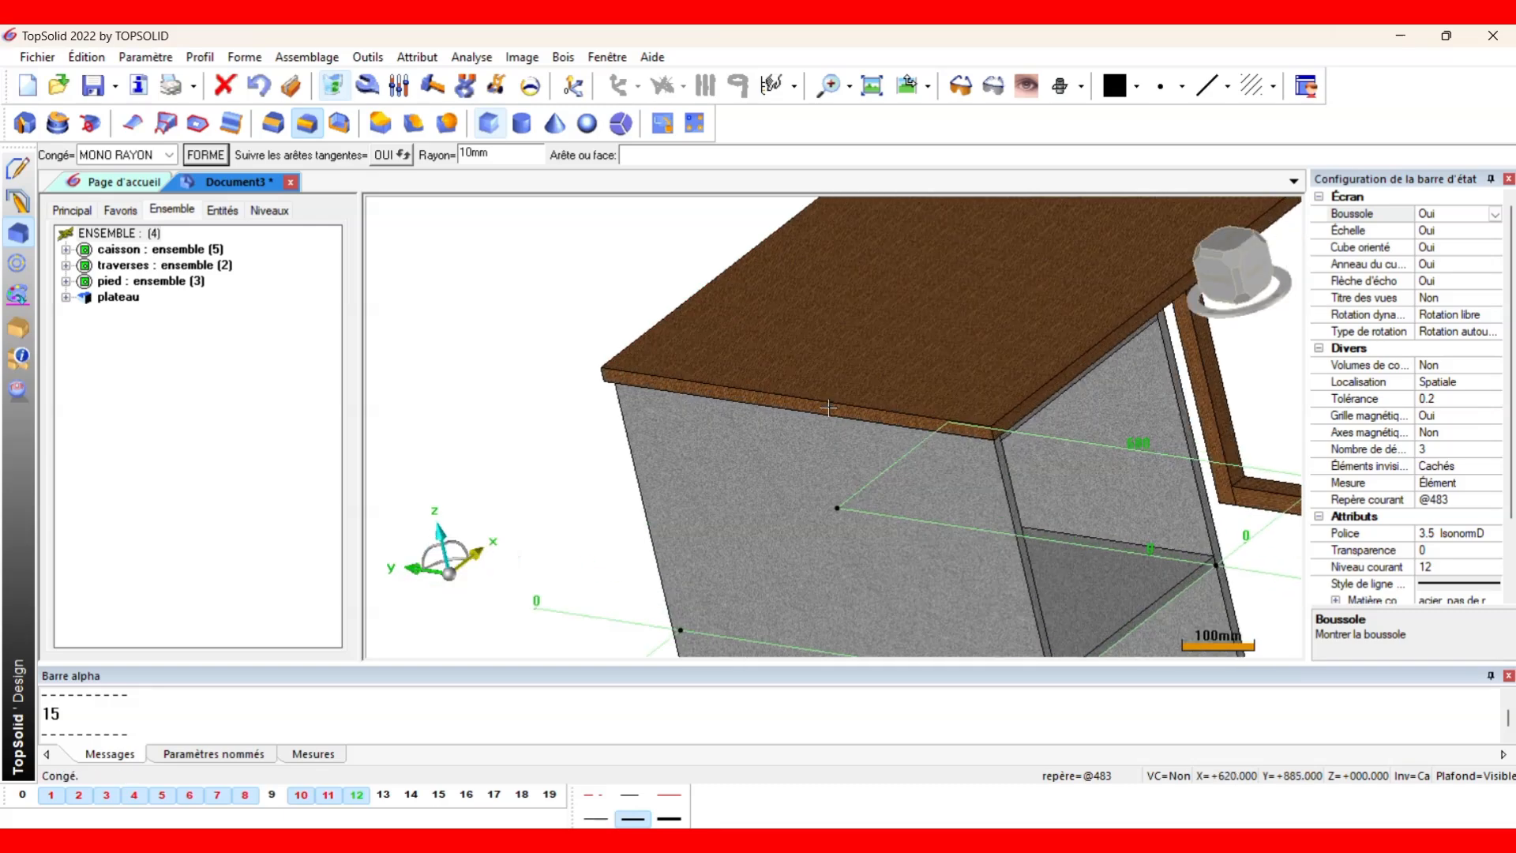
{"action": "left_click", "coordinate": [788, 399]}
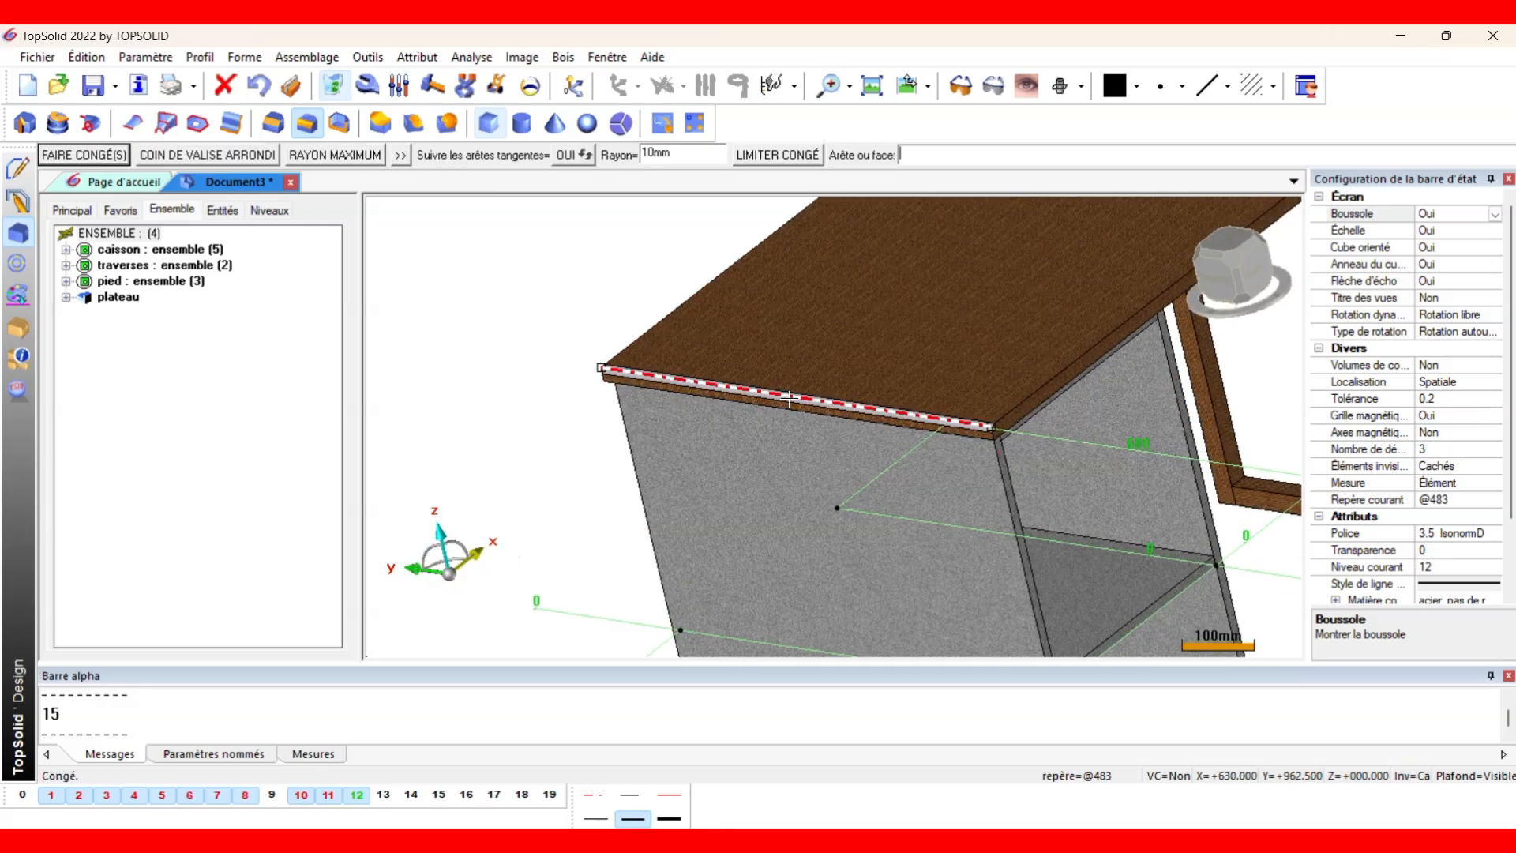
{"action": "left_click", "coordinate": [1024, 399]}
Add the plateau's upper edge on the pied side to the 10 mm fillet selection.
{"action": "scroll", "coordinate": [904, 386], "scroll_direction": "down", "scroll_amount": 5}
{"action": "middle_click_drag", "start_coordinate": [959, 379], "coordinate": [876, 384]}
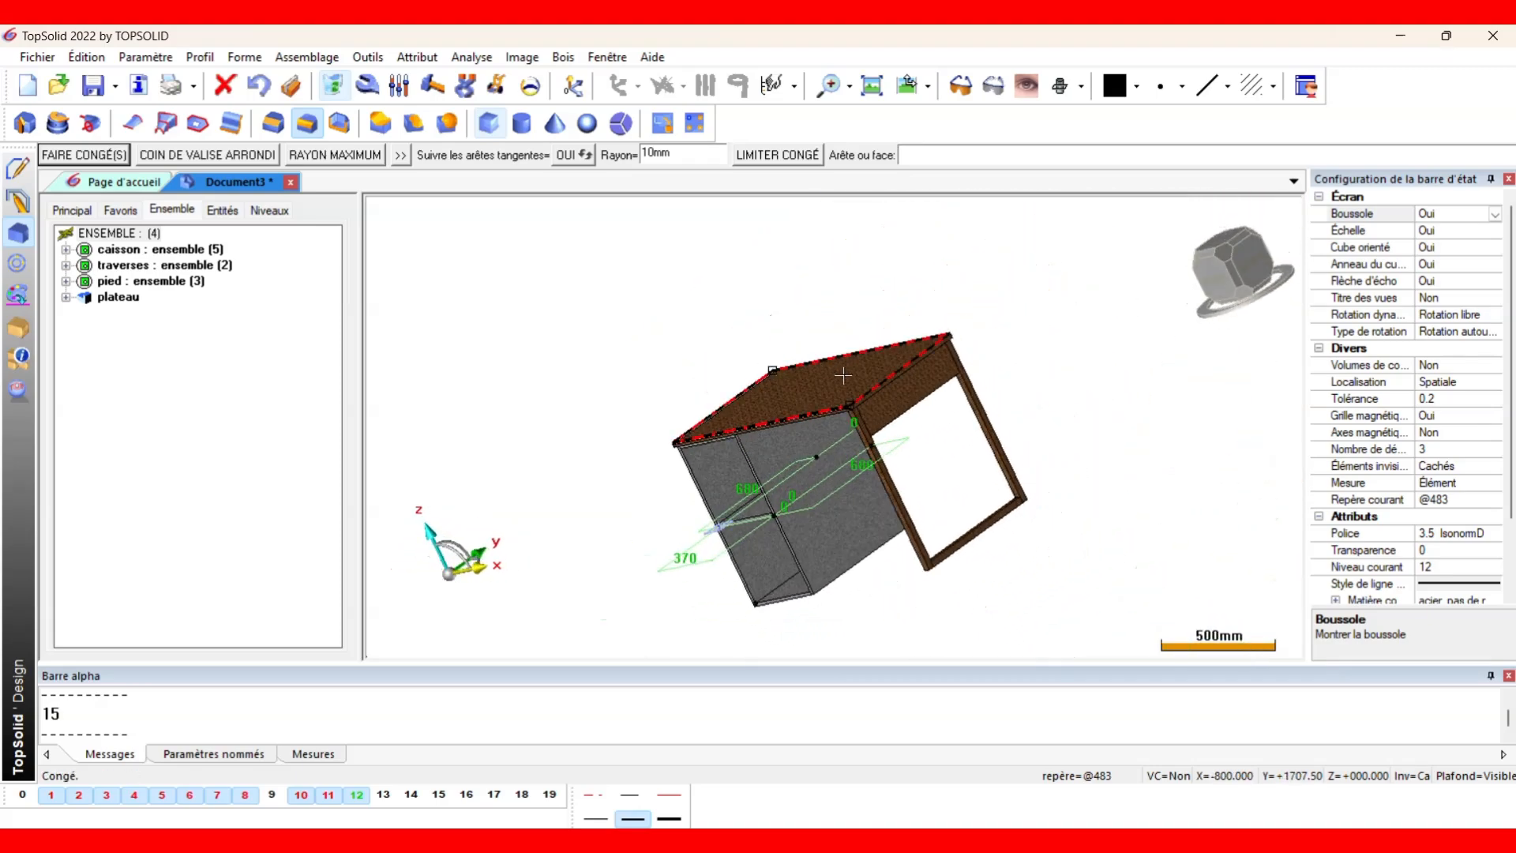
{"action": "scroll", "coordinate": [876, 383], "scroll_direction": "up", "scroll_amount": 3}
{"action": "scroll", "coordinate": [877, 384], "scroll_direction": "up", "scroll_amount": 2}
{"action": "left_click", "coordinate": [882, 408]}
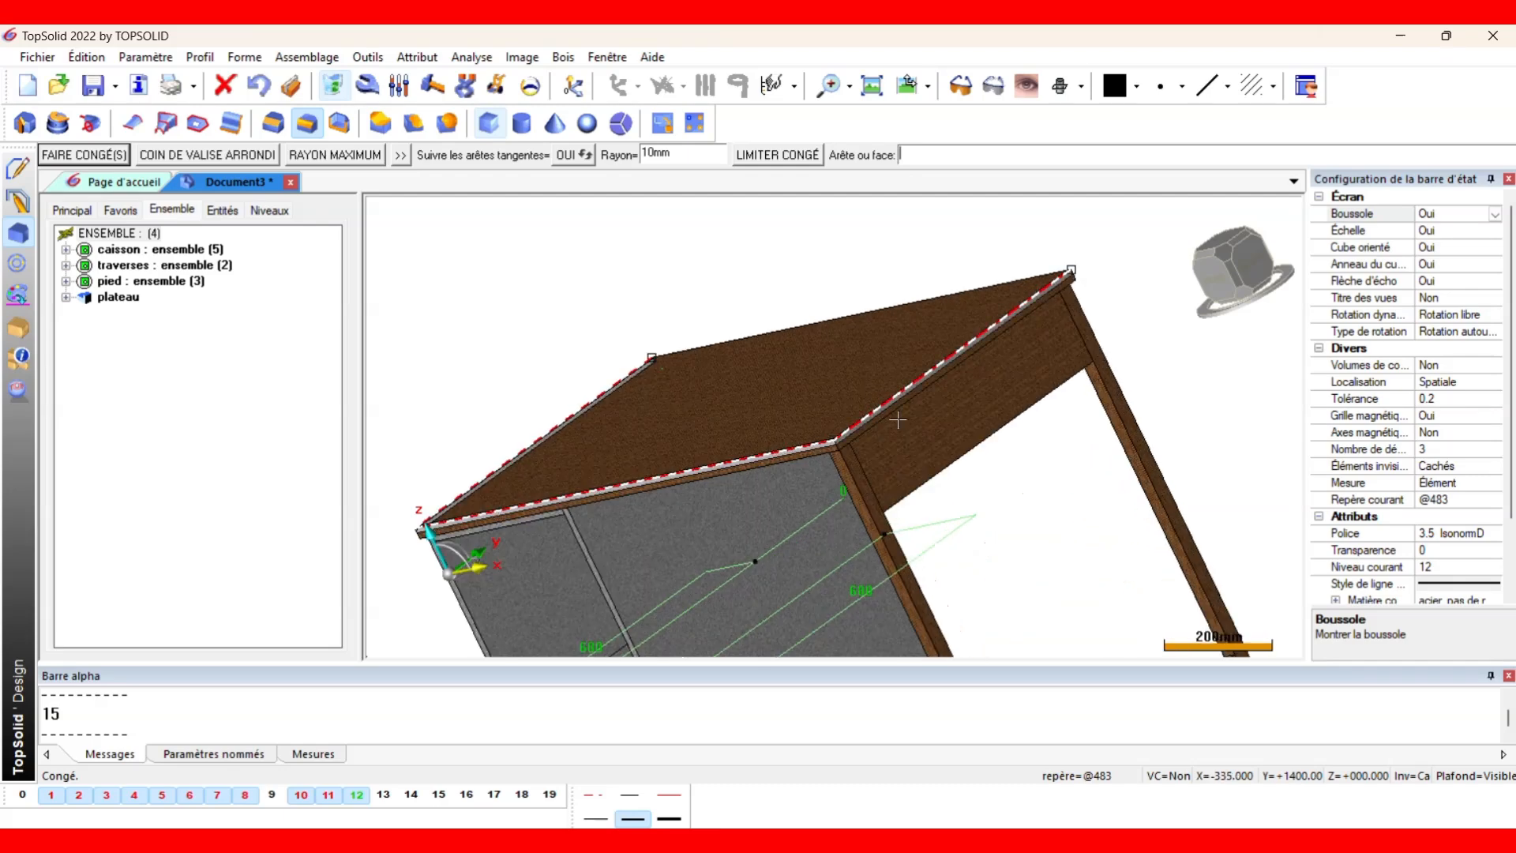
Add the plateau's lower edges on the pied side, front and caisson side, and create the 10 mm fillets.
{"action": "scroll", "coordinate": [906, 401], "scroll_direction": "up", "scroll_amount": 4}
{"action": "left_click", "coordinate": [910, 394]}
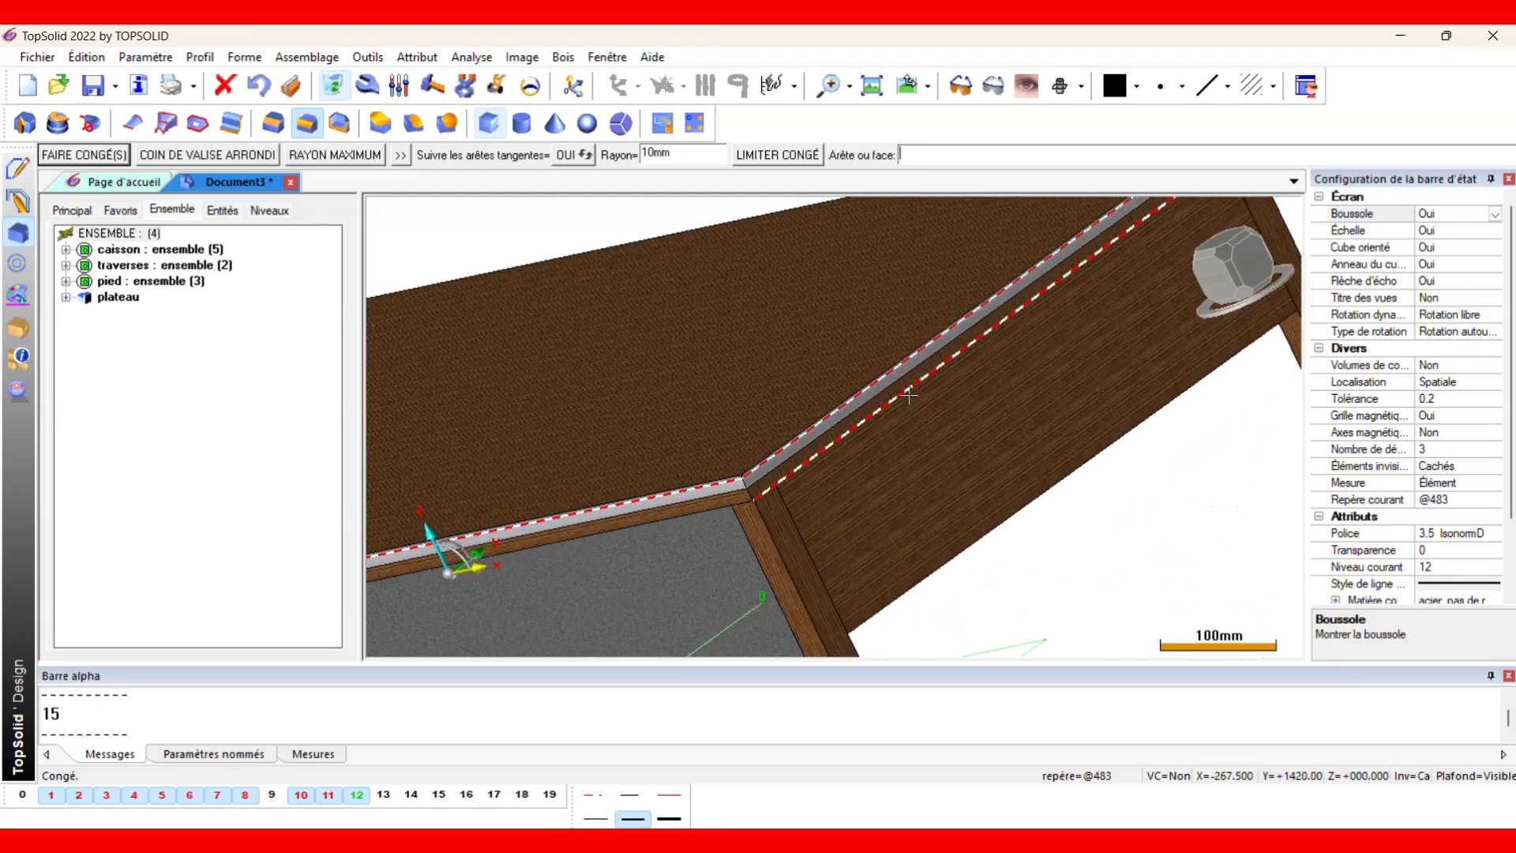
{"action": "left_click", "coordinate": [799, 534]}
{"action": "scroll", "coordinate": [799, 534], "scroll_direction": "down", "scroll_amount": 5}
{"action": "middle_click_drag", "start_coordinate": [645, 436], "coordinate": [813, 414]}
{"action": "scroll", "coordinate": [773, 533], "scroll_direction": "up", "scroll_amount": 5}
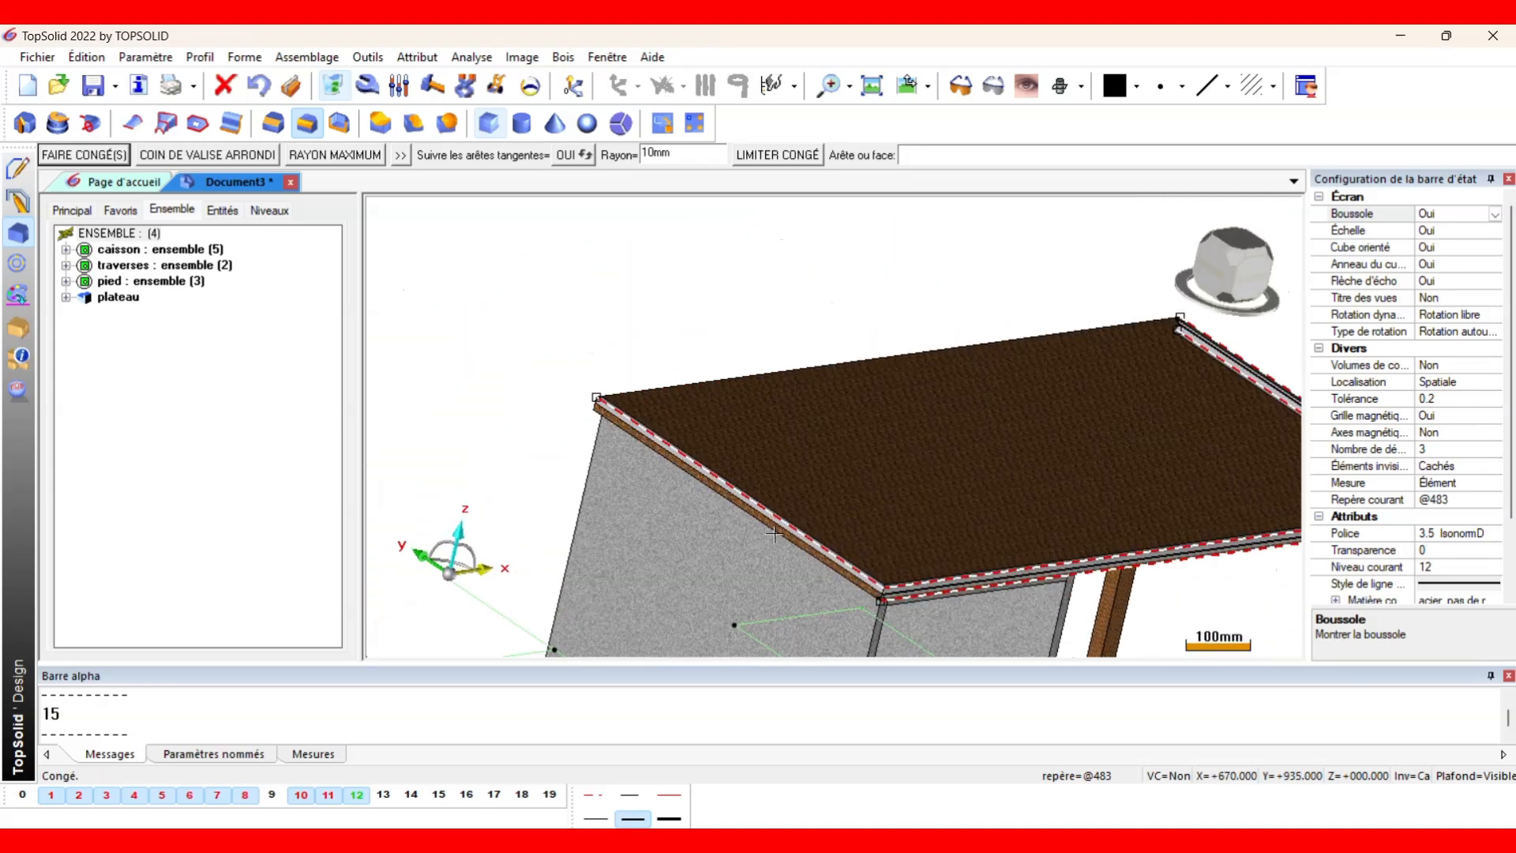
{"action": "scroll", "coordinate": [780, 538], "scroll_direction": "up", "scroll_amount": 3}
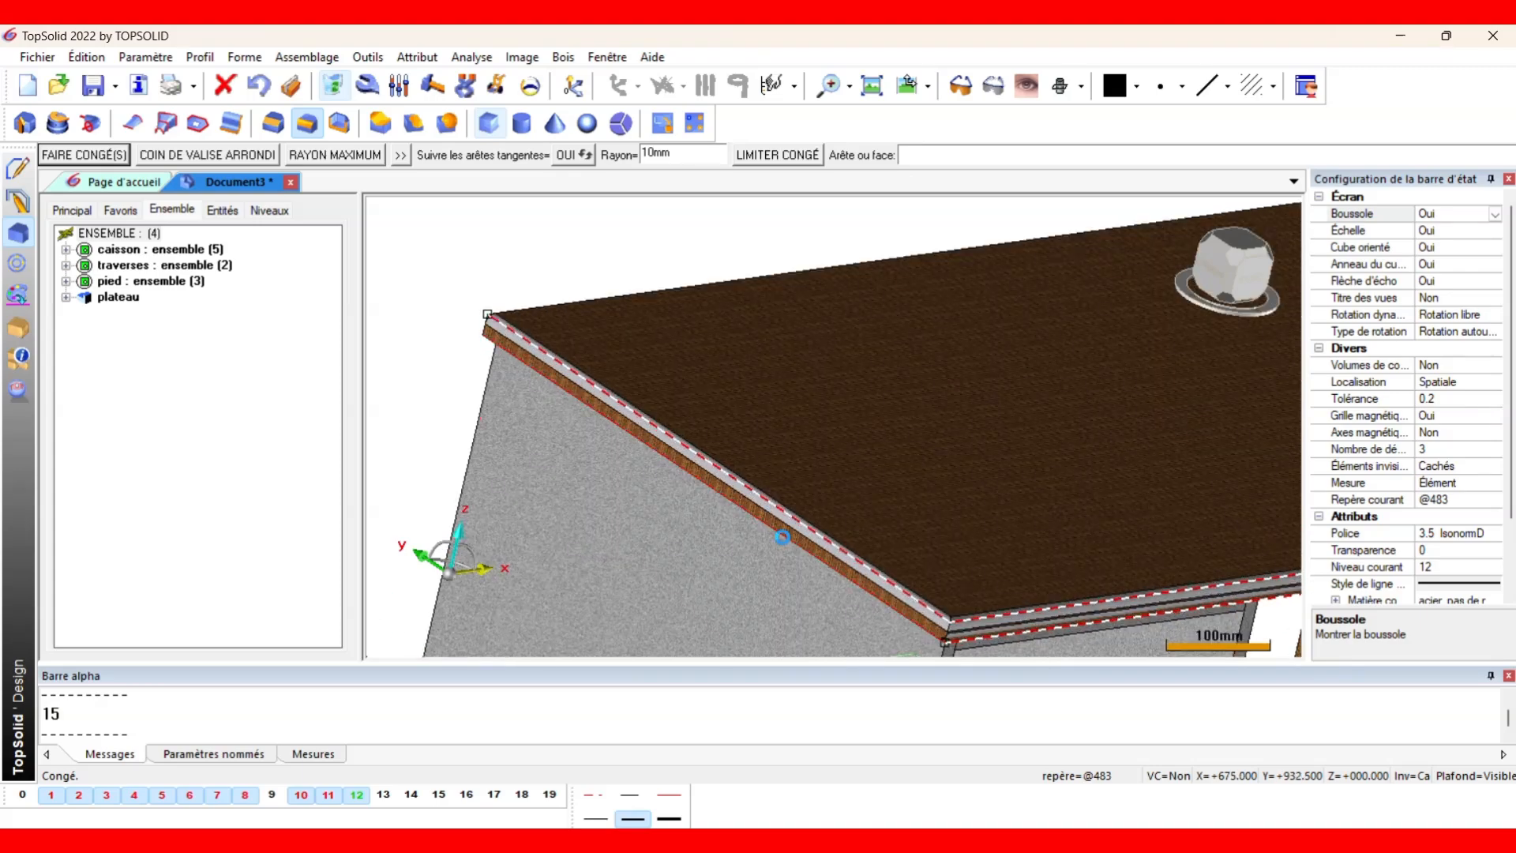
{"action": "middle_click_drag", "start_coordinate": [907, 501], "coordinate": [792, 487]}
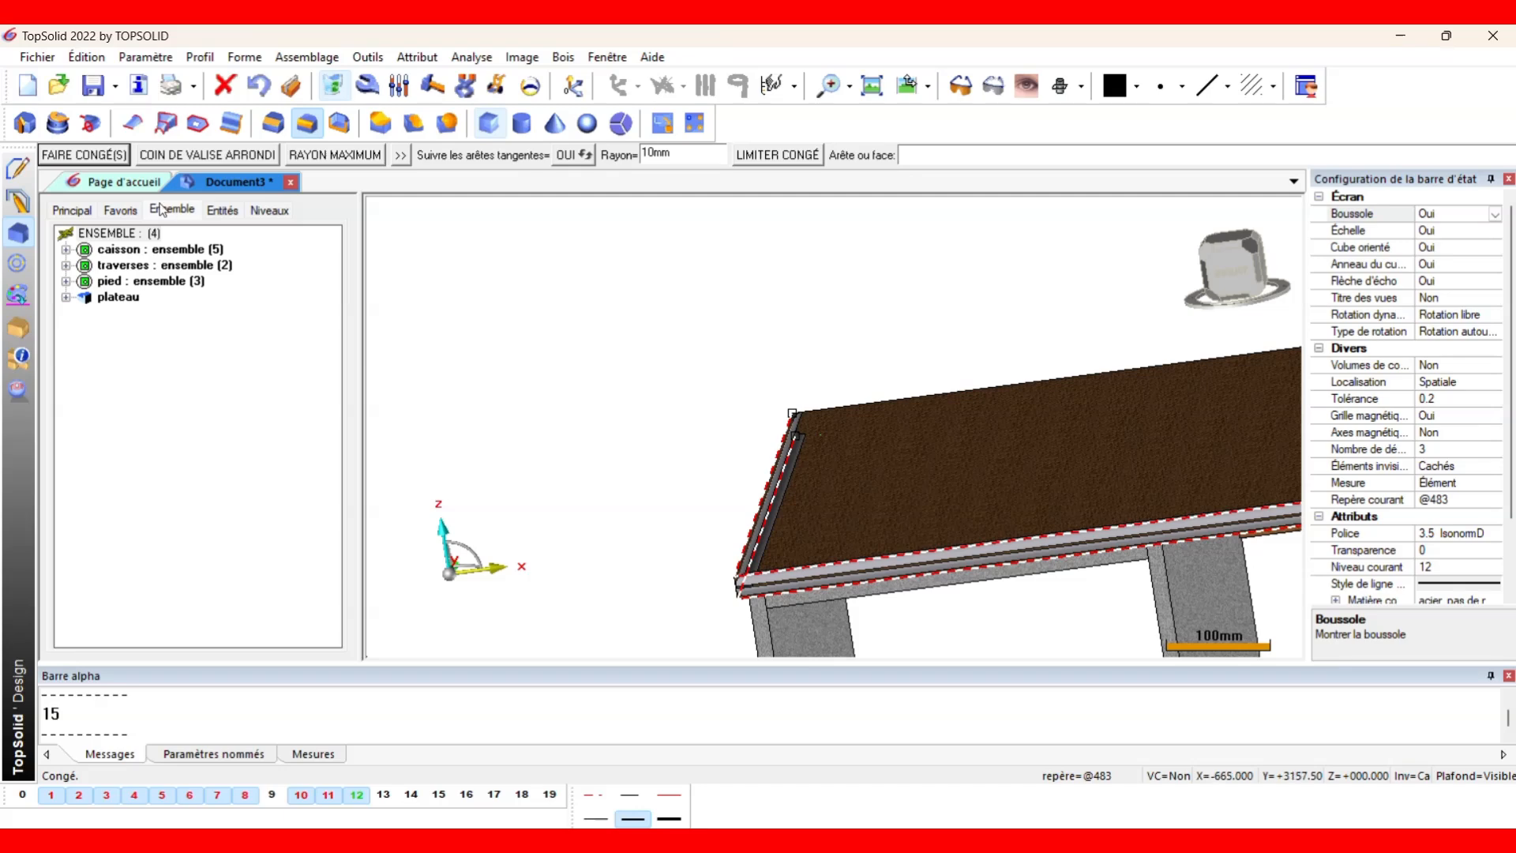
{"action": "left_click", "coordinate": [101, 160]}
In top view, place a drilling on the plateau's upper face near the rear caisson-side corner, about 57.5 mm from the side and 65 mm from the rear.
{"action": "scroll", "coordinate": [685, 530], "scroll_direction": "down", "scroll_amount": 2}
{"action": "middle_click_drag", "start_coordinate": [651, 540], "coordinate": [663, 507]}
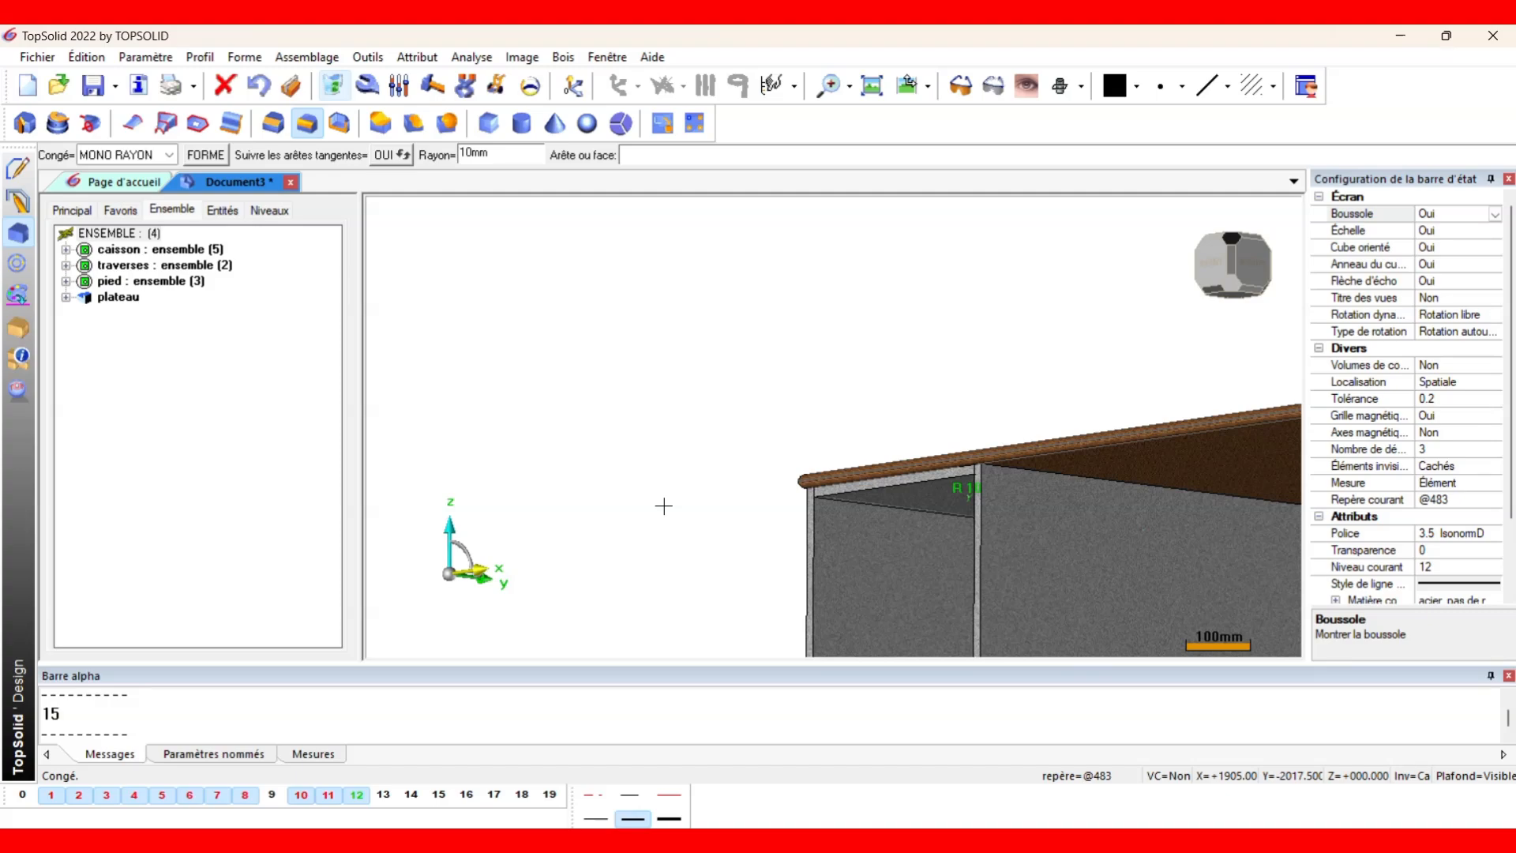
{"action": "middle_click_drag", "start_coordinate": [745, 355], "coordinate": [840, 425]}
{"action": "scroll", "coordinate": [839, 425], "scroll_direction": "down", "scroll_amount": 3}
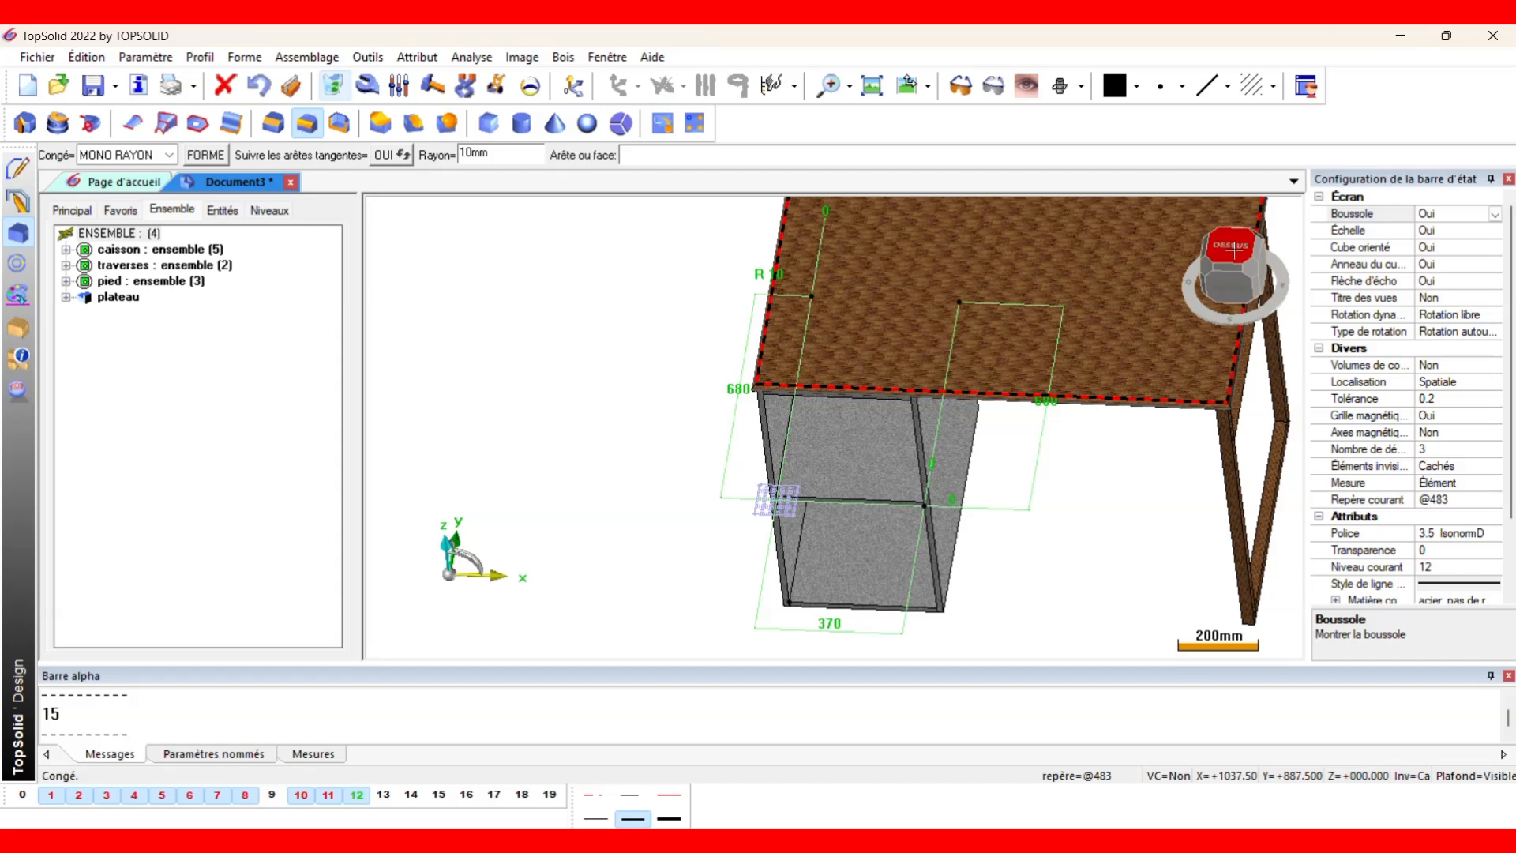
{"action": "left_click", "coordinate": [1233, 247]}
{"action": "scroll", "coordinate": [553, 290], "scroll_direction": "up", "scroll_amount": 1}
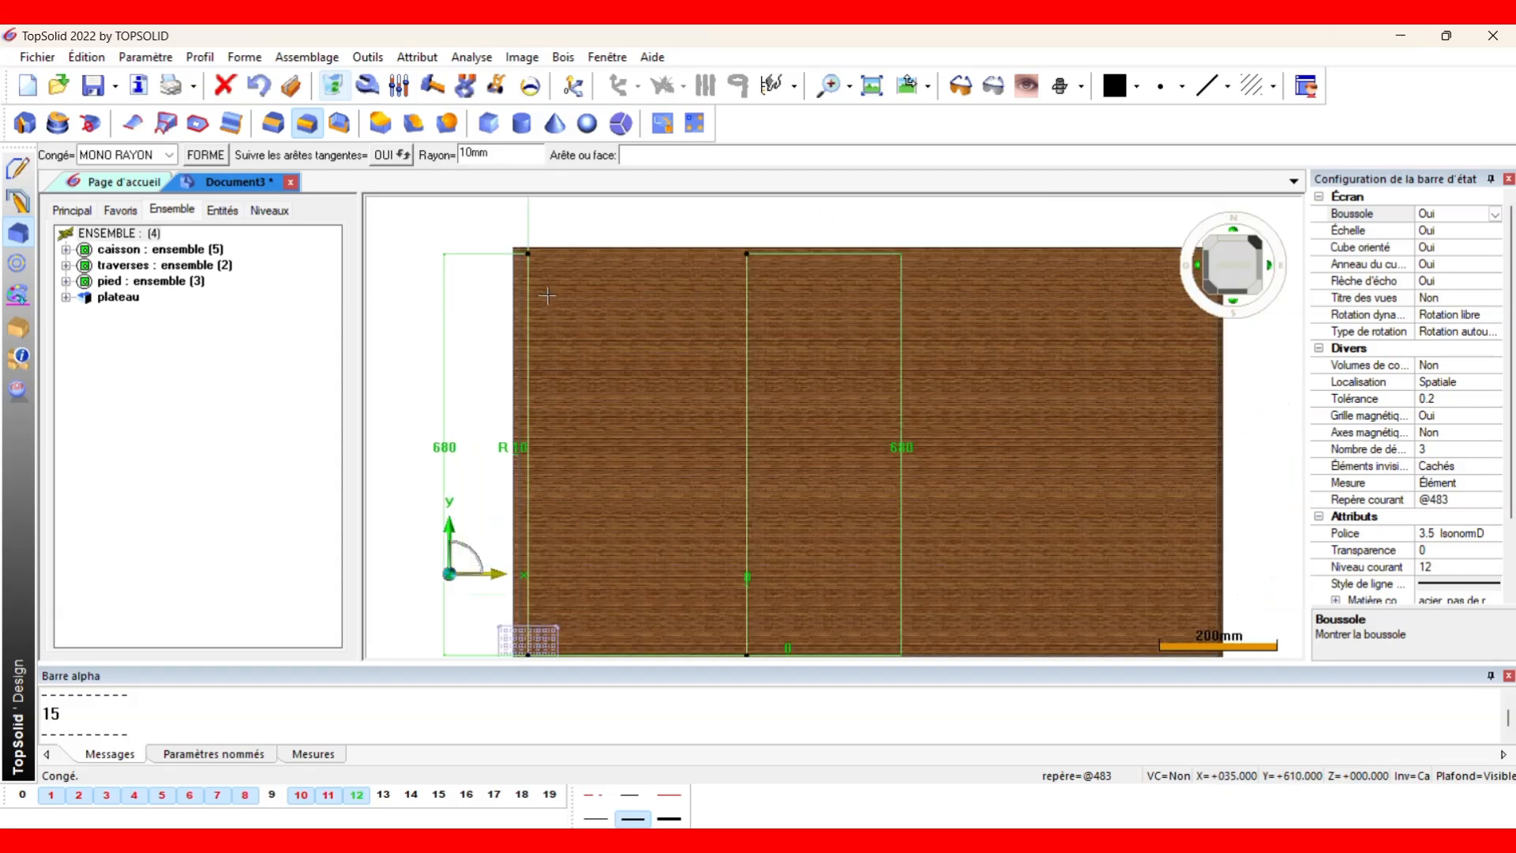
{"action": "left_click", "coordinate": [15, 325]}
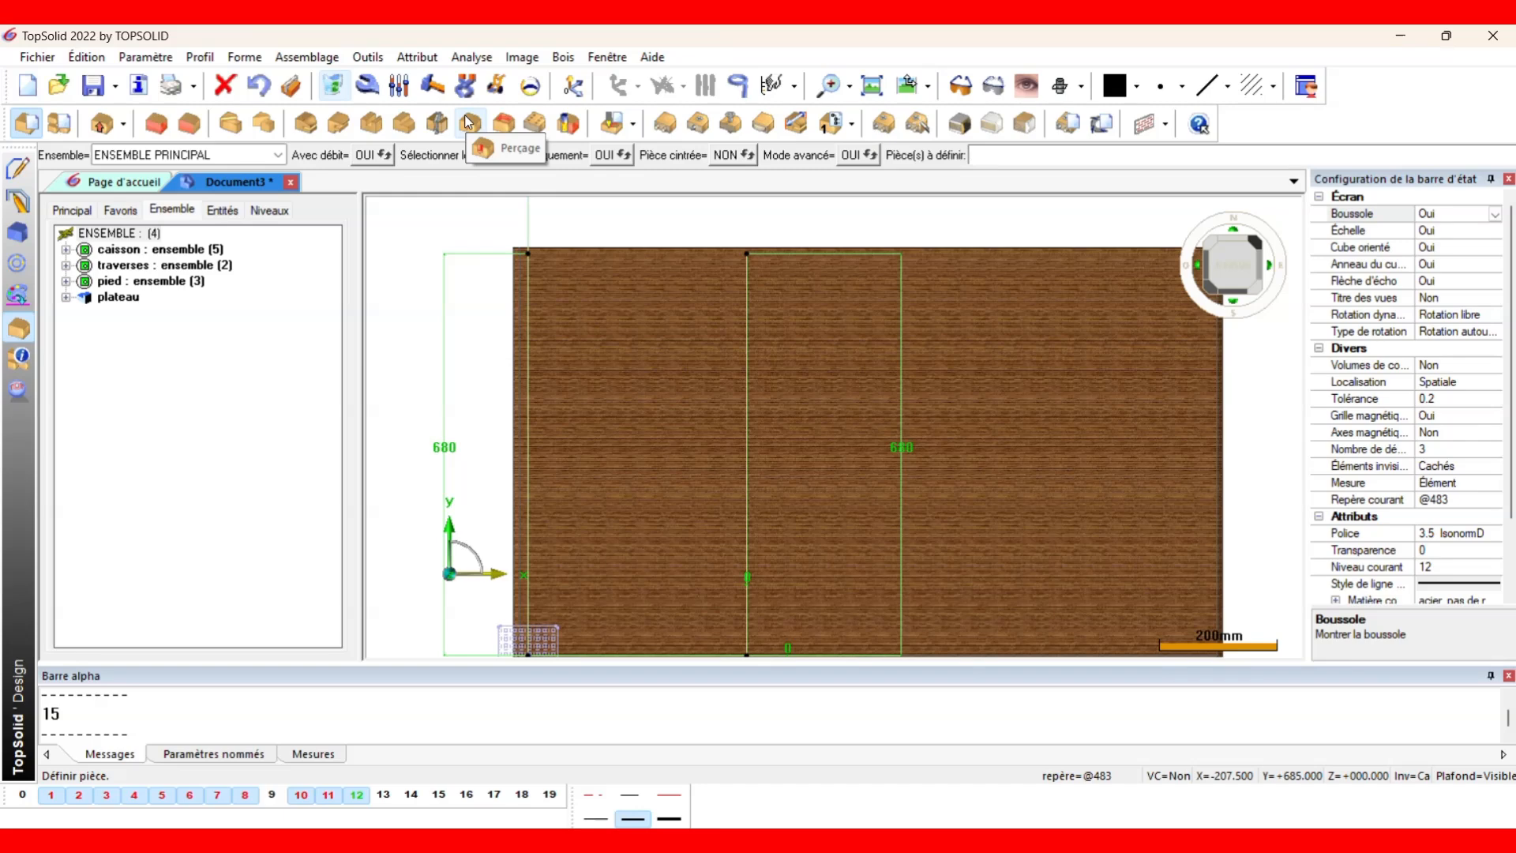
{"action": "left_click", "coordinate": [470, 124]}
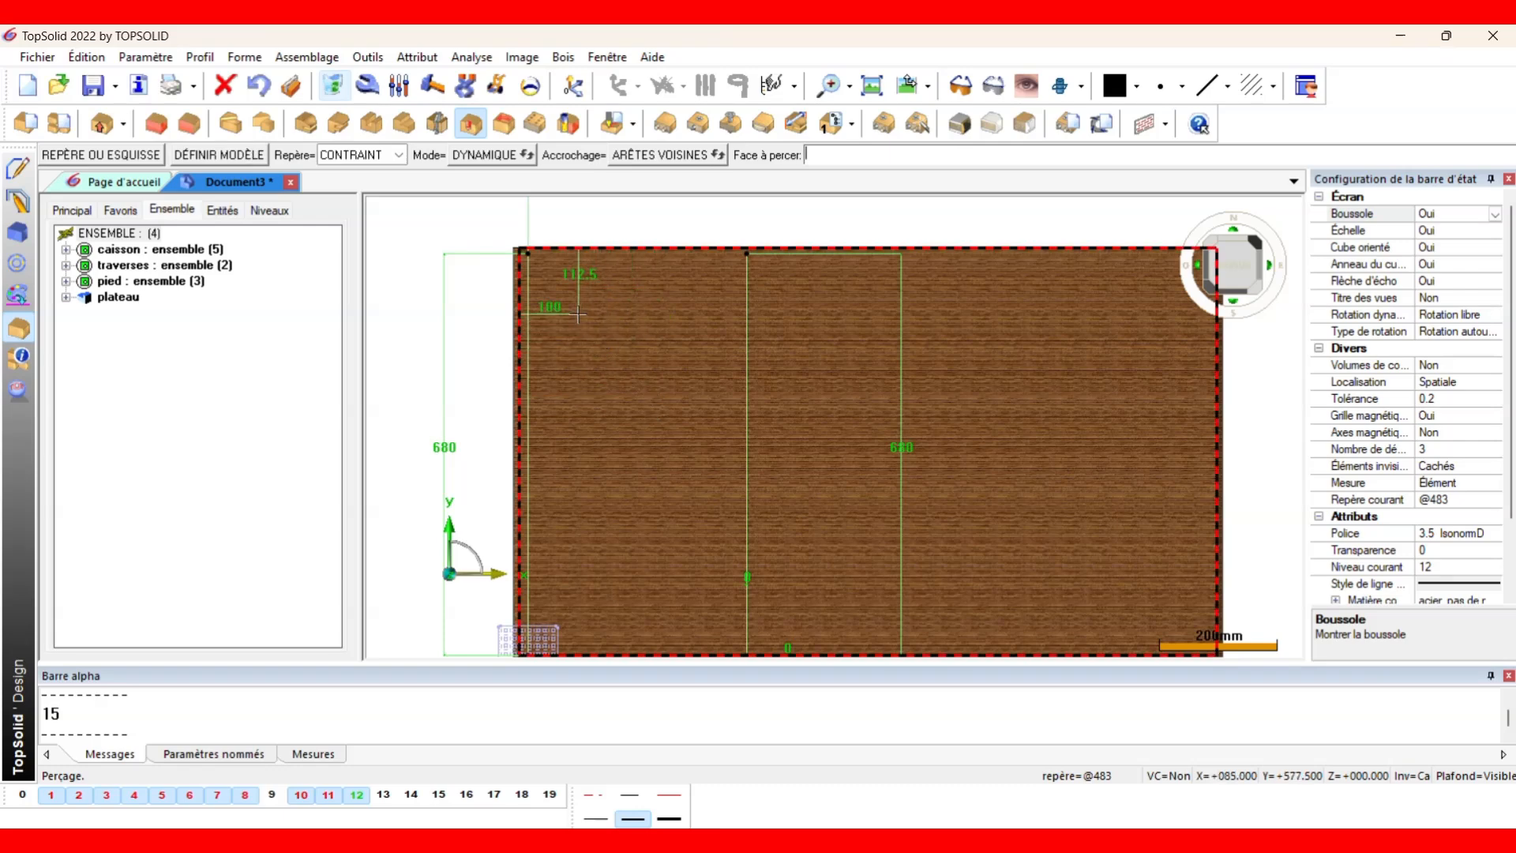
{"action": "scroll", "coordinate": [578, 313], "scroll_direction": "up", "scroll_amount": 5}
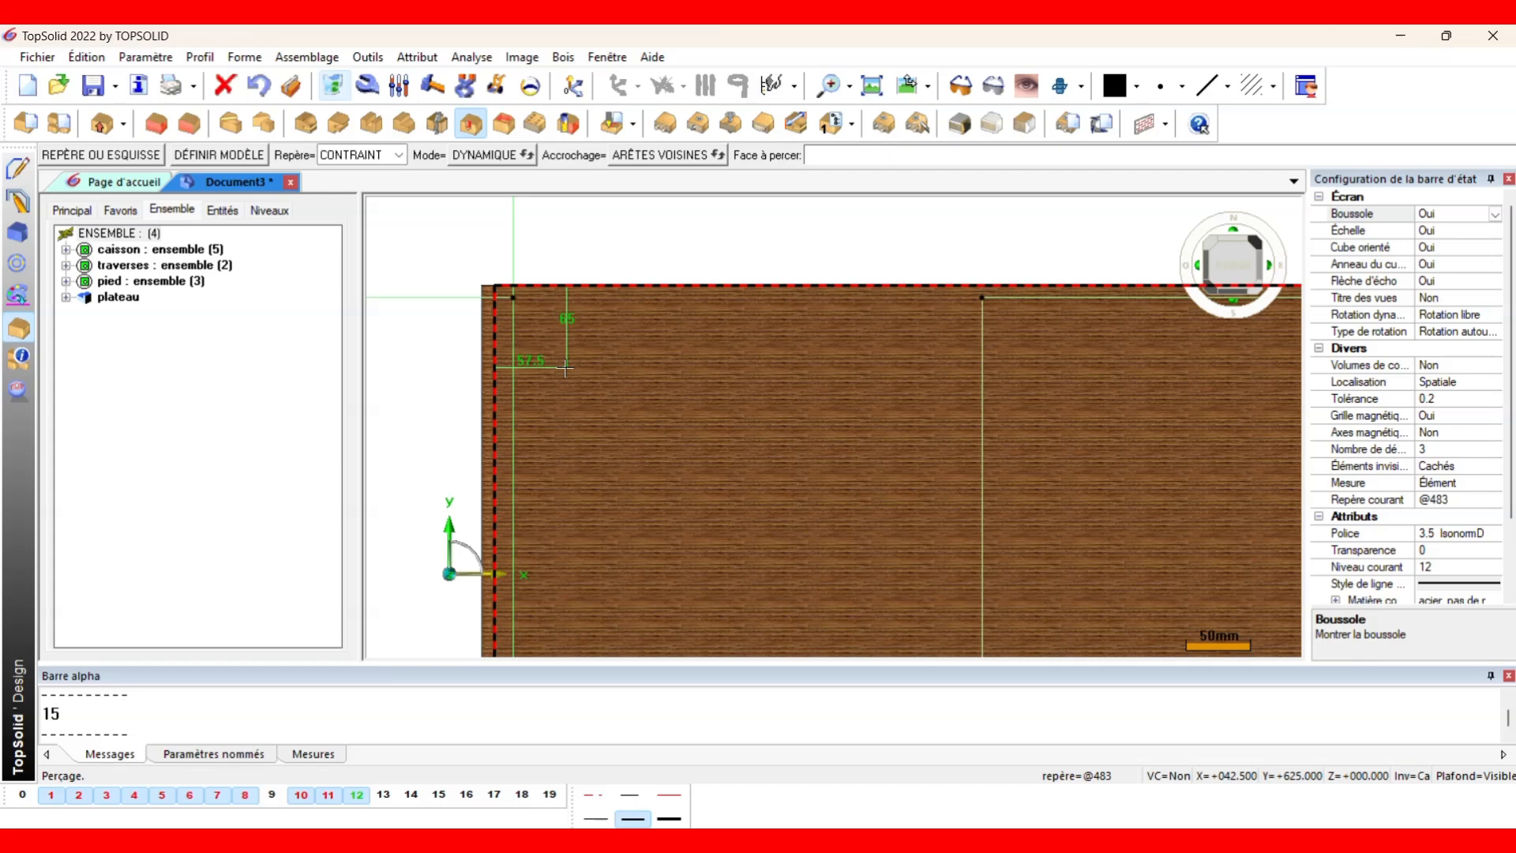
{"action": "left_click", "coordinate": [565, 367]}
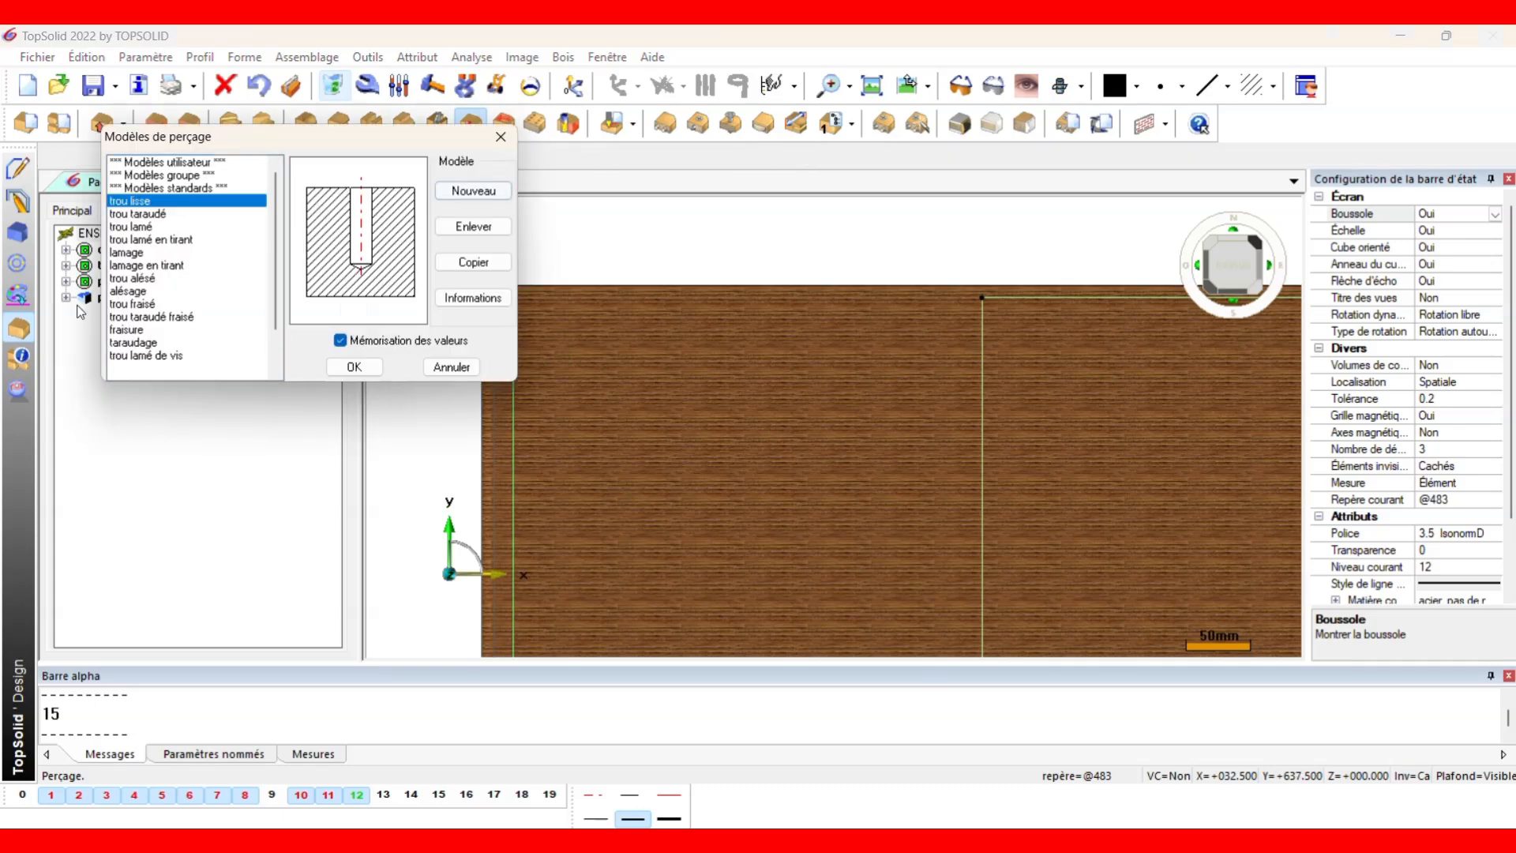
Define the drilling as a 45 mm diameter trou lisse with the Débouchant tout option.
{"action": "left_click", "coordinate": [354, 366]}
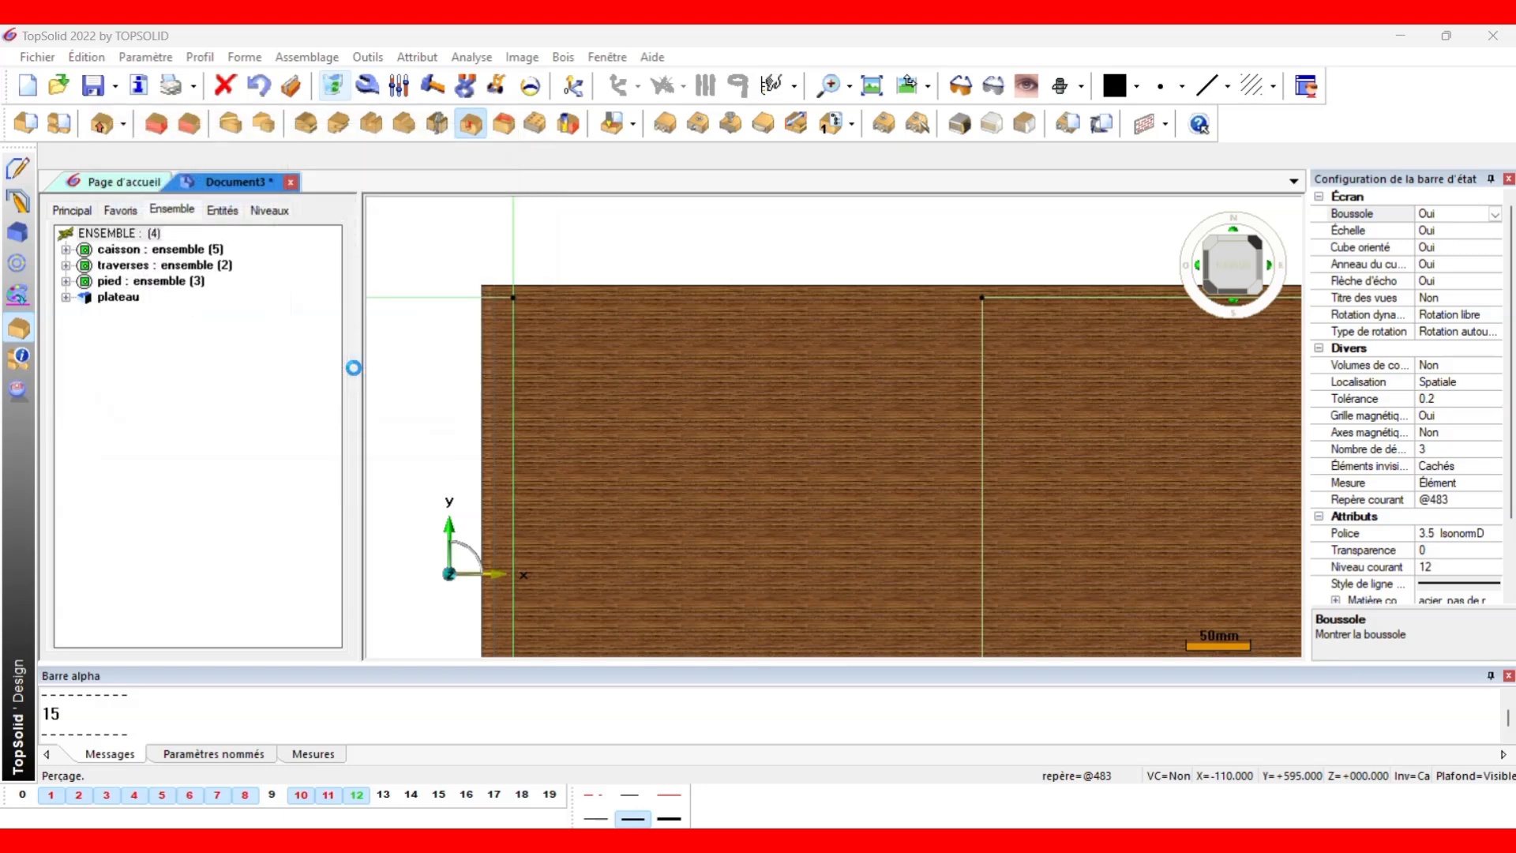
{"action": "left_click", "coordinate": [248, 187]}
{"action": "left_click", "coordinate": [247, 206]}
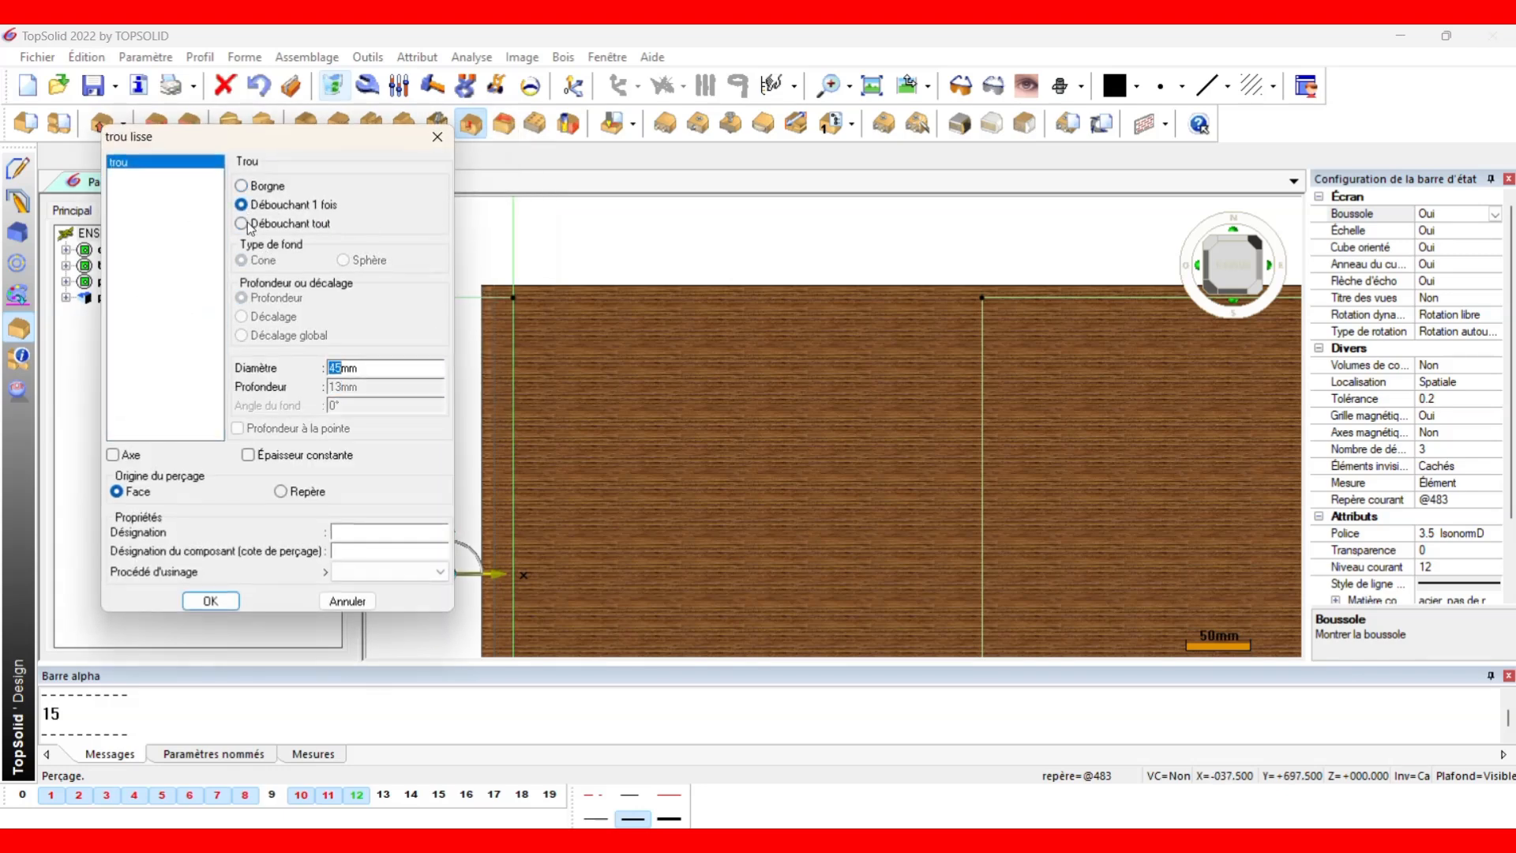
{"action": "left_click", "coordinate": [245, 224]}
{"action": "left_click", "coordinate": [232, 603]}
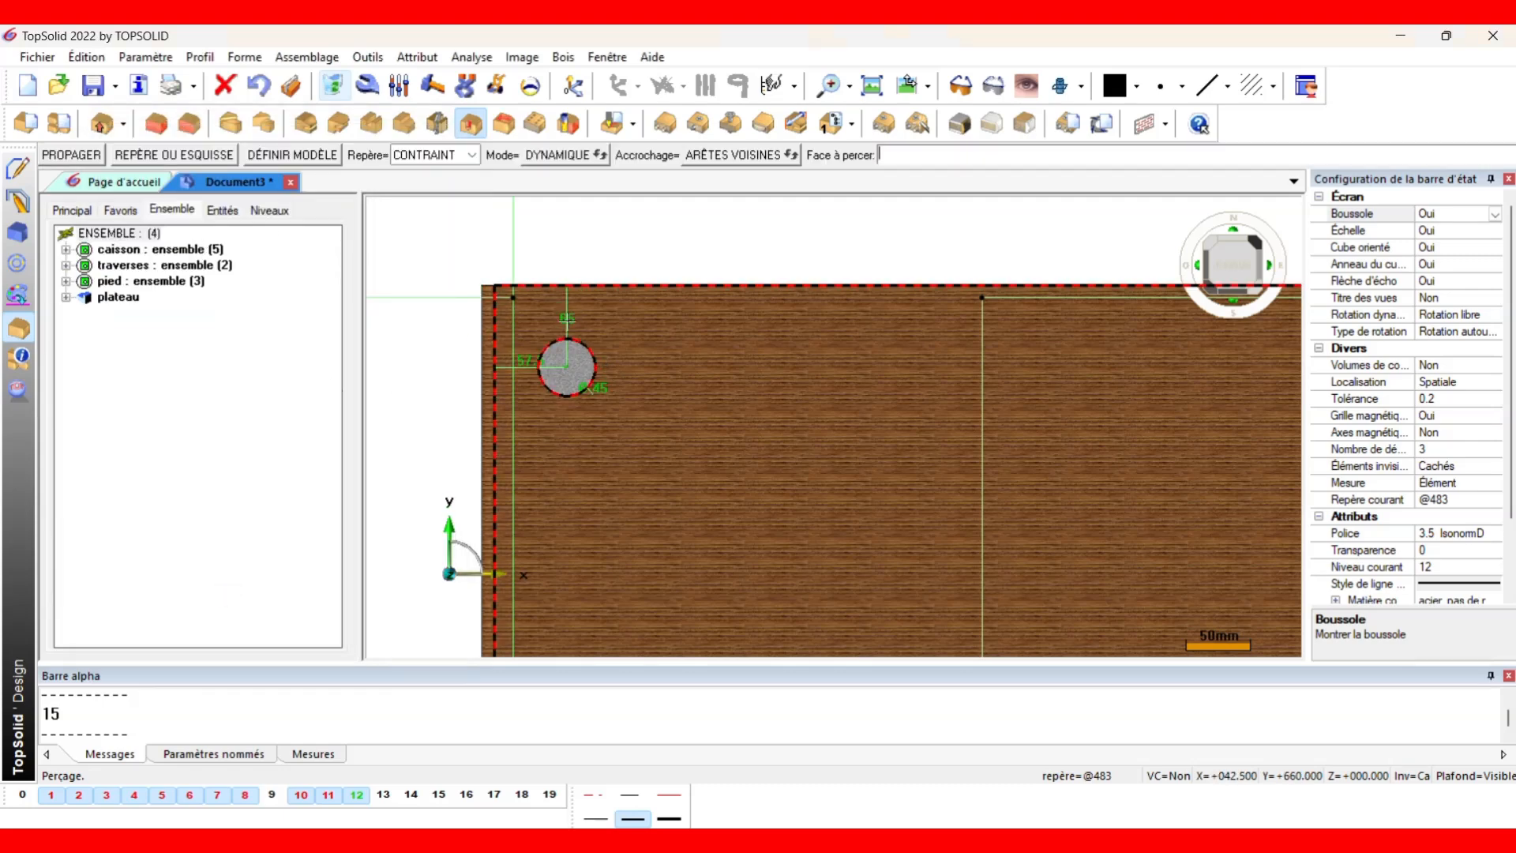
Set the hole's distance to the plateau's rear edge to 50 mm and to the caisson-side edge to 50-10 mm.
{"action": "left_click", "coordinate": [567, 318]}
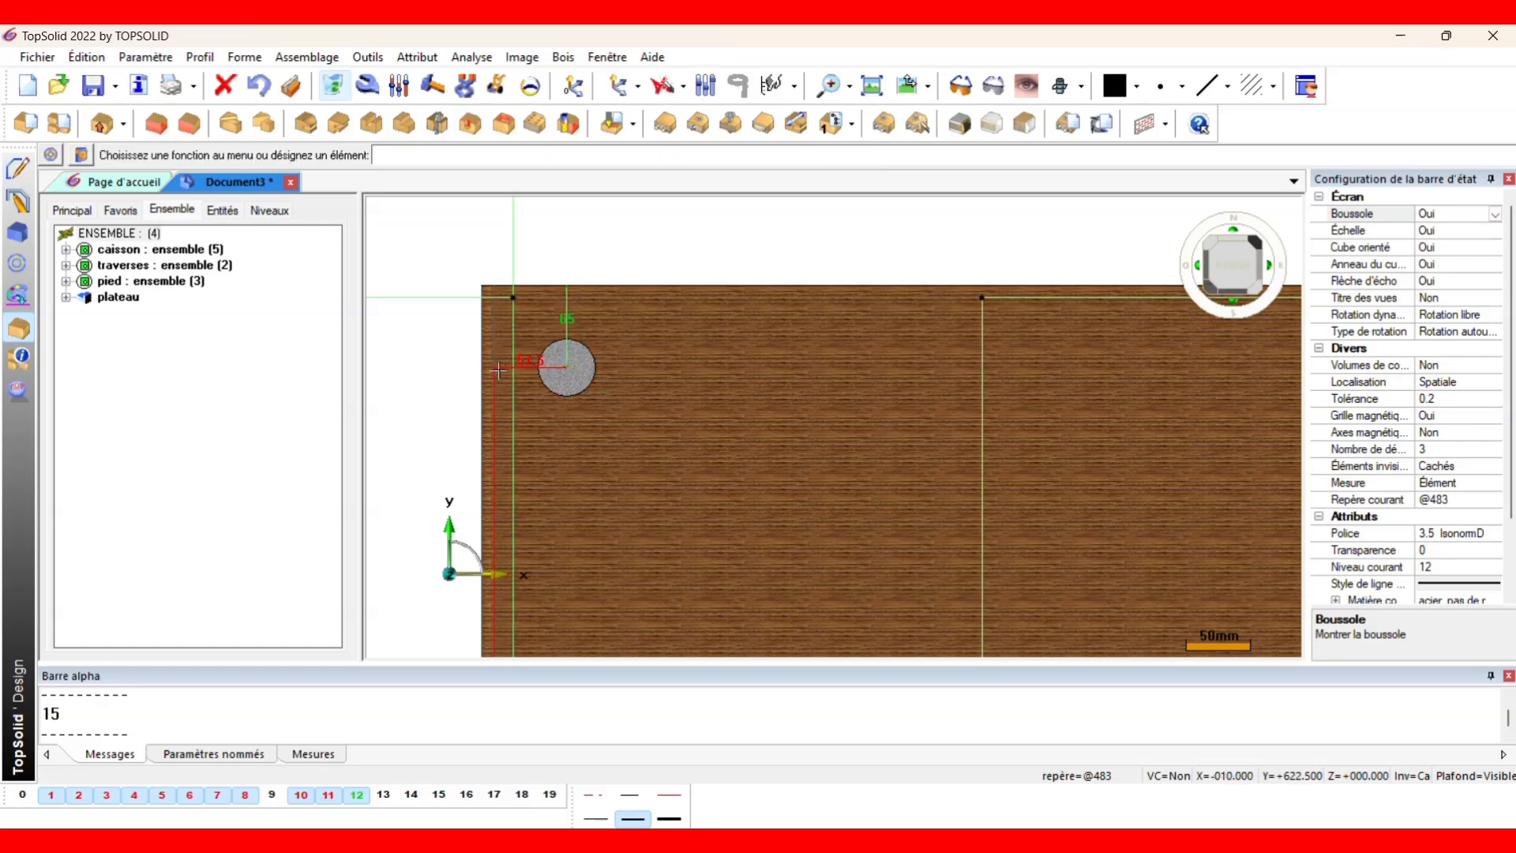
{"action": "left_click", "coordinate": [567, 318]}
{"action": "type", "text": "50mm"}
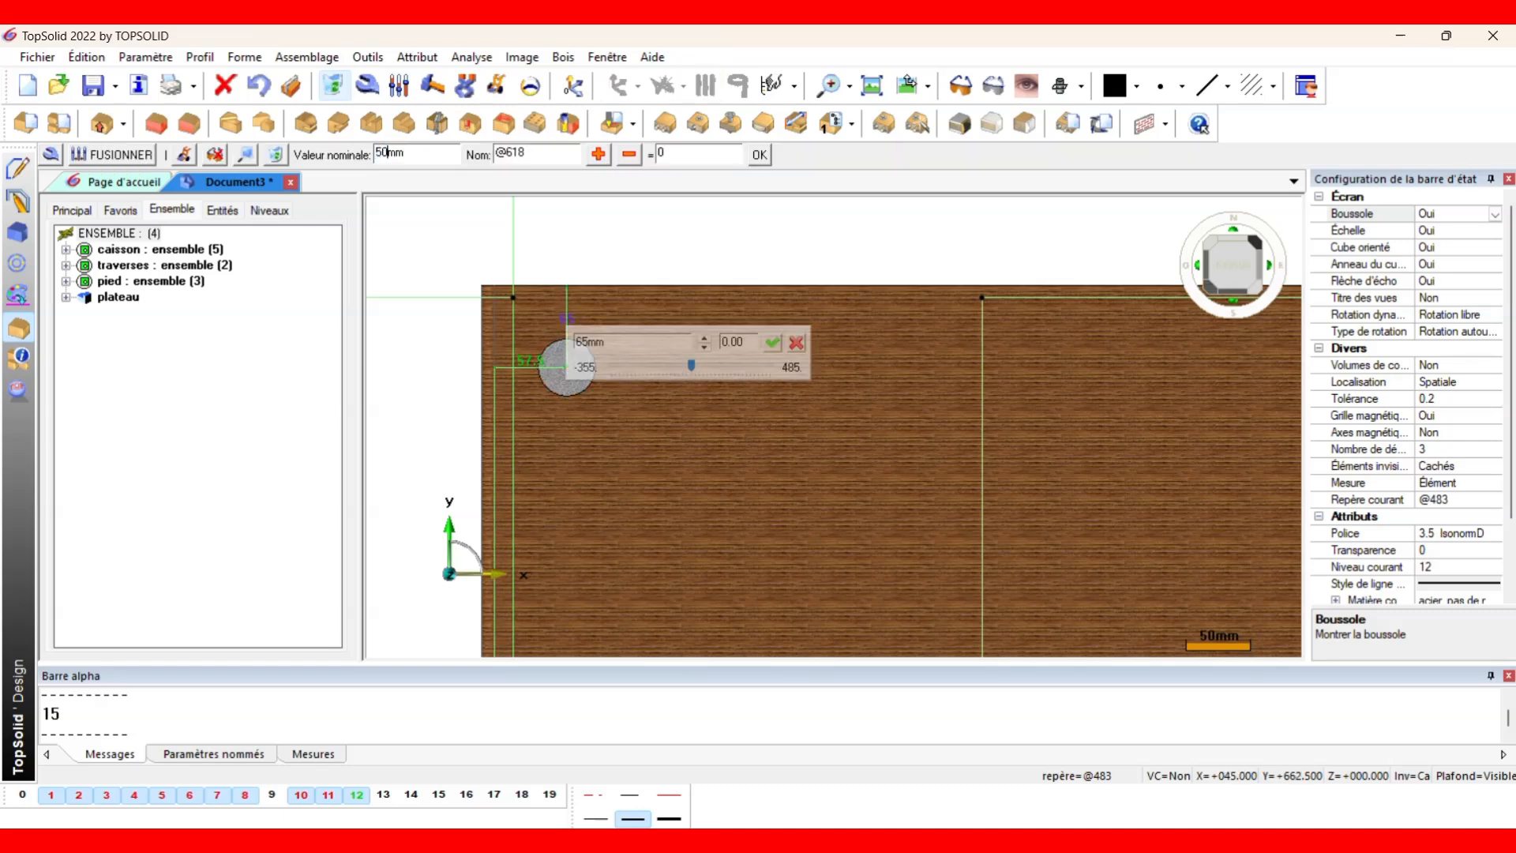
{"action": "key", "text": "Return"}
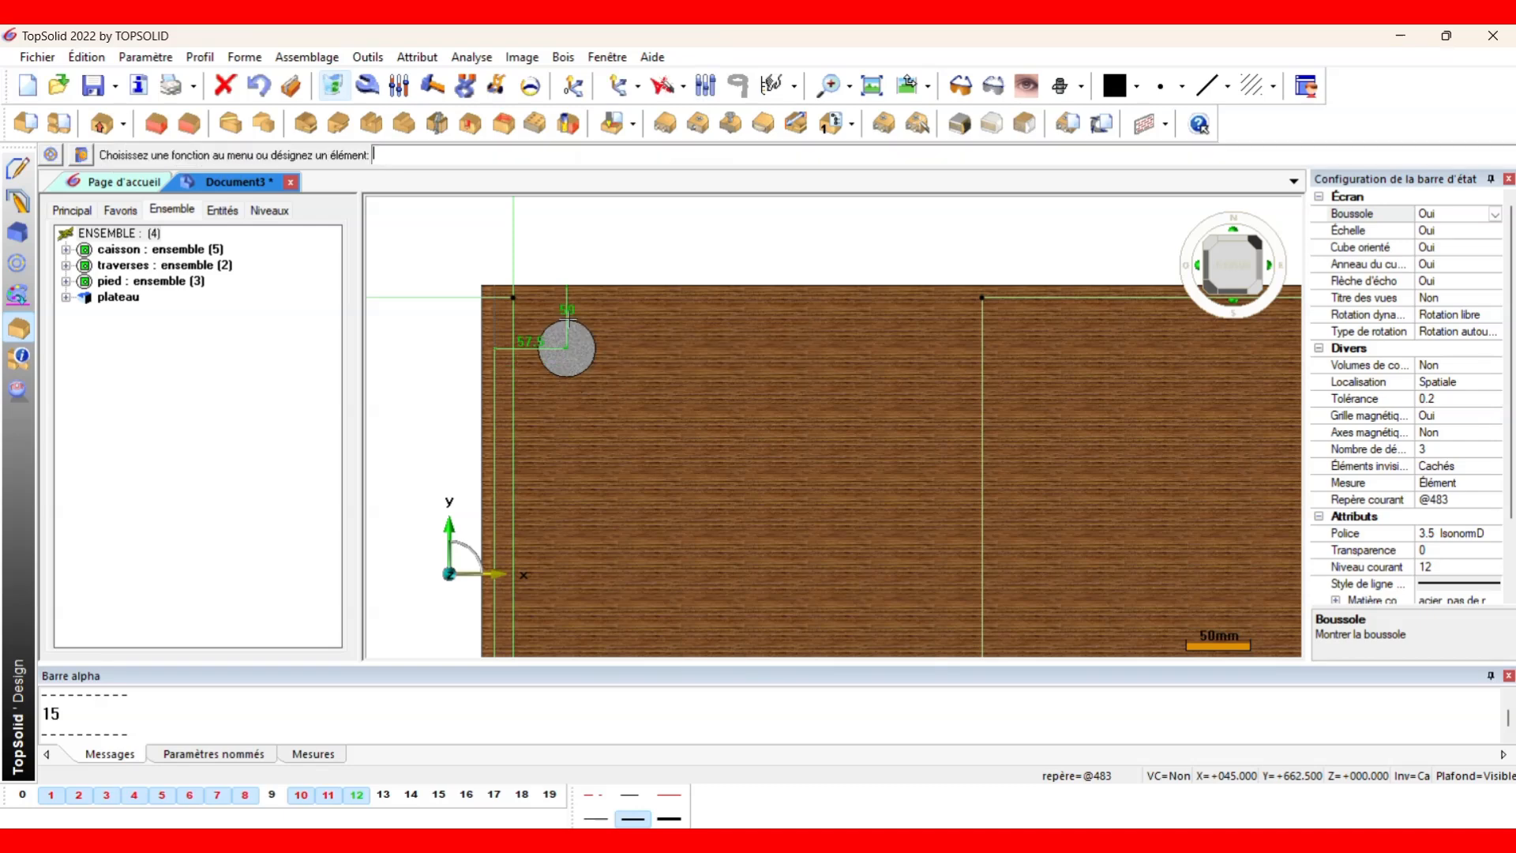
{"action": "left_click", "coordinate": [529, 338]}
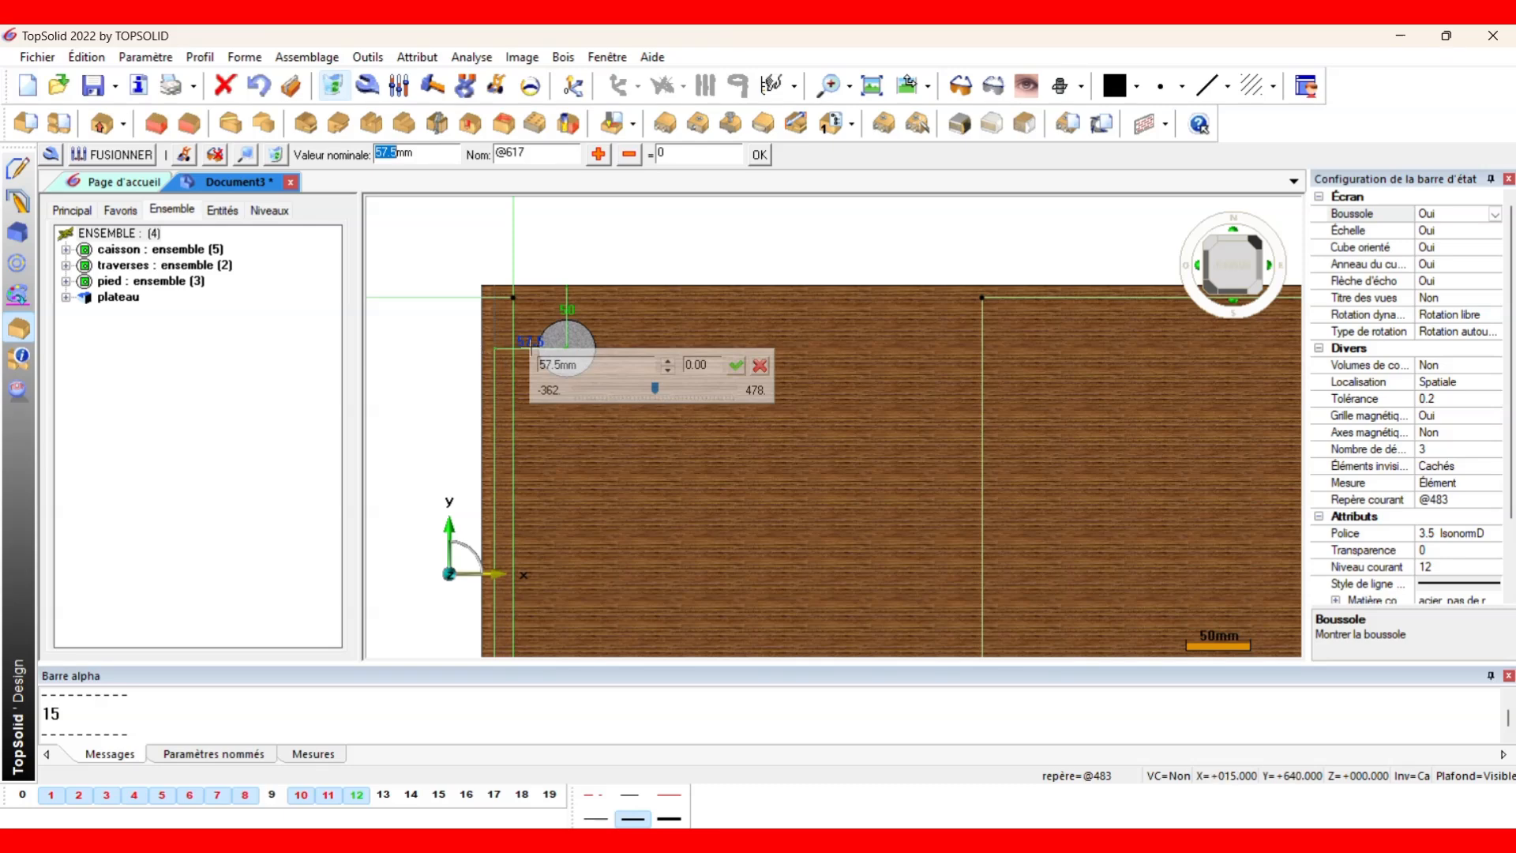
{"action": "type", "text": "50-10"}
{"action": "key", "text": "Return"}
Start a groove (rainure) with a flat-face sweep, using the plateau's upper face as the reference face.
{"action": "scroll", "coordinate": [604, 335], "scroll_direction": "down", "scroll_amount": 2}
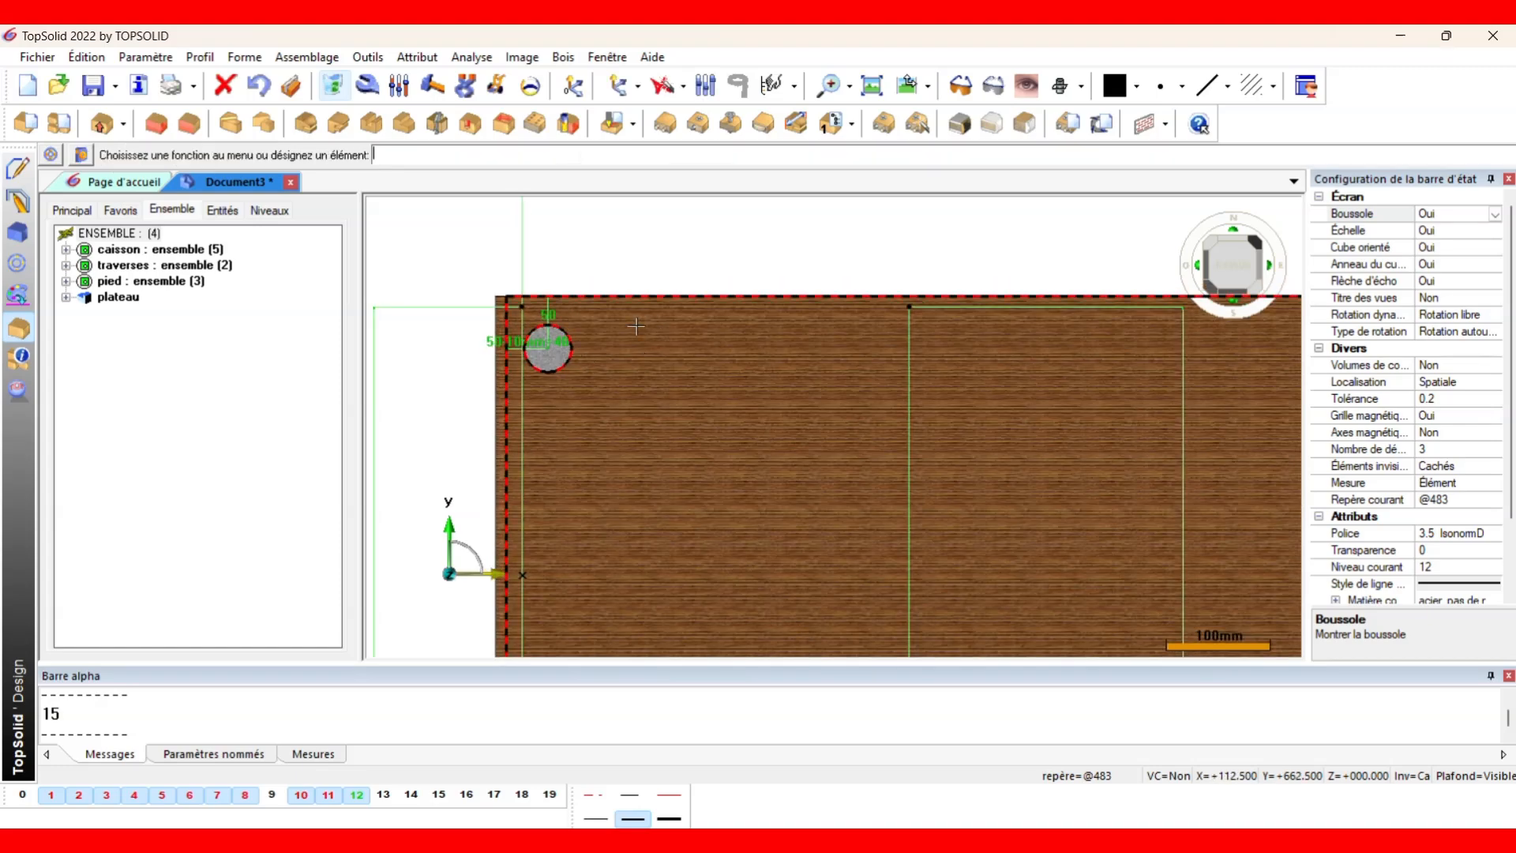
{"action": "middle_click_drag", "start_coordinate": [646, 326], "coordinate": [604, 391]}
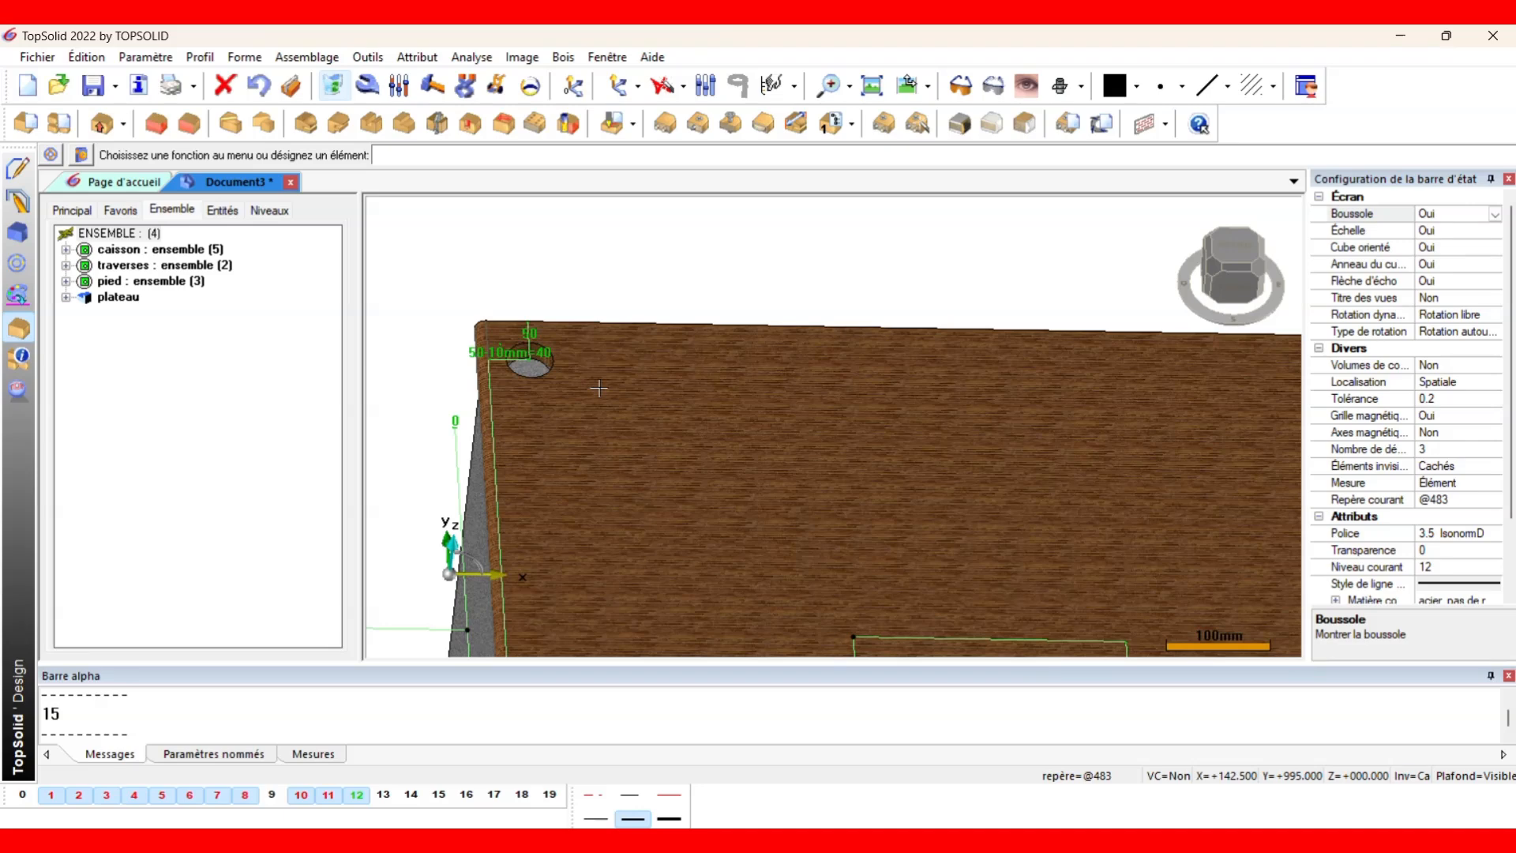
{"action": "left_click", "coordinate": [371, 124]}
{"action": "middle_click_drag", "start_coordinate": [587, 364], "coordinate": [677, 386]}
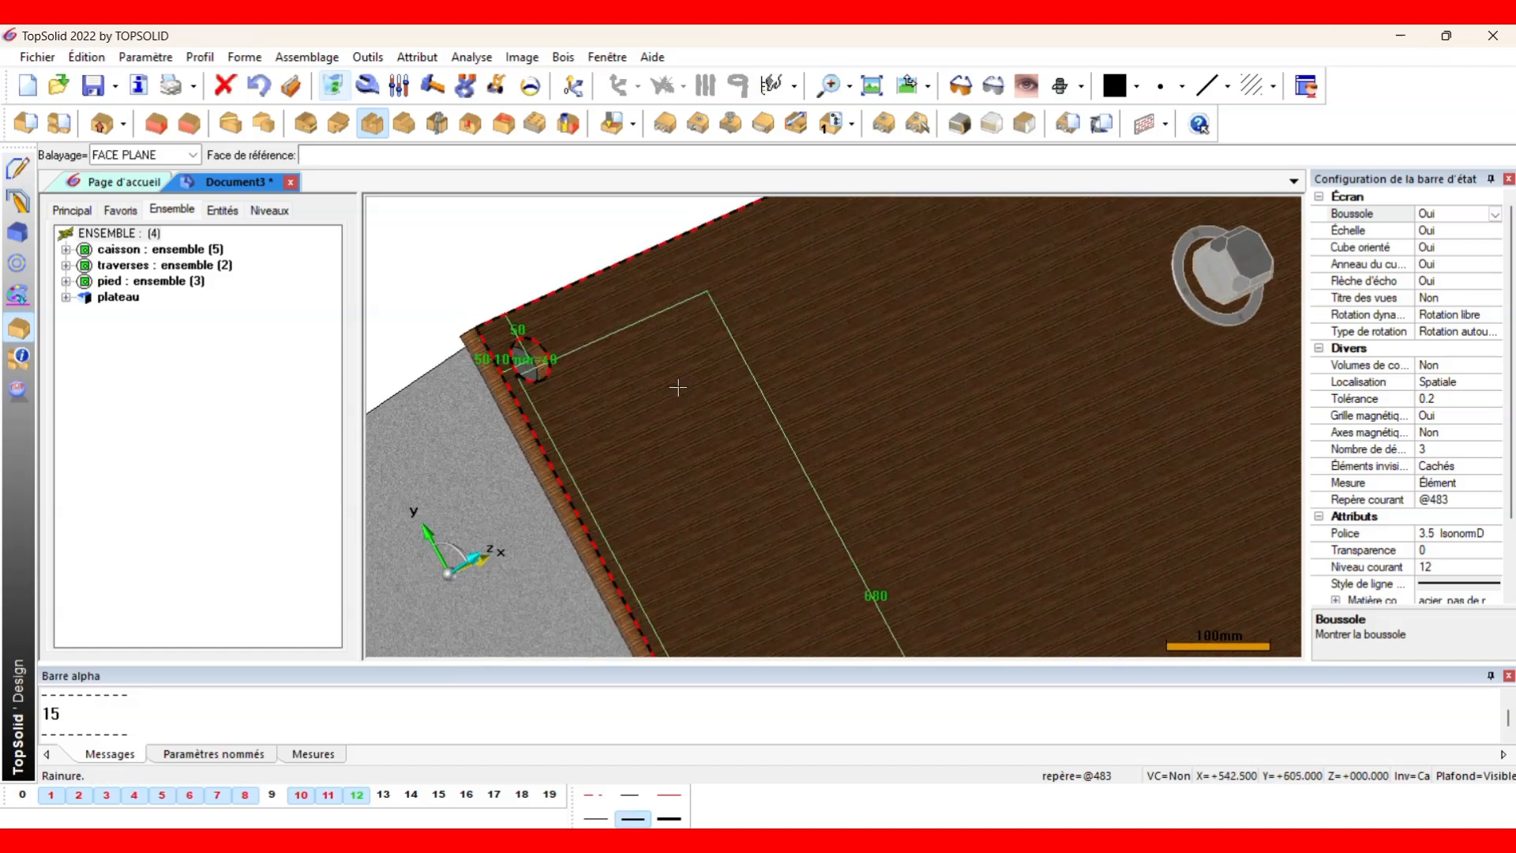
{"action": "left_click", "coordinate": [612, 307]}
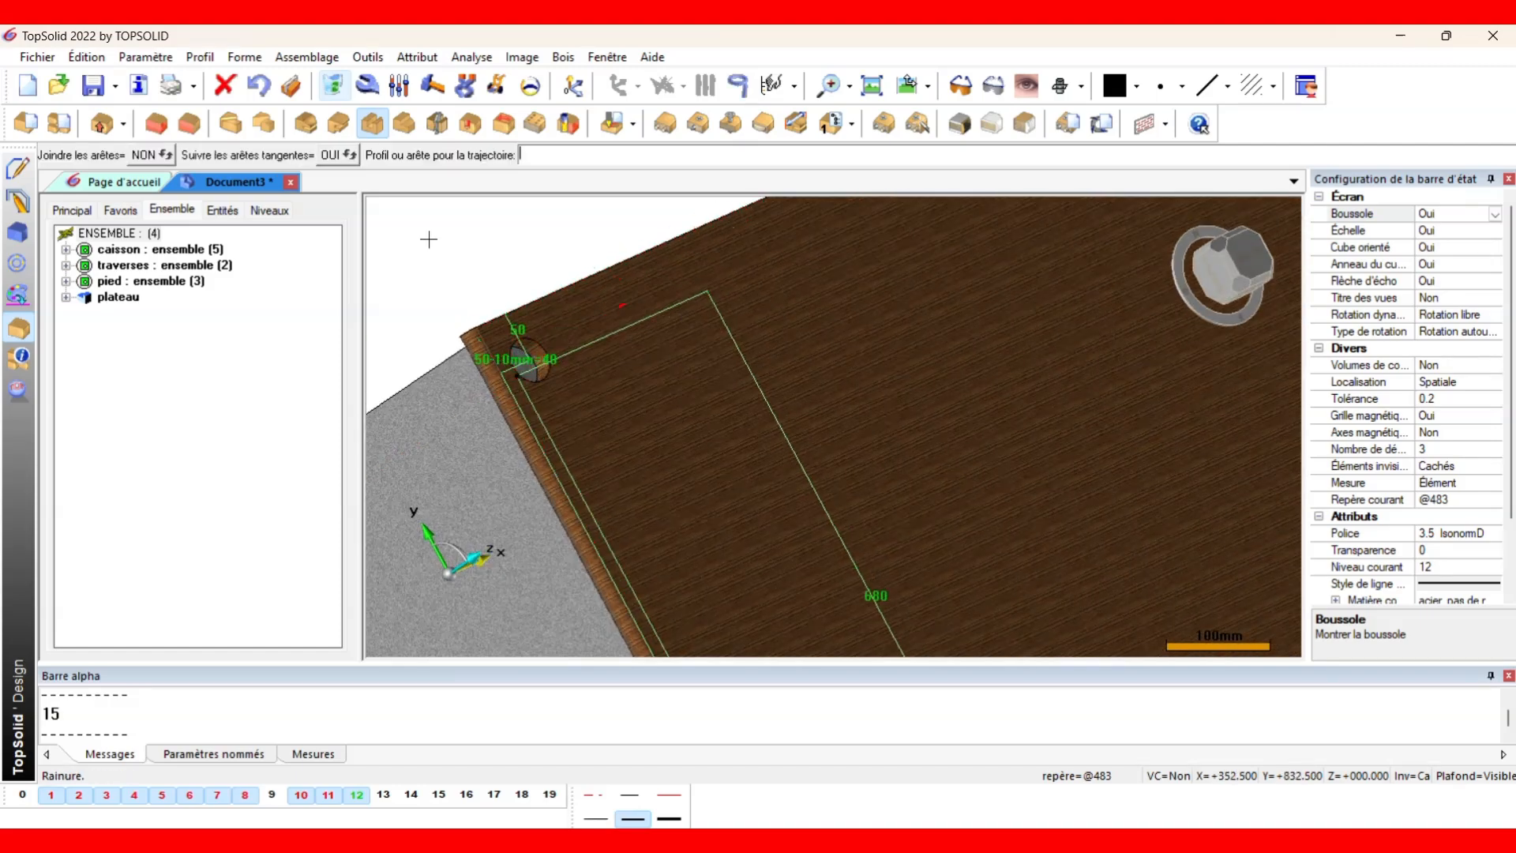
Use the plateau's upper rear edge as the groove's trajectory and finish the path selection.
{"action": "scroll", "coordinate": [769, 376], "scroll_direction": "down", "scroll_amount": 5}
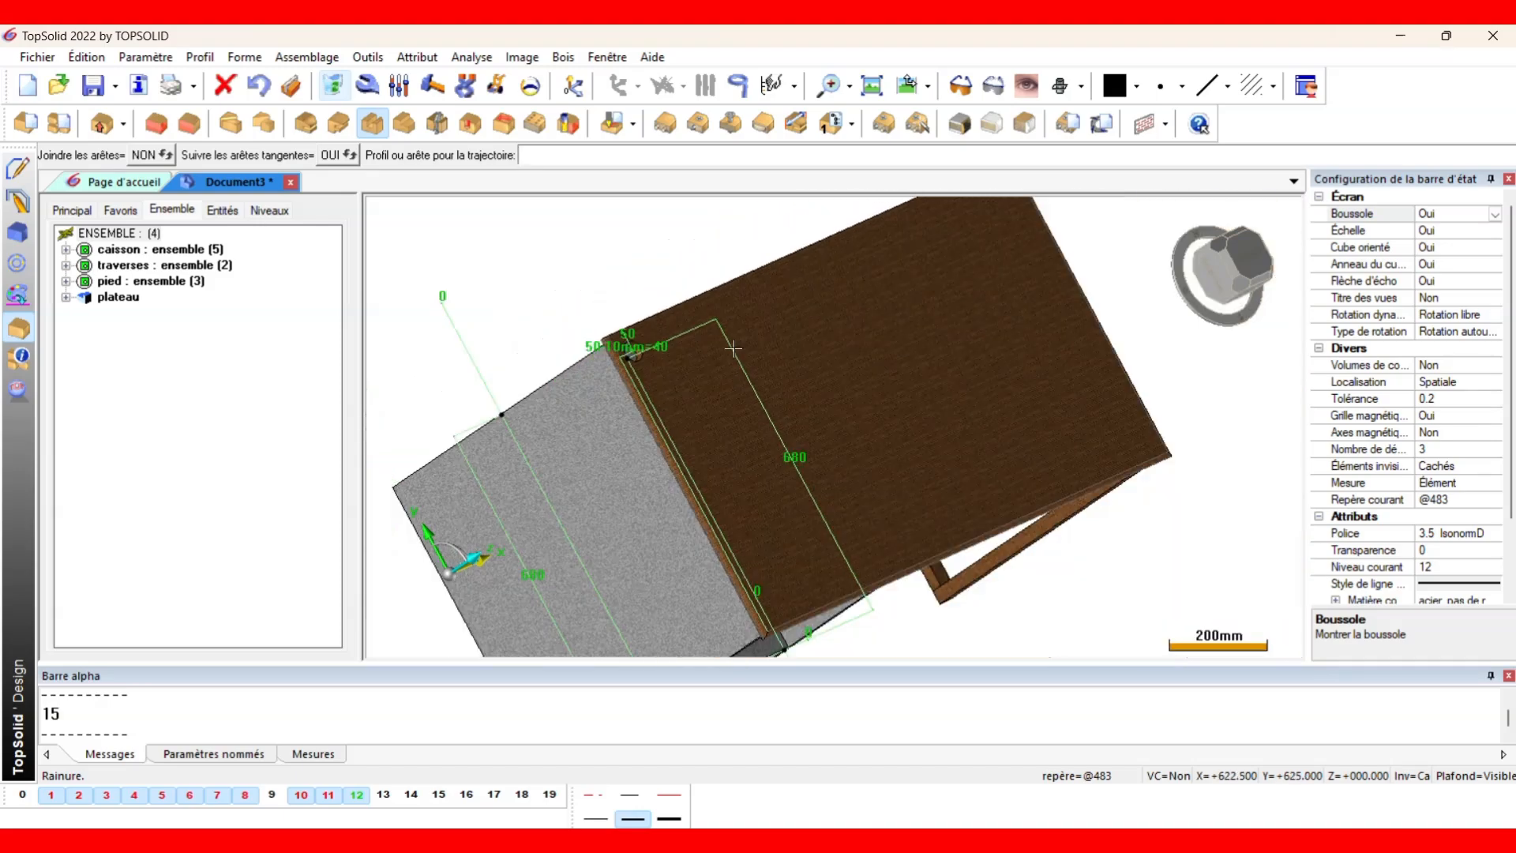
{"action": "scroll", "coordinate": [724, 337], "scroll_direction": "up", "scroll_amount": 2}
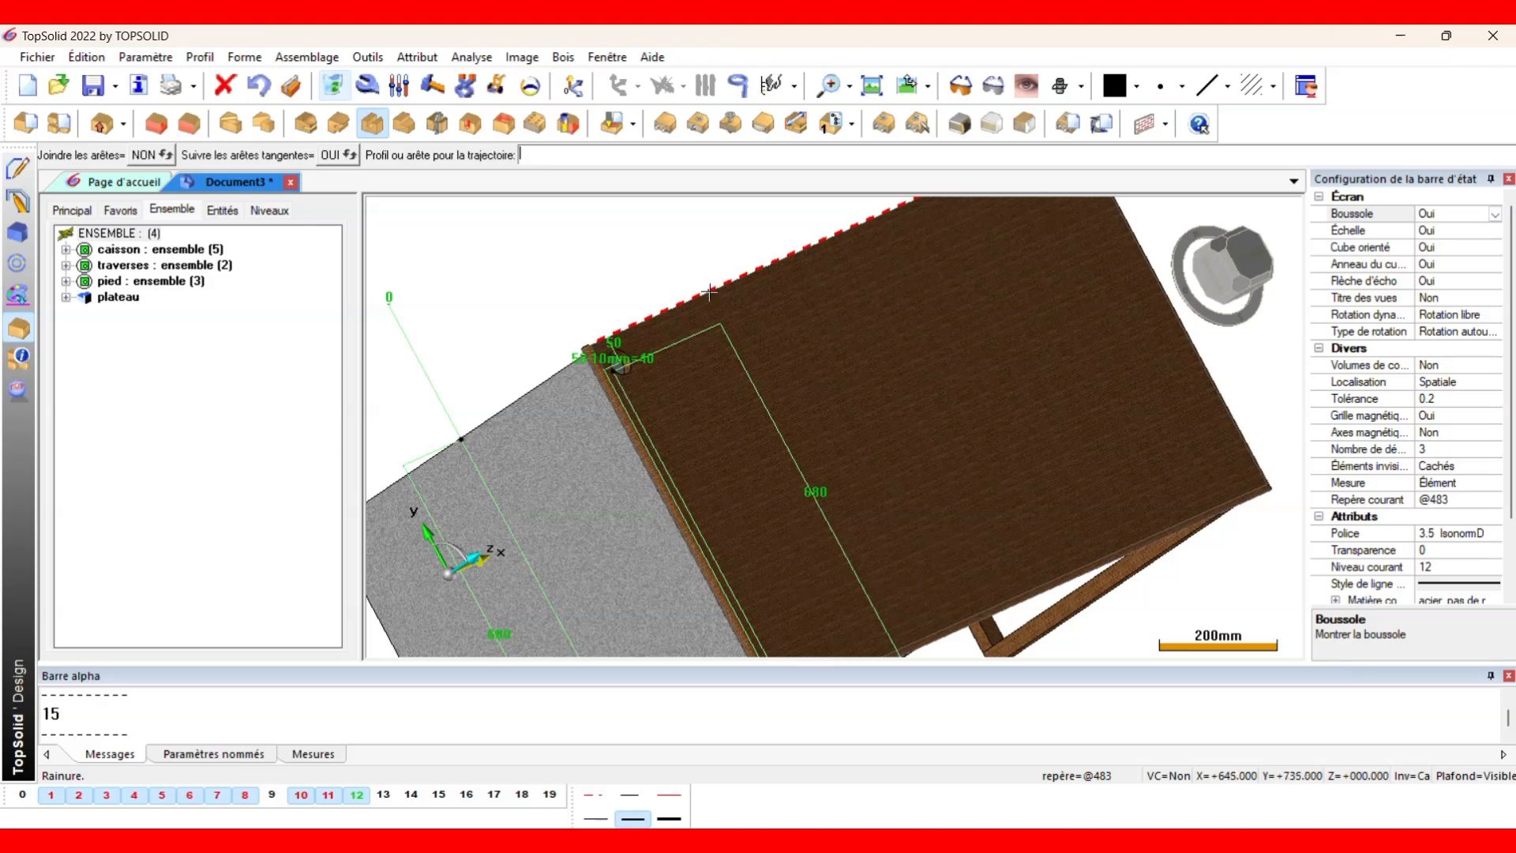
{"action": "middle_click_drag", "start_coordinate": [706, 292], "coordinate": [670, 258]}
{"action": "middle_click_drag", "start_coordinate": [545, 289], "coordinate": [682, 337]}
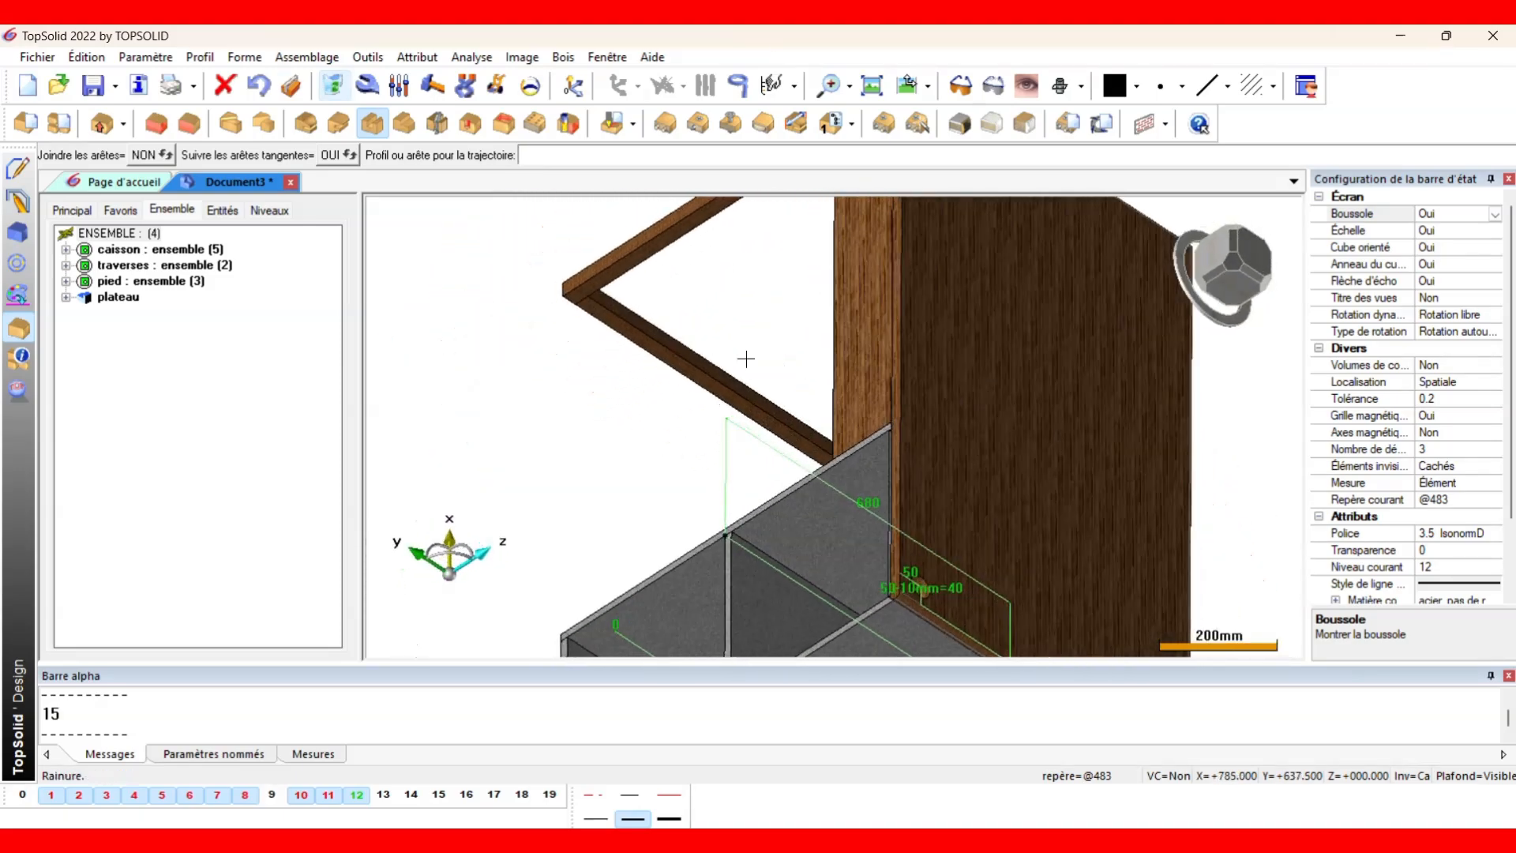
{"action": "scroll", "coordinate": [885, 375], "scroll_direction": "up", "scroll_amount": 1}
{"action": "scroll", "coordinate": [885, 375], "scroll_direction": "up", "scroll_amount": 1}
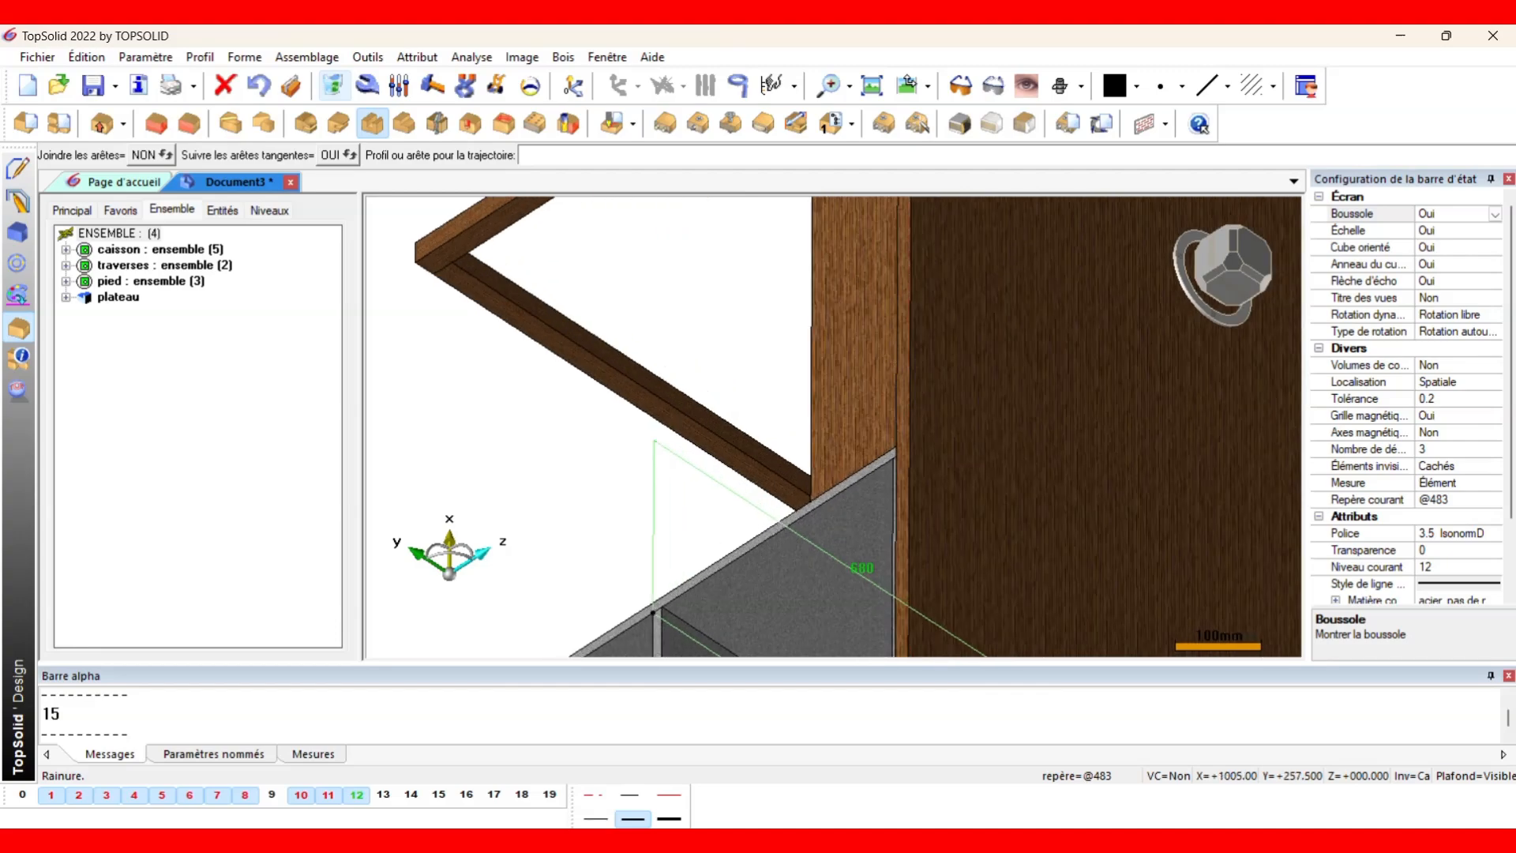
{"action": "left_click", "coordinate": [894, 376]}
{"action": "scroll", "coordinate": [894, 375], "scroll_direction": "down", "scroll_amount": 2}
{"action": "middle_click_drag", "start_coordinate": [885, 474], "coordinate": [813, 601]}
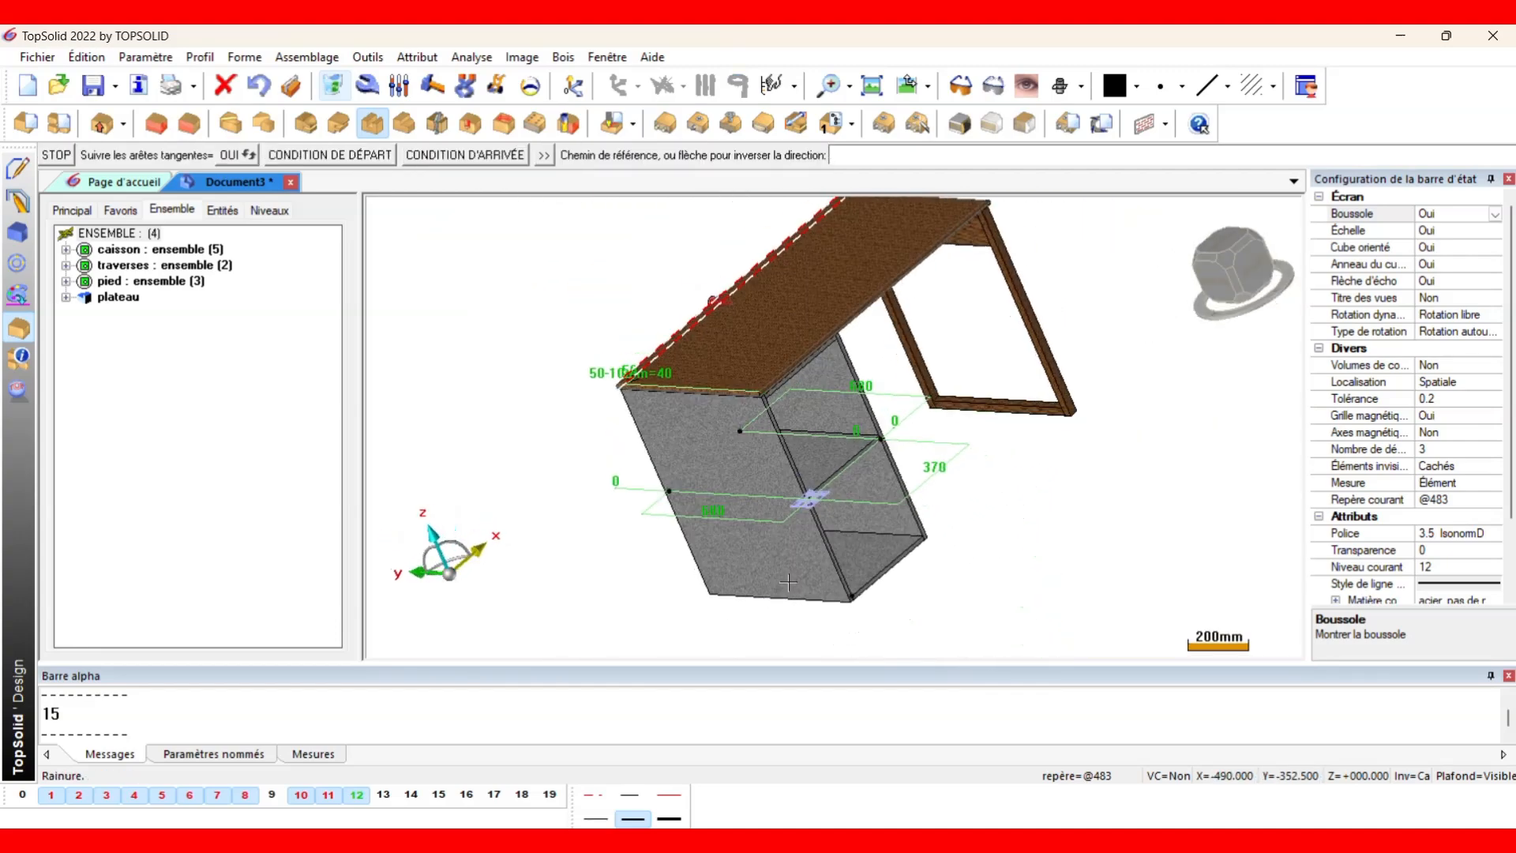
{"action": "left_click", "coordinate": [54, 156]}
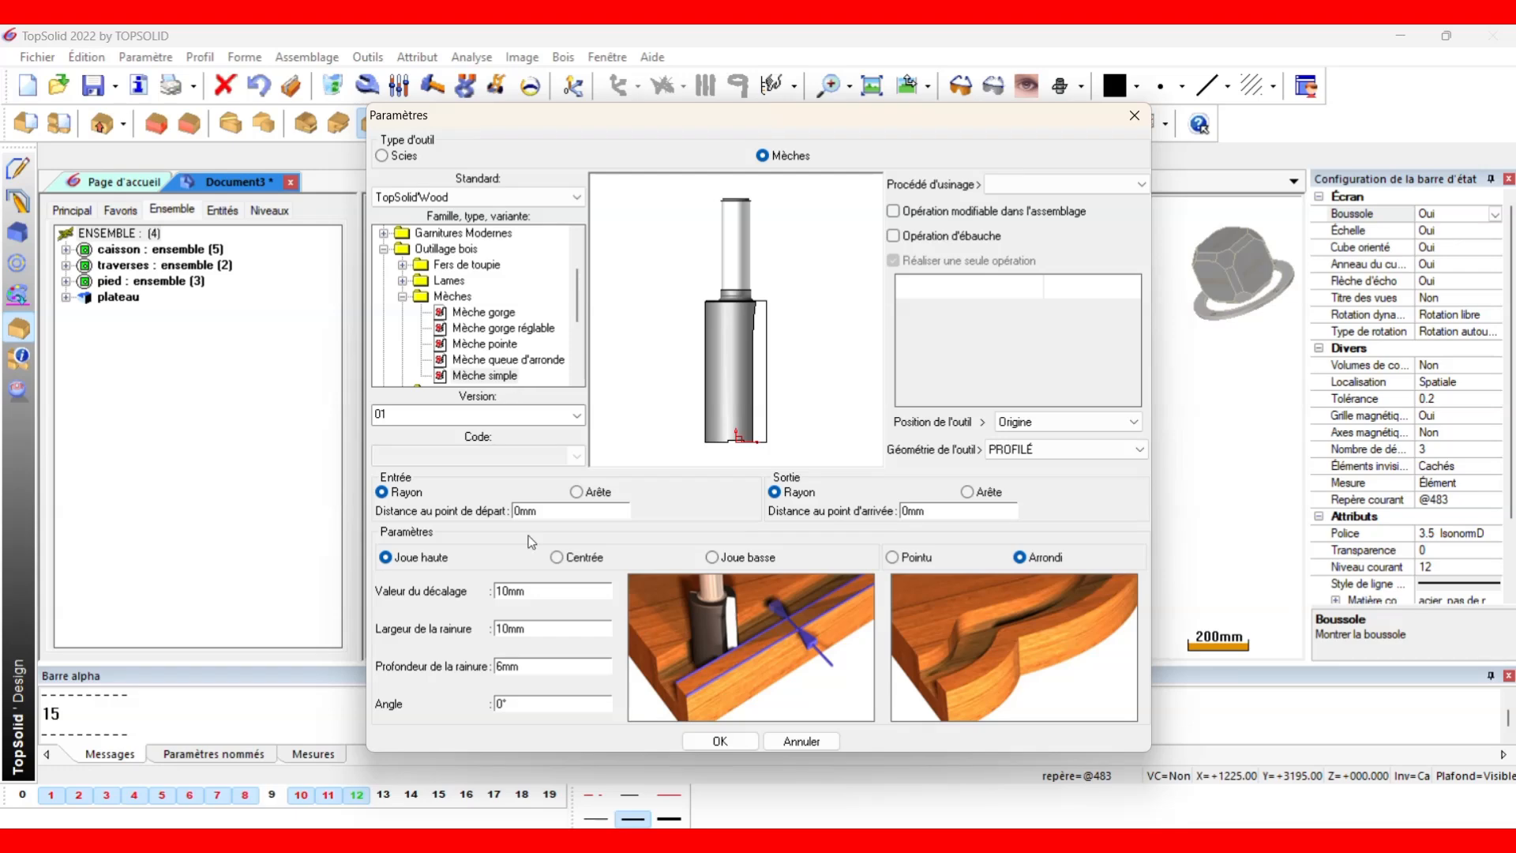
Set the groove's offset to 15 mm and depth to 3 mm, keeping the 10 mm width, and create it.
{"action": "left_click", "coordinate": [510, 591]}
{"action": "key", "text": "BackSpace"}
{"action": "type", "text": "5"}
{"action": "left_click", "coordinate": [500, 667]}
{"action": "key", "text": "BackSpace"}
{"action": "type", "text": "3"}
{"action": "left_click", "coordinate": [741, 741]}
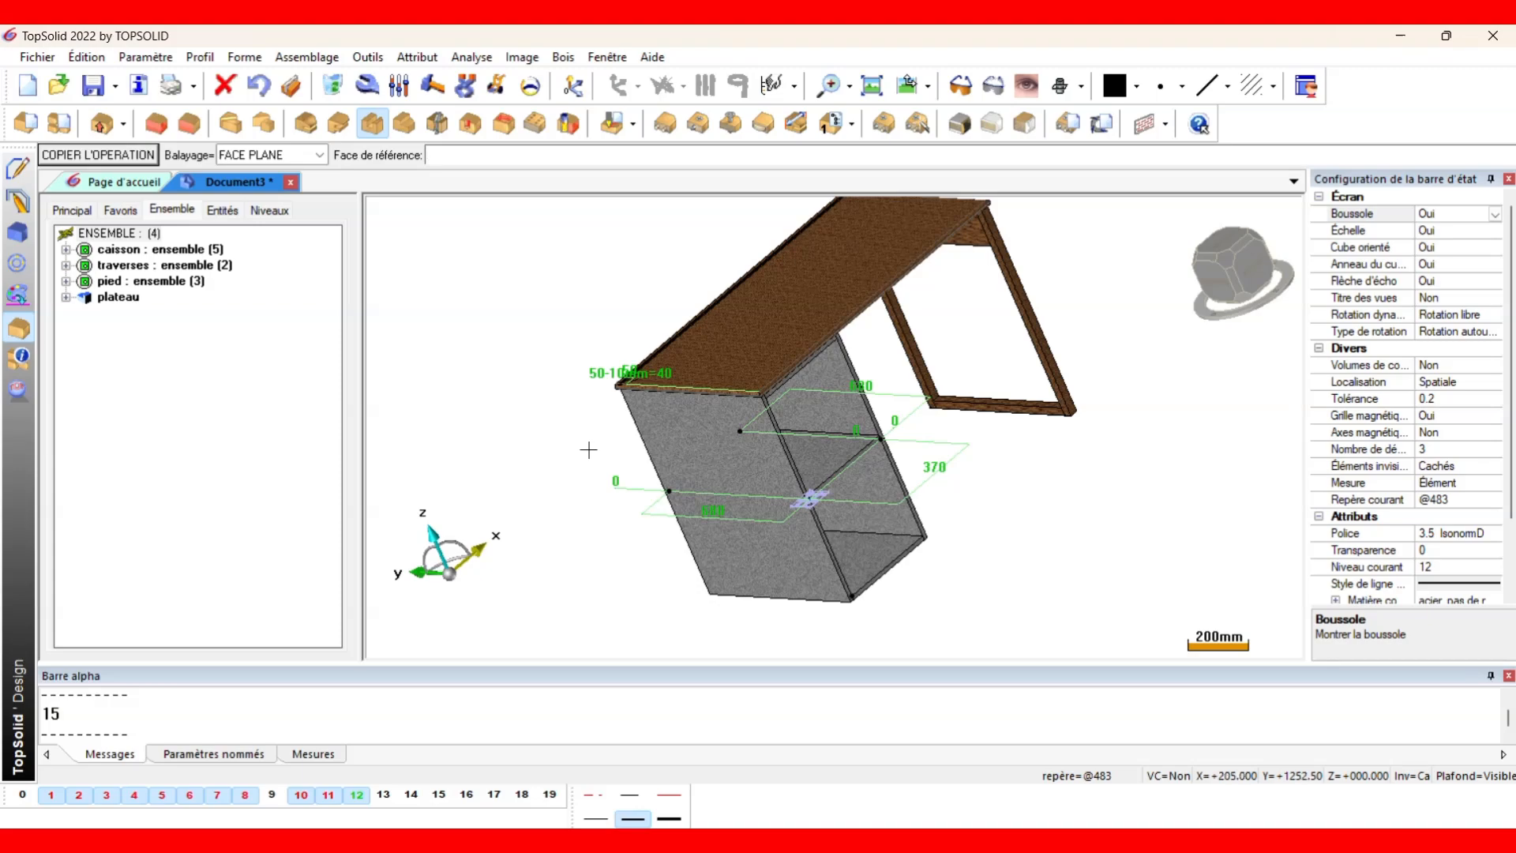
Examine the groove along the plateau's rear edge and the hole beside it from several angles.
{"action": "scroll", "coordinate": [619, 382], "scroll_direction": "up", "scroll_amount": 5}
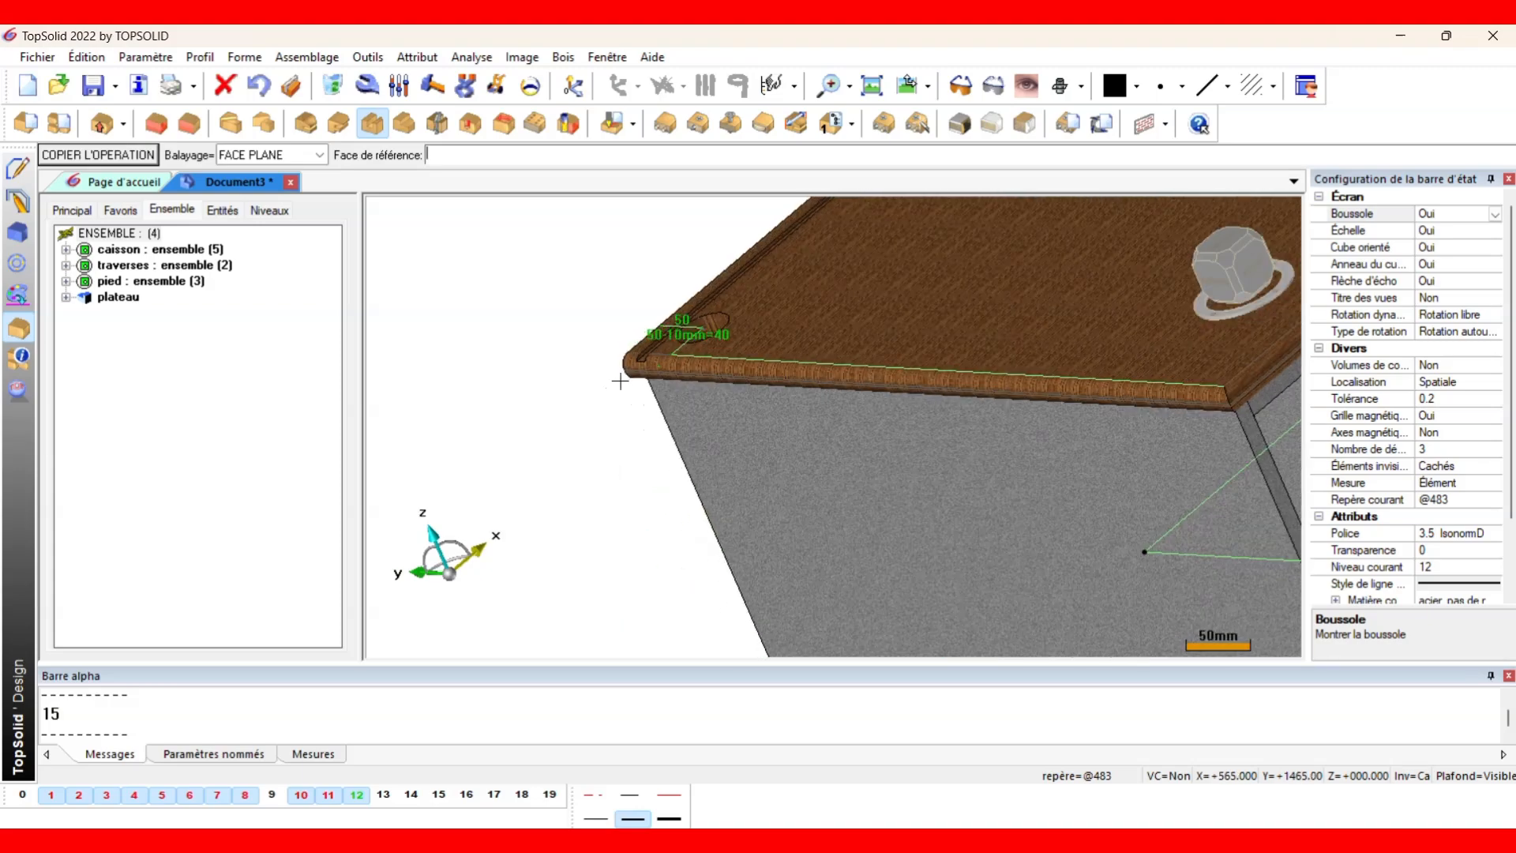
{"action": "scroll", "coordinate": [619, 383], "scroll_direction": "up", "scroll_amount": 3}
{"action": "middle_click_drag", "start_coordinate": [671, 367], "coordinate": [755, 317]}
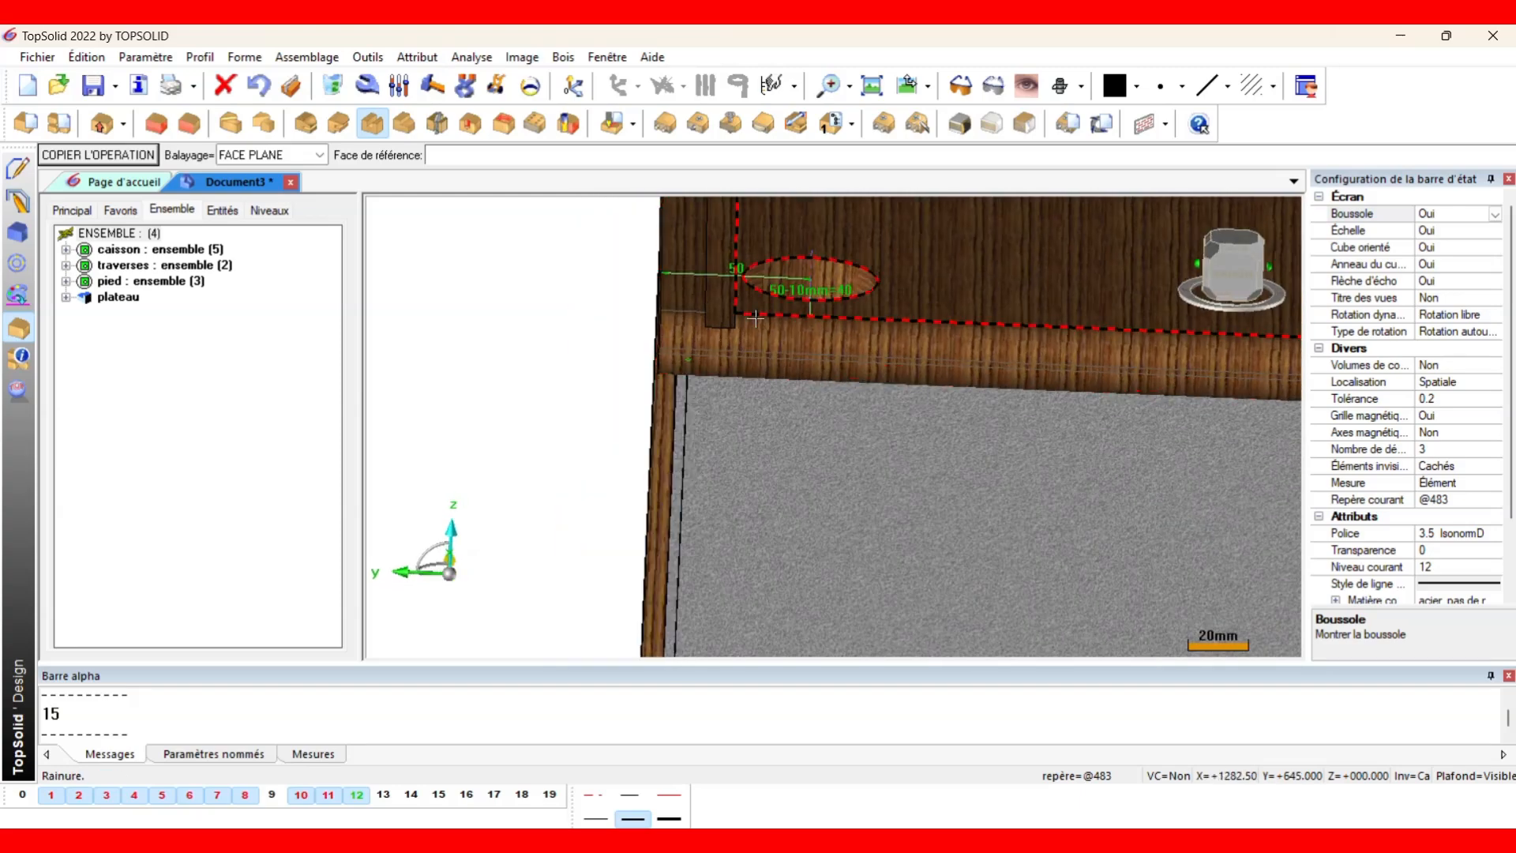
{"action": "scroll", "coordinate": [750, 304], "scroll_direction": "up", "scroll_amount": 2}
{"action": "scroll", "coordinate": [733, 266], "scroll_direction": "down", "scroll_amount": 8}
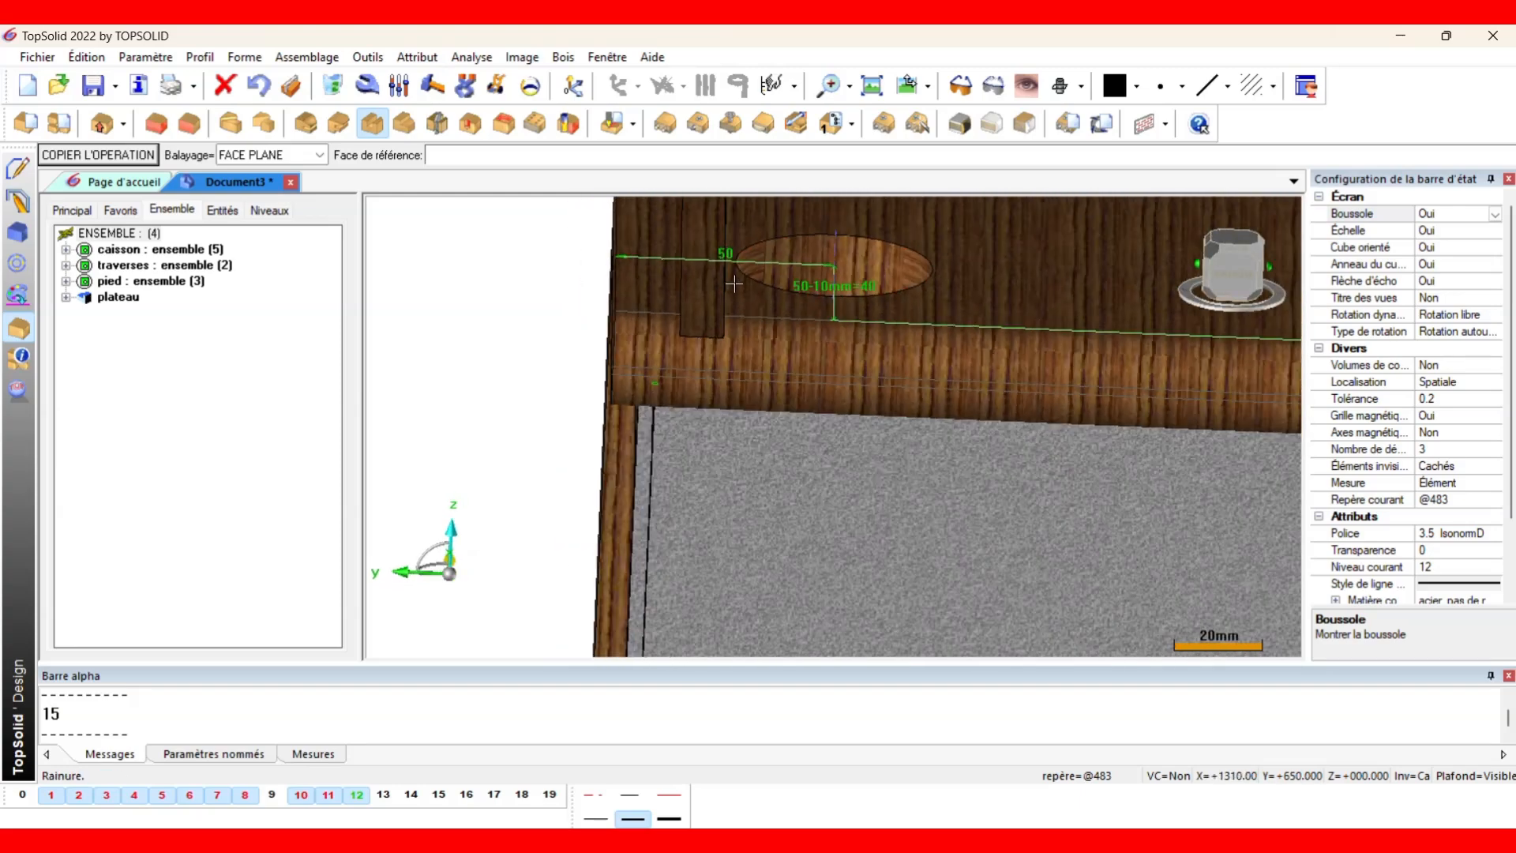
{"action": "middle_click_drag", "start_coordinate": [800, 344], "coordinate": [699, 404]}
{"action": "middle_click_drag", "start_coordinate": [916, 259], "coordinate": [805, 326]}
{"action": "scroll", "coordinate": [800, 319], "scroll_direction": "up", "scroll_amount": 4}
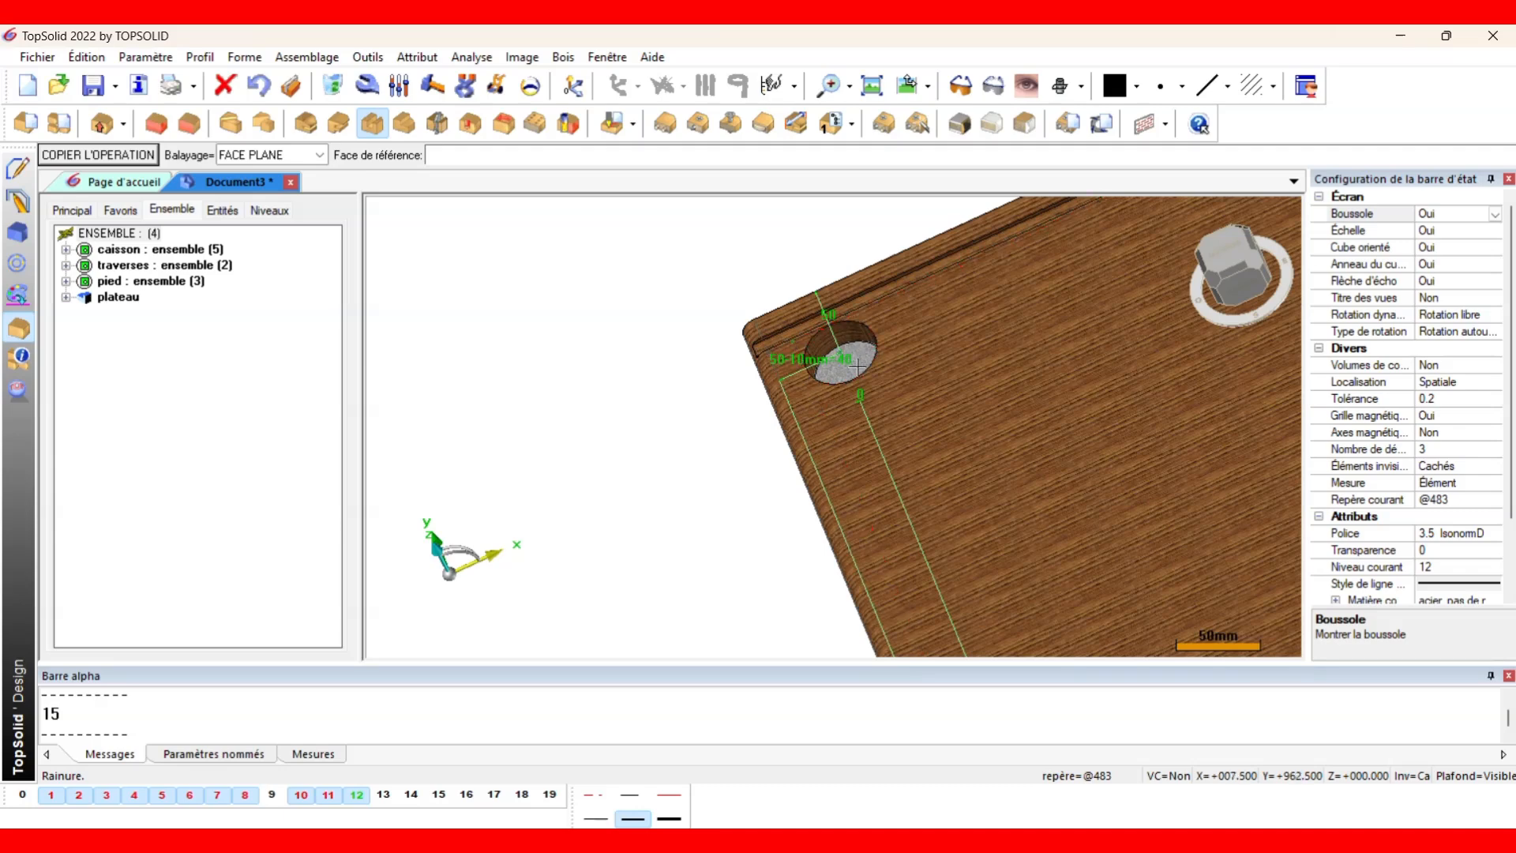
Hide level 8 containing the plateau so the caisson's top panel is exposed.
{"action": "left_click", "coordinate": [844, 370]}
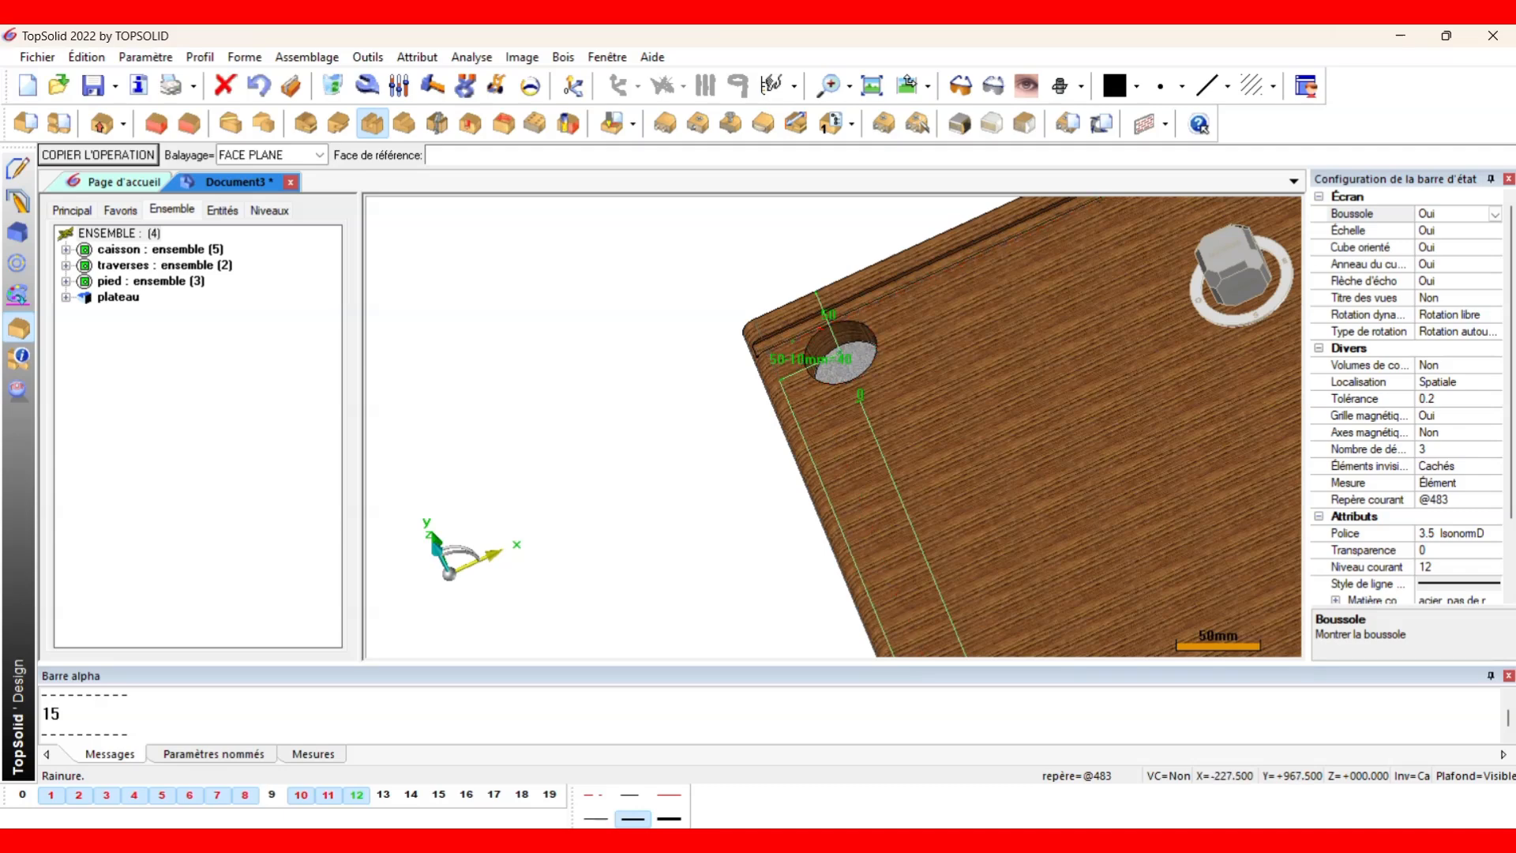
{"action": "left_click", "coordinate": [77, 798]}
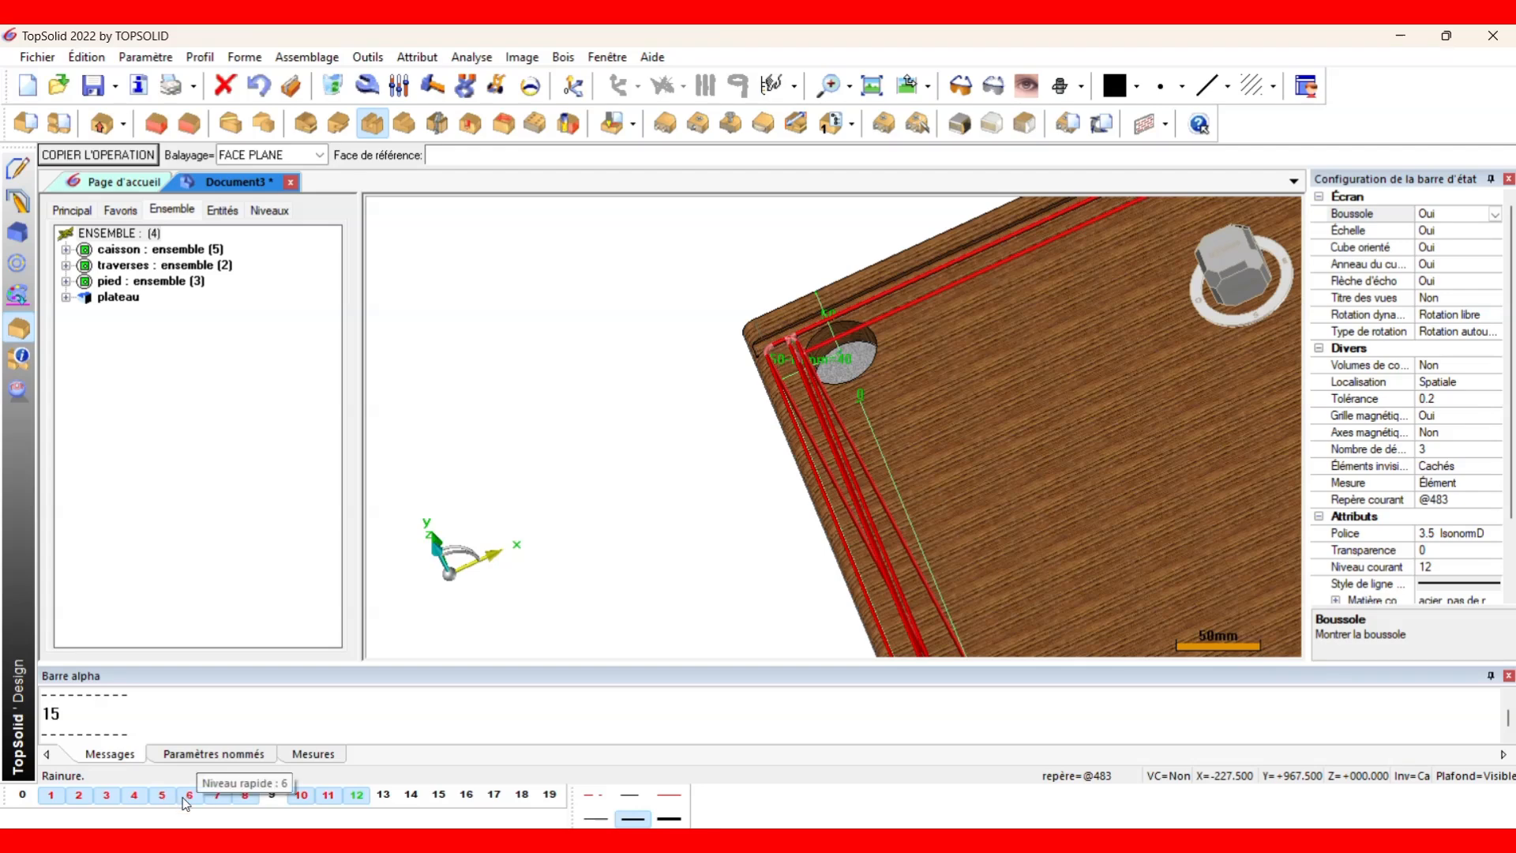
{"action": "left_click", "coordinate": [245, 796]}
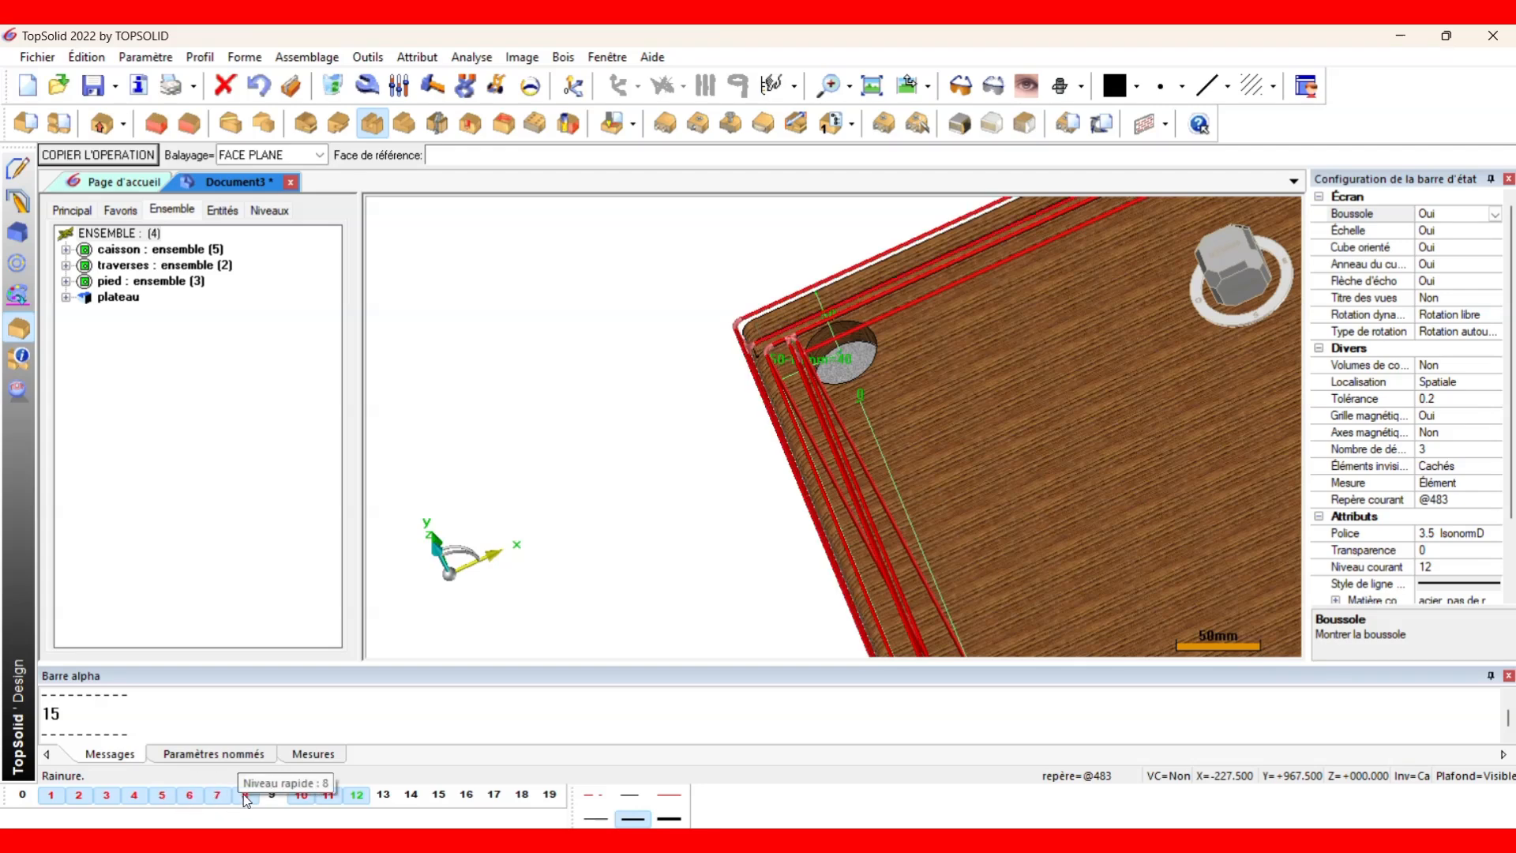
{"action": "left_click", "coordinate": [245, 796]}
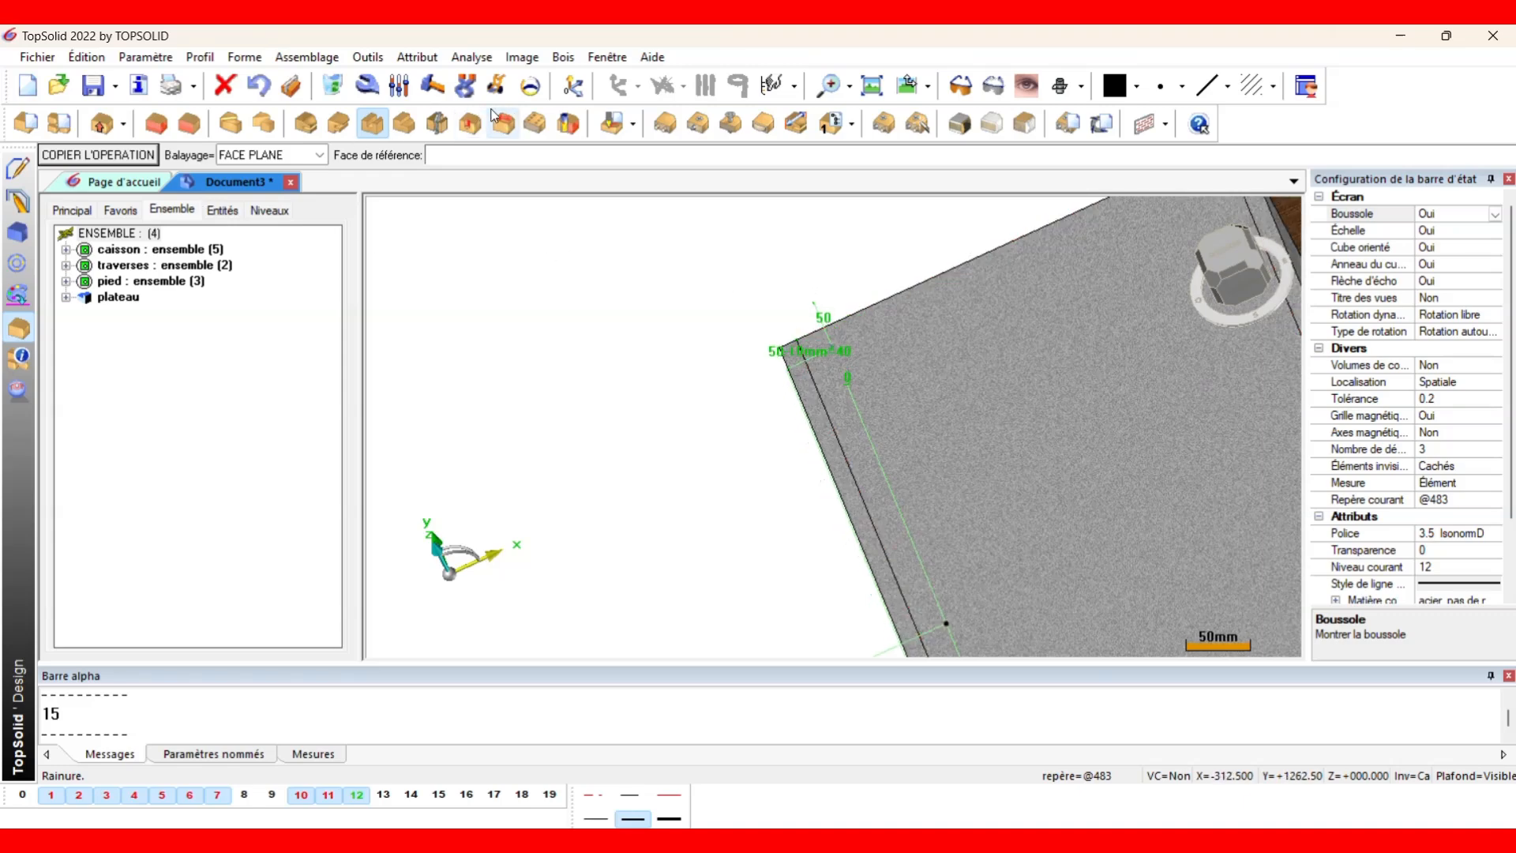
Drill a smooth (trou lisse) 45 mm through-all hole in the caisson's top panel near its rear corner.
{"action": "left_click", "coordinate": [470, 124]}
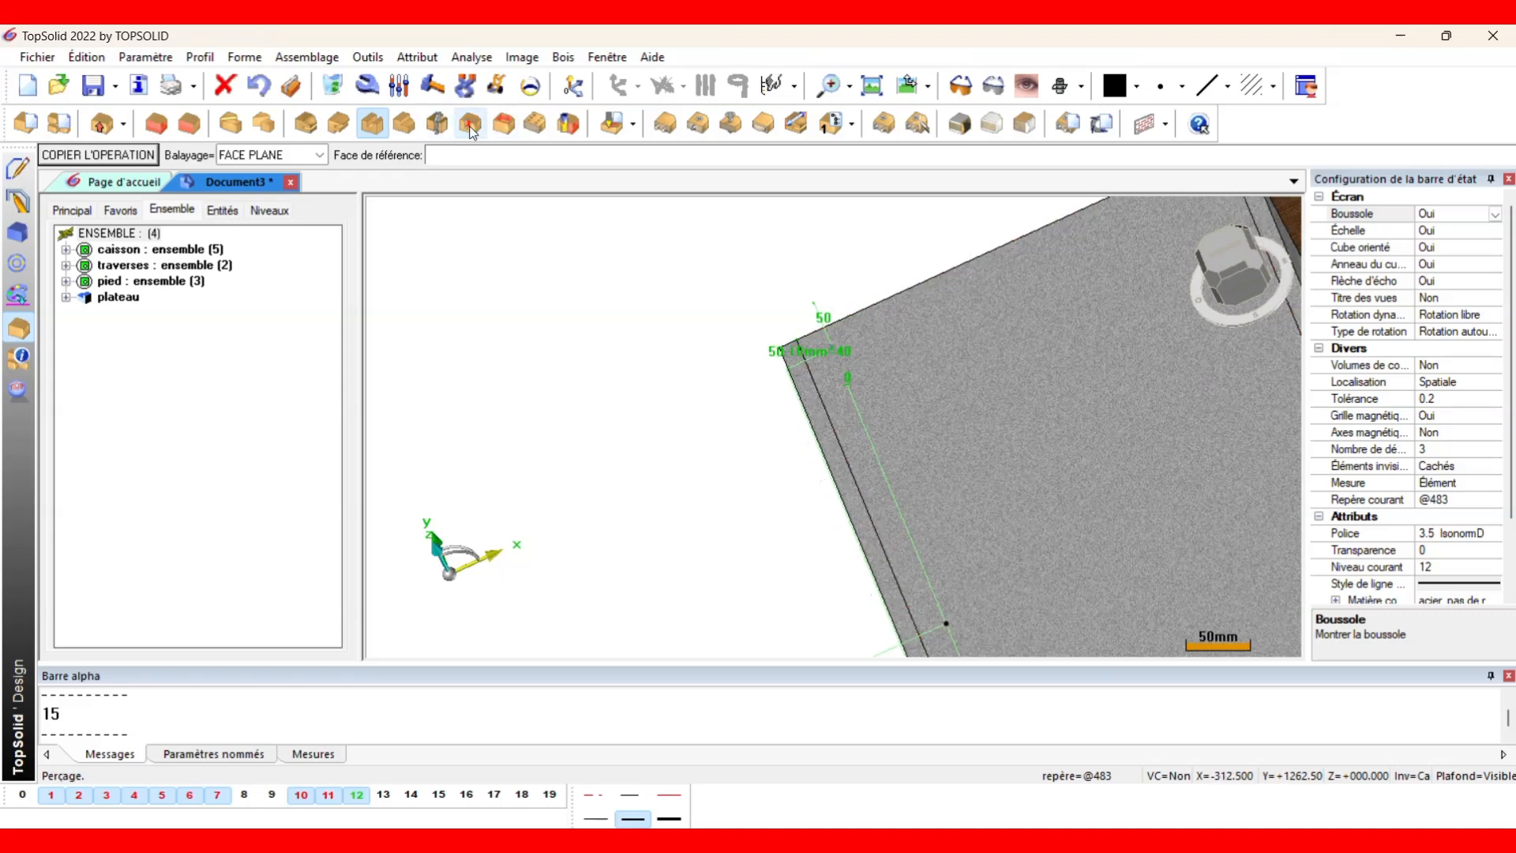
{"action": "left_click", "coordinate": [865, 363]}
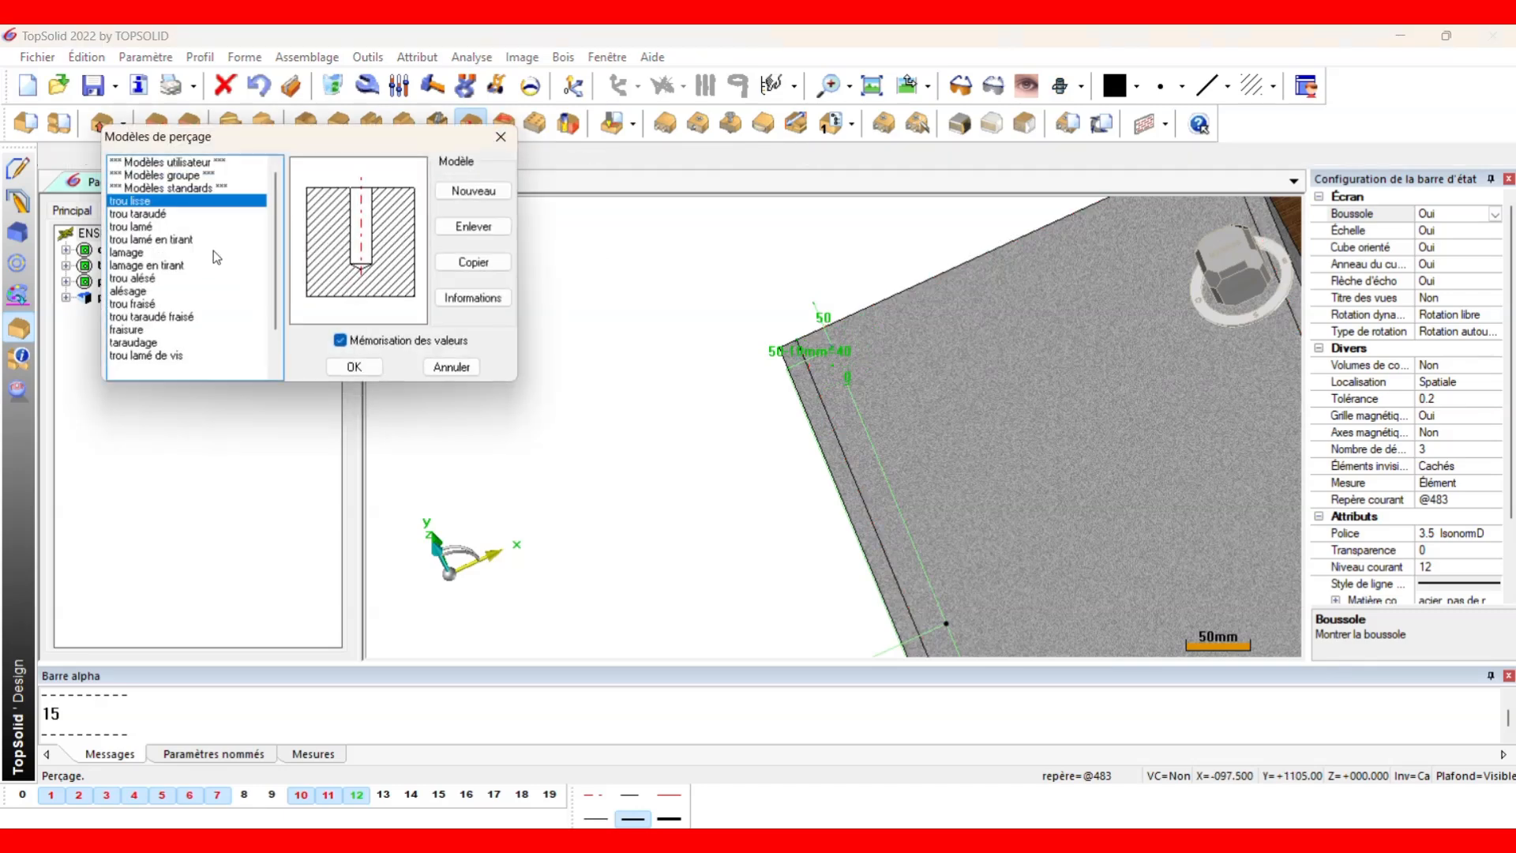
{"action": "left_click", "coordinate": [353, 367]}
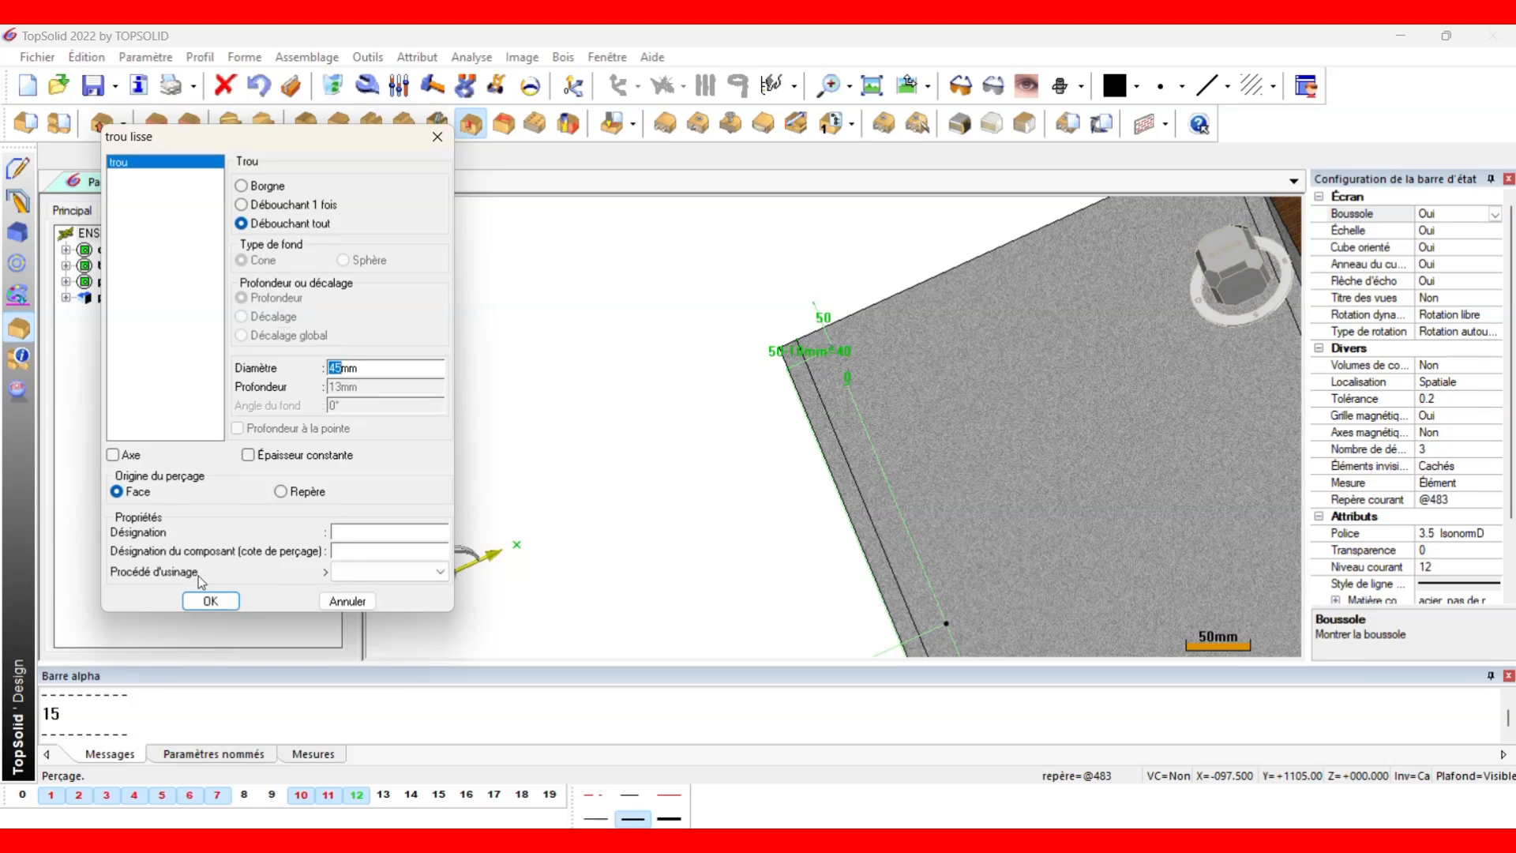
{"action": "left_click", "coordinate": [211, 601]}
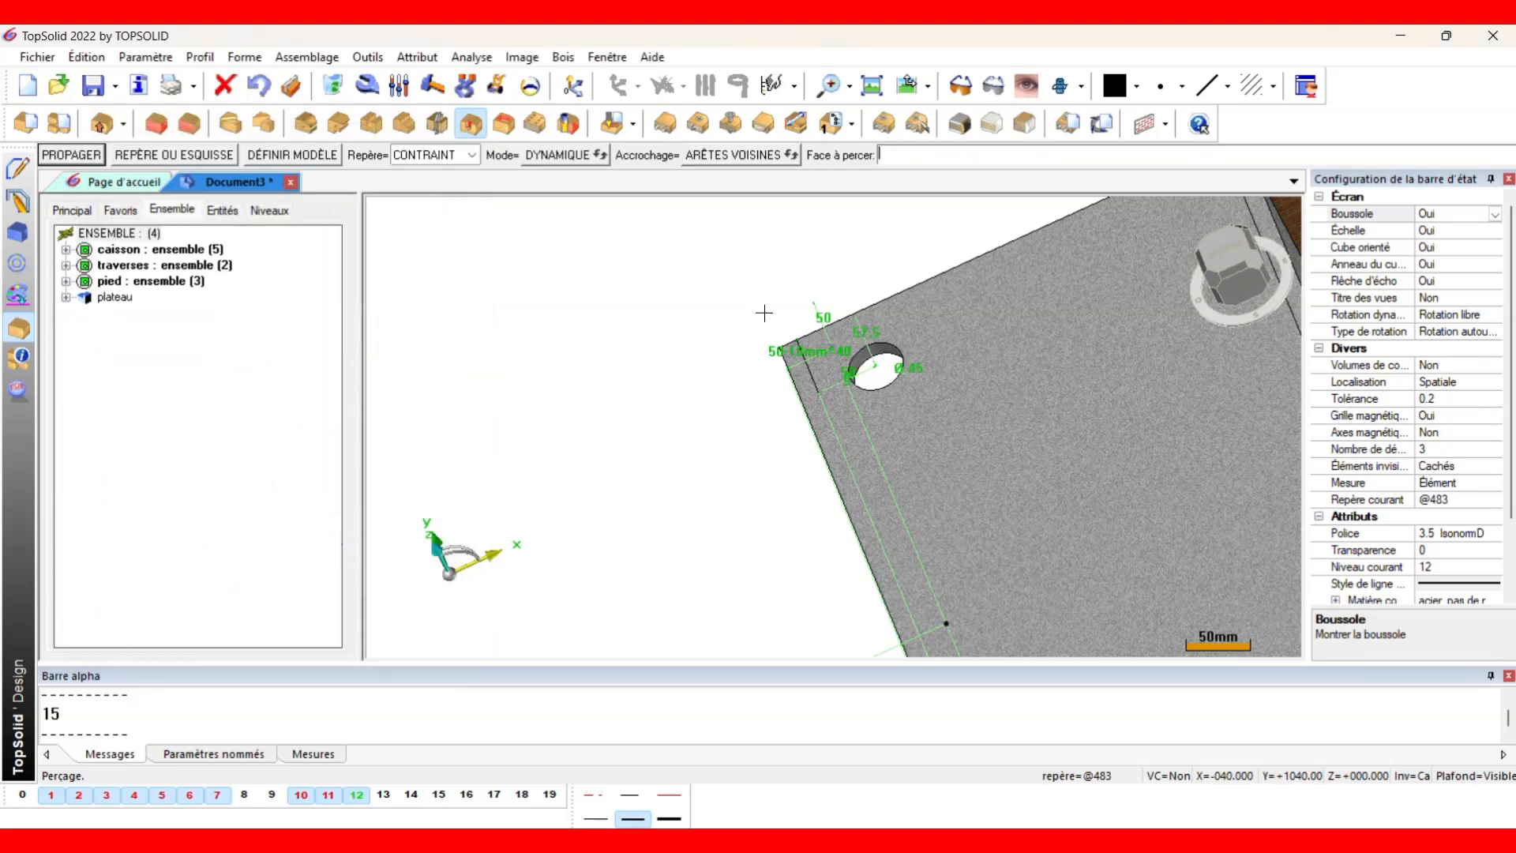
{"action": "middle_click_drag", "start_coordinate": [885, 344], "coordinate": [902, 364]}
{"action": "scroll", "coordinate": [902, 363], "scroll_direction": "up", "scroll_amount": 8}
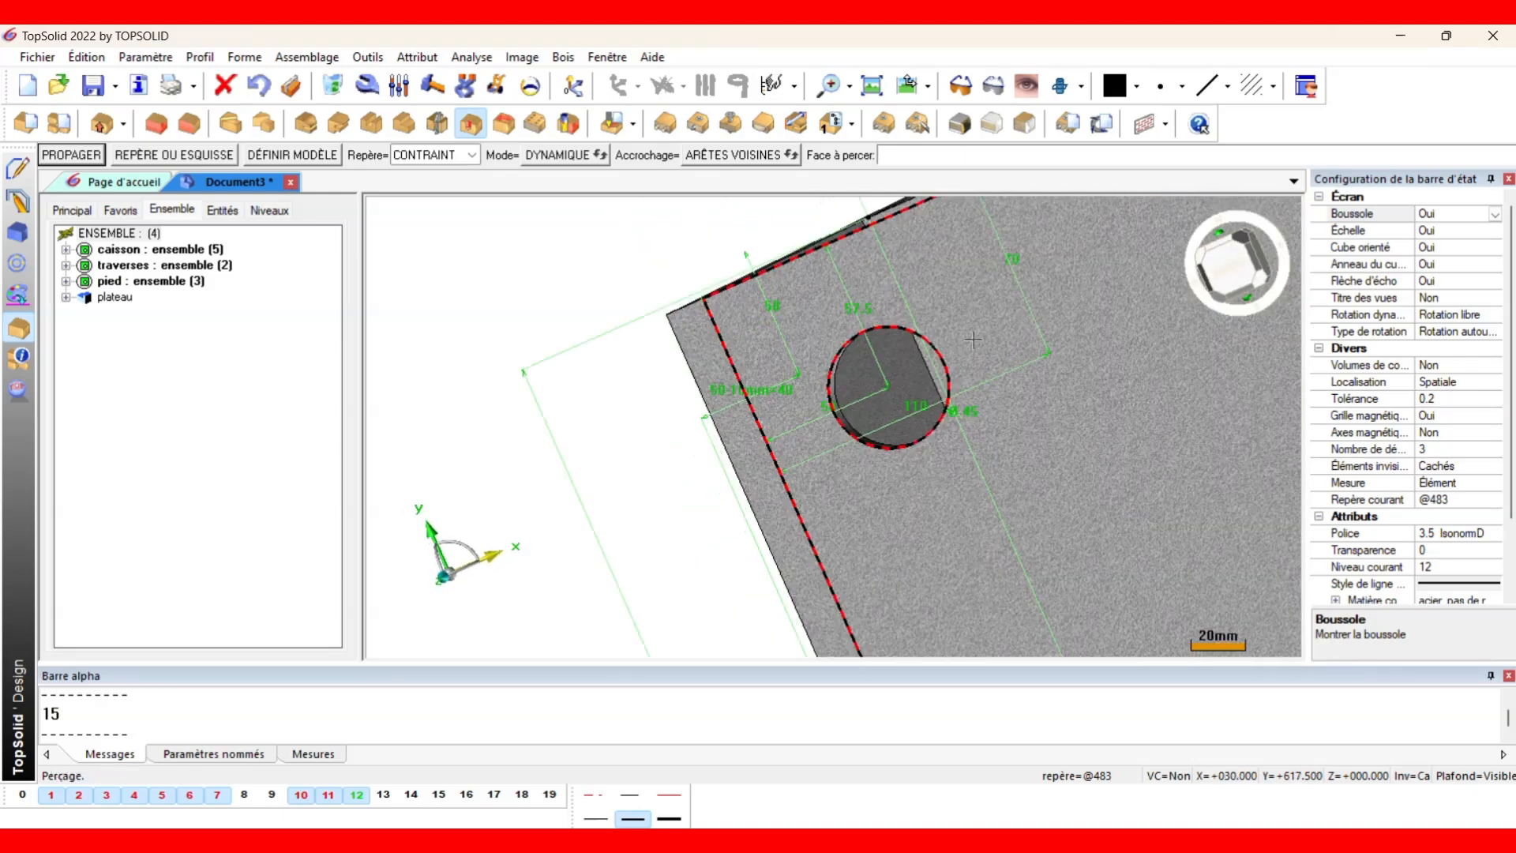
{"action": "key", "text": "Escape"}
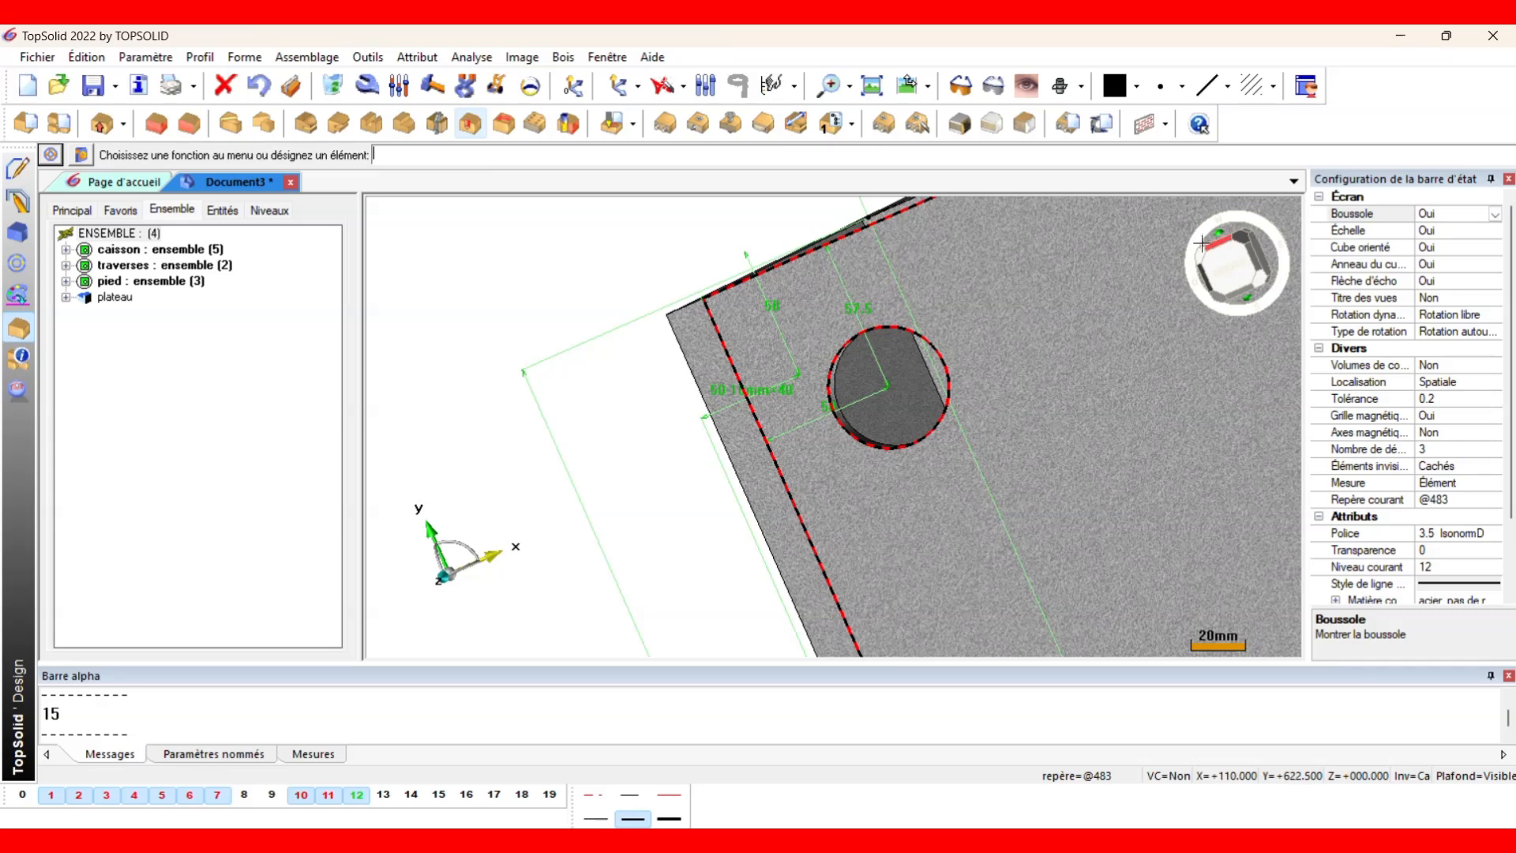
In top view, set the distance from the caisson hole's centre to the panel's rear edge to 40 mm.
{"action": "left_click", "coordinate": [1229, 267]}
{"action": "scroll", "coordinate": [896, 348], "scroll_direction": "down", "scroll_amount": 1}
{"action": "scroll", "coordinate": [934, 386], "scroll_direction": "down", "scroll_amount": 8}
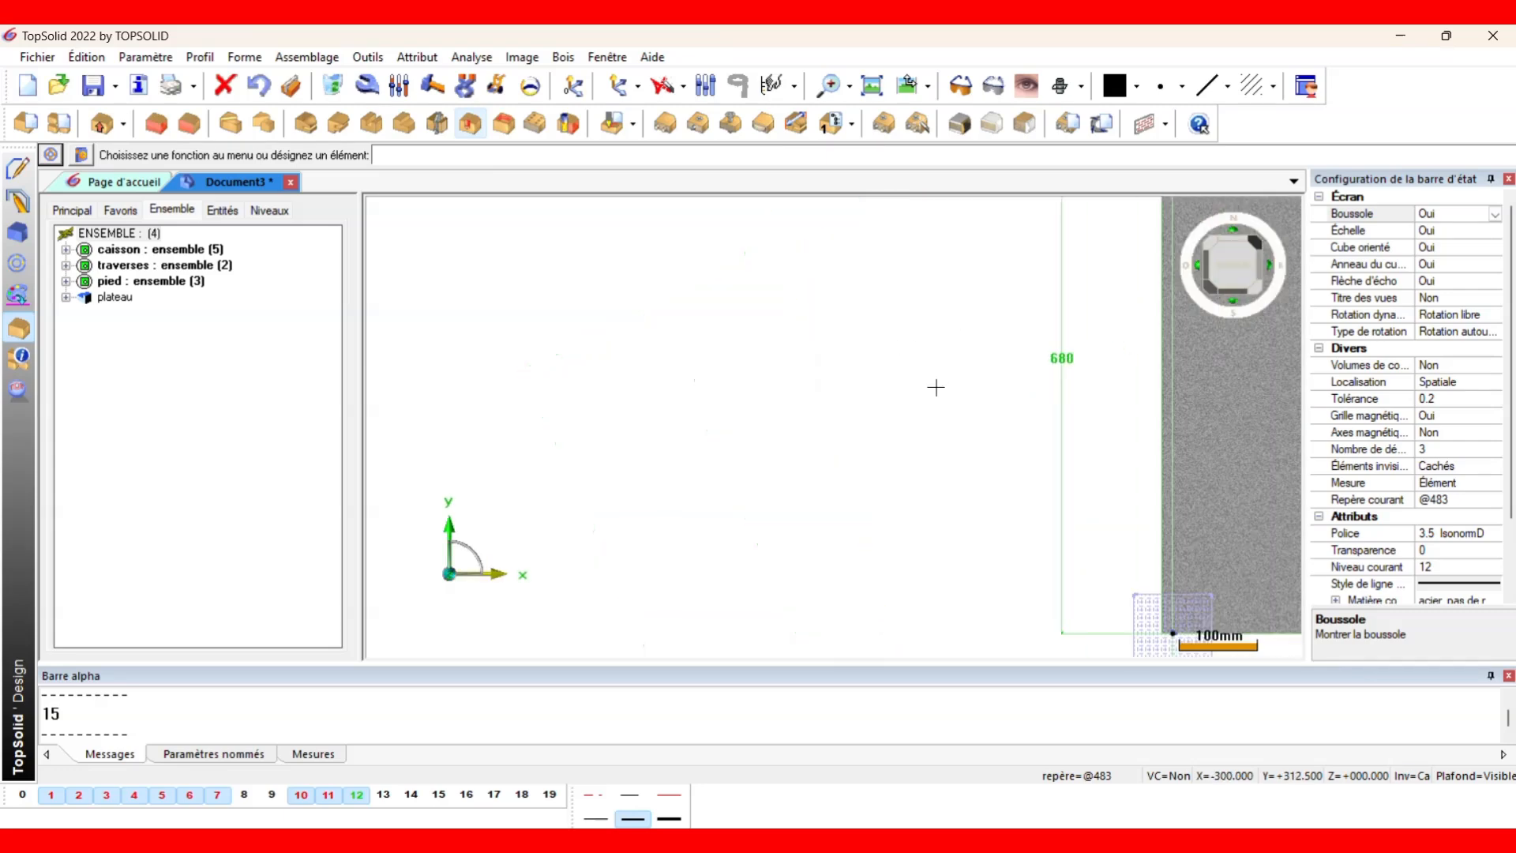
{"action": "scroll", "coordinate": [1060, 268], "scroll_direction": "up", "scroll_amount": 4}
{"action": "scroll", "coordinate": [999, 270], "scroll_direction": "up", "scroll_amount": 4}
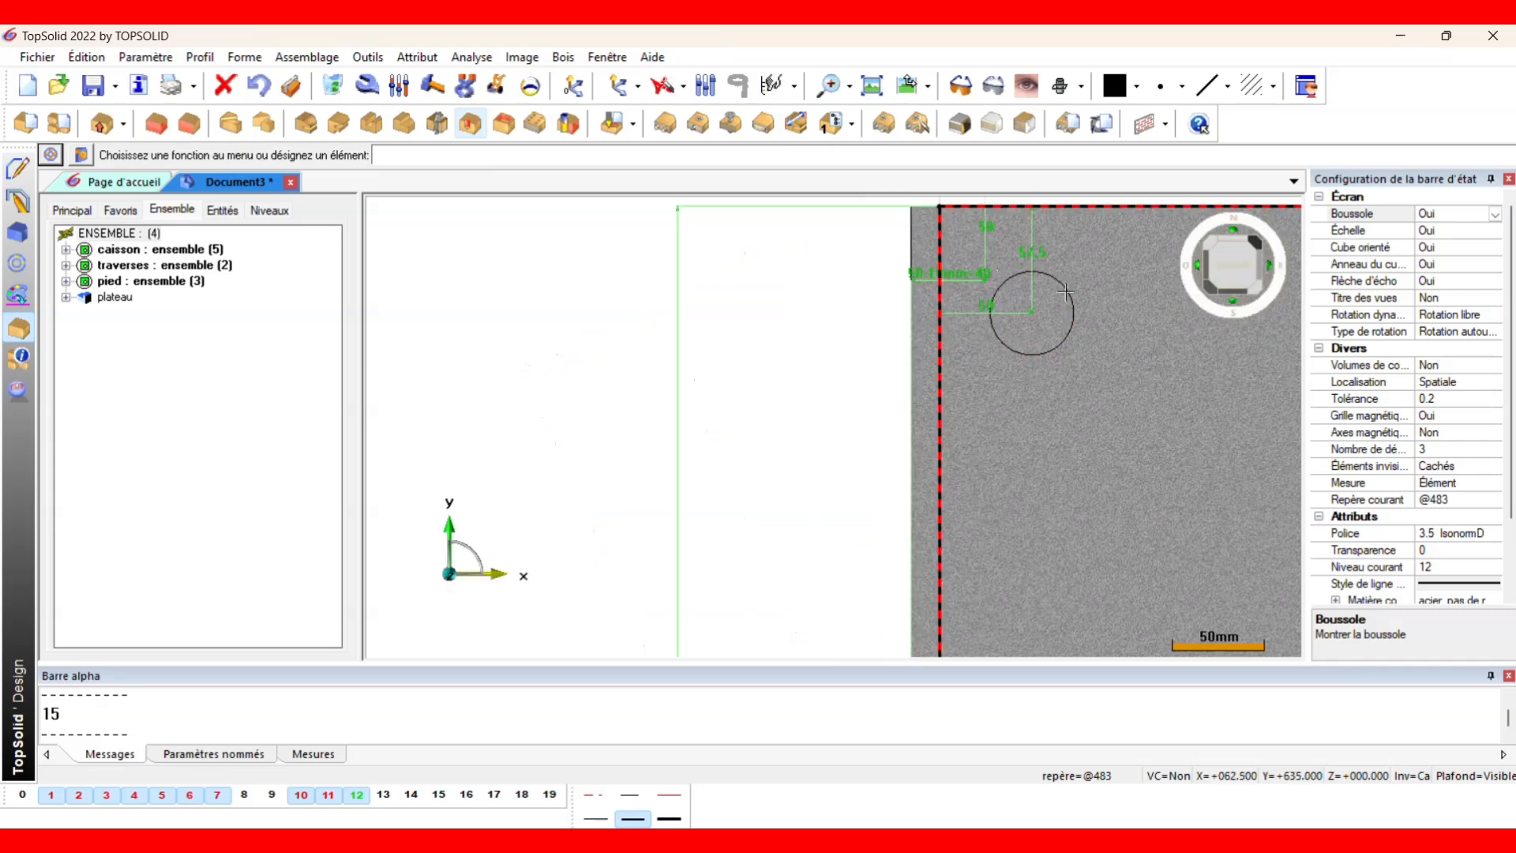
{"action": "scroll", "coordinate": [1066, 294], "scroll_direction": "up", "scroll_amount": 3}
{"action": "middle_click_drag", "start_coordinate": [1066, 294], "coordinate": [1066, 371]}
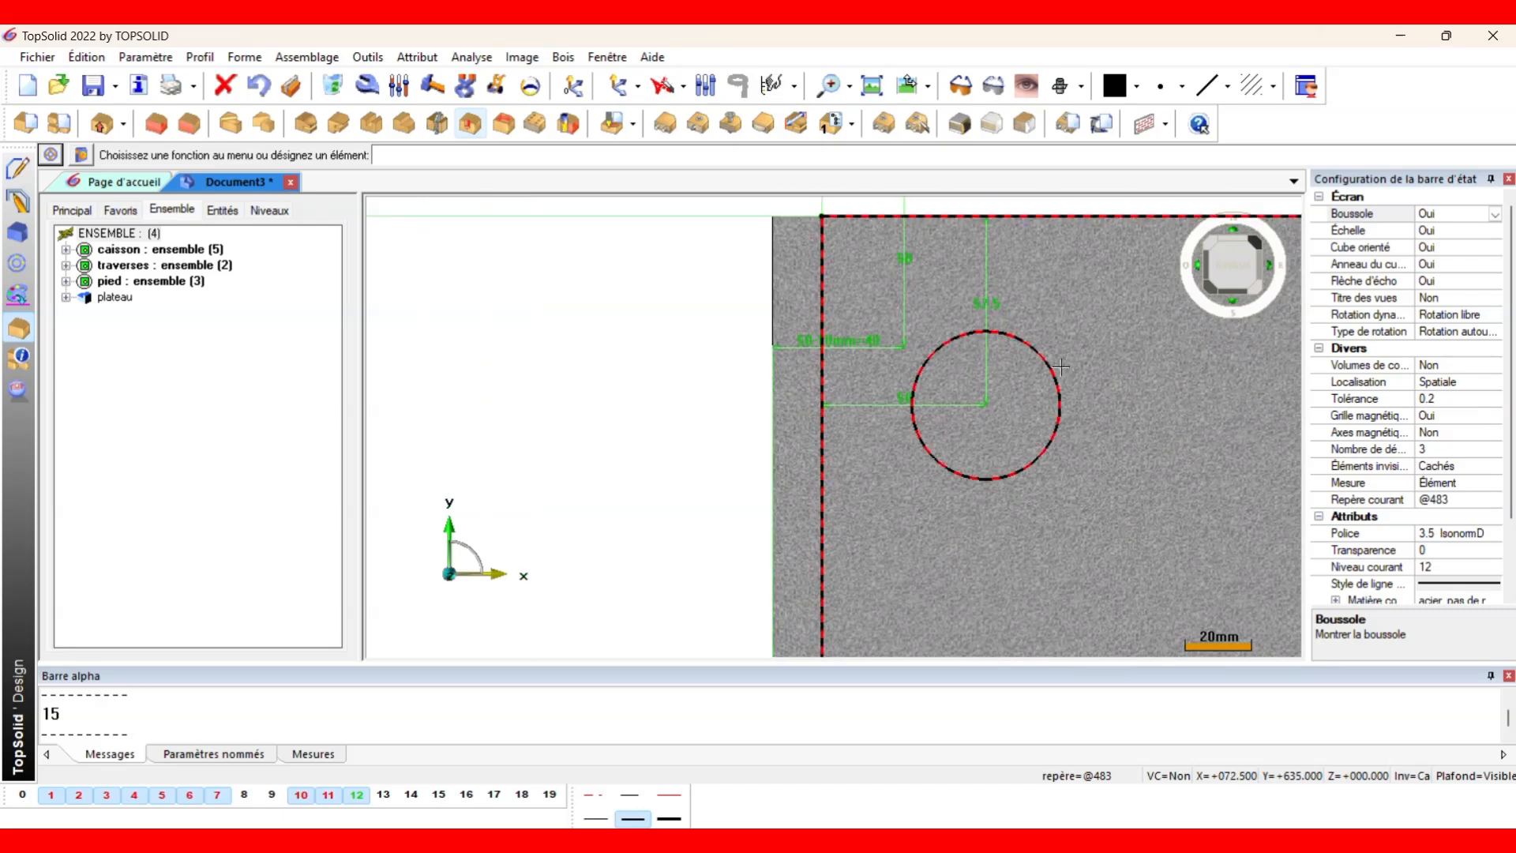
{"action": "left_click", "coordinate": [994, 303]}
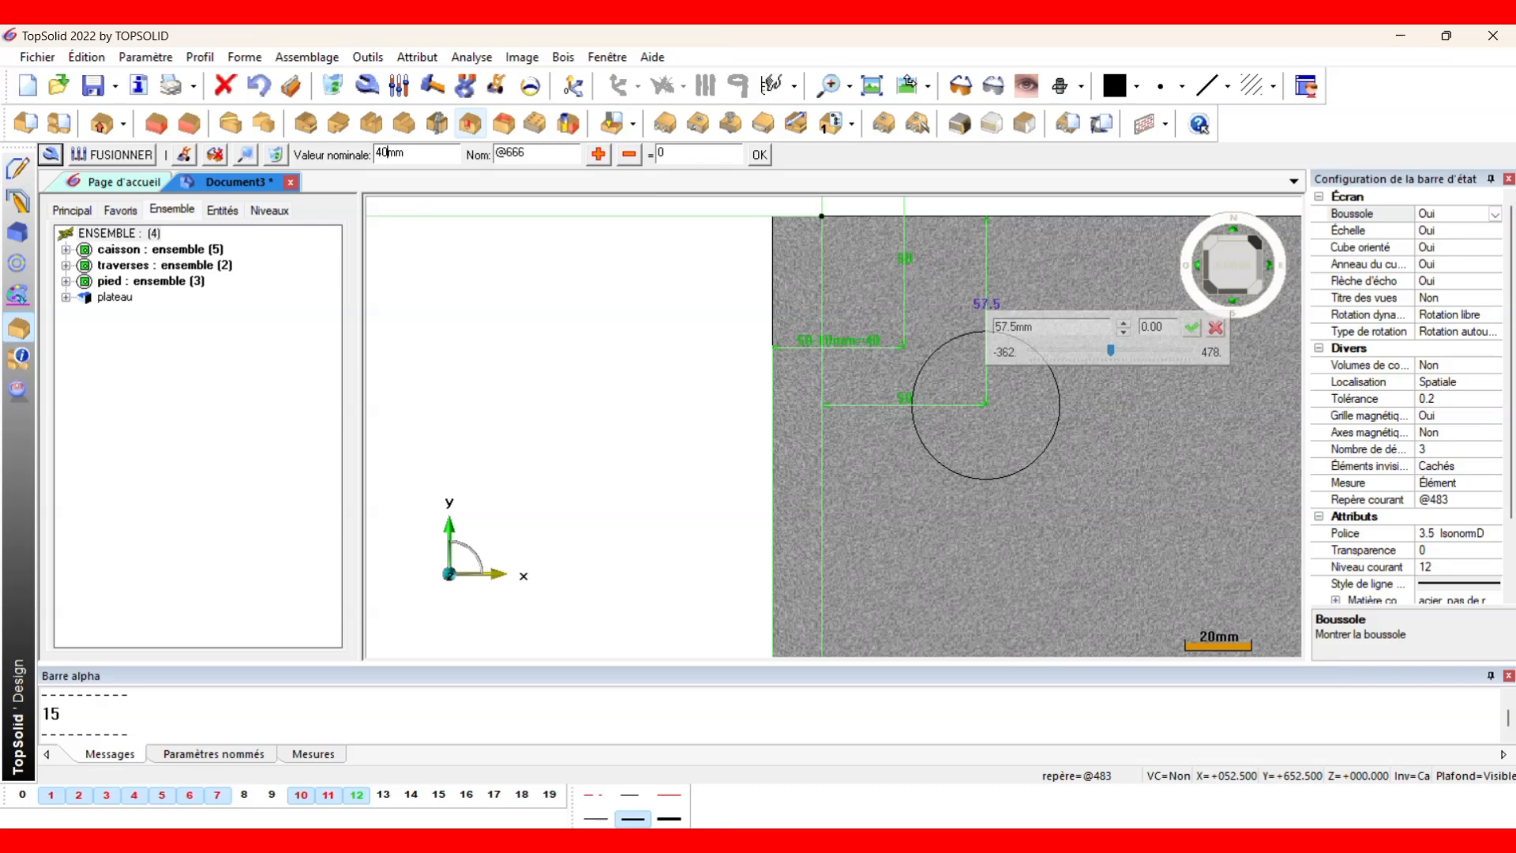
{"action": "key", "text": "Return"}
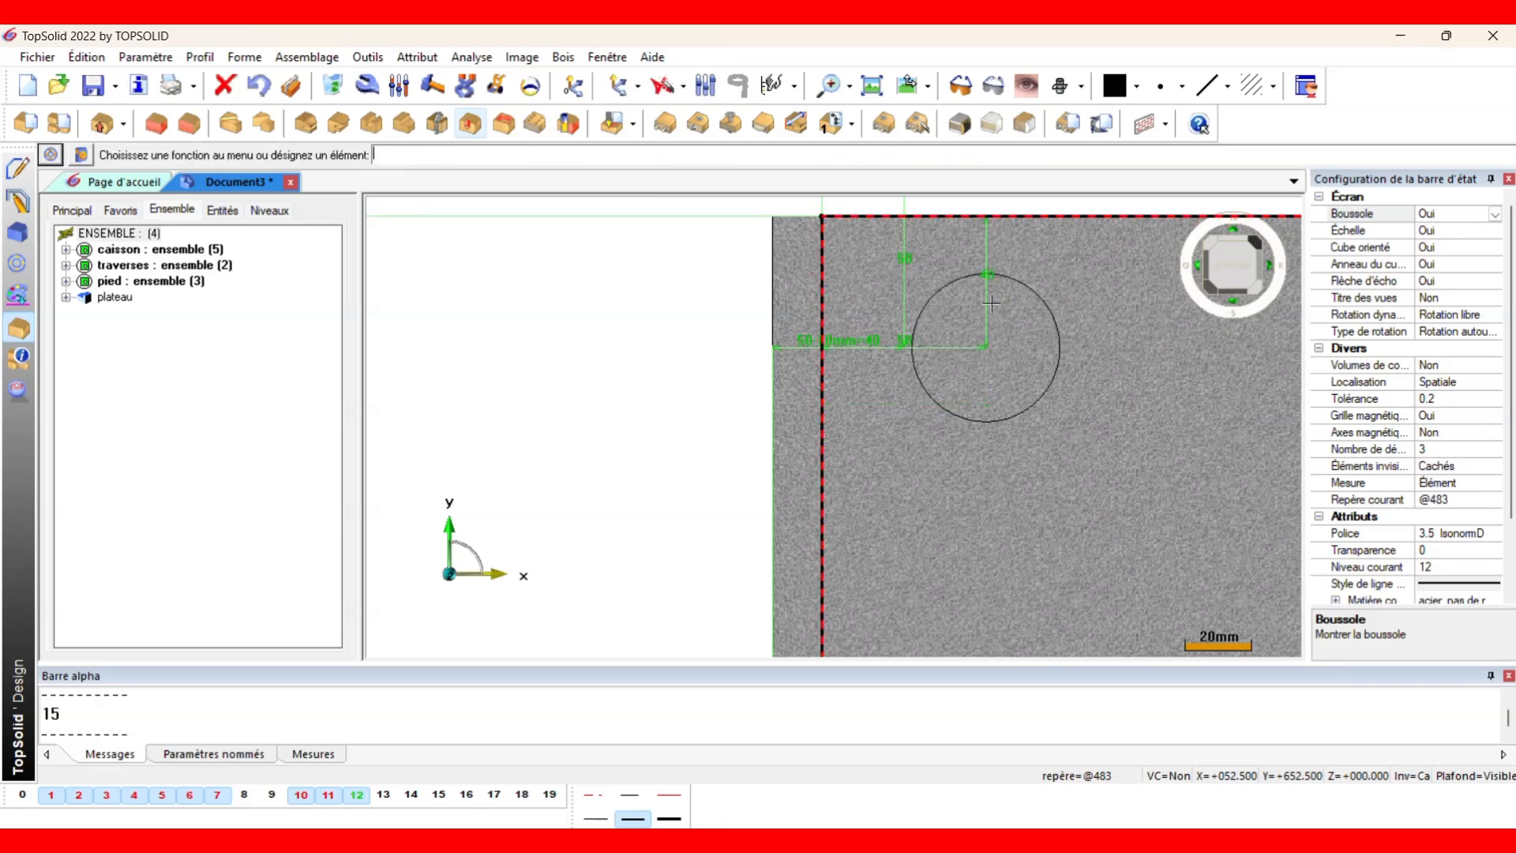
Try 40 mm and then 30 mm as the caisson hole's distance from the top panel's side edge.
{"action": "left_click", "coordinate": [911, 340]}
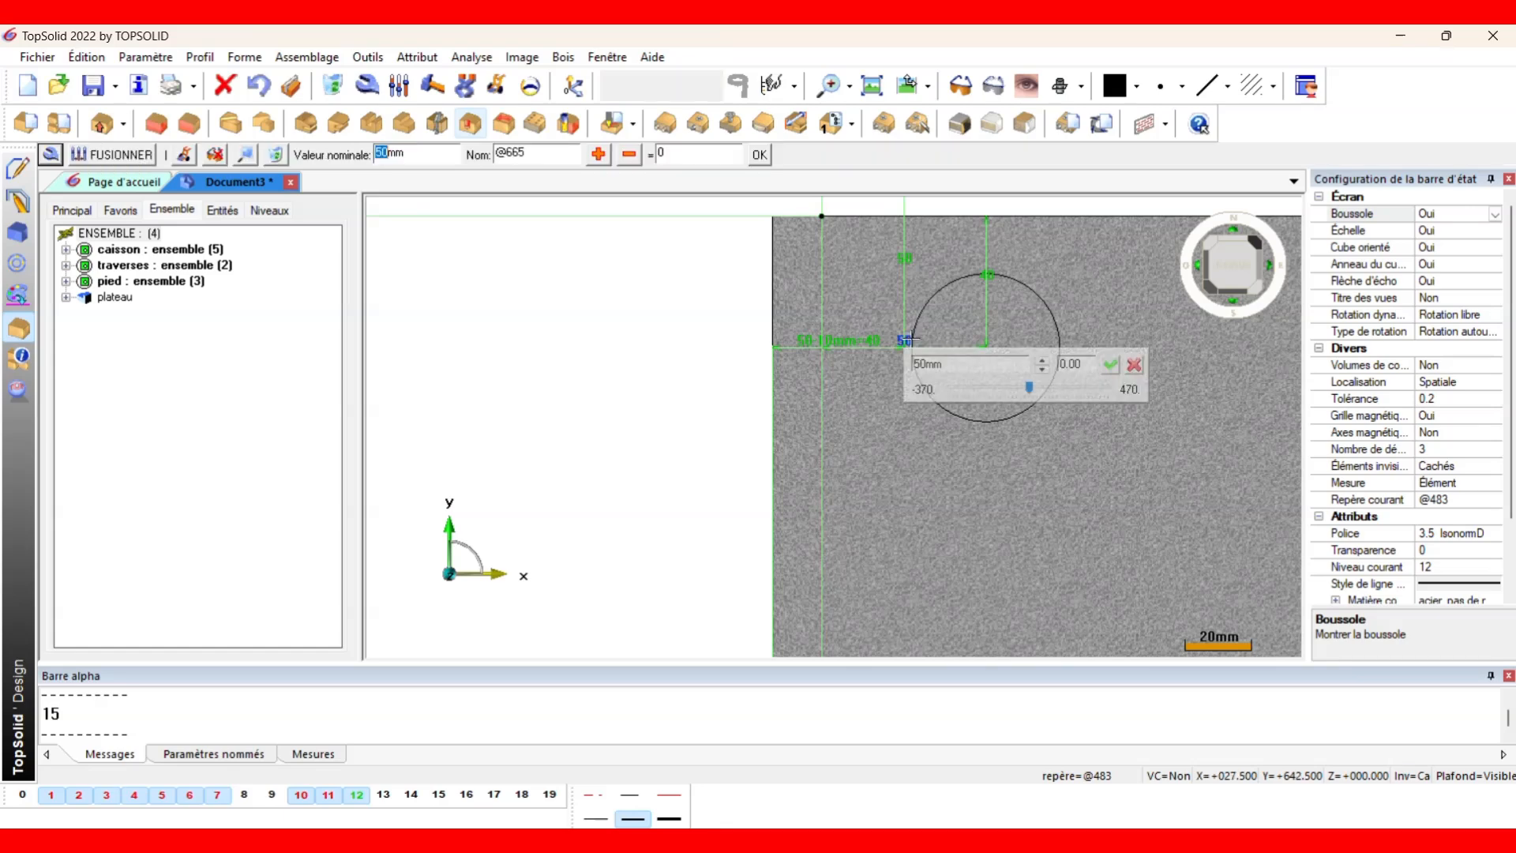
{"action": "type", "text": "40"}
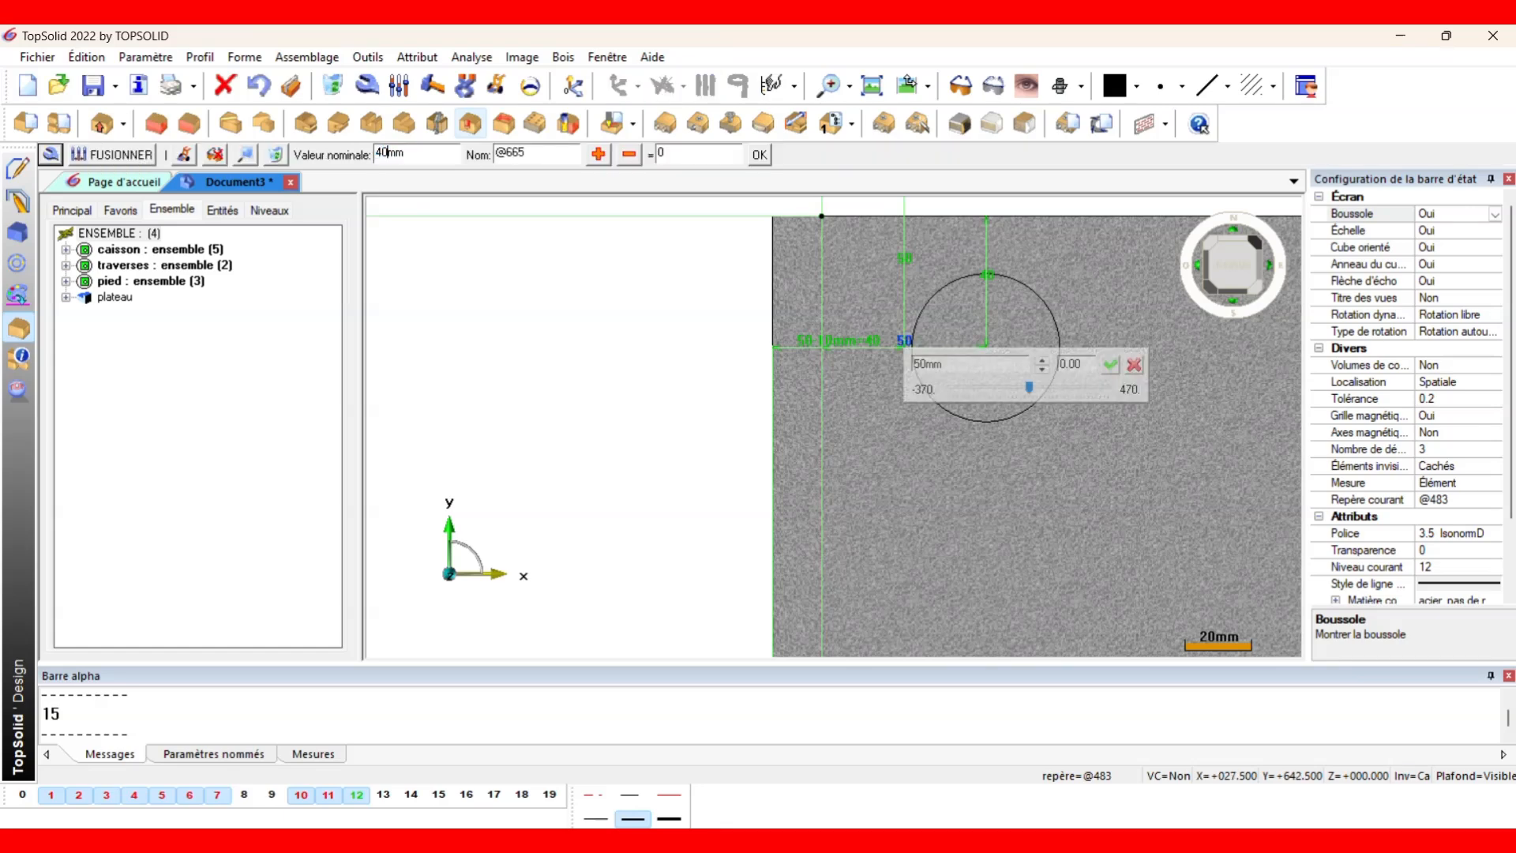
{"action": "key", "text": "Return"}
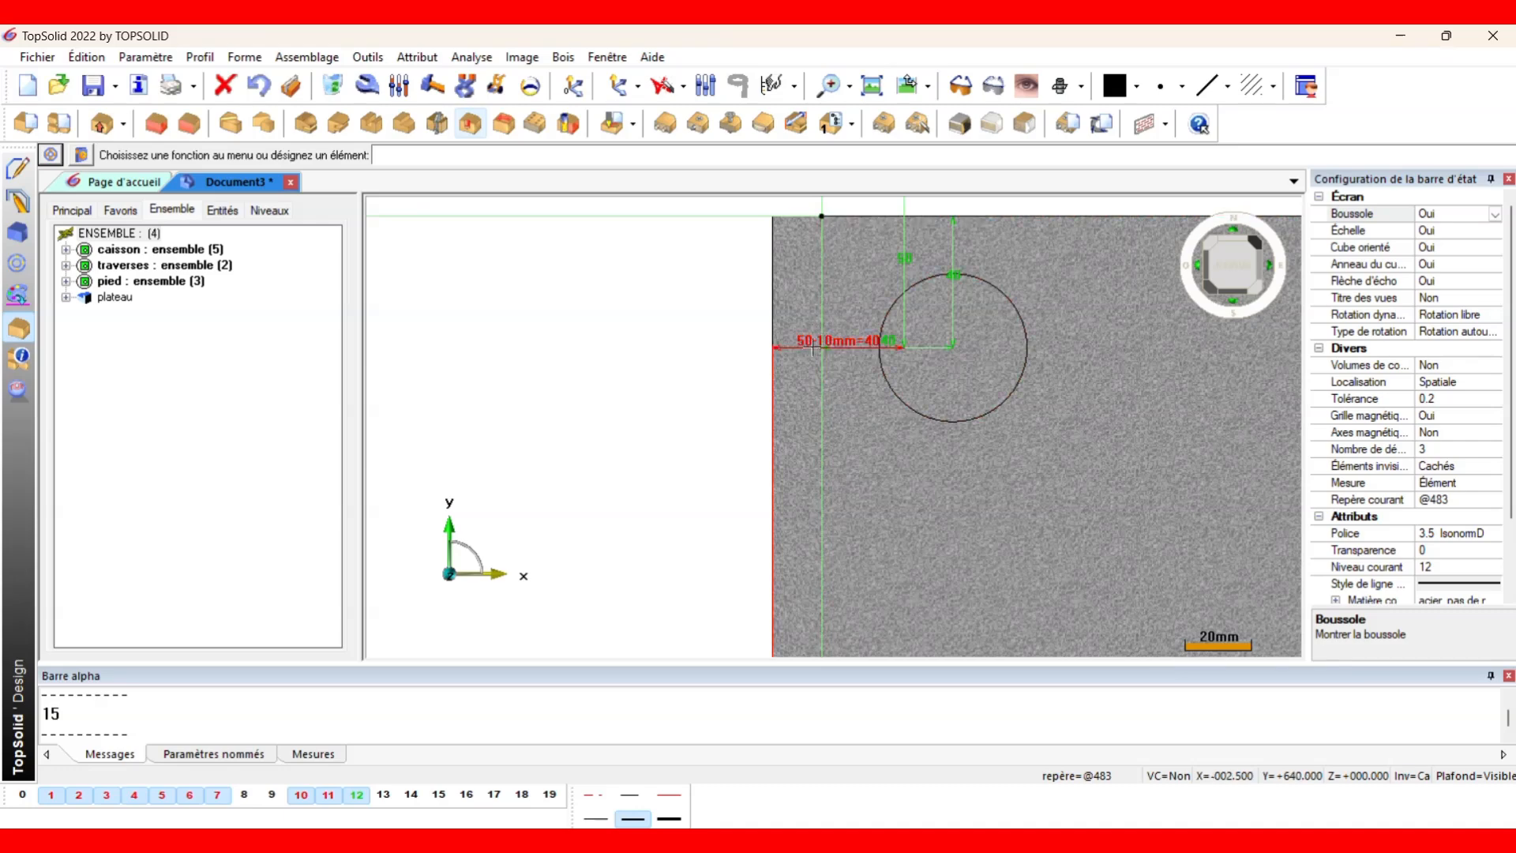
{"action": "left_click", "coordinate": [893, 341]}
{"action": "type", "text": "30mm"}
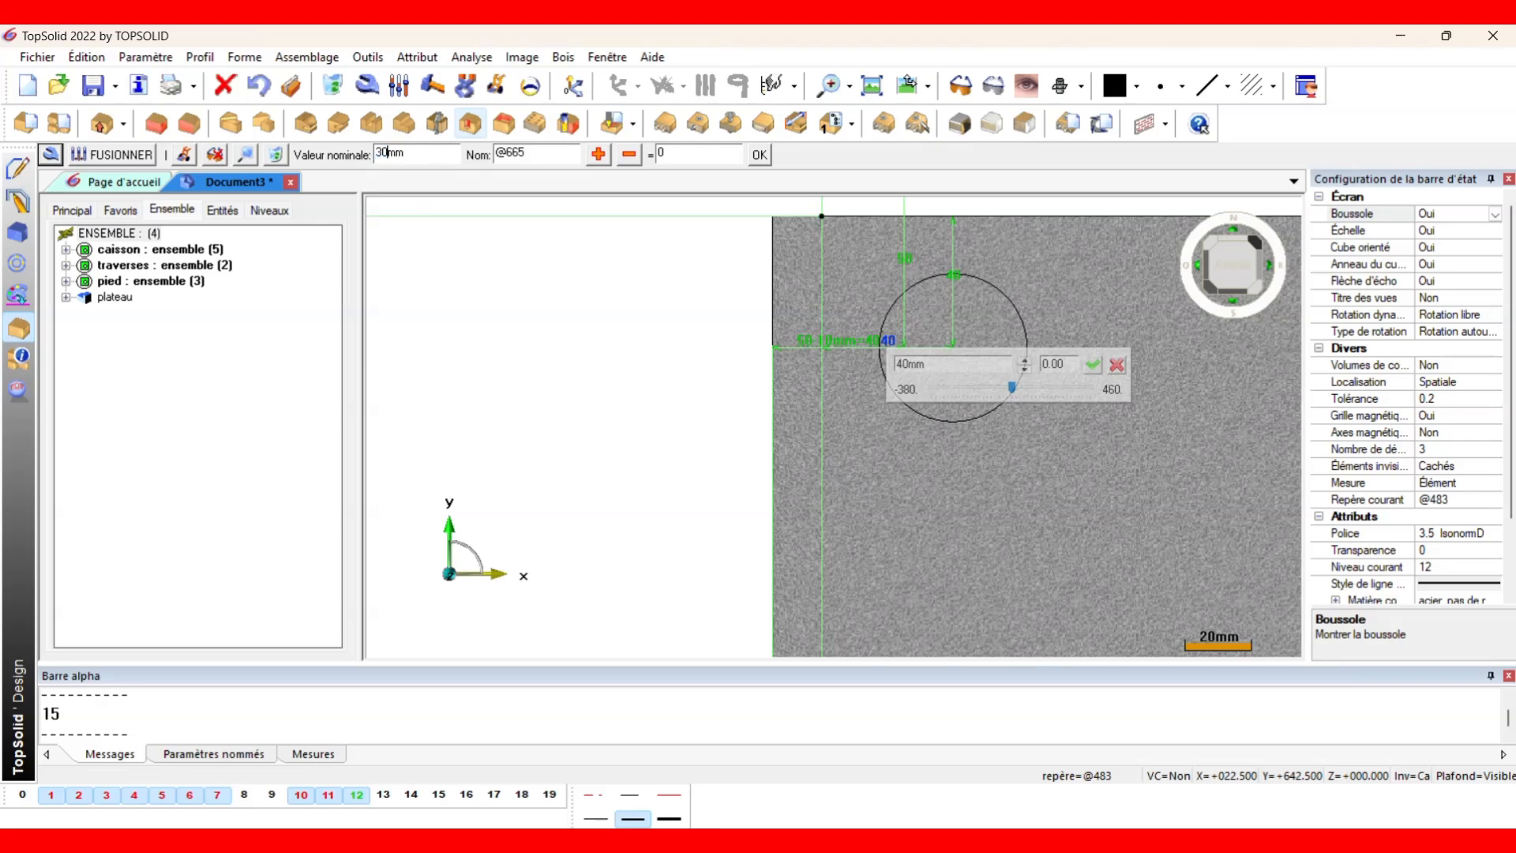
{"action": "key", "text": "Return"}
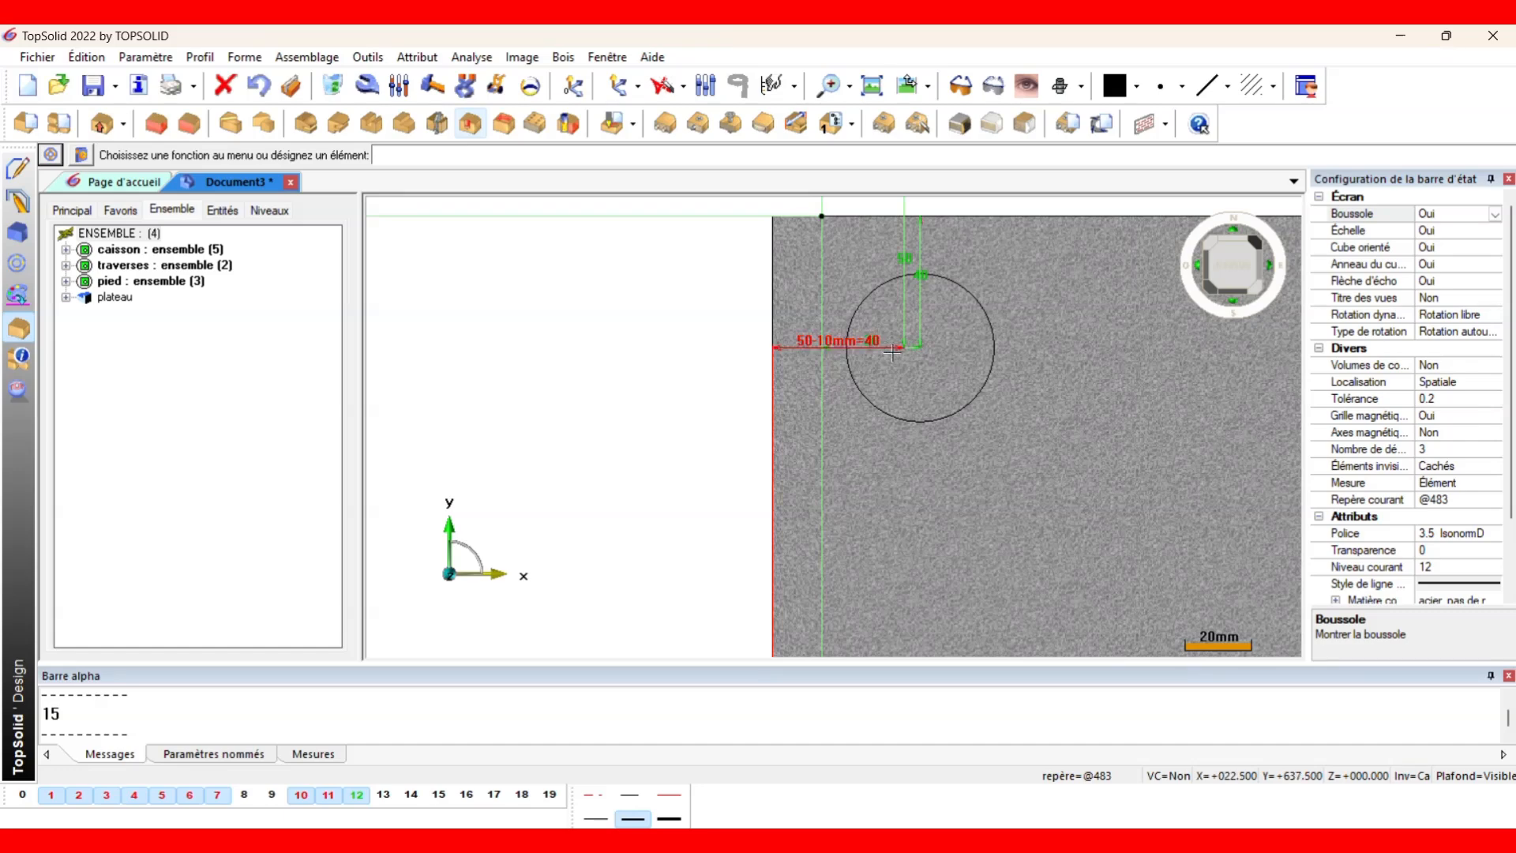
Set the caisson hole's distance from the top panel's side edge to 25 mm.
{"action": "left_click", "coordinate": [910, 348]}
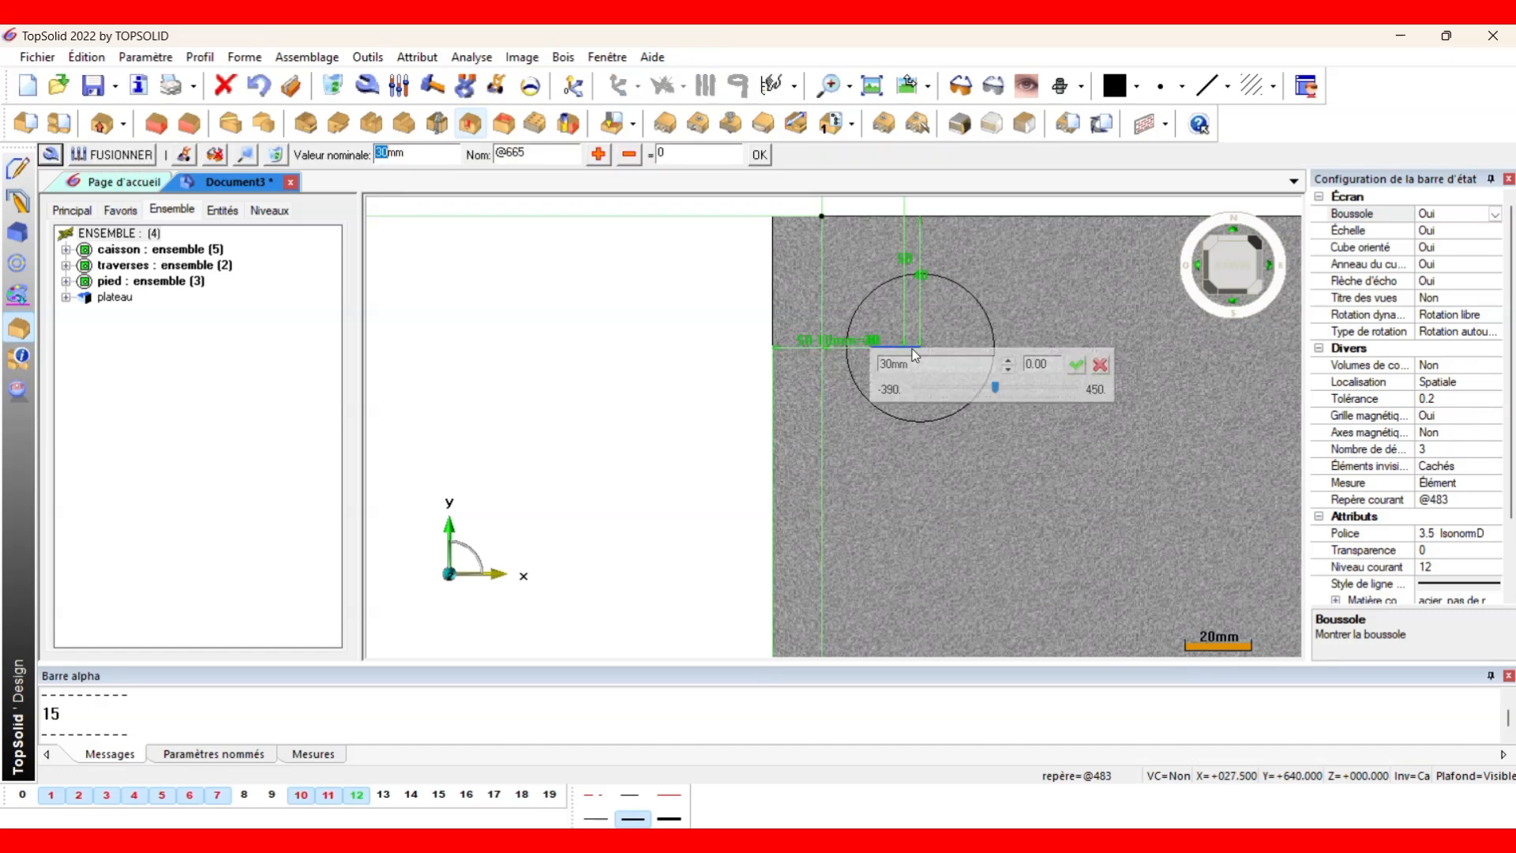
{"action": "type", "text": "25"}
{"action": "key", "text": "Return"}
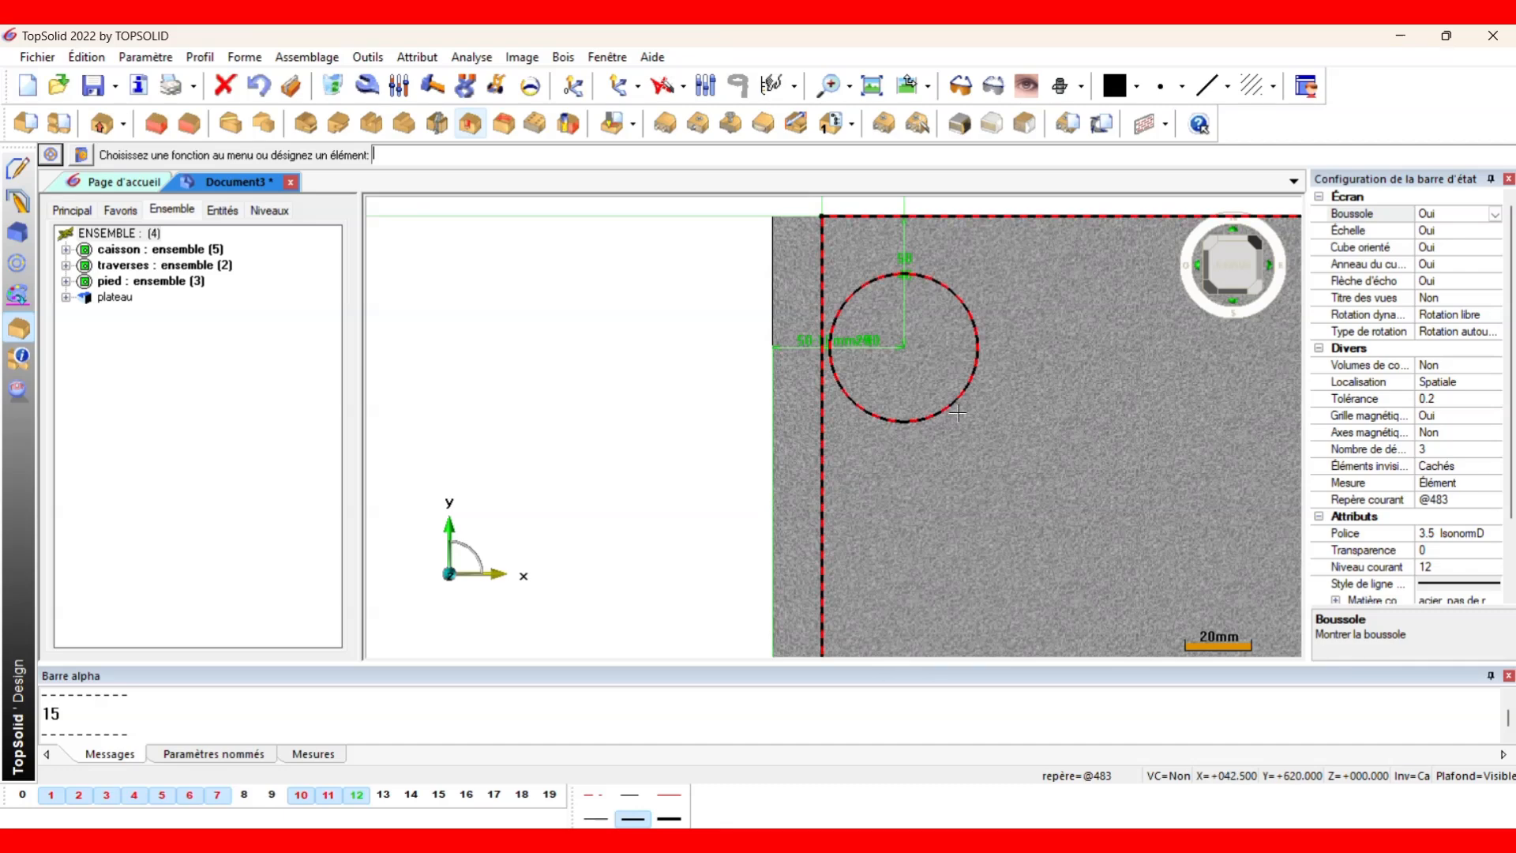
{"action": "middle_click_drag", "start_coordinate": [944, 448], "coordinate": [949, 409]}
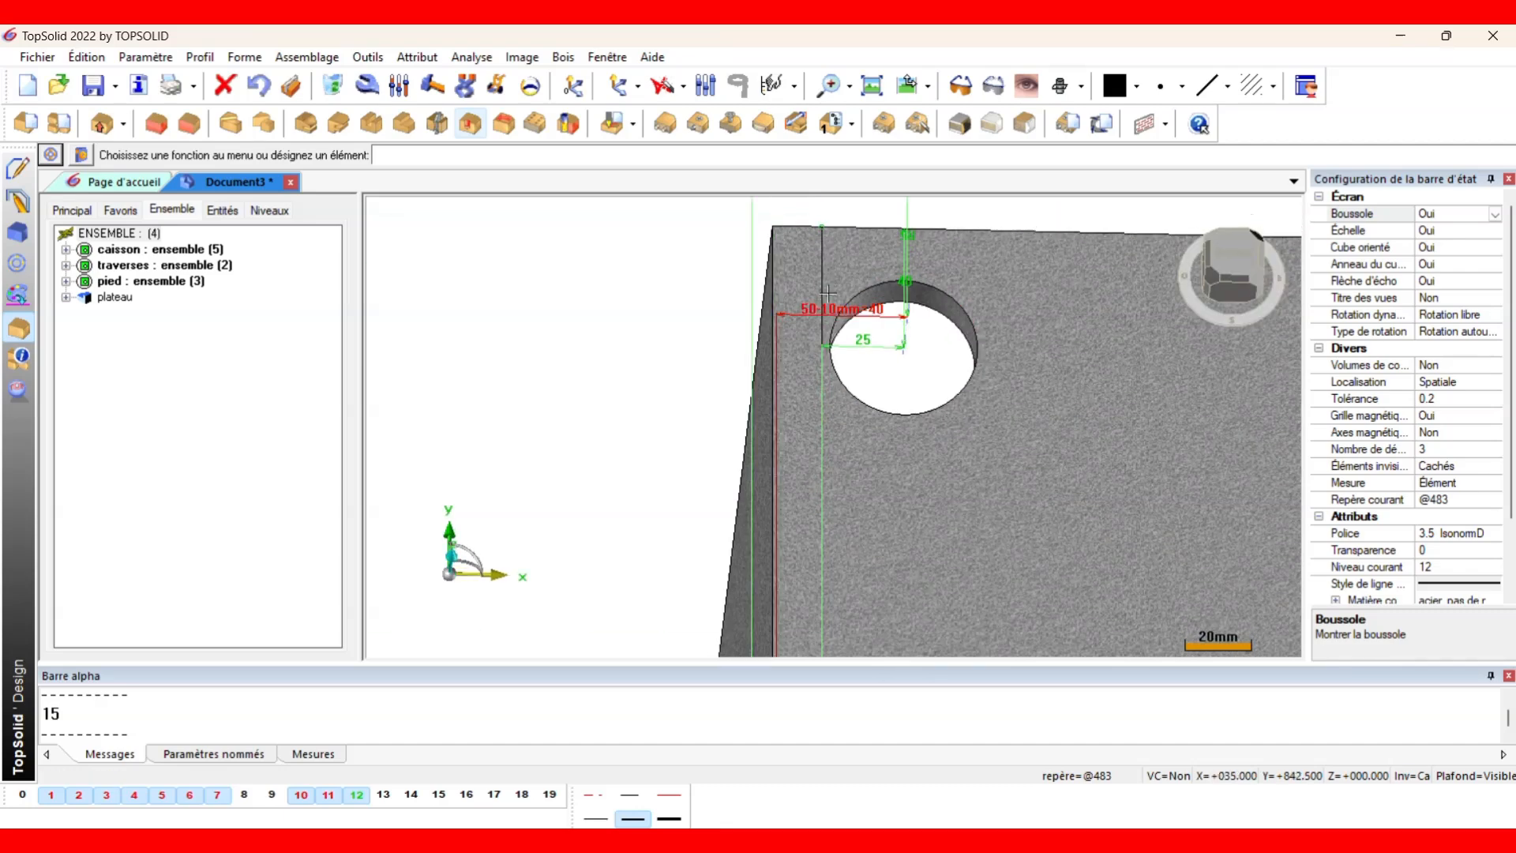
Show level 8 with the plateau again and check the aligned holes and the whole desk.
{"action": "left_click", "coordinate": [244, 796]}
{"action": "middle_click_drag", "start_coordinate": [839, 372], "coordinate": [896, 416]}
{"action": "scroll", "coordinate": [896, 416], "scroll_direction": "down", "scroll_amount": 10}
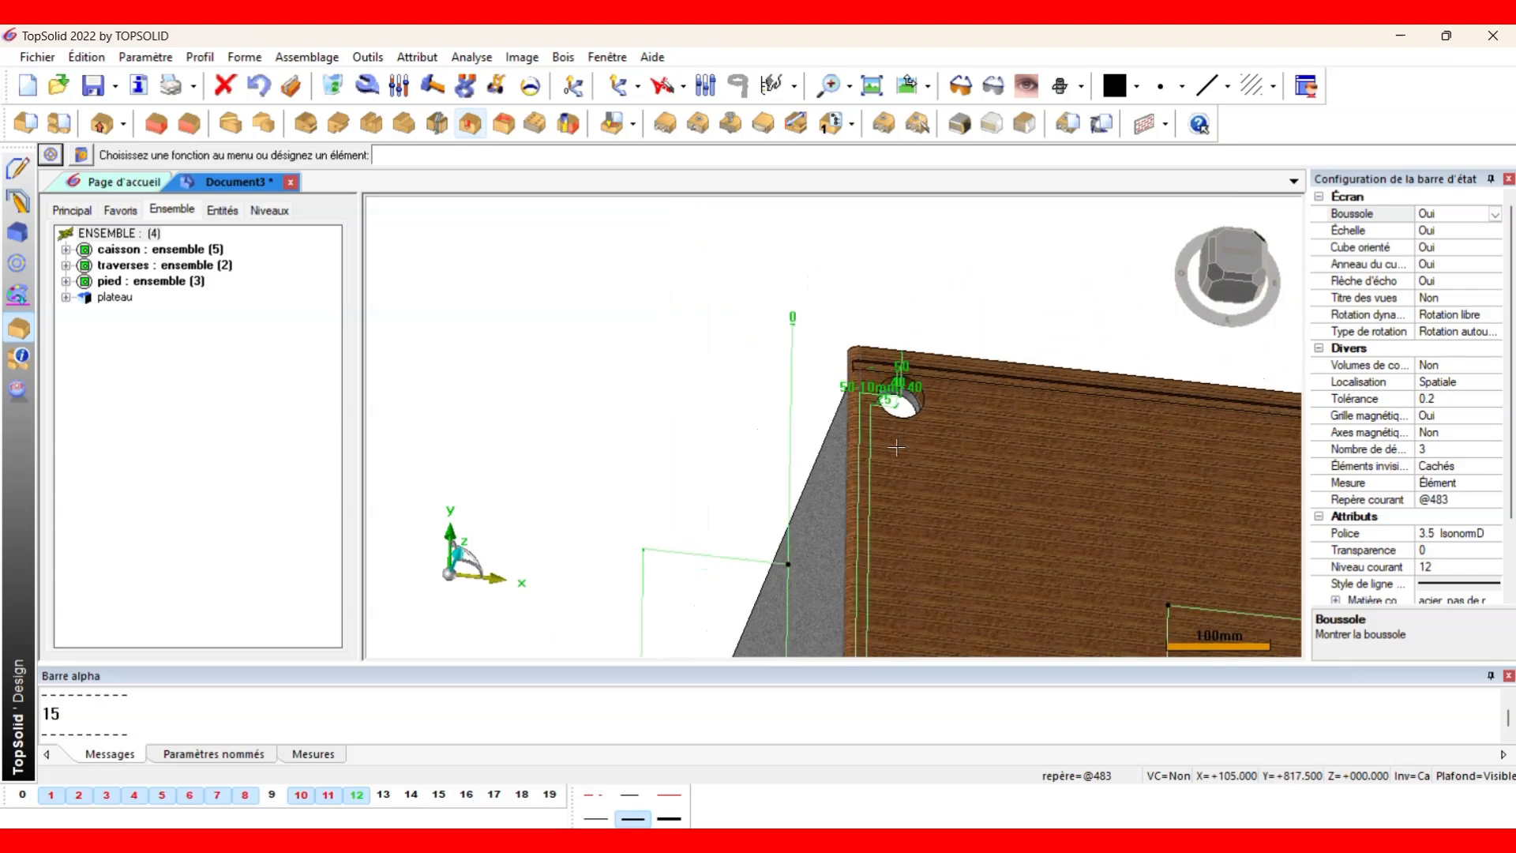
{"action": "middle_click_drag", "start_coordinate": [993, 501], "coordinate": [1018, 394]}
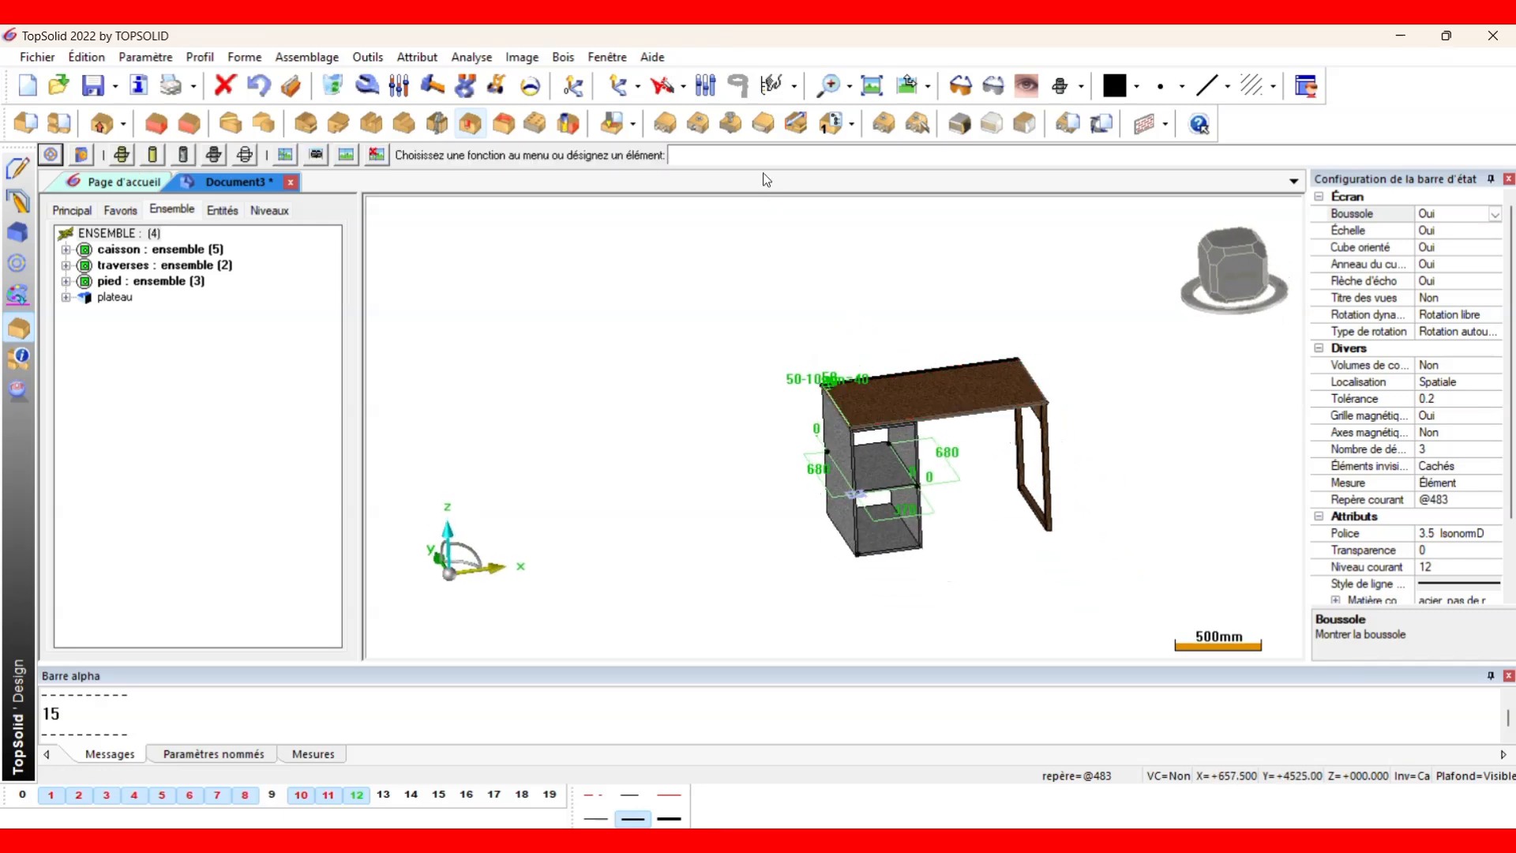
{"action": "left_click", "coordinate": [693, 65]}
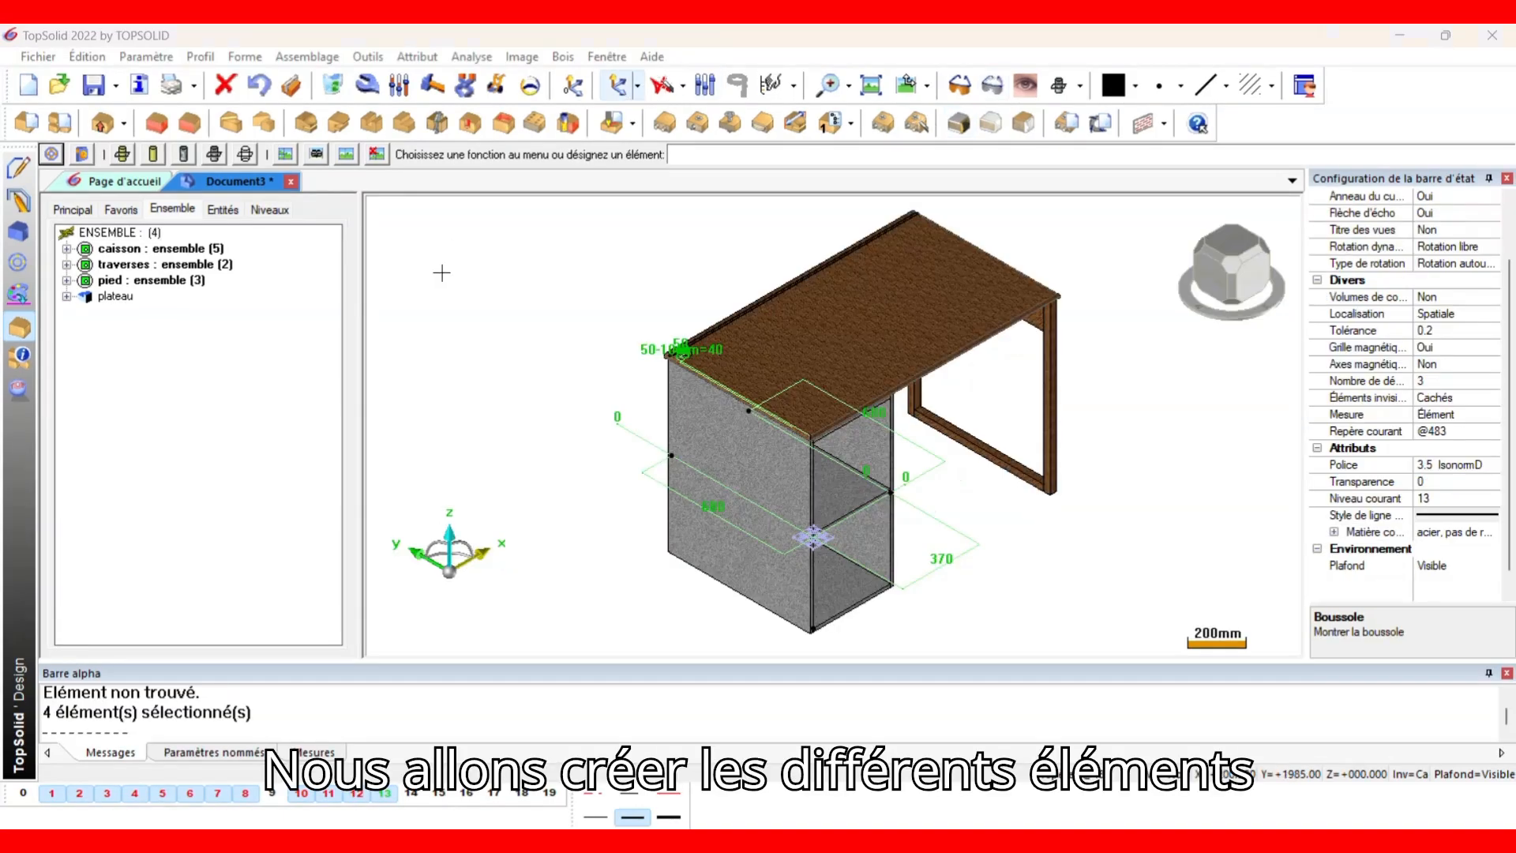
Start inserting an Excentrique simple from the TopSolidWood assembly fittings with code L24 12.
{"action": "left_click", "coordinate": [697, 123]}
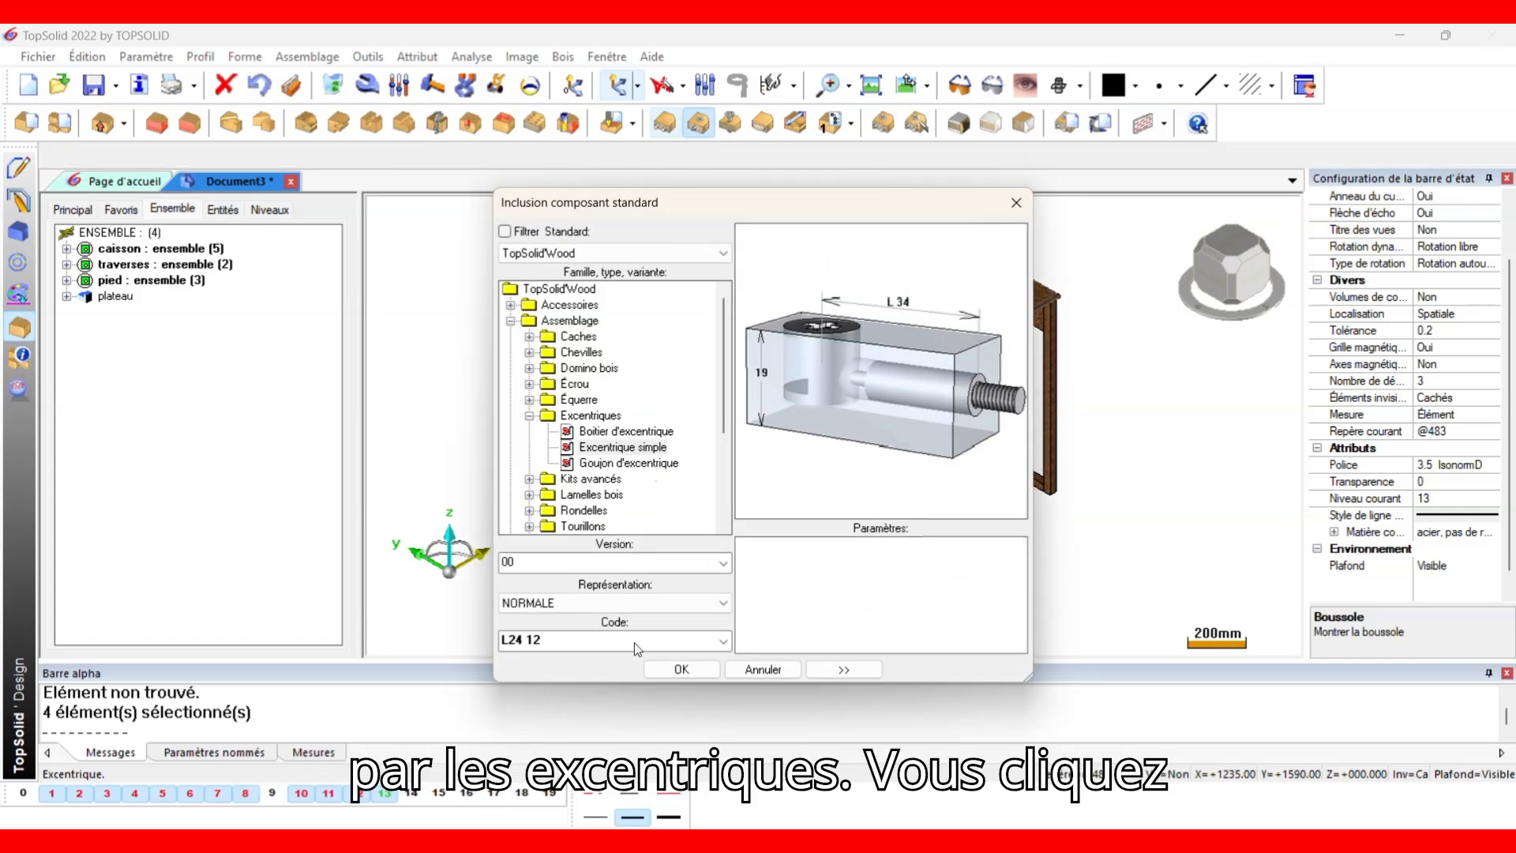
{"action": "left_click", "coordinate": [666, 638]}
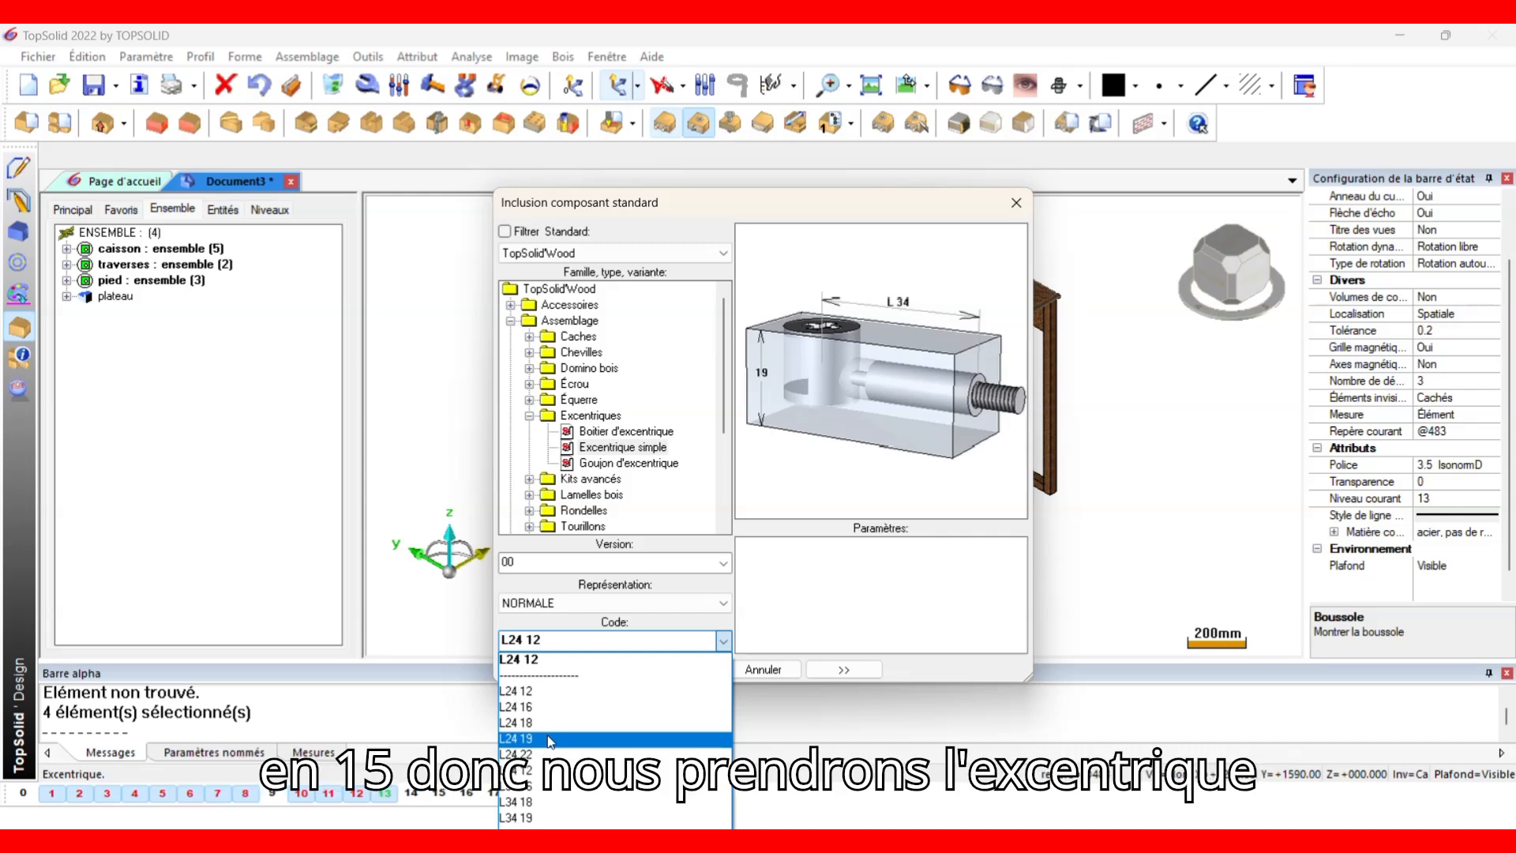
{"action": "left_click", "coordinate": [552, 695]}
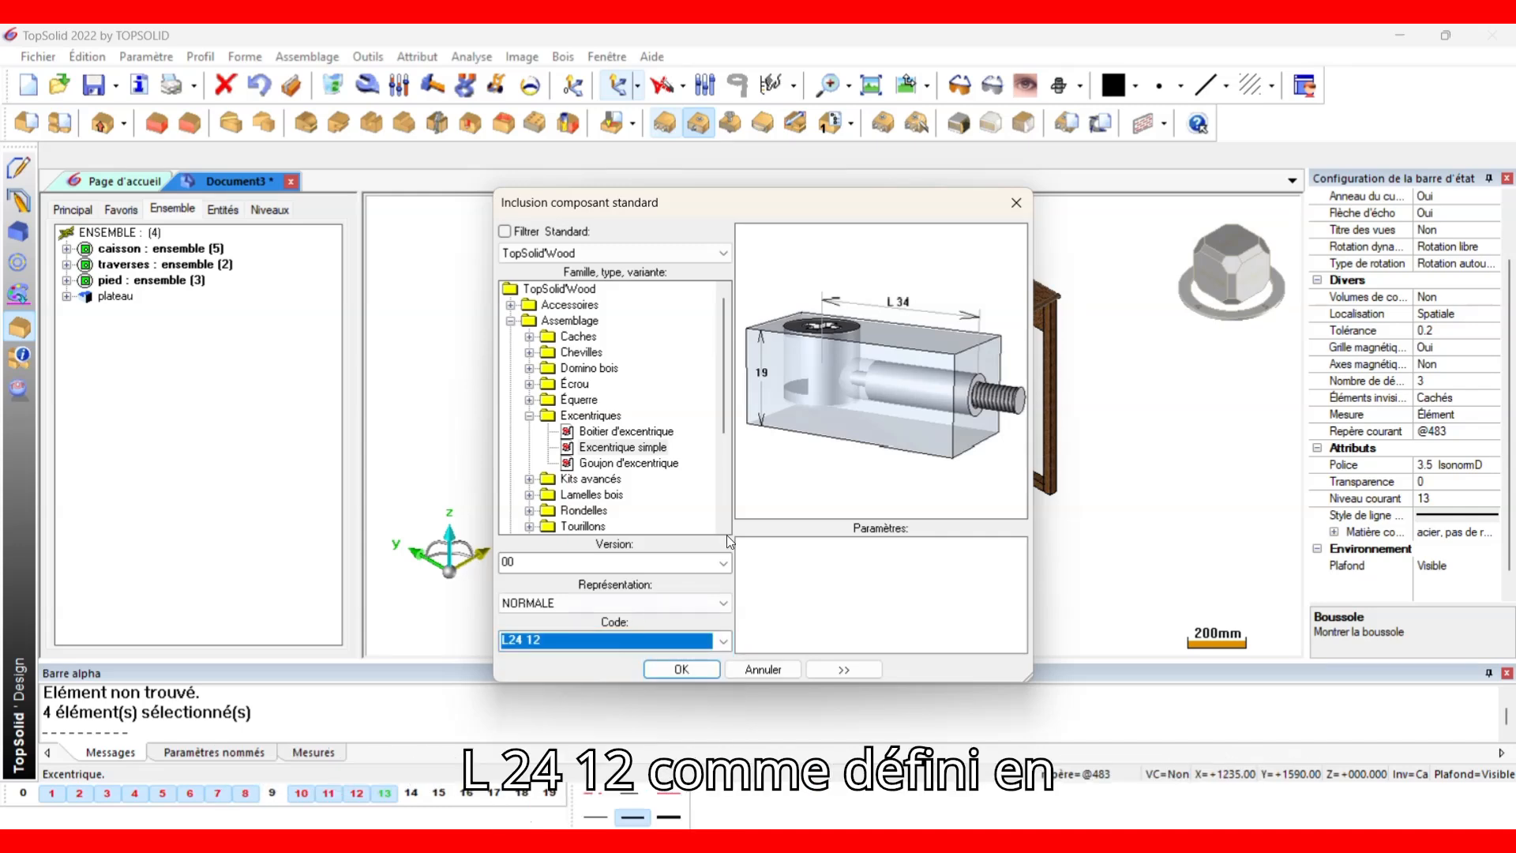
{"action": "left_click", "coordinate": [698, 671]}
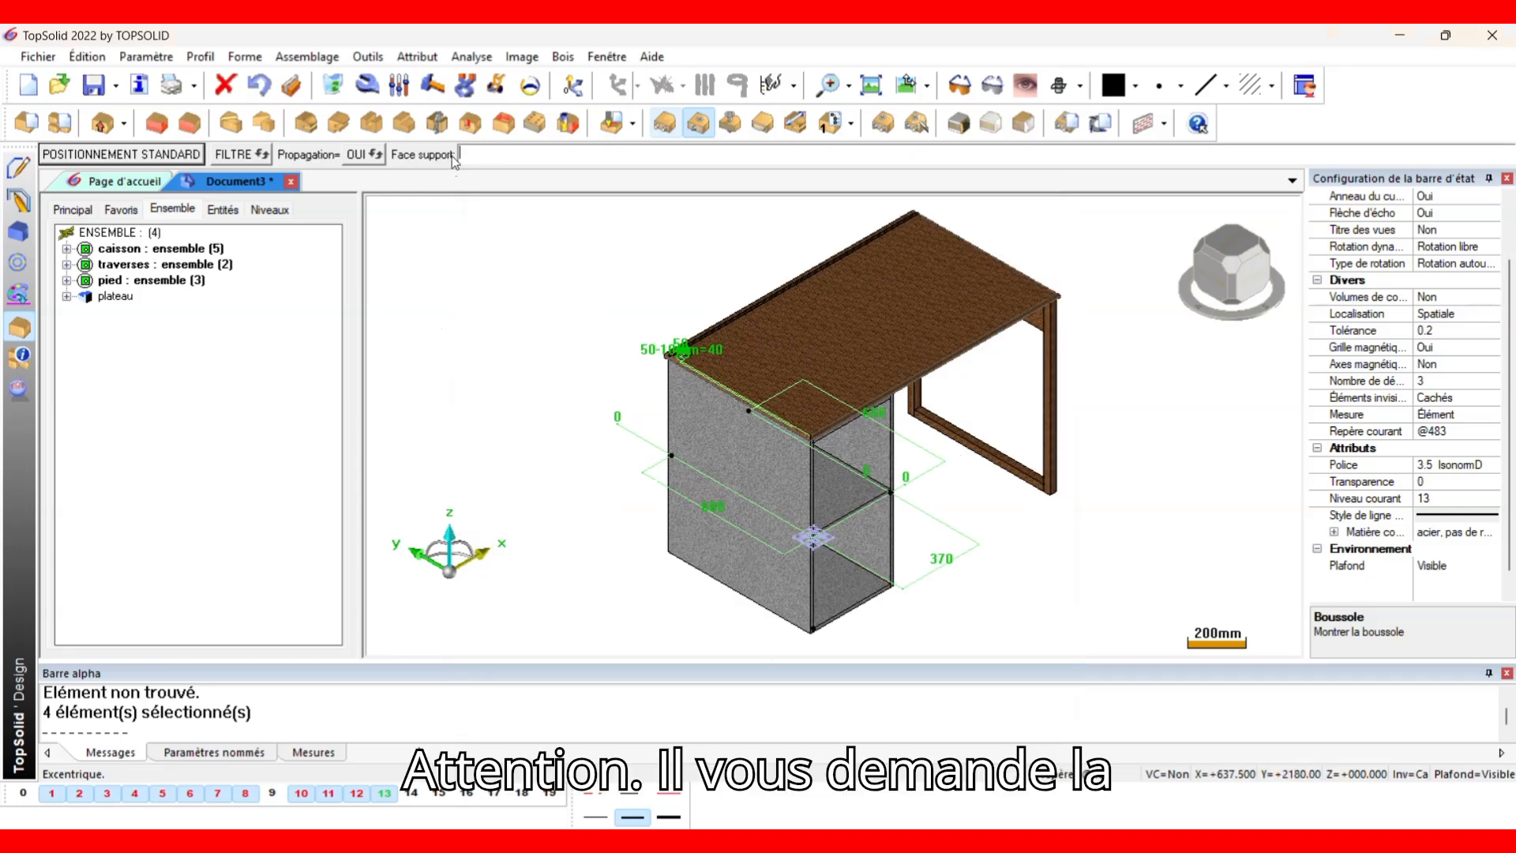
Use the caisson bottom panel's side edge face as the support face and its upper face for drilling the eccentric housing.
{"action": "scroll", "coordinate": [889, 610], "scroll_direction": "up", "scroll_amount": 1}
{"action": "scroll", "coordinate": [889, 610], "scroll_direction": "up", "scroll_amount": 1}
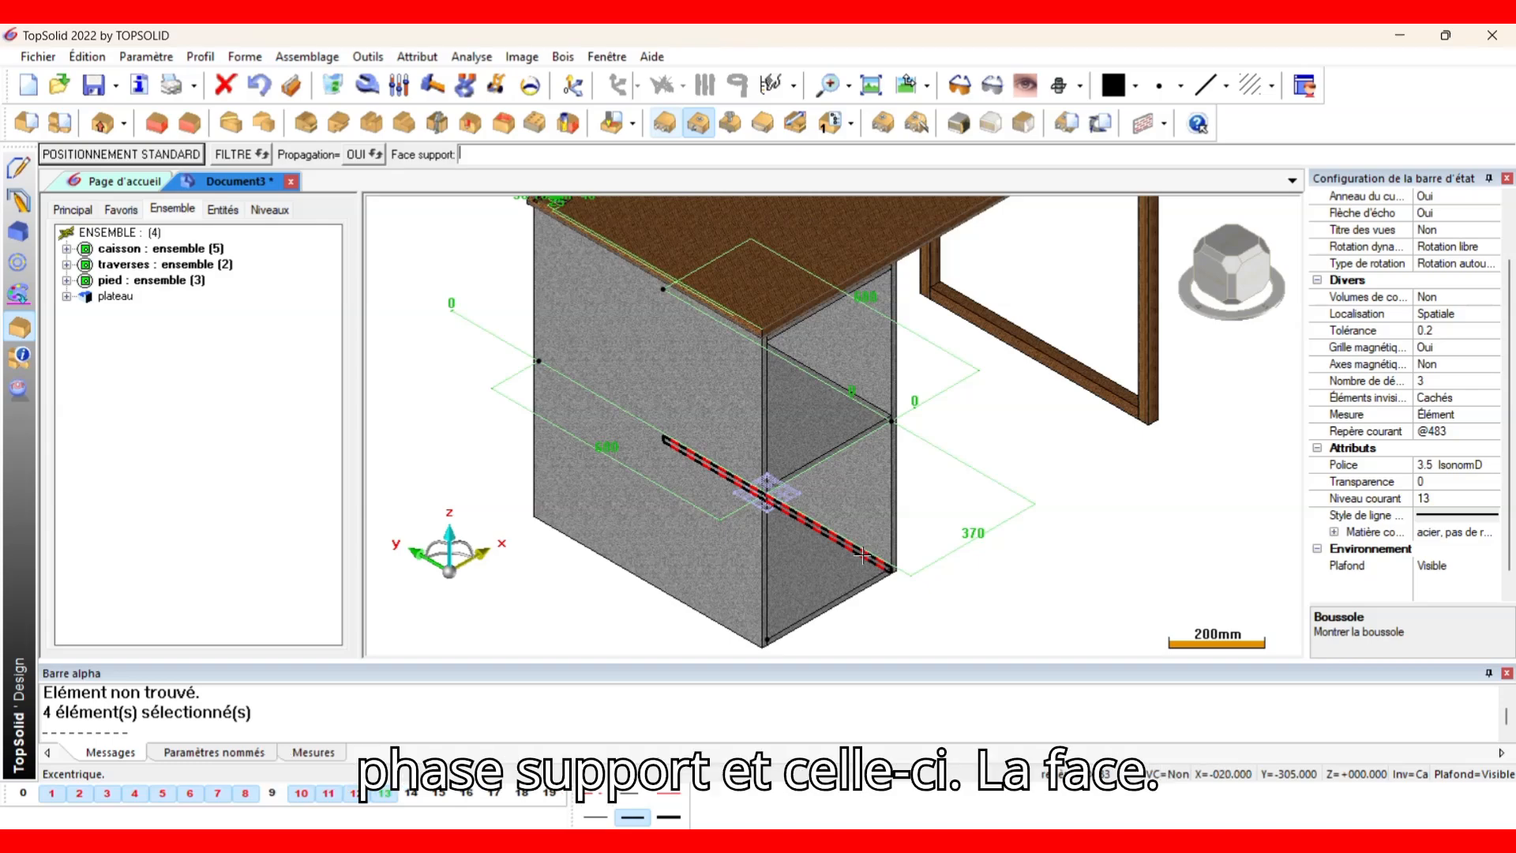
{"action": "left_click", "coordinate": [863, 556]}
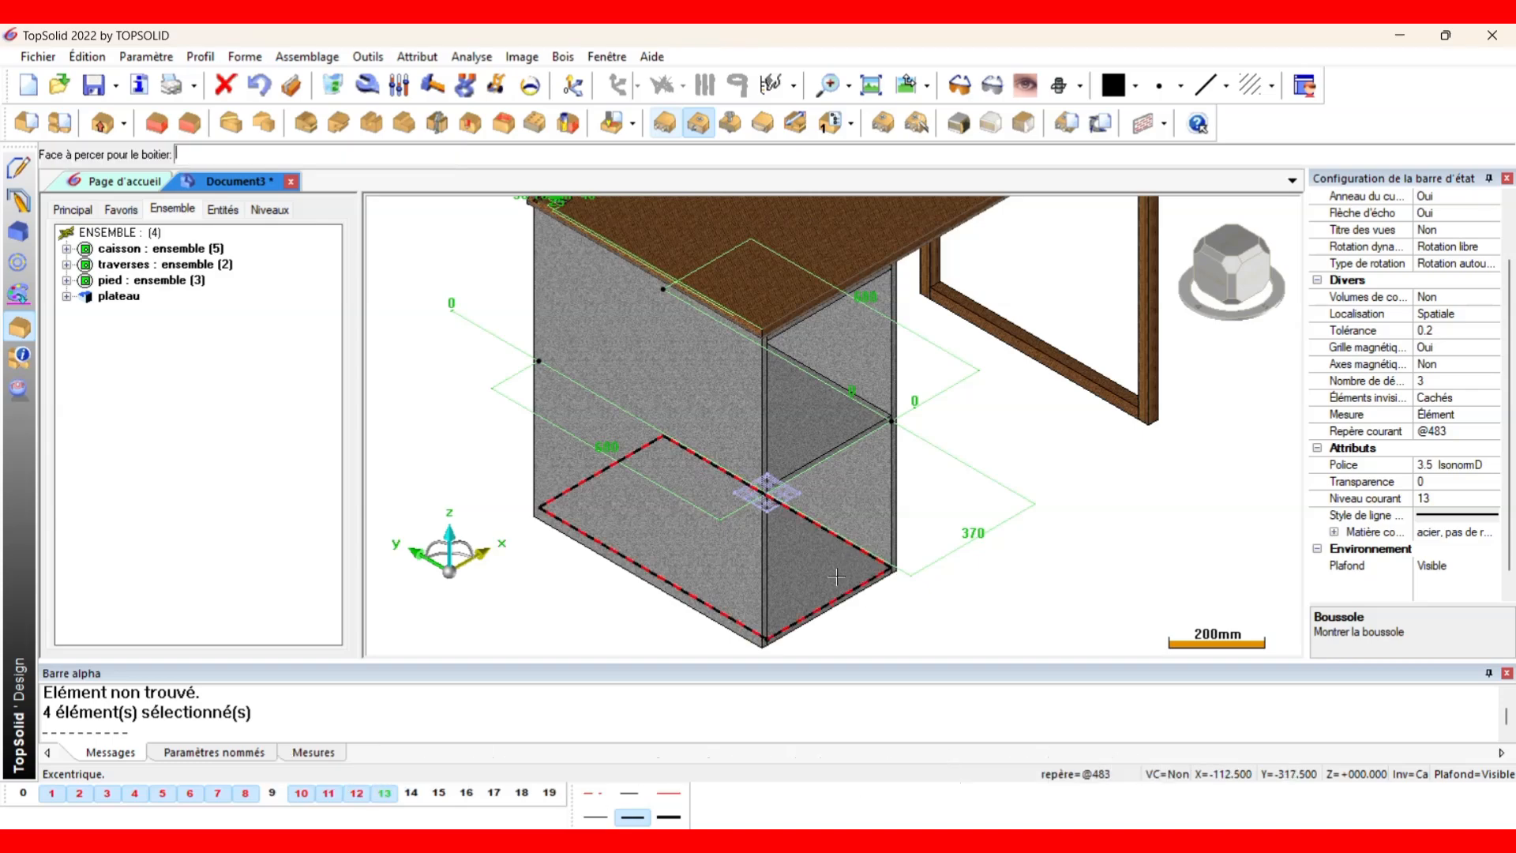
{"action": "mouse_move", "coordinate": [837, 576]}
{"action": "middle_mouse_down"}
{"action": "mouse_move", "coordinate": [780, 581]}
{"action": "mouse_move", "coordinate": [843, 555]}
{"action": "middle_mouse_up"}
{"action": "scroll", "coordinate": [831, 557], "scroll_direction": "up", "scroll_amount": 3}
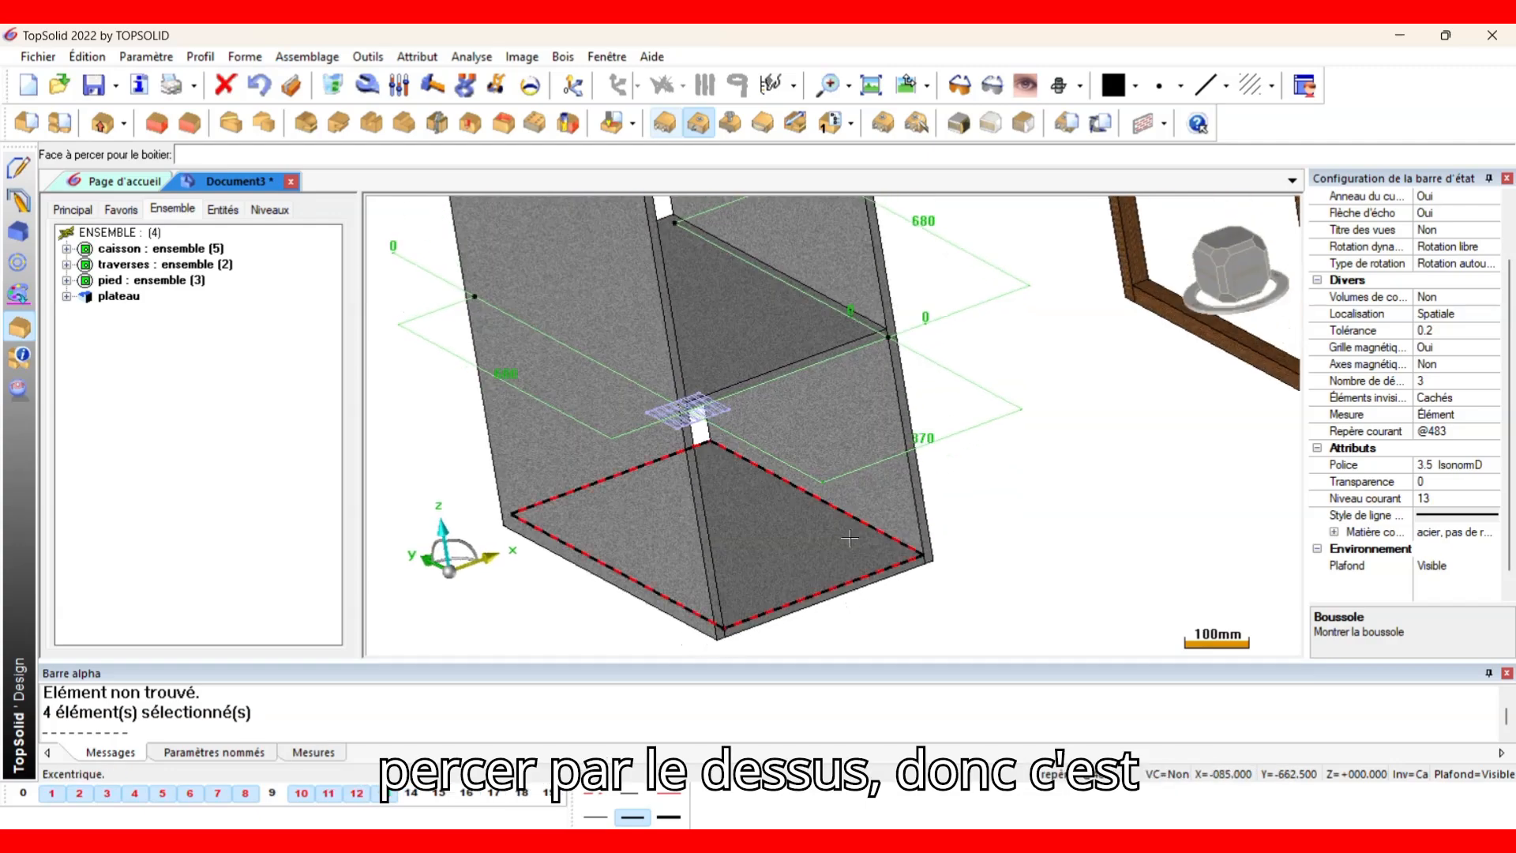
{"action": "left_click", "coordinate": [843, 555]}
Start the fitting row at the bottom panel's front edge with automatic centring and an automatic arrival edge.
{"action": "scroll", "coordinate": [912, 562], "scroll_direction": "up", "scroll_amount": 4}
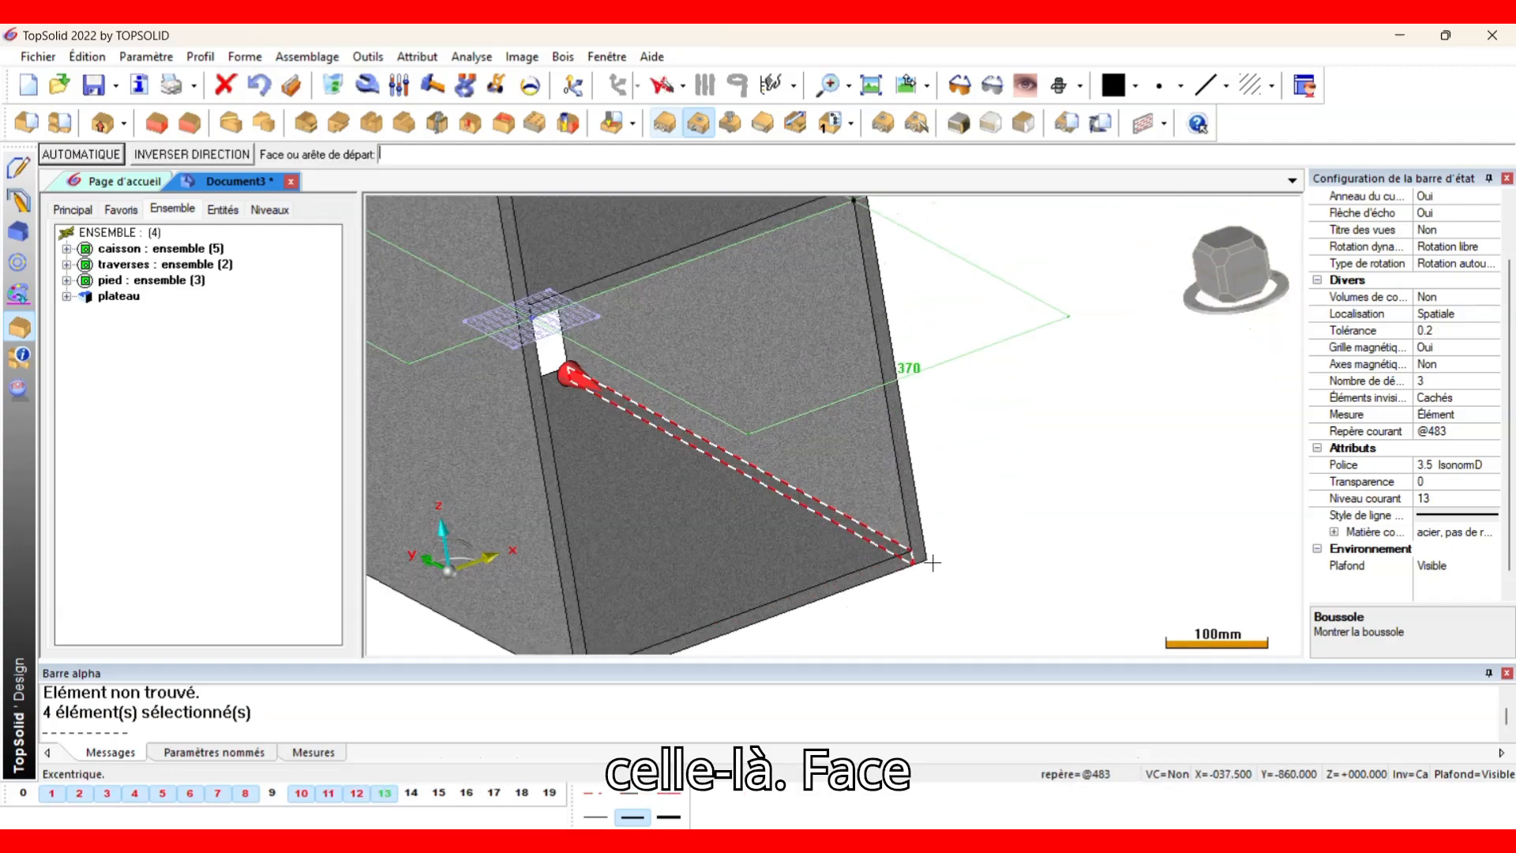
{"action": "scroll", "coordinate": [912, 565], "scroll_direction": "up", "scroll_amount": 1}
{"action": "scroll", "coordinate": [988, 575], "scroll_direction": "up", "scroll_amount": 3}
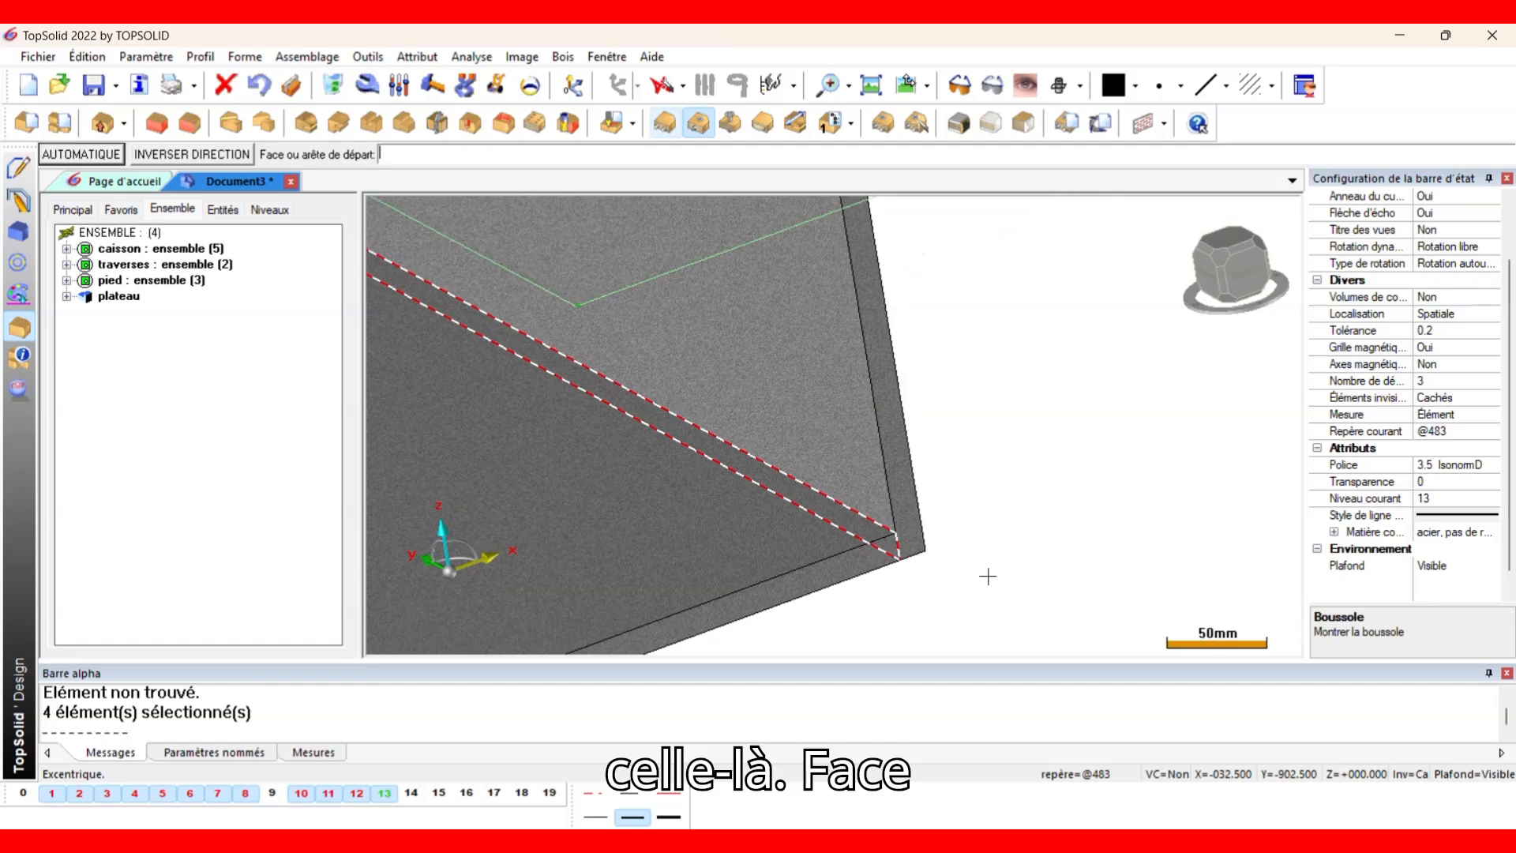
{"action": "left_click", "coordinate": [887, 544]}
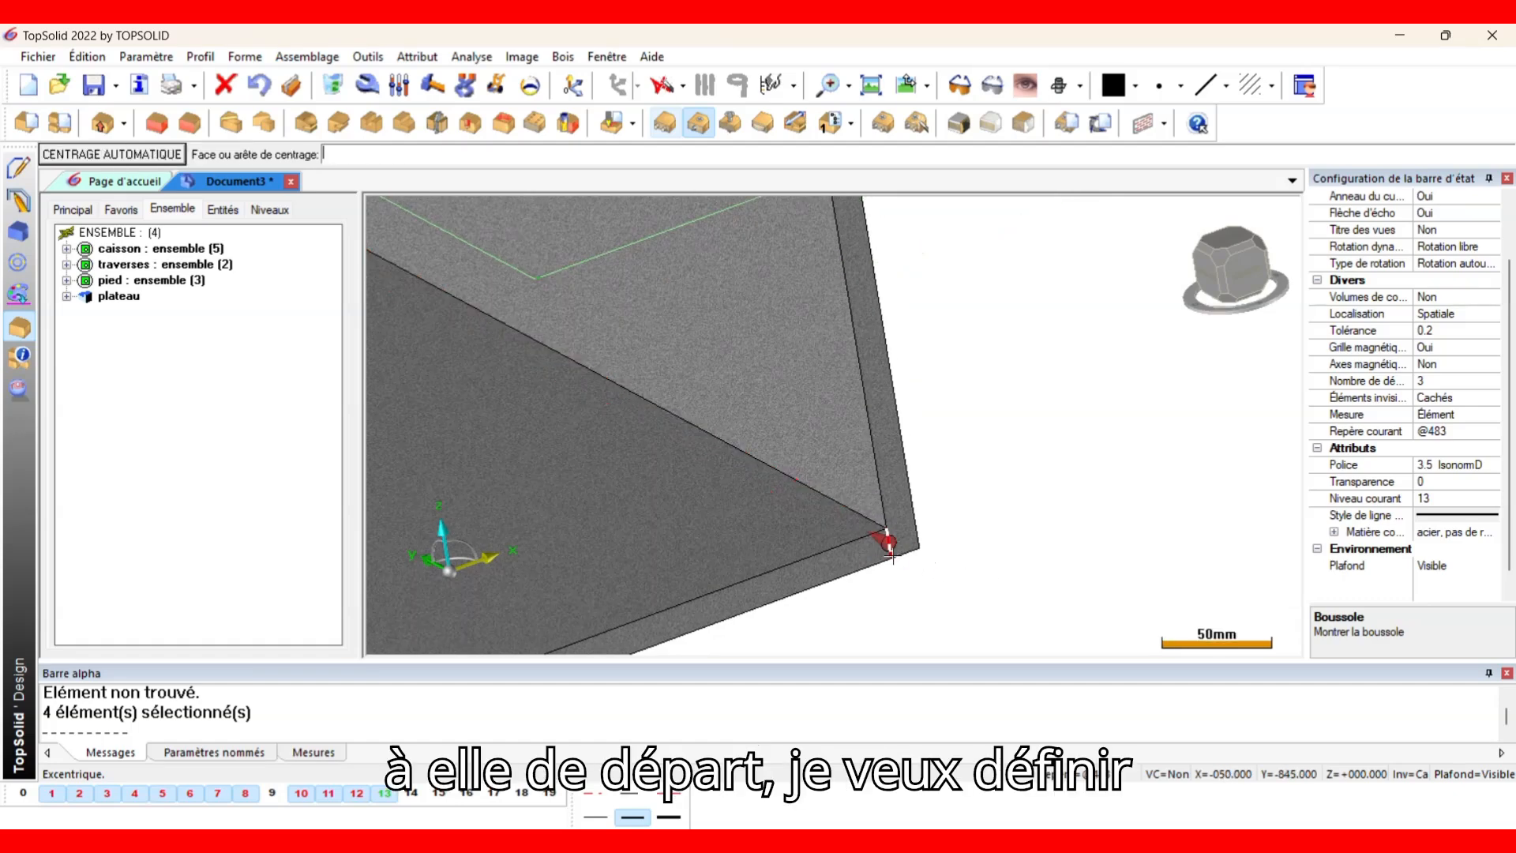
{"action": "left_click", "coordinate": [153, 158]}
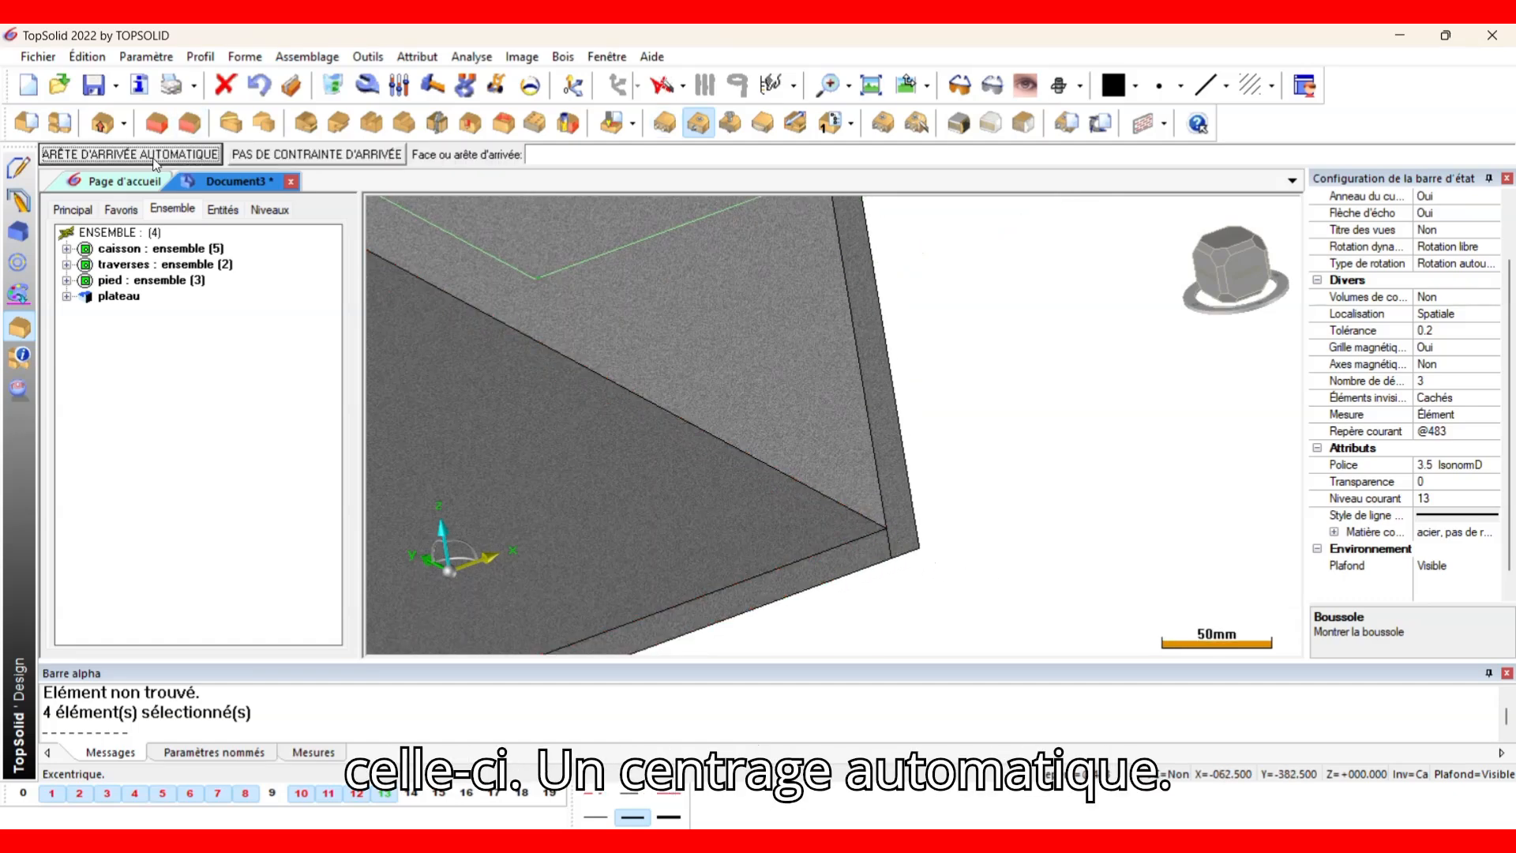
{"action": "left_click", "coordinate": [154, 158]}
{"action": "scroll", "coordinate": [527, 387], "scroll_direction": "down", "scroll_amount": 1}
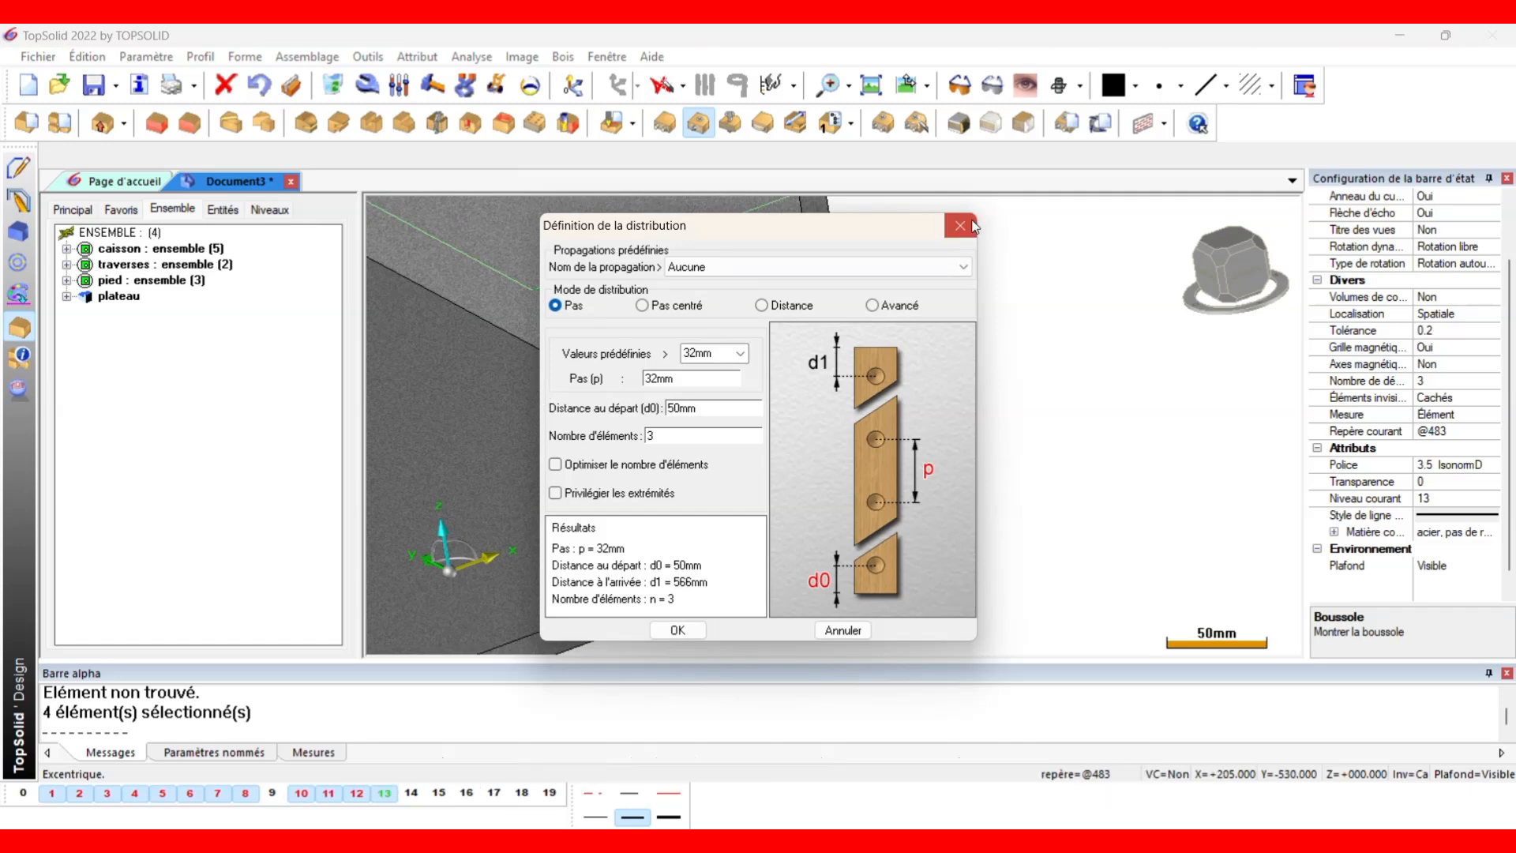
Distribute 2 eccentric fittings in Distance mode, 50 mm from the start and 50 mm from the arrival edge.
{"action": "left_click", "coordinate": [761, 304]}
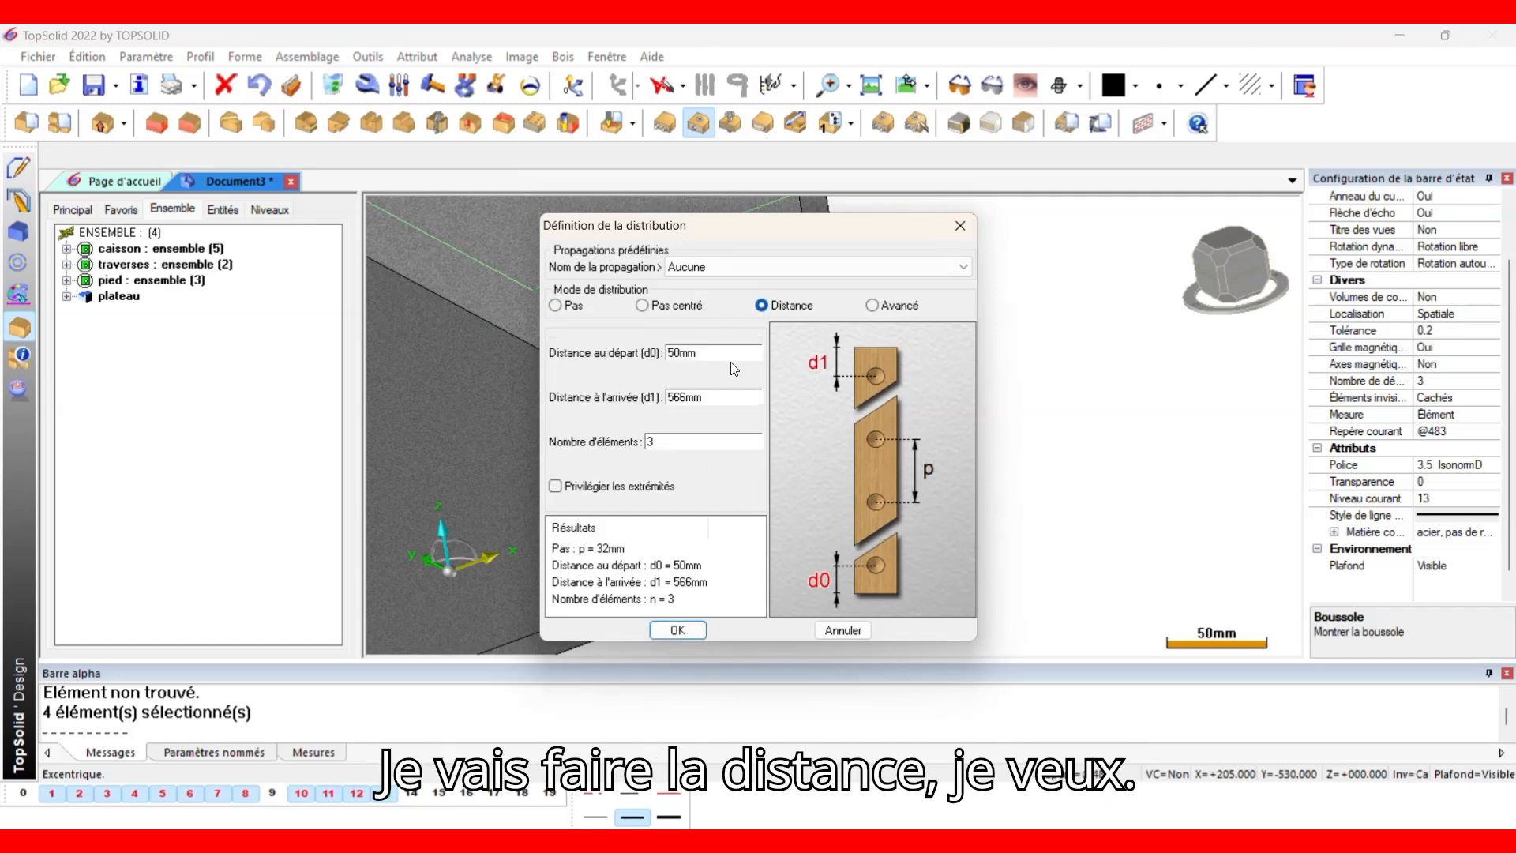
{"action": "double_click", "coordinate": [649, 440]}
{"action": "type", "text": "2"}
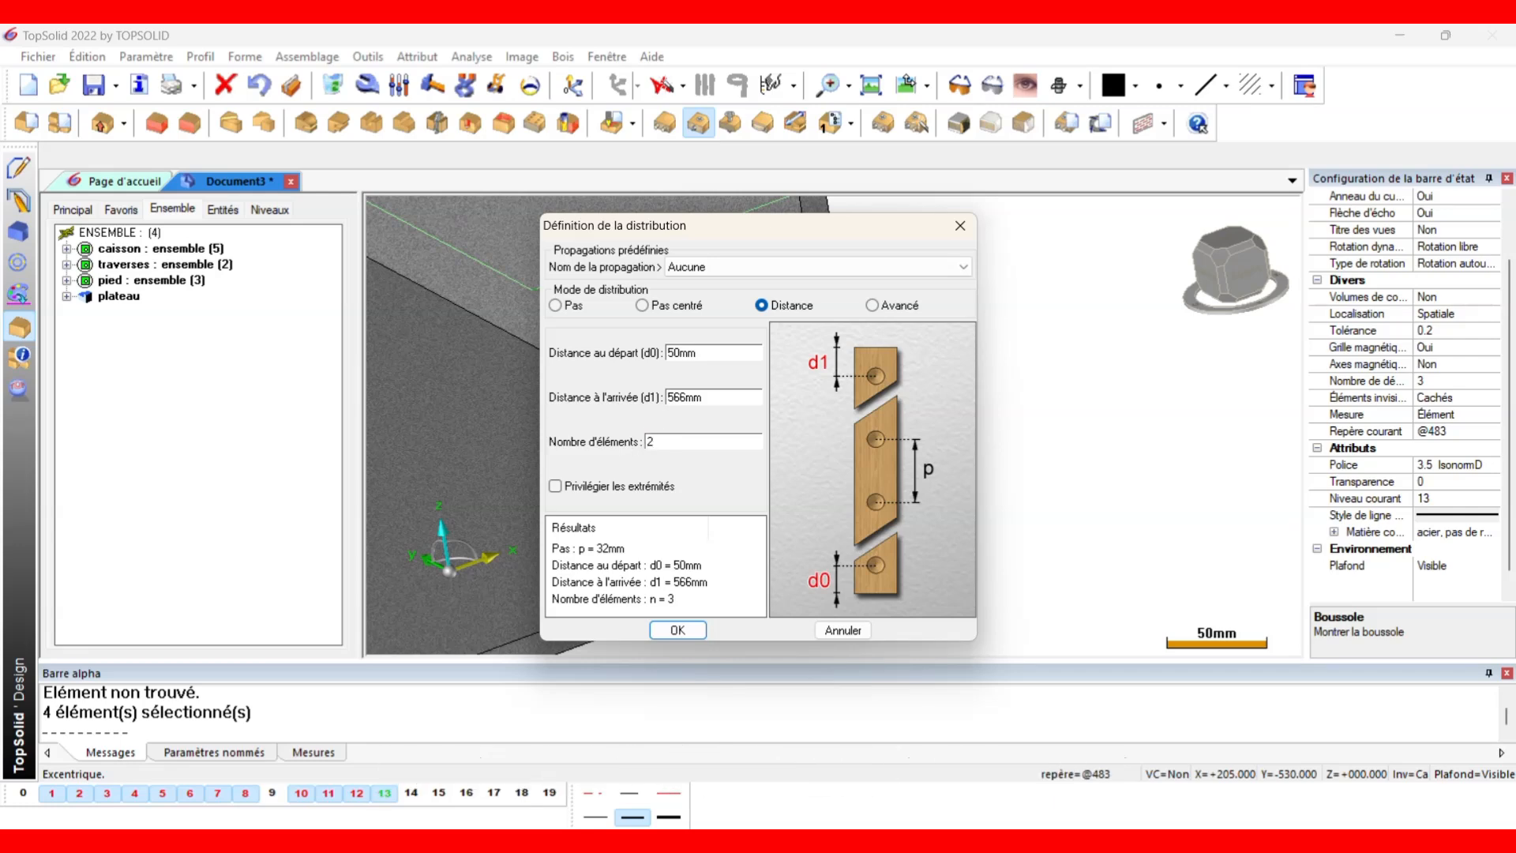
{"action": "left_click_drag", "start_coordinate": [684, 397], "coordinate": [664, 400]}
{"action": "type", "text": "50"}
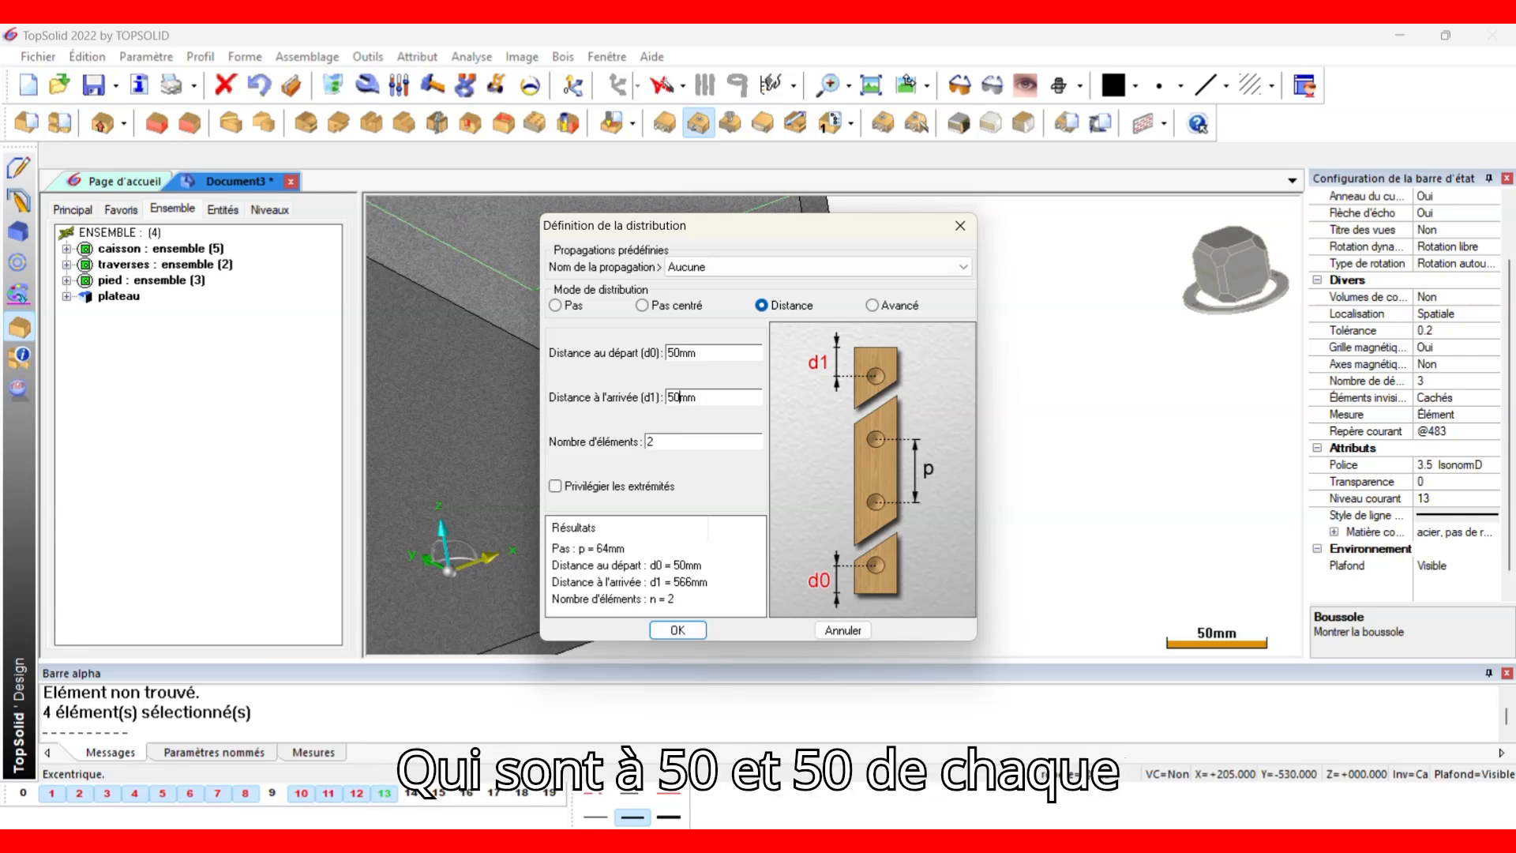
{"action": "left_click", "coordinate": [678, 629]}
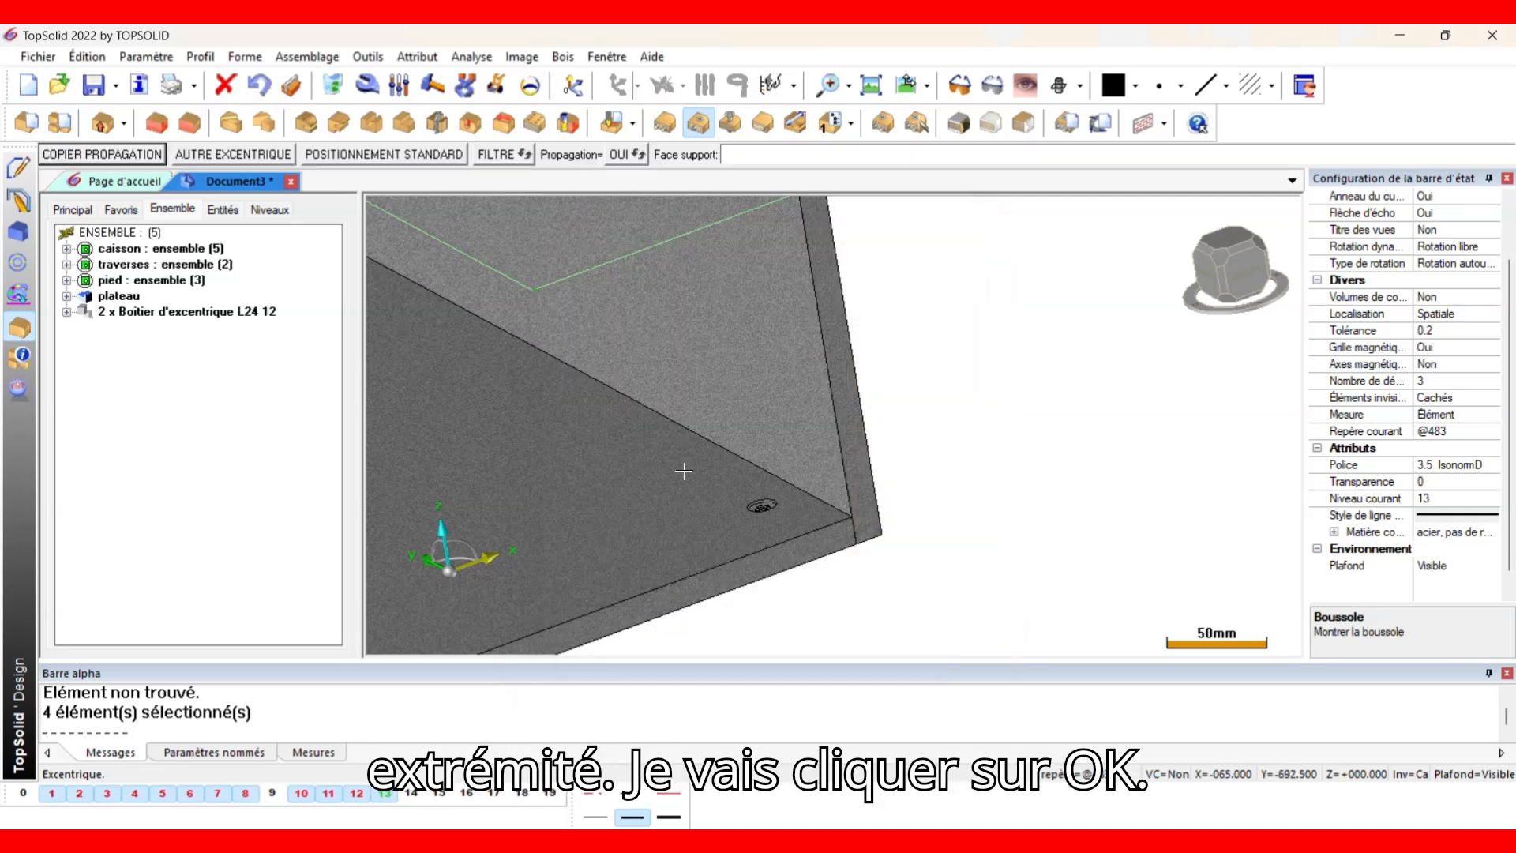
Copy the fitting propagation to the bottom panel's opposite side edge, with the housing drilled from the upper face.
{"action": "scroll", "coordinate": [778, 499], "scroll_direction": "down", "scroll_amount": 4}
{"action": "middle_click_drag", "start_coordinate": [777, 498], "coordinate": [717, 527]}
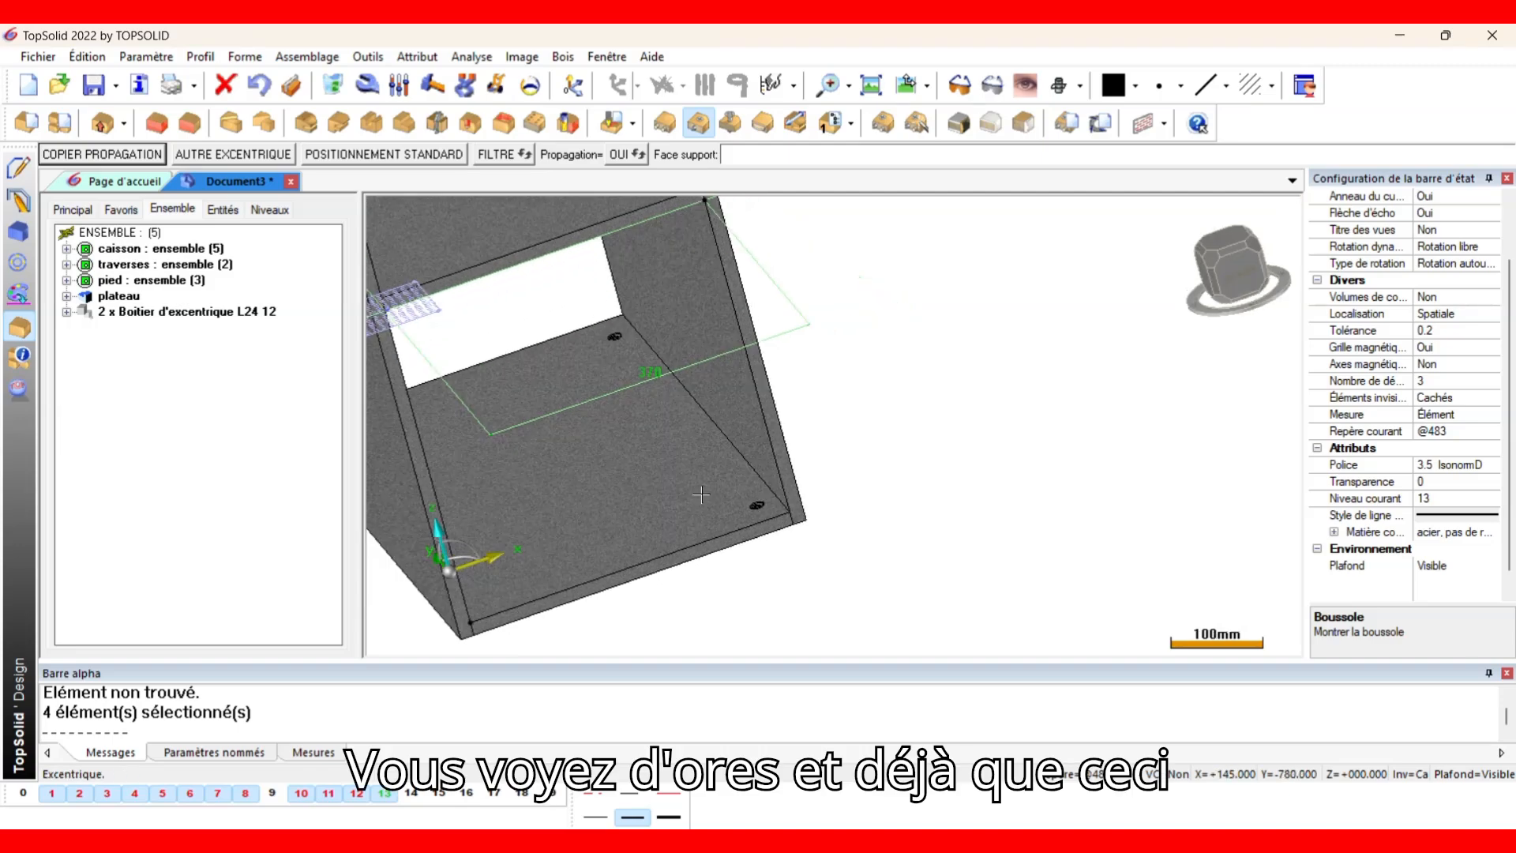
{"action": "scroll", "coordinate": [611, 332], "scroll_direction": "up", "scroll_amount": 4}
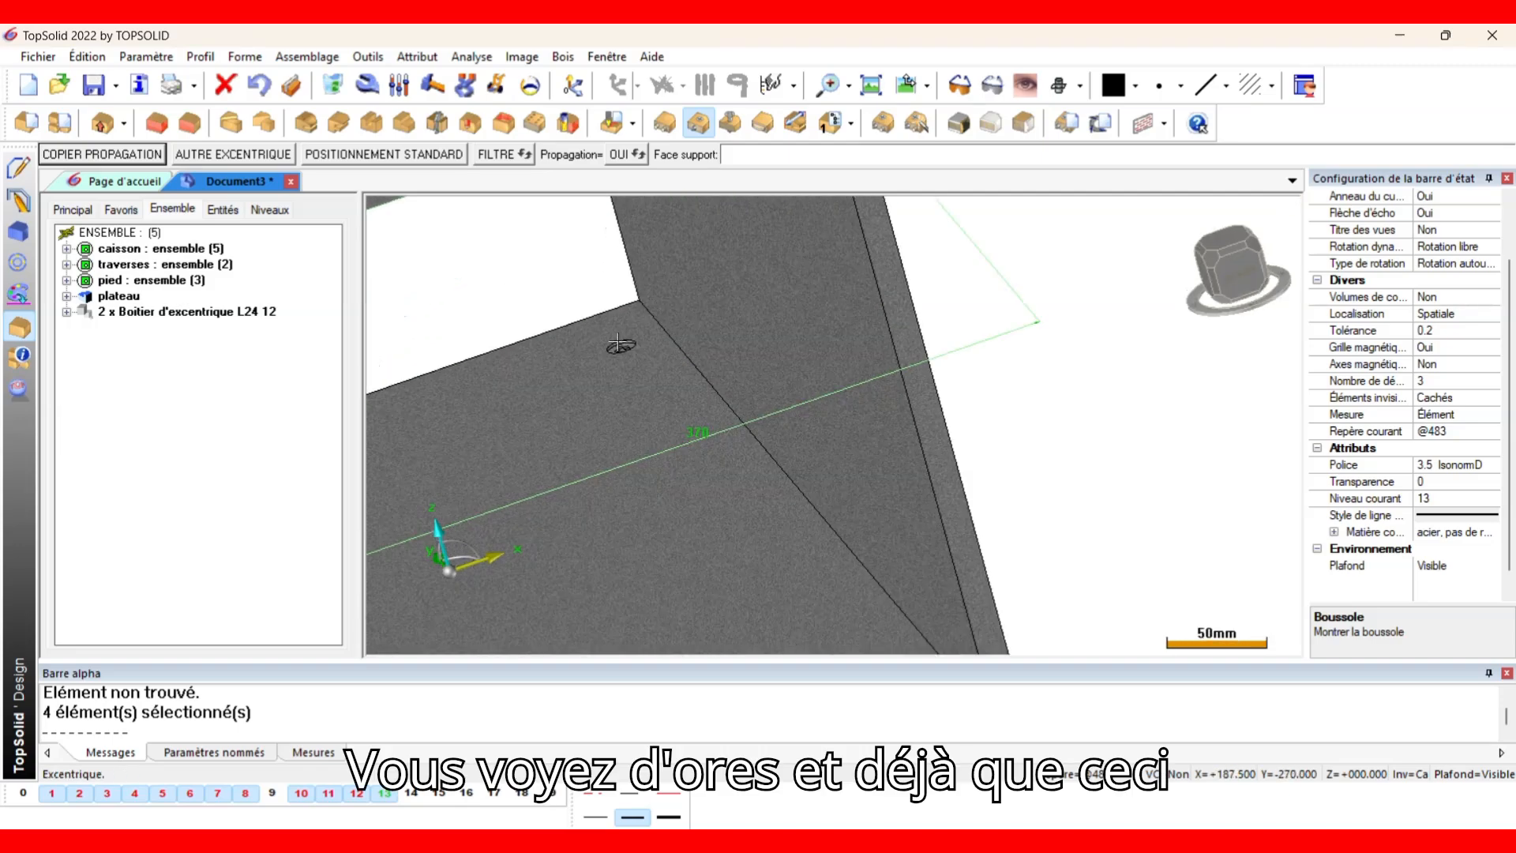
{"action": "scroll", "coordinate": [628, 341], "scroll_direction": "up", "scroll_amount": 2}
{"action": "scroll", "coordinate": [638, 360], "scroll_direction": "down", "scroll_amount": 6}
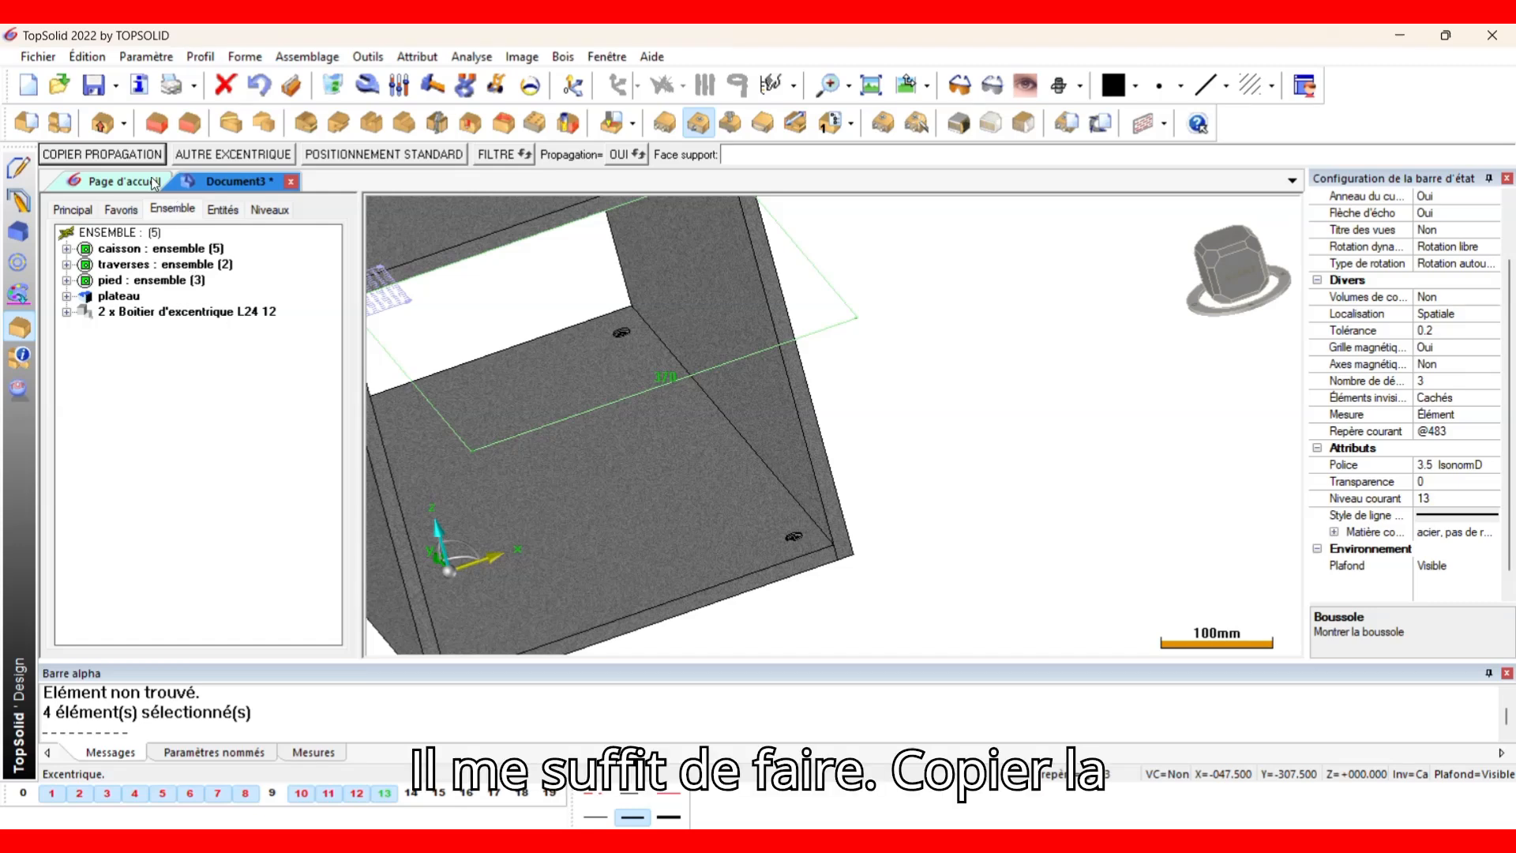
{"action": "left_click", "coordinate": [134, 156]}
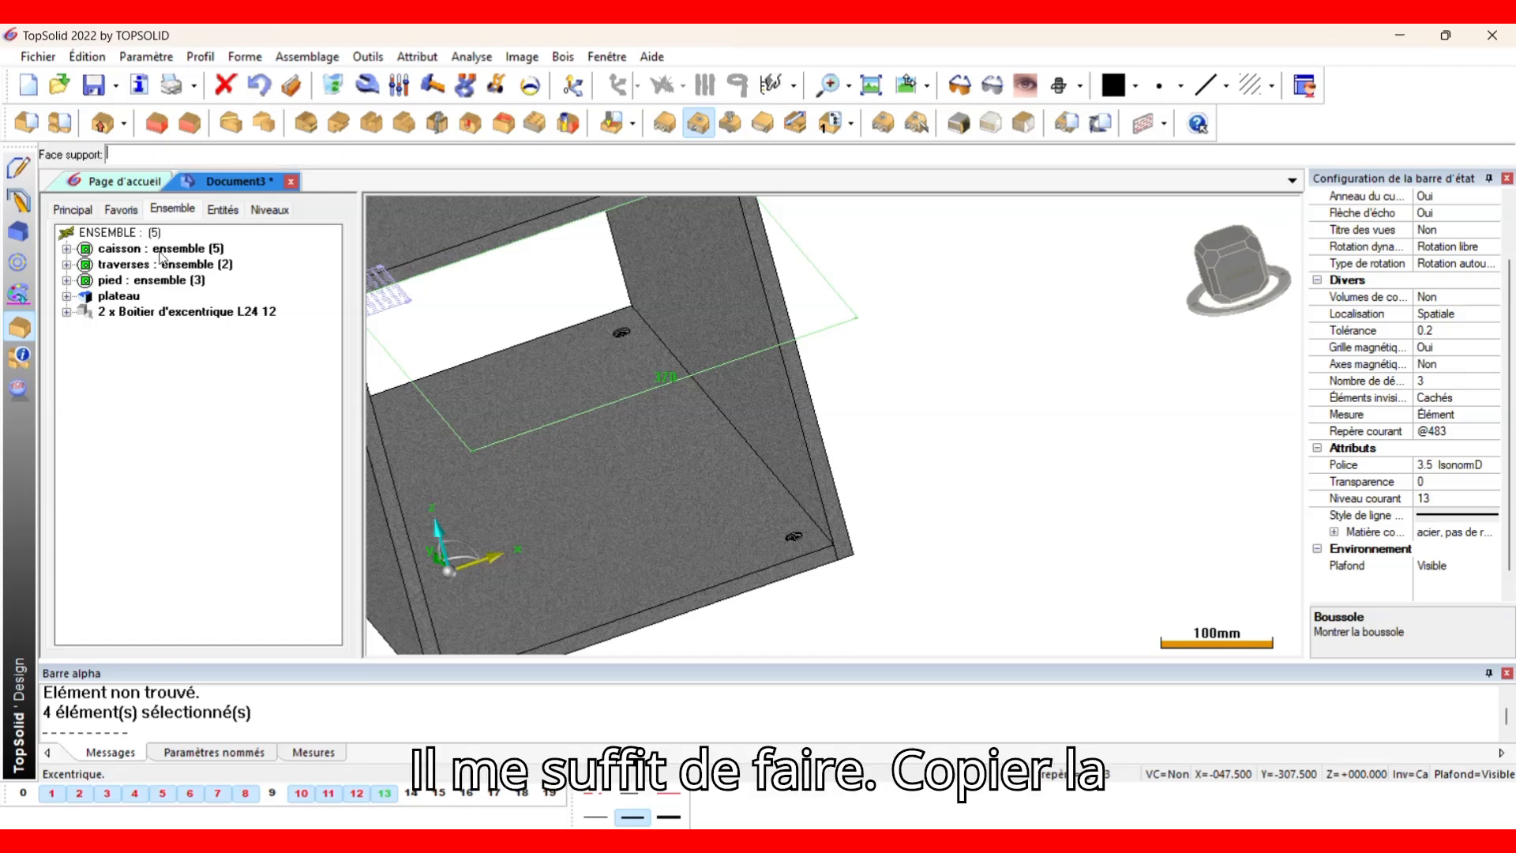
{"action": "middle_click_drag", "start_coordinate": [733, 486], "coordinate": [773, 412]}
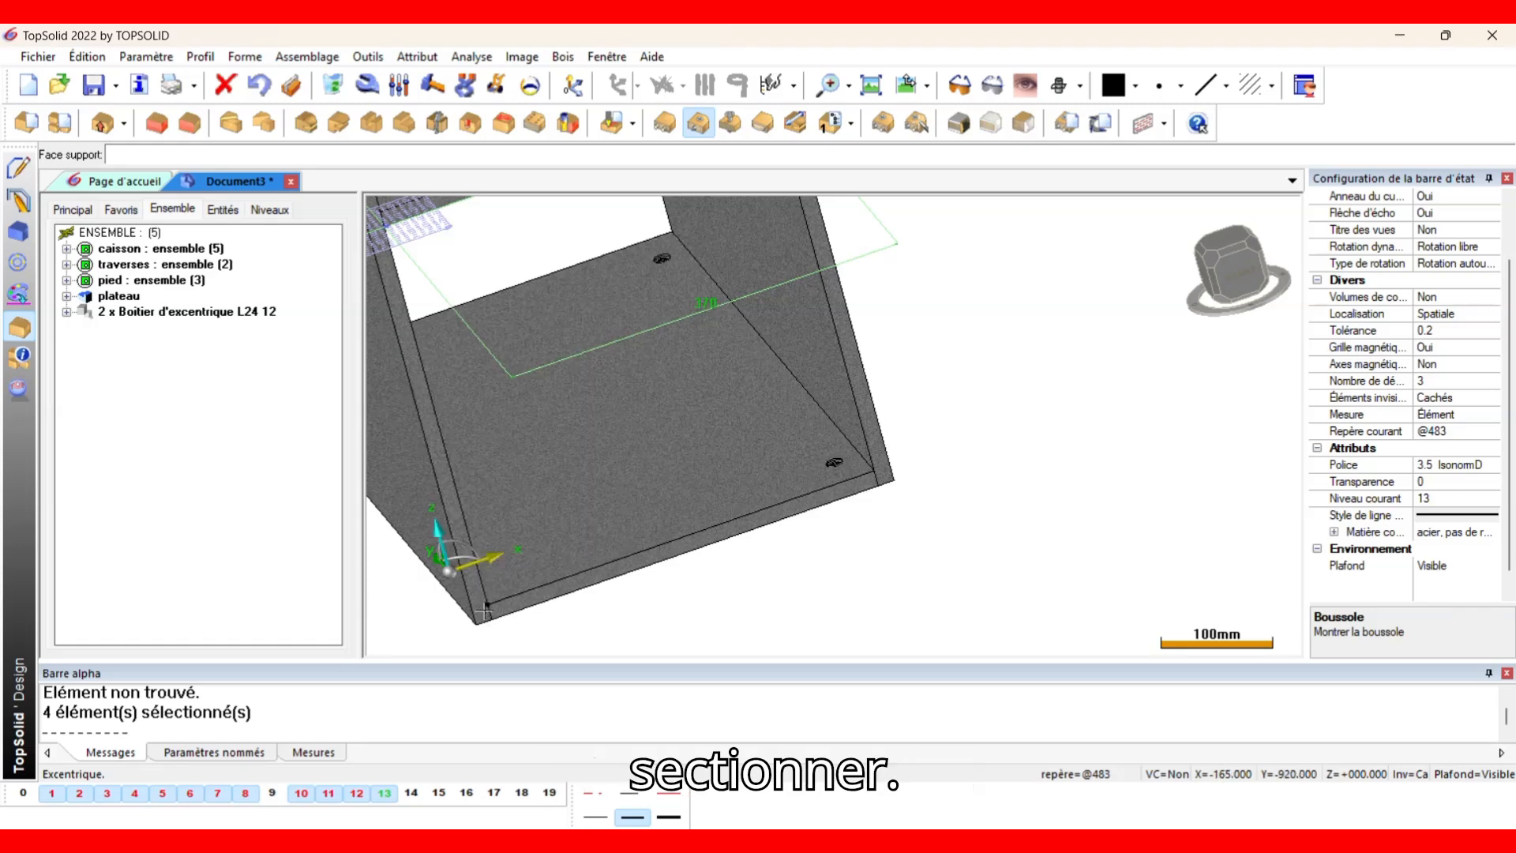
{"action": "mouse_move", "coordinate": [482, 607]}
{"action": "middle_mouse_down"}
{"action": "mouse_move", "coordinate": [508, 585]}
{"action": "mouse_move", "coordinate": [506, 602]}
{"action": "middle_mouse_up"}
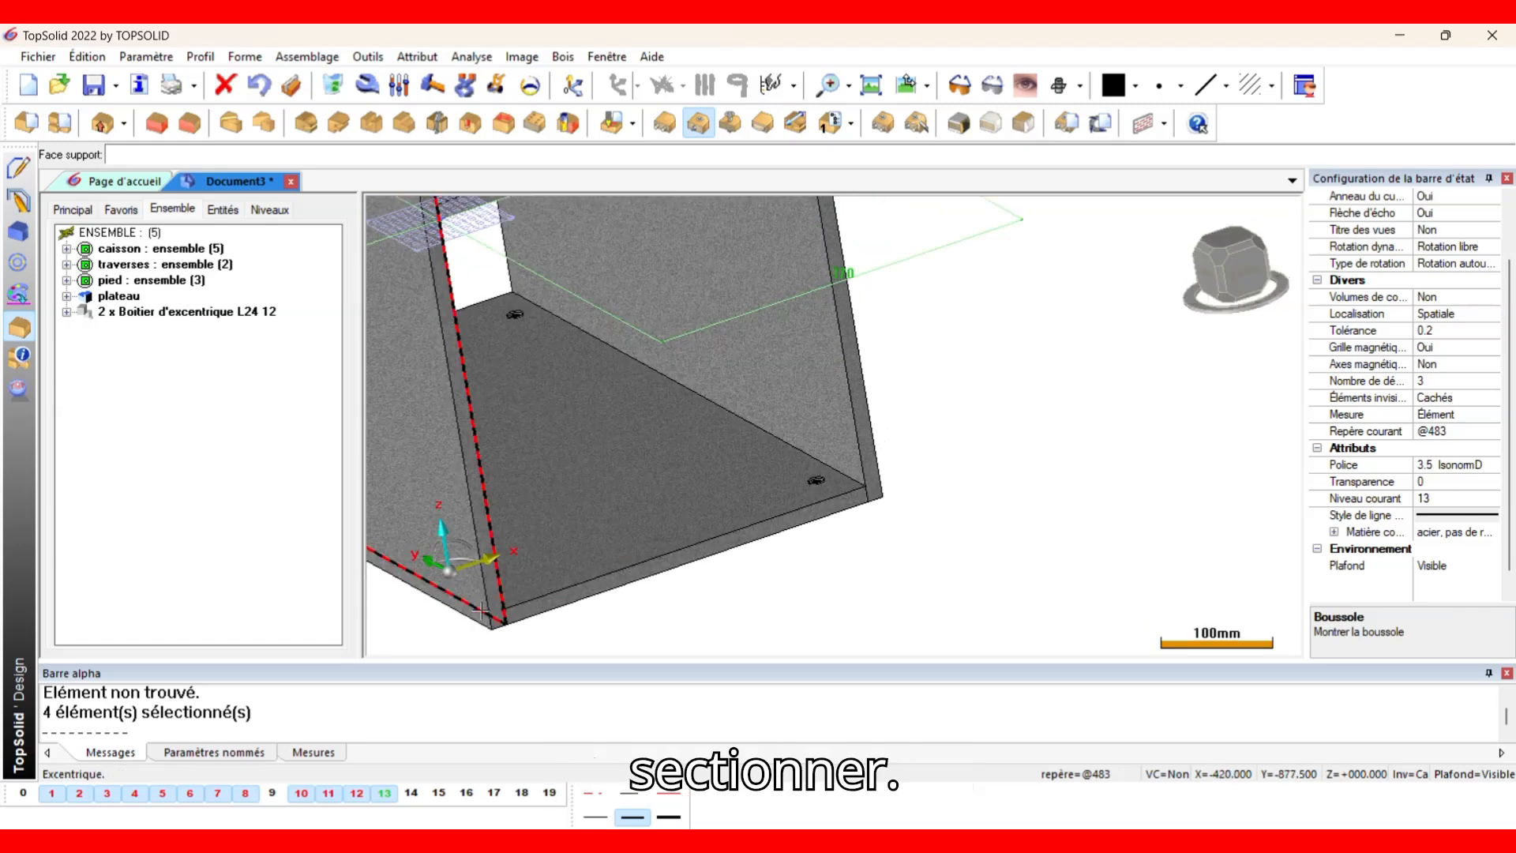
{"action": "left_click", "coordinate": [471, 603]}
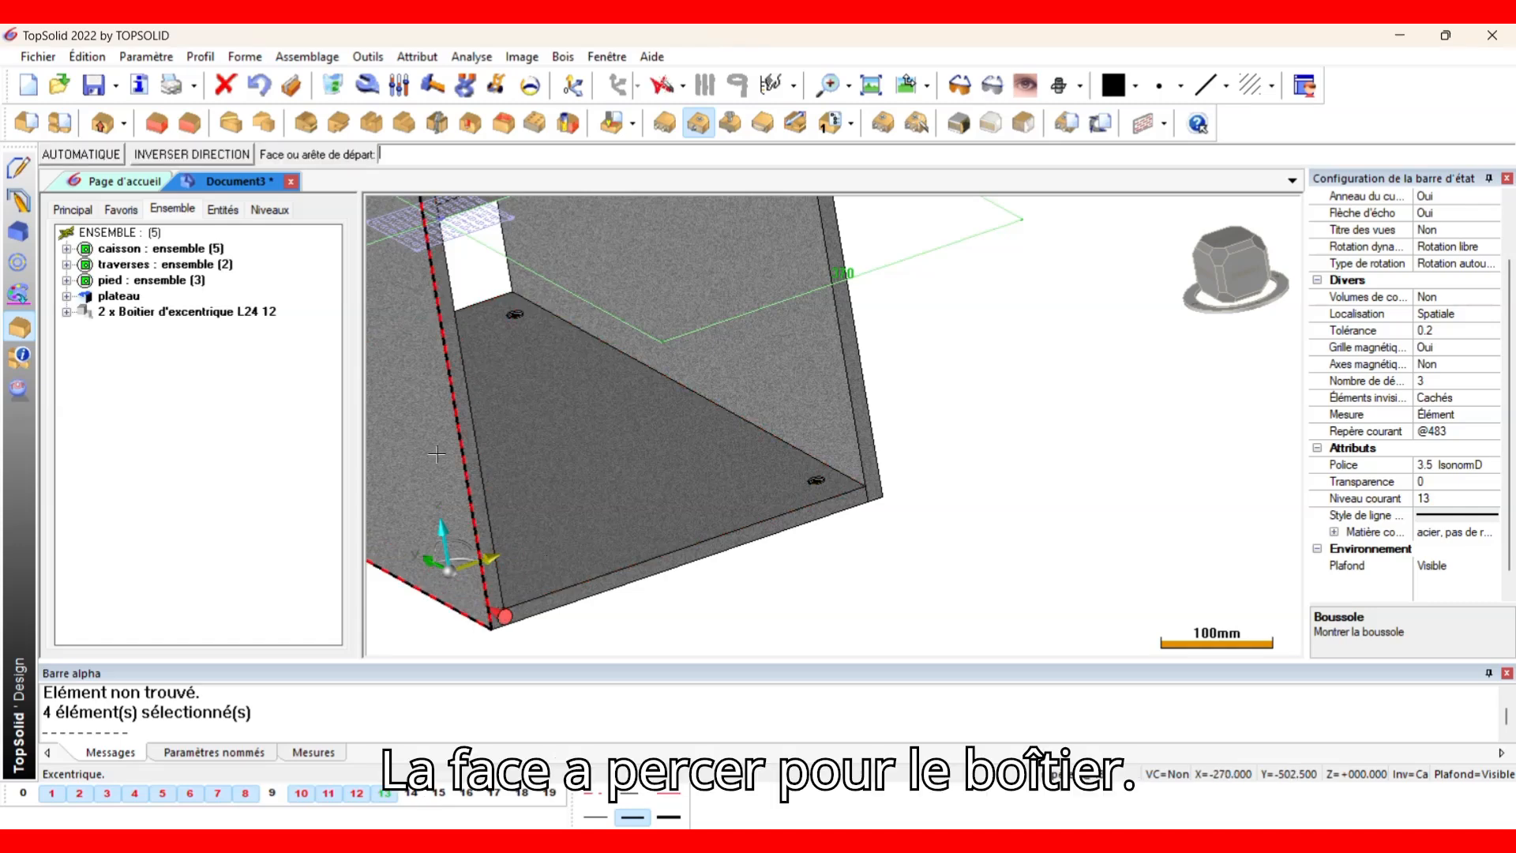
Run the copied row from the bottom panel's front edge to its rear edge with automatic centring.
{"action": "scroll", "coordinate": [474, 545], "scroll_direction": "up", "scroll_amount": 2}
{"action": "scroll", "coordinate": [478, 498], "scroll_direction": "up", "scroll_amount": 4}
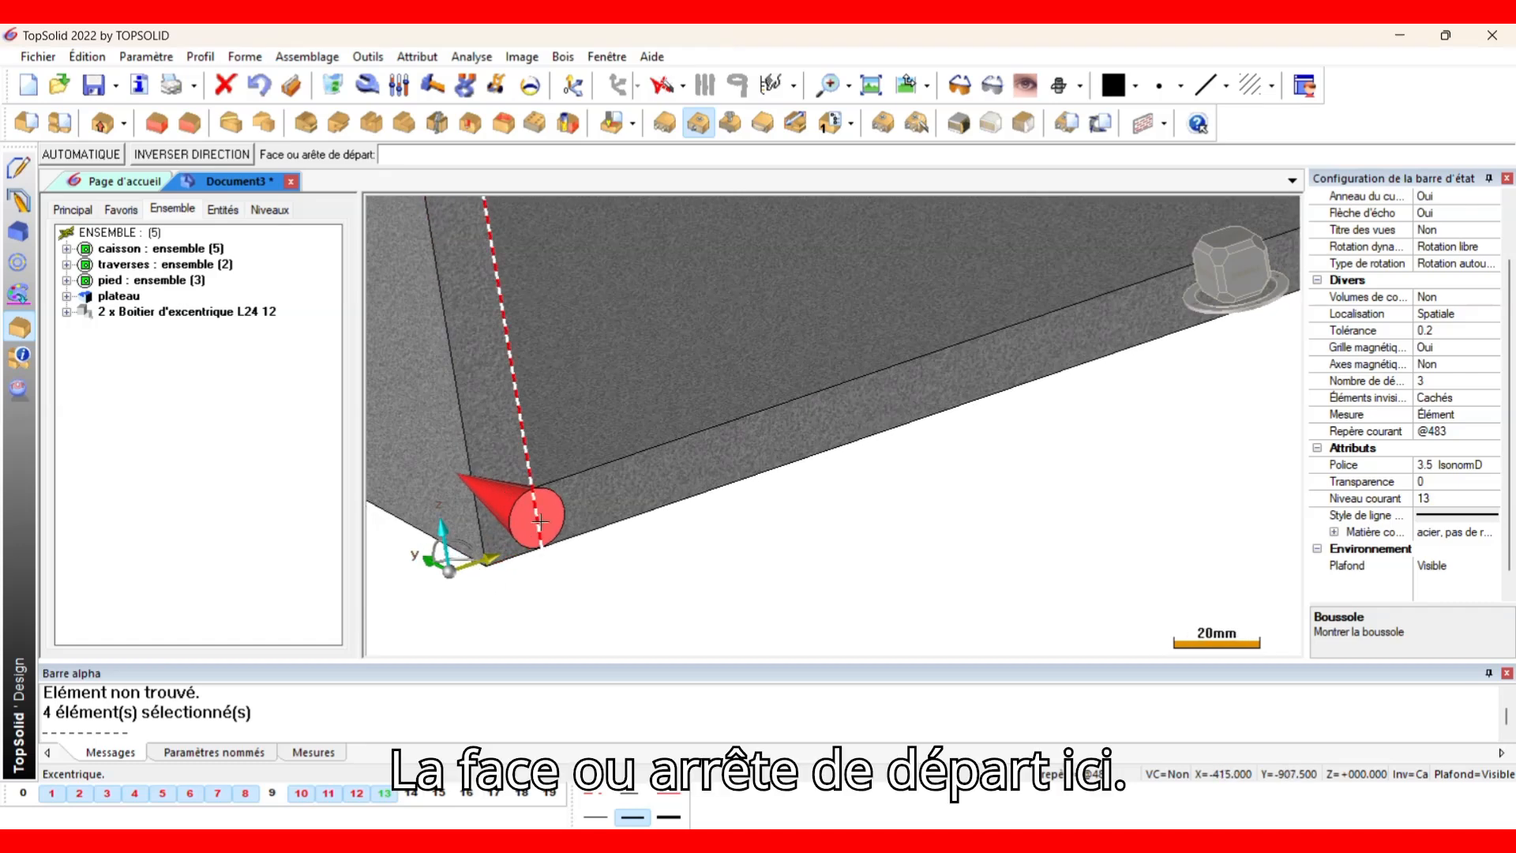
{"action": "left_click", "coordinate": [538, 522]}
{"action": "left_click", "coordinate": [150, 156]}
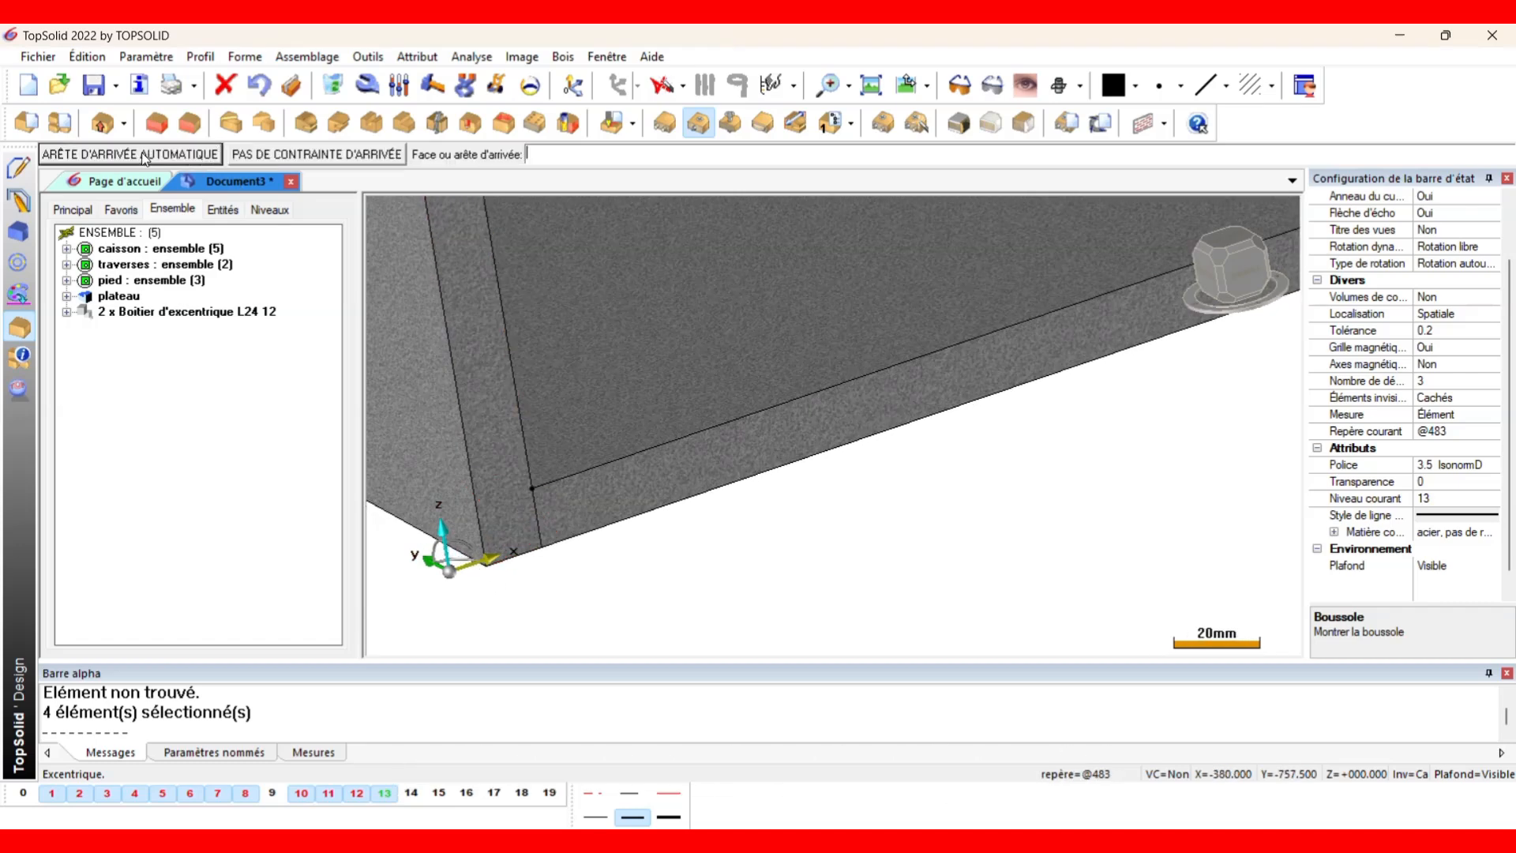
{"action": "scroll", "coordinate": [381, 301], "scroll_direction": "down", "scroll_amount": 10}
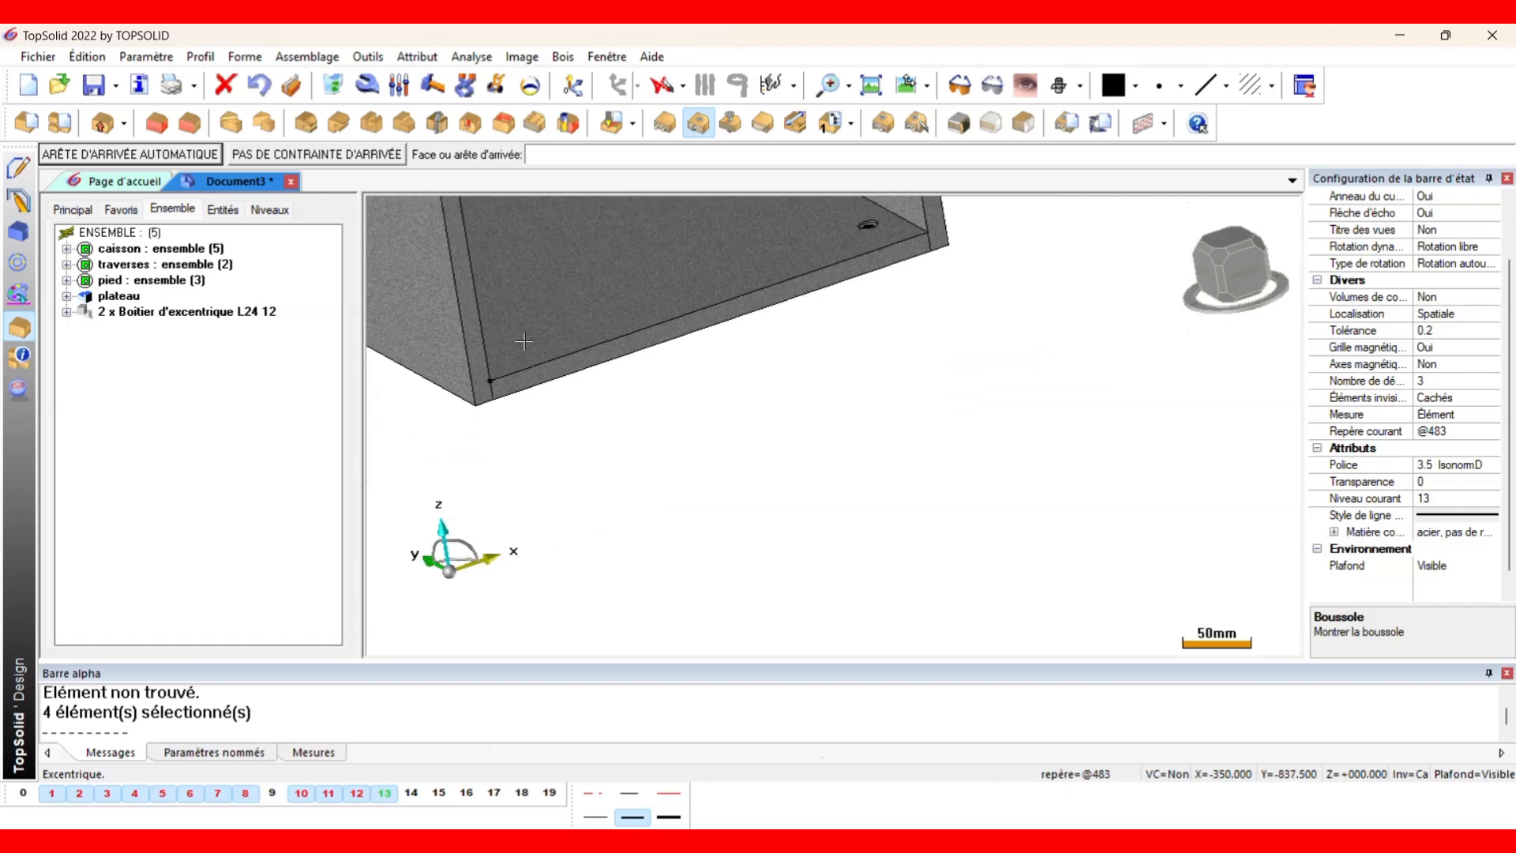
{"action": "middle_click_drag", "start_coordinate": [436, 355], "coordinate": [844, 489]}
{"action": "scroll", "coordinate": [844, 490], "scroll_direction": "up", "scroll_amount": 3}
{"action": "scroll", "coordinate": [844, 490], "scroll_direction": "up", "scroll_amount": 4}
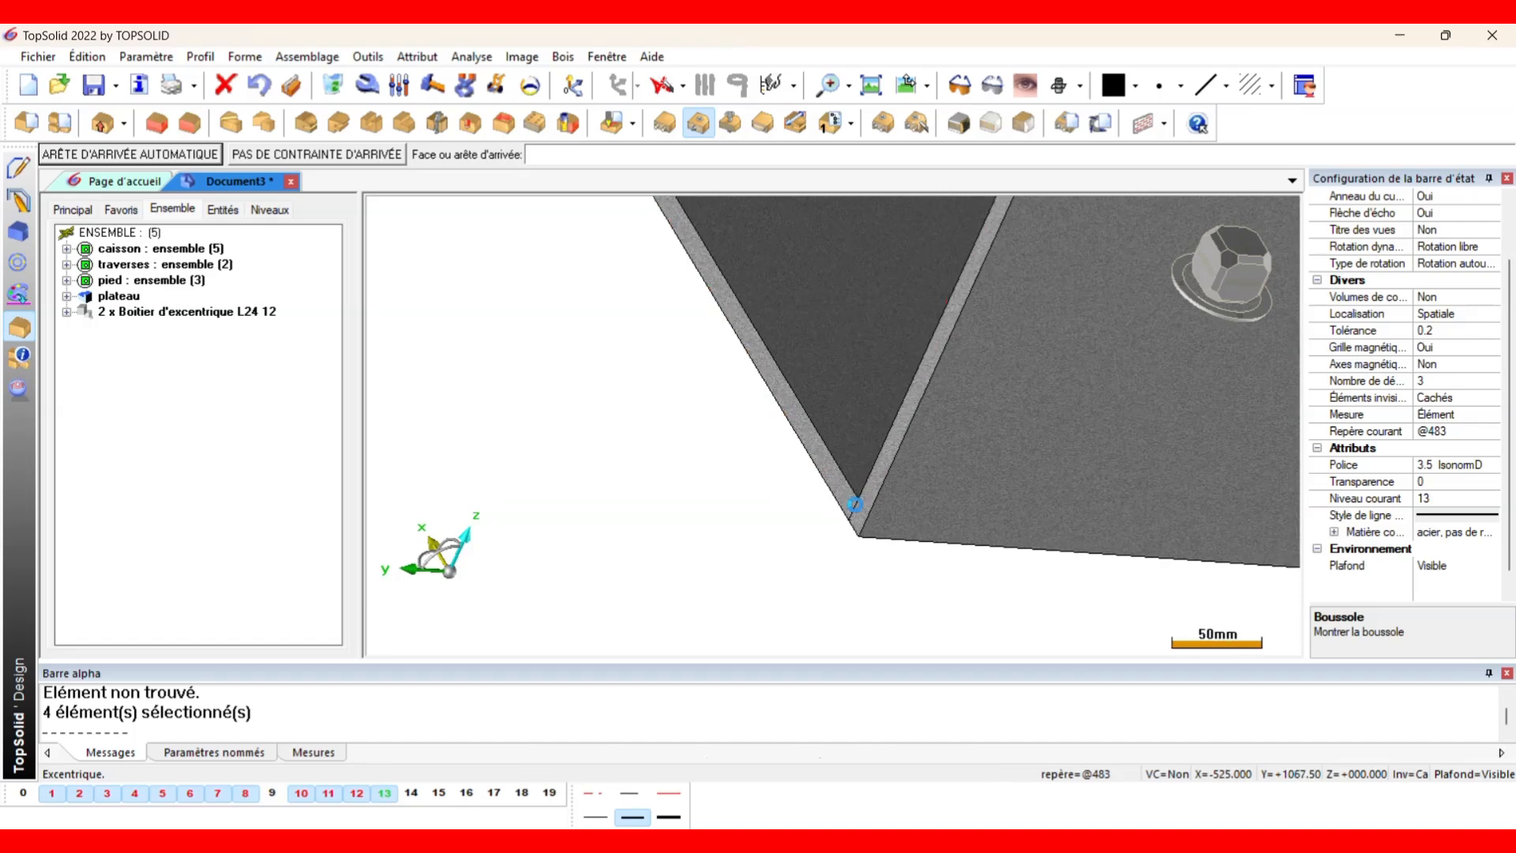
{"action": "left_click", "coordinate": [855, 503]}
Use the caisson top panel's side edge as the next support face and its underside for drilling the housing.
{"action": "scroll", "coordinate": [960, 443], "scroll_direction": "down", "scroll_amount": 2}
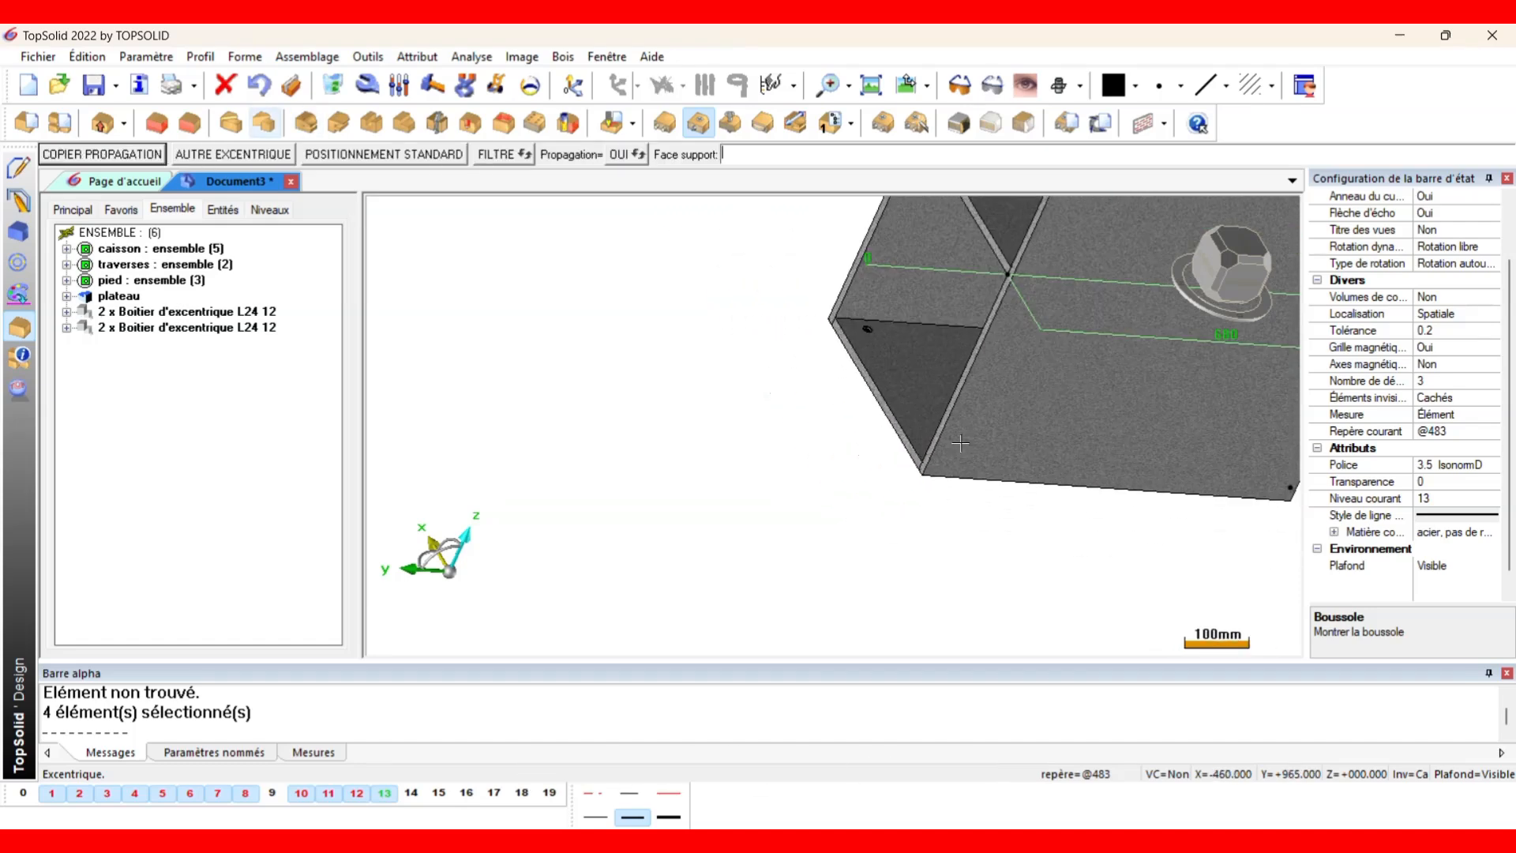
{"action": "scroll", "coordinate": [960, 443], "scroll_direction": "down", "scroll_amount": 2}
{"action": "middle_click_drag", "start_coordinate": [960, 443], "coordinate": [692, 479]}
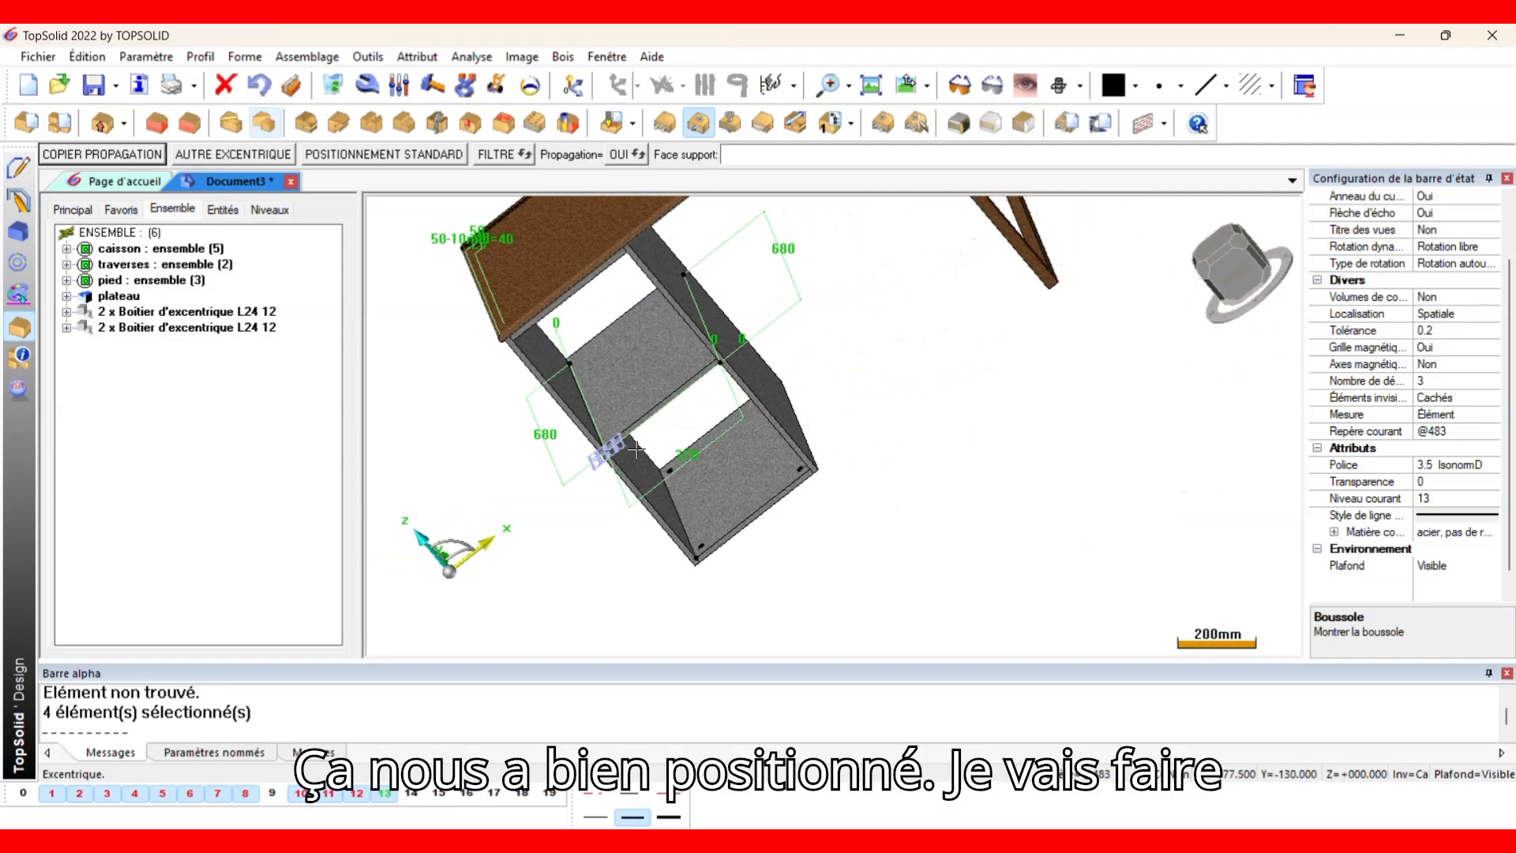
{"action": "middle_click_drag", "start_coordinate": [653, 402], "coordinate": [663, 344]}
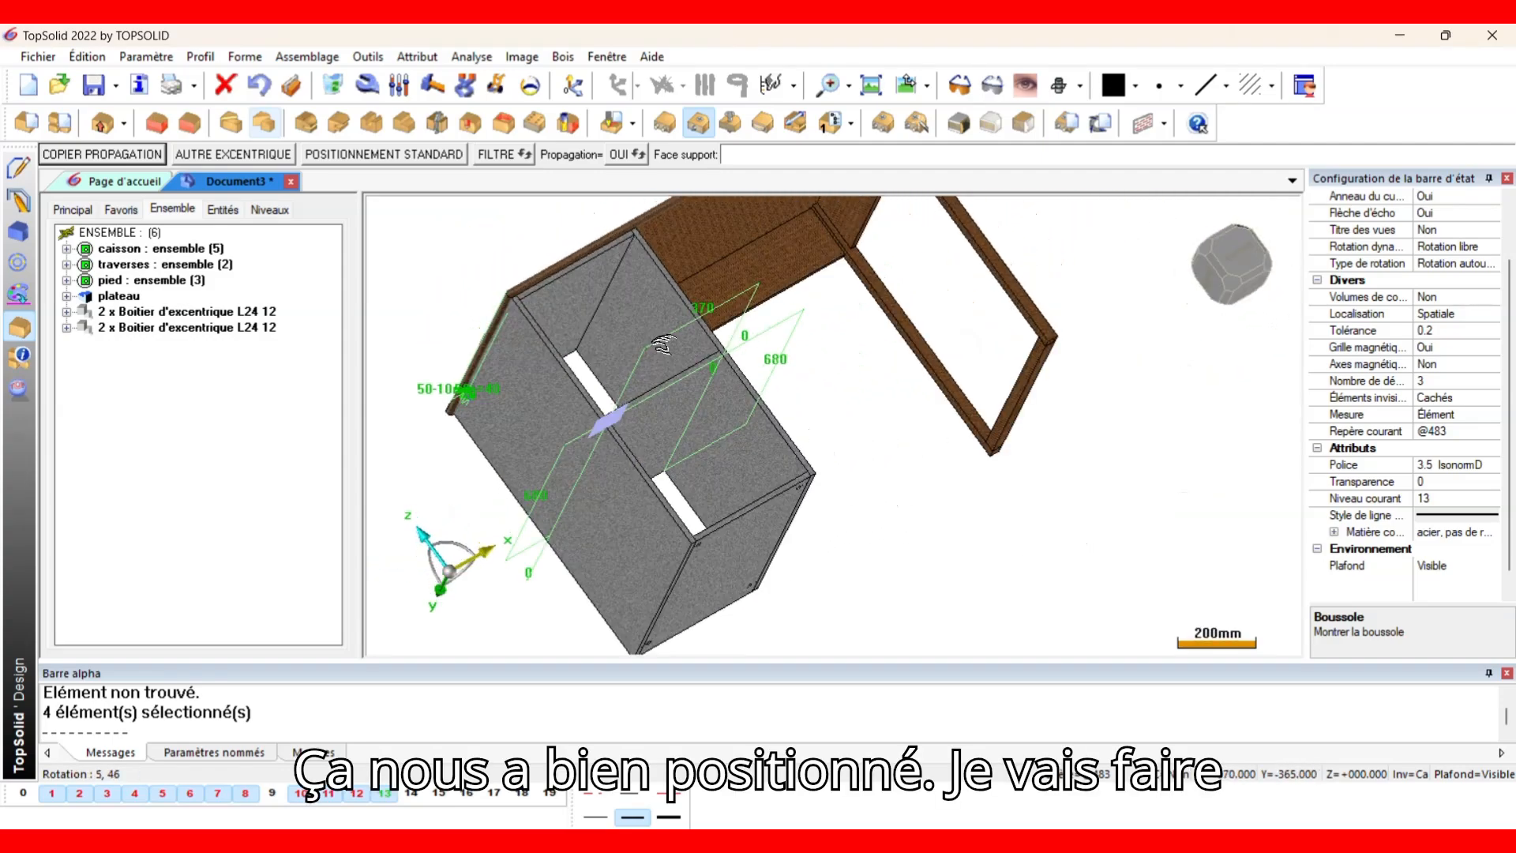
{"action": "scroll", "coordinate": [622, 259], "scroll_direction": "up", "scroll_amount": 2}
{"action": "scroll", "coordinate": [622, 259], "scroll_direction": "up", "scroll_amount": 3}
{"action": "left_click", "coordinate": [618, 255]}
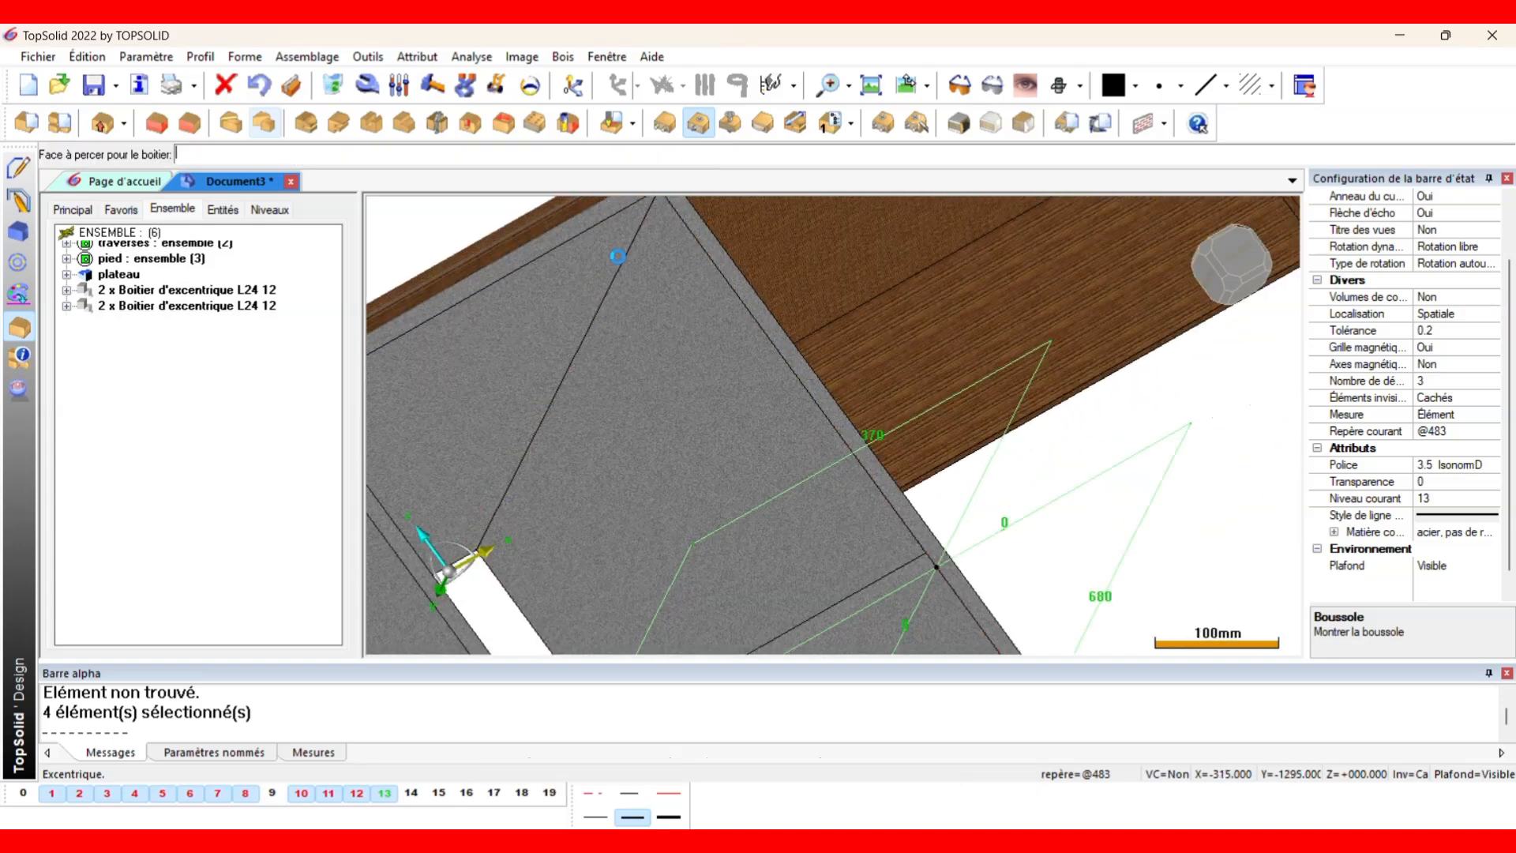
{"action": "left_click", "coordinate": [618, 256]}
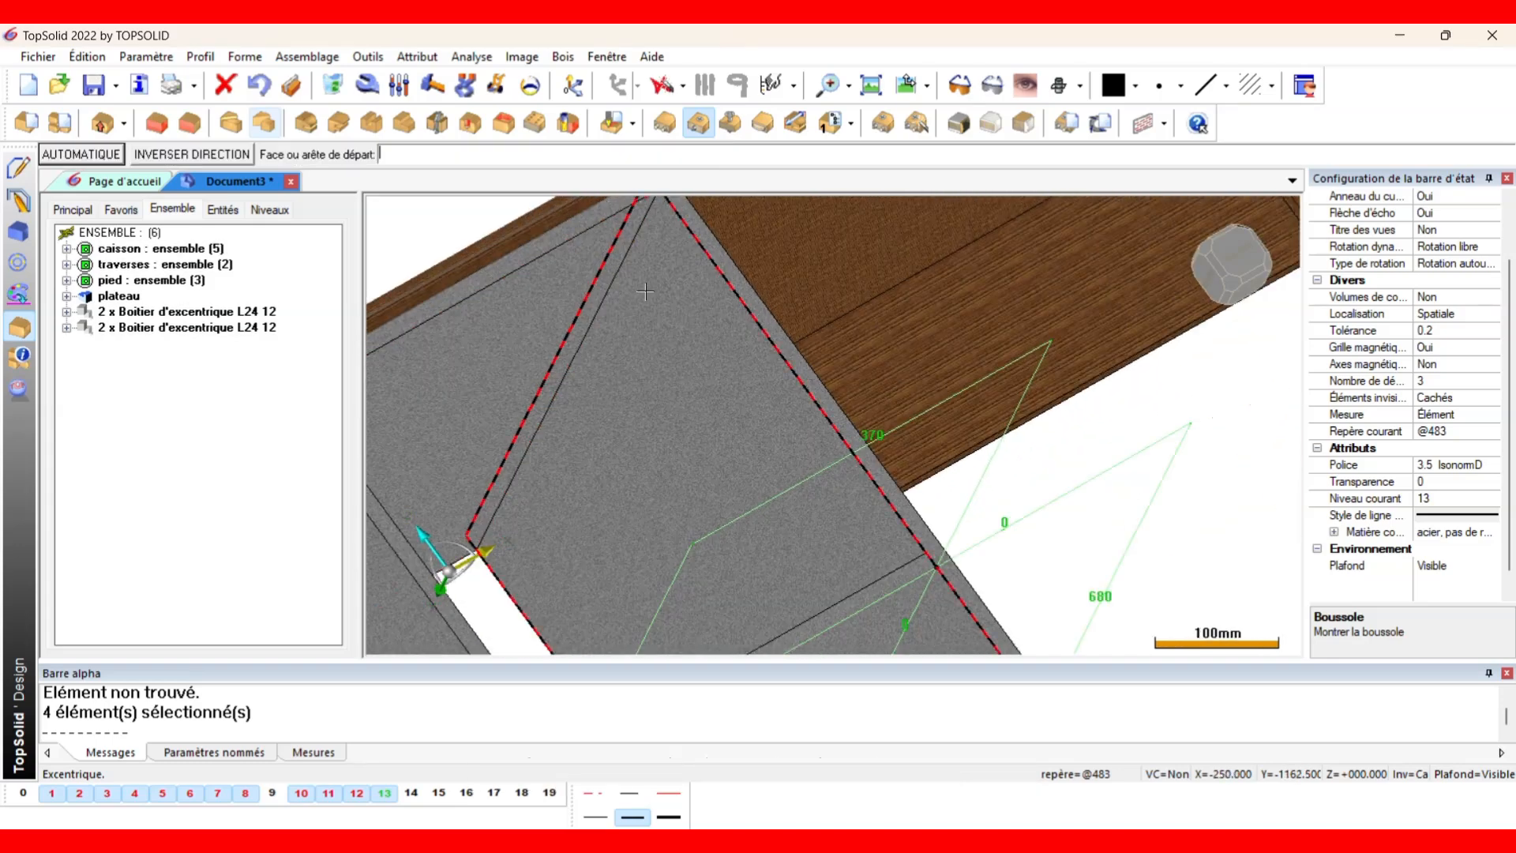
Start the top panel's fitting row at its front edge with automatic centring.
{"action": "middle_click_drag", "start_coordinate": [645, 295], "coordinate": [631, 367]}
{"action": "scroll", "coordinate": [638, 254], "scroll_direction": "up", "scroll_amount": 3}
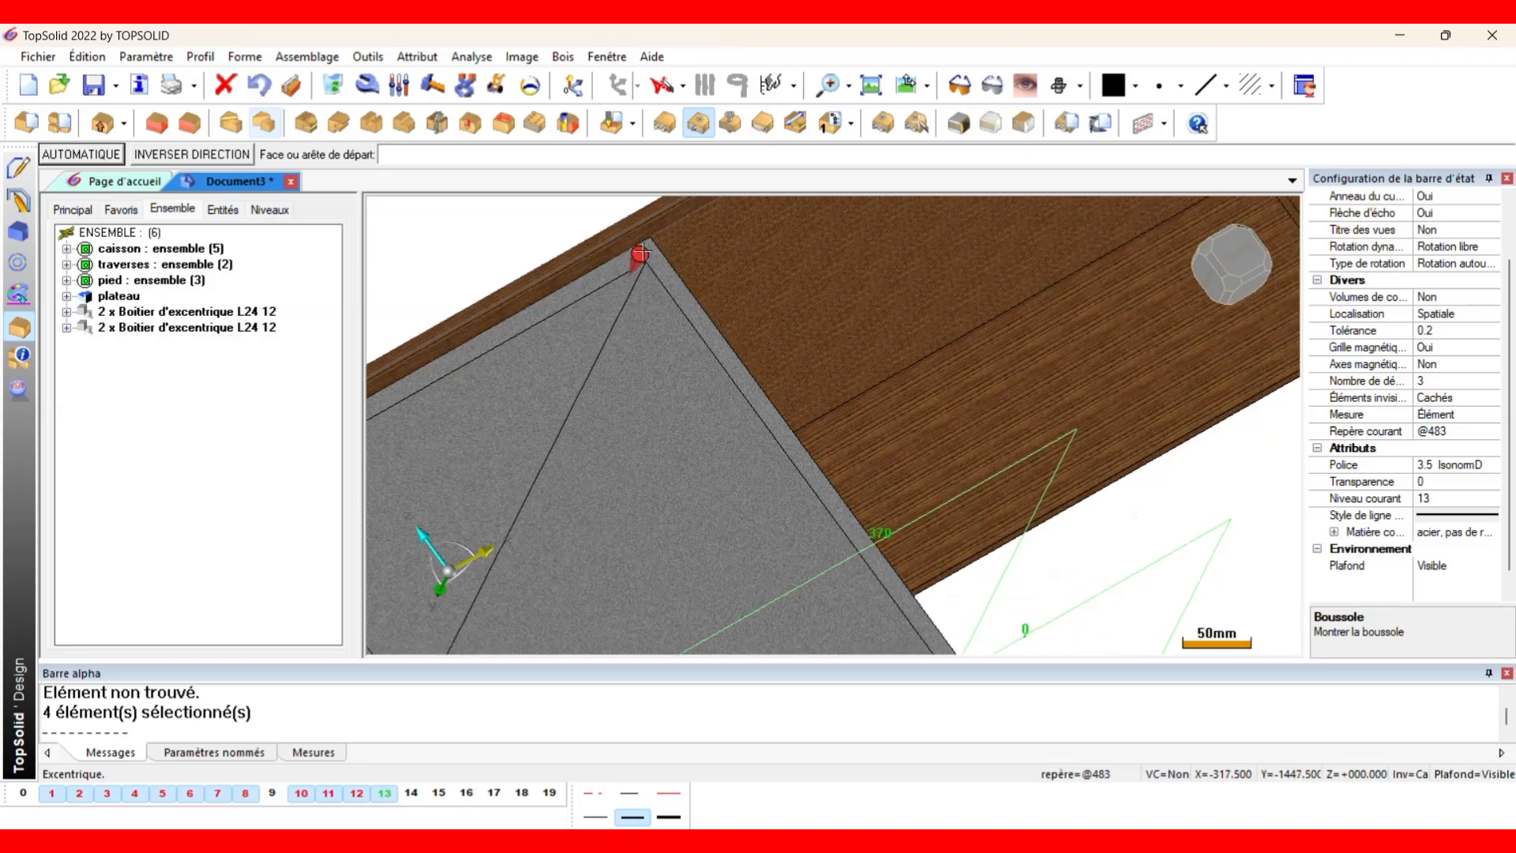
{"action": "left_click", "coordinate": [641, 255]}
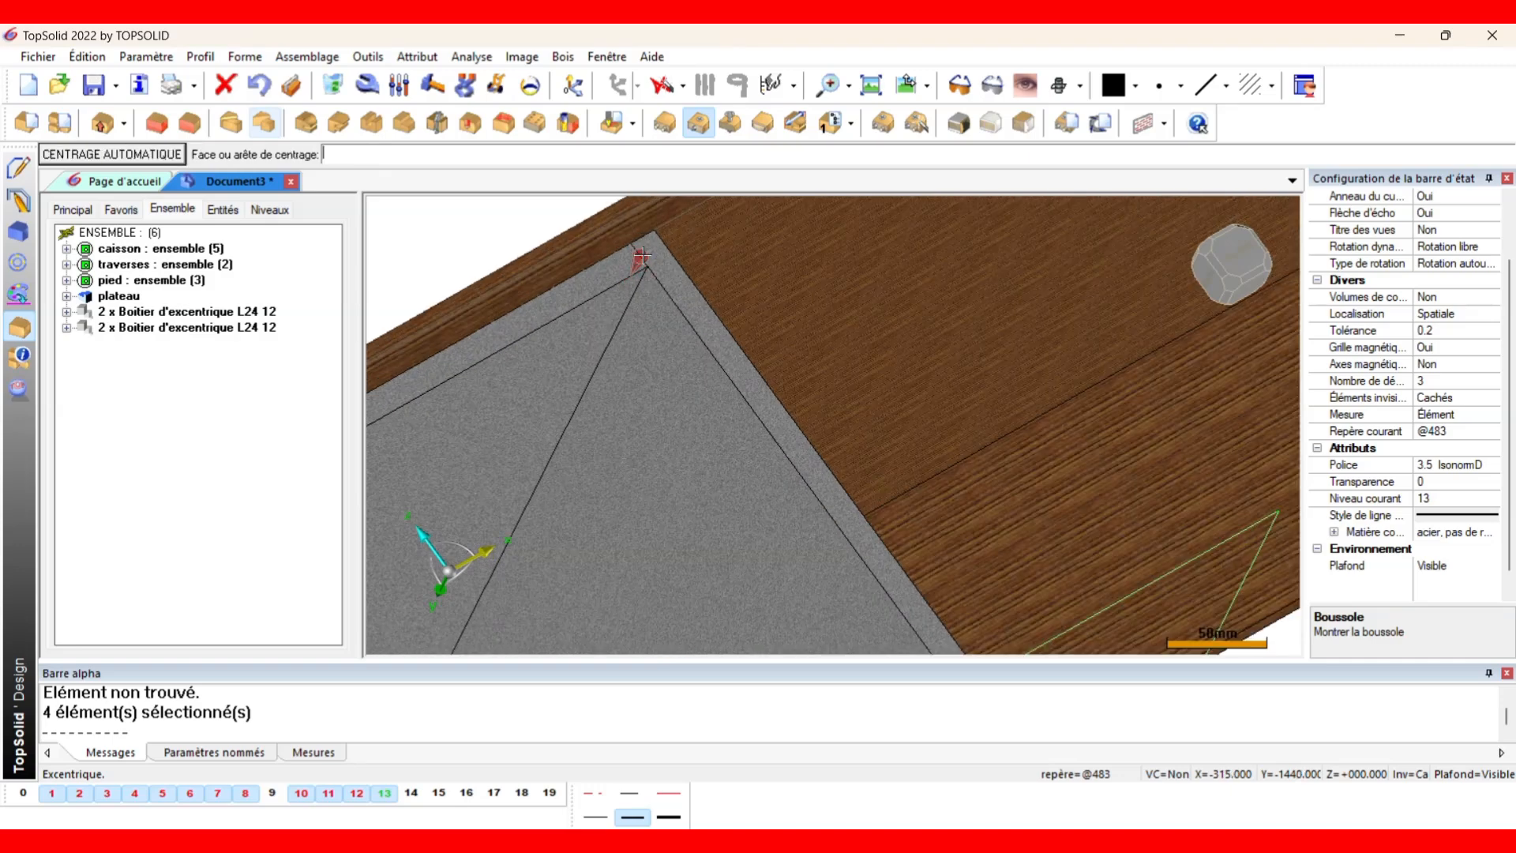
{"action": "left_click", "coordinate": [97, 160]}
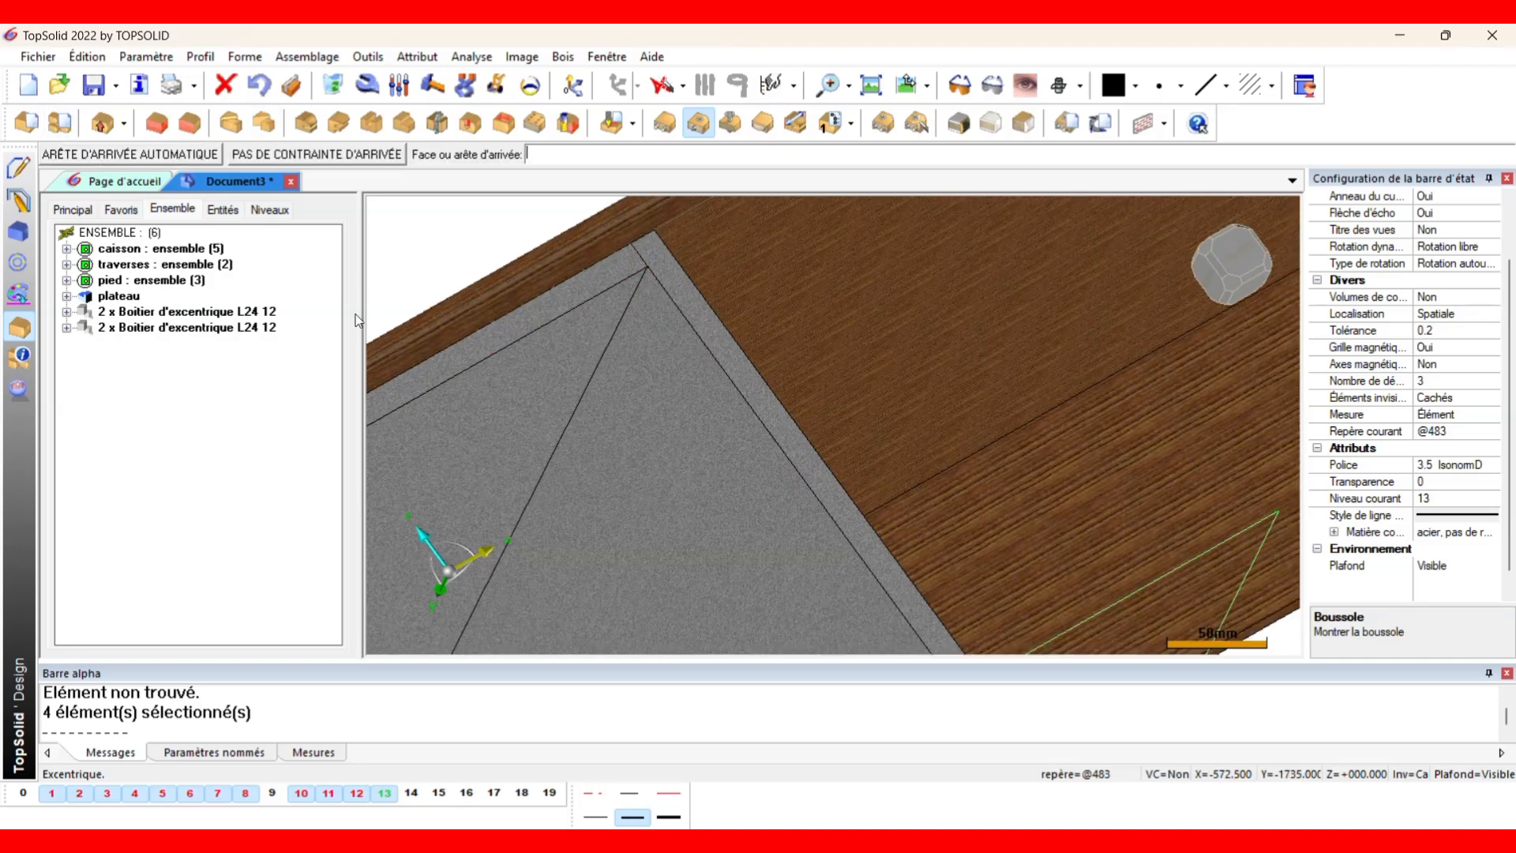
Use the top panel's rear edge as the arrival edge and distribute 2 fittings with 50 mm at both ends.
{"action": "scroll", "coordinate": [670, 359], "scroll_direction": "down", "scroll_amount": 5}
{"action": "middle_click_drag", "start_coordinate": [560, 409], "coordinate": [1053, 321]}
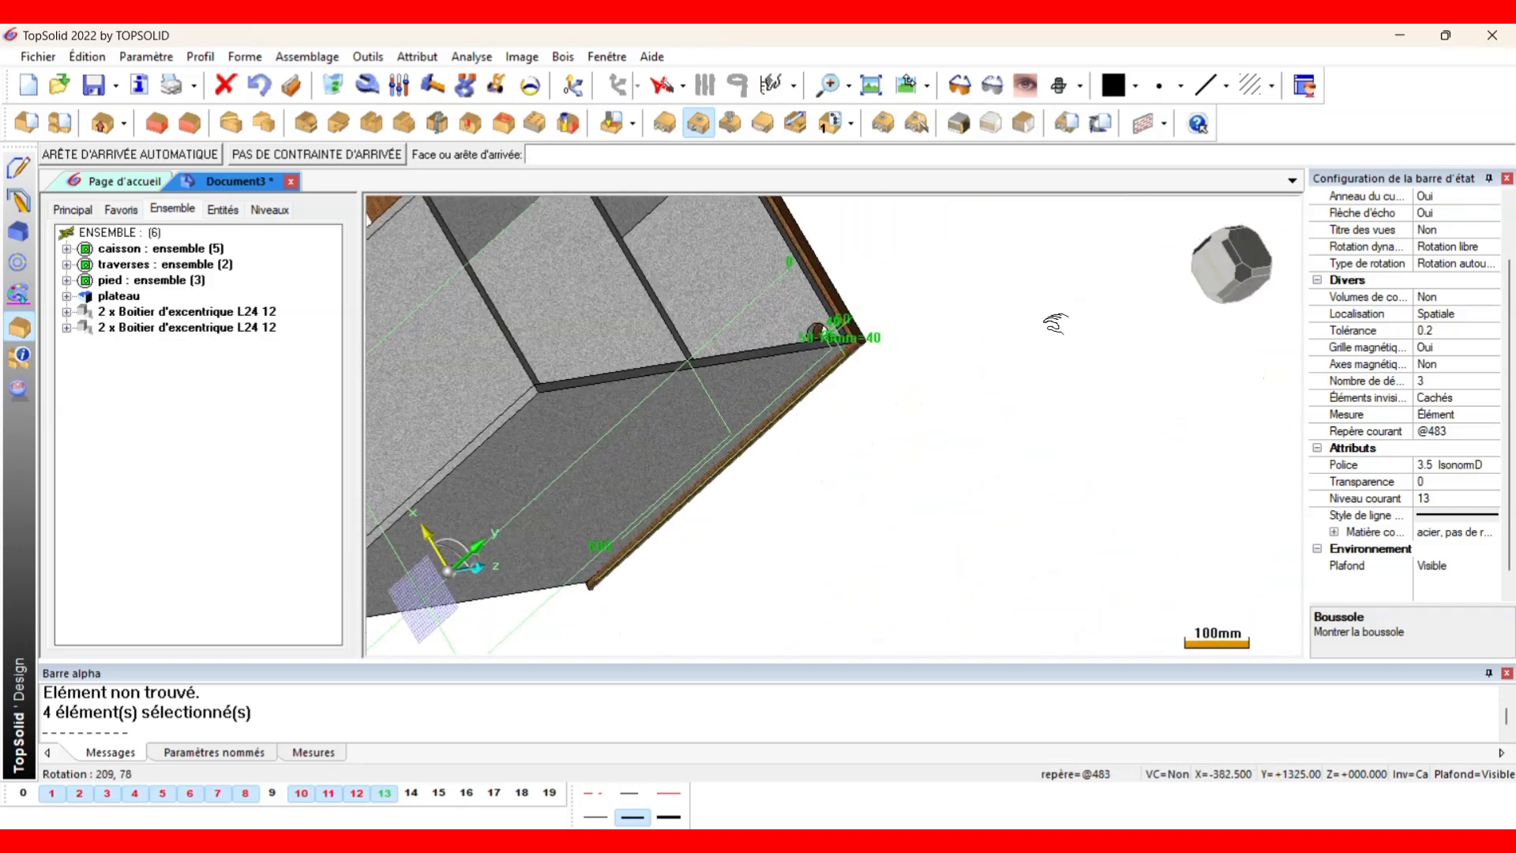
{"action": "middle_click_drag", "start_coordinate": [661, 271], "coordinate": [585, 414]}
{"action": "middle_click_drag", "start_coordinate": [754, 245], "coordinate": [667, 442]}
{"action": "scroll", "coordinate": [703, 210], "scroll_direction": "up", "scroll_amount": 5}
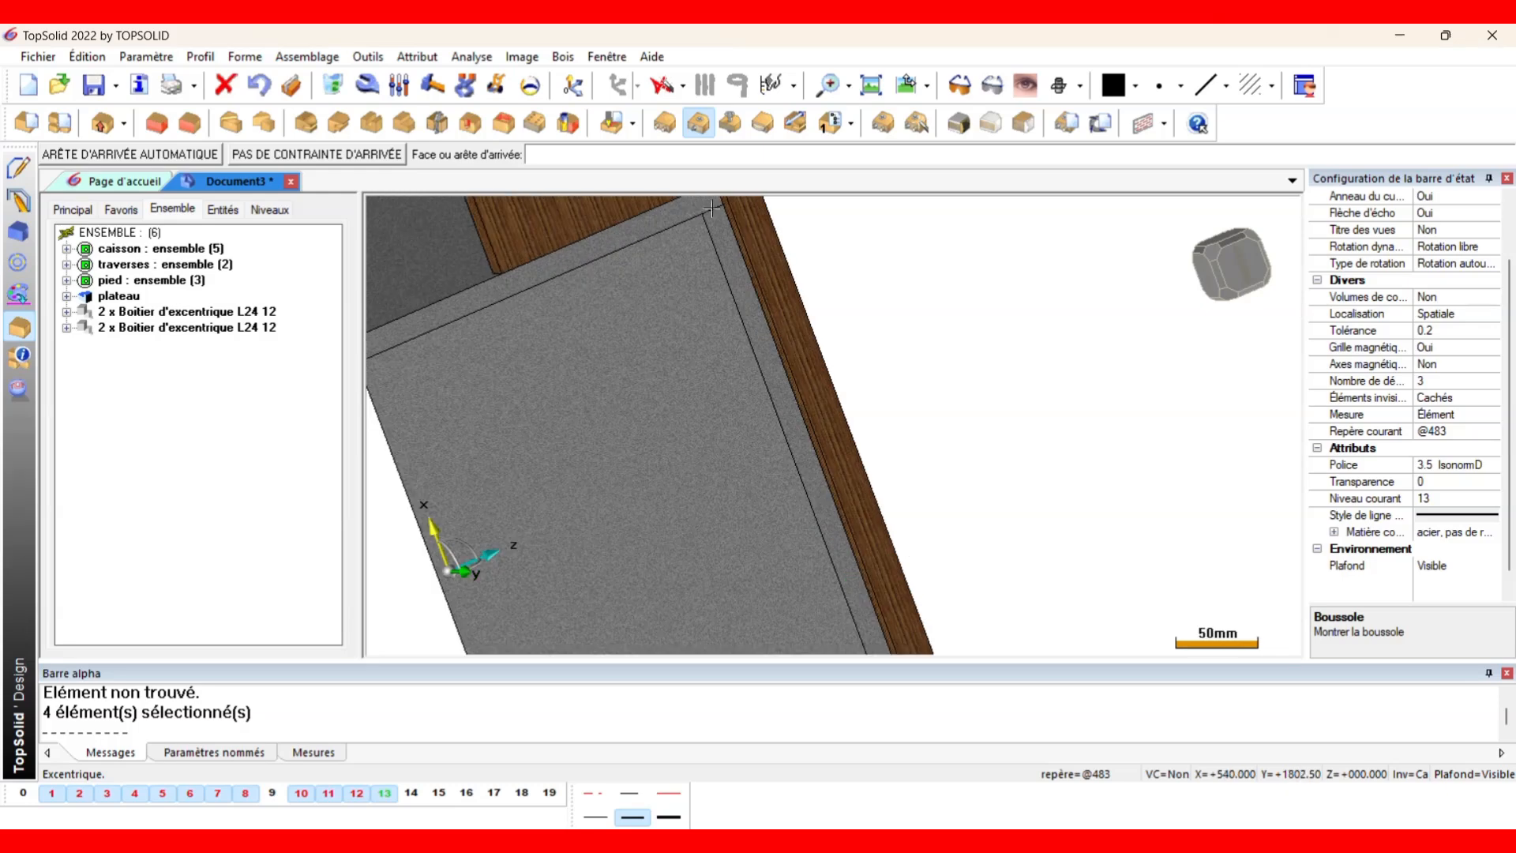
{"action": "left_click", "coordinate": [711, 211]}
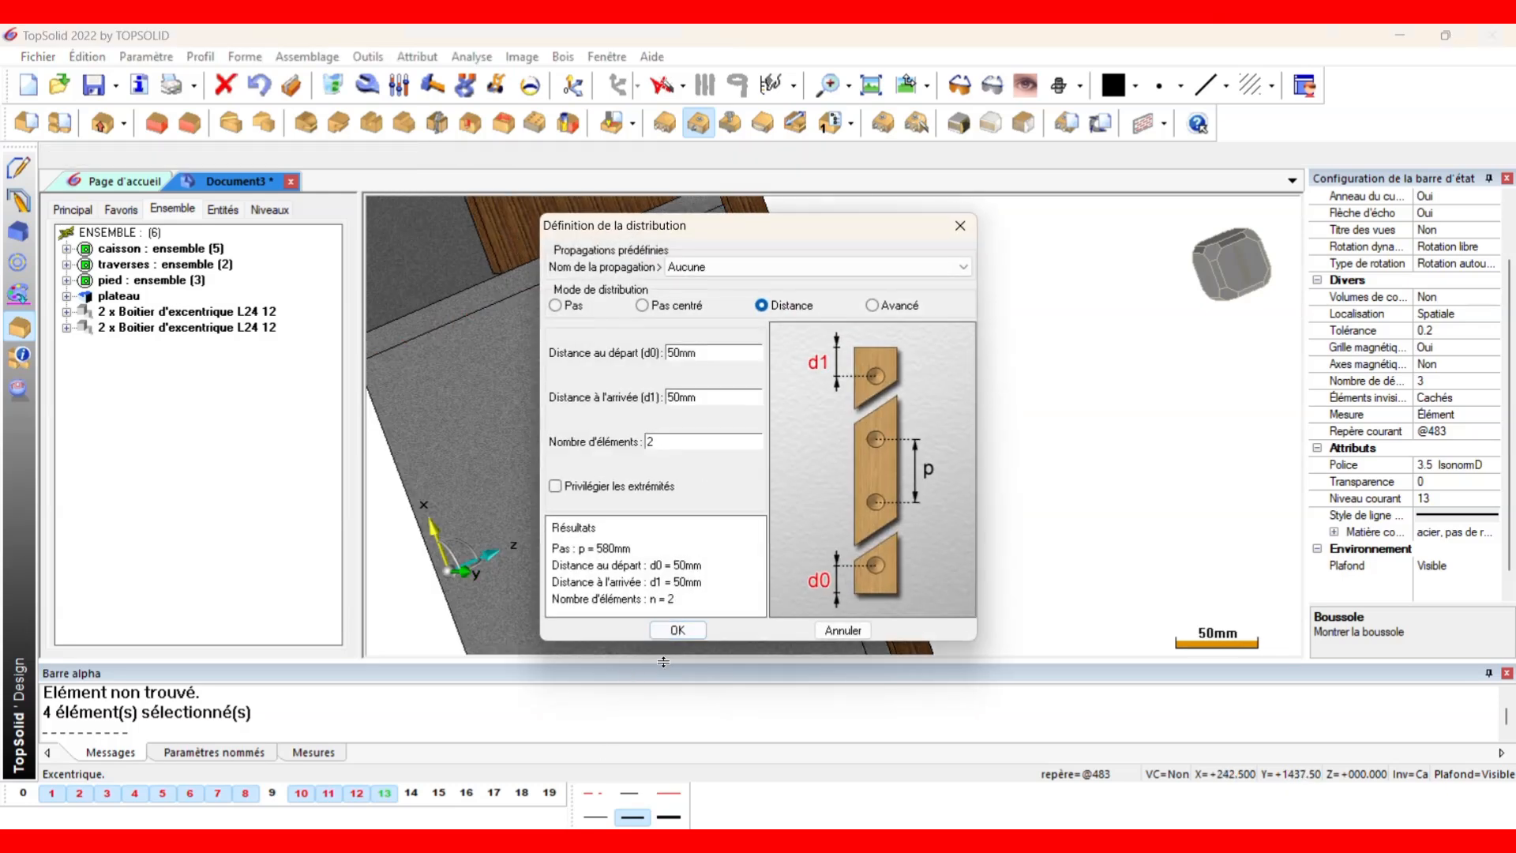
{"action": "left_click", "coordinate": [673, 630]}
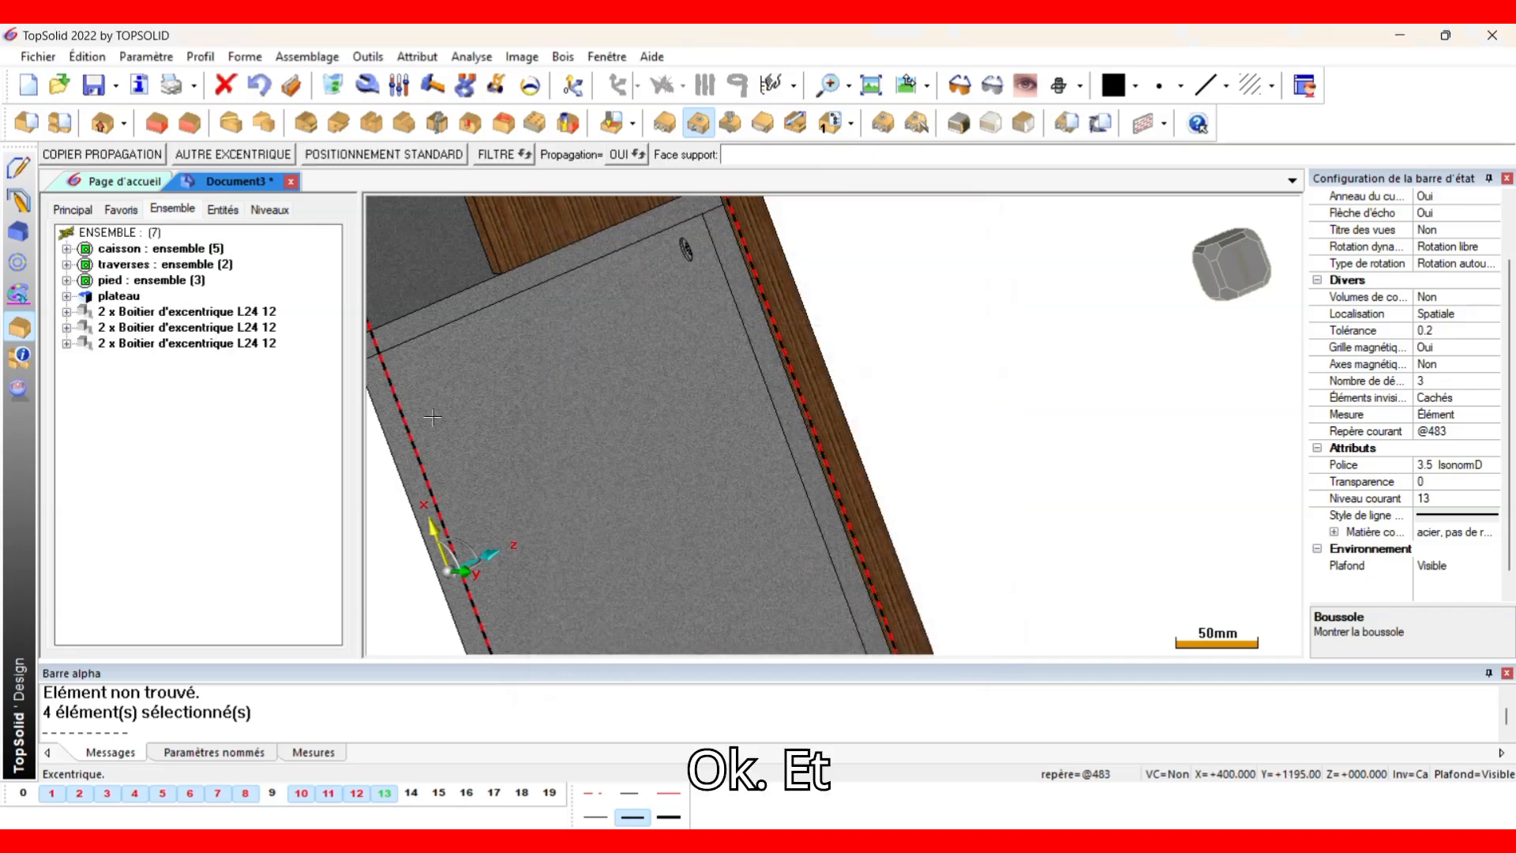
Start another L24 12 eccentric fitting row on the caisson top panel's opposite side edge, drilling the housing into its underside.
{"action": "scroll", "coordinate": [829, 518], "scroll_direction": "down", "scroll_amount": 5}
{"action": "scroll", "coordinate": [833, 529], "scroll_direction": "down", "scroll_amount": 3}
{"action": "scroll", "coordinate": [859, 619], "scroll_direction": "up", "scroll_amount": 7}
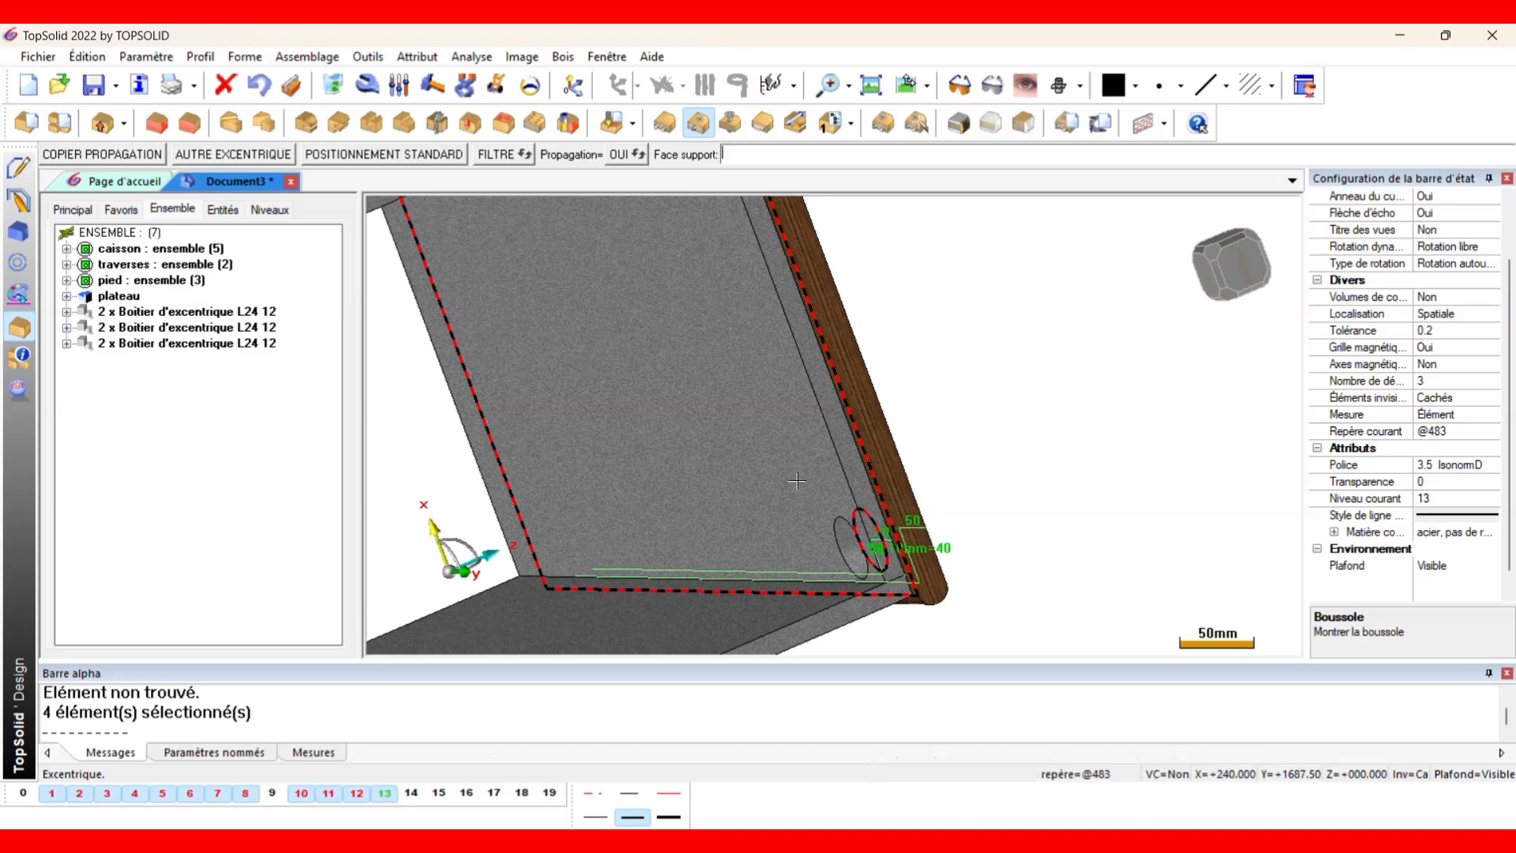
{"action": "left_click", "coordinate": [699, 126]}
{"action": "left_click", "coordinate": [673, 669]}
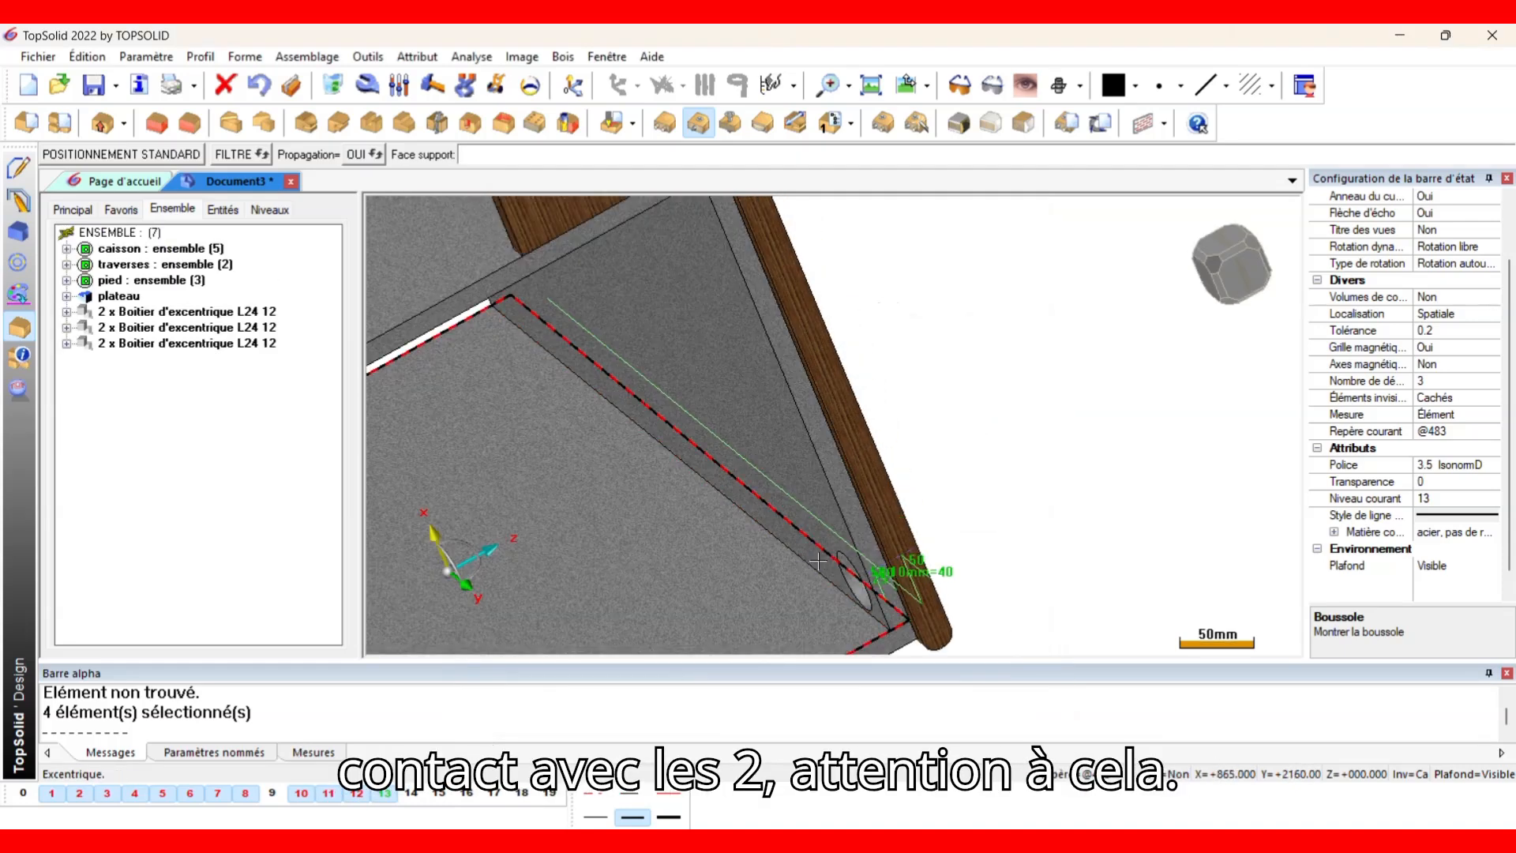
{"action": "left_click", "coordinate": [817, 557]}
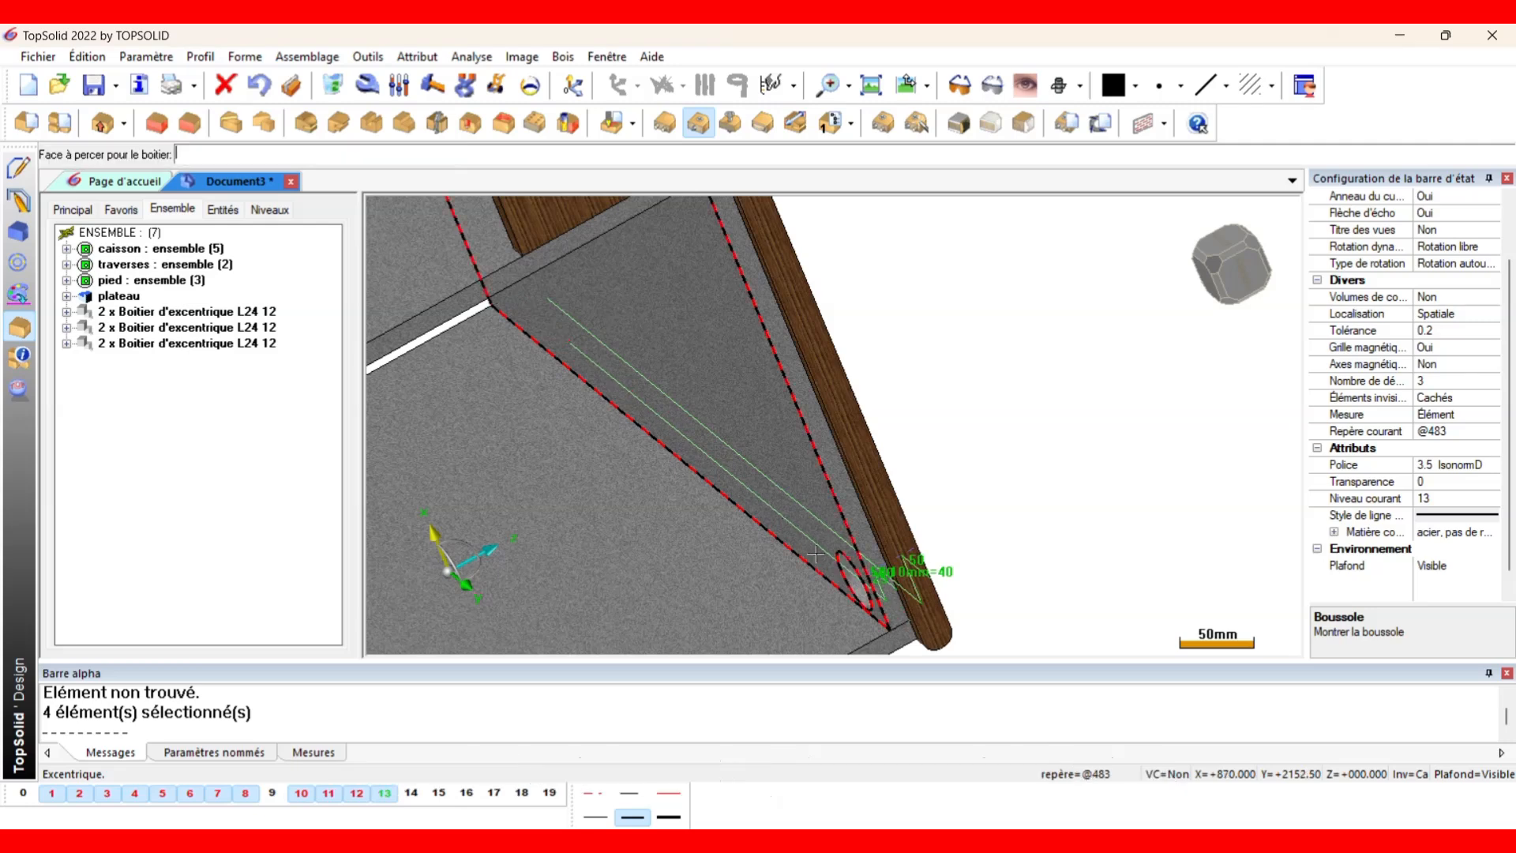
{"action": "left_click", "coordinate": [713, 376]}
Run the row from the panel edge beside the round cut-out to the opposite edge, using automatic centring.
{"action": "scroll", "coordinate": [882, 620], "scroll_direction": "up", "scroll_amount": 5}
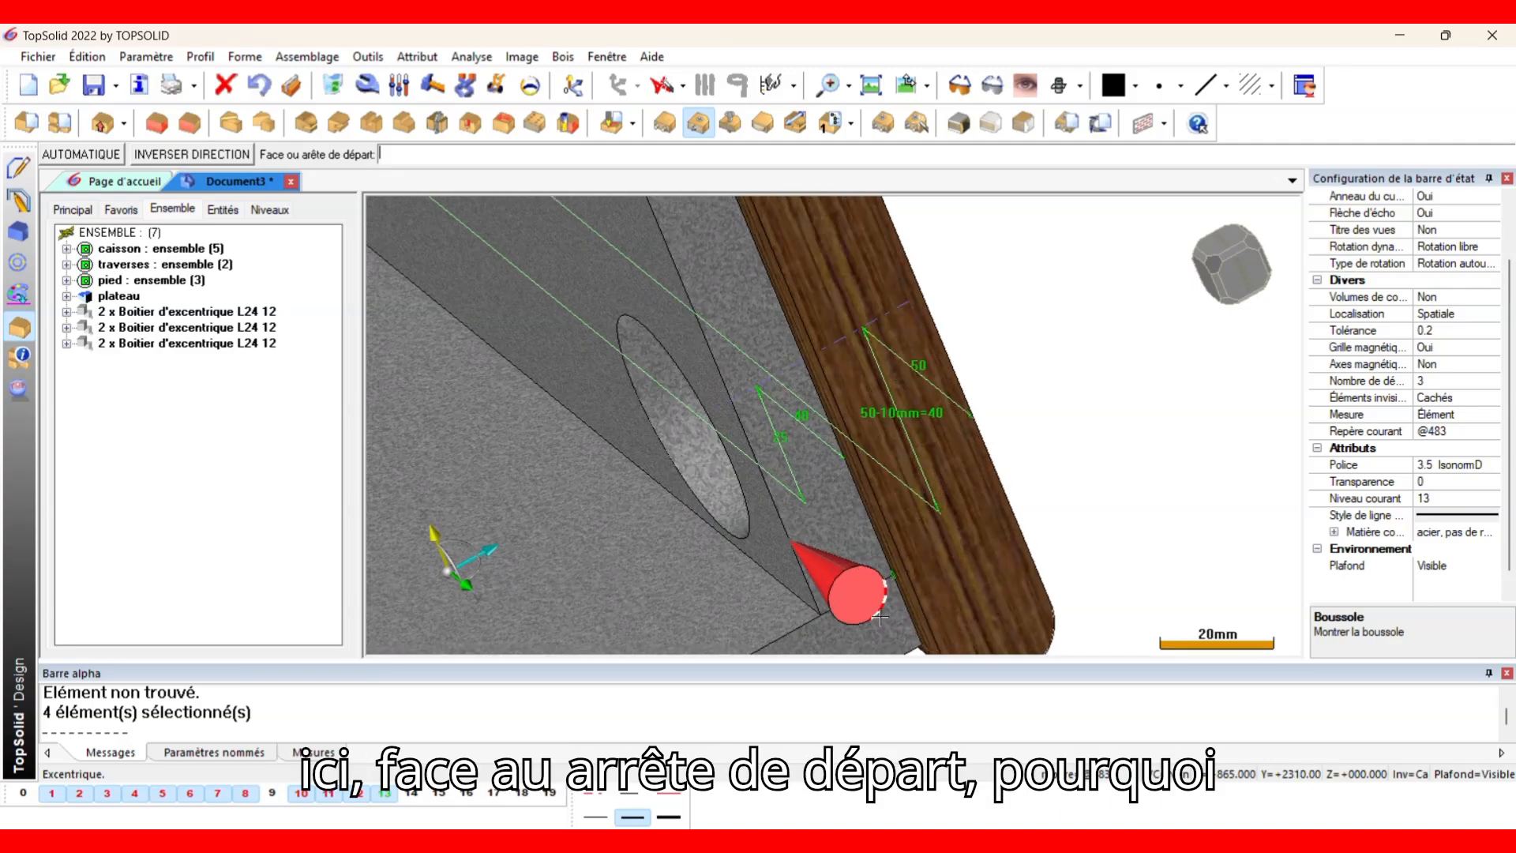
{"action": "left_click", "coordinate": [857, 596]}
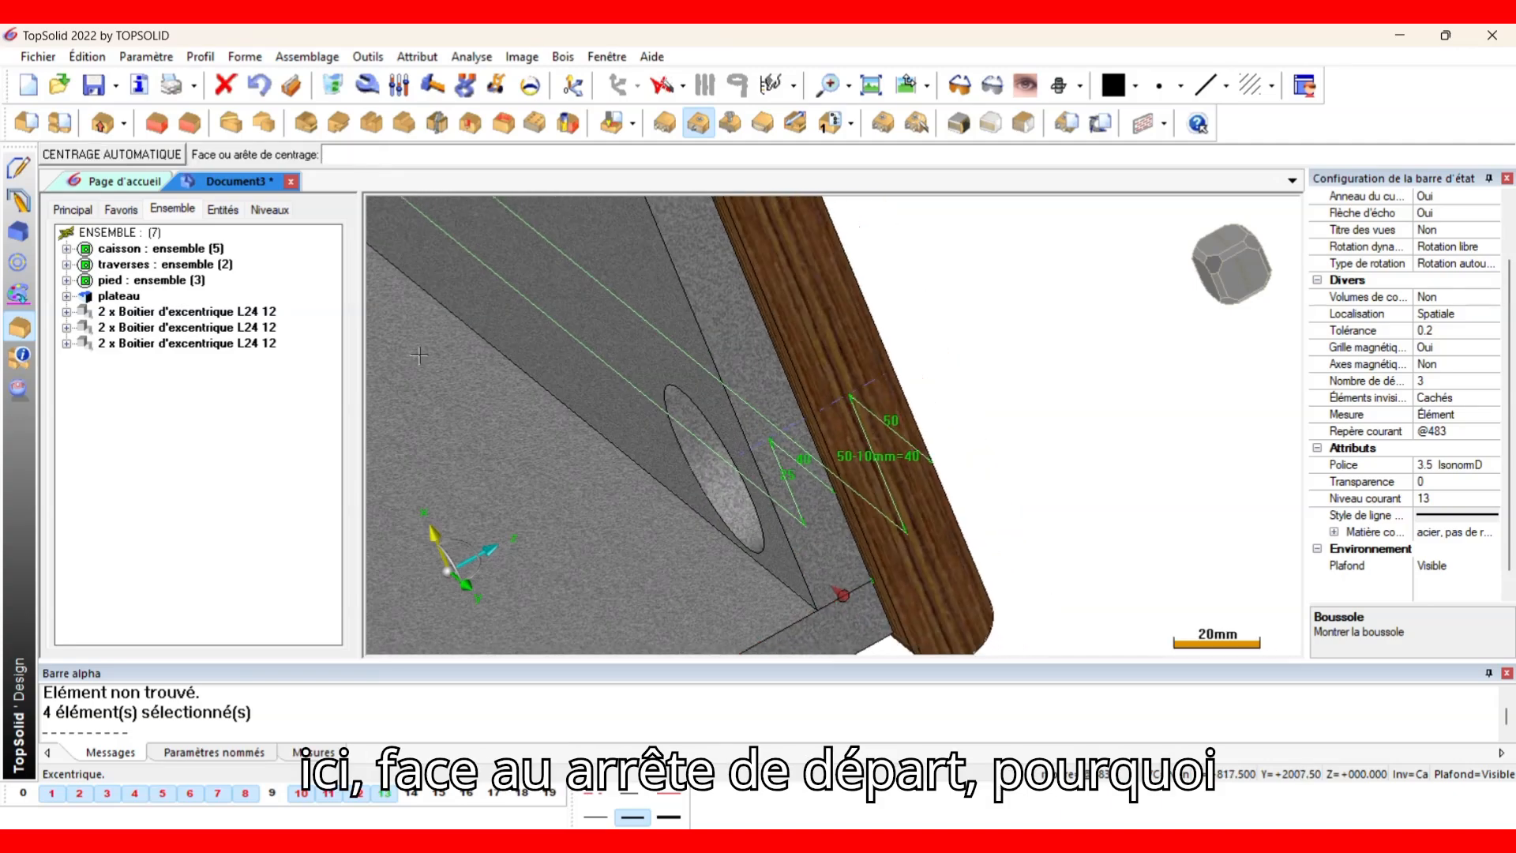
{"action": "left_click", "coordinate": [161, 162]}
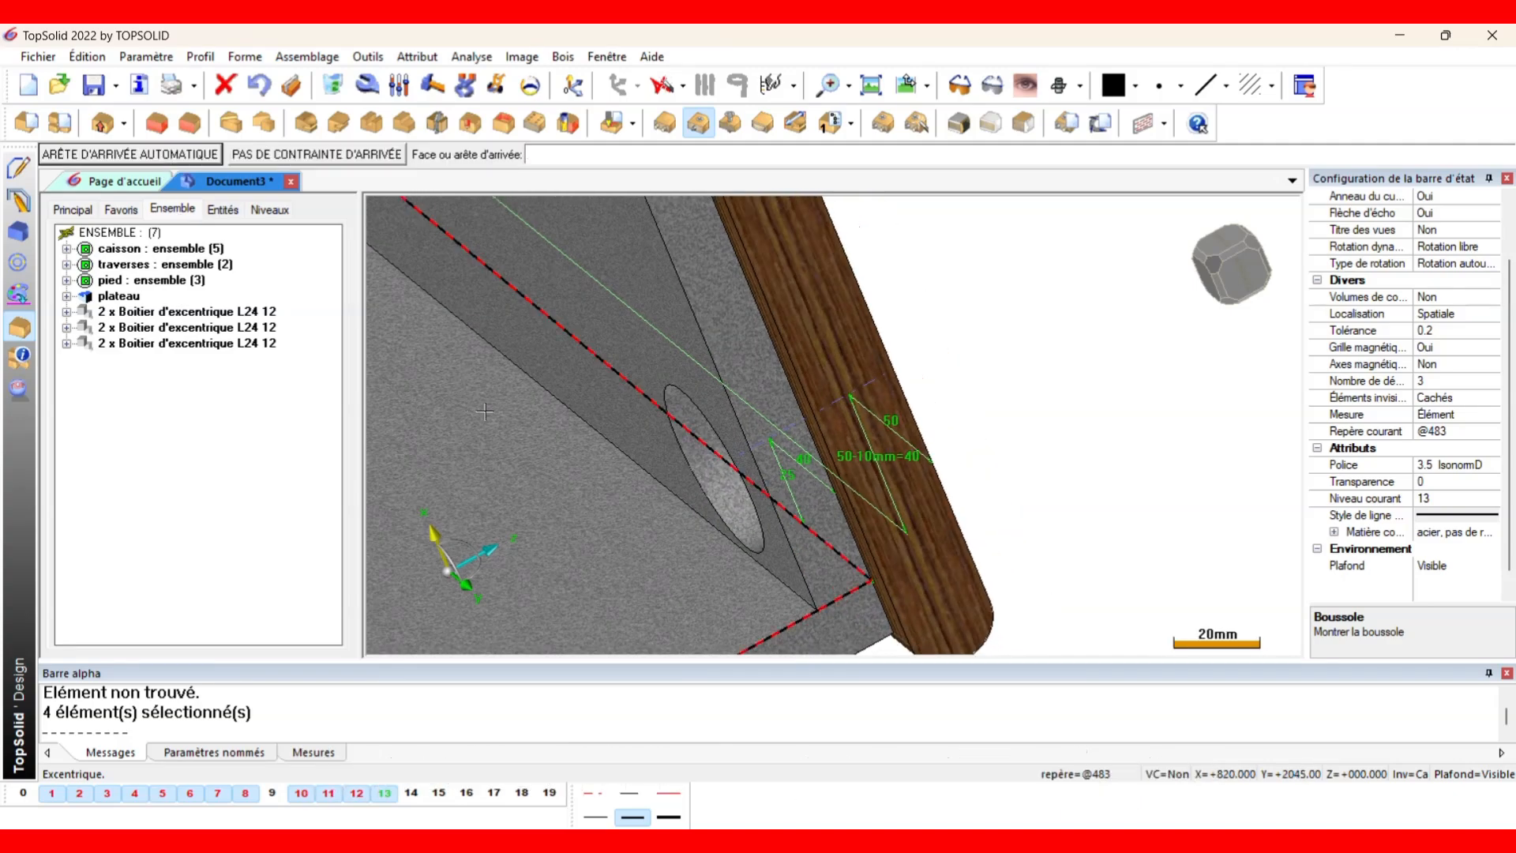
{"action": "scroll", "coordinate": [582, 421], "scroll_direction": "down", "scroll_amount": 5}
{"action": "scroll", "coordinate": [582, 421], "scroll_direction": "down", "scroll_amount": 3}
{"action": "middle_click_drag", "start_coordinate": [600, 442], "coordinate": [632, 524]}
{"action": "scroll", "coordinate": [1064, 526], "scroll_direction": "up", "scroll_amount": 4}
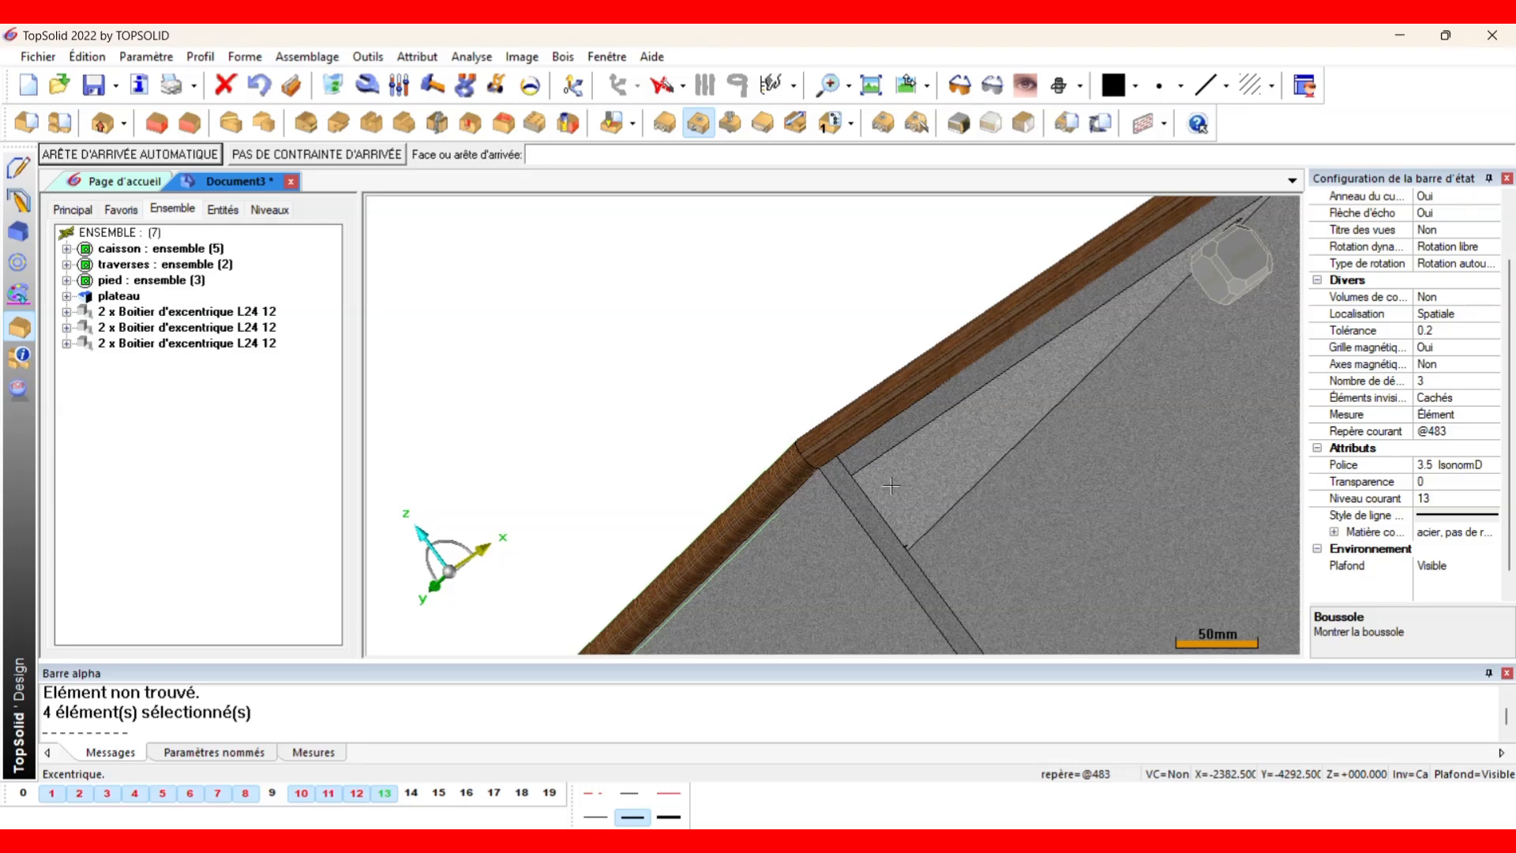
{"action": "left_click", "coordinate": [844, 462]}
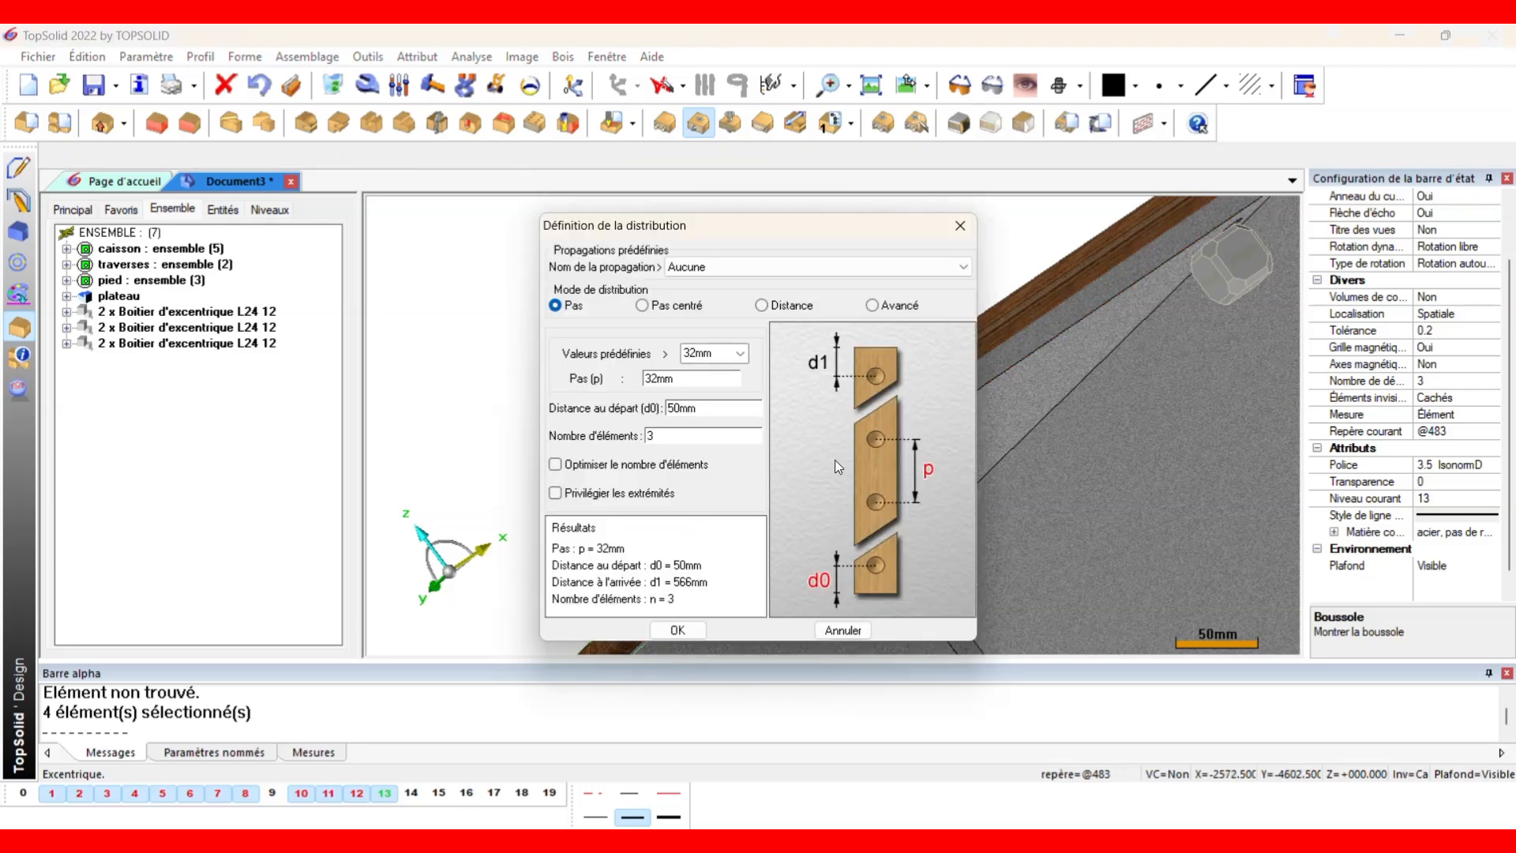
Distribute 2 fittings by distance, with 75 mm at the start and 50 mm at the arrival.
{"action": "left_click", "coordinate": [763, 306]}
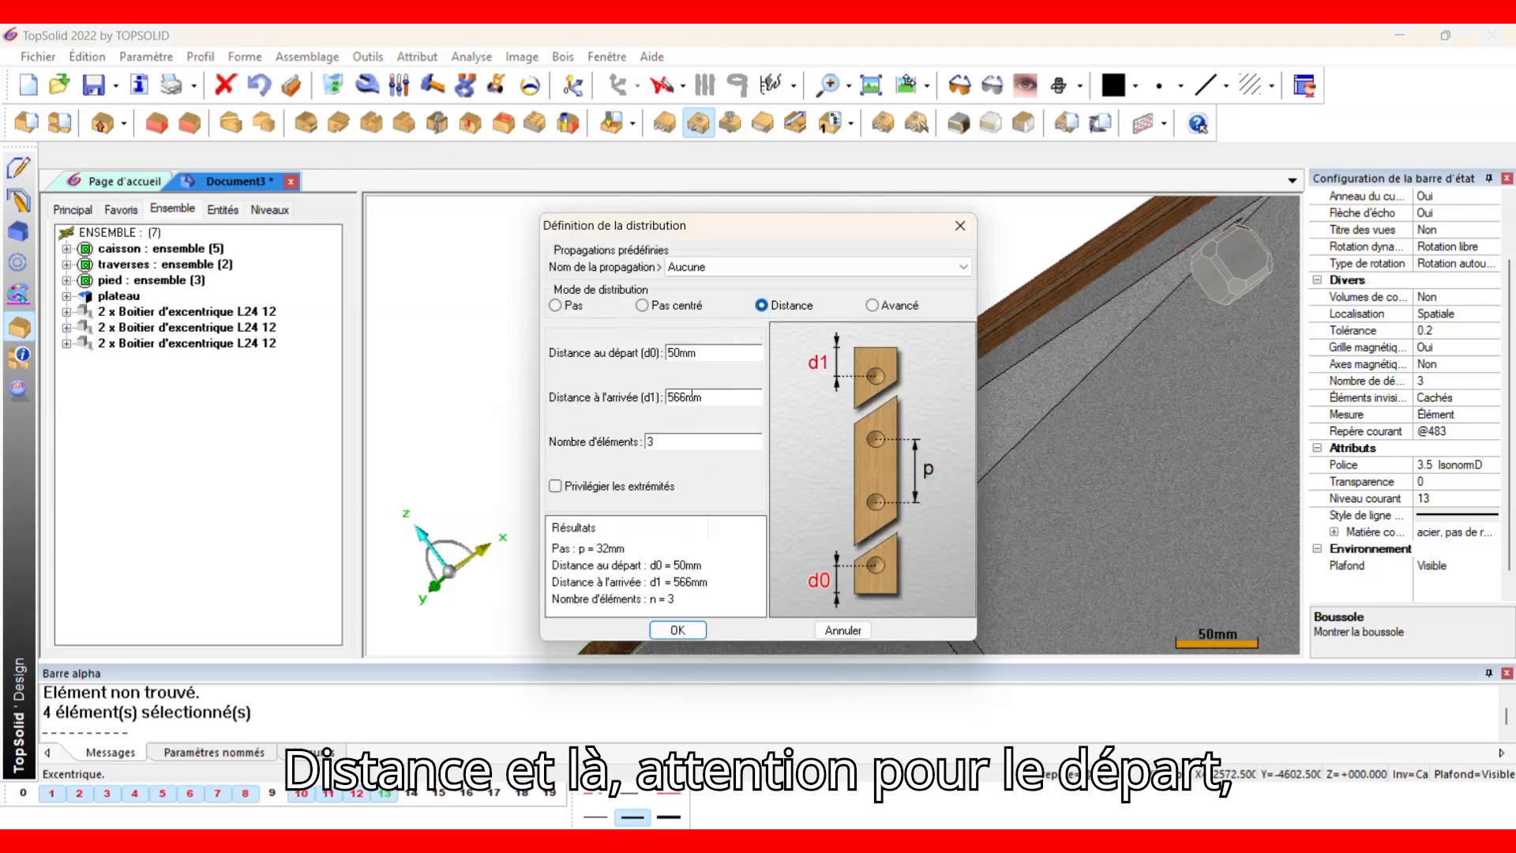
{"action": "left_click_drag", "start_coordinate": [662, 442], "coordinate": [625, 442]}
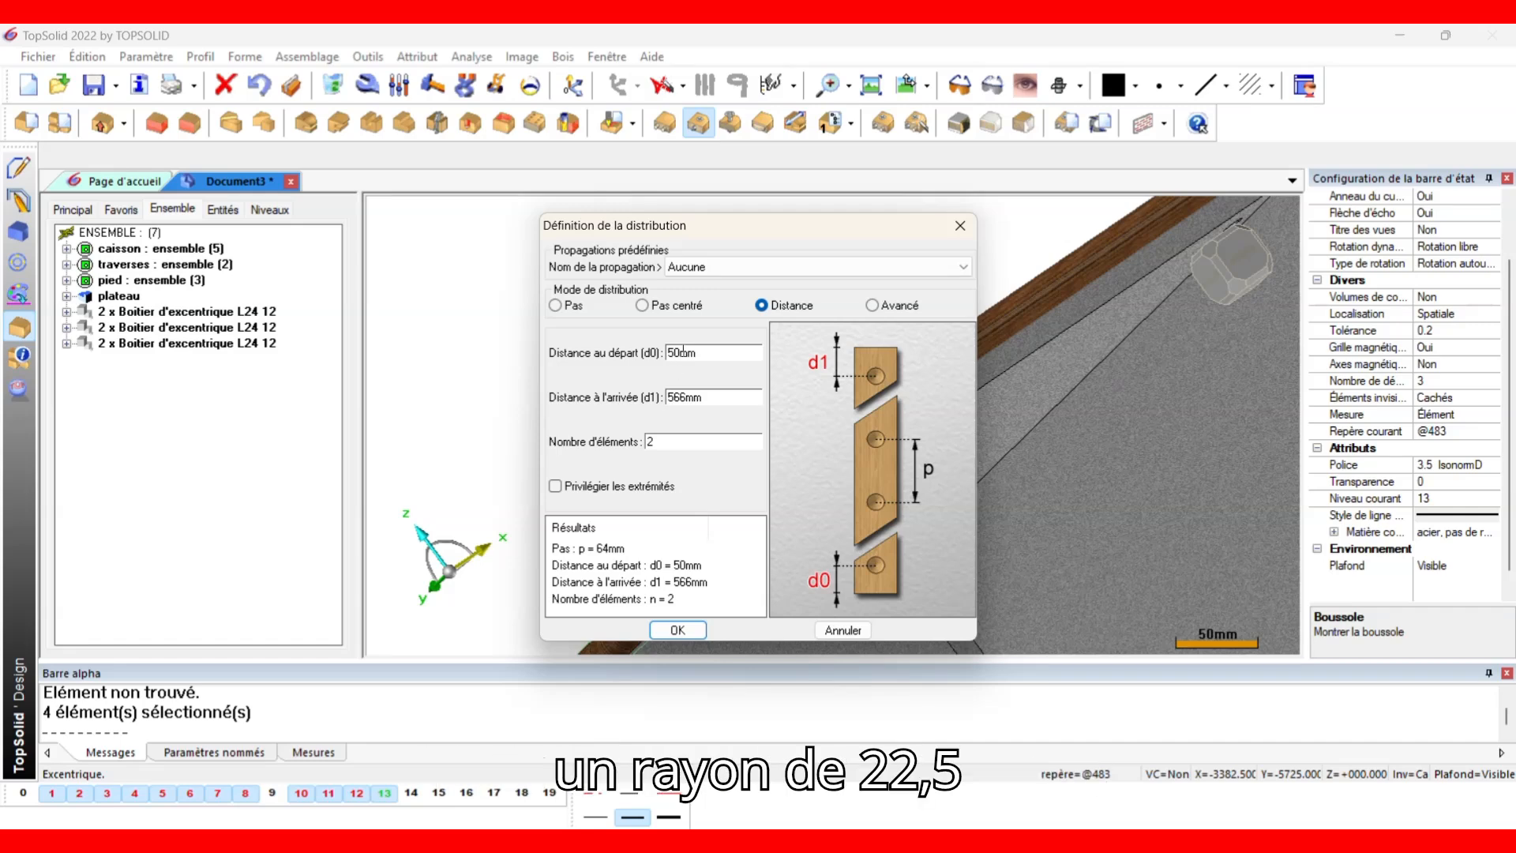
{"action": "left_click_drag", "start_coordinate": [680, 353], "coordinate": [668, 353]}
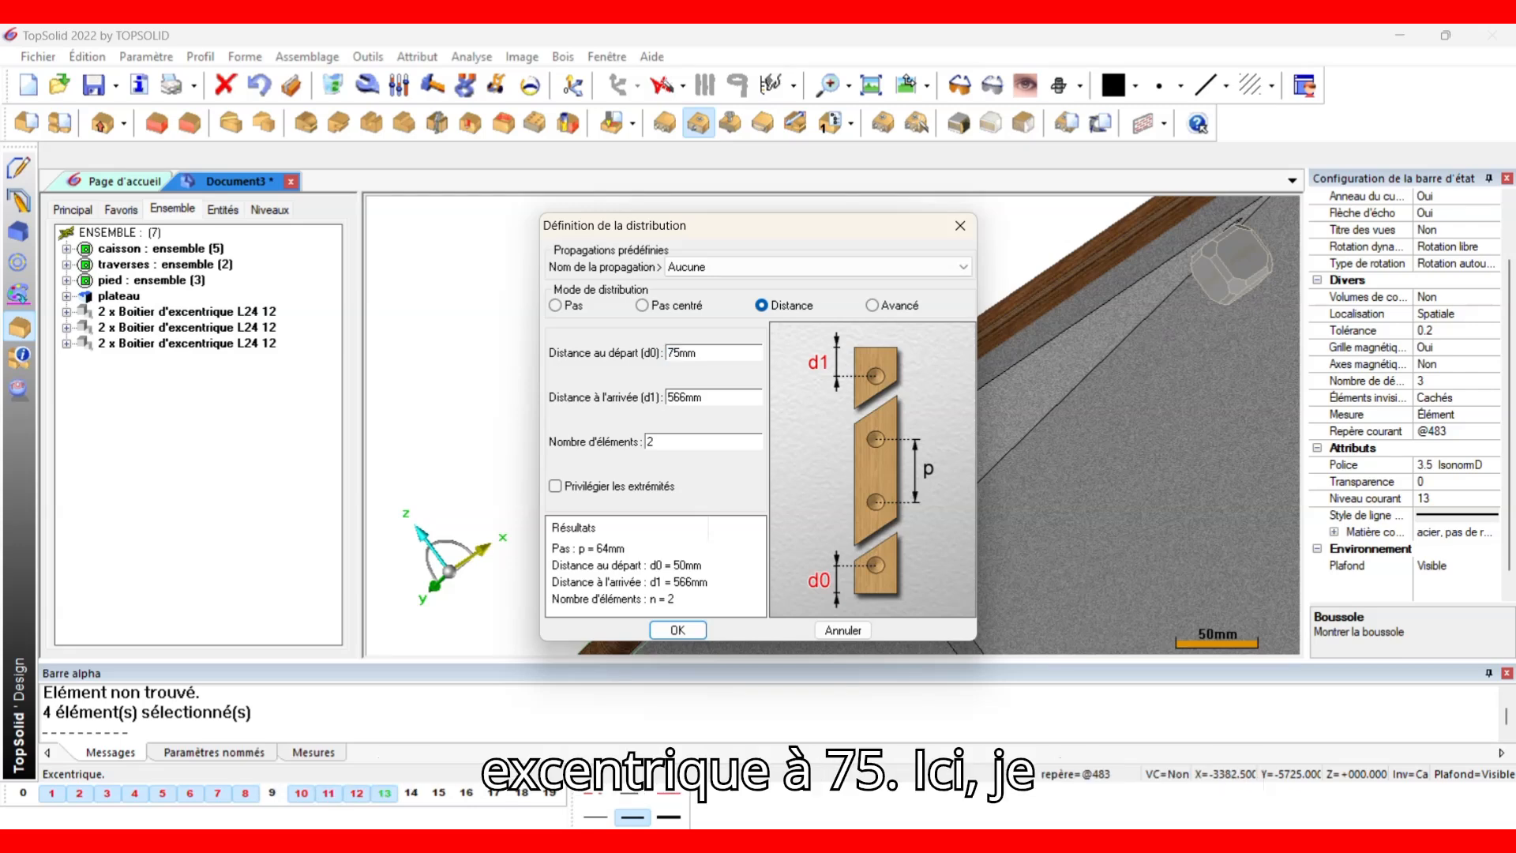
{"action": "left_click_drag", "start_coordinate": [687, 398], "coordinate": [657, 397]}
{"action": "type", "text": "50"}
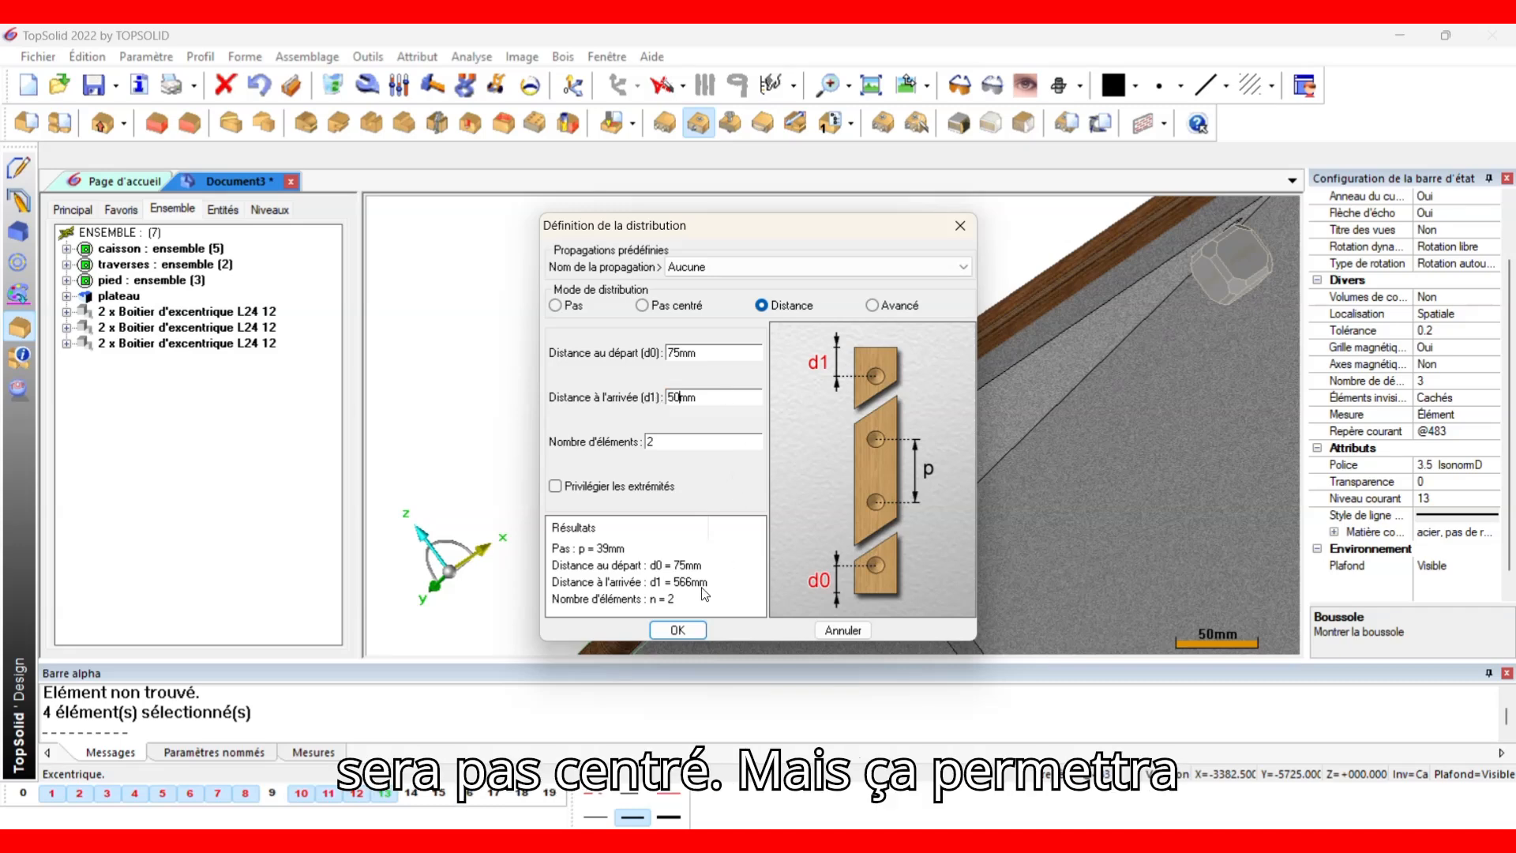
{"action": "left_click", "coordinate": [697, 632]}
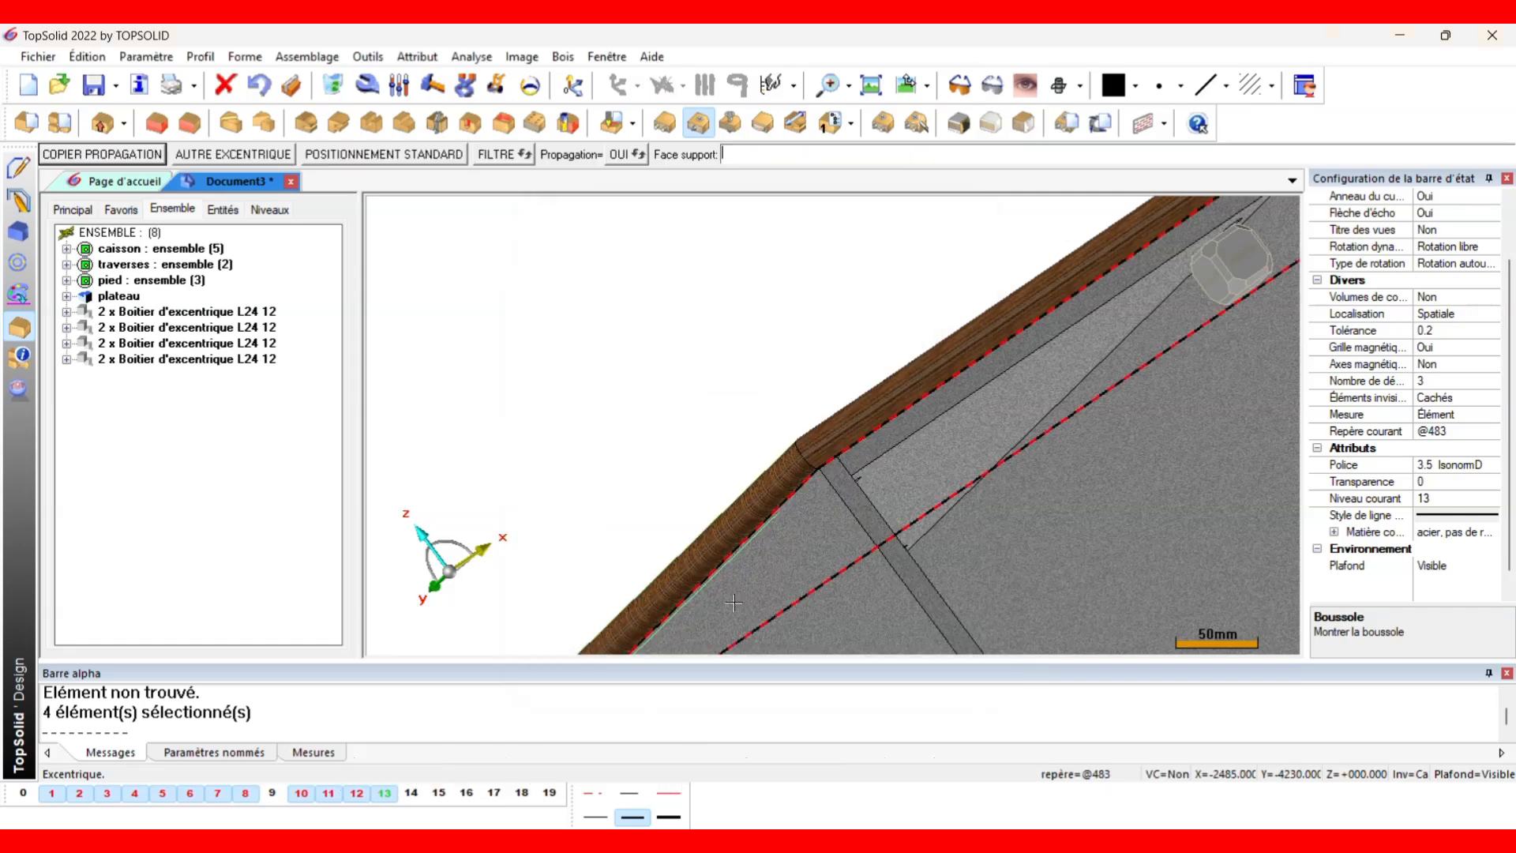
Hide the desktop by turning off level 8 and examine the round cut-out in the caisson top panel.
{"action": "scroll", "coordinate": [1013, 307], "scroll_direction": "down", "scroll_amount": 3}
{"action": "middle_click_drag", "start_coordinate": [1190, 386], "coordinate": [1137, 386]}
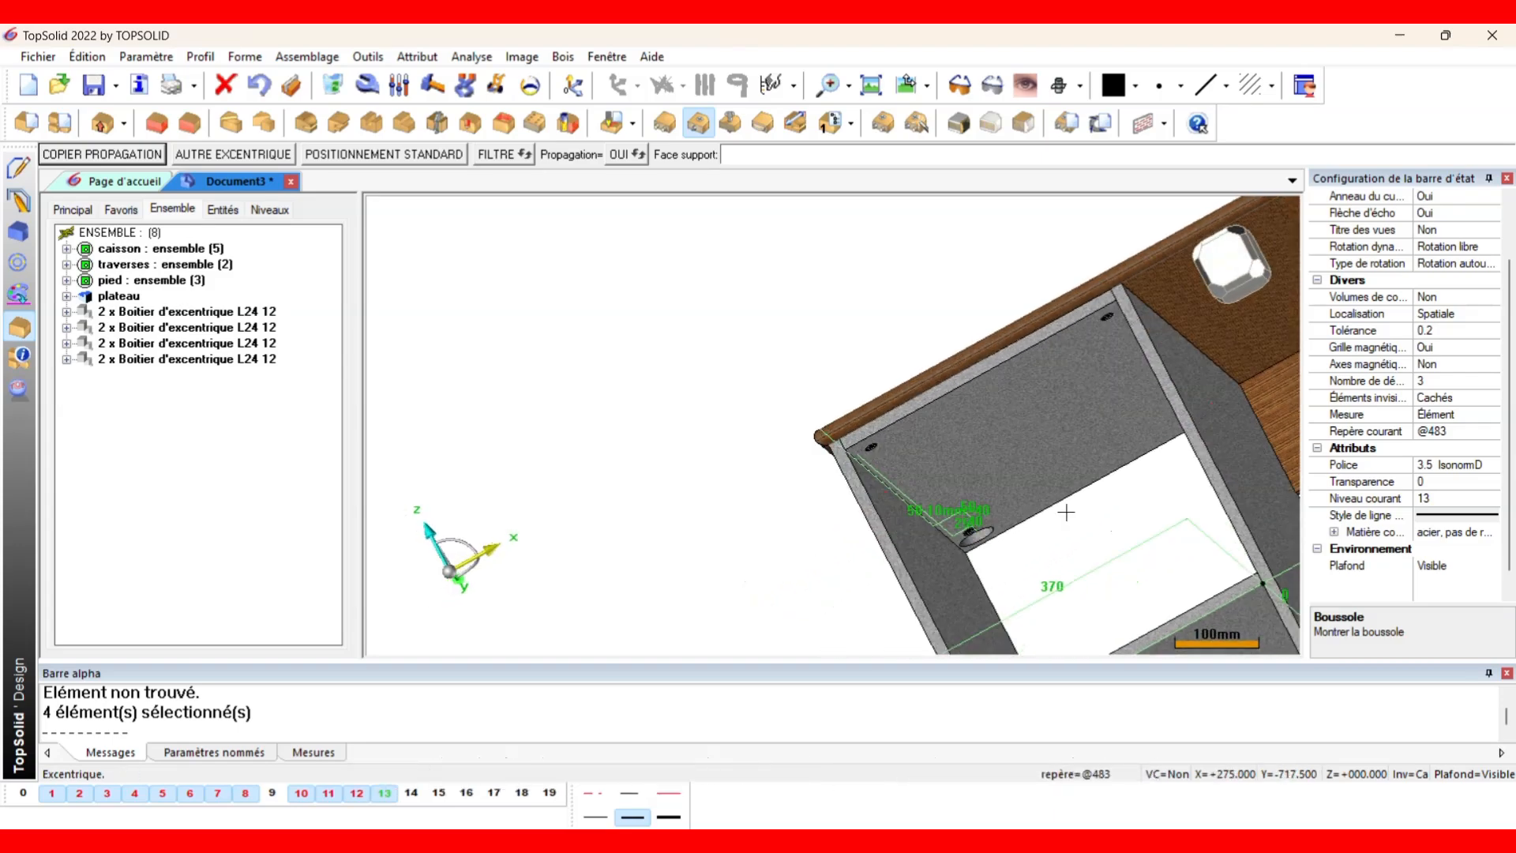
{"action": "scroll", "coordinate": [879, 555], "scroll_direction": "up", "scroll_amount": 5}
{"action": "middle_click_drag", "start_coordinate": [879, 555], "coordinate": [837, 419]}
{"action": "scroll", "coordinate": [804, 389], "scroll_direction": "up", "scroll_amount": 2}
{"action": "scroll", "coordinate": [804, 389], "scroll_direction": "down", "scroll_amount": 3}
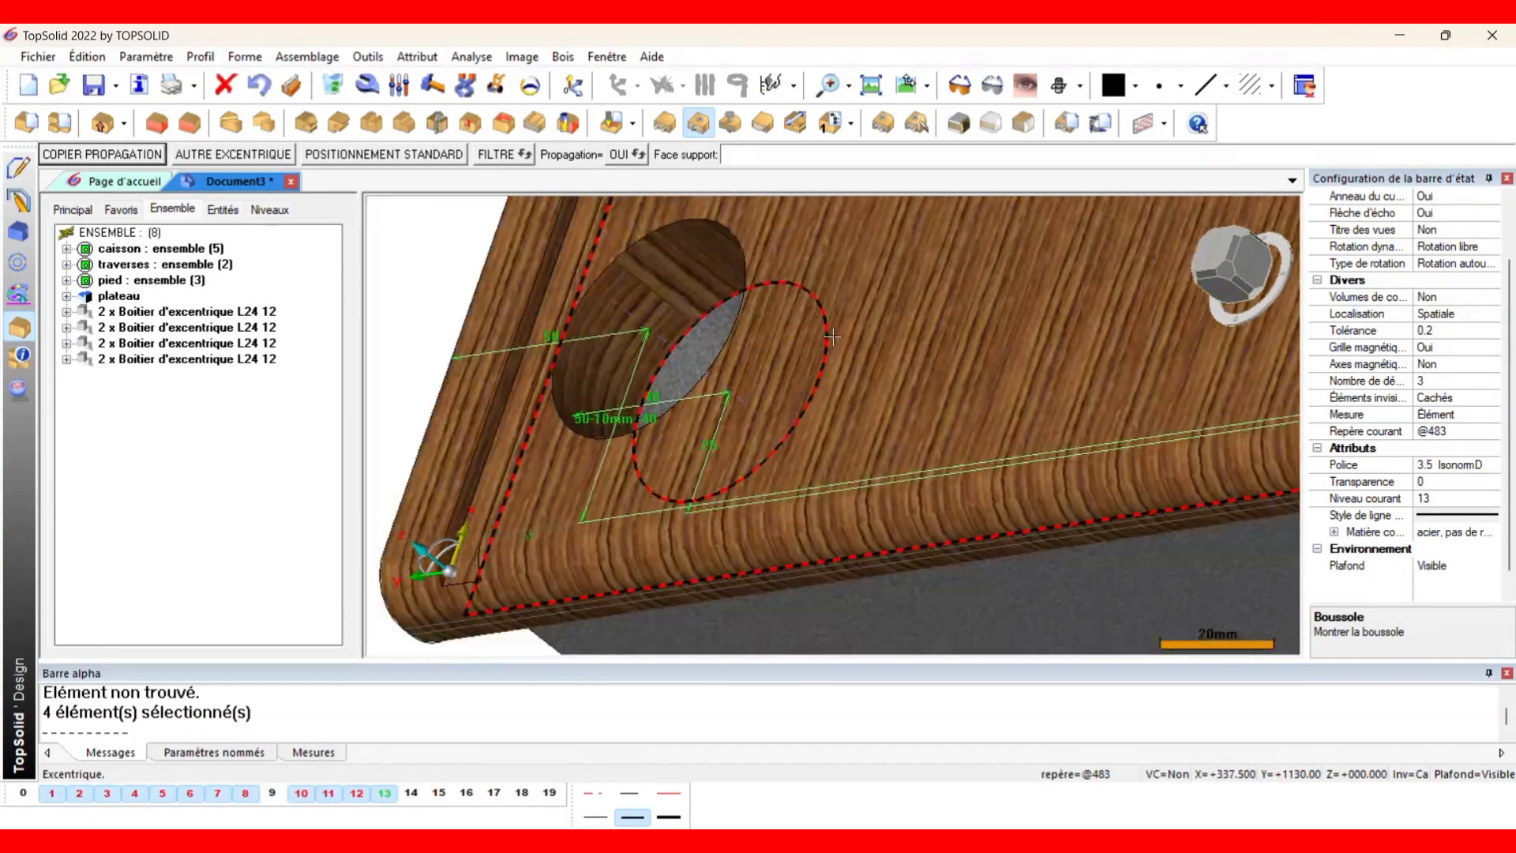
{"action": "left_click", "coordinate": [247, 793]}
{"action": "middle_click_drag", "start_coordinate": [695, 438], "coordinate": [846, 462]}
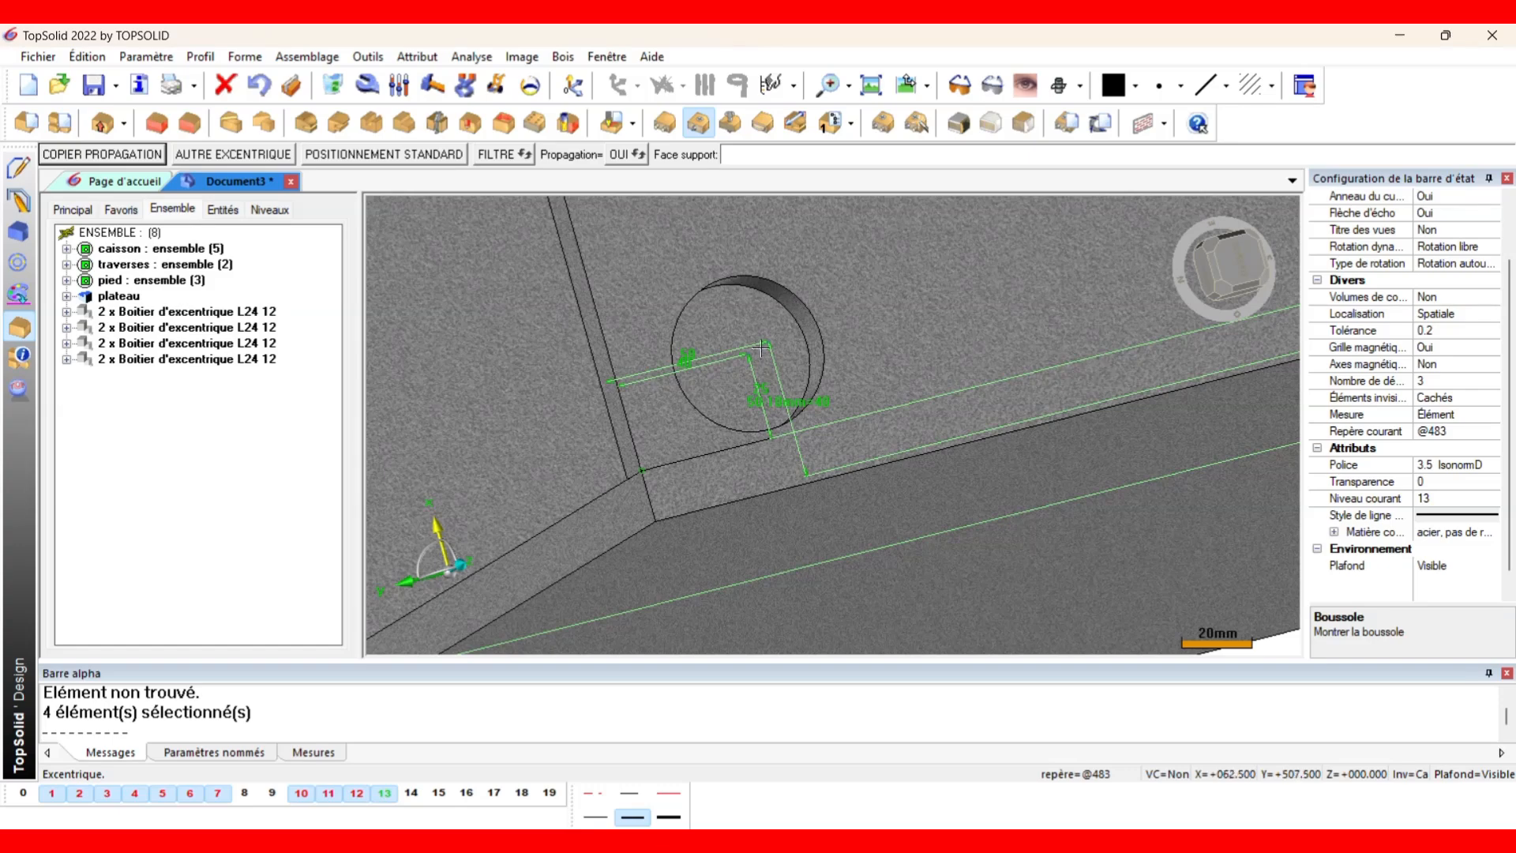
{"action": "scroll", "coordinate": [752, 308], "scroll_direction": "down", "scroll_amount": 5}
{"action": "middle_click_drag", "start_coordinate": [752, 308], "coordinate": [782, 231]}
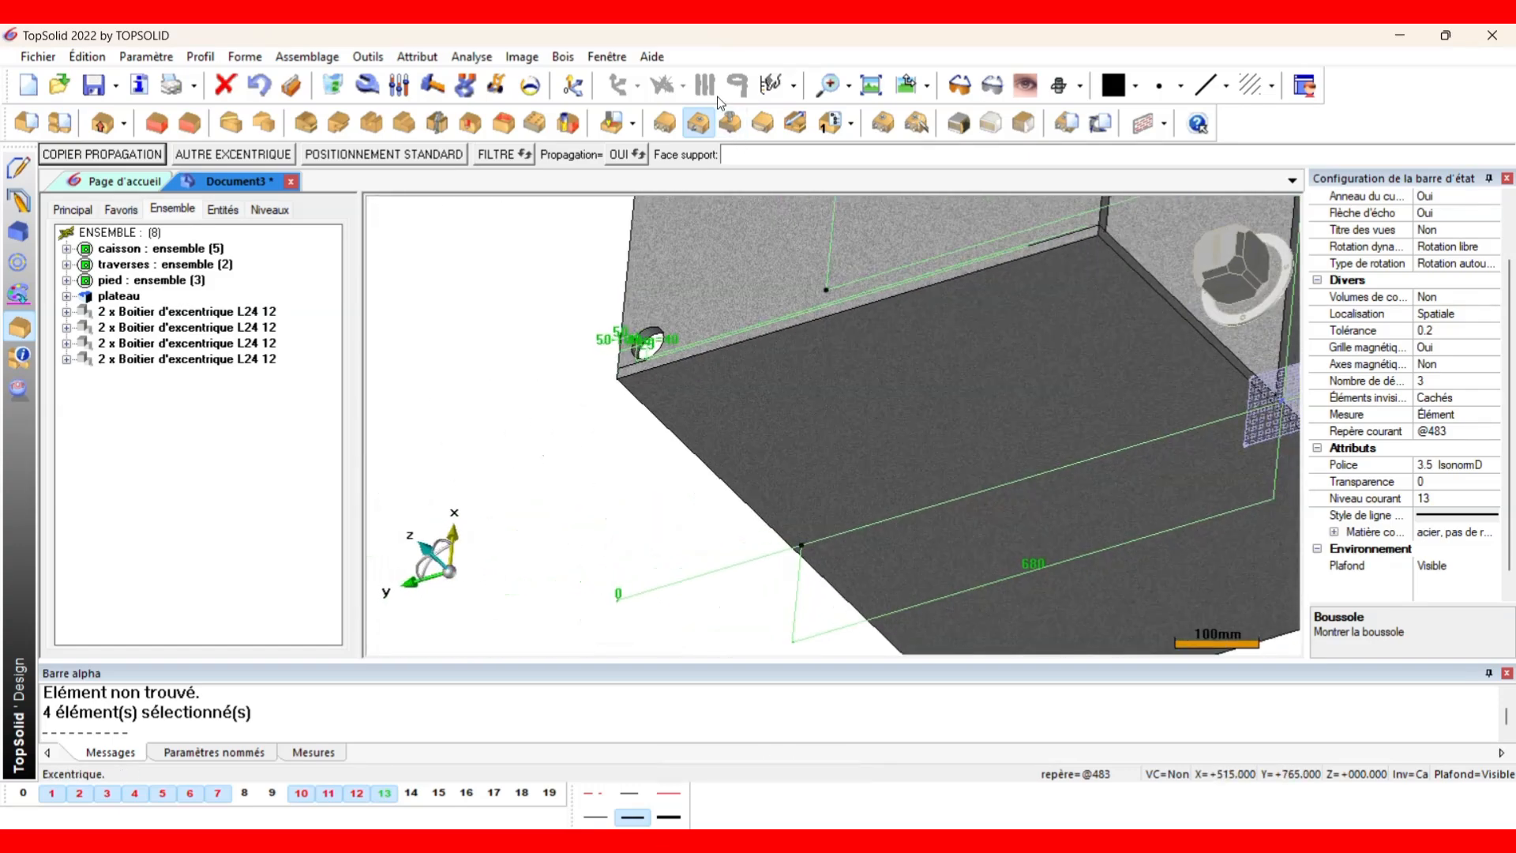
{"action": "key", "text": "ctrl+o"}
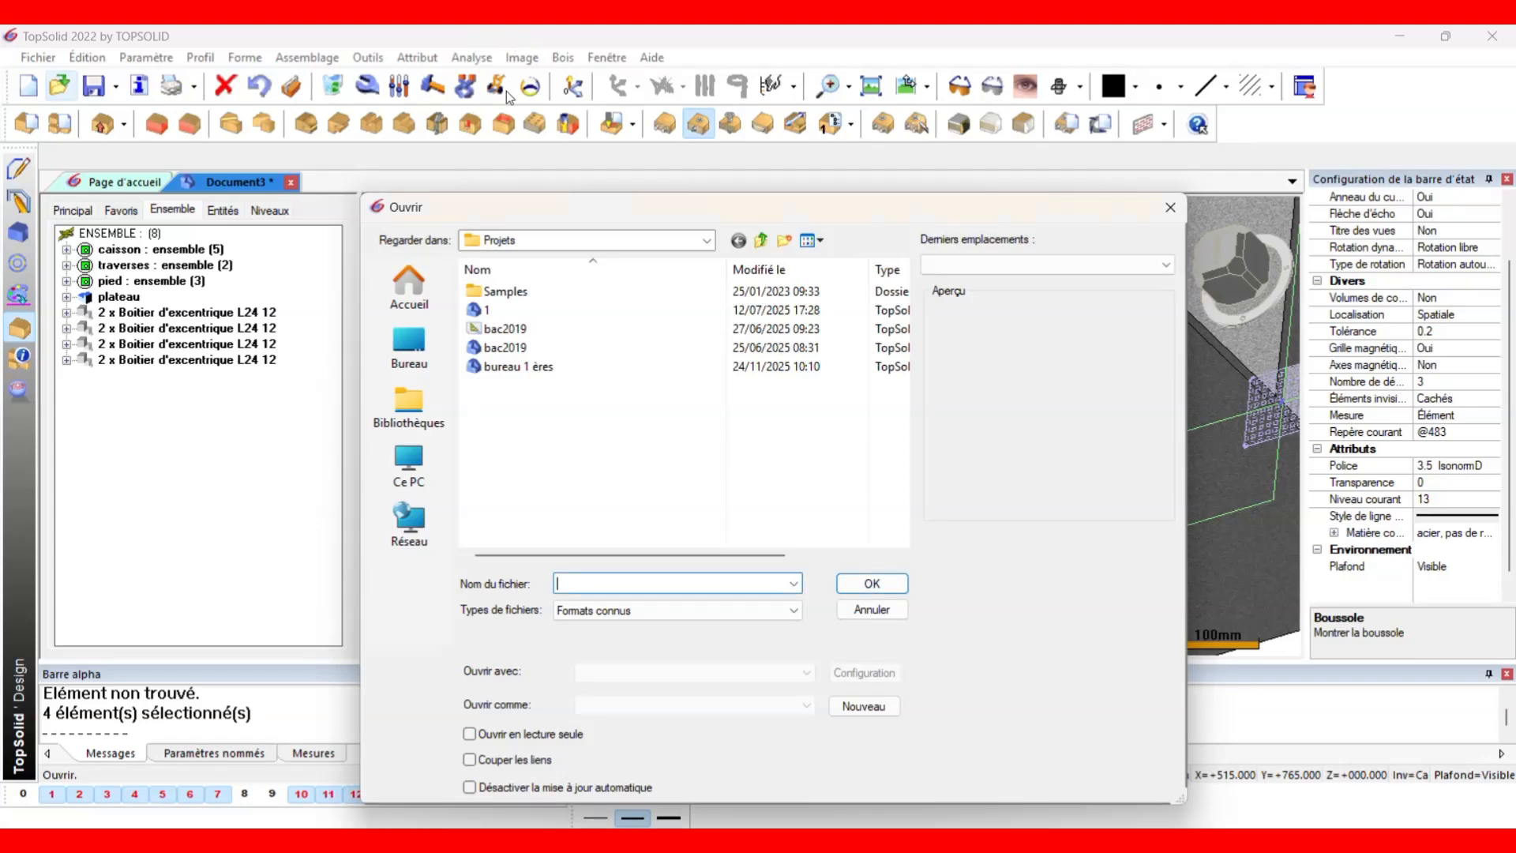
{"action": "left_click", "coordinate": [1170, 208]}
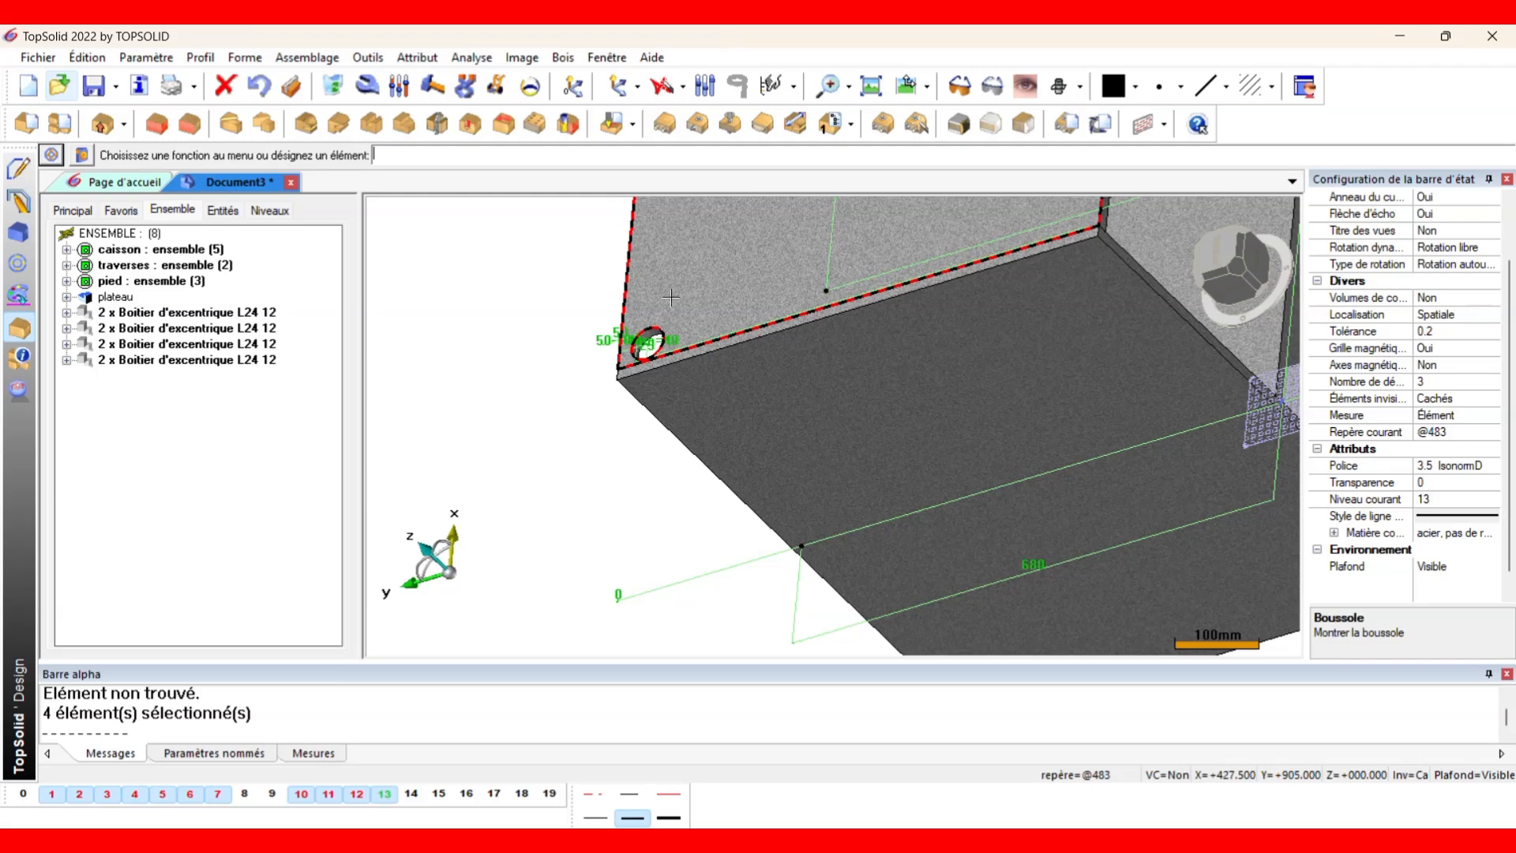
Add an L24 12 simple eccentric to the crossbar end touching the caisson, drilling the housing into the crossbar's broad face.
{"action": "scroll", "coordinate": [684, 320], "scroll_direction": "down", "scroll_amount": 5}
{"action": "middle_click_drag", "start_coordinate": [684, 320], "coordinate": [638, 429]}
{"action": "scroll", "coordinate": [817, 301], "scroll_direction": "up", "scroll_amount": 2}
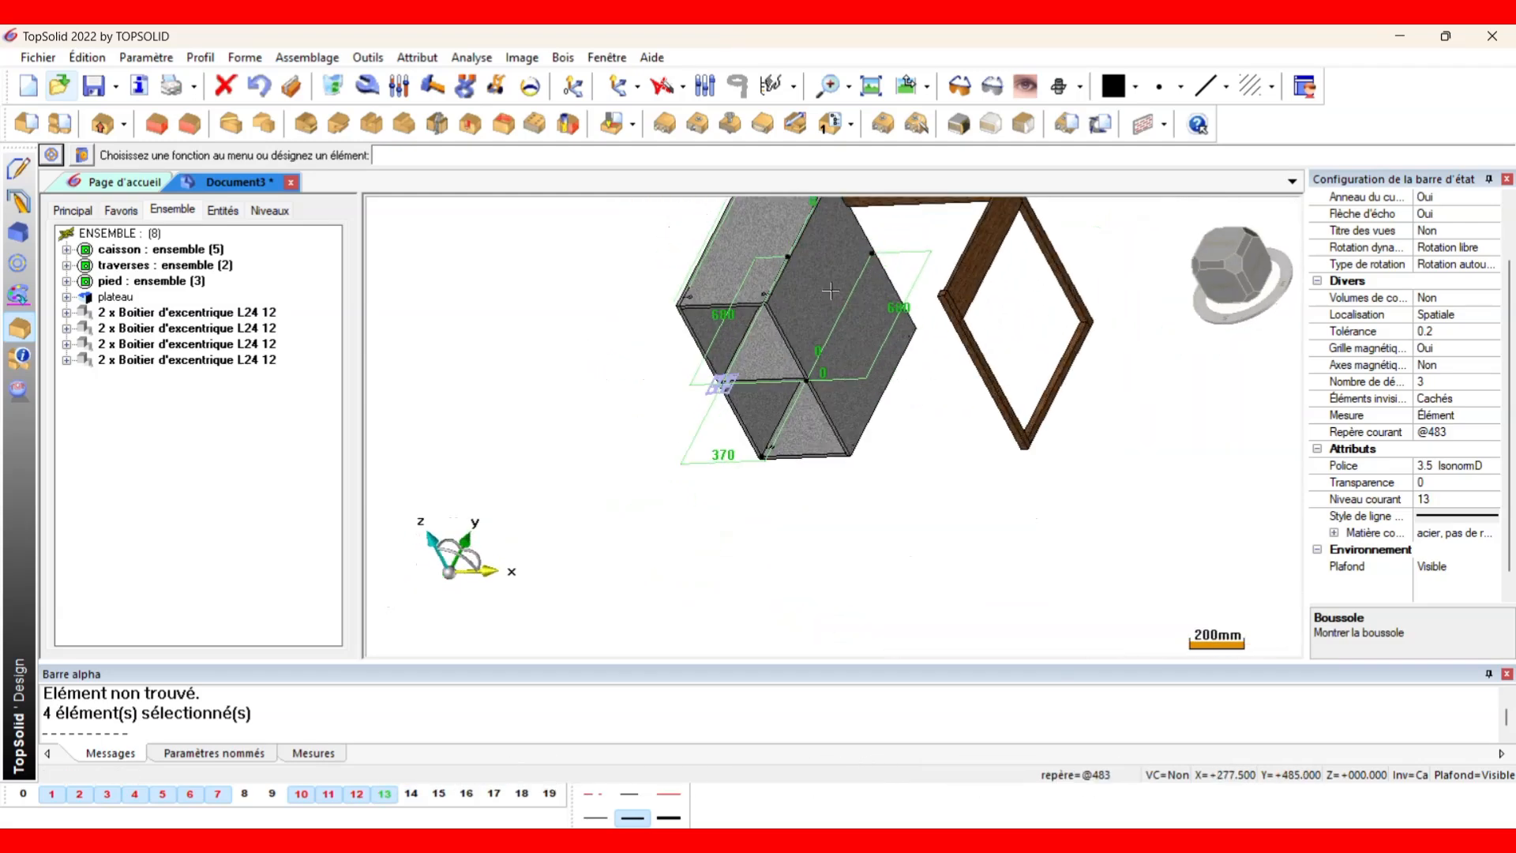
{"action": "middle_click_drag", "start_coordinate": [876, 450], "coordinate": [903, 499]}
{"action": "scroll", "coordinate": [880, 248], "scroll_direction": "up", "scroll_amount": 5}
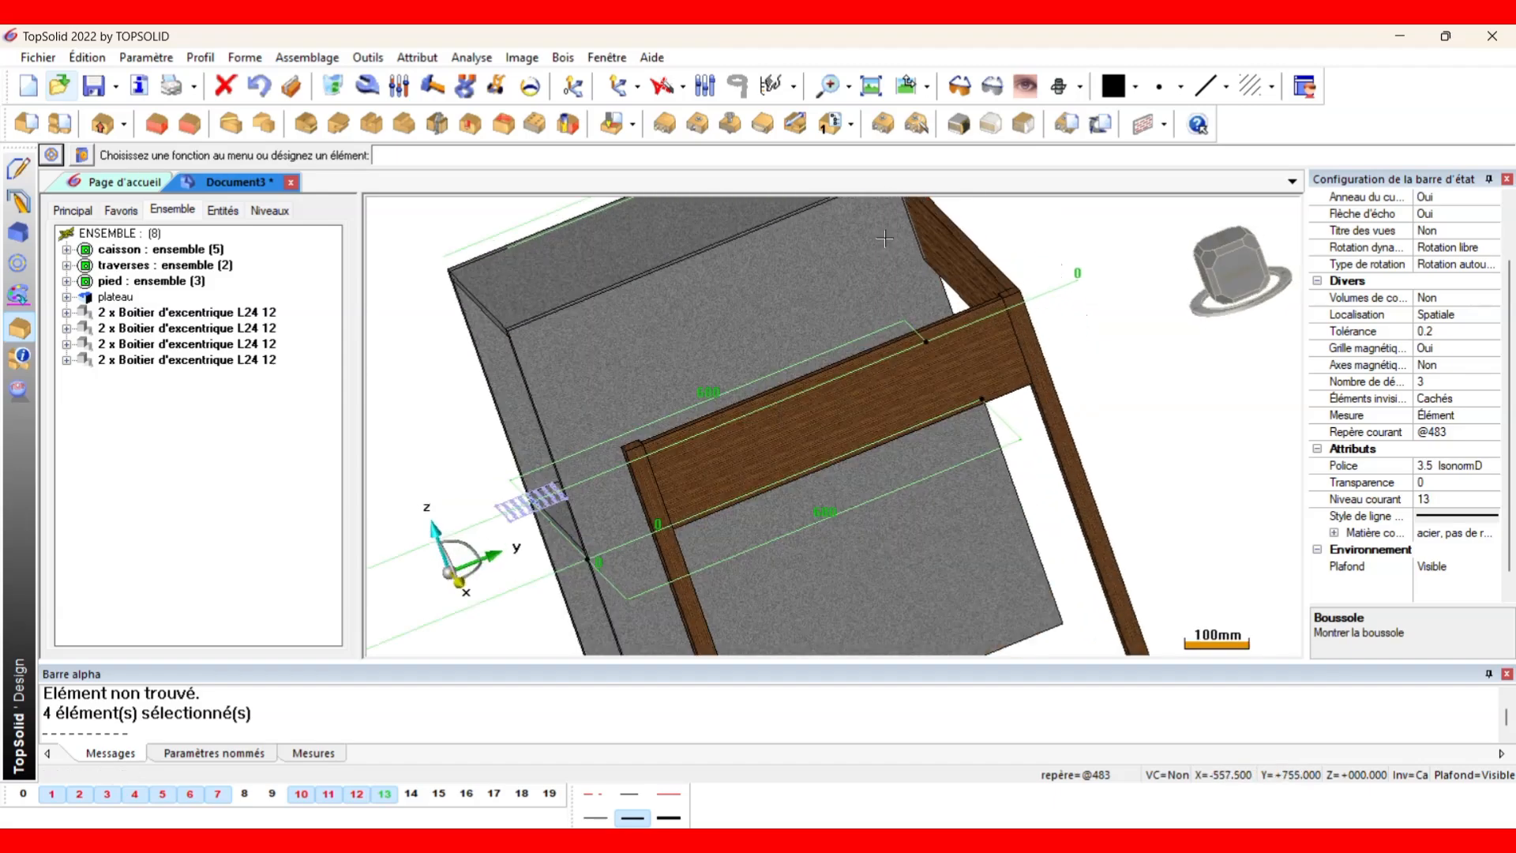
{"action": "scroll", "coordinate": [880, 248], "scroll_direction": "down", "scroll_amount": 6}
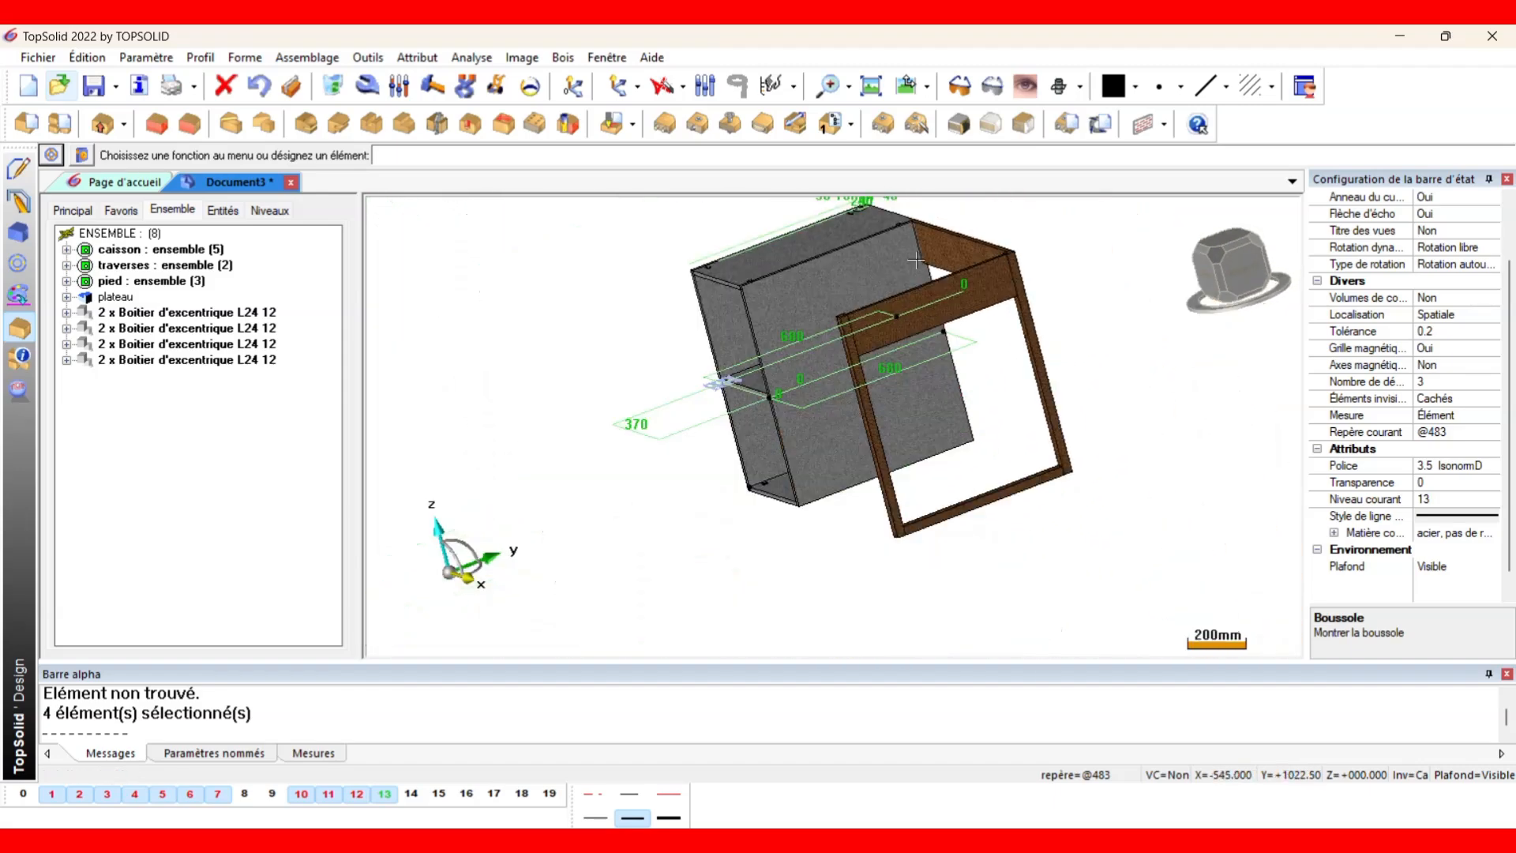
{"action": "middle_click_drag", "start_coordinate": [901, 252], "coordinate": [956, 247]}
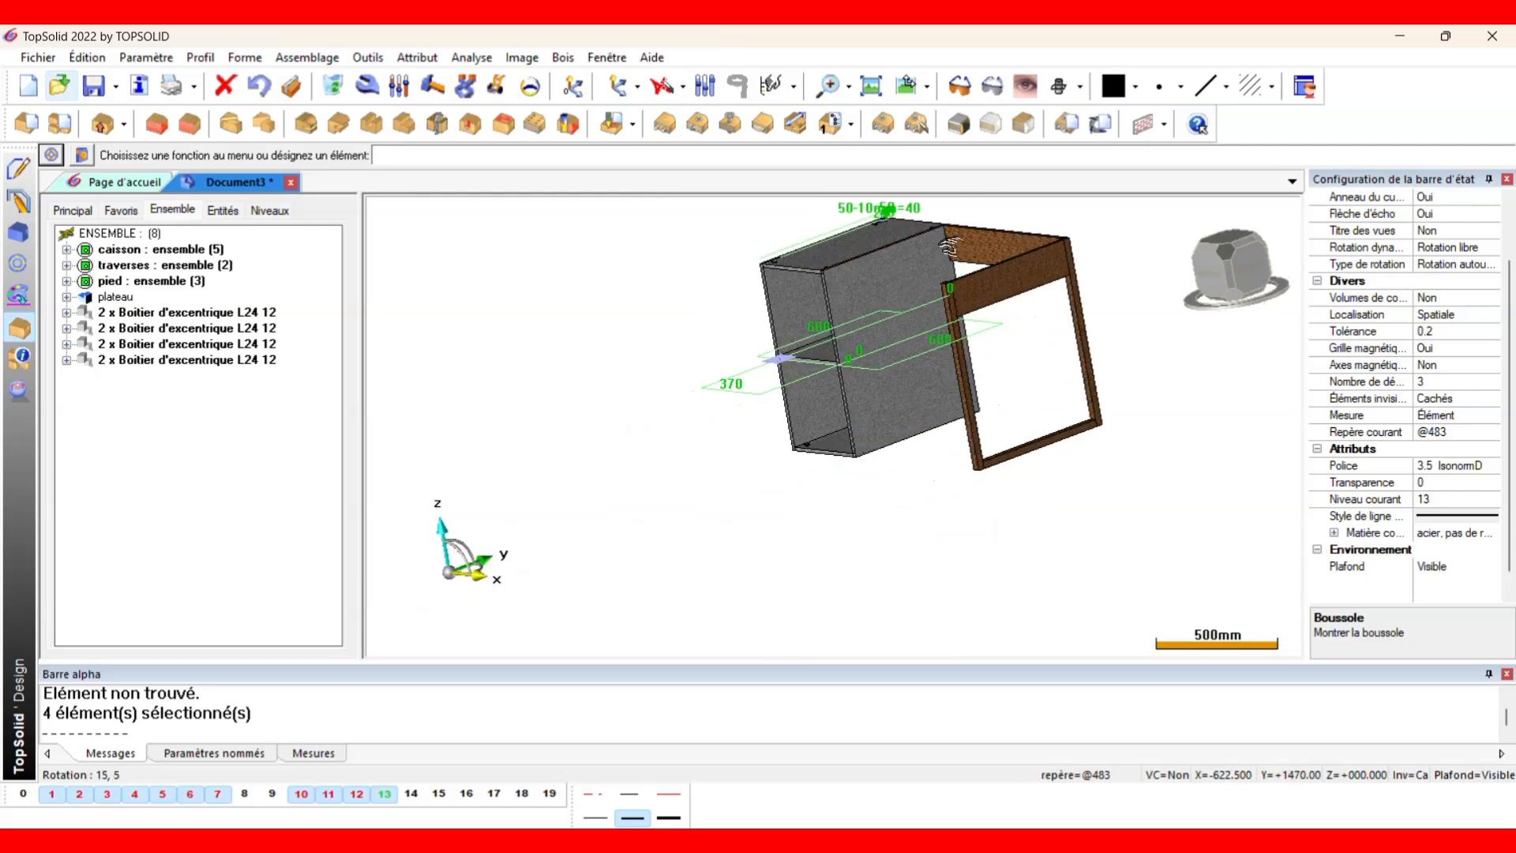
{"action": "scroll", "coordinate": [946, 239], "scroll_direction": "up", "scroll_amount": 1}
{"action": "scroll", "coordinate": [945, 239], "scroll_direction": "up", "scroll_amount": 4}
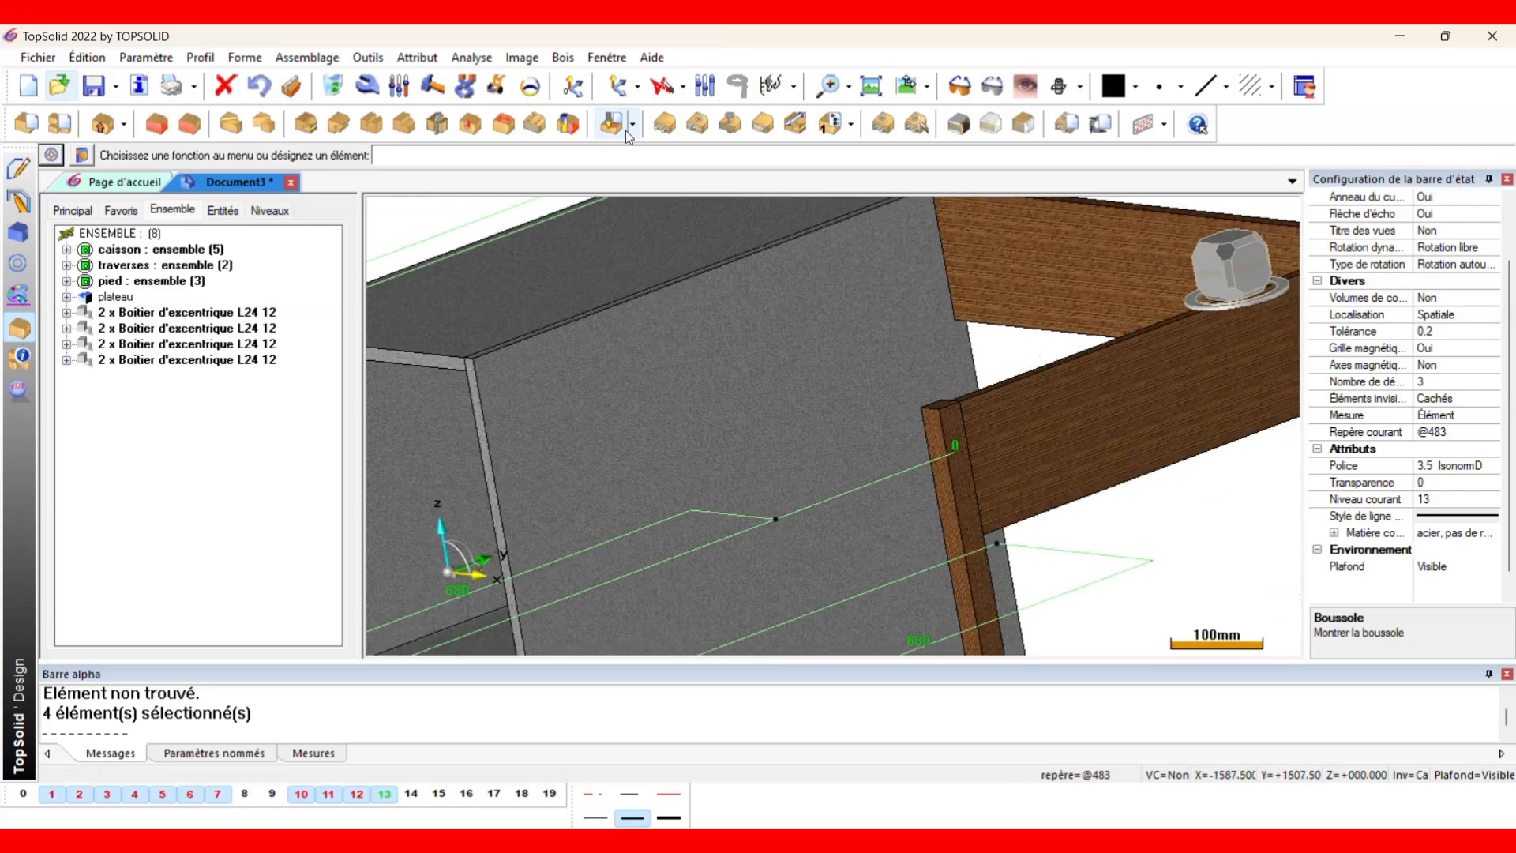
{"action": "left_click", "coordinate": [698, 124]}
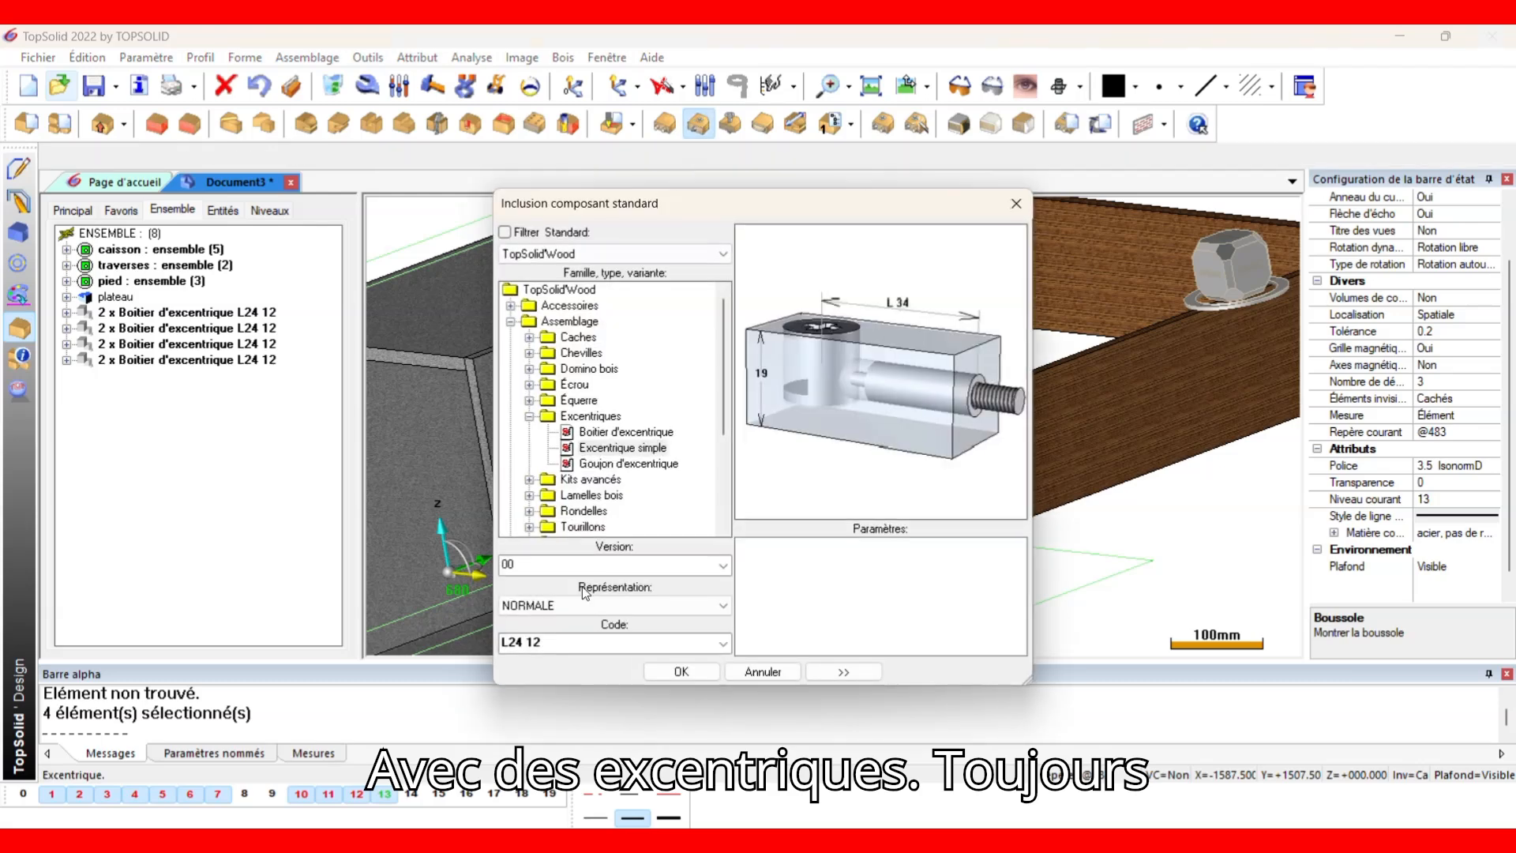
{"action": "left_click", "coordinate": [694, 671]}
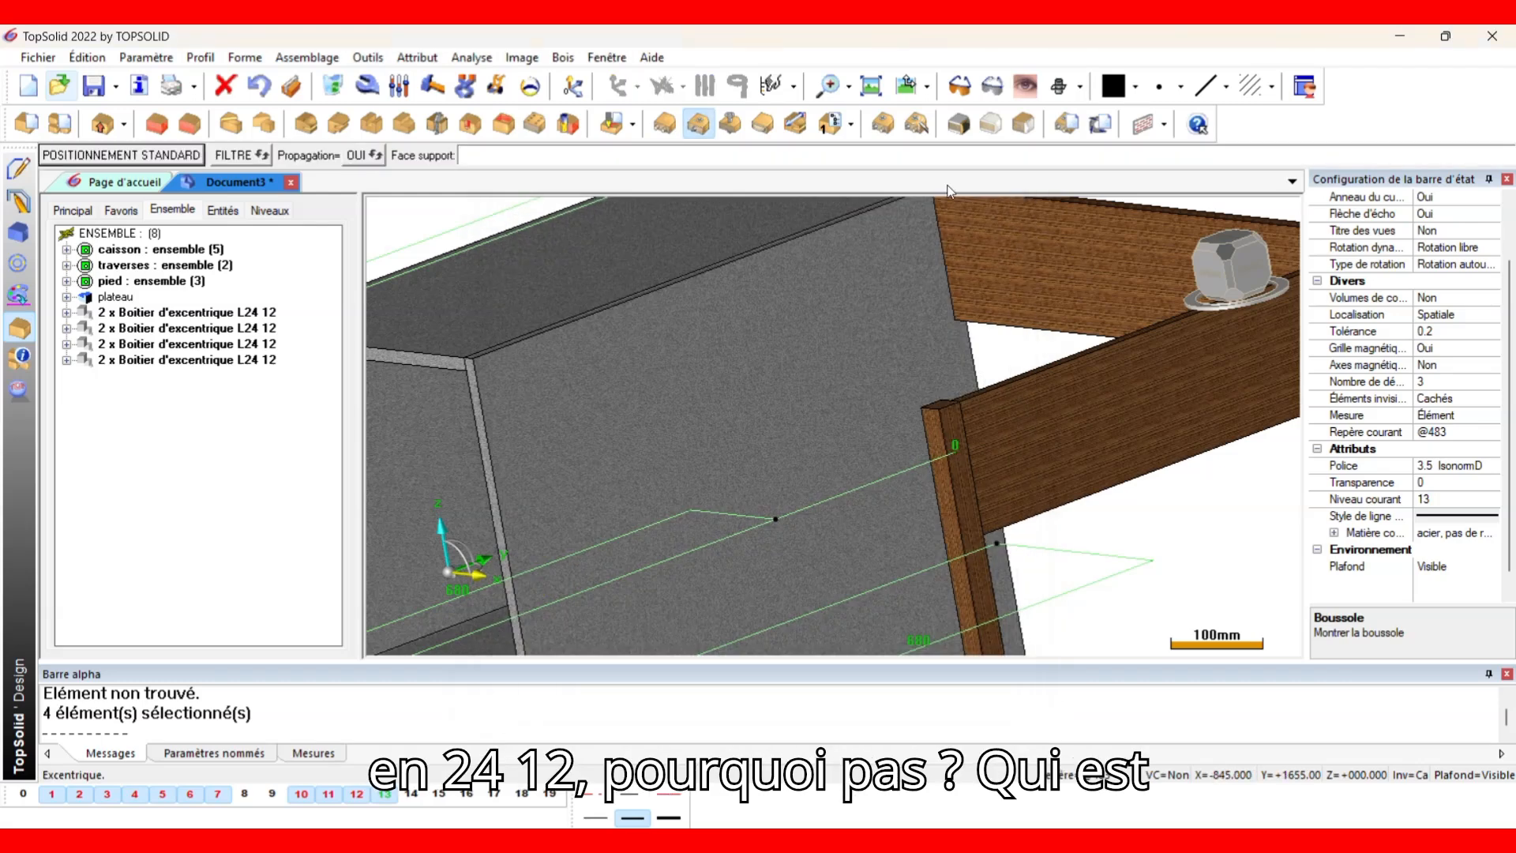
{"action": "left_click", "coordinate": [941, 223]}
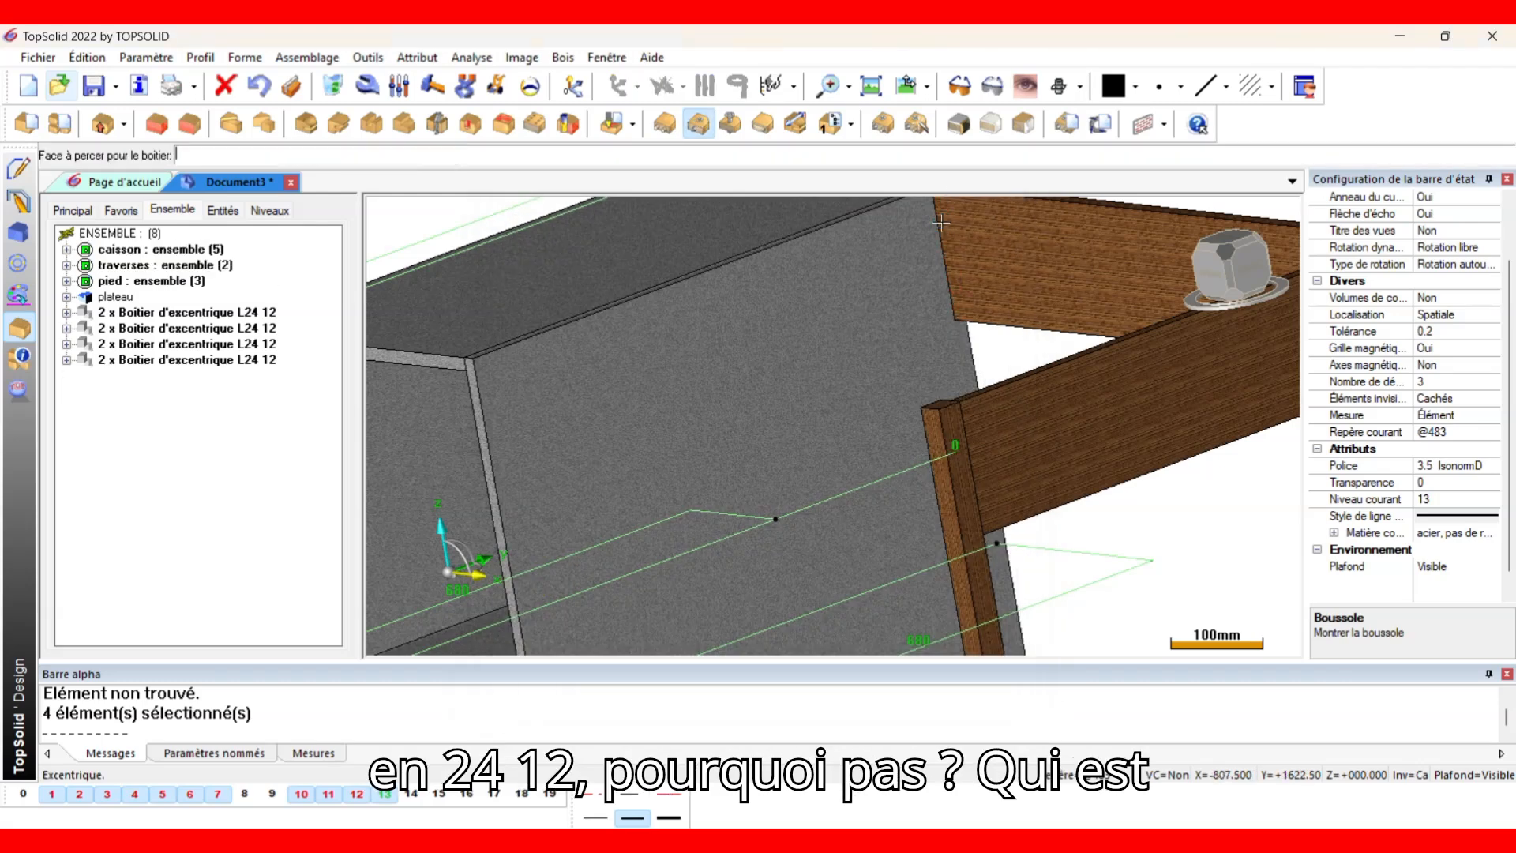
{"action": "left_click", "coordinate": [973, 250]}
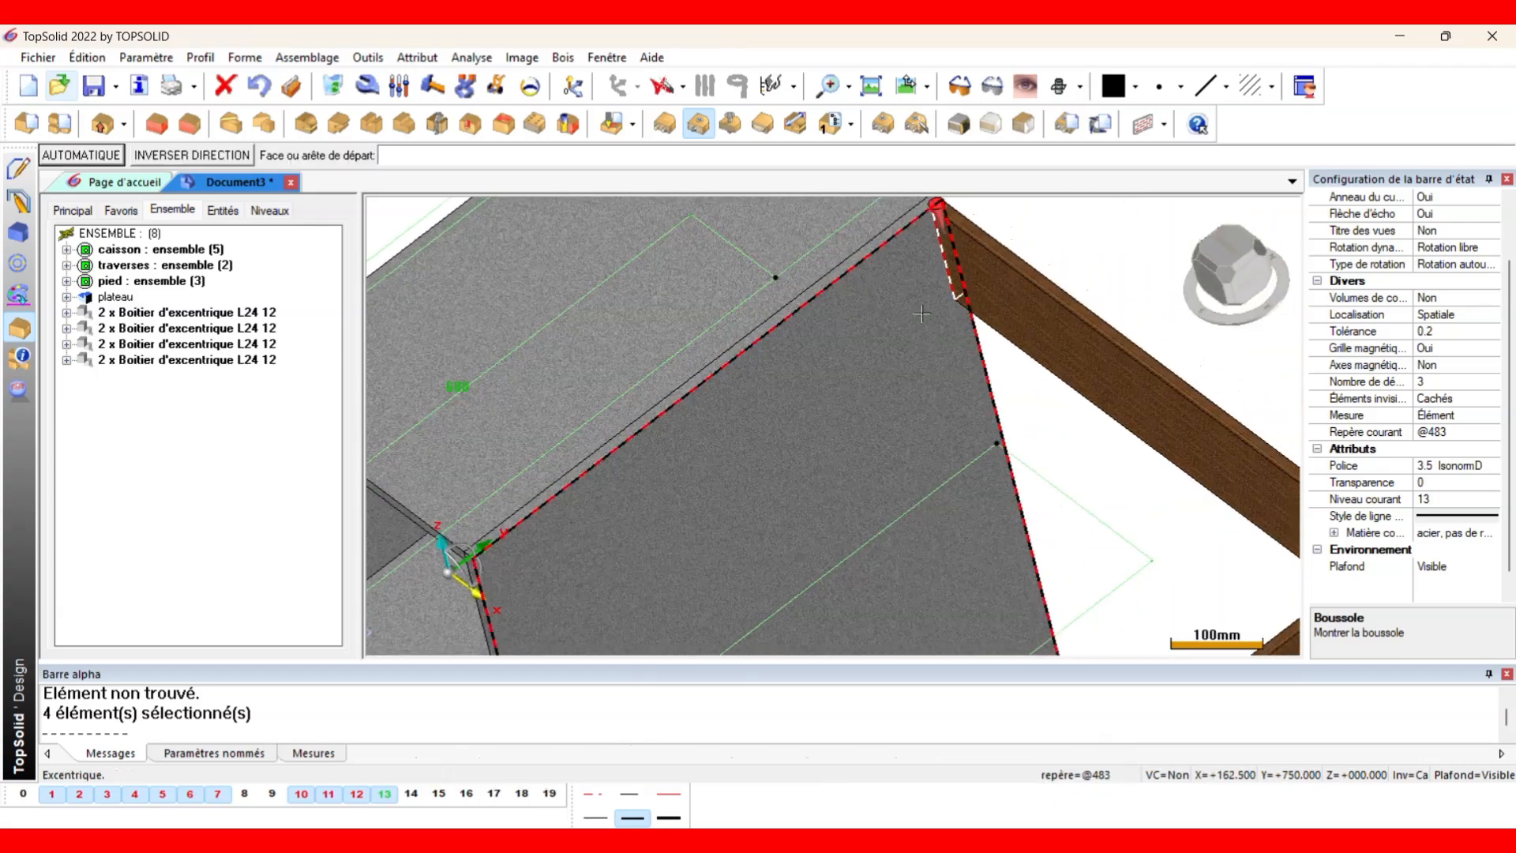
Run the crossbar's fitting row from its top face to its bottom edge with automatic centring.
{"action": "scroll", "coordinate": [940, 253], "scroll_direction": "up", "scroll_amount": 4}
{"action": "middle_click_drag", "start_coordinate": [940, 278], "coordinate": [944, 386]}
{"action": "scroll", "coordinate": [933, 287], "scroll_direction": "up", "scroll_amount": 4}
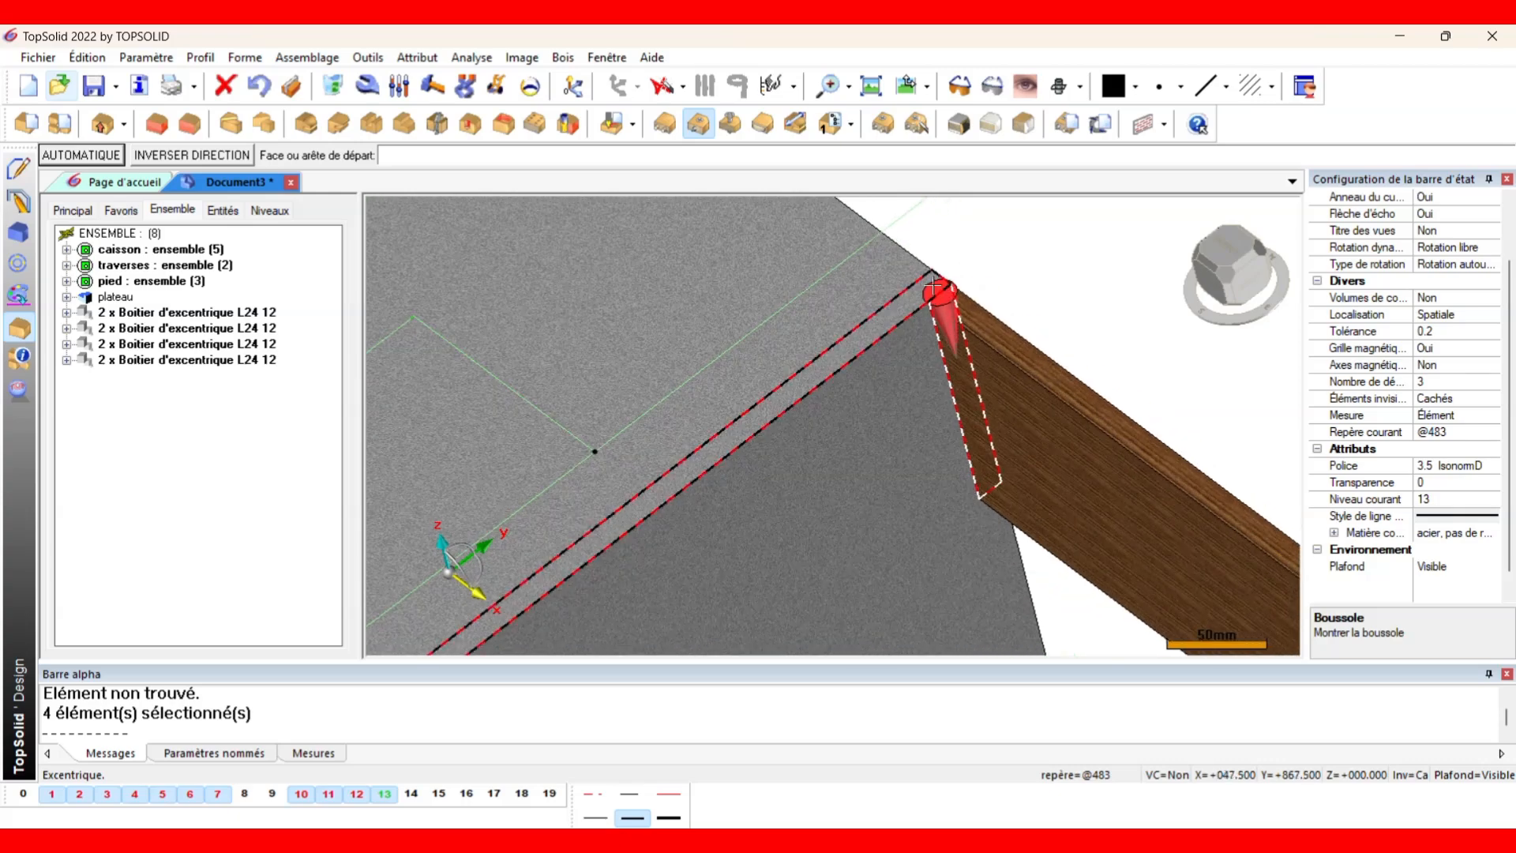
{"action": "scroll", "coordinate": [937, 290], "scroll_direction": "up", "scroll_amount": 5}
{"action": "left_click", "coordinate": [973, 360]}
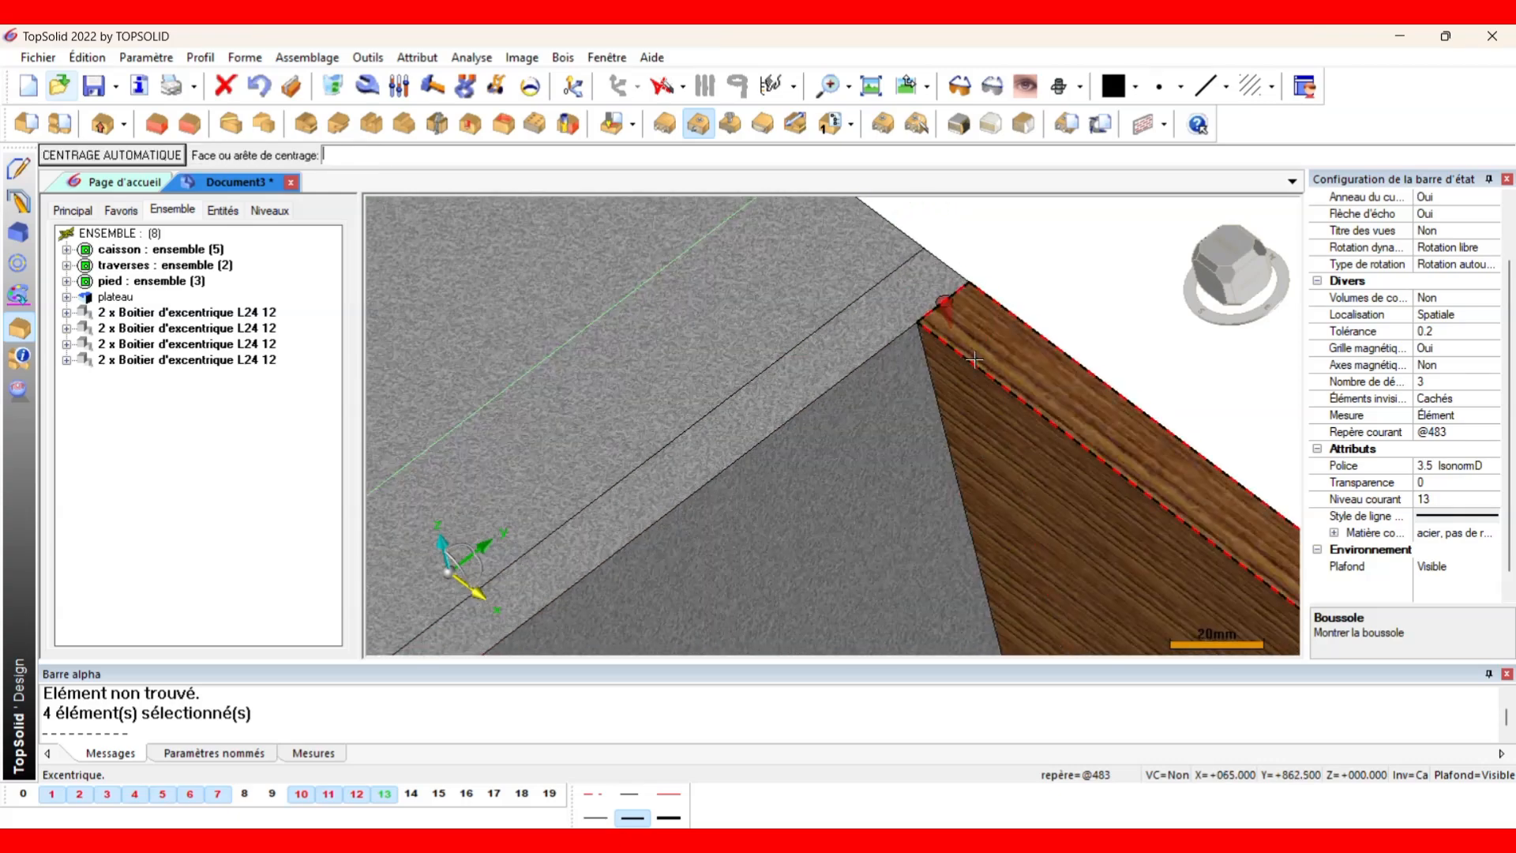
{"action": "scroll", "coordinate": [996, 473], "scroll_direction": "down", "scroll_amount": 5}
{"action": "middle_click_drag", "start_coordinate": [1001, 513], "coordinate": [951, 395]}
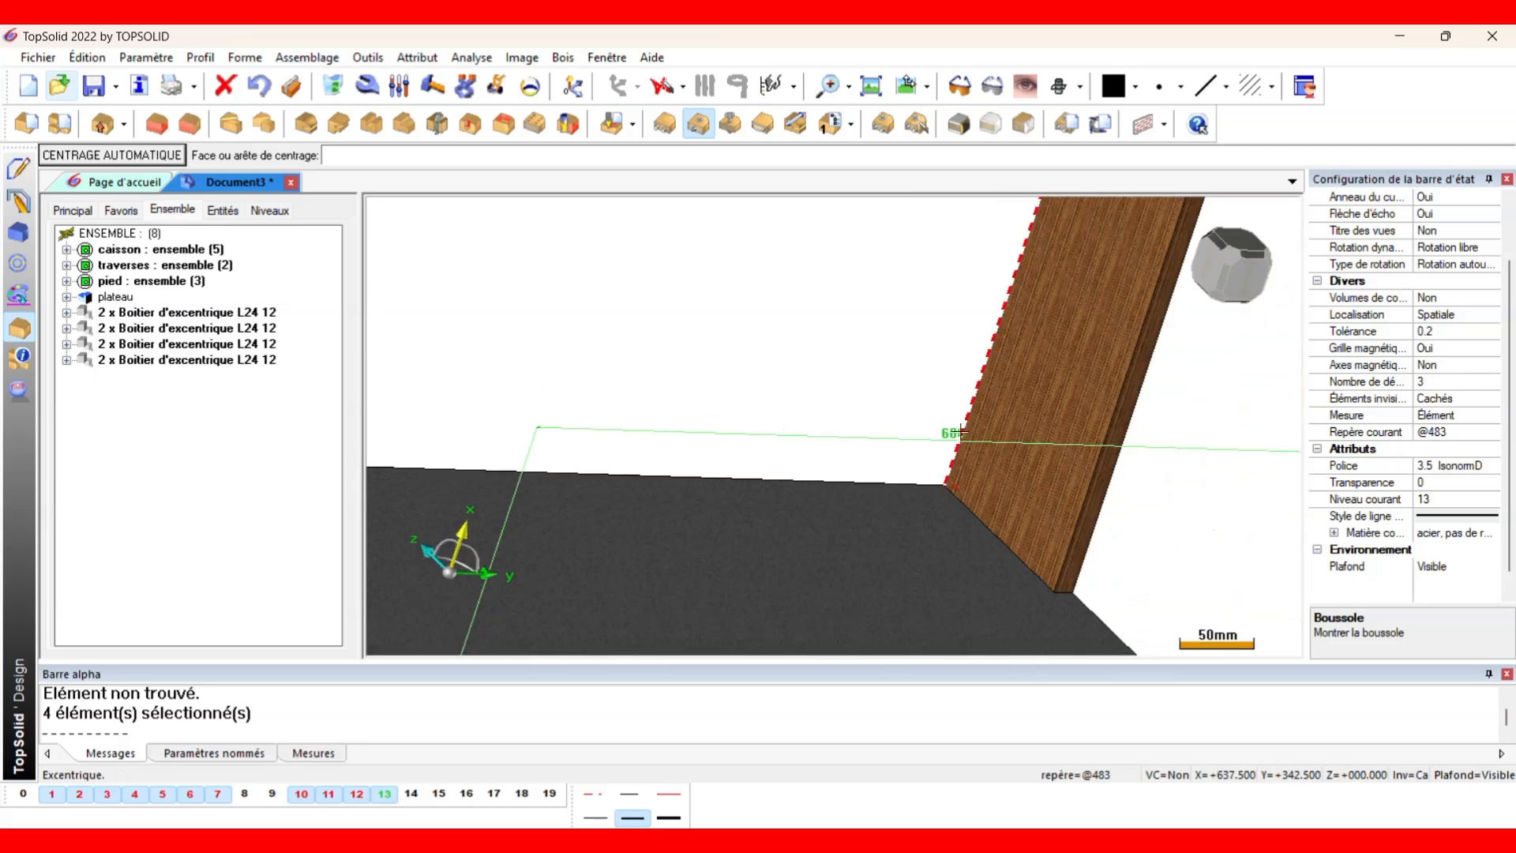
{"action": "left_click", "coordinate": [112, 155]}
{"action": "scroll", "coordinate": [1042, 592], "scroll_direction": "up", "scroll_amount": 3}
{"action": "left_click", "coordinate": [1039, 600]}
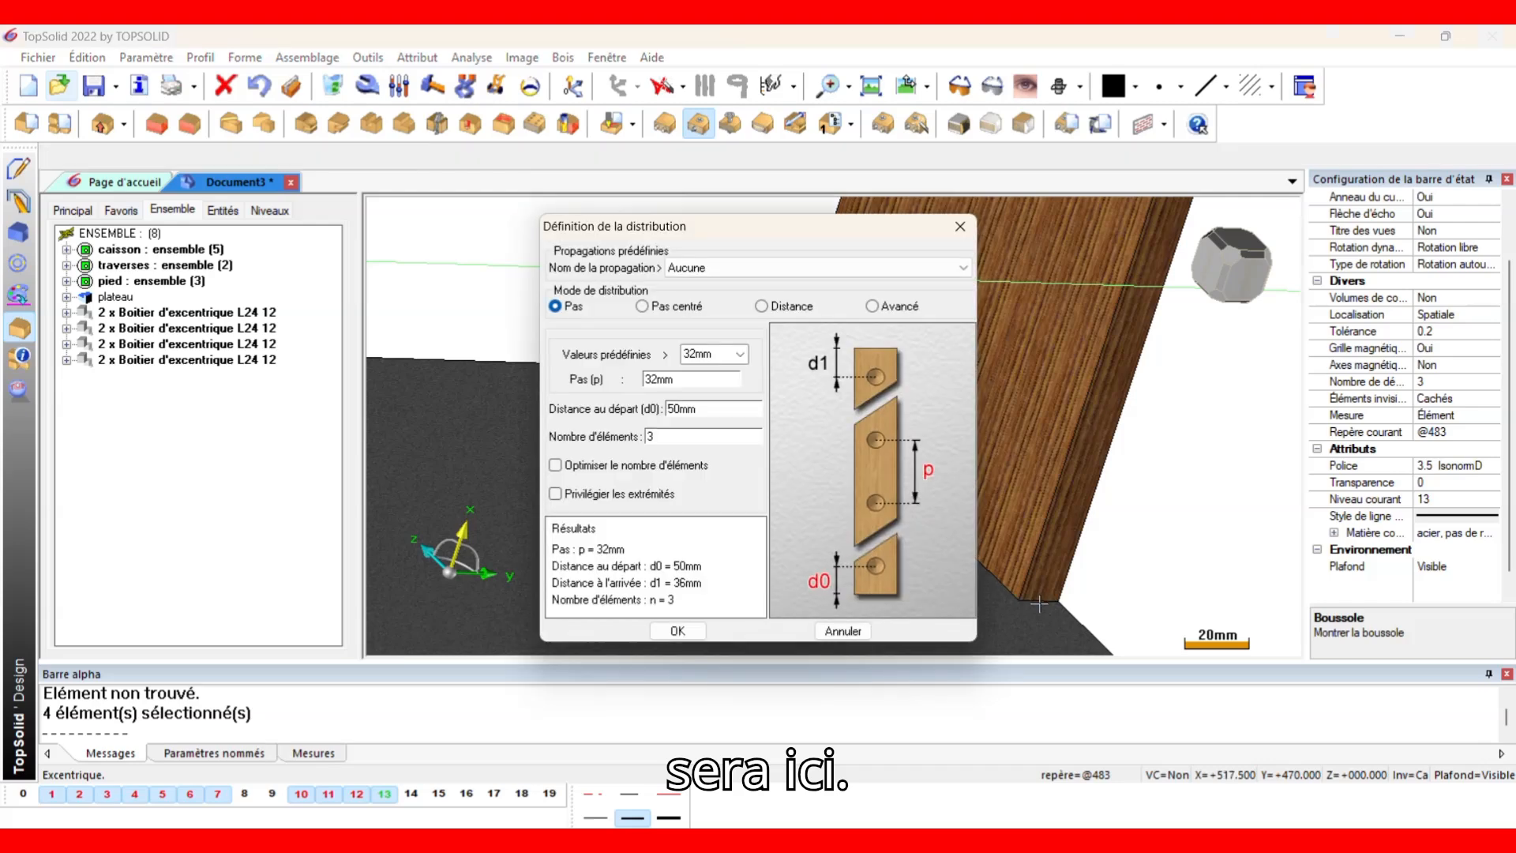
Distribute 2 fittings by distance on the crossbar end, with 50 mm at both the start and the arrival.
{"action": "left_click", "coordinate": [762, 307]}
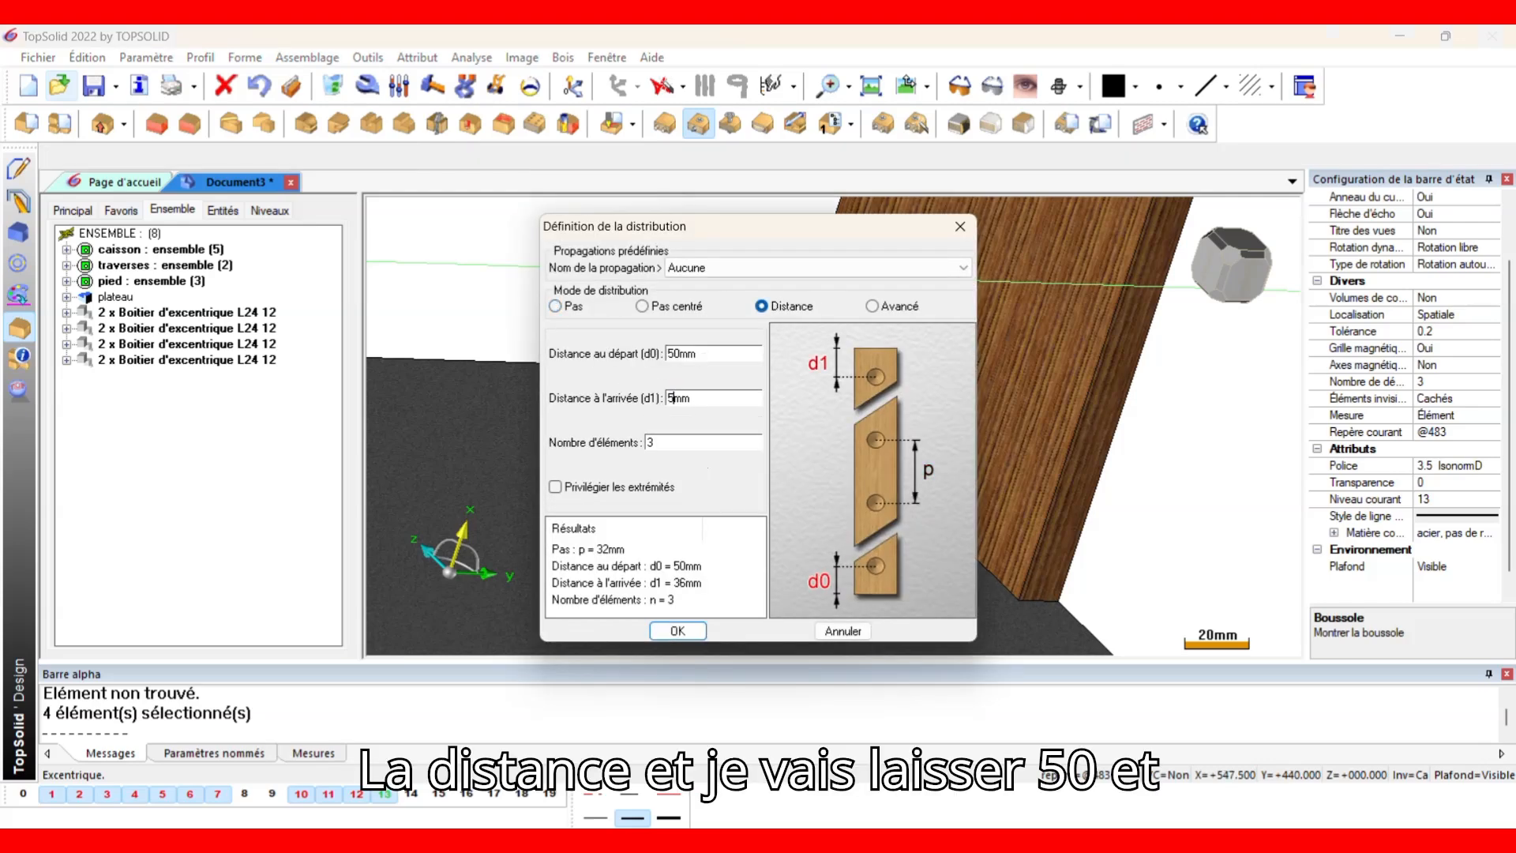
{"action": "type", "text": "0"}
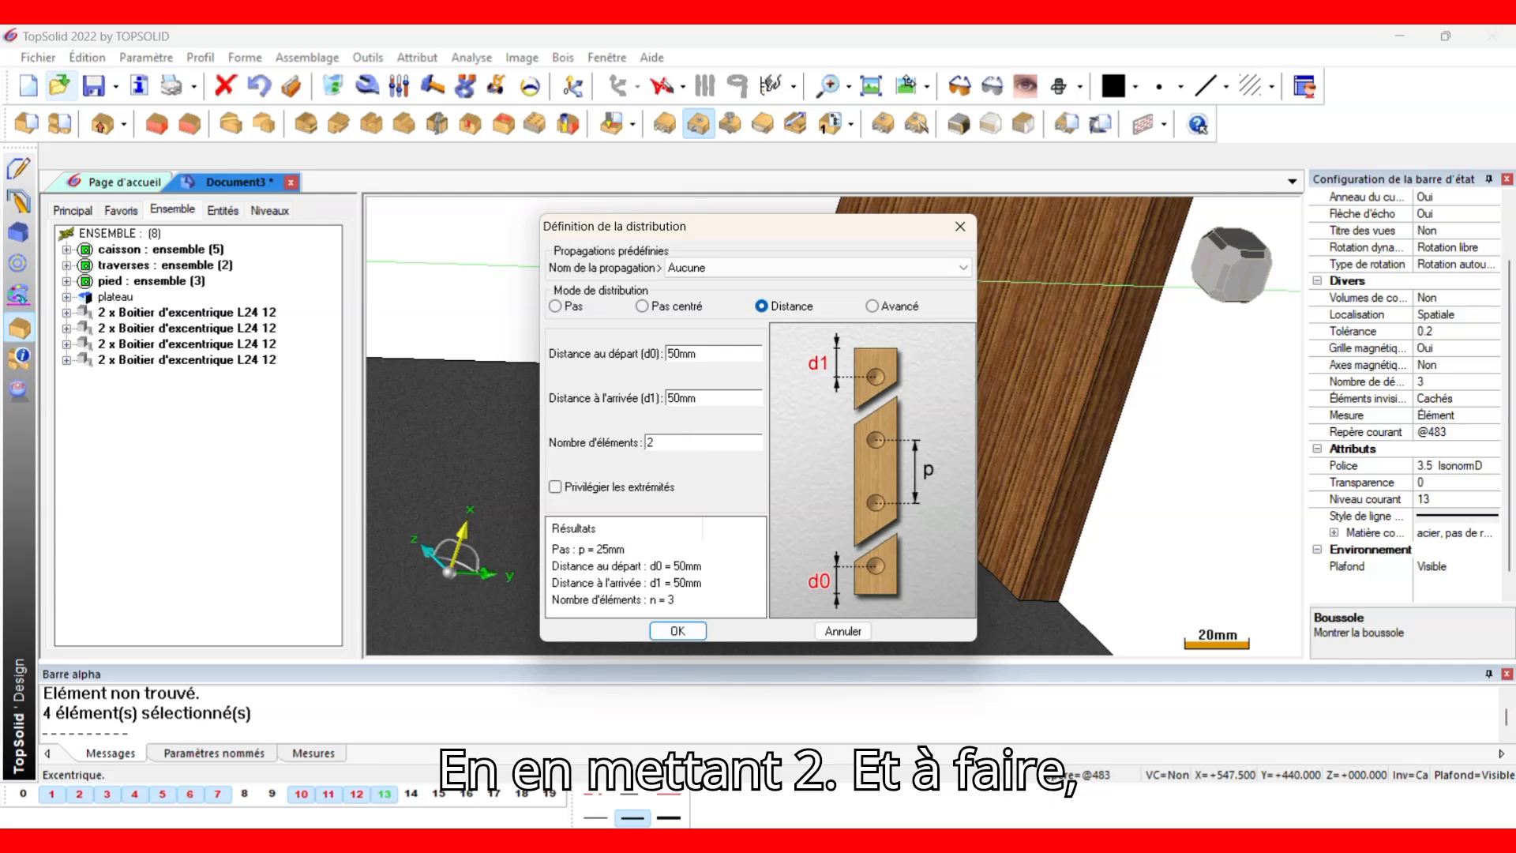
{"action": "left_click", "coordinate": [678, 630]}
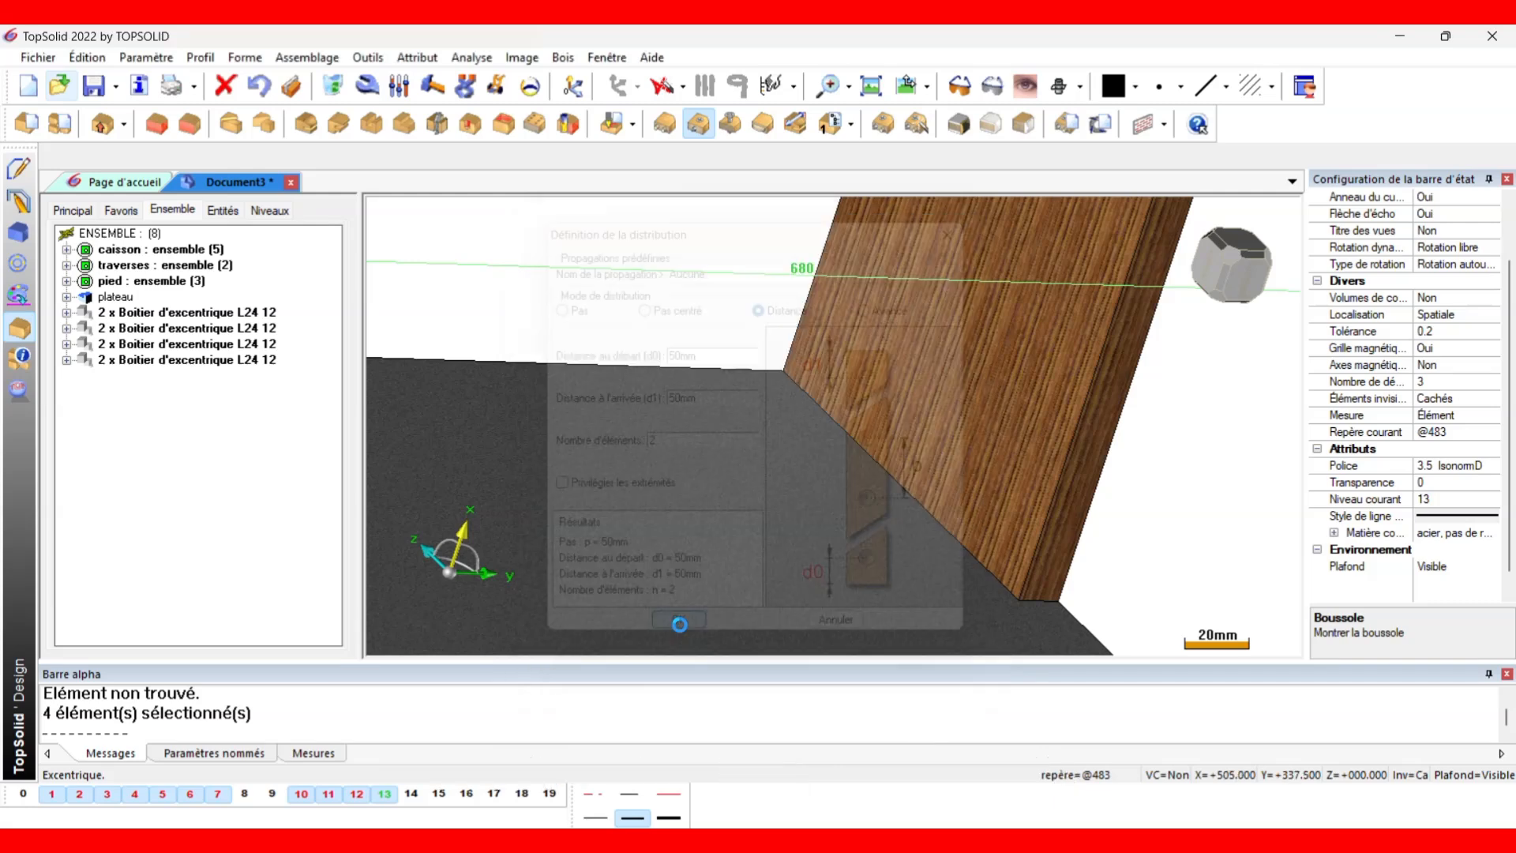
Copy the eccentric propagation onto the broad face of the crossbar at its end meeting the leg frame.
{"action": "scroll", "coordinate": [842, 443], "scroll_direction": "down", "scroll_amount": 11}
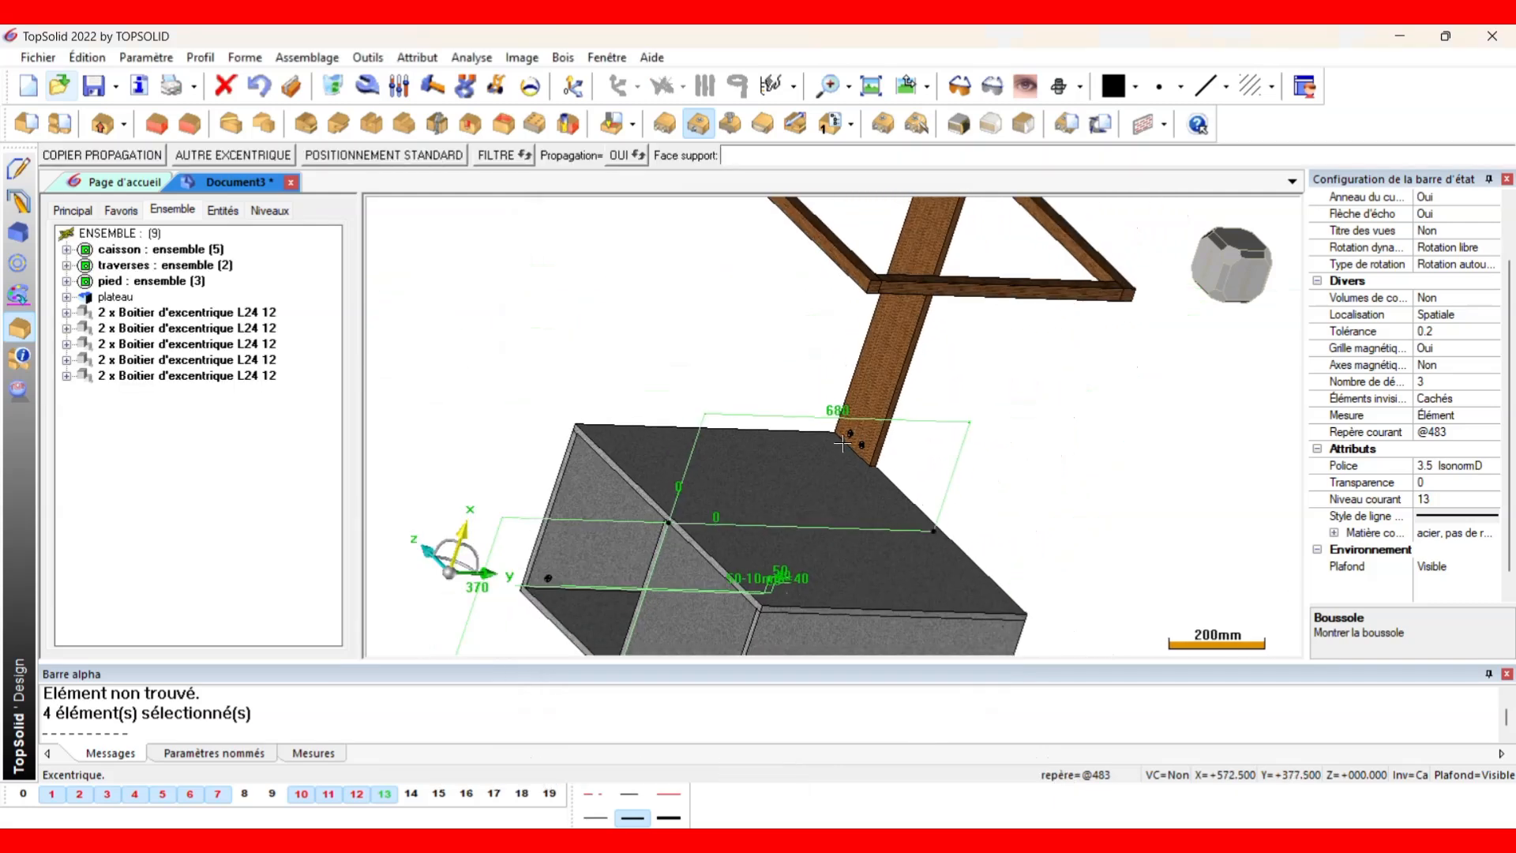
{"action": "middle_click_drag", "start_coordinate": [821, 413], "coordinate": [1008, 379]}
{"action": "left_click", "coordinate": [94, 157]}
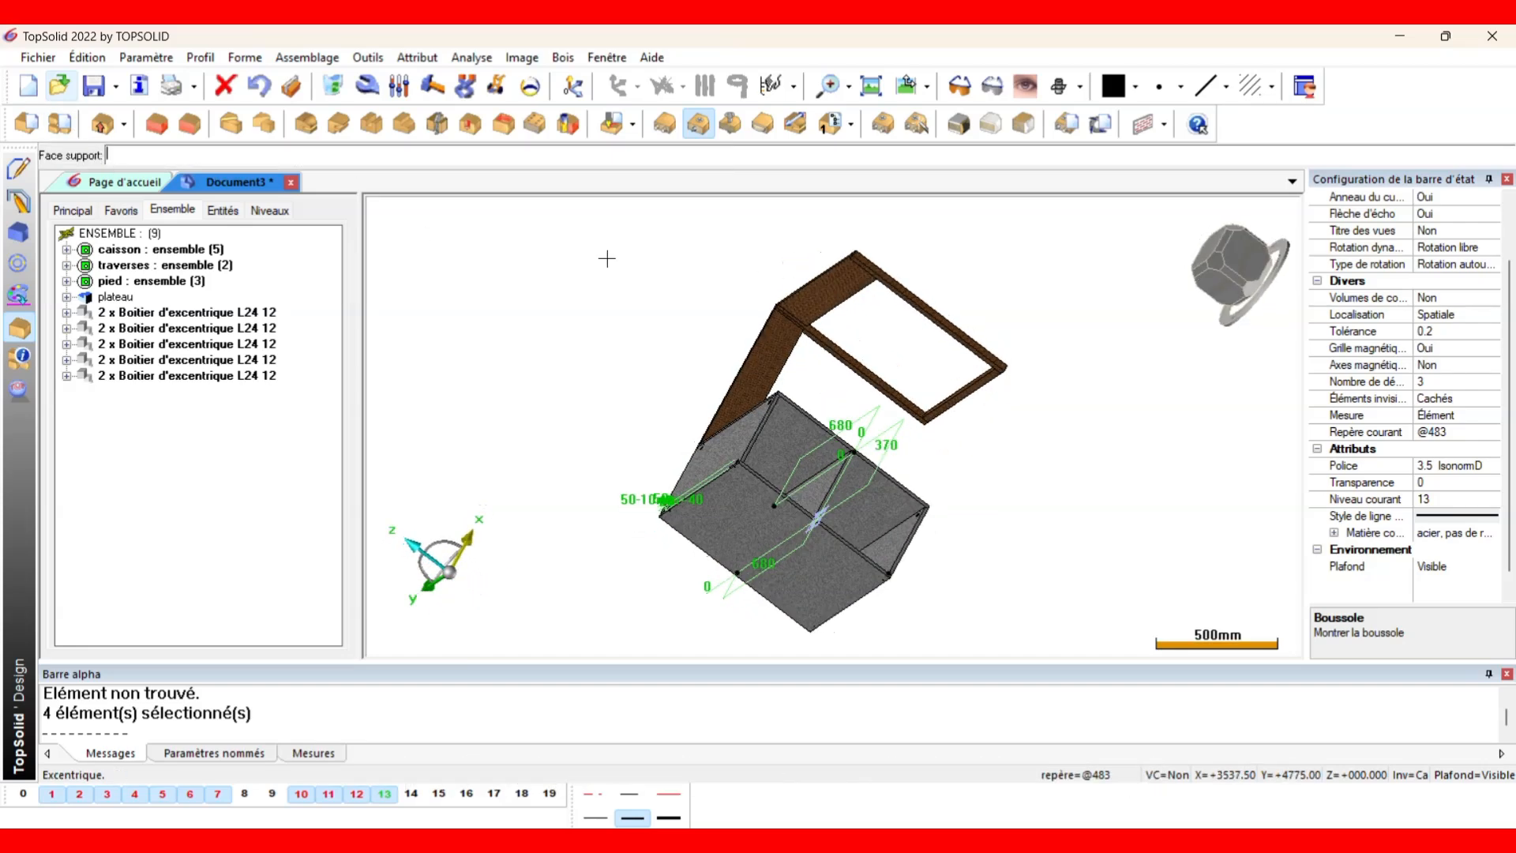
{"action": "scroll", "coordinate": [812, 332], "scroll_direction": "up", "scroll_amount": 10}
{"action": "scroll", "coordinate": [813, 332], "scroll_direction": "up", "scroll_amount": 2}
{"action": "left_click", "coordinate": [789, 333]}
{"action": "middle_click_drag", "start_coordinate": [764, 352], "coordinate": [782, 313]}
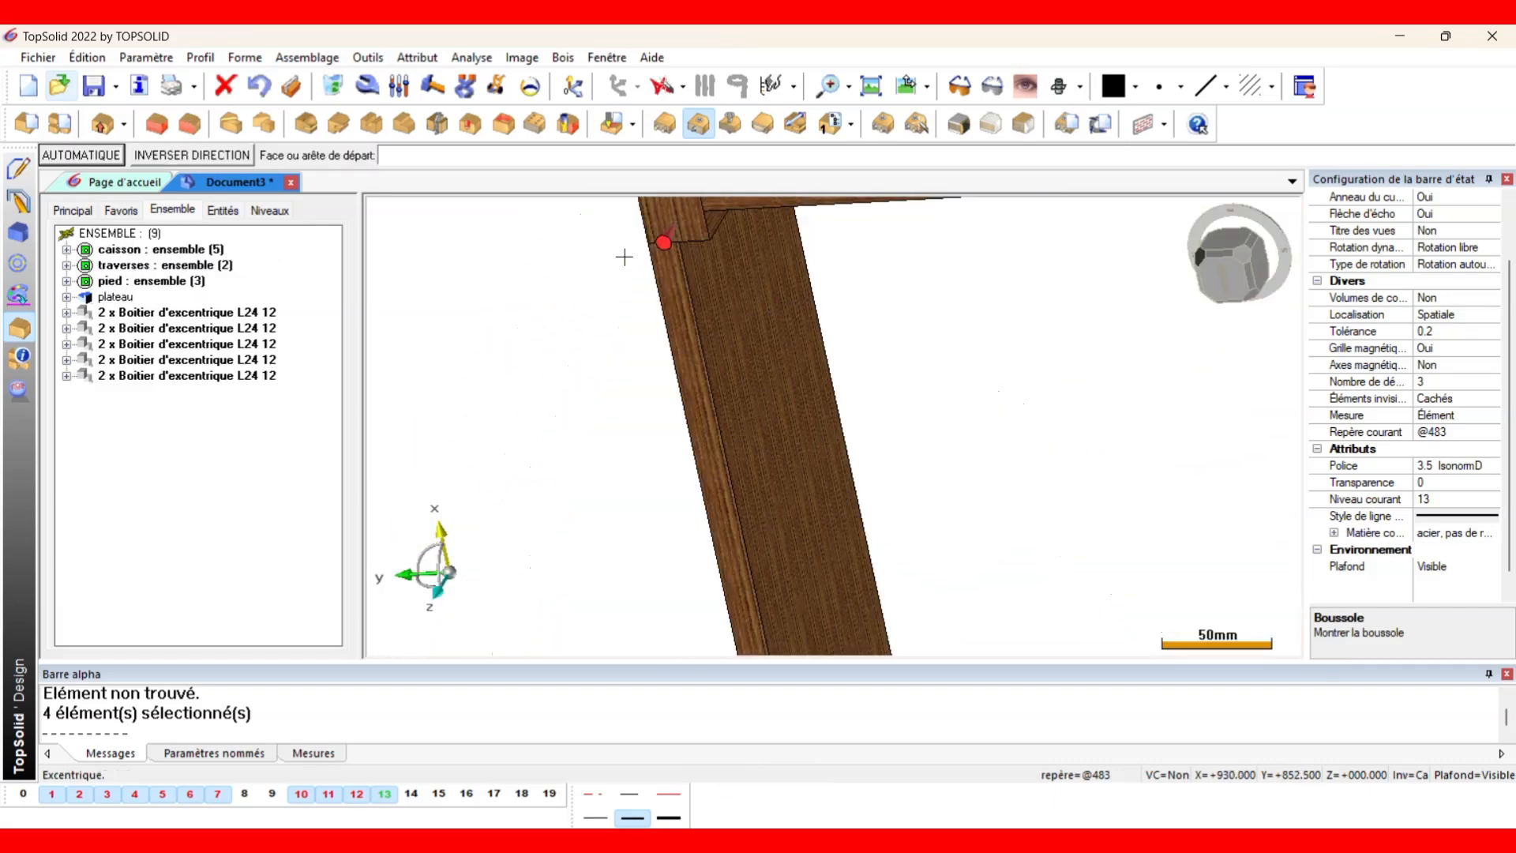
Start the copied eccentric row from the crossbar's edge at the leg frame, with automatic centring.
{"action": "scroll", "coordinate": [644, 252], "scroll_direction": "up", "scroll_amount": 3}
{"action": "left_click", "coordinate": [670, 234]}
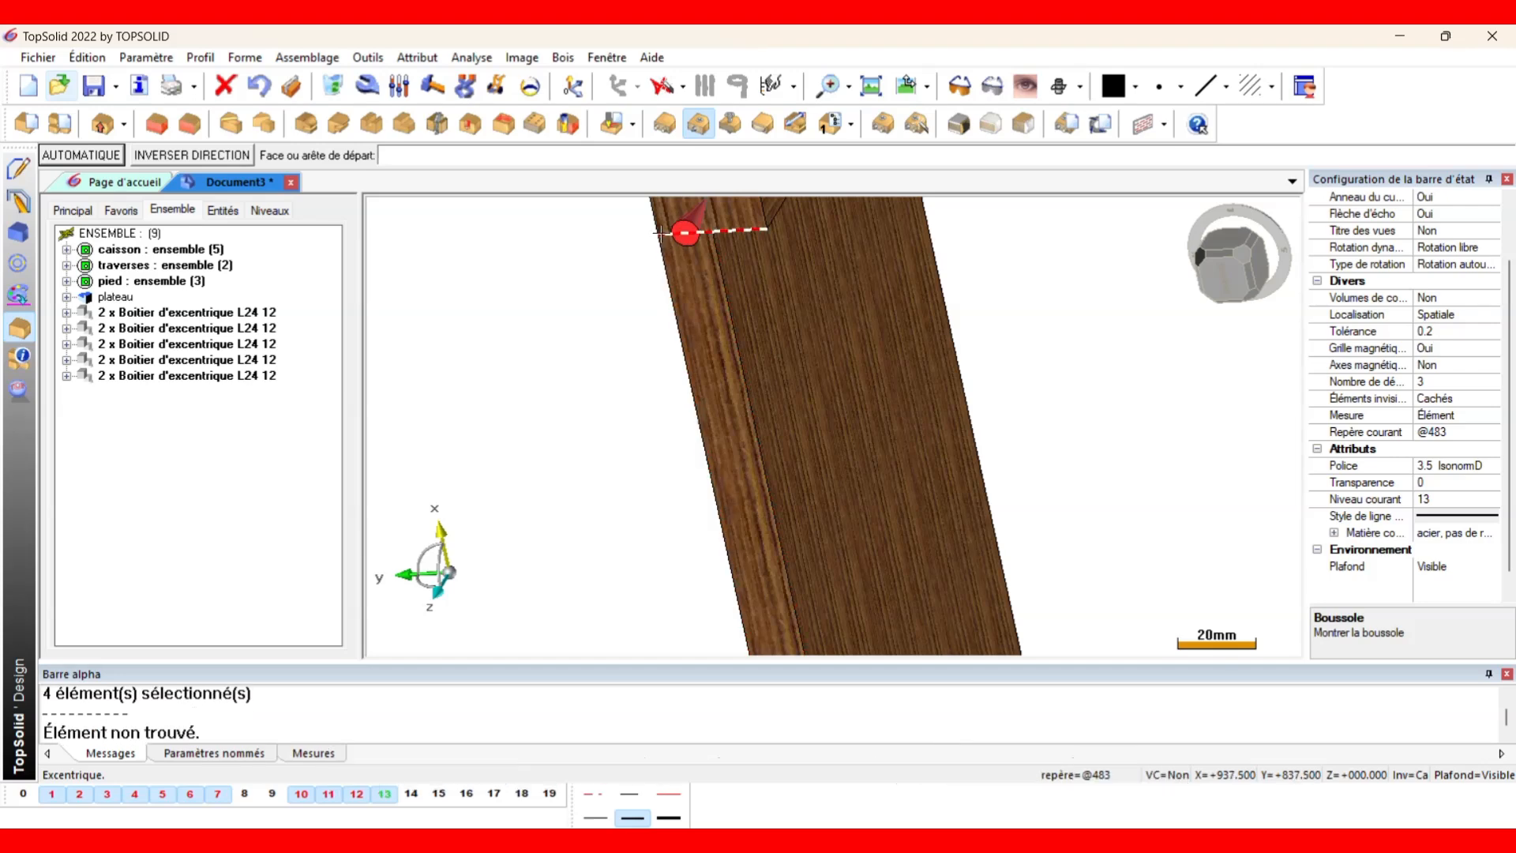
{"action": "left_click", "coordinate": [662, 232]}
{"action": "left_click", "coordinate": [161, 162]}
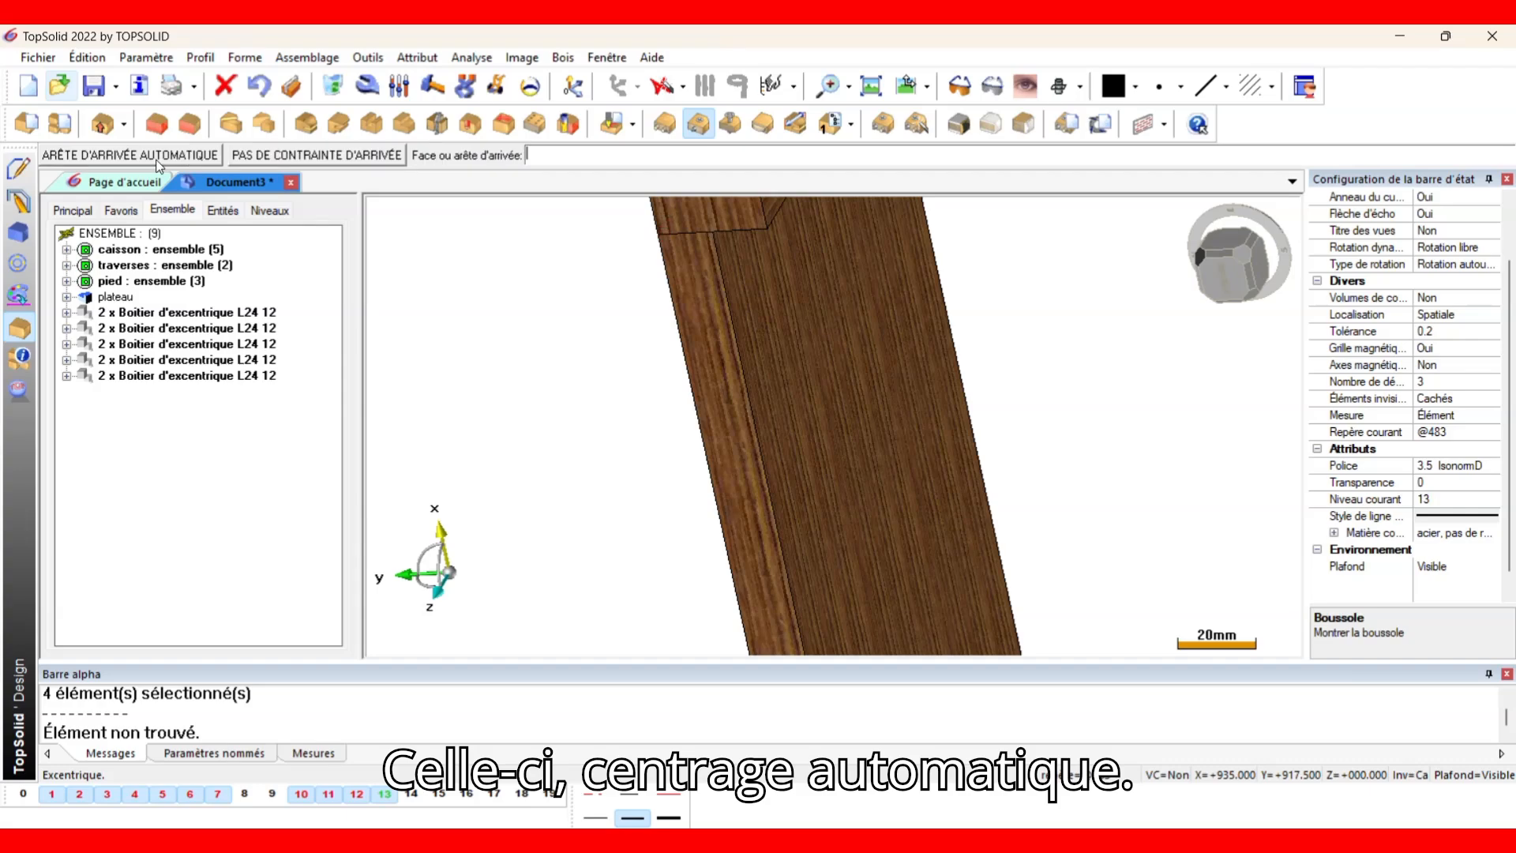
Set the crossbar's opposite edge at the leg frame as the arrival edge of the copied eccentric row.
{"action": "middle_click_drag", "start_coordinate": [722, 225], "coordinate": [575, 414]}
{"action": "scroll", "coordinate": [647, 406], "scroll_direction": "down", "scroll_amount": 6}
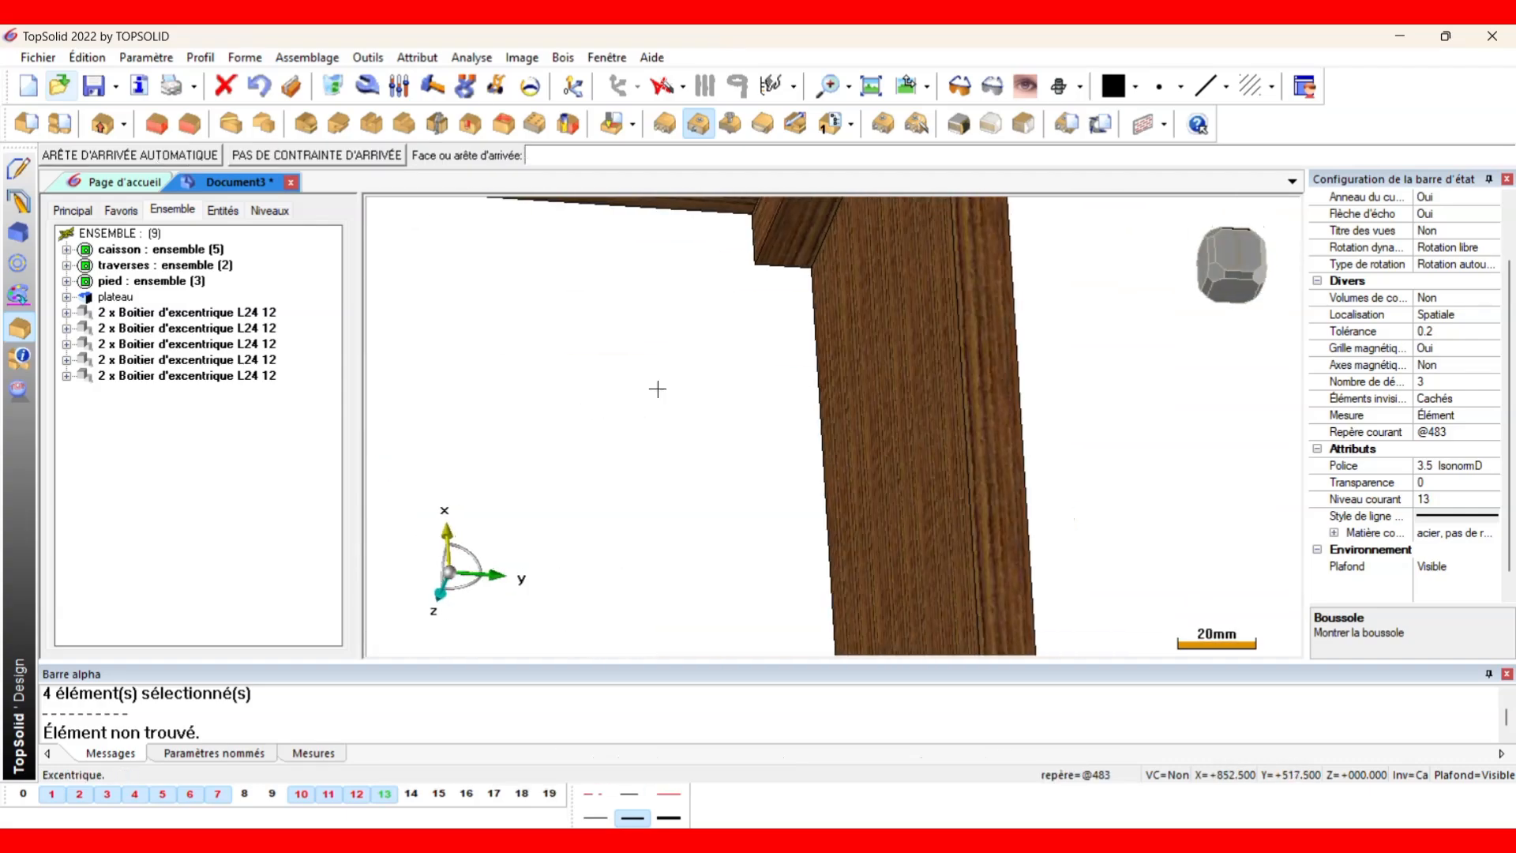
{"action": "scroll", "coordinate": [679, 386], "scroll_direction": "down", "scroll_amount": 1}
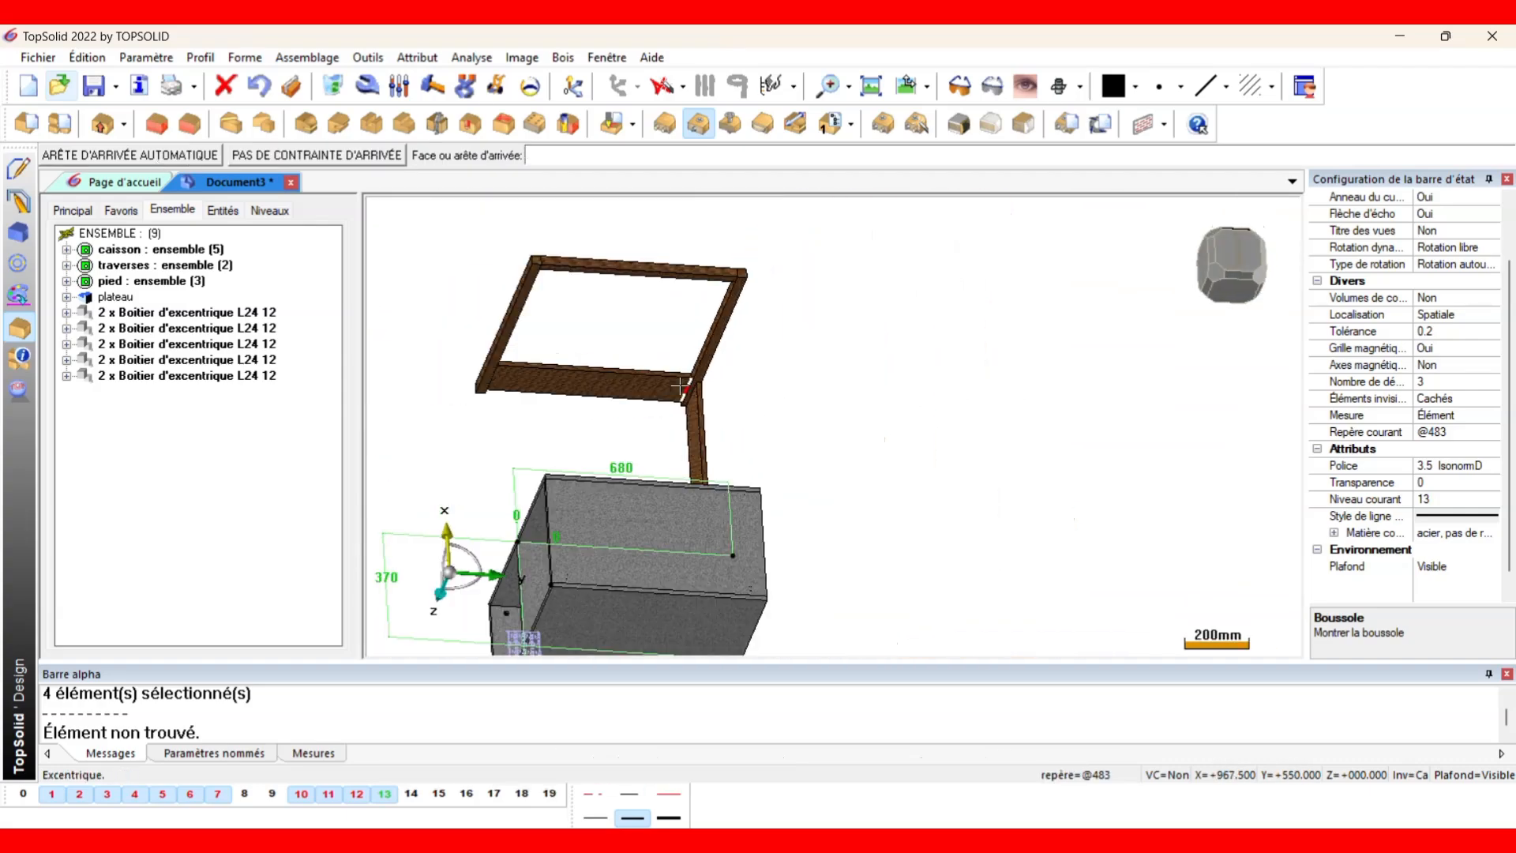
{"action": "scroll", "coordinate": [738, 363], "scroll_direction": "up", "scroll_amount": 7}
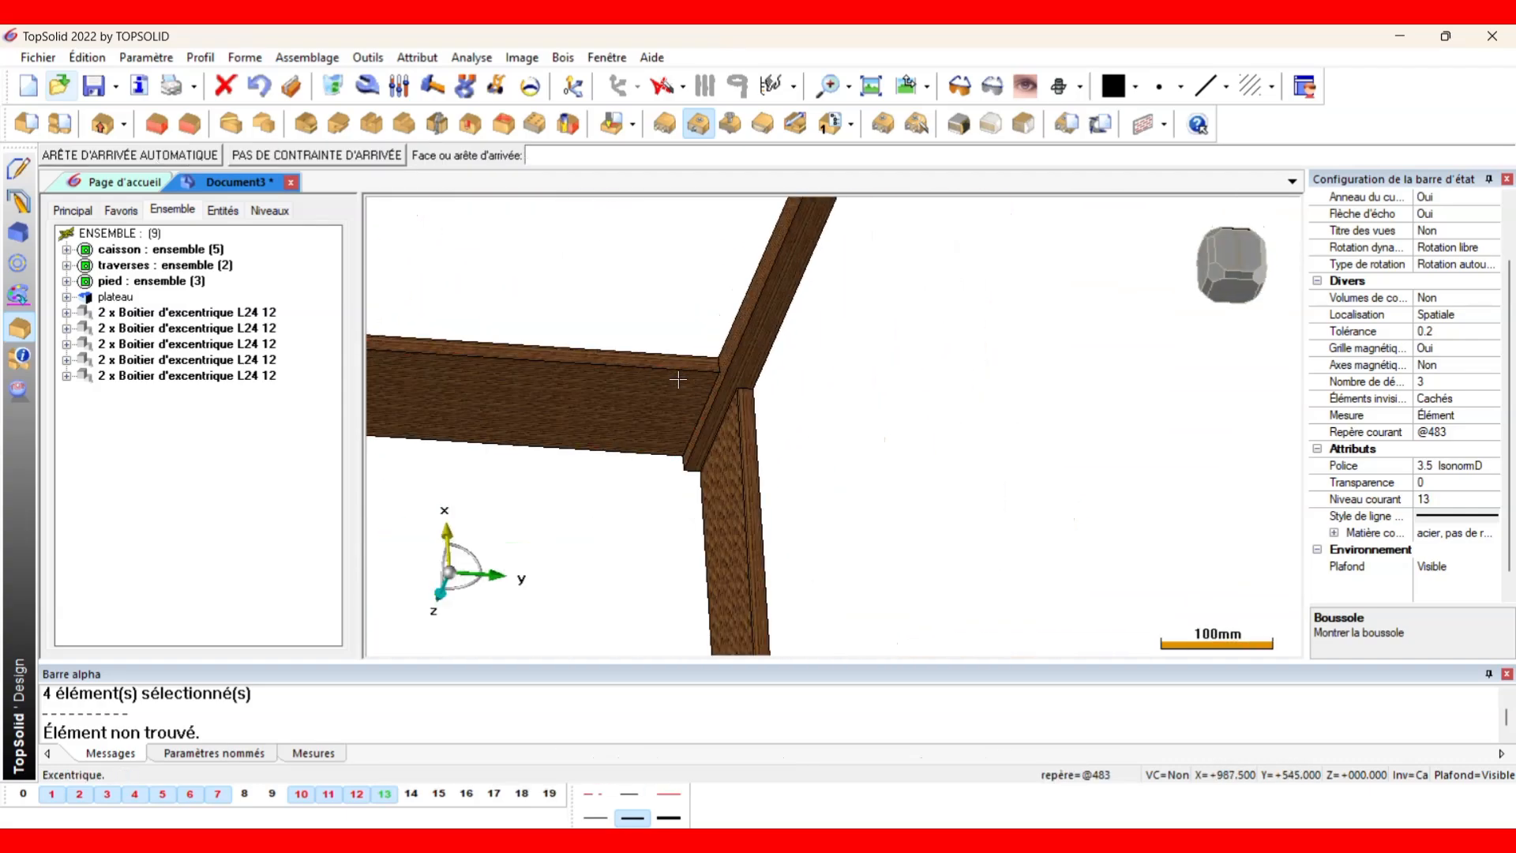
{"action": "left_click", "coordinate": [757, 372]}
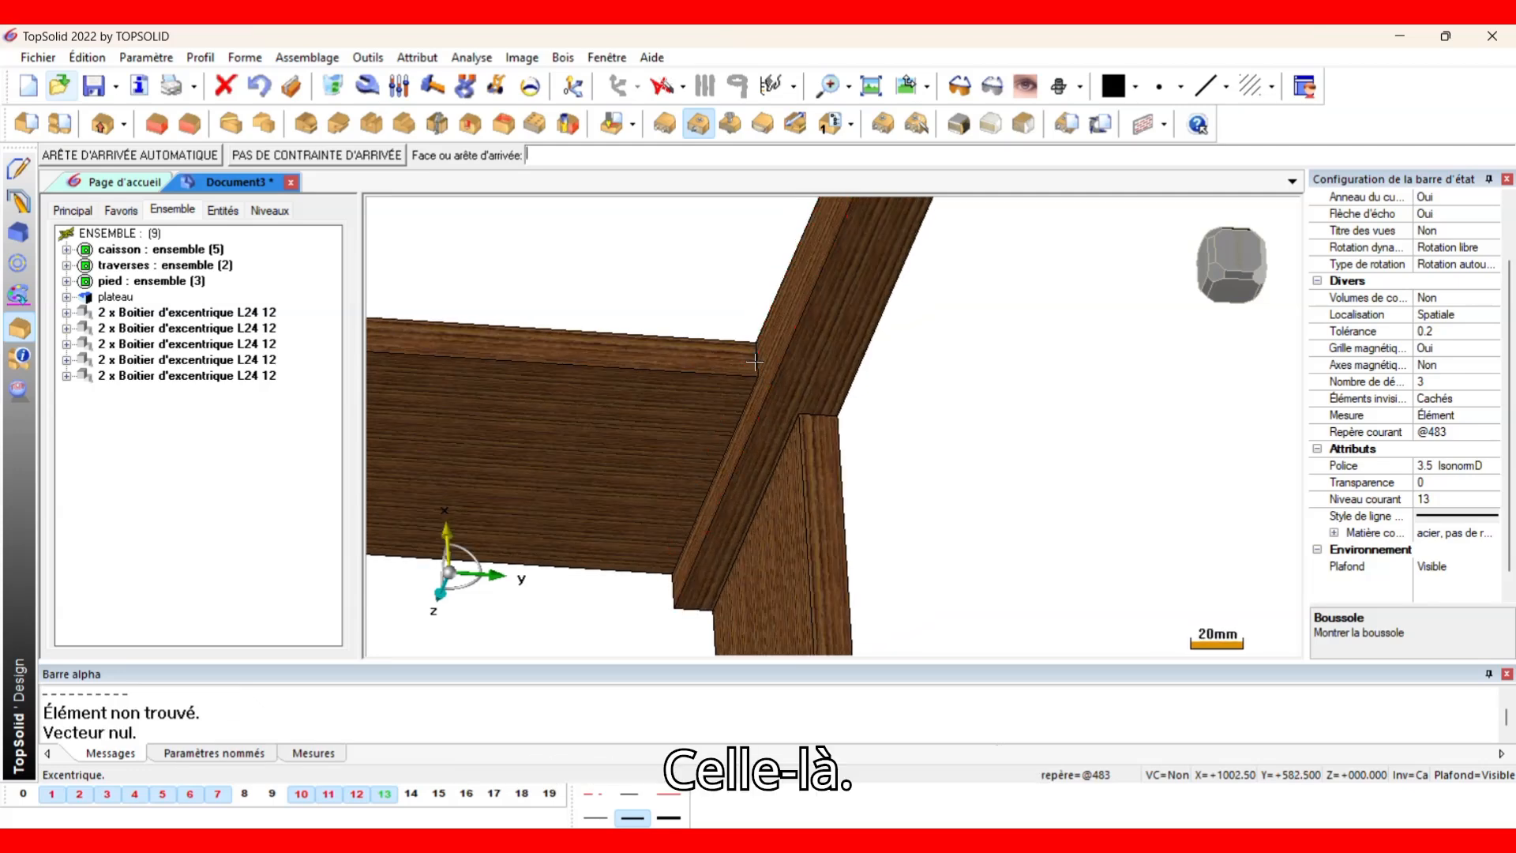
{"action": "scroll", "coordinate": [763, 385], "scroll_direction": "down", "scroll_amount": 5}
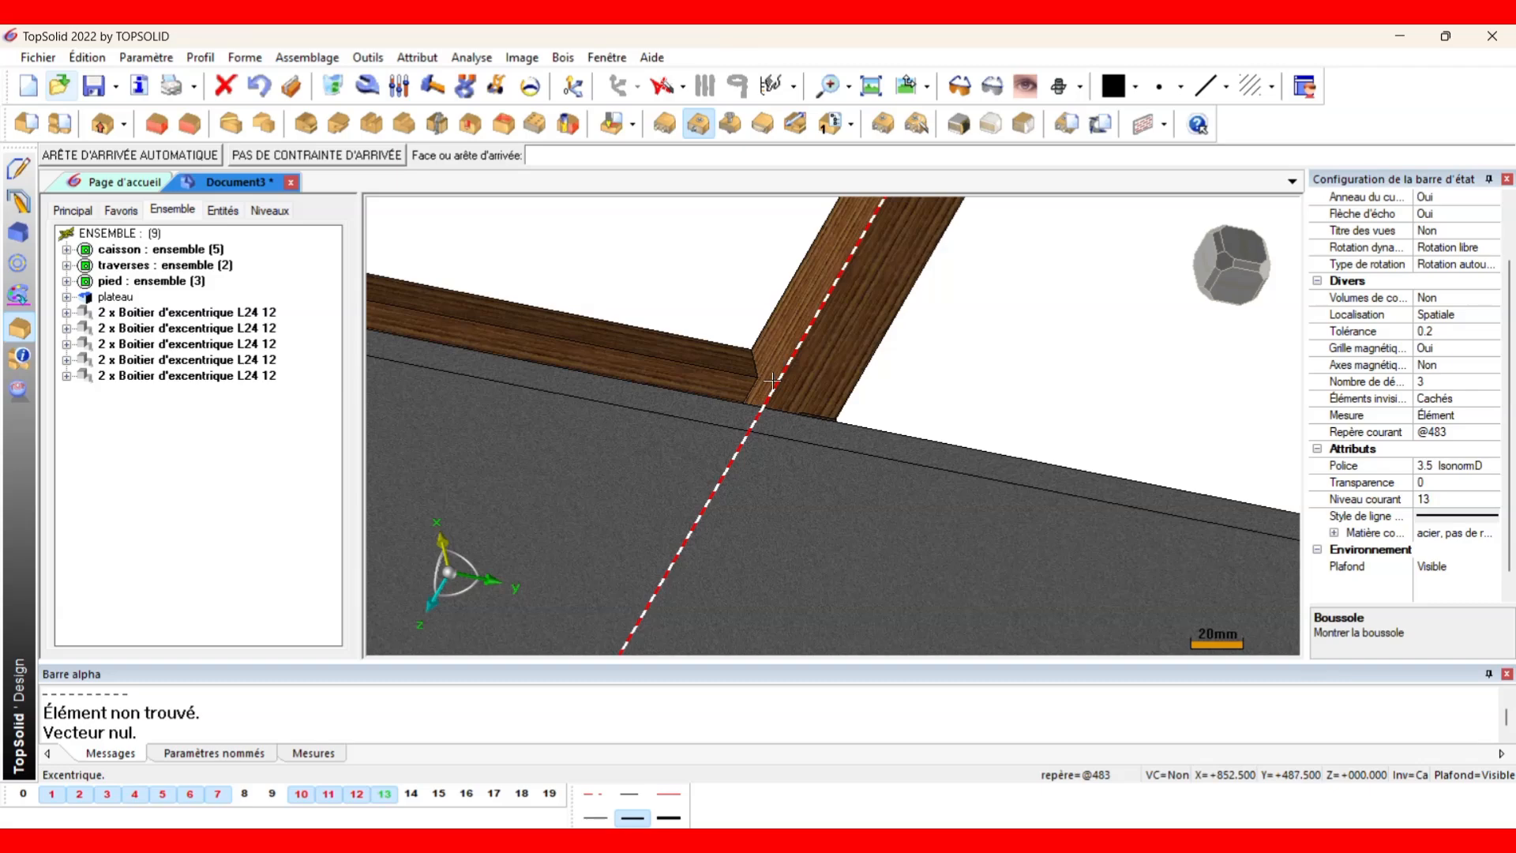
{"action": "scroll", "coordinate": [803, 299], "scroll_direction": "down", "scroll_amount": 4}
{"action": "middle_click_drag", "start_coordinate": [809, 297], "coordinate": [950, 270]}
{"action": "scroll", "coordinate": [697, 336], "scroll_direction": "up", "scroll_amount": 6}
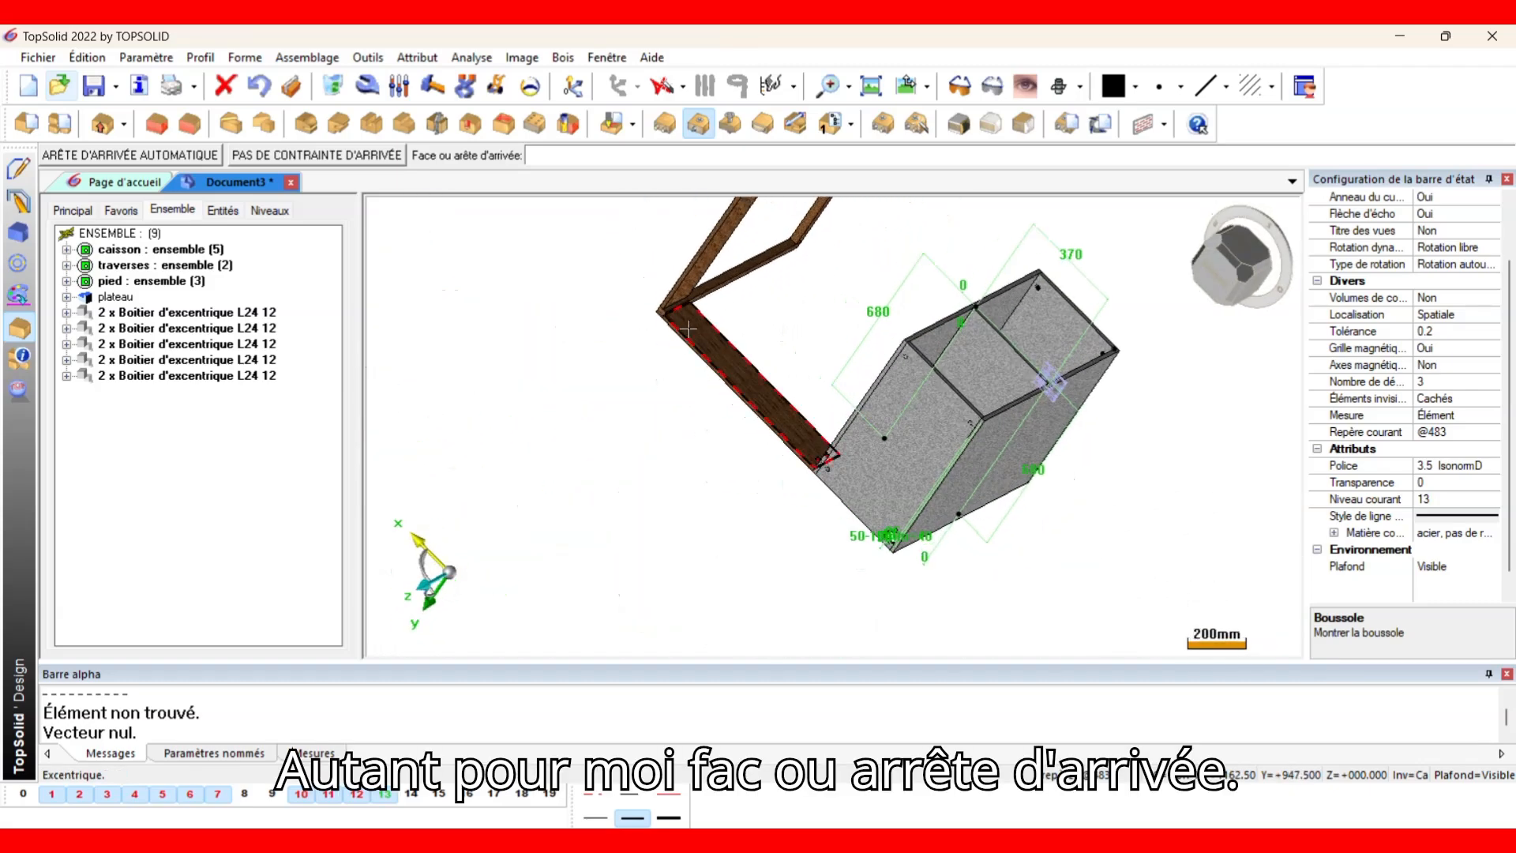
{"action": "middle_click_drag", "start_coordinate": [700, 308], "coordinate": [484, 321]}
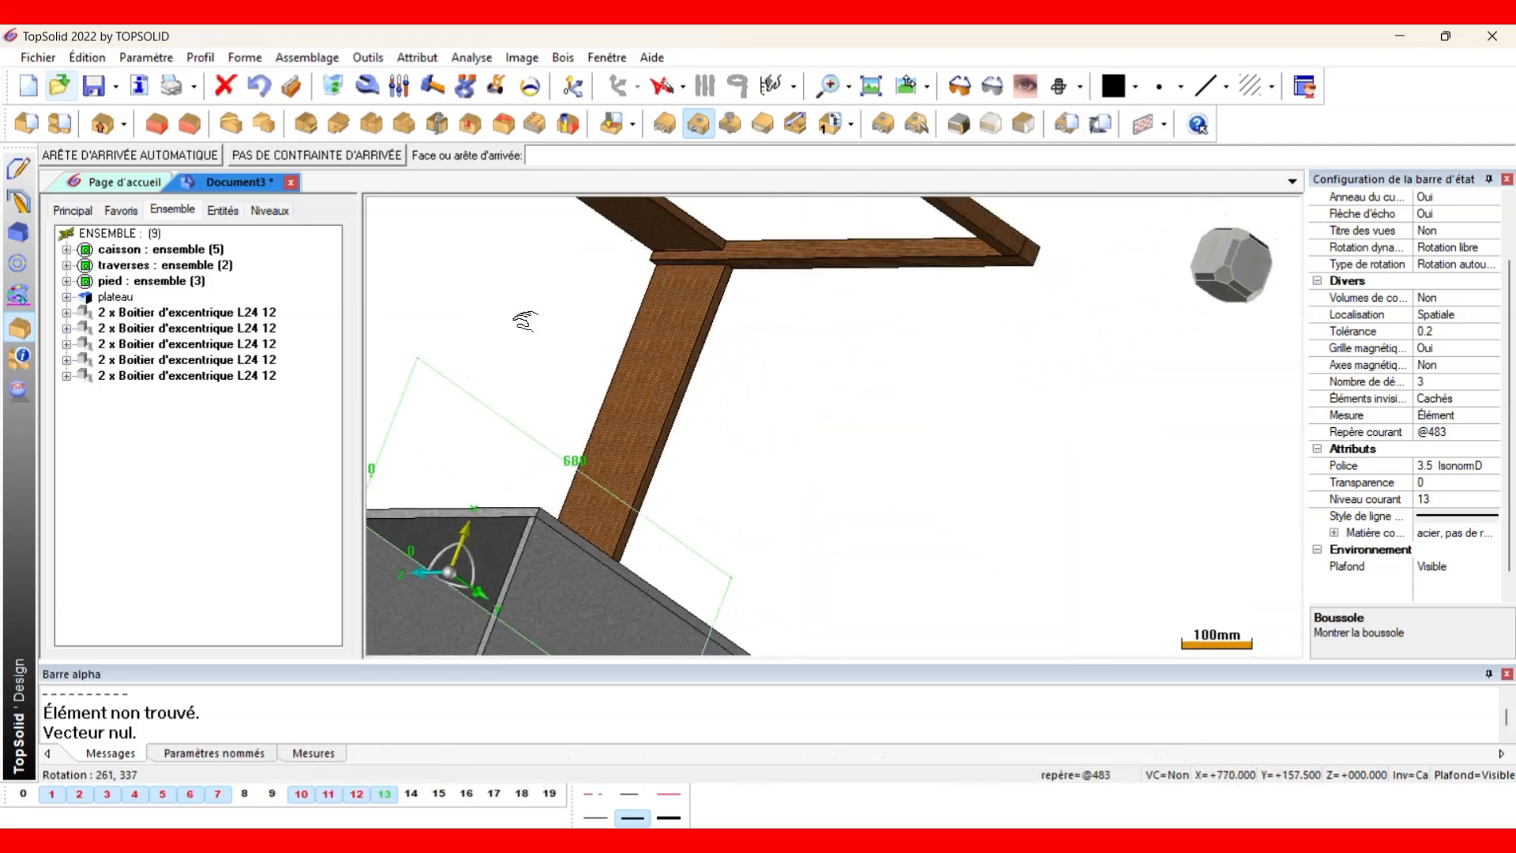
{"action": "scroll", "coordinate": [728, 267], "scroll_direction": "up", "scroll_amount": 4}
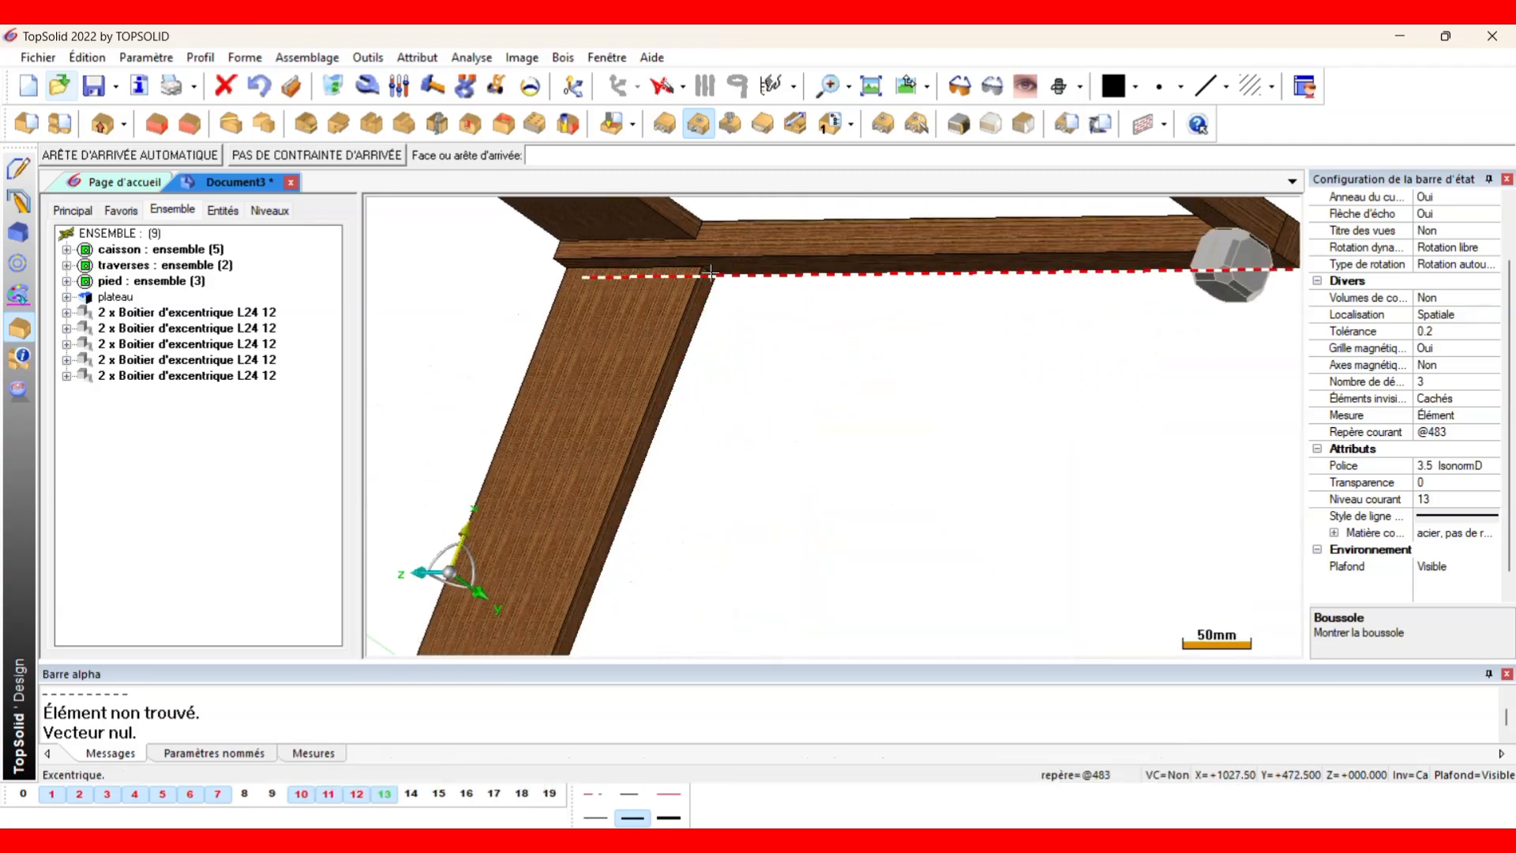
{"action": "left_click", "coordinate": [707, 274]}
{"action": "scroll", "coordinate": [708, 273], "scroll_direction": "down", "scroll_amount": 5}
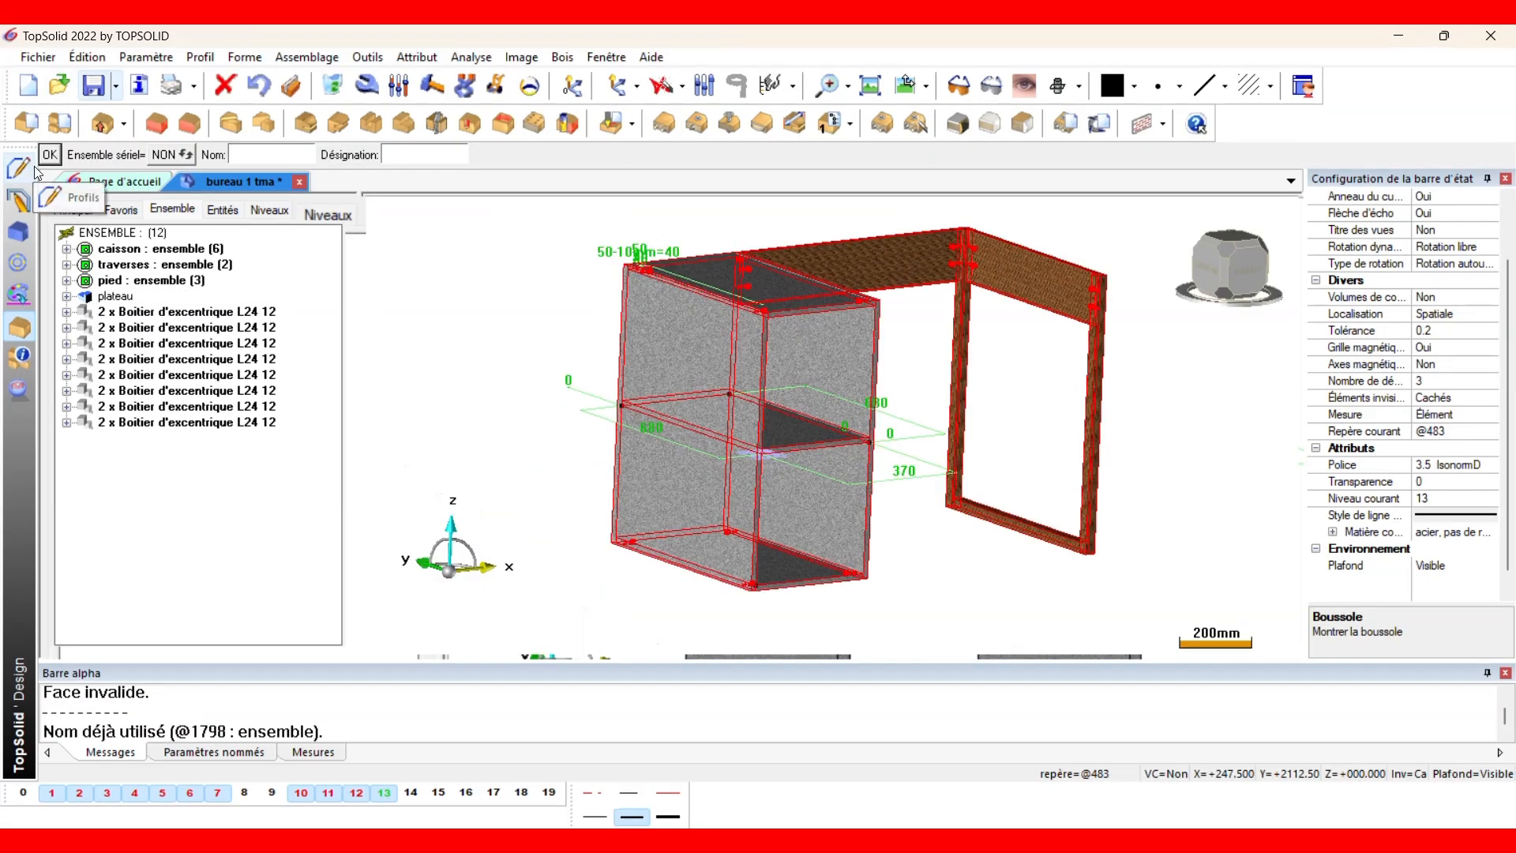
Confirm the set definition and start screwing with a Vis à bois cruciforme, code D3.5 L25.
{"action": "left_click", "coordinate": [48, 157]}
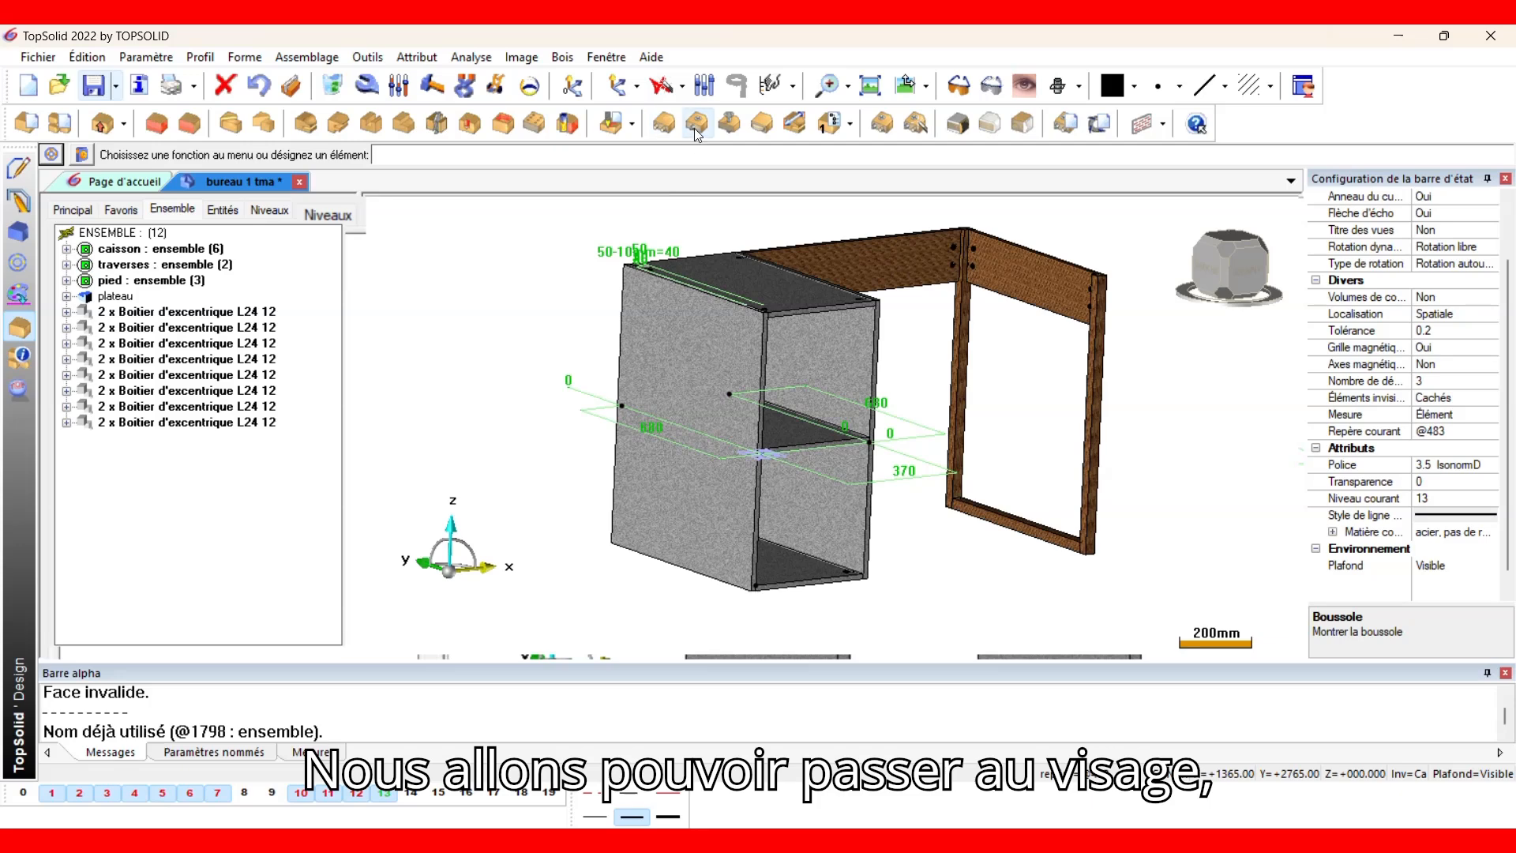
{"action": "left_click", "coordinate": [730, 122]}
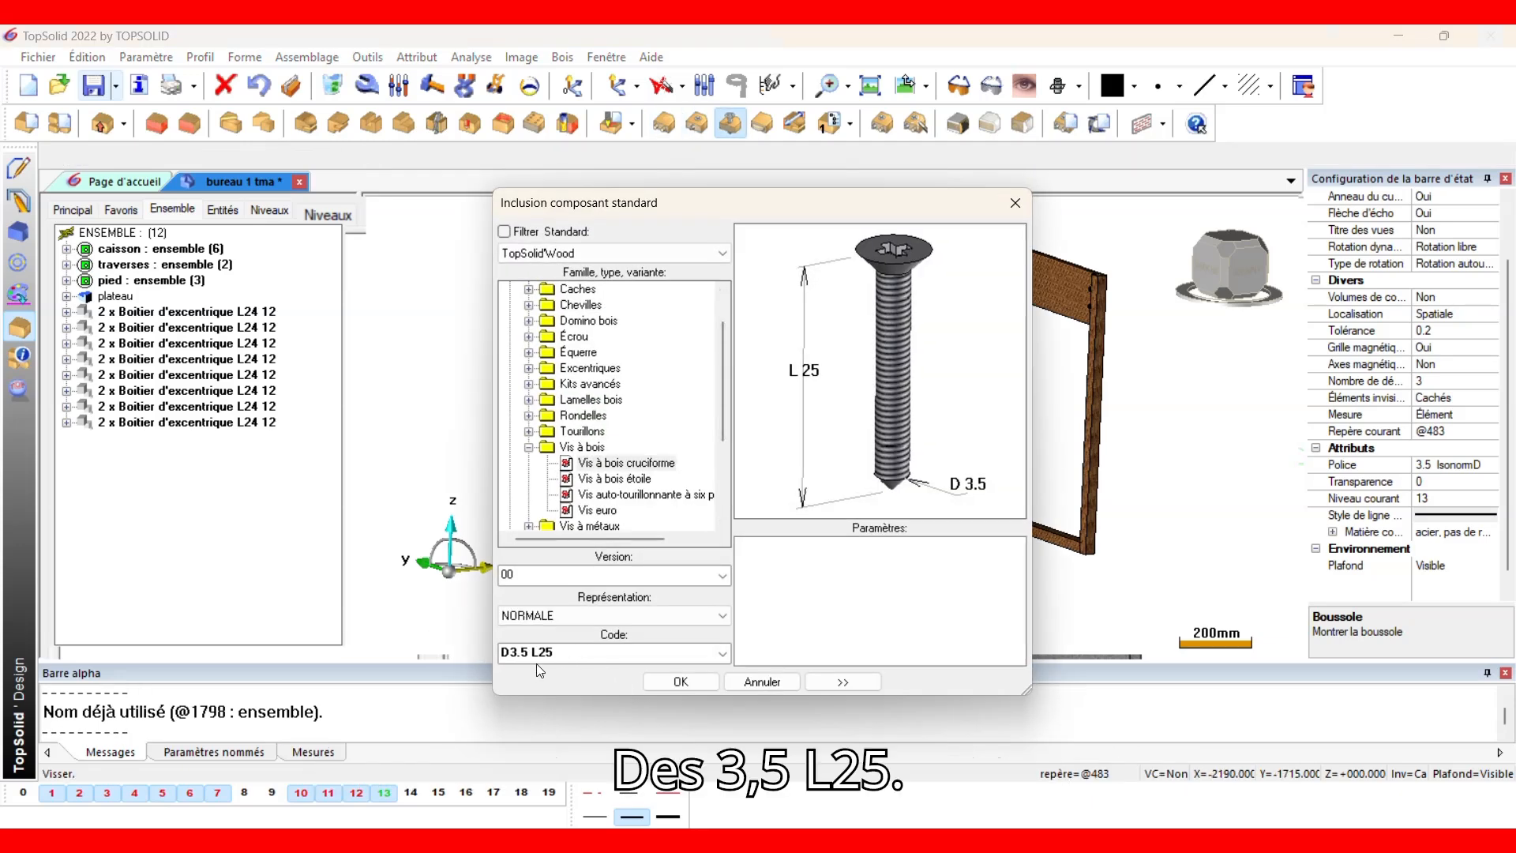
{"action": "left_click", "coordinate": [681, 681]}
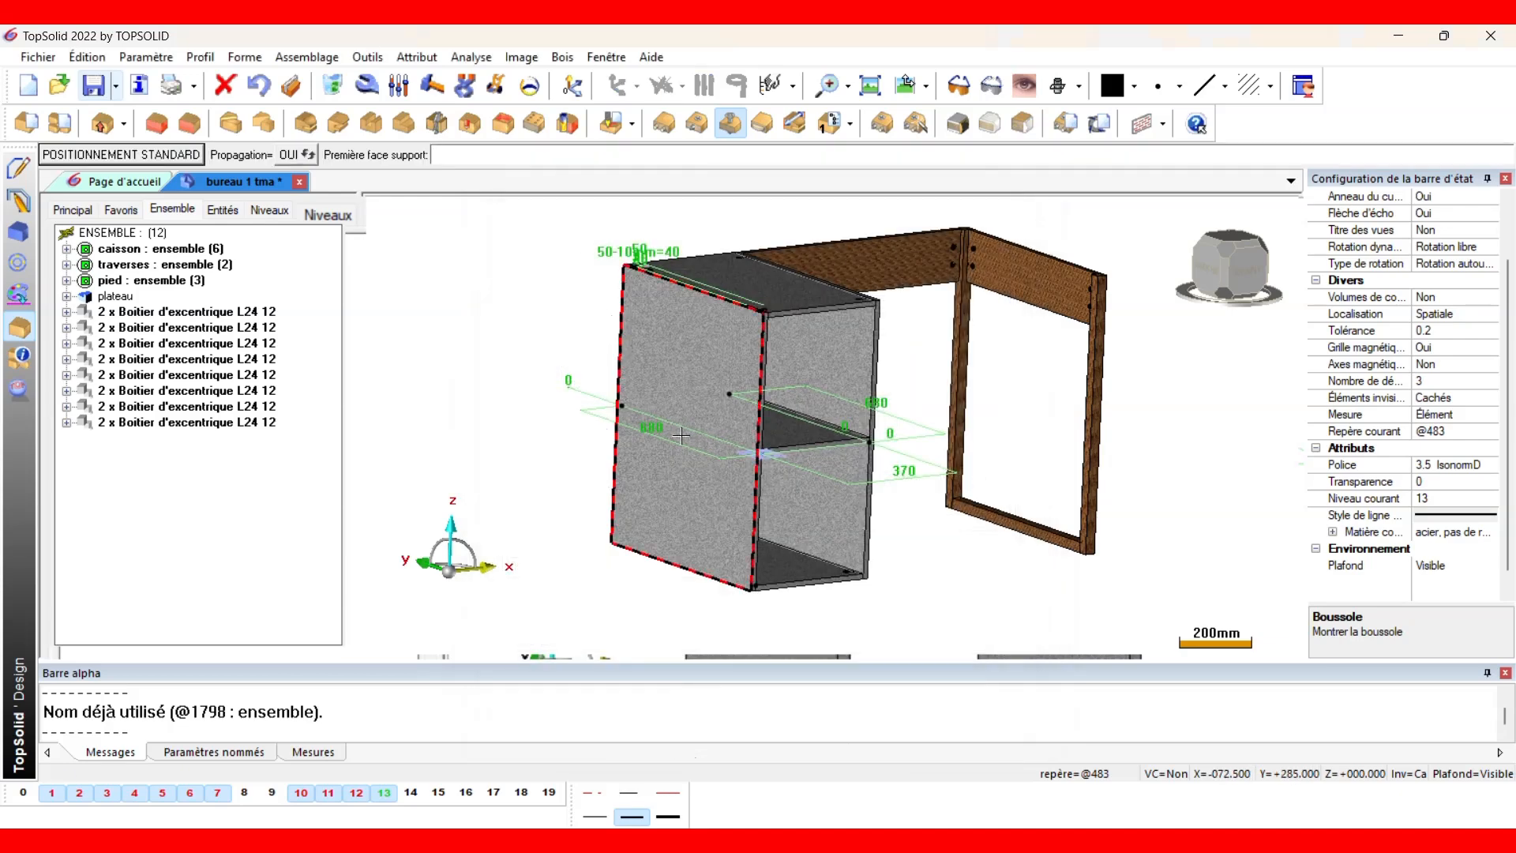
Set the caisson's outer side face as the first screw support and the middle shelf's end face as the second.
{"action": "left_click", "coordinate": [726, 431]}
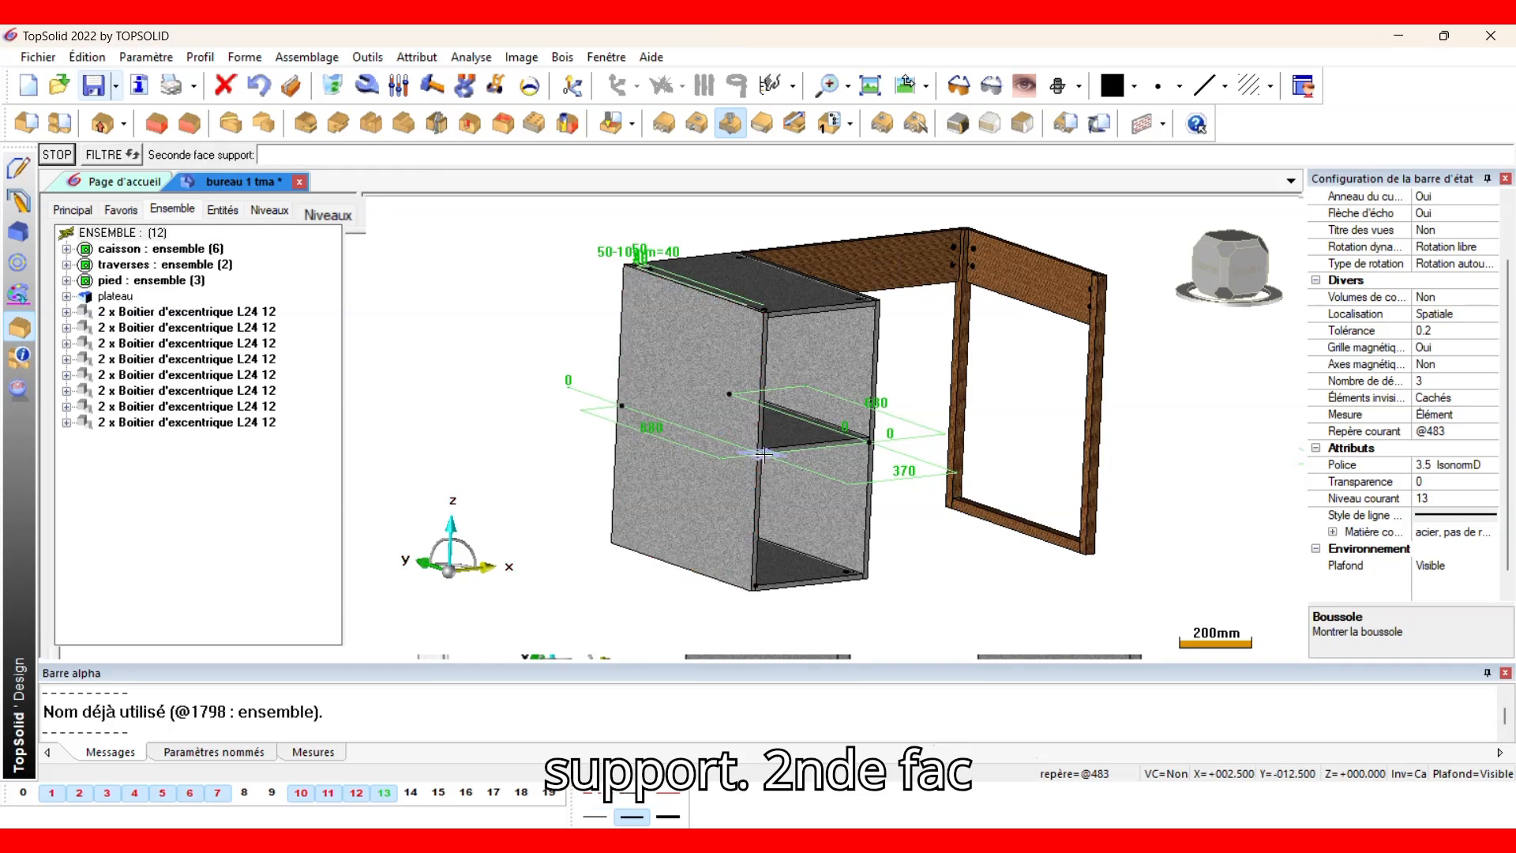
{"action": "middle_click_drag", "start_coordinate": [751, 424], "coordinate": [724, 345]}
{"action": "scroll", "coordinate": [674, 406], "scroll_direction": "up", "scroll_amount": 2}
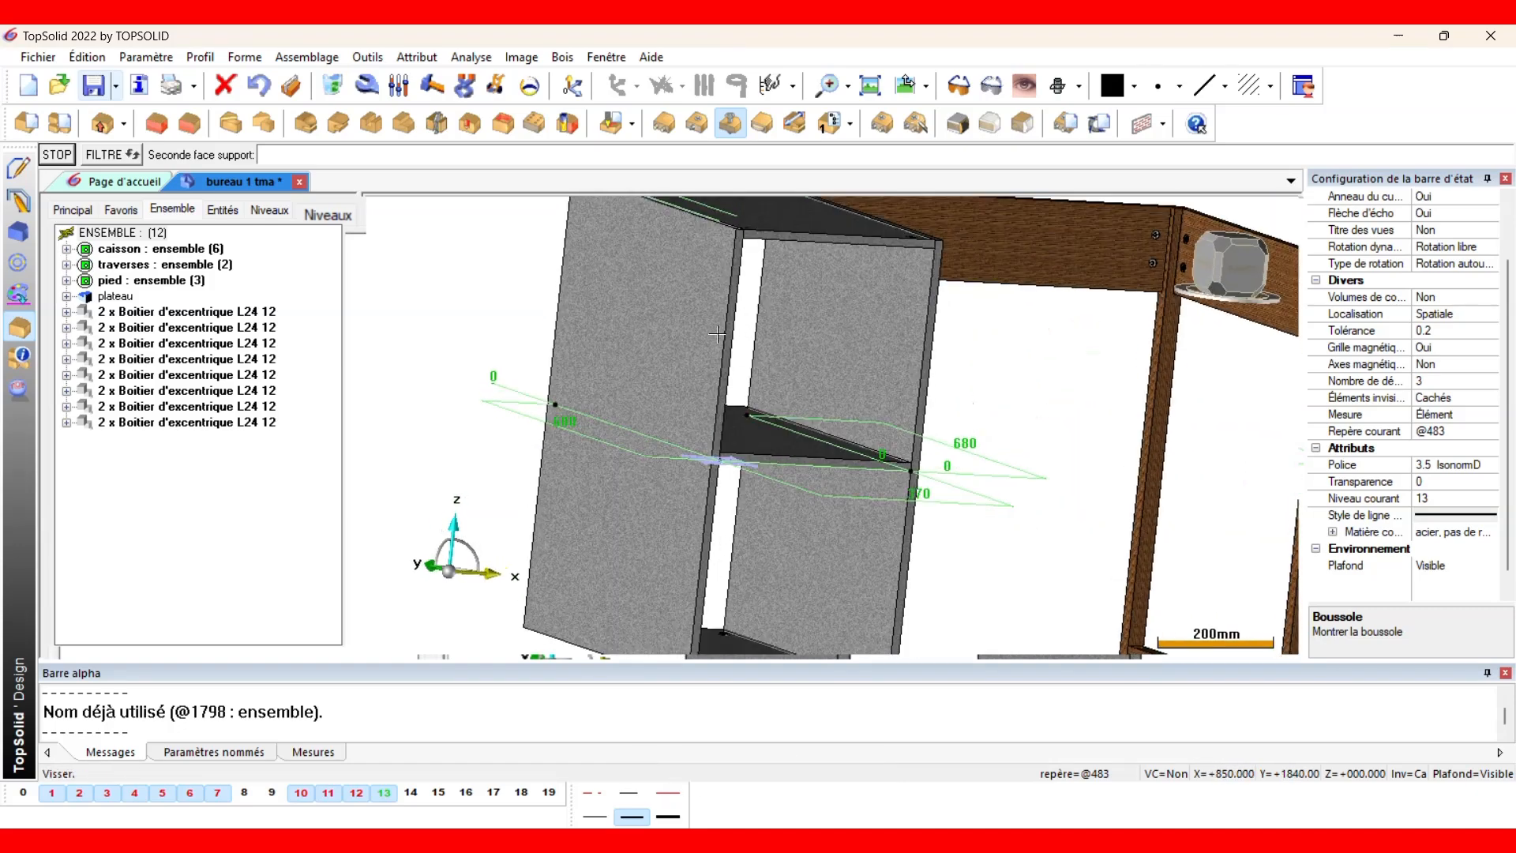
{"action": "left_click", "coordinate": [695, 449]}
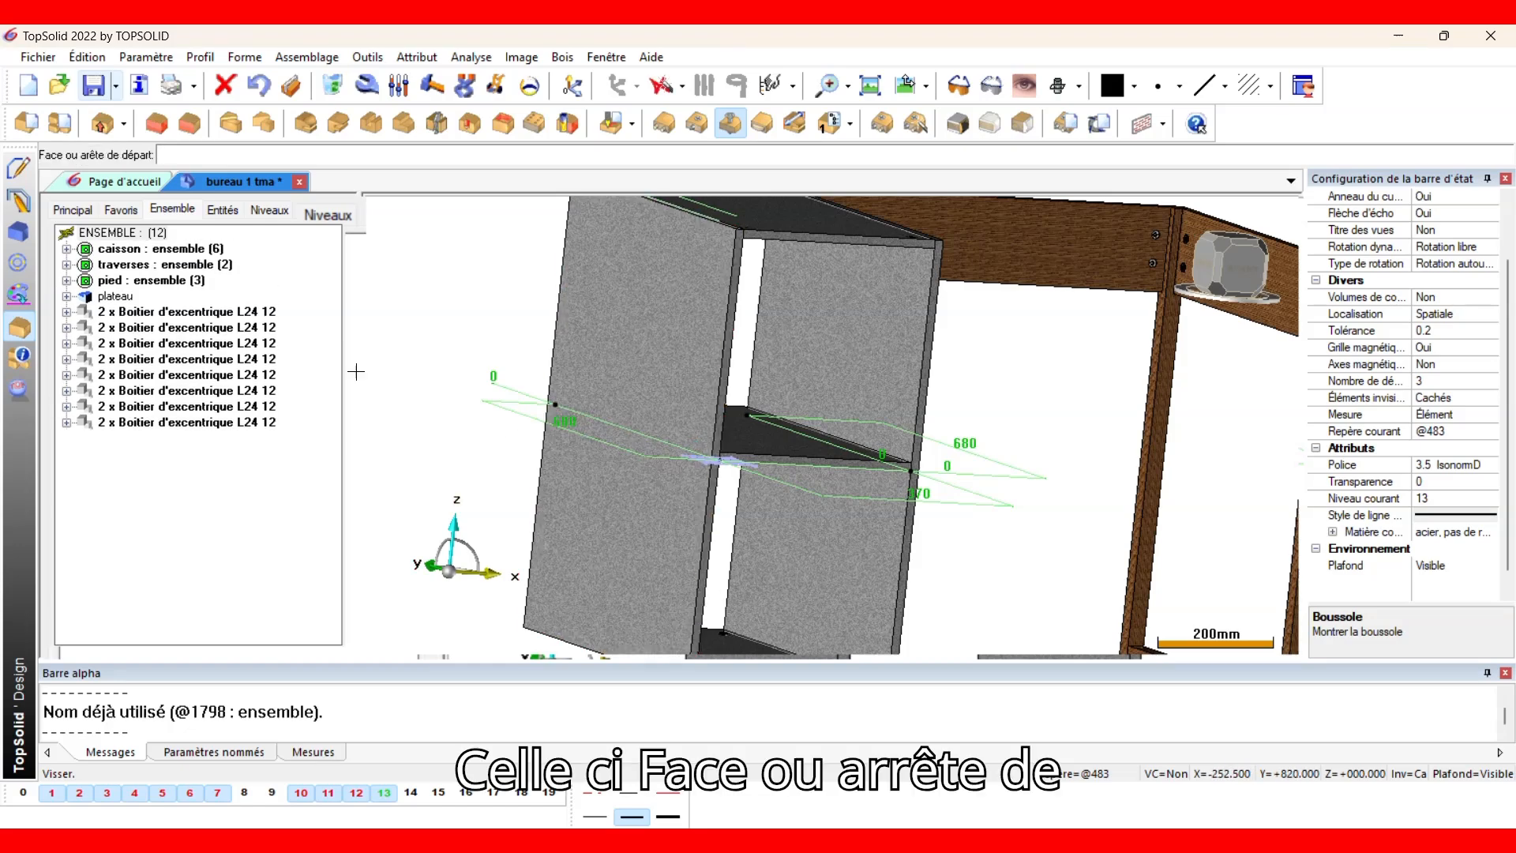
Run the screw row from one vertical edge of the caisson side to the opposite edge, with automatic centring.
{"action": "scroll", "coordinate": [745, 458], "scroll_direction": "up", "scroll_amount": 4}
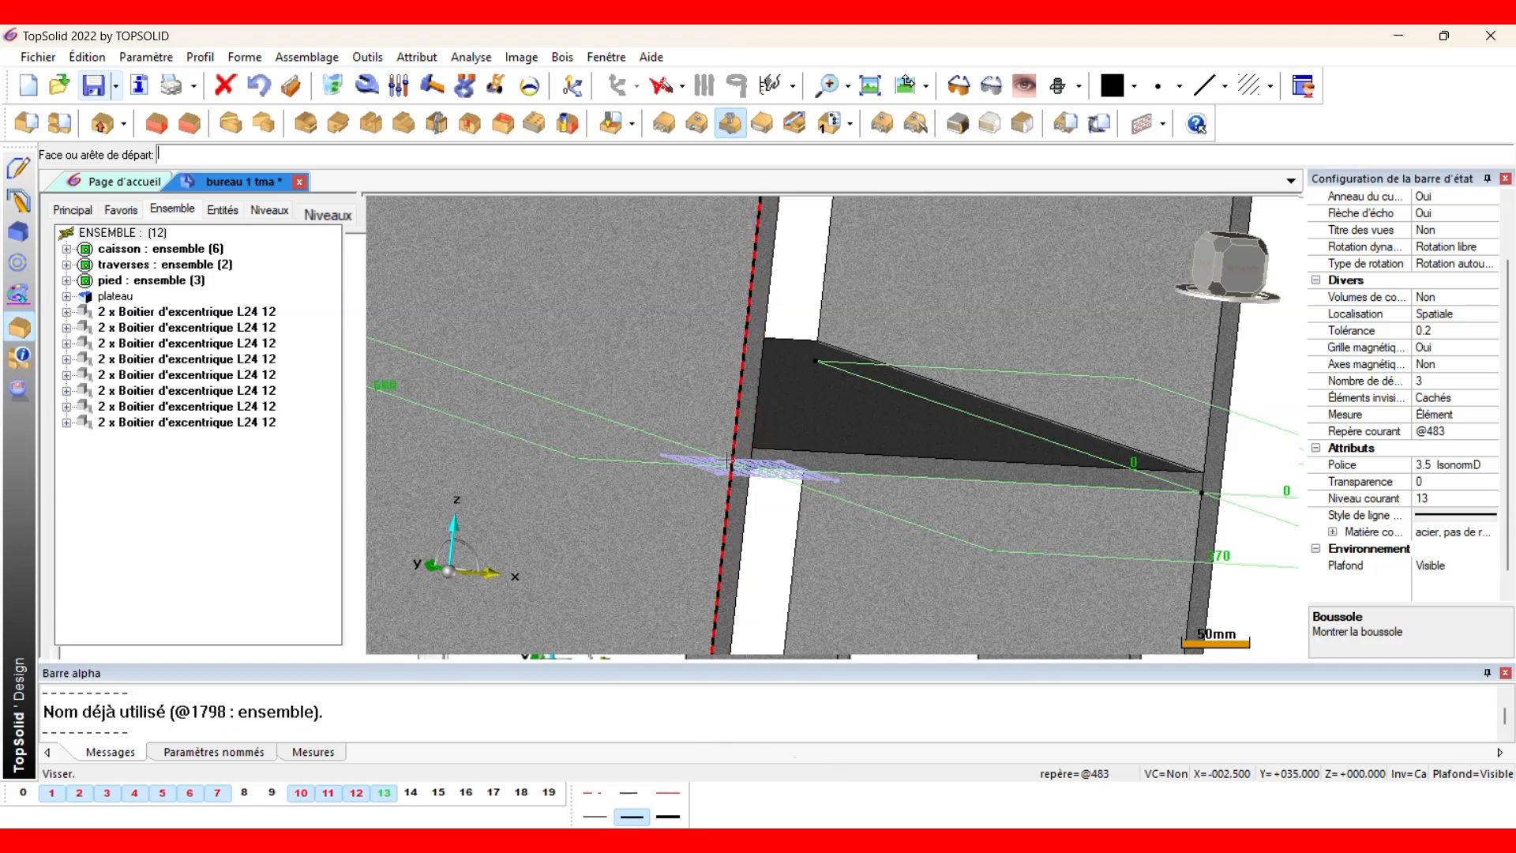
{"action": "left_click", "coordinate": [733, 462]}
{"action": "left_click", "coordinate": [130, 159]}
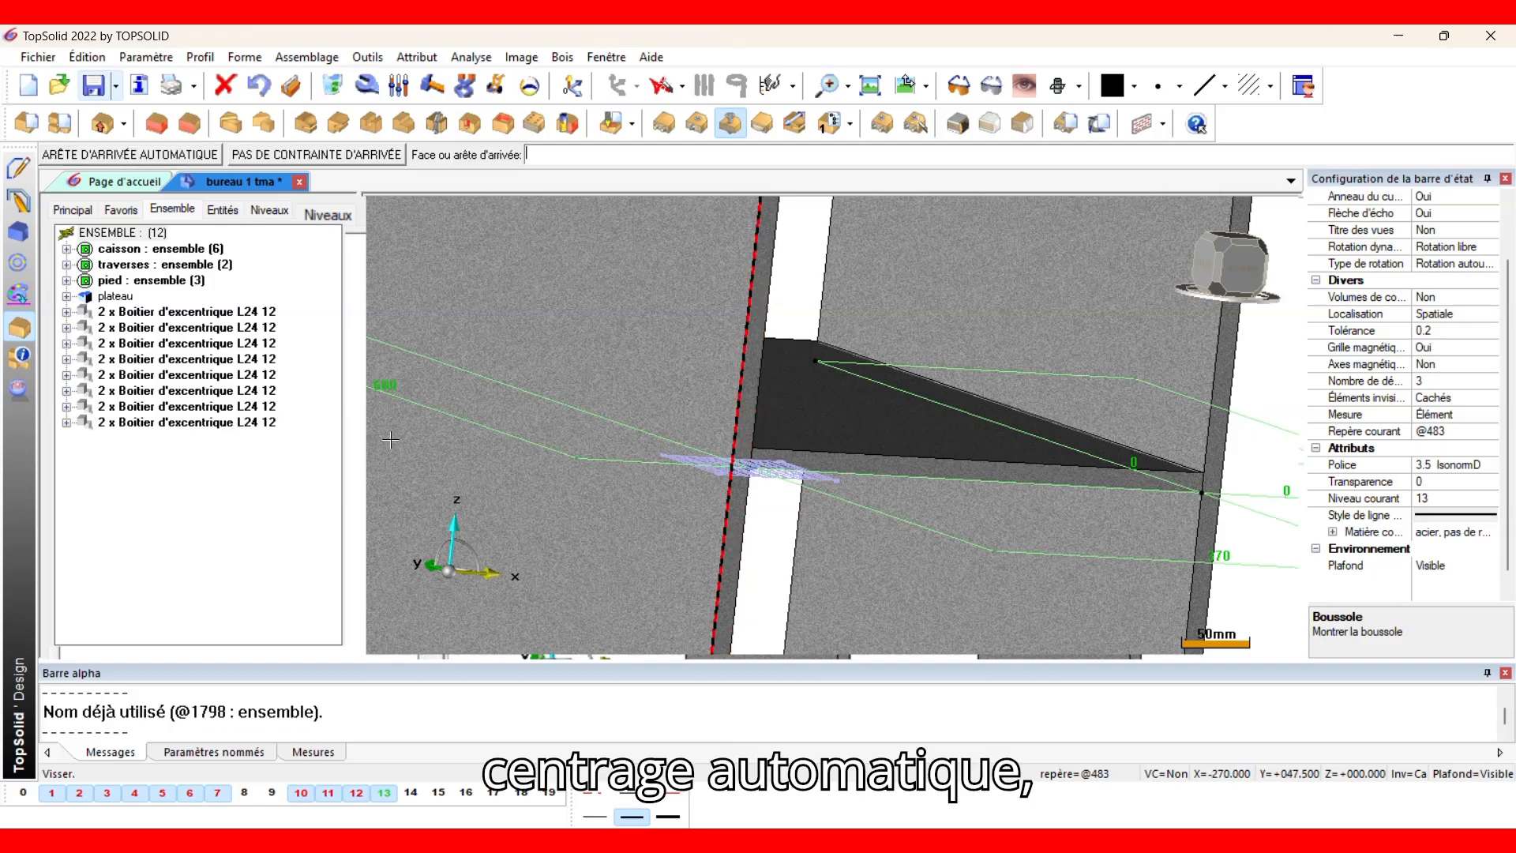
{"action": "scroll", "coordinate": [443, 444], "scroll_direction": "down", "scroll_amount": 4}
{"action": "middle_click_drag", "start_coordinate": [450, 446], "coordinate": [600, 454]}
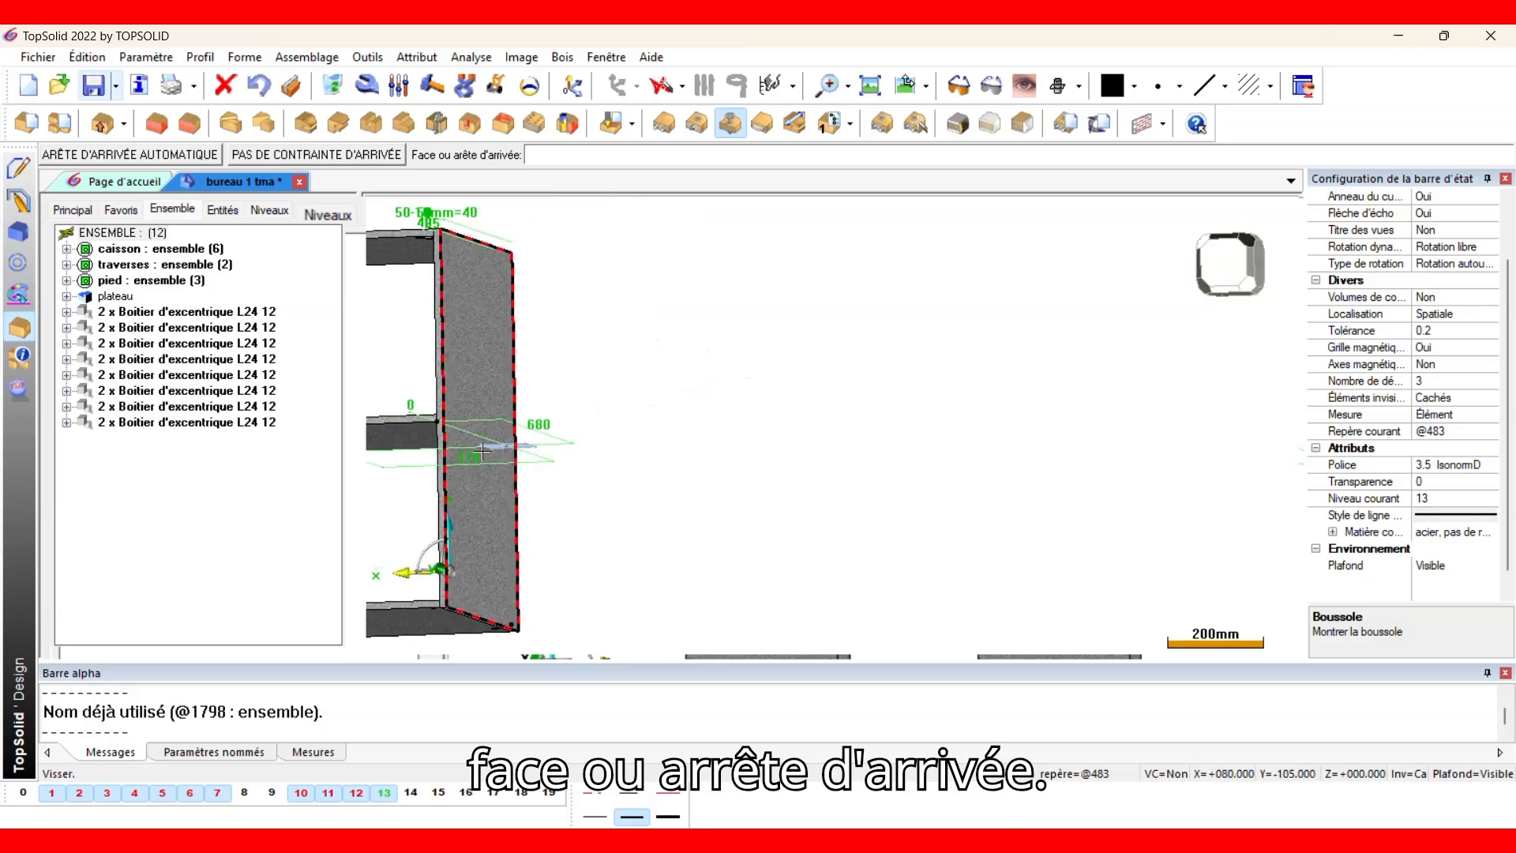
{"action": "scroll", "coordinate": [466, 427], "scroll_direction": "up", "scroll_amount": 2}
{"action": "scroll", "coordinate": [448, 404], "scroll_direction": "up", "scroll_amount": 2}
{"action": "left_click", "coordinate": [458, 405]}
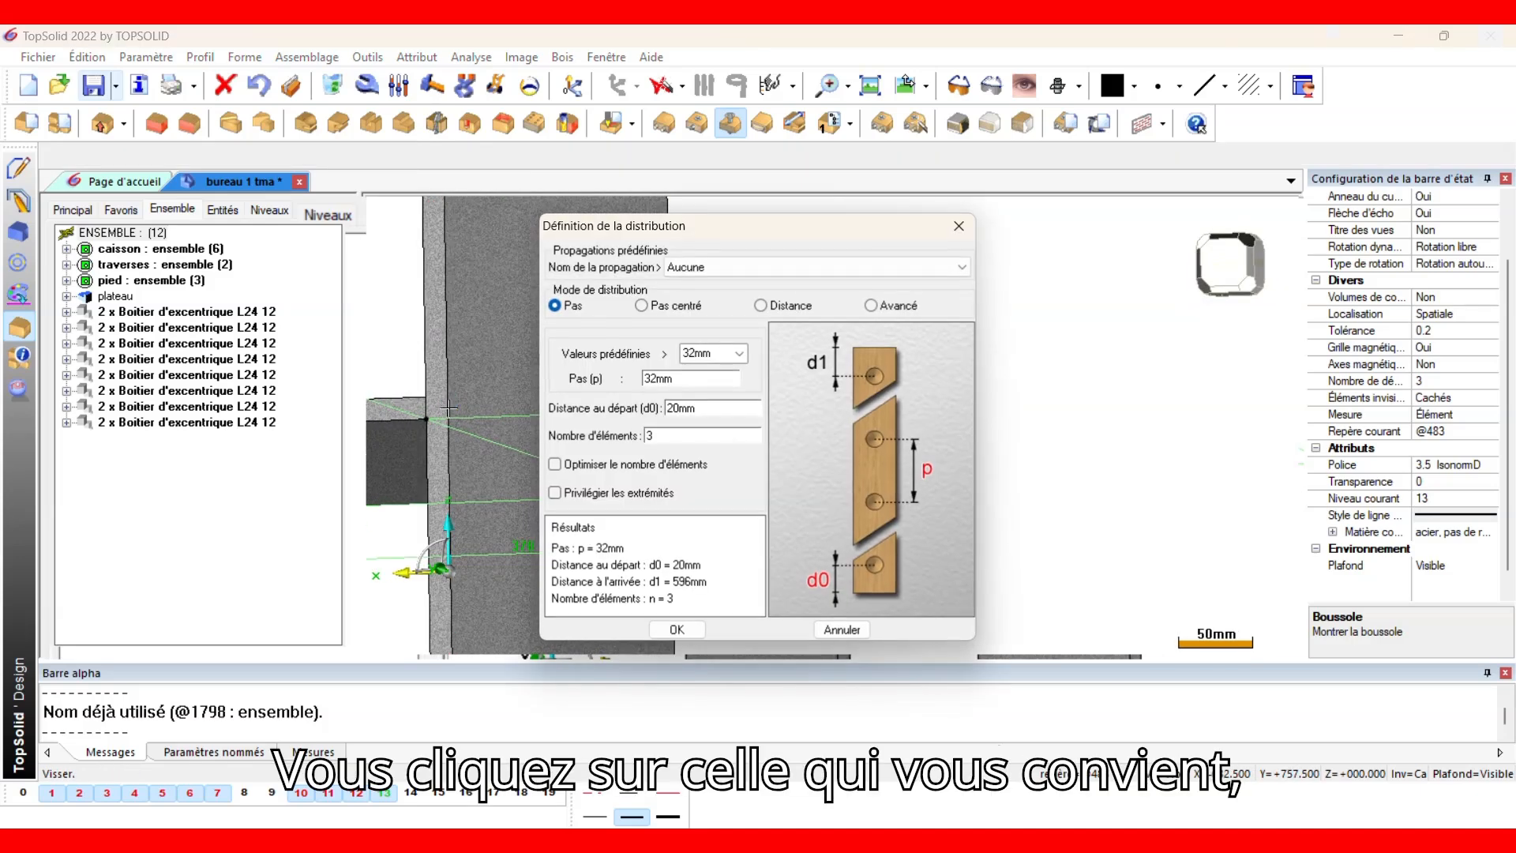
Distribute 3 screws by distance along the shelf joint, with 50 mm at both the start and the arrival.
{"action": "left_click", "coordinate": [761, 305]}
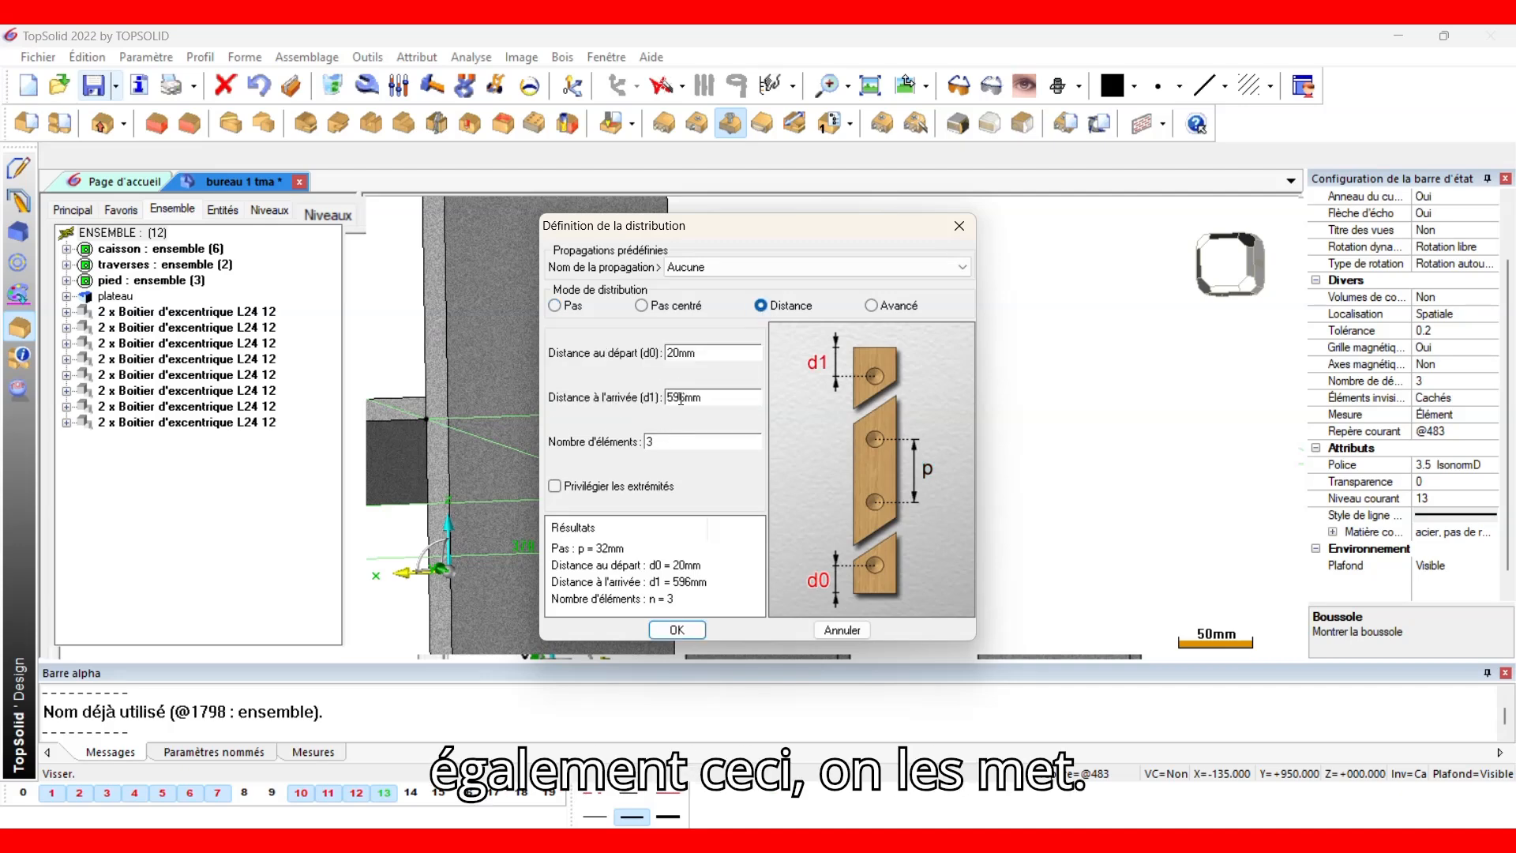
{"action": "type", "text": "50"}
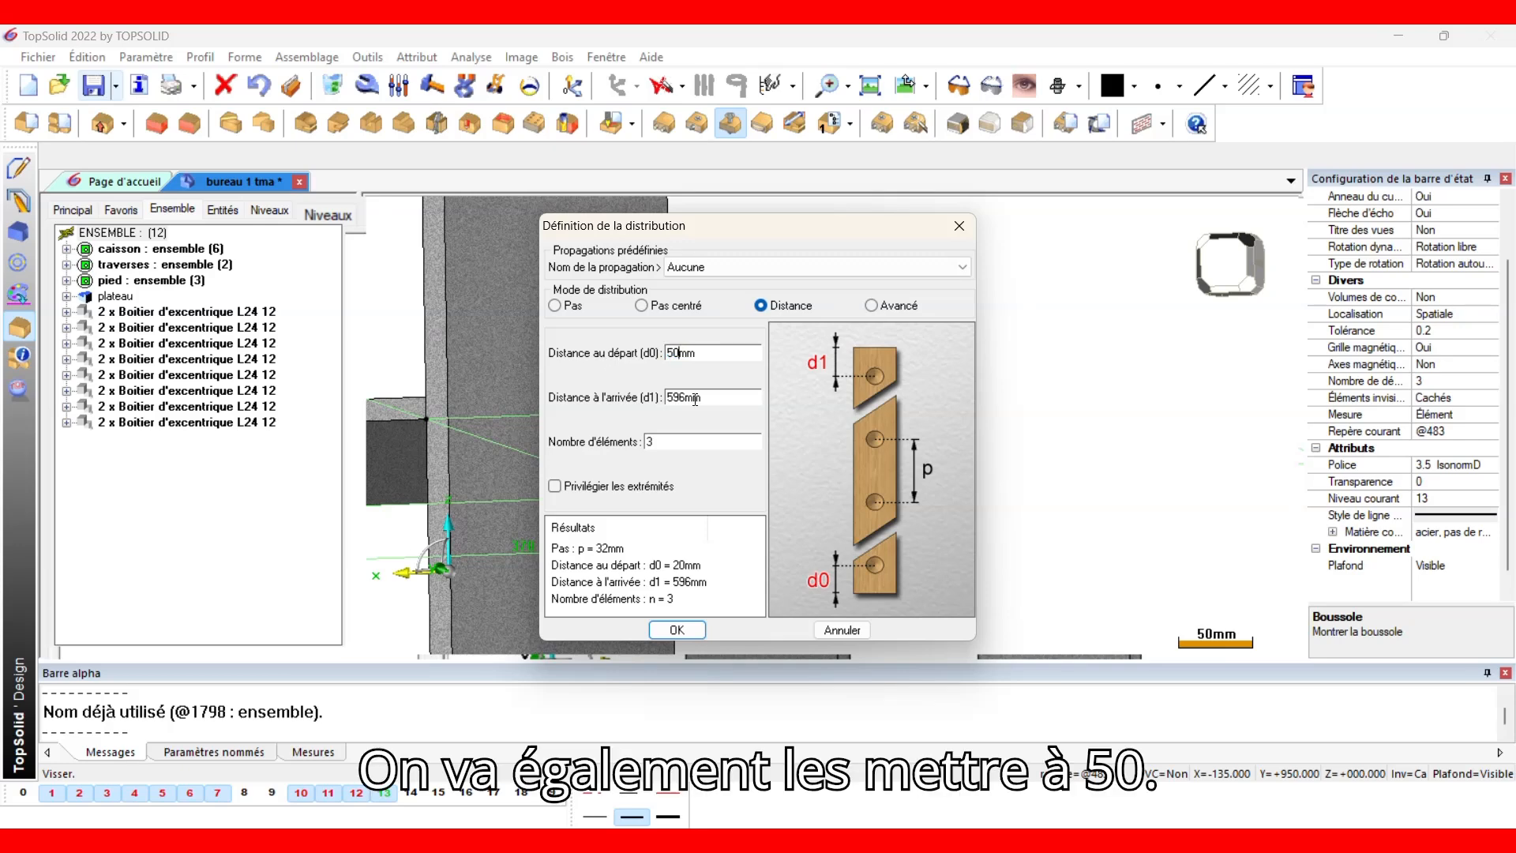
{"action": "left_click_drag", "start_coordinate": [687, 396], "coordinate": [665, 405]}
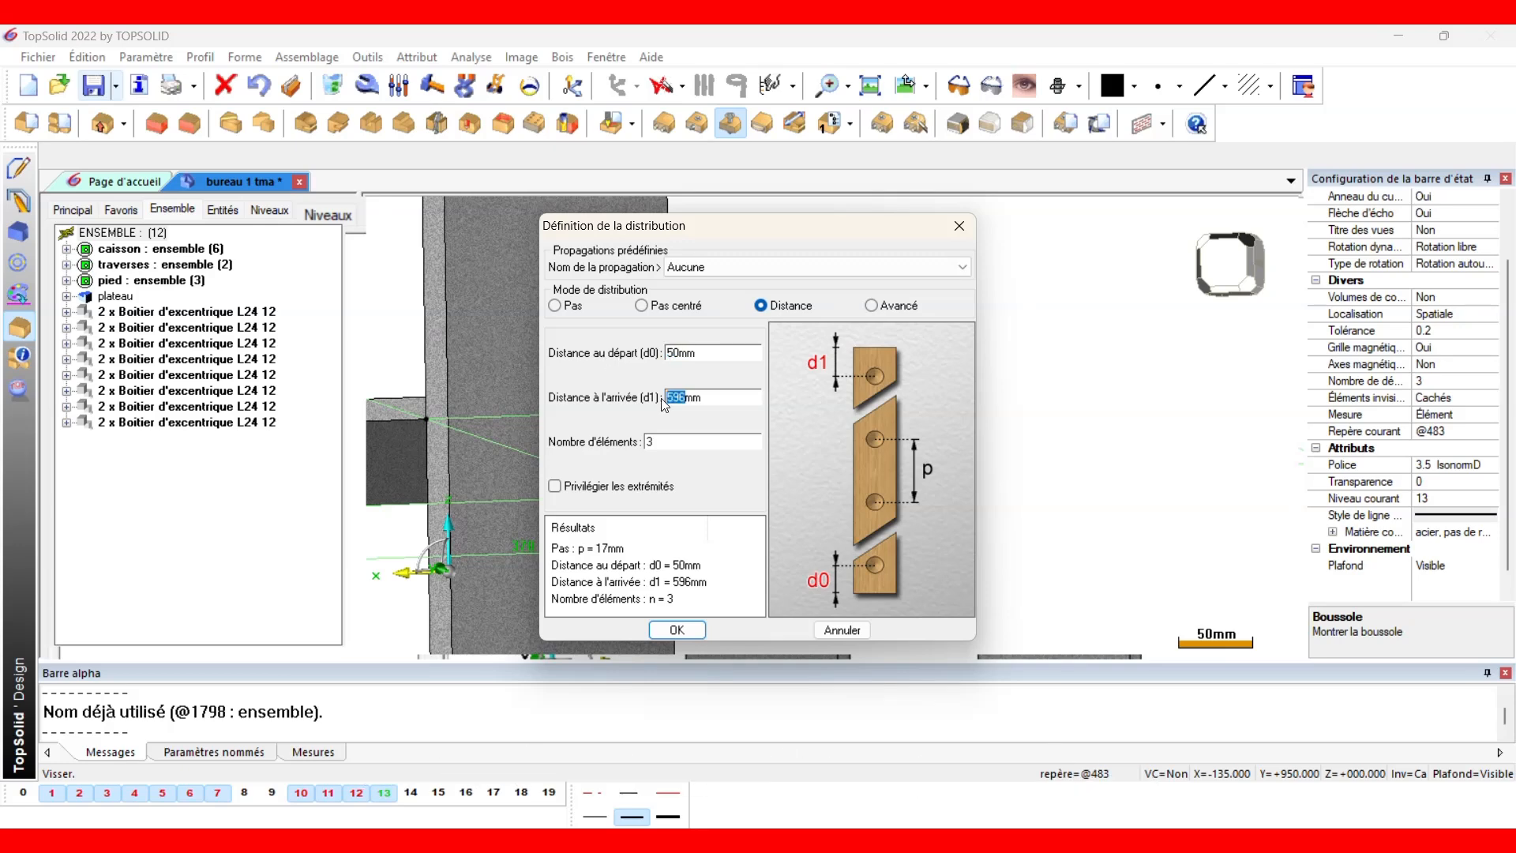
{"action": "type", "text": "50"}
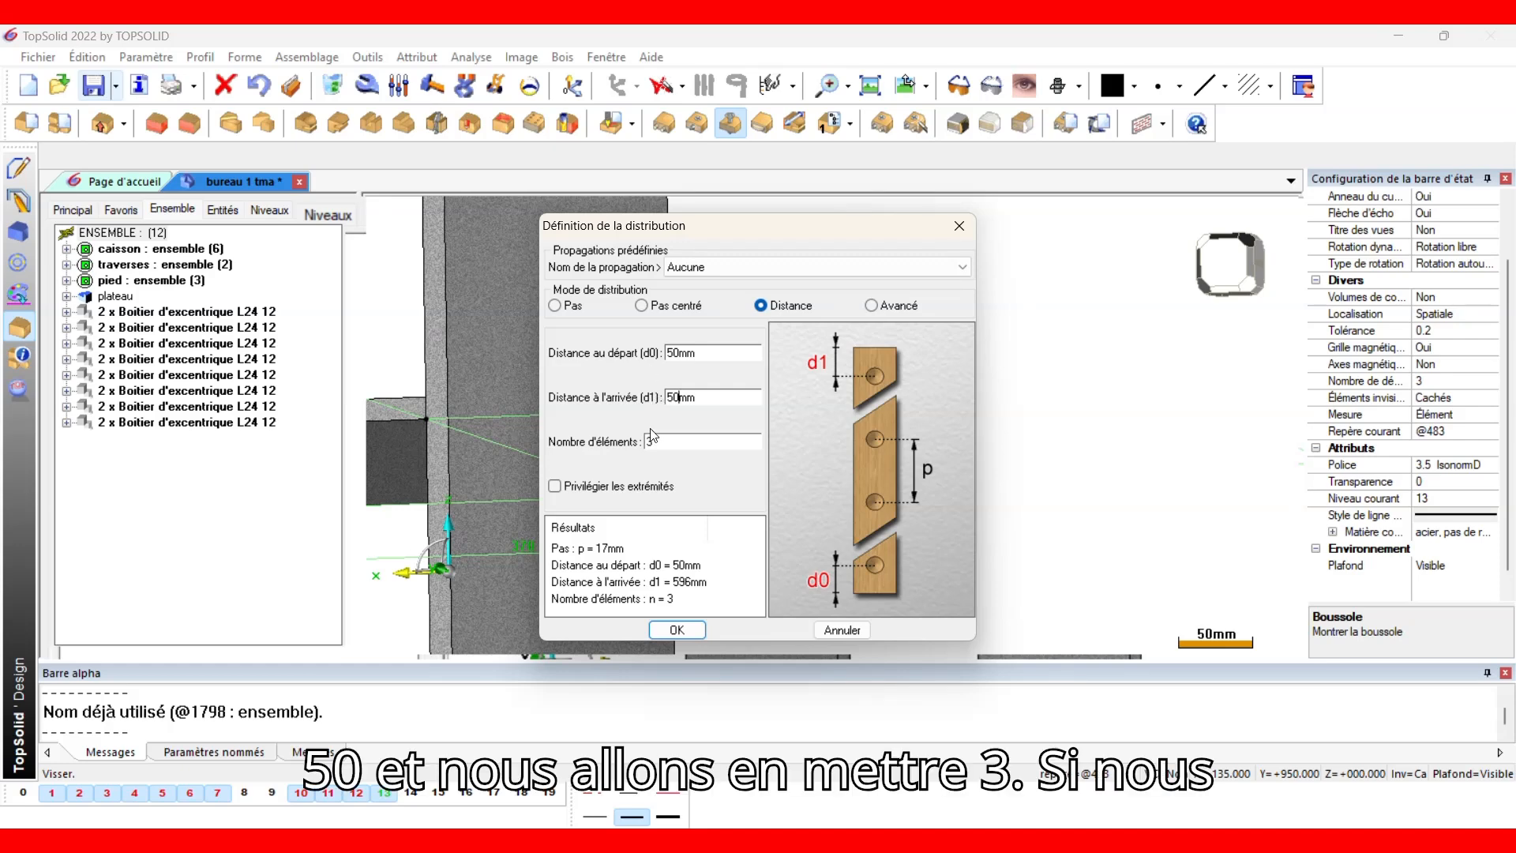
{"action": "left_click", "coordinate": [677, 629]}
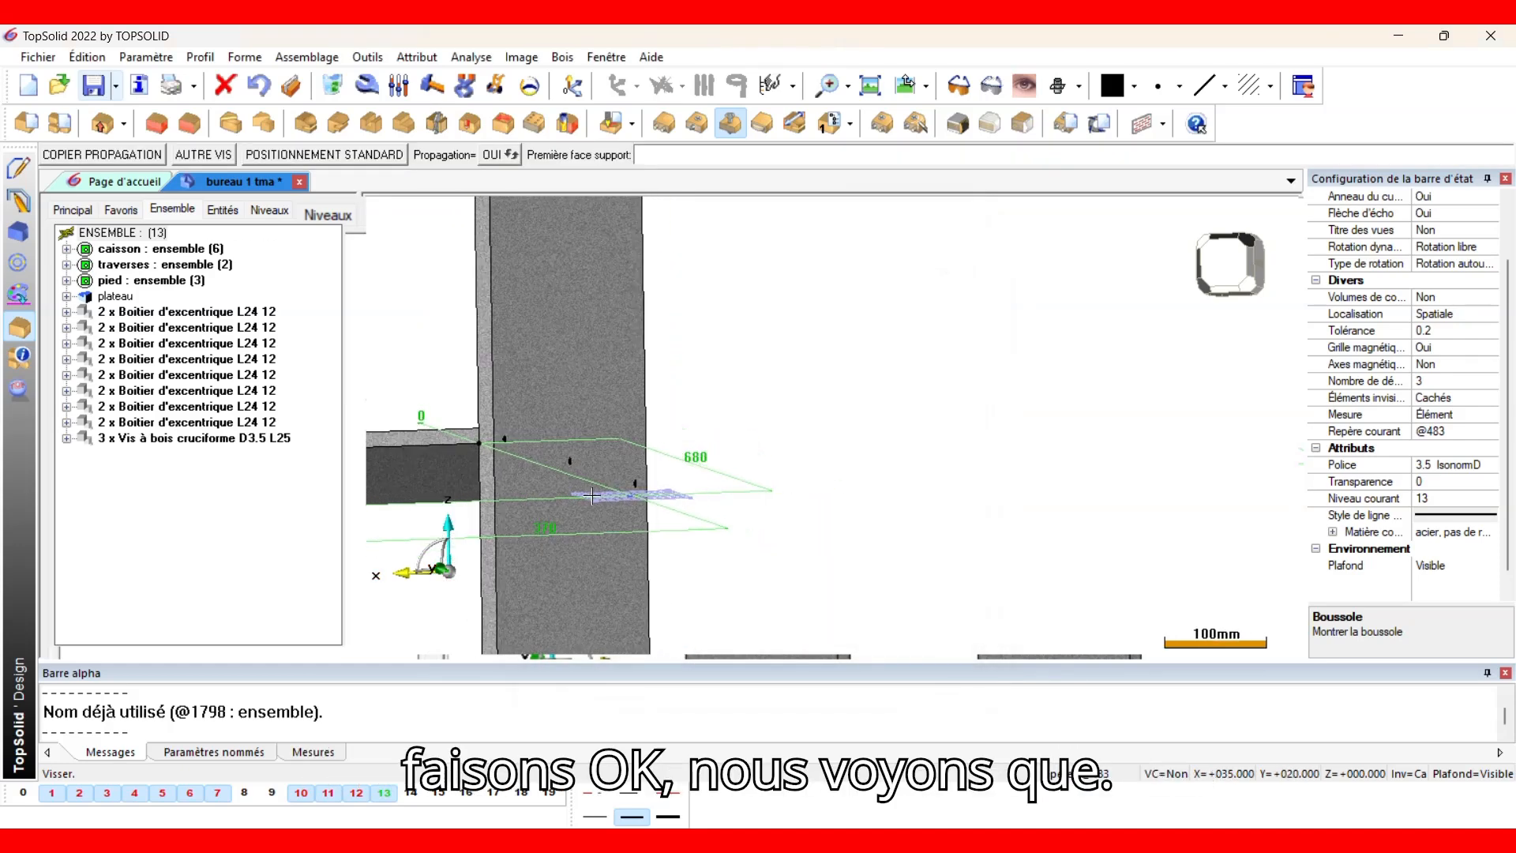
Copy the screw propagation to the caisson side facing the leg frame, with its outer face and the middle shelf's end face as supports.
{"action": "scroll", "coordinate": [592, 495], "scroll_direction": "down", "scroll_amount": 3}
{"action": "middle_click_drag", "start_coordinate": [592, 496], "coordinate": [940, 427]}
{"action": "scroll", "coordinate": [561, 515], "scroll_direction": "down", "scroll_amount": 3}
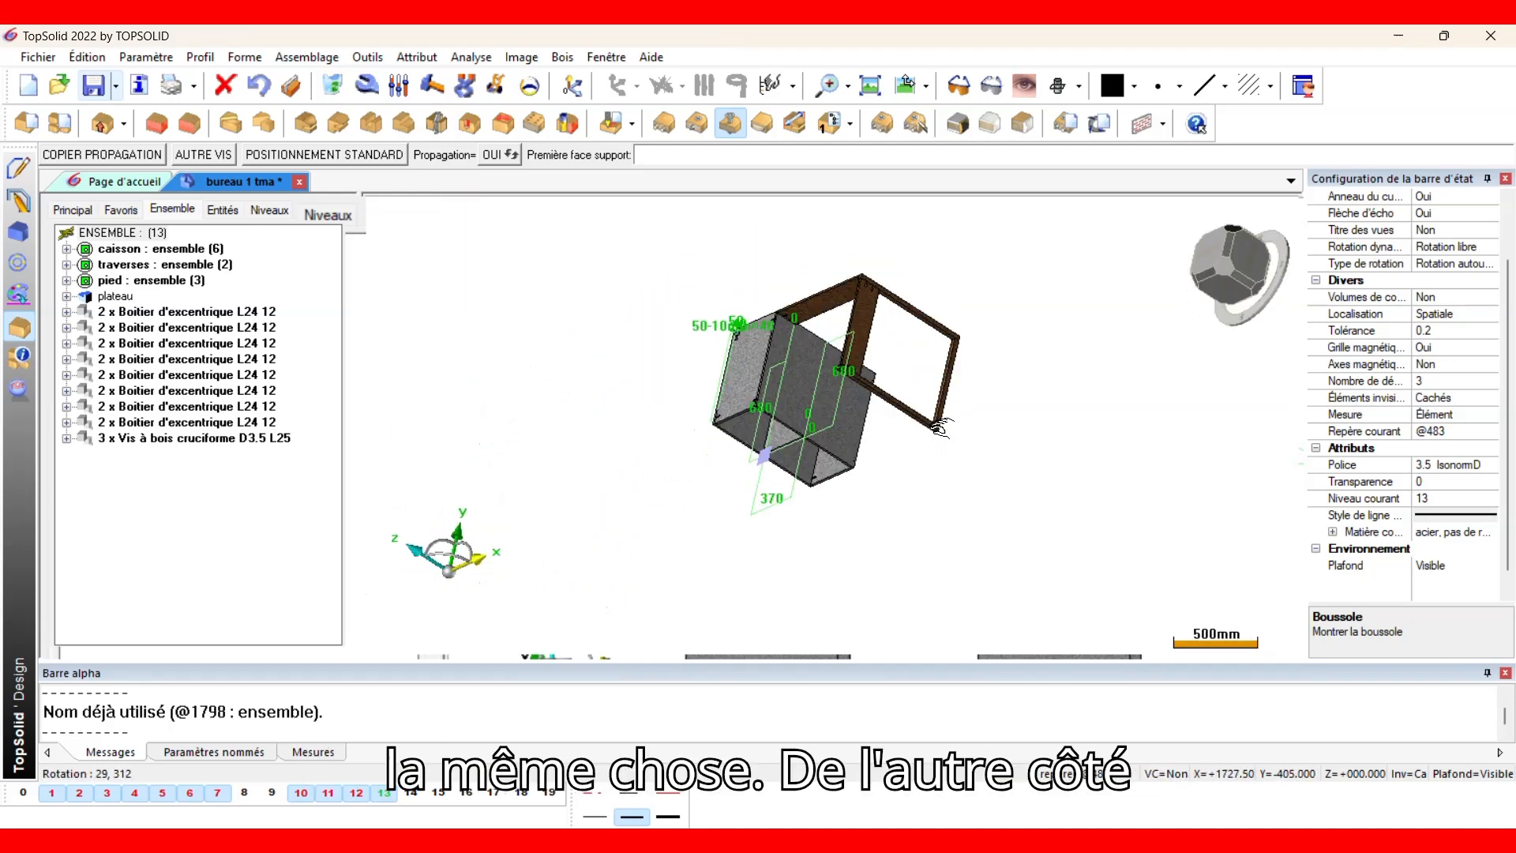
{"action": "scroll", "coordinate": [849, 415], "scroll_direction": "up", "scroll_amount": 5}
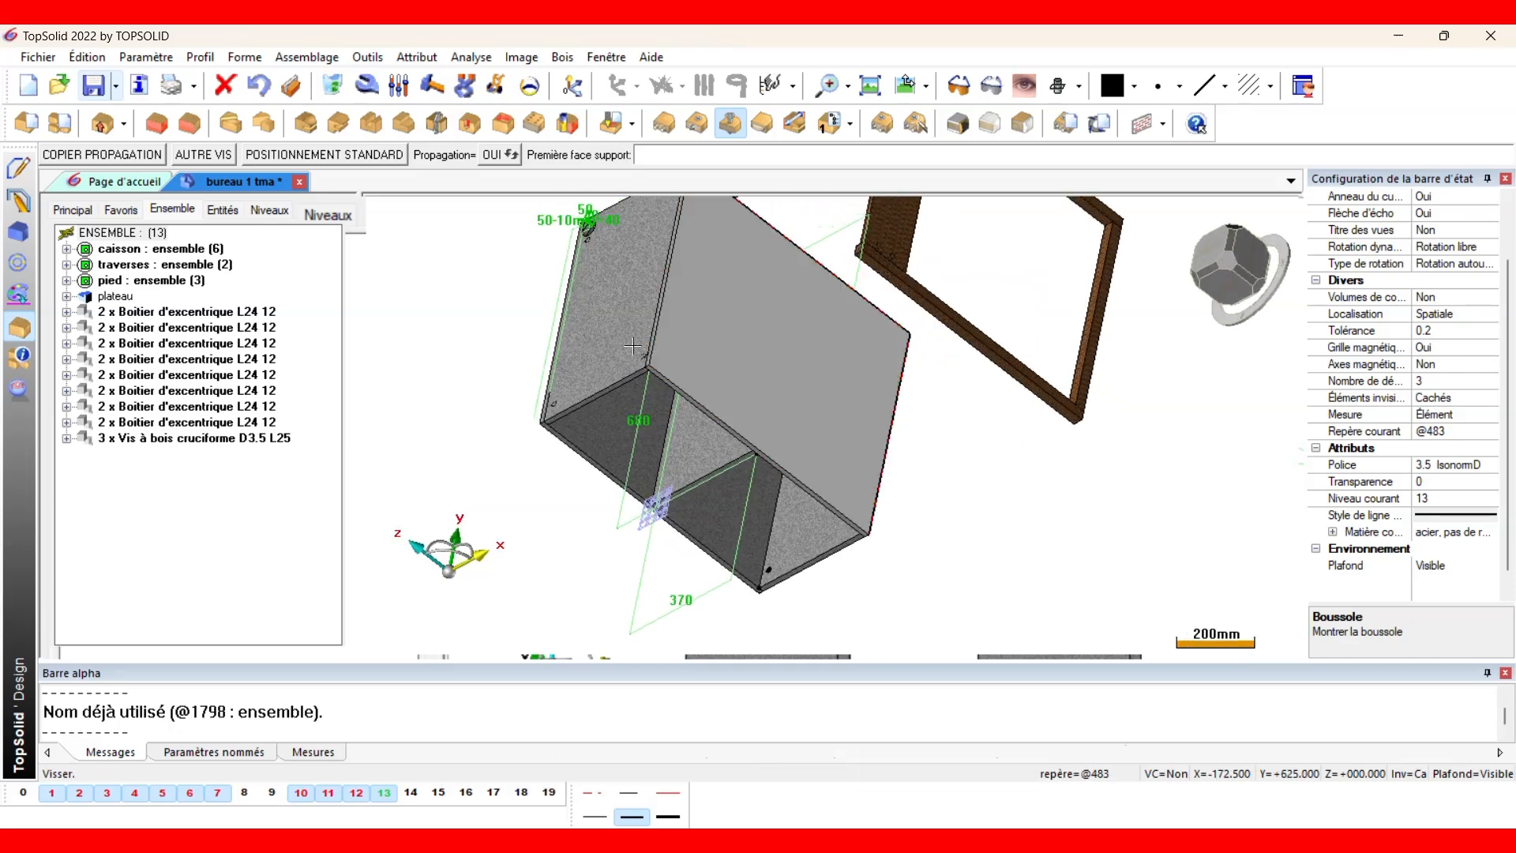
{"action": "left_click", "coordinate": [158, 156]}
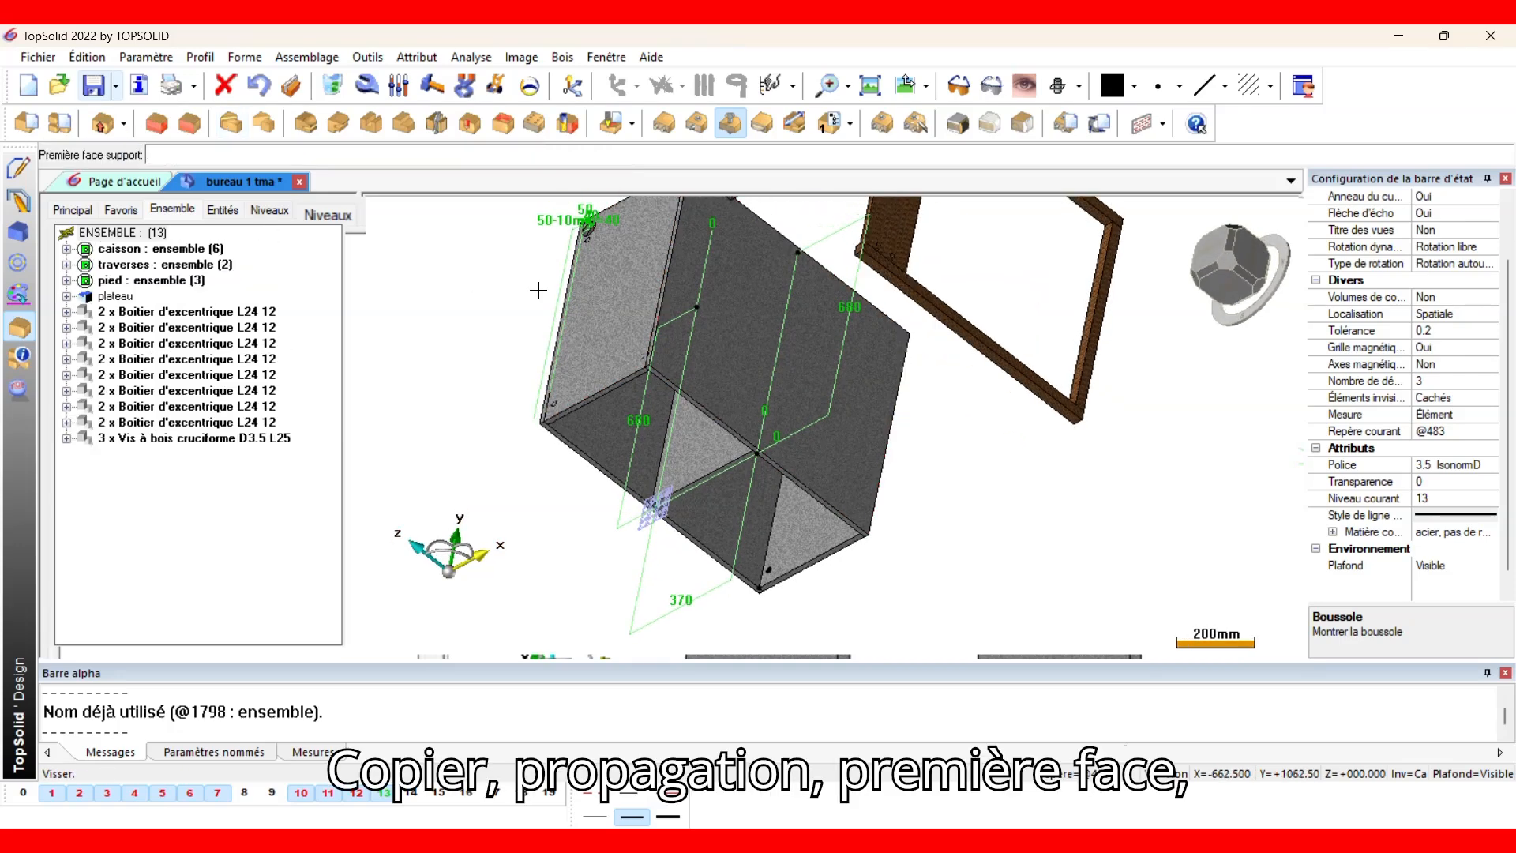
{"action": "left_click", "coordinate": [750, 369]}
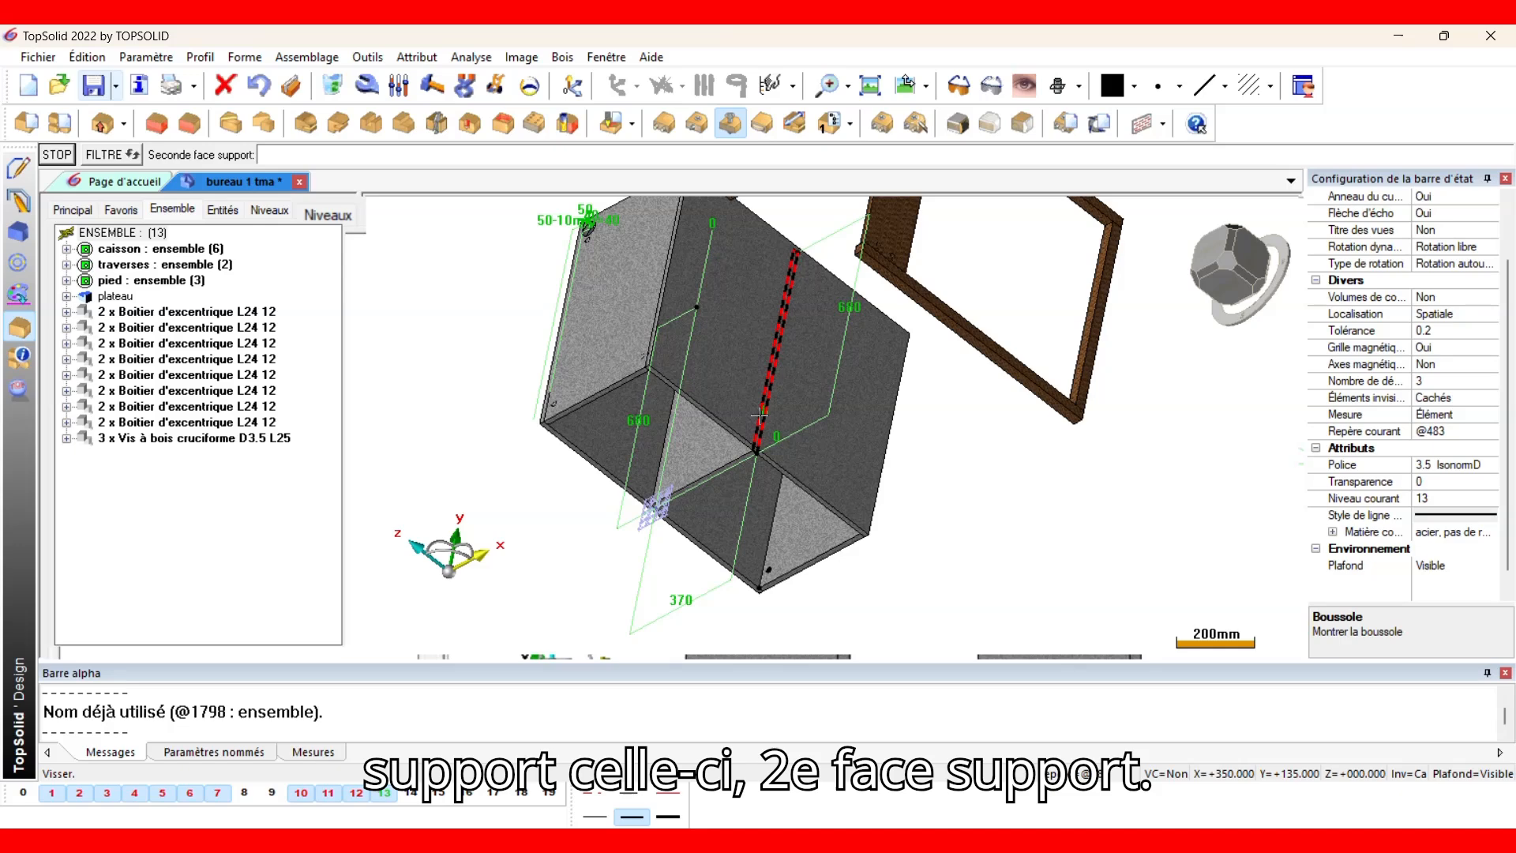
{"action": "scroll", "coordinate": [759, 413], "scroll_direction": "up", "scroll_amount": 3}
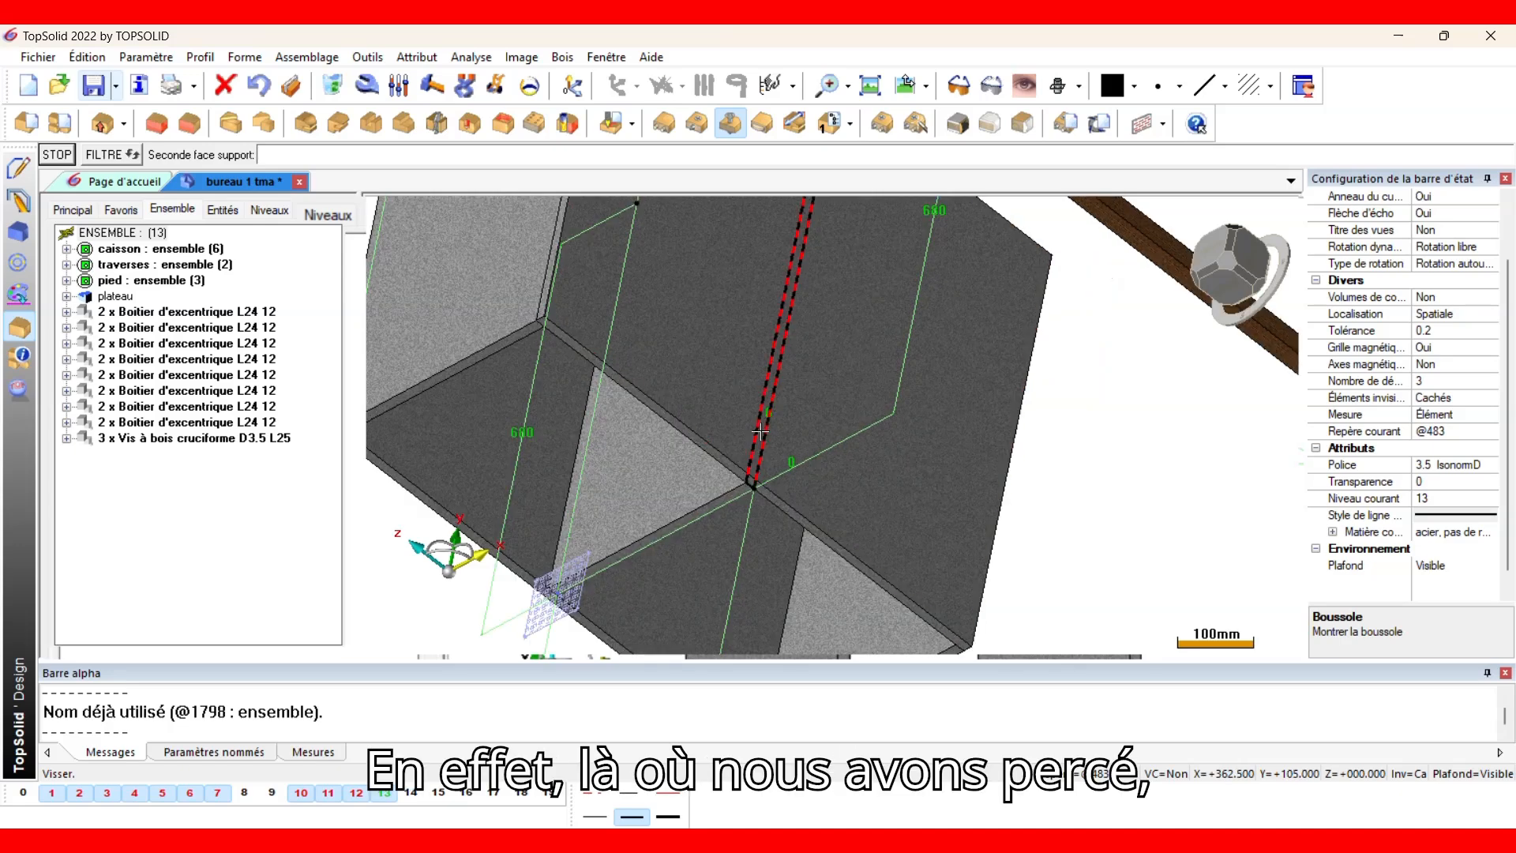
{"action": "left_click", "coordinate": [759, 434]}
{"action": "middle_click_drag", "start_coordinate": [743, 432], "coordinate": [765, 395]}
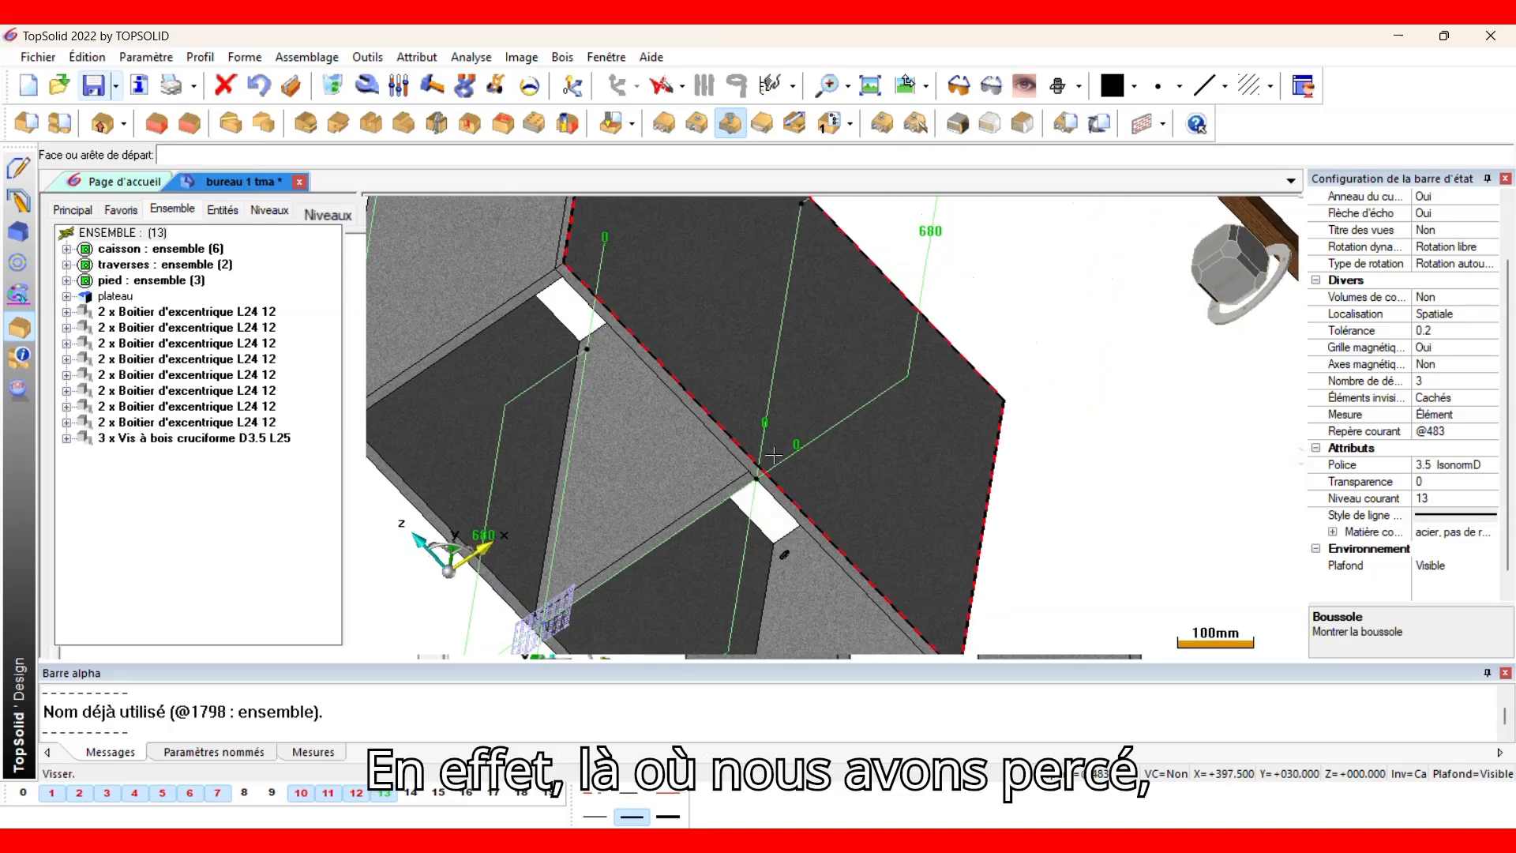
Run the copied screw row from one vertical edge of the caisson side to the opposite edge, with automatic centring.
{"action": "left_click", "coordinate": [764, 468]}
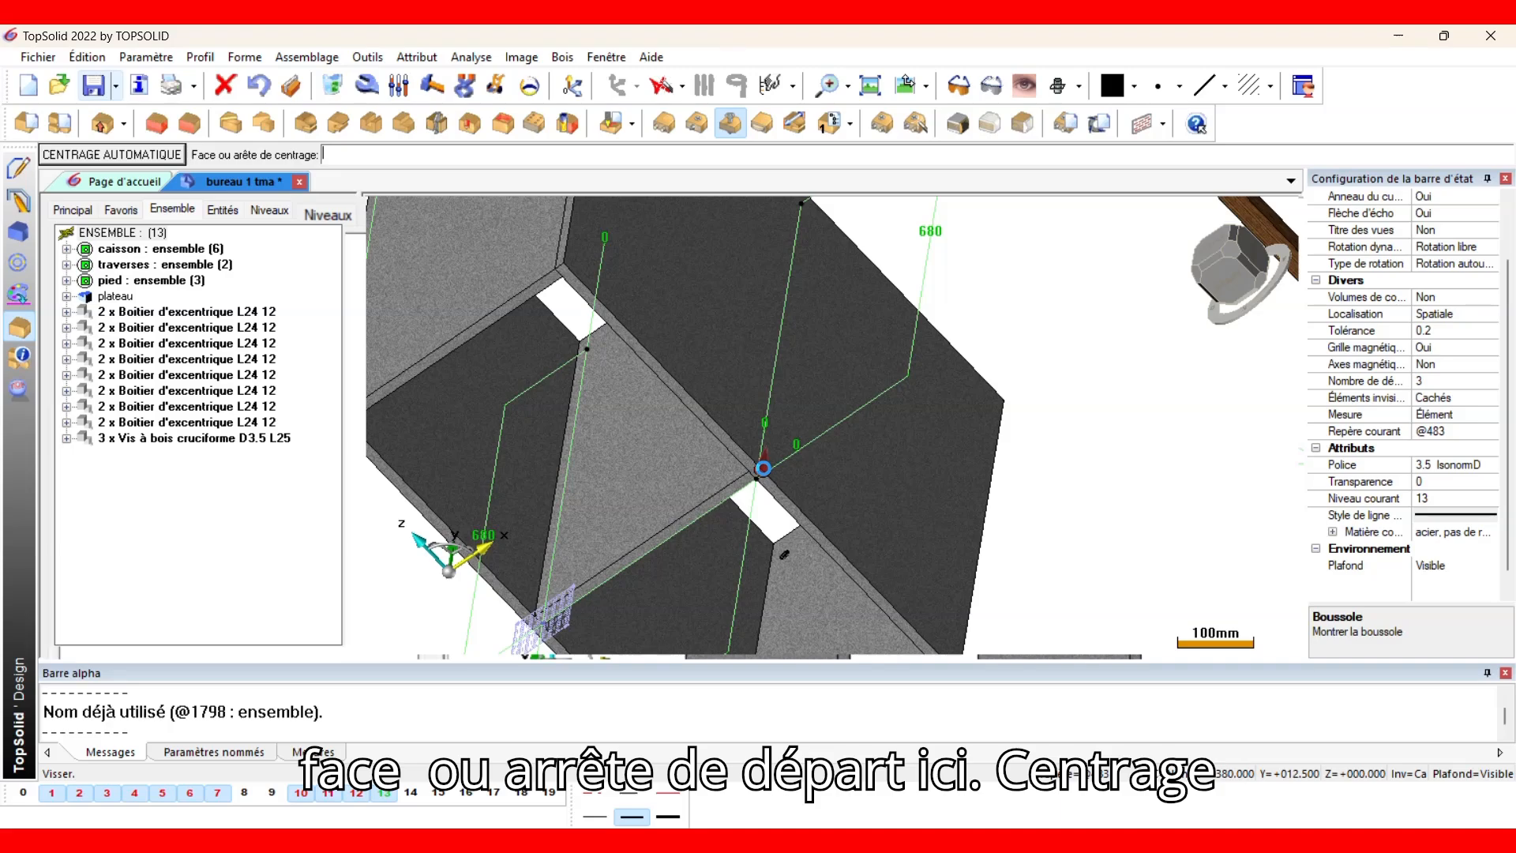
{"action": "left_click", "coordinate": [131, 155]}
{"action": "middle_click_drag", "start_coordinate": [788, 325], "coordinate": [608, 369]}
{"action": "left_click", "coordinate": [950, 309]}
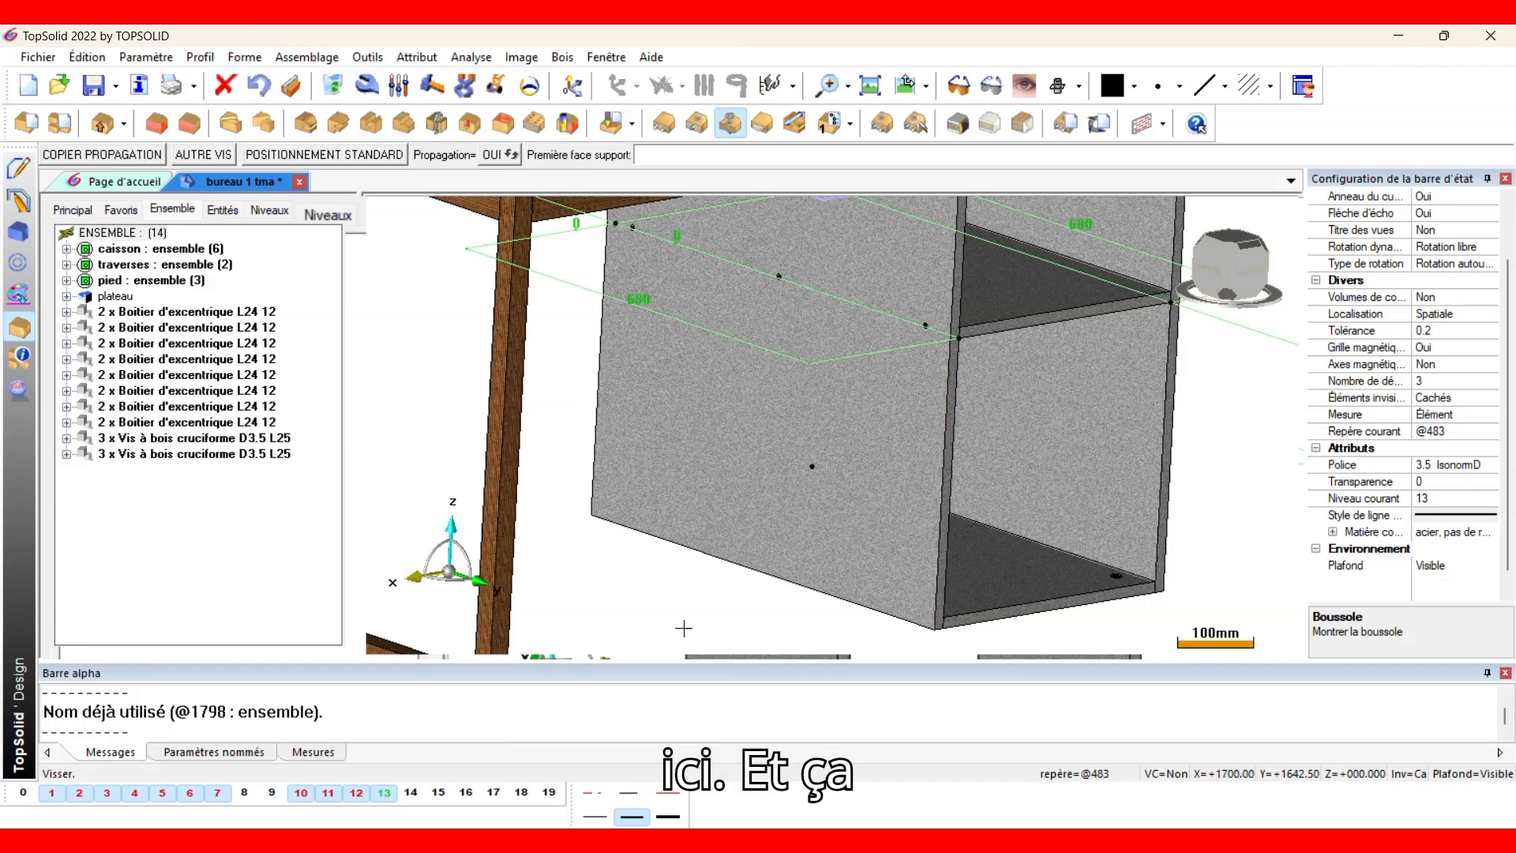
Fit the whole desk in view and turn on level 8 to display the desktop.
{"action": "scroll", "coordinate": [885, 392], "scroll_direction": "down", "scroll_amount": 3}
{"action": "middle_click_drag", "start_coordinate": [885, 391], "coordinate": [1090, 379]}
{"action": "middle_click_drag", "start_coordinate": [653, 301], "coordinate": [714, 305]}
{"action": "scroll", "coordinate": [714, 306], "scroll_direction": "down", "scroll_amount": 2}
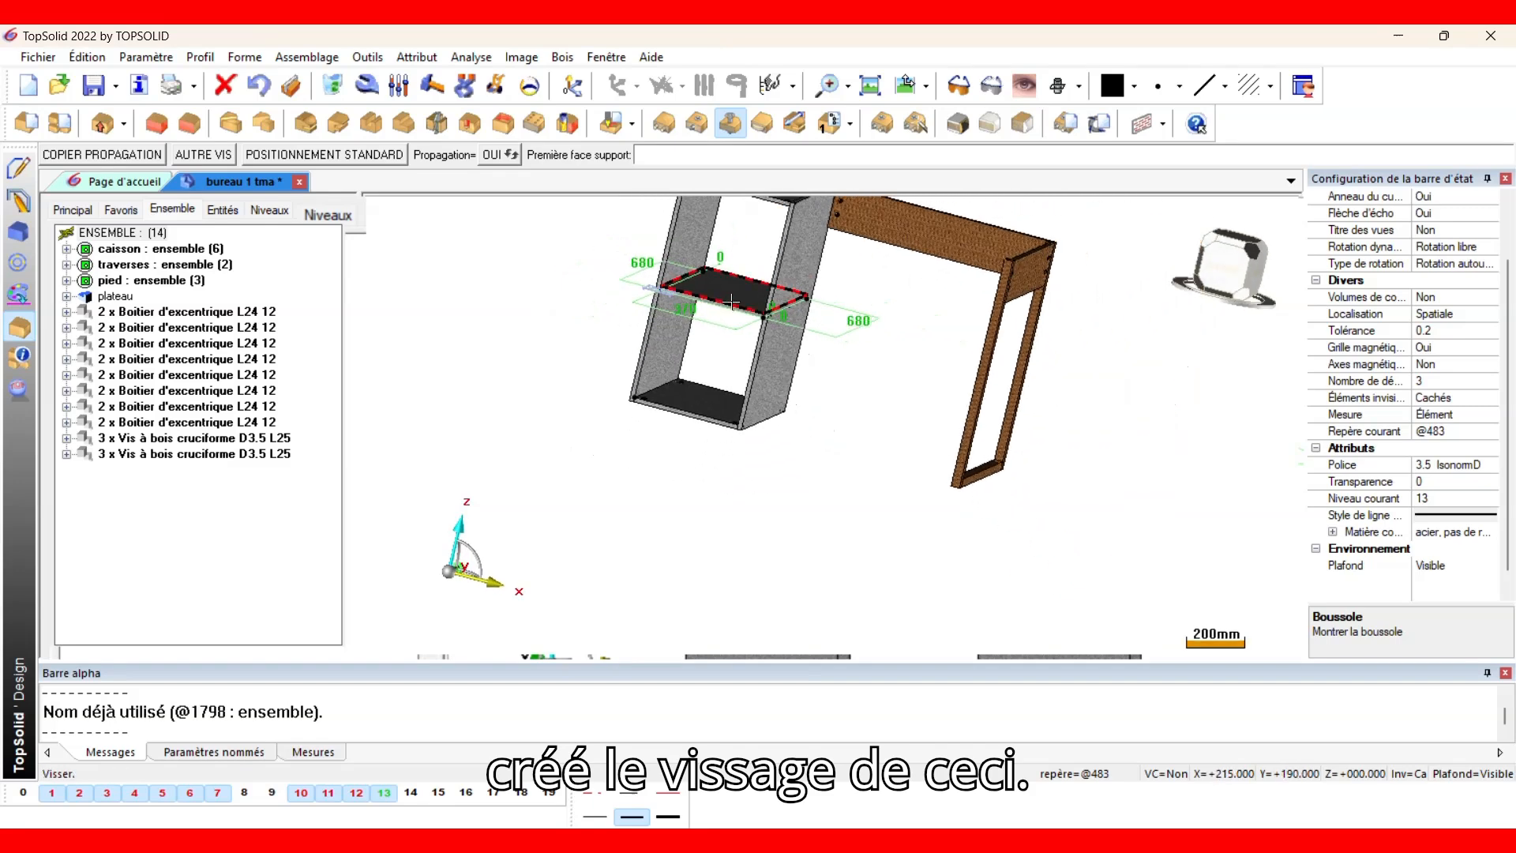
{"action": "left_click", "coordinate": [869, 86]}
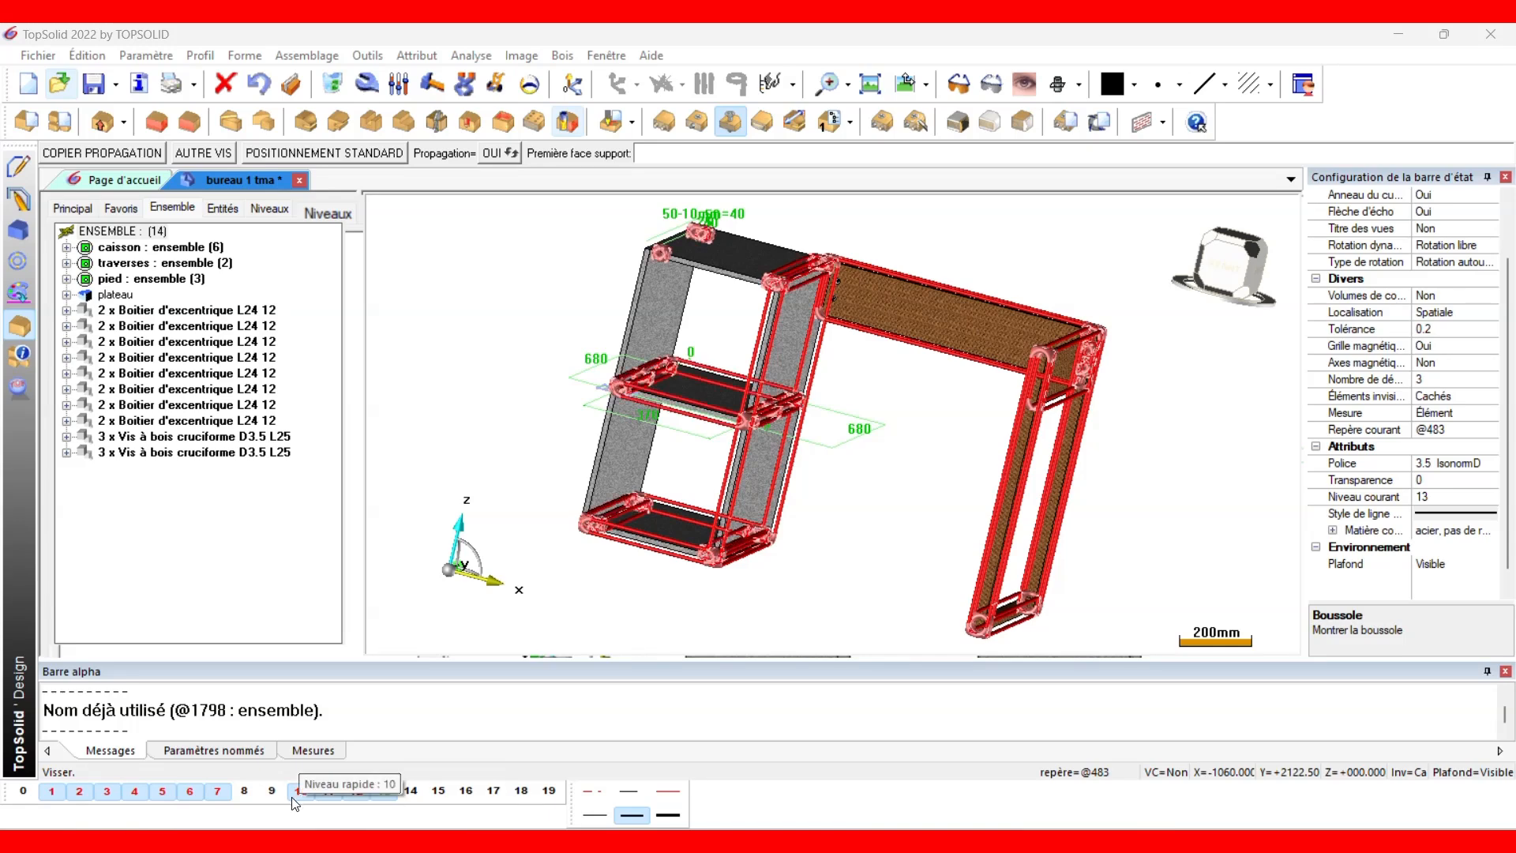
{"action": "left_click", "coordinate": [245, 794]}
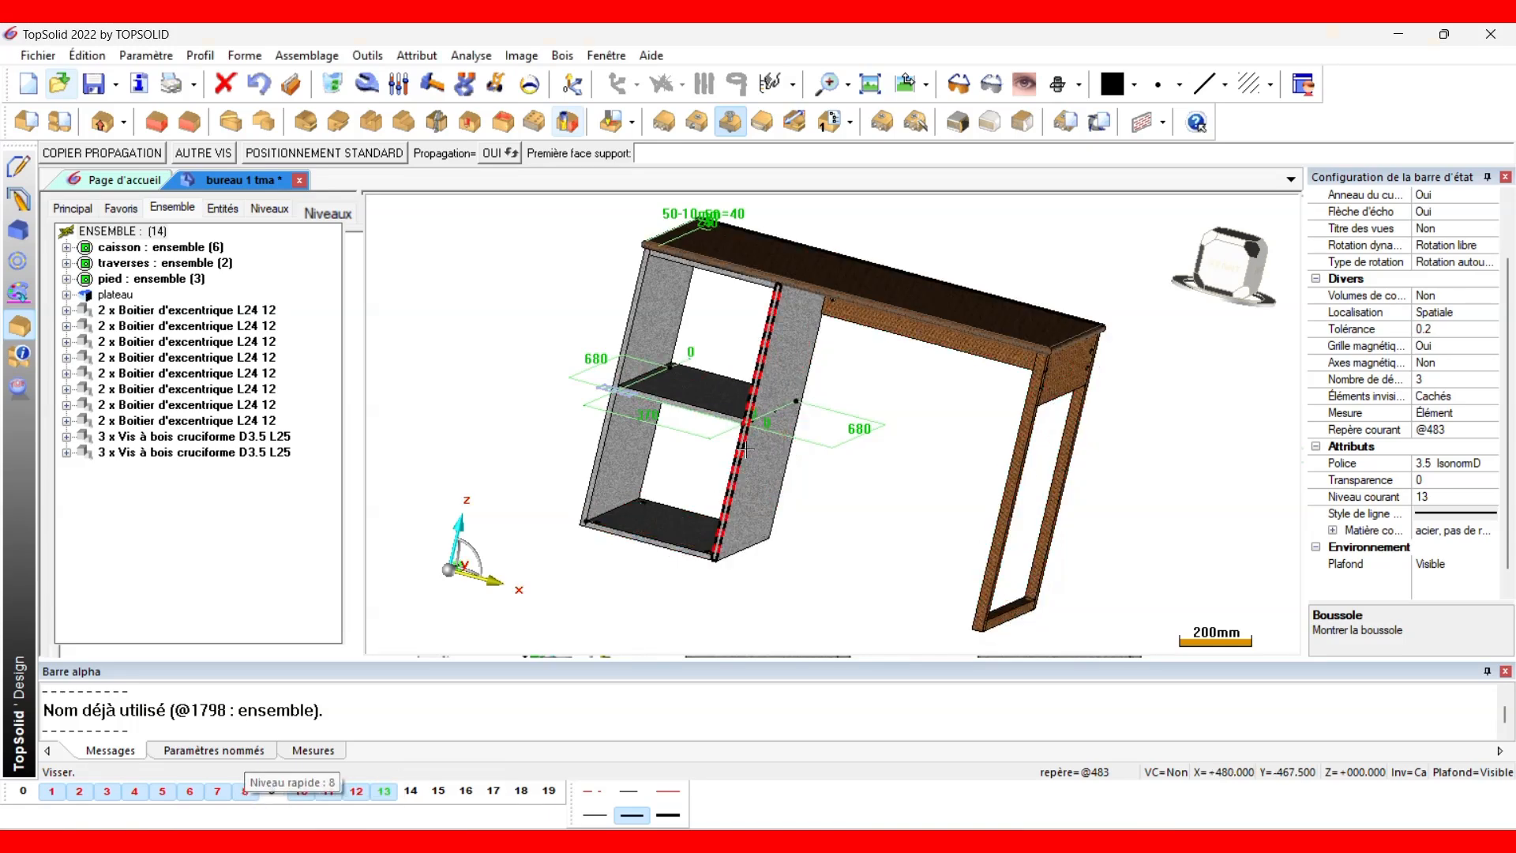
Start dowelling with a Tourillon bois, code D6 L25, on the contact face between the outer caisson side and the desktop.
{"action": "scroll", "coordinate": [758, 416], "scroll_direction": "down", "scroll_amount": 3}
{"action": "middle_click_drag", "start_coordinate": [758, 415], "coordinate": [590, 432]}
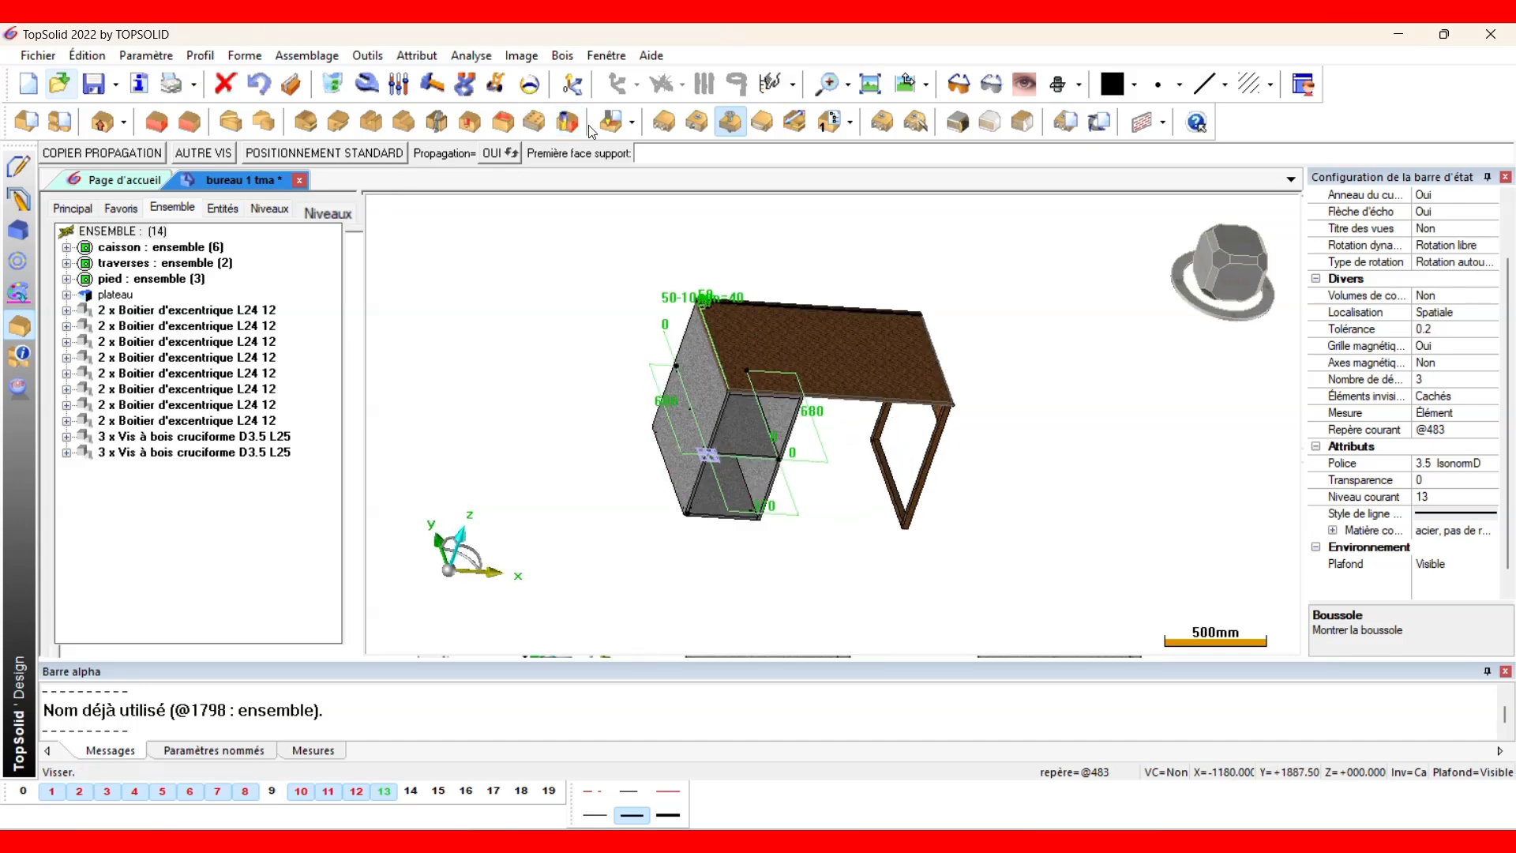
{"action": "left_click", "coordinate": [655, 129]}
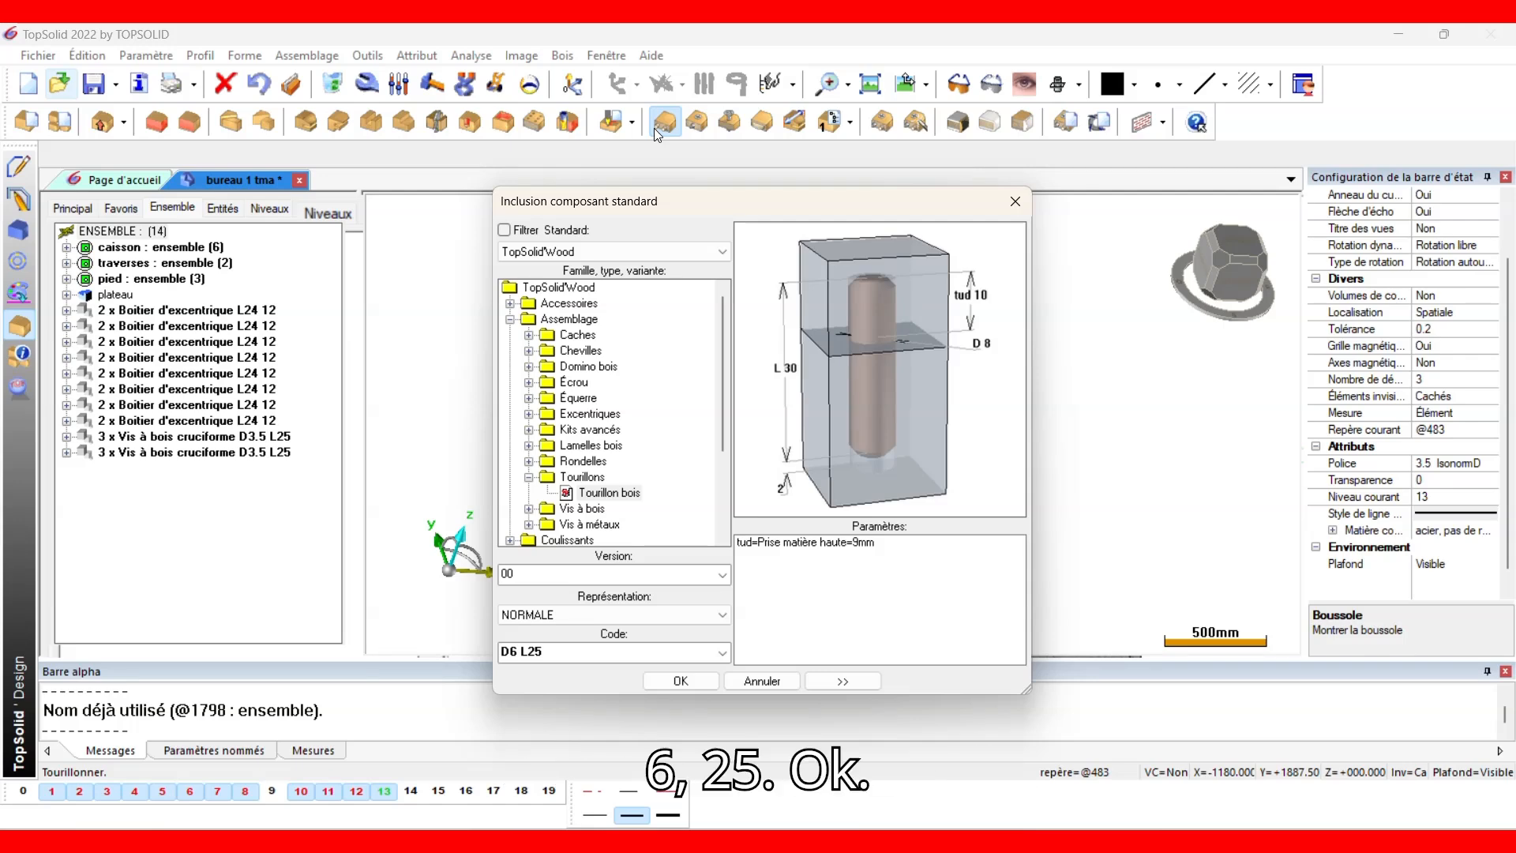
{"action": "left_click", "coordinate": [681, 681]}
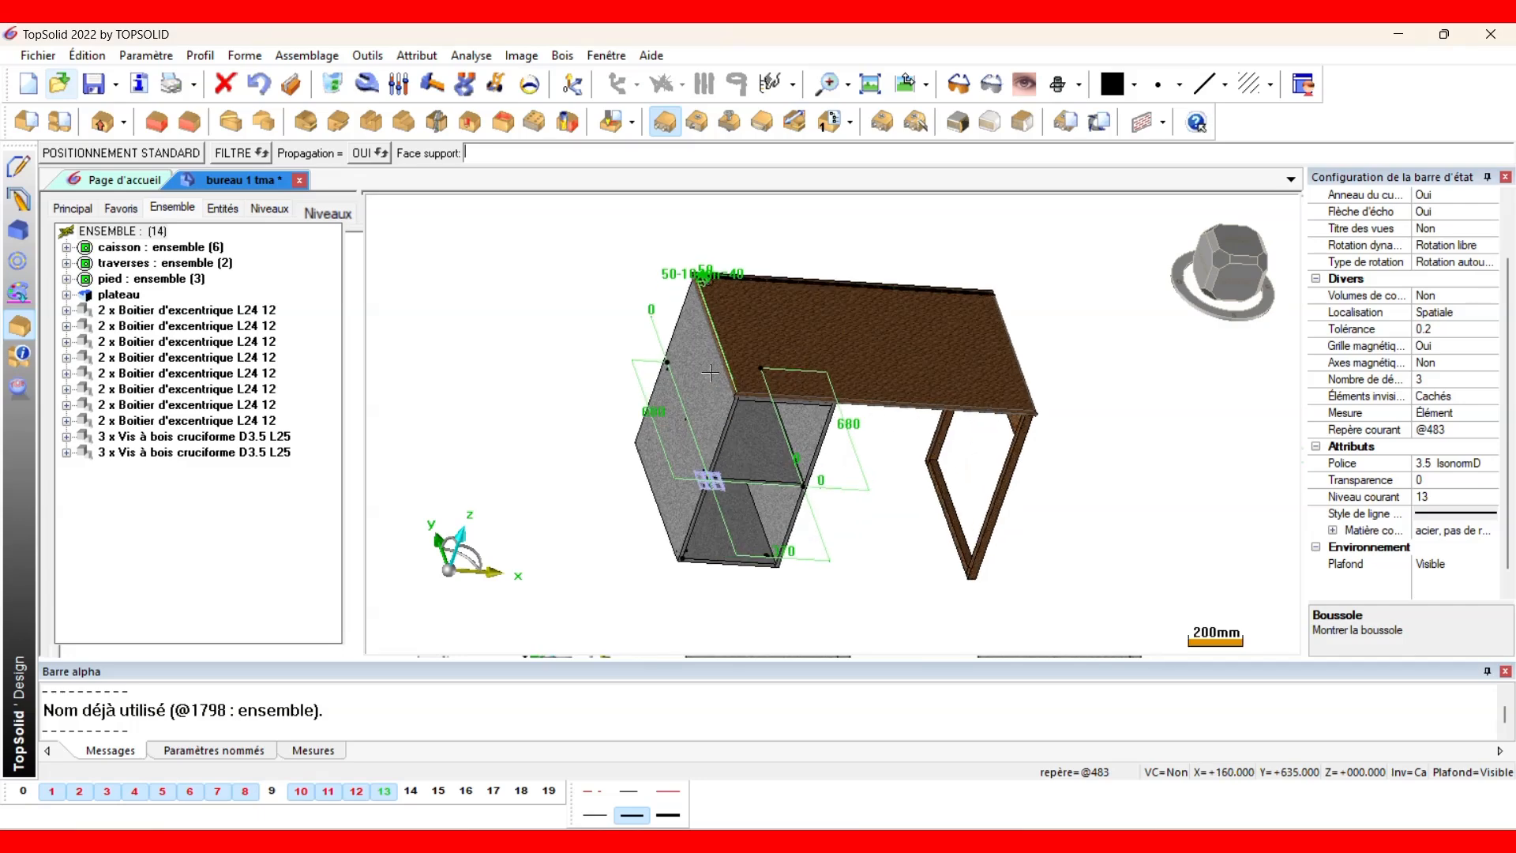
{"action": "scroll", "coordinate": [705, 404], "scroll_direction": "up", "scroll_amount": 5}
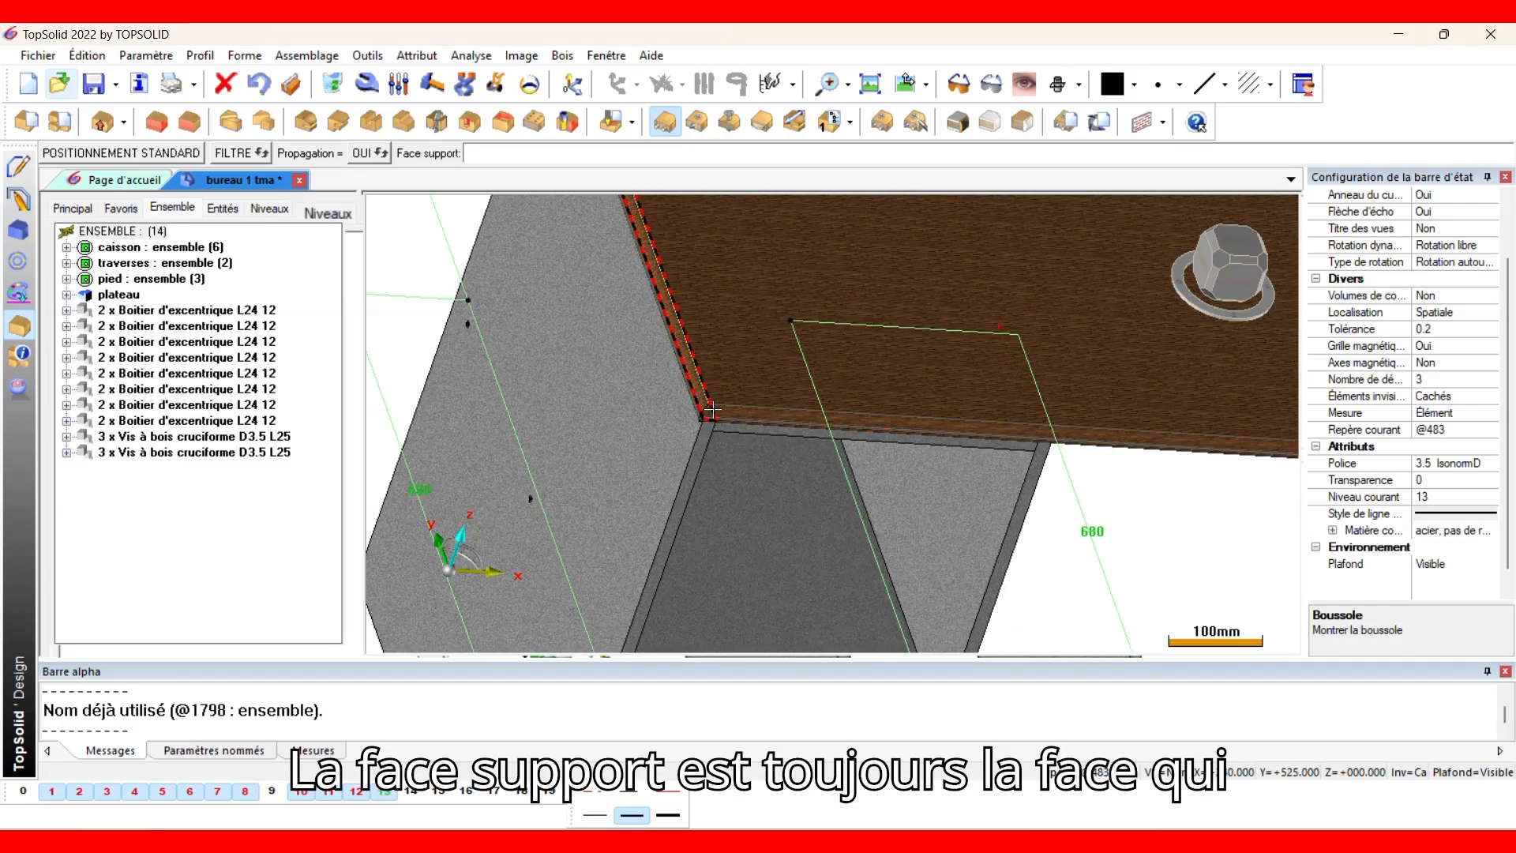
{"action": "scroll", "coordinate": [705, 406], "scroll_direction": "up", "scroll_amount": 3}
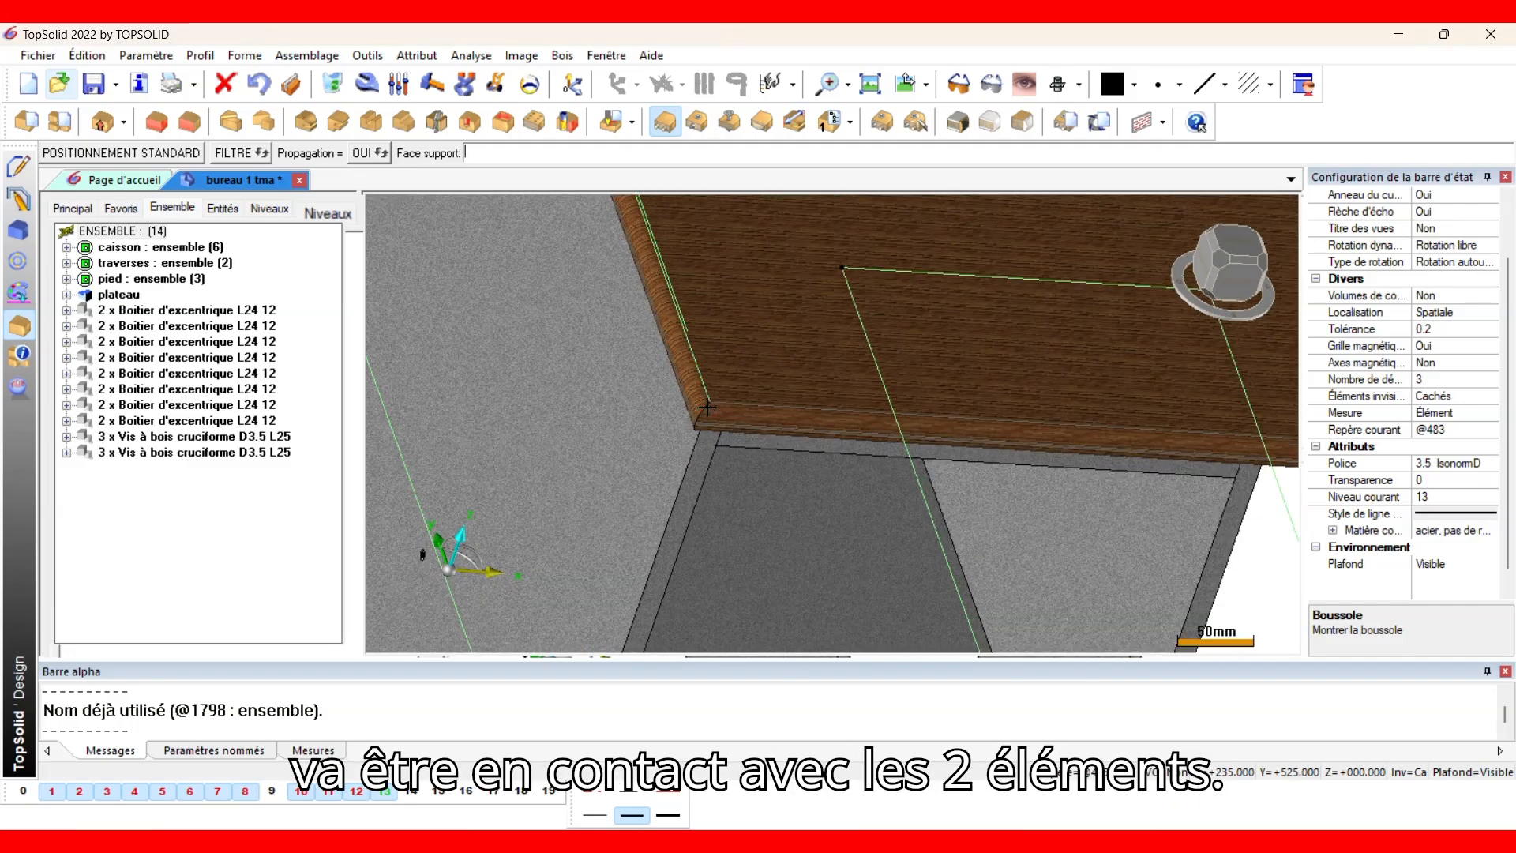
{"action": "left_click", "coordinate": [707, 414]}
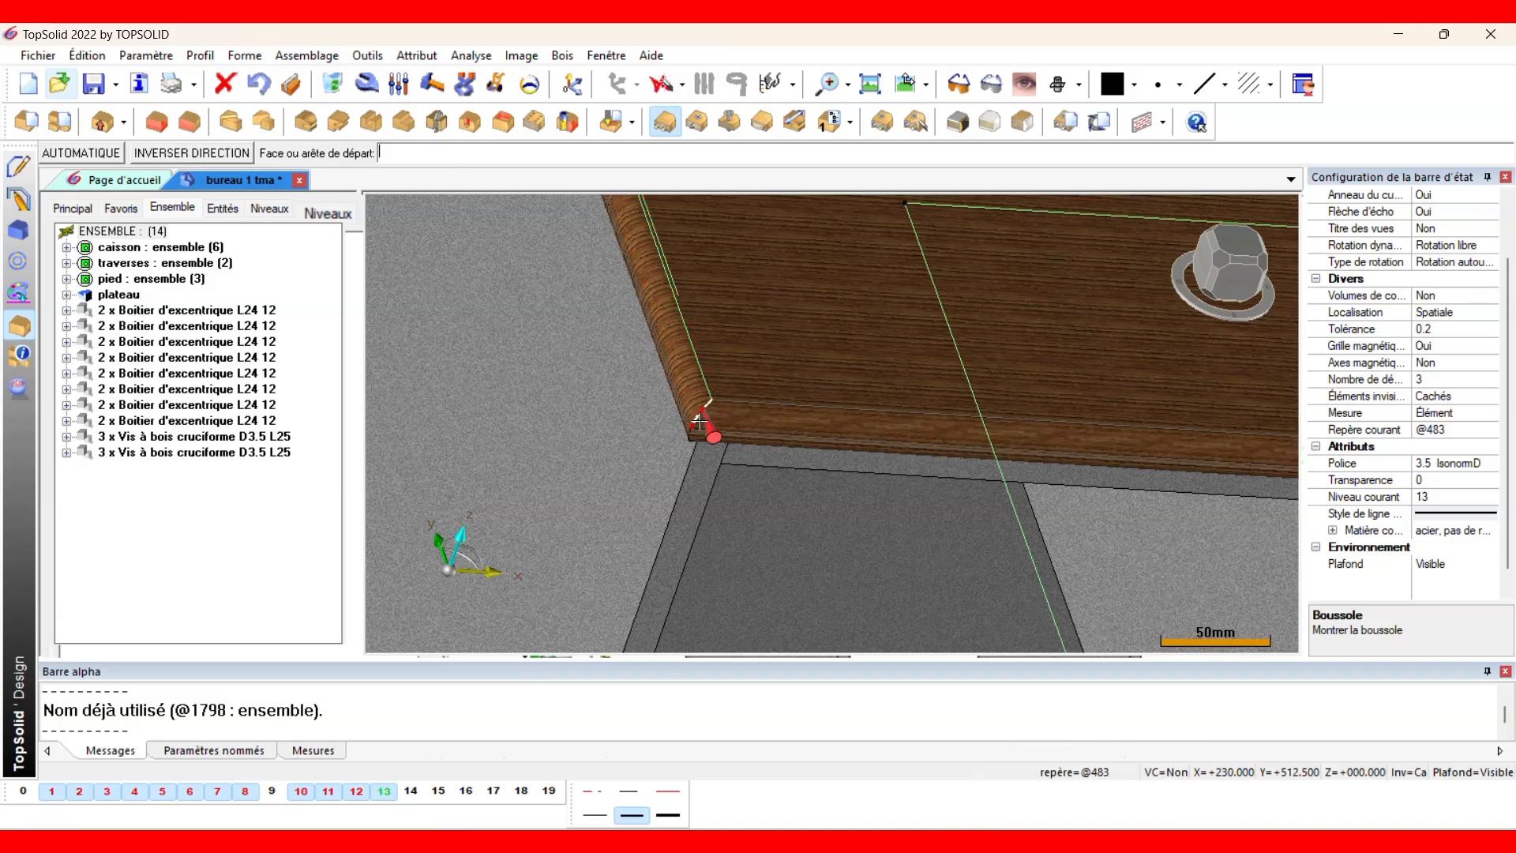
{"action": "scroll", "coordinate": [706, 428], "scroll_direction": "up", "scroll_amount": 2}
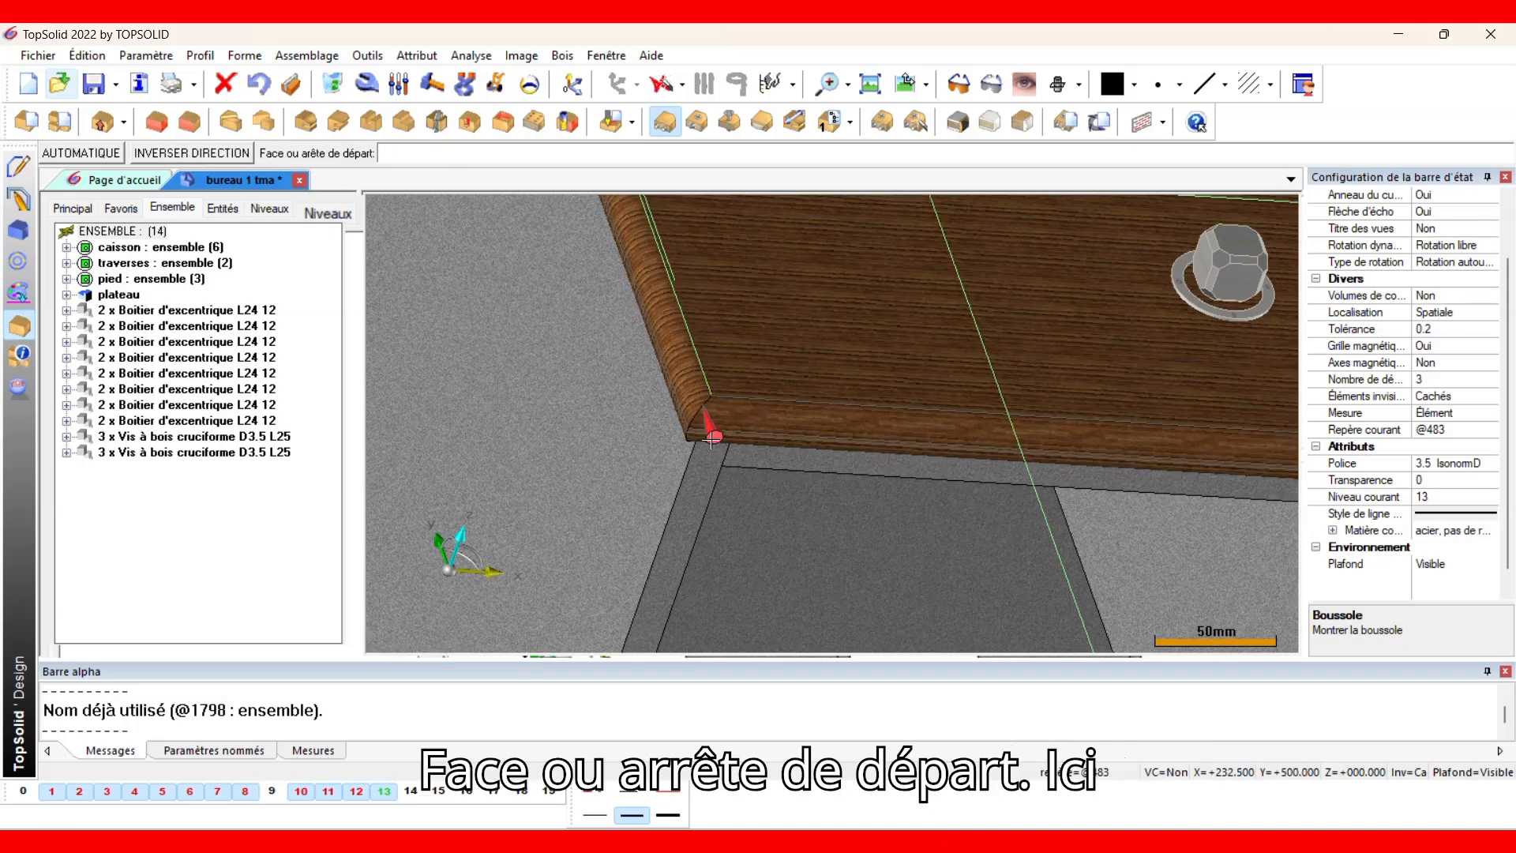
{"action": "left_click", "coordinate": [712, 432]}
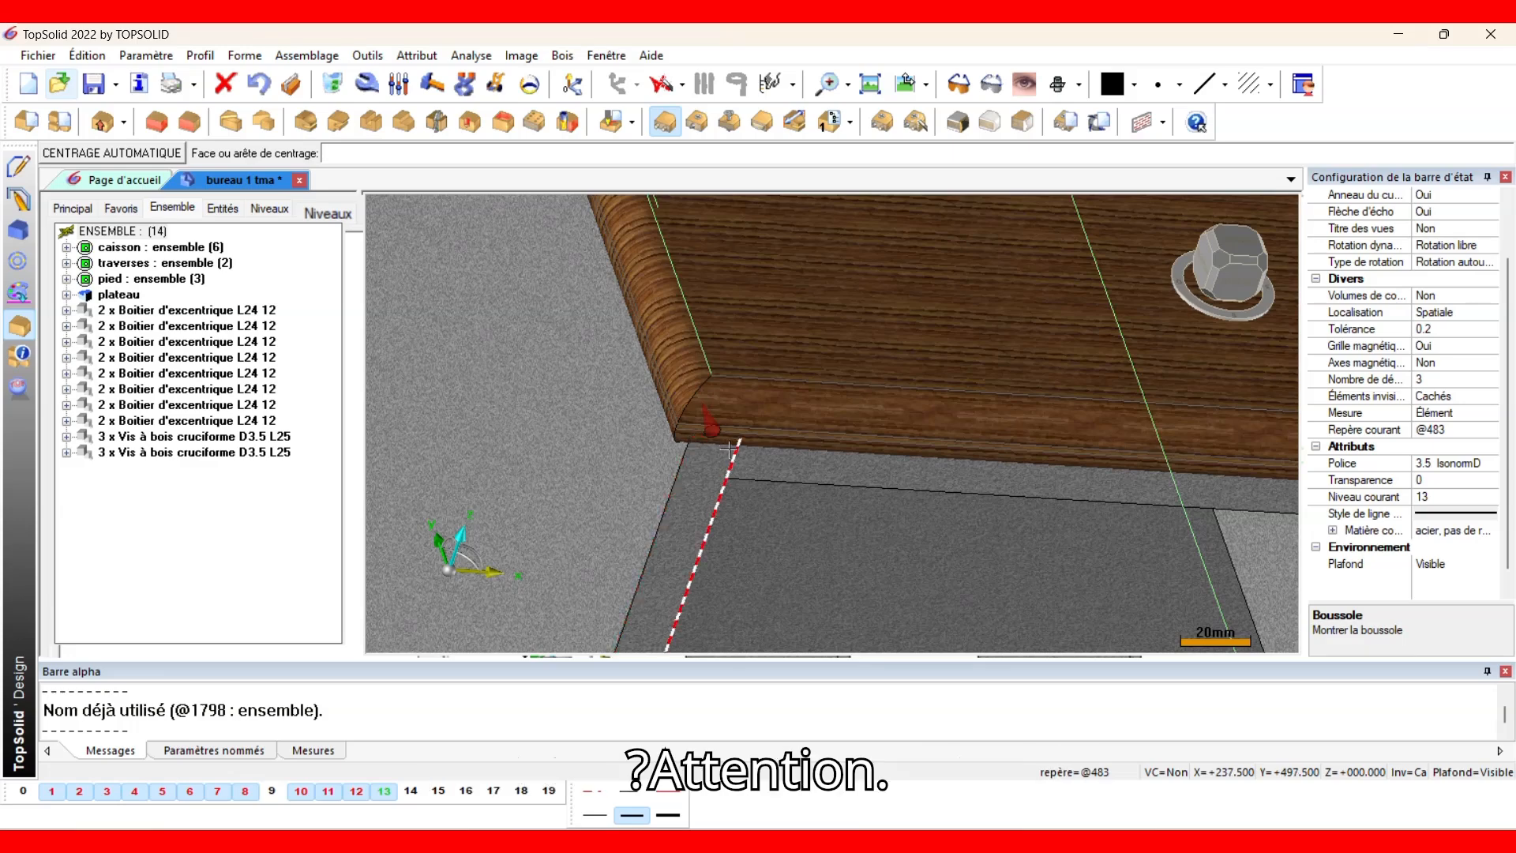
{"action": "scroll", "coordinate": [699, 472], "scroll_direction": "down", "scroll_amount": 1}
{"action": "middle_click_drag", "start_coordinate": [699, 469], "coordinate": [703, 379]}
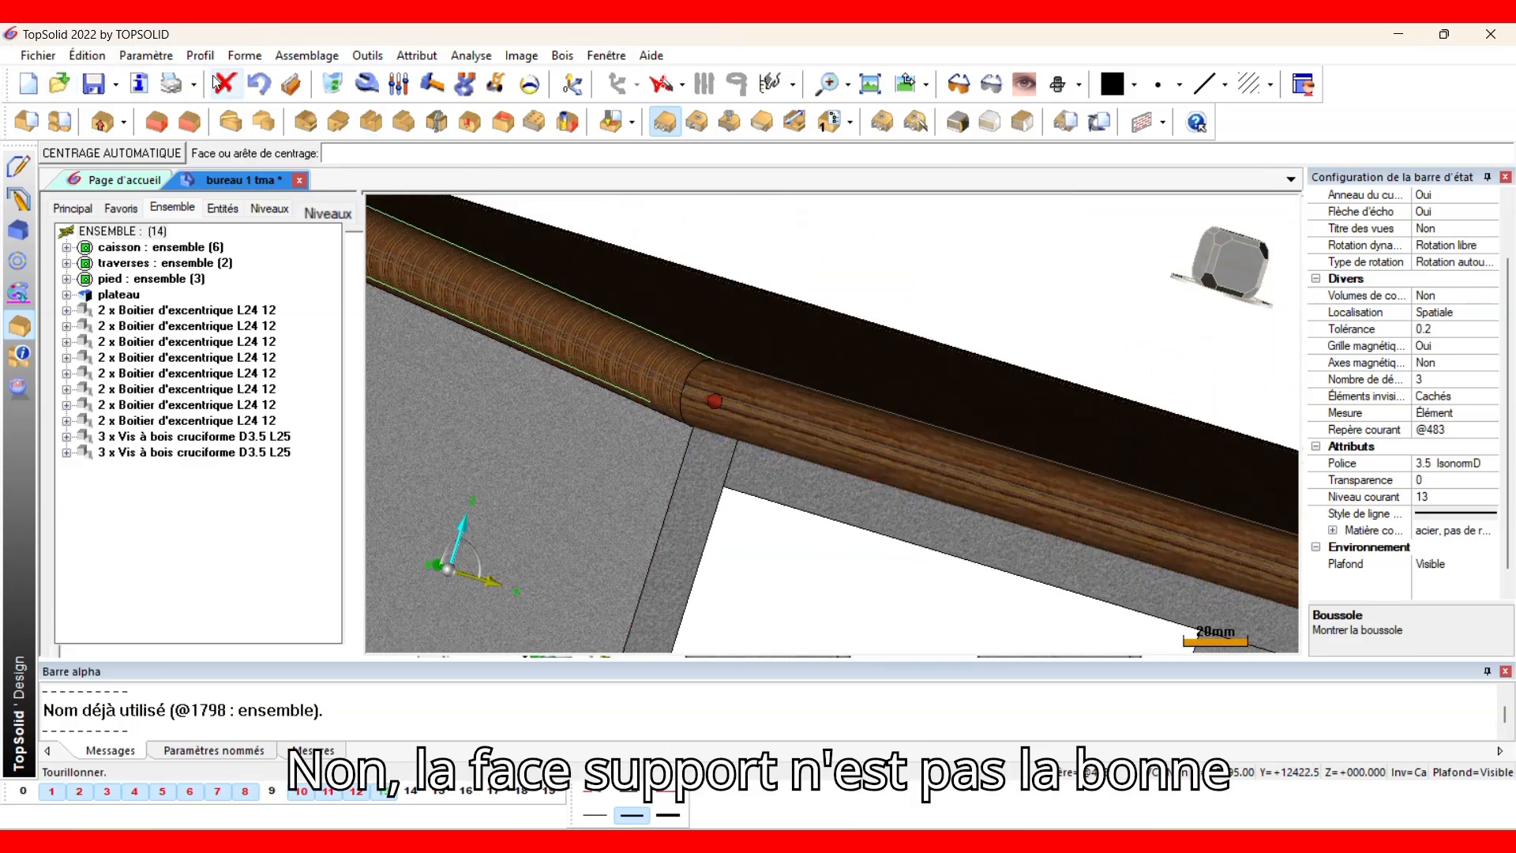
{"action": "left_click", "coordinate": [265, 86]}
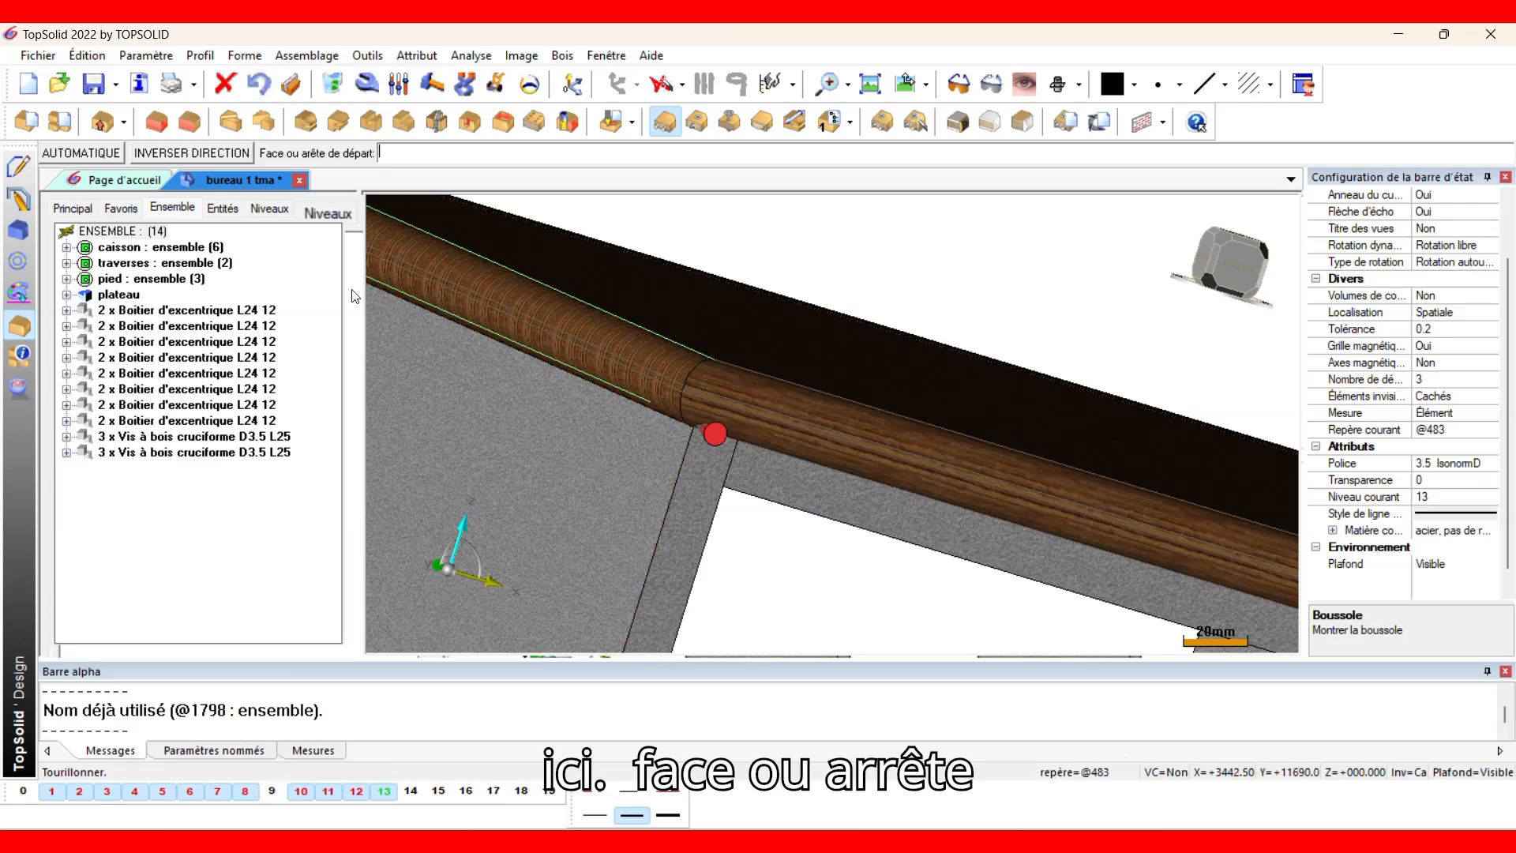
Run the dowel row from one end edge of the caisson side's top face to the opposite end edge, with automatic centring.
{"action": "scroll", "coordinate": [729, 415], "scroll_direction": "up", "scroll_amount": 1}
{"action": "left_click", "coordinate": [728, 415]}
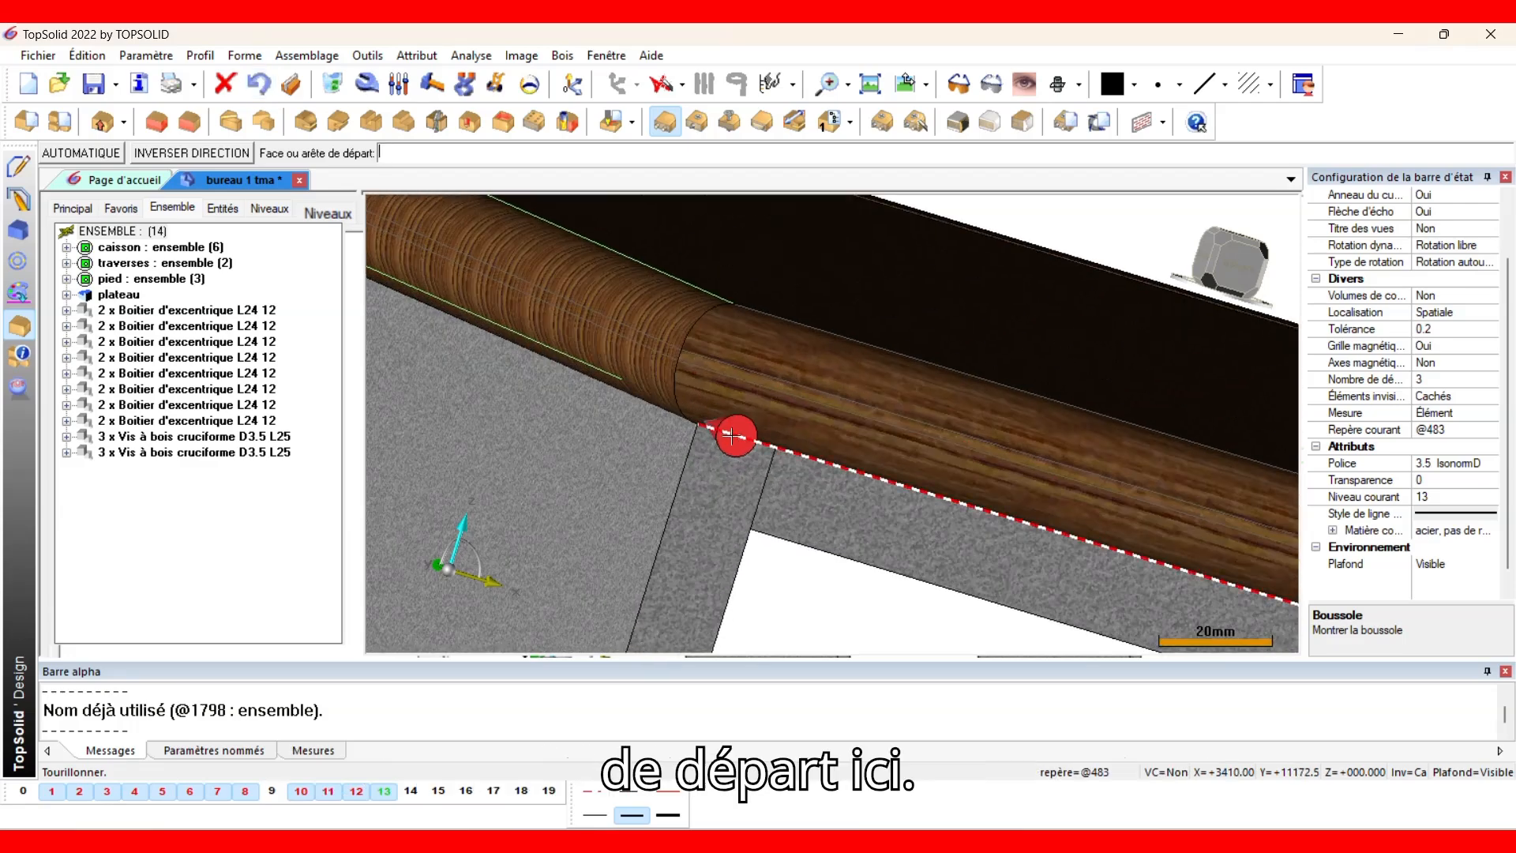
{"action": "scroll", "coordinate": [678, 446], "scroll_direction": "down", "scroll_amount": 1}
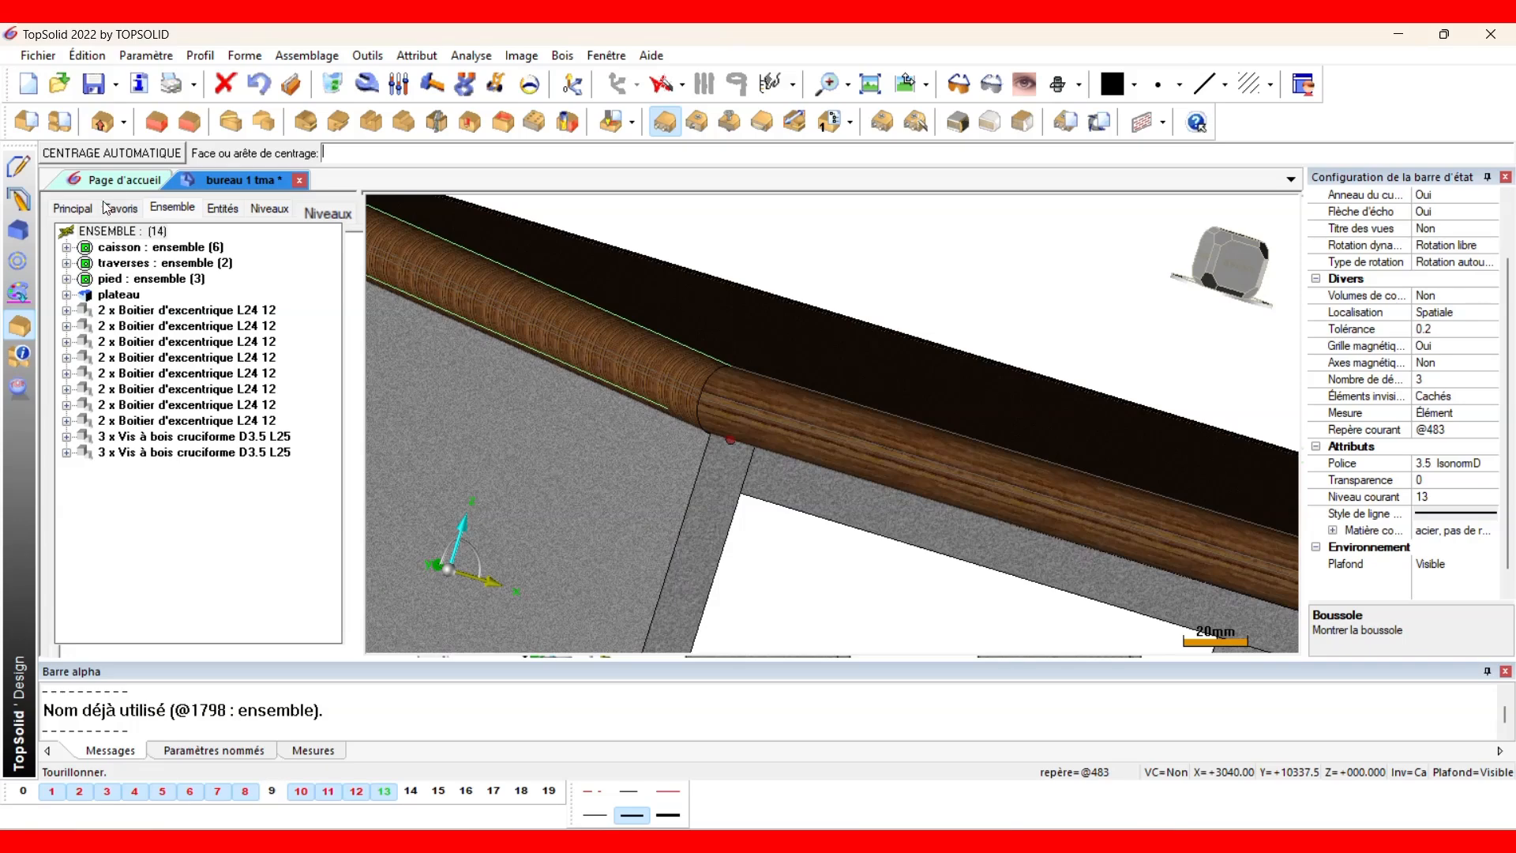
{"action": "left_click", "coordinate": [124, 155]}
{"action": "scroll", "coordinate": [543, 523], "scroll_direction": "down", "scroll_amount": 4}
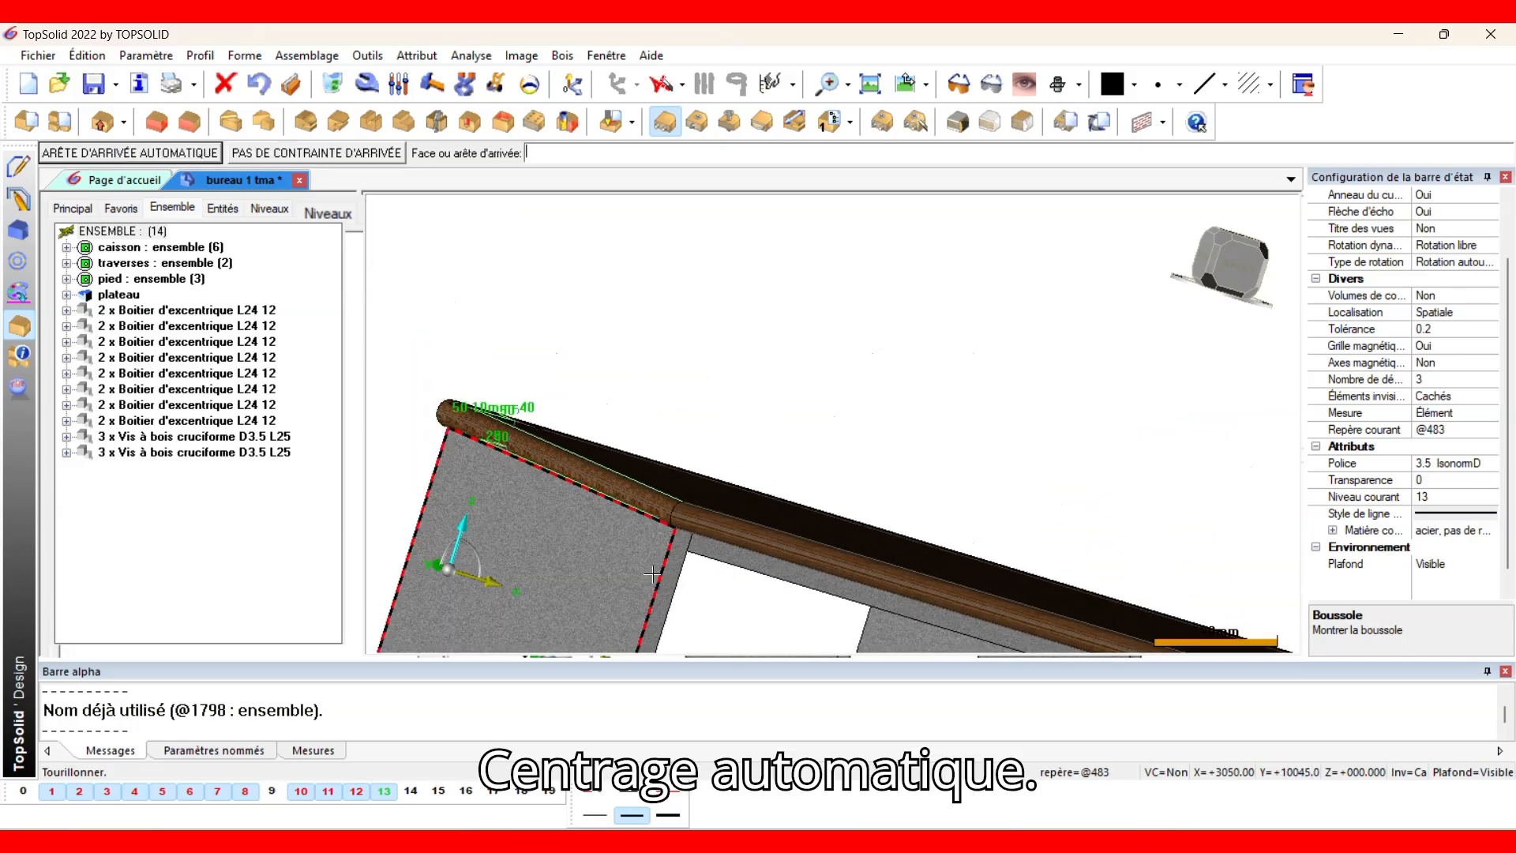
{"action": "middle_click_drag", "start_coordinate": [544, 523], "coordinate": [729, 549]}
{"action": "scroll", "coordinate": [661, 537], "scroll_direction": "down", "scroll_amount": 3}
{"action": "scroll", "coordinate": [653, 482], "scroll_direction": "up", "scroll_amount": 5}
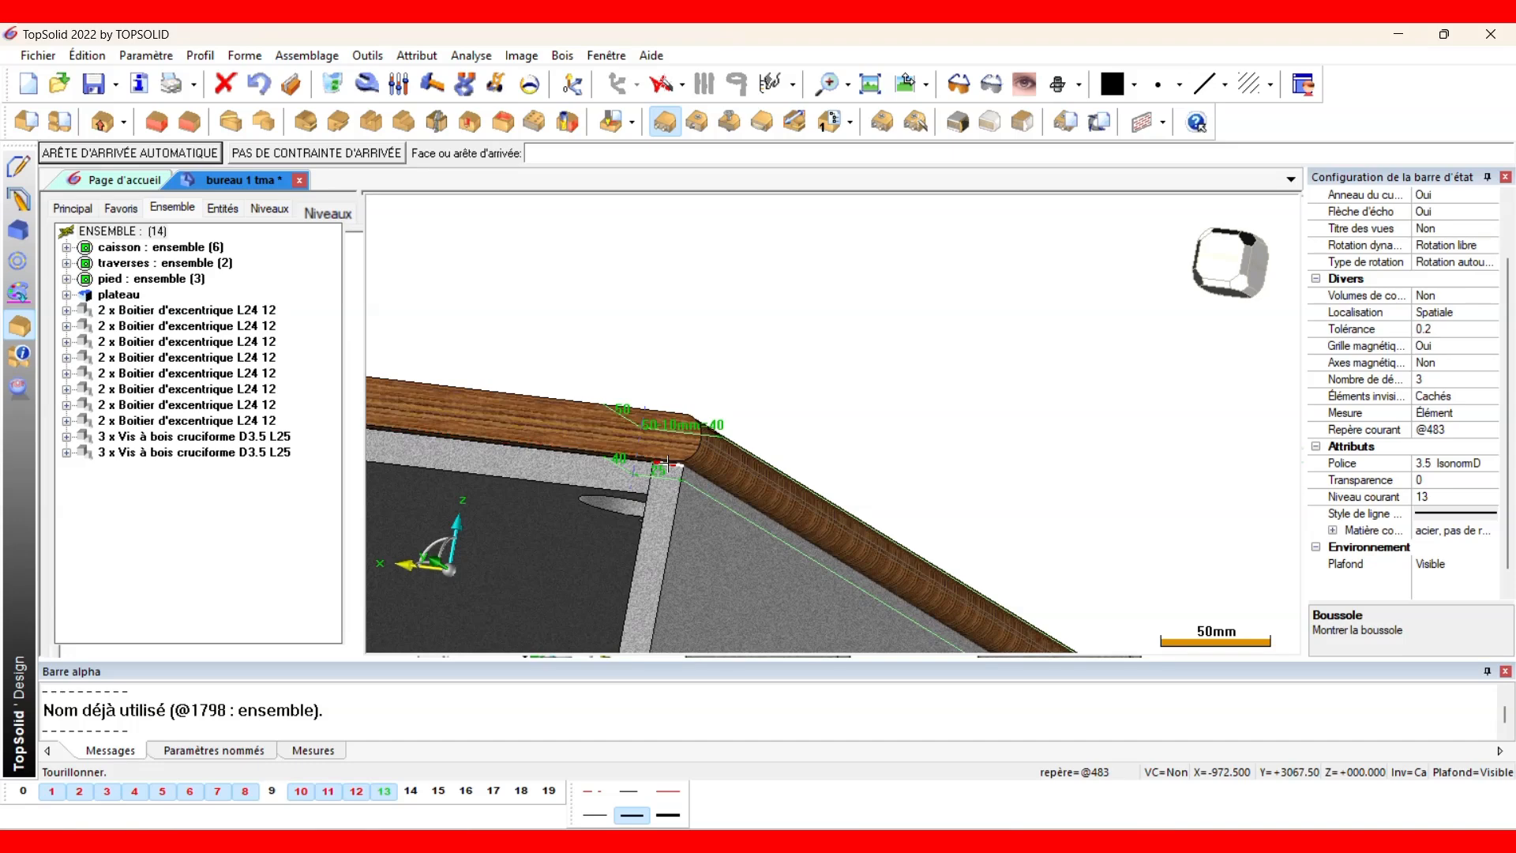
{"action": "left_click", "coordinate": [667, 462]}
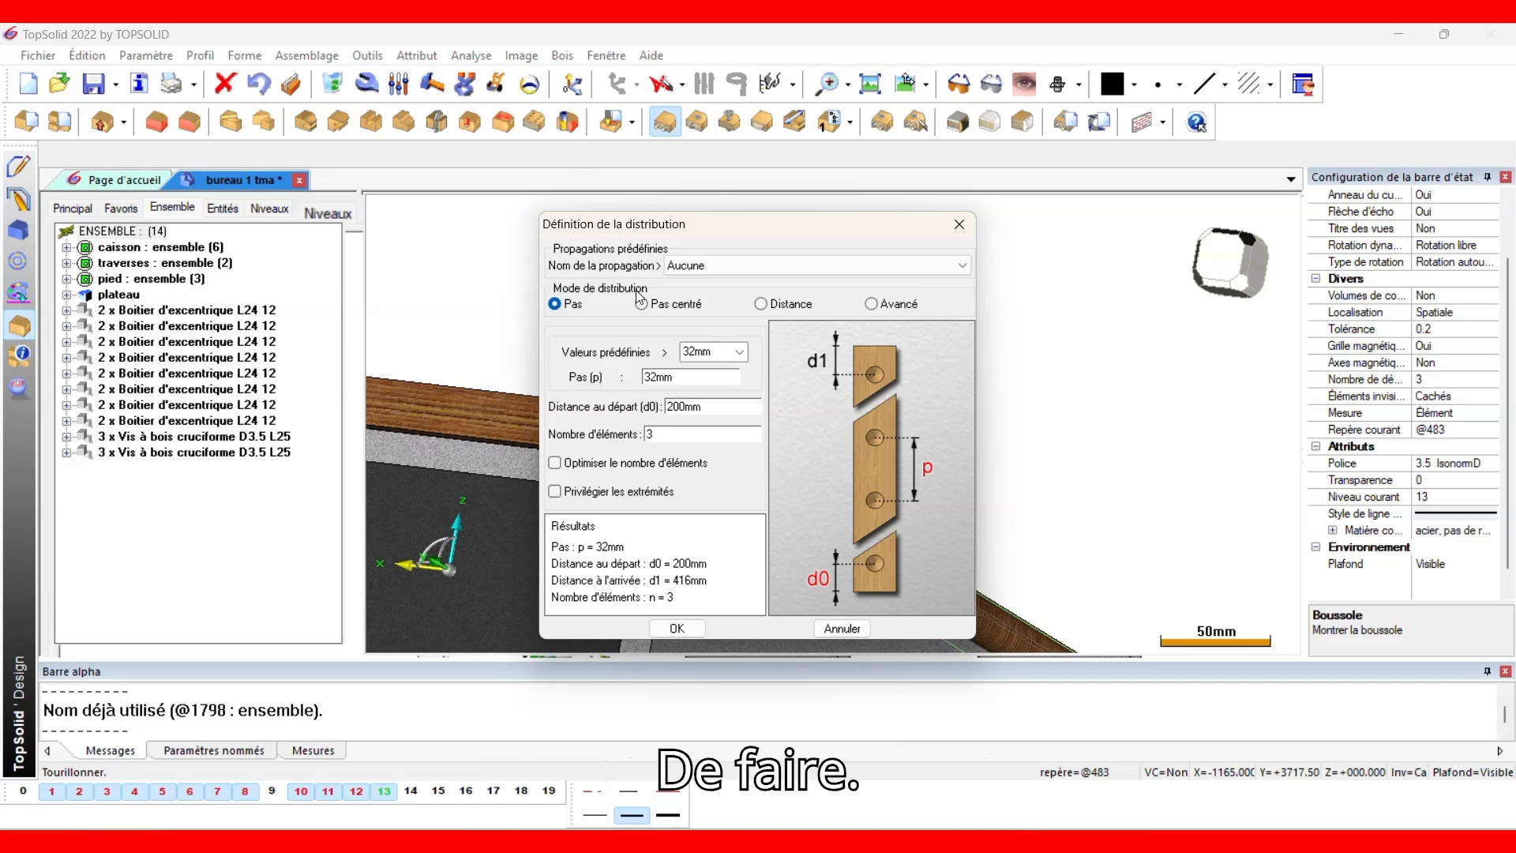
Distribute 3 dowels by distance along the caisson side's top, with 150 mm at both the start and the arrival.
{"action": "left_click", "coordinate": [770, 304]}
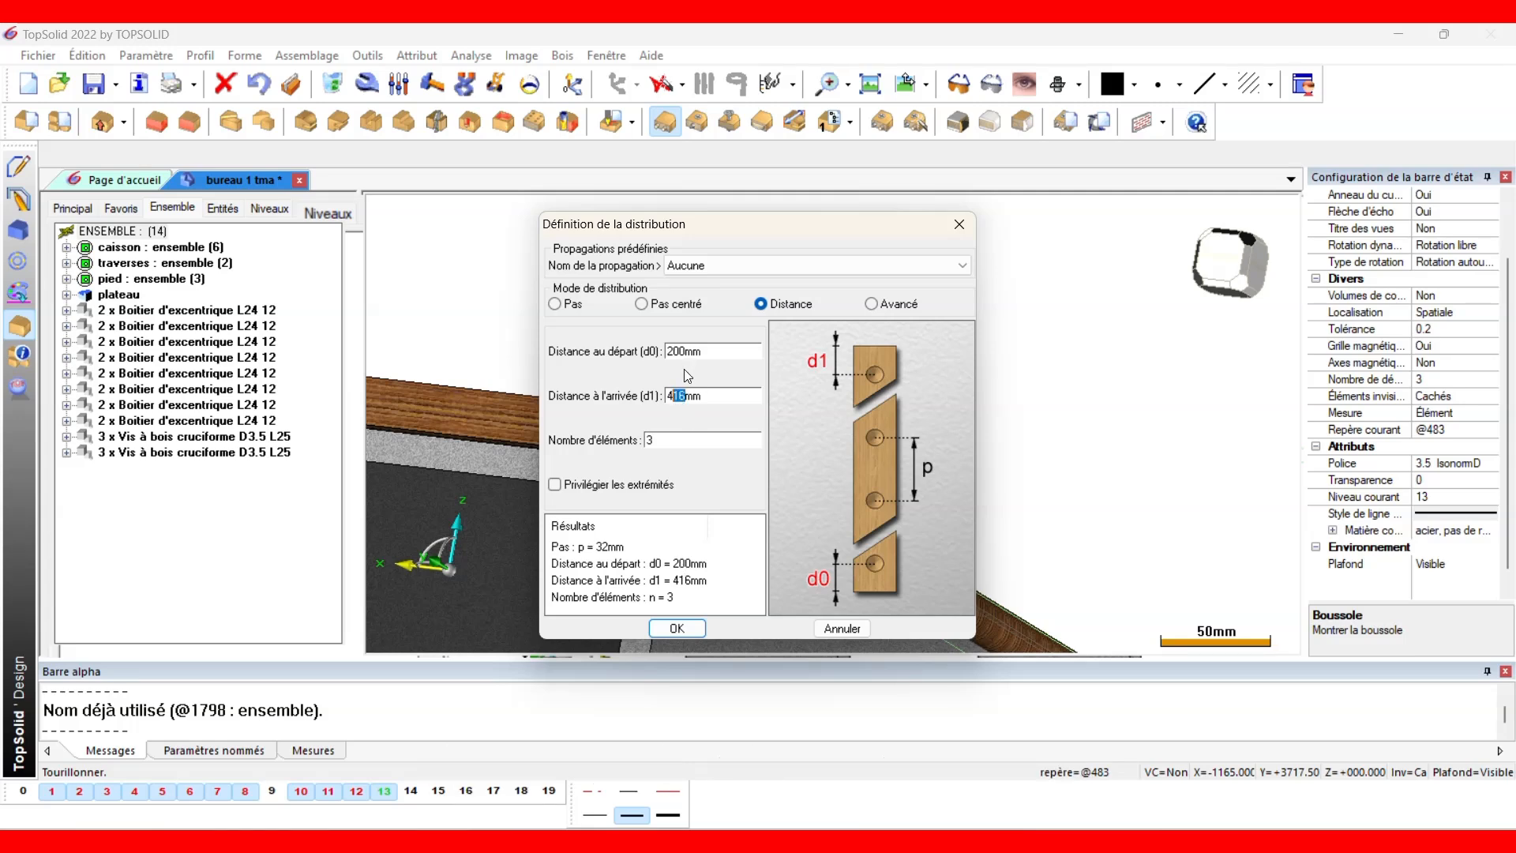
{"action": "left_click", "coordinate": [685, 349]}
{"action": "type", "text": "15"}
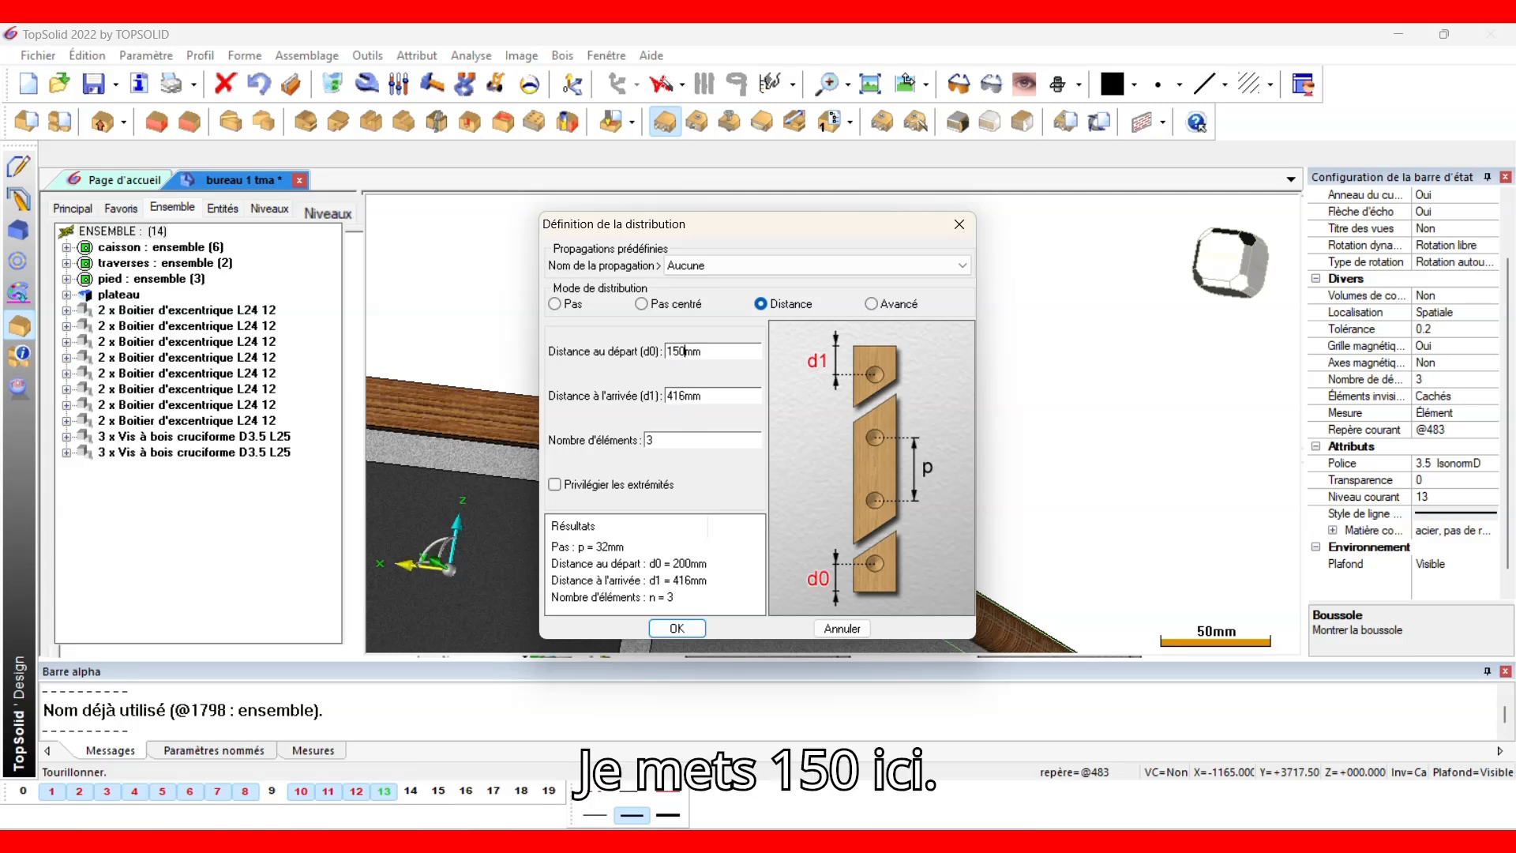
{"action": "left_click", "coordinate": [672, 395]}
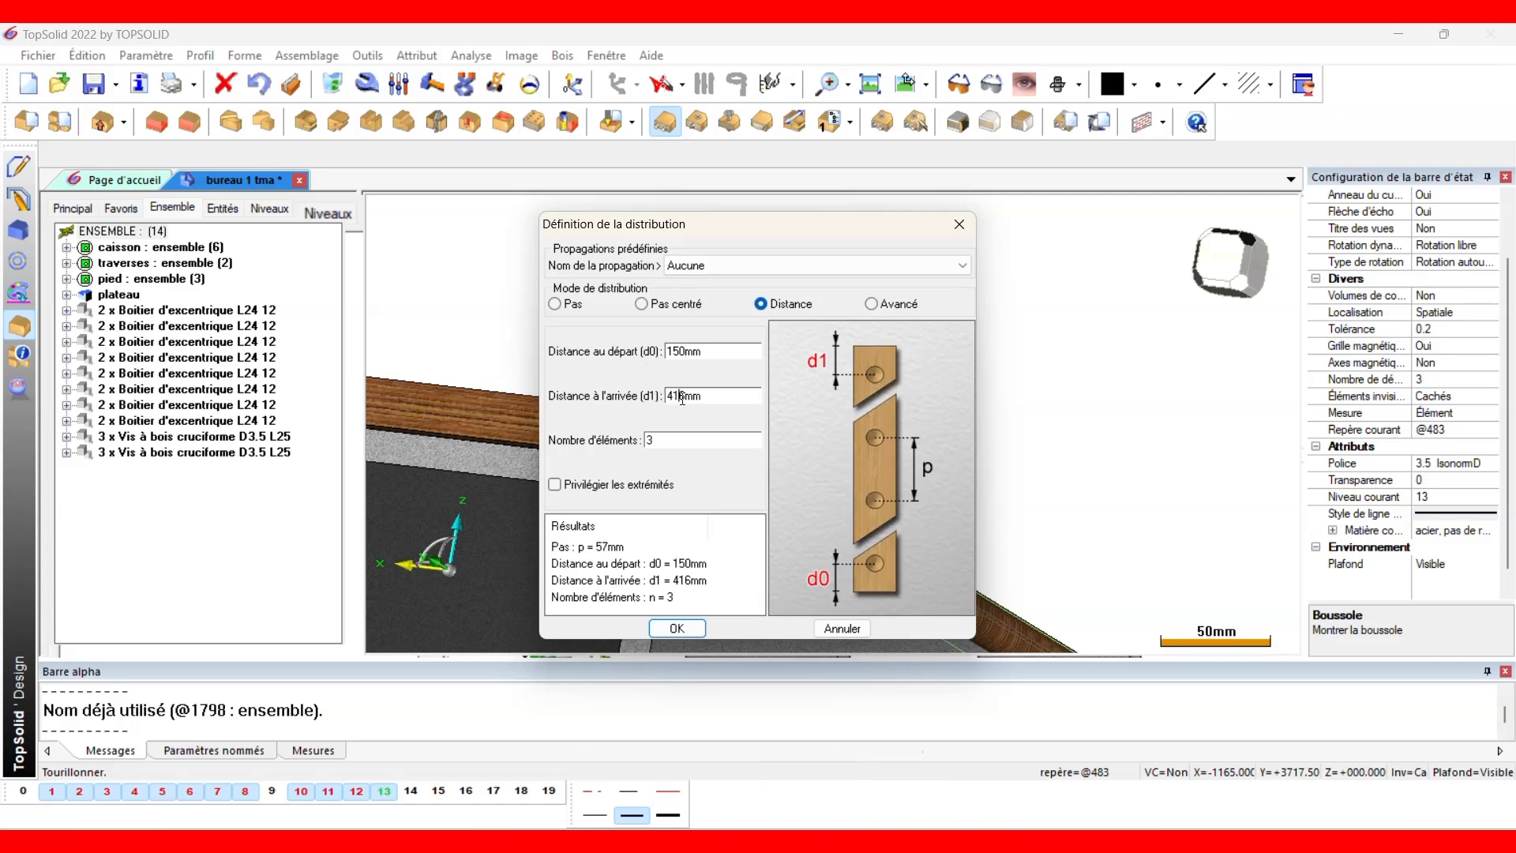
{"action": "type", "text": "150"}
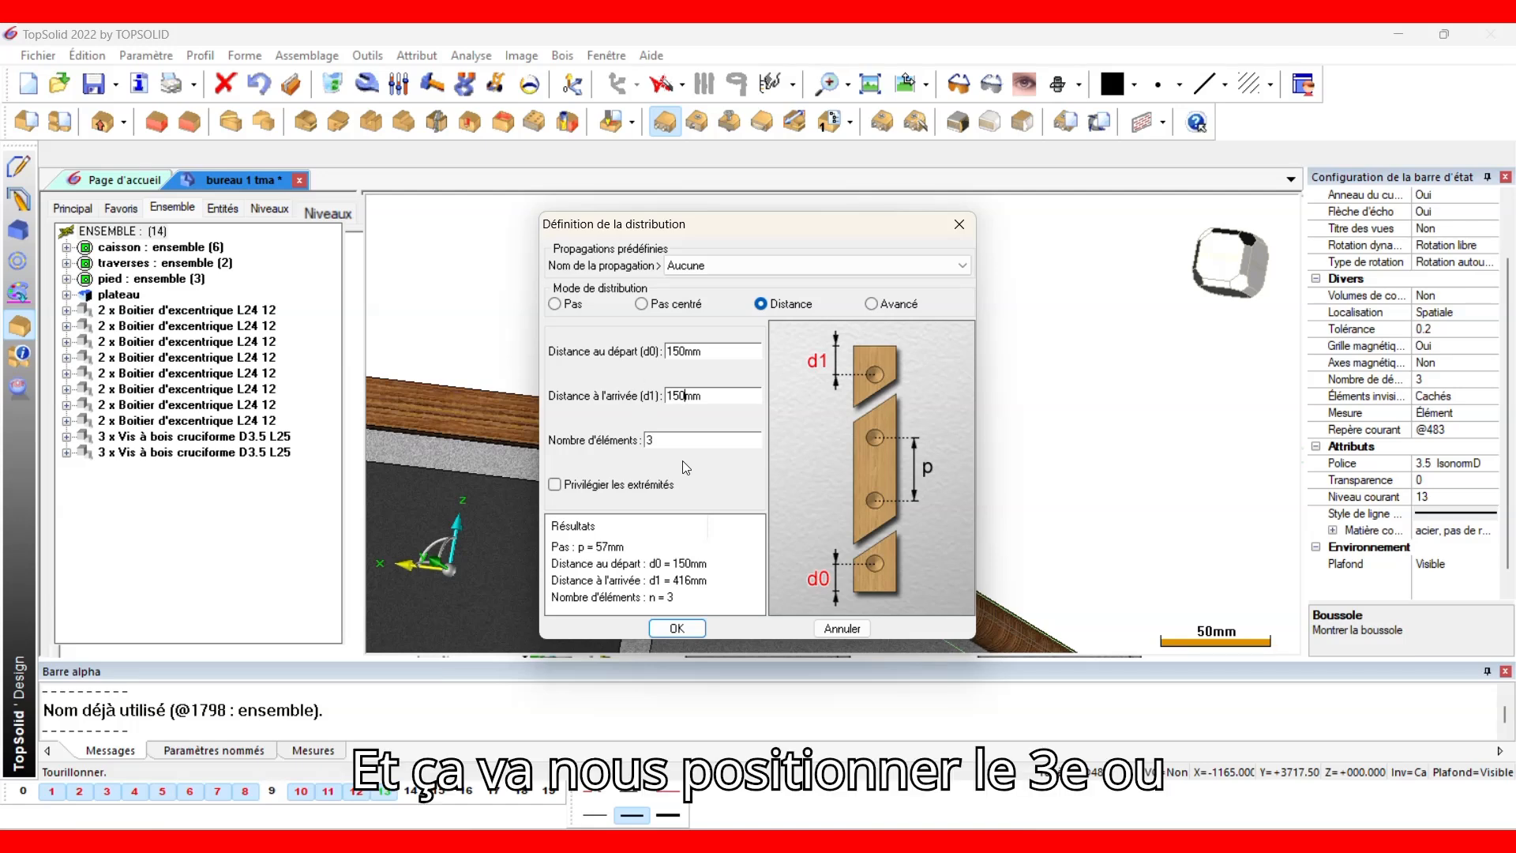
{"action": "key", "text": "Tab"}
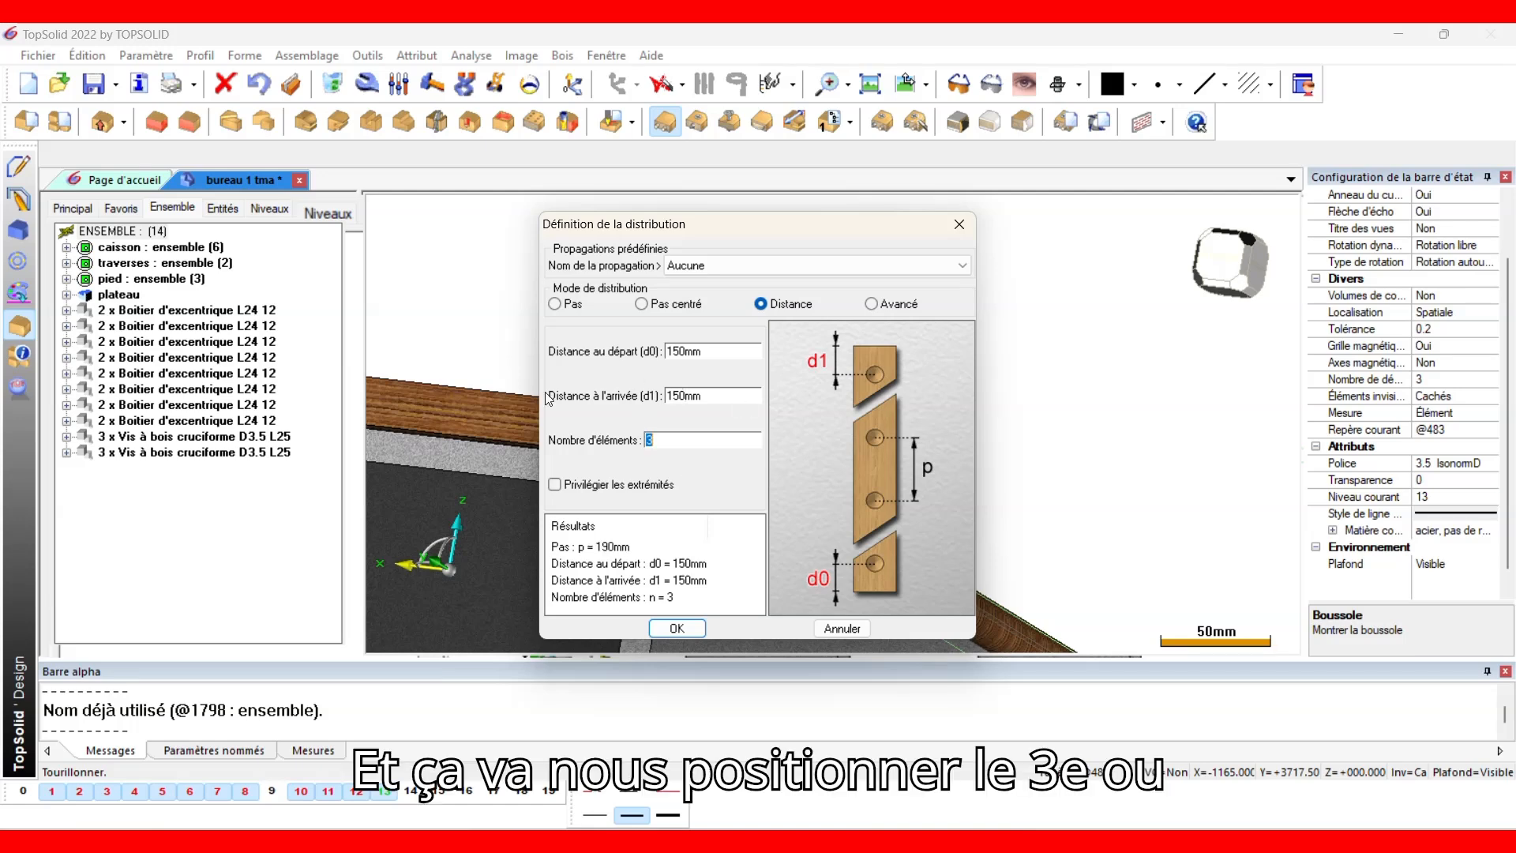
{"action": "left_click", "coordinate": [693, 628]}
Turn off level 8 to hide the desktop and expose the dowels on the caisson side's top.
{"action": "scroll", "coordinate": [793, 522], "scroll_direction": "down", "scroll_amount": 5}
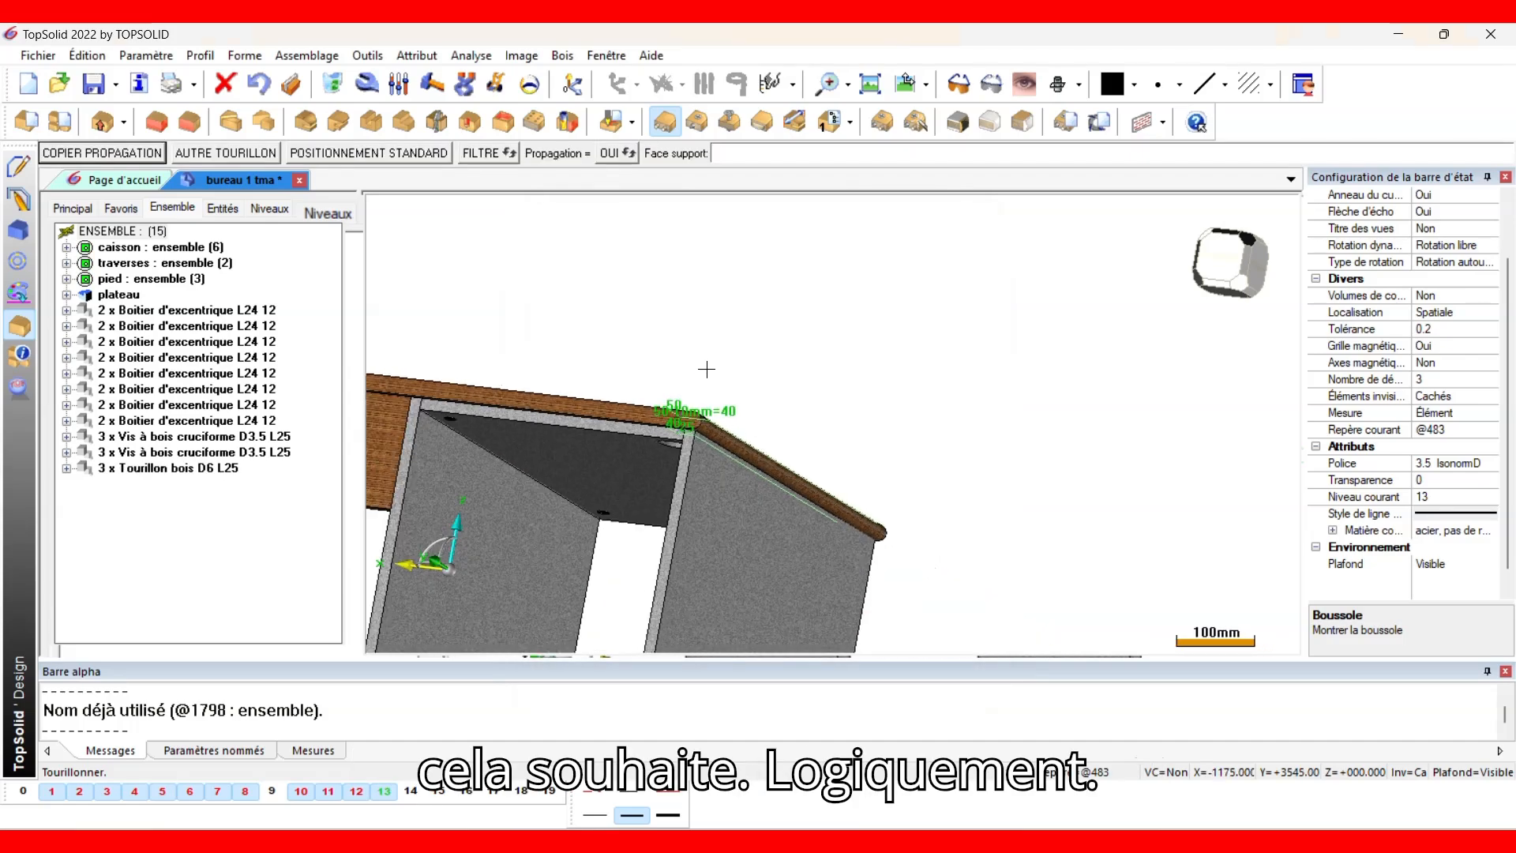
{"action": "middle_click_drag", "start_coordinate": [792, 522], "coordinate": [527, 548]}
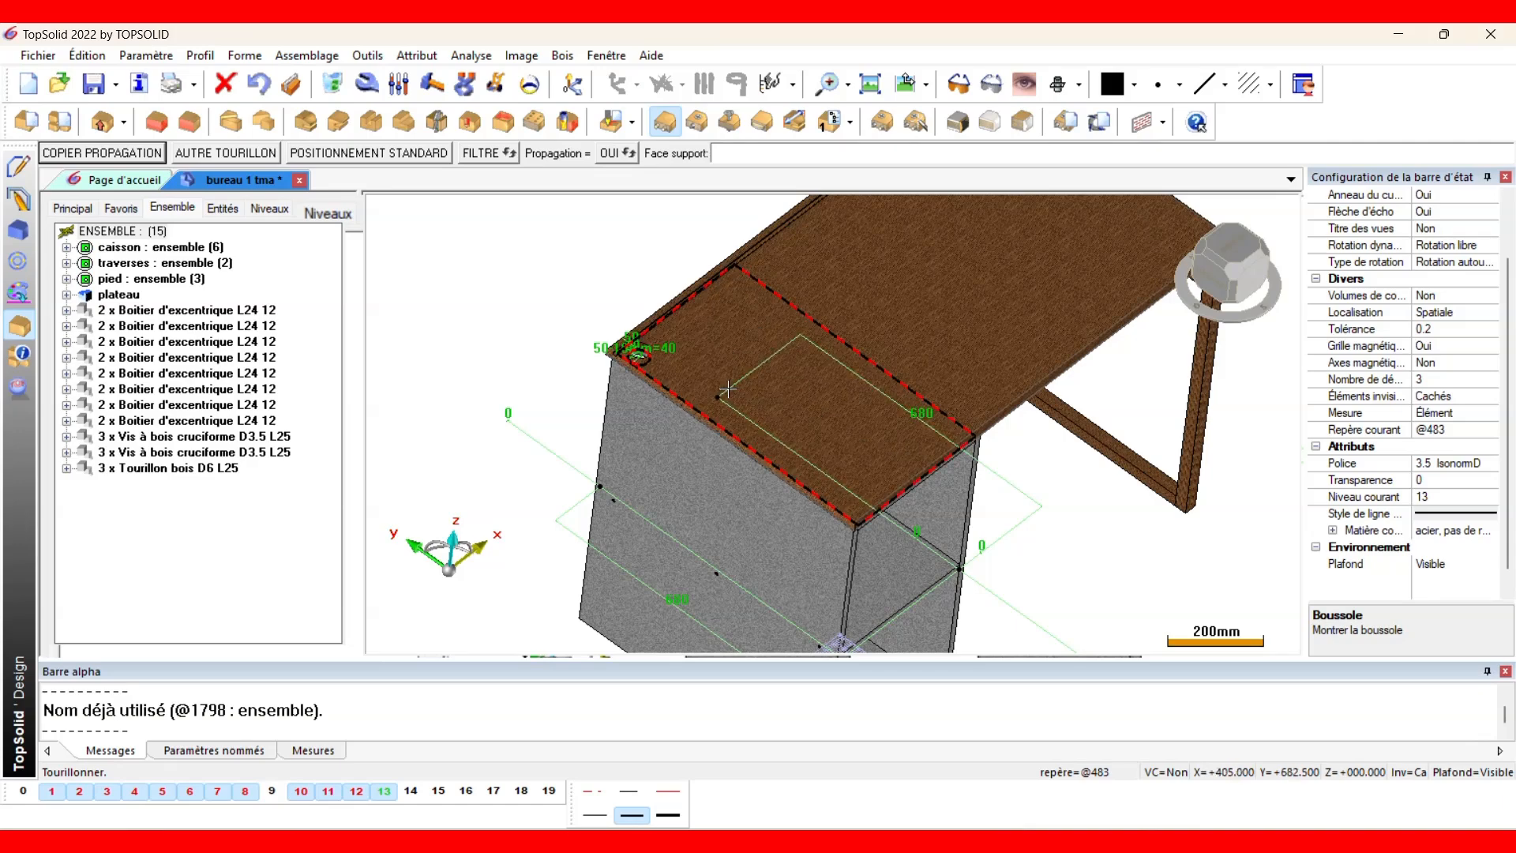
{"action": "scroll", "coordinate": [728, 387], "scroll_direction": "up", "scroll_amount": 3}
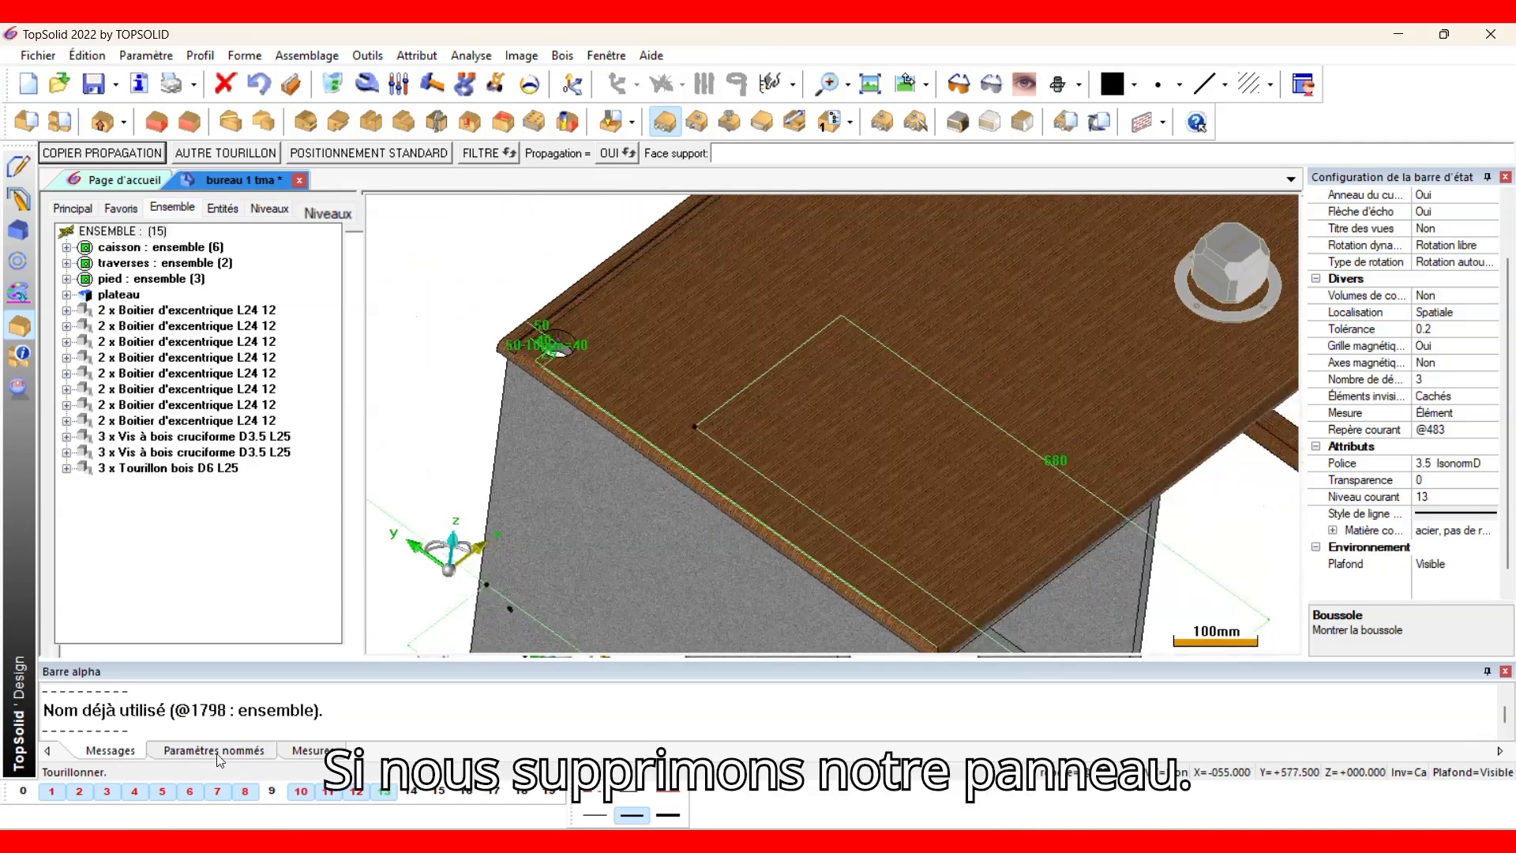
{"action": "left_click", "coordinate": [246, 792]}
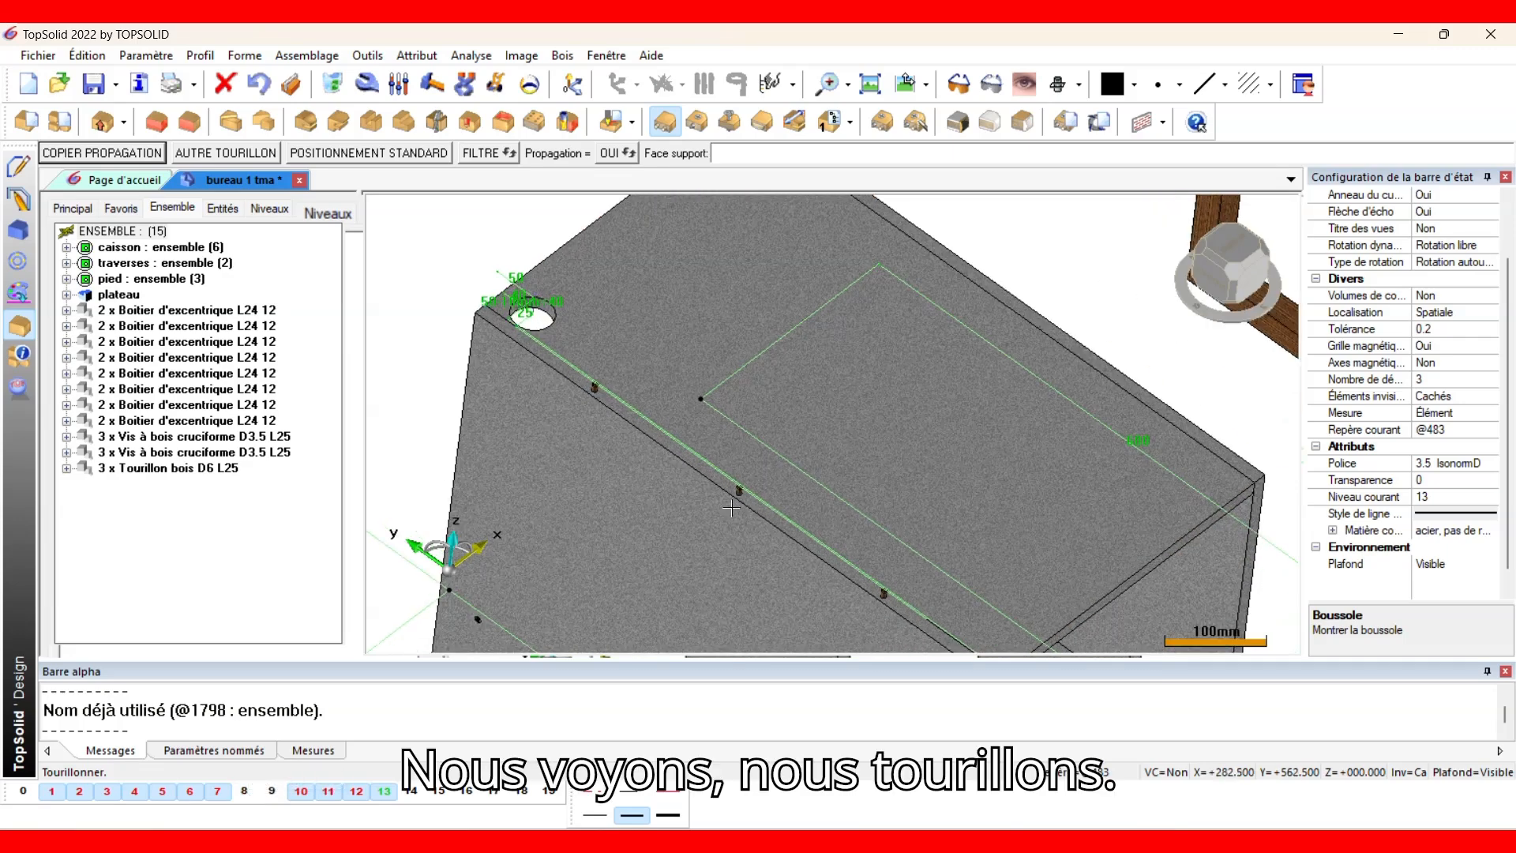
Turn level 8 back on and copy the dowel propagation onto the other caisson side's top face, starting from one end edge.
{"action": "scroll", "coordinate": [662, 559], "scroll_direction": "up", "scroll_amount": 3}
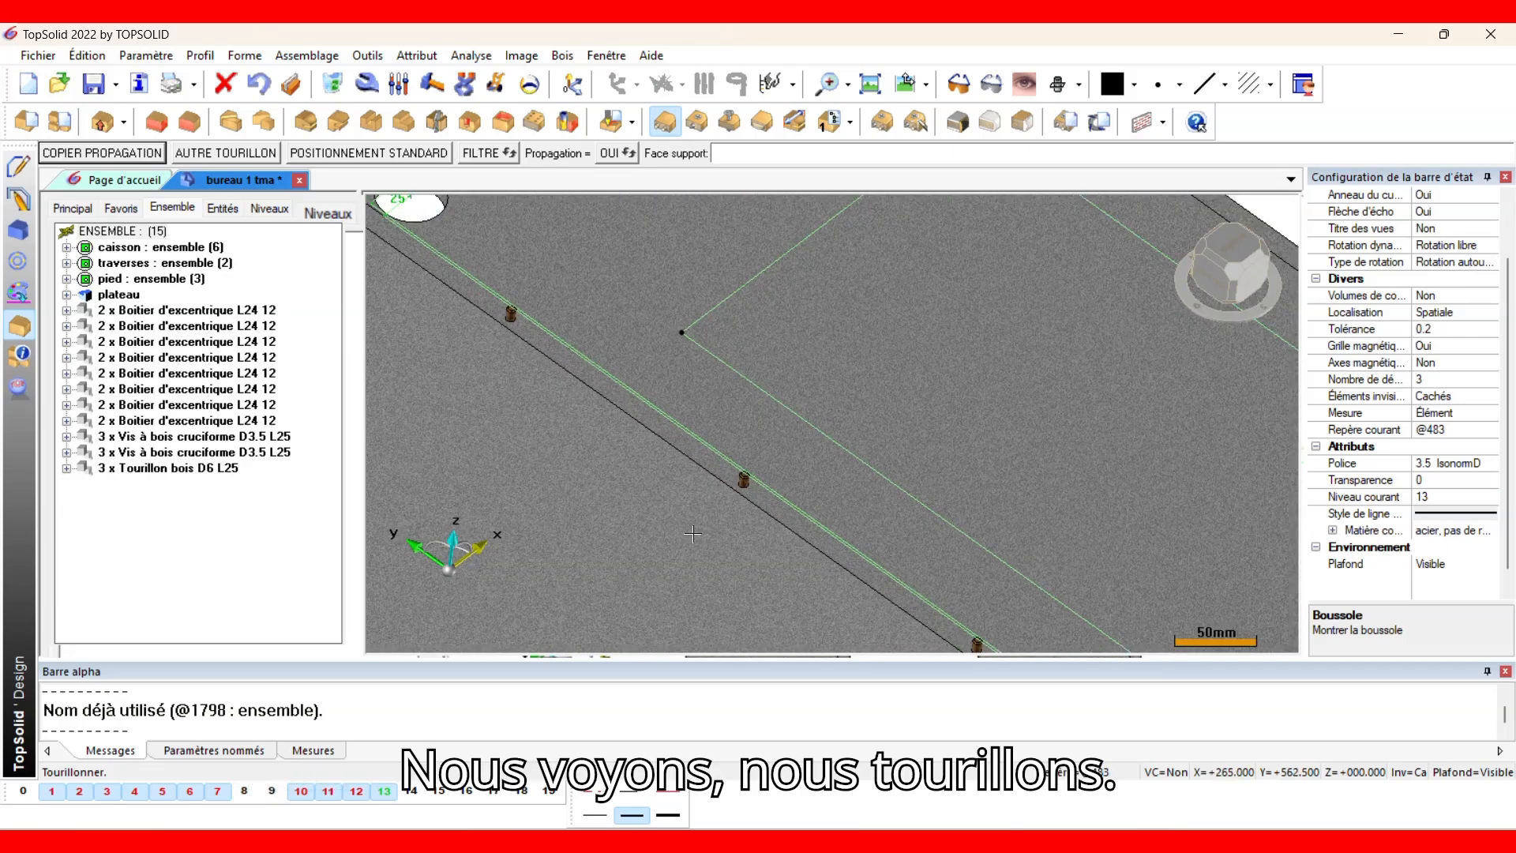
{"action": "left_click", "coordinate": [245, 792]}
{"action": "left_click", "coordinate": [133, 154]}
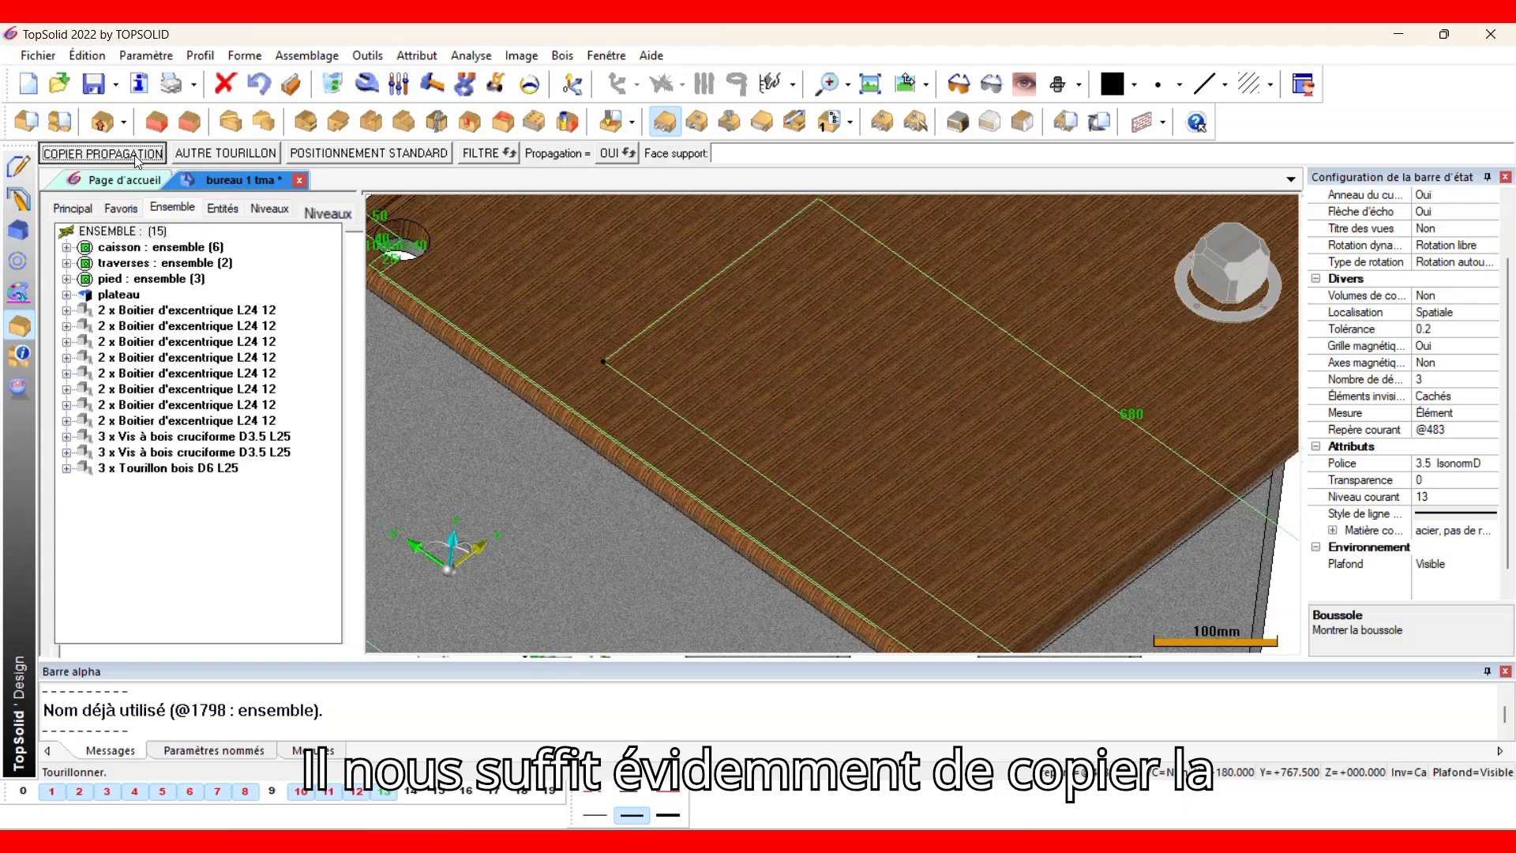
{"action": "middle_click_drag", "start_coordinate": [1031, 460], "coordinate": [640, 454]}
{"action": "scroll", "coordinate": [976, 459], "scroll_direction": "up", "scroll_amount": 2}
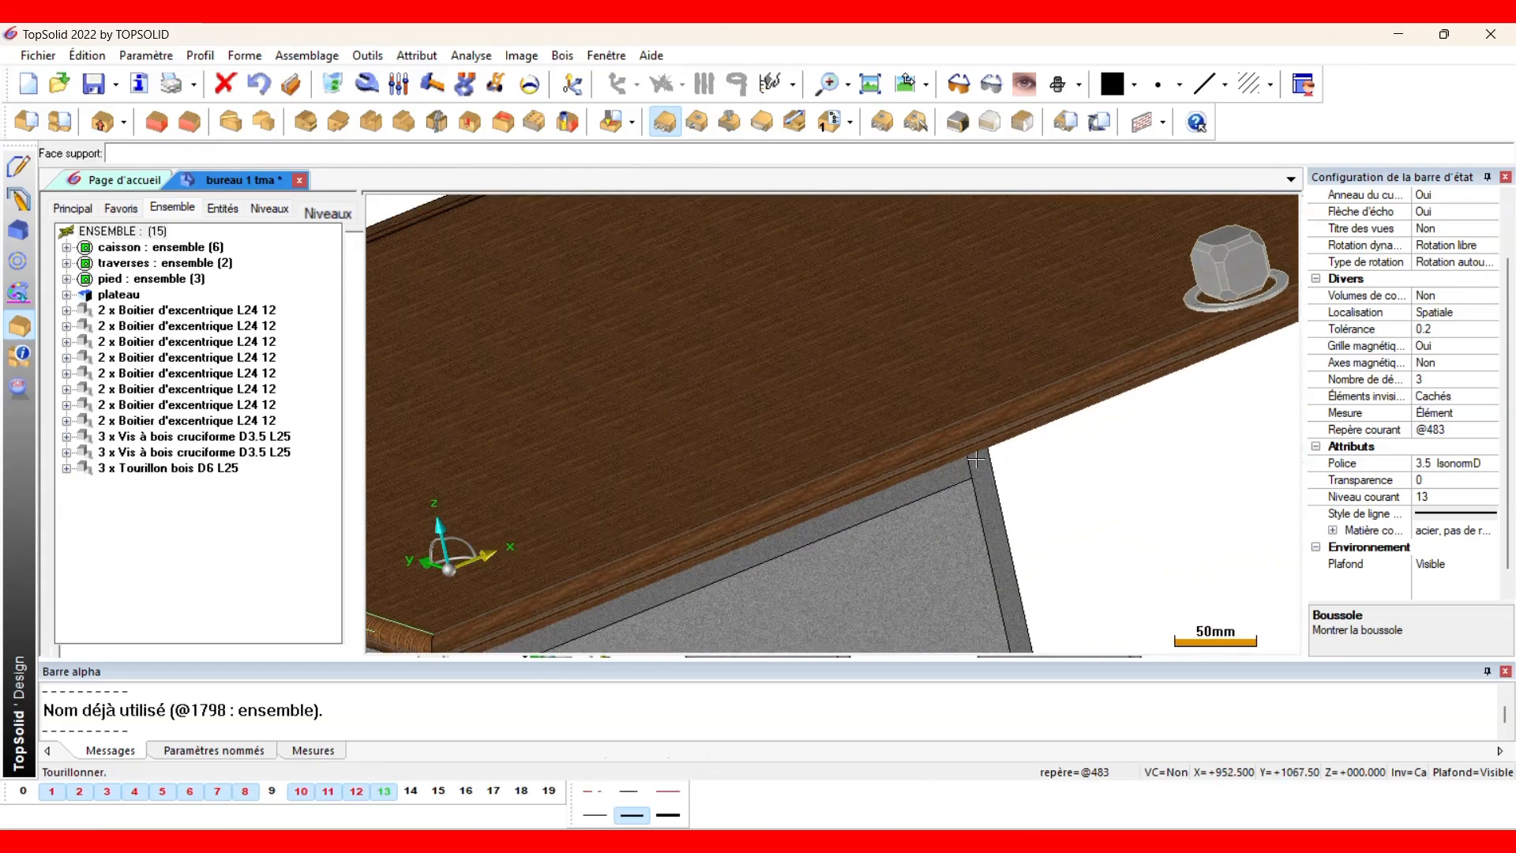
{"action": "left_click", "coordinate": [976, 450]}
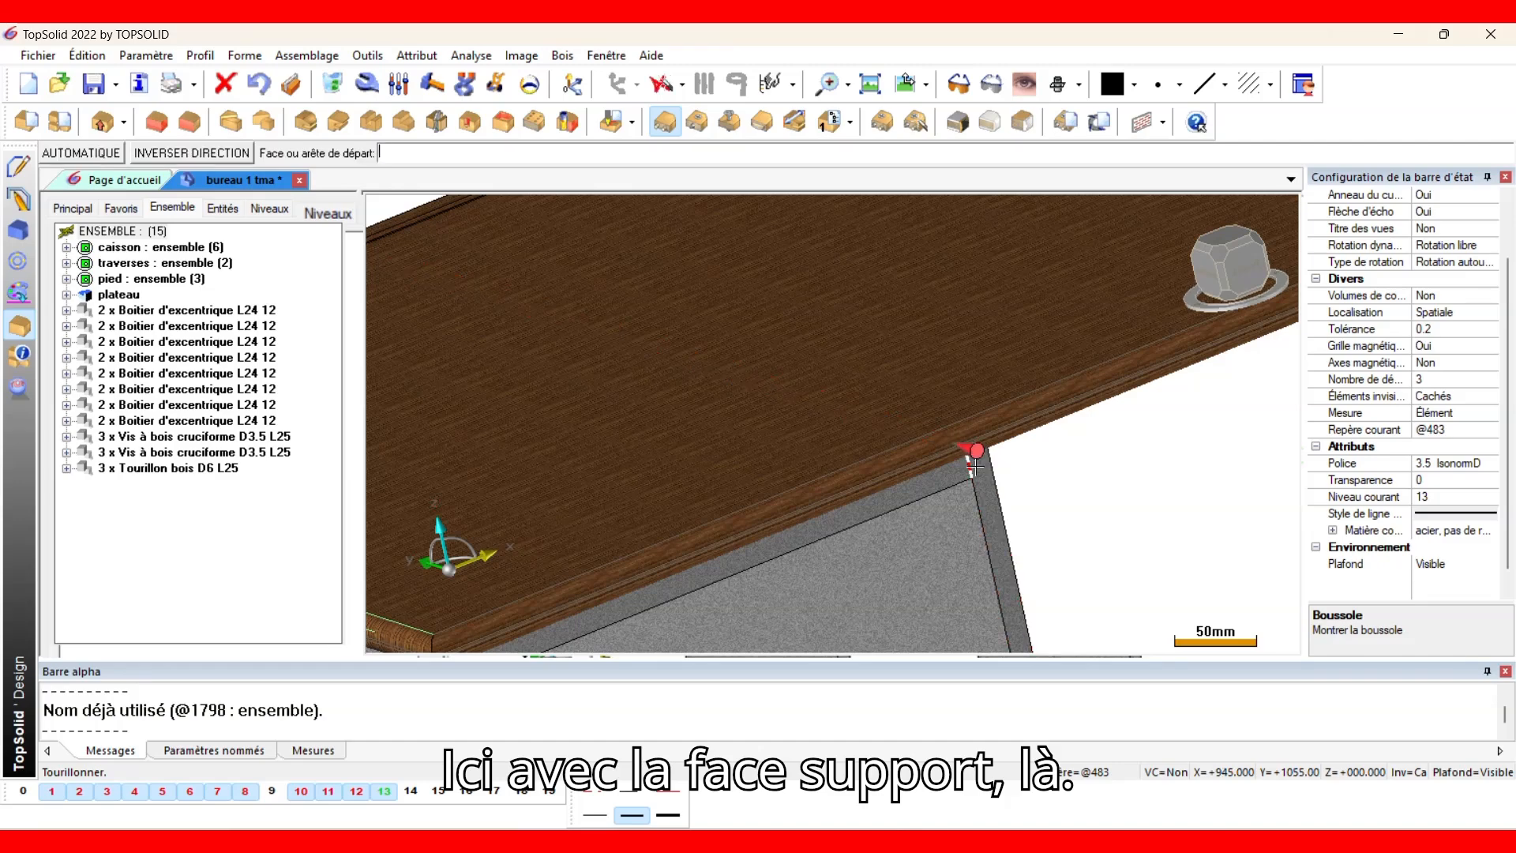
{"action": "scroll", "coordinate": [976, 450], "scroll_direction": "up", "scroll_amount": 2}
{"action": "left_click", "coordinate": [976, 450]}
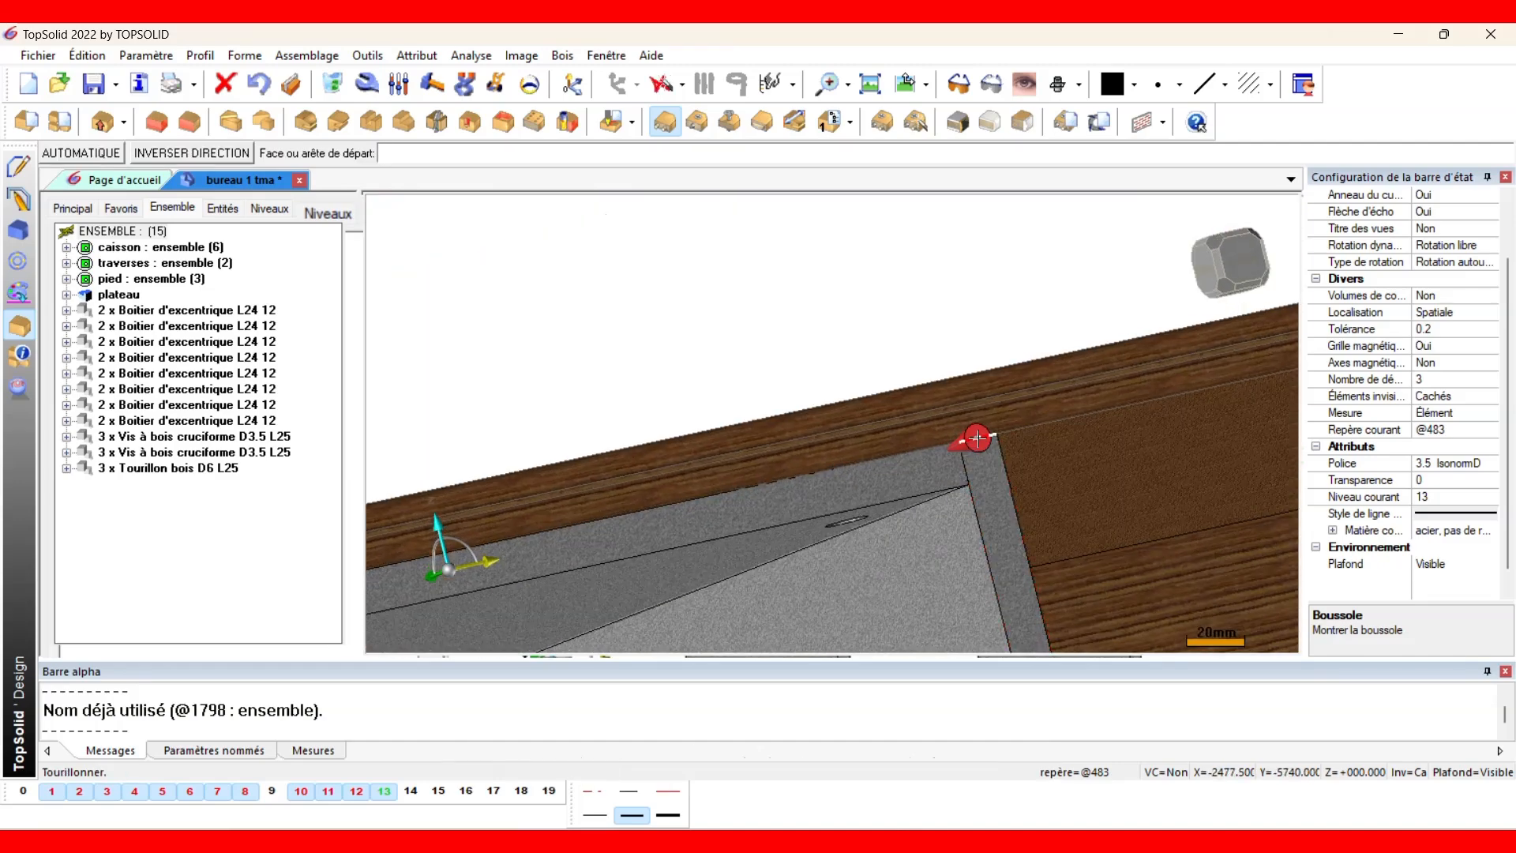
Centre the copied dowel row automatically and end it at the opposite end edge of that caisson side's top.
{"action": "scroll", "coordinate": [976, 450], "scroll_direction": "down", "scroll_amount": 2}
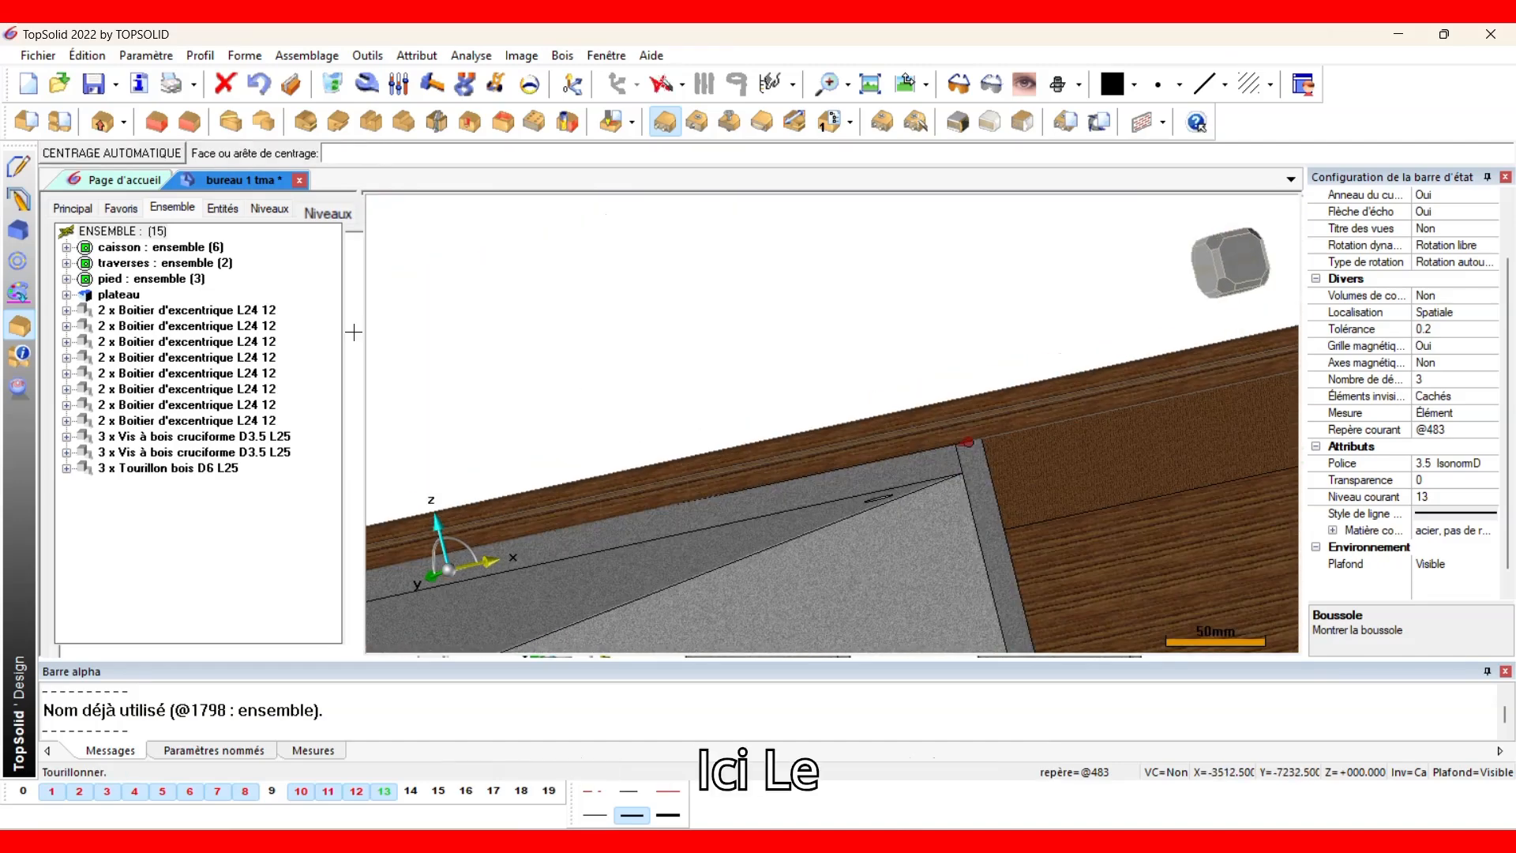
{"action": "left_click", "coordinate": [158, 154]}
{"action": "scroll", "coordinate": [709, 587], "scroll_direction": "down", "scroll_amount": 2}
{"action": "middle_click_drag", "start_coordinate": [462, 331], "coordinate": [745, 561]}
{"action": "scroll", "coordinate": [800, 472], "scroll_direction": "down", "scroll_amount": 2}
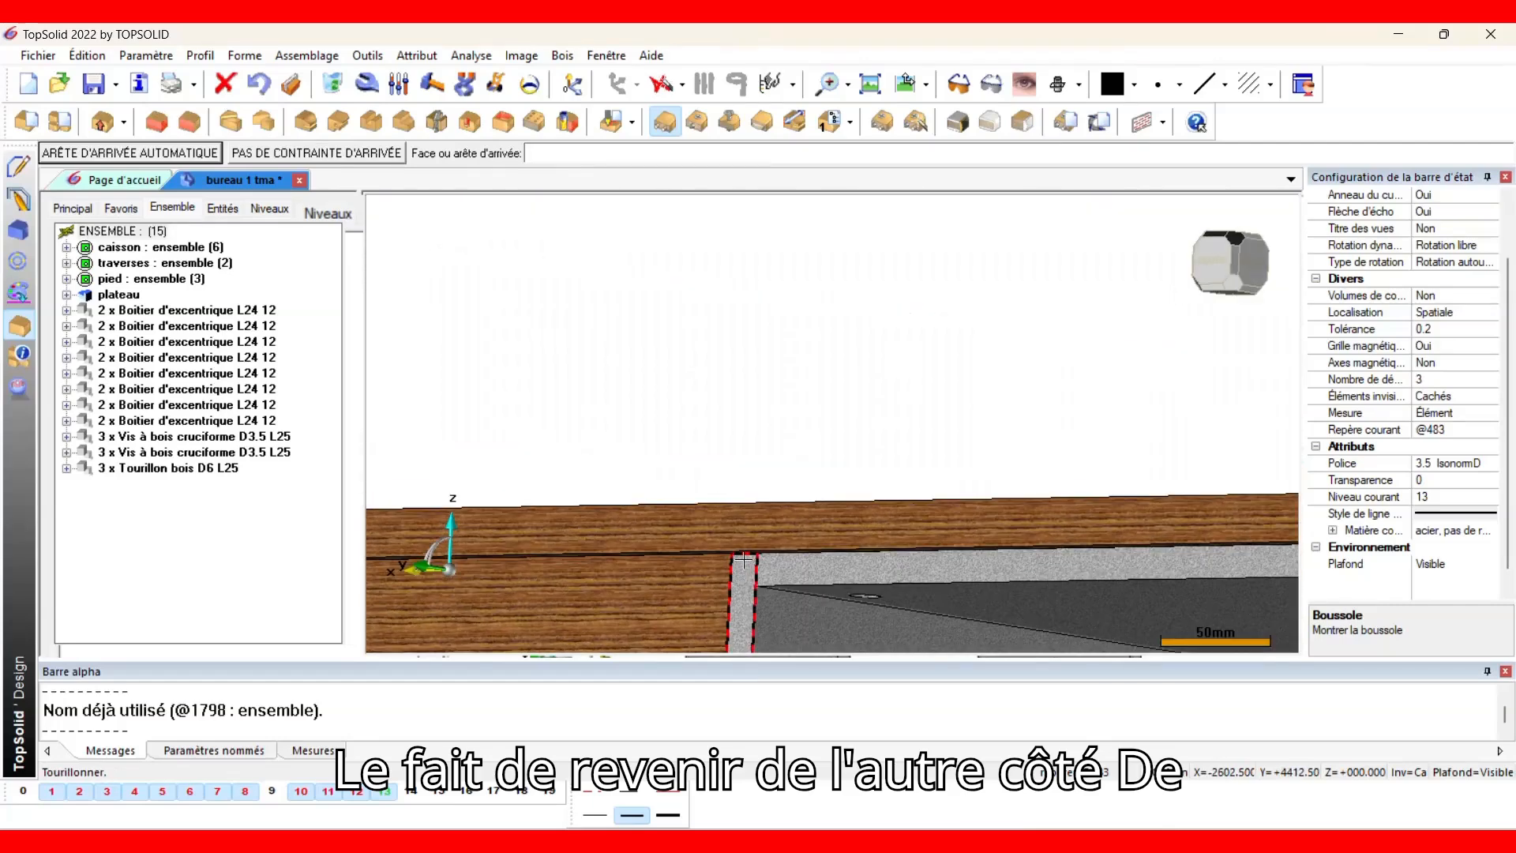
{"action": "left_click", "coordinate": [744, 557]}
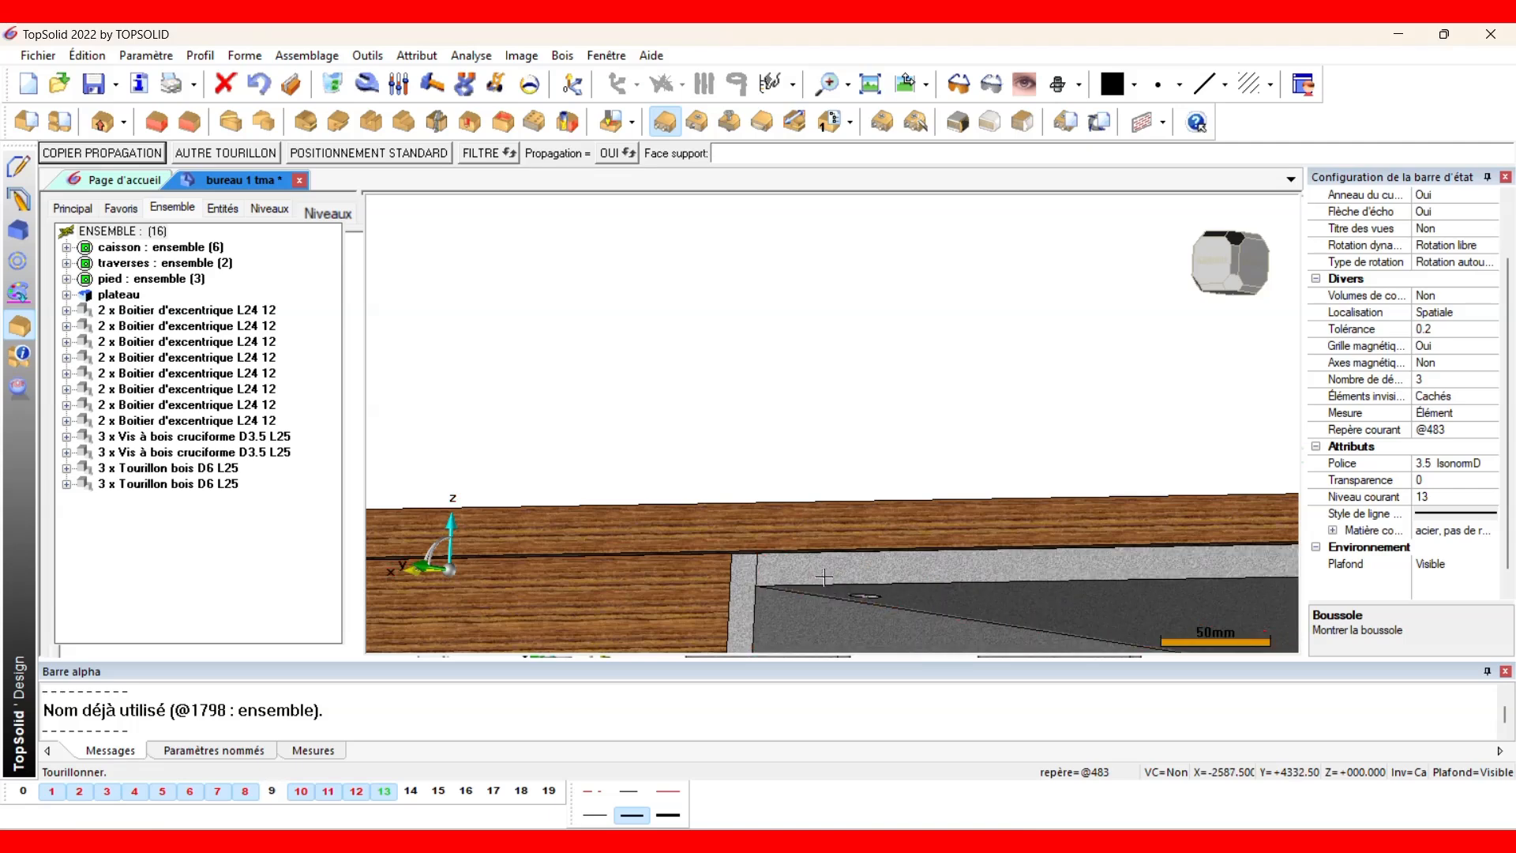
Turn level 8 off to check the copied dowels on the caisson side, and show the desktop again.
{"action": "middle_click_drag", "start_coordinate": [825, 581], "coordinate": [784, 609]}
{"action": "scroll", "coordinate": [880, 572], "scroll_direction": "down", "scroll_amount": 3}
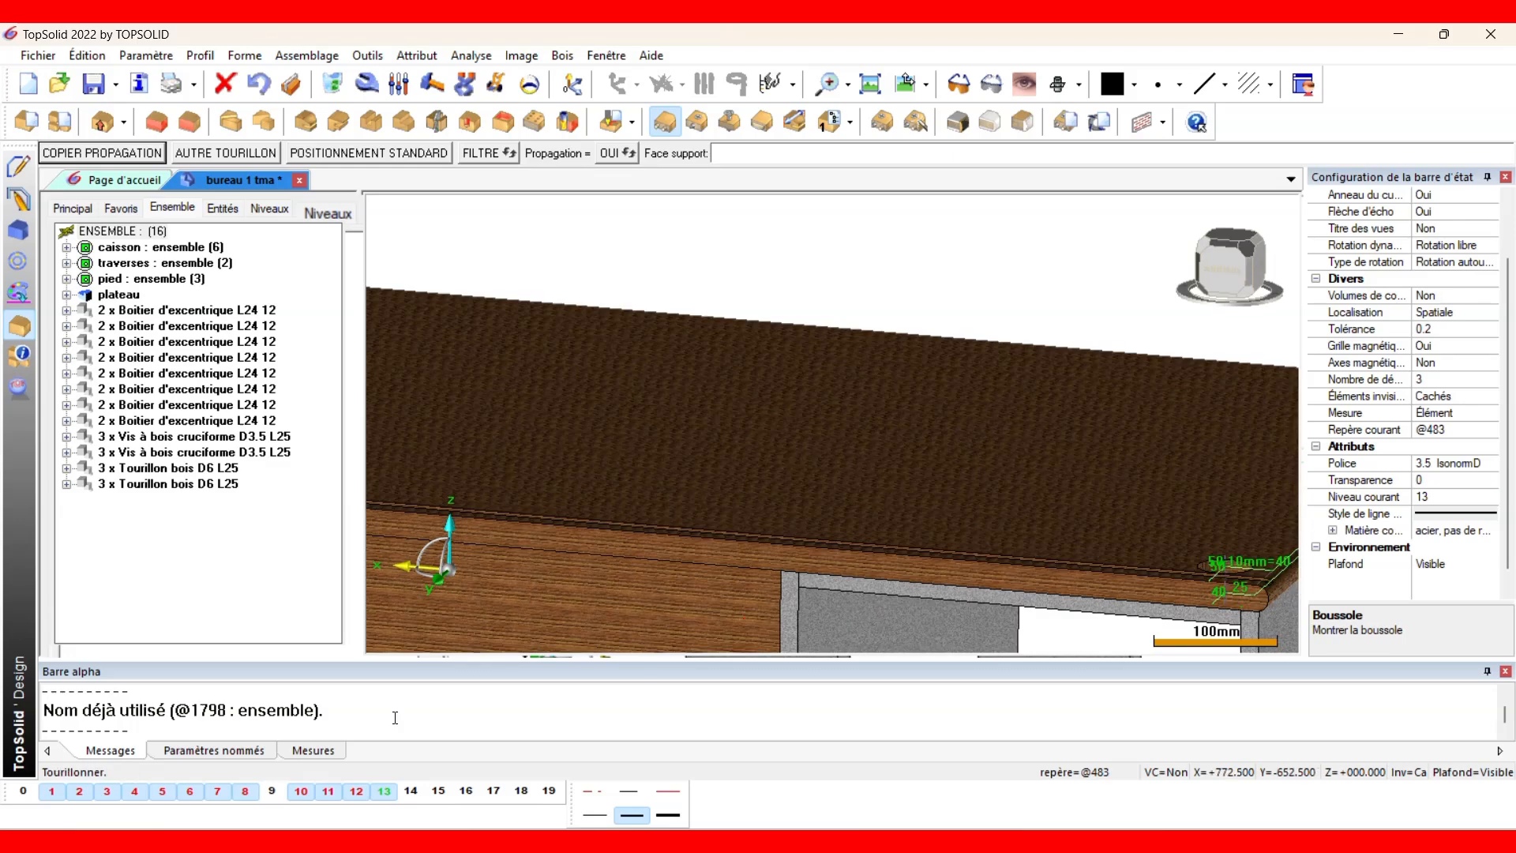
{"action": "left_click", "coordinate": [247, 791]}
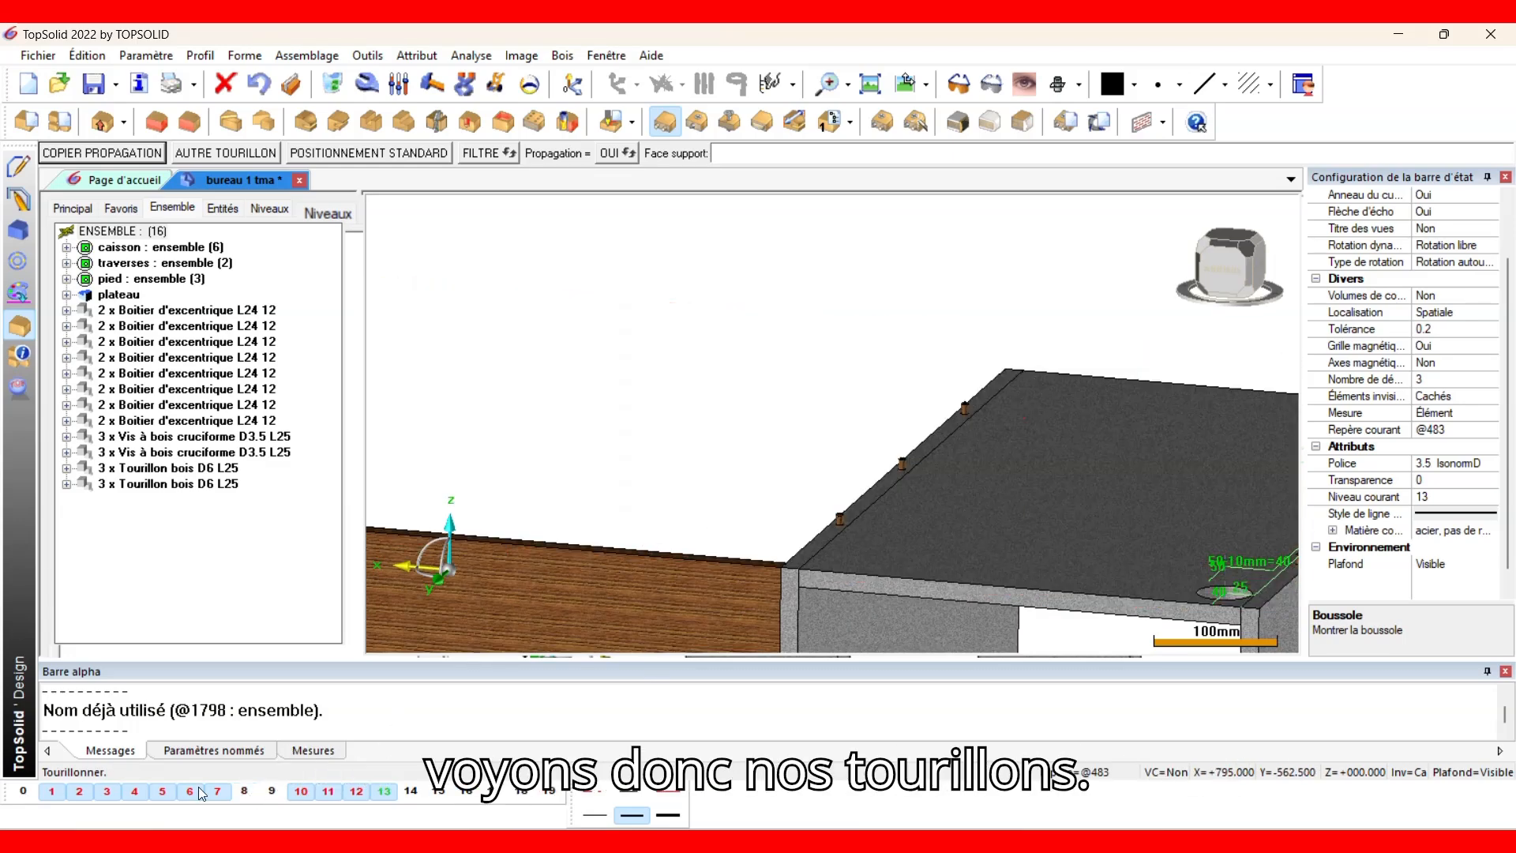
{"action": "left_click", "coordinate": [245, 791]}
Start another dowel row on a leg post's top face under the desktop, with one side of the post as the departure.
{"action": "scroll", "coordinate": [788, 560], "scroll_direction": "down", "scroll_amount": 4}
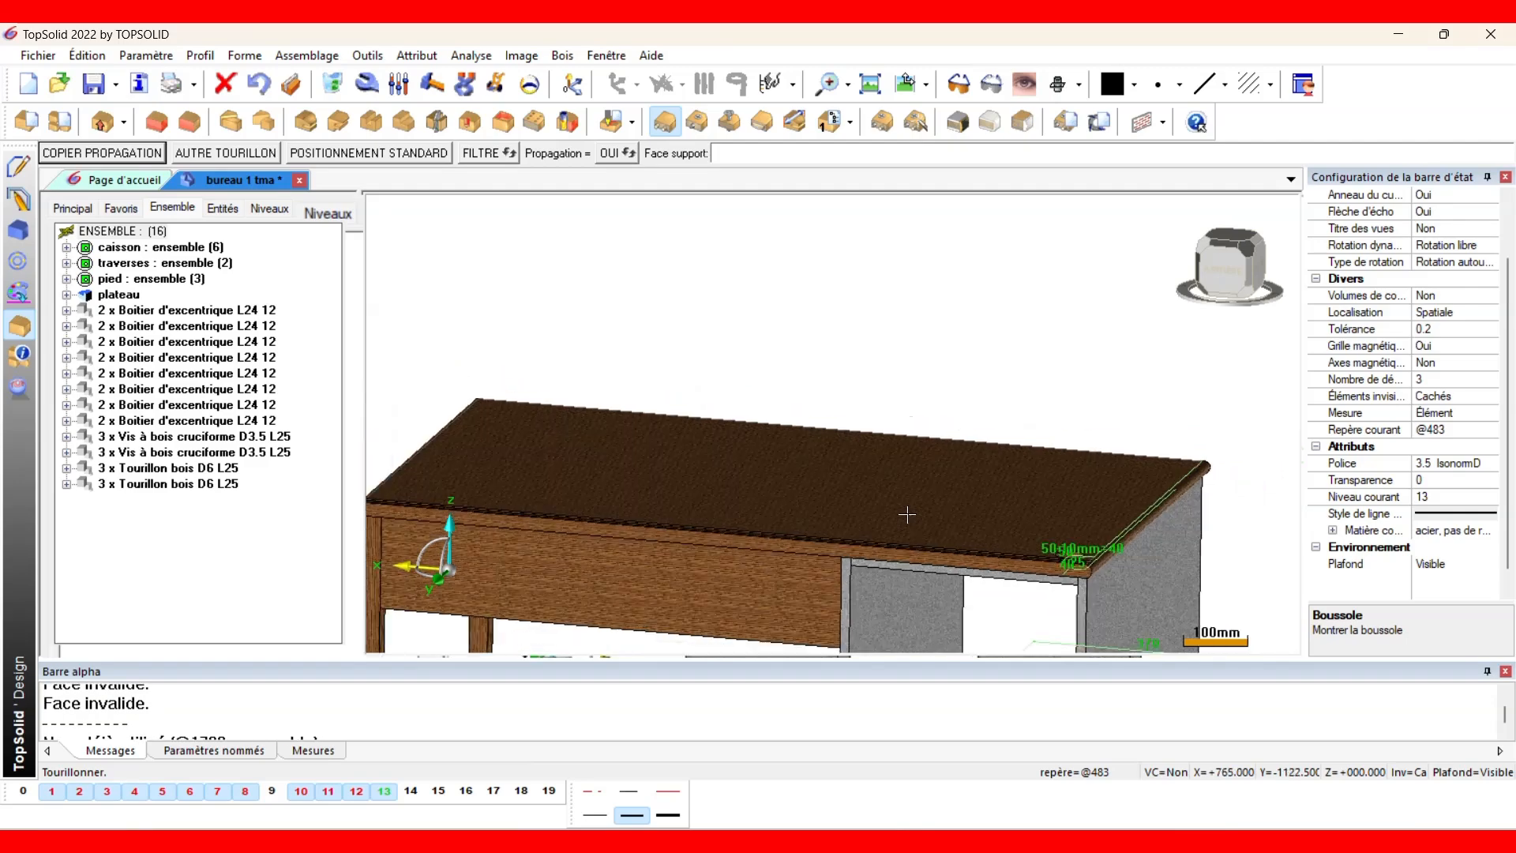
{"action": "scroll", "coordinate": [726, 534], "scroll_direction": "down", "scroll_amount": 4}
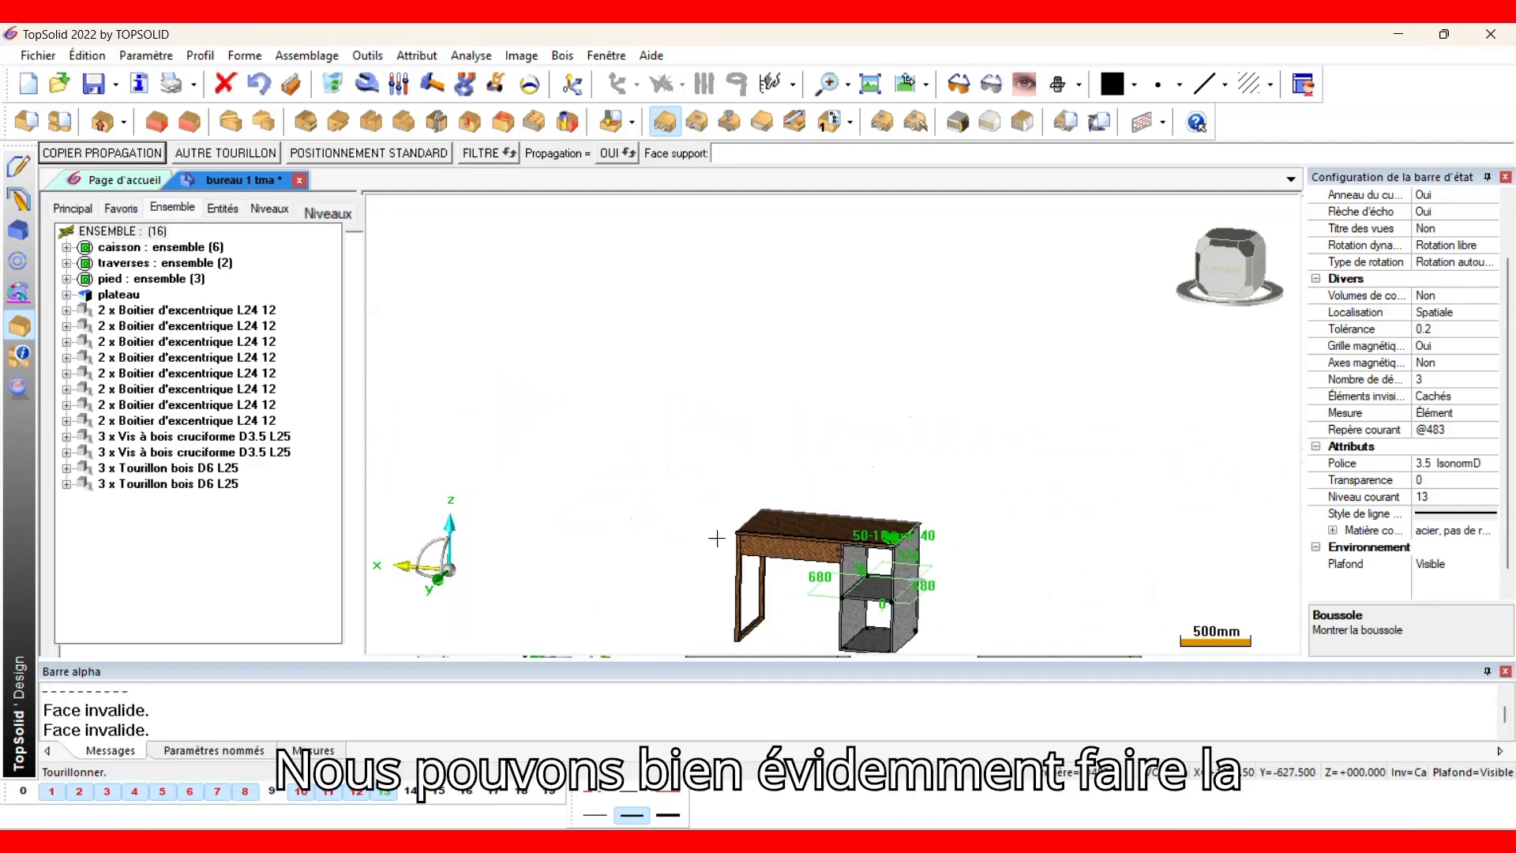
{"action": "scroll", "coordinate": [726, 533], "scroll_direction": "up", "scroll_amount": 5}
{"action": "middle_click_drag", "start_coordinate": [753, 542], "coordinate": [638, 540]}
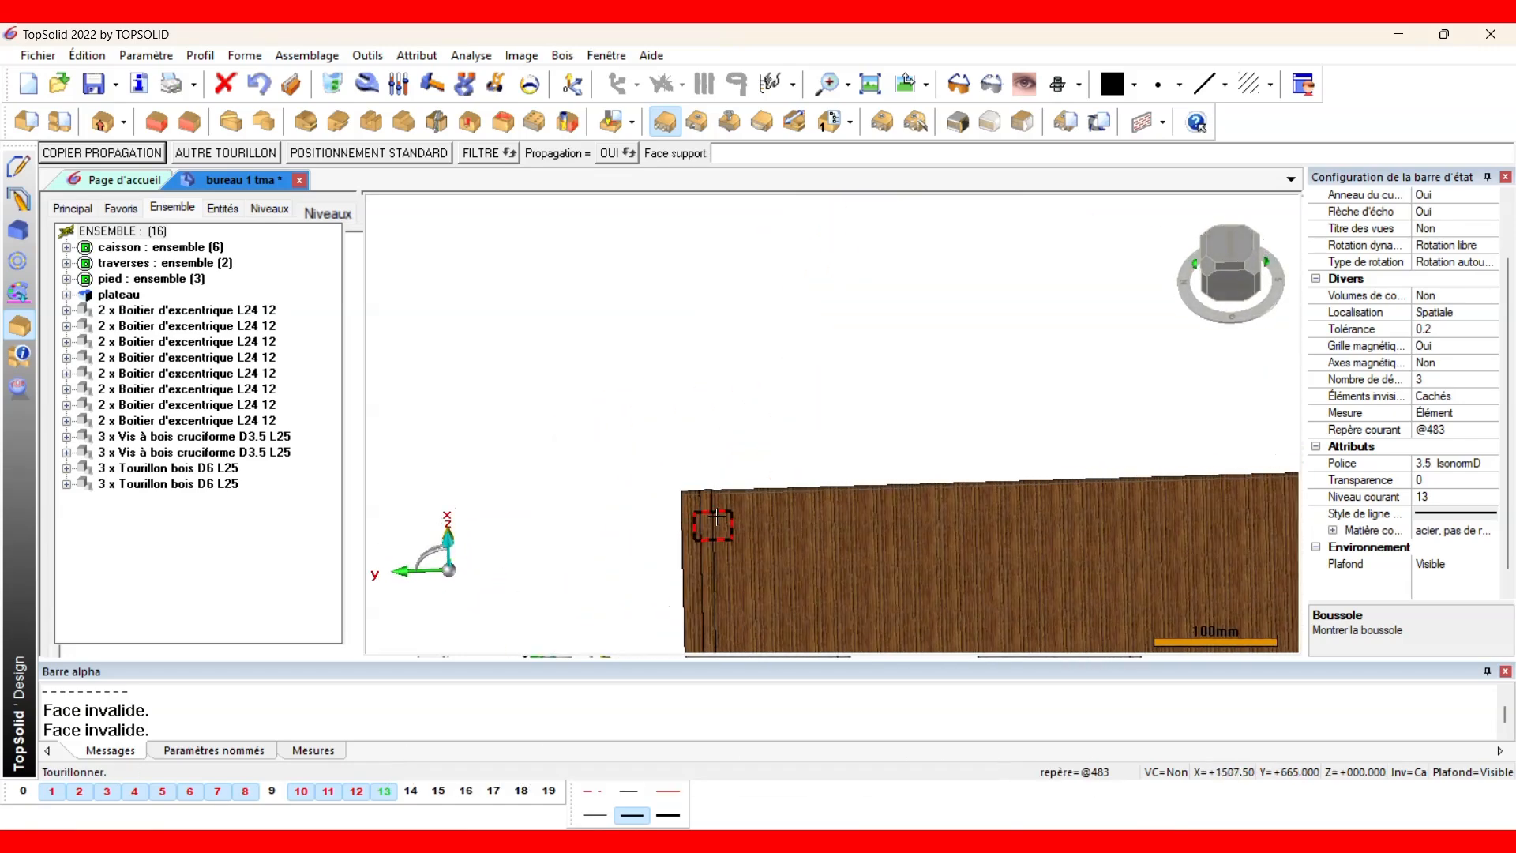
{"action": "left_click", "coordinate": [724, 524]}
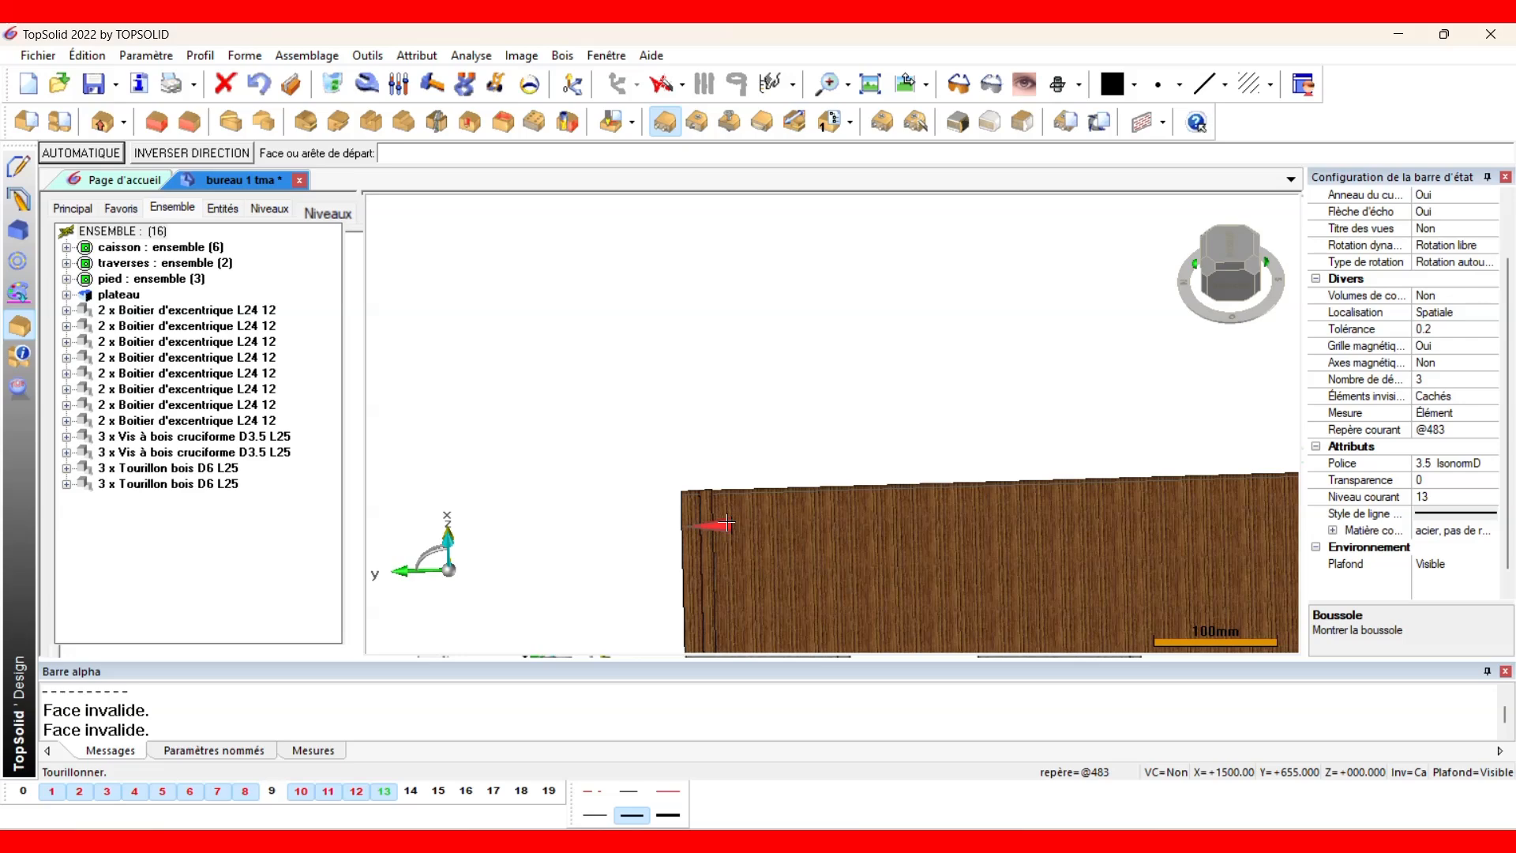
{"action": "scroll", "coordinate": [786, 547], "scroll_direction": "down", "scroll_amount": 2}
{"action": "middle_click_drag", "start_coordinate": [814, 554], "coordinate": [561, 621]}
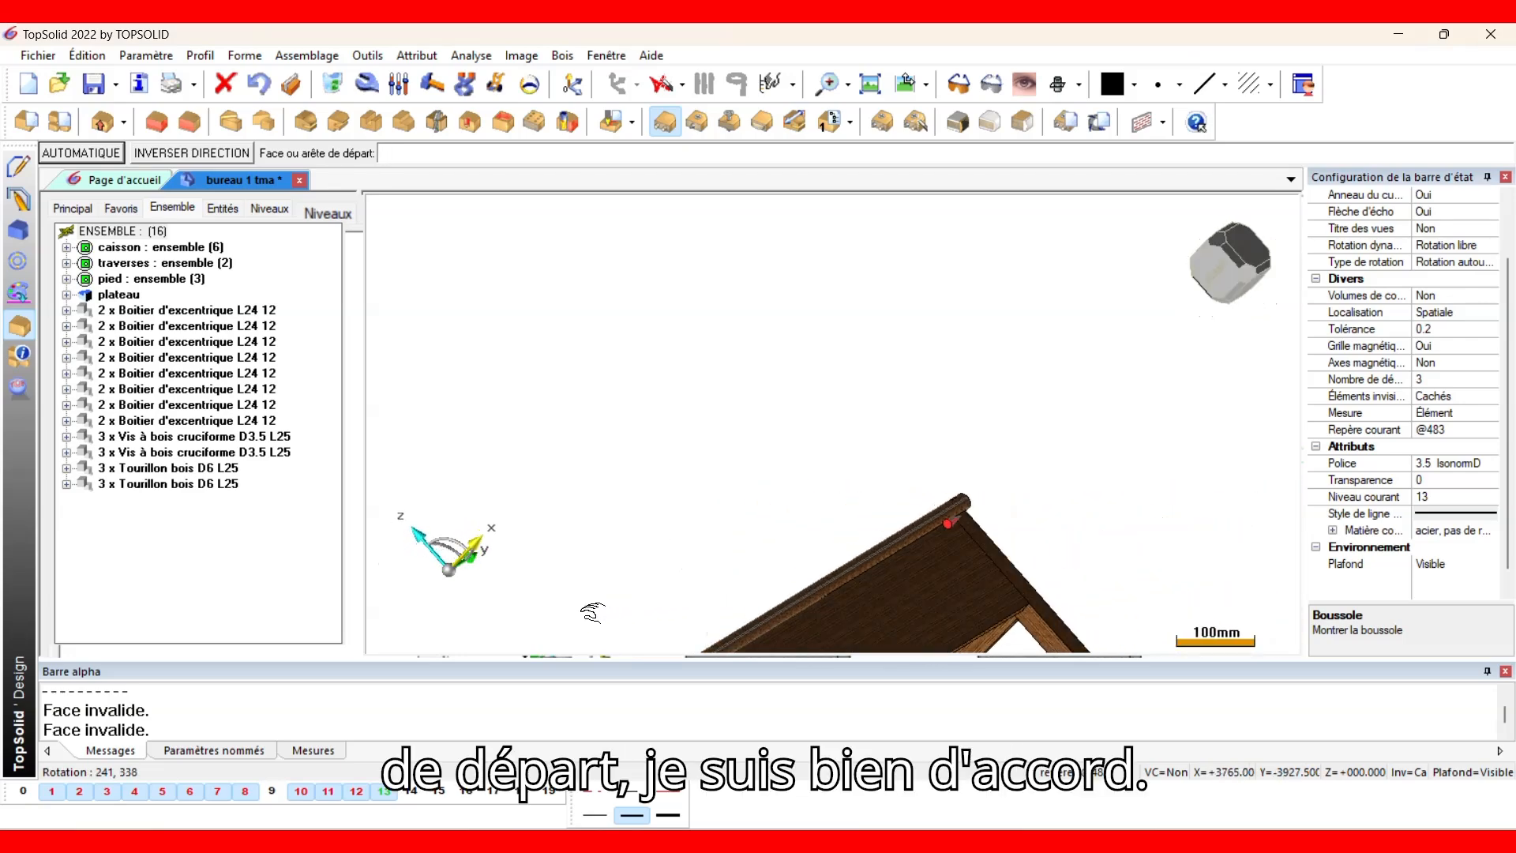
{"action": "scroll", "coordinate": [894, 469], "scroll_direction": "up", "scroll_amount": 5}
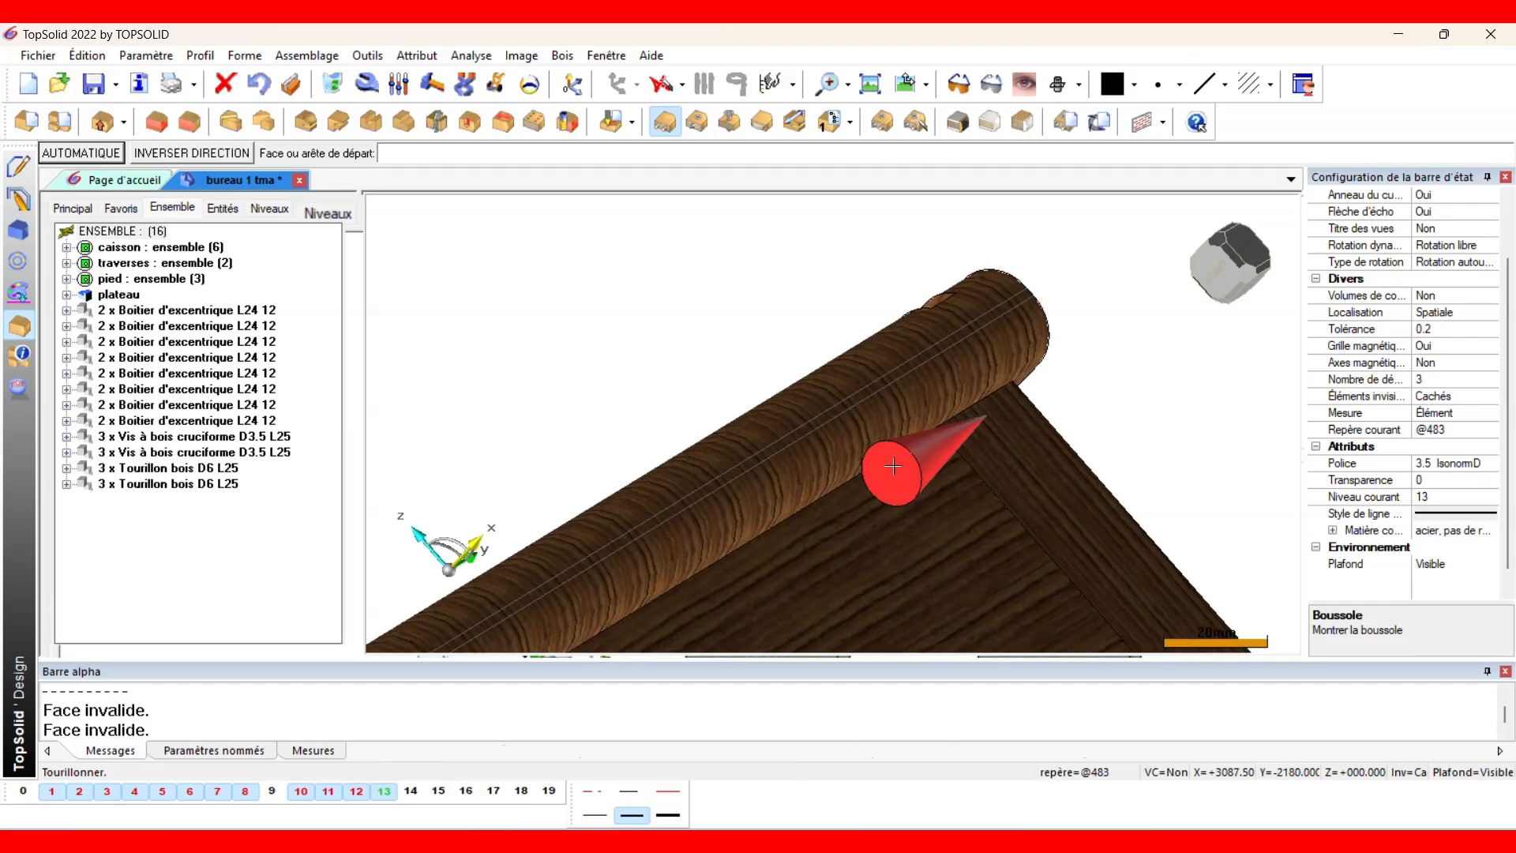
{"action": "middle_click_drag", "start_coordinate": [895, 469], "coordinate": [974, 418]}
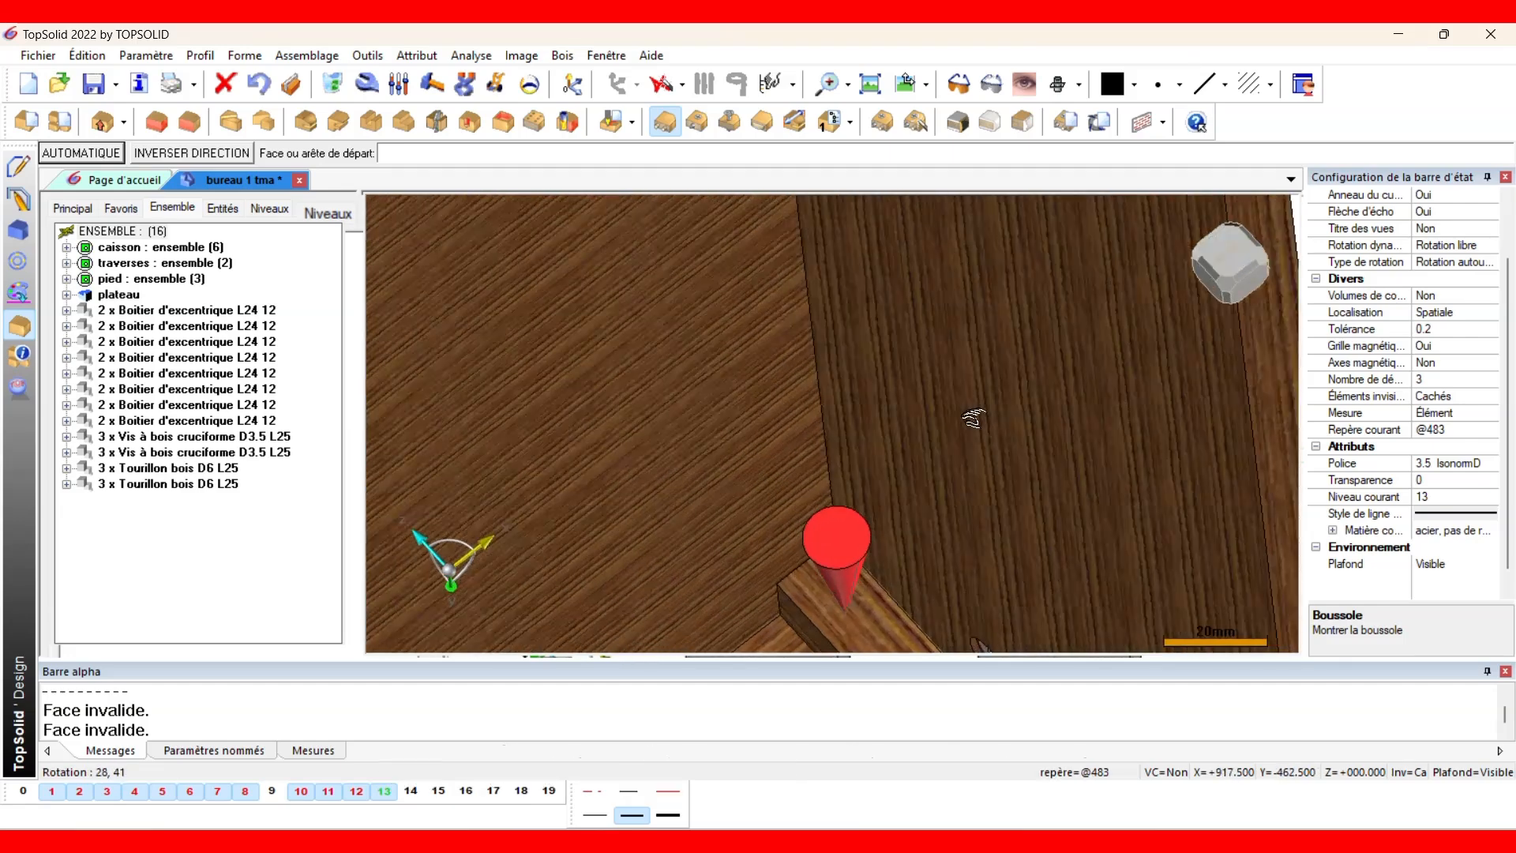
{"action": "left_click", "coordinate": [825, 557]}
Centre the dowels automatically on the leg post and set the opposite edge of its top as the arrival.
{"action": "scroll", "coordinate": [897, 591], "scroll_direction": "down", "scroll_amount": 3}
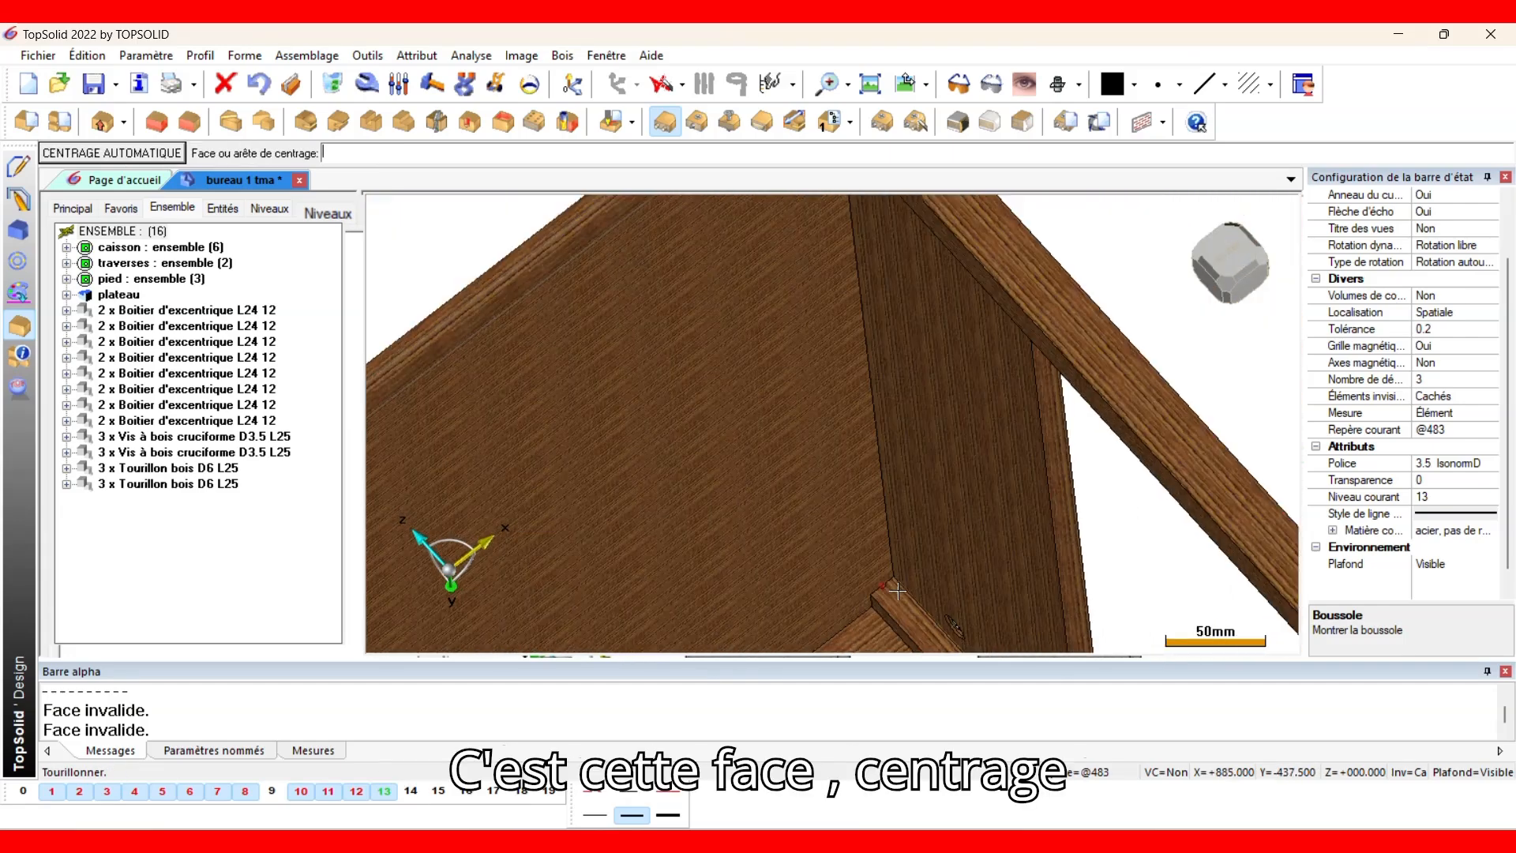
{"action": "left_click", "coordinate": [113, 158]}
{"action": "scroll", "coordinate": [568, 412], "scroll_direction": "down", "scroll_amount": 2}
{"action": "middle_click_drag", "start_coordinate": [767, 413], "coordinate": [604, 465]}
{"action": "scroll", "coordinate": [979, 473], "scroll_direction": "down", "scroll_amount": 3}
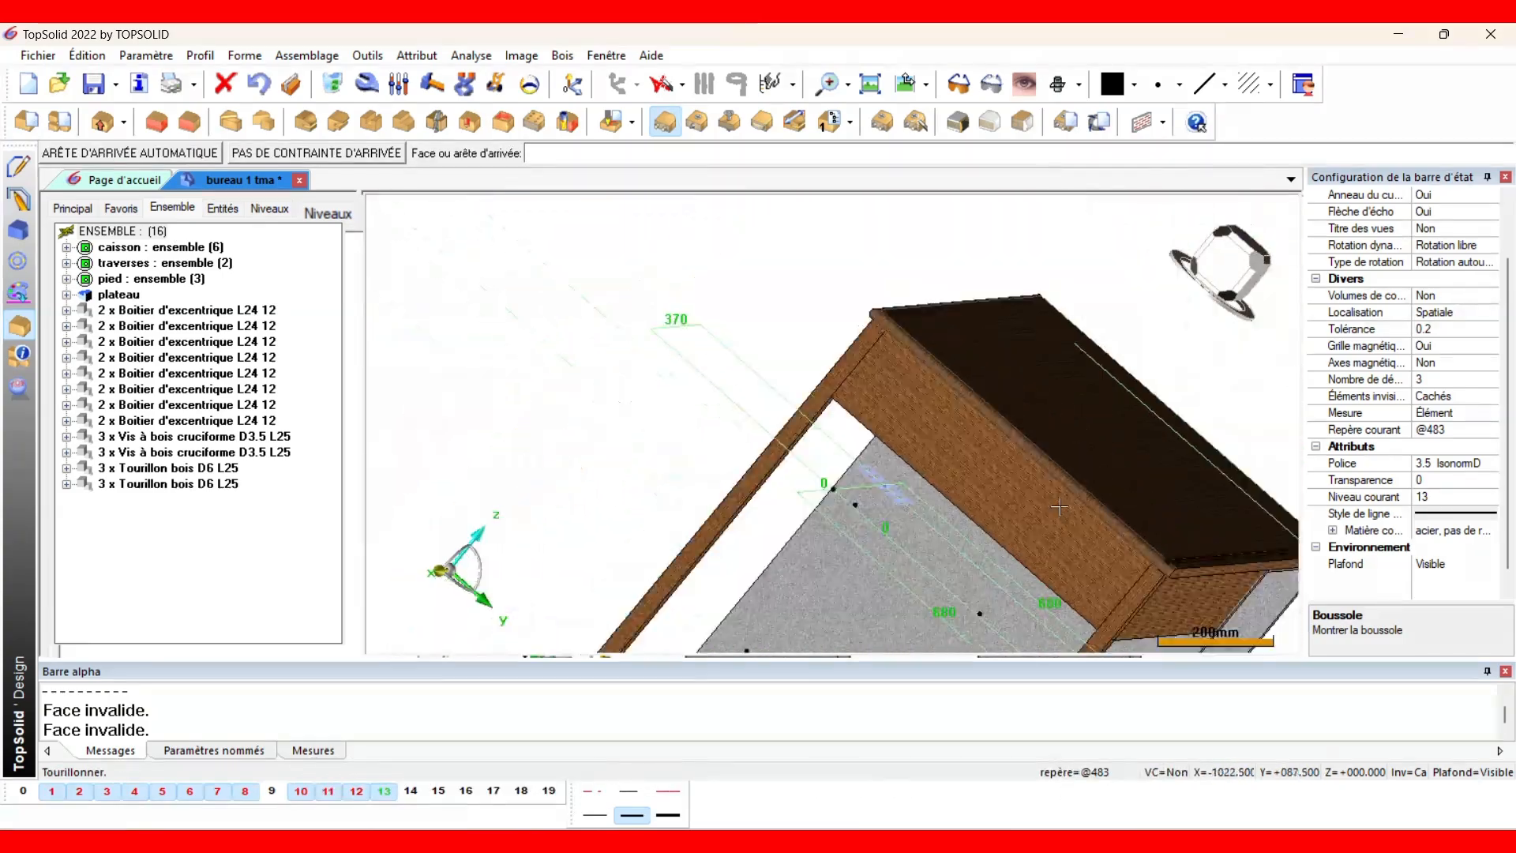
{"action": "middle_click_drag", "start_coordinate": [1088, 503], "coordinate": [984, 453]}
{"action": "scroll", "coordinate": [1323, 576], "scroll_direction": "down", "scroll_amount": 1}
{"action": "scroll", "coordinate": [1035, 549], "scroll_direction": "down", "scroll_amount": 5}
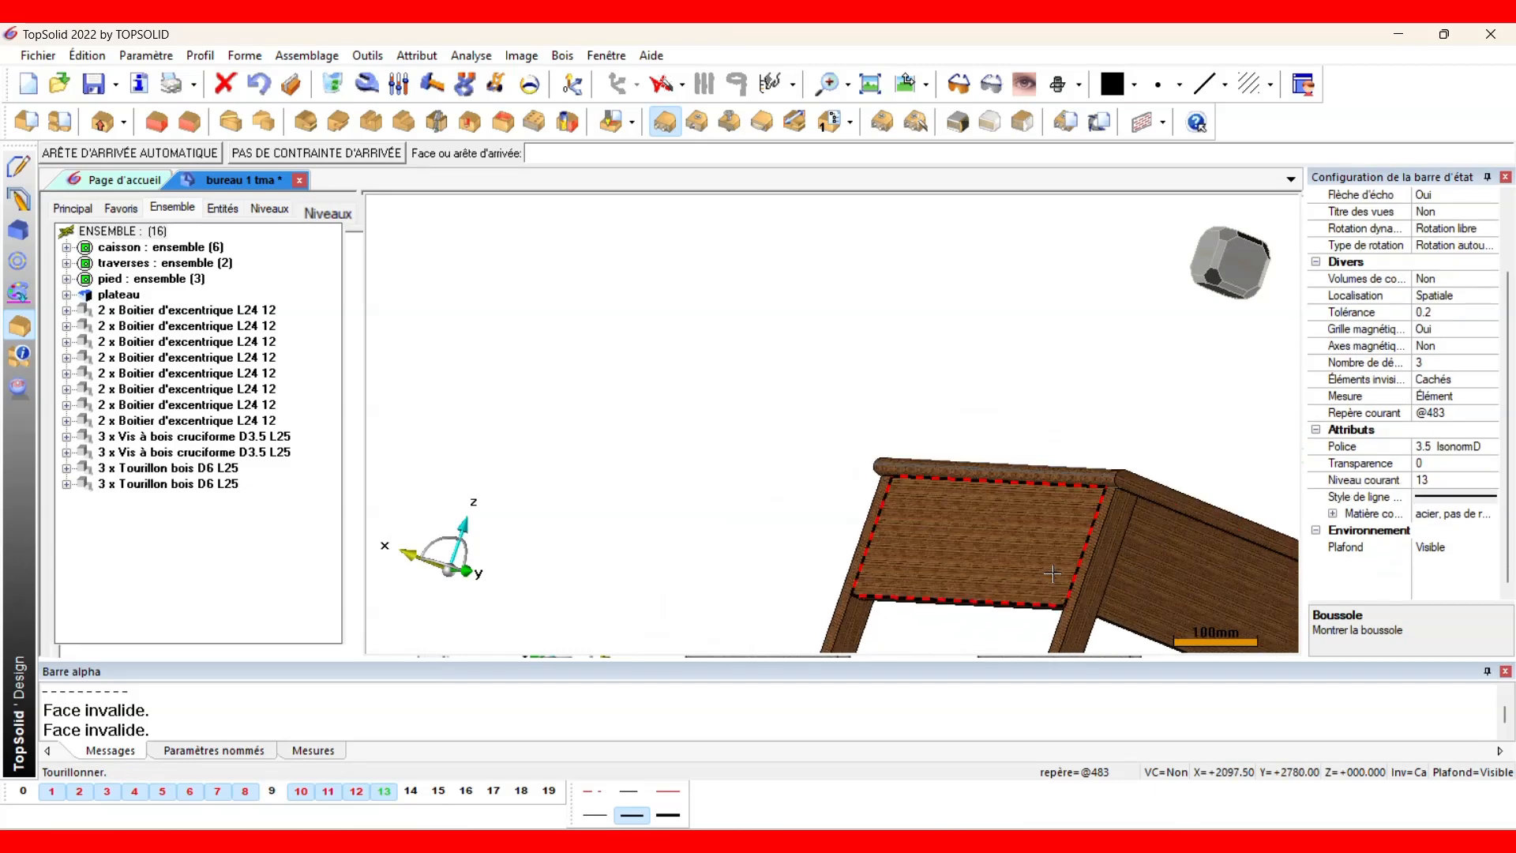
{"action": "scroll", "coordinate": [1181, 432], "scroll_direction": "down", "scroll_amount": 2}
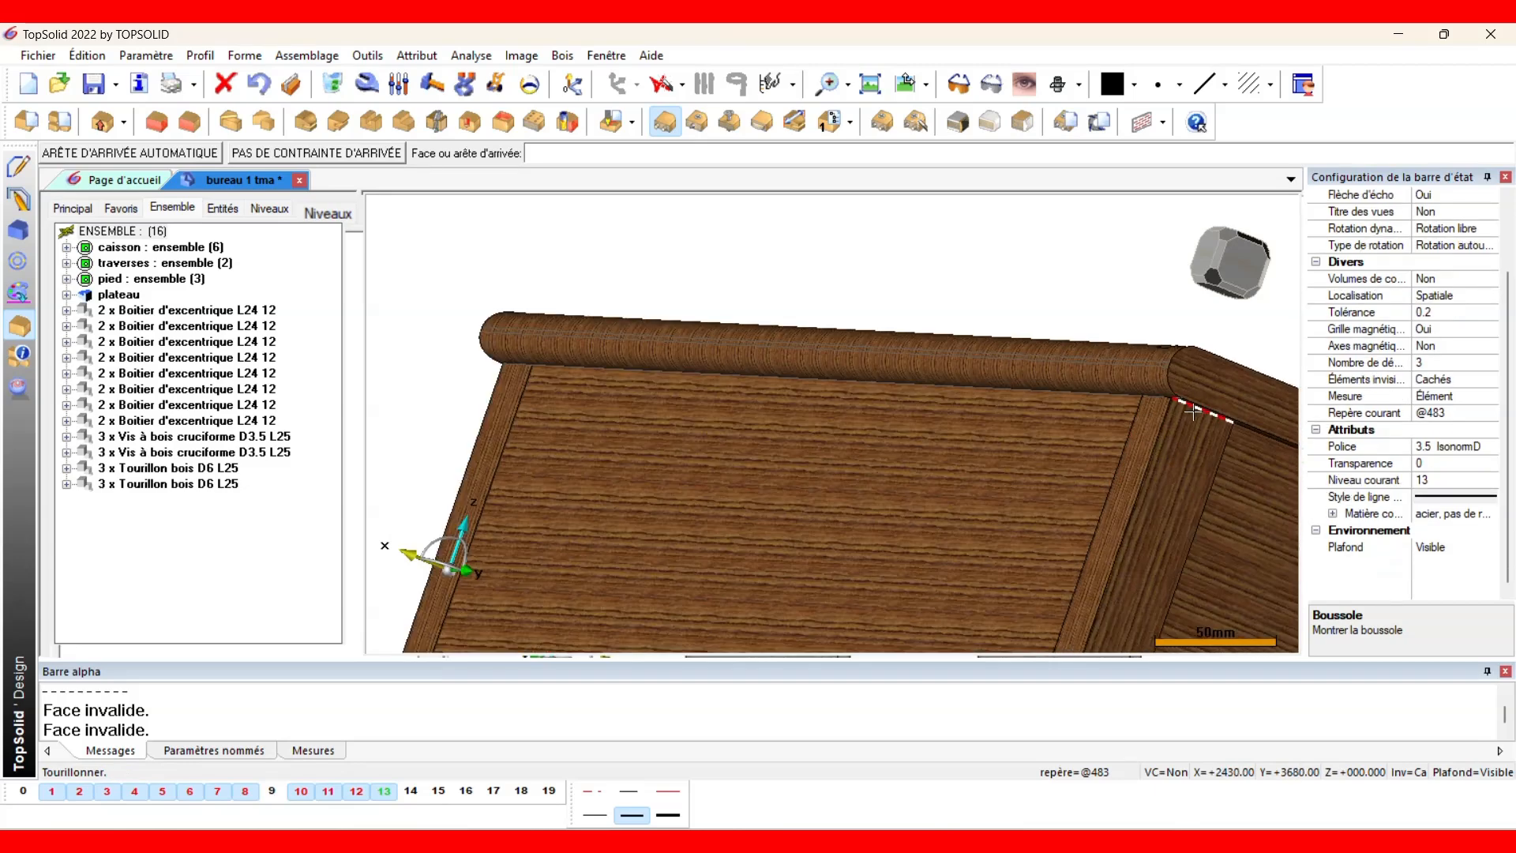
{"action": "left_click", "coordinate": [1195, 408]}
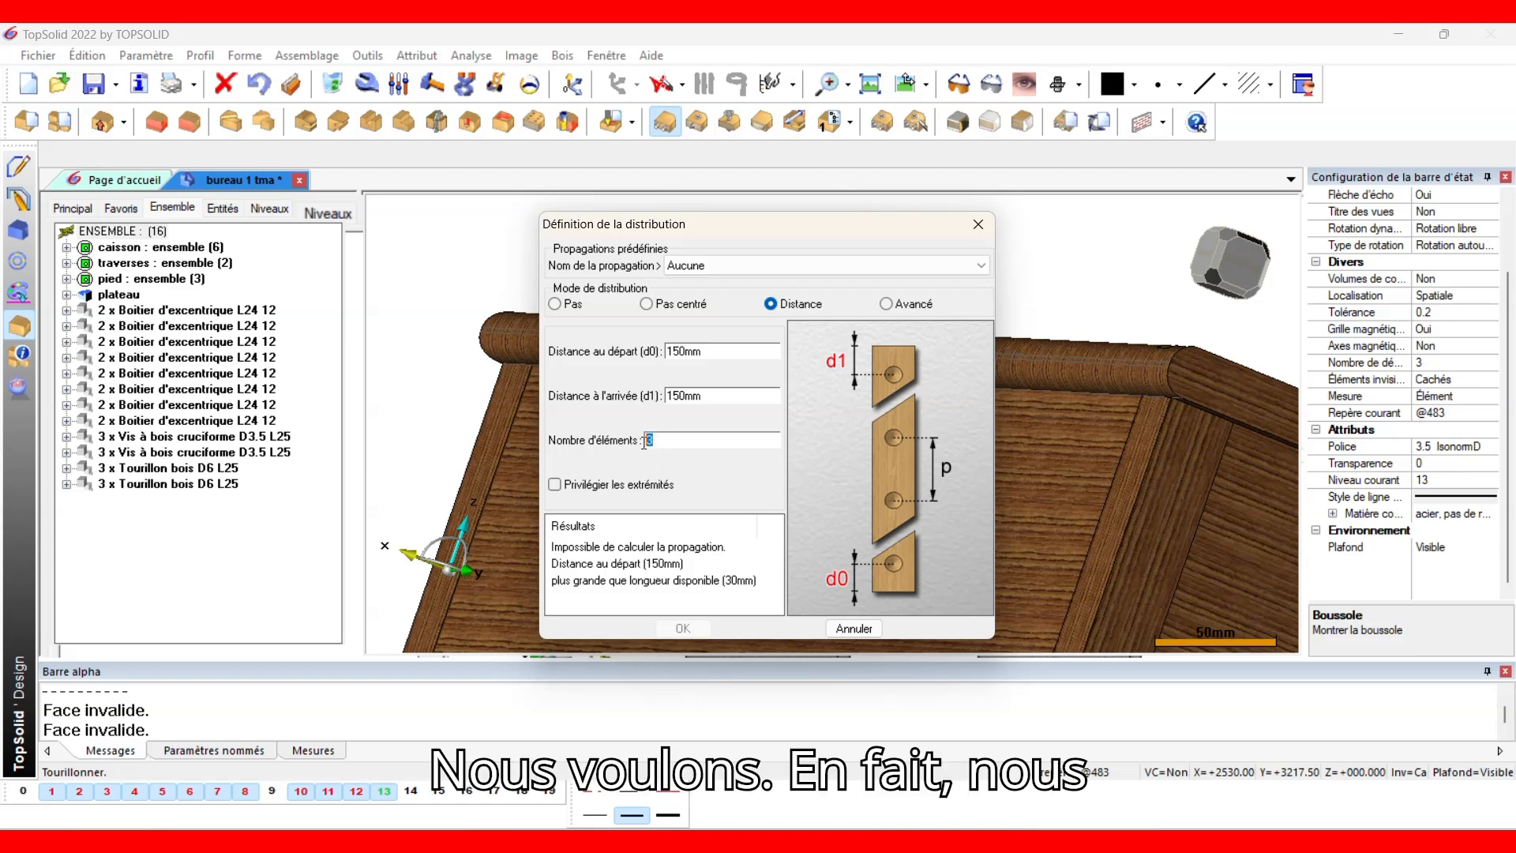
Distribute 2 dowels by distance on the leg post, 10 mm from both departure and arrival, with the extremities prioritised.
{"action": "type", "text": "2"}
{"action": "left_click_drag", "start_coordinate": [686, 348], "coordinate": [667, 345]}
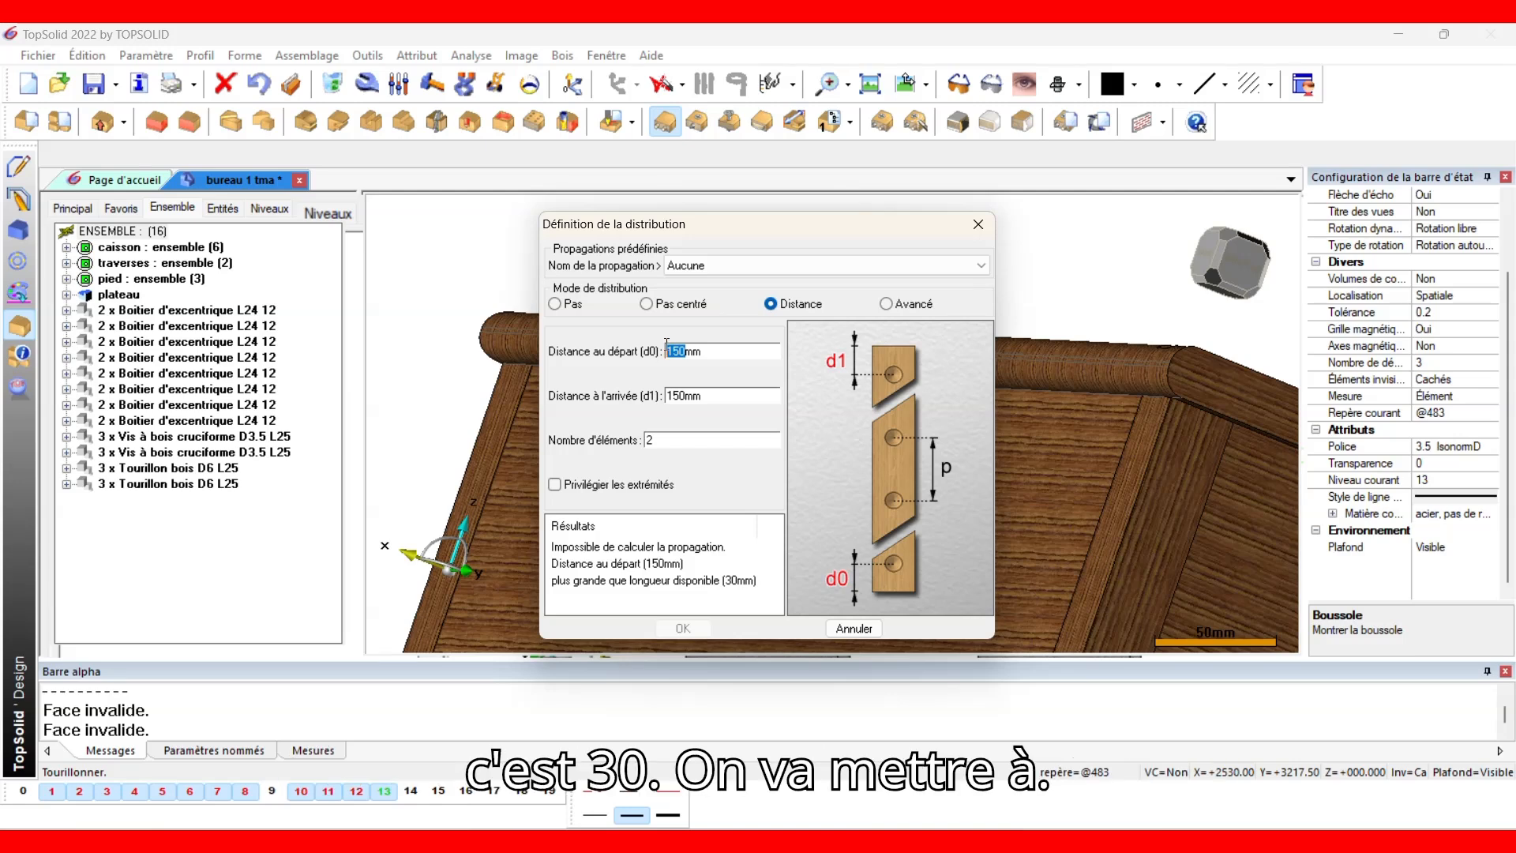
{"action": "type", "text": "10"}
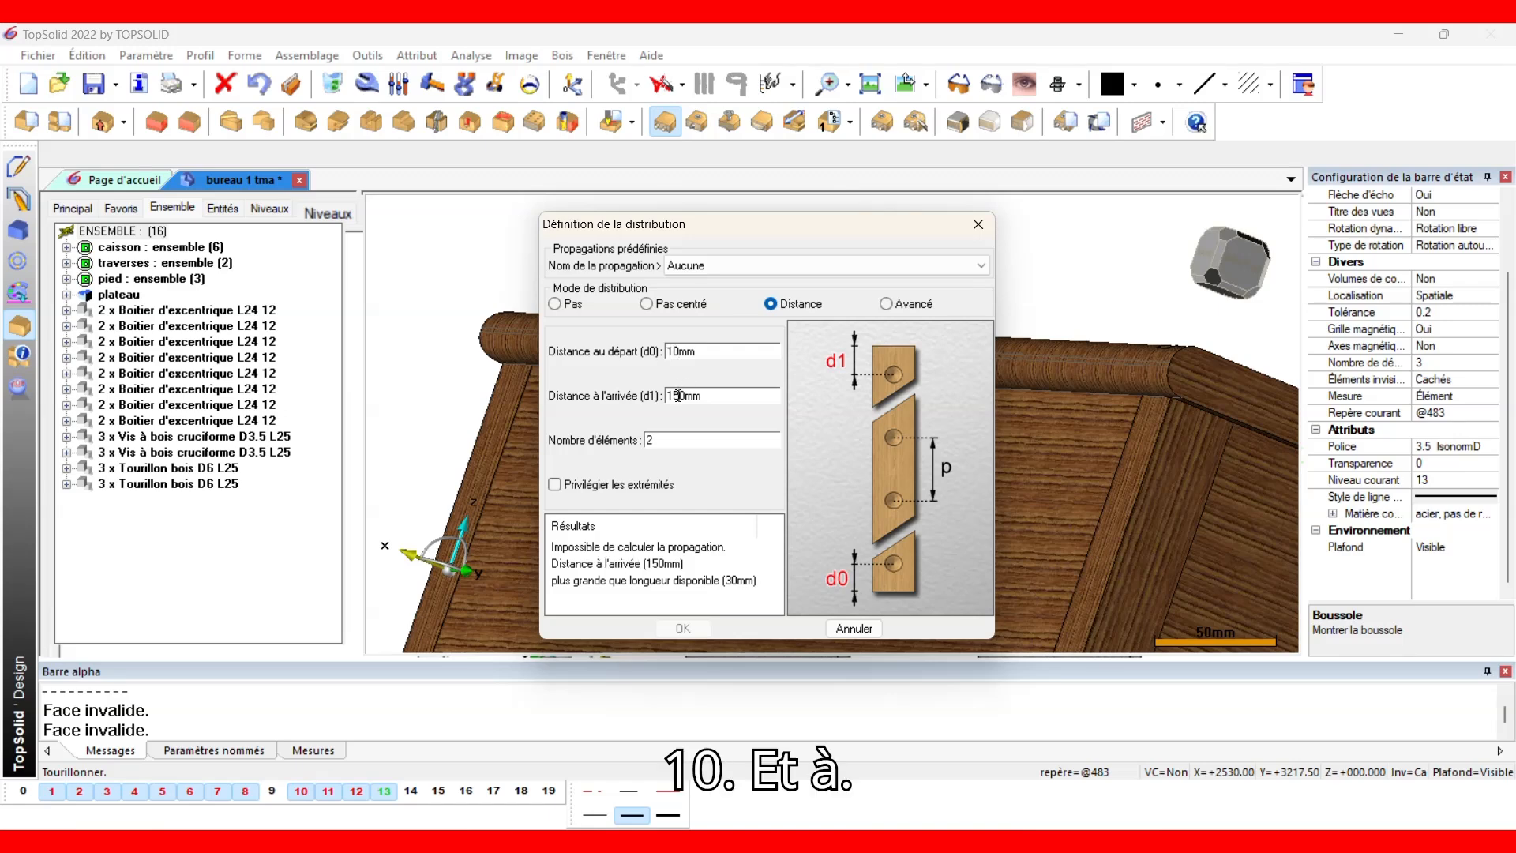
{"action": "double_click", "coordinate": [667, 395]}
{"action": "type", "text": "10"}
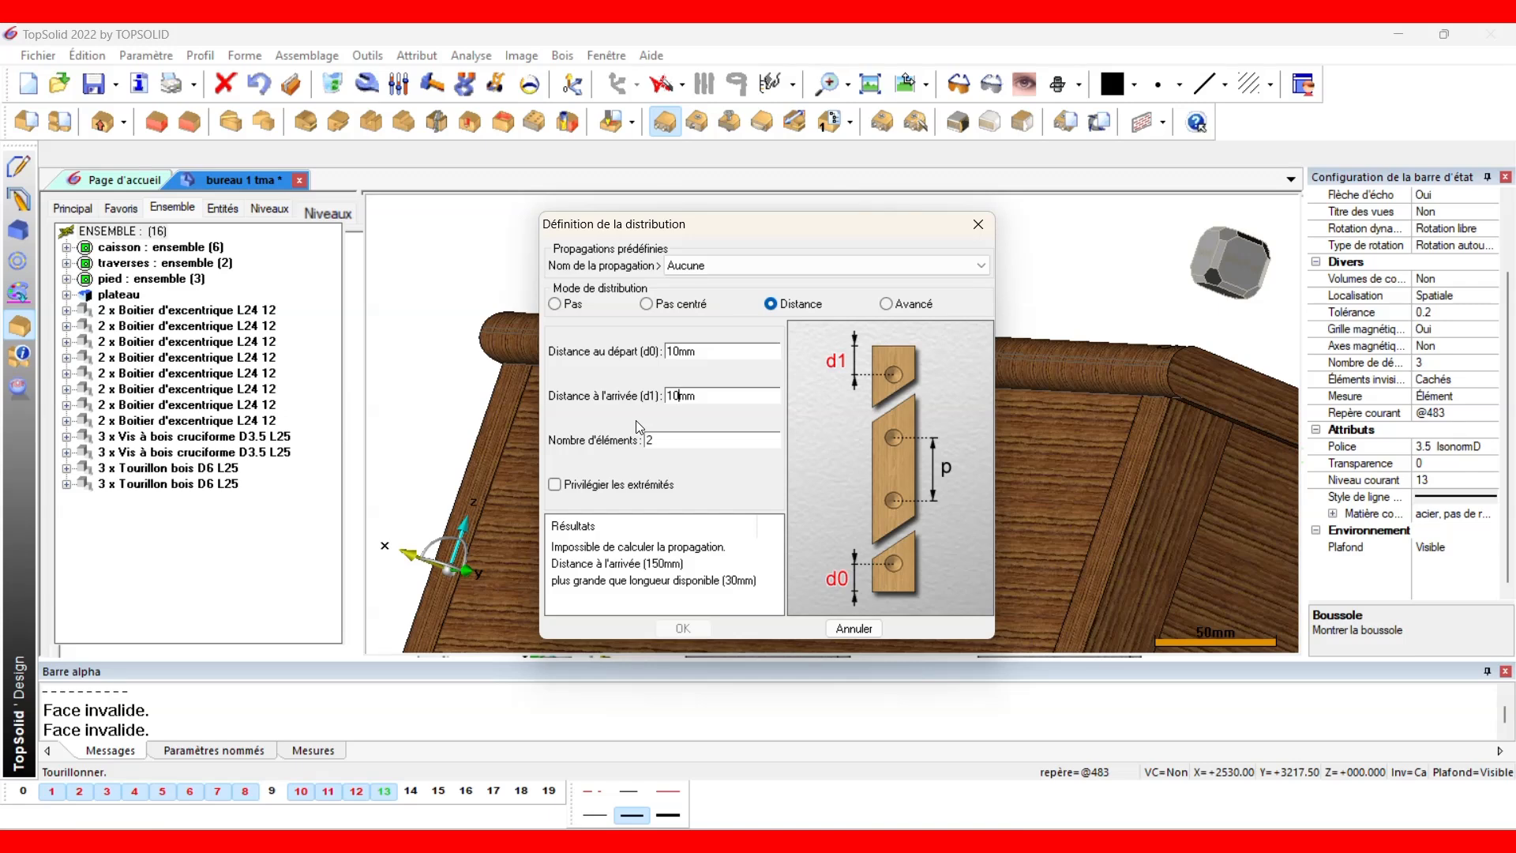
{"action": "left_click", "coordinate": [708, 486]}
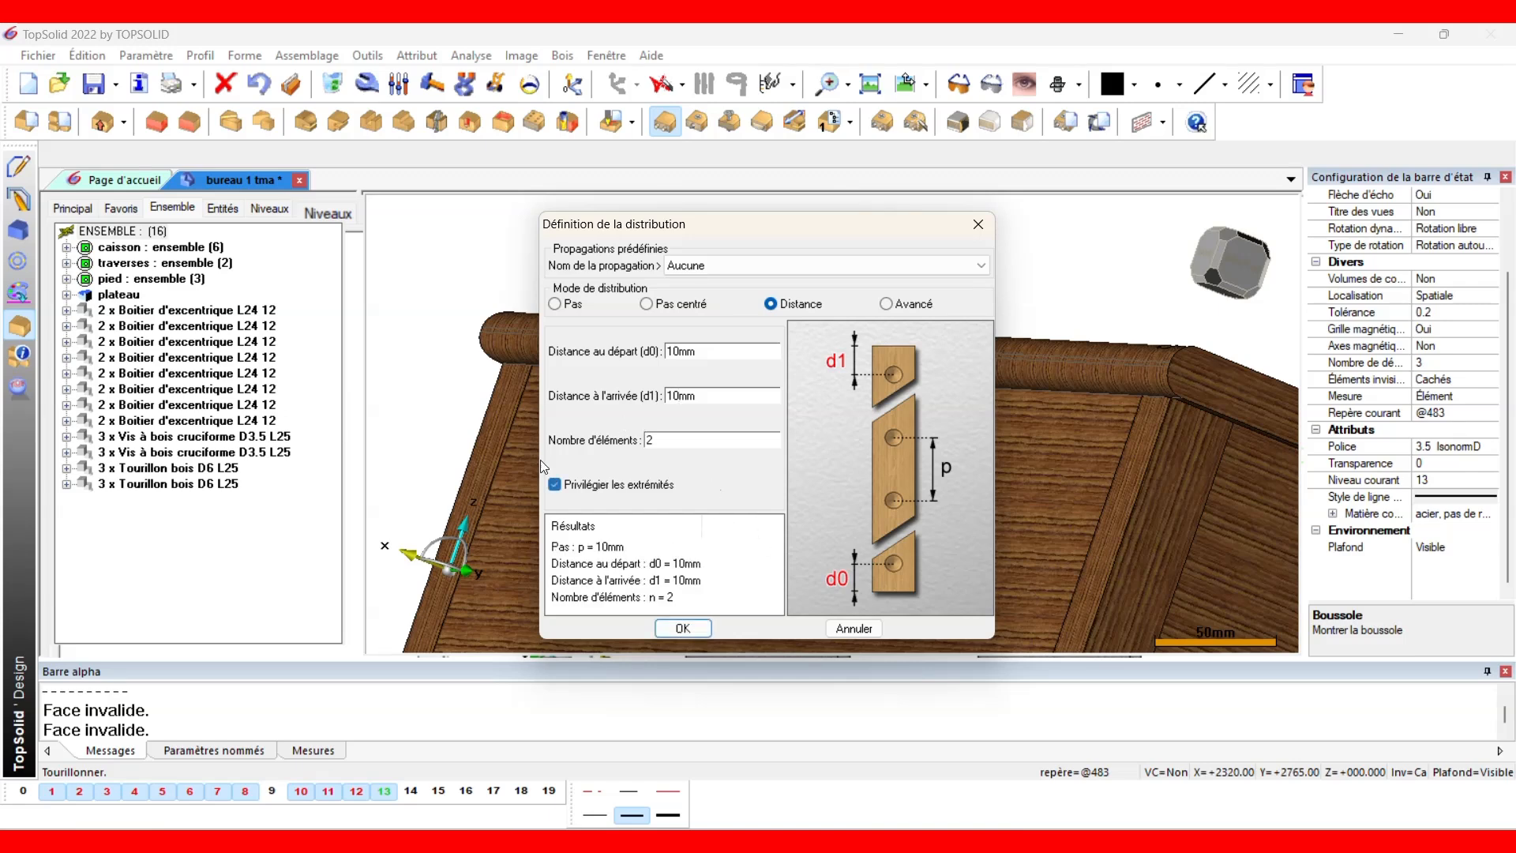
{"action": "left_click", "coordinate": [682, 628]}
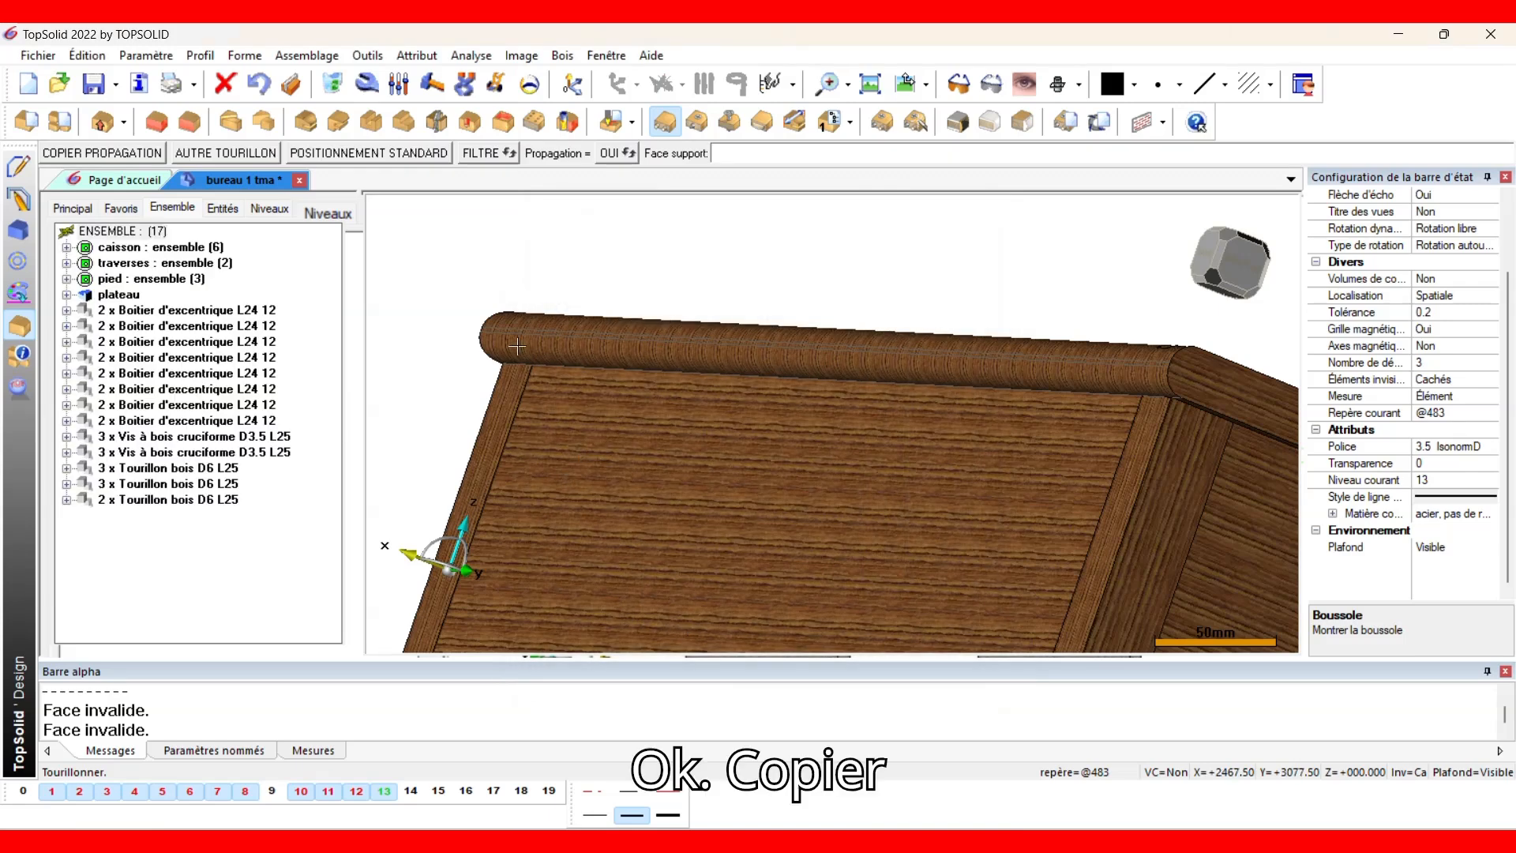
Copy the two-dowel propagation to the other leg post's top face, with automatic centring, from one edge to the opposite edge.
{"action": "left_click", "coordinate": [150, 158]}
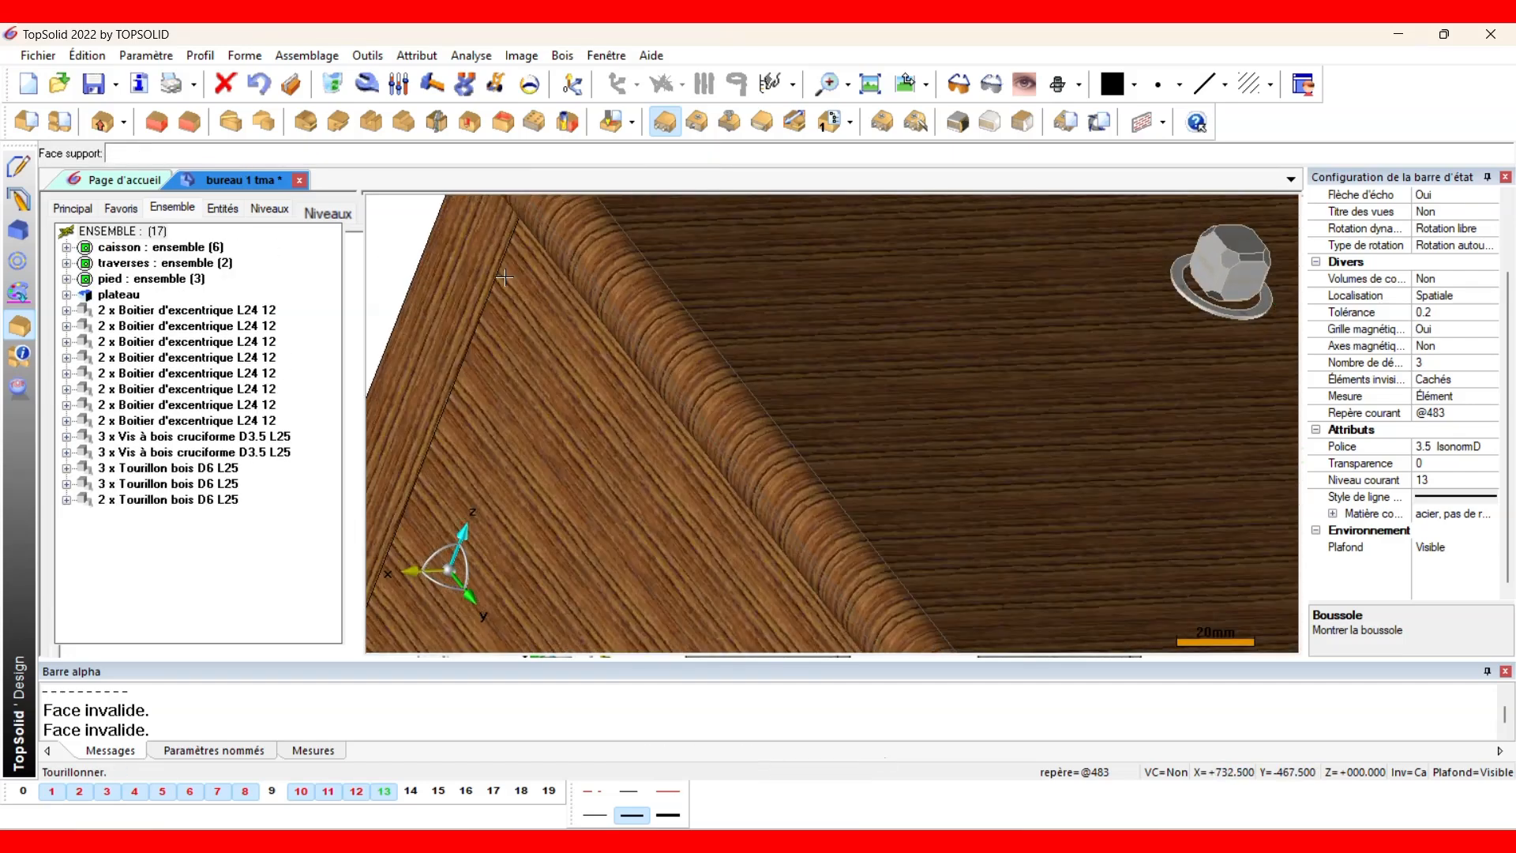
{"action": "left_click", "coordinate": [535, 379]}
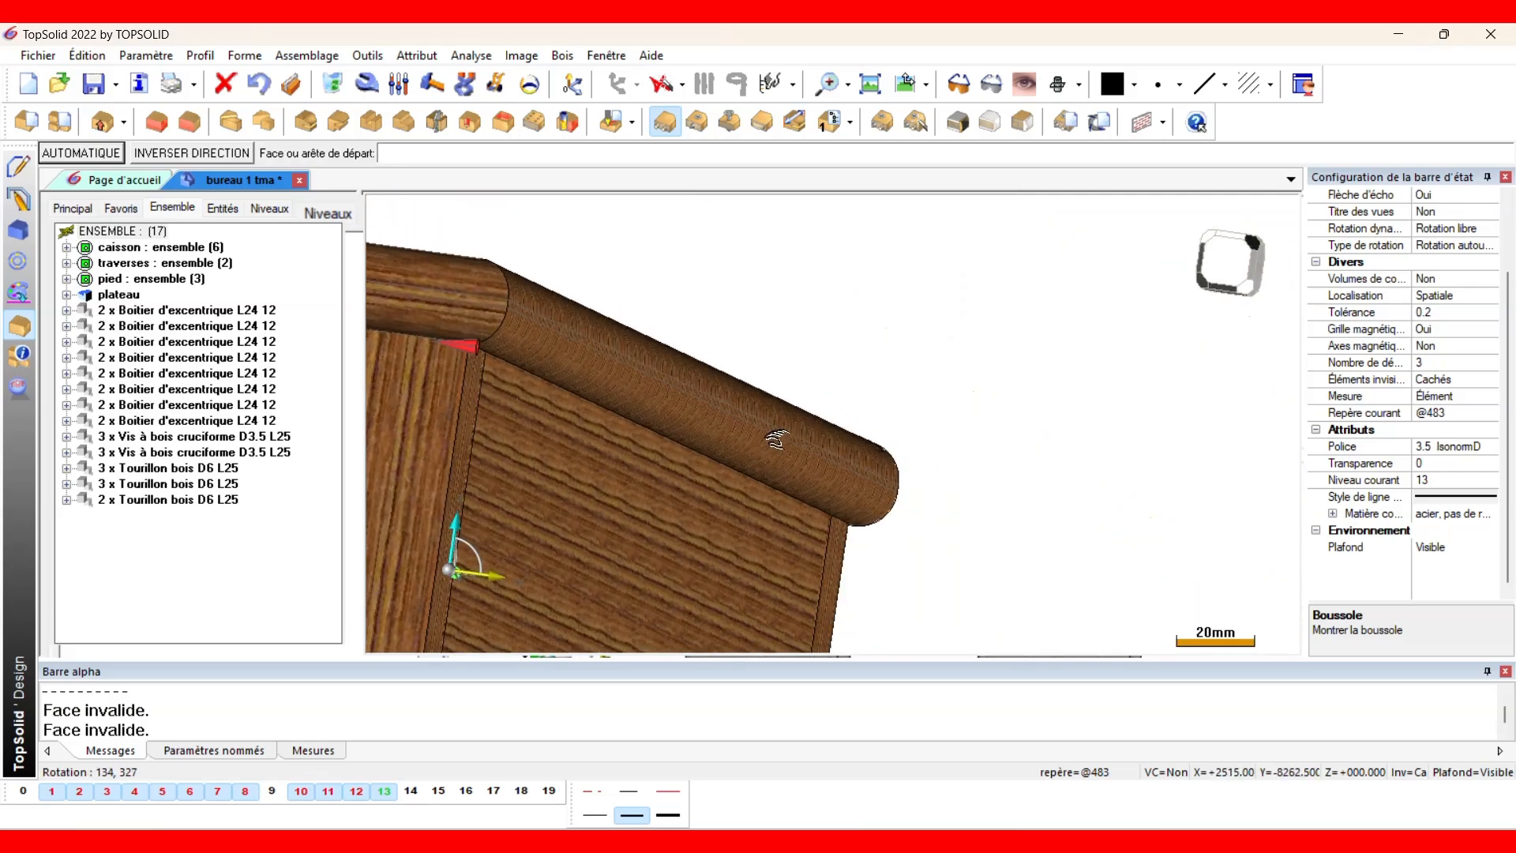
{"action": "left_click", "coordinate": [409, 335]}
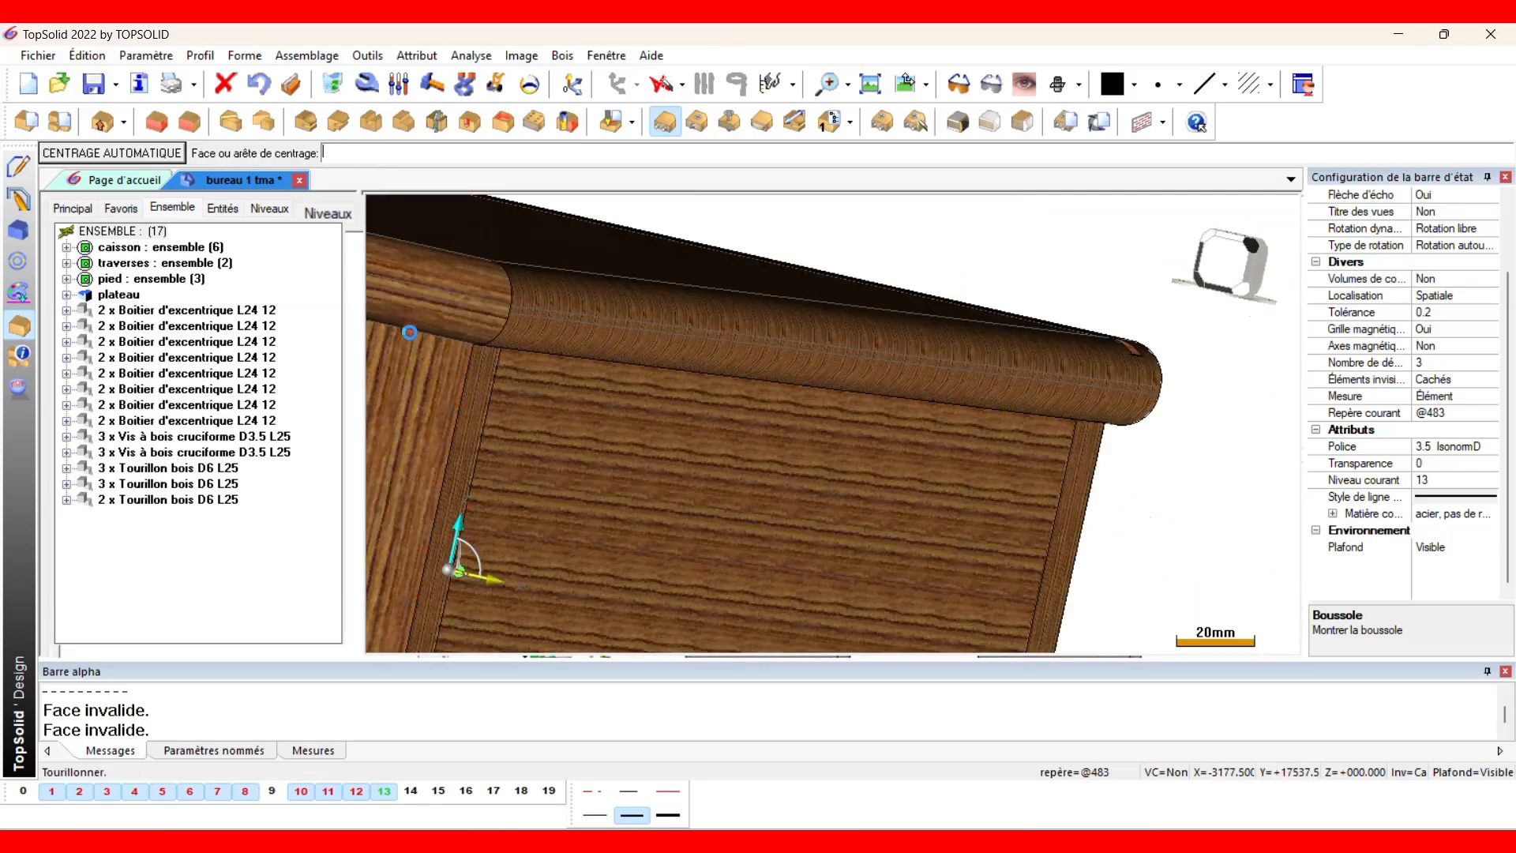
{"action": "left_click", "coordinate": [165, 156]}
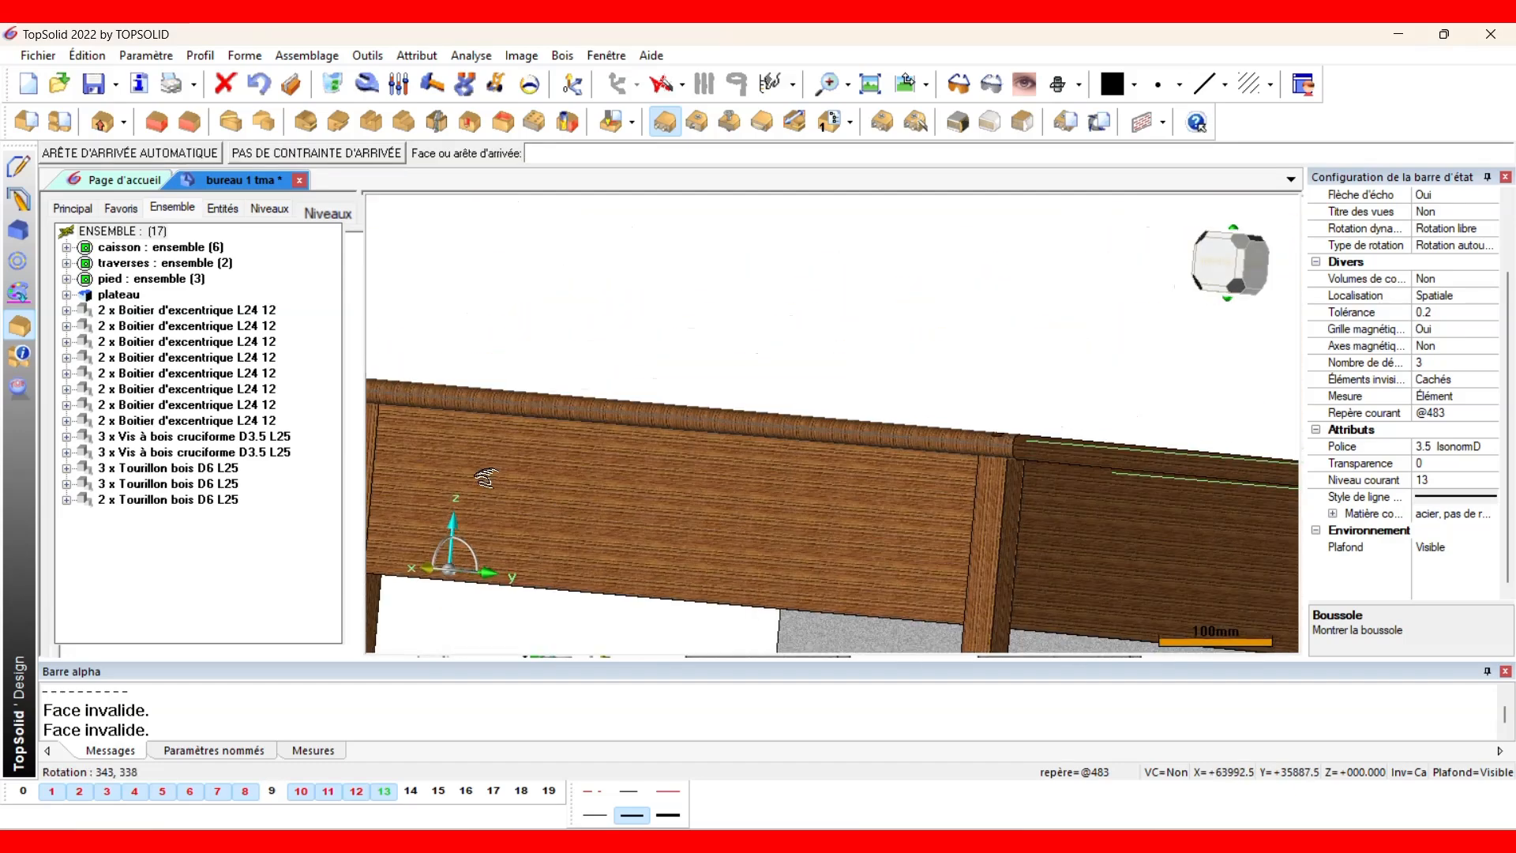
{"action": "middle_click_drag", "start_coordinate": [402, 401], "coordinate": [788, 392]}
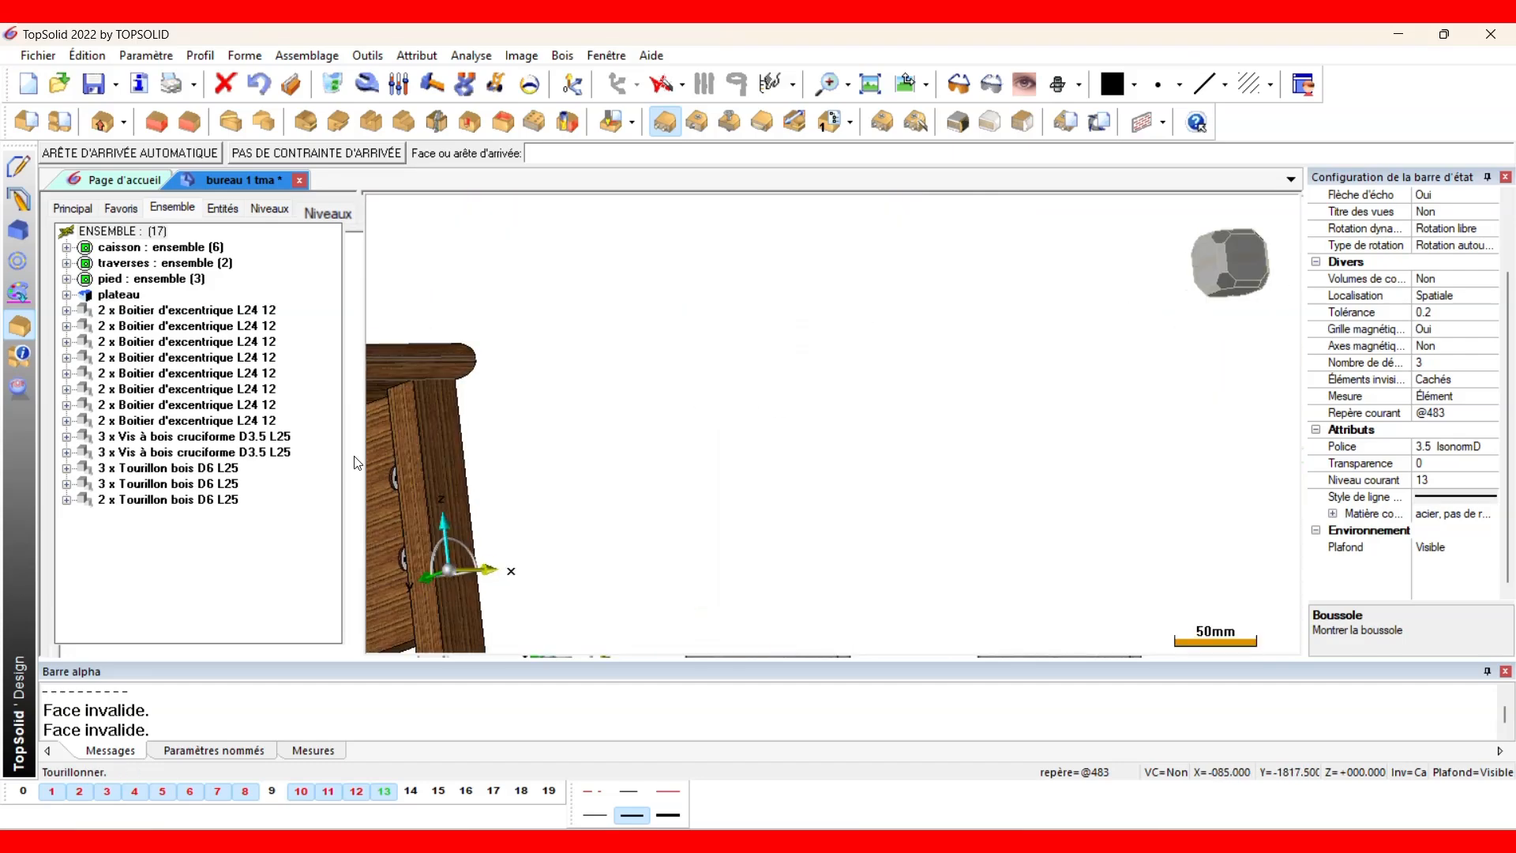
{"action": "middle_click_drag", "start_coordinate": [414, 446], "coordinate": [613, 383]}
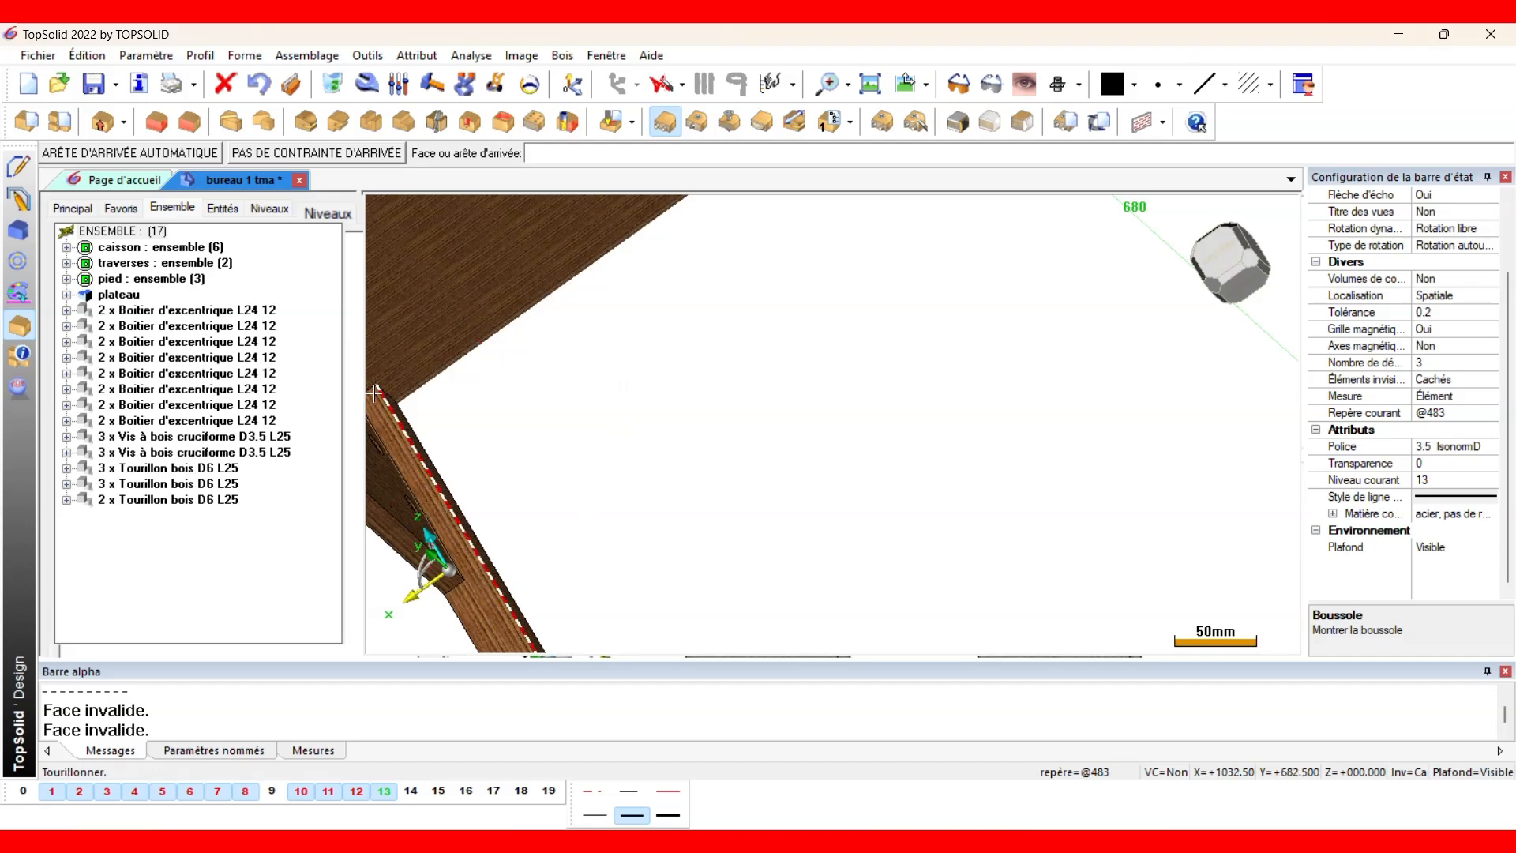
{"action": "middle_click_drag", "start_coordinate": [375, 392], "coordinate": [409, 387]}
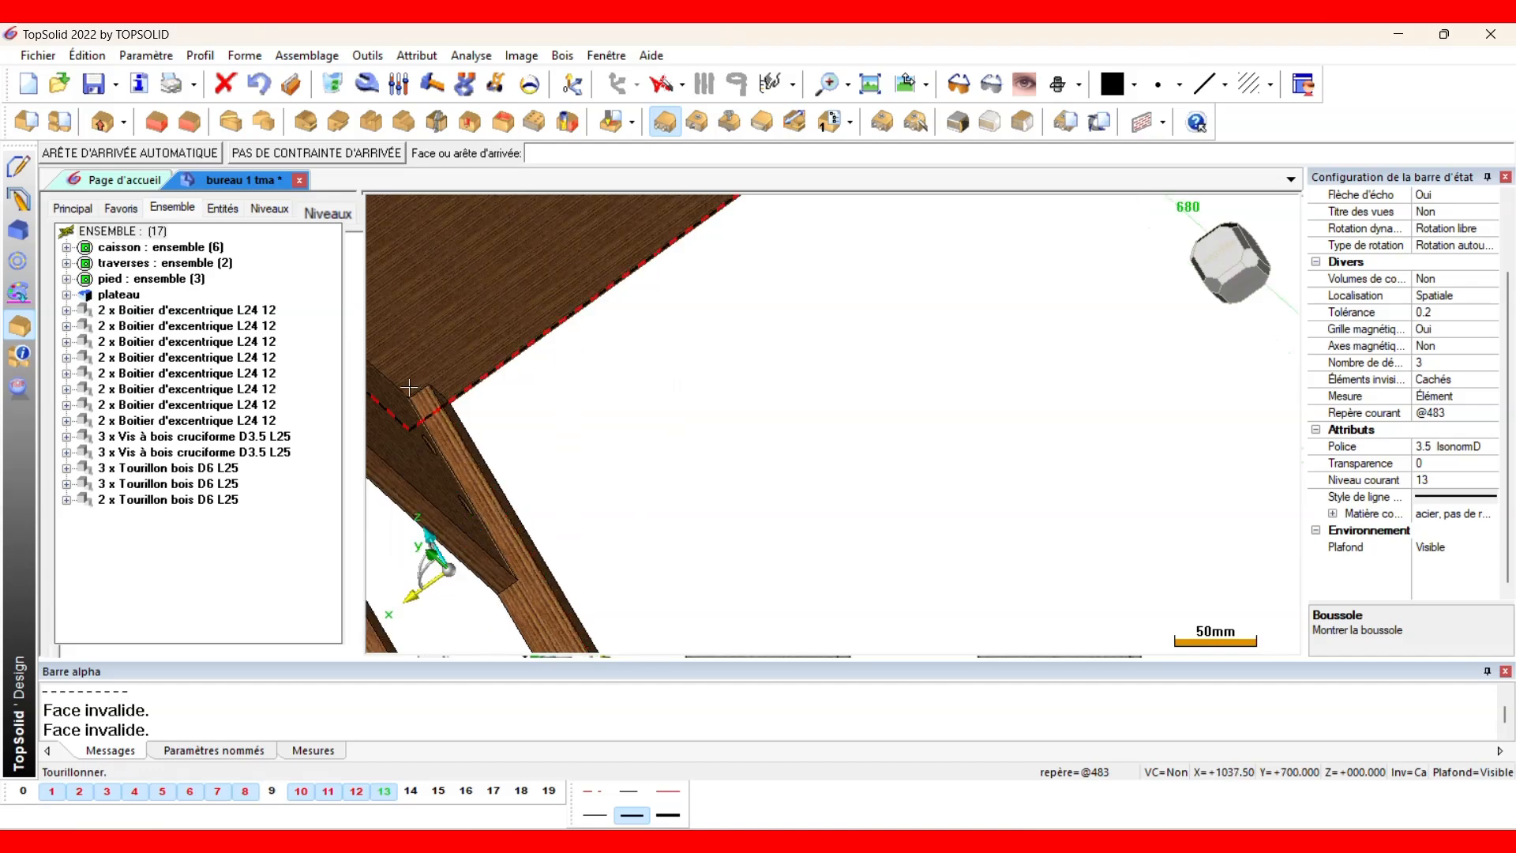
{"action": "left_click", "coordinate": [417, 394]}
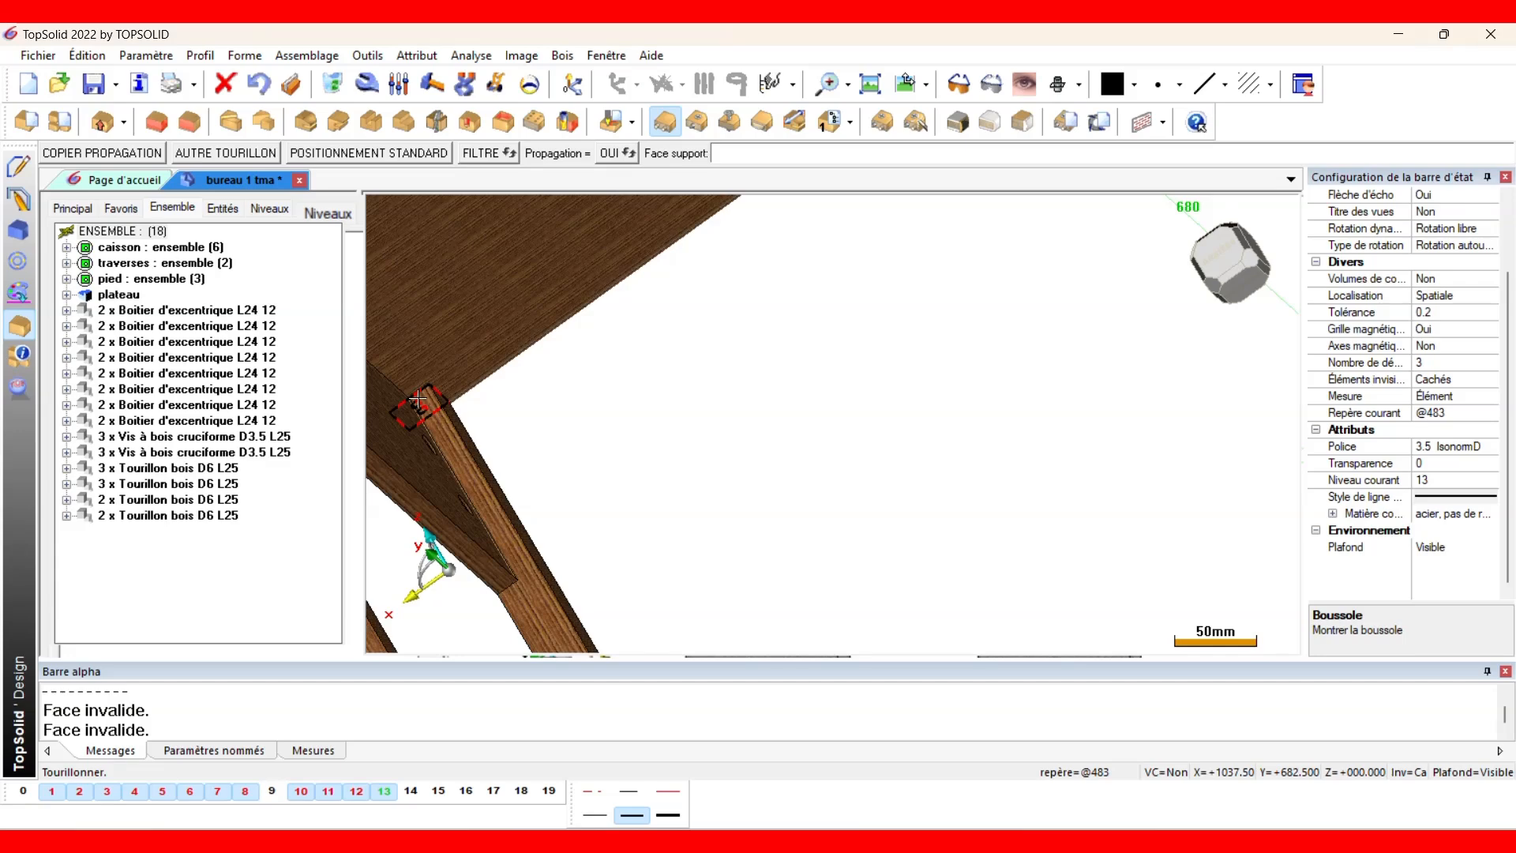
Start another dowel row on the end face of the leg's bottom rail, where it meets the post.
{"action": "scroll", "coordinate": [632, 411], "scroll_direction": "down", "scroll_amount": 8}
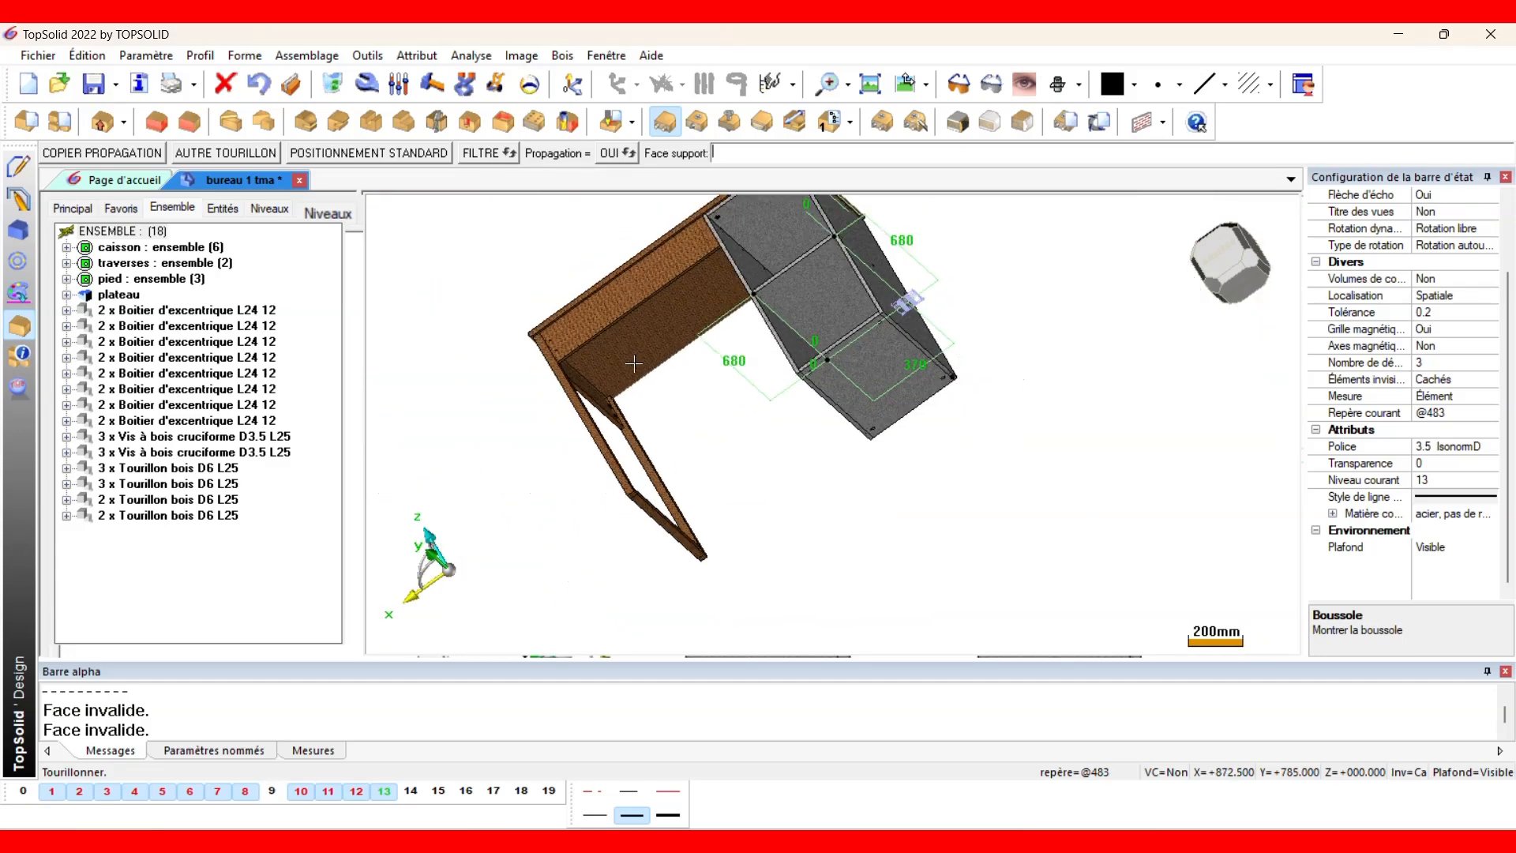
{"action": "middle_click_drag", "start_coordinate": [633, 586], "coordinate": [632, 624]}
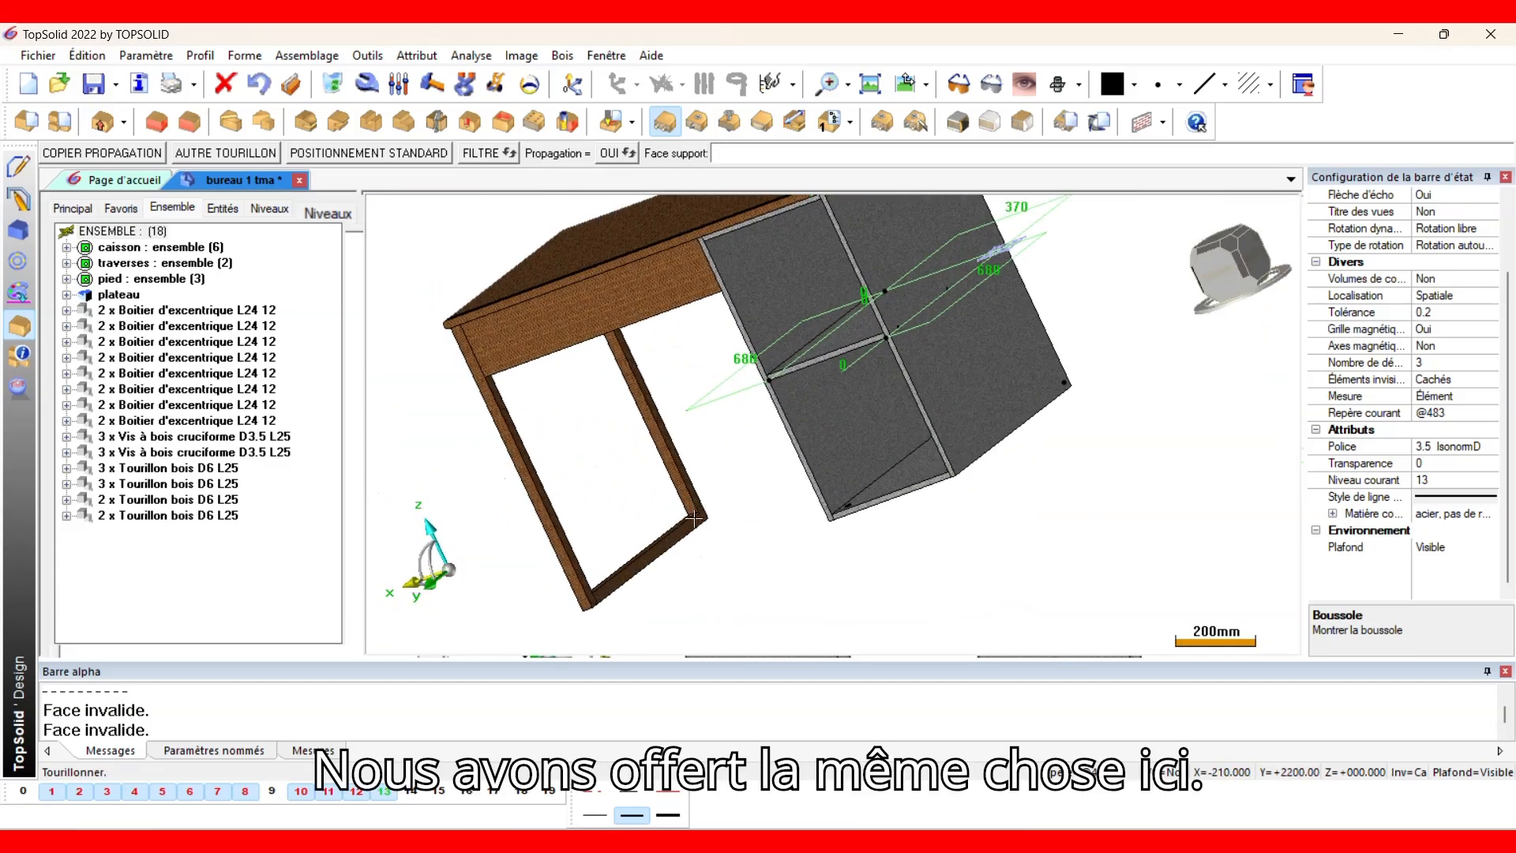
{"action": "scroll", "coordinate": [695, 525], "scroll_direction": "up", "scroll_amount": 5}
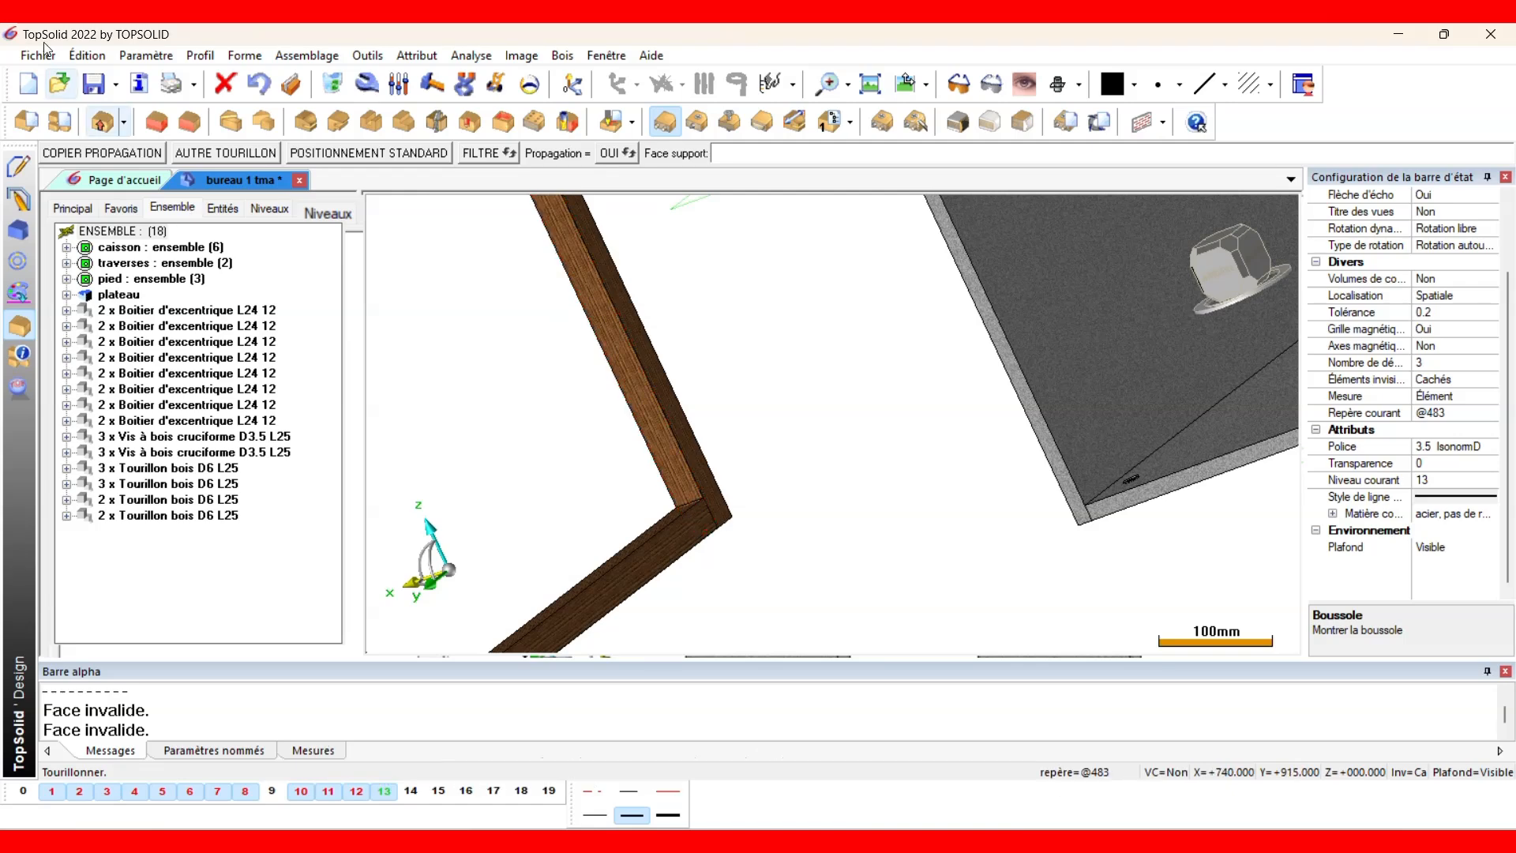
{"action": "left_click", "coordinate": [701, 517]}
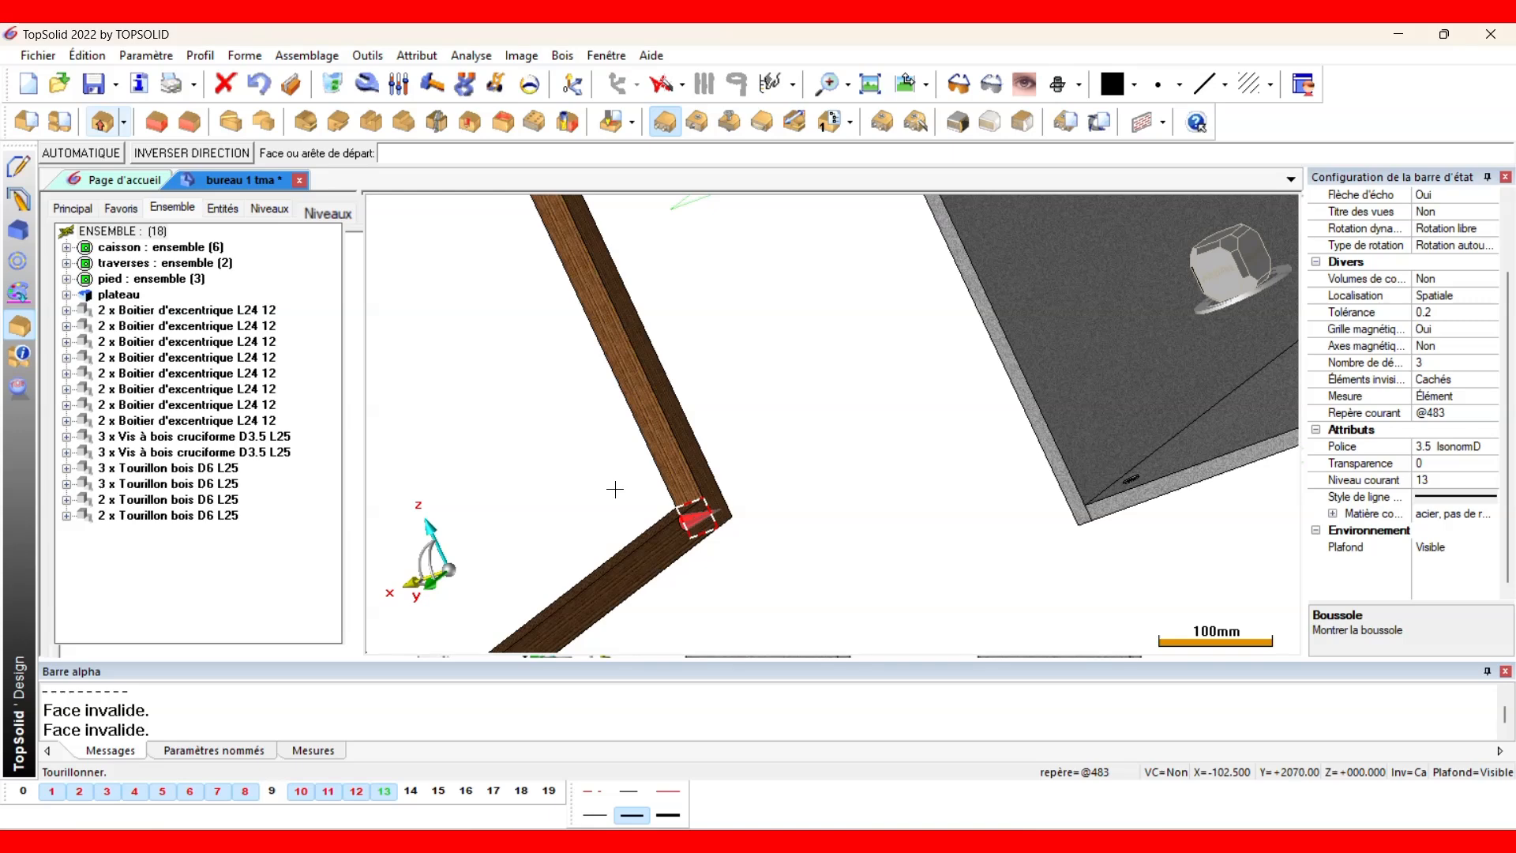
{"action": "scroll", "coordinate": [699, 514], "scroll_direction": "up", "scroll_amount": 5}
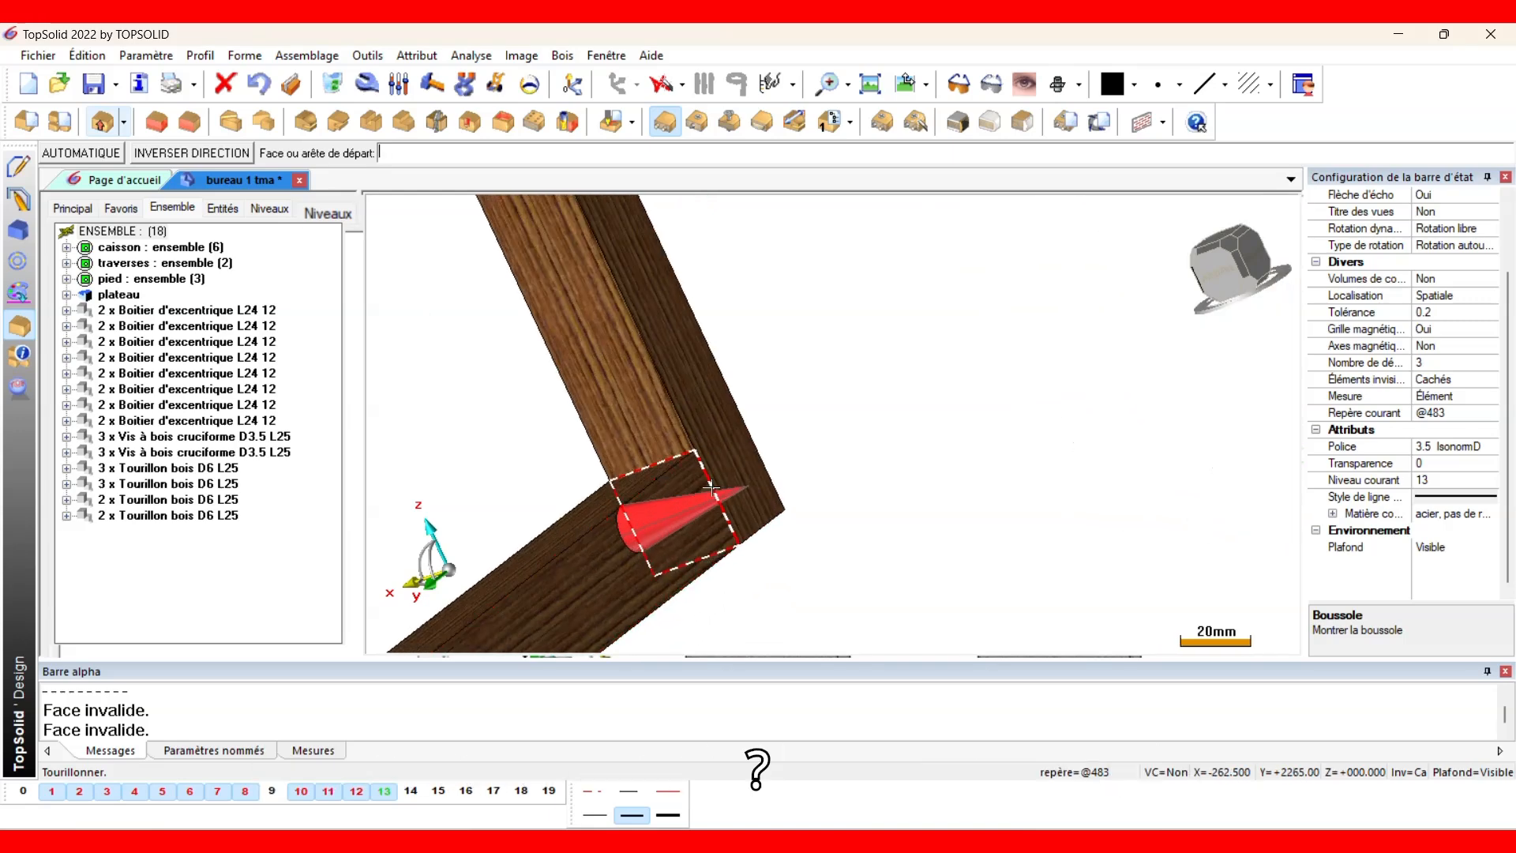
{"action": "left_click", "coordinate": [649, 466]}
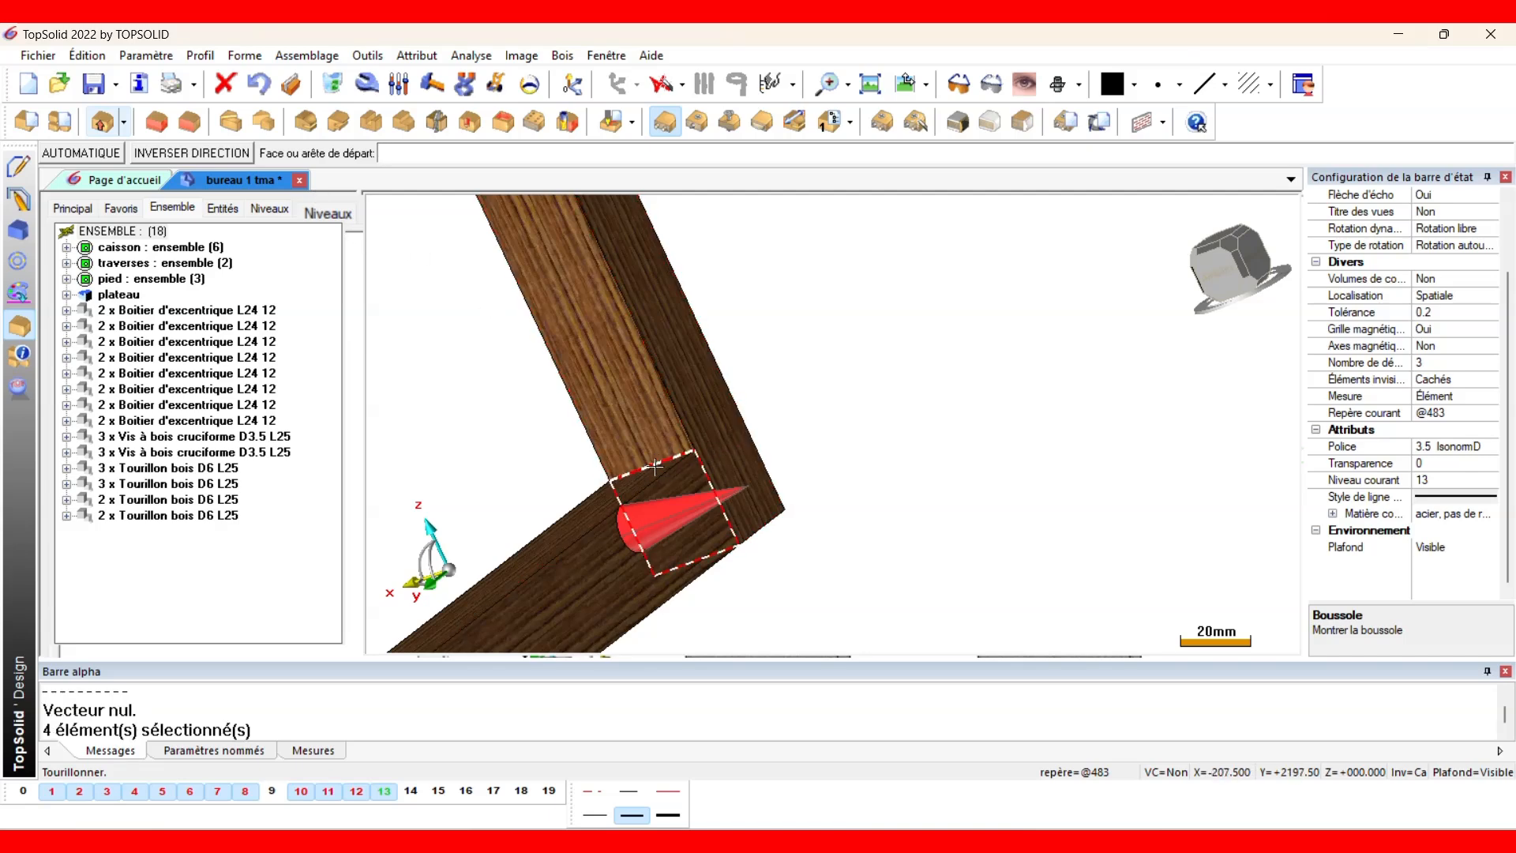
Set one side of the bottom rail's end at the post joint as the departure and centre the dowels automatically.
{"action": "middle_click_drag", "start_coordinate": [652, 464], "coordinate": [643, 492]}
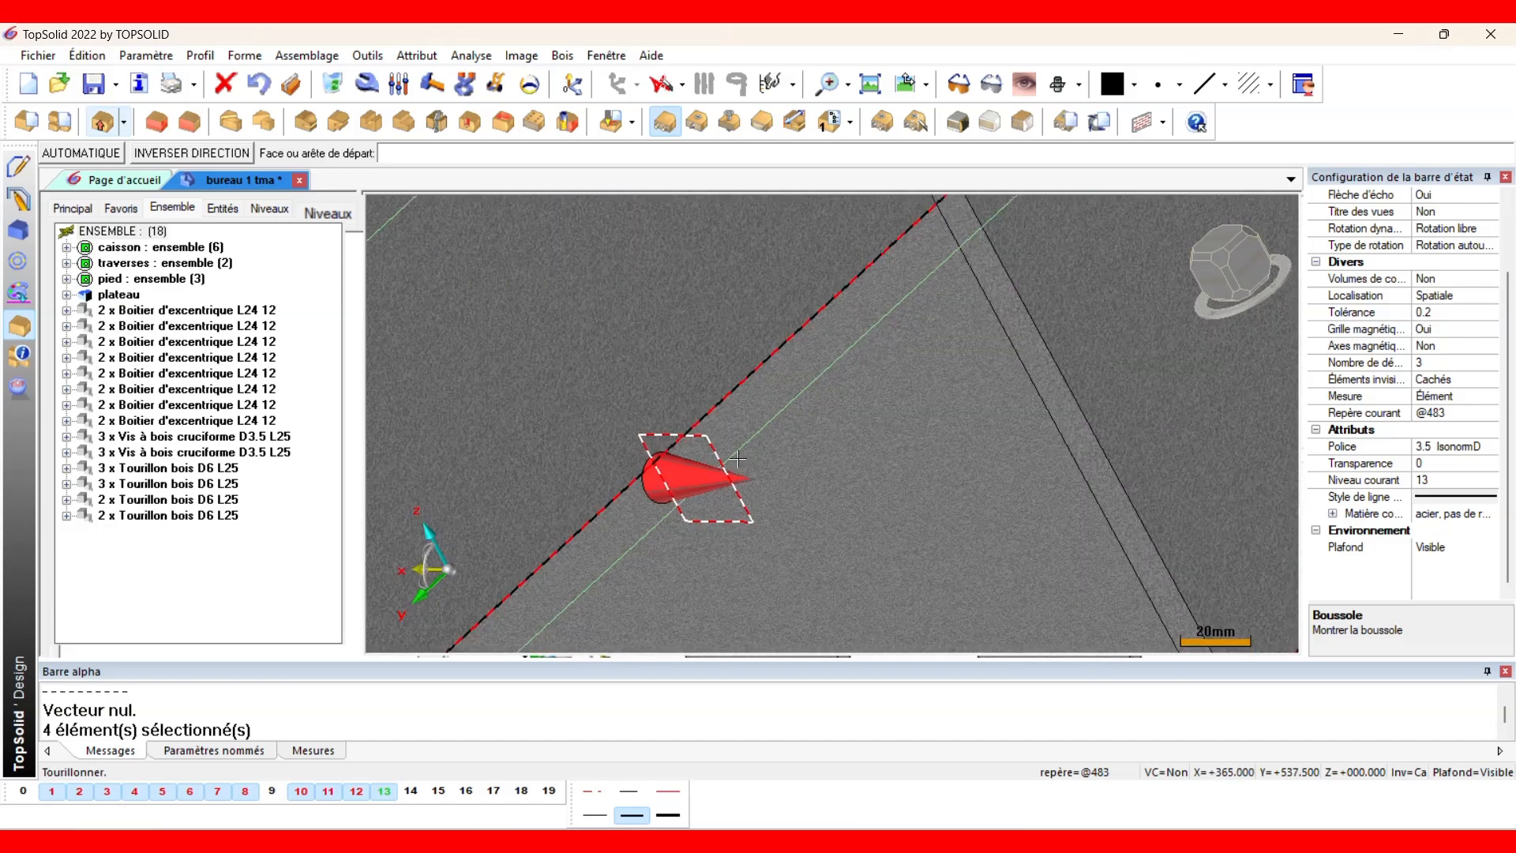
{"action": "middle_click_drag", "start_coordinate": [724, 462], "coordinate": [728, 506]}
{"action": "scroll", "coordinate": [728, 521], "scroll_direction": "down", "scroll_amount": 5}
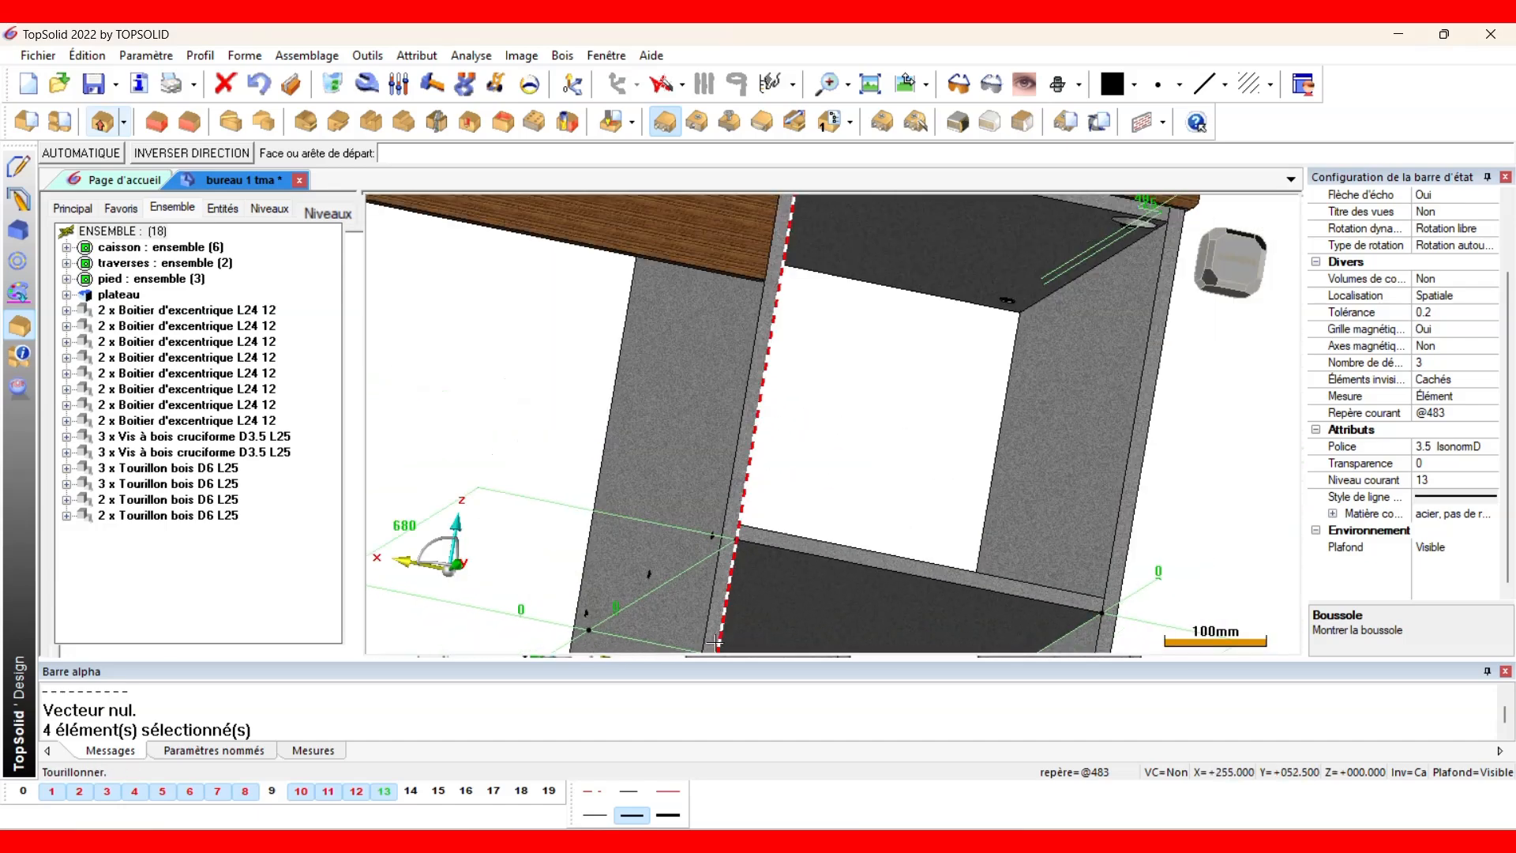
{"action": "scroll", "coordinate": [730, 537], "scroll_direction": "down", "scroll_amount": 3}
{"action": "middle_click_drag", "start_coordinate": [579, 559], "coordinate": [727, 596]}
{"action": "scroll", "coordinate": [545, 619], "scroll_direction": "up", "scroll_amount": 7}
{"action": "scroll", "coordinate": [670, 461], "scroll_direction": "up", "scroll_amount": 6}
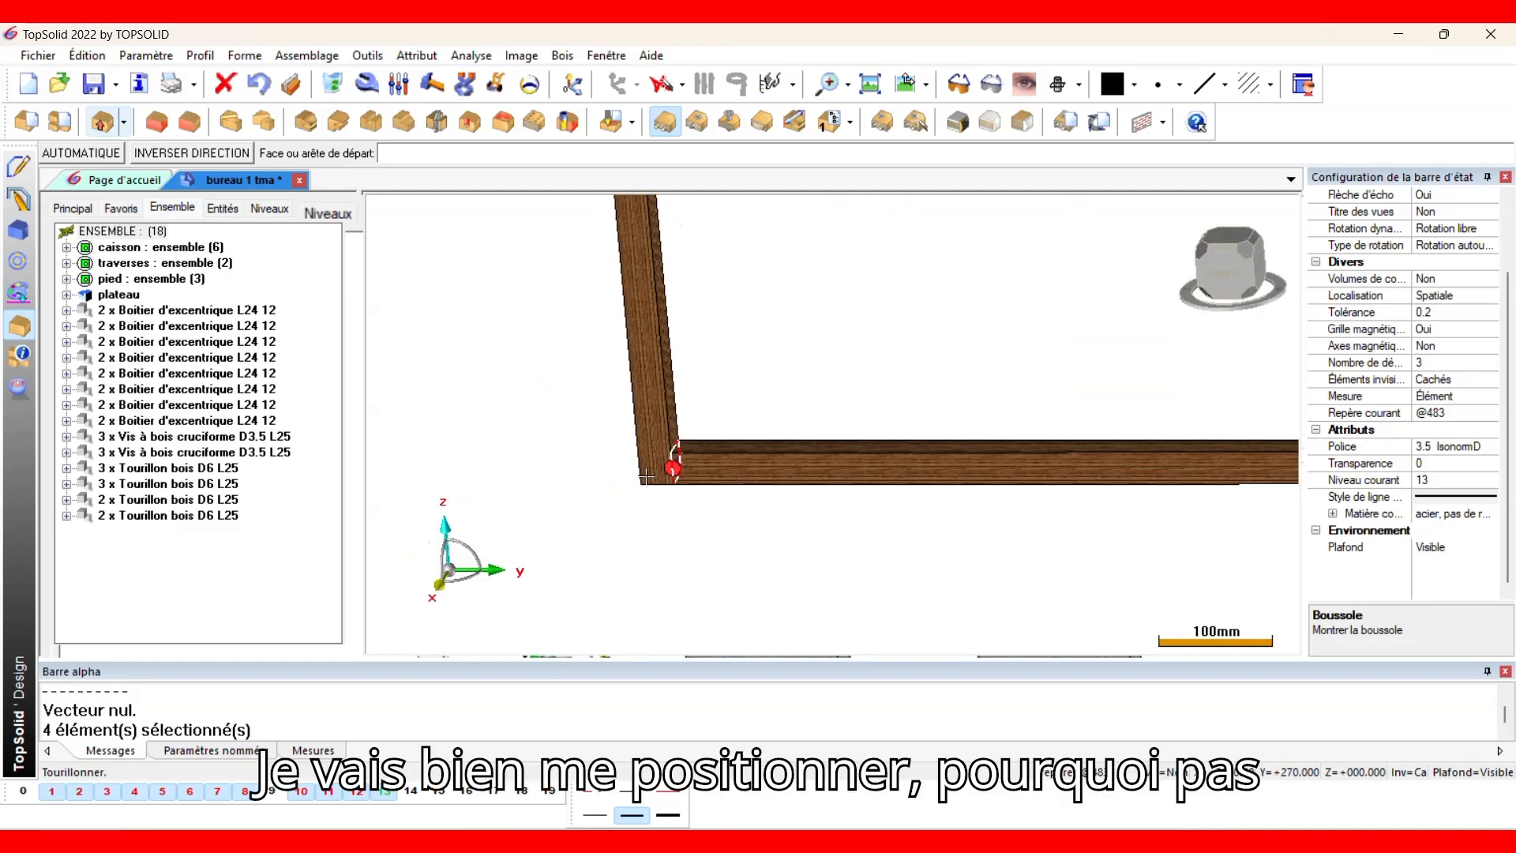
{"action": "left_click", "coordinate": [698, 435]}
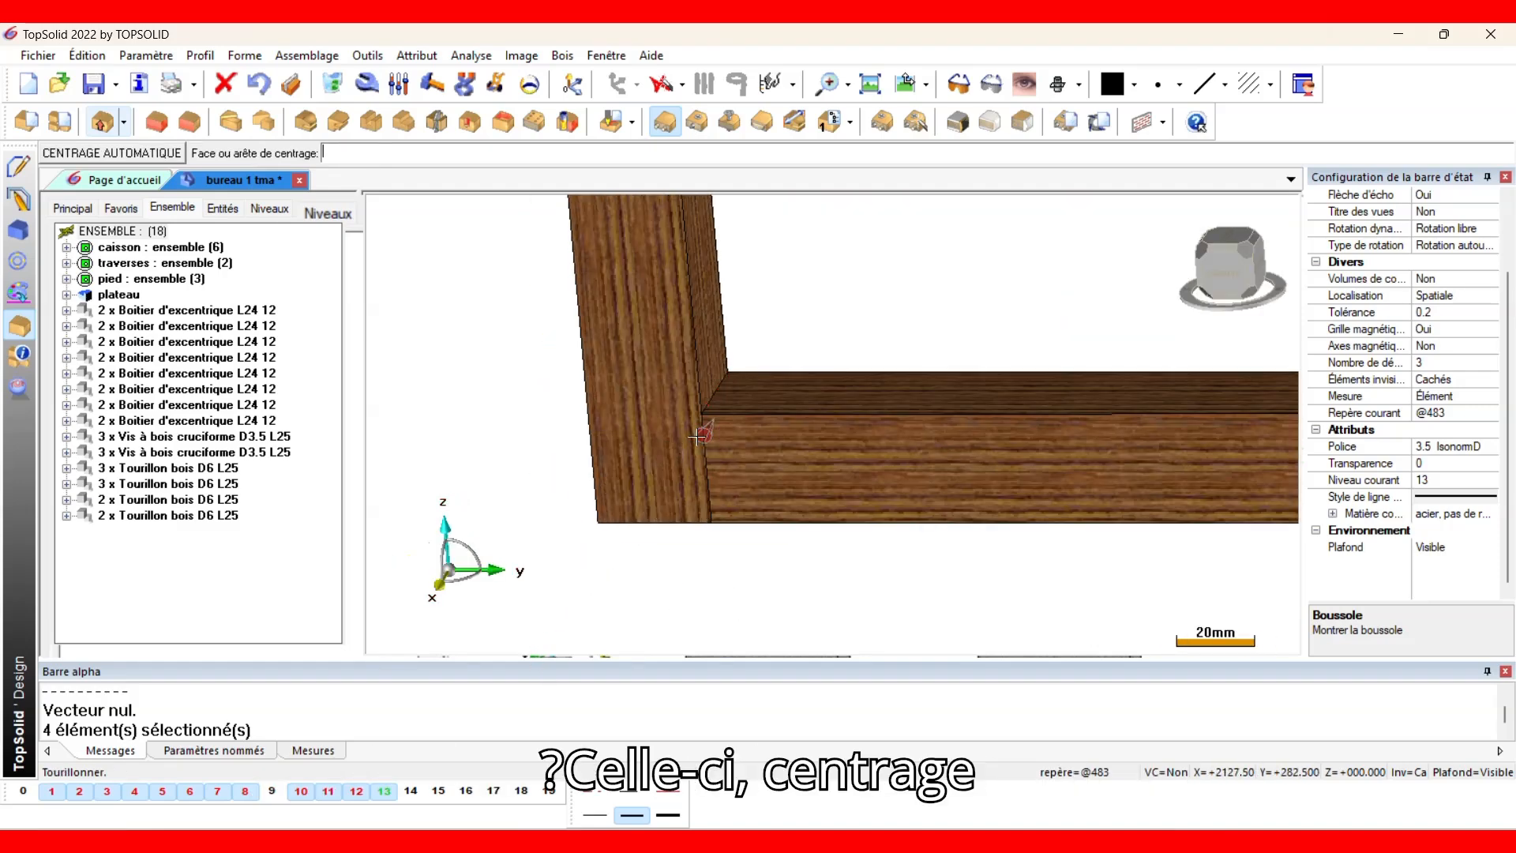
{"action": "left_click", "coordinate": [111, 152]}
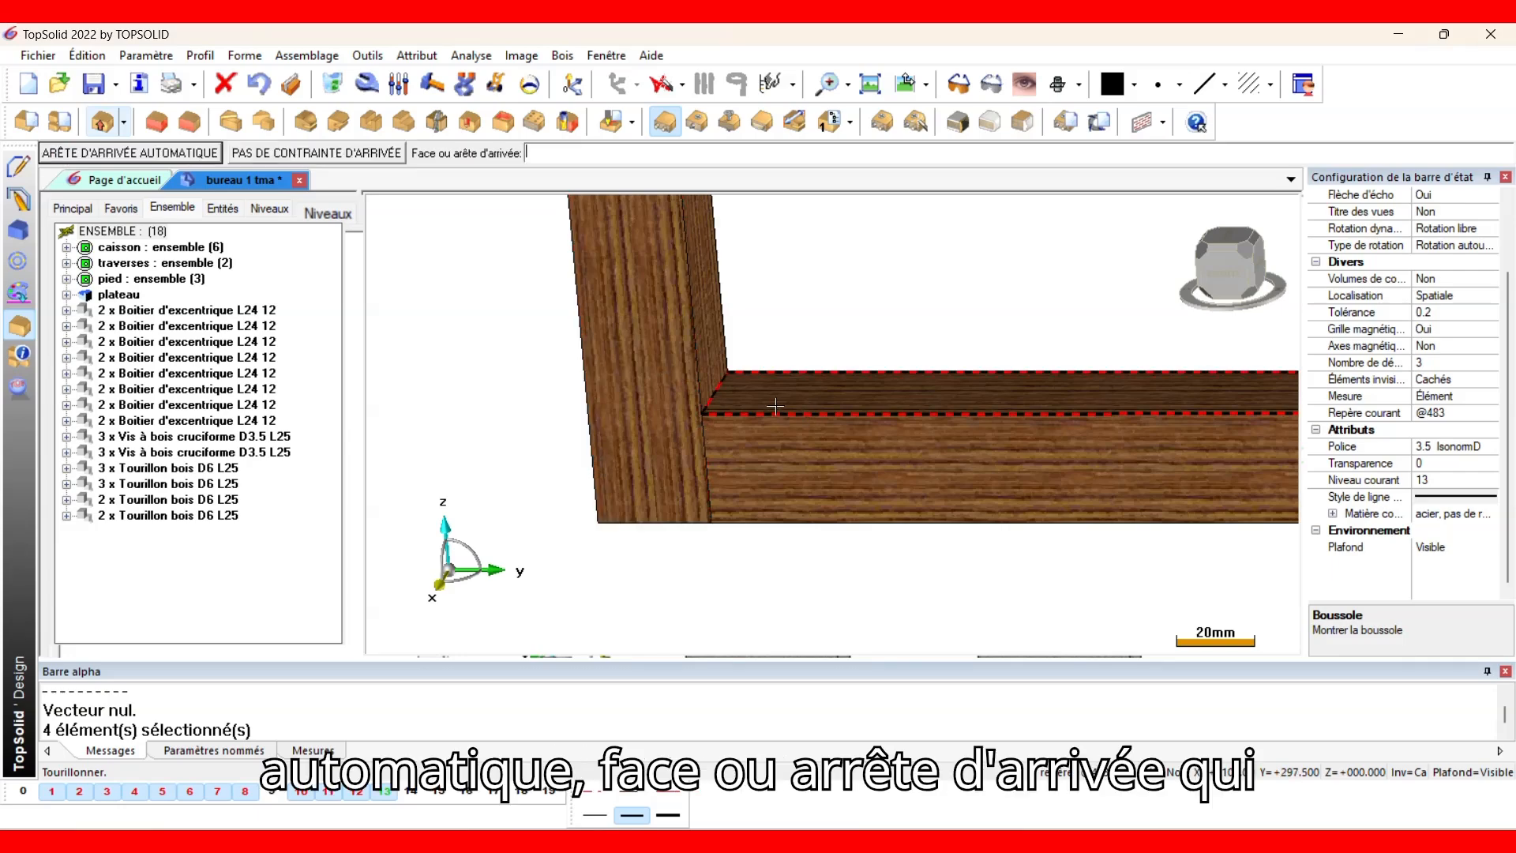
Set the rail's opposite side as the arrival and distribute 2 dowels by distance, 10 mm from both ends, with the extremities prioritised.
{"action": "middle_click_drag", "start_coordinate": [690, 411], "coordinate": [926, 427]}
{"action": "middle_click_drag", "start_coordinate": [480, 428], "coordinate": [585, 435]}
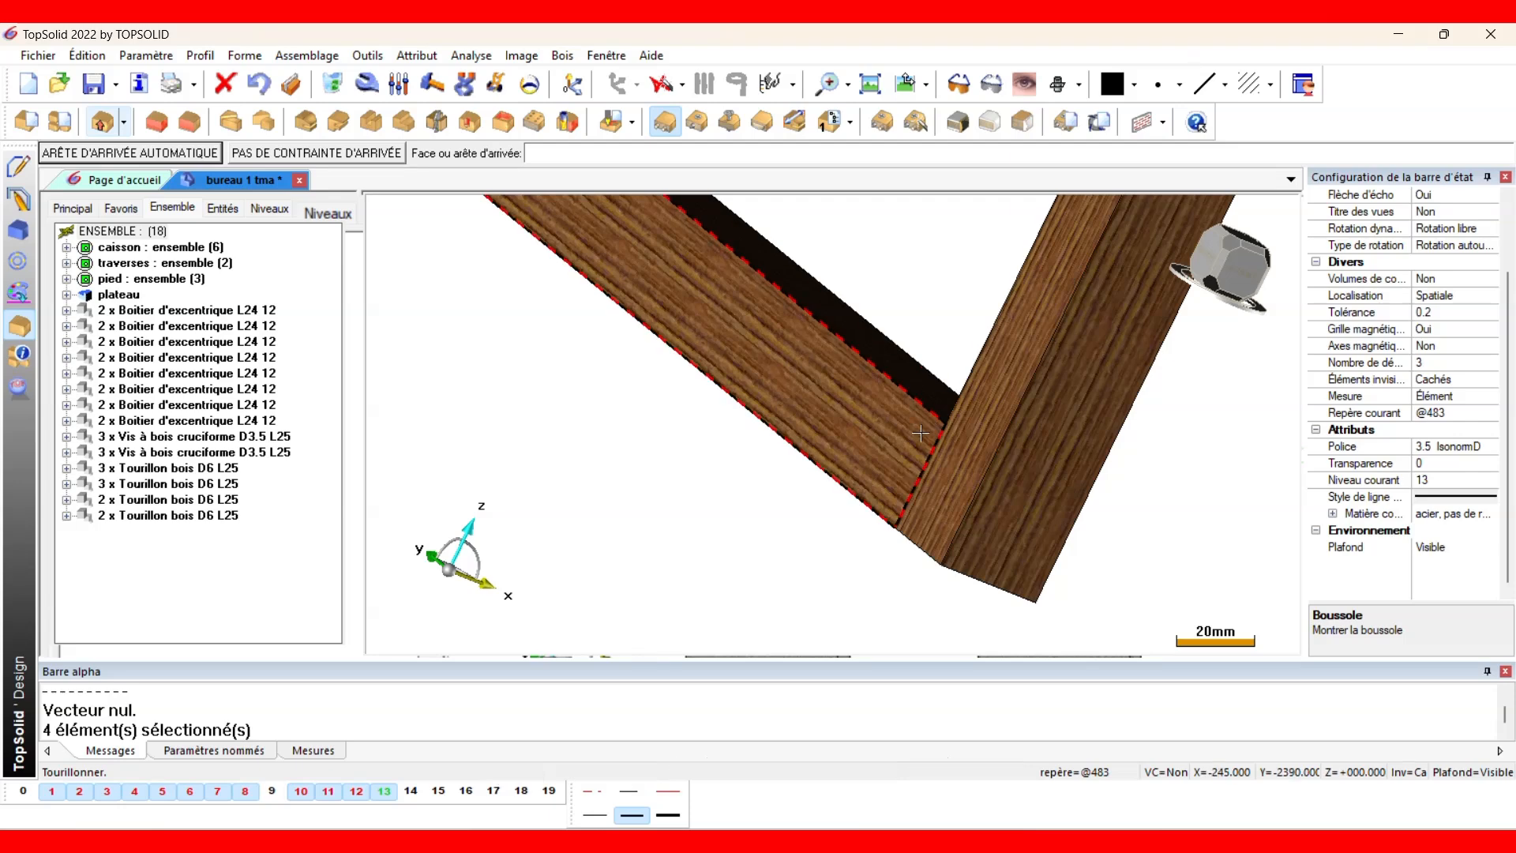
{"action": "left_click", "coordinate": [925, 466]}
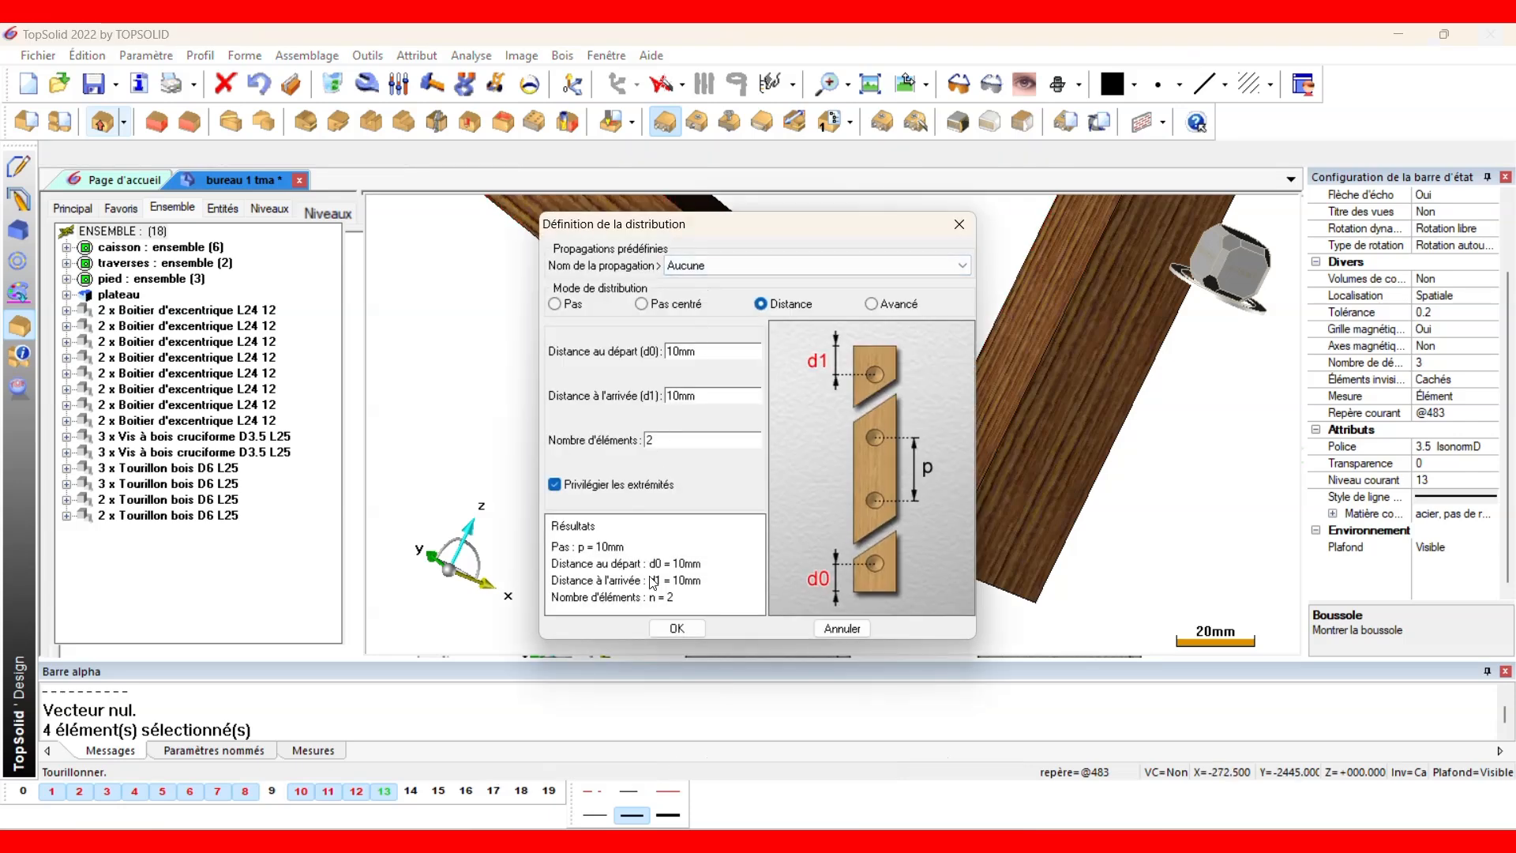
{"action": "left_click", "coordinate": [677, 628]}
Copy the two-dowel propagation to the bottom rail's other end face, with automatic centring and the opposite side of the joint as the arrival.
{"action": "left_click", "coordinate": [146, 160]}
{"action": "scroll", "coordinate": [589, 377], "scroll_direction": "down", "scroll_amount": 5}
{"action": "scroll", "coordinate": [588, 378], "scroll_direction": "down", "scroll_amount": 5}
{"action": "scroll", "coordinate": [544, 318], "scroll_direction": "up", "scroll_amount": 8}
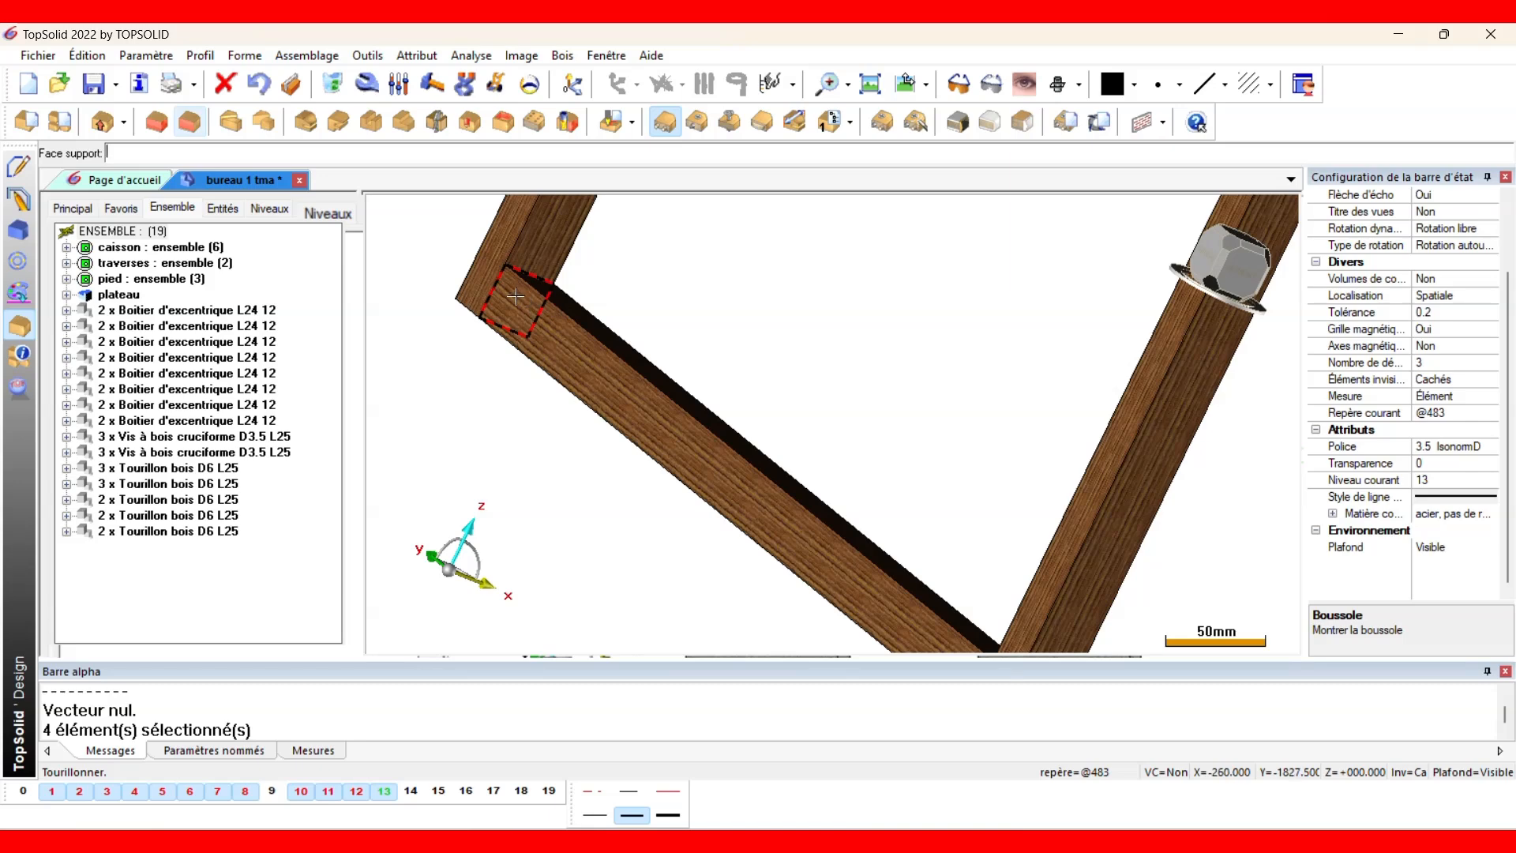
{"action": "left_click", "coordinate": [515, 296]}
{"action": "left_click", "coordinate": [79, 154]}
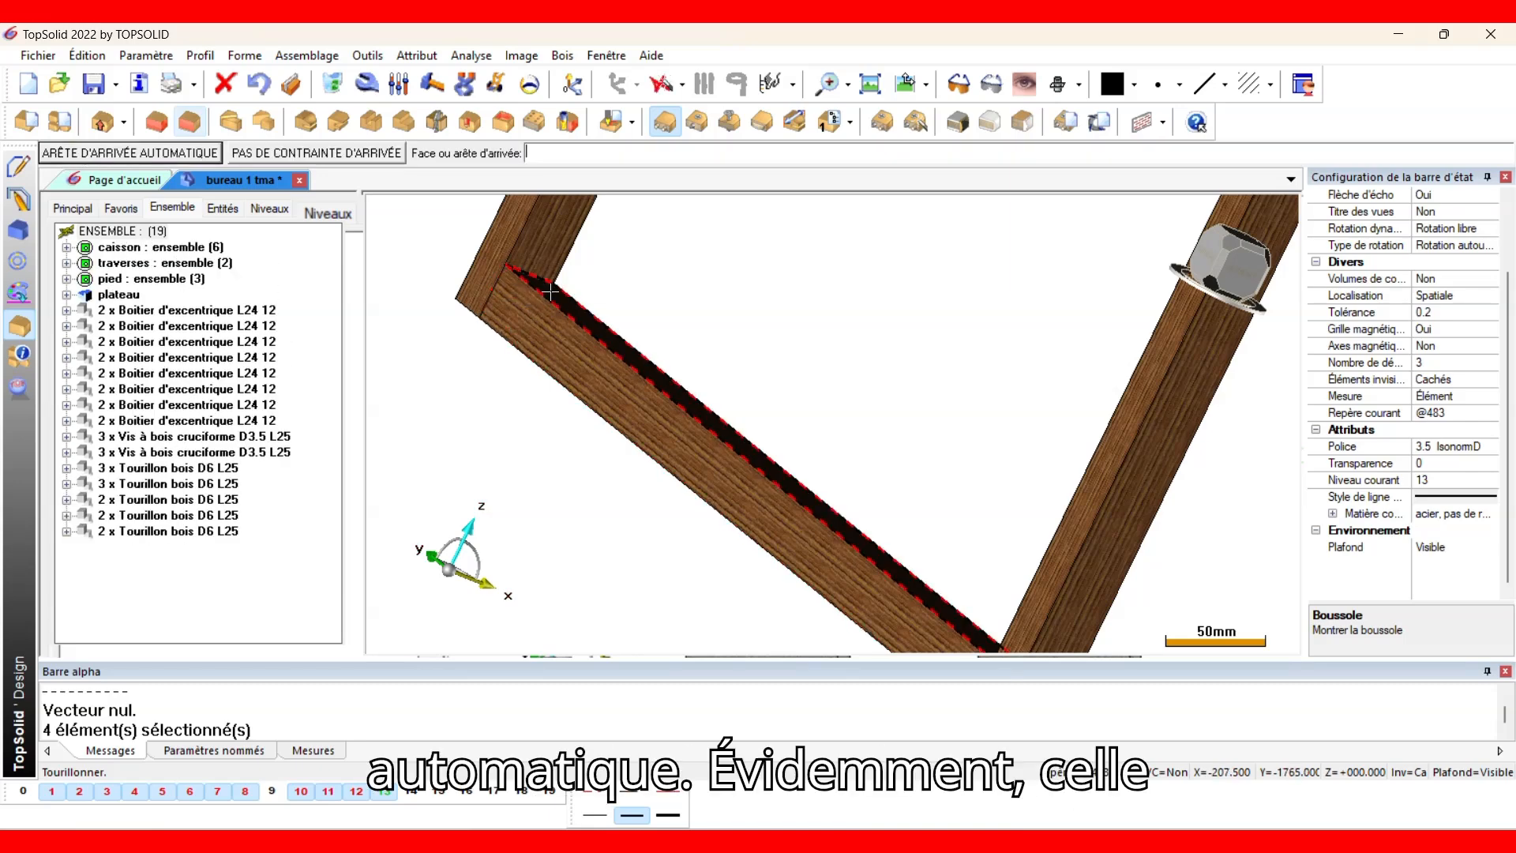
{"action": "middle_click_drag", "start_coordinate": [557, 300], "coordinate": [391, 262]}
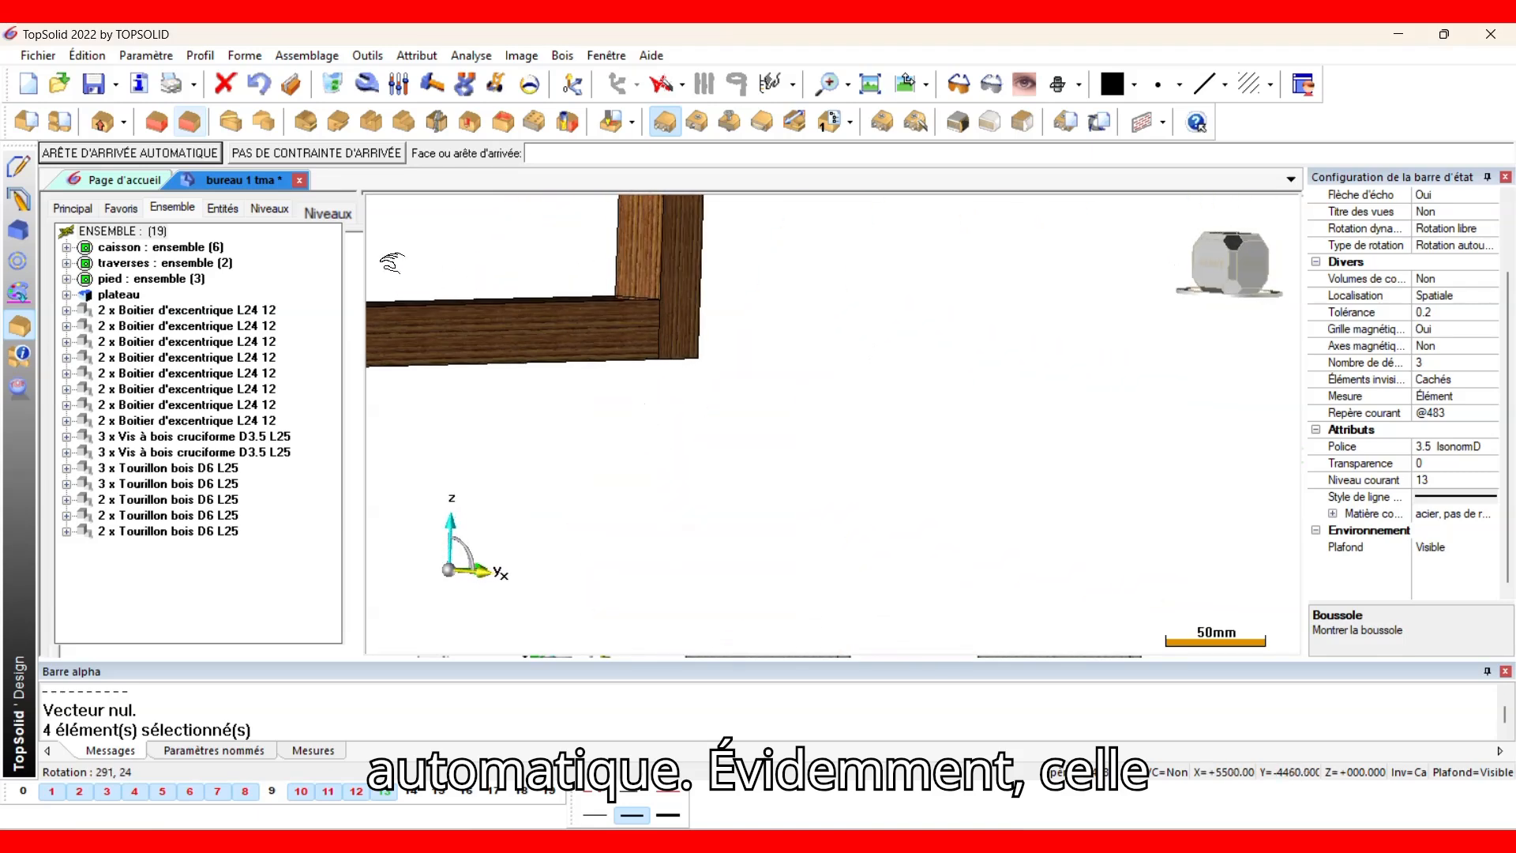
{"action": "left_click", "coordinate": [658, 317]}
{"action": "scroll", "coordinate": [799, 481], "scroll_direction": "down", "scroll_amount": 8}
{"action": "middle_click_drag", "start_coordinate": [802, 481], "coordinate": [742, 401]}
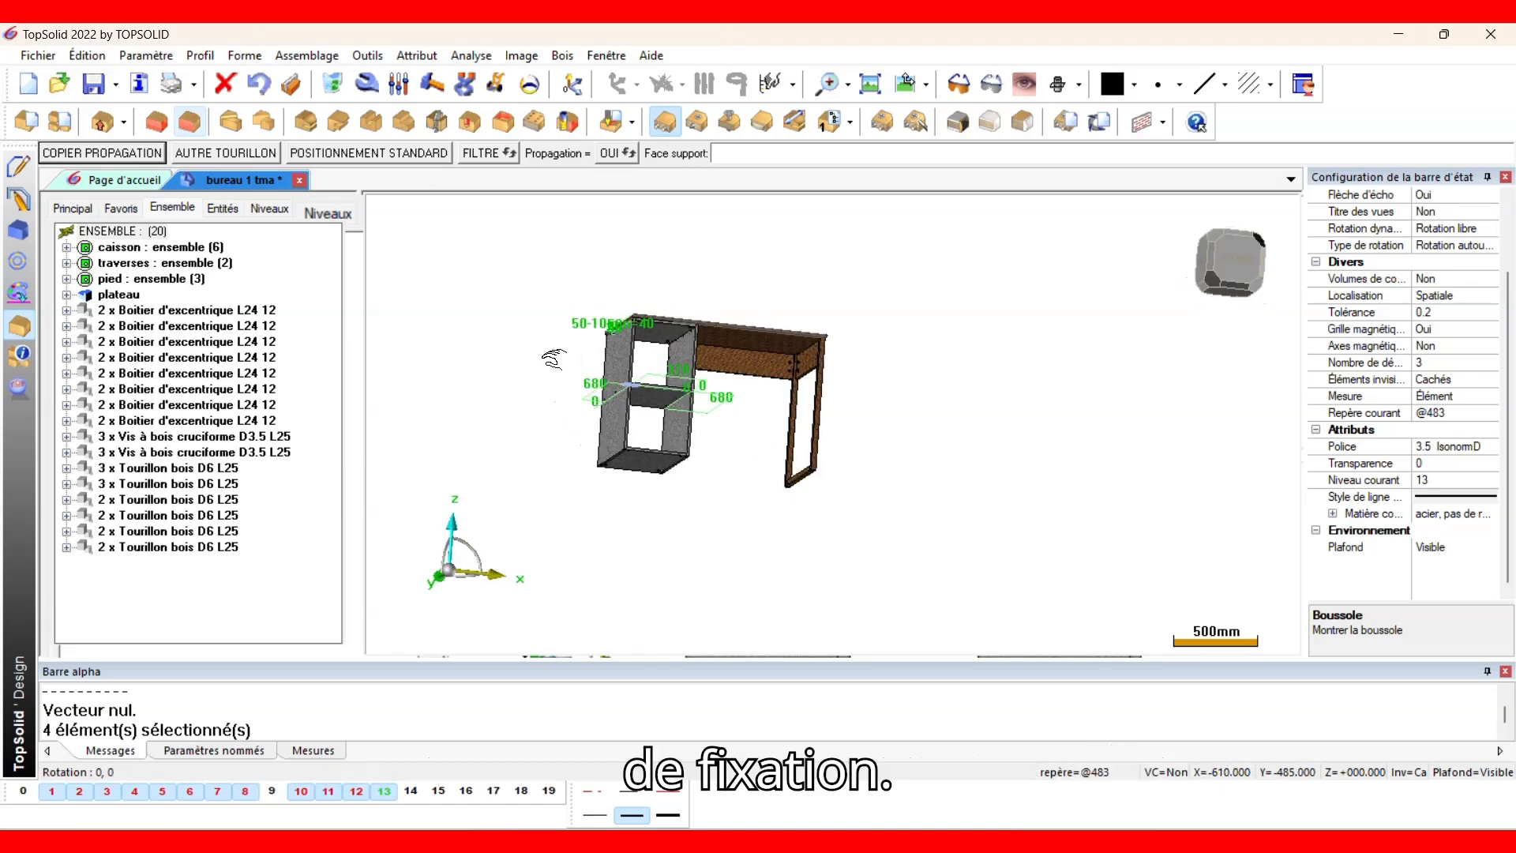